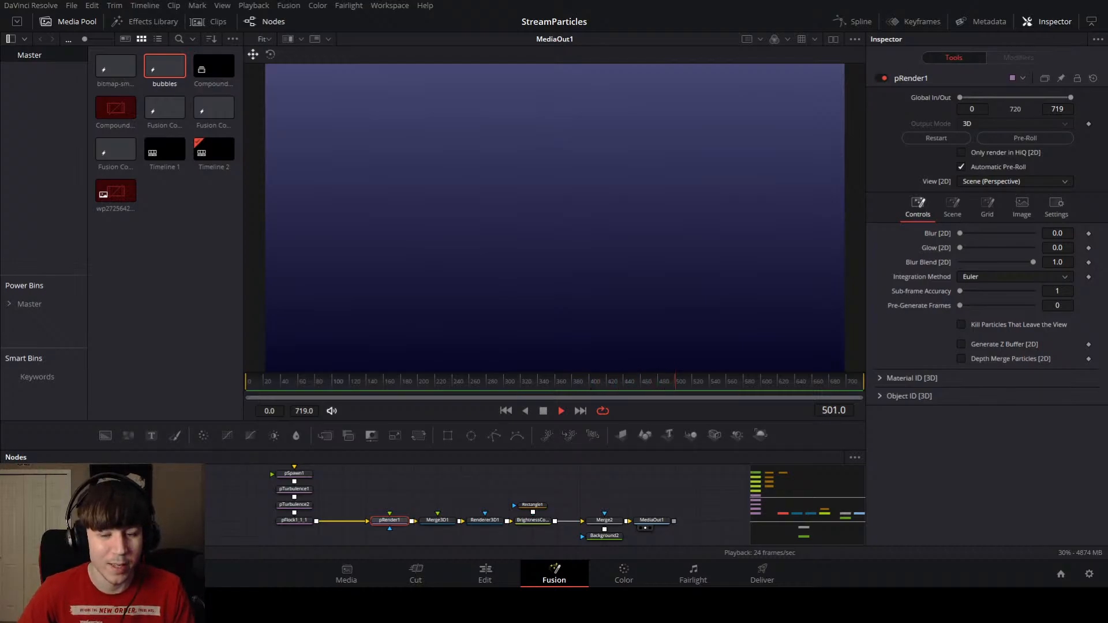
Step: Scrub the bubbles composition back to frame 20 and play it while looking over its node chain
click(558, 380)
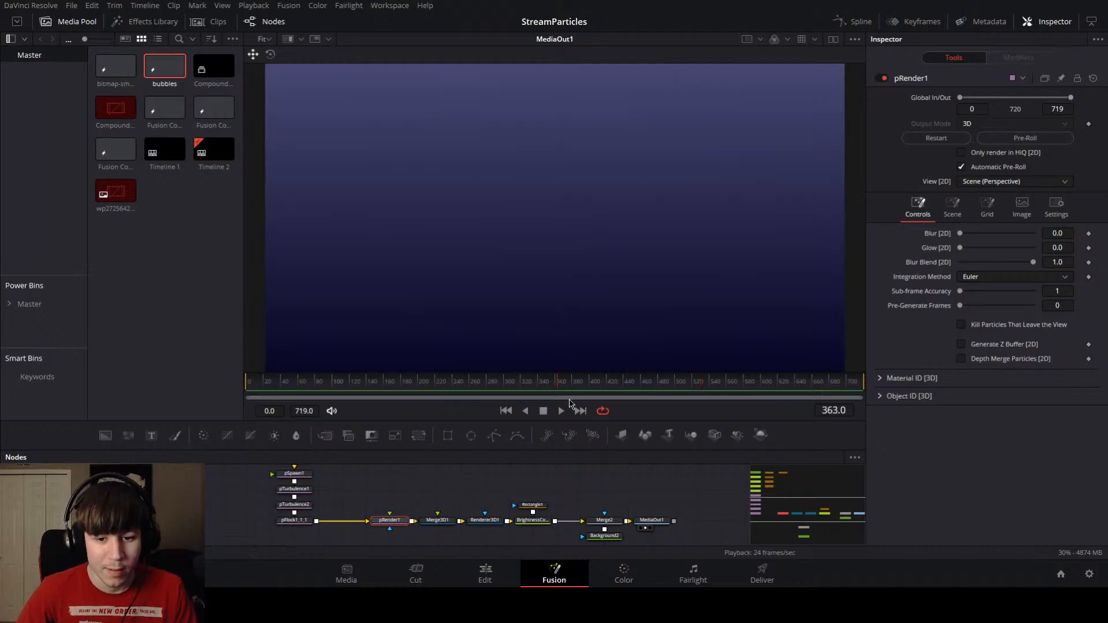
drag(558, 469, 604, 497)
drag(496, 388, 263, 396)
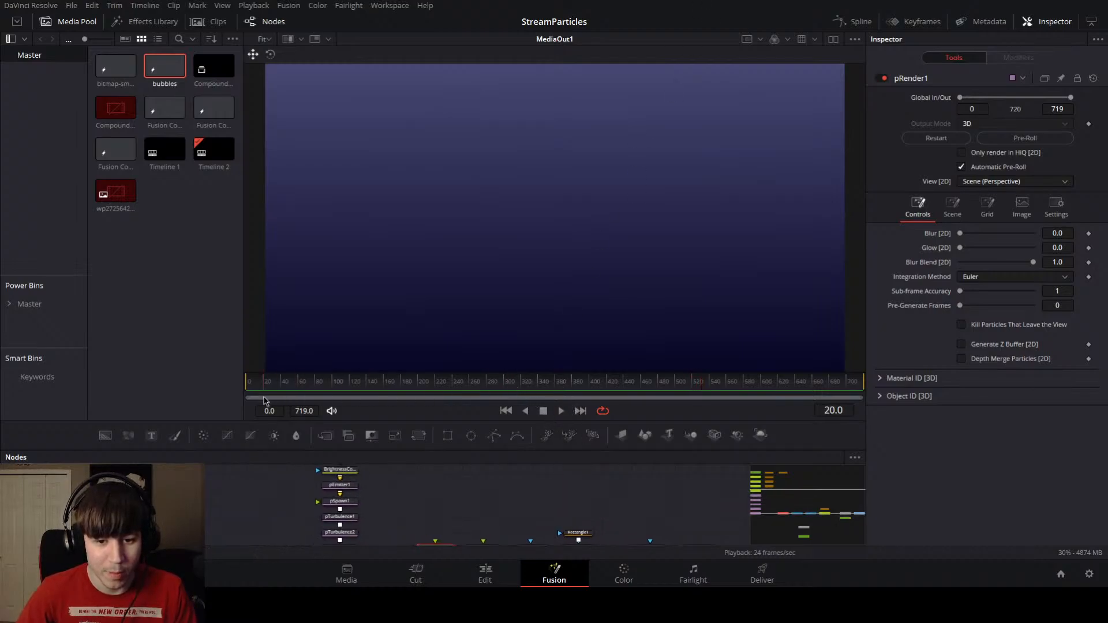
key(space)
drag(410, 516, 432, 468)
drag(450, 509, 390, 465)
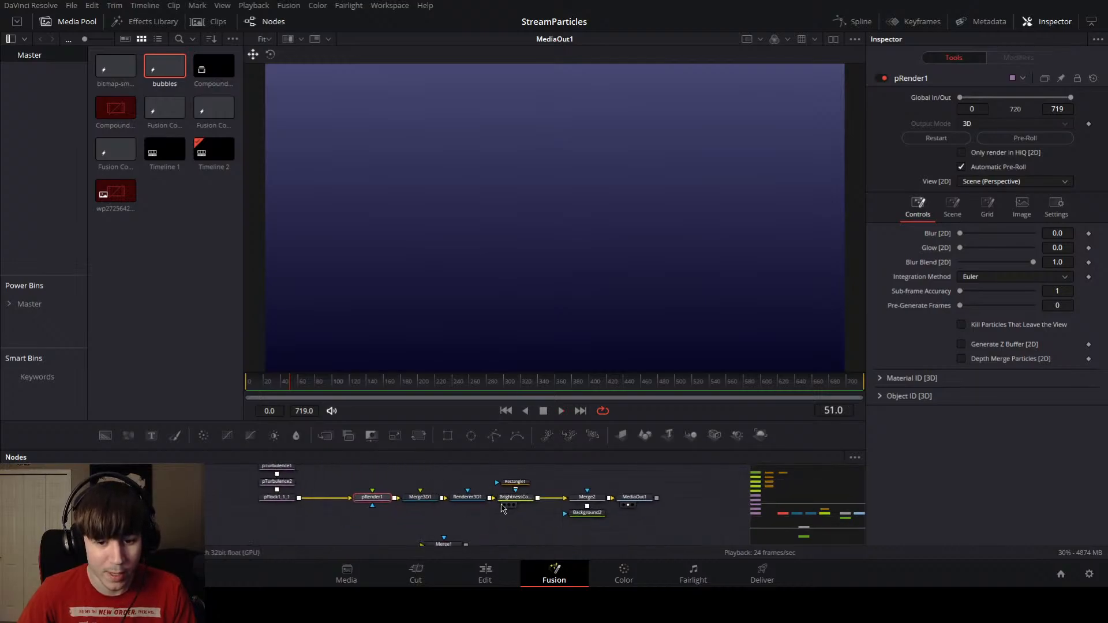
Step: Show the Merge2 node in the viewer and play the bubble animation
click(598, 500)
key(2)
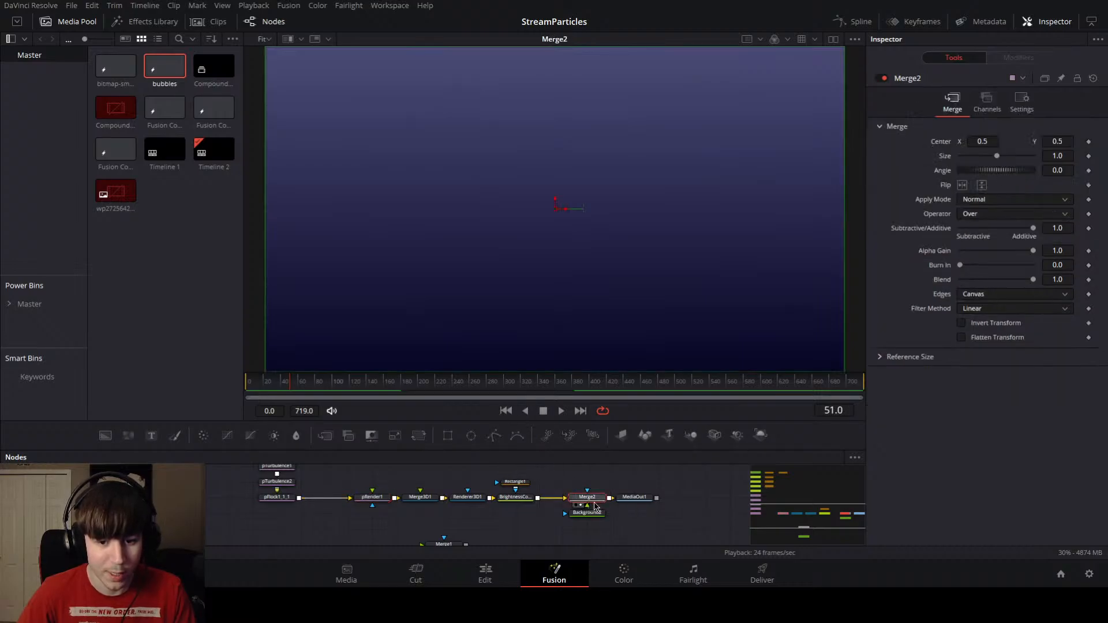
drag(596, 372, 298, 408)
click(550, 396)
key(space)
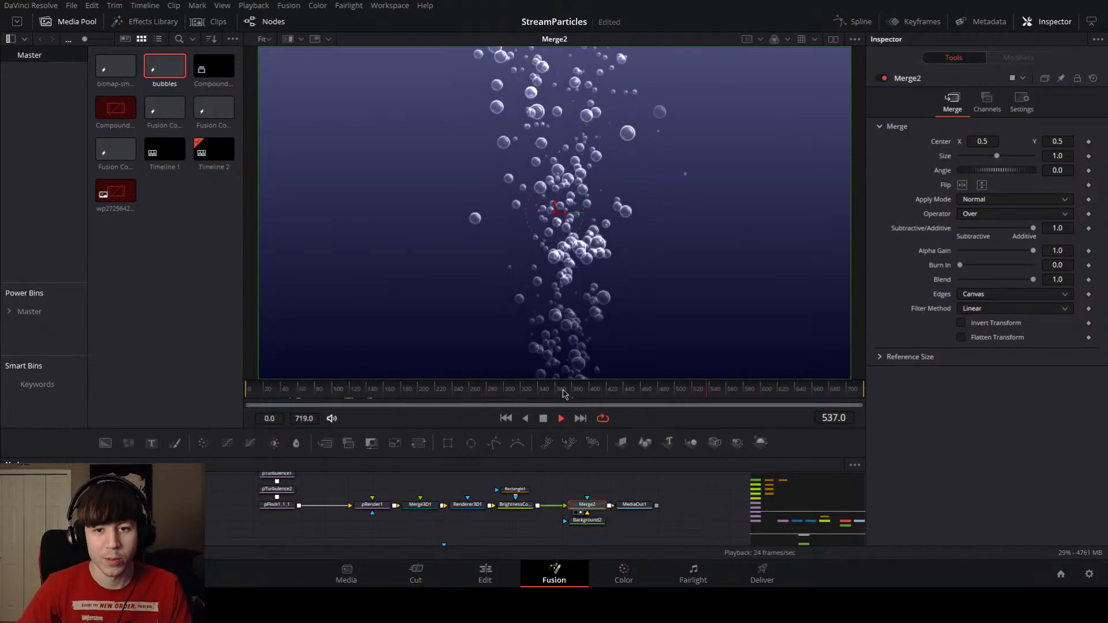
Step: Replay the bubble stream from an early frame and examine how the bubbles appear at the lower edge of the image
key(space)
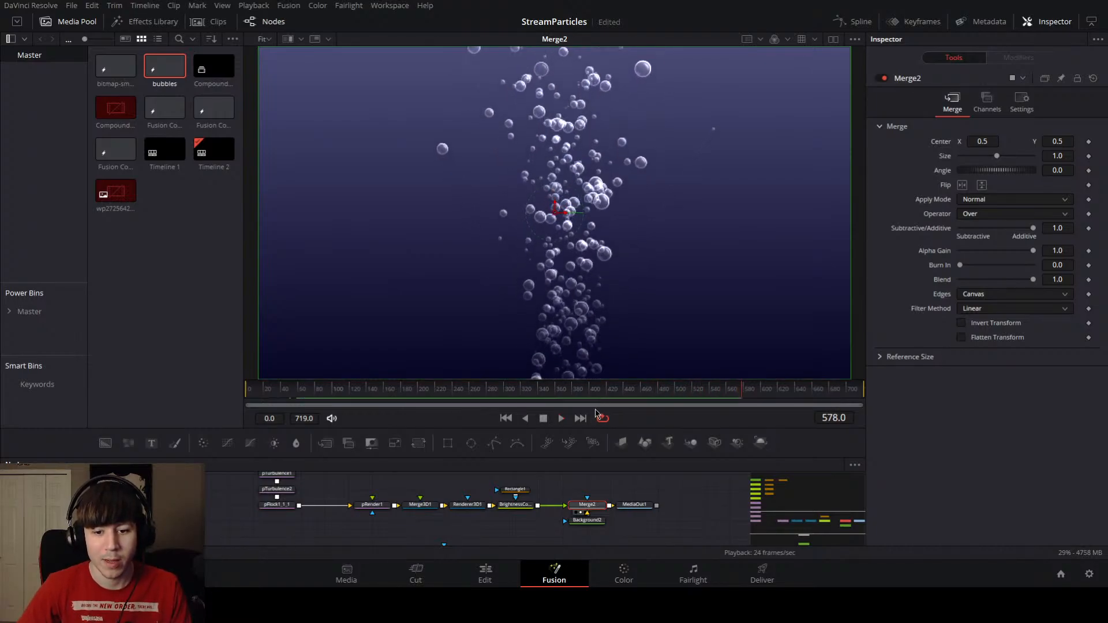
drag(563, 496, 609, 525)
key(space)
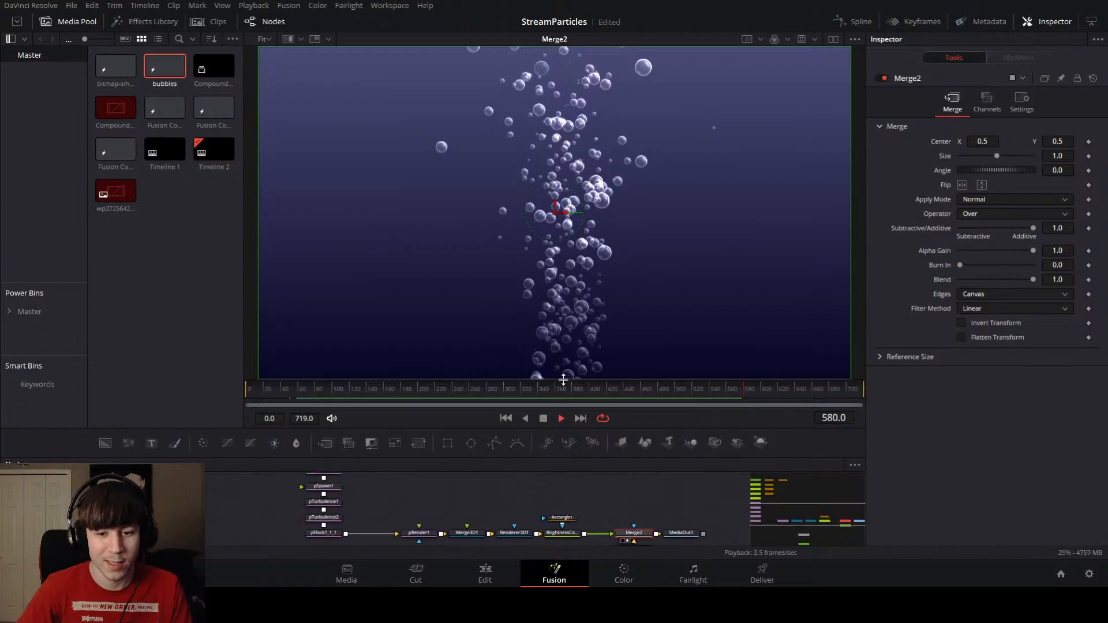
click(459, 395)
drag(460, 394, 317, 397)
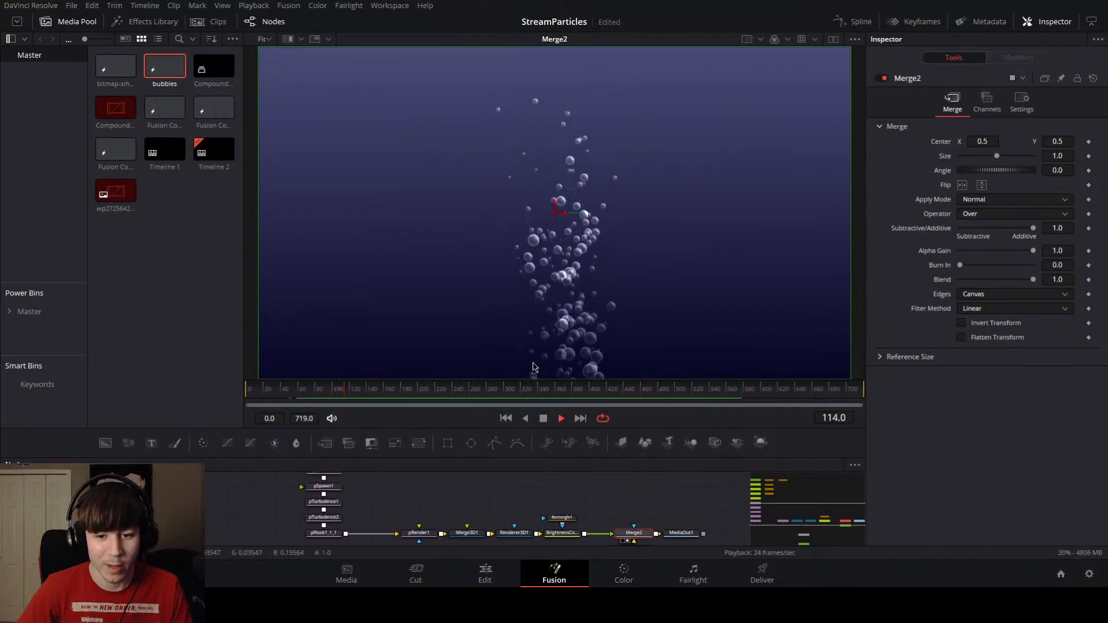
mouse_move(531, 354)
mouse_down()
mouse_move(520, 322)
mouse_move(537, 342)
mouse_up()
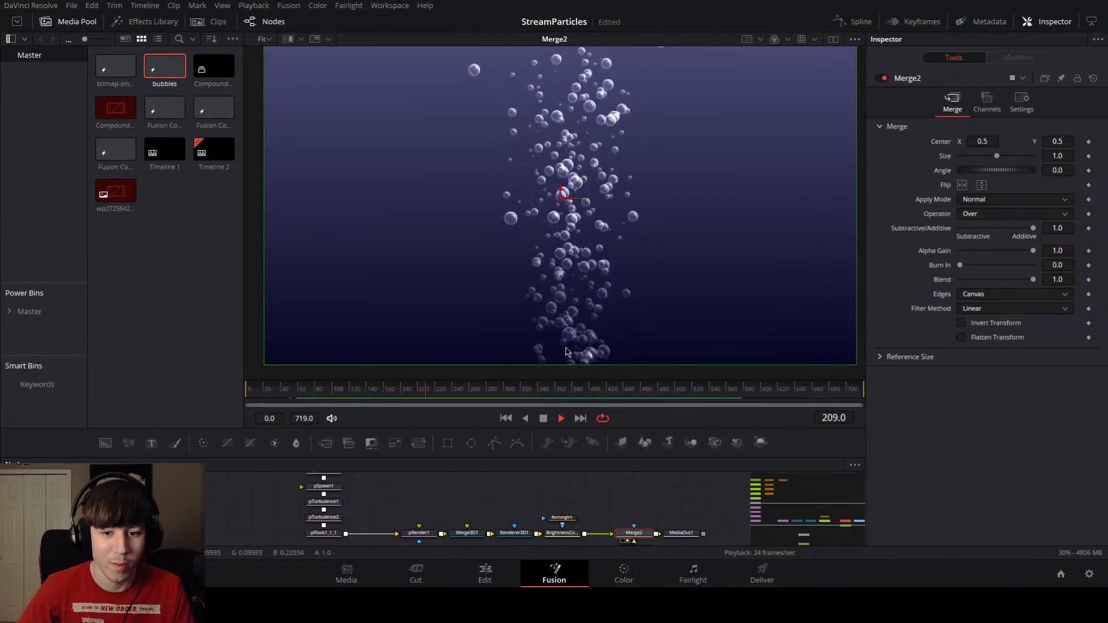
scroll(568, 359, up, 2)
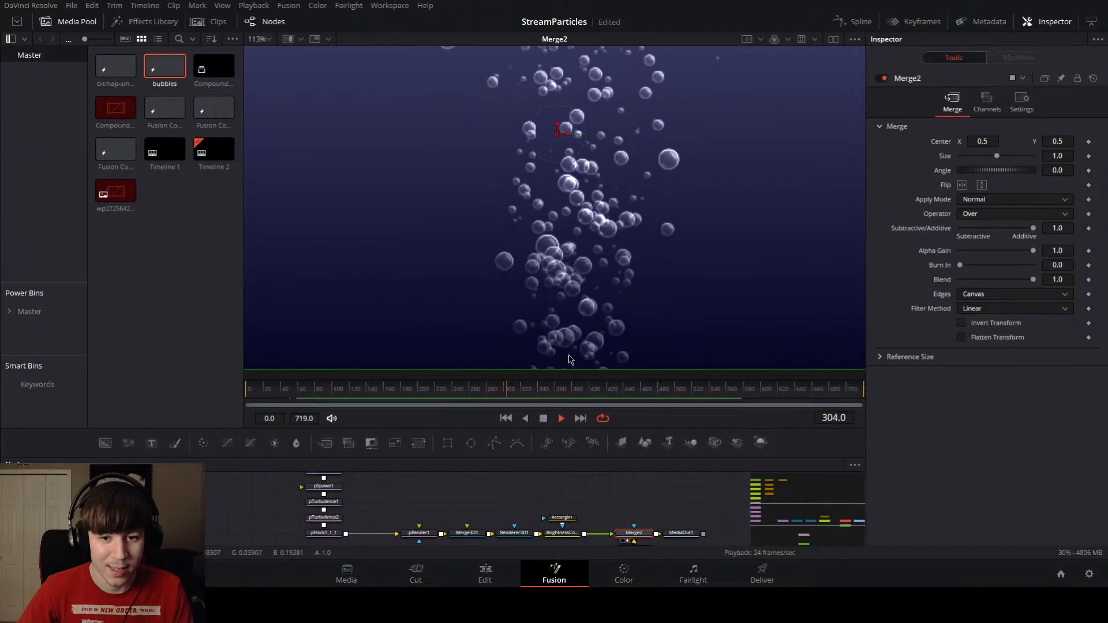
scroll(573, 355, down, 2)
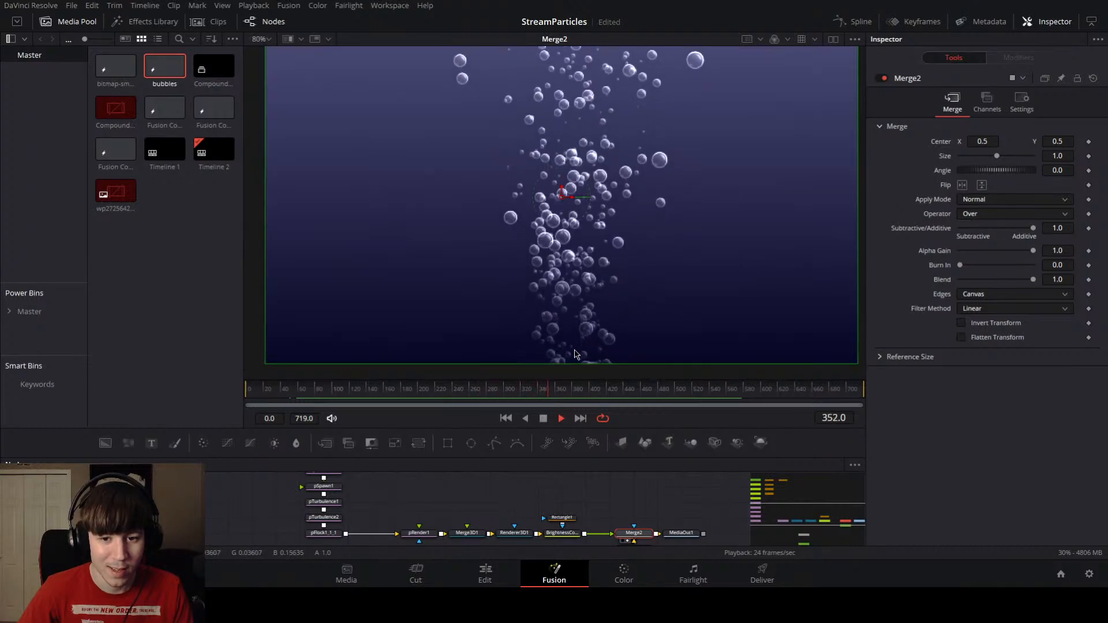
key(space)
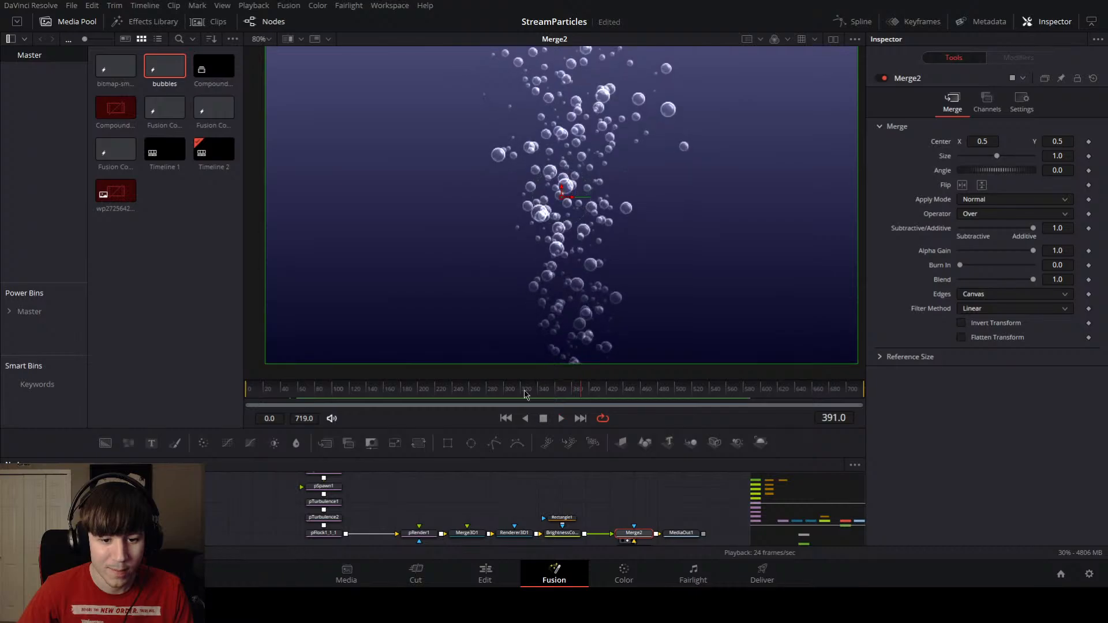
Step: Set the fade-in of the pEmitter1 particle style to 0.05
drag(460, 479, 438, 490)
drag(373, 505, 374, 514)
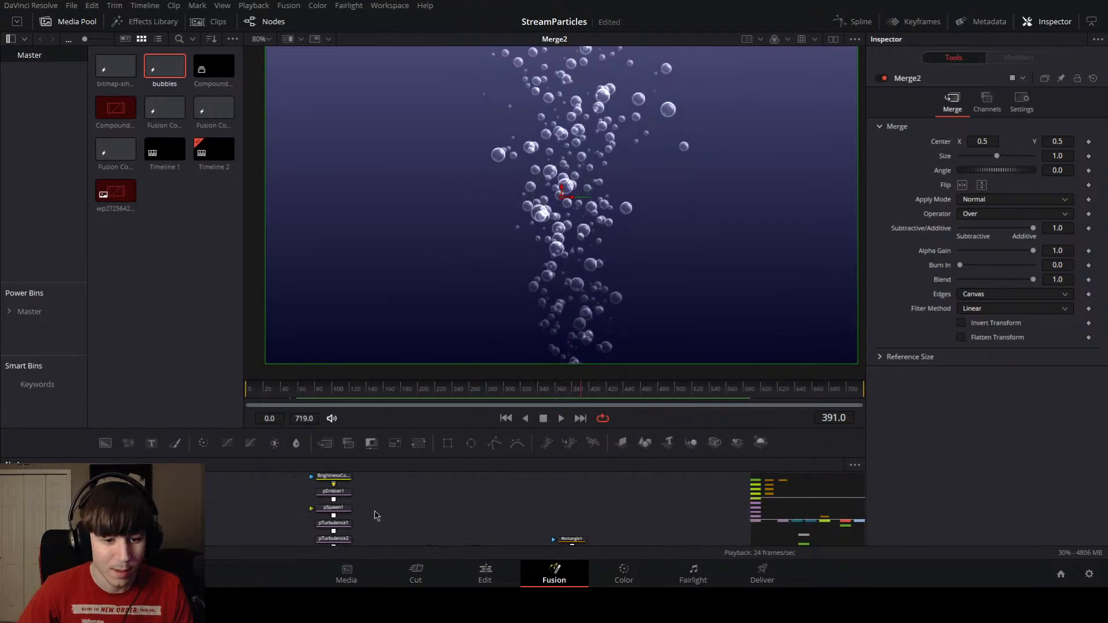
click(335, 493)
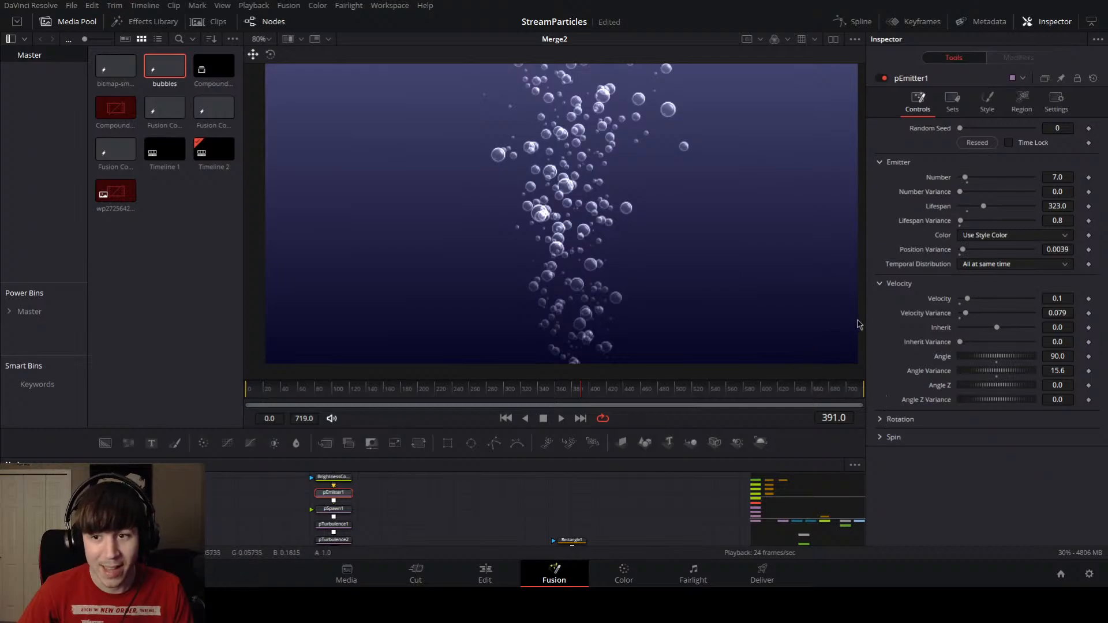
click(992, 109)
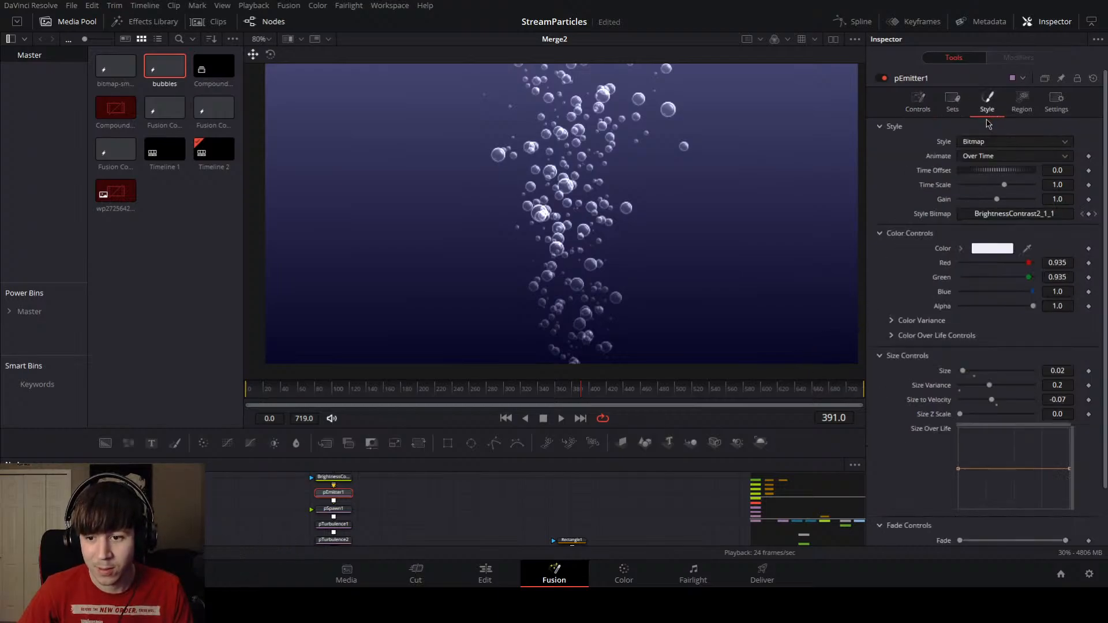
scroll(881, 290, down, 2)
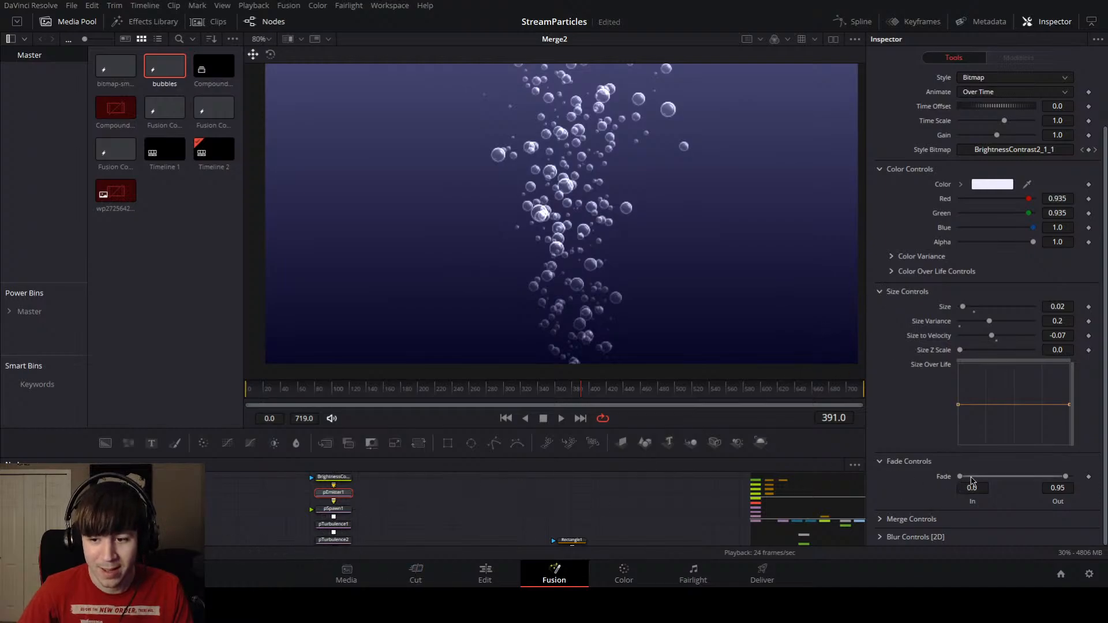
drag(959, 477, 961, 476)
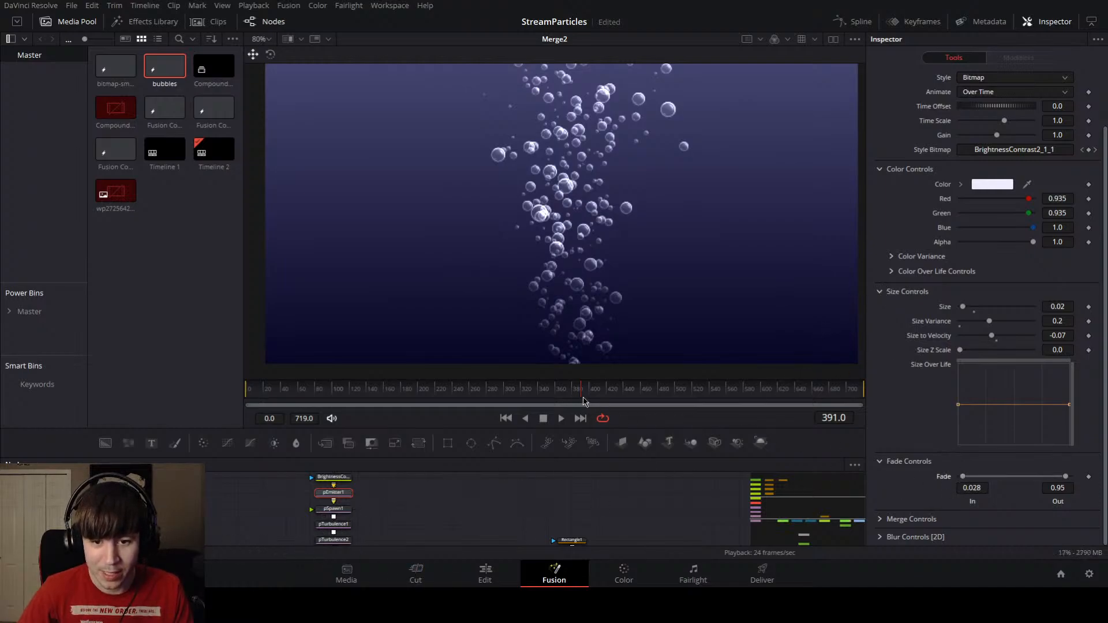
drag(583, 396, 383, 399)
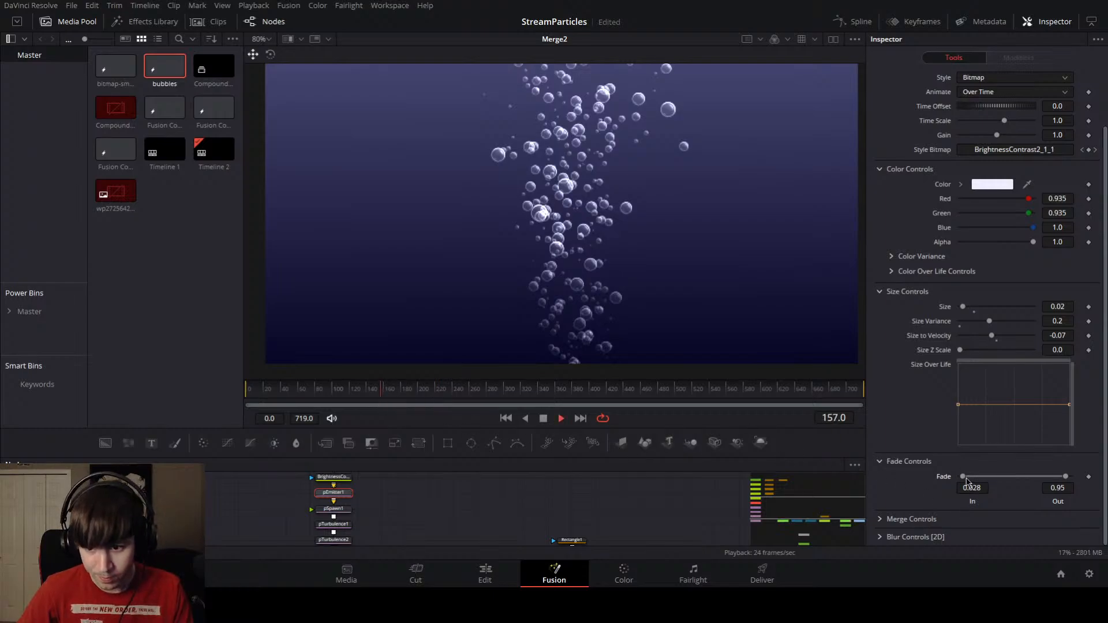
drag(961, 477, 965, 482)
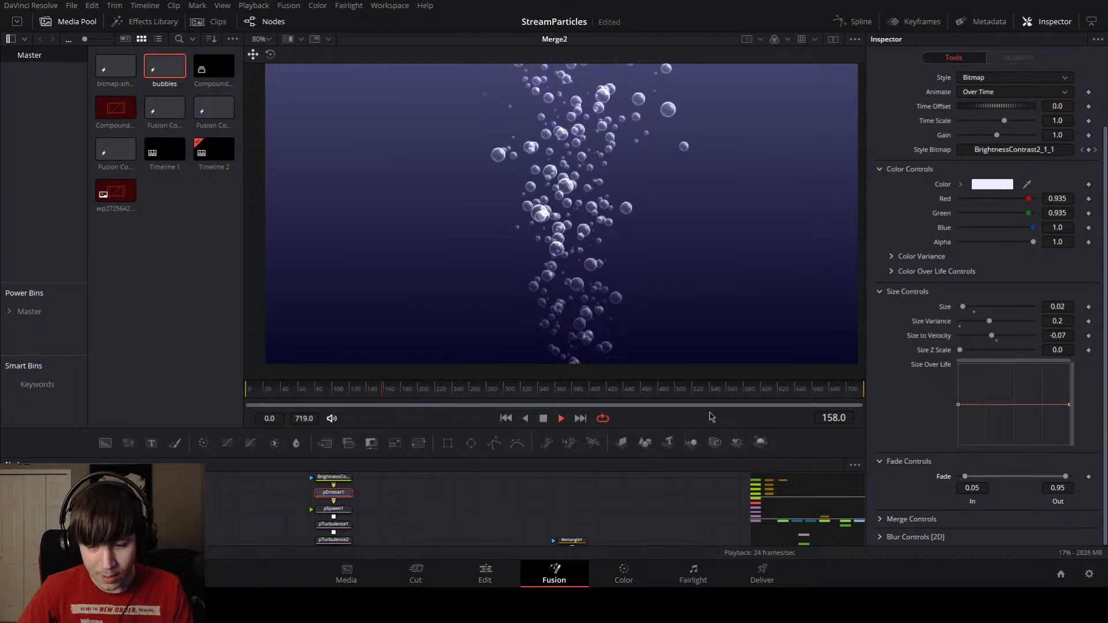
Step: Scrub through the bubble animation to check the particle fade-in
drag(606, 396, 535, 400)
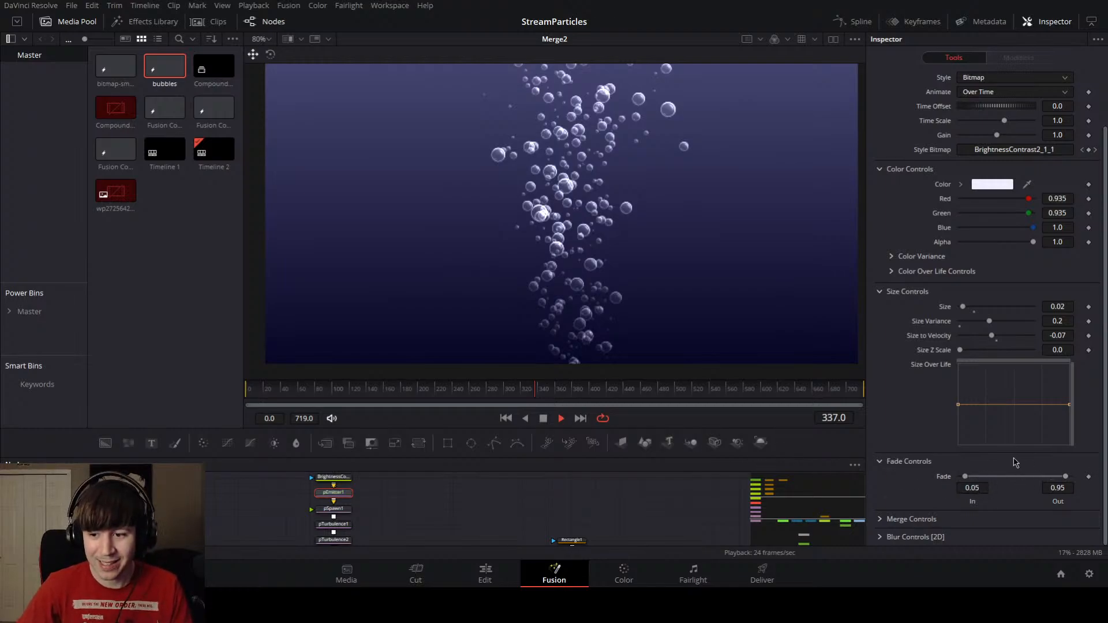
key(Right)
click(368, 389)
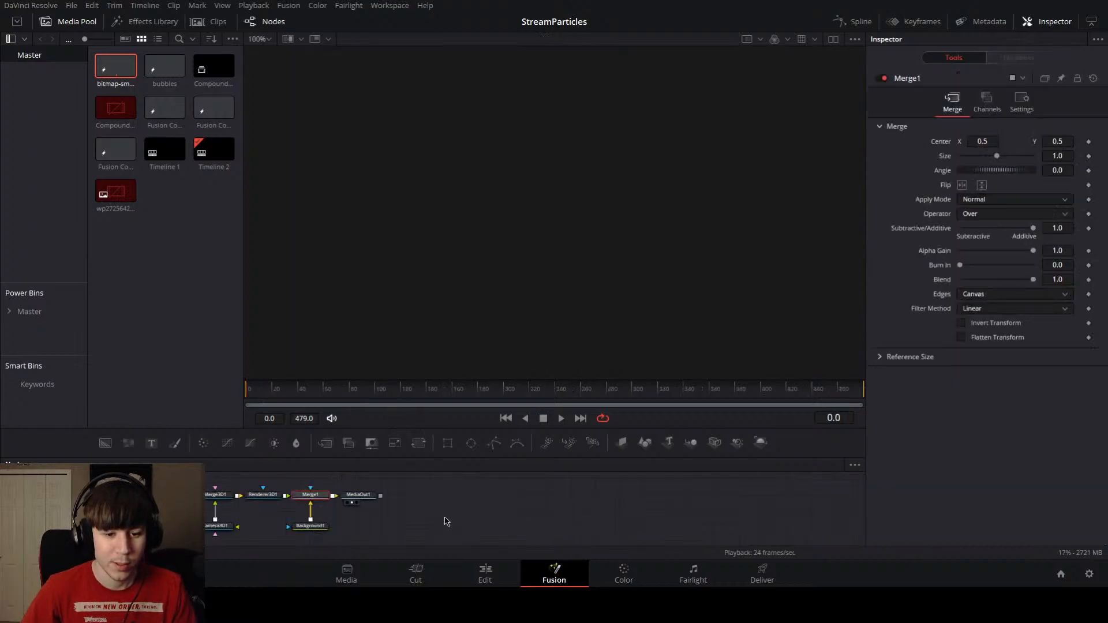
Step: Look over the bitmap-smoke composition's nodes and scrub its playback to frame 115
drag(465, 504, 544, 504)
drag(437, 395, 331, 397)
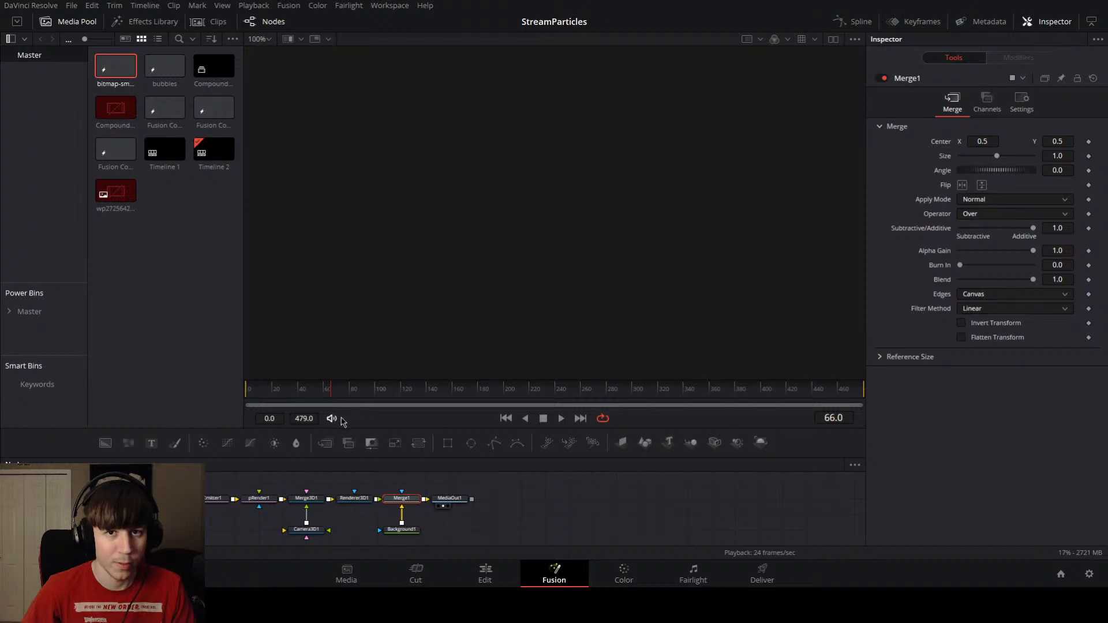
key(space)
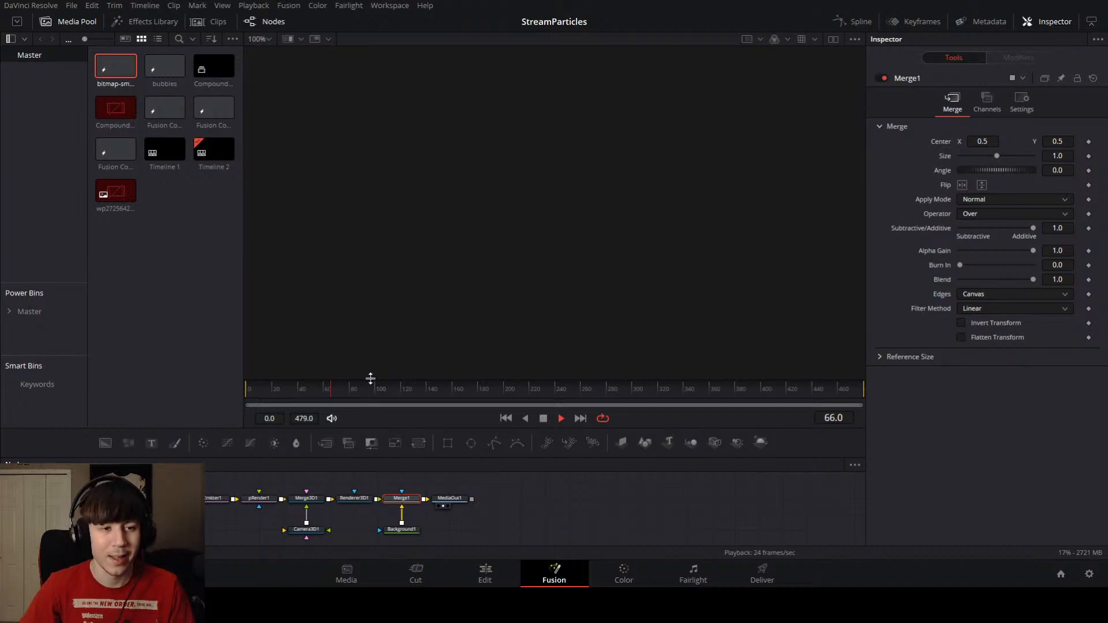
drag(380, 394, 393, 392)
Step: Show the smoke composition's MediaOut1 in the viewer at frame 45
click(165, 108)
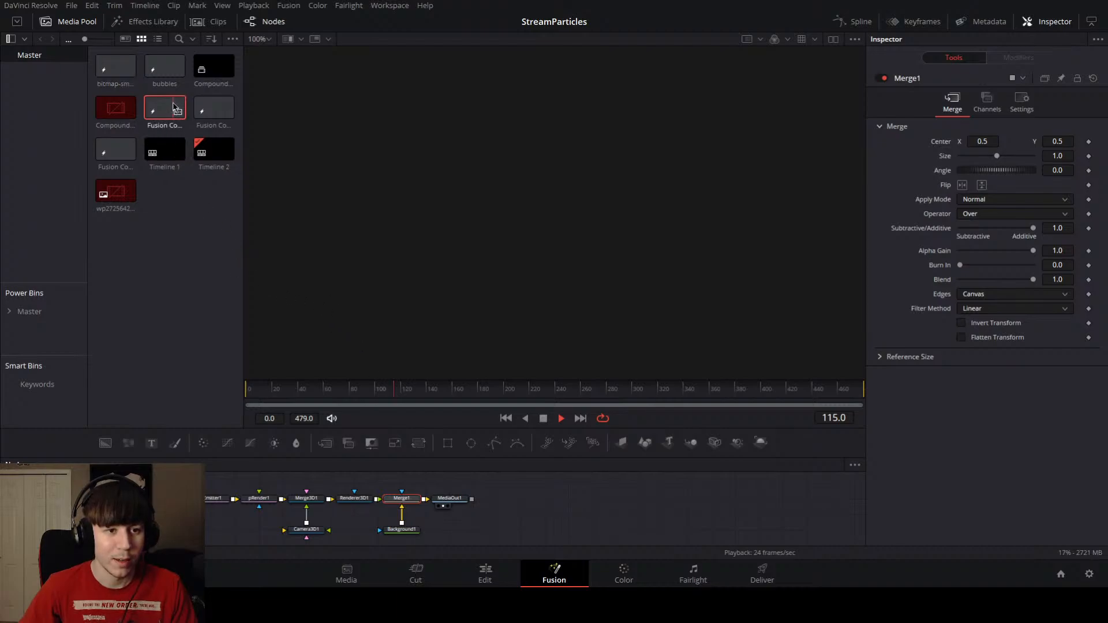
click(449, 499)
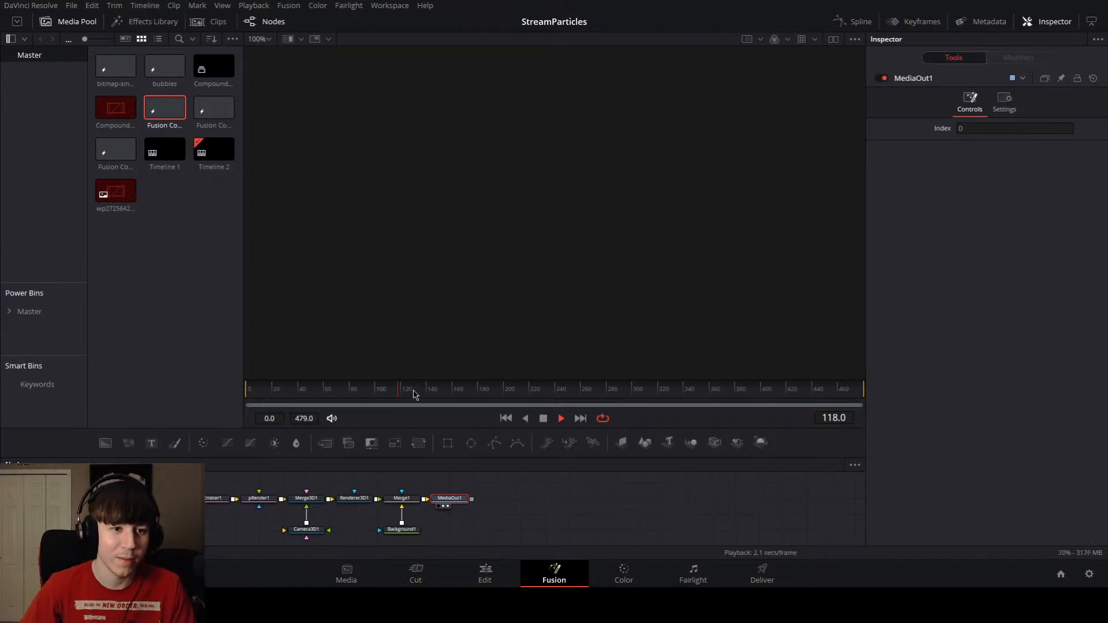
drag(406, 392, 303, 399)
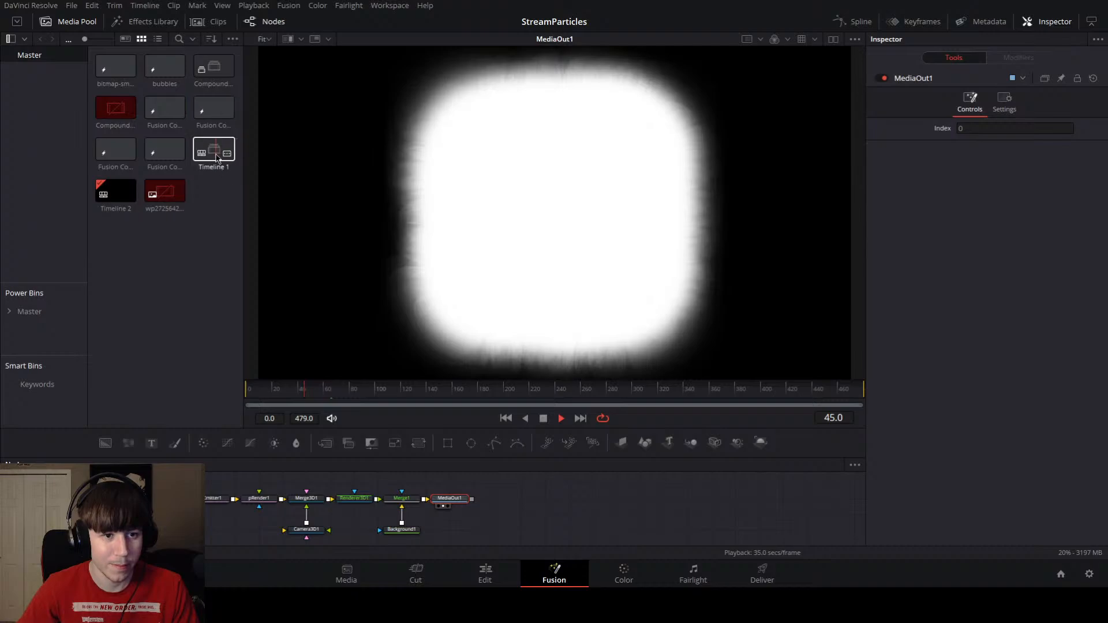
Step: Show the media pool clips as a list and open Fusion Composition 3
click(221, 70)
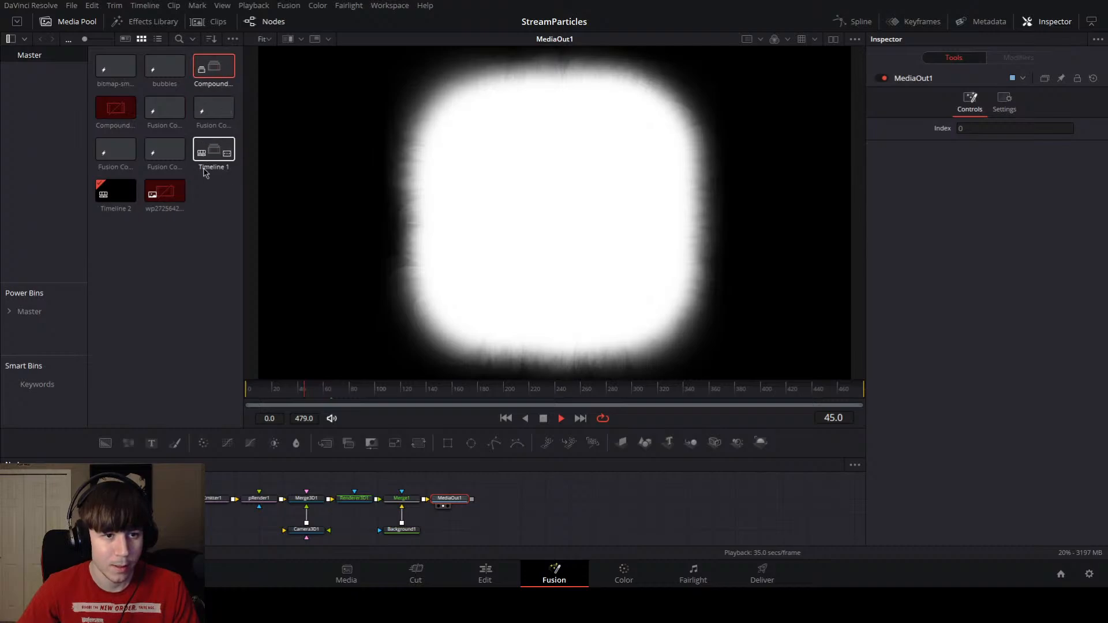
drag(243, 146, 399, 140)
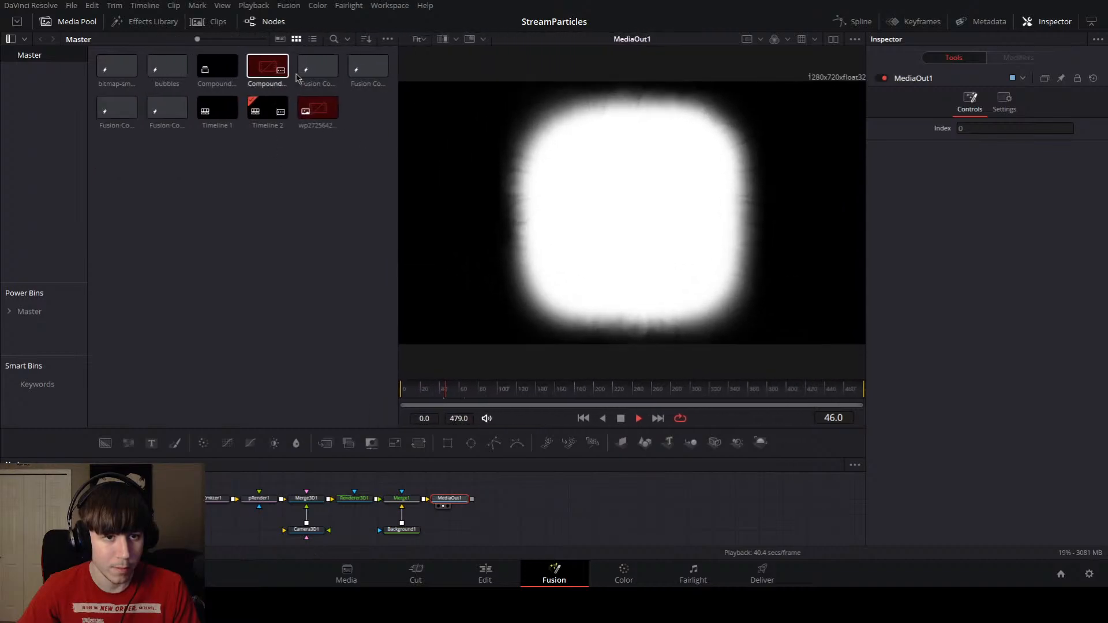
click(312, 38)
click(202, 159)
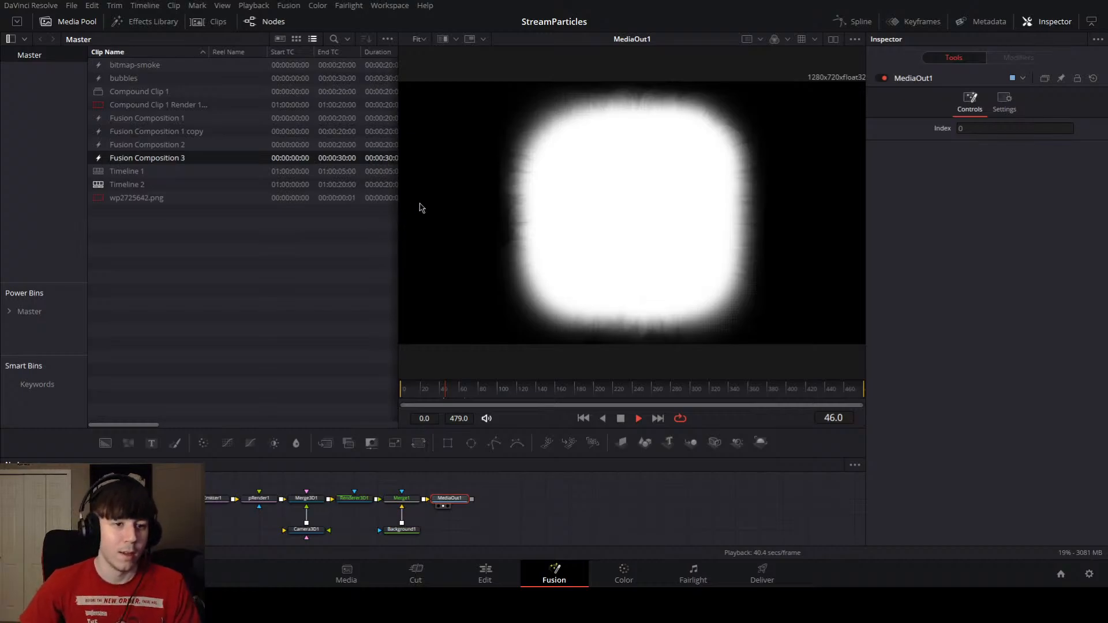
drag(398, 268, 333, 279)
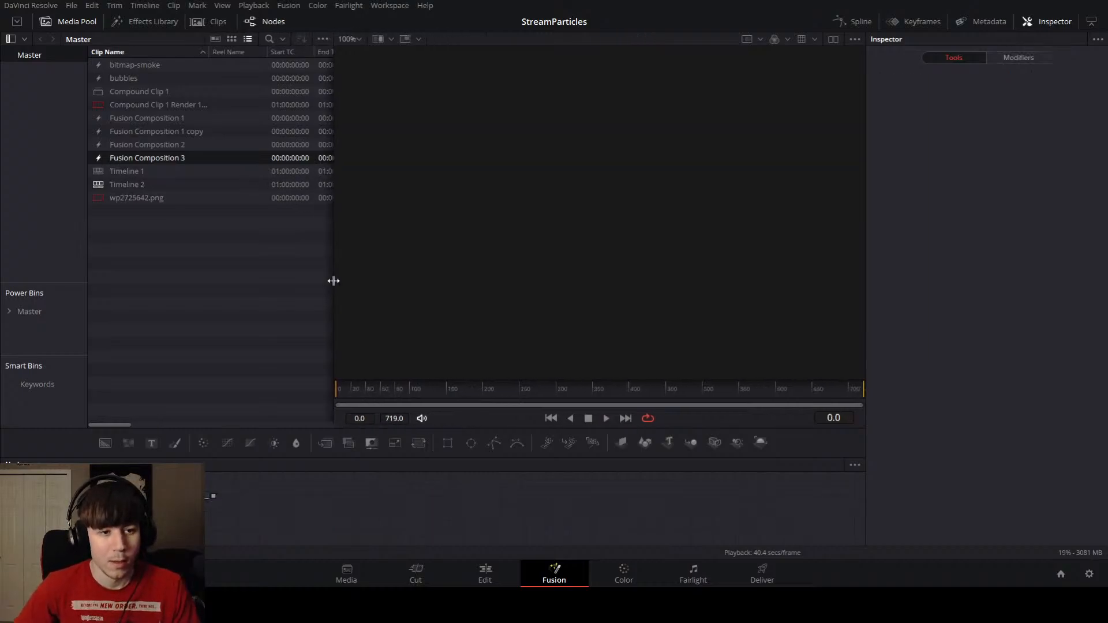
Step: Rename the Fusion Composition 3 clip as bokeh
click(145, 164)
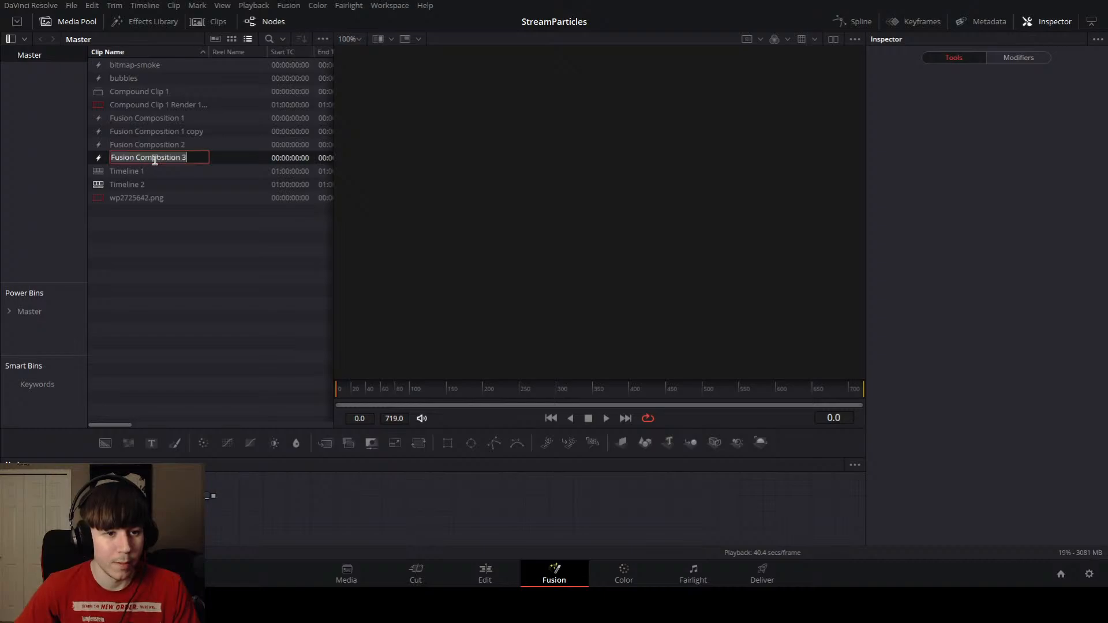
text(bokeh)
key(Return)
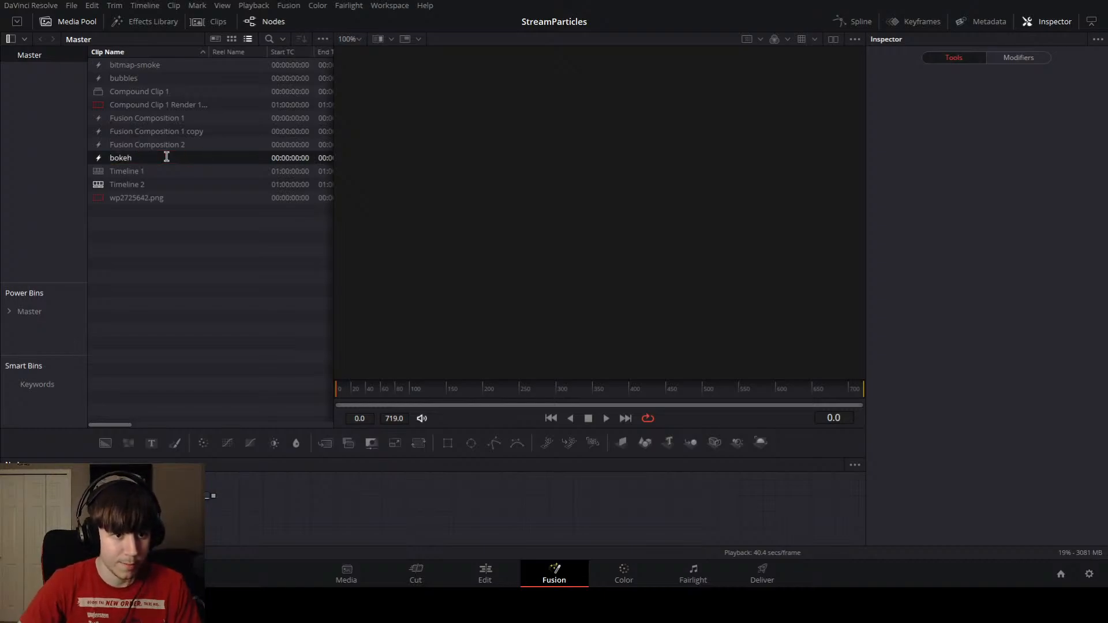
Step: Reposition the MediaOut1 node near the middle of the bokeh composition's node graph
drag(262, 489, 322, 494)
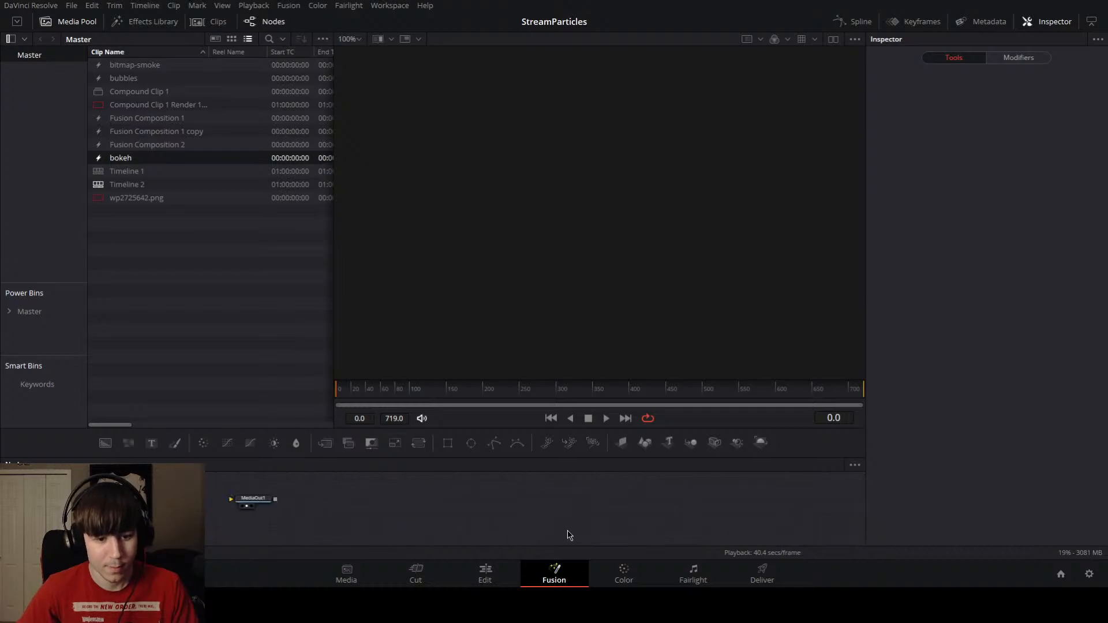
drag(450, 507, 458, 475)
drag(381, 500, 527, 538)
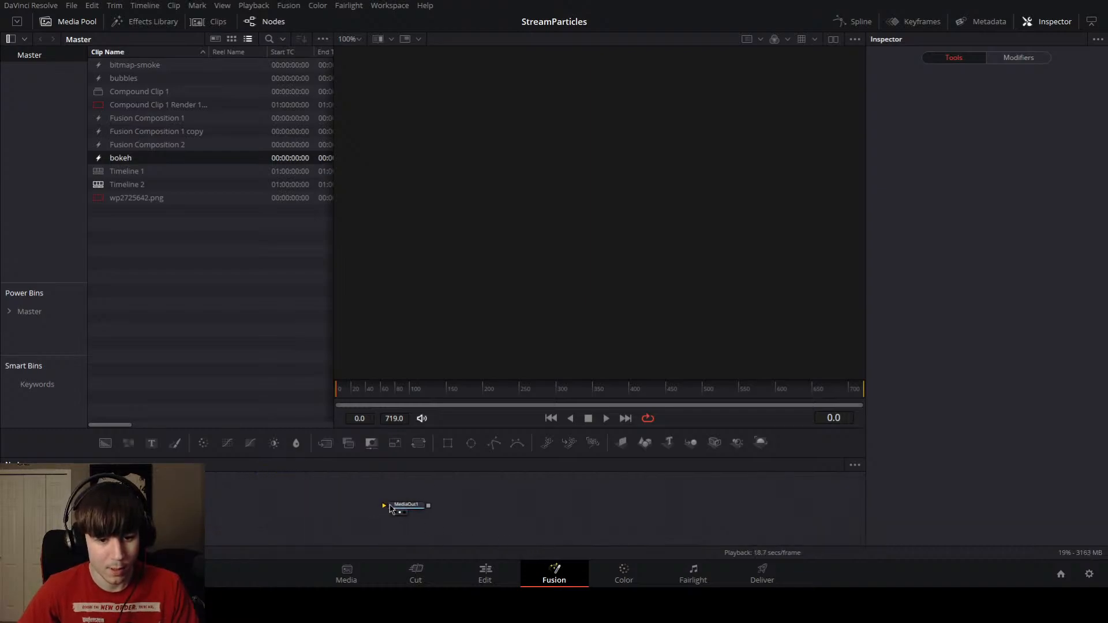
drag(406, 511, 509, 509)
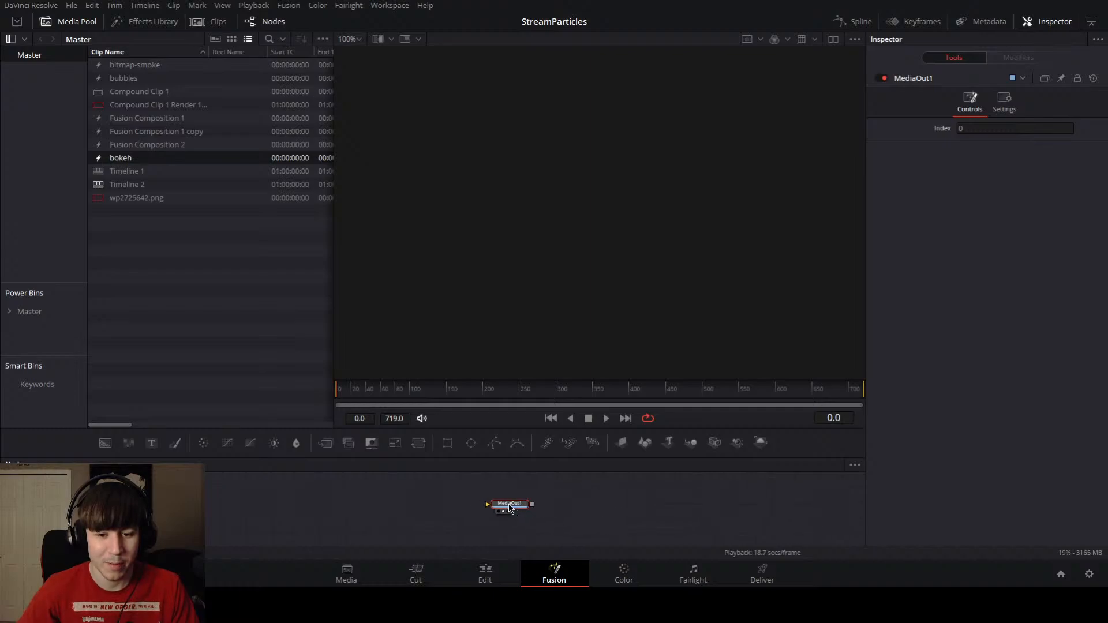
Step: Hide the media pool and add a pEmitter node well before MediaOut1 in the bokeh node graph
click(60, 21)
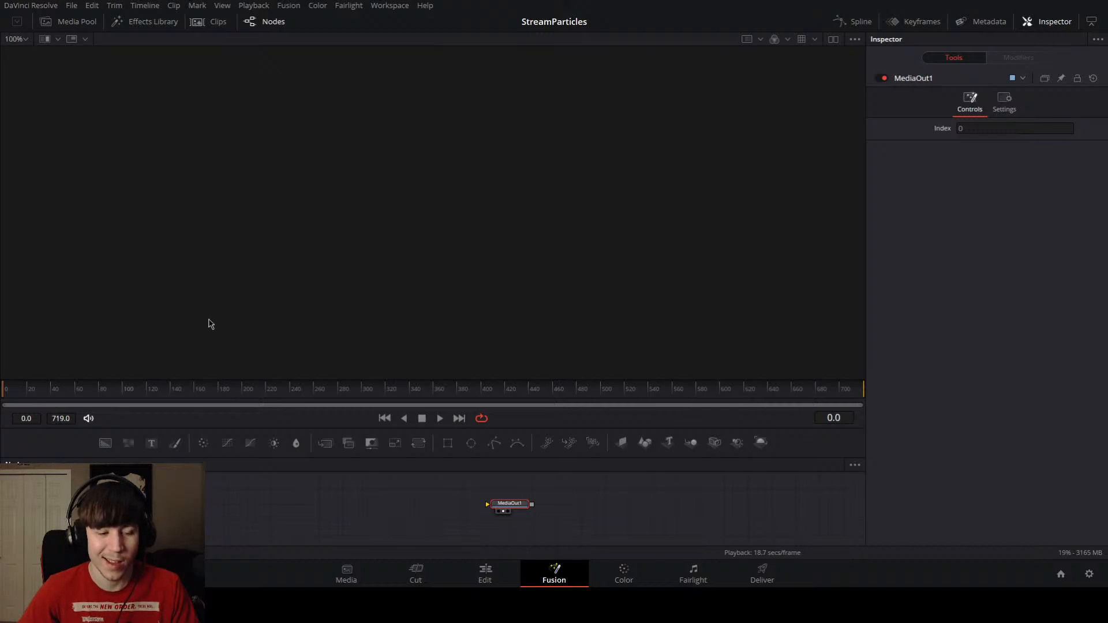
drag(479, 500, 545, 505)
scroll(565, 499, up, 2)
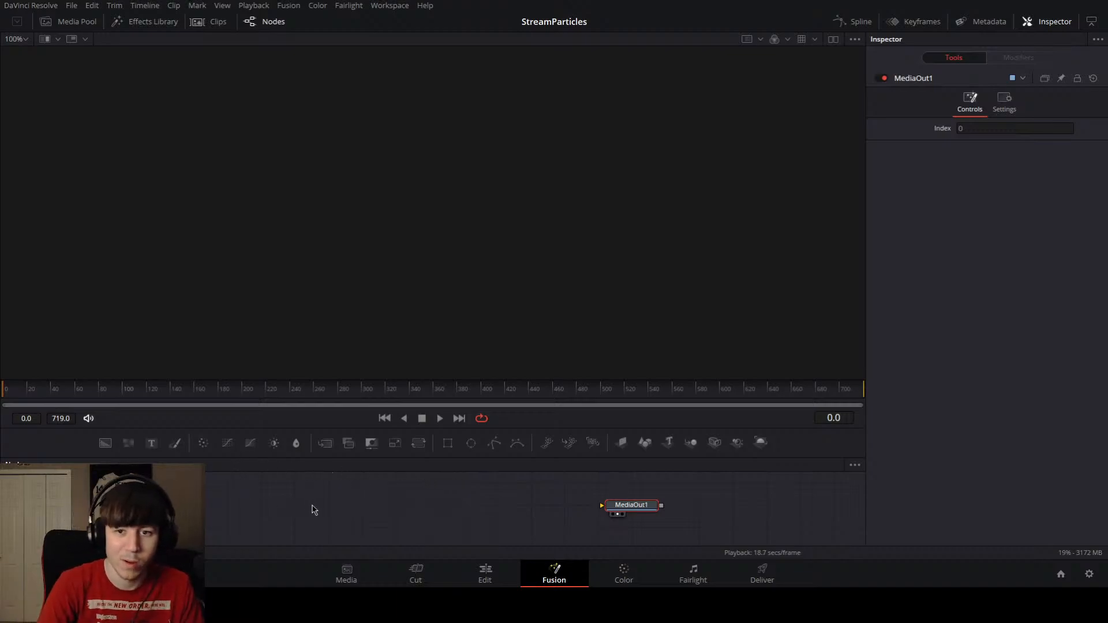
key(Return)
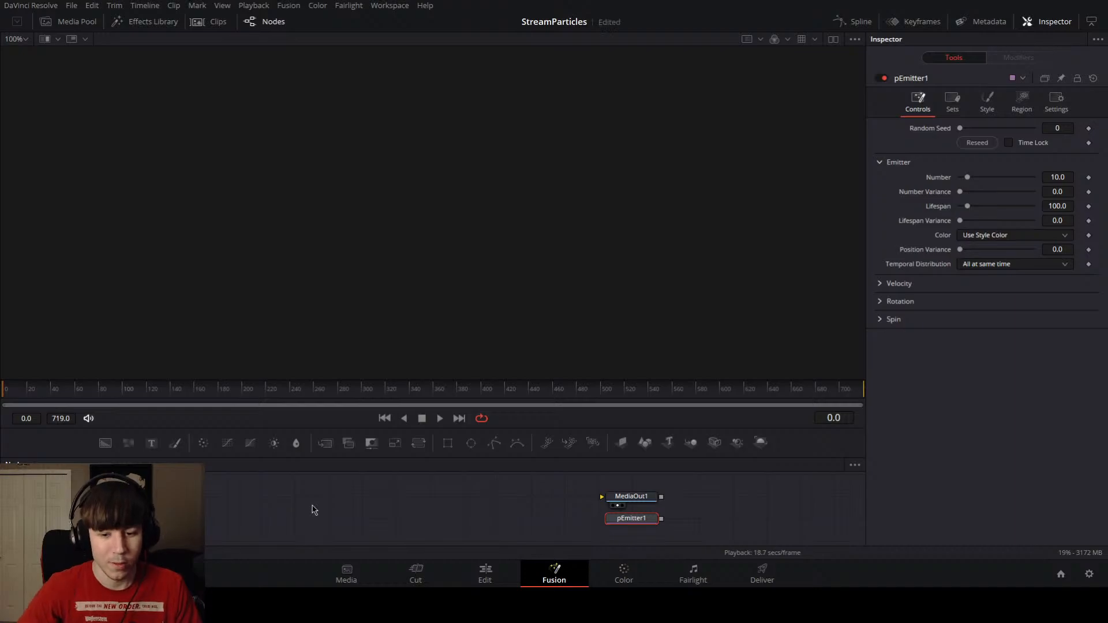
drag(641, 520, 312, 498)
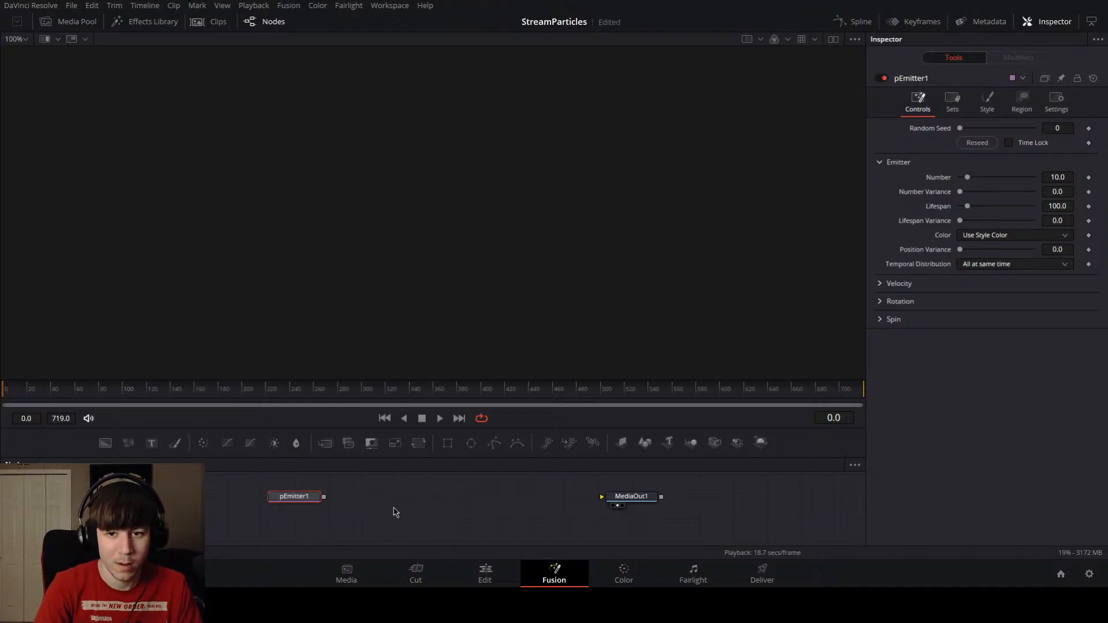
Step: Chain a pRender, a Merge3D and a Renderer3D node after pEmitter1
key(Return)
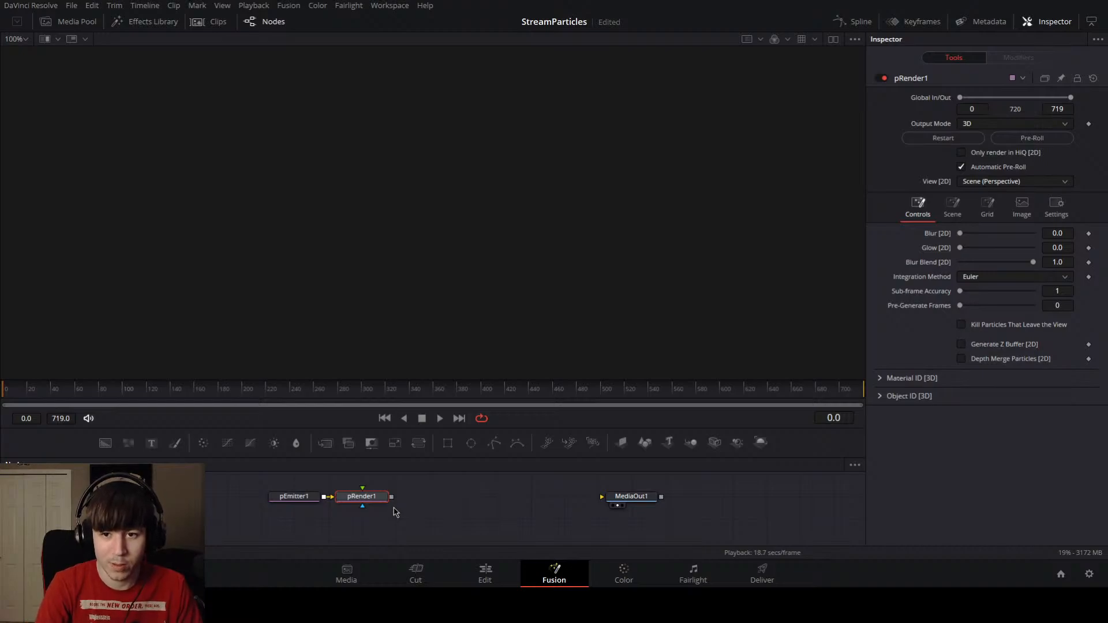
key(Return)
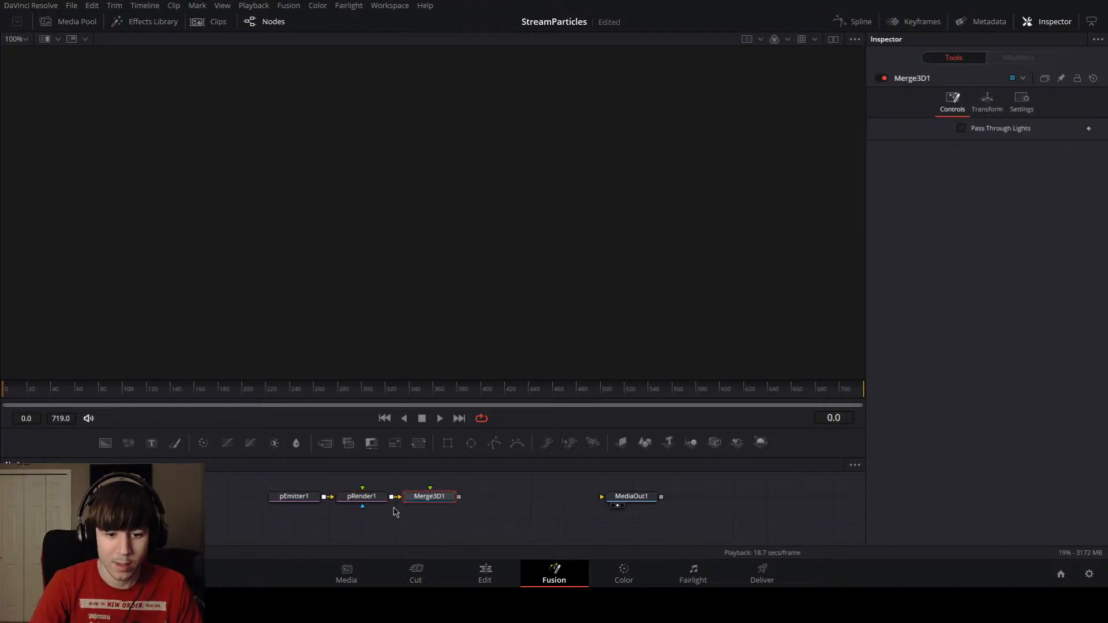
key(Return)
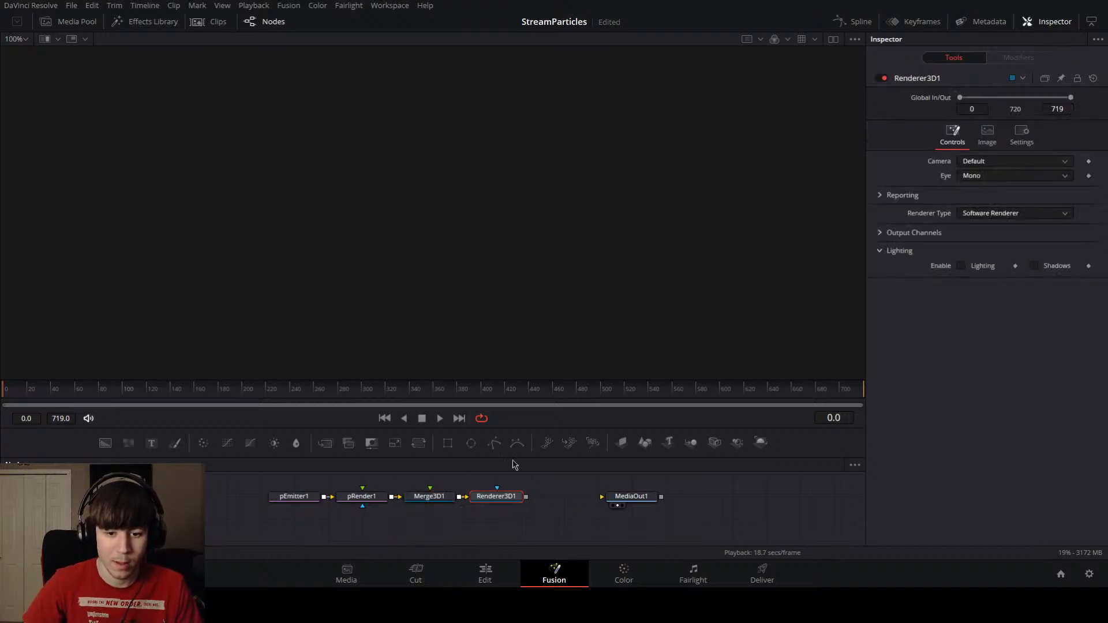
Step: Add a Background node, merge it with Renderer3D1's output and feed the merge into MediaOut1
drag(536, 501, 473, 517)
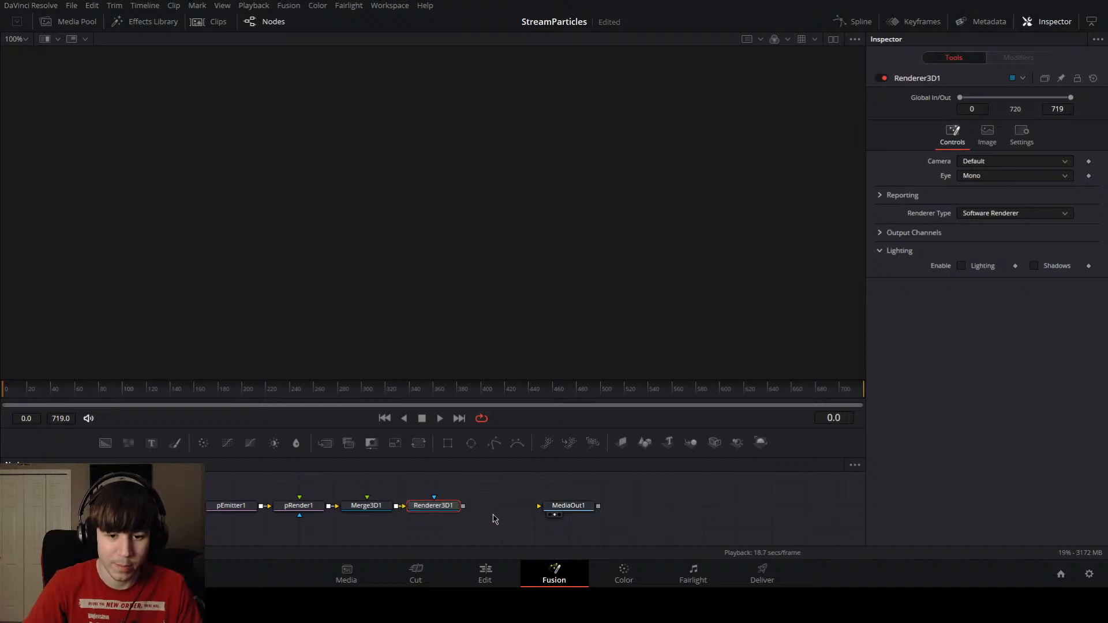
key(Return)
drag(501, 519, 632, 500)
drag(424, 526, 606, 496)
click(502, 518)
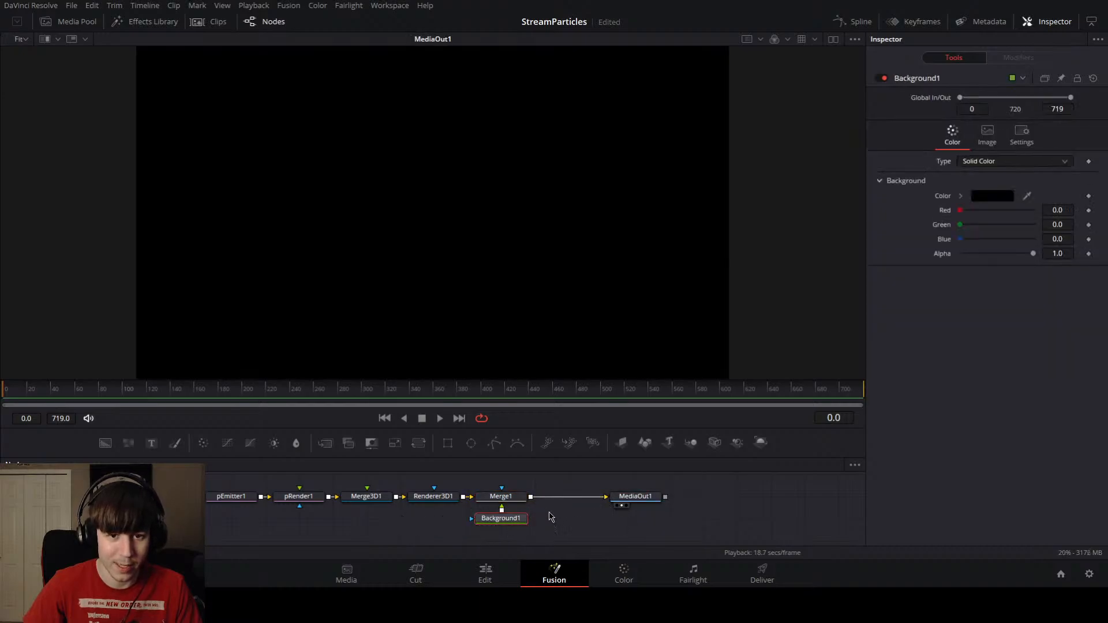
Step: Raise the particle Number of pEmitter1 to about 20.5
click(510, 499)
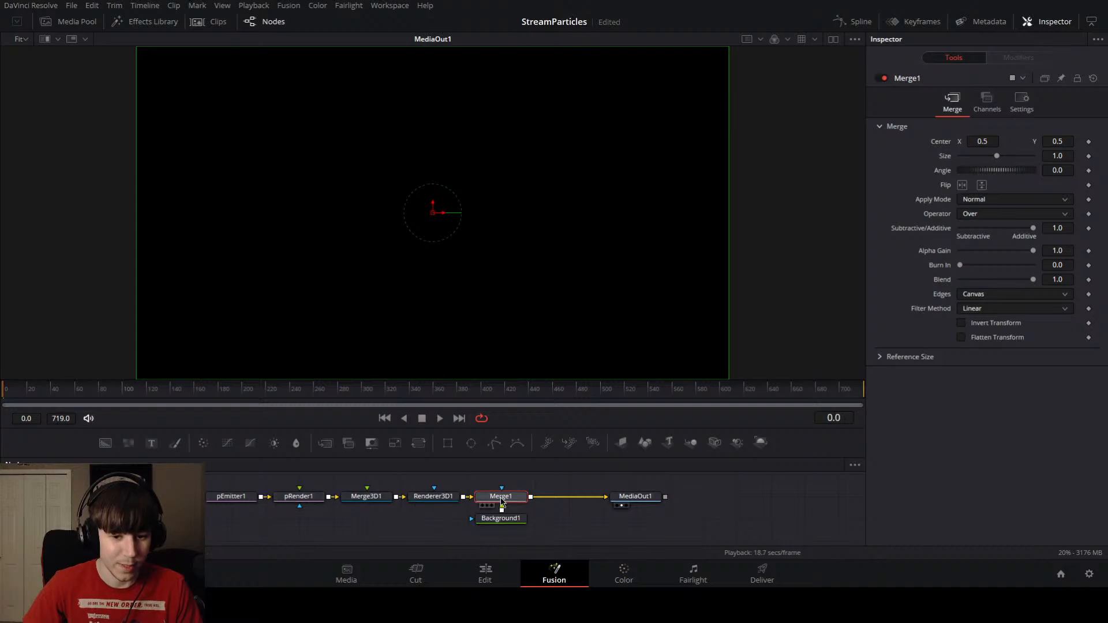
scroll(427, 240, up, 2)
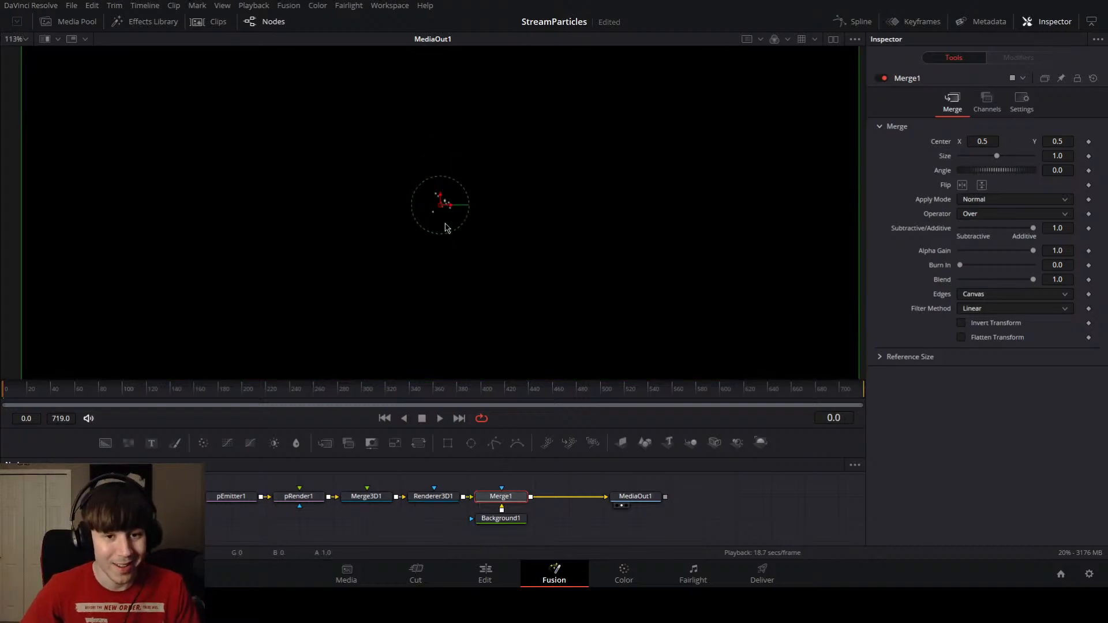
scroll(445, 225, down, 2)
scroll(621, 240, down, 2)
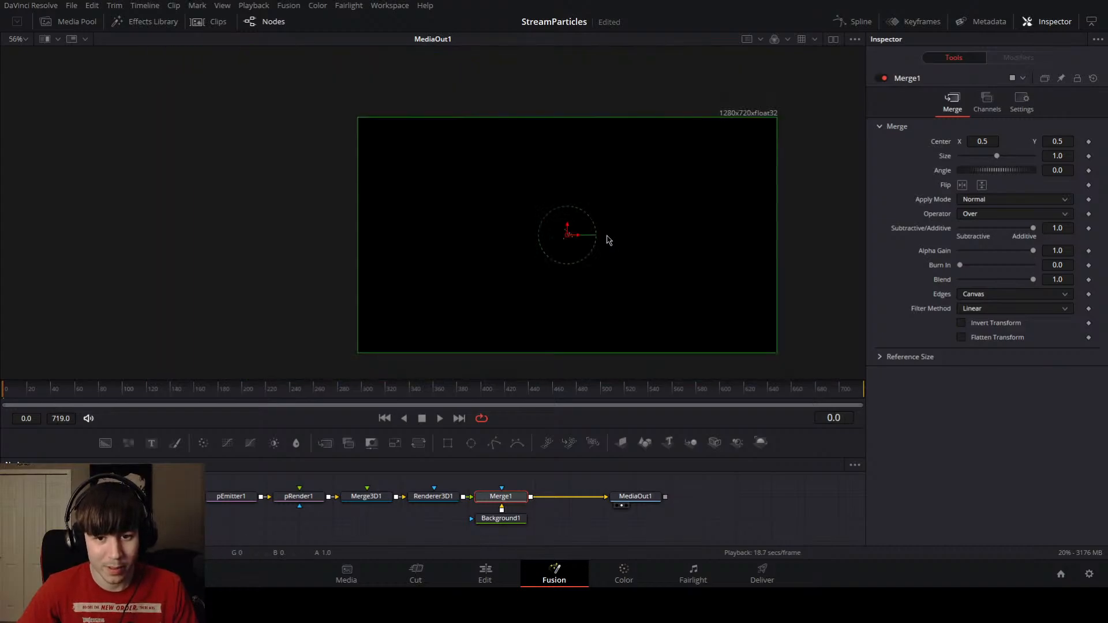
drag(576, 212, 535, 249)
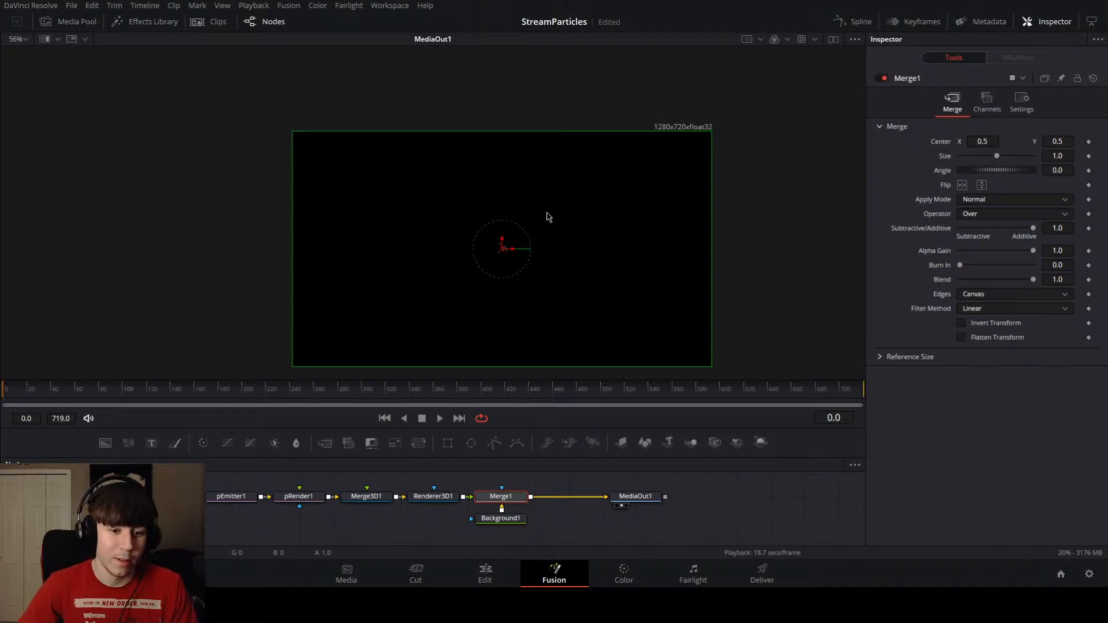
click(234, 497)
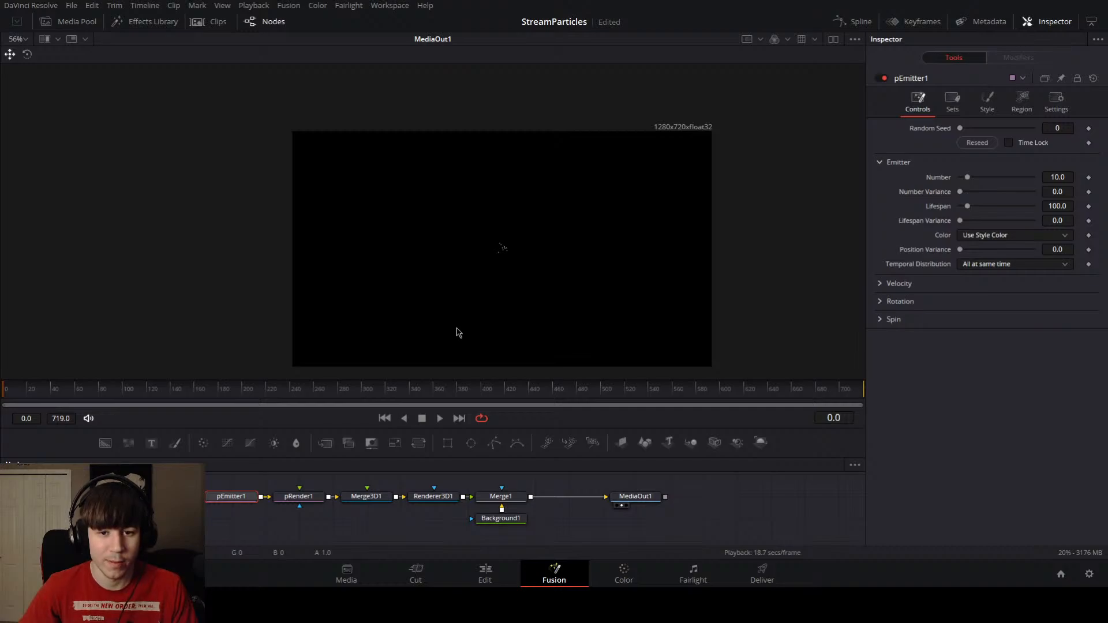
drag(459, 333, 449, 296)
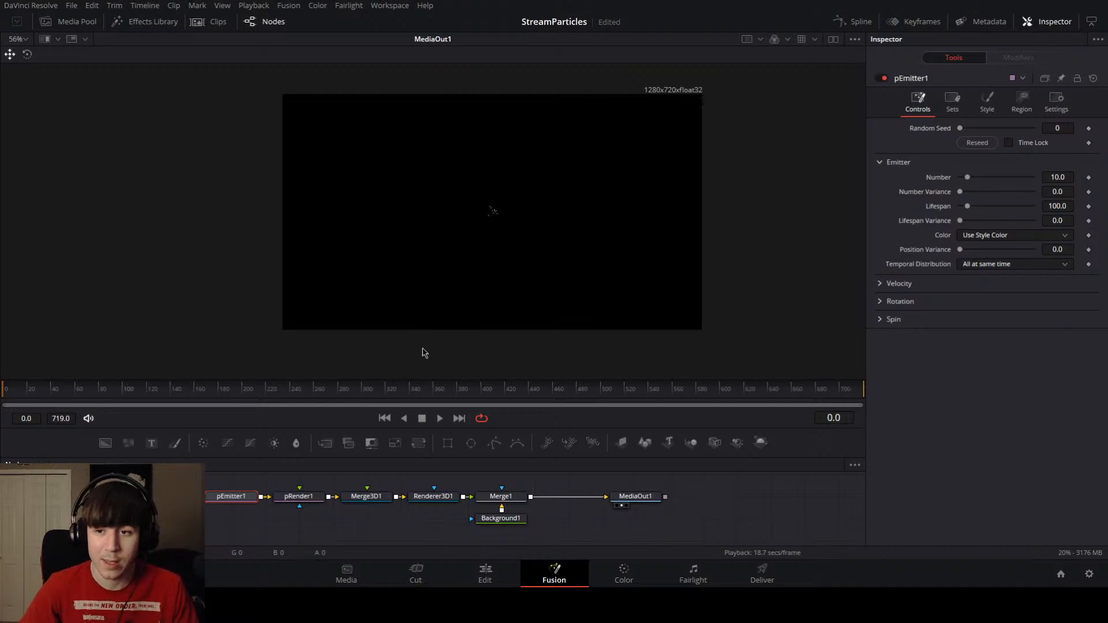
mouse_move(967, 177)
mouse_down()
mouse_move(998, 178)
mouse_move(978, 181)
mouse_up()
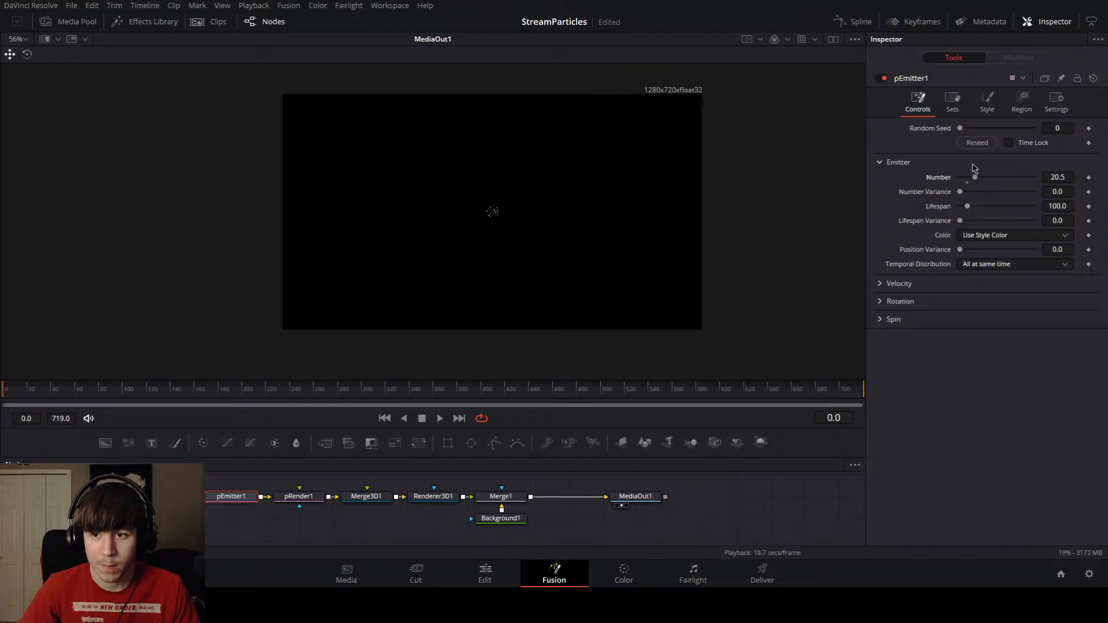
Step: Split the display into two viewers with Merge3D1's 3D scene beside MediaOut1 and frame the particles in both
click(367, 500)
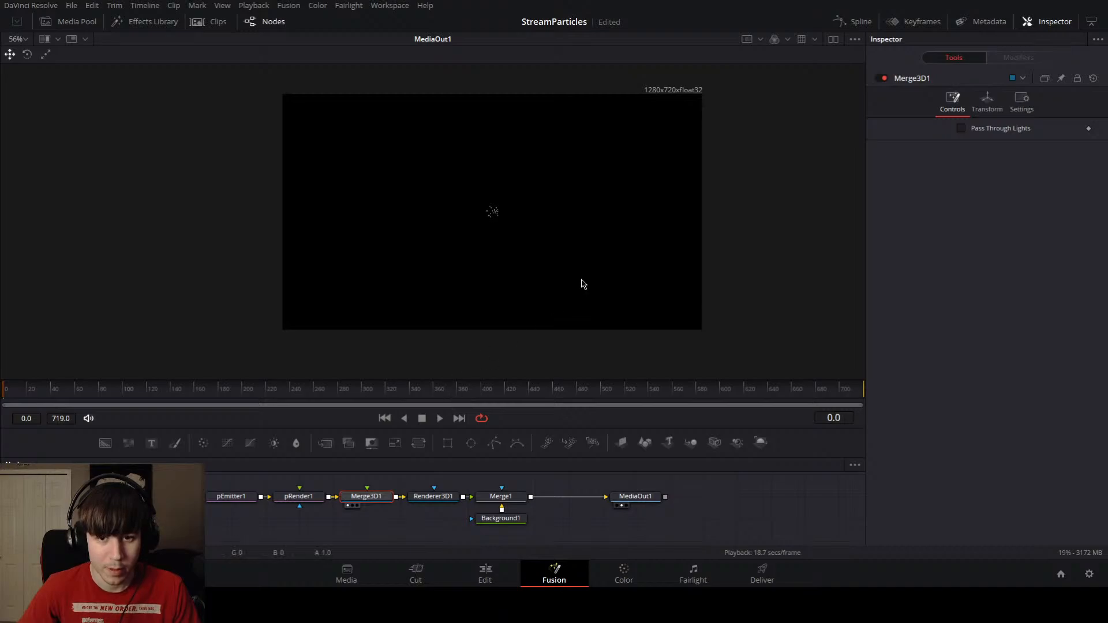
click(834, 40)
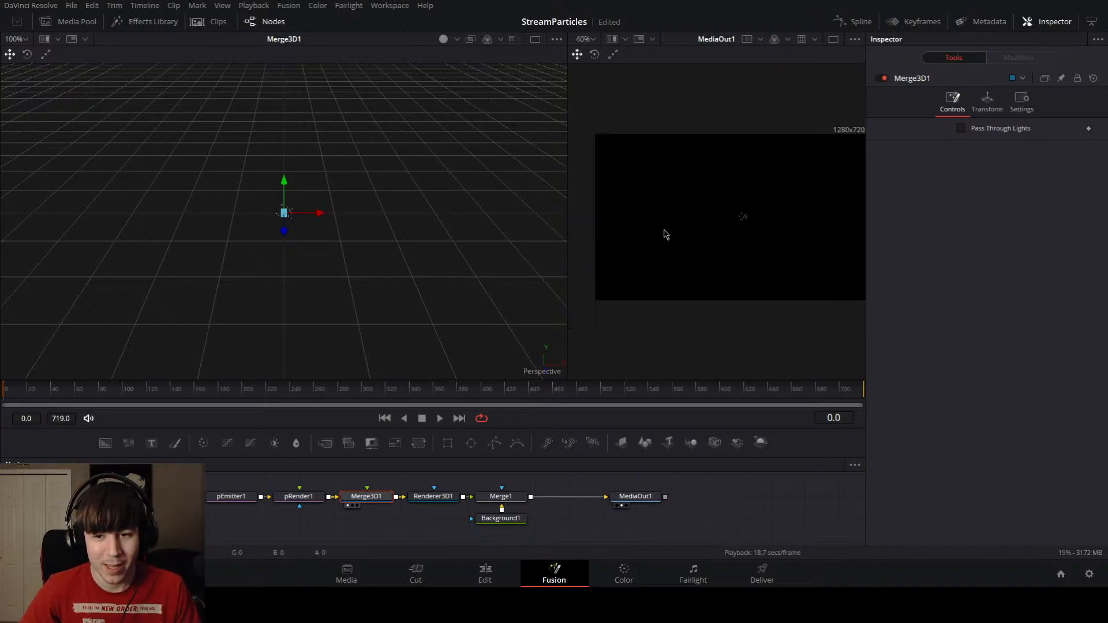
scroll(660, 245, down, 2)
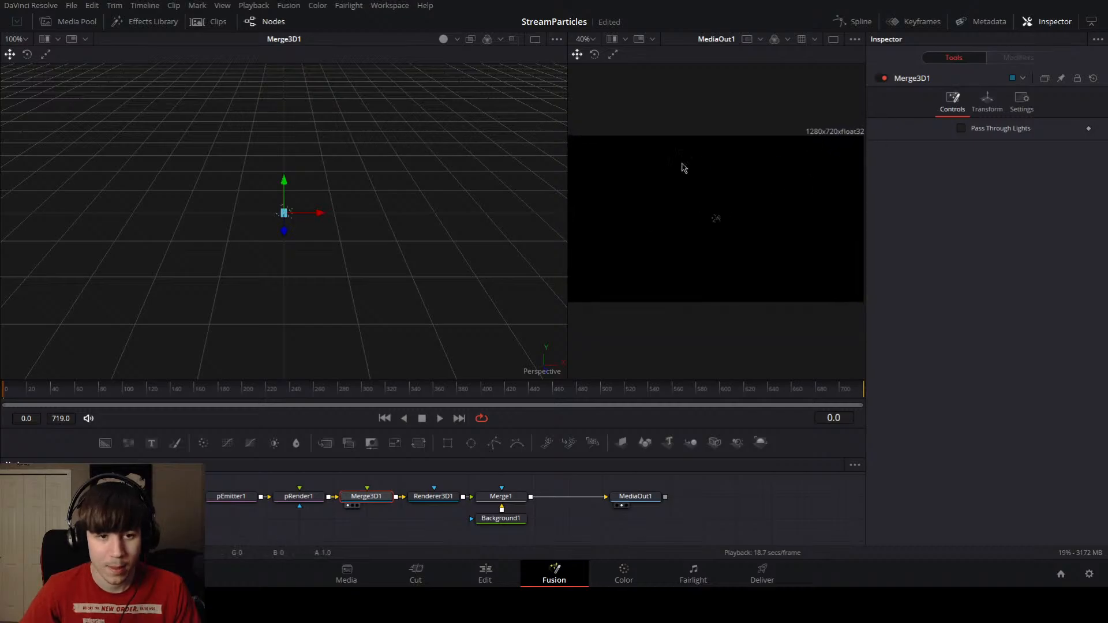
scroll(379, 213, up, 5)
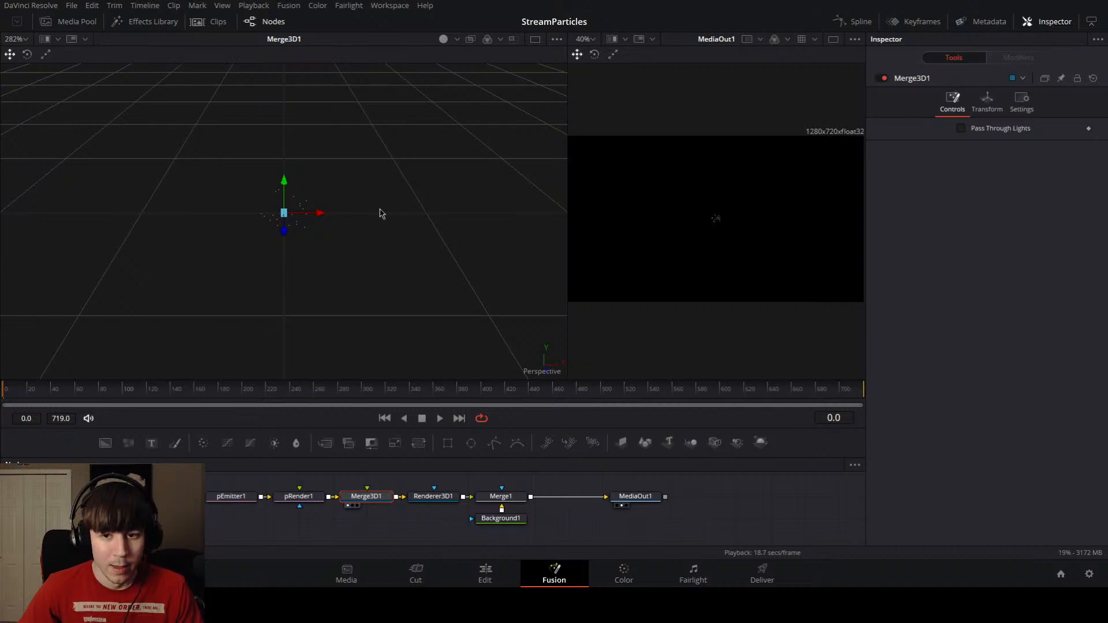
scroll(380, 213, down, 2)
scroll(346, 248, down, 2)
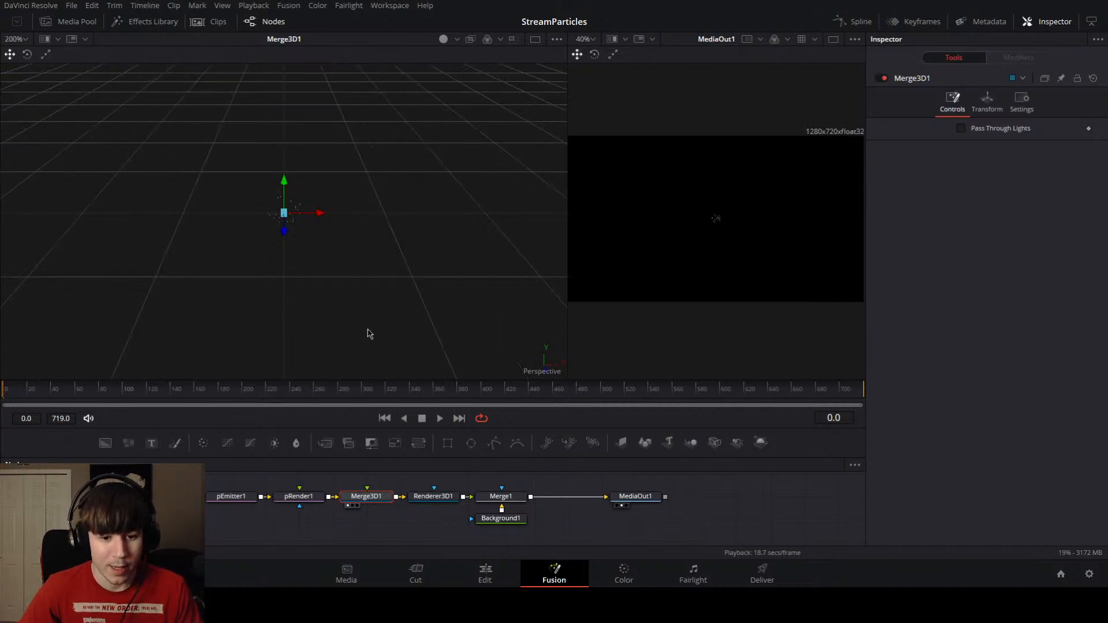
Step: Add a Camera3D node to Merge3D1 and undo the accidental move of the merged scene
drag(367, 520, 445, 548)
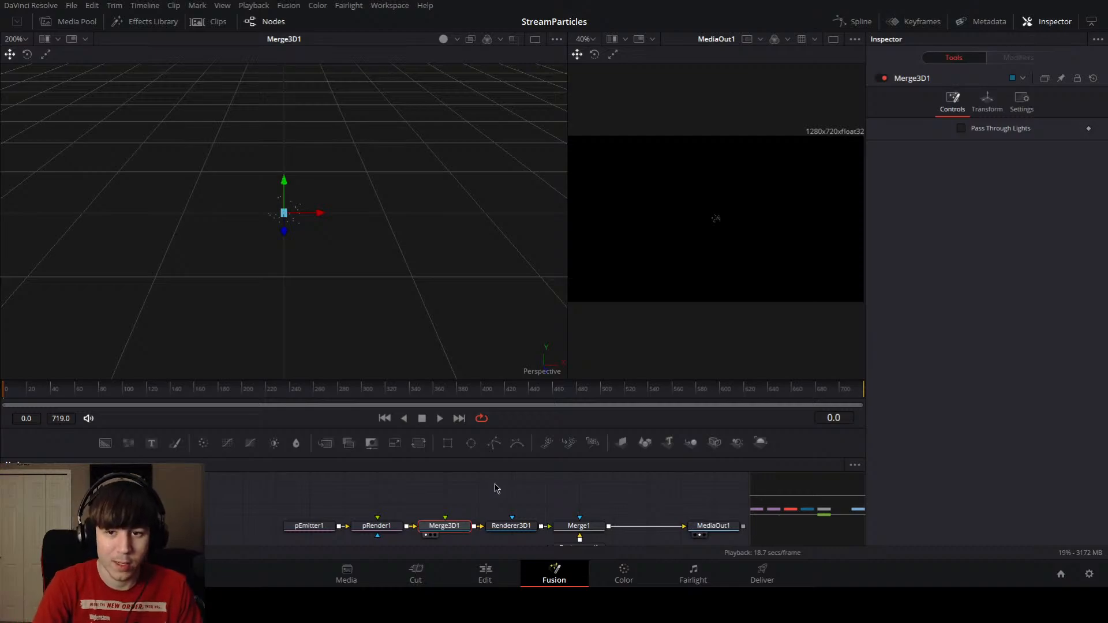
key(ctrl+z)
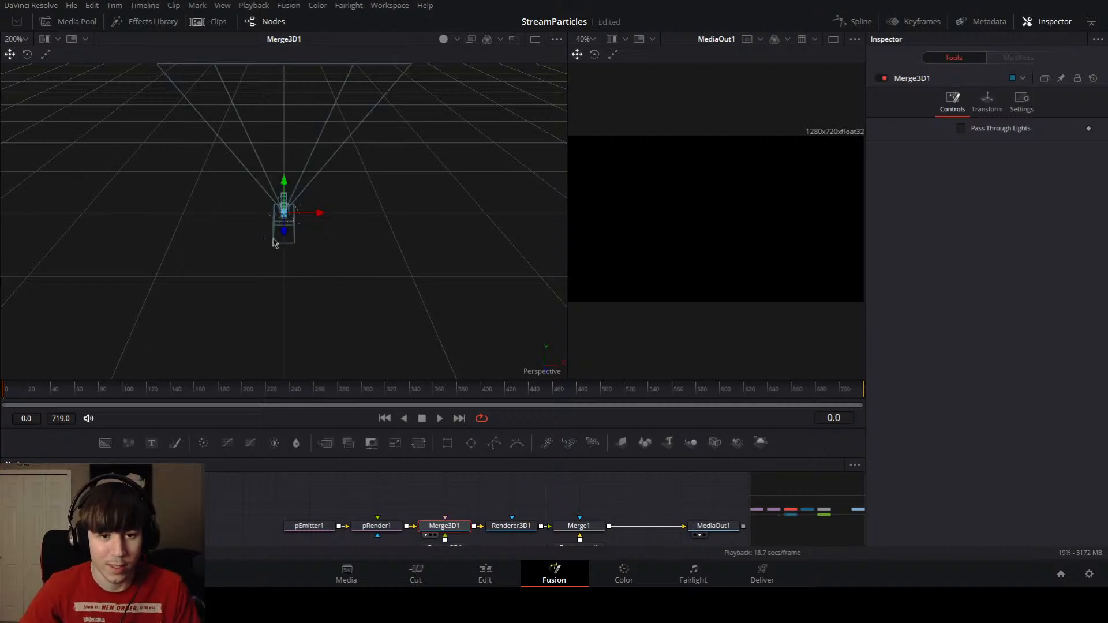
drag(283, 237, 284, 247)
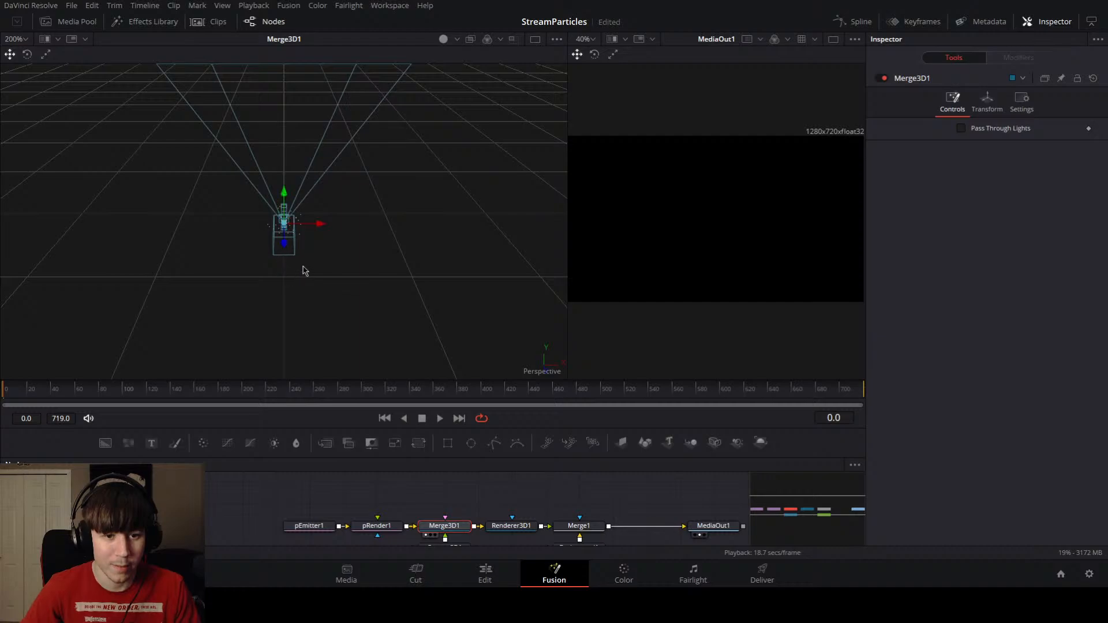
key(ctrl+z)
Step: Pull Camera3D1 back along its Z axis so that it stands in front of the particles
drag(496, 531, 475, 506)
click(438, 528)
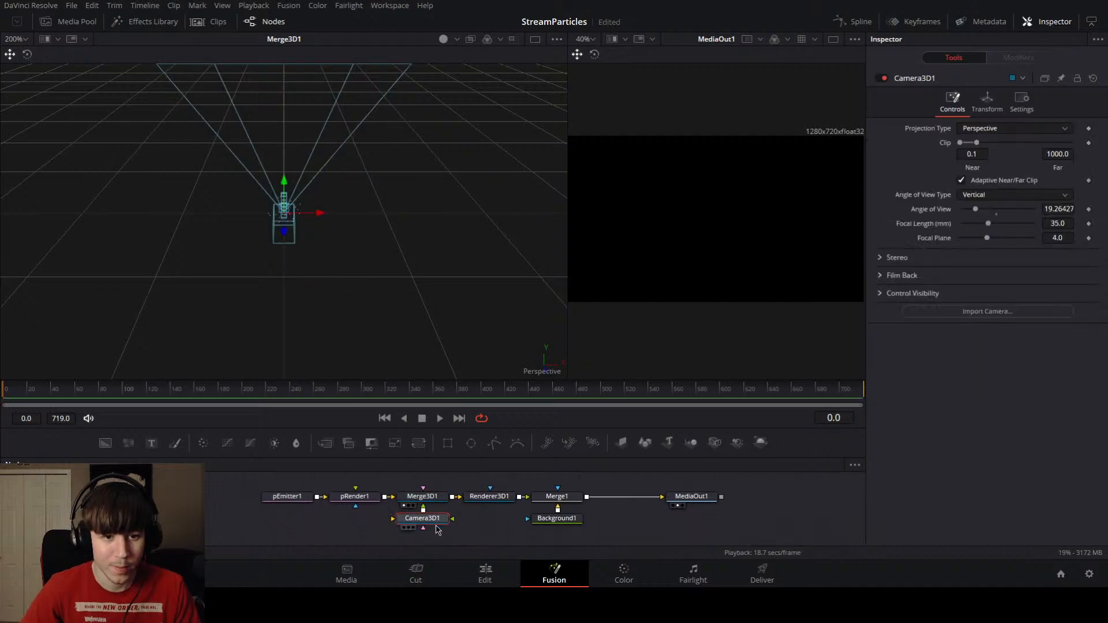
drag(286, 234, 287, 280)
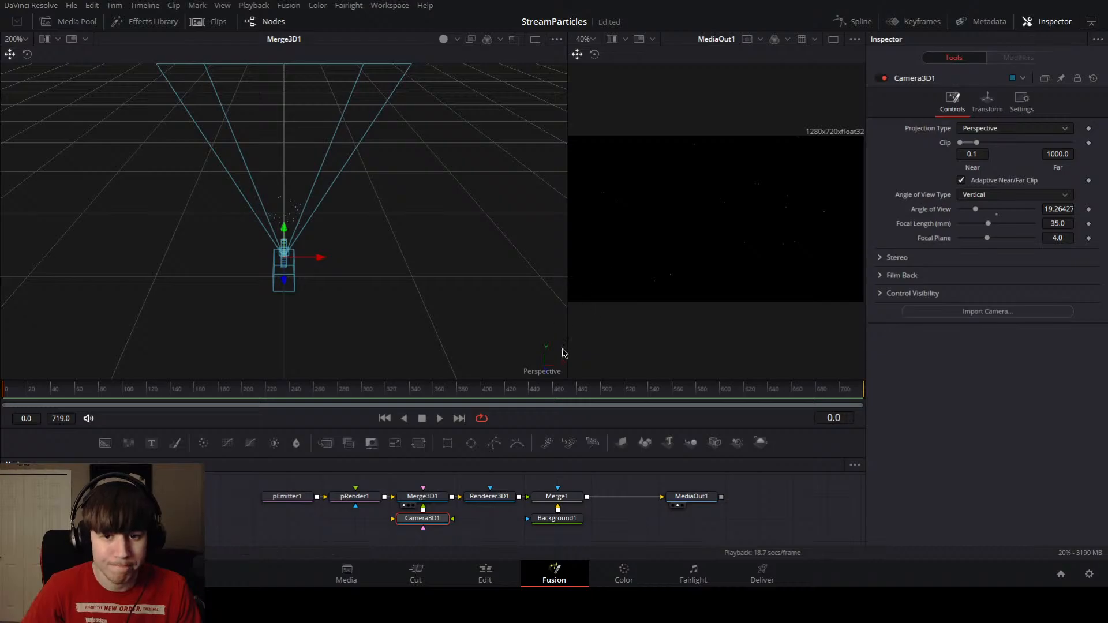
Step: Set the particle style of pEmitter1 to Bitmap
drag(344, 523, 285, 546)
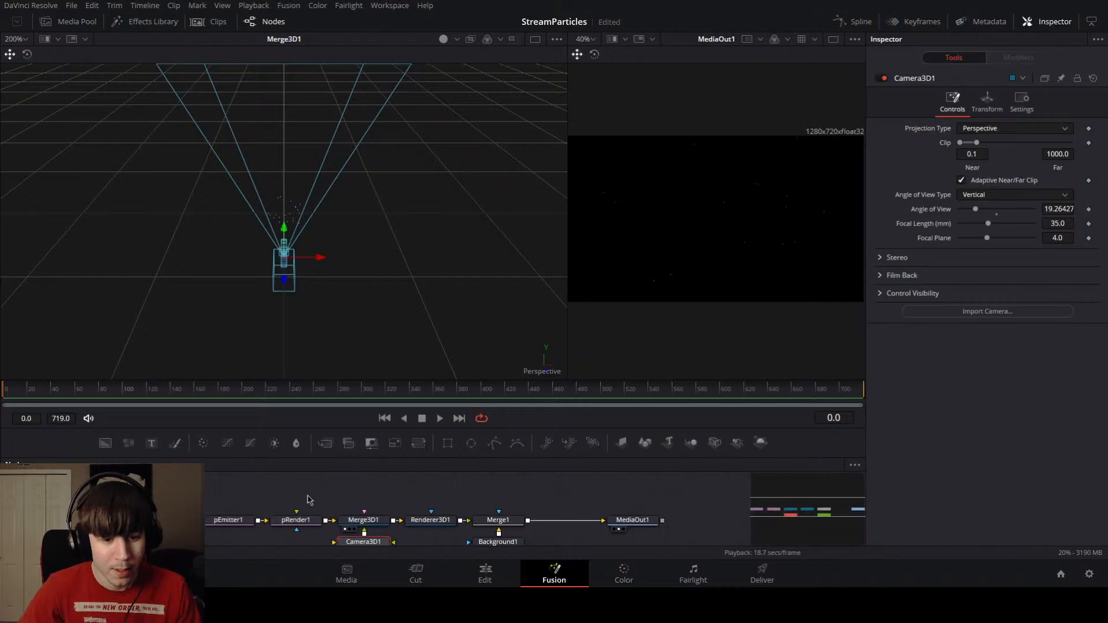
drag(310, 500, 461, 497)
click(258, 504)
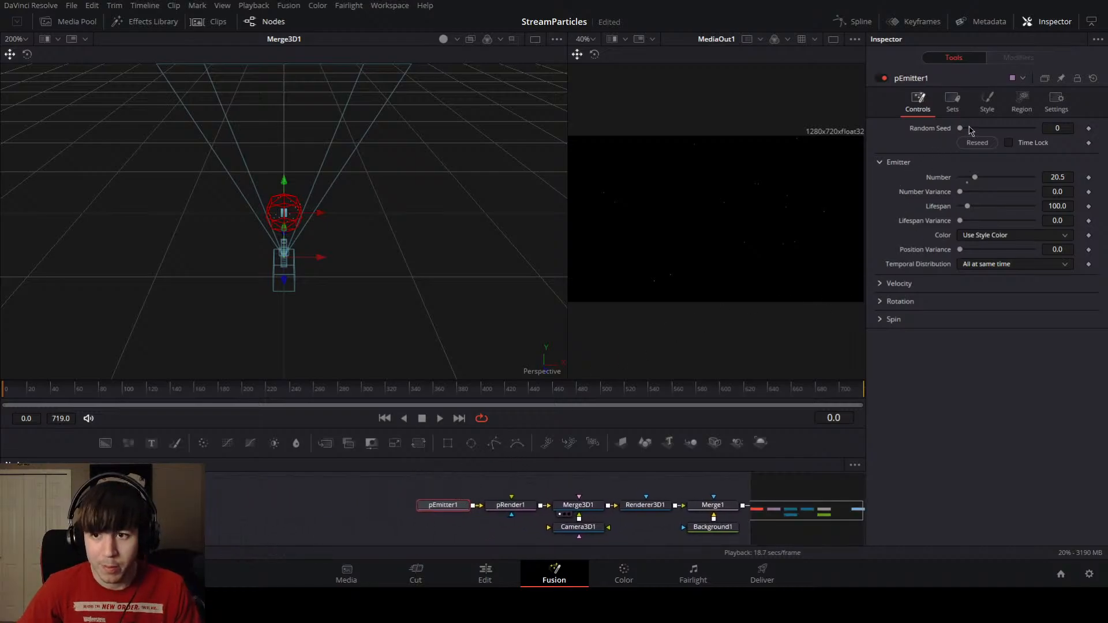
click(987, 101)
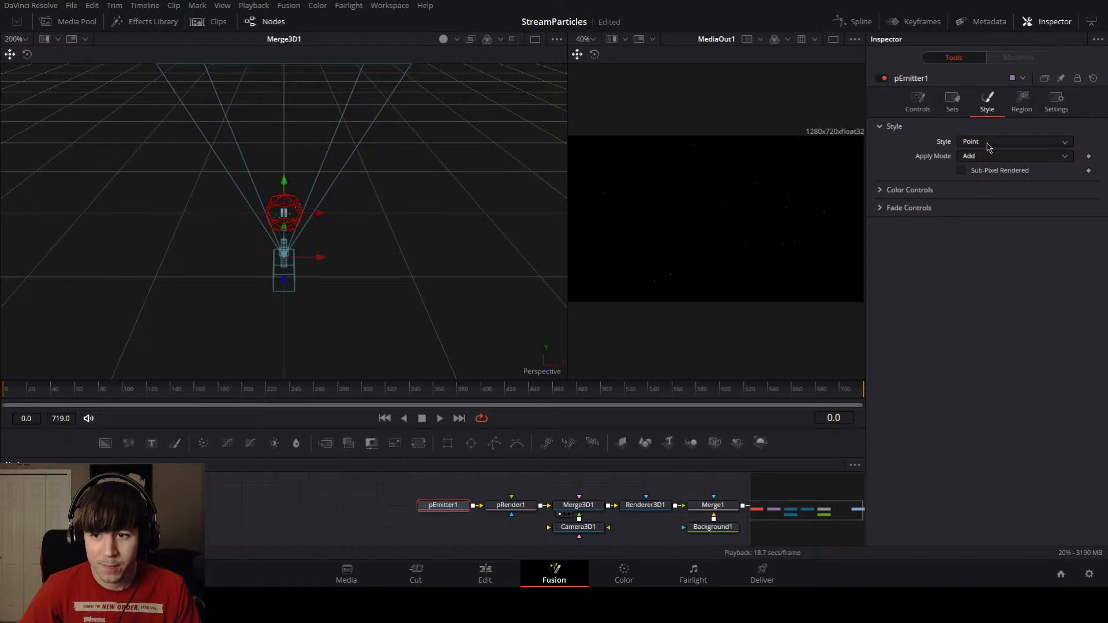
click(984, 174)
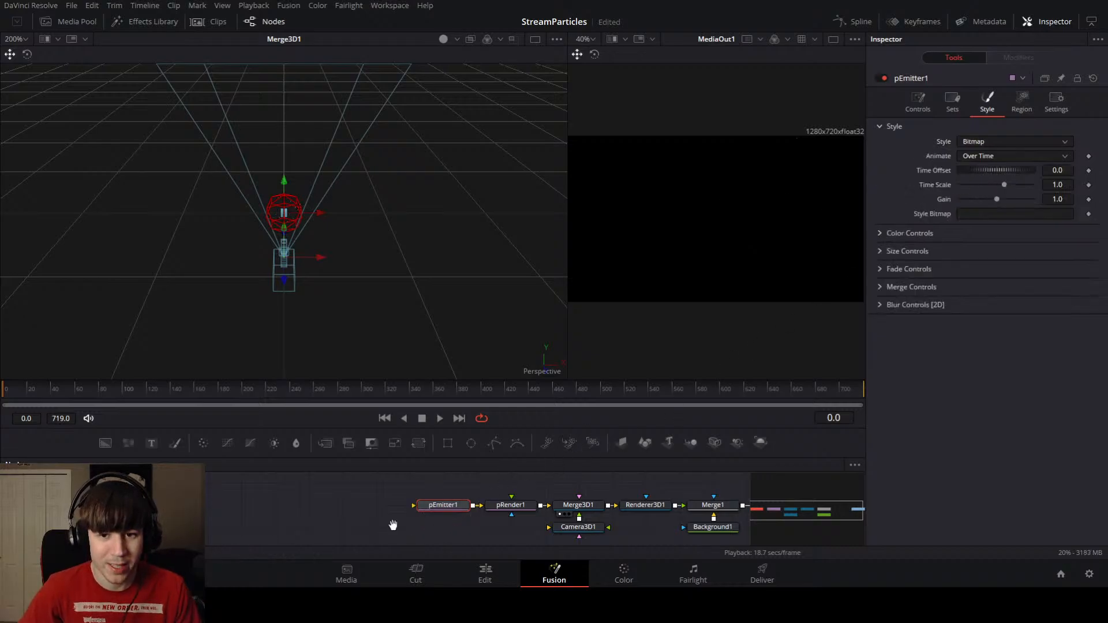
Step: Add an Ellipse mask before pEmitter1 and connect it as the emitter's style bitmap
drag(393, 525, 415, 522)
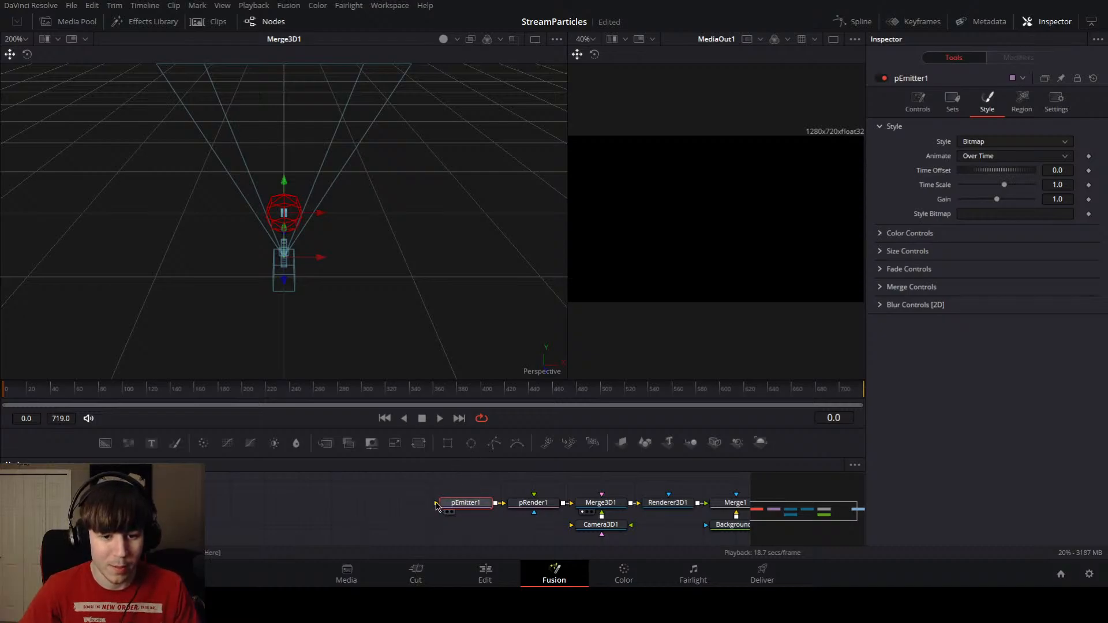
drag(408, 489, 369, 509)
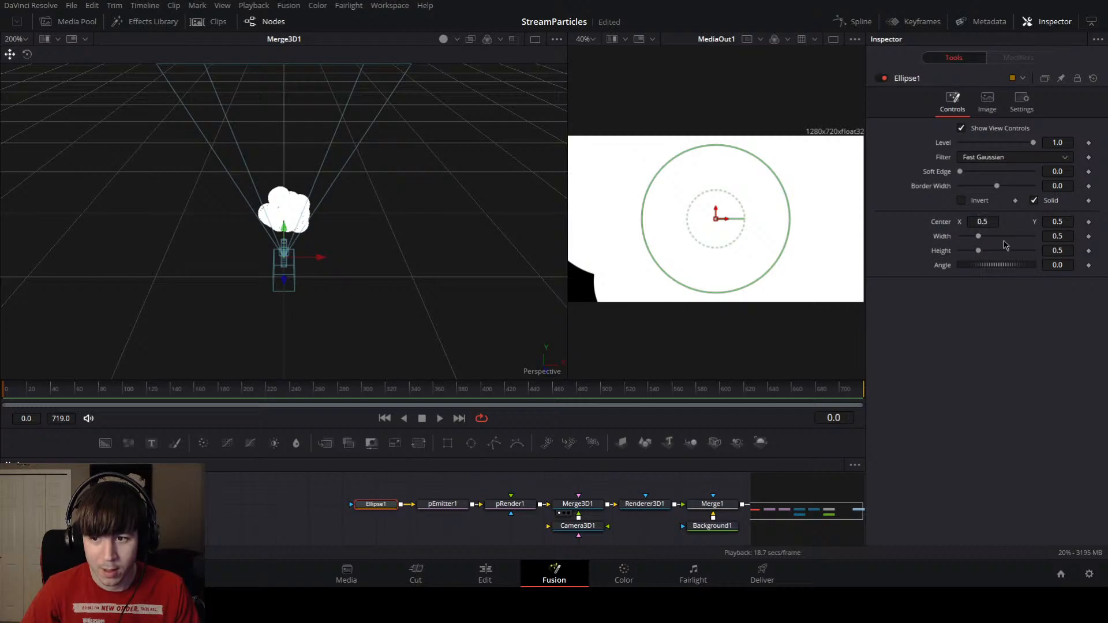
Step: Set the width and height of Ellipse1 to 0.02
drag(978, 236, 962, 239)
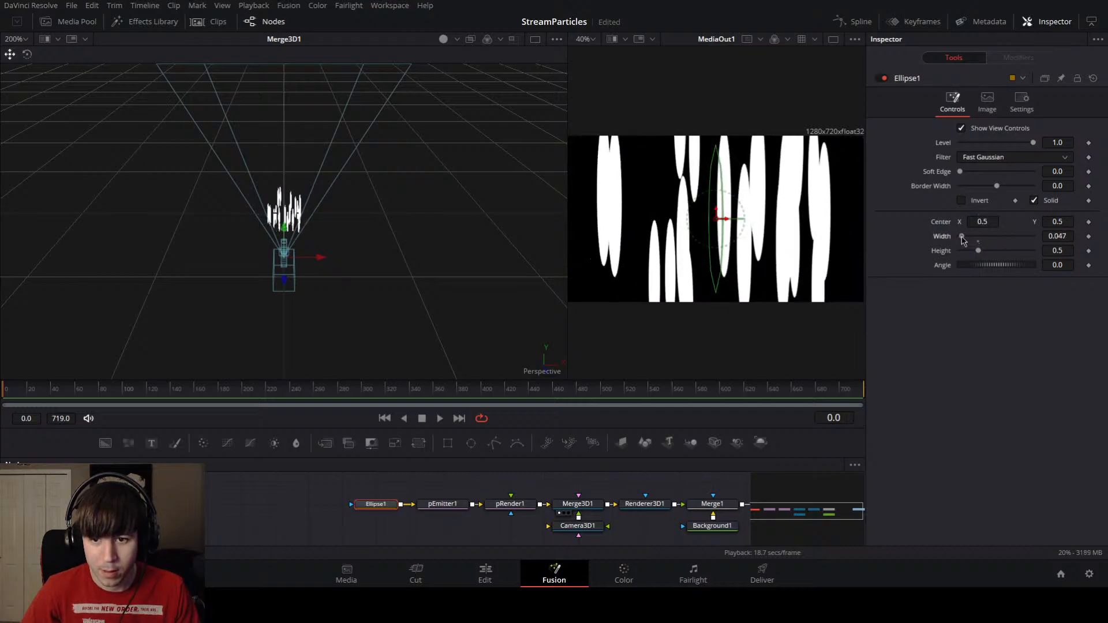
click(1065, 233)
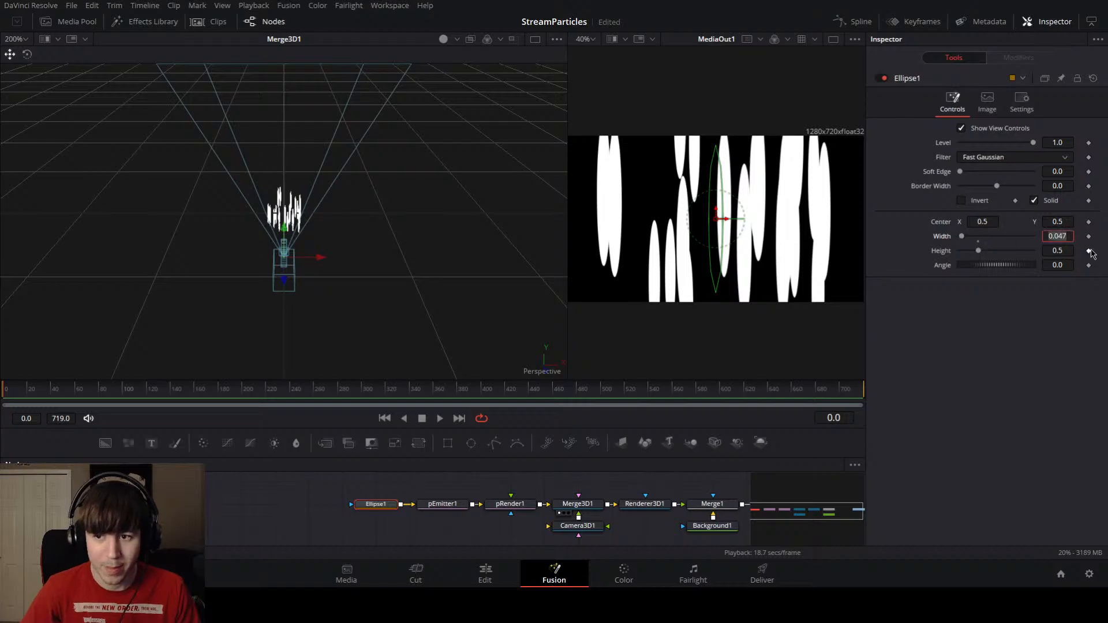
text(.0)
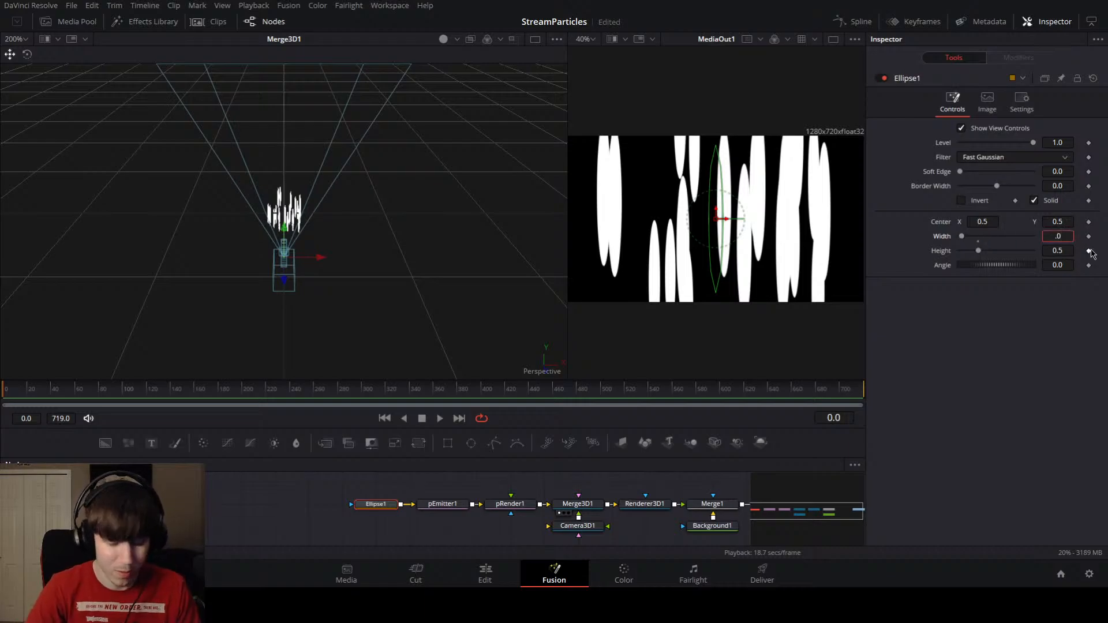
text(2)
key(Tab)
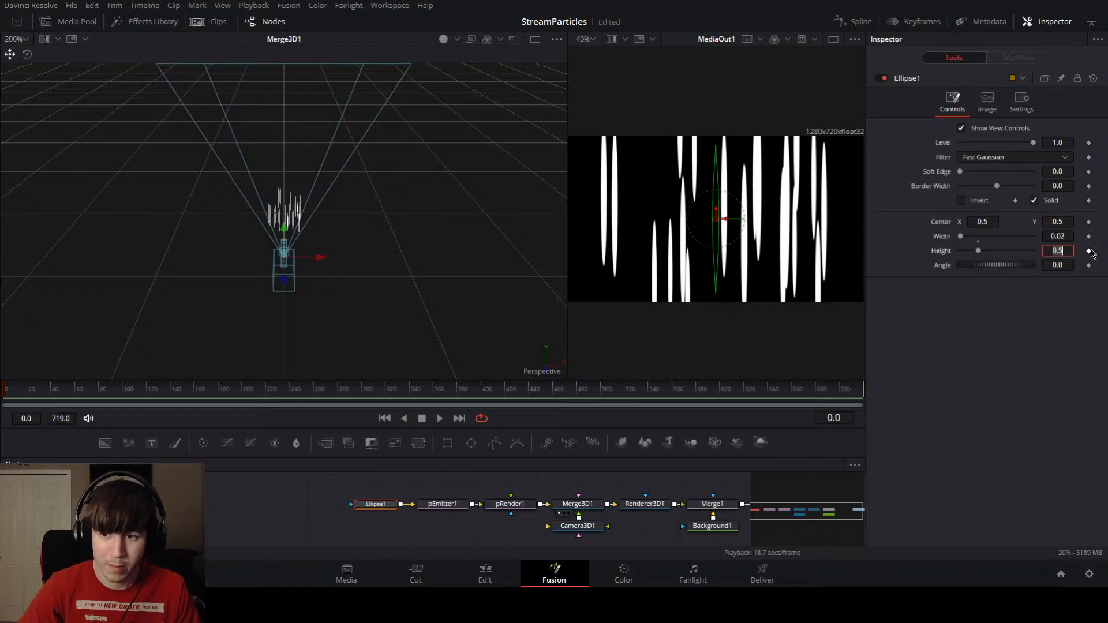
text(.02)
key(Tab)
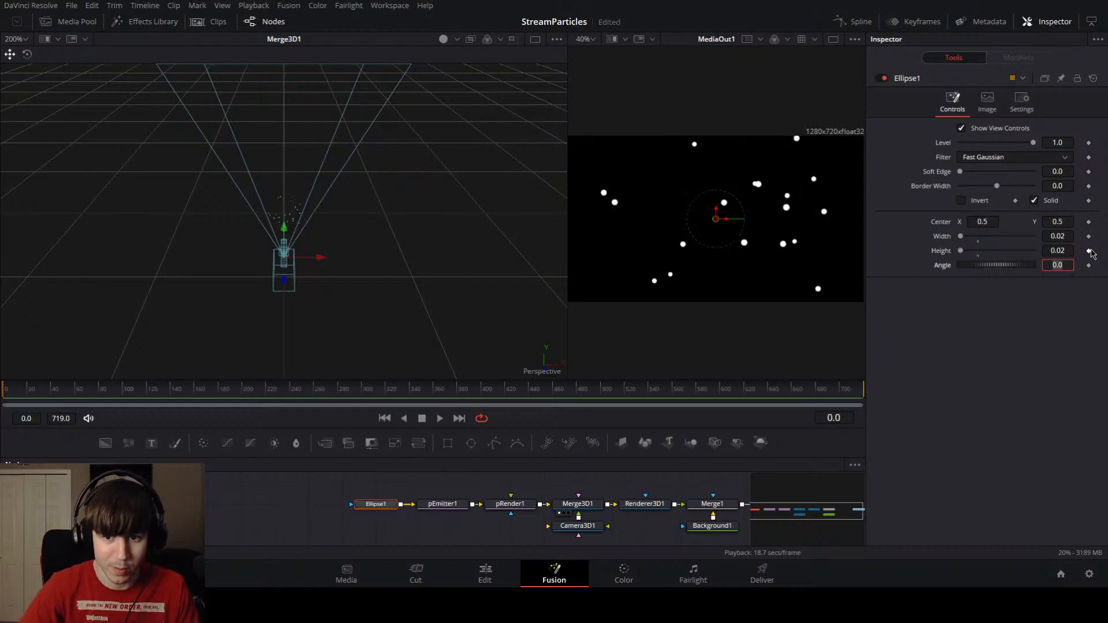
Step: Increase the width and height of Ellipse1 to 0.04
click(1063, 236)
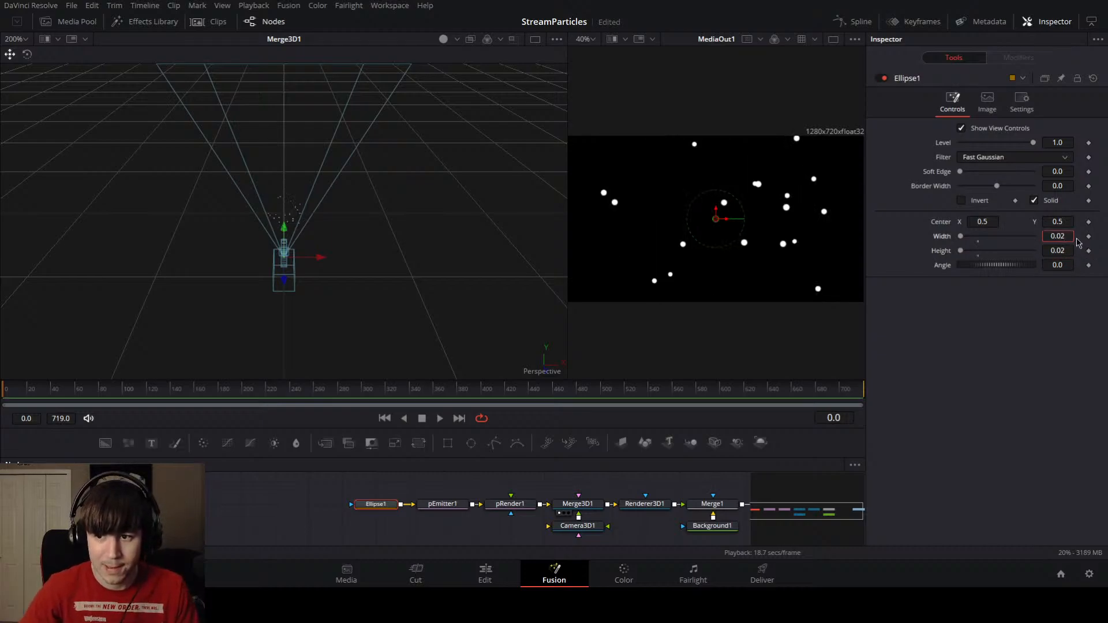
text(0.04)
key(Tab)
text(.04)
key(Tab)
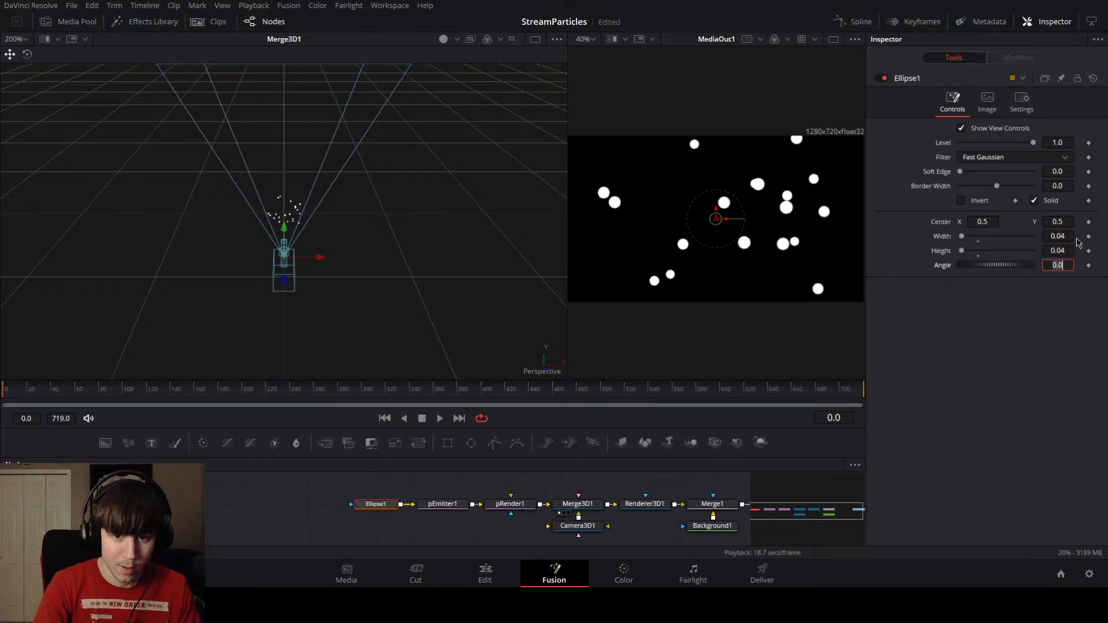
Step: Link the height of Ellipse1 to its width with the expression Ellipse1.Width
click(985, 331)
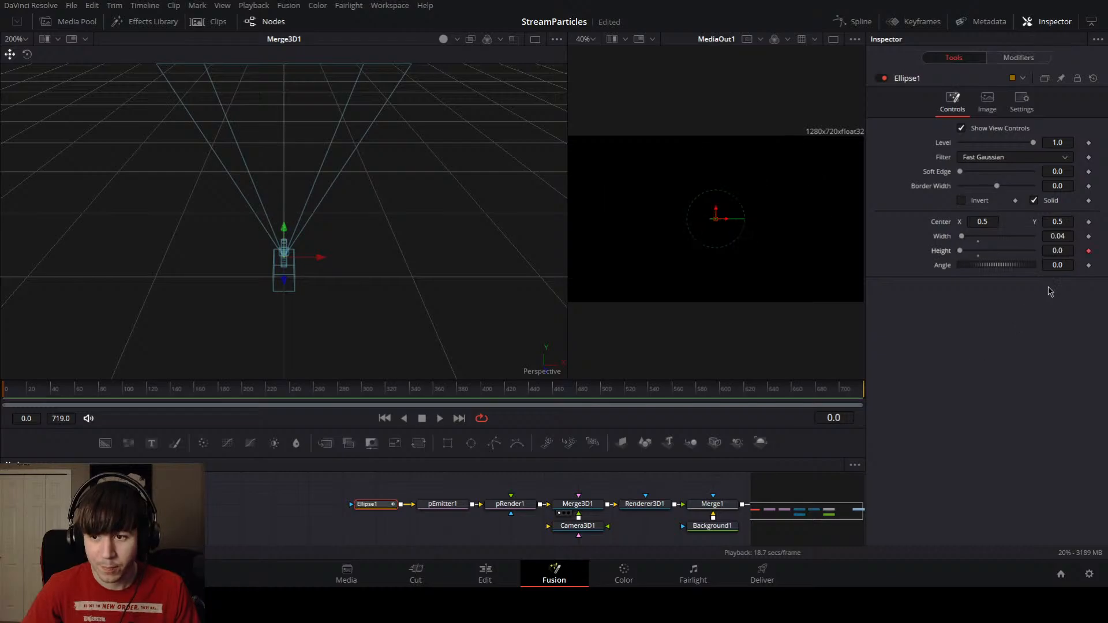
click(1088, 250)
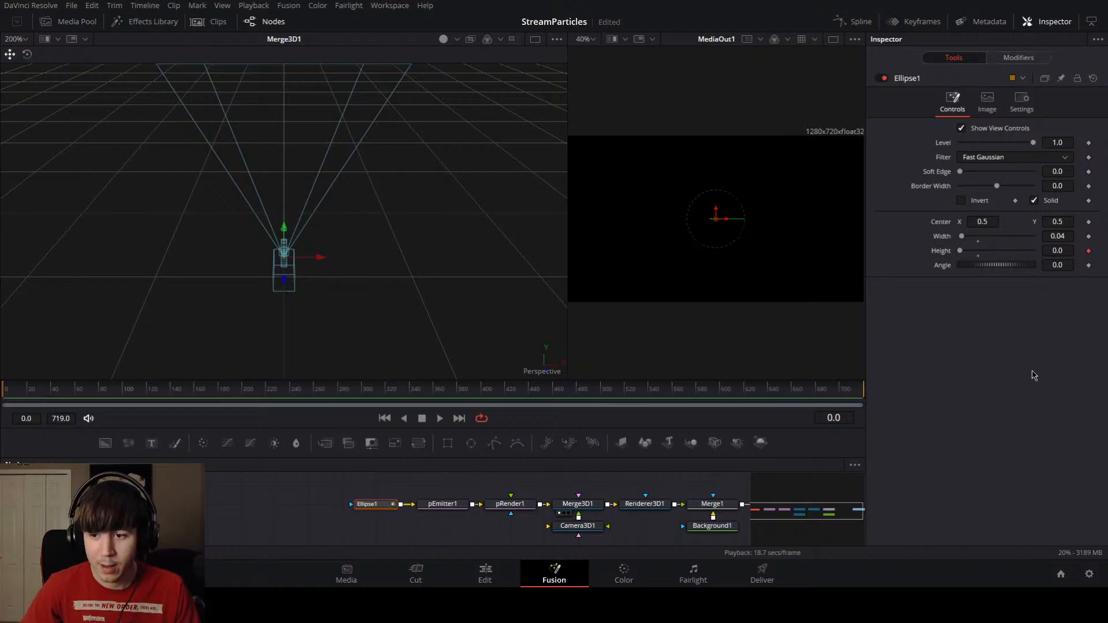
click(1057, 409)
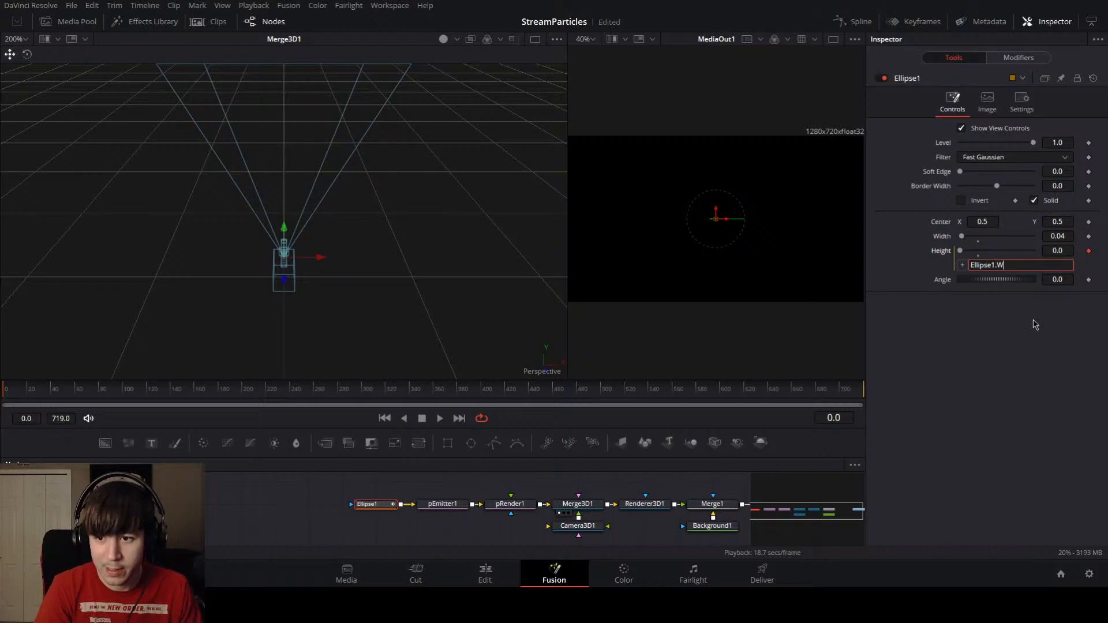
text(Ellipse1.Width)
key(Tab)
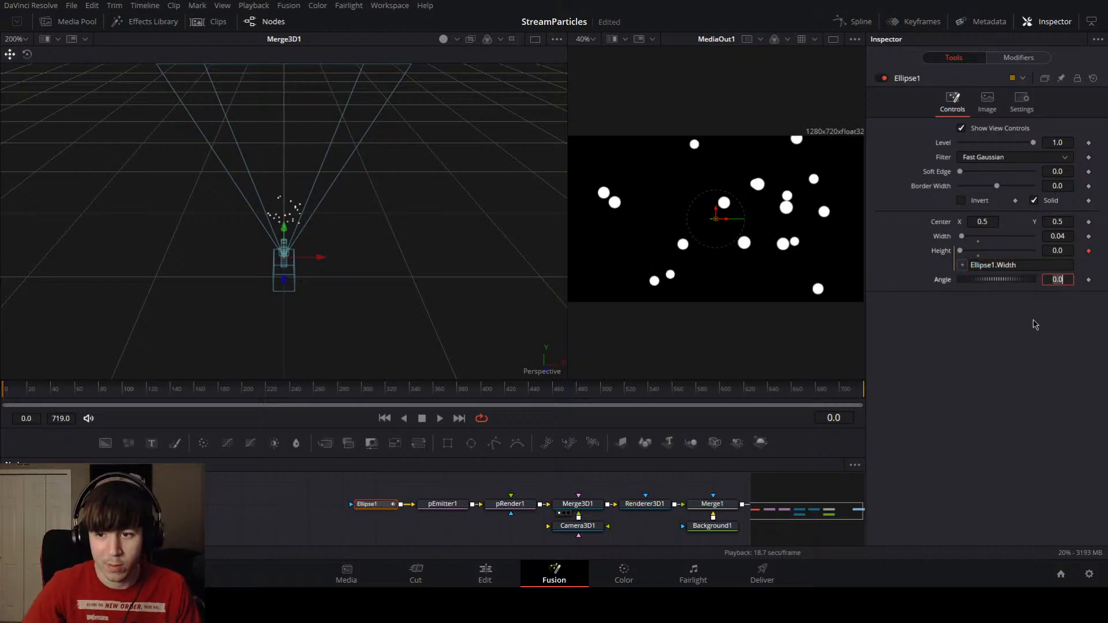
Step: Enlarge the width of Ellipse1 to 0.236 and set its soft edge to 0.0047
drag(961, 236, 969, 235)
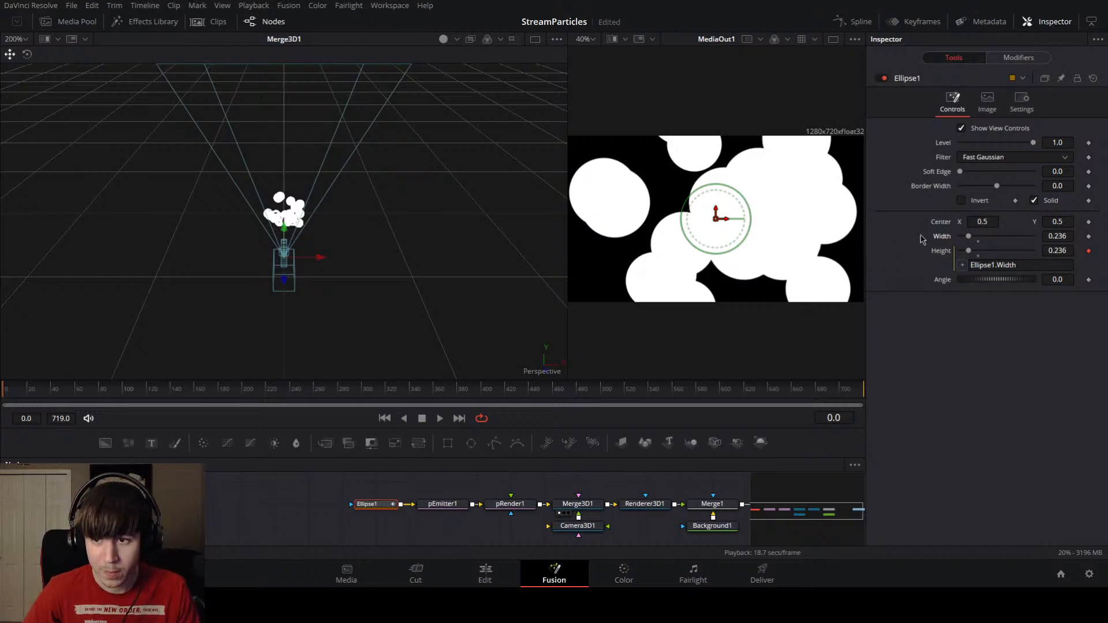
mouse_move(960, 172)
mouse_down()
mouse_move(974, 175)
mouse_move(963, 174)
mouse_up()
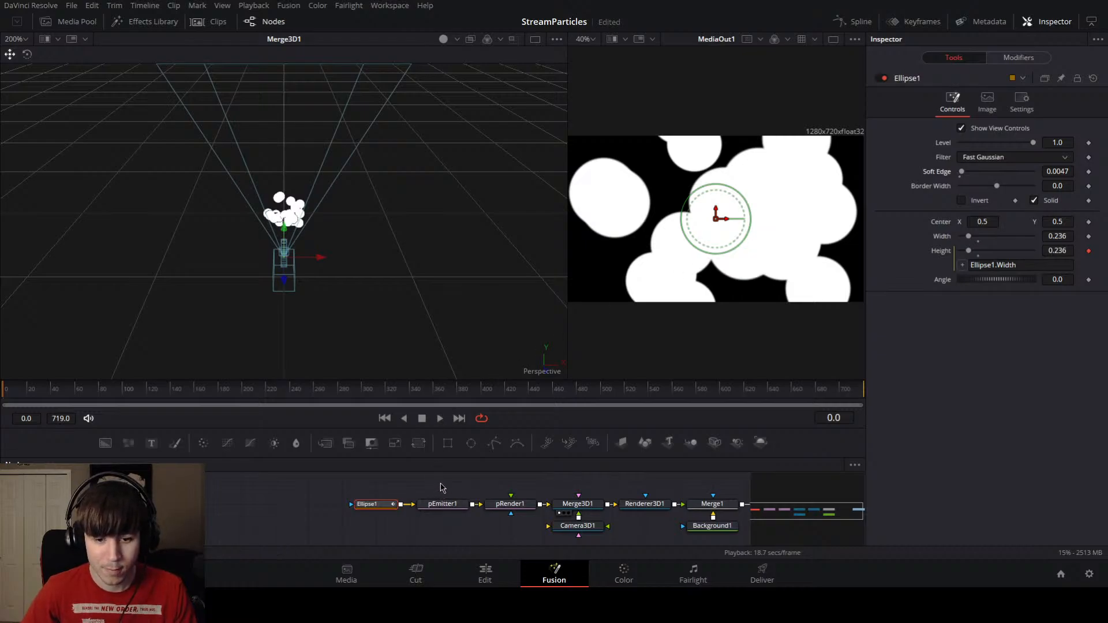
click(442, 504)
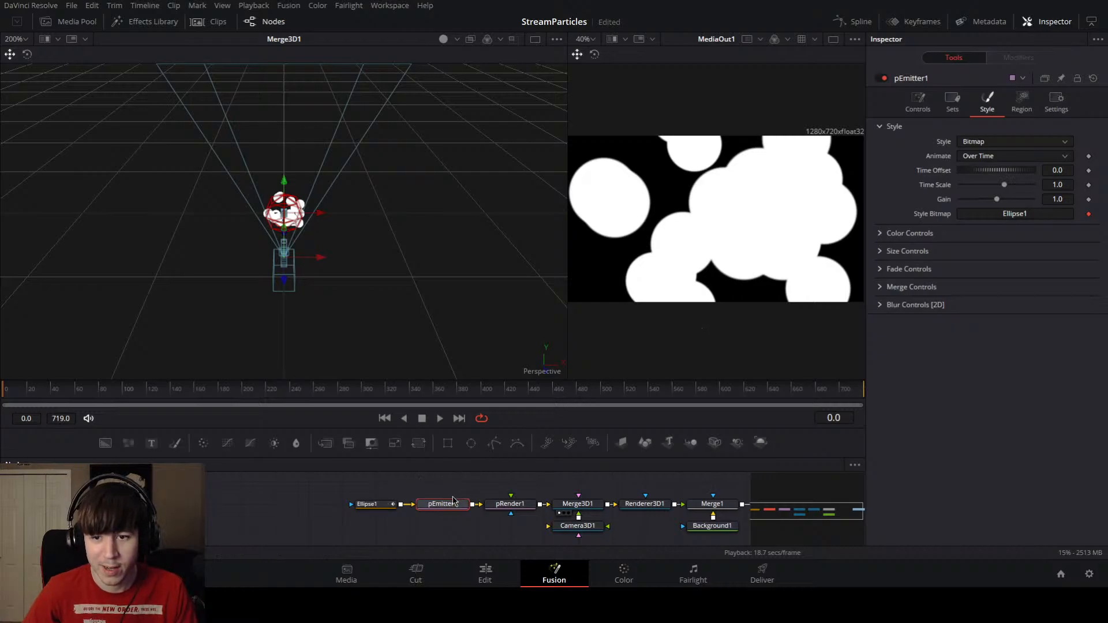
click(382, 505)
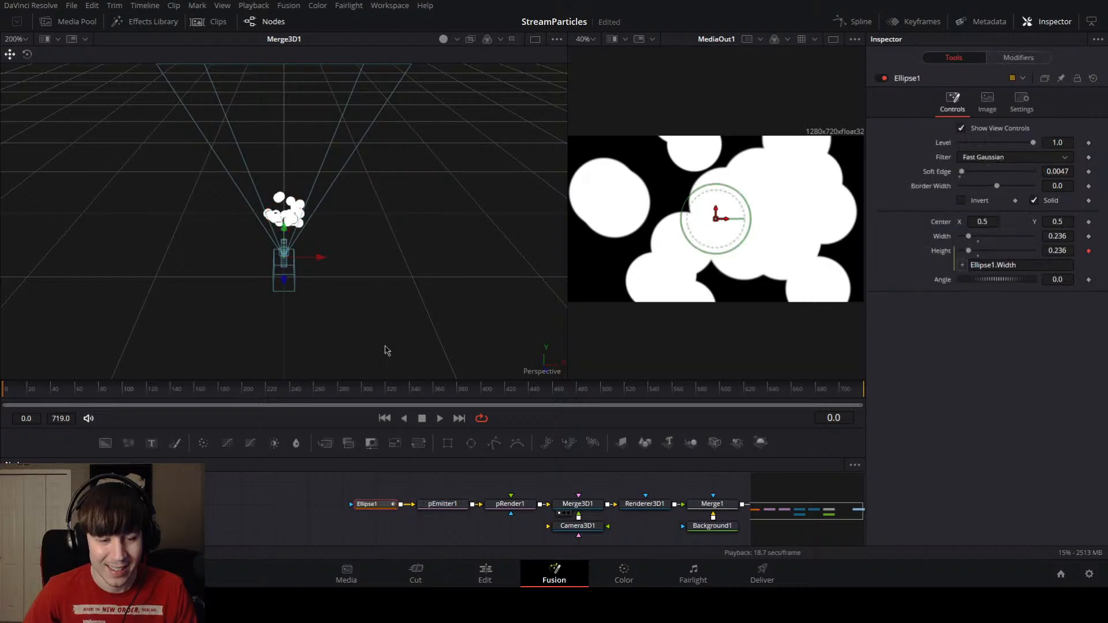
Step: Set the particle velocity of pEmitter1 to 0.118
scroll(364, 311, up, 4)
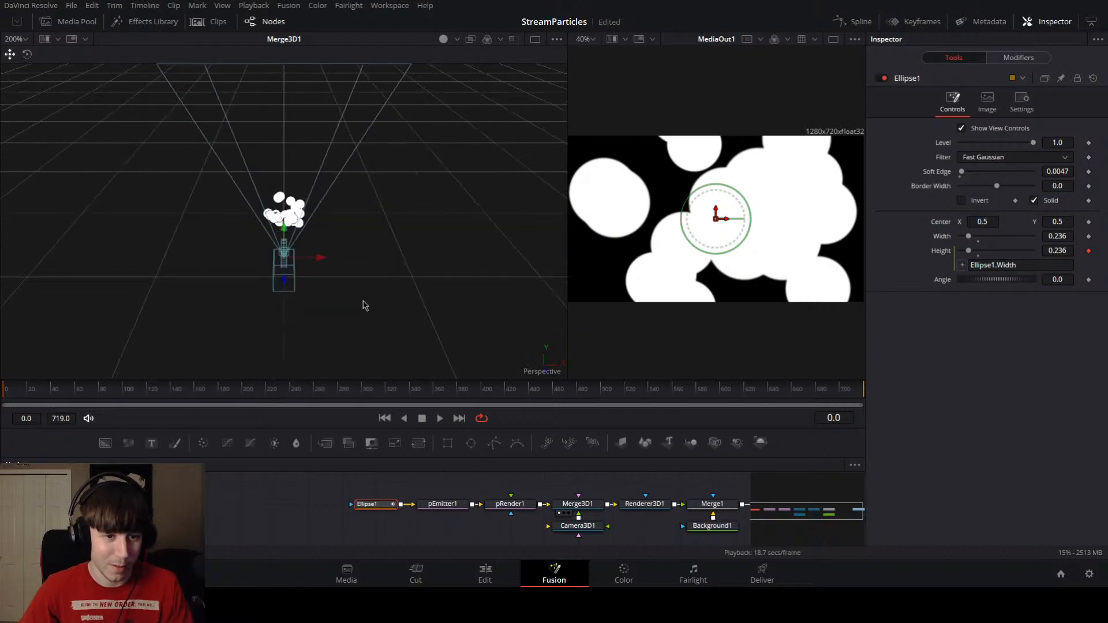
drag(375, 239, 307, 300)
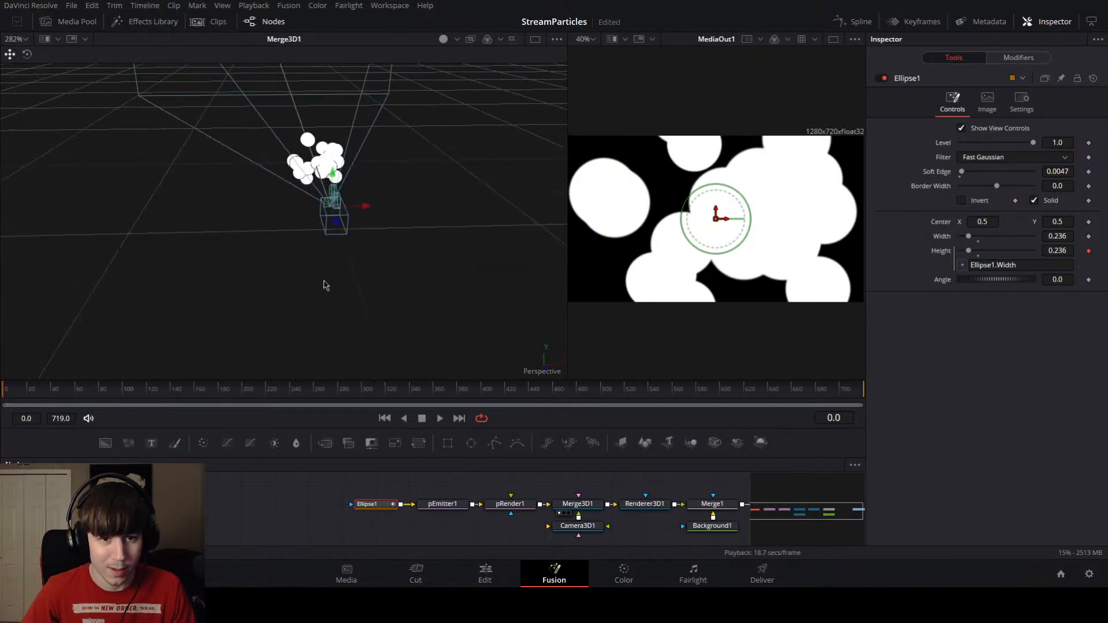
scroll(331, 283, up, 2)
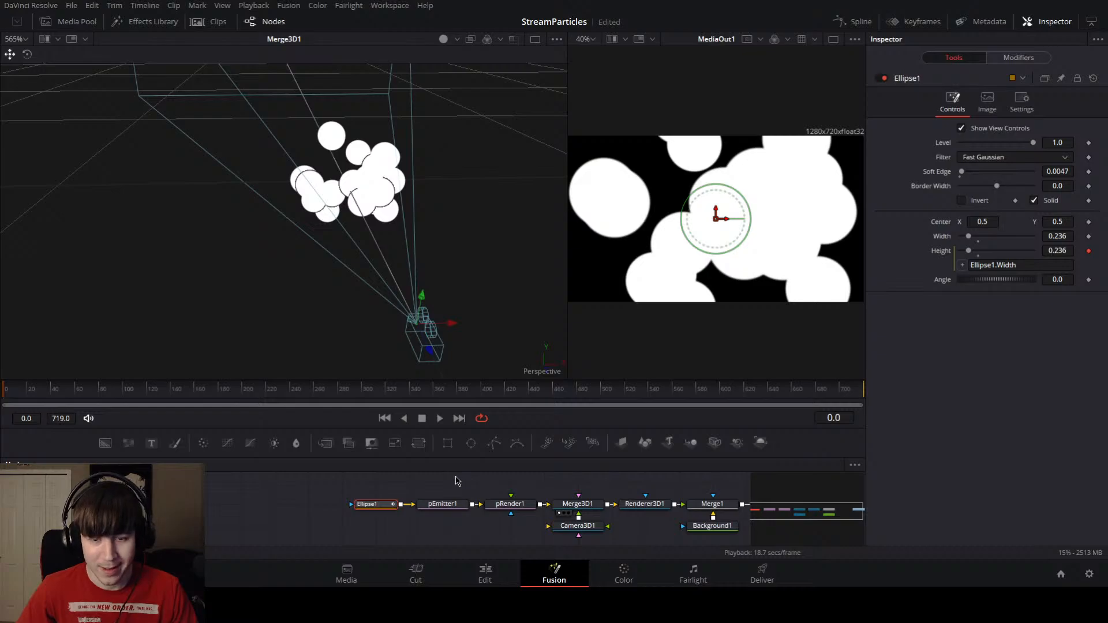
click(459, 507)
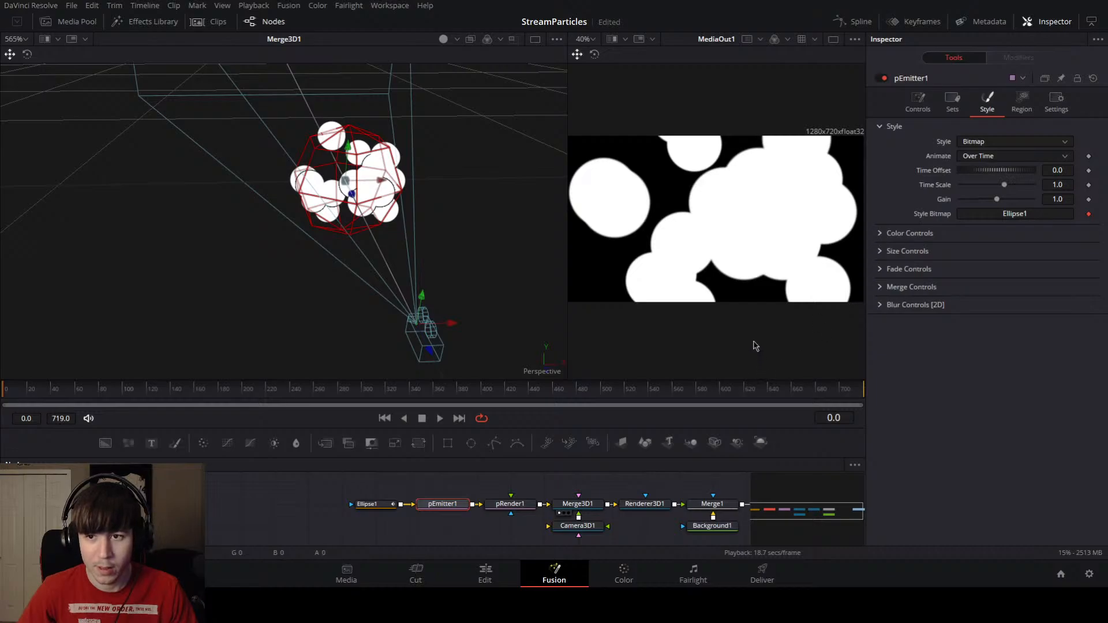
click(920, 104)
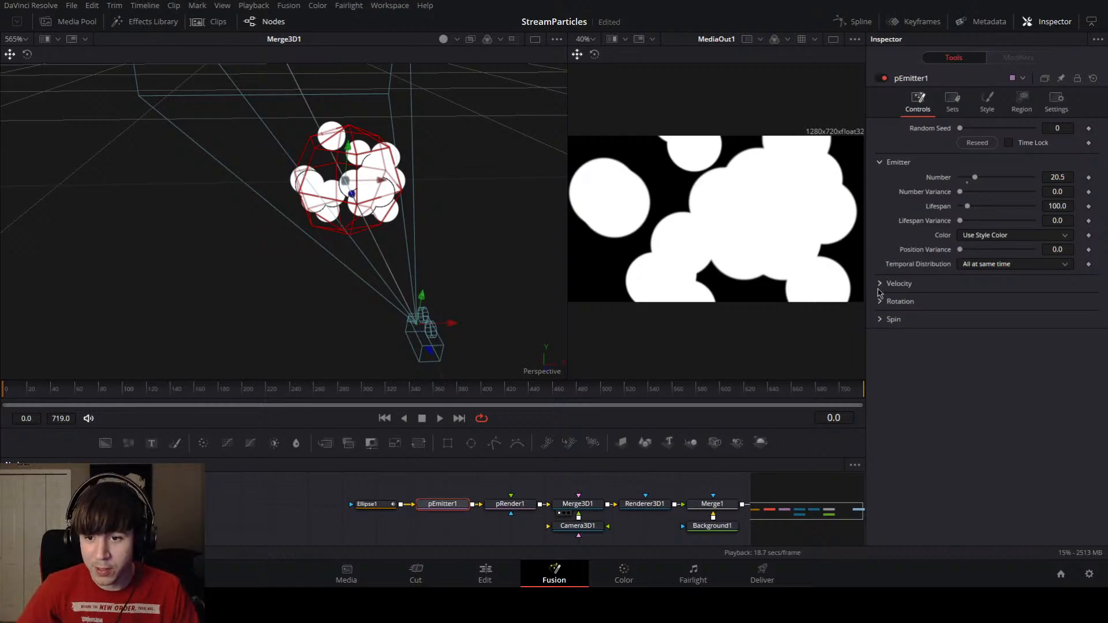
click(880, 285)
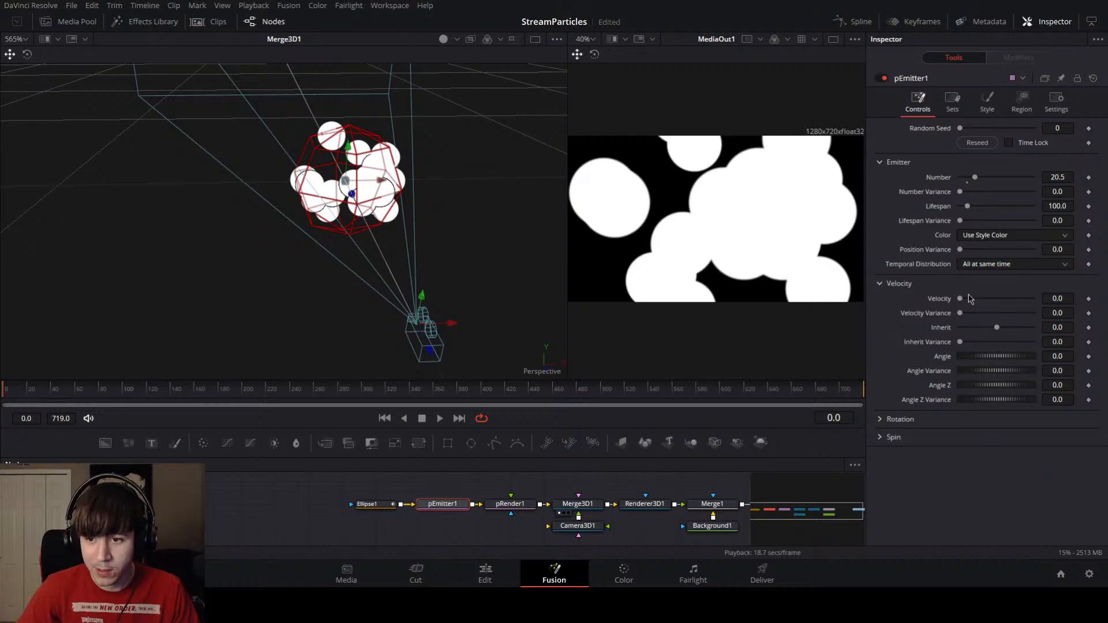
mouse_move(959, 299)
mouse_down()
mouse_move(977, 300)
mouse_move(967, 298)
mouse_up()
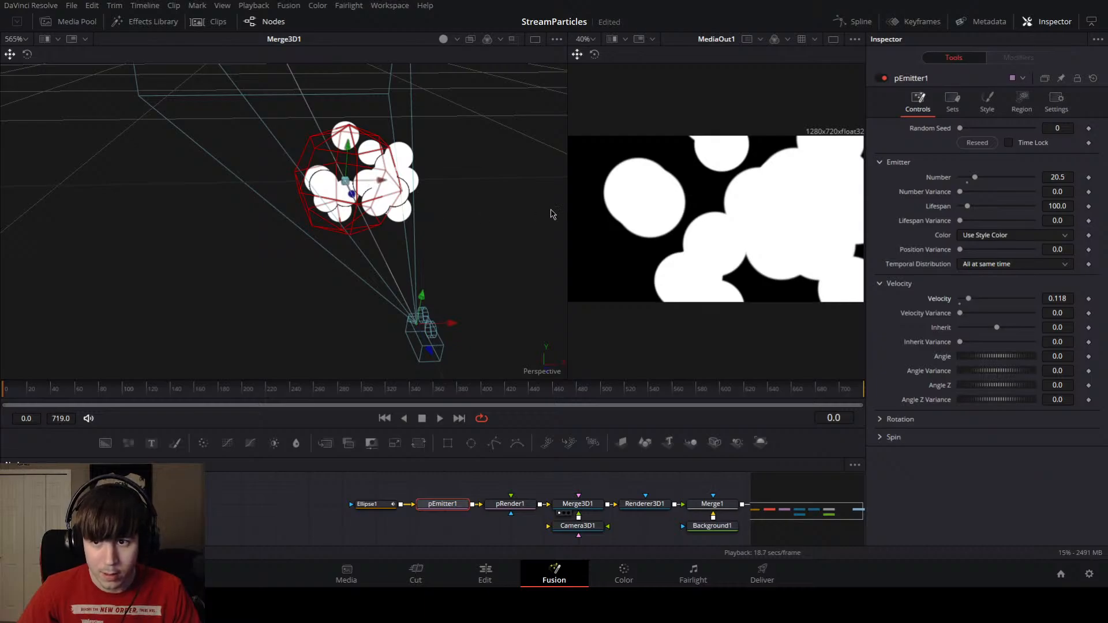
Step: Play the animation, scrub to frame 149 and examine the particle stream around the emitter and camera from several angles
click(1021, 106)
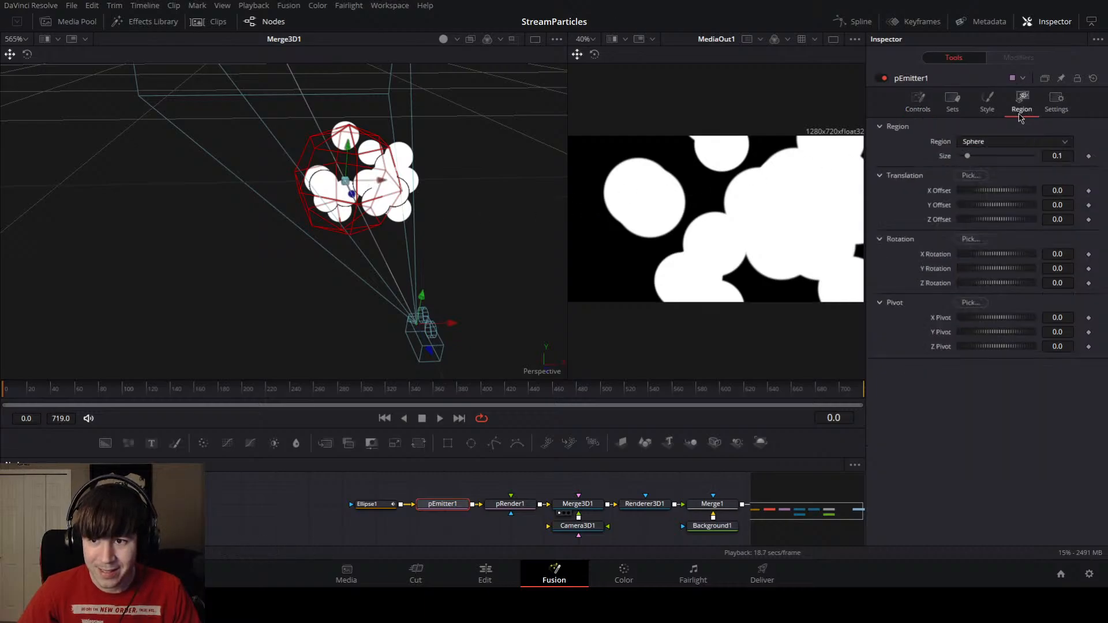
click(917, 112)
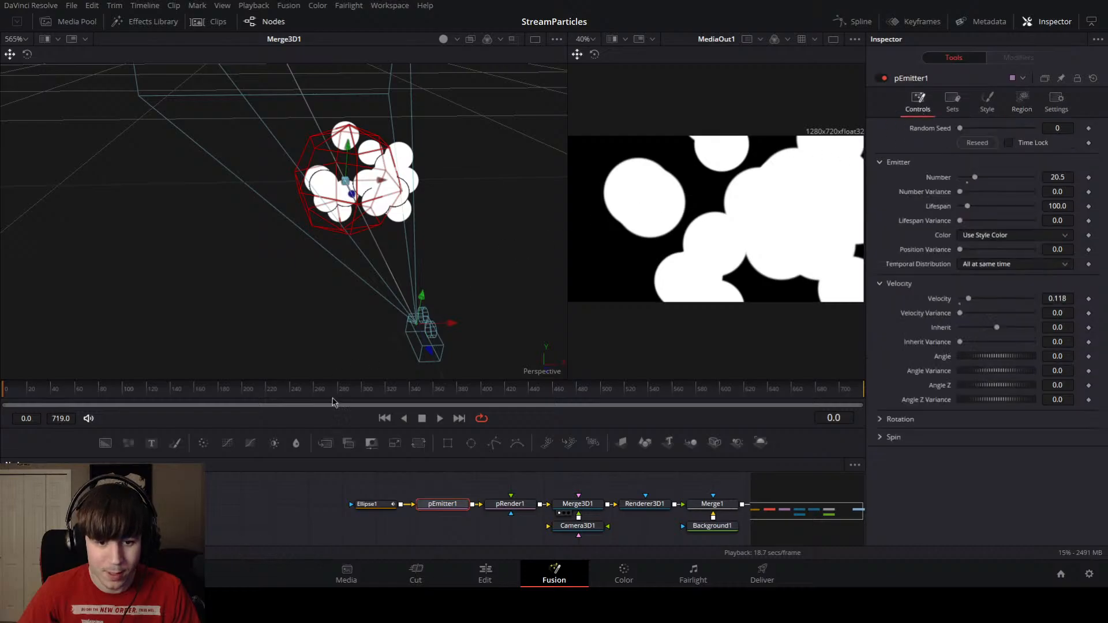
key(space)
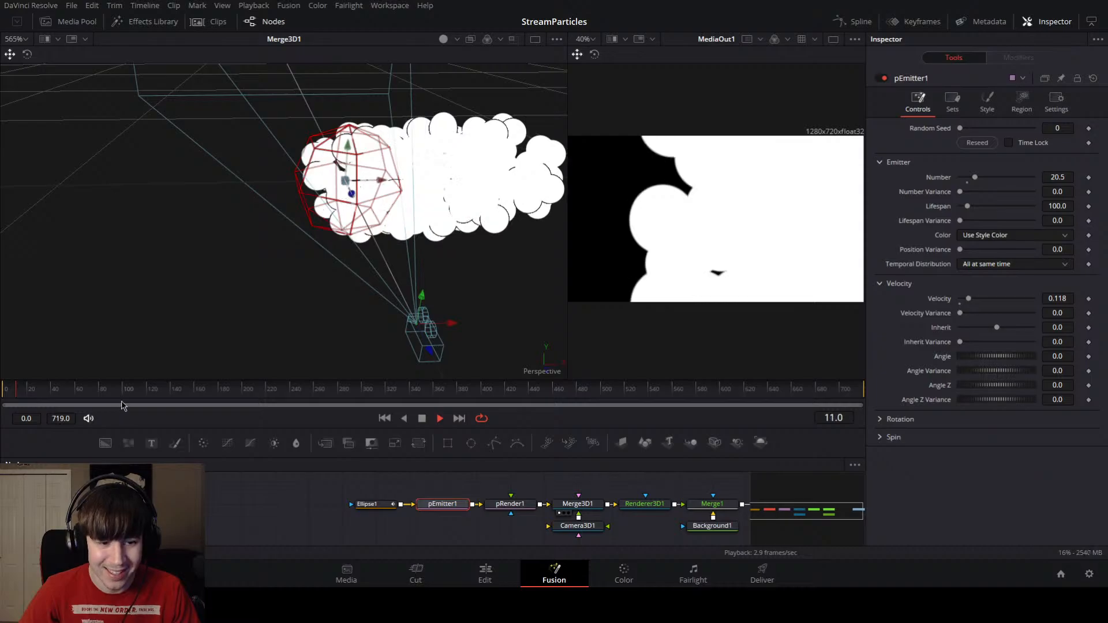
drag(131, 397, 182, 403)
scroll(341, 255, down, 4)
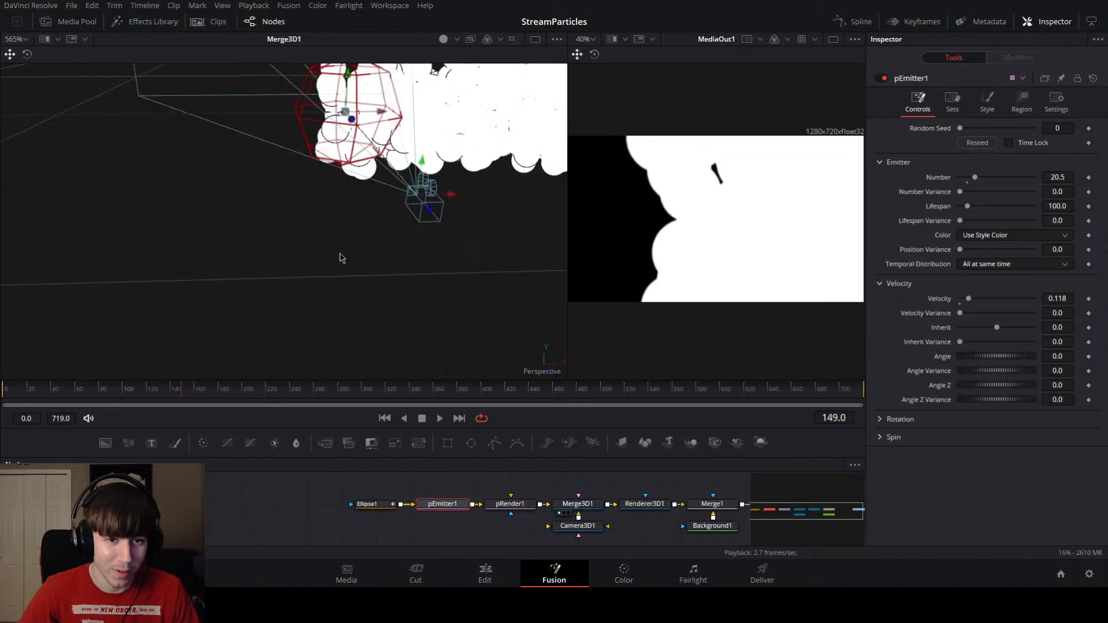
scroll(348, 259, down, 2)
drag(420, 267, 244, 283)
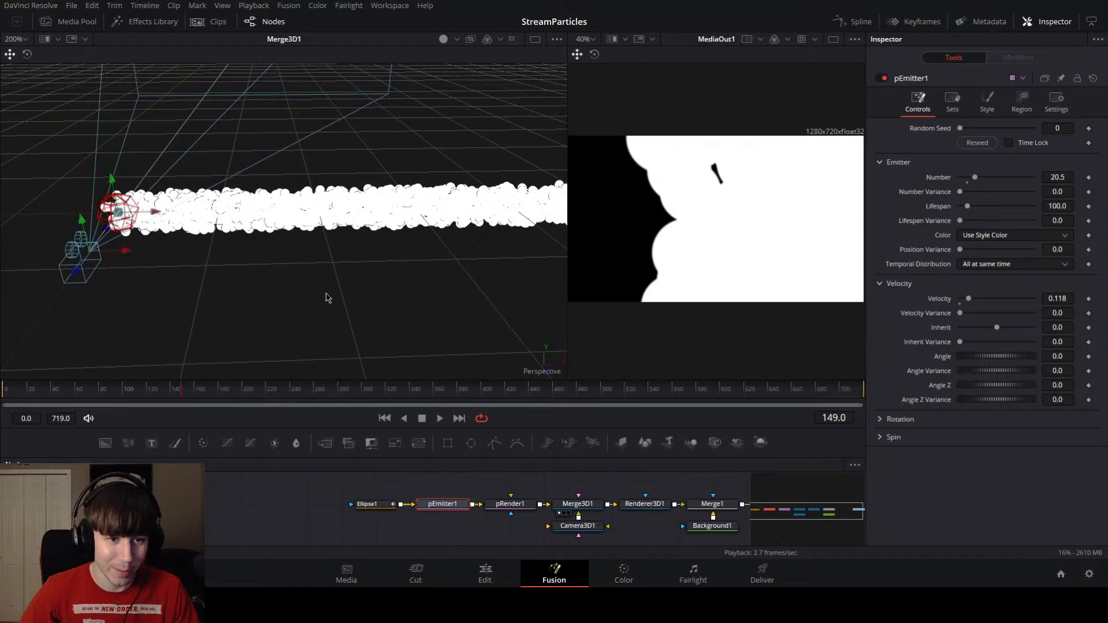
drag(327, 297, 514, 265)
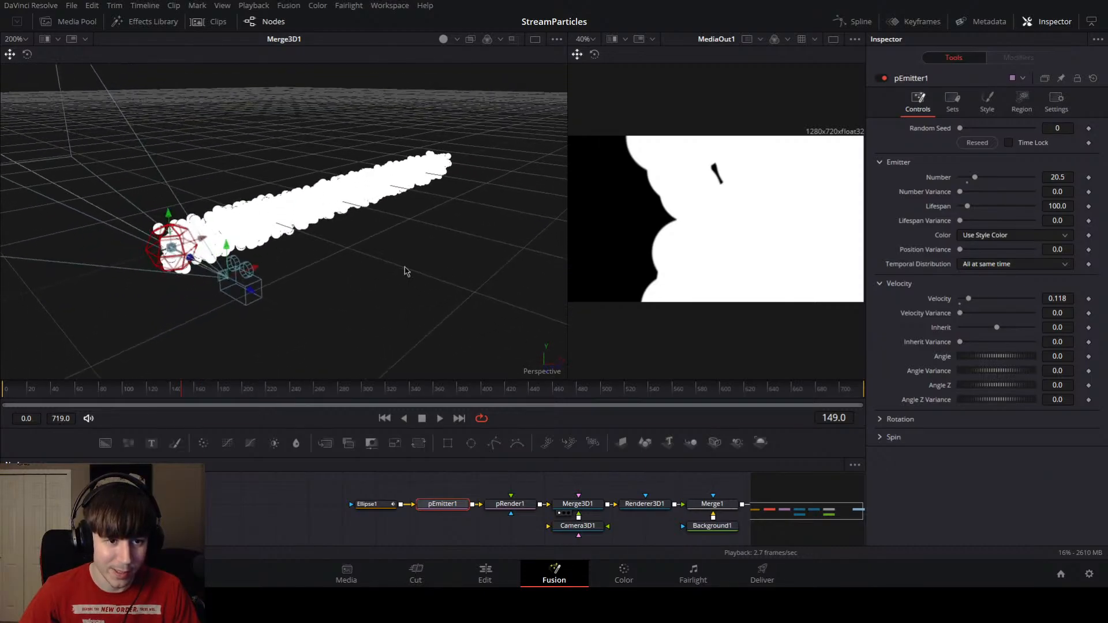
drag(405, 269, 468, 240)
scroll(274, 246, up, 2)
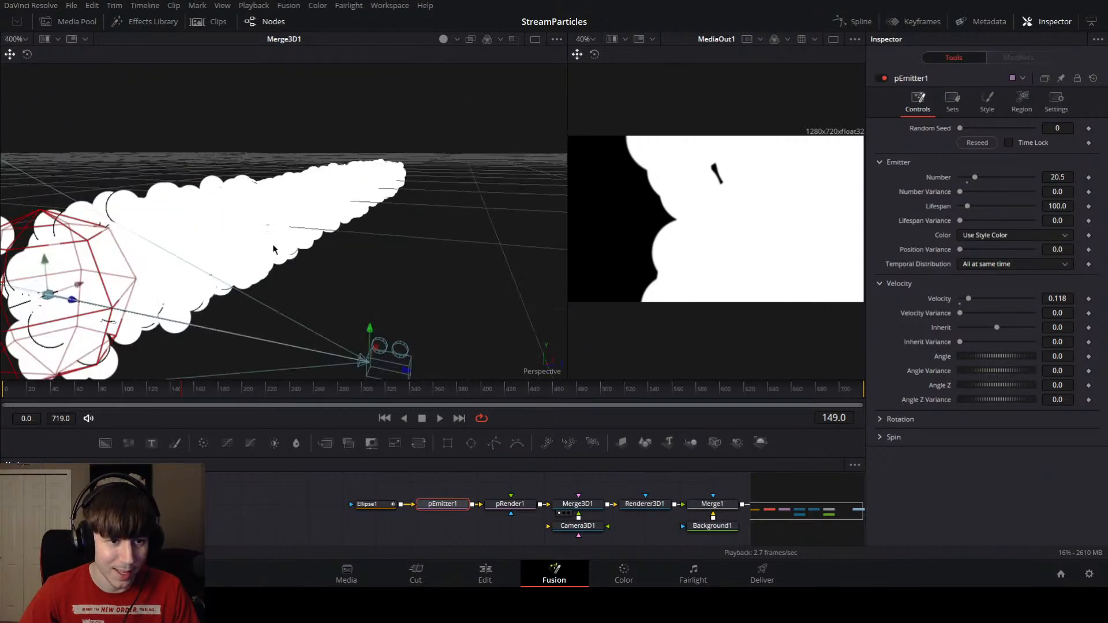
drag(287, 250, 181, 246)
scroll(341, 223, down, 1)
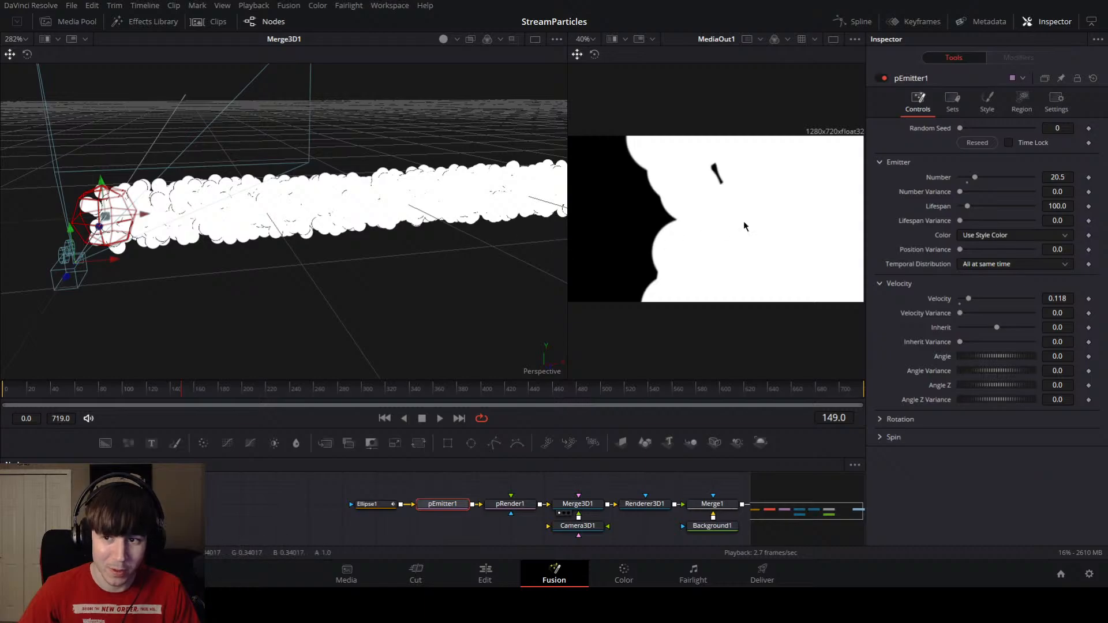
Step: Reduce the particle number of pEmitter1 to 1.6 and shift the emitter in the negative X direction so its stream crosses the camera view
drag(970, 179, 960, 178)
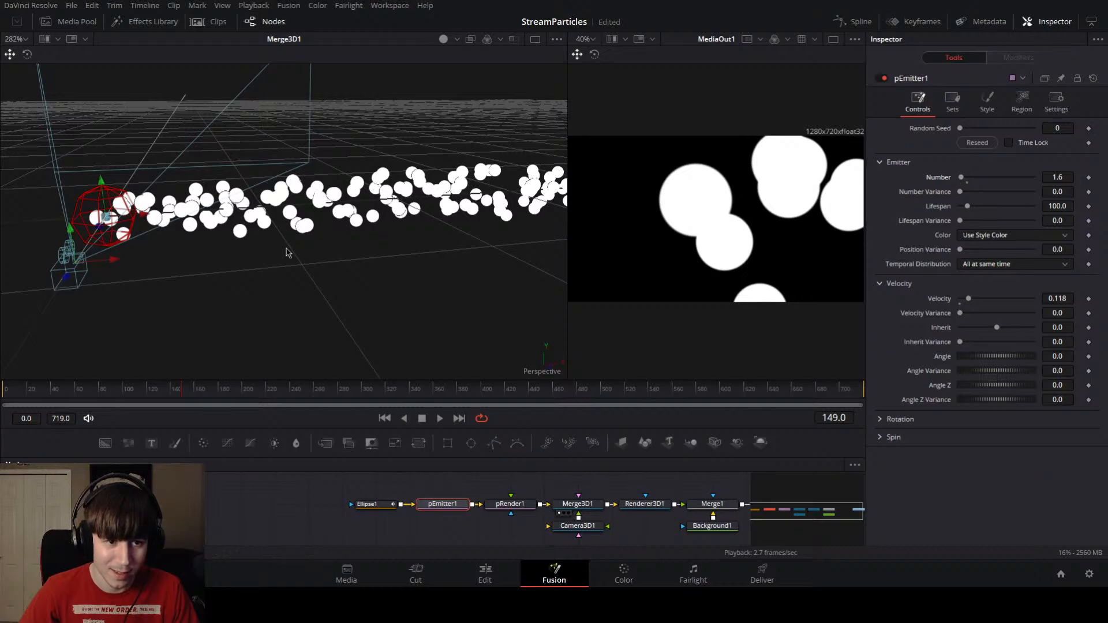
drag(143, 215, 70, 227)
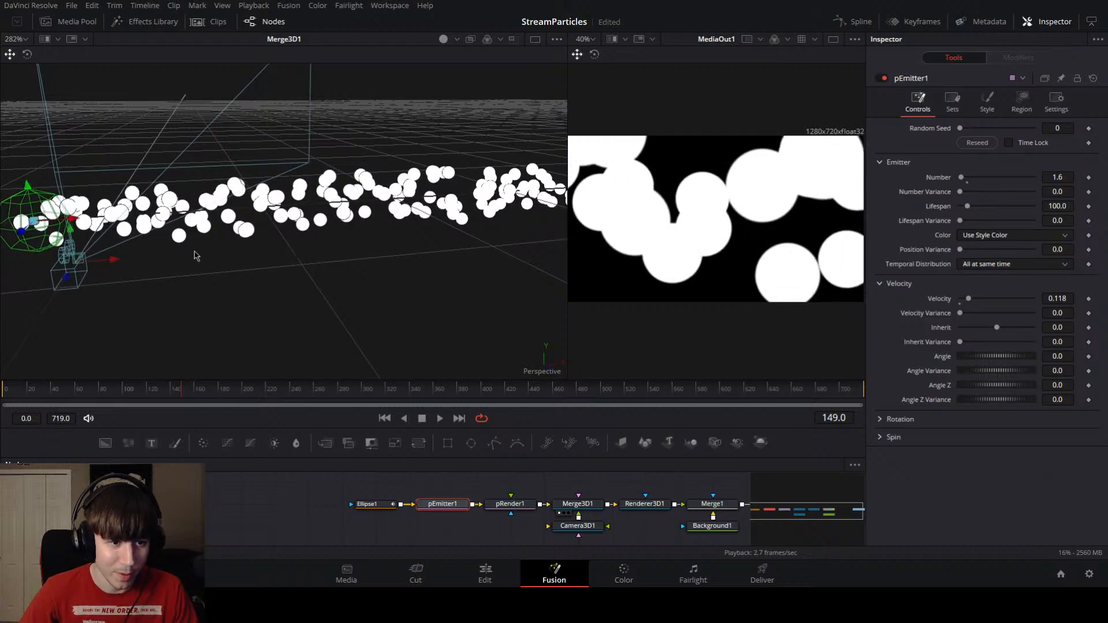
drag(197, 255, 213, 276)
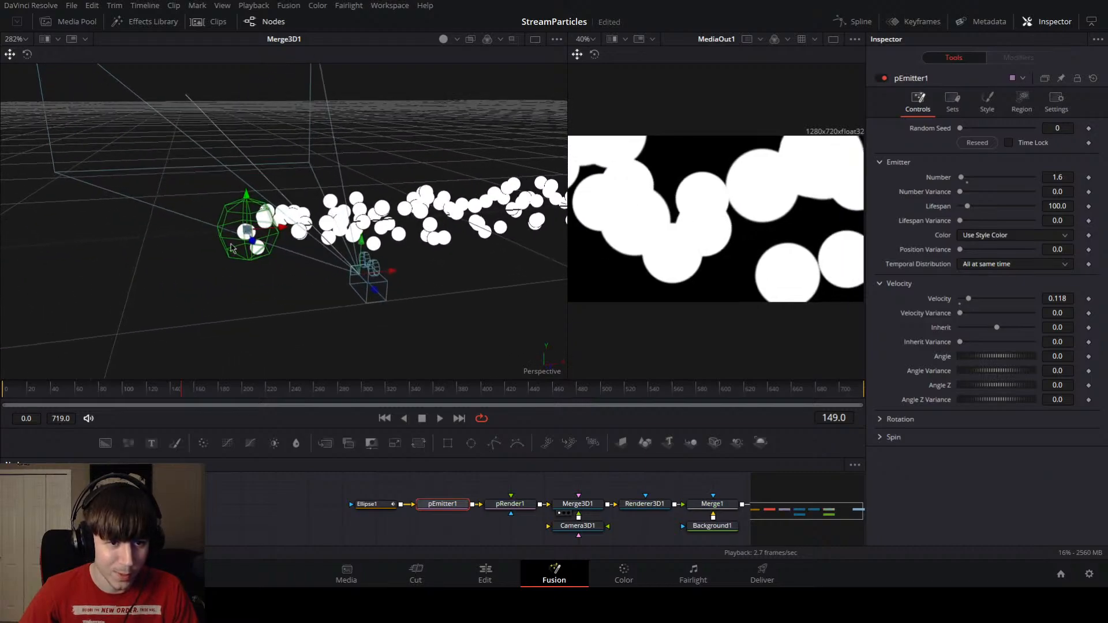
scroll(230, 248, up, 4)
drag(281, 300, 217, 225)
click(213, 220)
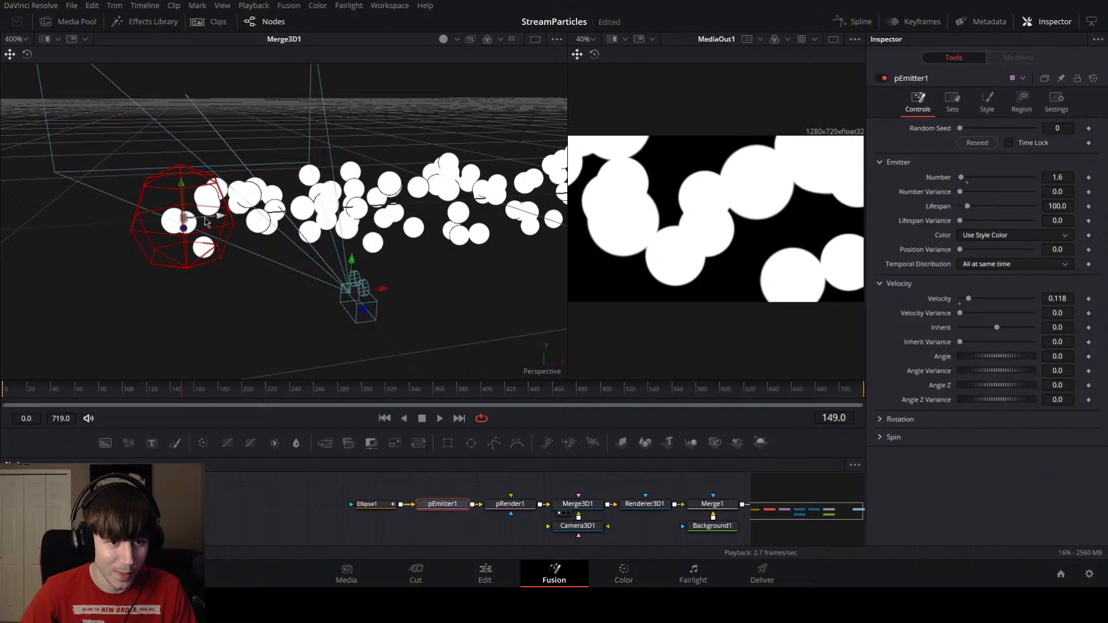
drag(218, 259, 446, 279)
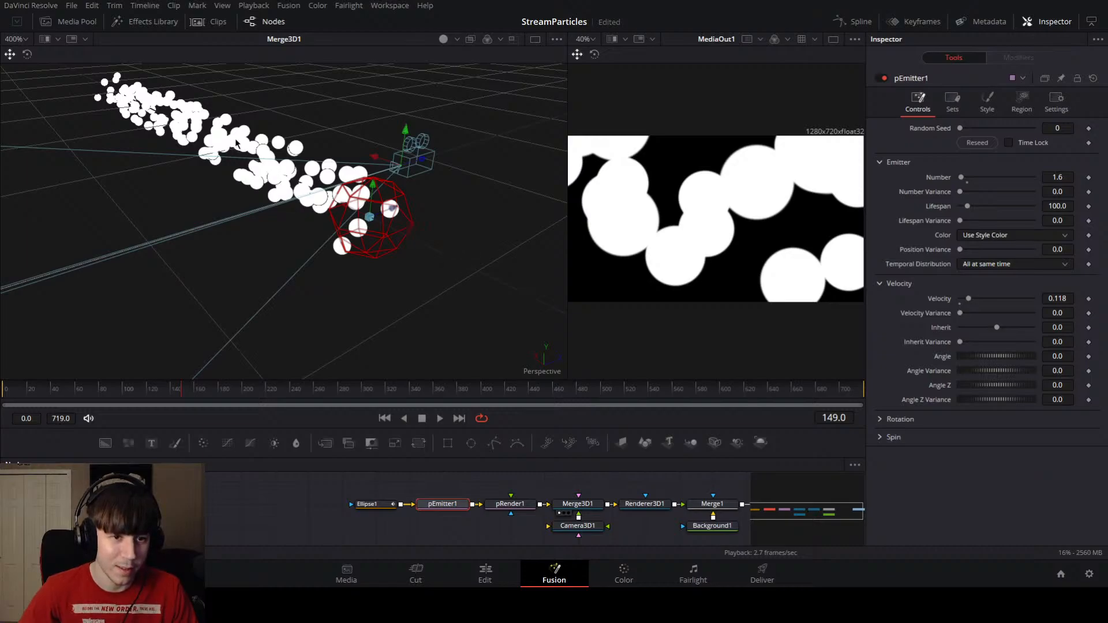
Step: Scrub and play the animation to examine the particle stream crossing in front of the camera from the side
drag(446, 241, 433, 257)
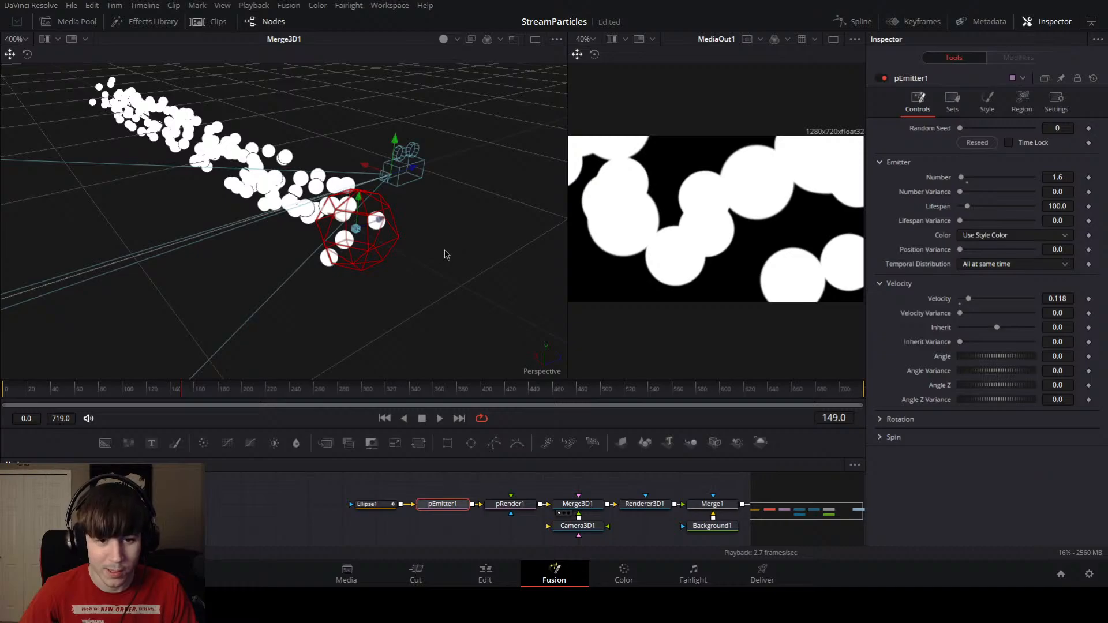
drag(444, 257, 323, 303)
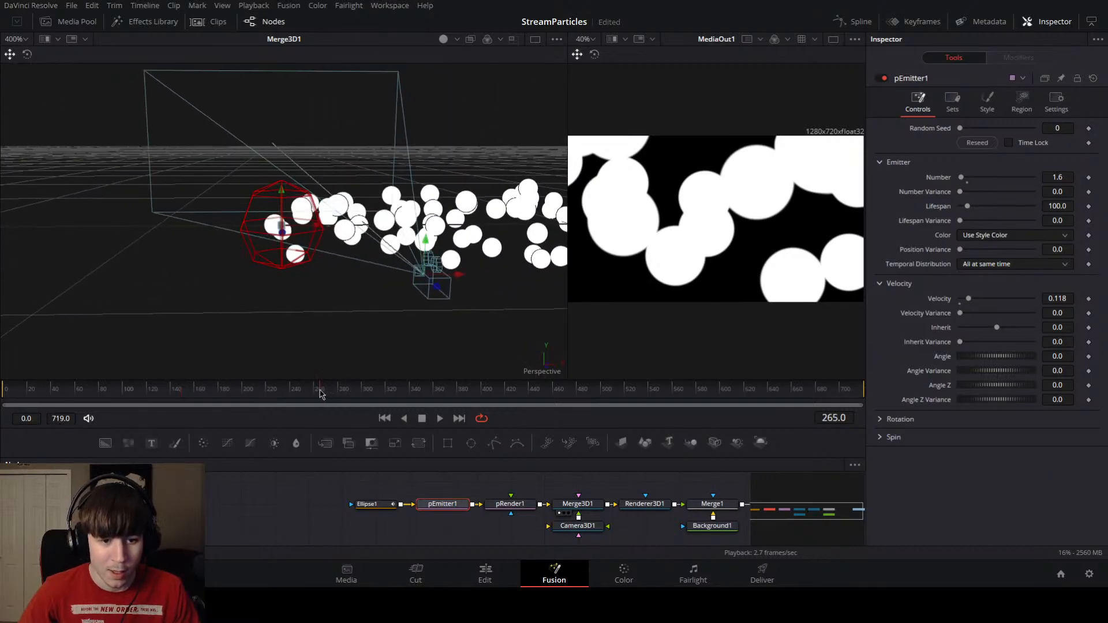
drag(319, 394, 43, 395)
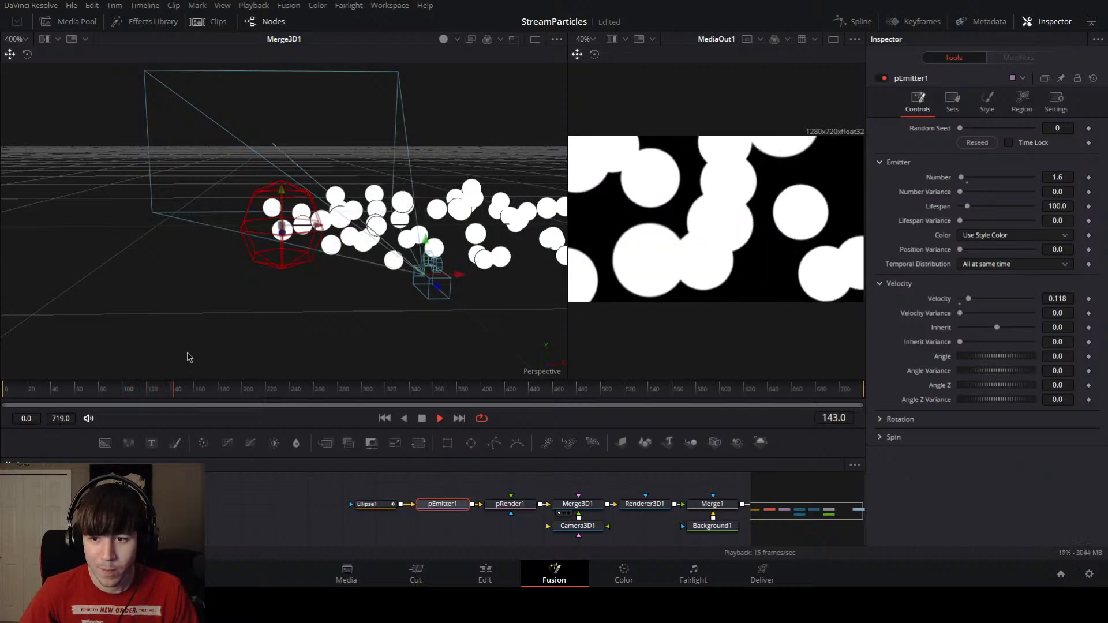
key(space)
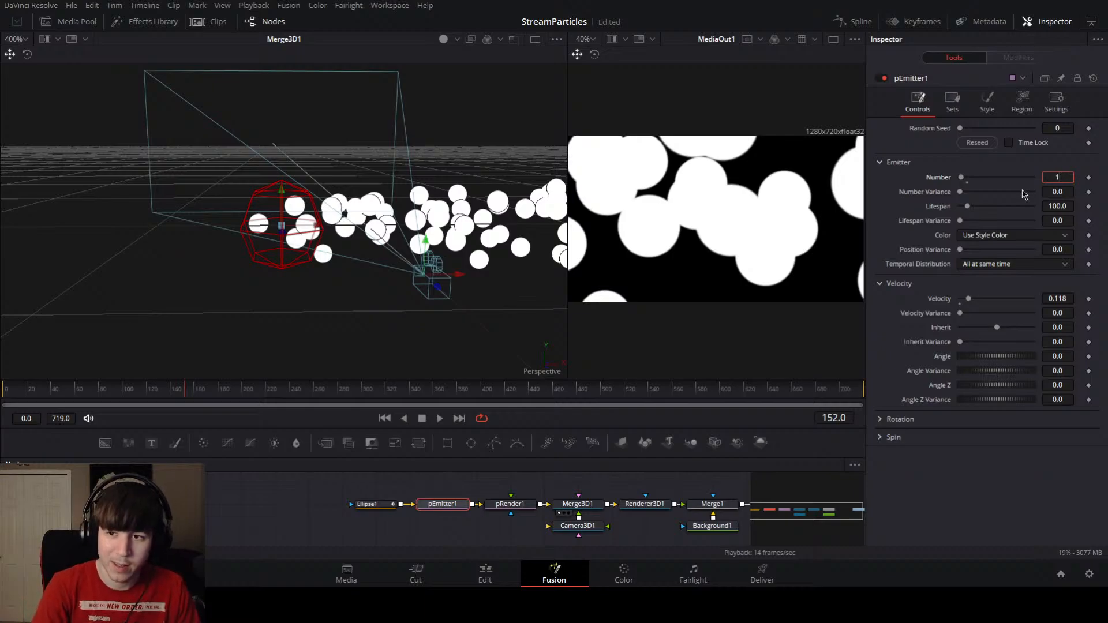
Step: Try a particle number of 1 and then 0.5 for pEmitter1, with the velocity set to 0.05
key(Tab)
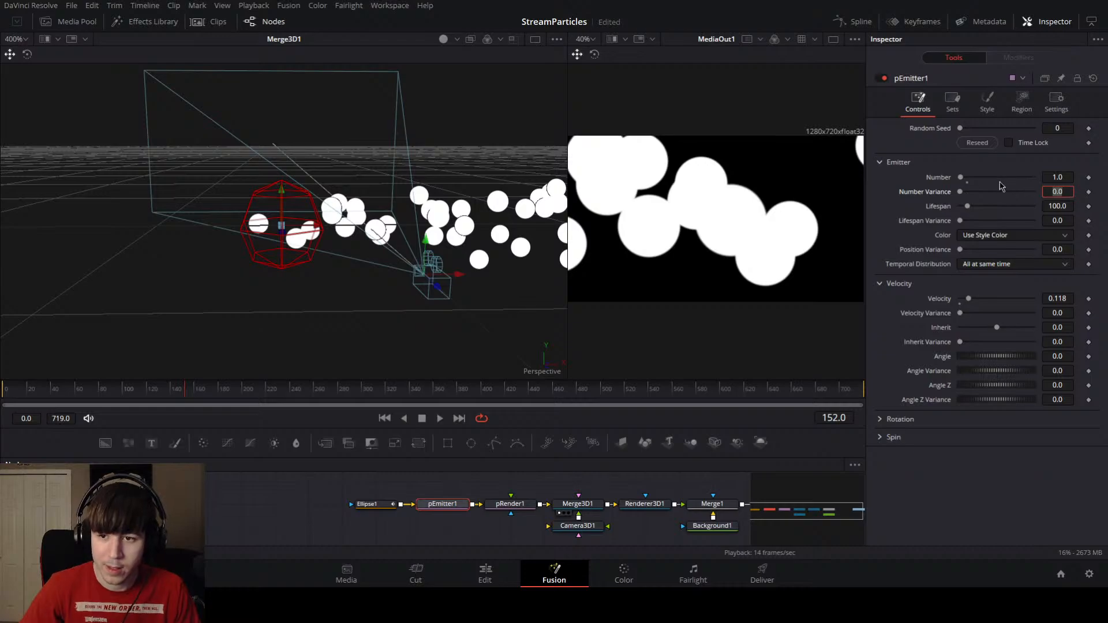
click(1053, 300)
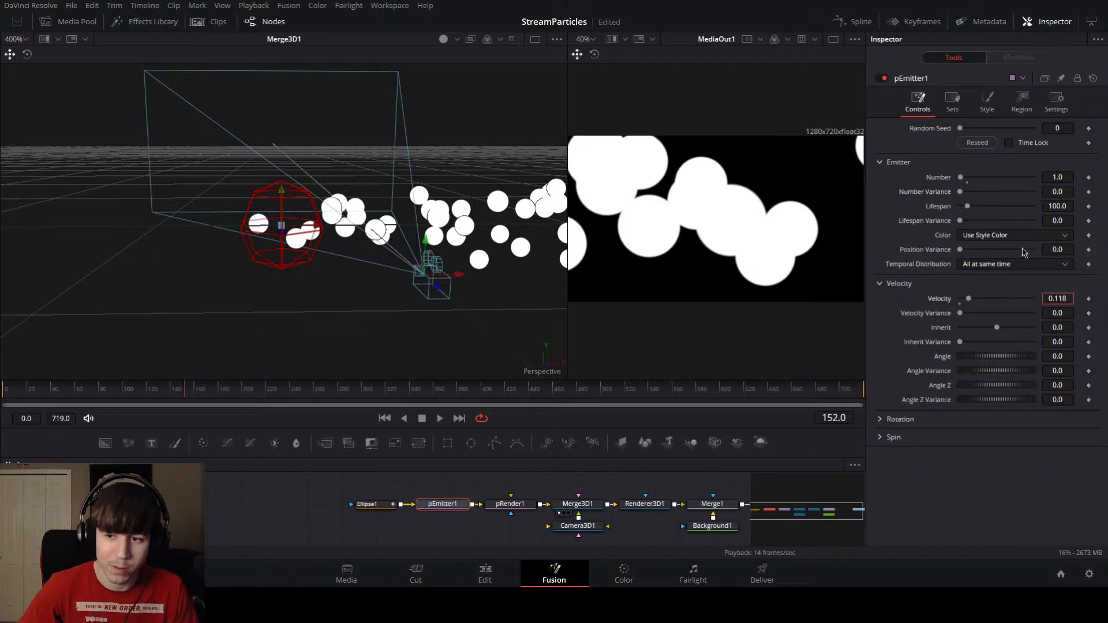
key(BackSpace)
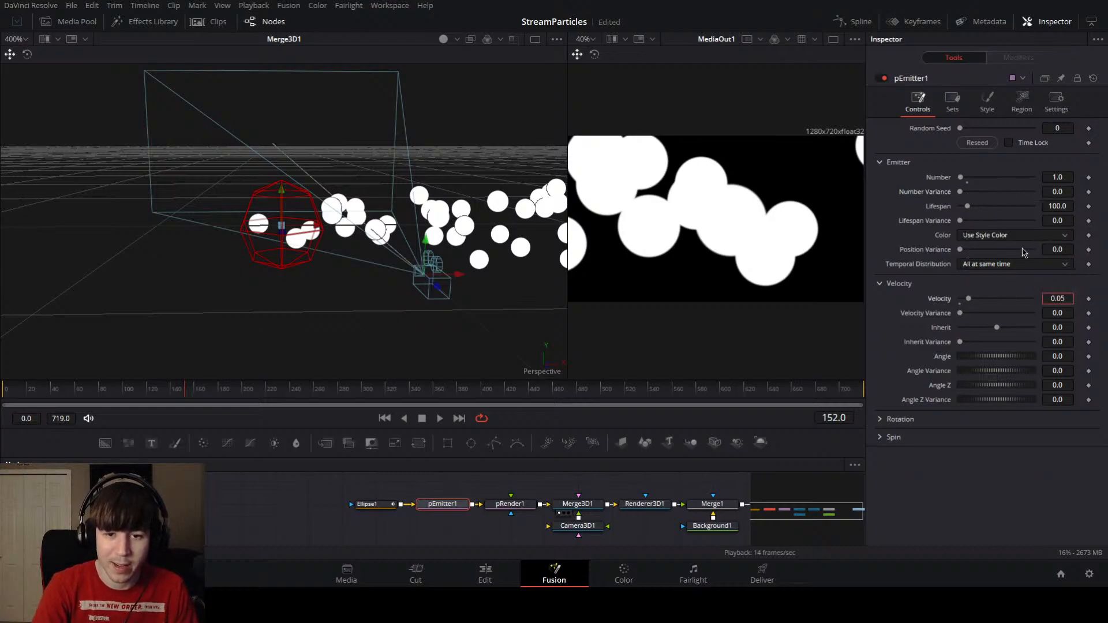
key(Tab)
click(1064, 177)
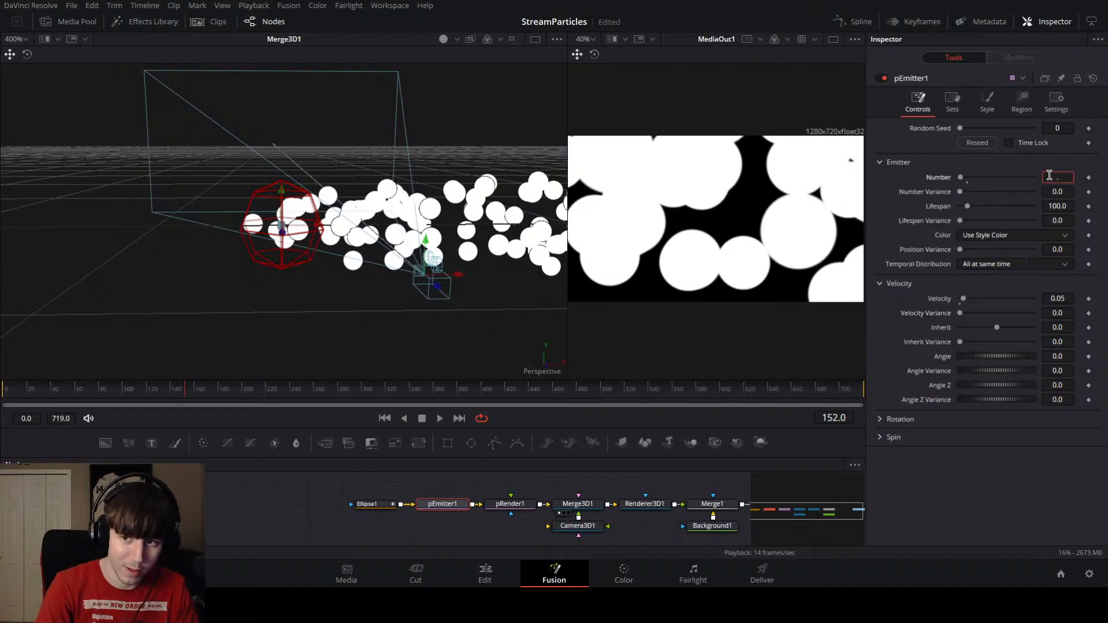
text(0.5)
key(Tab)
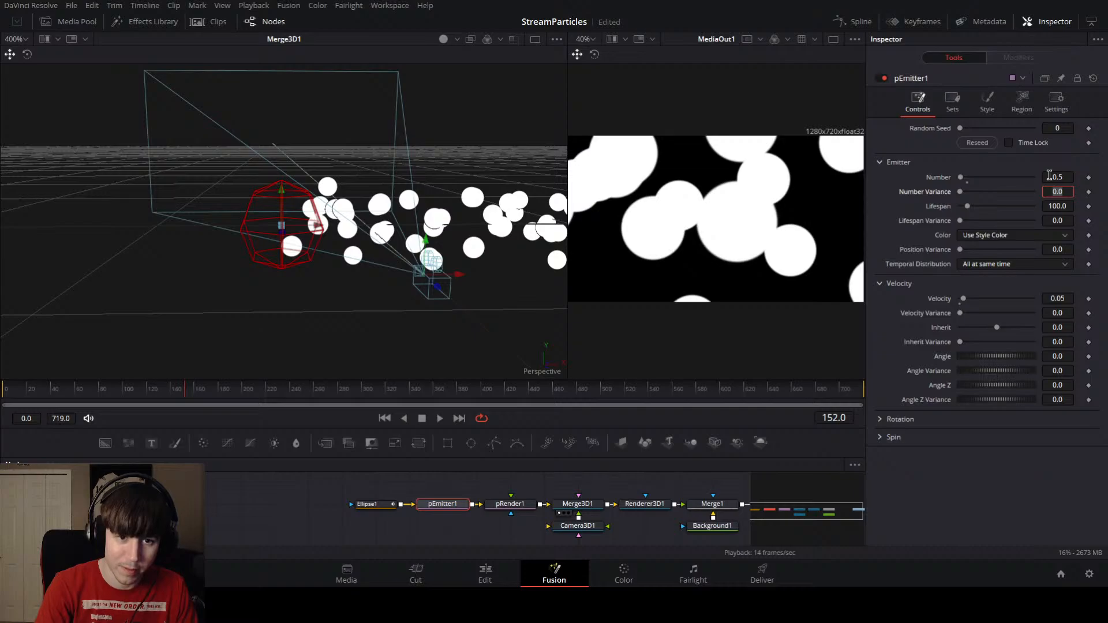
Step: Play the animation from frame 17 to check the density and speed of the particles in the camera view
drag(114, 394, 102, 398)
key(BackSpace)
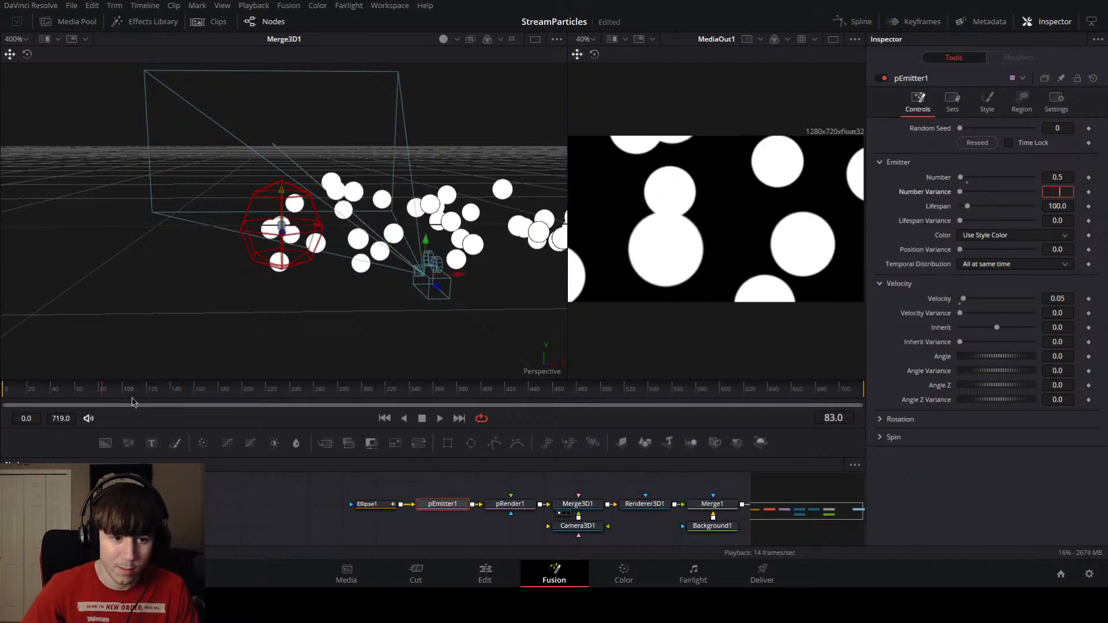
click(25, 398)
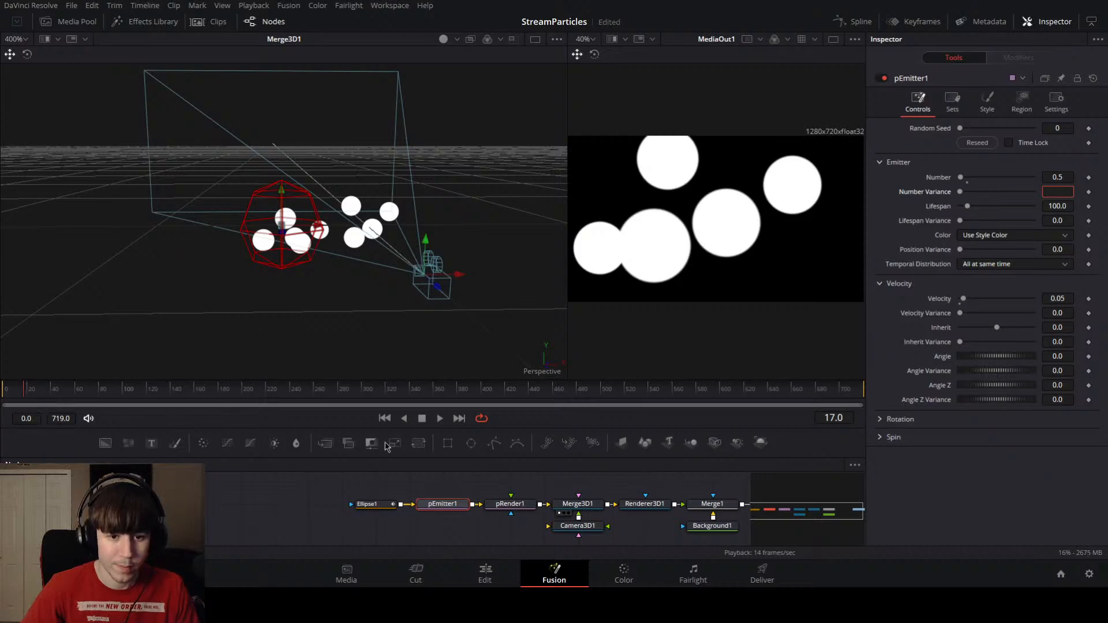
click(441, 418)
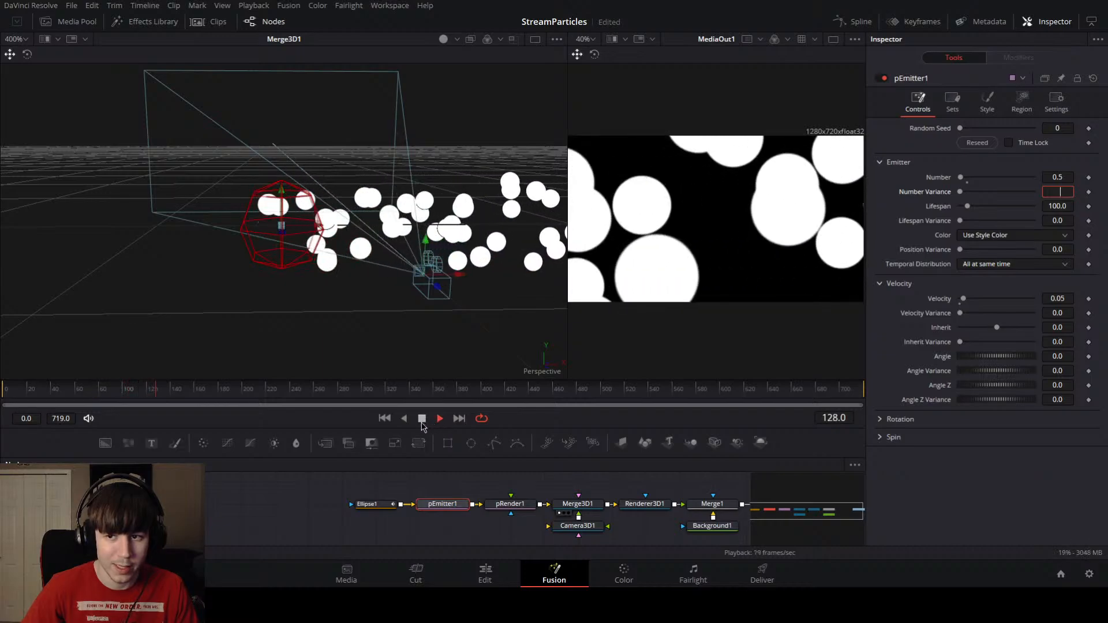
click(424, 425)
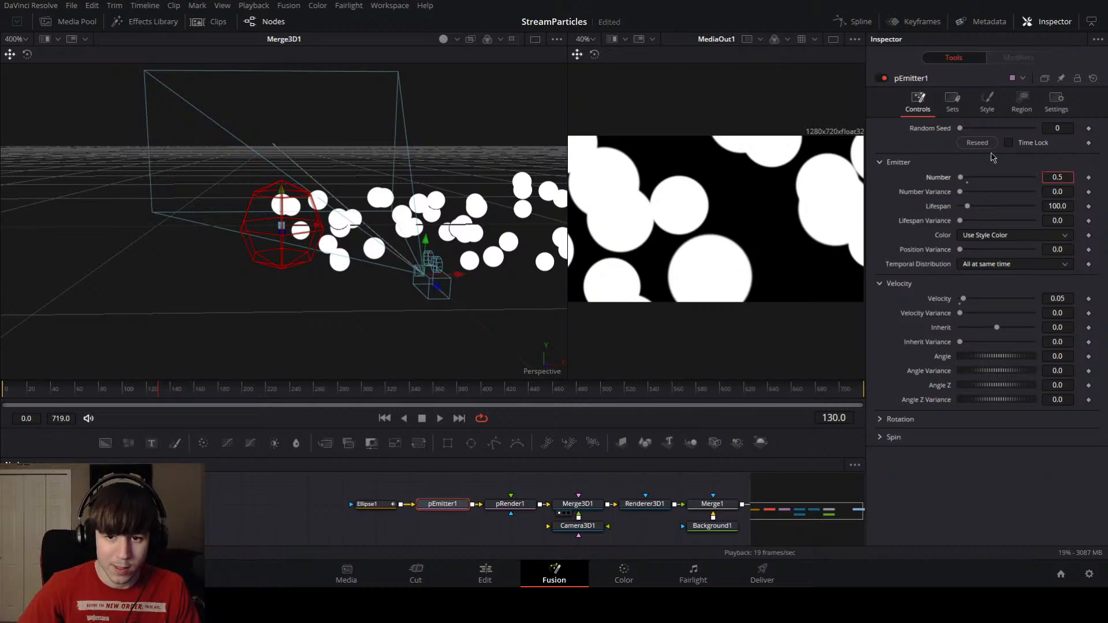
Step: Reduce the particle number of pEmitter1 to 0.1 and its velocity to 0.01
key(BackSpace)
text(1)
key(Tab)
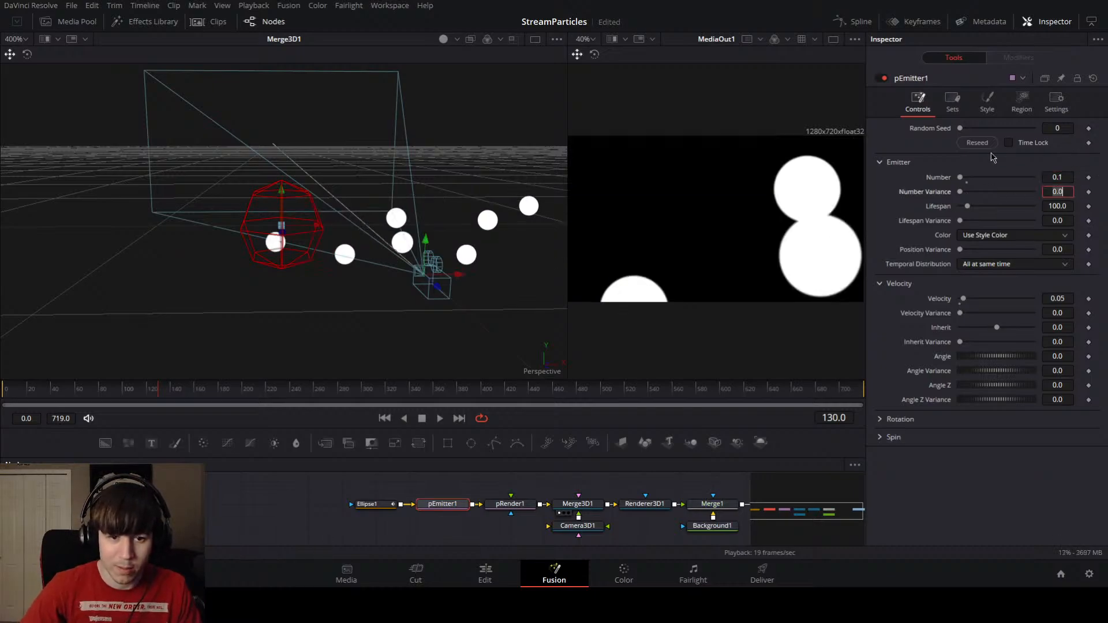
click(1070, 299)
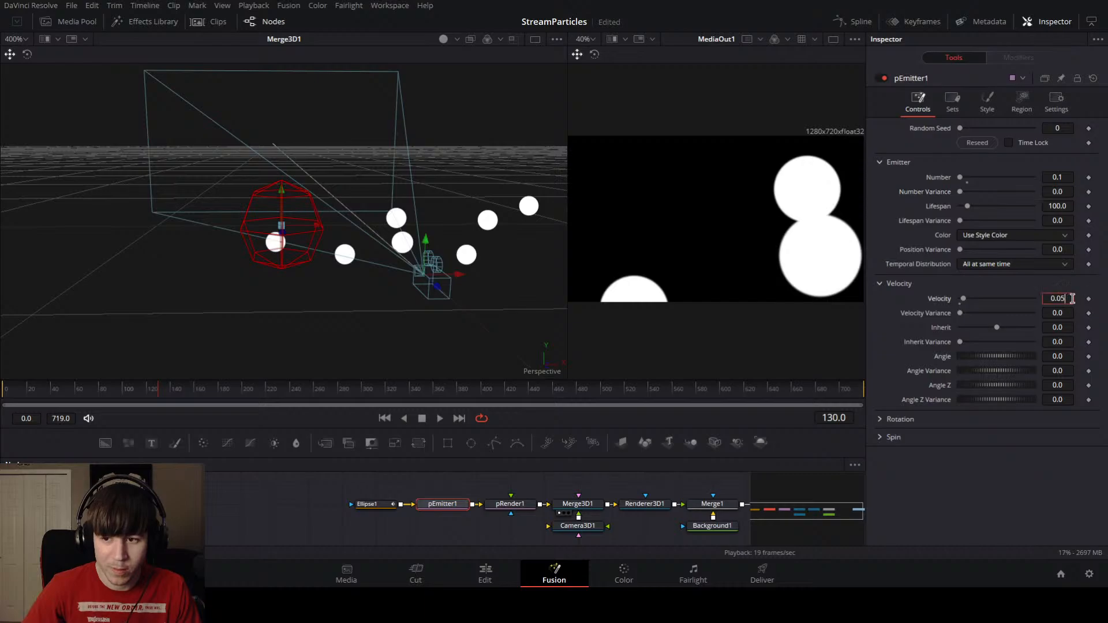
key(BackSpace)
text(1)
key(Tab)
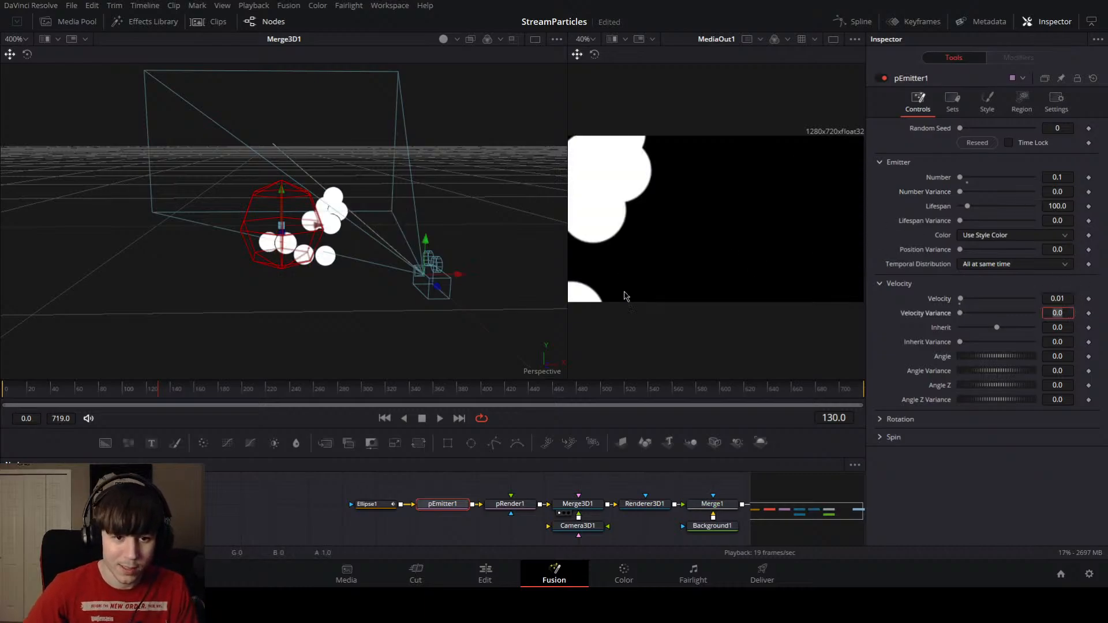
Step: Play back the sparse particle motion from frame 117 and lower the velocity of pEmitter1 to 0.005
drag(235, 396, 143, 394)
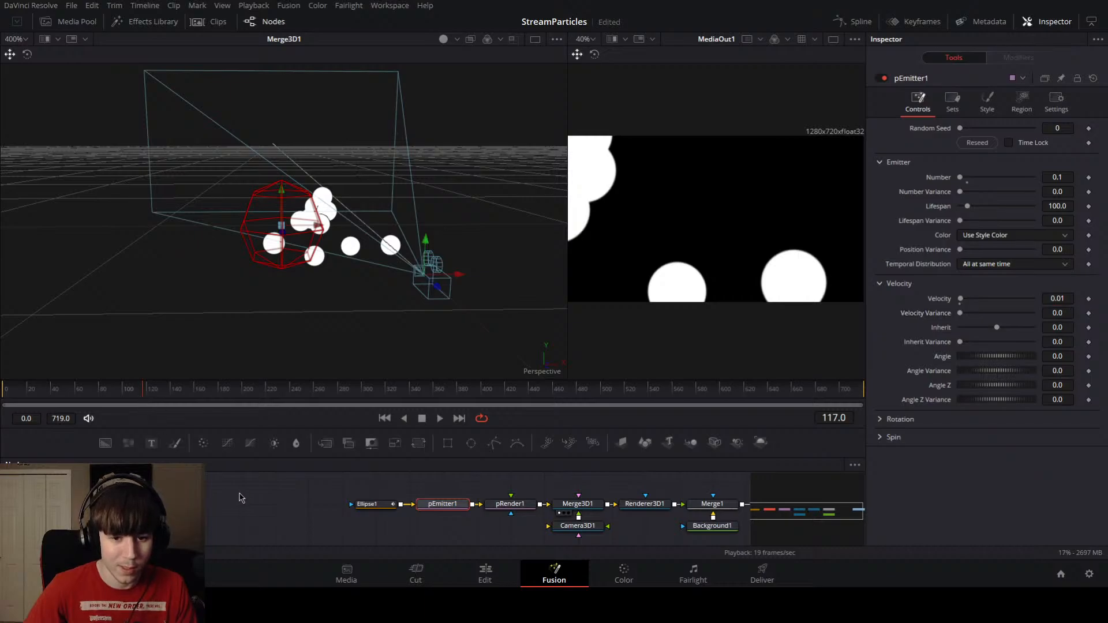
key(space)
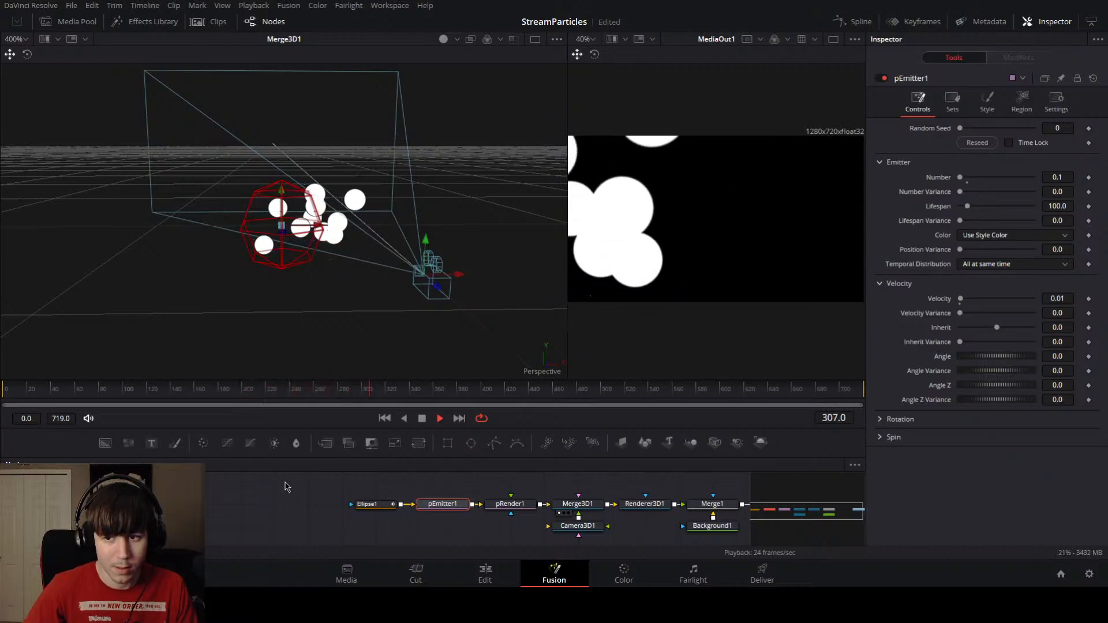
key(space)
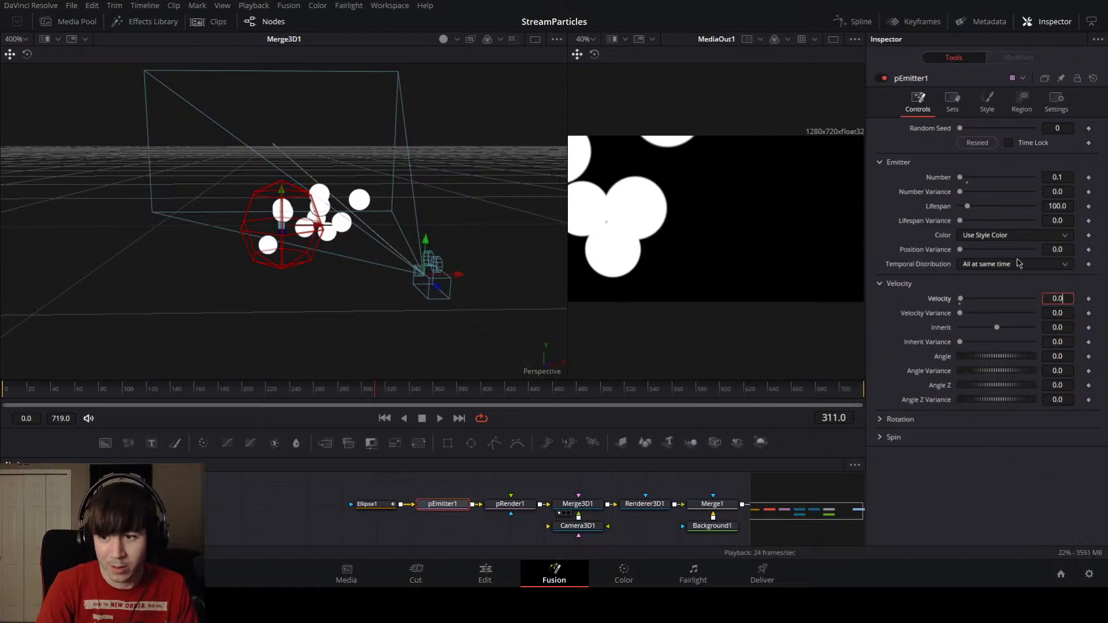
key(Tab)
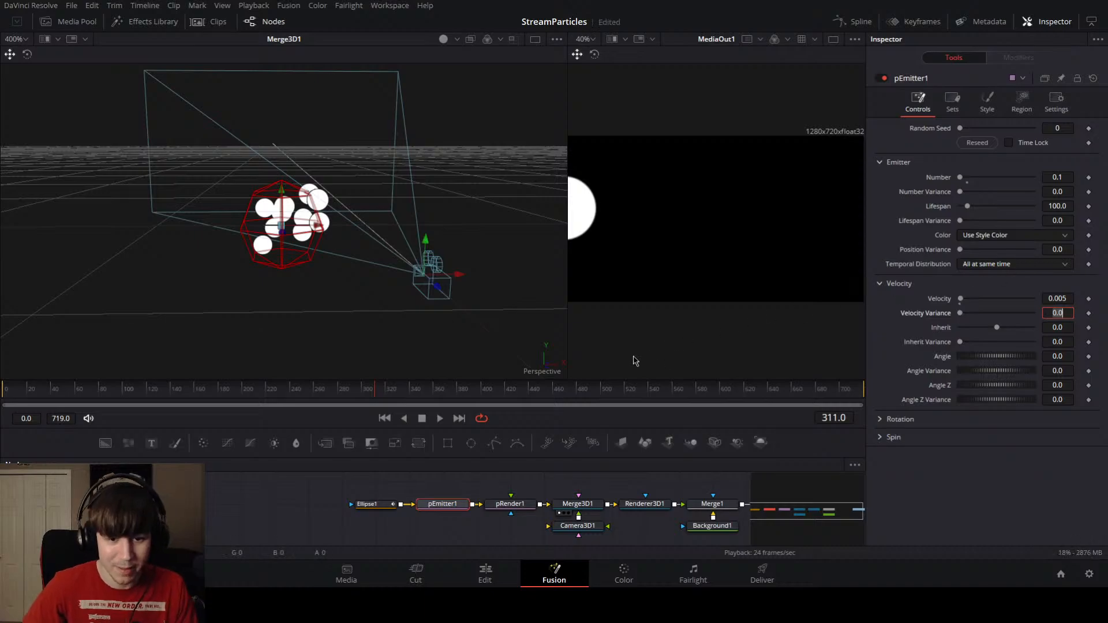
Step: Play the animation from frame 166 to check how the very slow particles fill the camera view
drag(290, 399, 203, 395)
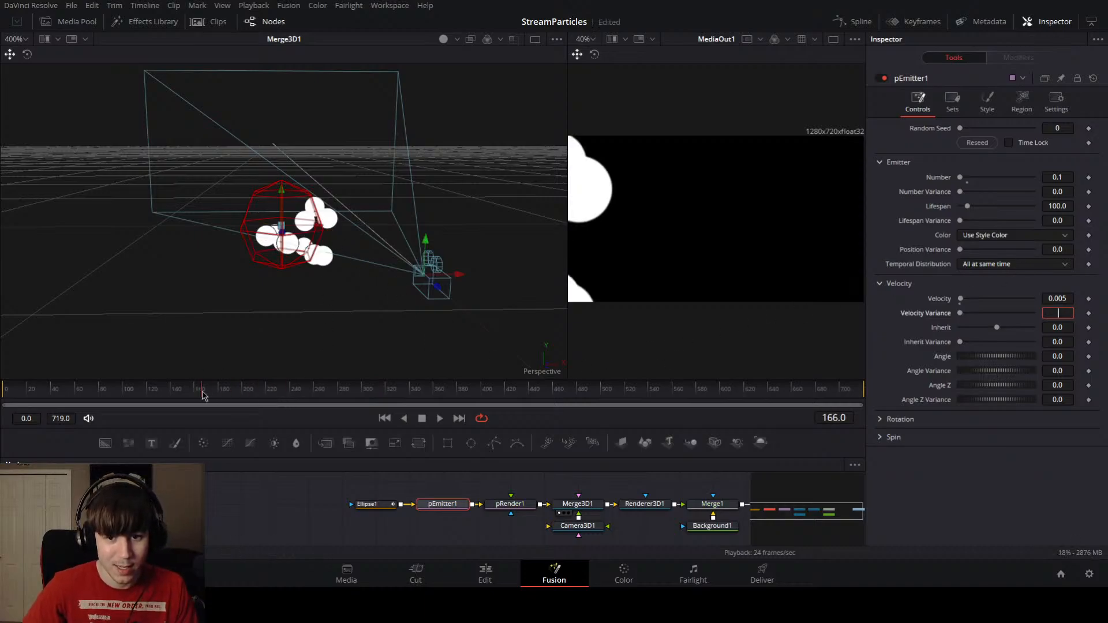
click(250, 498)
key(space)
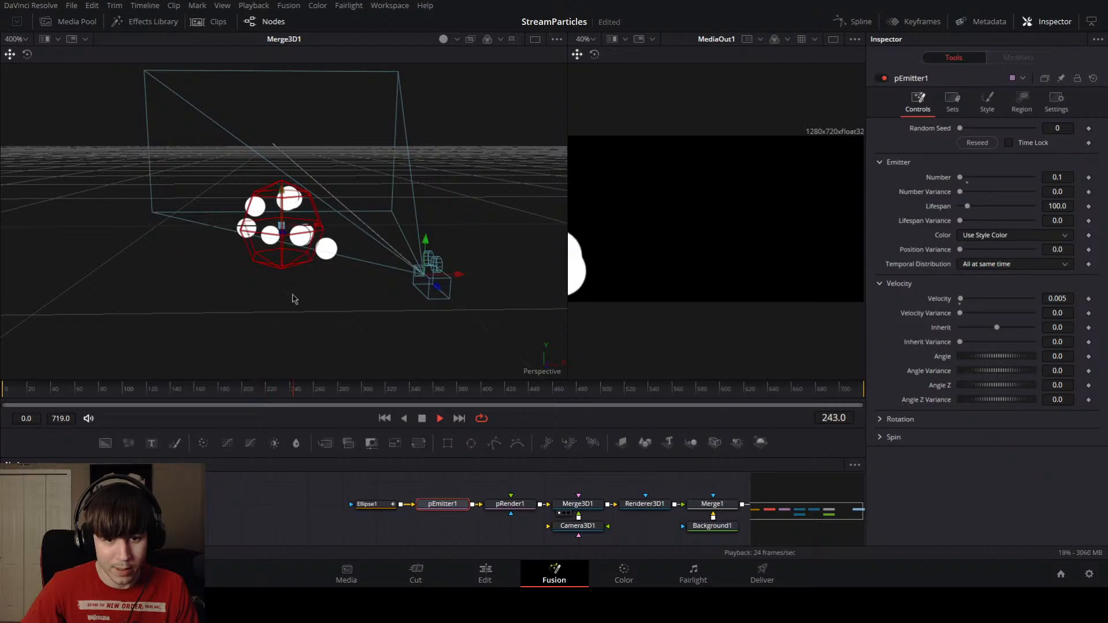
key(space)
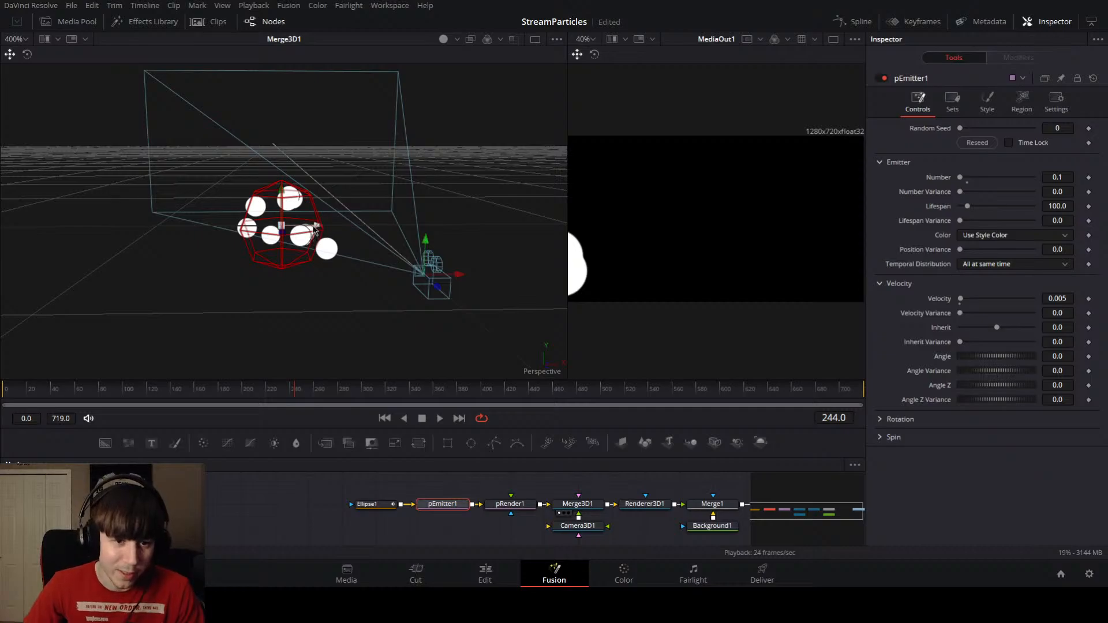
Step: Move the spherical emitter region of pEmitter1 toward the camera view by setting its X offset to -0.015
drag(316, 230, 323, 231)
drag(298, 270, 298, 272)
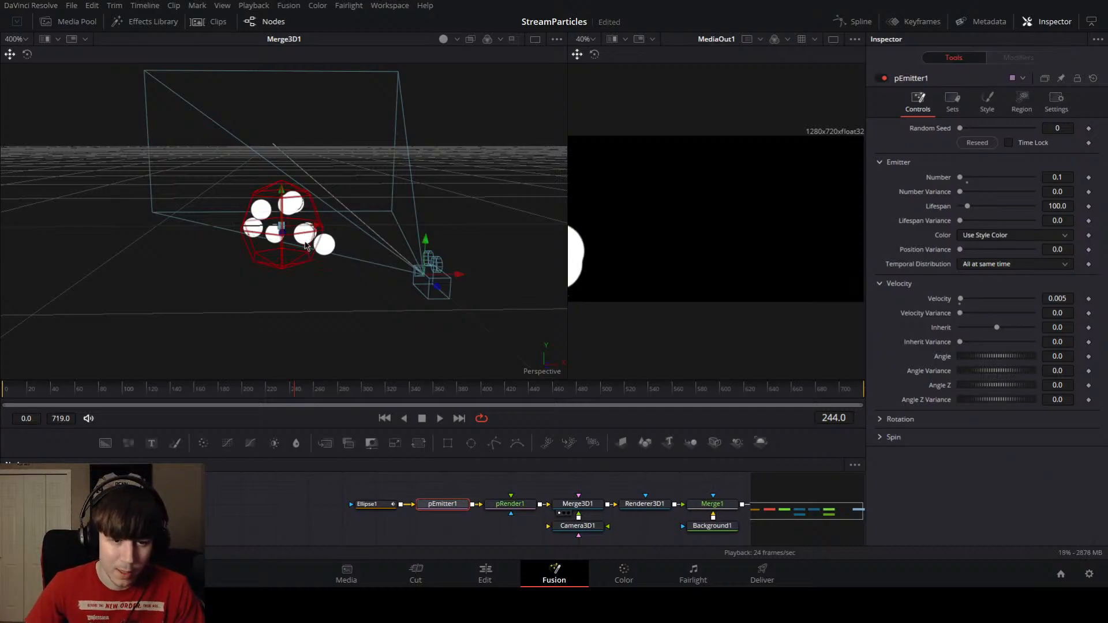
click(375, 509)
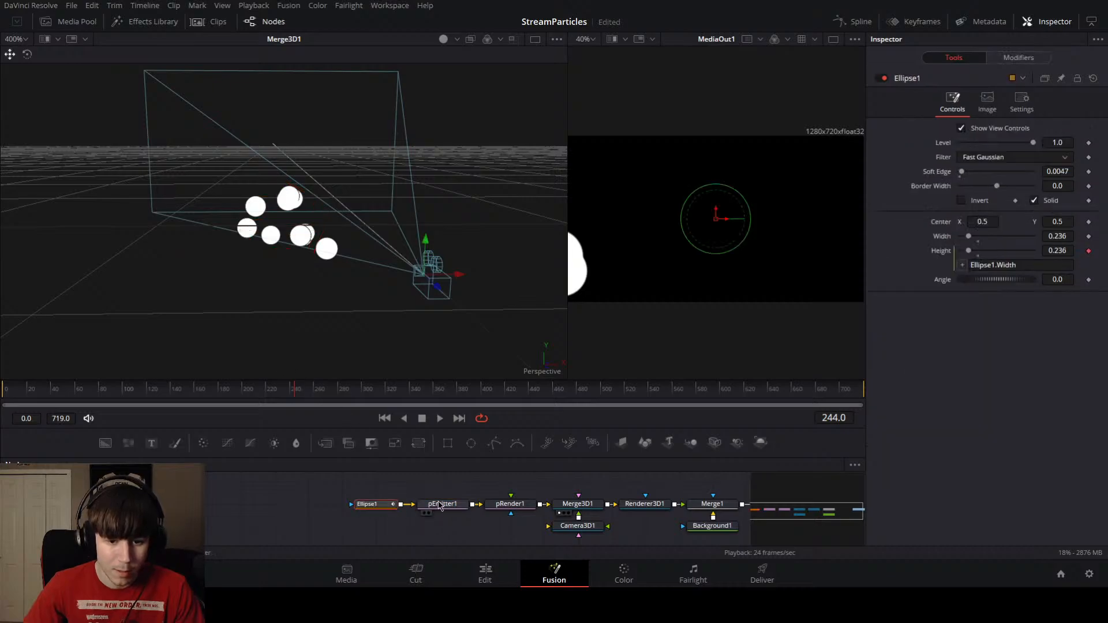
click(442, 506)
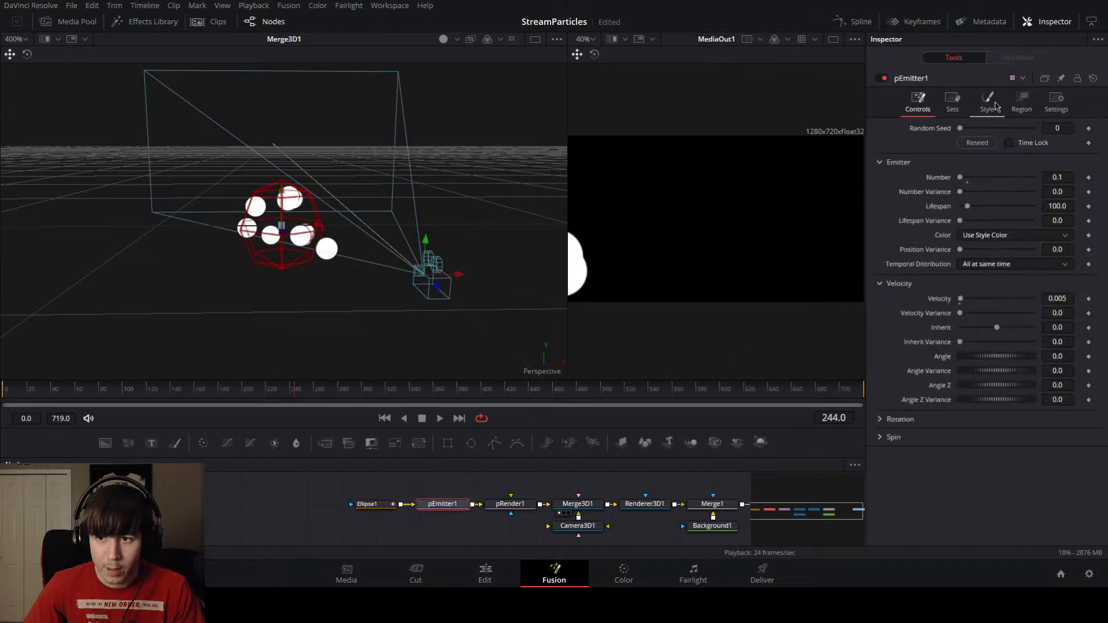
click(1019, 104)
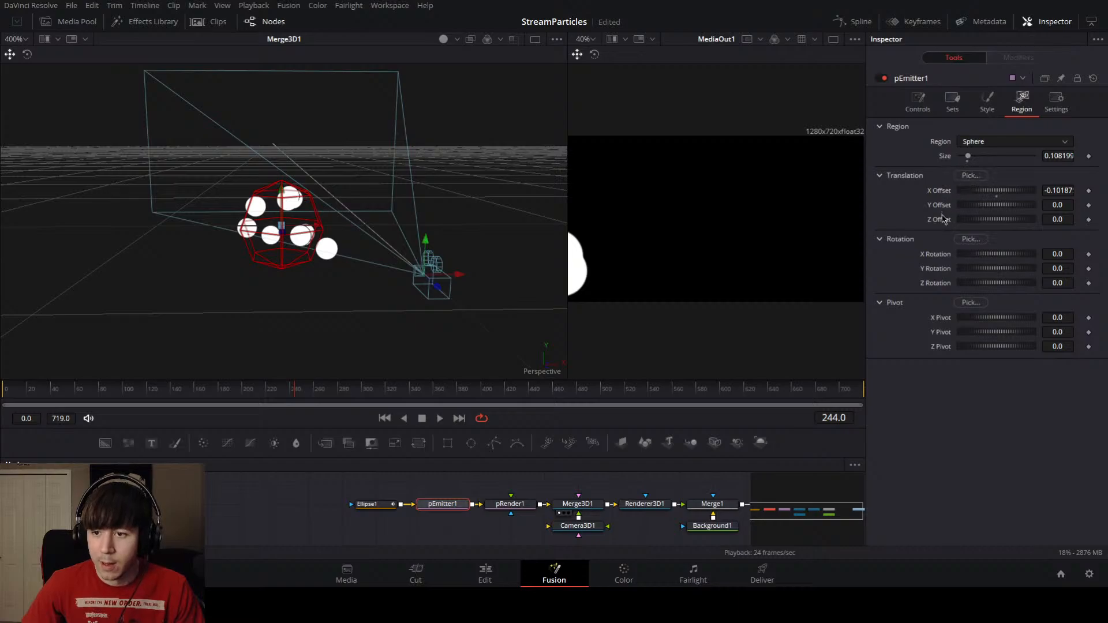
drag(977, 193, 978, 195)
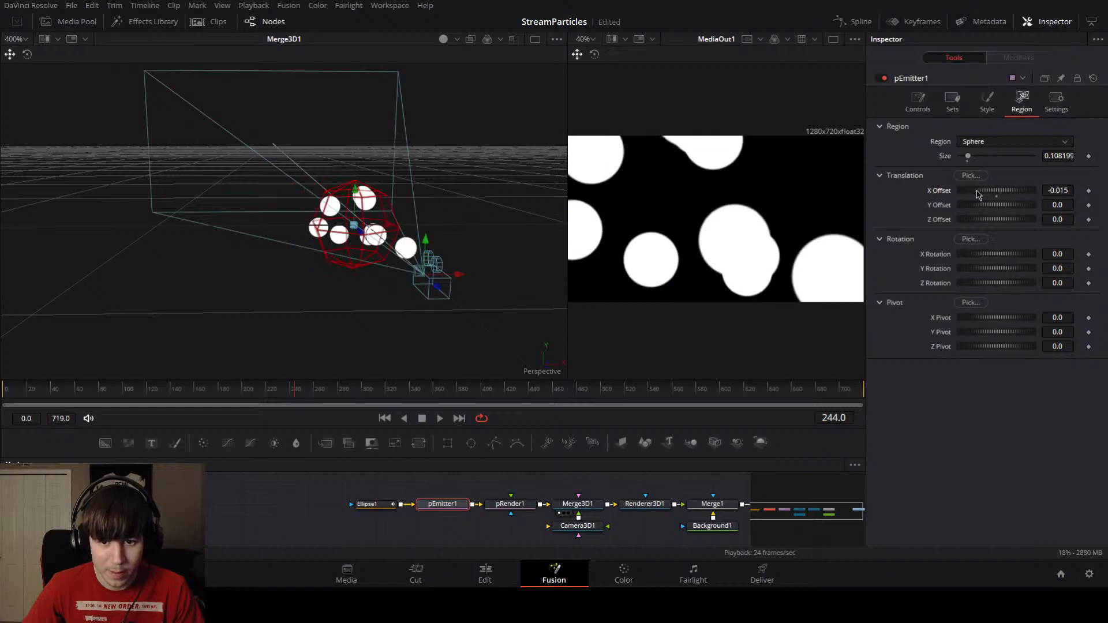
Step: Play the animation and reposition the region of pEmitter1 to a Z offset of -0.01972 and an X offset of -0.044
drag(348, 396, 142, 395)
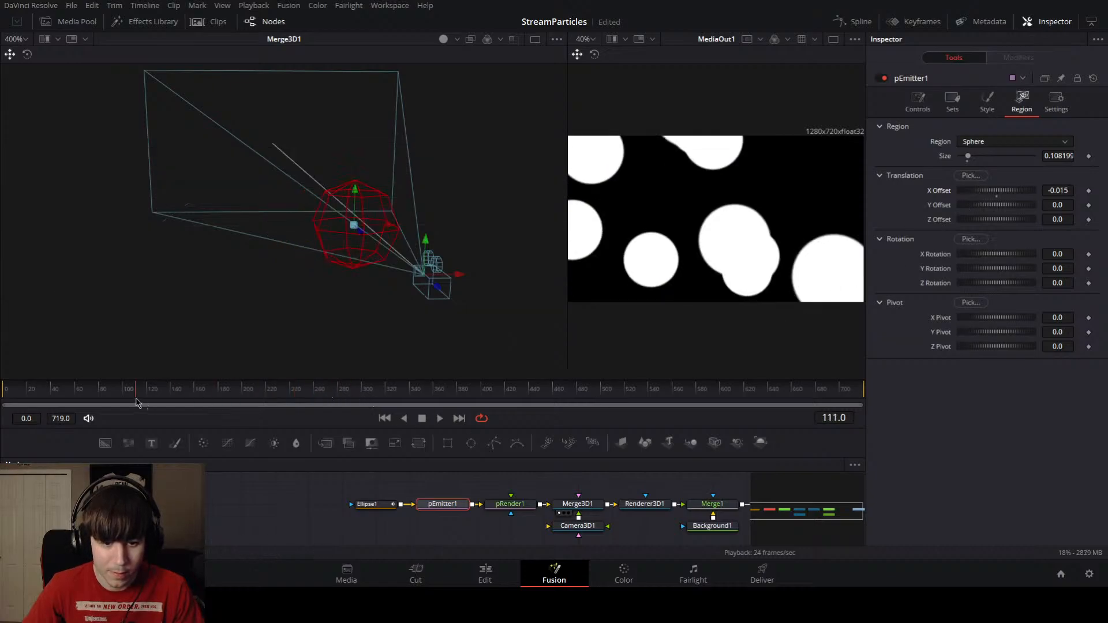
key(space)
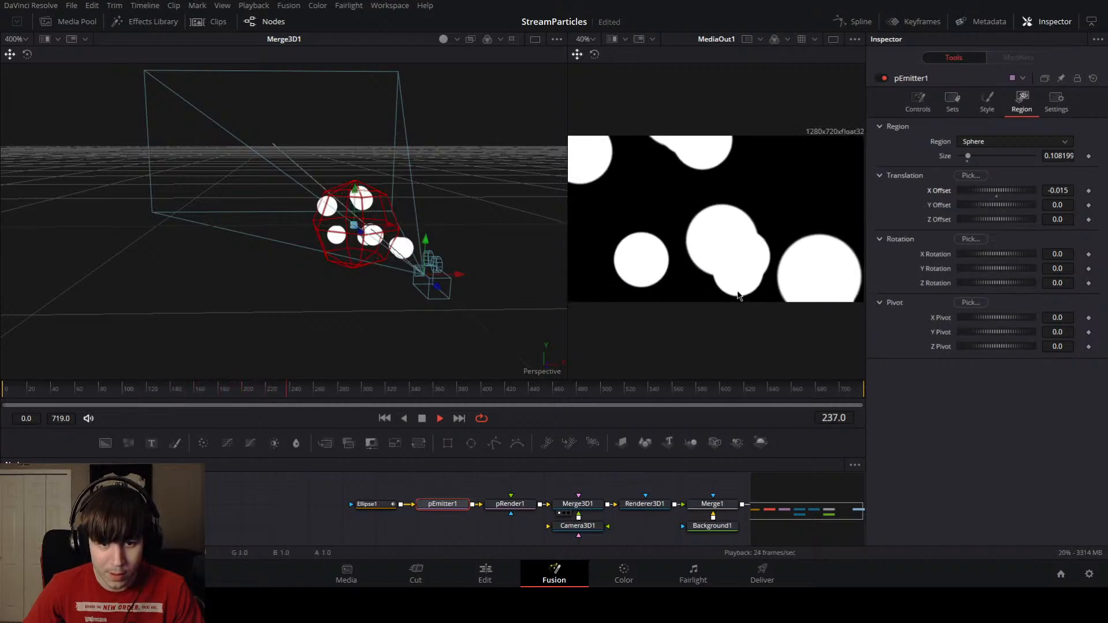
mouse_move(359, 232)
mouse_down()
mouse_move(324, 230)
mouse_move(365, 233)
mouse_up()
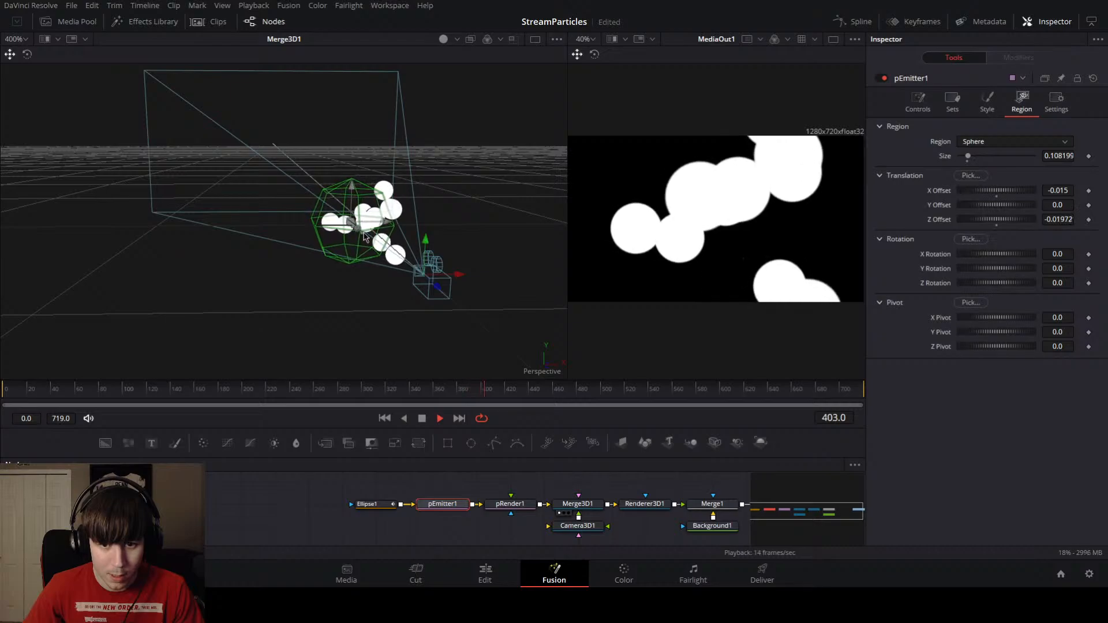
scroll(714, 295, down, 2)
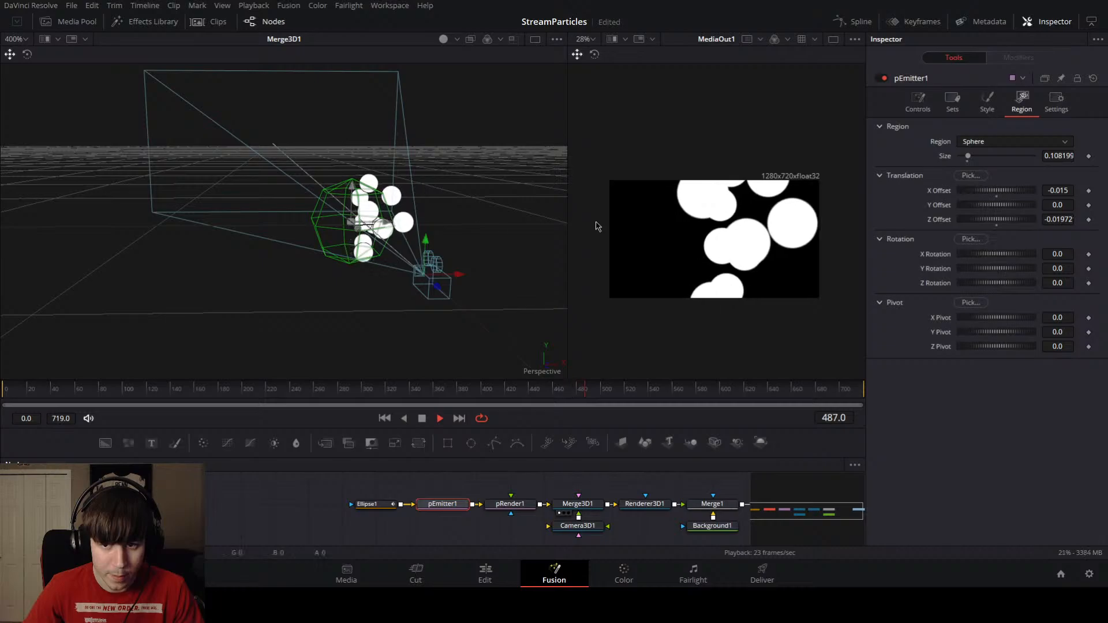
drag(997, 194, 995, 197)
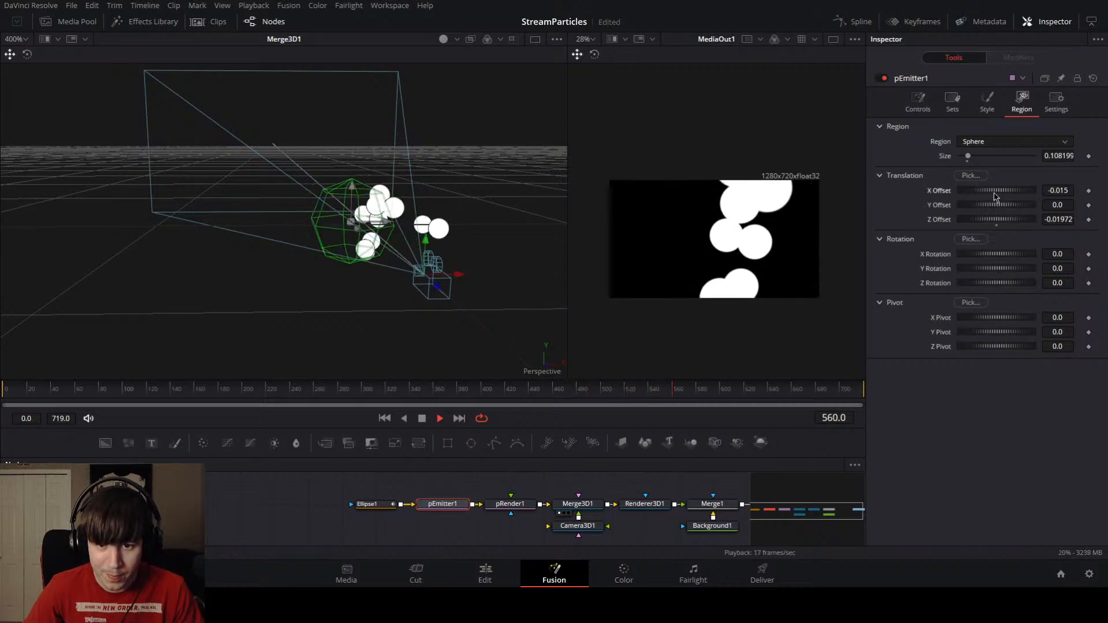
drag(994, 197, 994, 197)
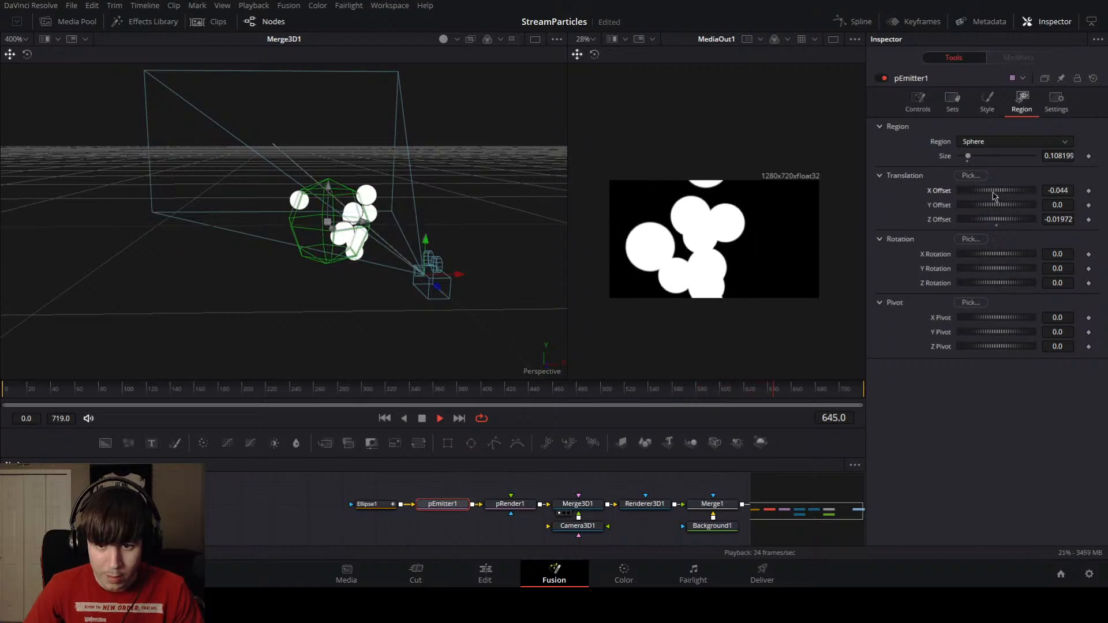
click(917, 101)
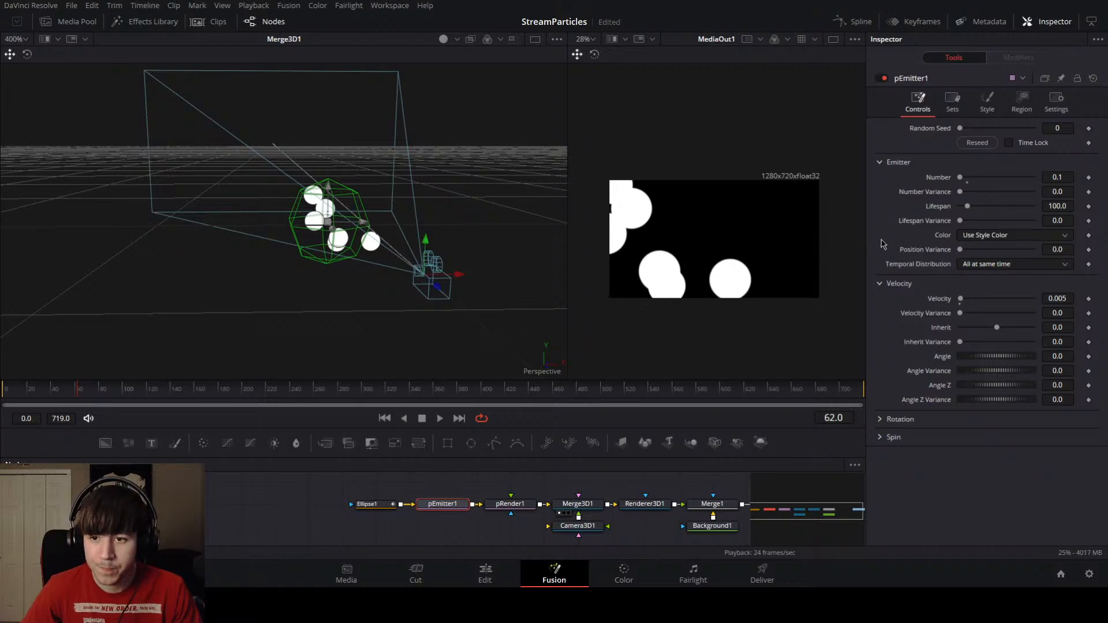
Step: Set the lifespan of pEmitter1 to 125 and play the animation from frame 232 to check the particle density
click(1070, 205)
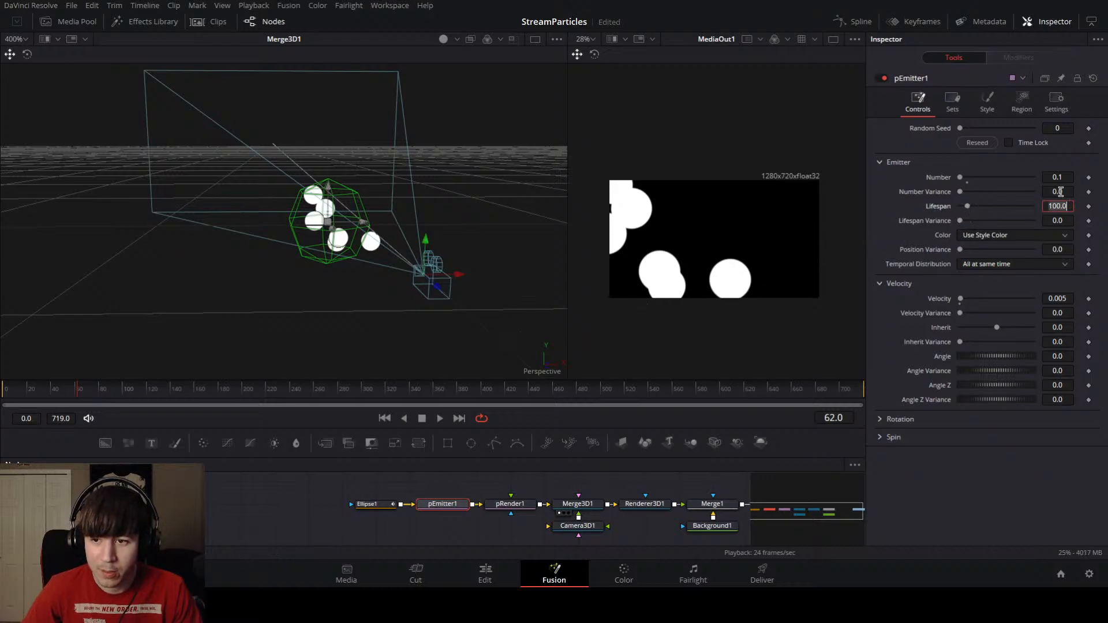
text(125)
key(Tab)
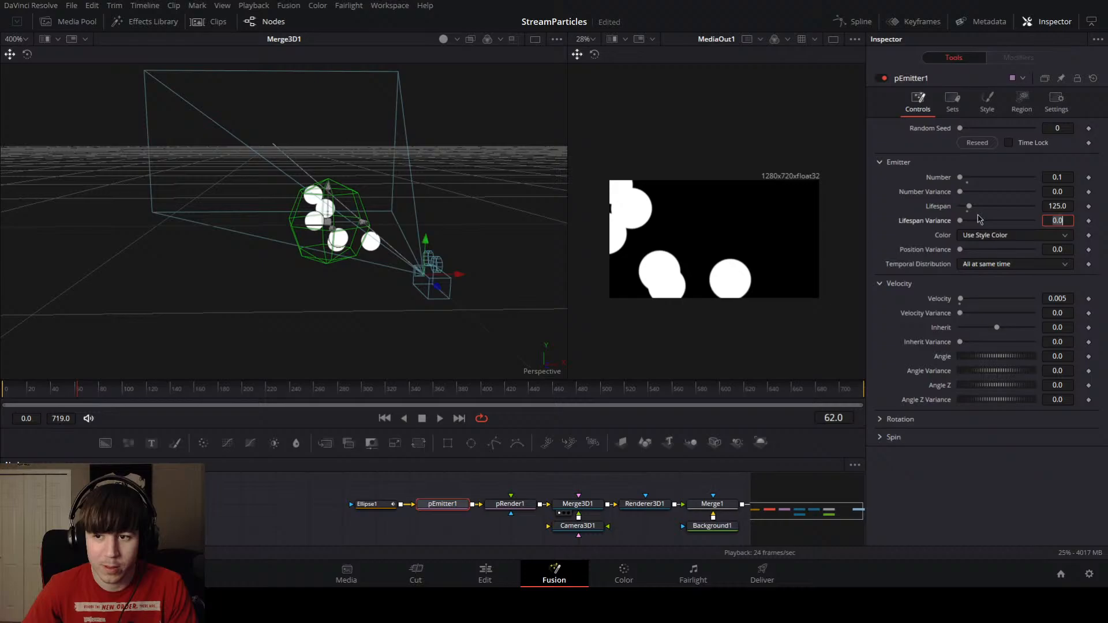
click(386, 397)
click(280, 390)
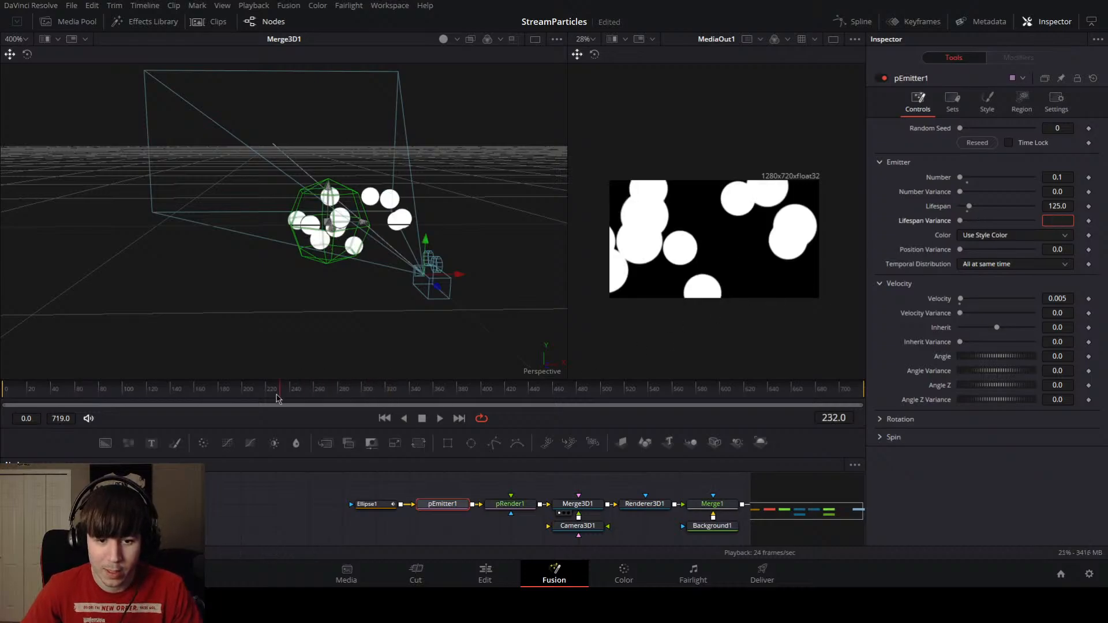
click(441, 419)
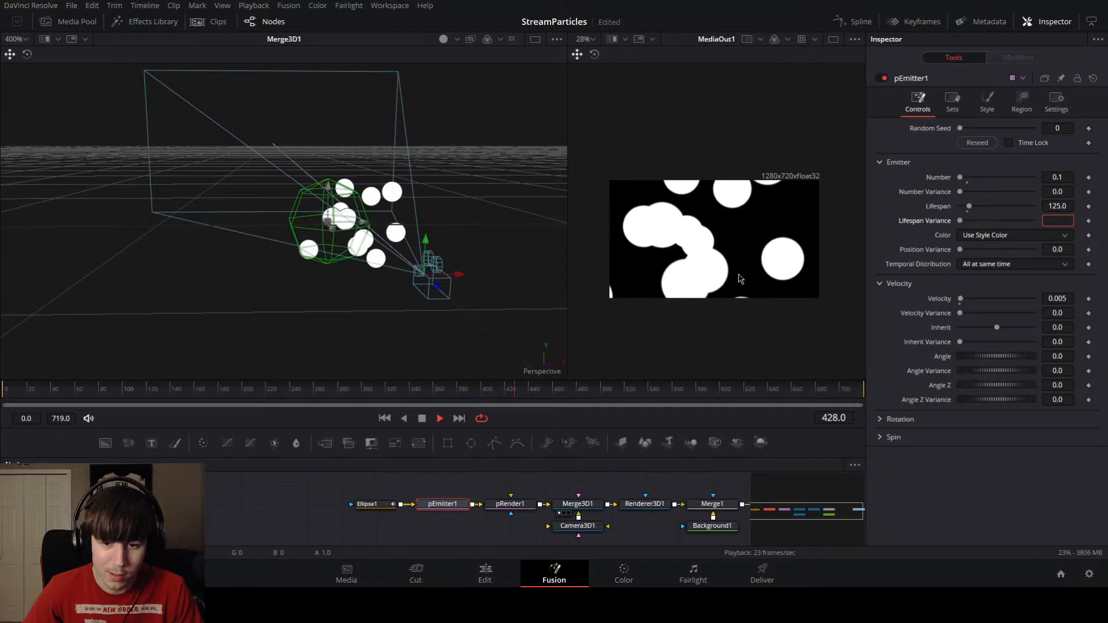
key(space)
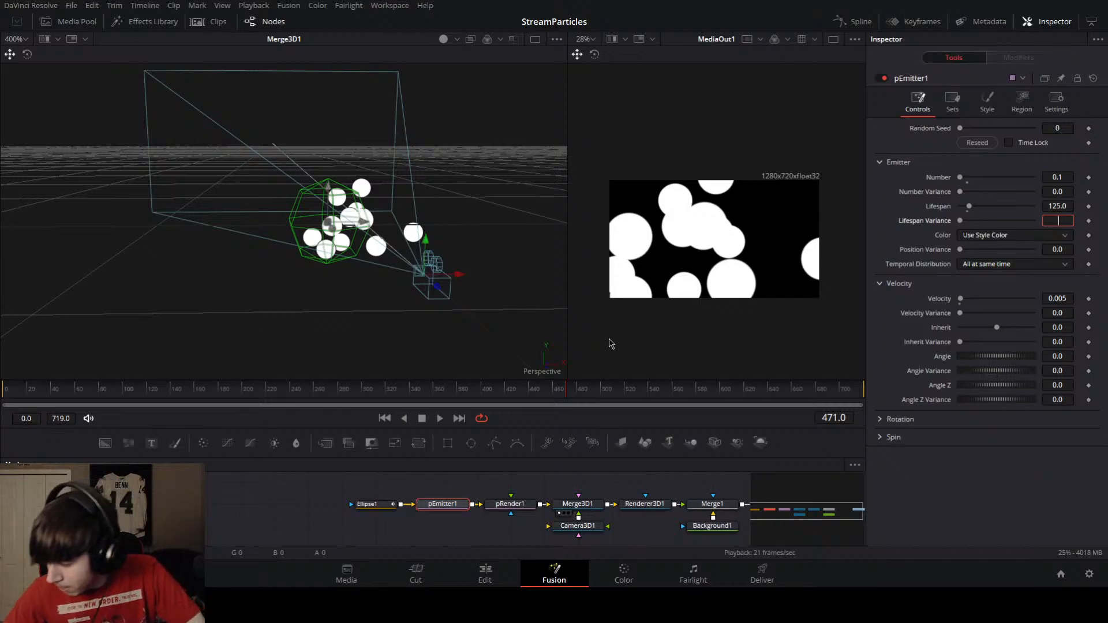
Step: Set the particle fade of pEmitter1 to 0.017 in and 0.983 out, and play the animation from near the start
click(950, 460)
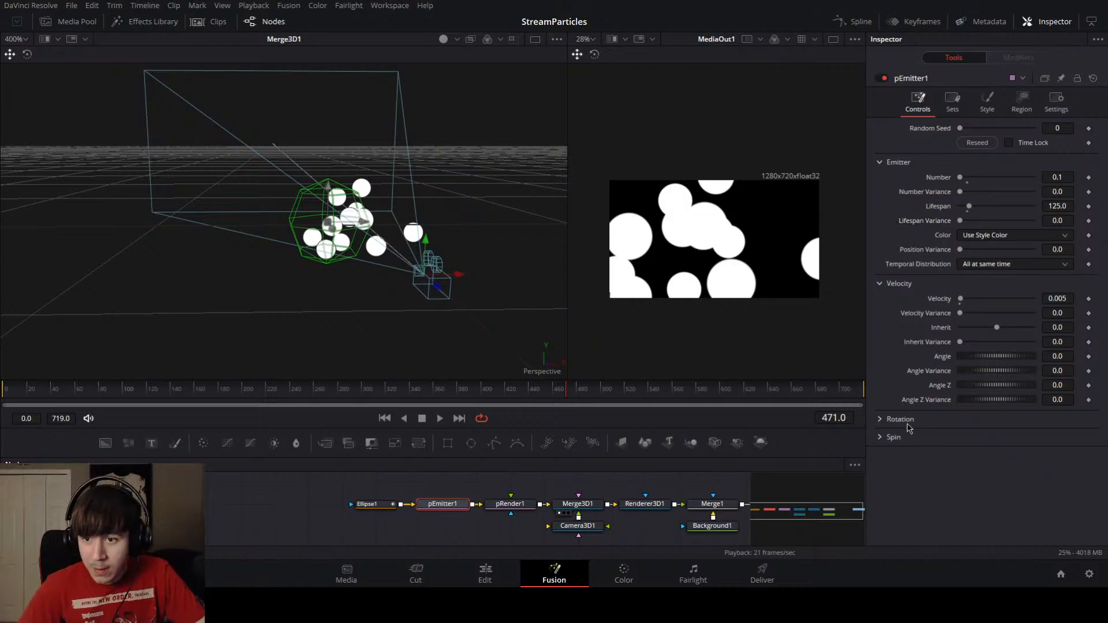
click(987, 101)
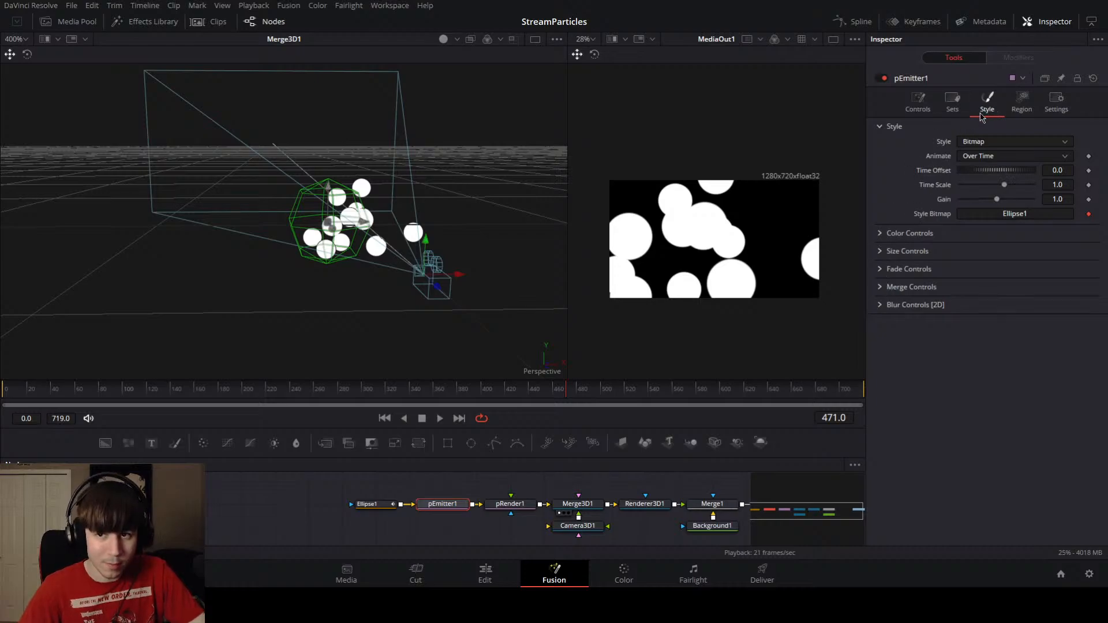
click(879, 270)
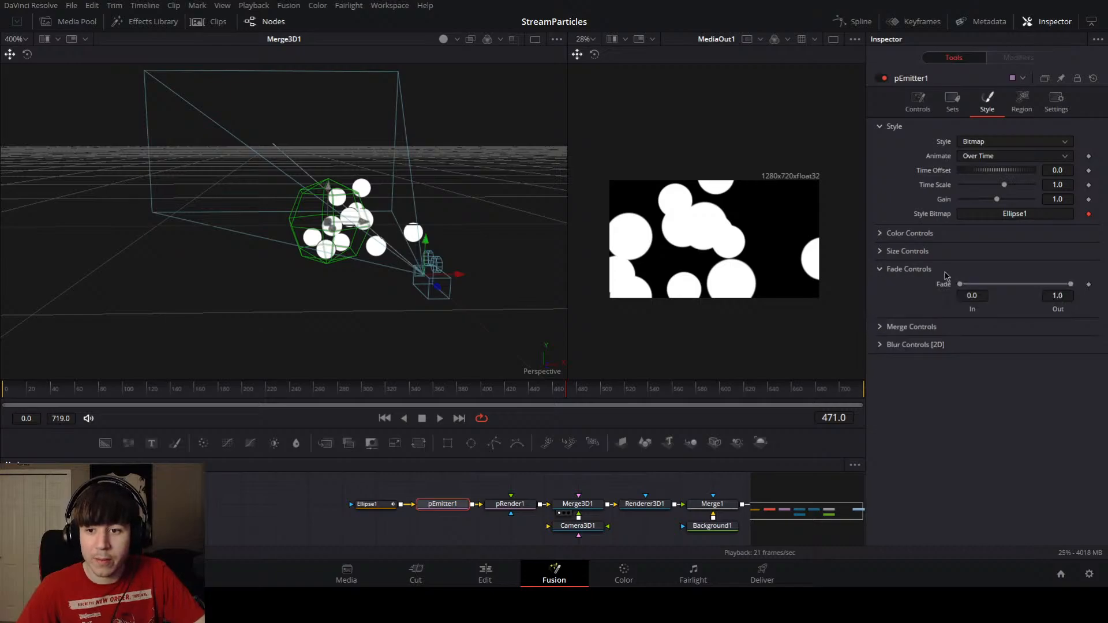
drag(960, 284, 962, 285)
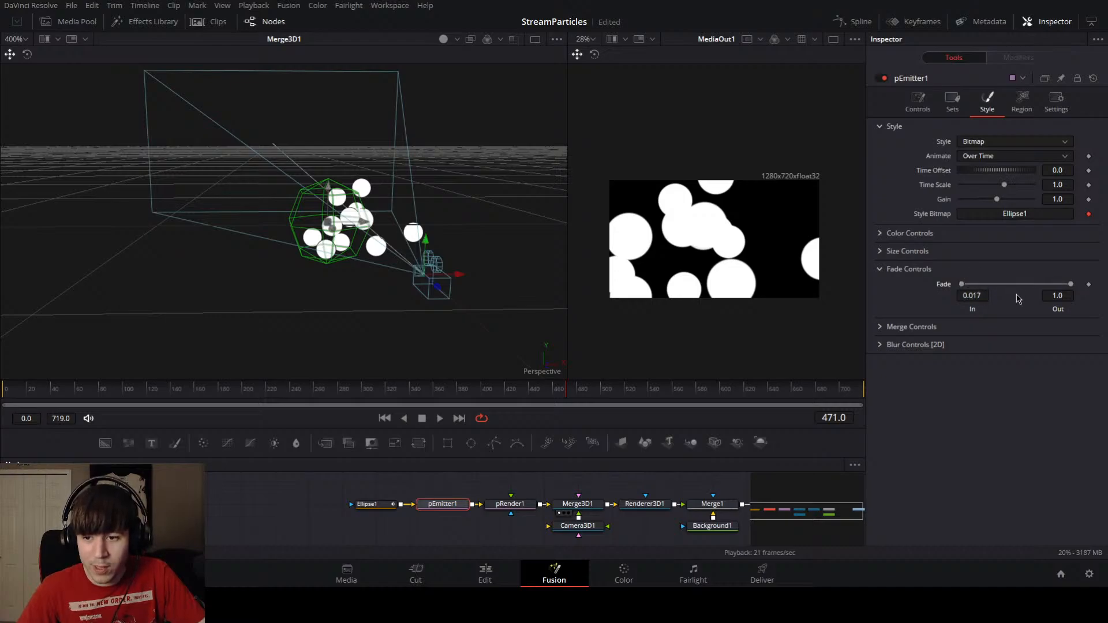
drag(1070, 284, 1069, 286)
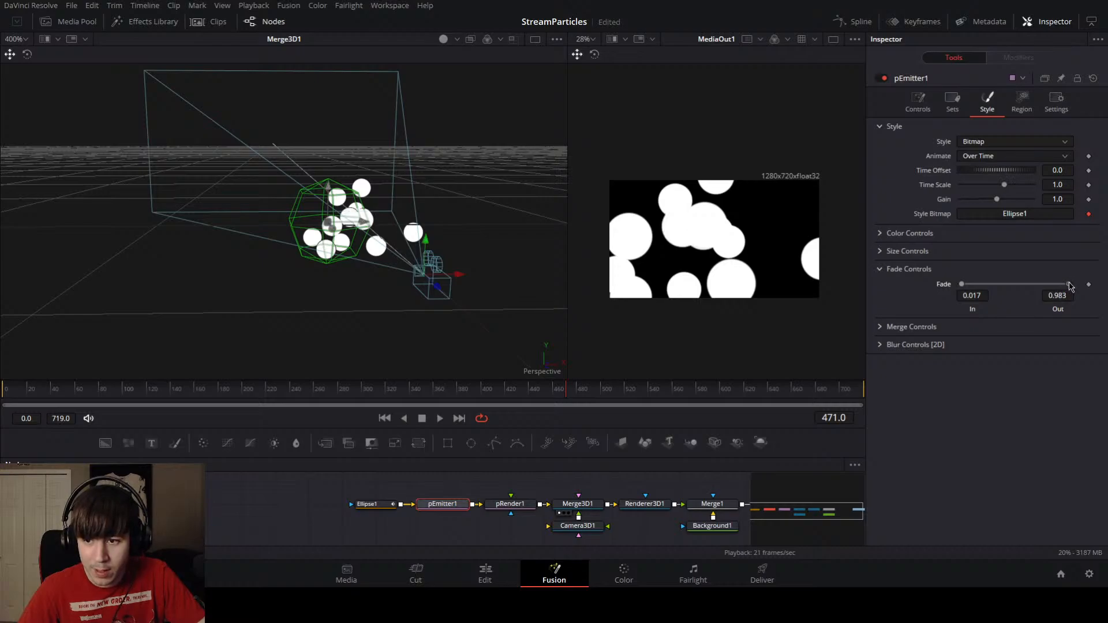
drag(661, 391, 22, 430)
key(space)
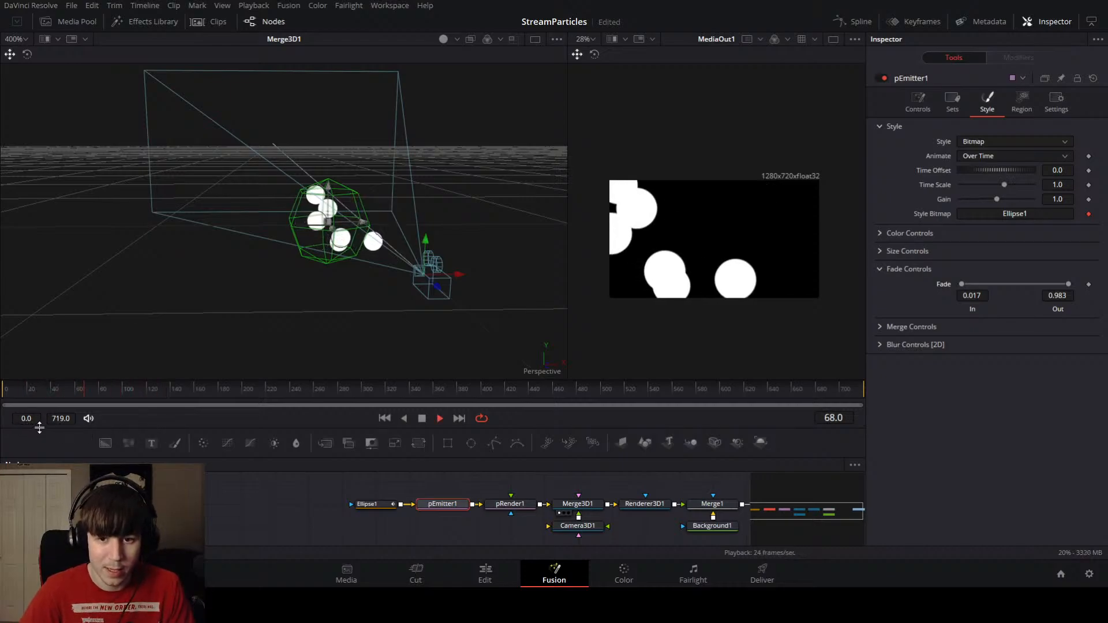
key(space)
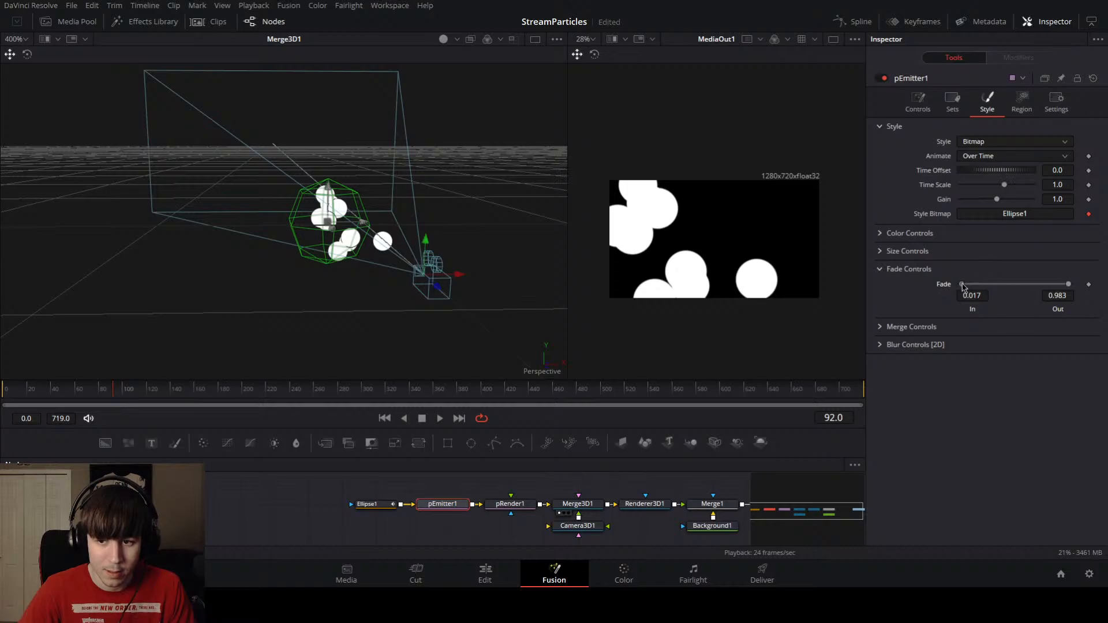
Step: Set the particle fade of pEmitter1 to 0.1 in and 0.9 out, and play back the result
drag(962, 285, 972, 289)
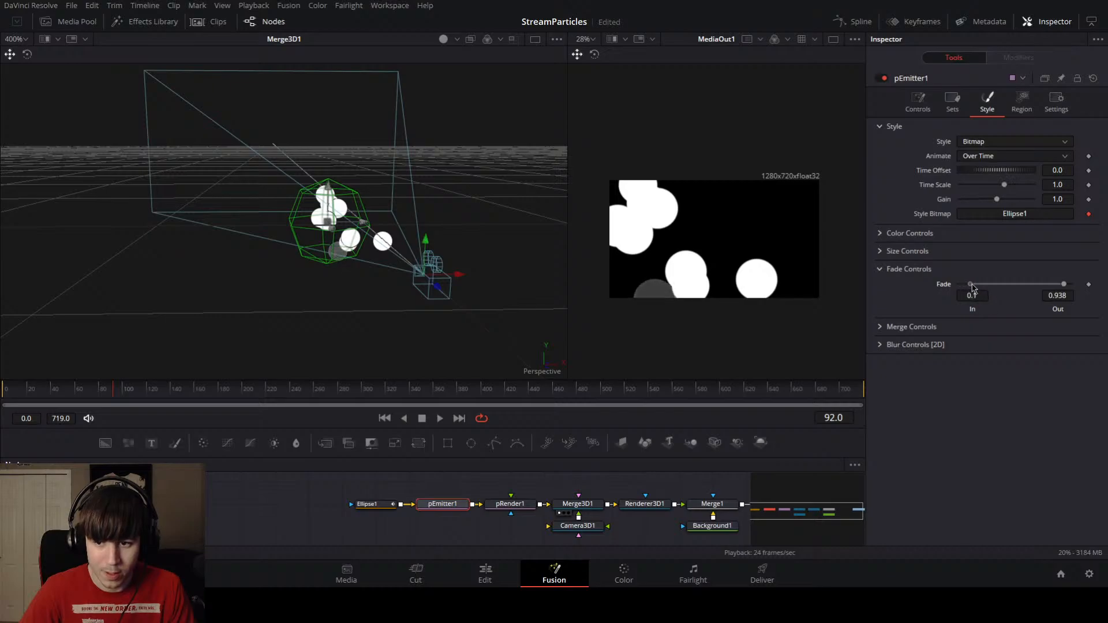
drag(1063, 286, 1061, 284)
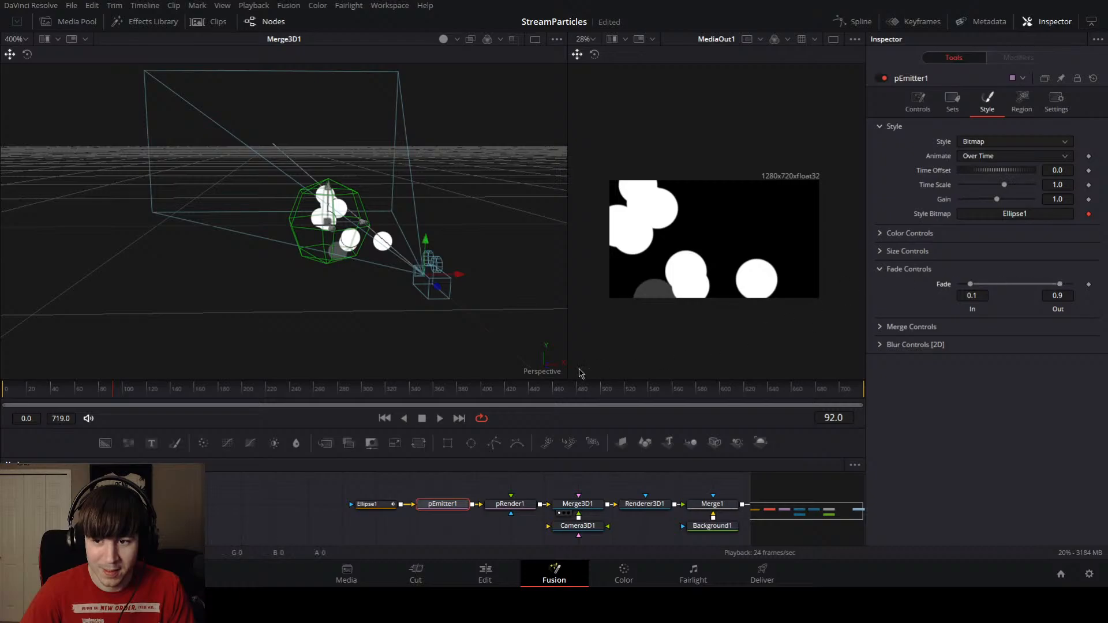
drag(499, 394, 80, 399)
key(space)
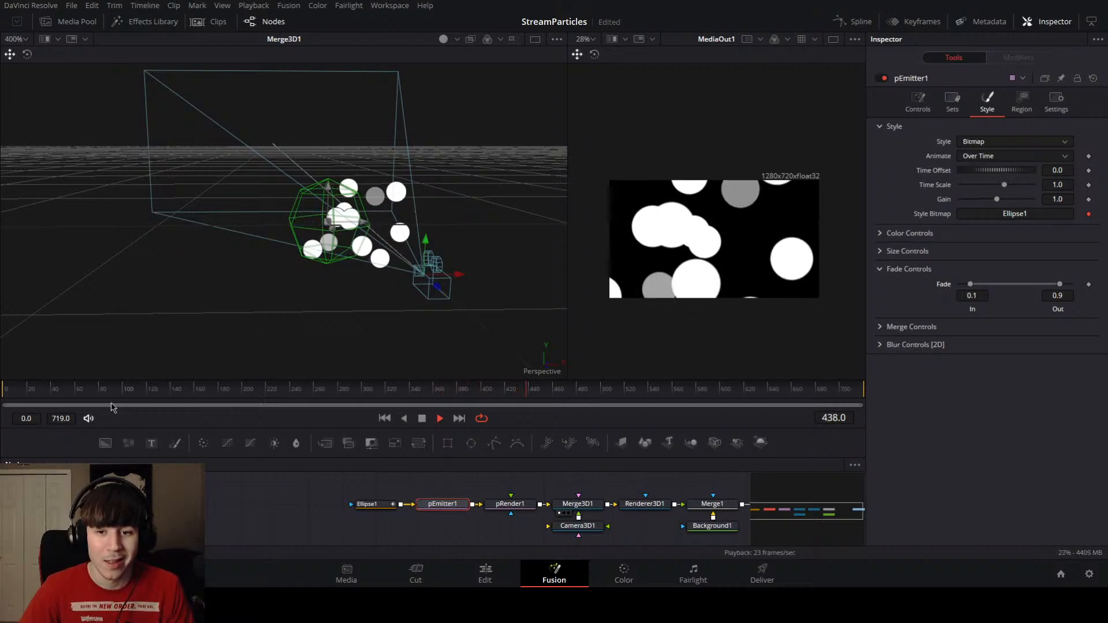
key(space)
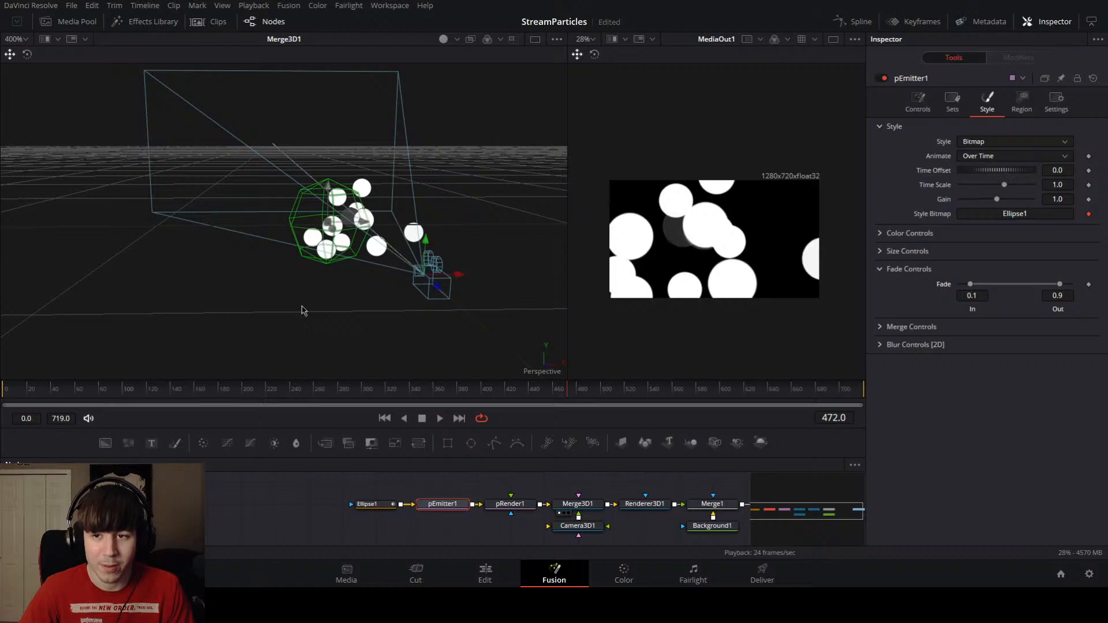
Step: Reduce the number of particles emitted by pEmitter1 to 0.08 and play the animation from near the start
click(918, 103)
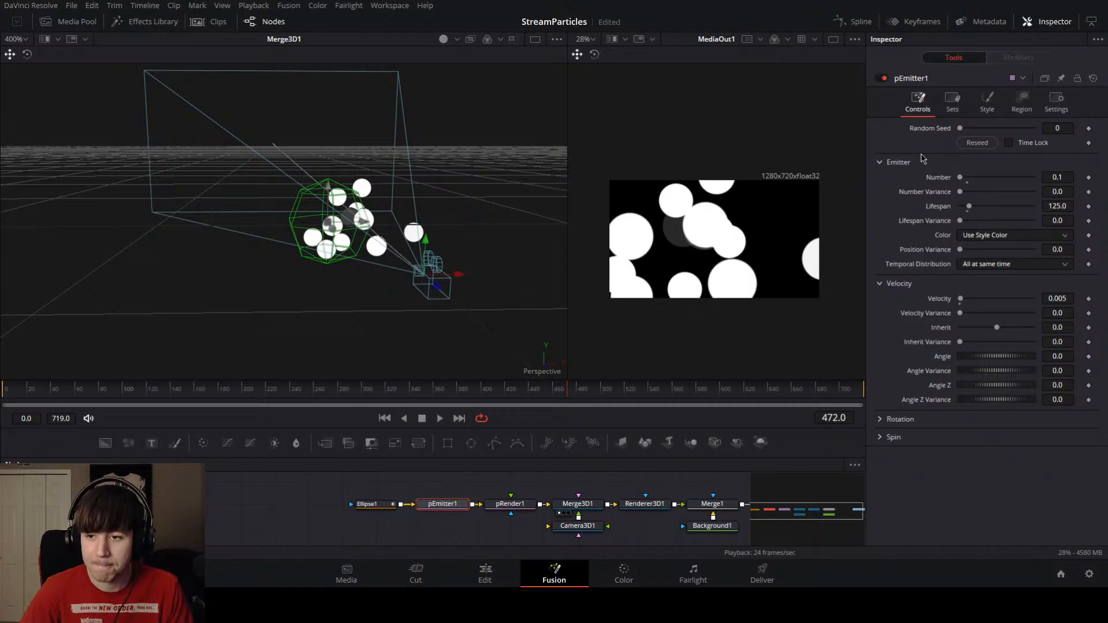
click(1064, 177)
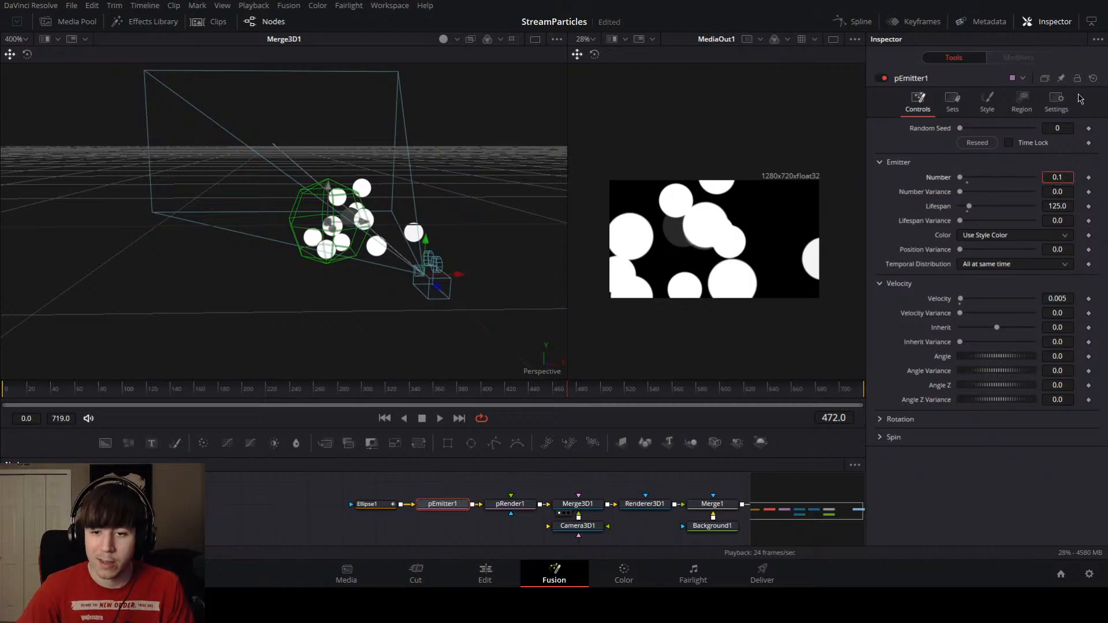
key(BackSpace)
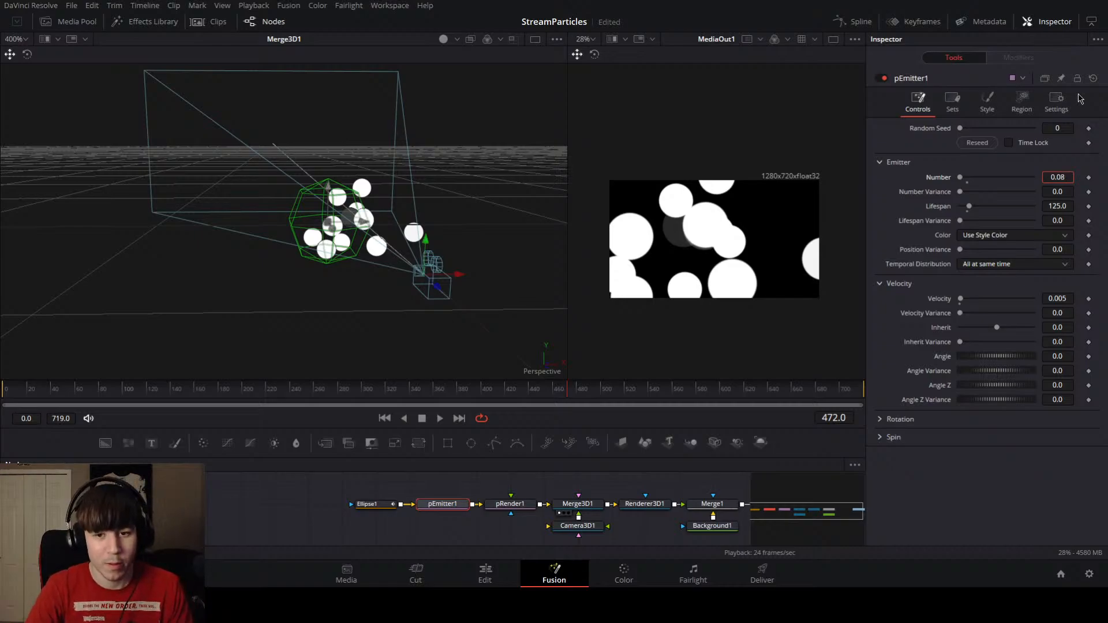
text(08)
key(Tab)
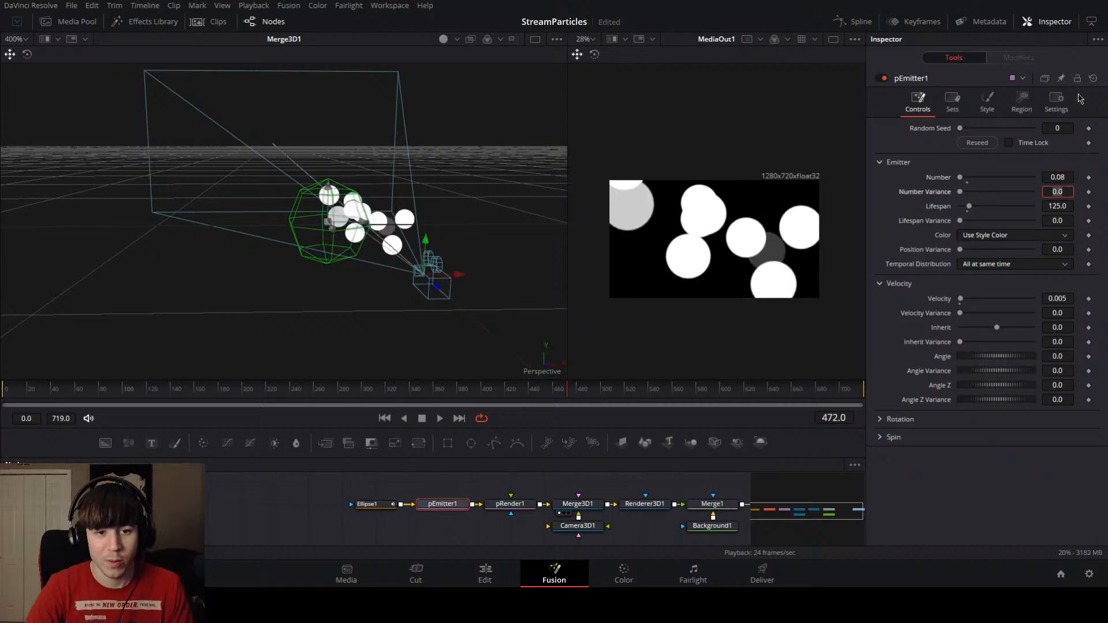
click(176, 391)
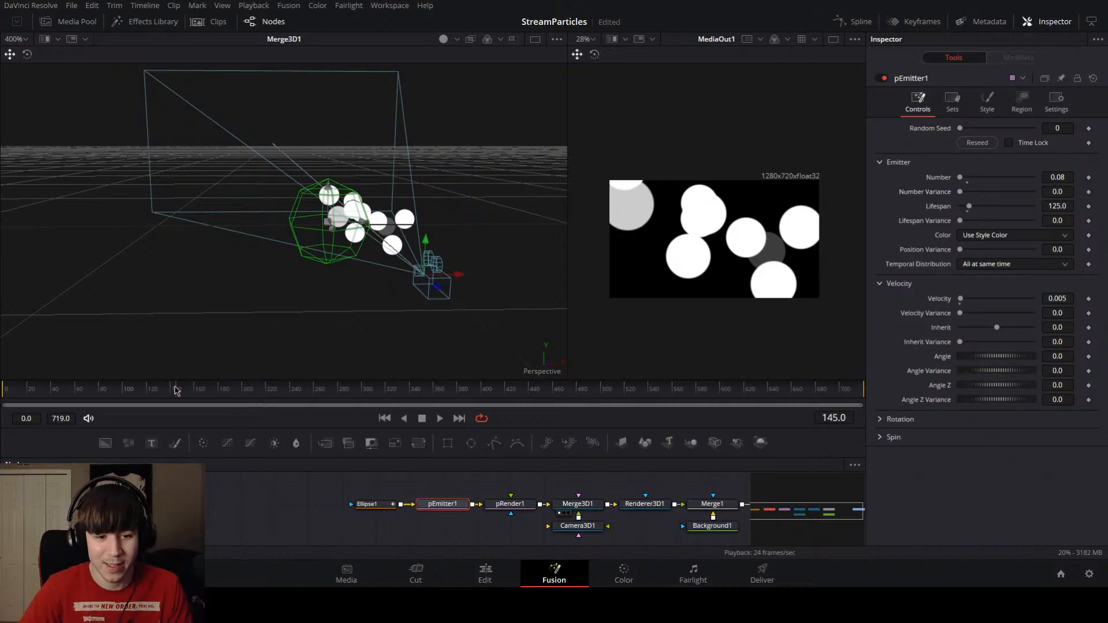
drag(176, 391, 30, 389)
key(space)
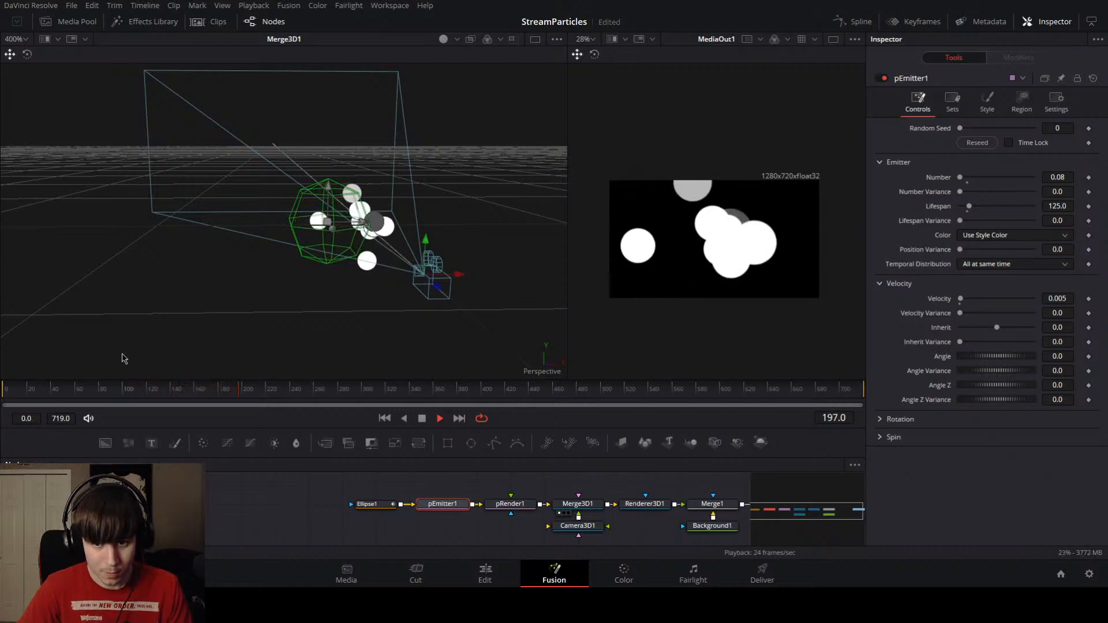
key(space)
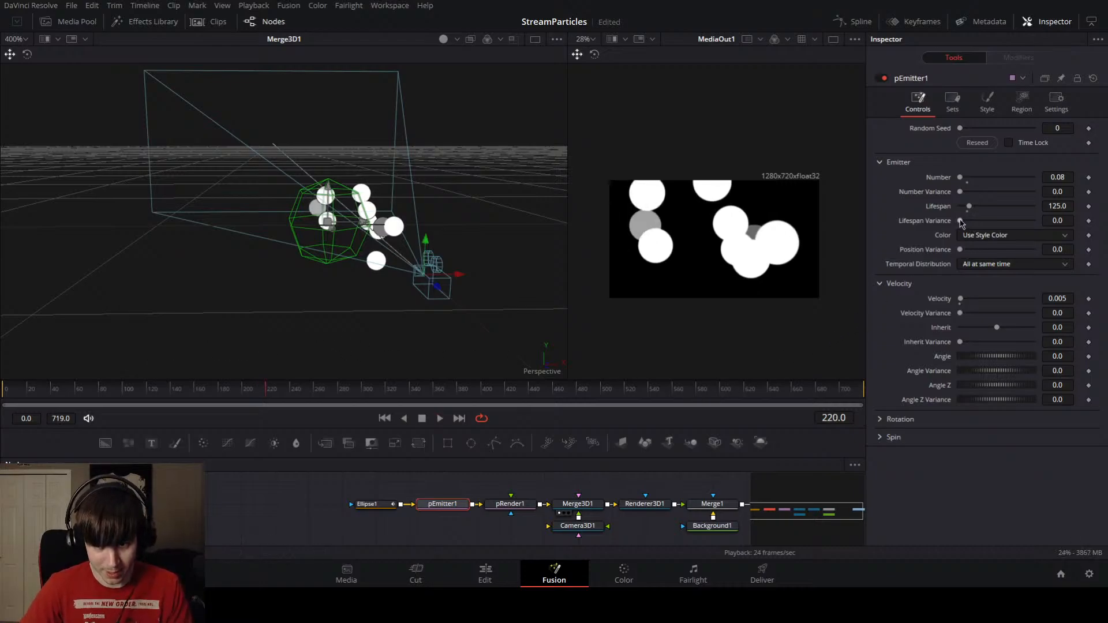
Step: Give pEmitter1 a lifespan variance of 0.8 and a lifespan of 145, and play the animation from the beginning
drag(960, 220, 961, 223)
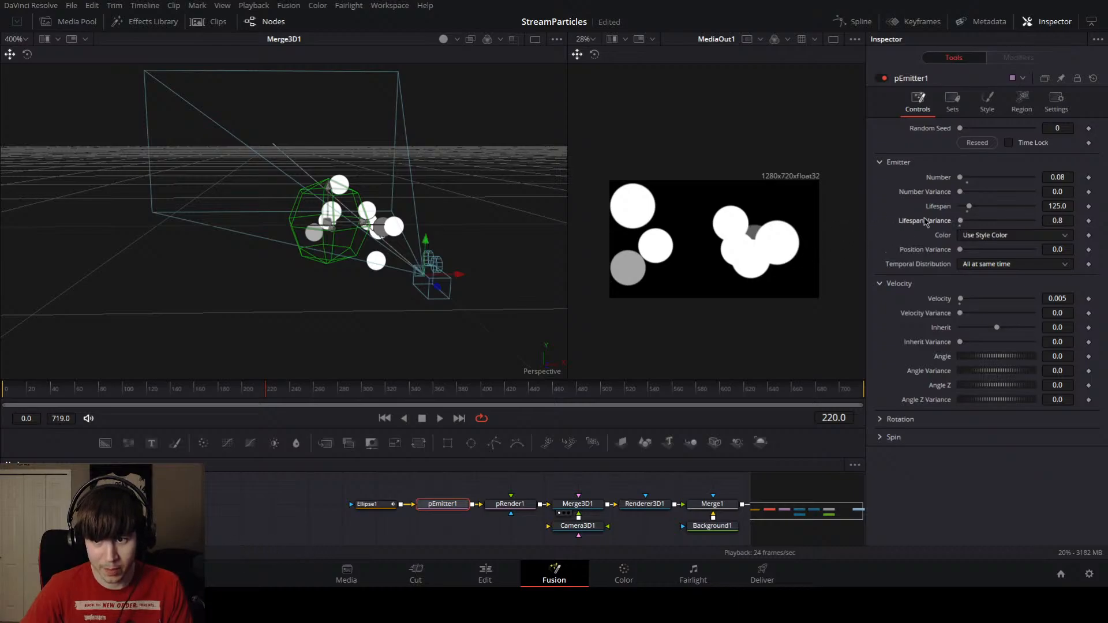
click(1065, 205)
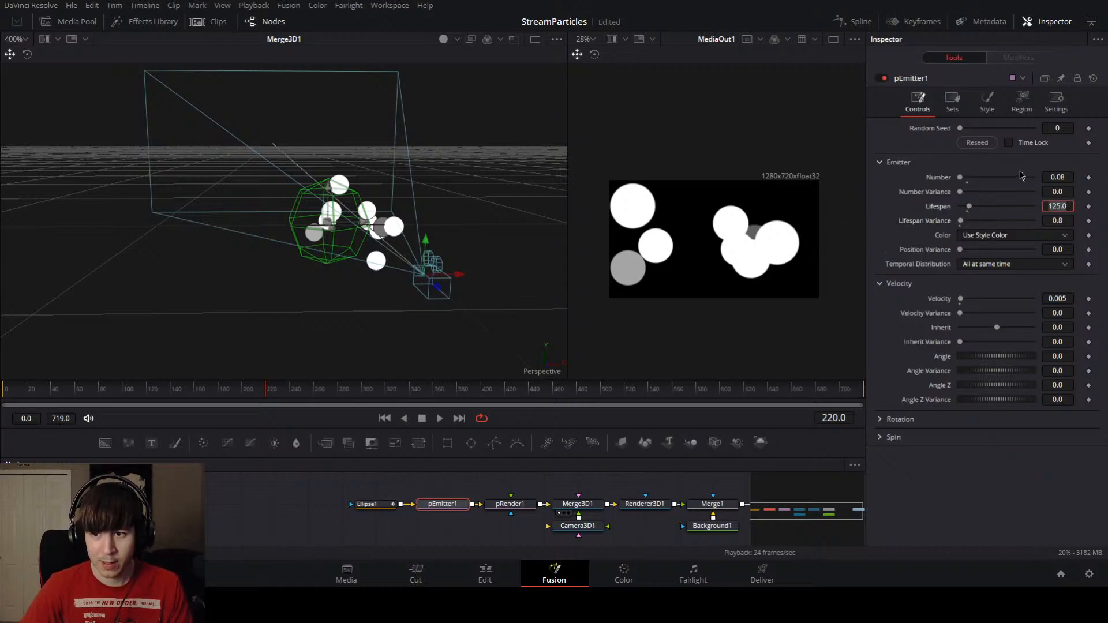
text(145)
key(Tab)
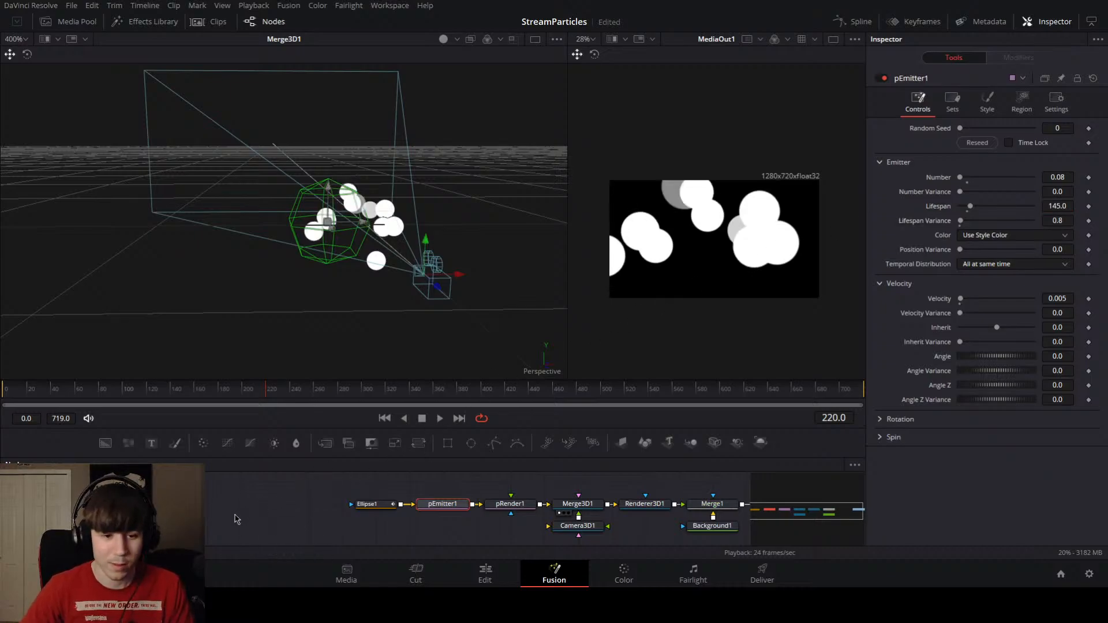
drag(241, 394, 6, 395)
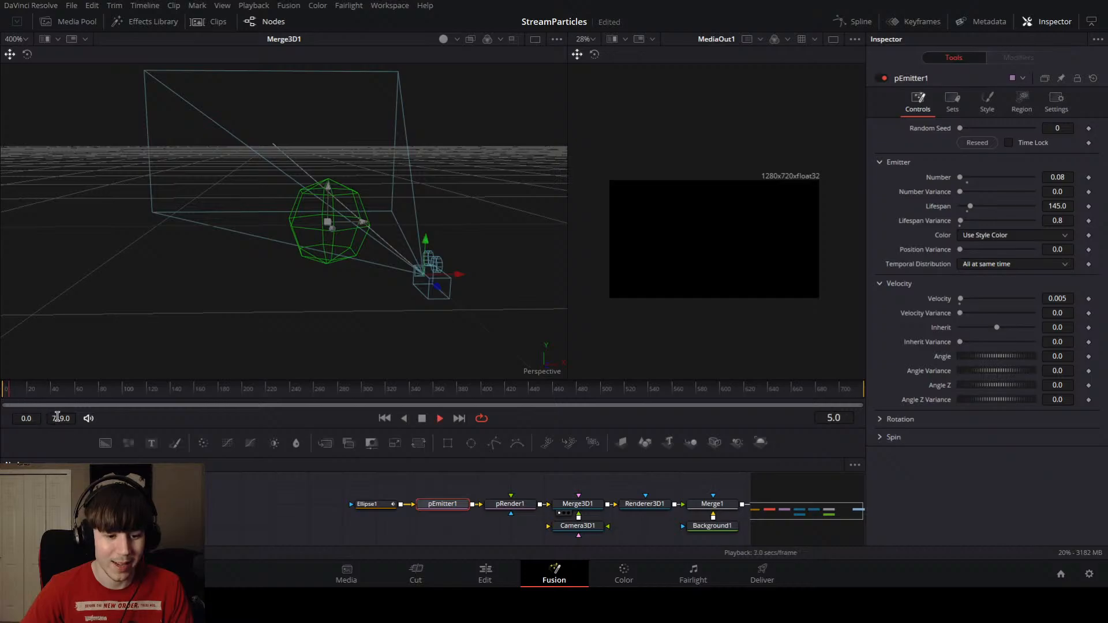
key(space)
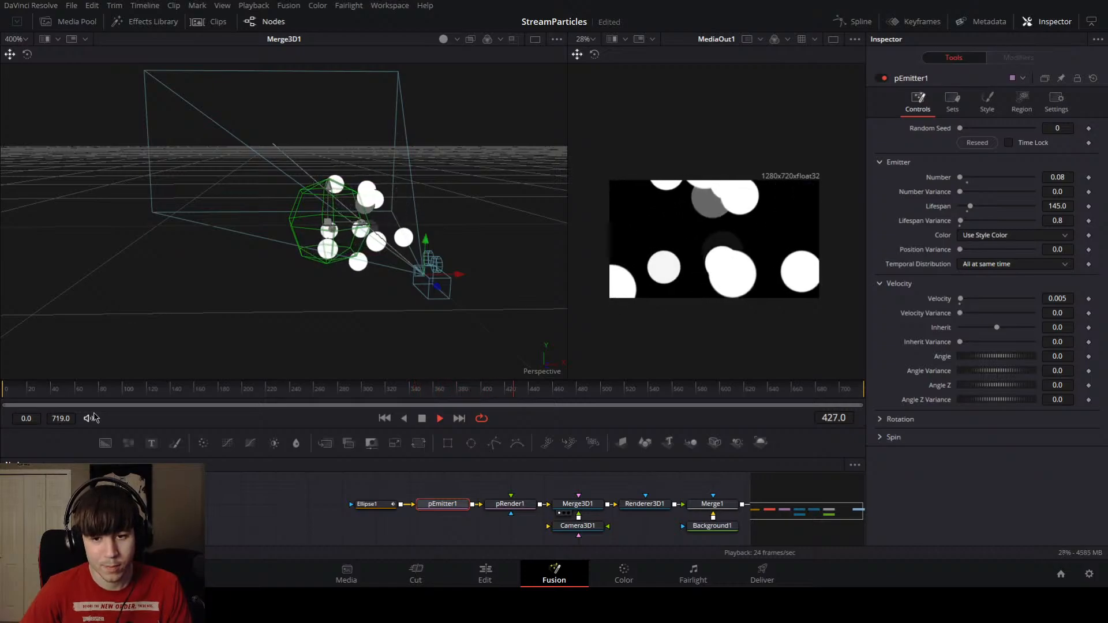
Step: Vary the particle sizes of pEmitter1 by setting its size variance to 0.063
drag(212, 281, 407, 321)
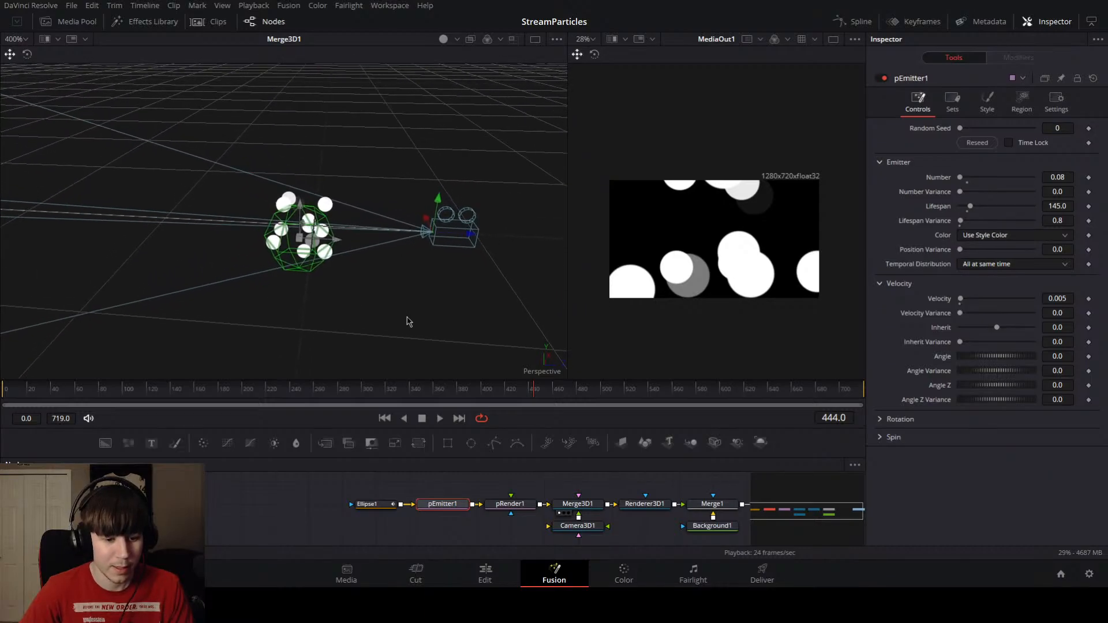
scroll(407, 321, up, 6)
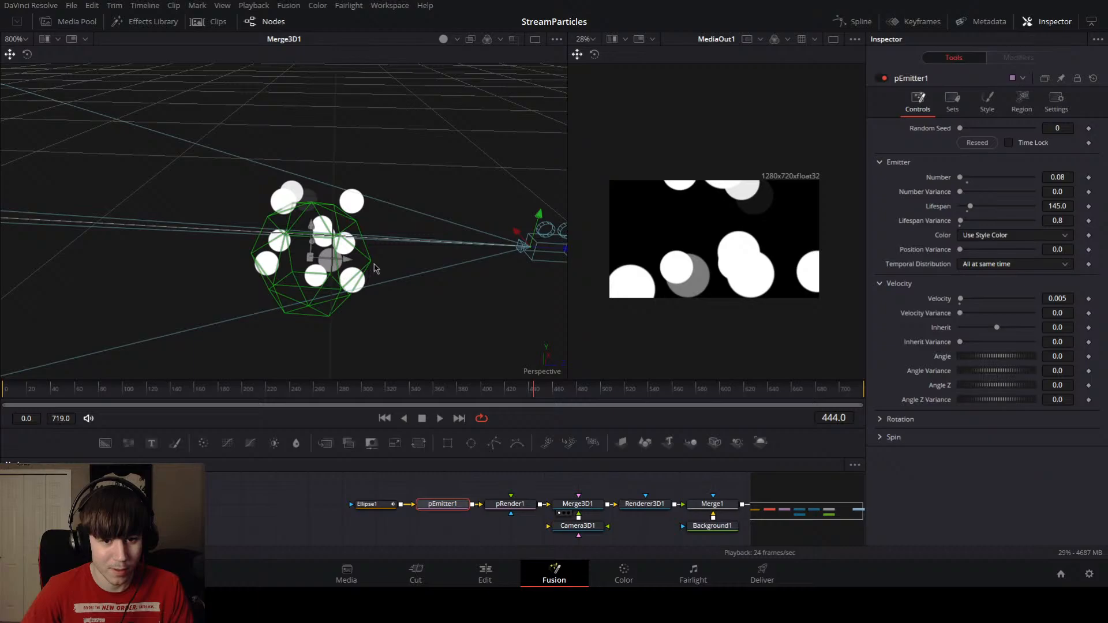
drag(375, 268, 218, 271)
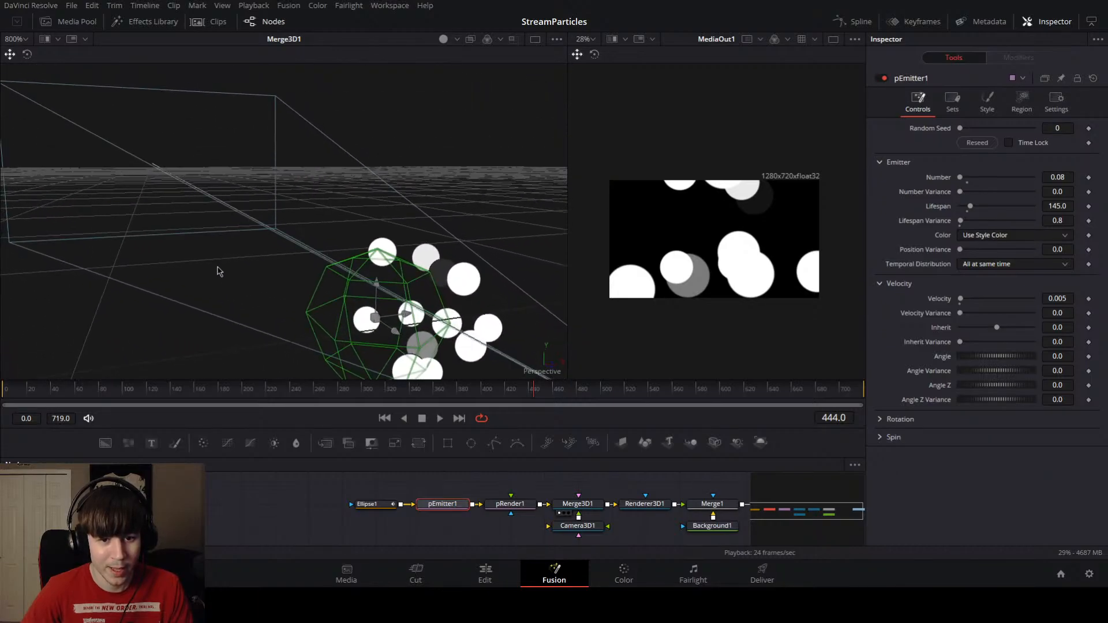
drag(257, 306, 387, 309)
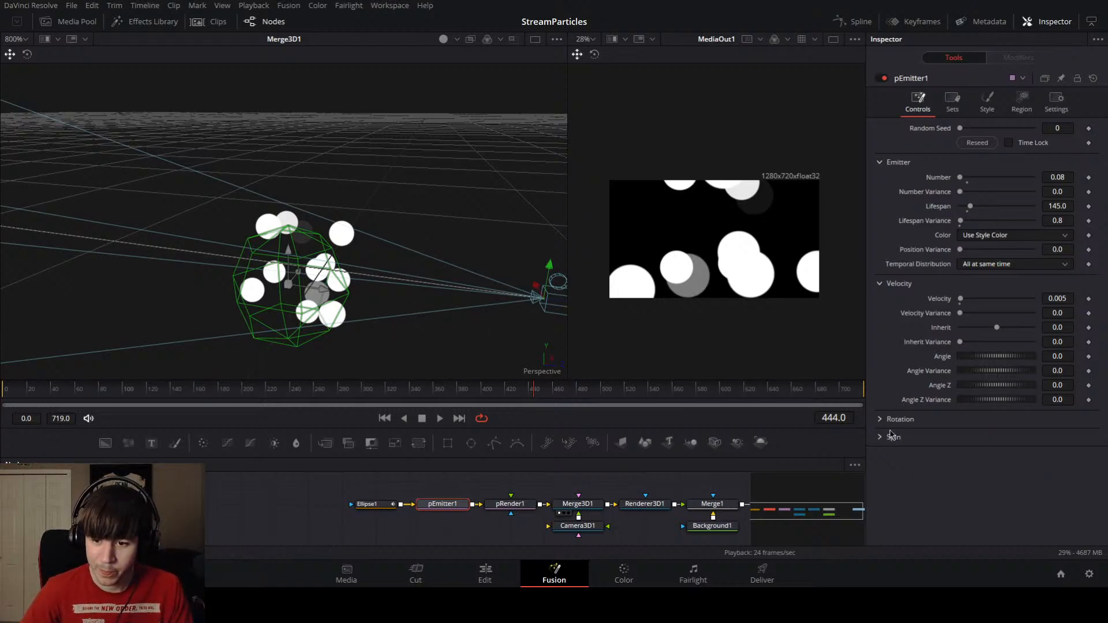
click(979, 109)
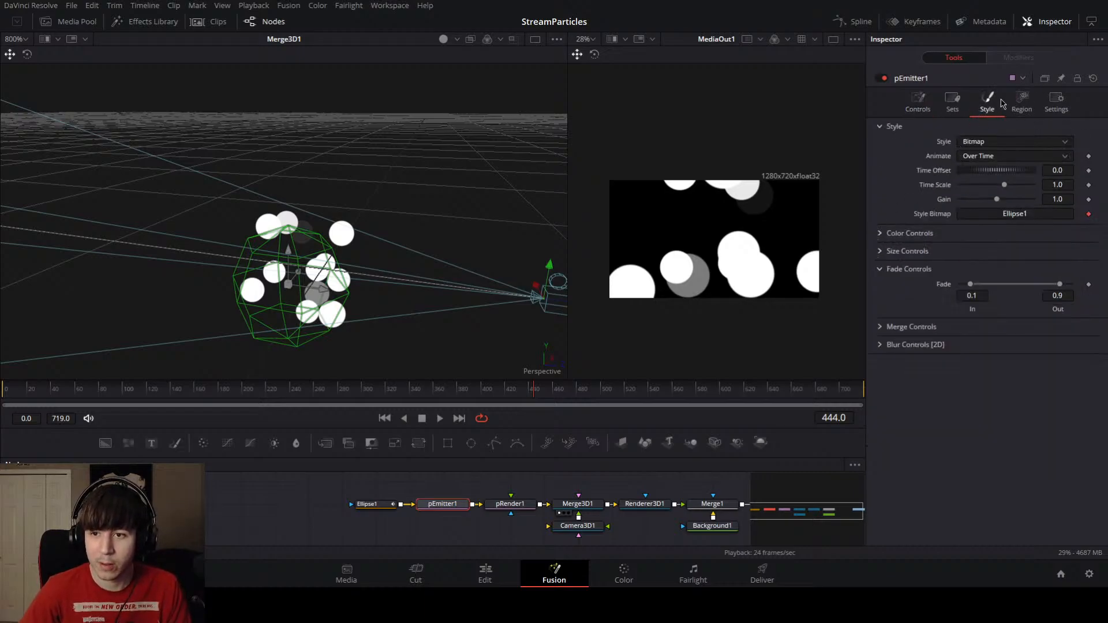
click(881, 252)
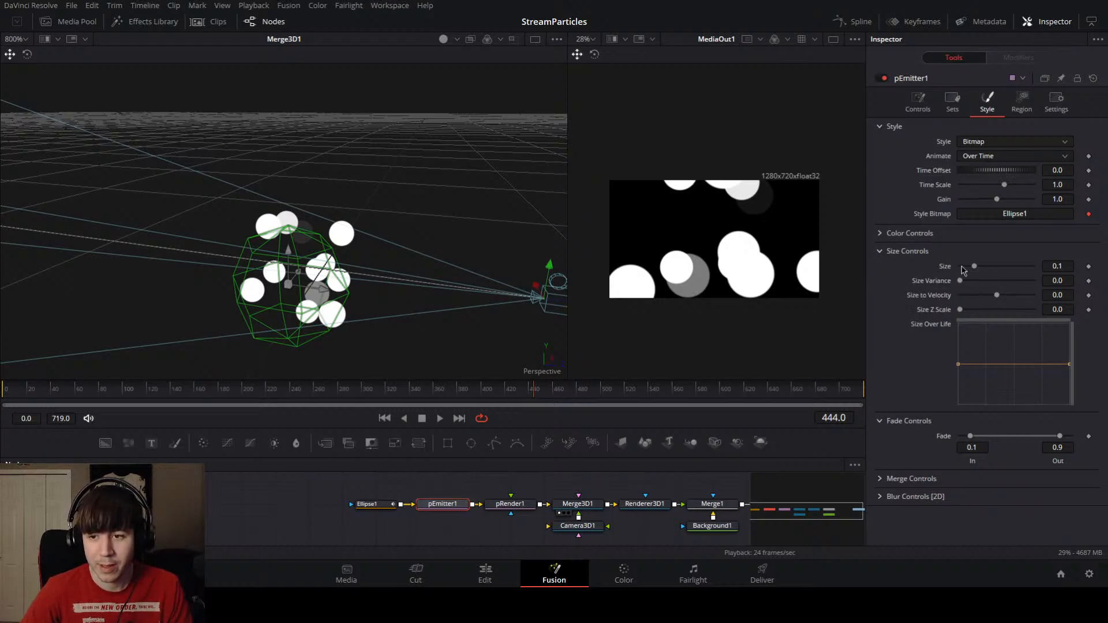
drag(959, 282, 969, 283)
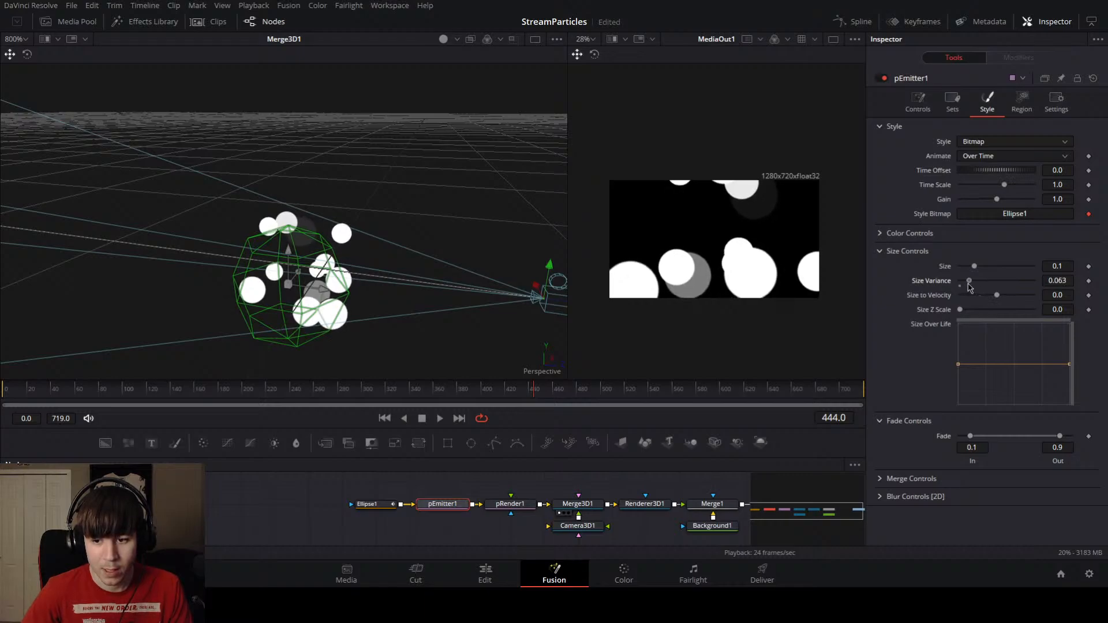
Step: Try a 2D blur of 0.173 and a near DOF focus of 0.633 on the pEmitter1 particles
click(884, 500)
scroll(892, 400, down, 3)
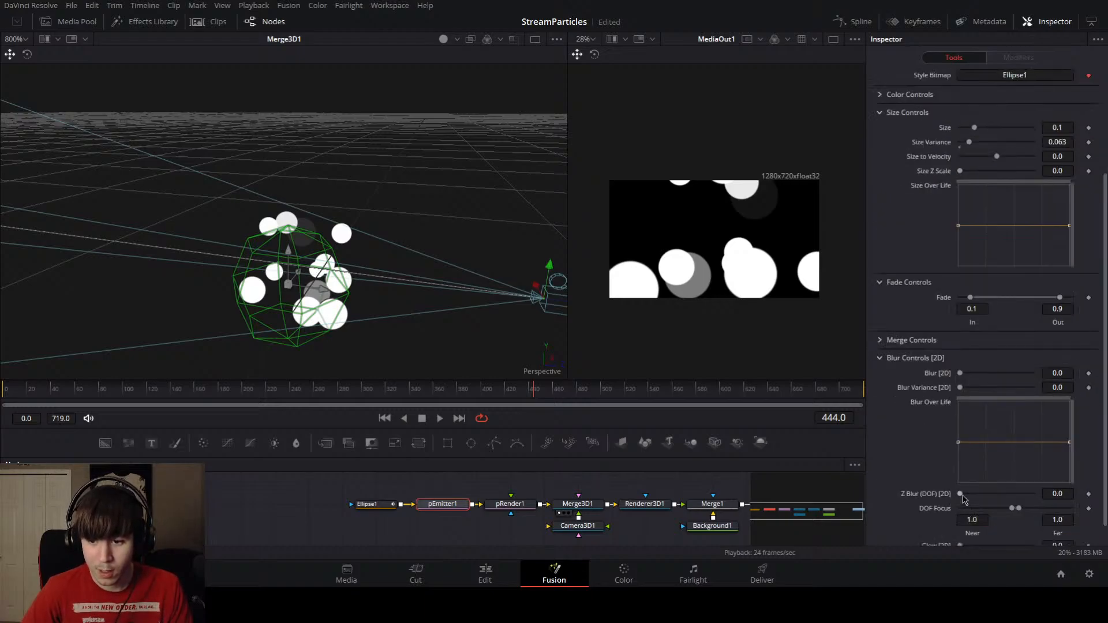
mouse_move(961, 498)
mouse_down()
mouse_move(1006, 498)
mouse_move(948, 500)
mouse_up()
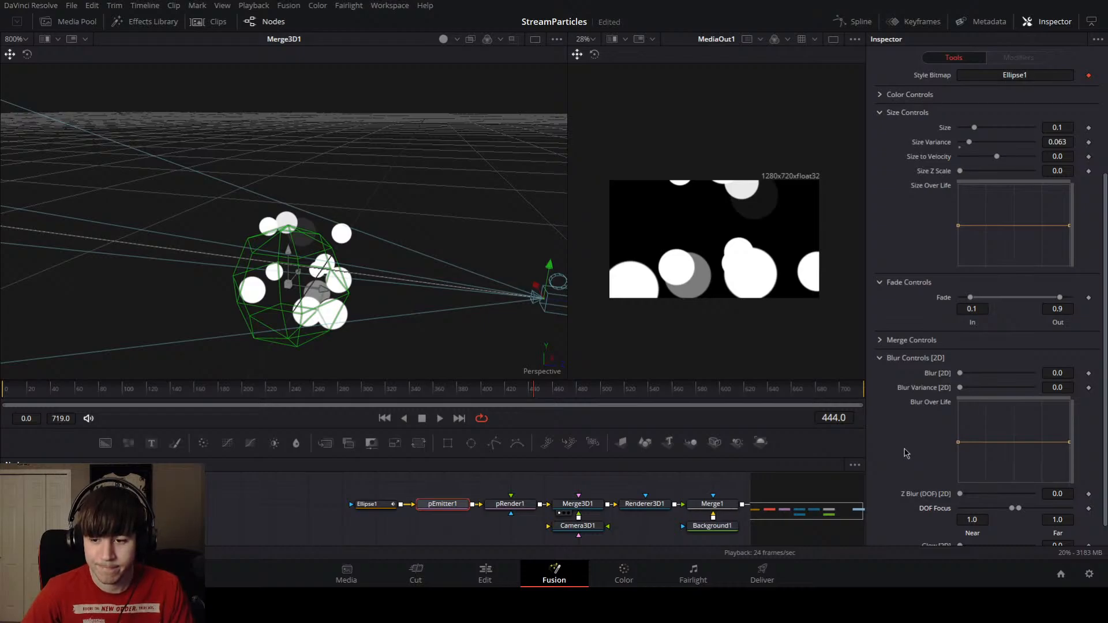
scroll(904, 452, down, 1)
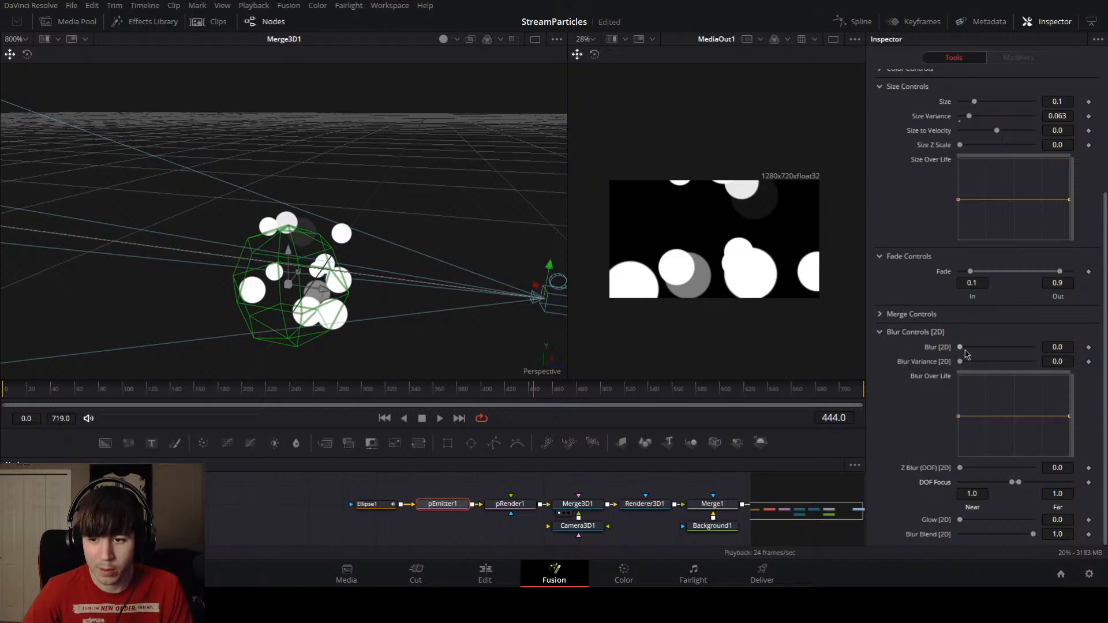
mouse_move(960, 348)
mouse_down()
mouse_move(1069, 356)
mouse_move(976, 353)
mouse_up()
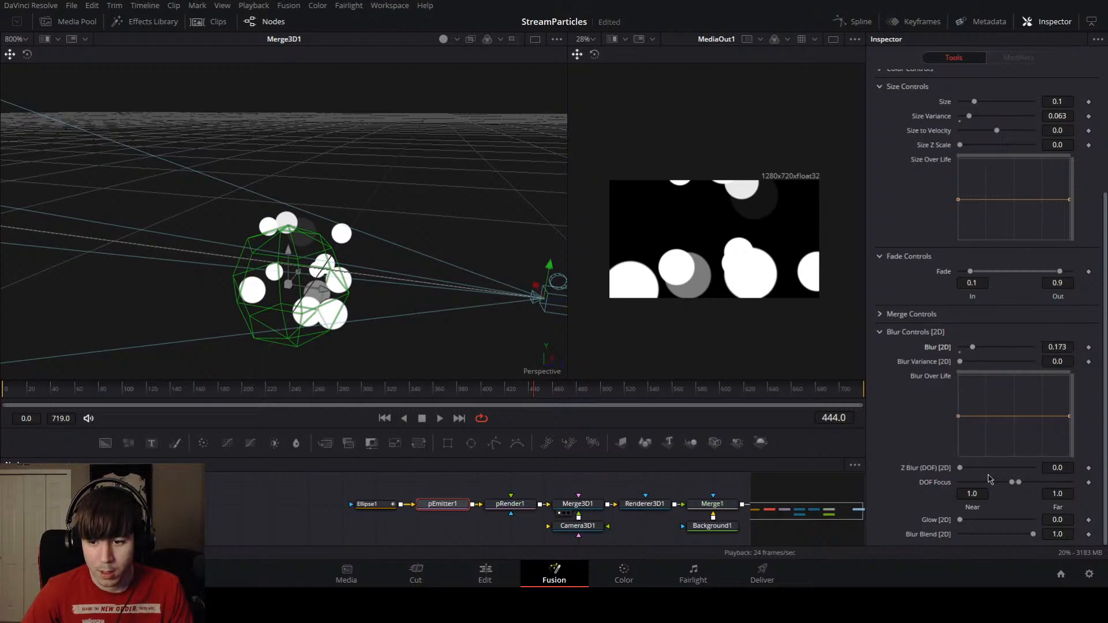
mouse_move(1013, 484)
mouse_down()
mouse_move(992, 476)
mouse_move(1019, 478)
mouse_up()
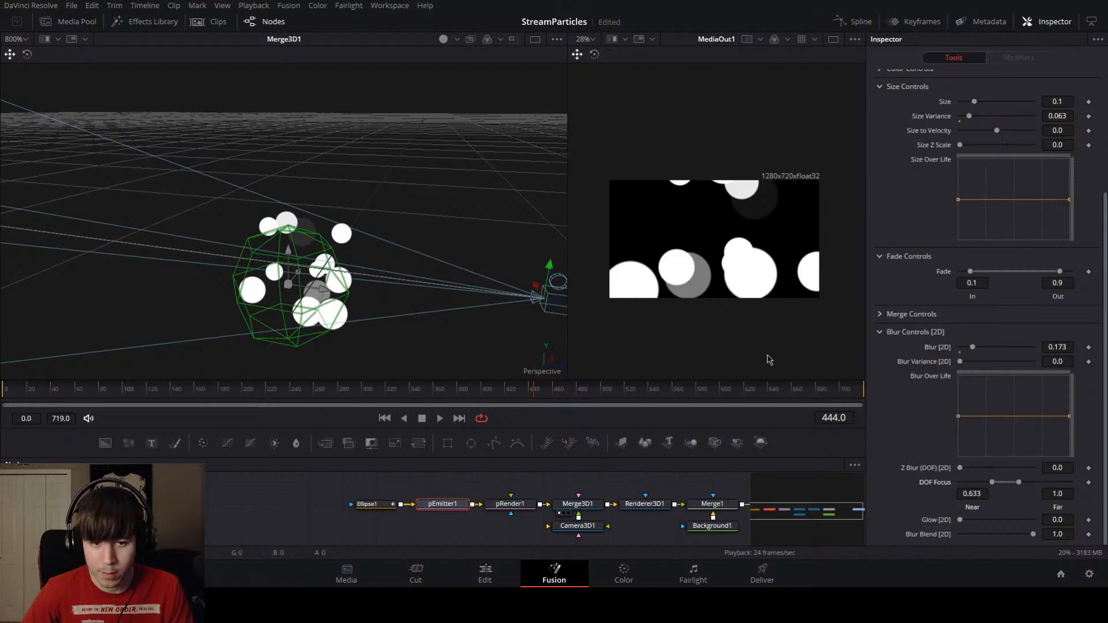
Step: Examine the particle edges up close in the MediaOut1 output, shown in a single full-width viewer
drag(471, 291, 448, 276)
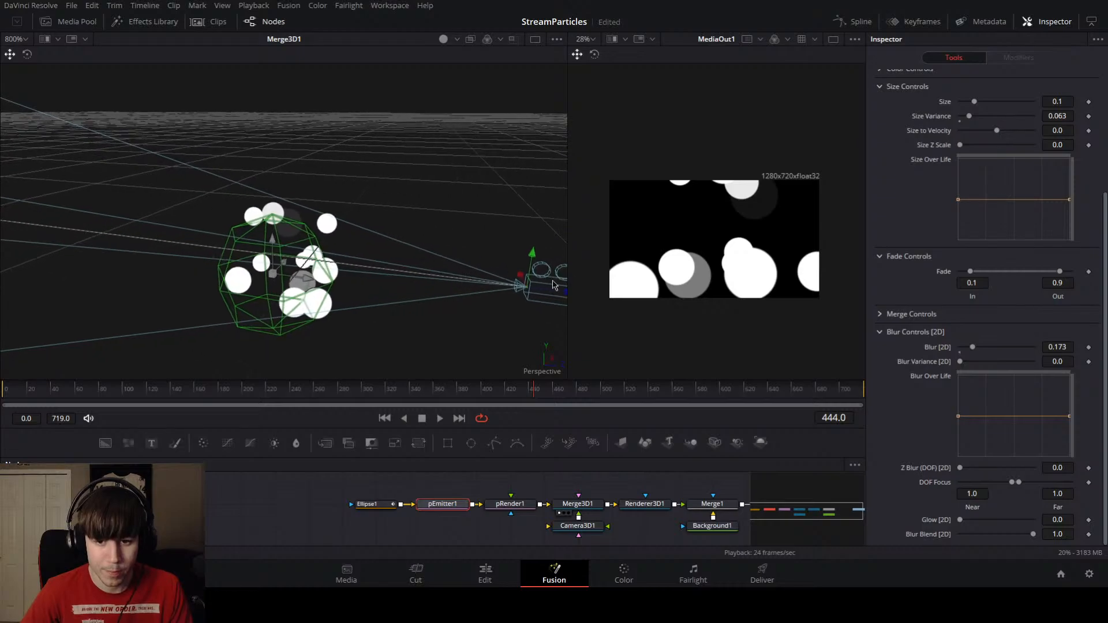
drag(679, 294, 648, 283)
scroll(659, 279, up, 3)
scroll(659, 278, up, 1)
scroll(701, 259, down, 1)
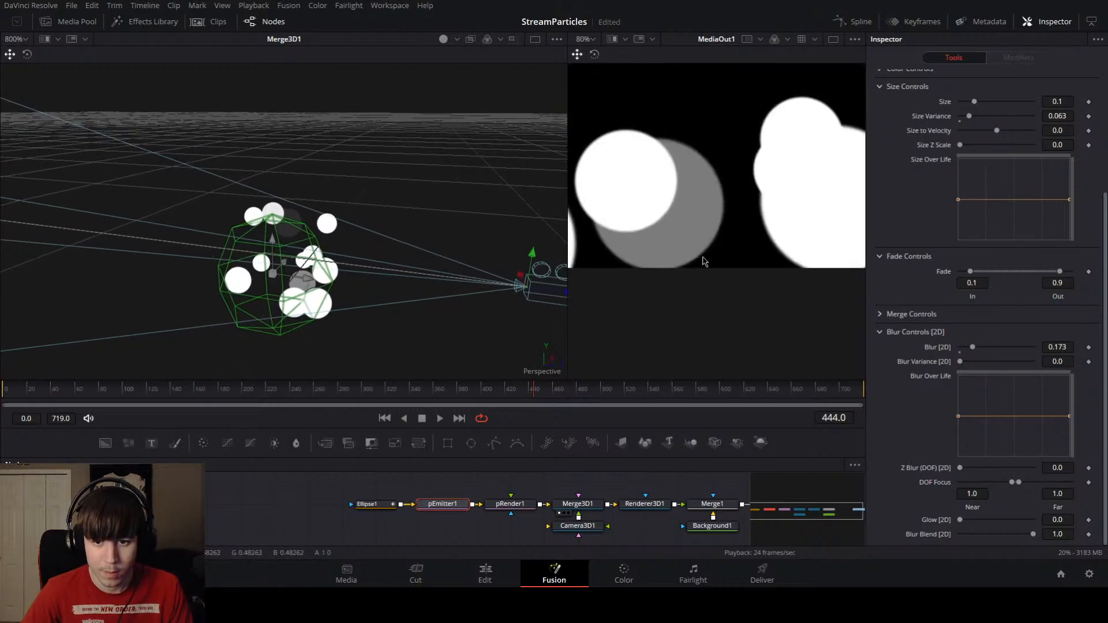
scroll(711, 251, down, 2)
scroll(711, 242, down, 1)
scroll(710, 241, up, 1)
drag(710, 241, 689, 248)
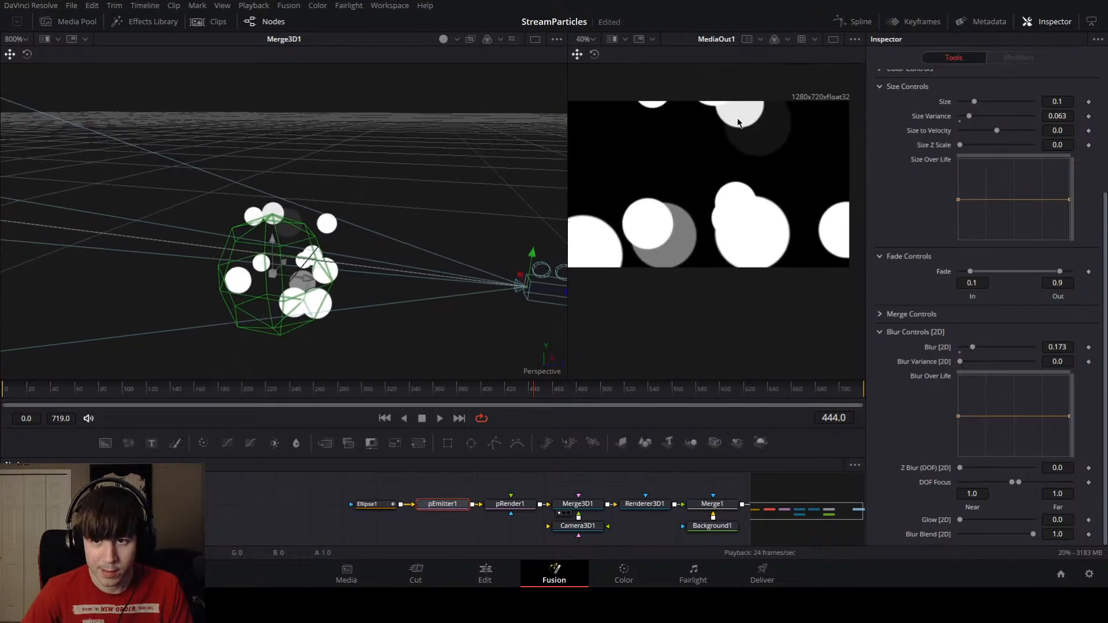
click(831, 40)
drag(611, 154, 655, 202)
scroll(571, 227, up, 1)
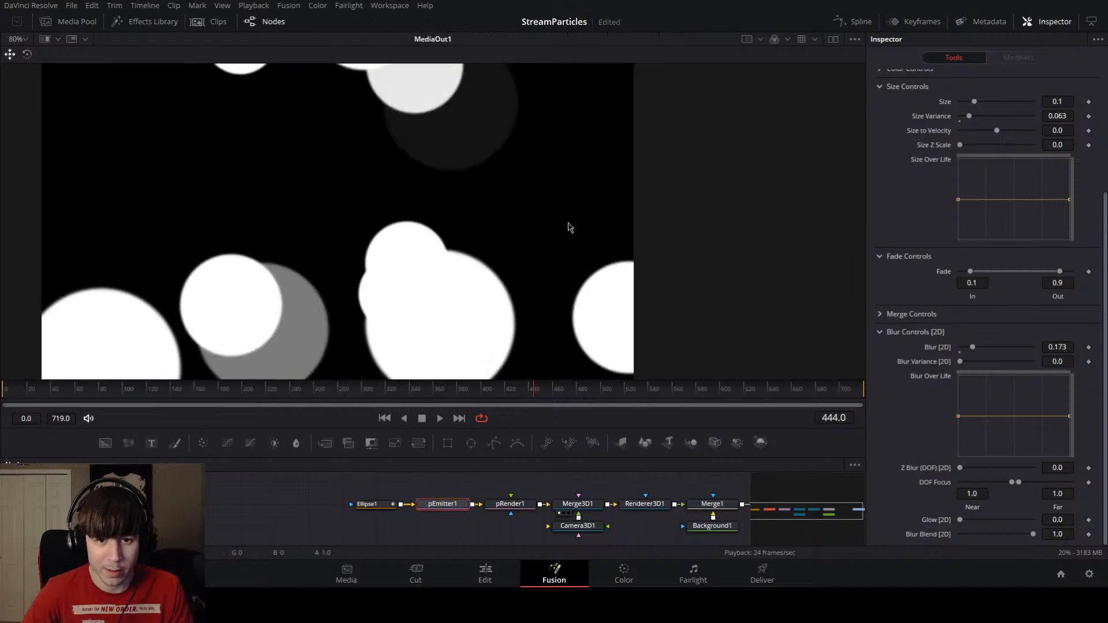
scroll(551, 208, down, 1)
drag(549, 207, 616, 218)
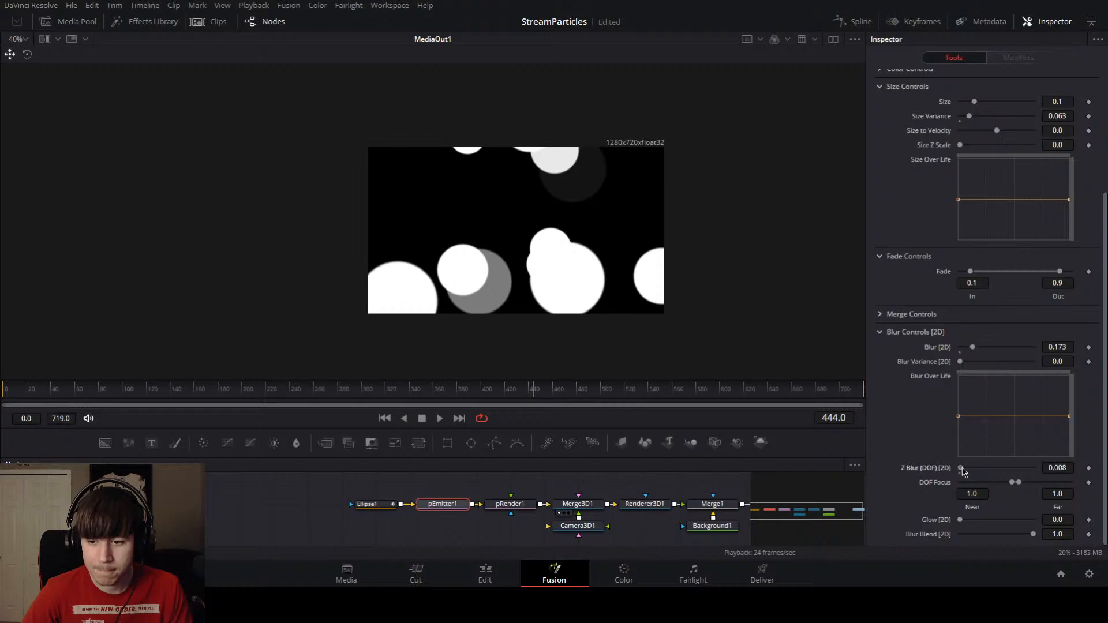
Step: Set the Z blur (DOF) of pEmitter1 to 0.315 and play back the animation from an earlier frame
mouse_move(961, 469)
mouse_down()
mouse_move(1003, 472)
mouse_move(983, 469)
mouse_up()
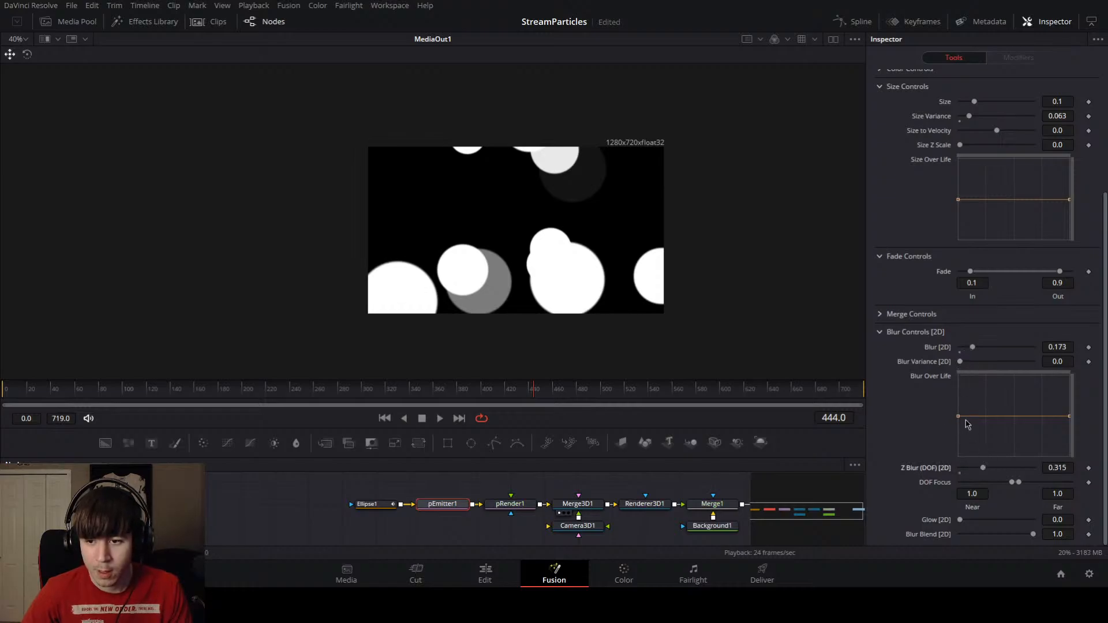
drag(555, 393, 236, 406)
key(space)
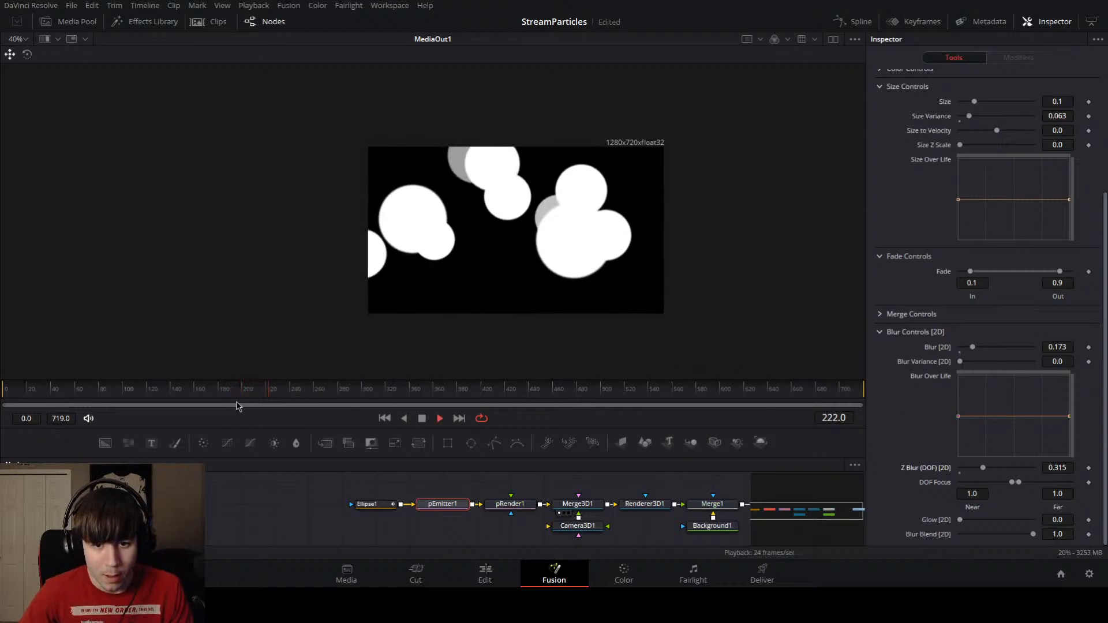
key(space)
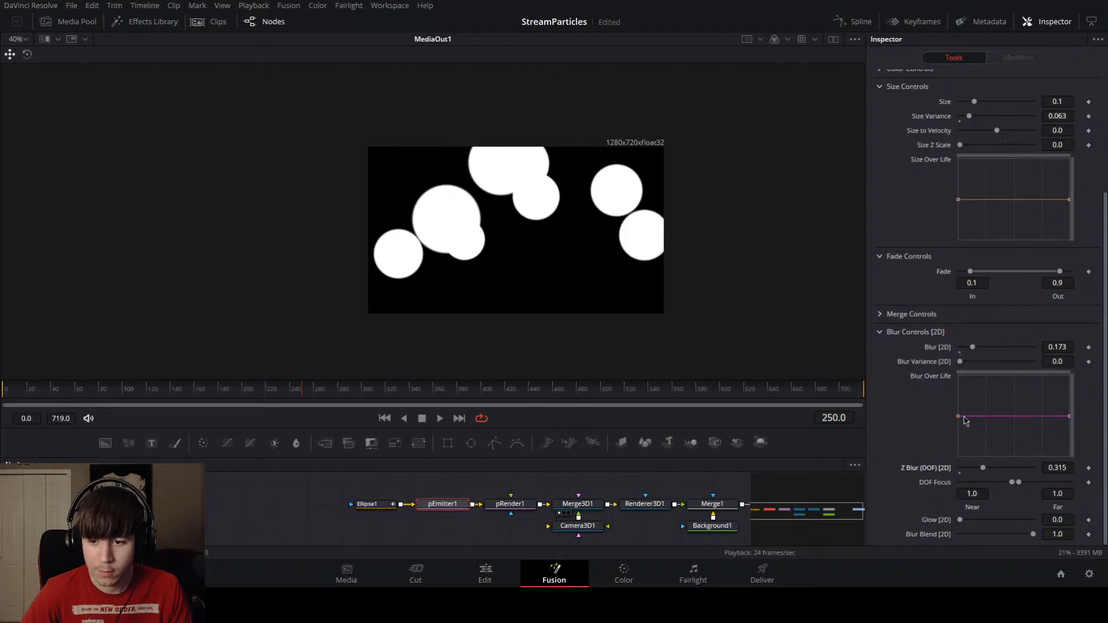
Step: Try reshaping the end of pEmitter1's Blur Over Life curve, undo it, and try a 2D blur of 1.0
drag(1069, 416, 1056, 461)
key(ctrl+z)
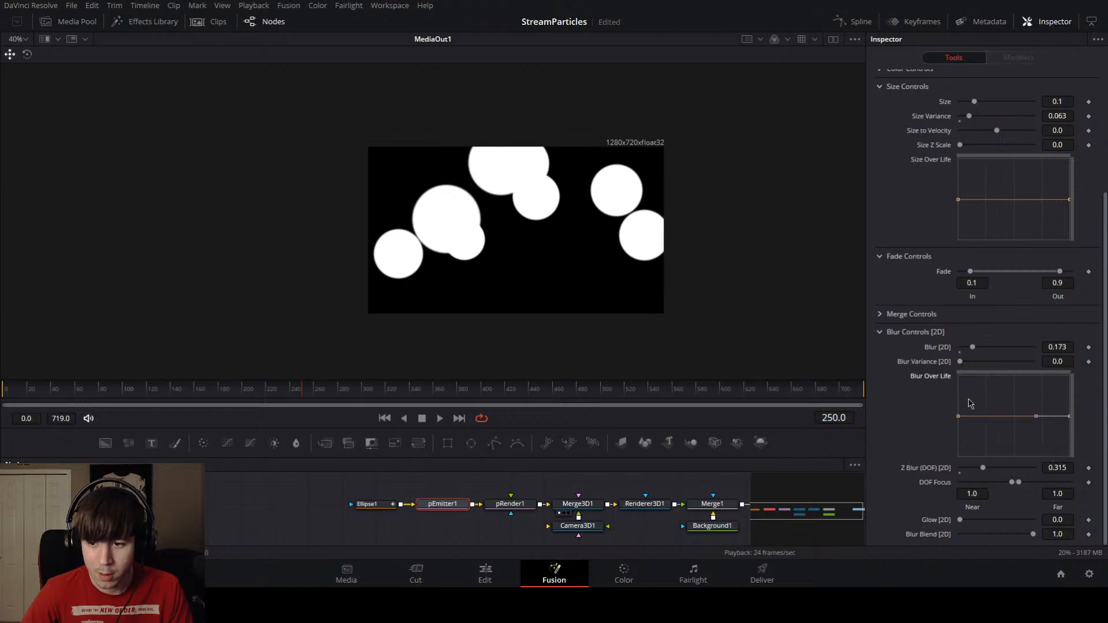
drag(968, 354, 1062, 364)
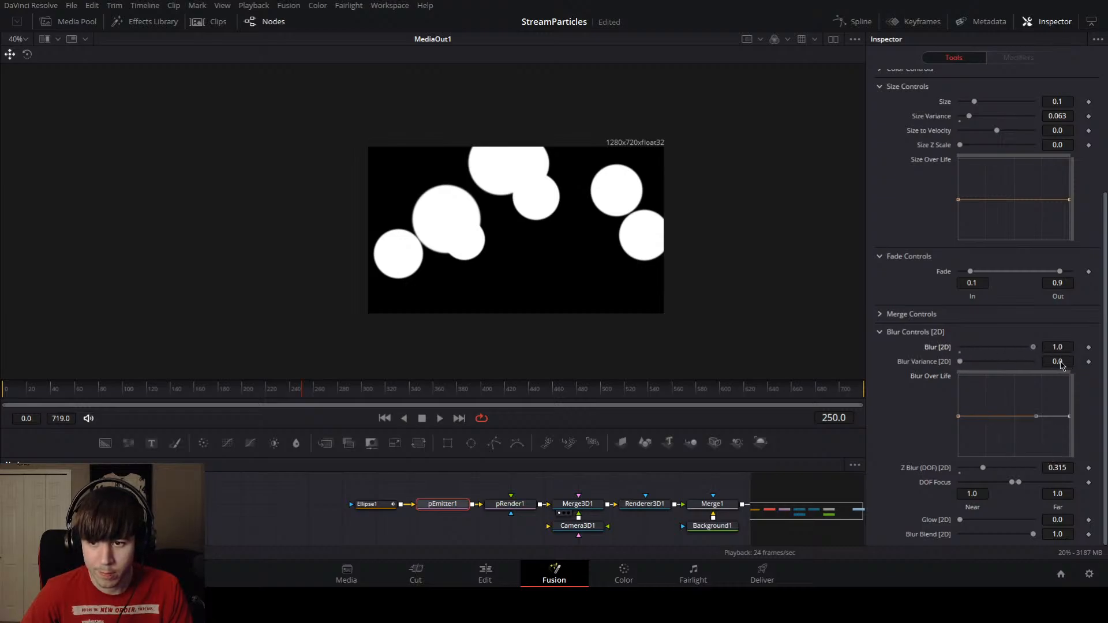
Step: Reset the 2D blur of pEmitter1 to 0.0
click(1059, 363)
scroll(902, 344, up, 3)
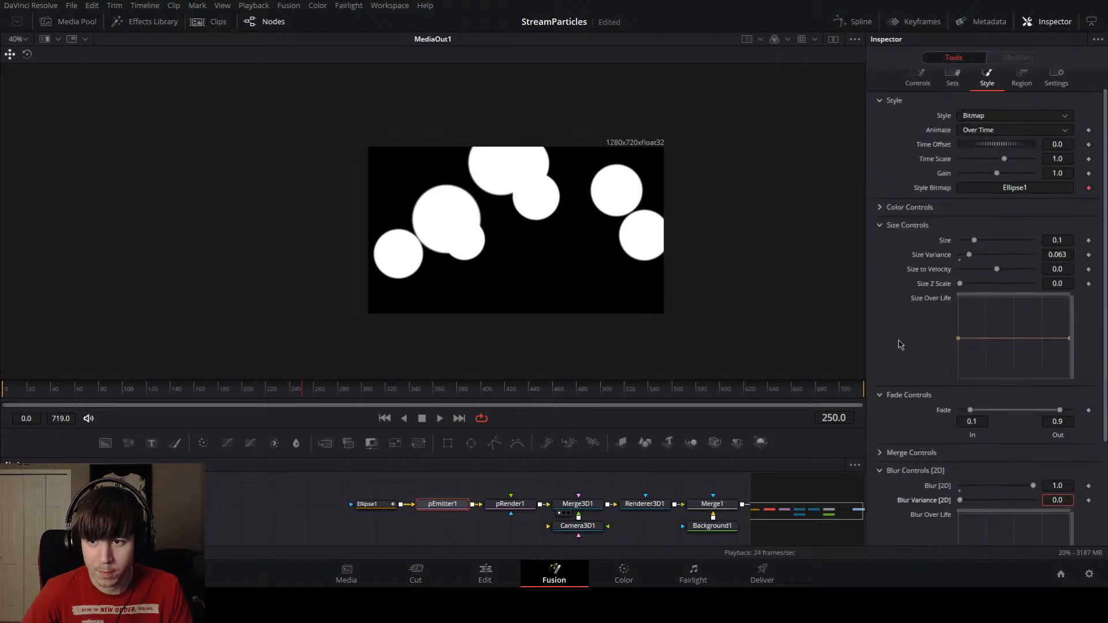
scroll(900, 345, down, 2)
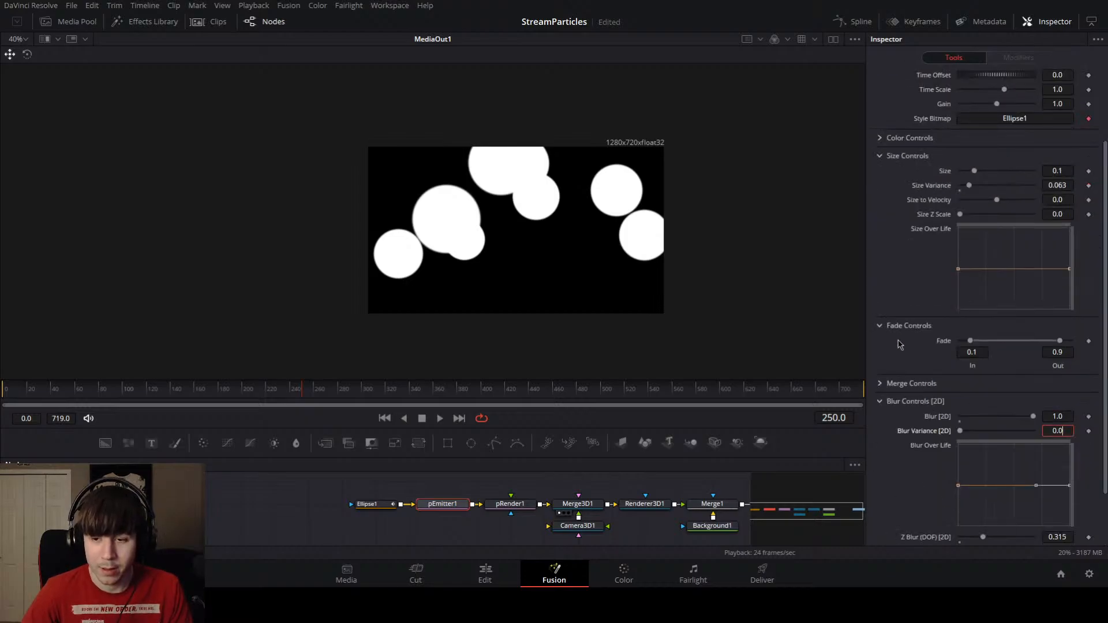
click(895, 499)
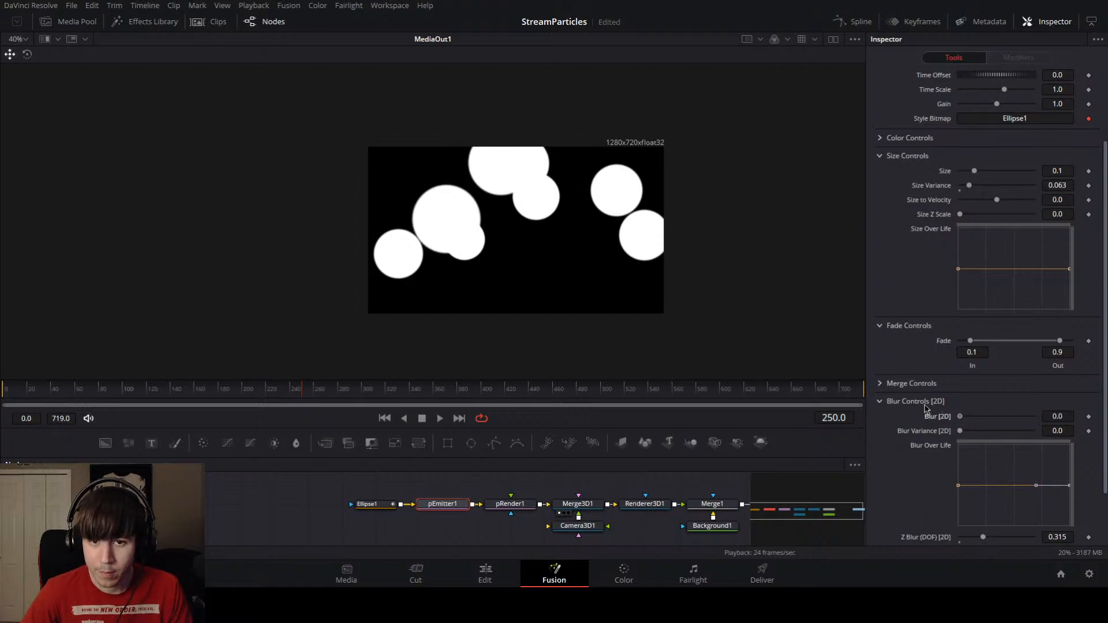
drag(1061, 420, 955, 420)
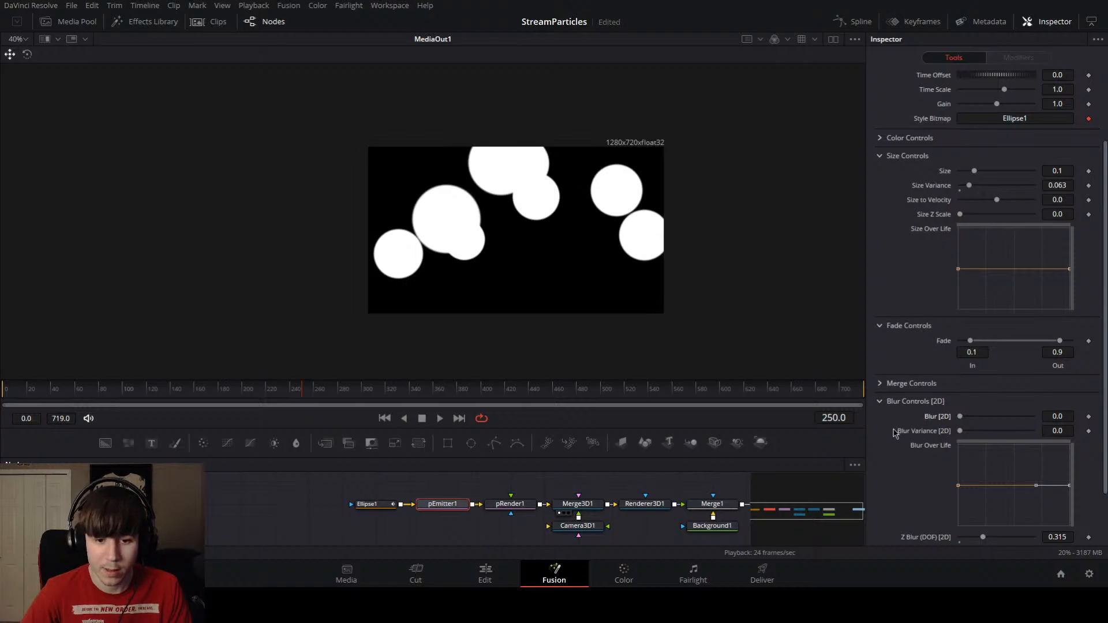
Step: Set the soft edge of Ellipse1 to 0.0, inspect the particle edges in the output, and save the project
click(374, 508)
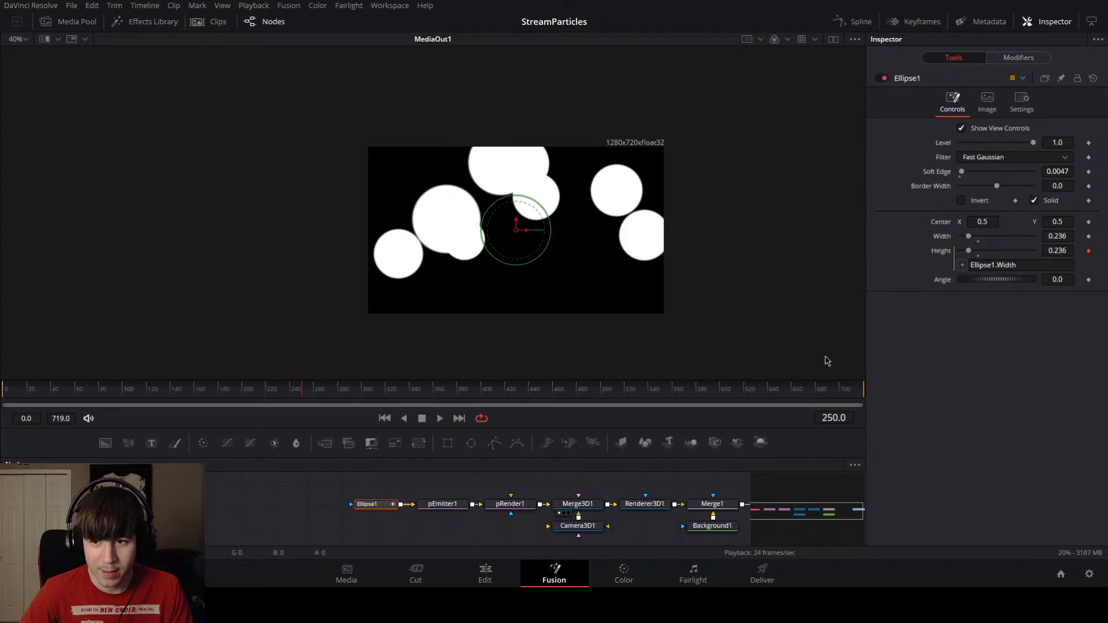
drag(962, 172, 955, 172)
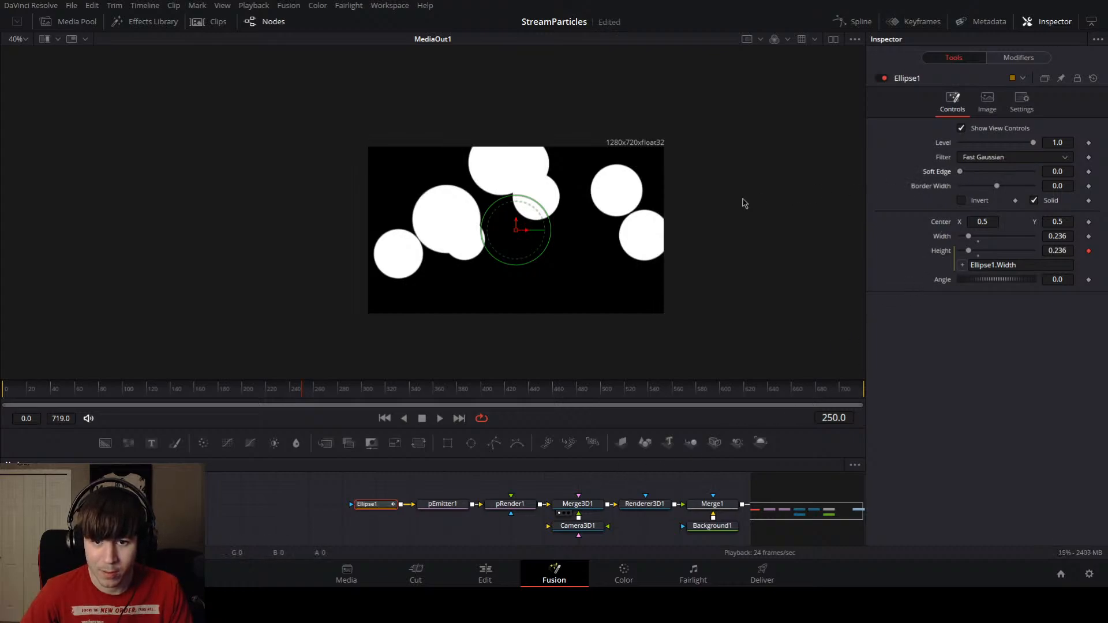
scroll(576, 218, up, 2)
scroll(575, 217, up, 2)
scroll(576, 216, down, 5)
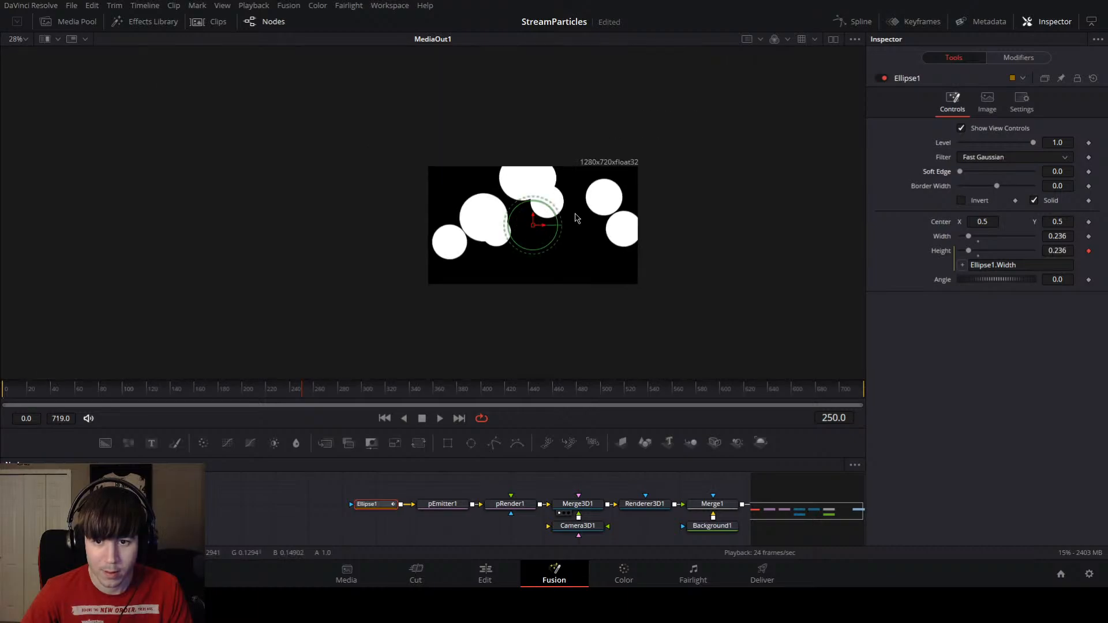
scroll(375, 188, up, 2)
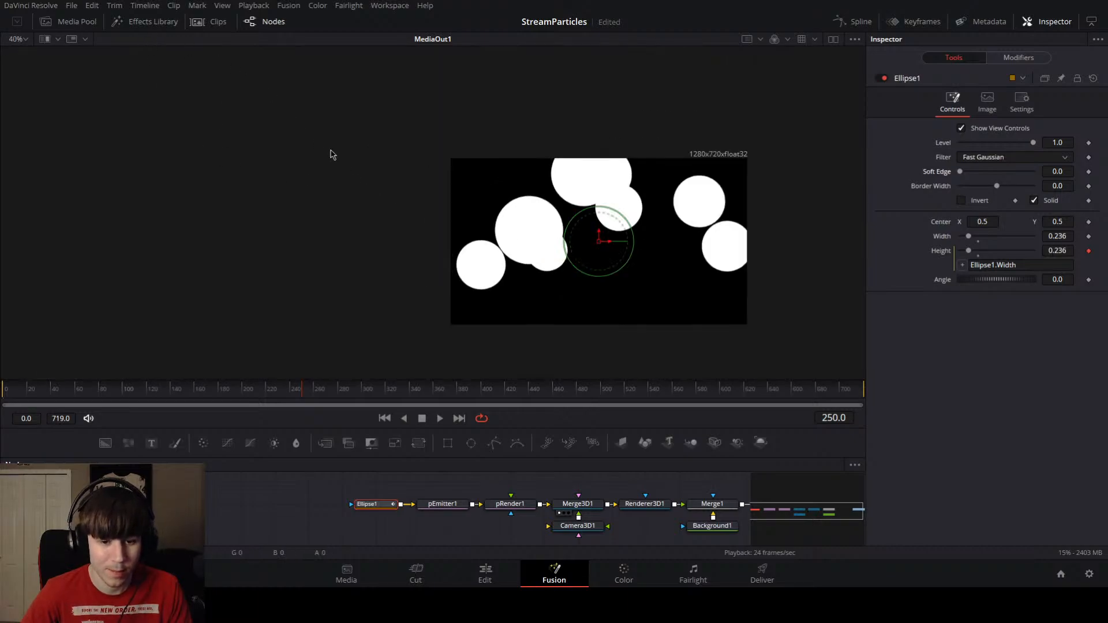
key(ctrl+s)
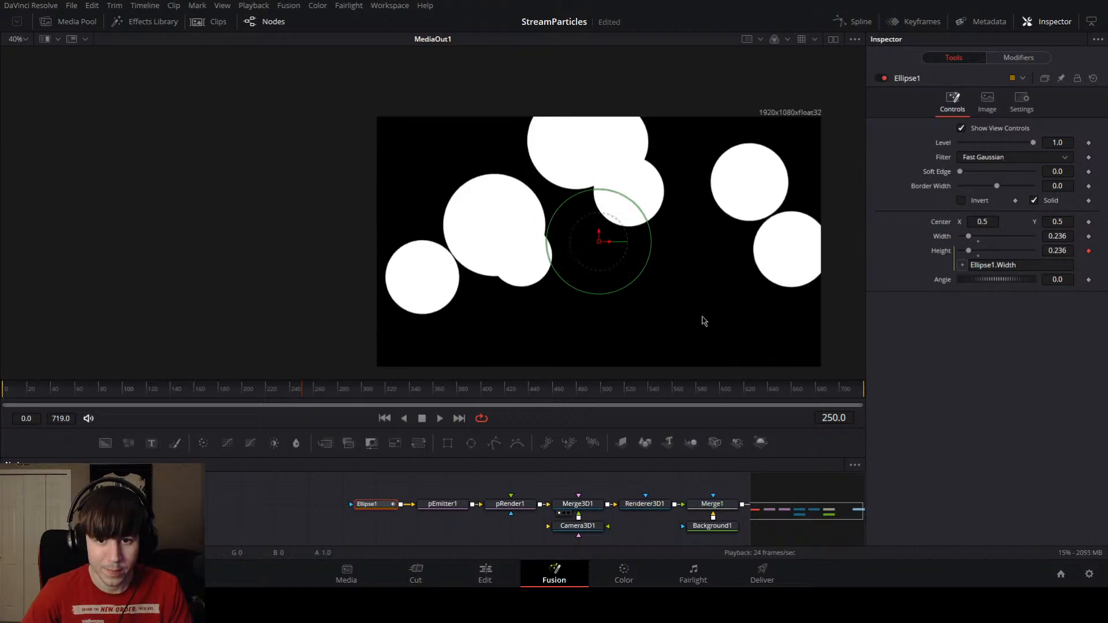
Step: Inspect the enlarged output, save the project, and play back the animation from an earlier frame
scroll(703, 321, up, 3)
scroll(638, 304, down, 2)
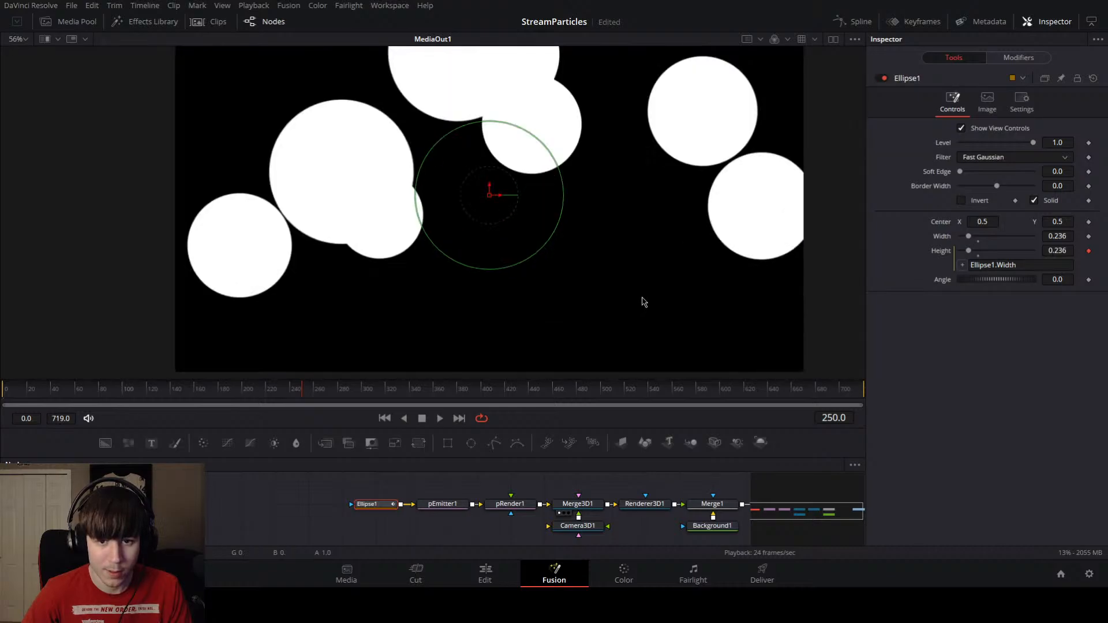
scroll(644, 303, down, 2)
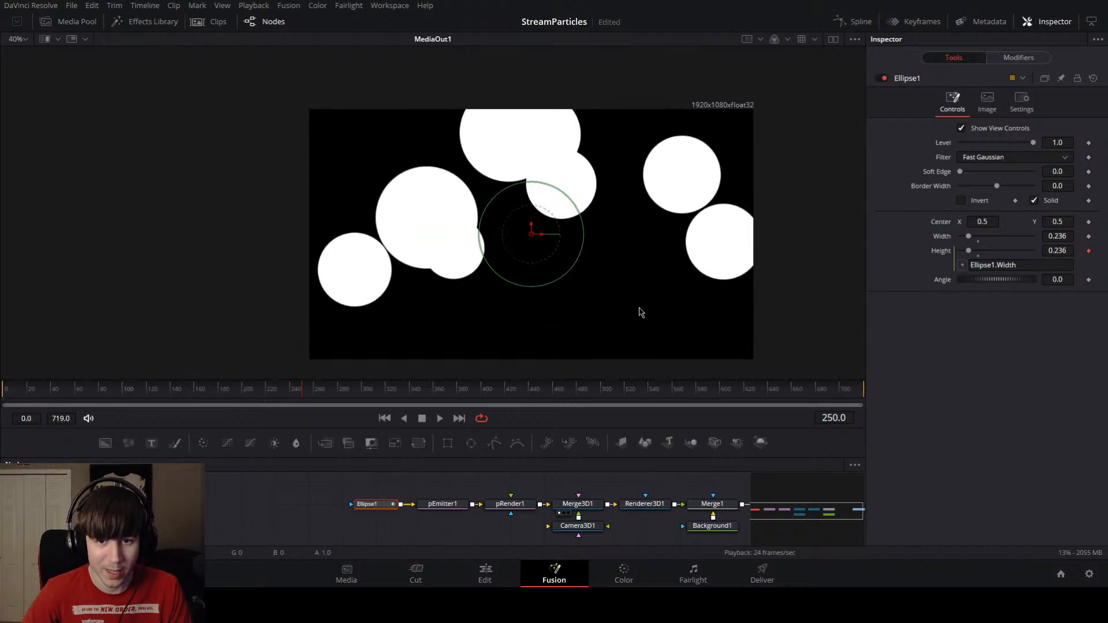
key(ctrl+s)
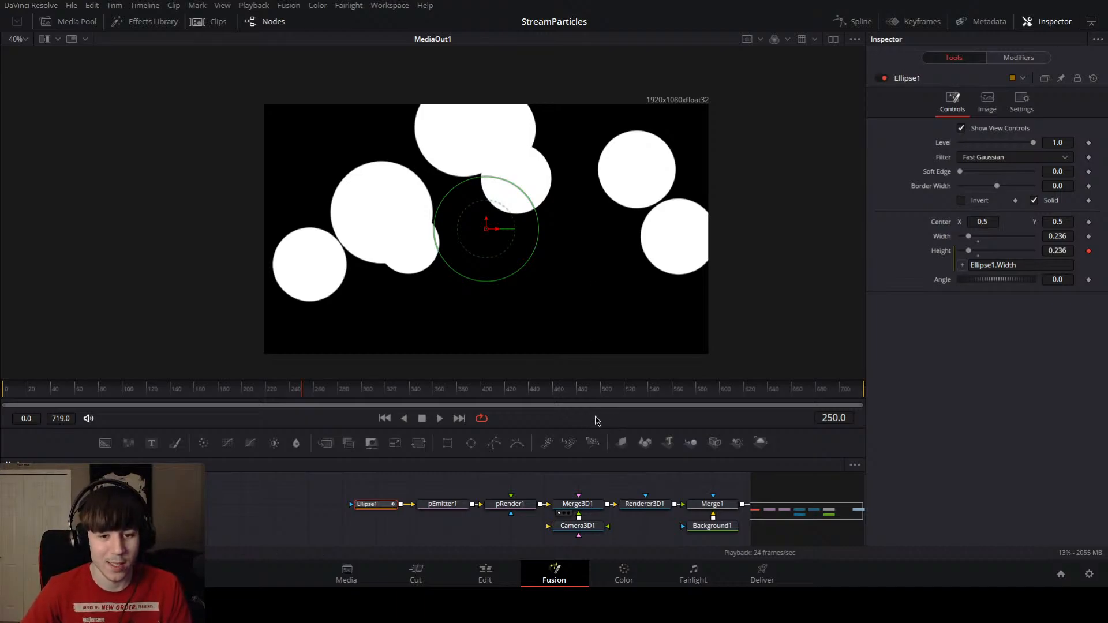
drag(589, 405, 203, 414)
key(space)
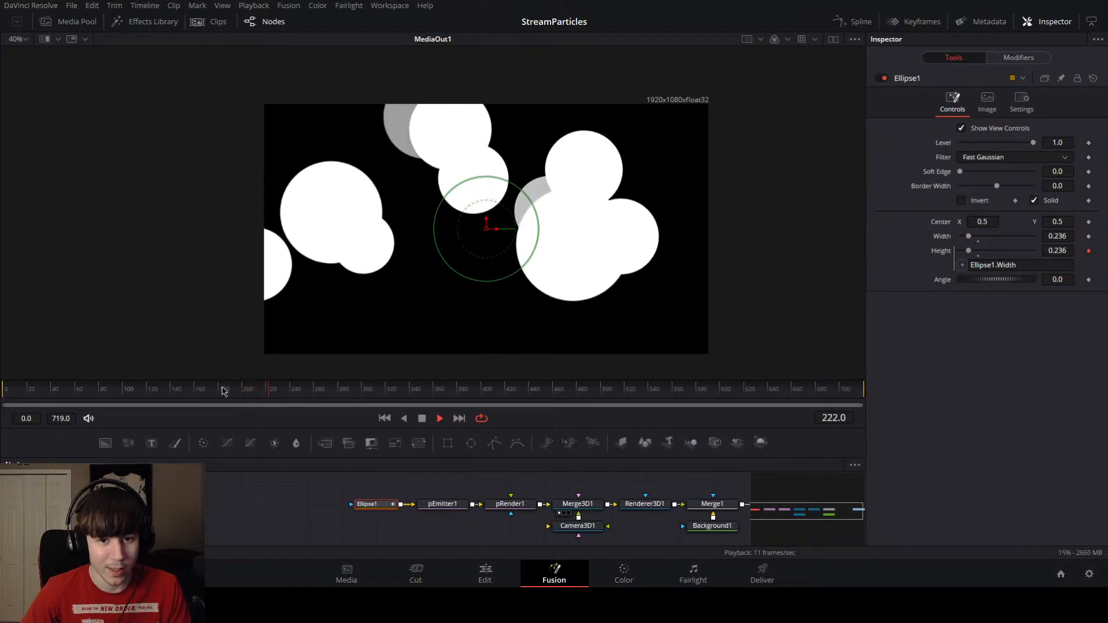
key(space)
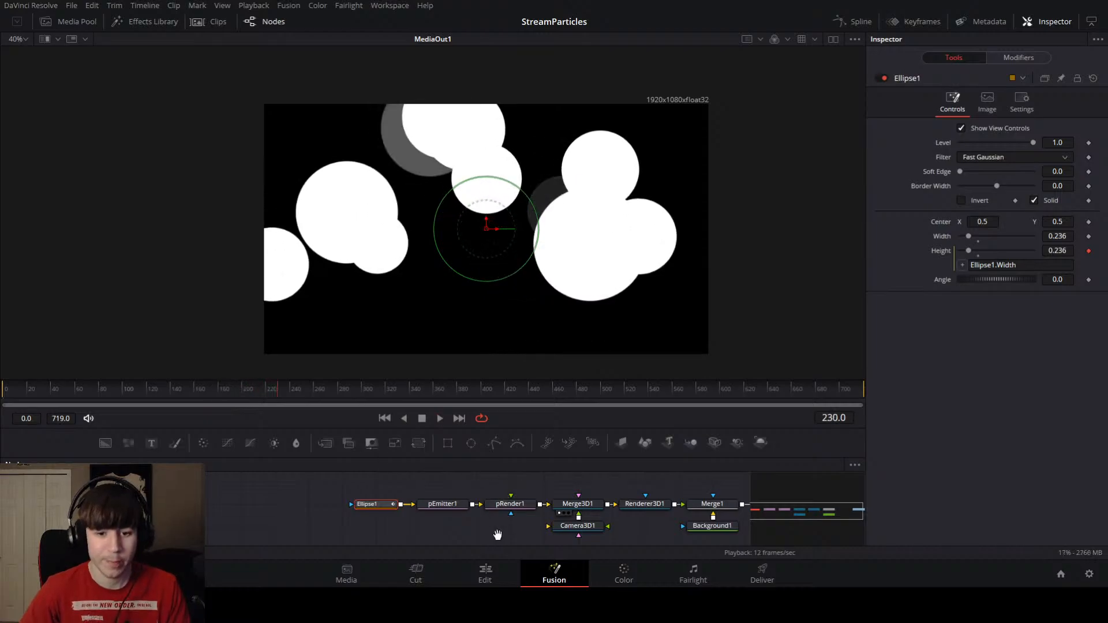
Step: Review the style settings of pEmitter1 with the Merge3D1 view restored beside the MediaOut1 output
drag(497, 535, 442, 525)
click(387, 492)
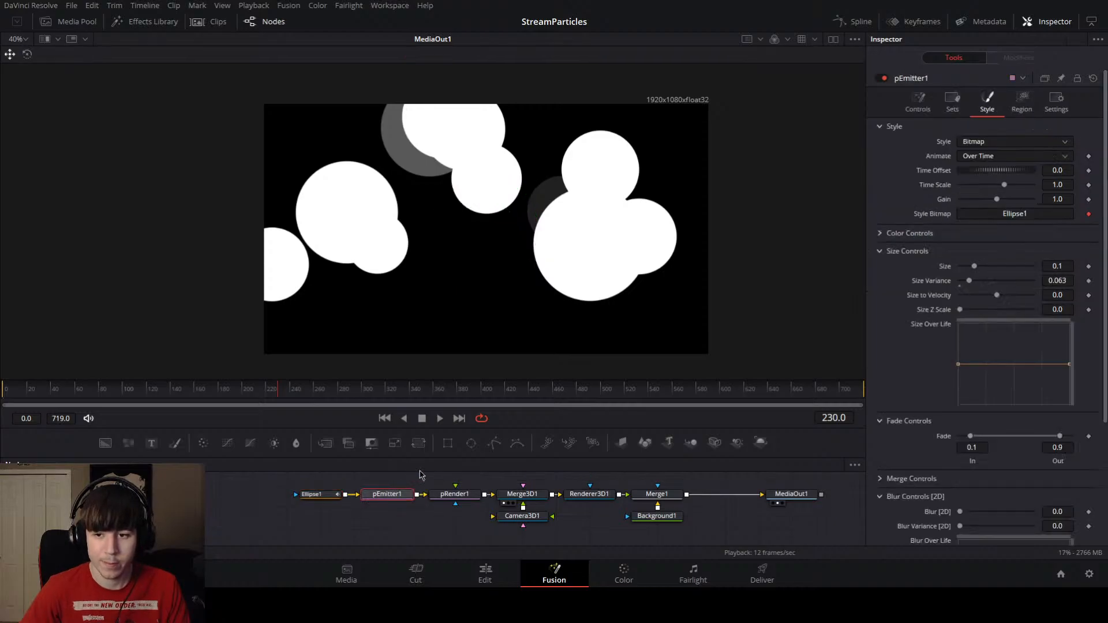
scroll(929, 479, down, 5)
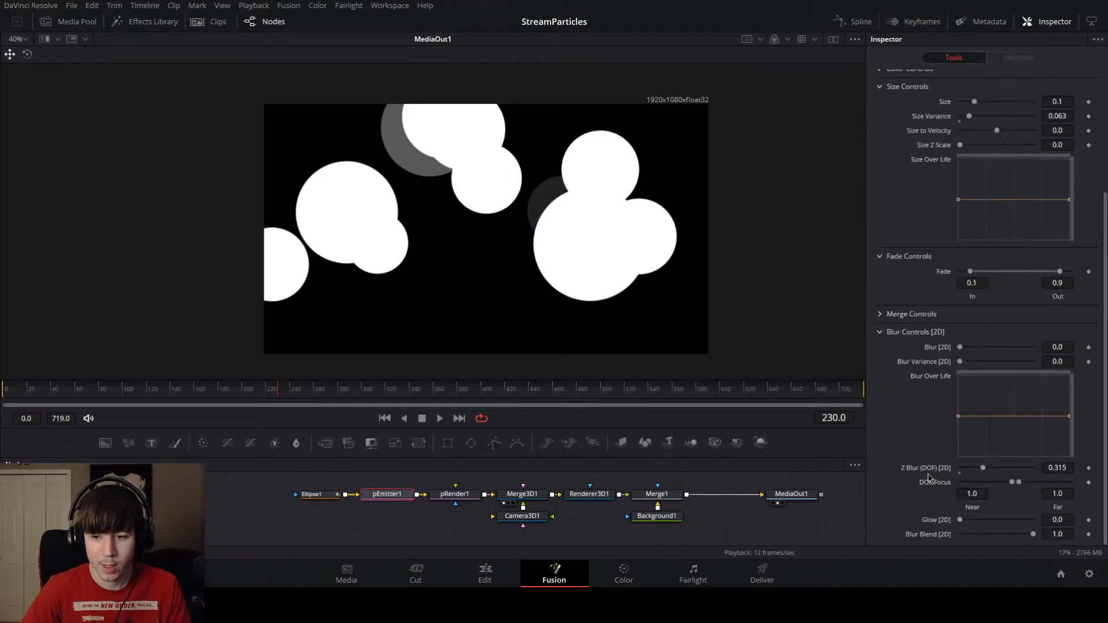
drag(582, 337, 541, 304)
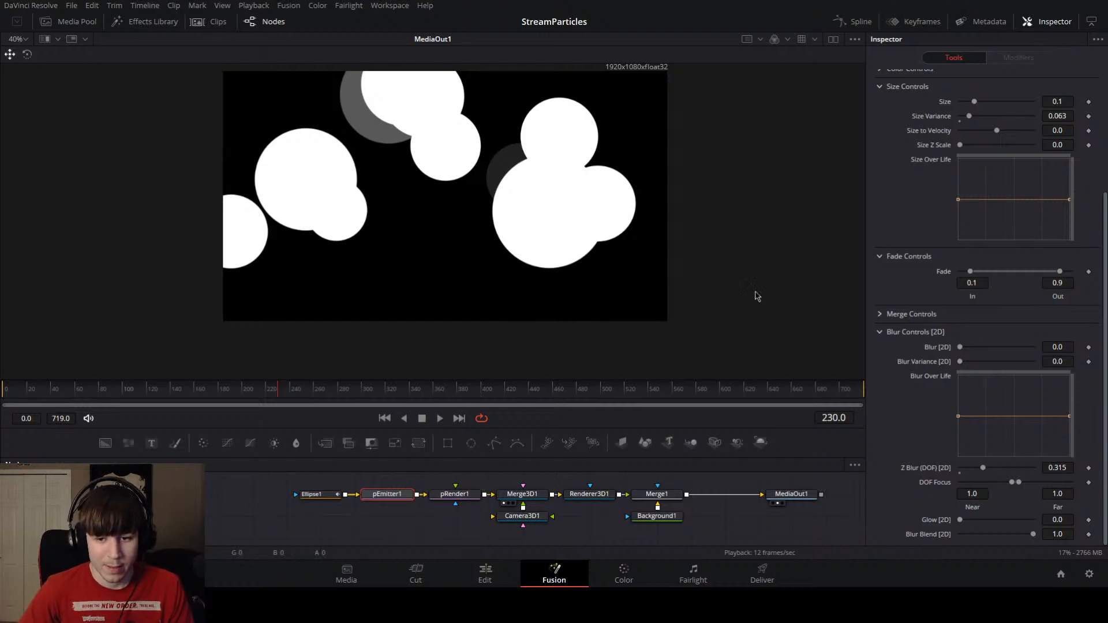
click(833, 39)
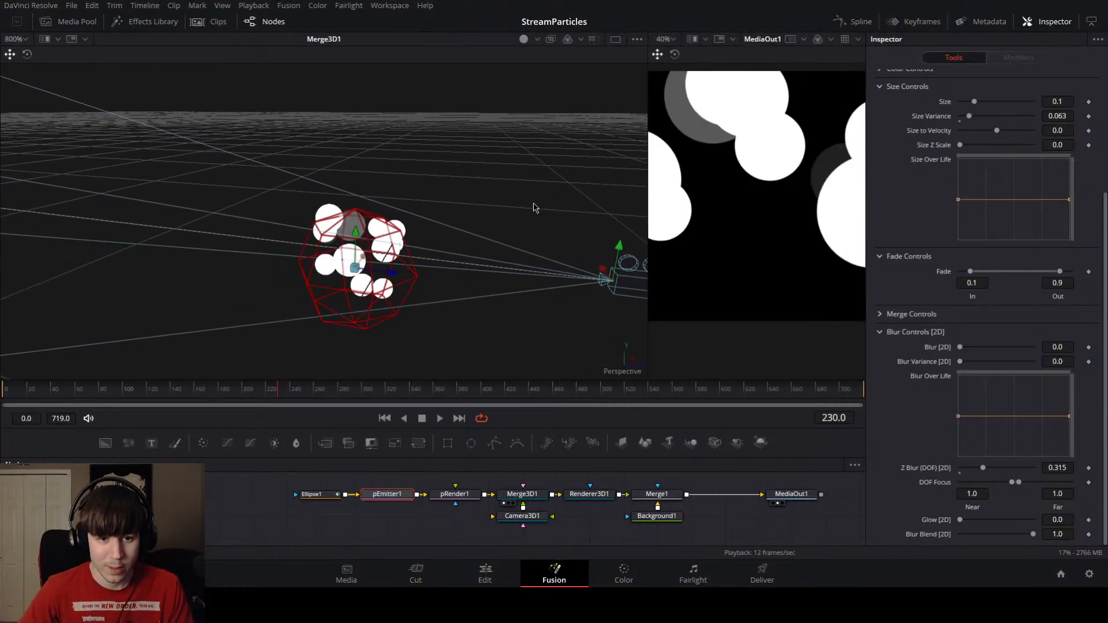
drag(499, 240, 454, 242)
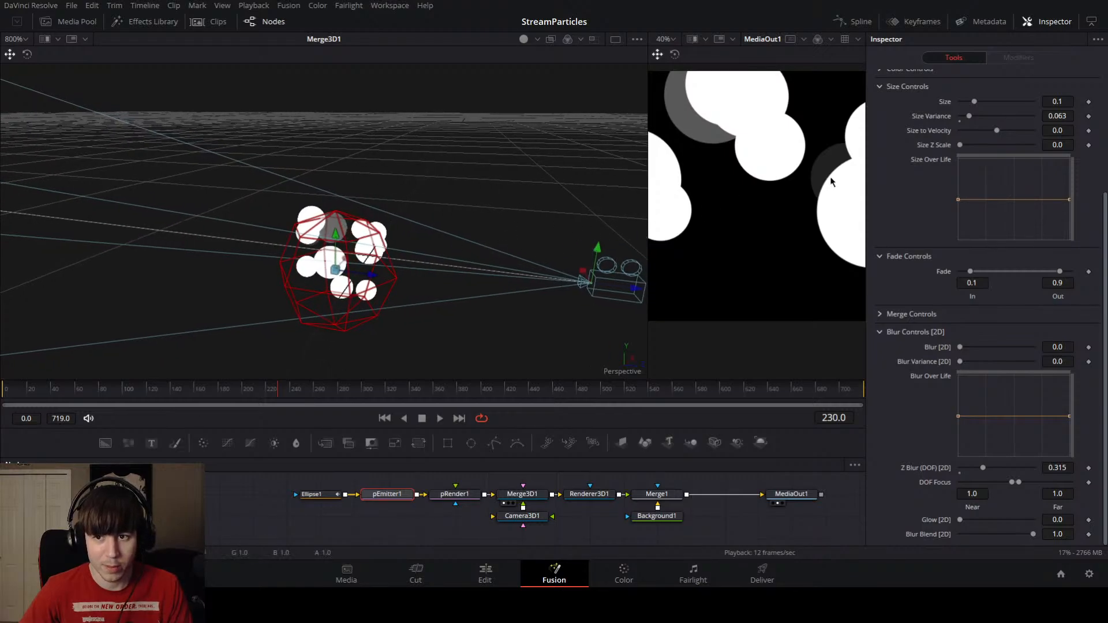
scroll(889, 181, up, 2)
scroll(892, 188, up, 3)
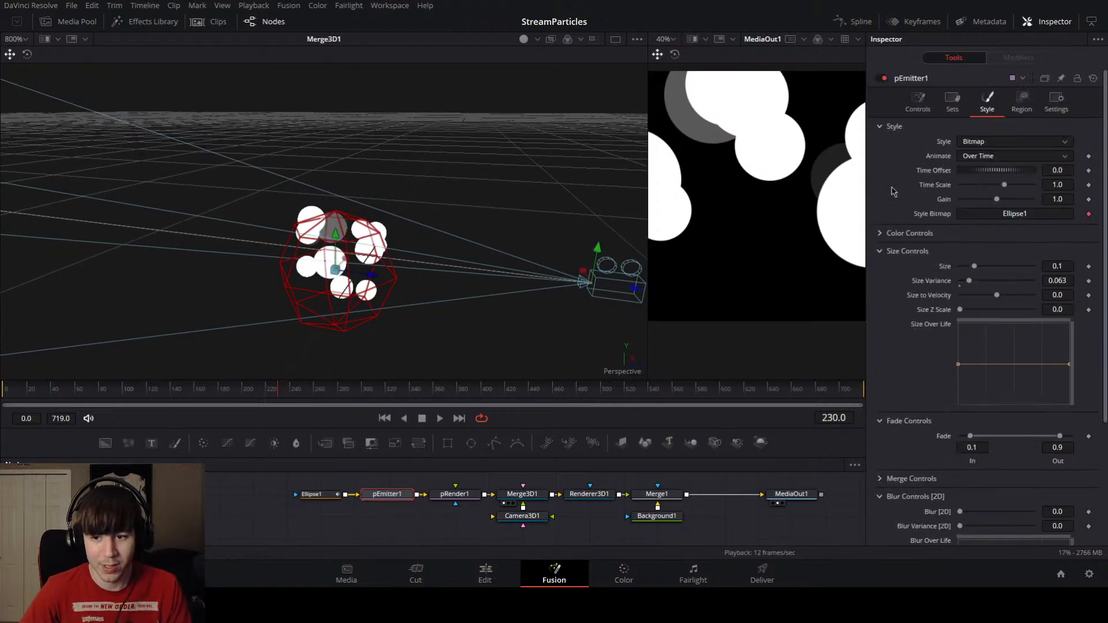
Step: Change the pEmitter1 region to a cube with a depth of 0.299 and move it to a Z offset of about -0.178
click(921, 114)
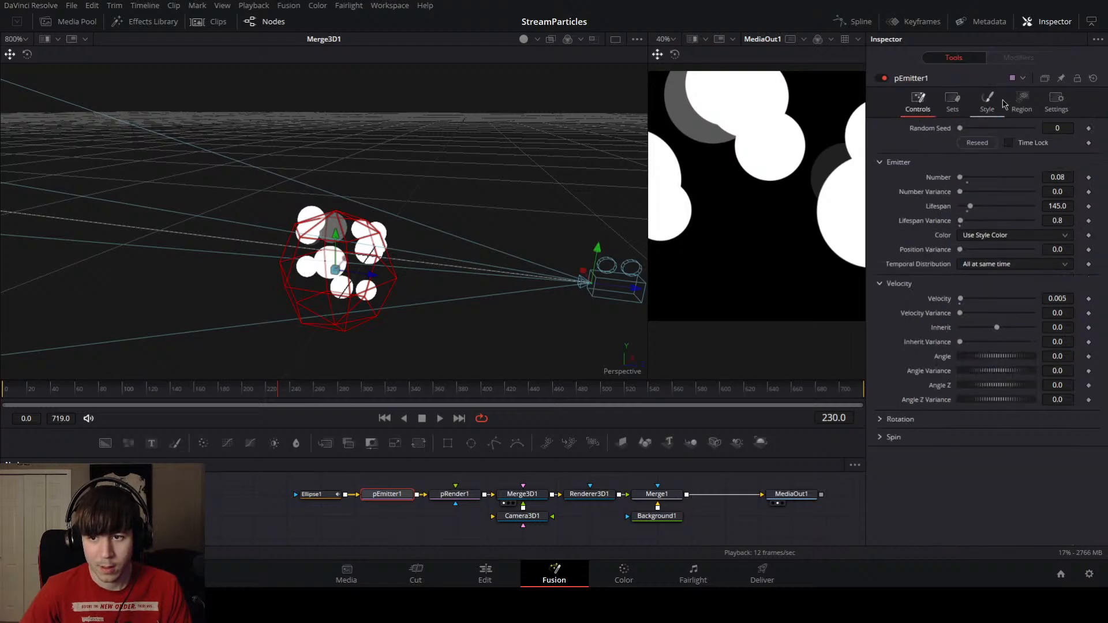
click(1016, 104)
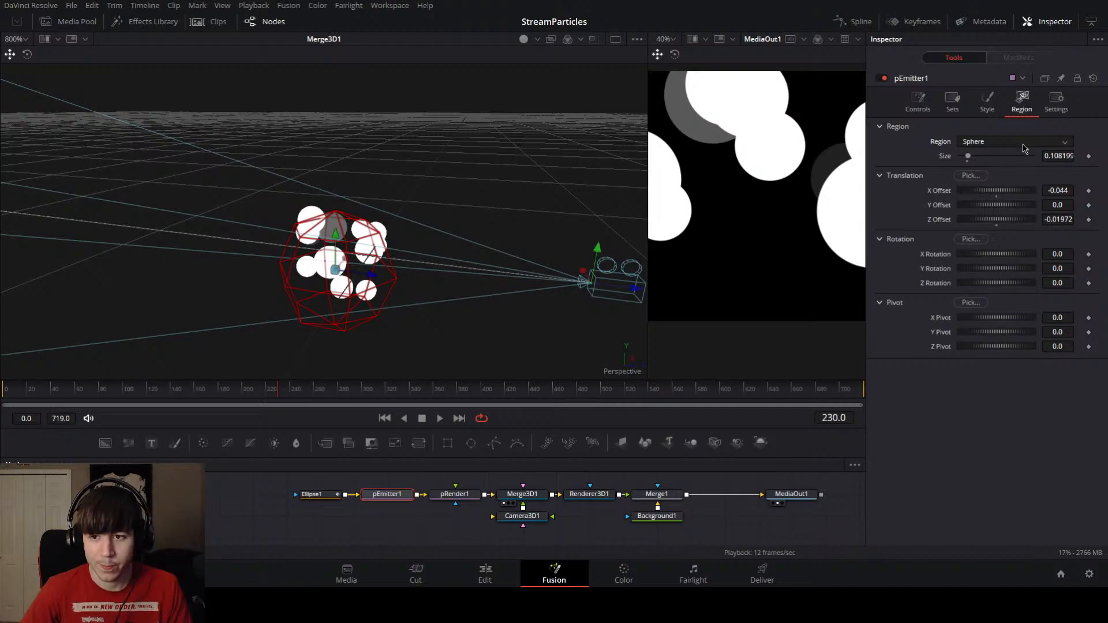
click(998, 237)
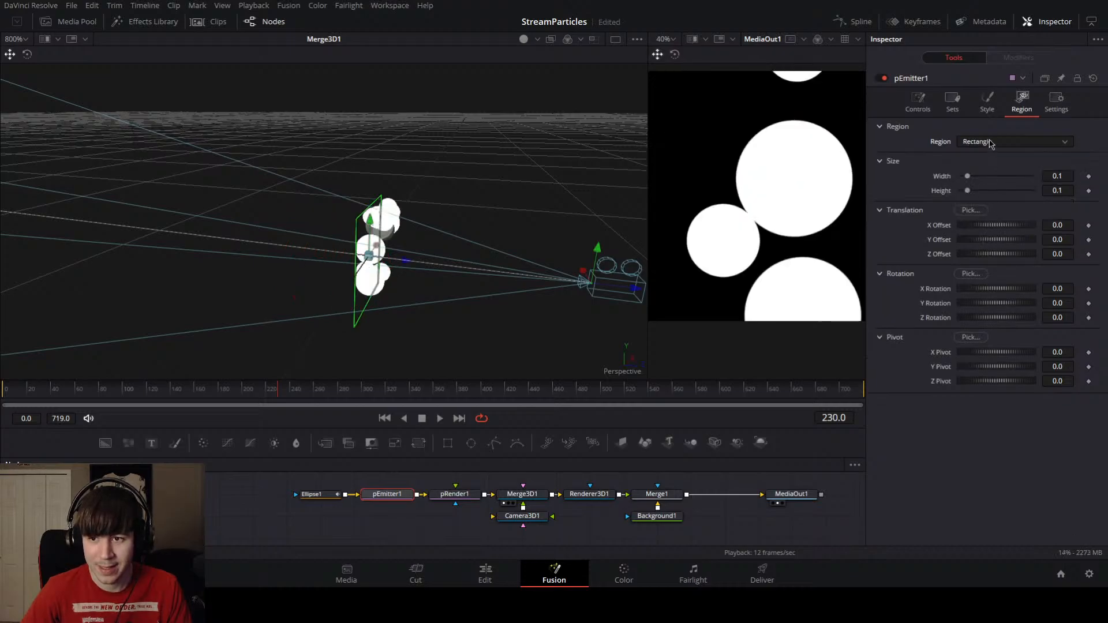
click(989, 201)
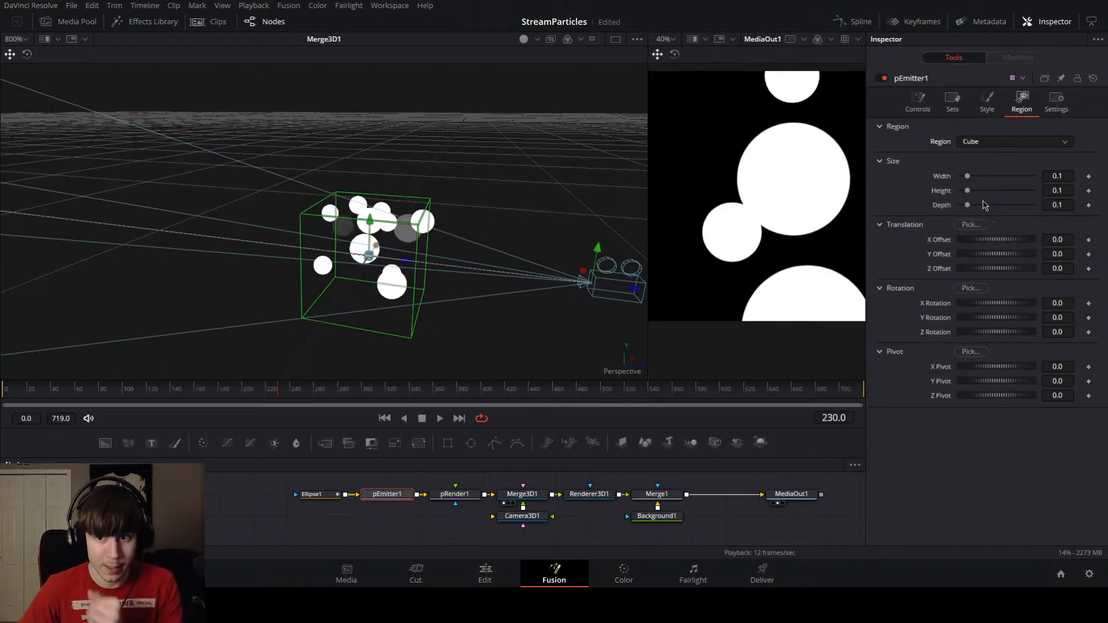
drag(972, 206, 987, 208)
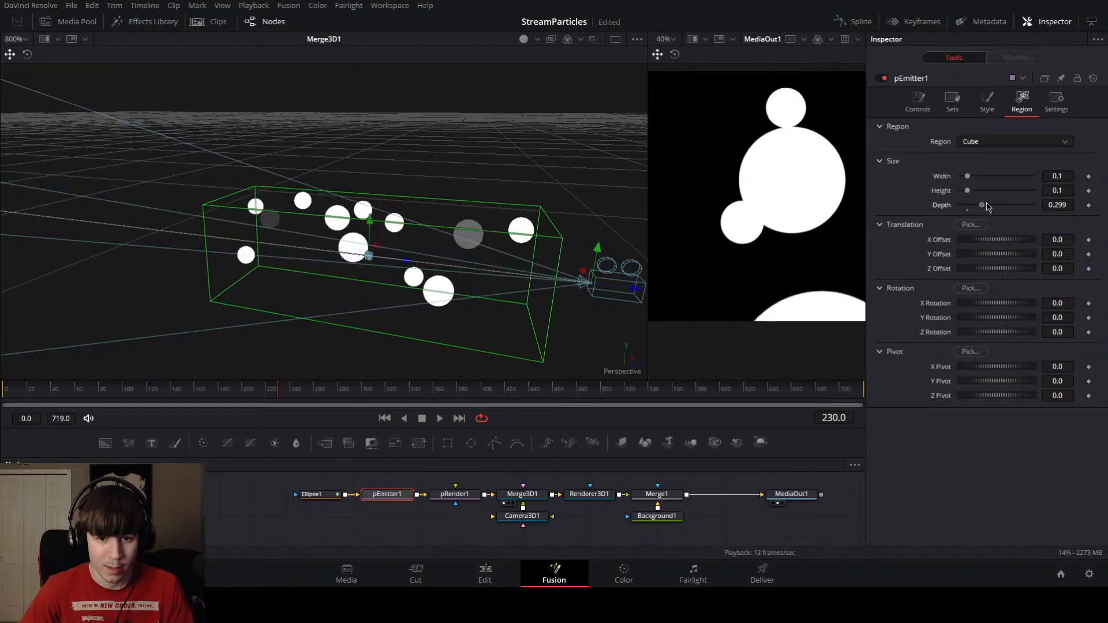
drag(406, 263, 247, 258)
drag(469, 270, 644, 256)
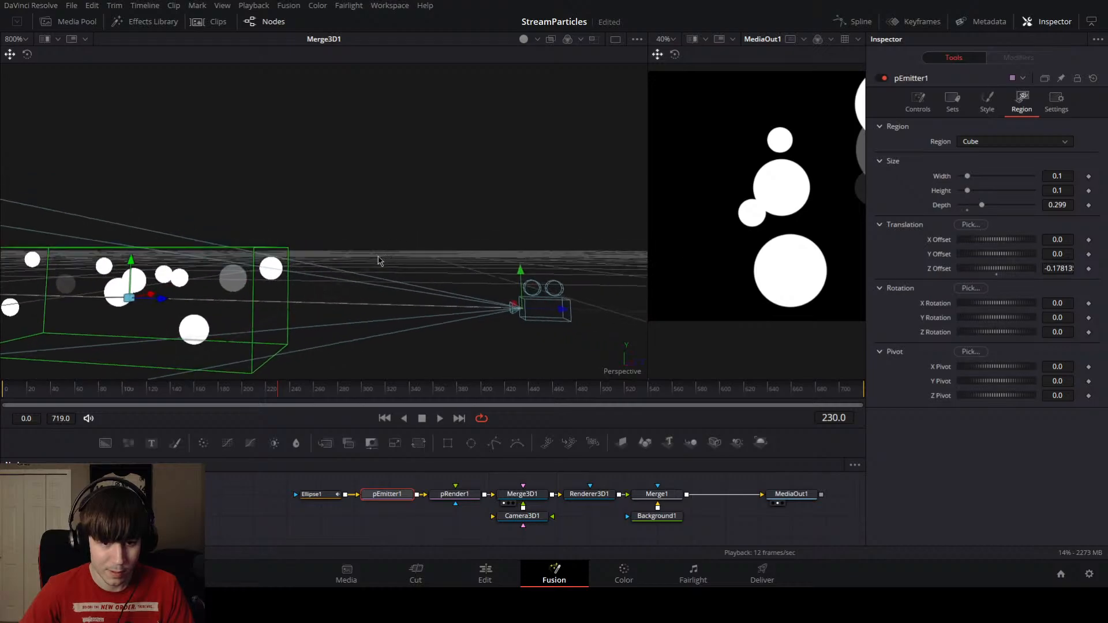
Step: Examine the cube emitter region relative to the camera and the spread of particles in the MediaOut1 output
drag(378, 259, 605, 277)
scroll(373, 258, down, 3)
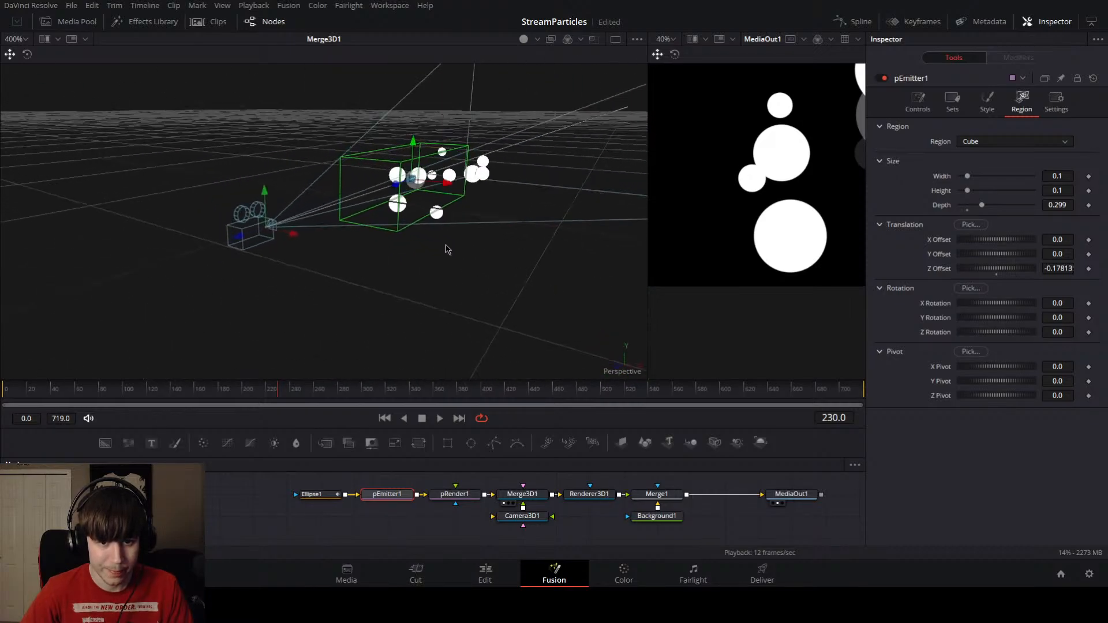
drag(445, 247, 645, 250)
scroll(714, 250, down, 3)
drag(715, 250, 739, 260)
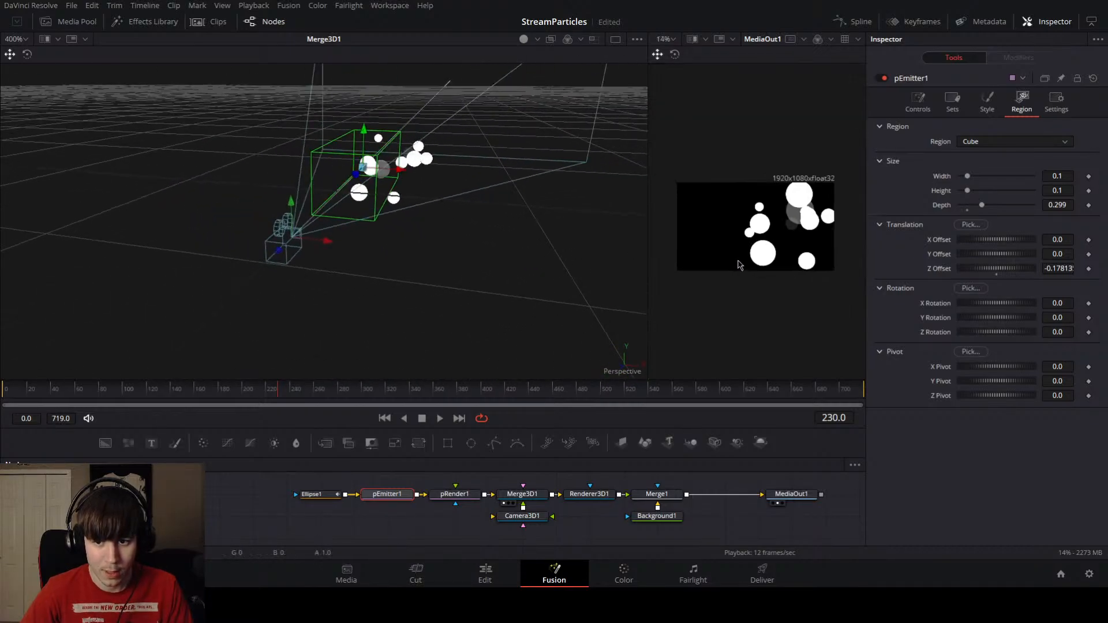
scroll(816, 224, up, 4)
scroll(773, 252, down, 1)
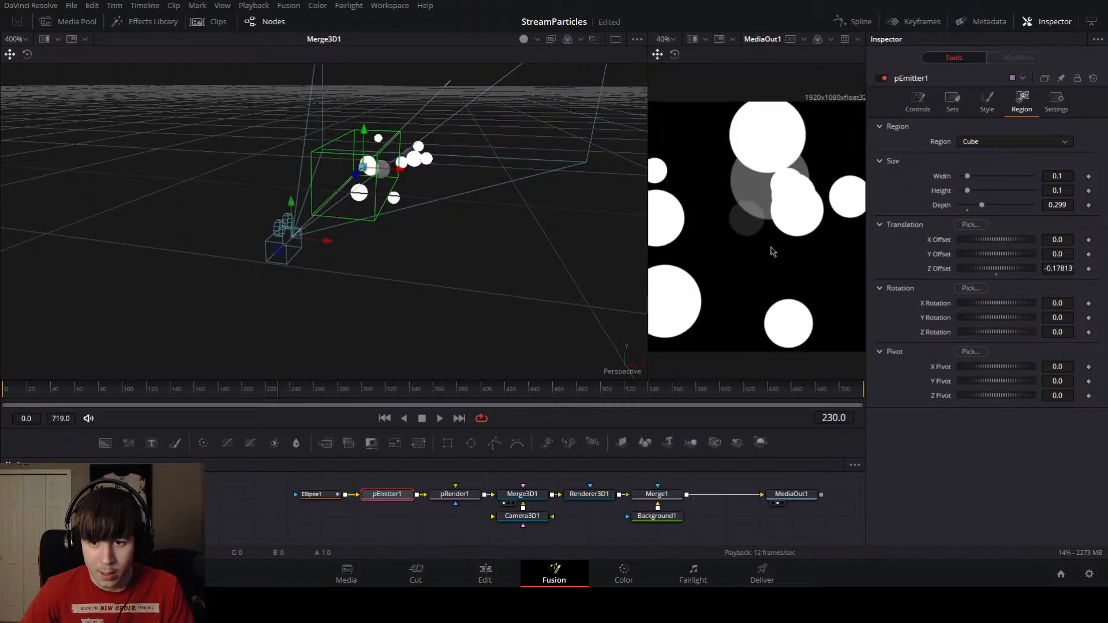
scroll(720, 265, down, 2)
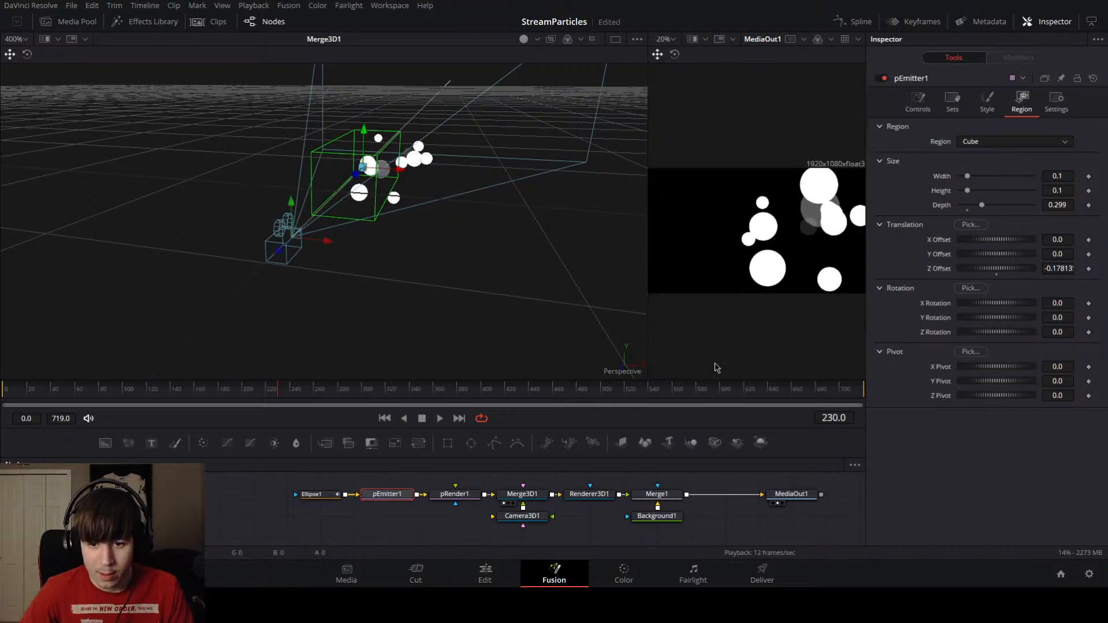
Step: Show only the MediaOut1 output, enlarged, and play back the particle animation from an earlier frame
click(1034, 25)
click(1076, 40)
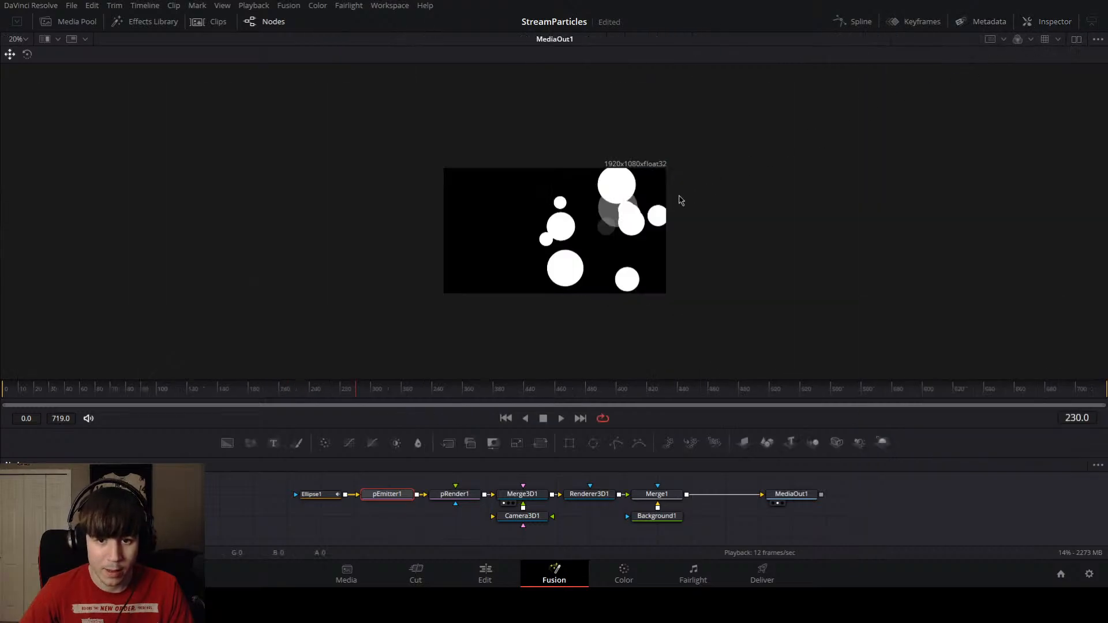
scroll(573, 211, up, 2)
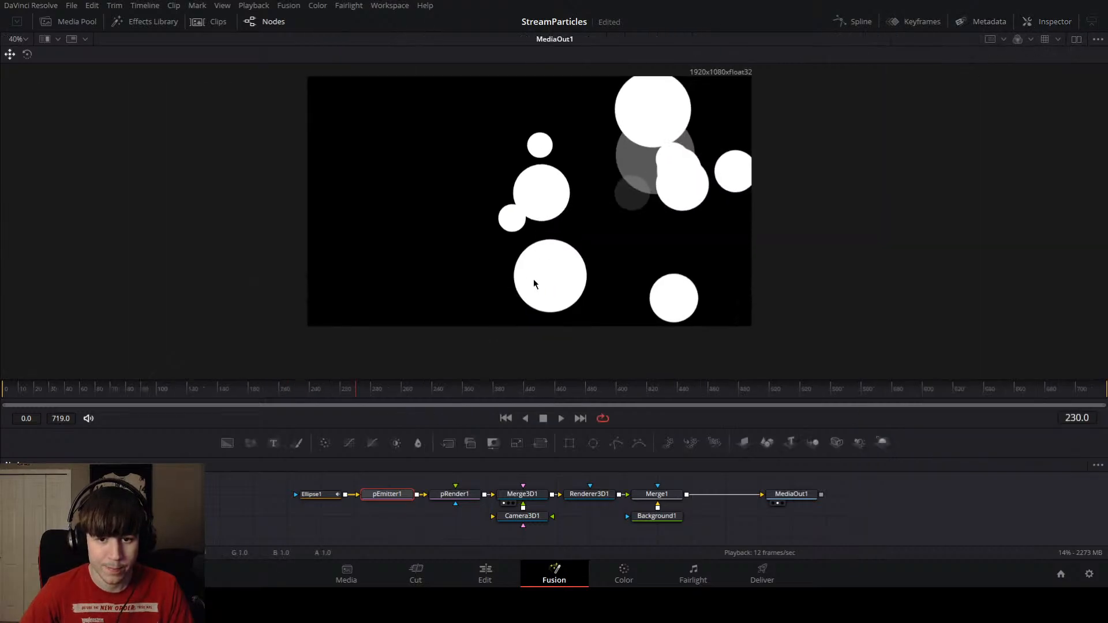
drag(422, 400, 176, 399)
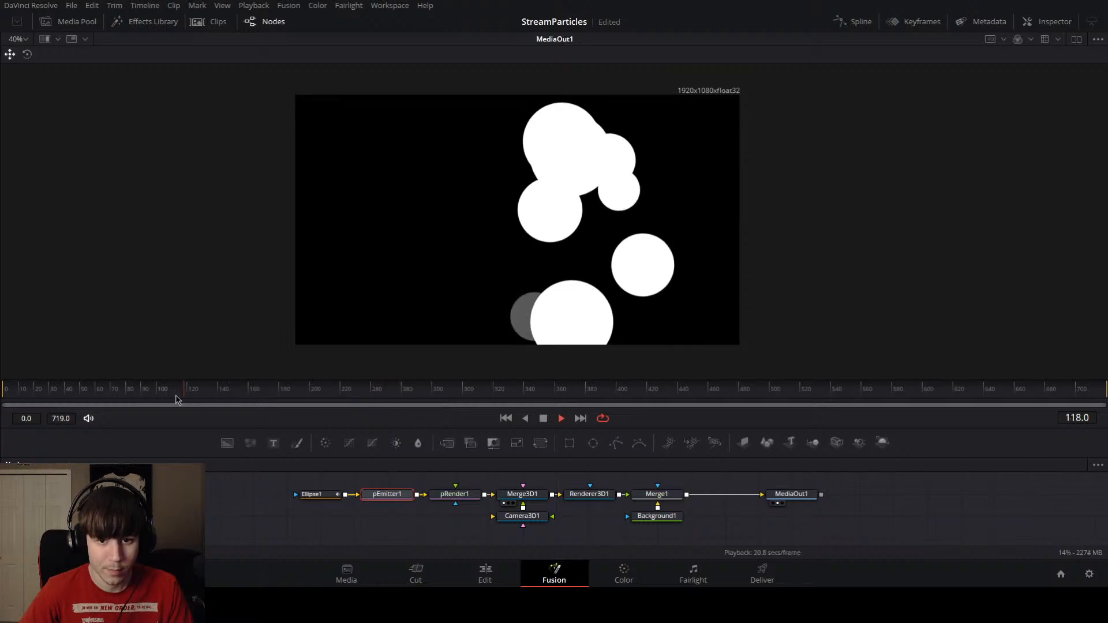
key(space)
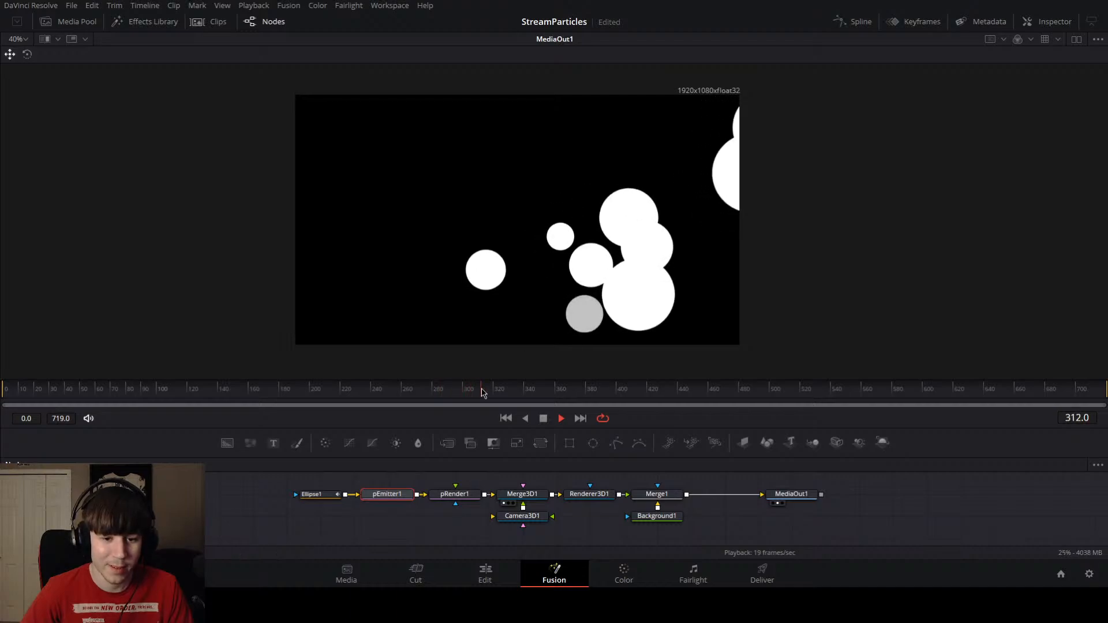
key(space)
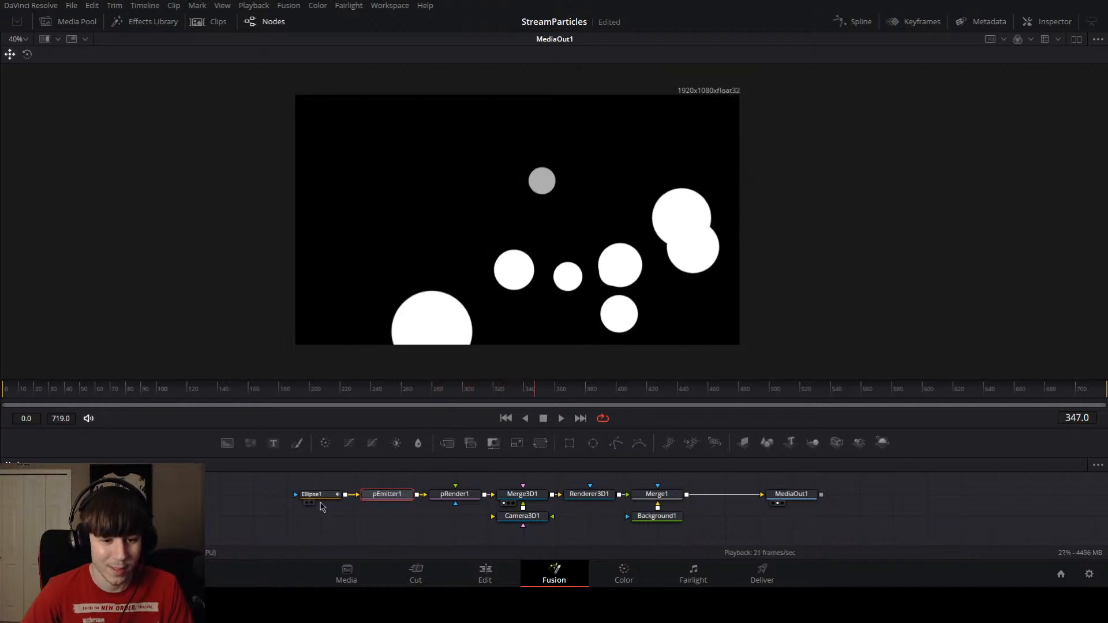
Step: Restore the Merge3D1 view beside the output, give the output more room, and set the cube region's width to 0.142
click(1077, 39)
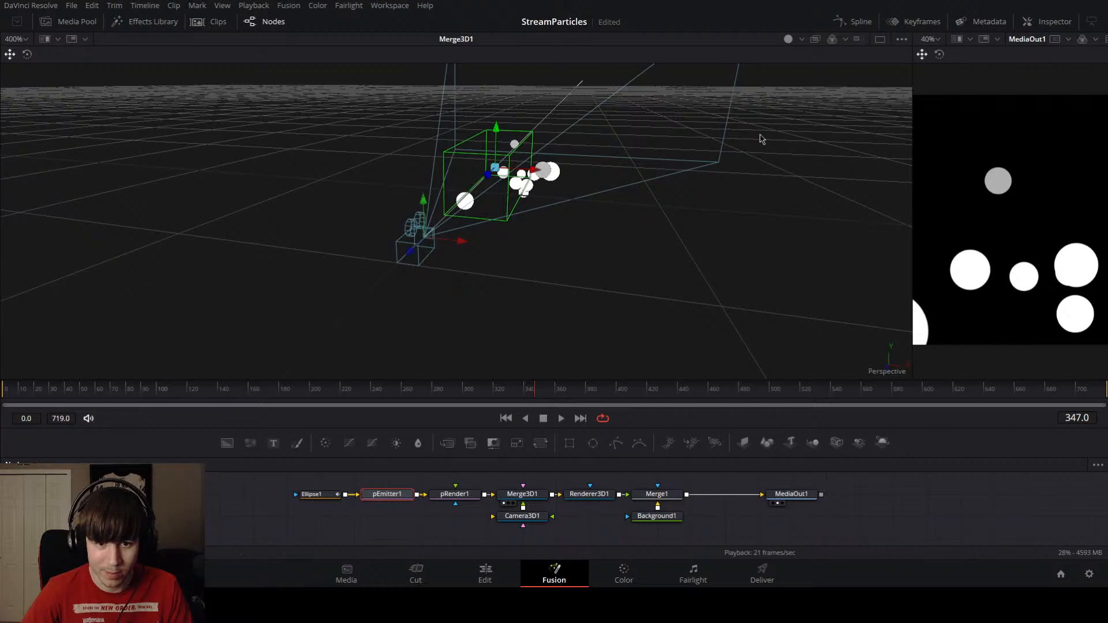
drag(762, 139, 614, 267)
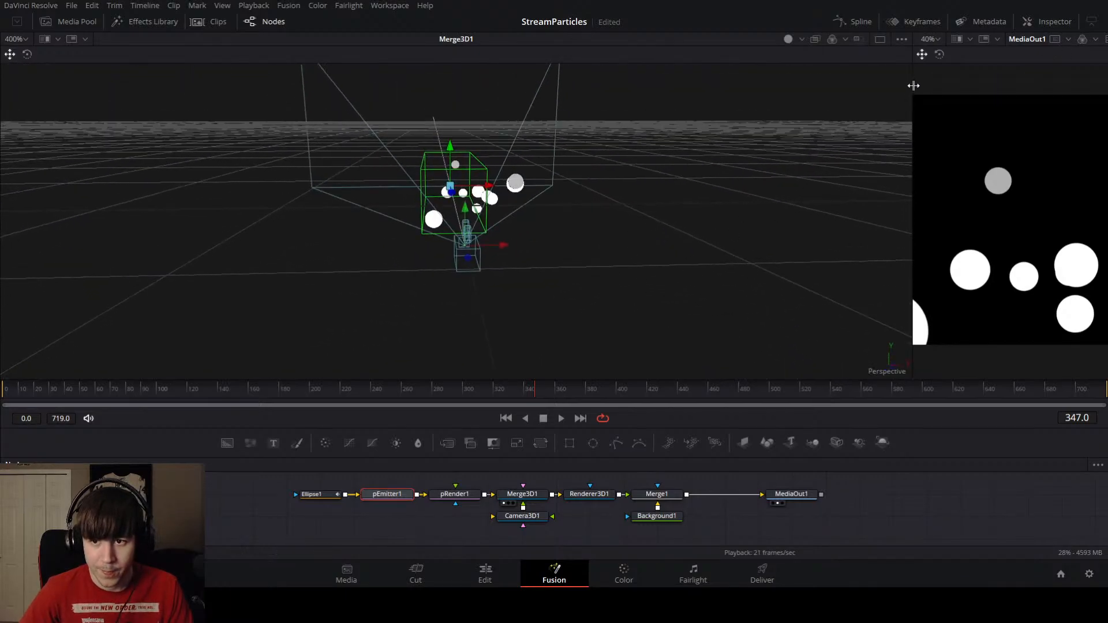
drag(912, 86, 549, 108)
click(1049, 20)
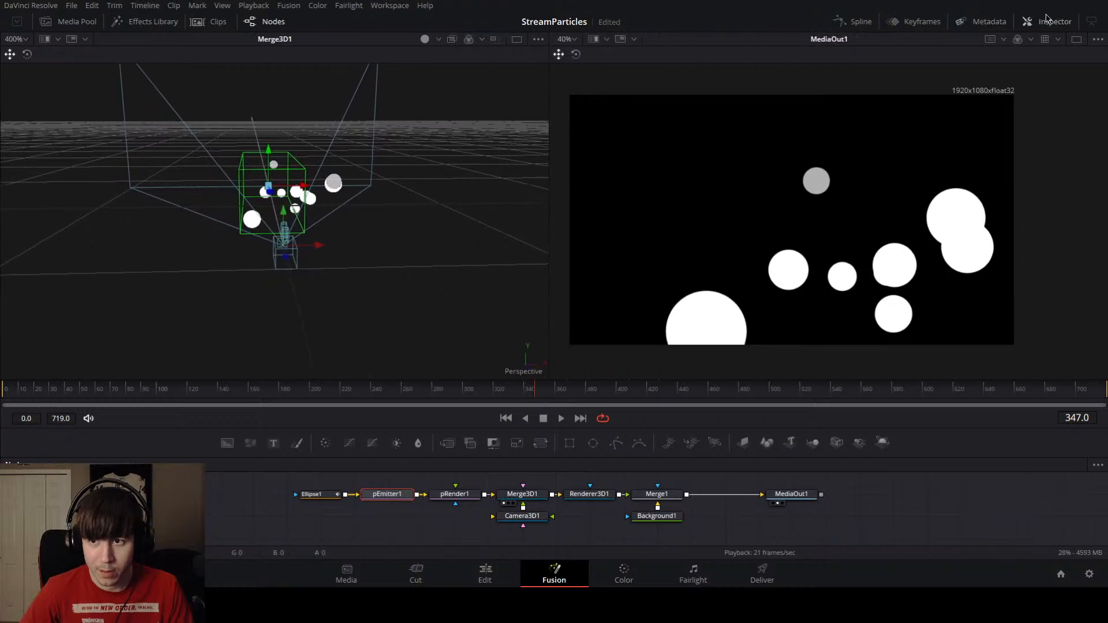
drag(963, 181, 972, 181)
scroll(652, 181, down, 2)
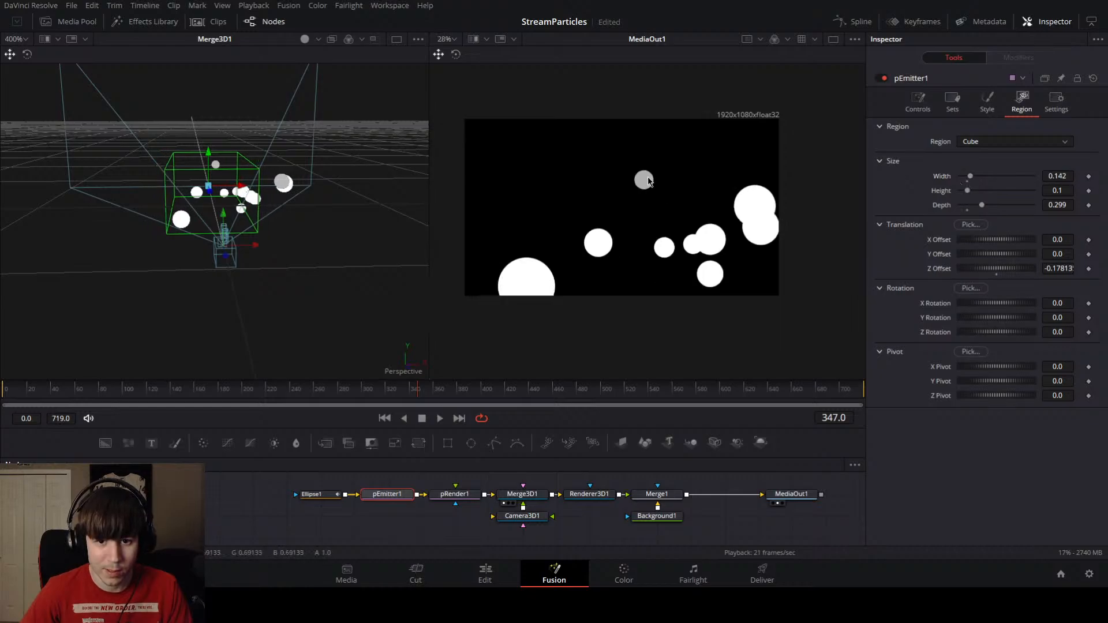
Step: Play back the animation from an earlier frame to review the wider emitter region
click(109, 388)
key(space)
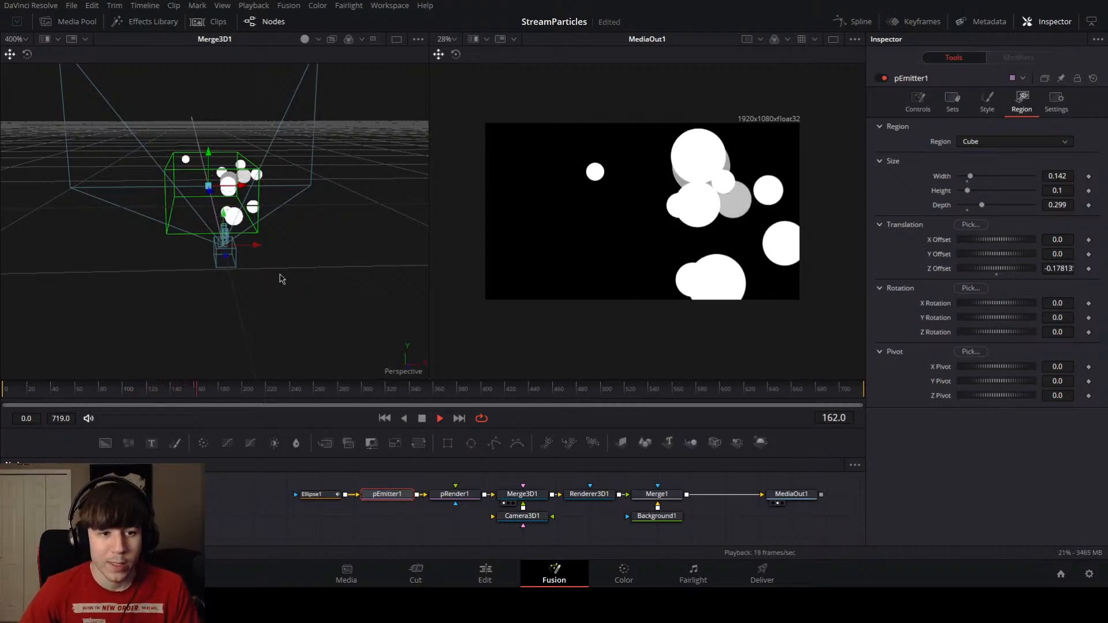
key(space)
Step: Move the emitter region in the negative X direction in the 3D scene and play back the result
click(226, 187)
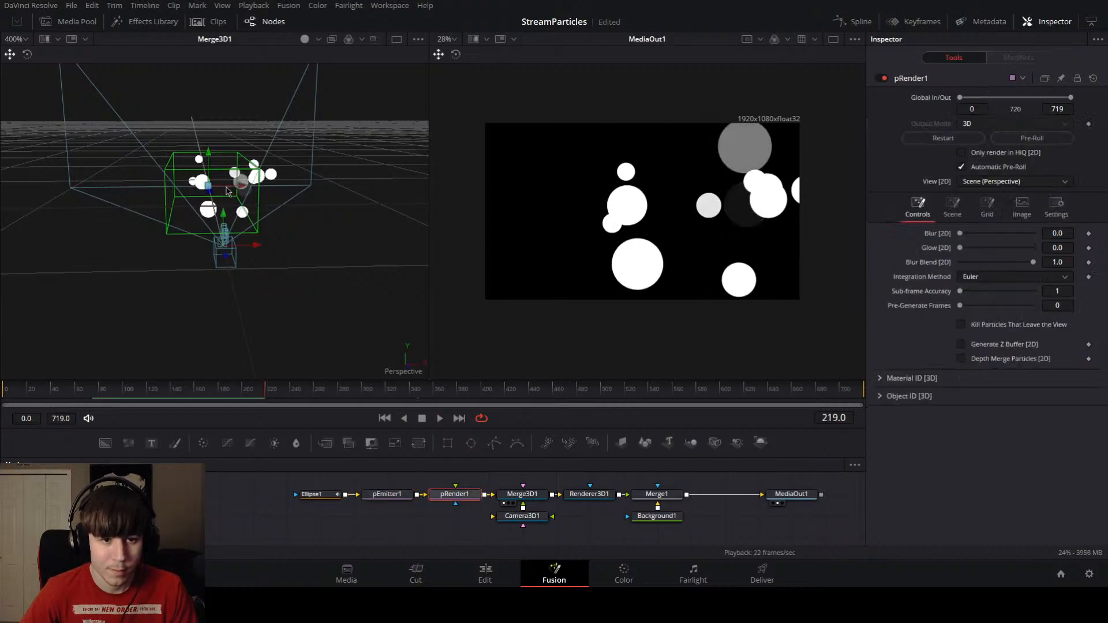
drag(240, 189, 212, 188)
key(space)
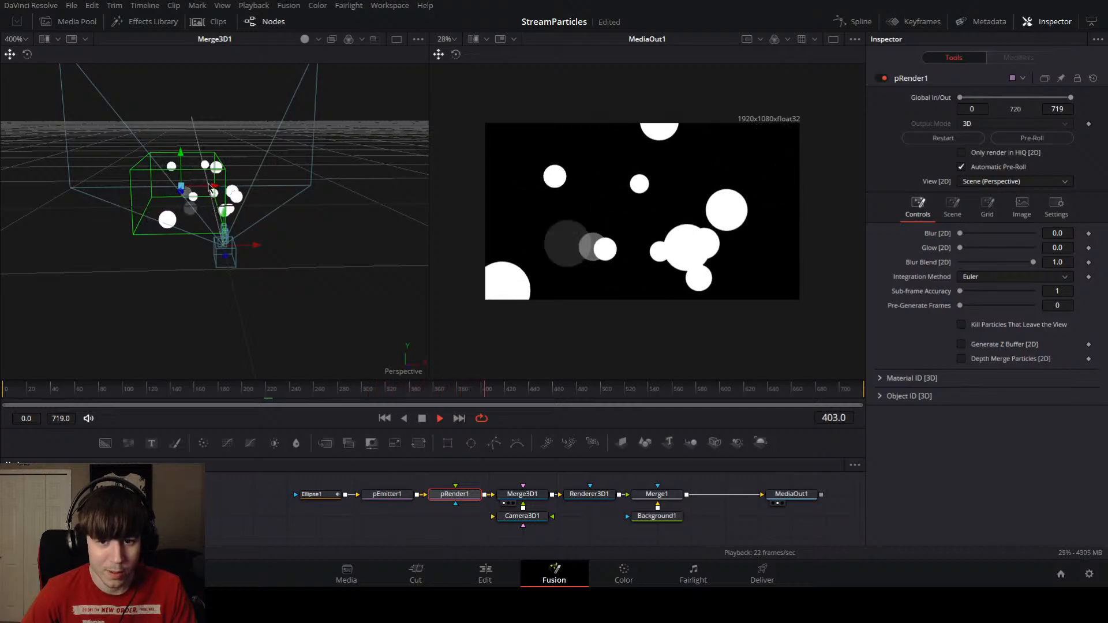
drag(299, 183, 127, 205)
key(space)
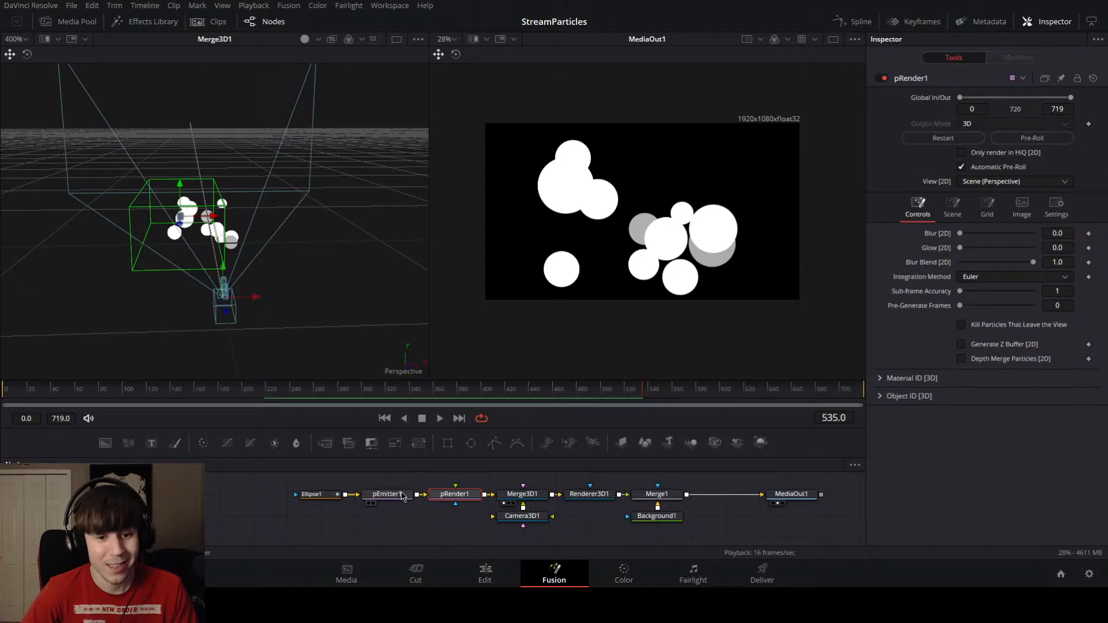
Step: Set the Z Blur (DOF) of pEmitter1 to 0.583
click(402, 496)
click(988, 103)
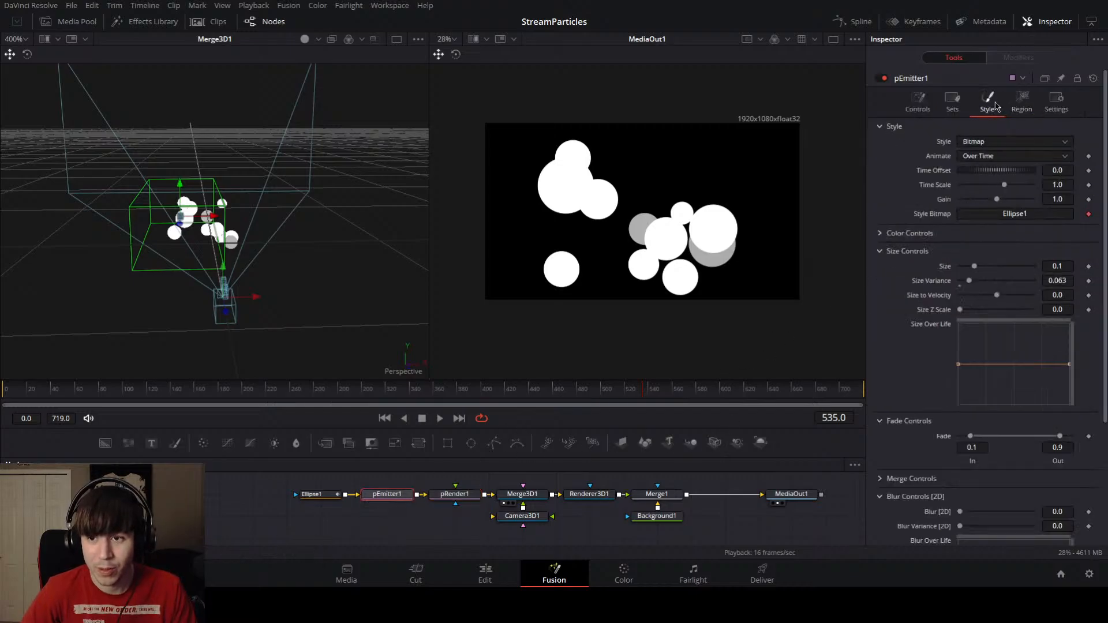
scroll(906, 269, down, 3)
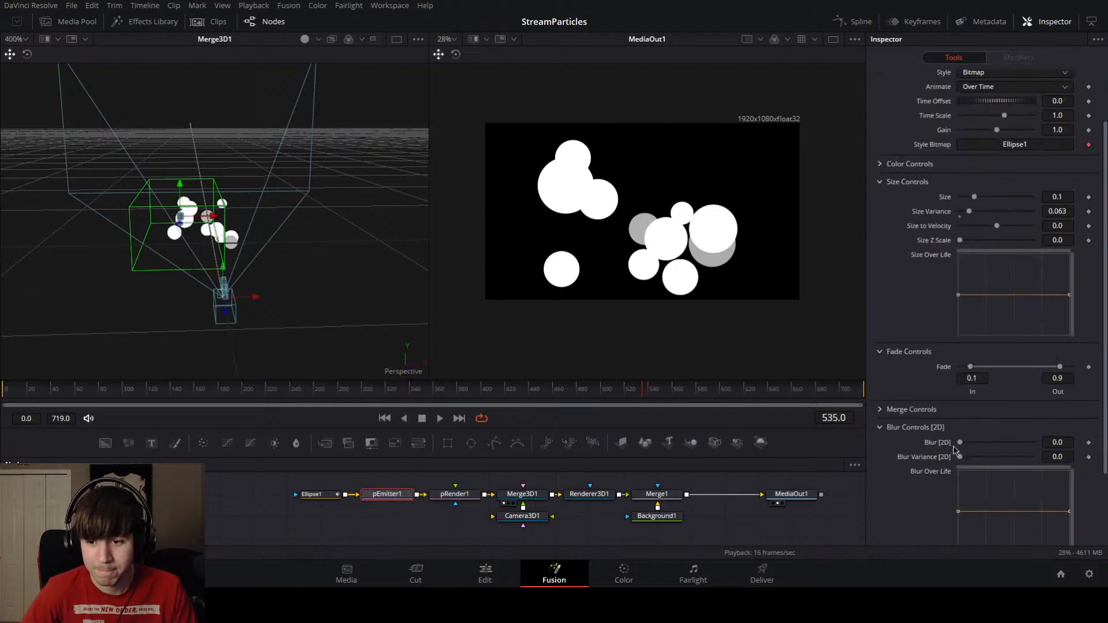
mouse_move(955, 449)
mouse_down()
mouse_move(1021, 457)
mouse_move(958, 455)
mouse_up()
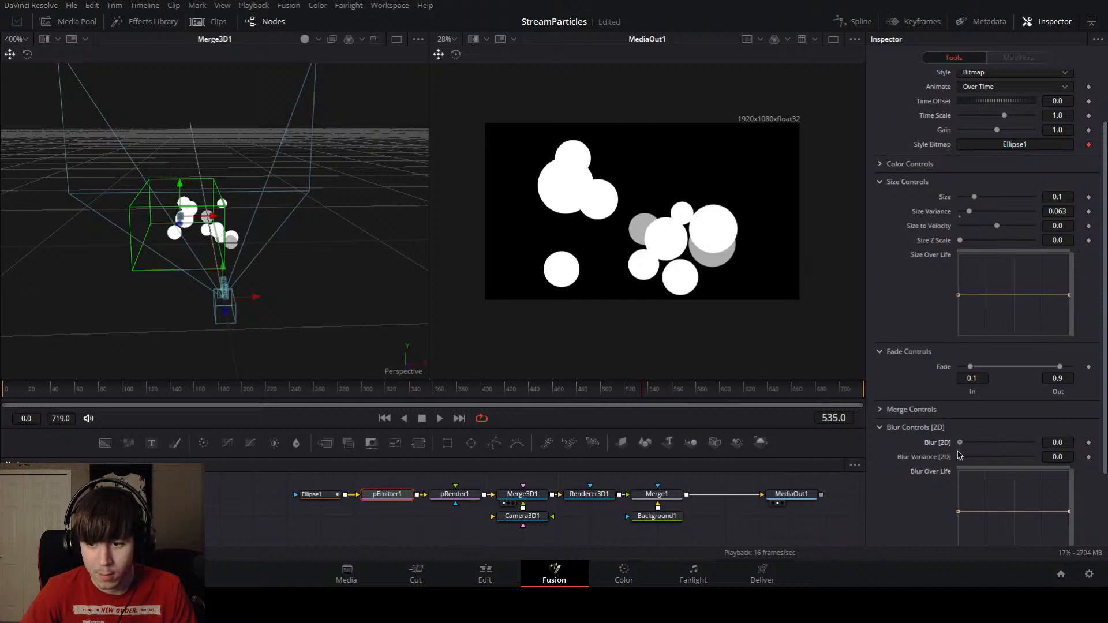
scroll(923, 466, down, 3)
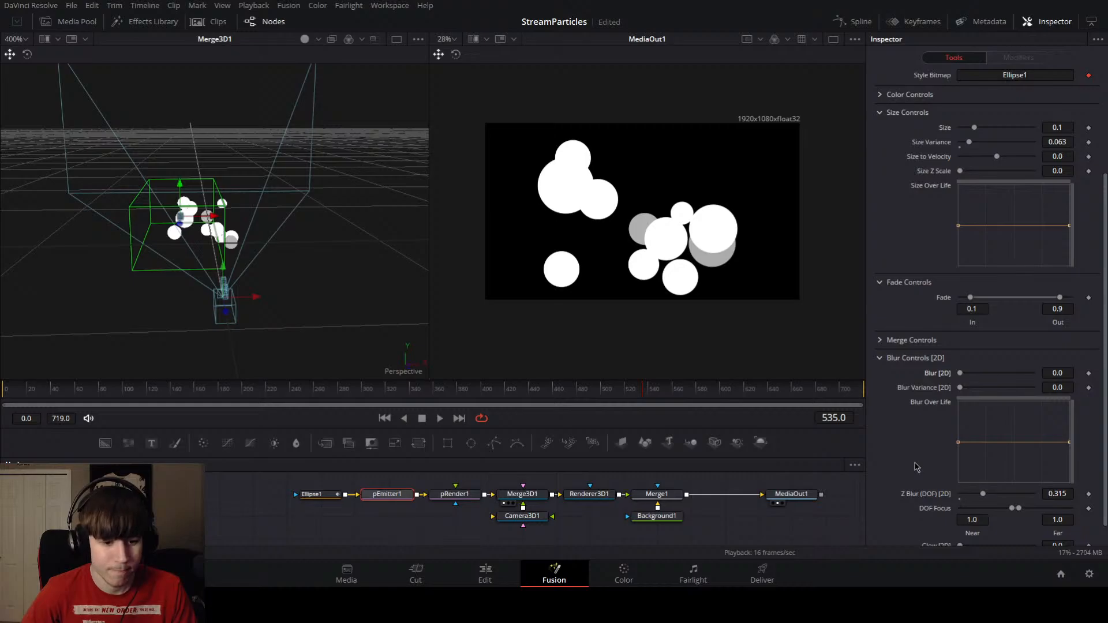
scroll(917, 467, down, 1)
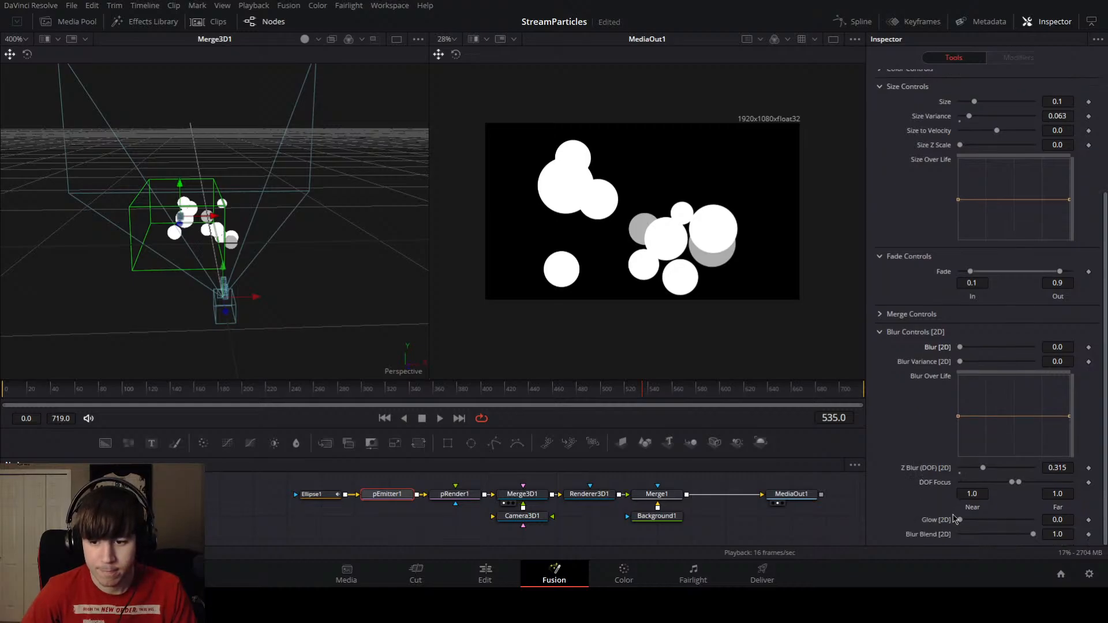
mouse_move(983, 471)
mouse_down()
mouse_move(959, 472)
mouse_move(1020, 472)
mouse_move(1002, 469)
mouse_move(1009, 484)
mouse_move(959, 484)
mouse_move(1064, 485)
mouse_move(972, 488)
mouse_move(991, 485)
mouse_up()
Step: Try adjusting the DOF focus range and the 2D glow of pEmitter1
double_click(1018, 483)
double_click(1030, 486)
double_click(991, 485)
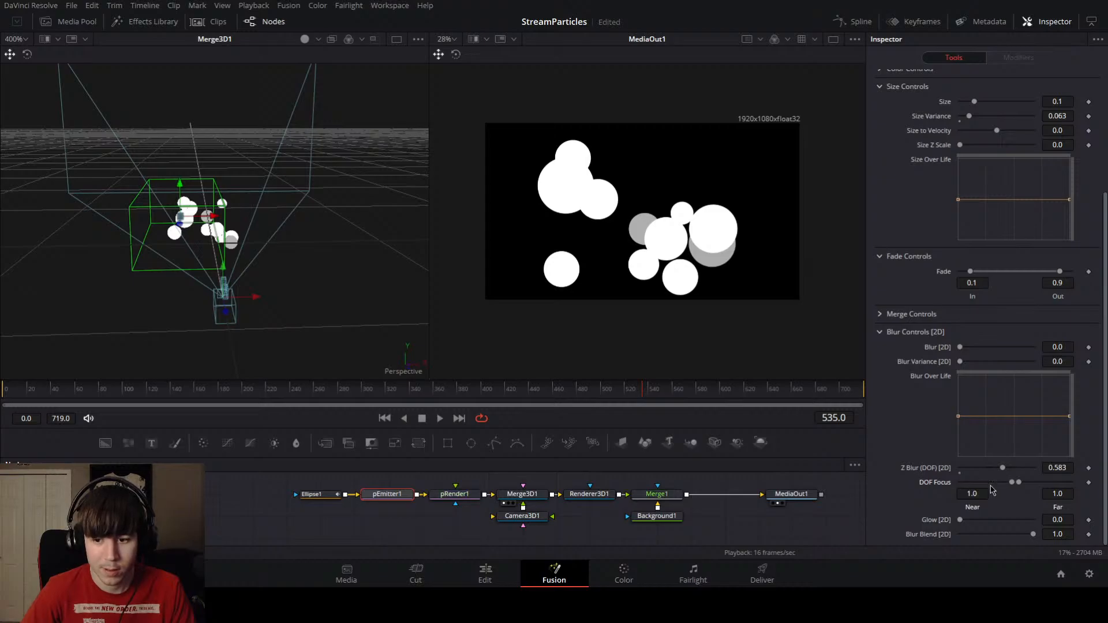
mouse_move(961, 522)
mouse_down()
mouse_move(988, 521)
mouse_move(957, 520)
mouse_up()
Step: Try raising the middle of pEmitter1's Blur Over Life curve, undo it, and inspect the particles in the output
scroll(905, 430, up, 3)
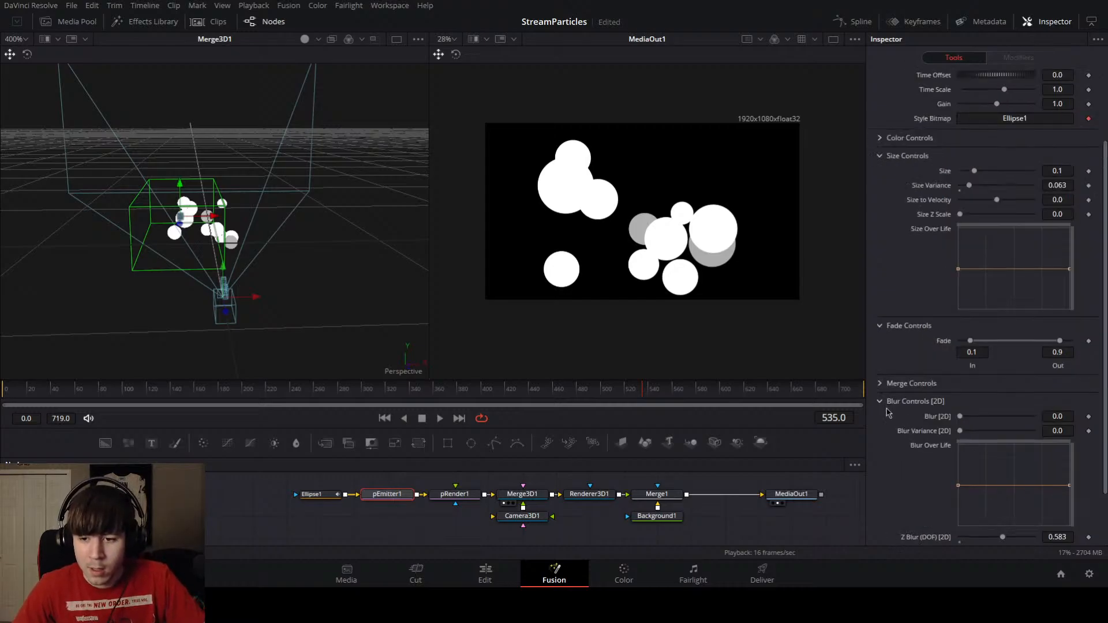
scroll(889, 413, down, 3)
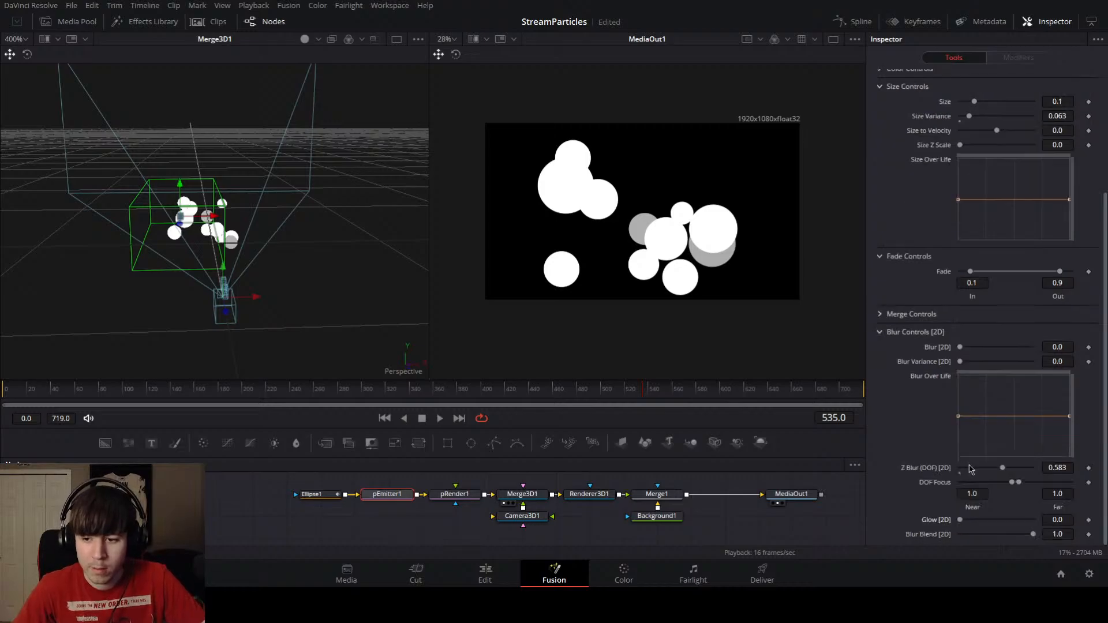
drag(987, 416, 1018, 411)
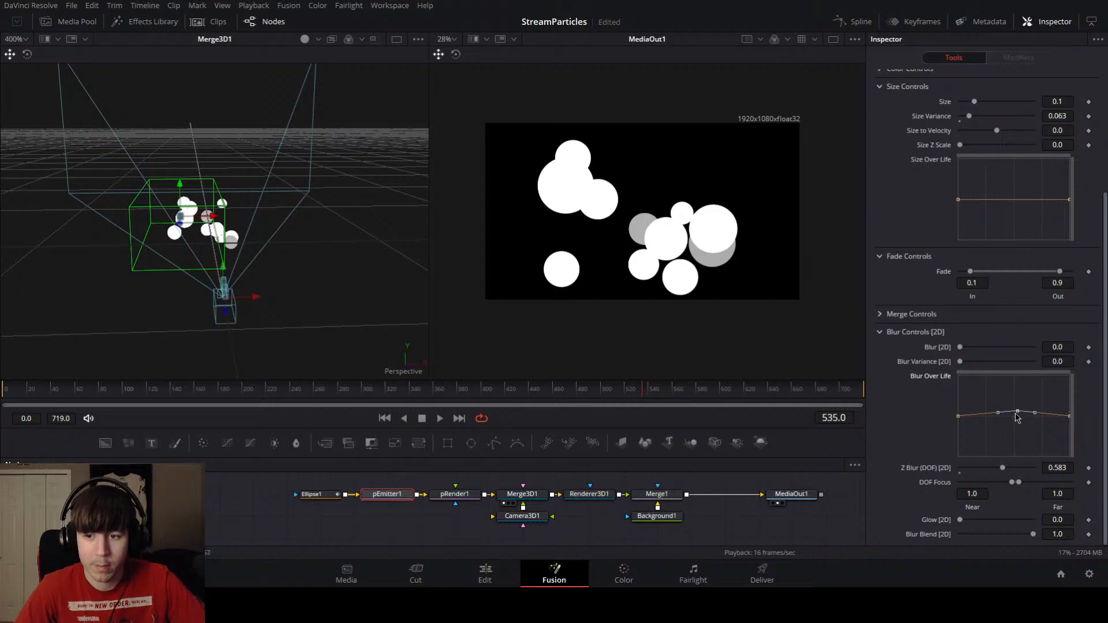
key(ctrl+z)
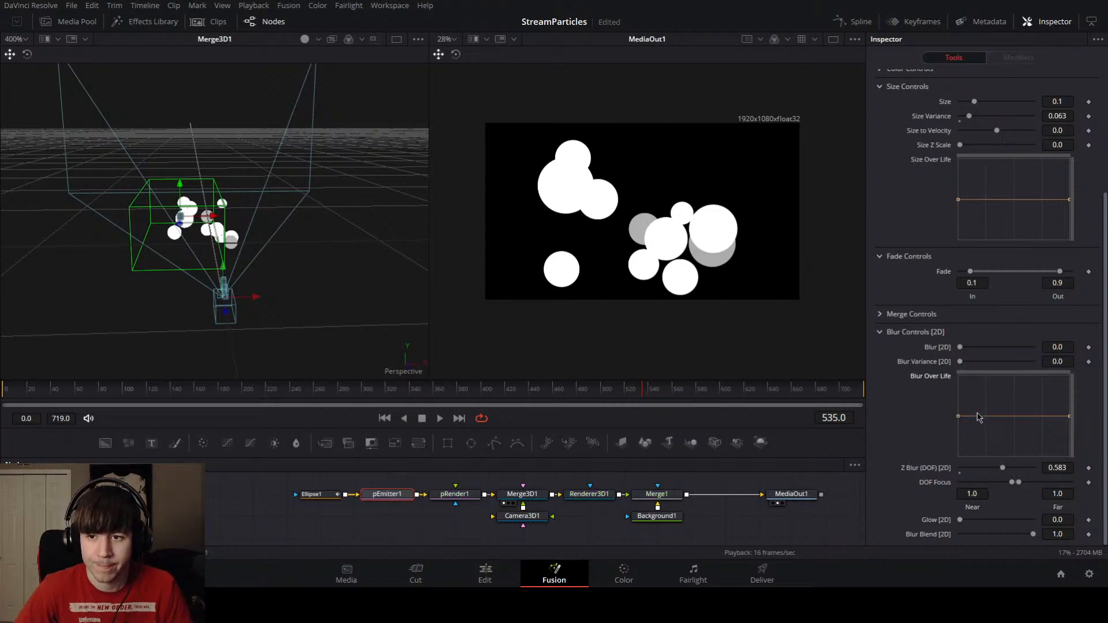
scroll(649, 272, up, 2)
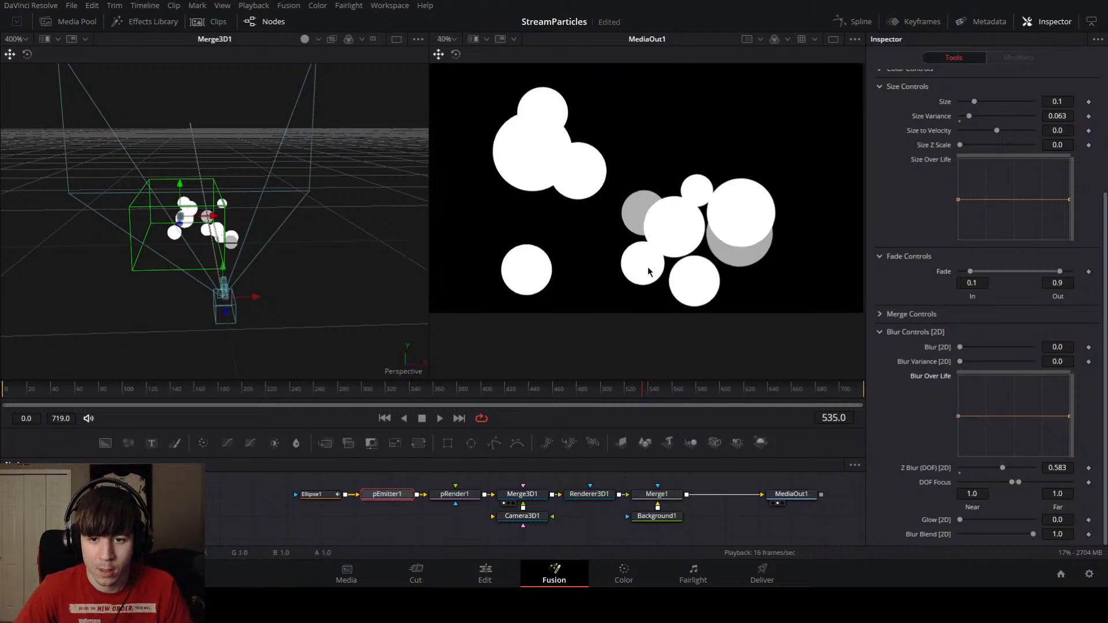
scroll(649, 271, down, 2)
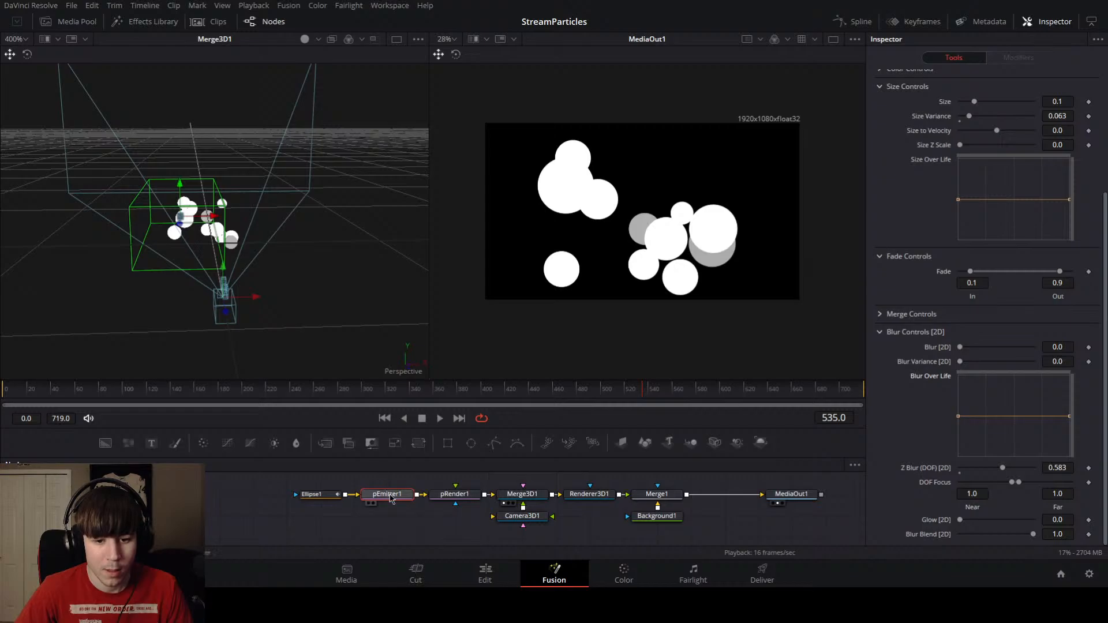
Step: Set pEmitter1's particle color to light blue with Red 0.465, Green 0.764 and Blue 1.0
drag(406, 508, 440, 515)
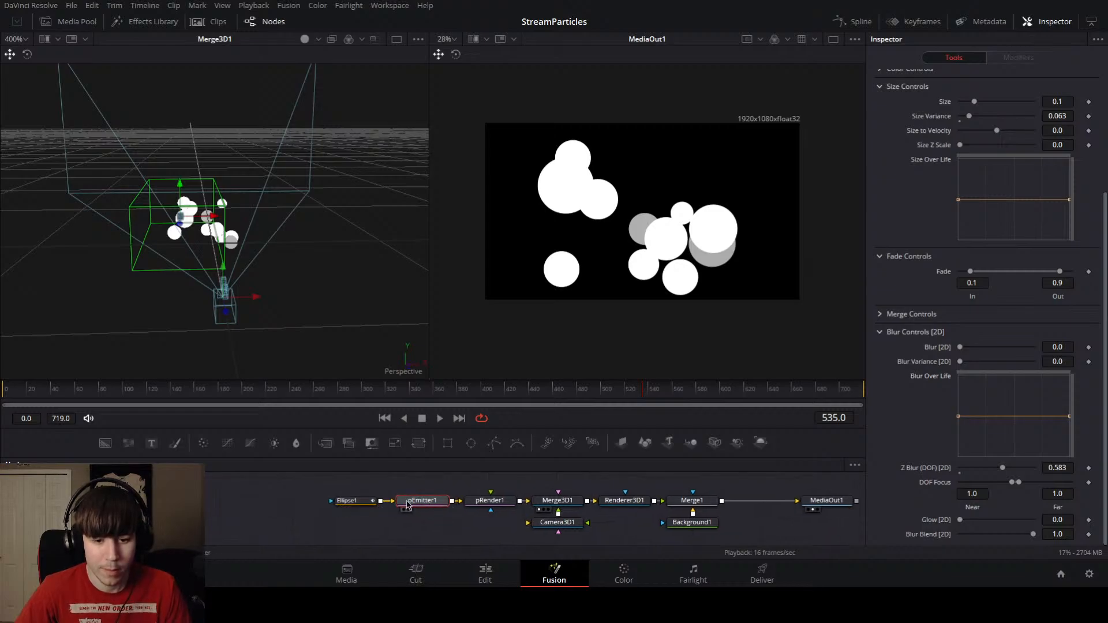
scroll(933, 345, up, 5)
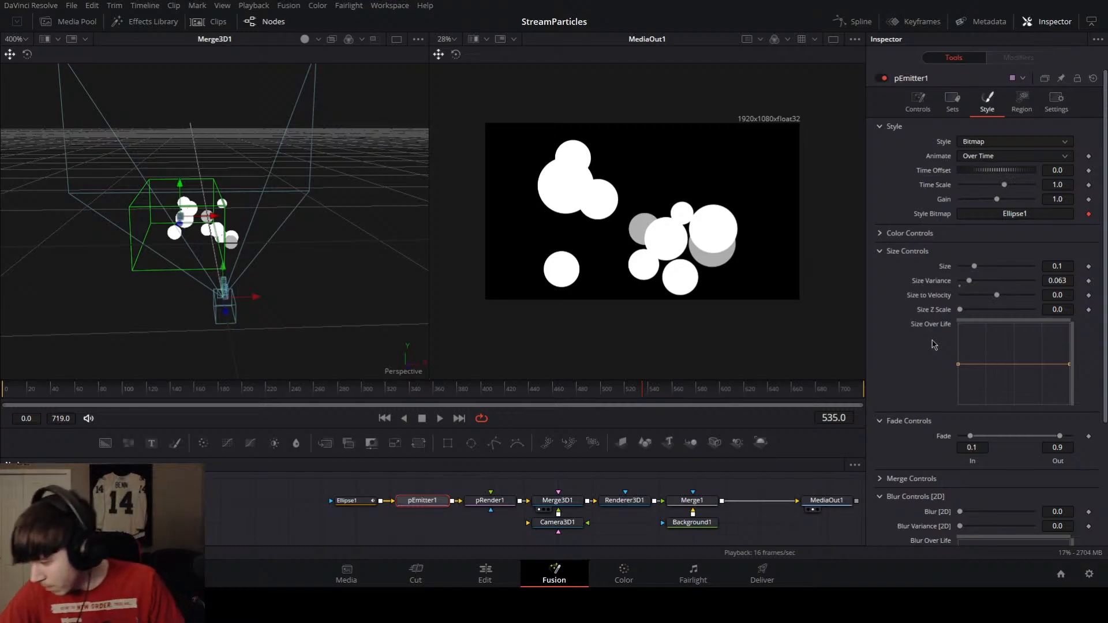
click(918, 110)
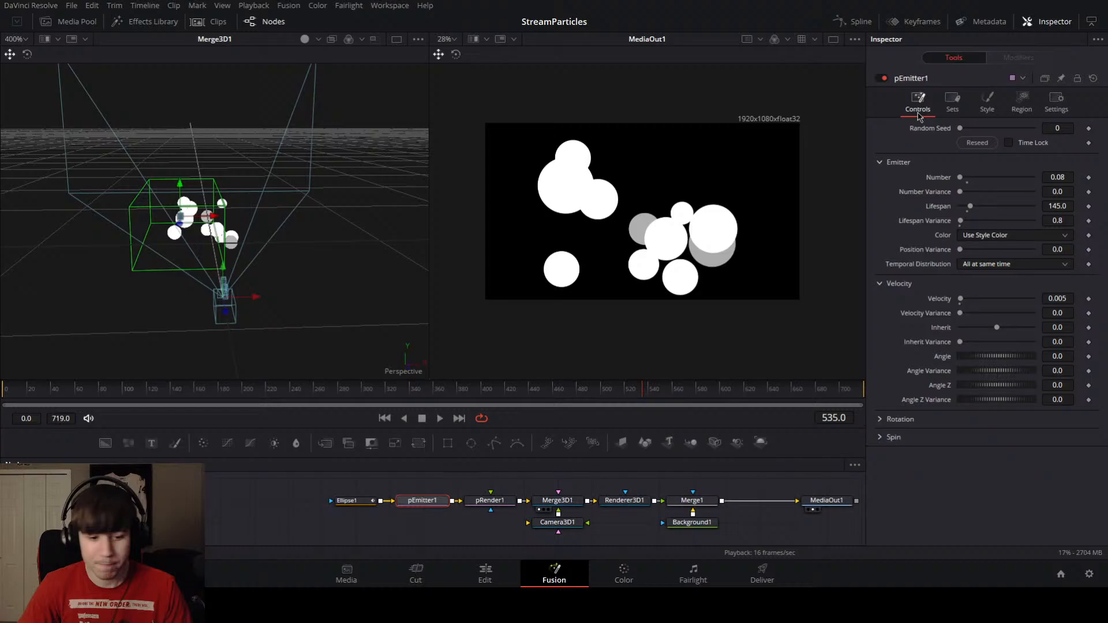
click(986, 110)
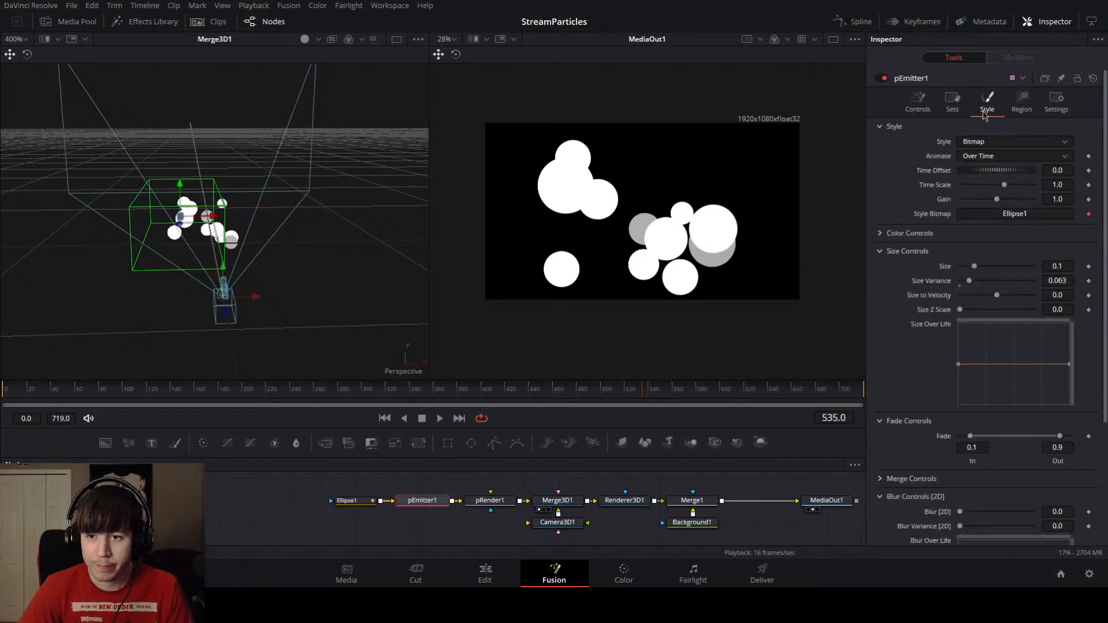
click(881, 234)
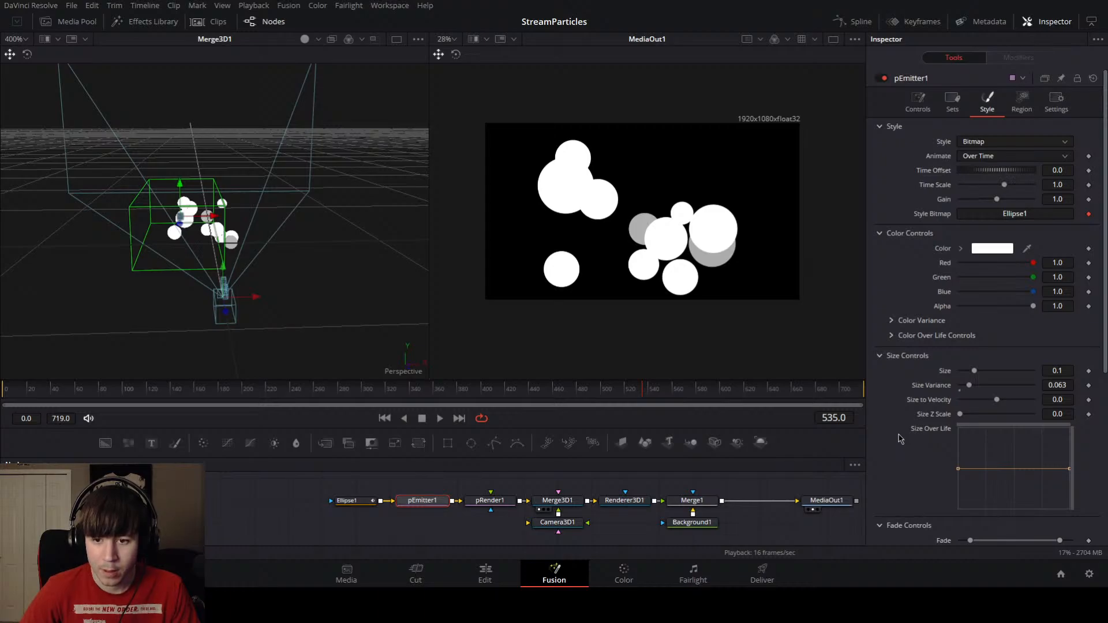
click(1017, 492)
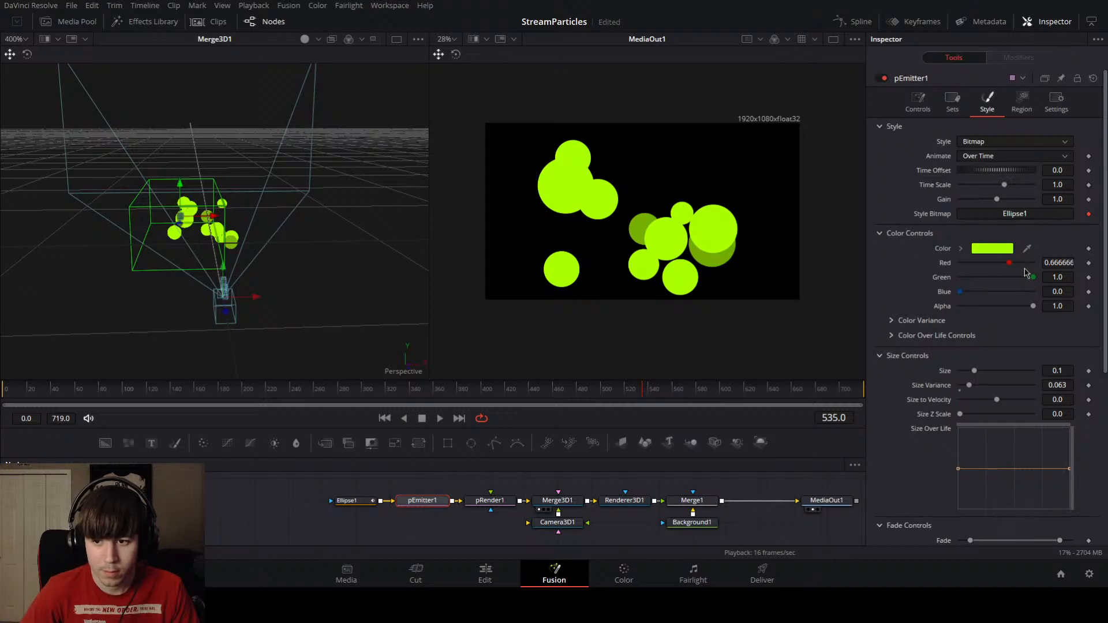
drag(1009, 263, 1033, 263)
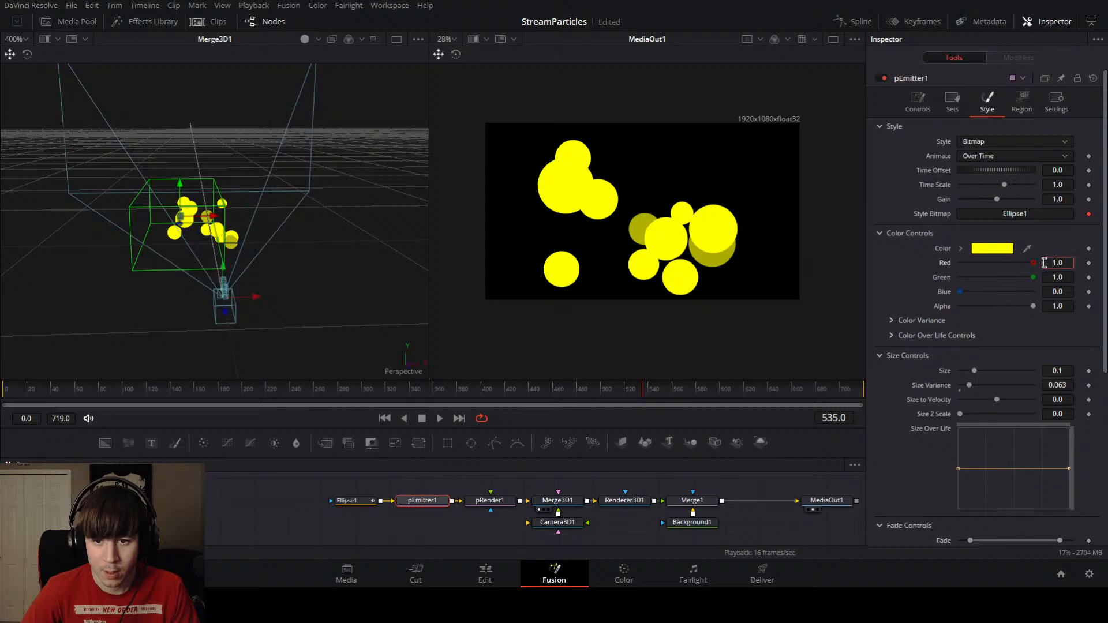
double_click(1042, 264)
text(0.543)
key(Return)
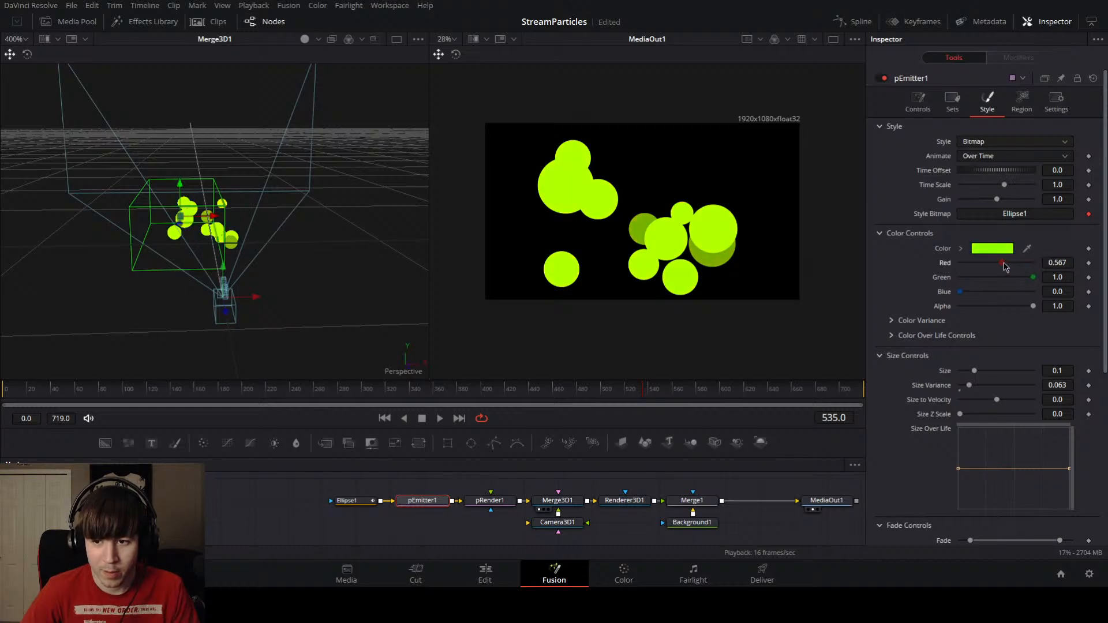
mouse_move(1033, 278)
mouse_down()
mouse_move(990, 280)
mouse_move(1035, 281)
mouse_up()
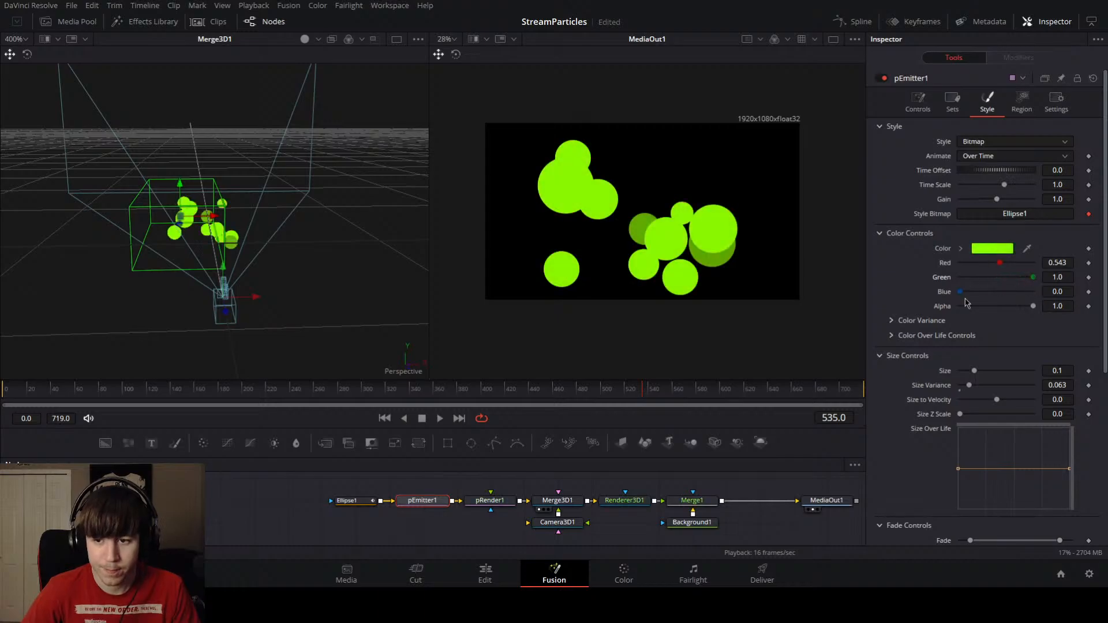
drag(960, 291, 994, 271)
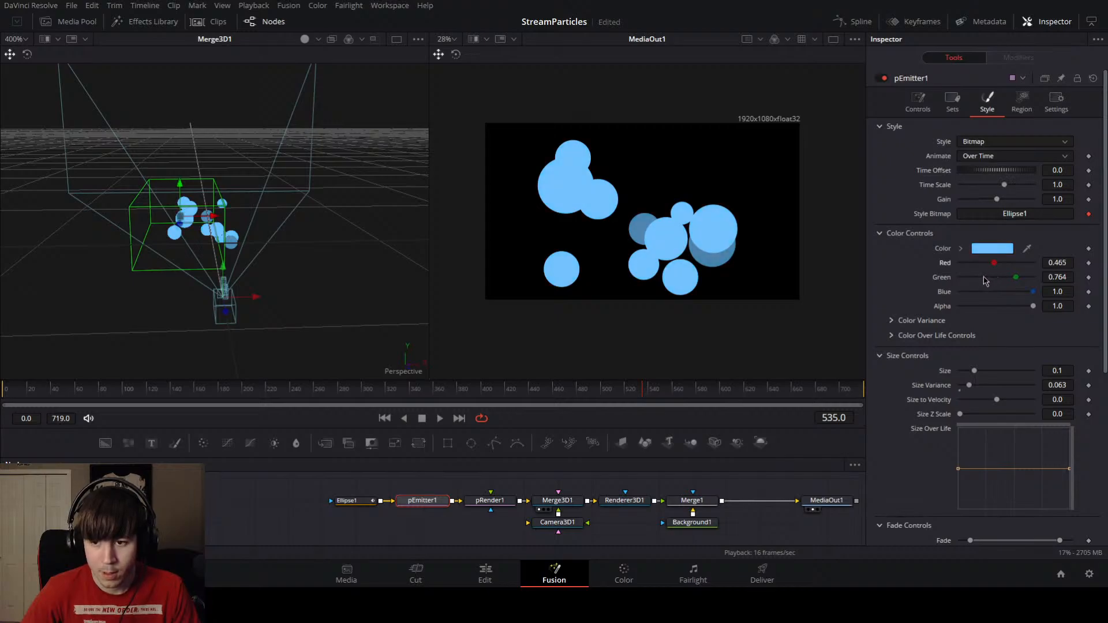
Step: Set the high limit of pEmitter1's Blue Variance to 0.163
click(907, 322)
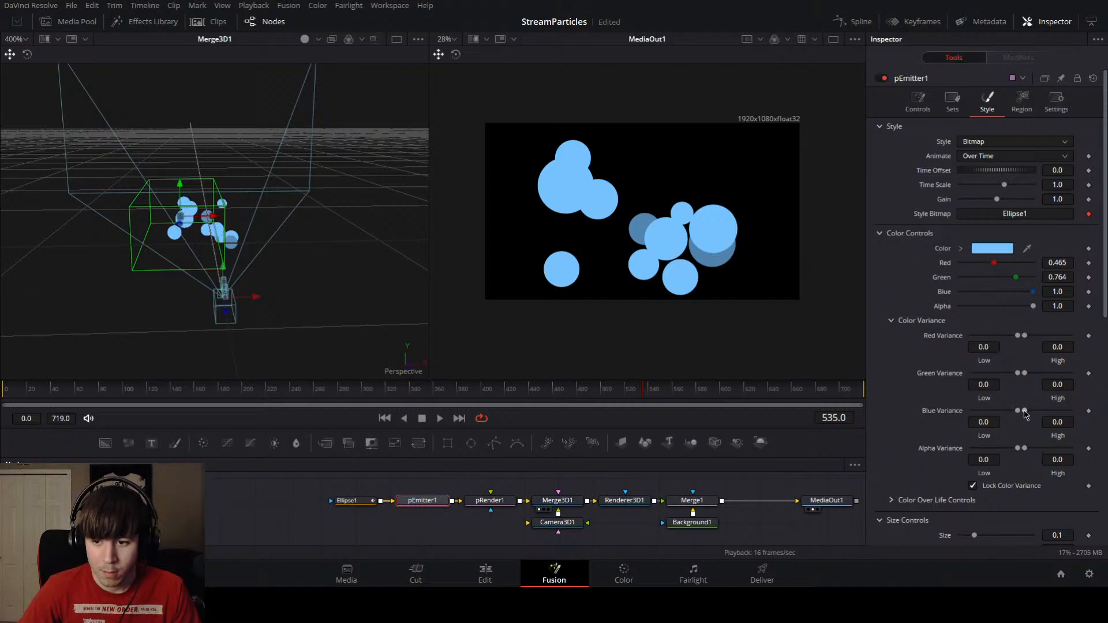
mouse_move(1024, 411)
mouse_down()
mouse_move(1050, 412)
mouse_move(1032, 411)
mouse_up()
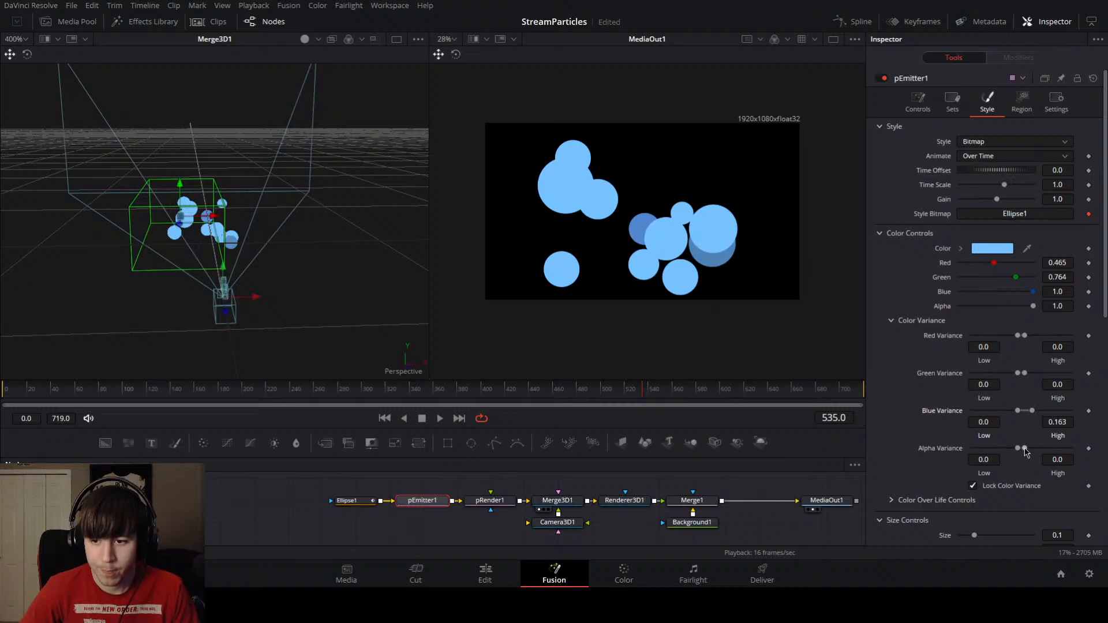
Step: Try an Alpha Variance from -0.012 to 0.125 on pEmitter1 and reset both limits to 0
mouse_move(1024, 448)
mouse_down()
mouse_move(1034, 449)
mouse_move(1003, 450)
mouse_move(1017, 449)
mouse_up()
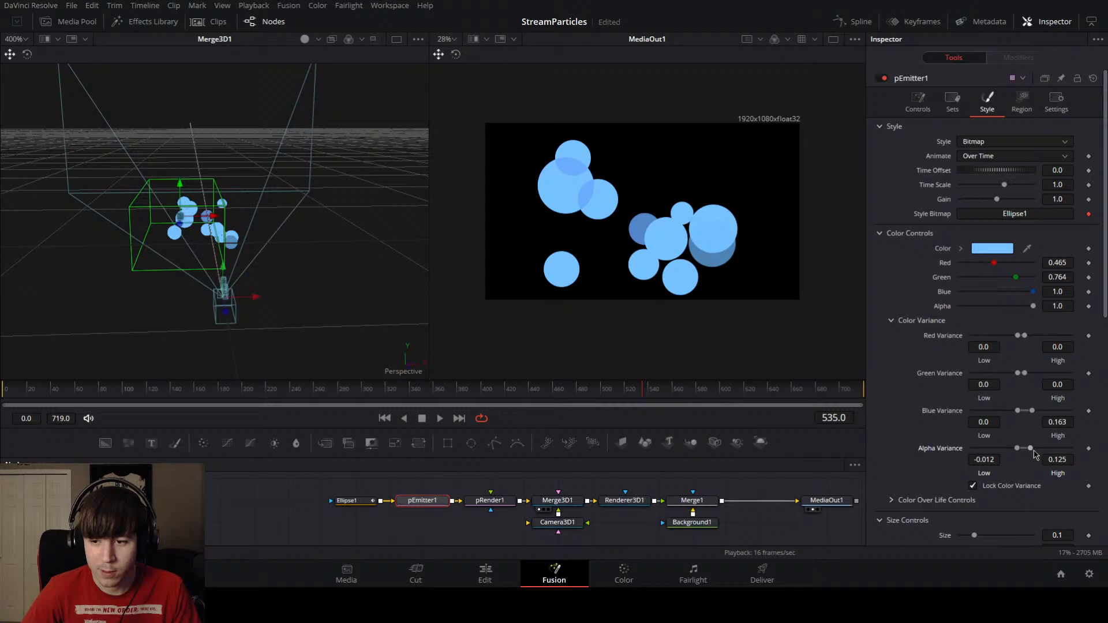
click(1059, 459)
text(0)
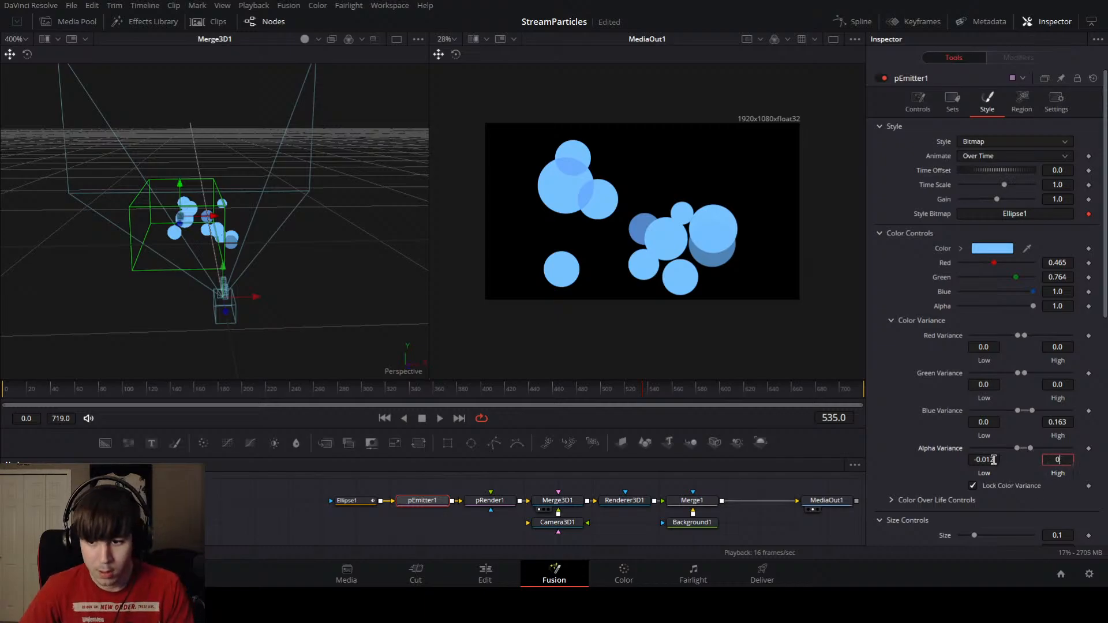
key(Return)
click(990, 459)
text(0)
key(Tab)
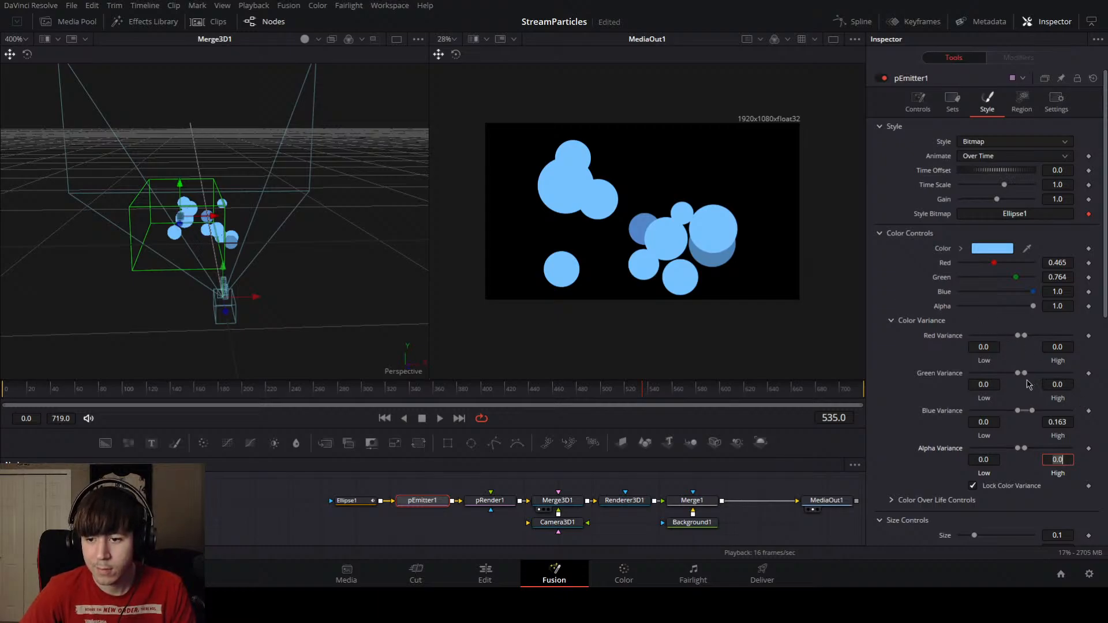
Step: Set pEmitter1's Green Variance to -0.15 and 0.163, the low Blue Variance to -0.05, and the Red Variance to -0.238 and 0.038
drag(1025, 374, 1033, 379)
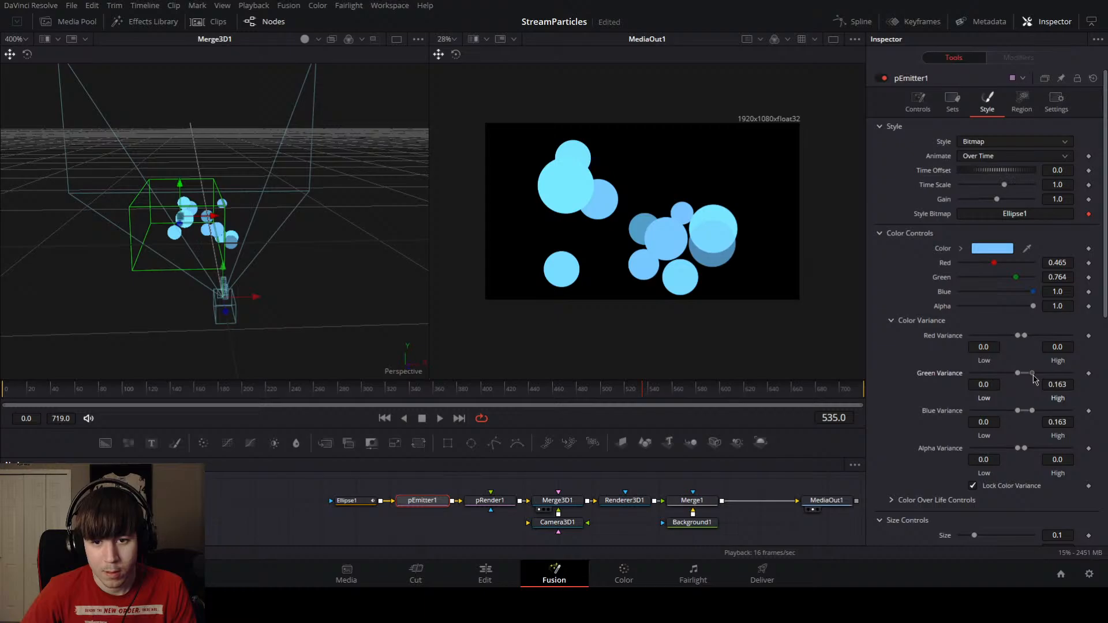
drag(1018, 374, 1015, 411)
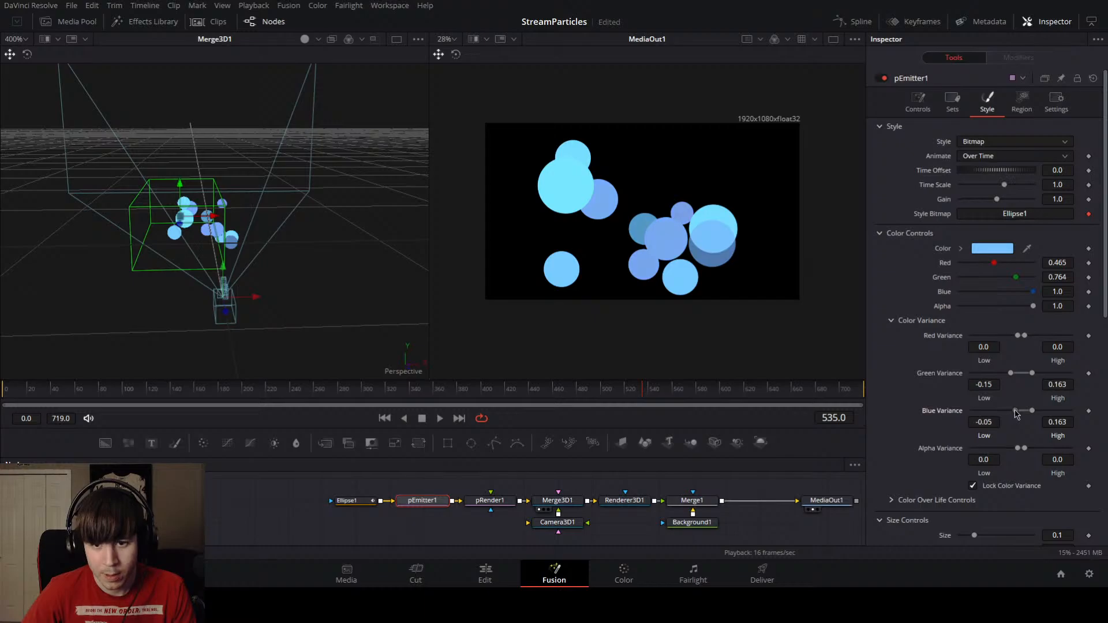
mouse_move(1017, 336)
mouse_down()
mouse_move(1002, 341)
mouse_move(1028, 342)
mouse_up()
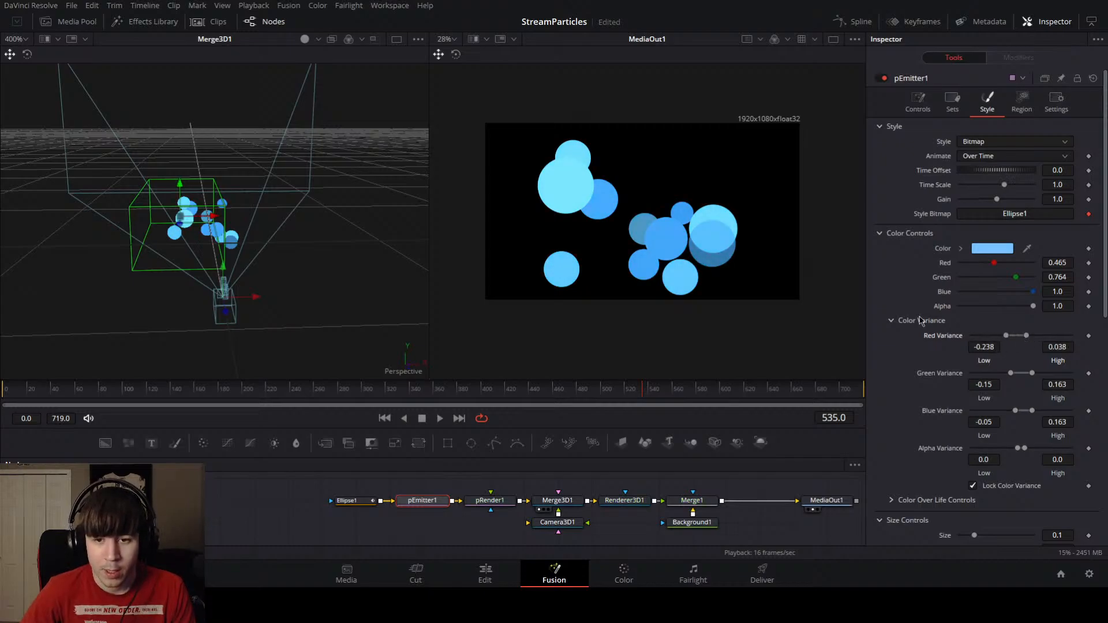
Step: Inspect the color variation in the output and play the animation from near its start
scroll(699, 262, up, 3)
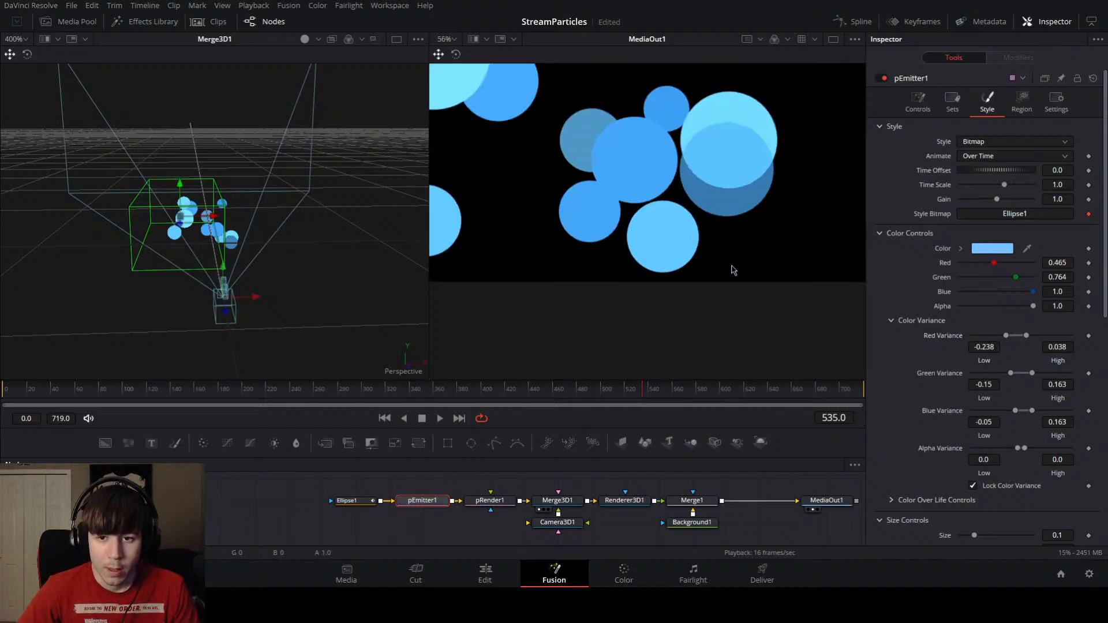
scroll(695, 242, down, 2)
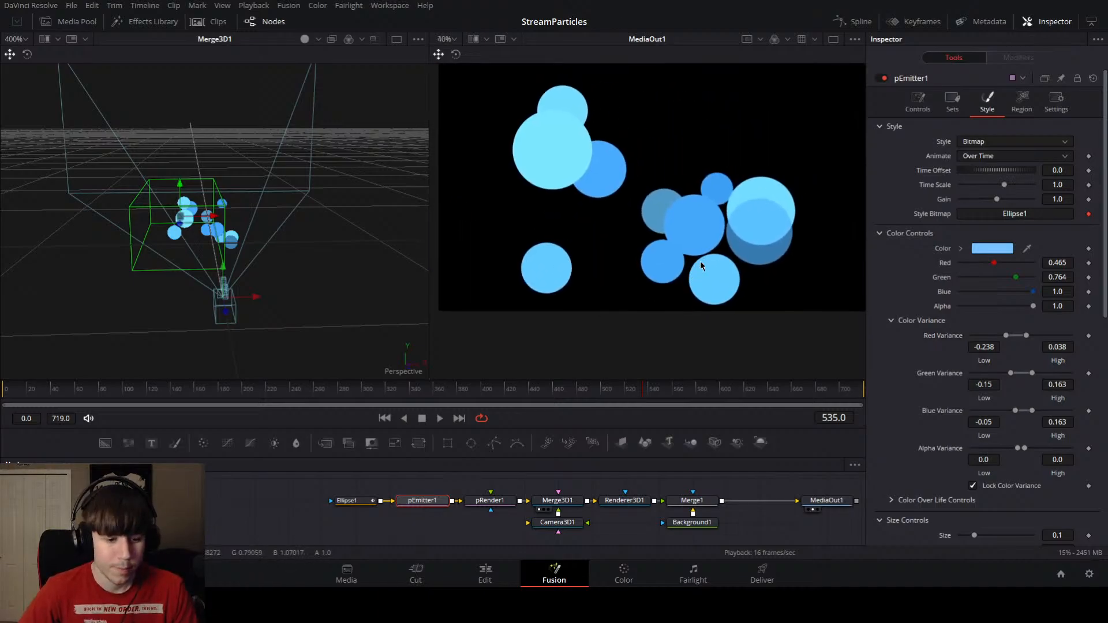
click(607, 388)
drag(607, 387, 52, 388)
key(space)
scroll(630, 245, down, 1)
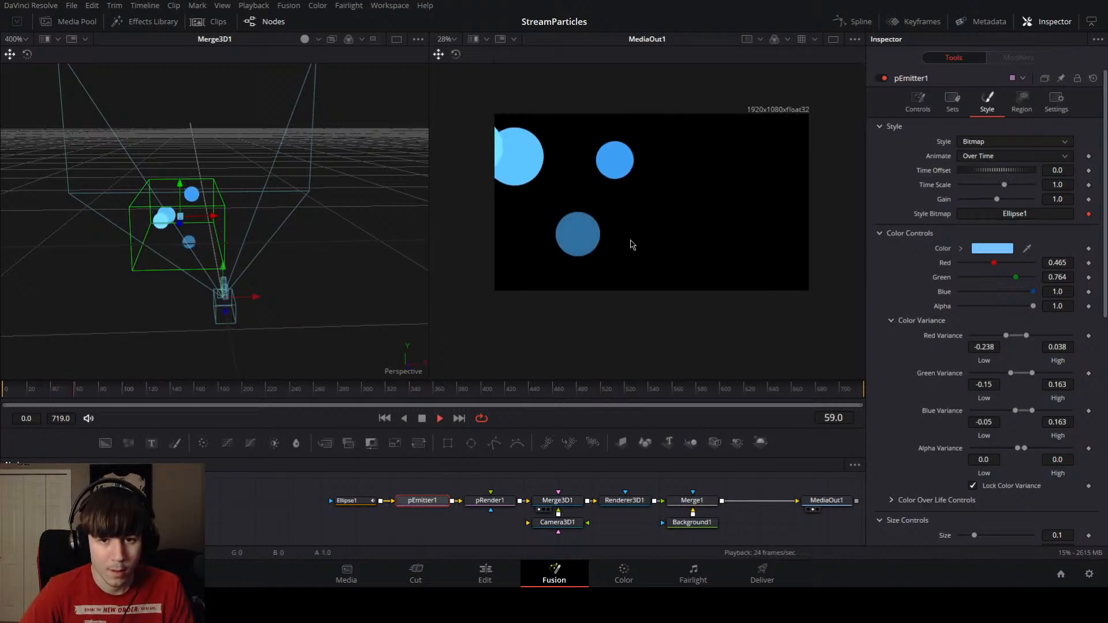
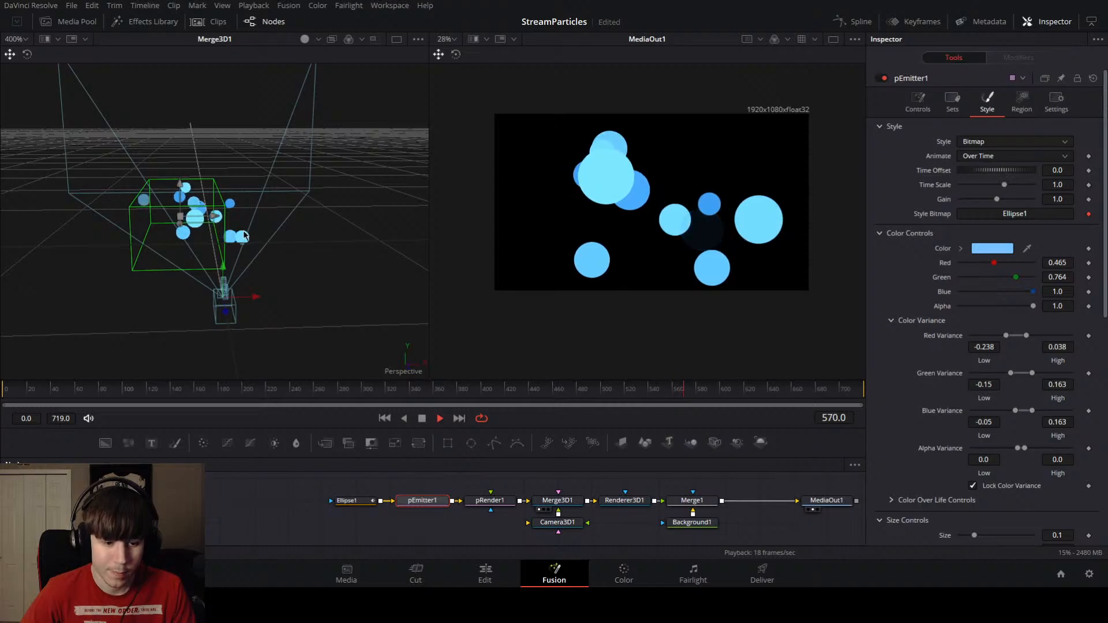
key(space)
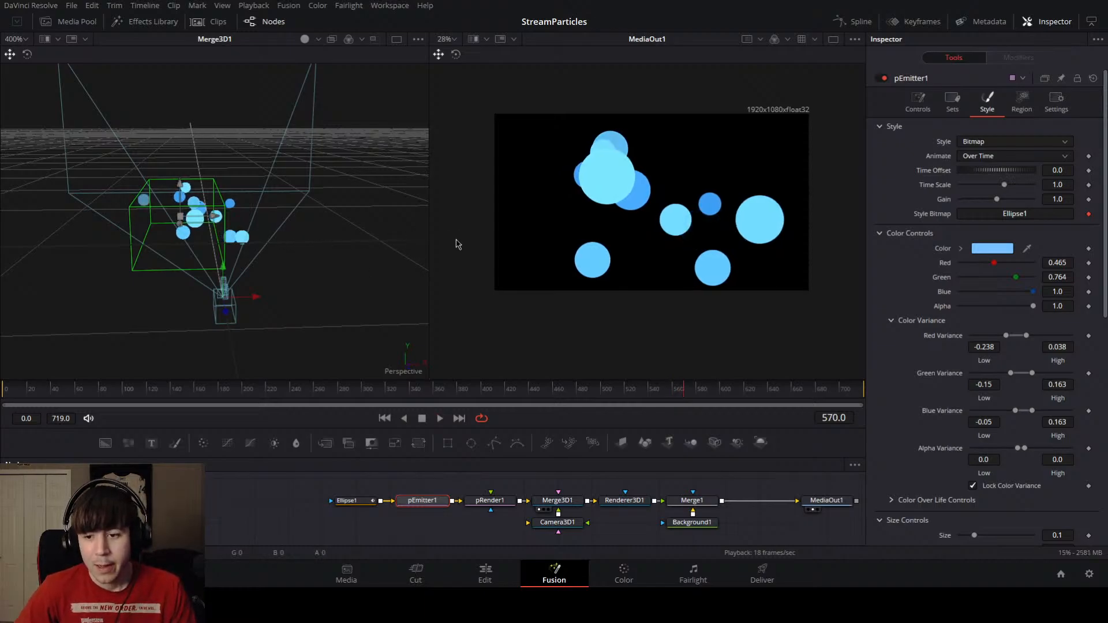
Step: Examine pEmitter1's Color Over Life settings and collapse its Color Variance settings
click(892, 501)
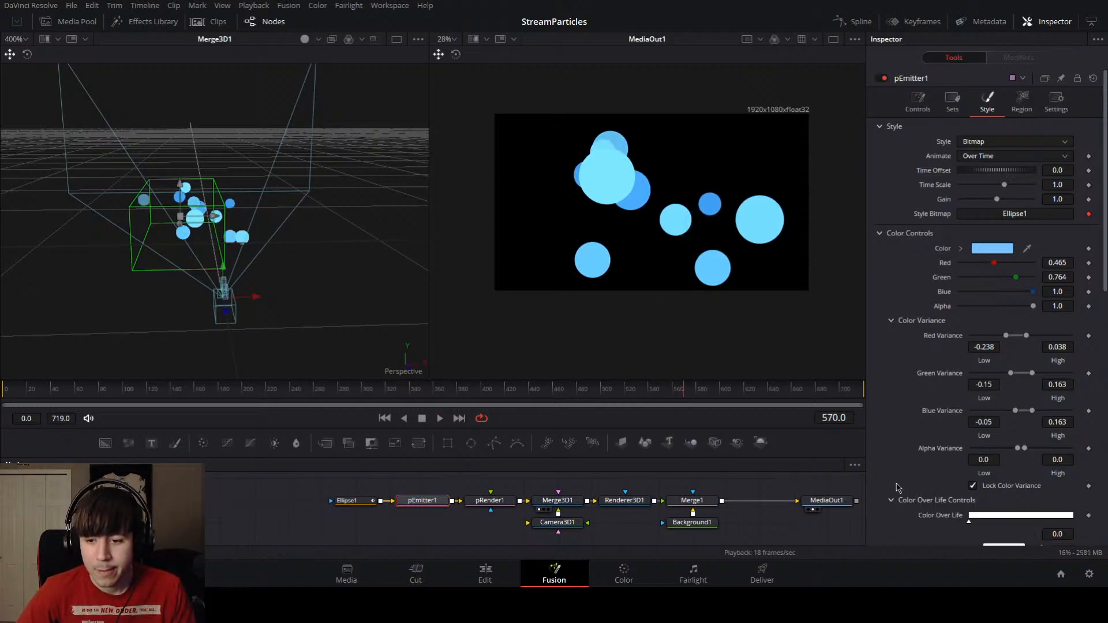
scroll(896, 462, down, 3)
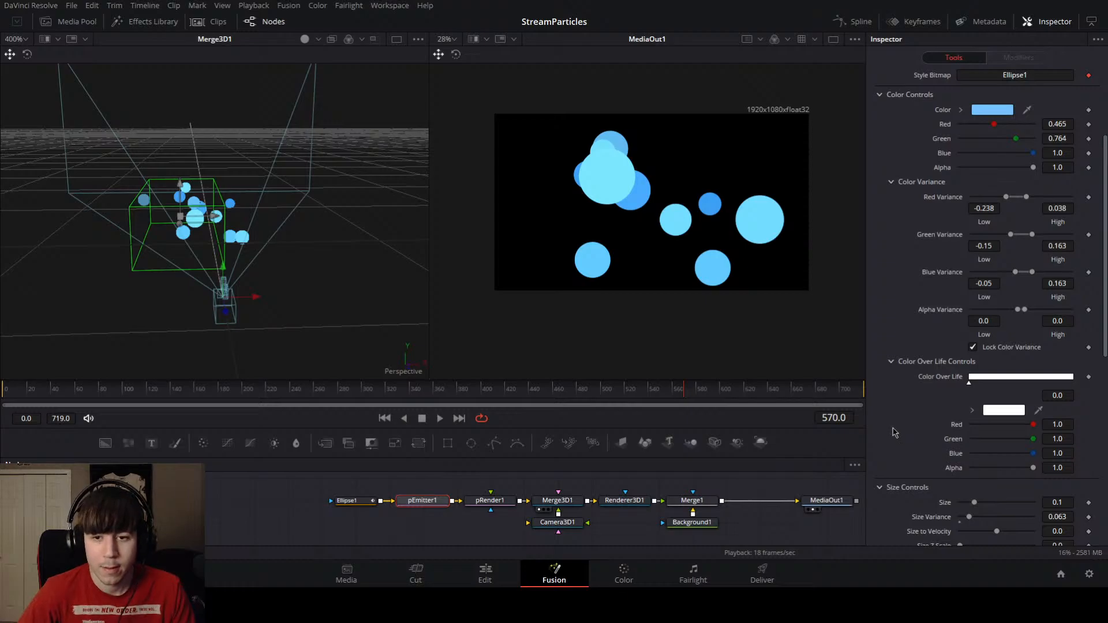
scroll(893, 433, up, 3)
click(889, 322)
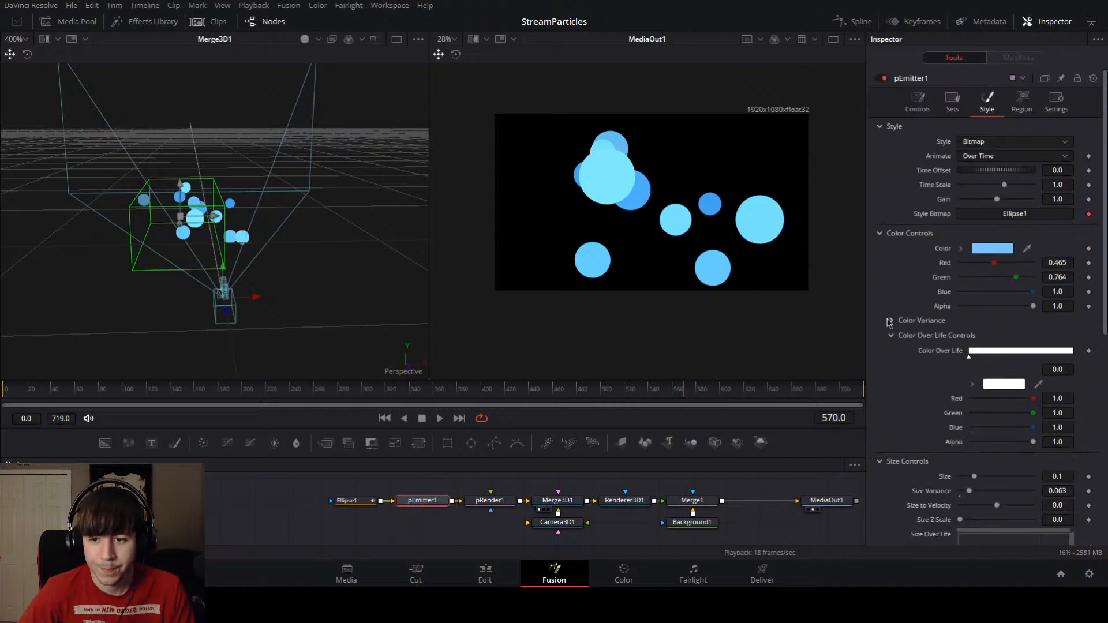
click(879, 234)
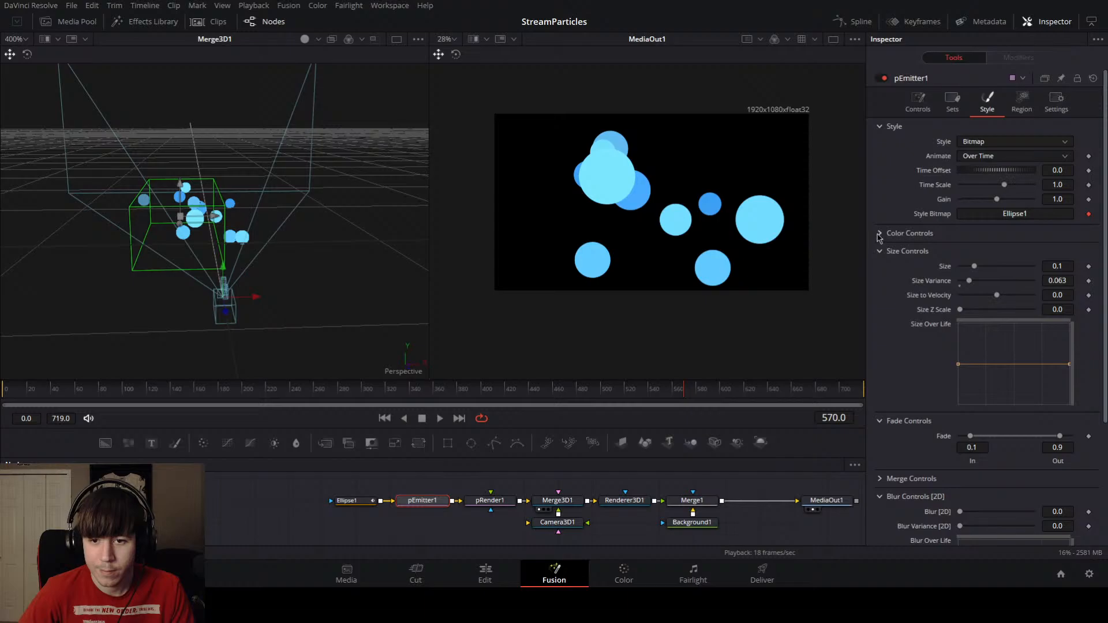
click(879, 235)
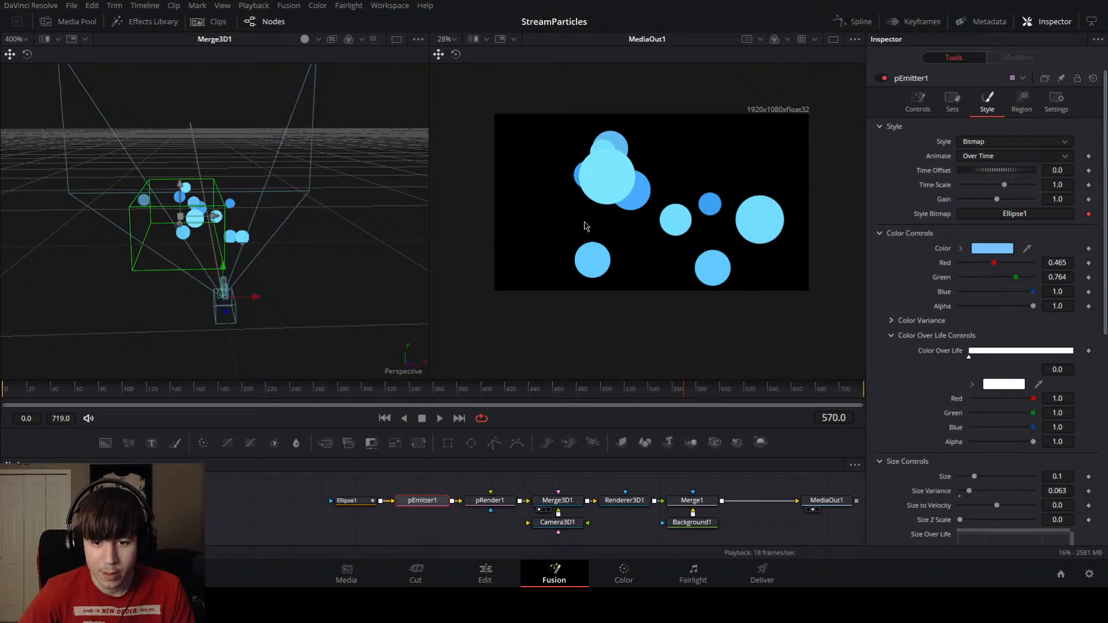
Step: Try deeper blue particle colors on pEmitter1, including Red 0.333 and Green 0.6, and restore the light blue with Red 0.465 and Green 0.764
click(680, 411)
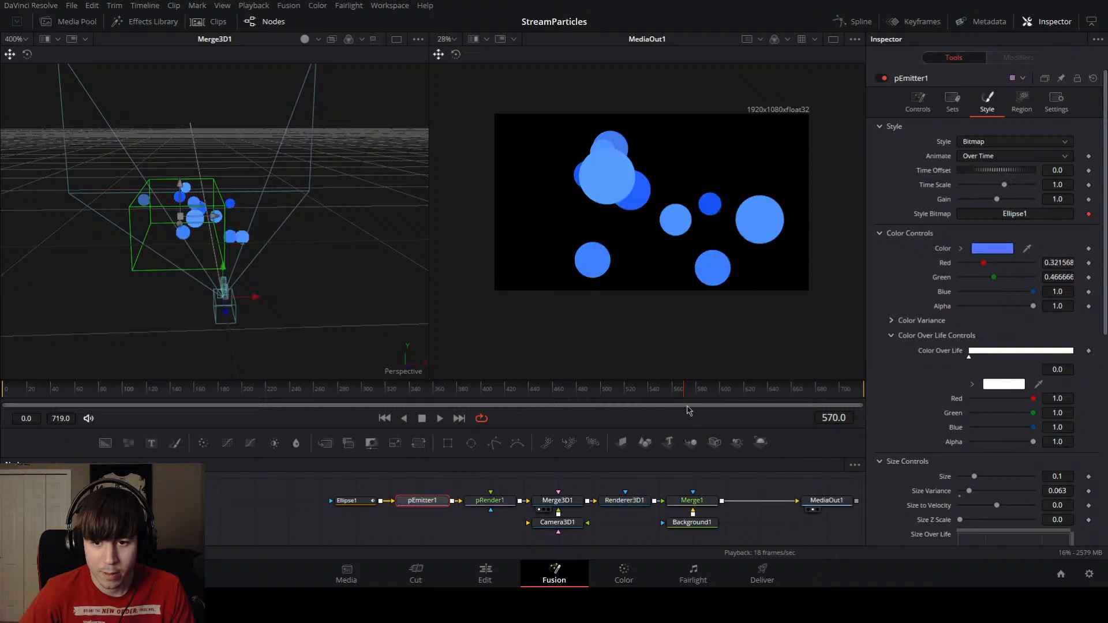
key(ctrl+z)
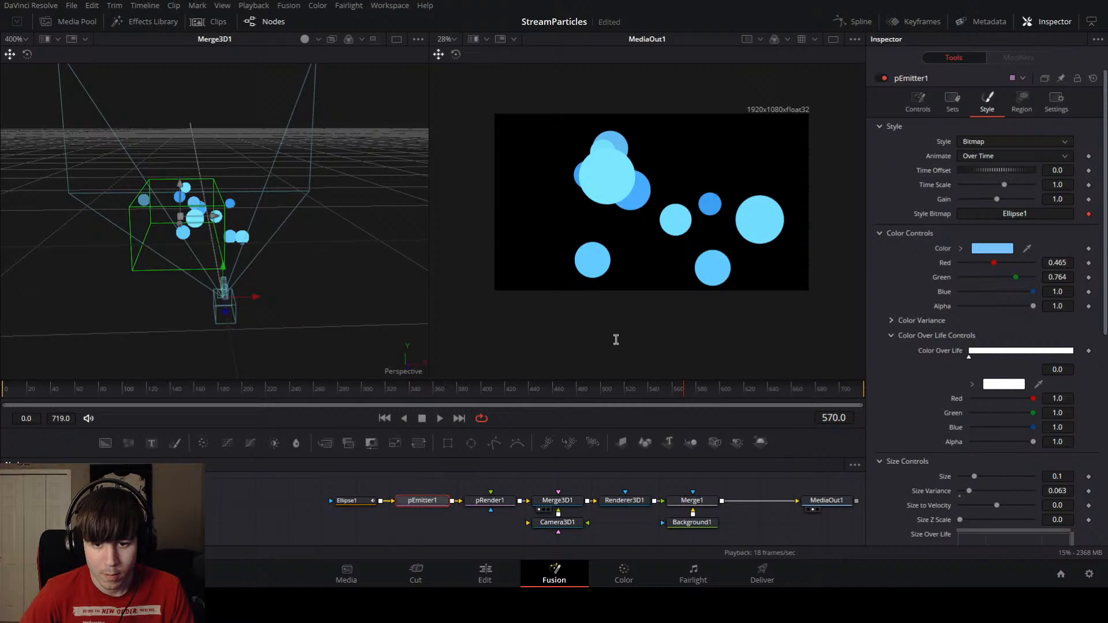
key(ctrl+z)
scroll(678, 317, down, 2)
scroll(702, 331, up, 2)
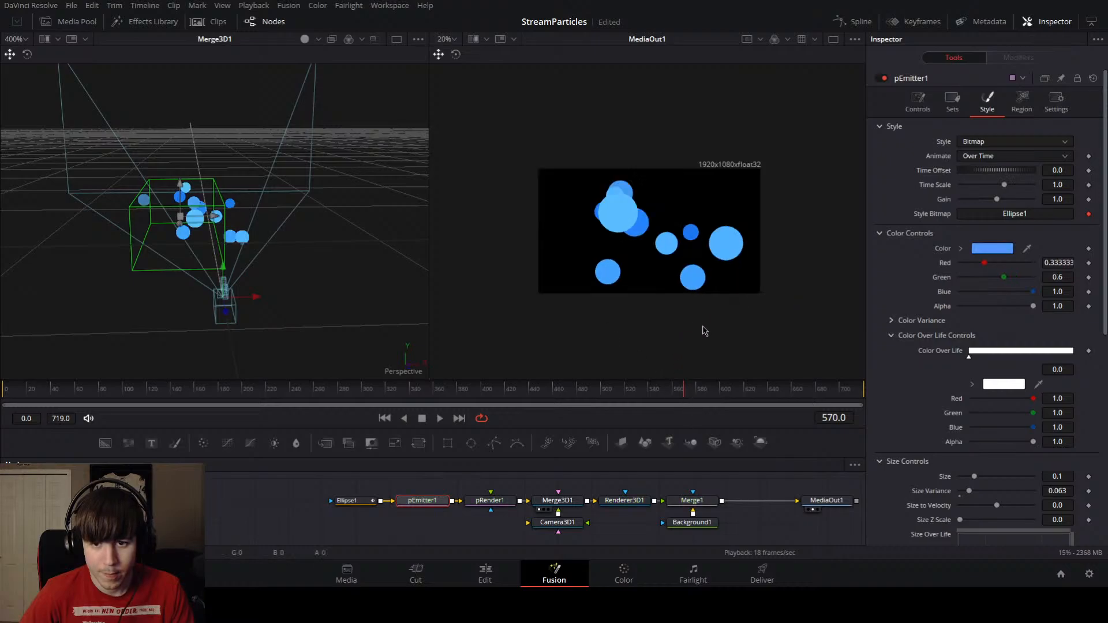
key(ctrl+s)
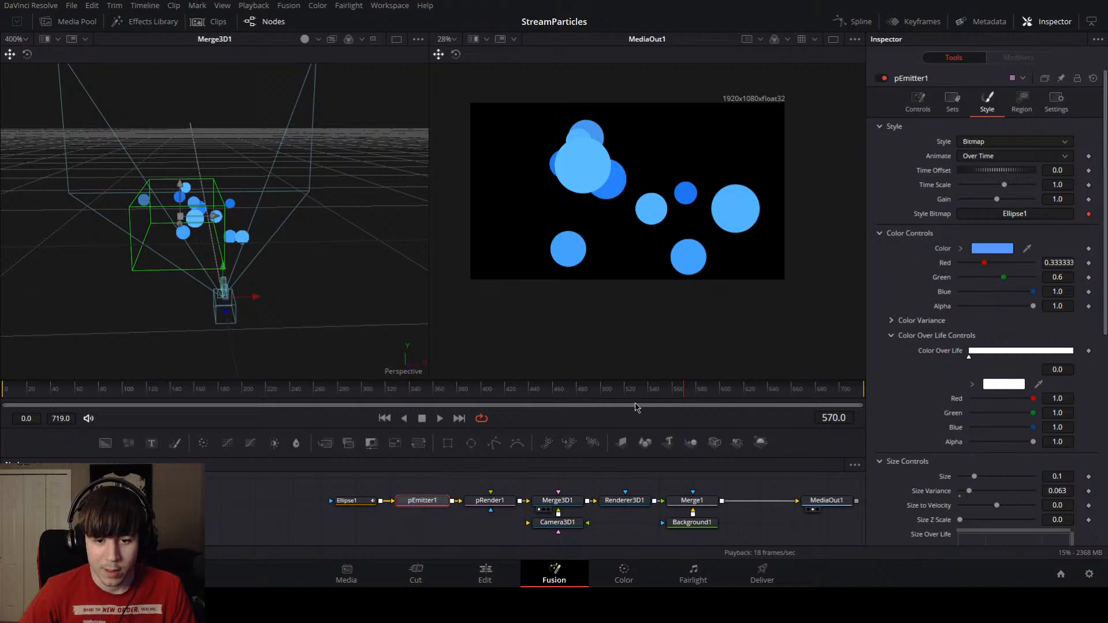
key(ctrl+shift+z)
scroll(623, 264, down, 2)
scroll(628, 261, up, 1)
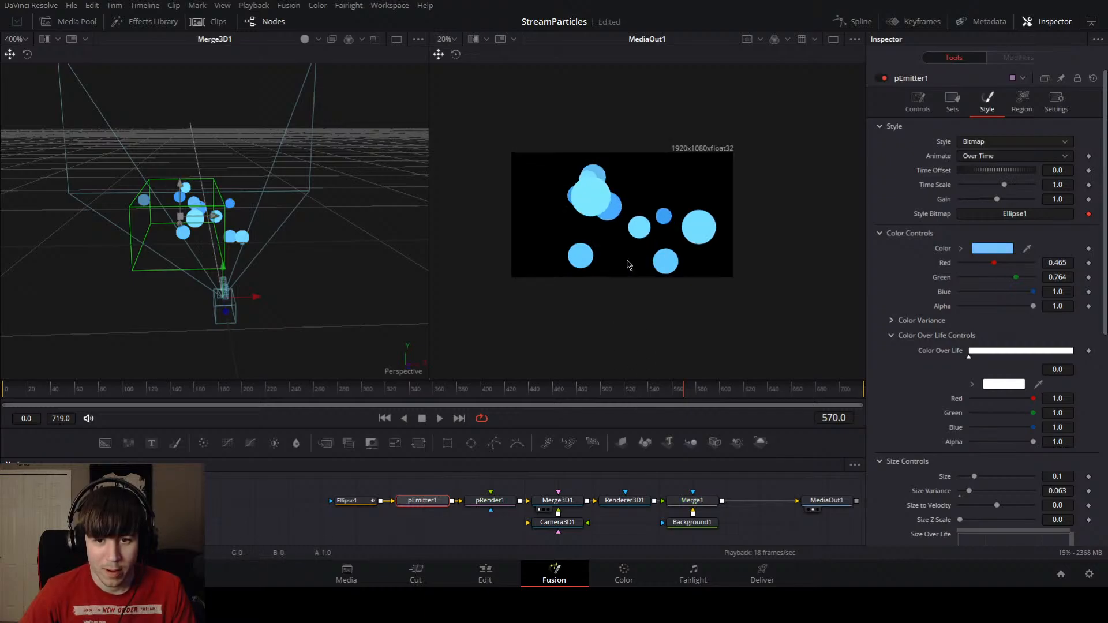
Step: Save the StreamParticles project
drag(623, 247, 623, 275)
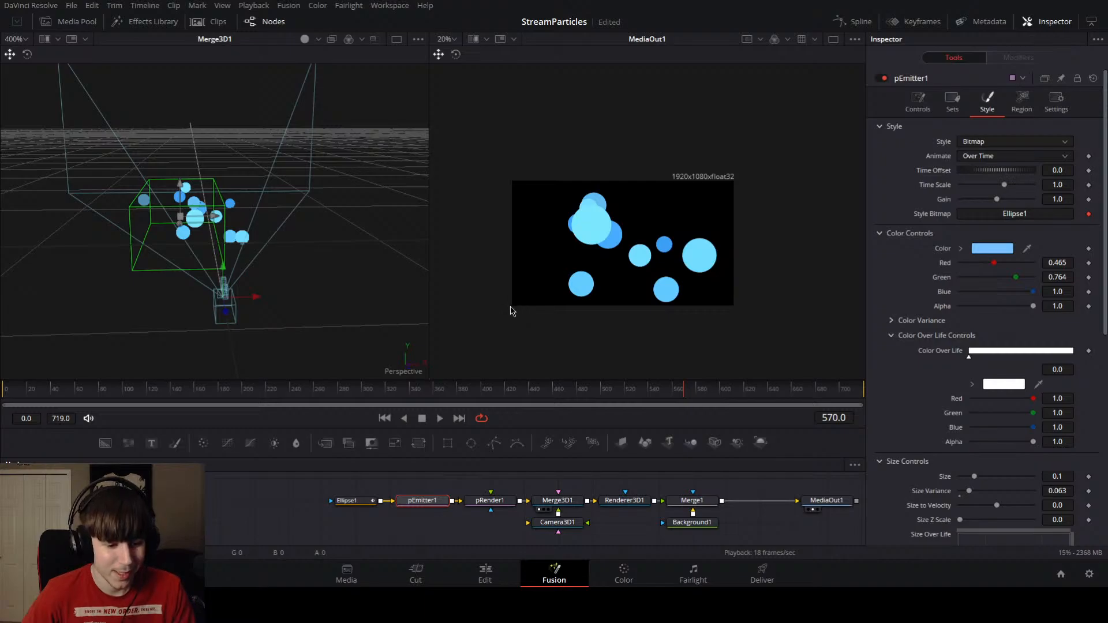
key(ctrl+s)
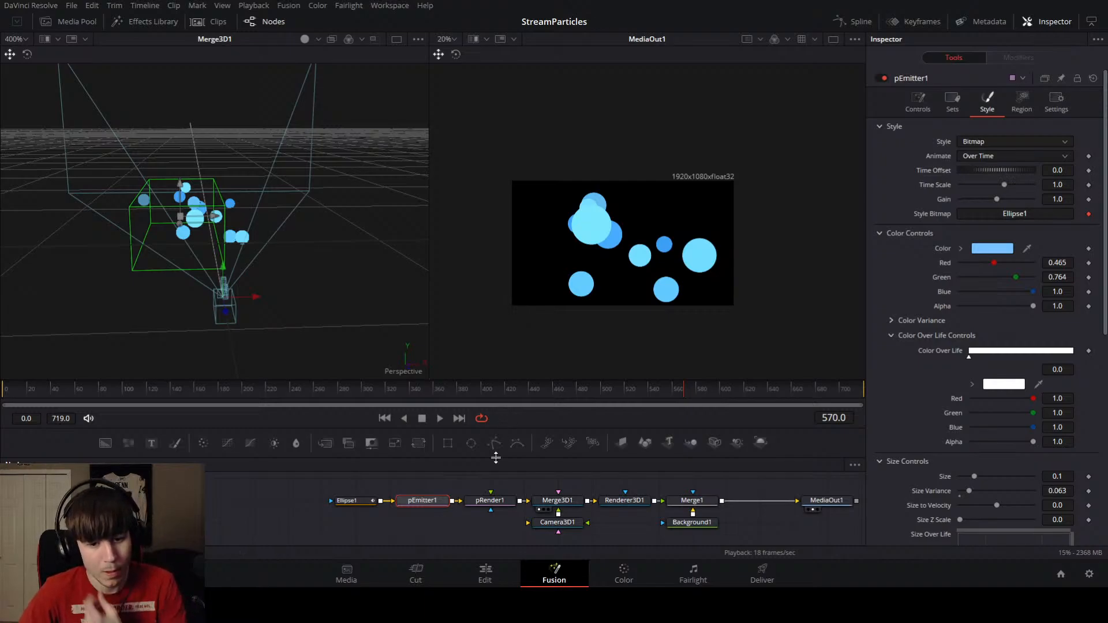
Step: Try a 2D blur of 48 on pRender1, inspect the particle edges up close, and reset the blur to 0
click(501, 500)
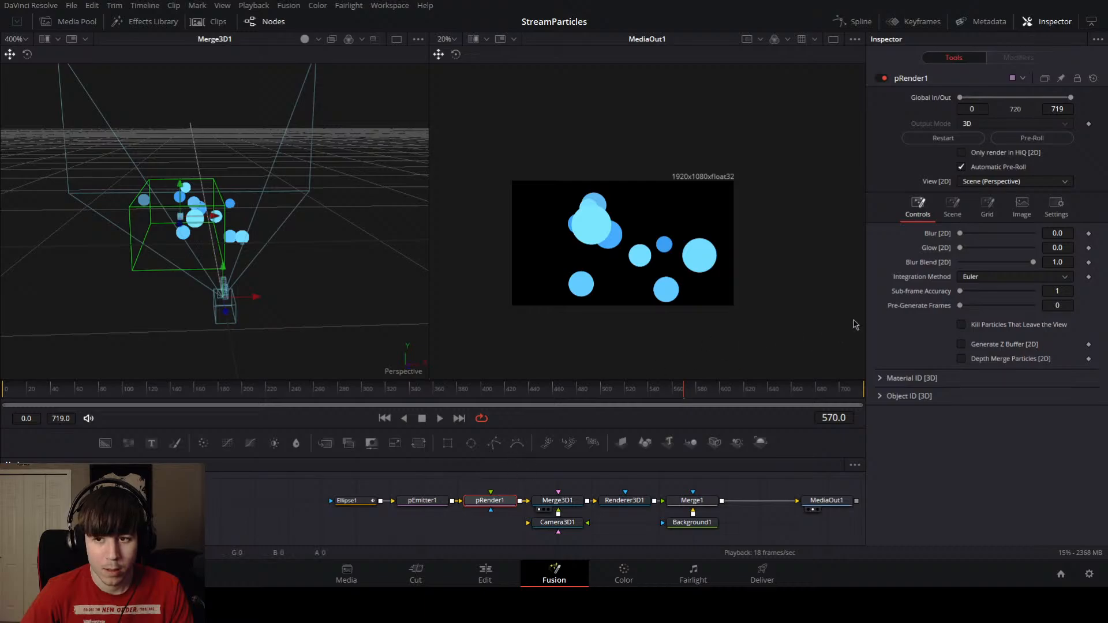
drag(960, 233, 999, 242)
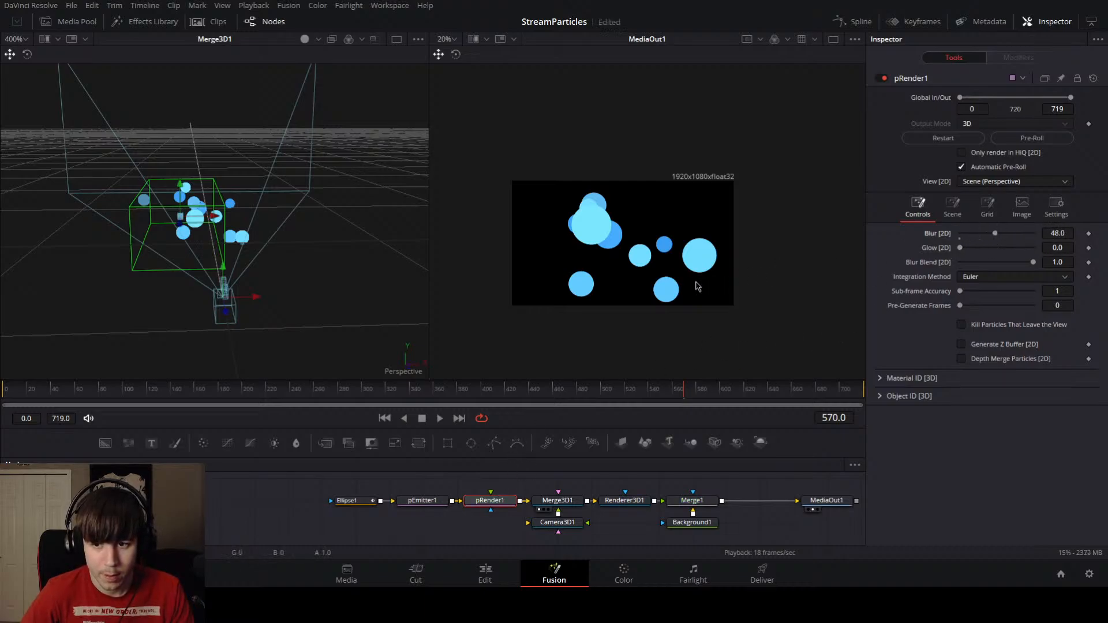
scroll(681, 288, up, 2)
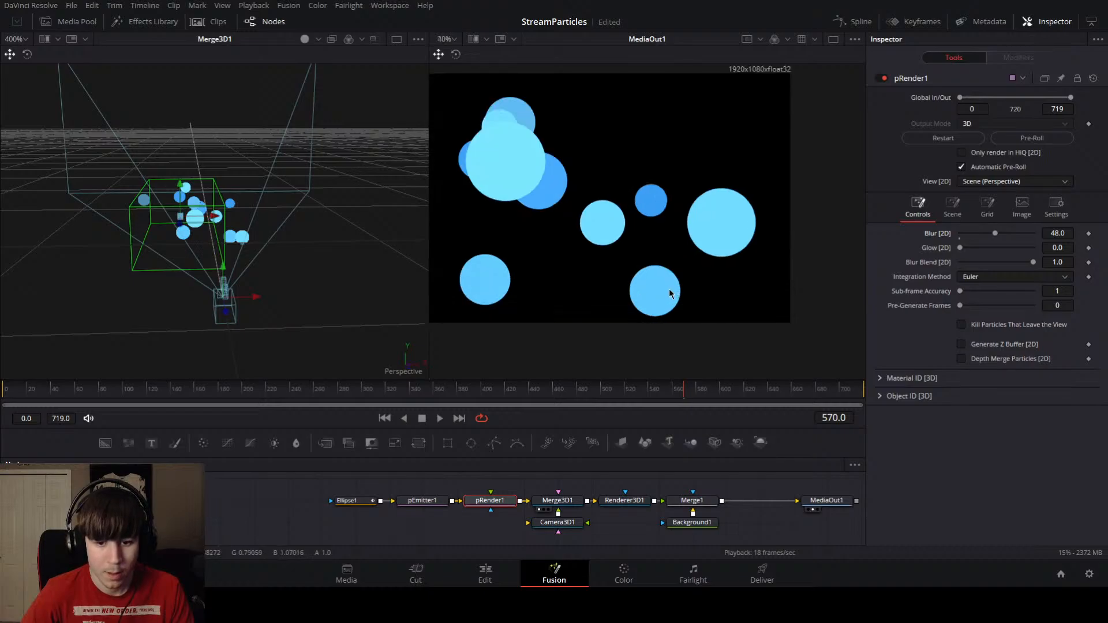
scroll(669, 293, up, 3)
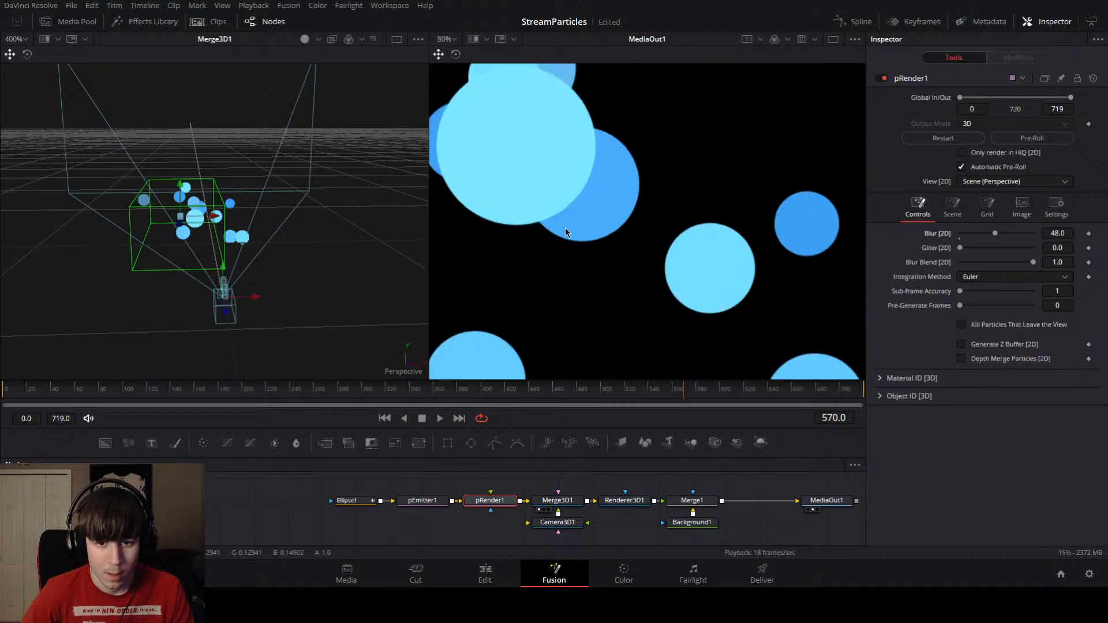
scroll(563, 230, down, 1)
scroll(571, 277, down, 1)
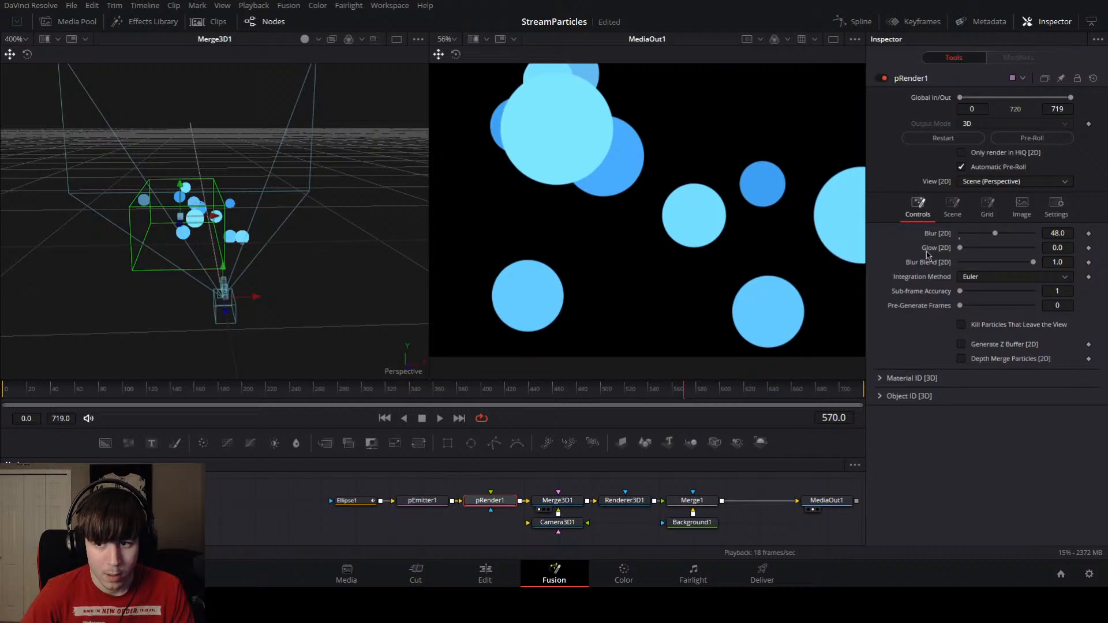
double_click(1001, 235)
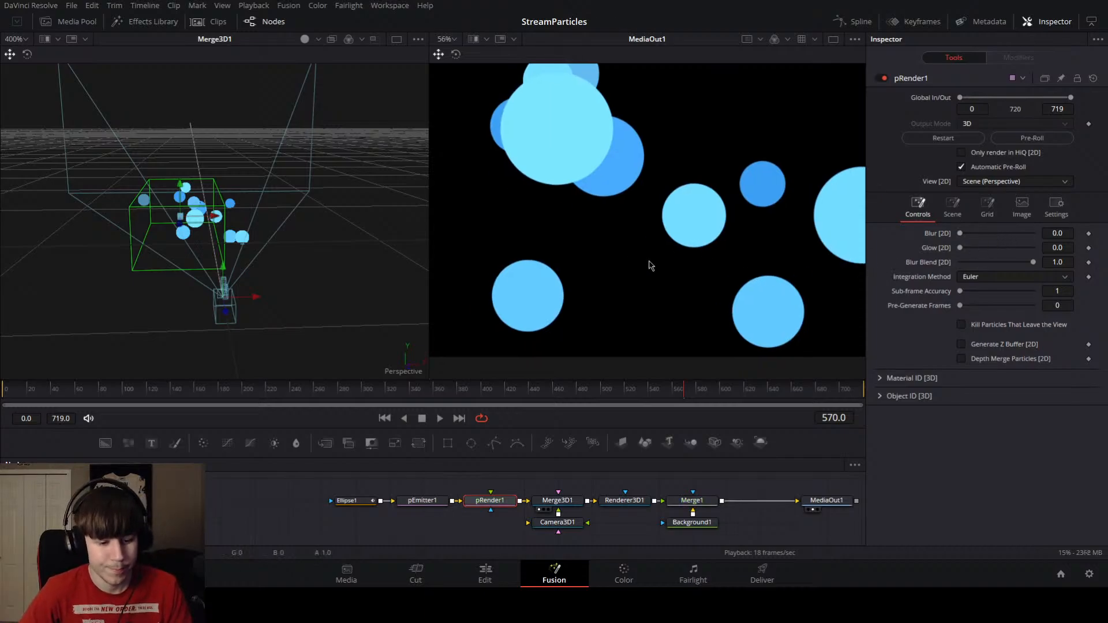
scroll(658, 262, down, 1)
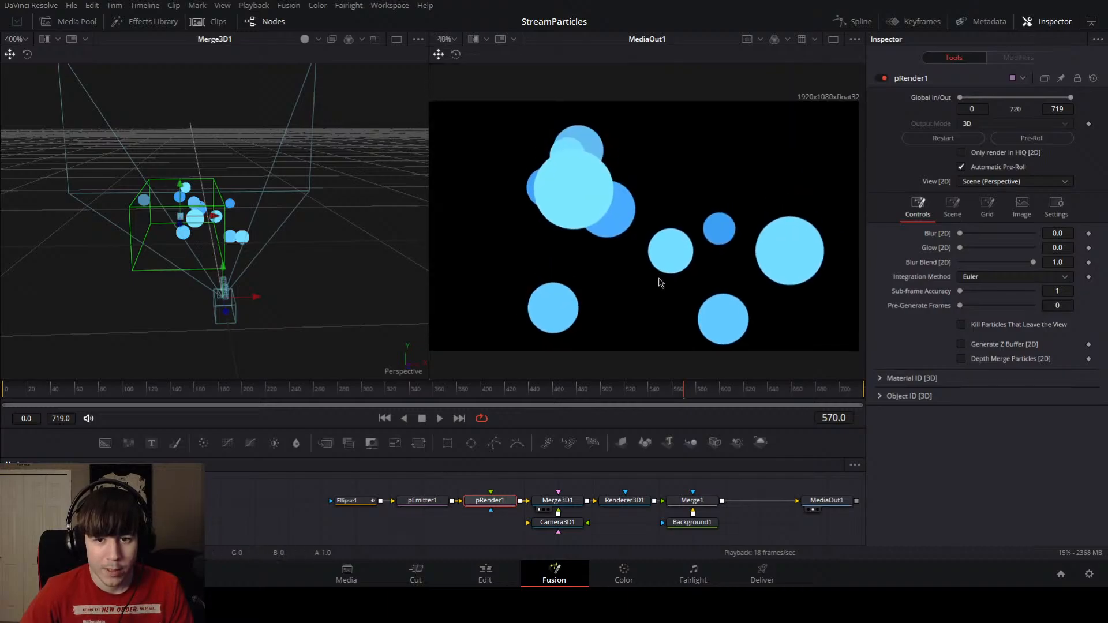
Step: Try a 2D blur of 0.772 in pEmitter1's style settings and check the particles at other frames
click(435, 500)
scroll(900, 421, down, 5)
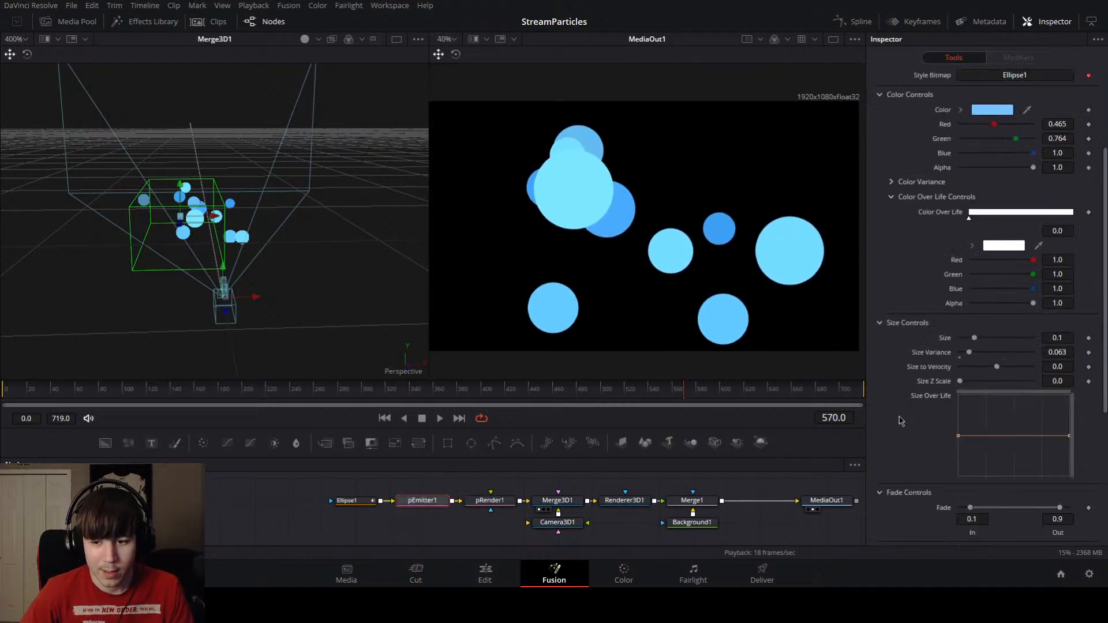
scroll(901, 421, down, 3)
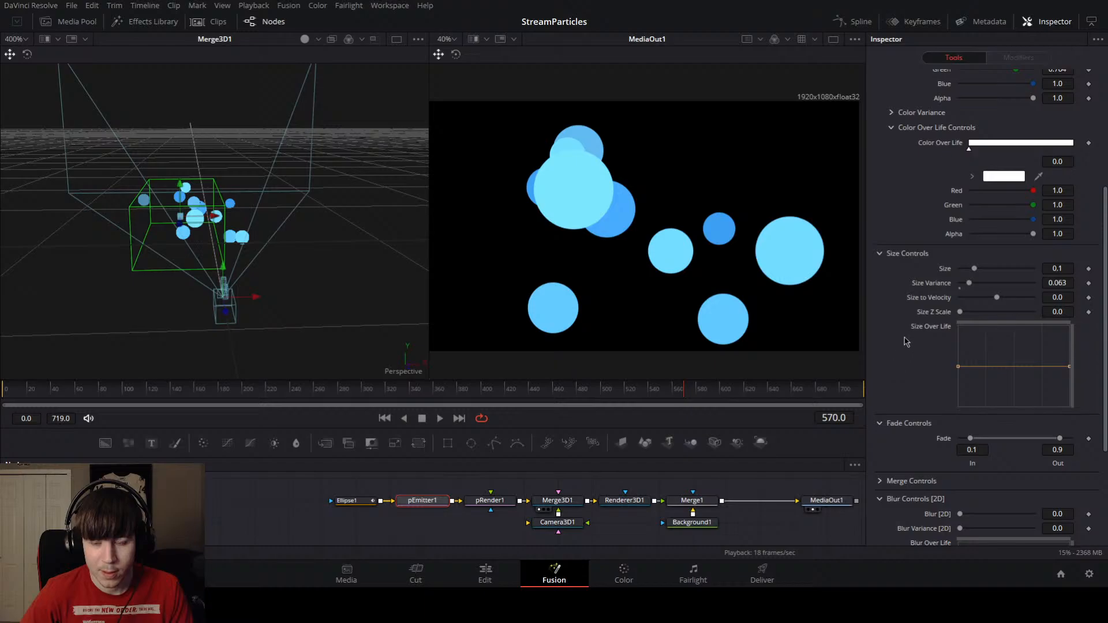
scroll(906, 341, down, 3)
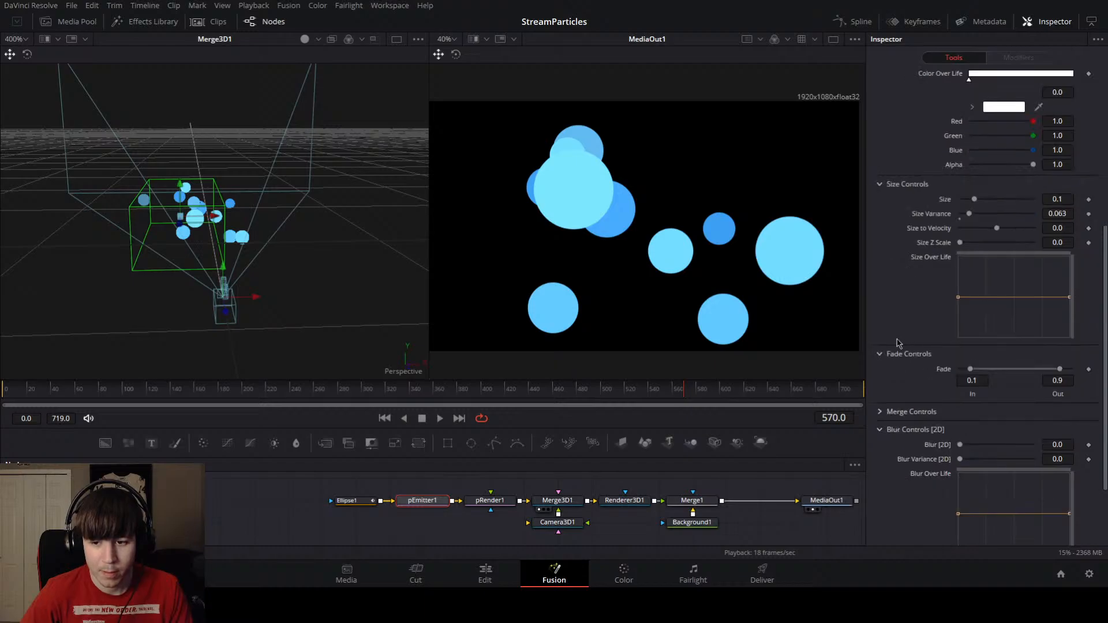
drag(960, 444, 1017, 444)
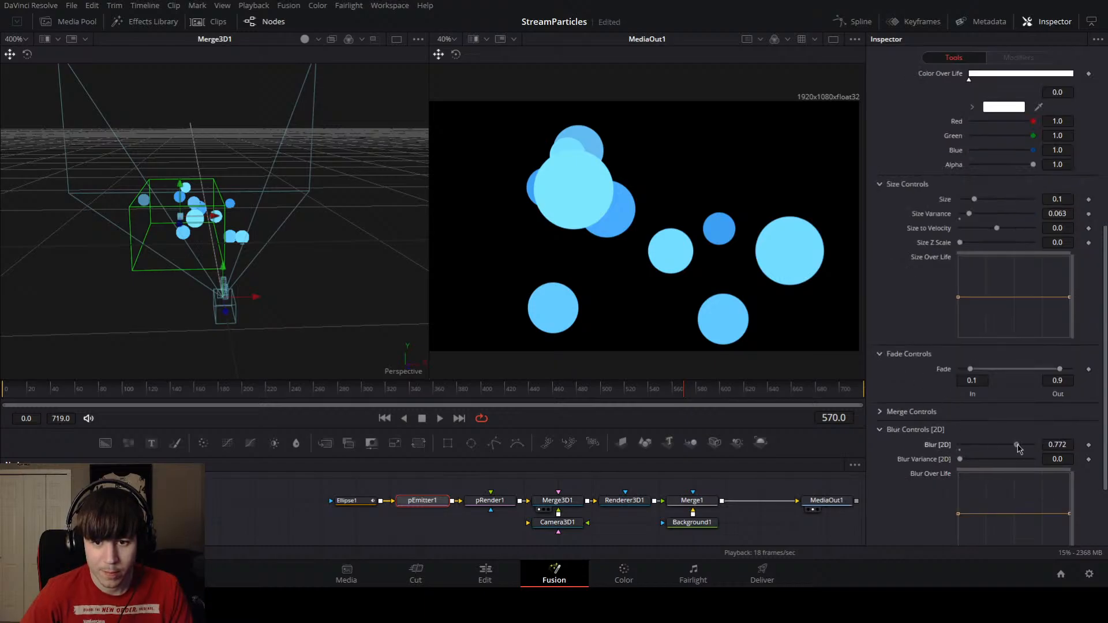
click(597, 396)
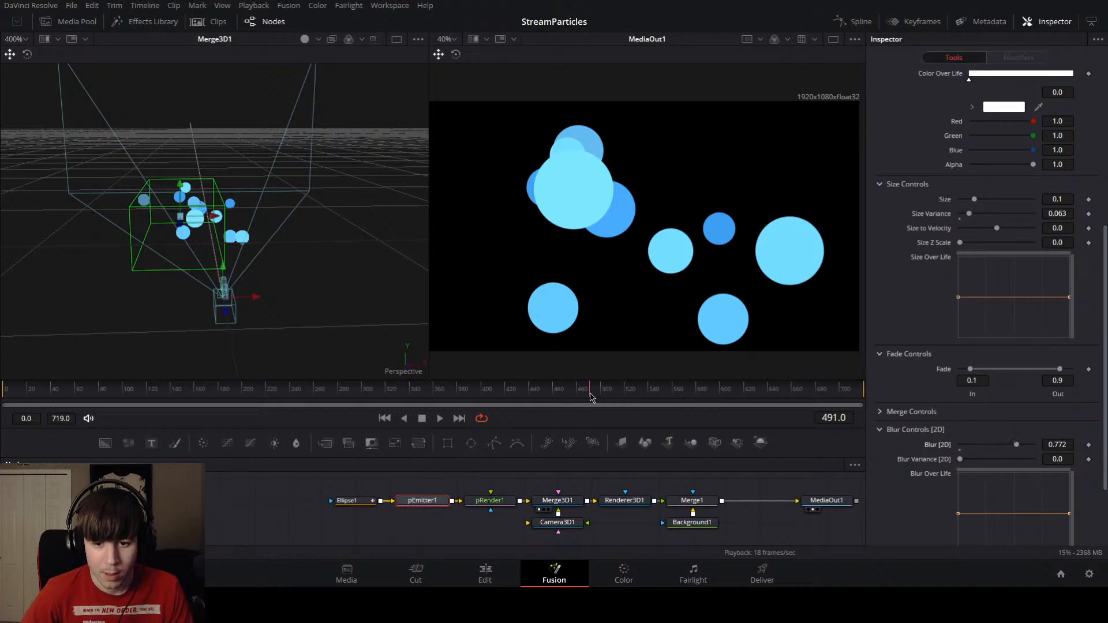
click(653, 396)
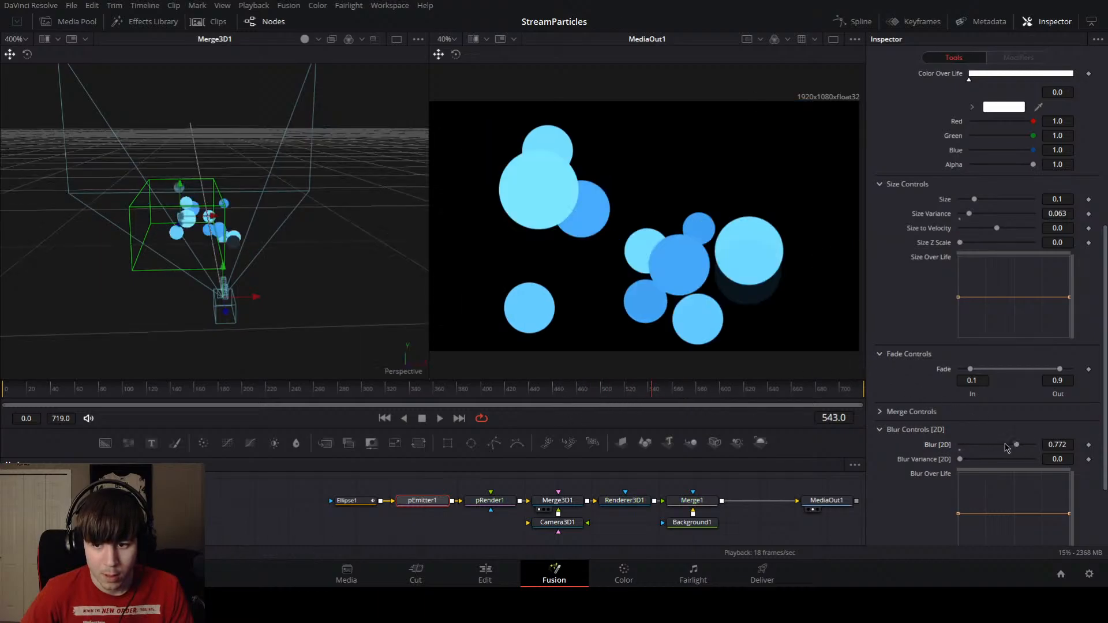
Step: Try a 2D blur of 1.0 on pEmitter1, check it around frame 514, and undo the emitter blur changes
drag(1014, 445, 1036, 451)
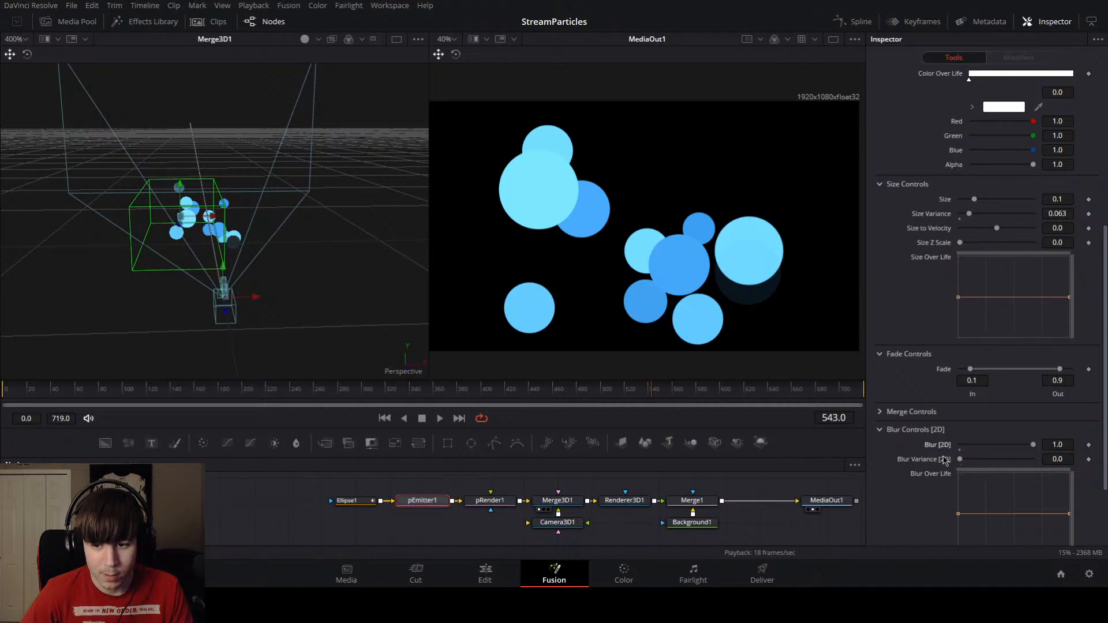
click(617, 388)
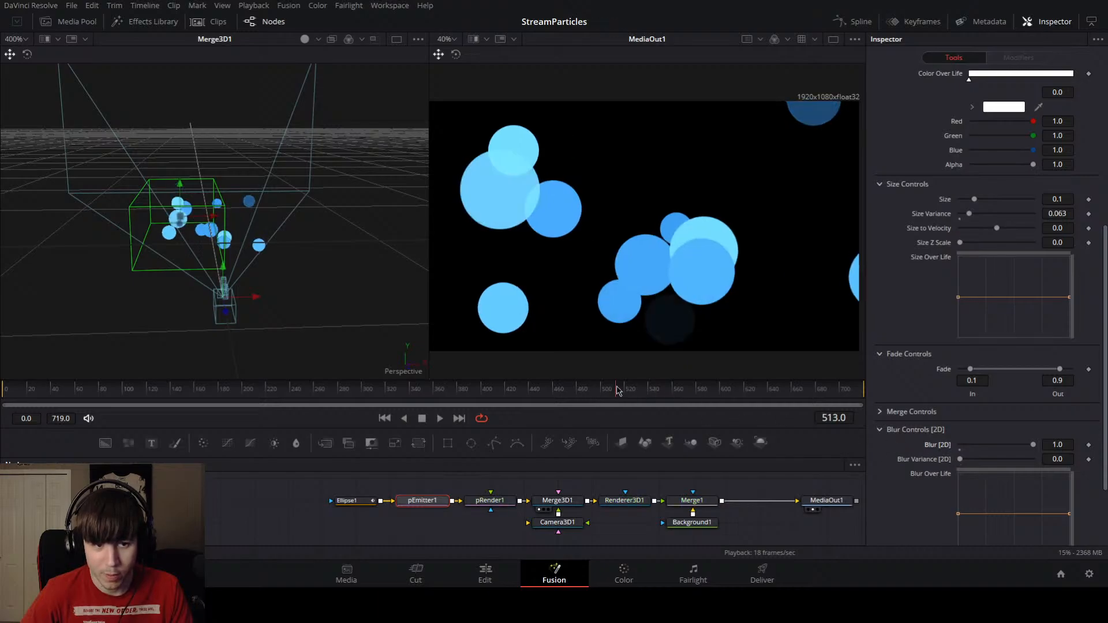
mouse_move(613, 390)
mouse_down()
mouse_move(638, 390)
mouse_move(616, 387)
mouse_up()
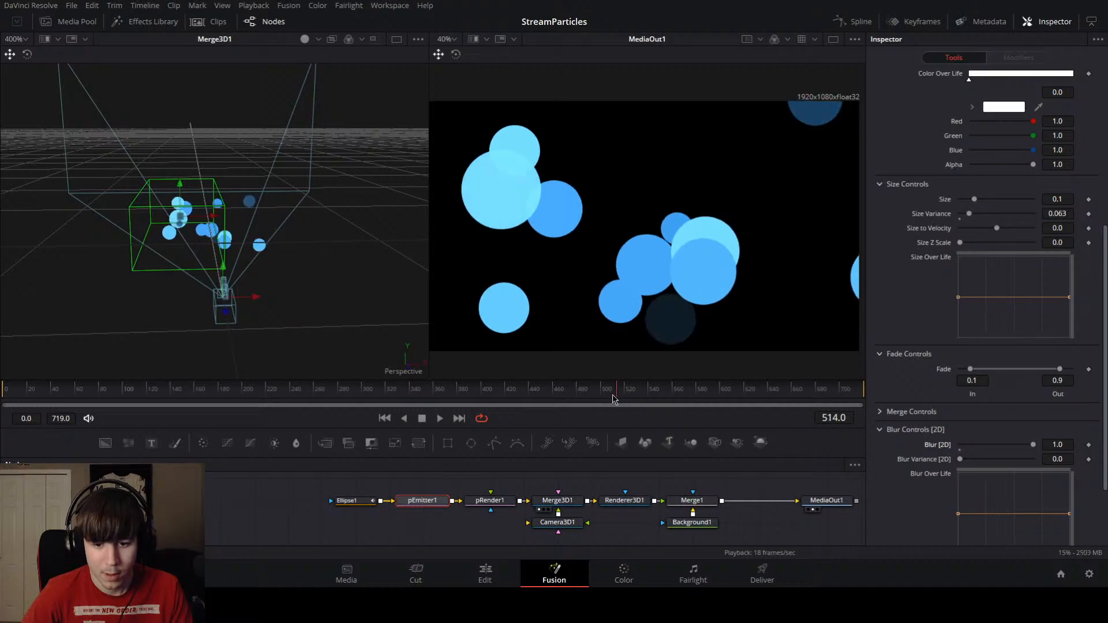
key(ctrl+z)
key(ctrl+z)
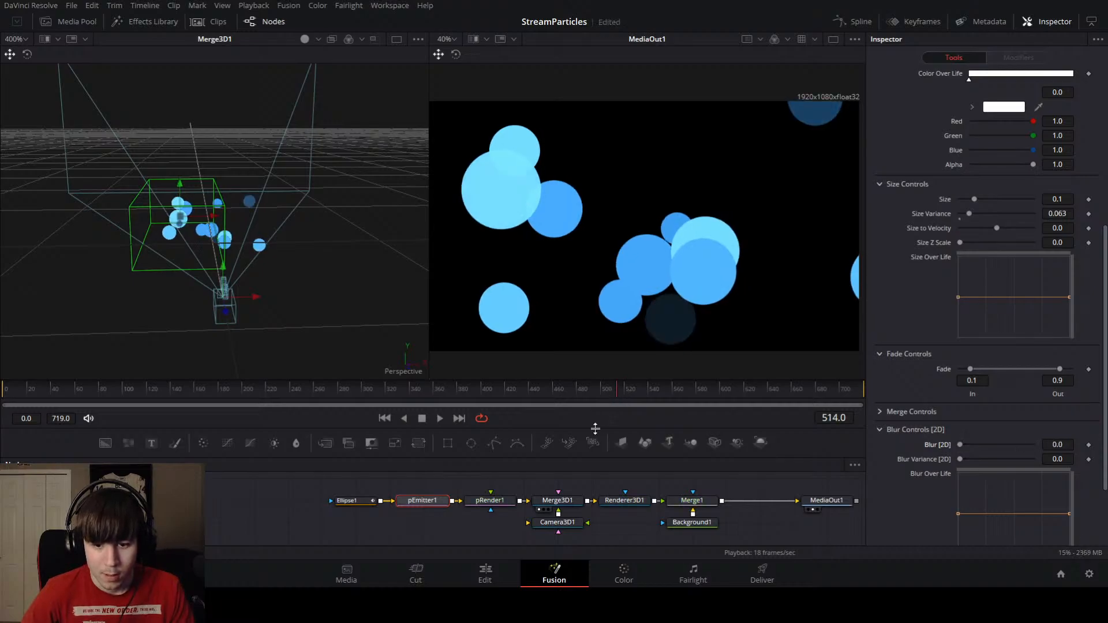
Step: Try a greater Focal Plane distance on Camera3D1 and undo the change
click(564, 526)
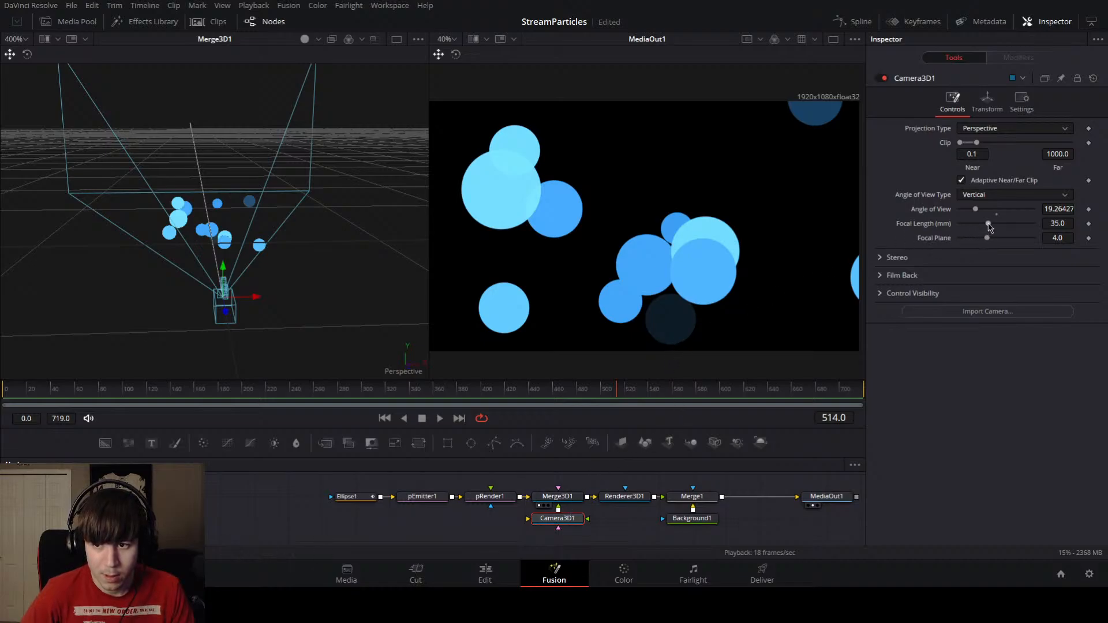
drag(987, 242, 1028, 246)
key(ctrl+z)
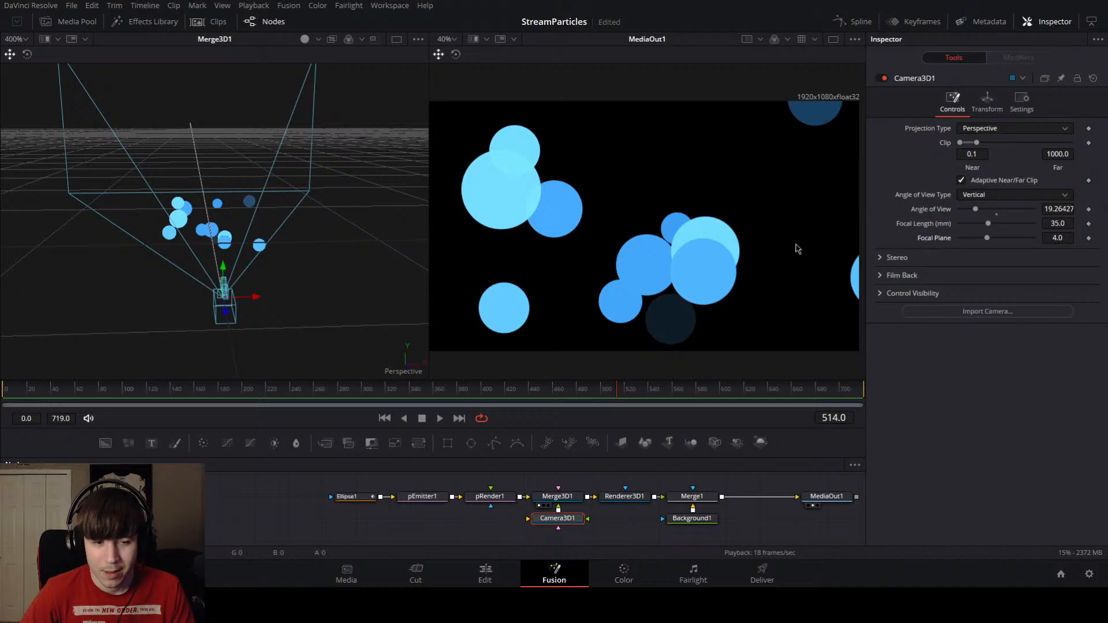
Step: Save the project with the original camera and blur settings
key(ctrl+s)
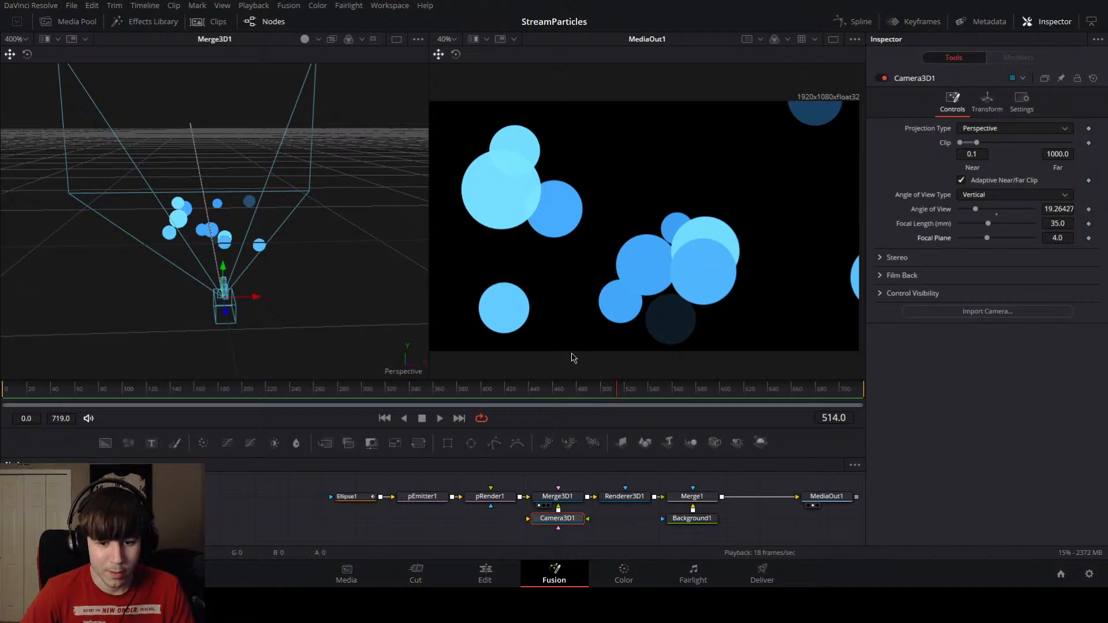
Step: Raise the starting point of pEmitter1's Blur Over Life curve to the top of the graph
click(424, 496)
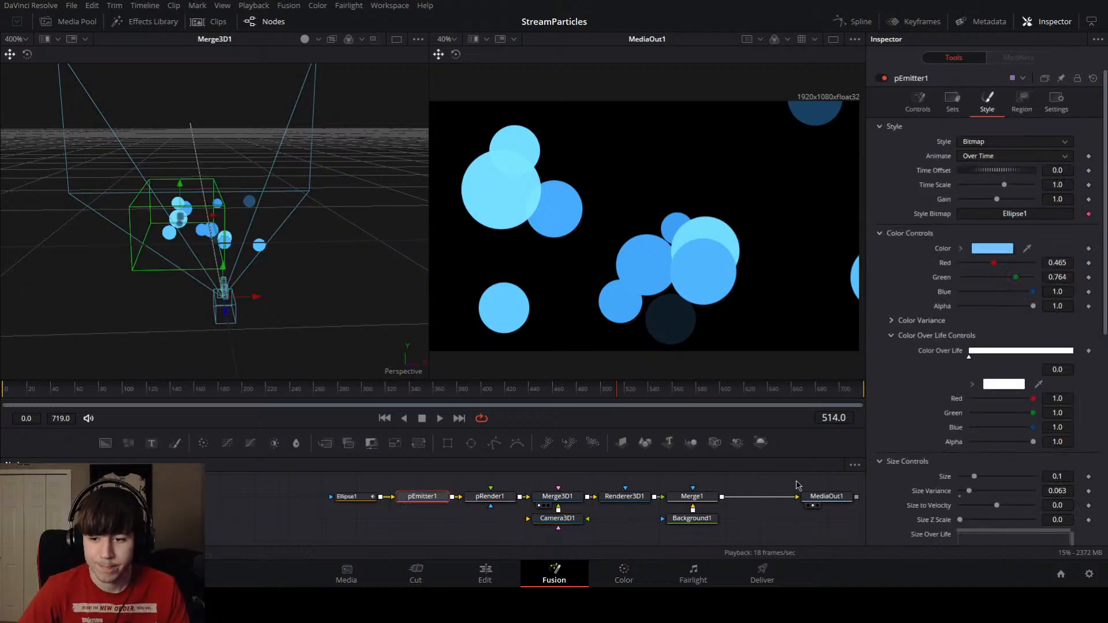
scroll(932, 456, down, 5)
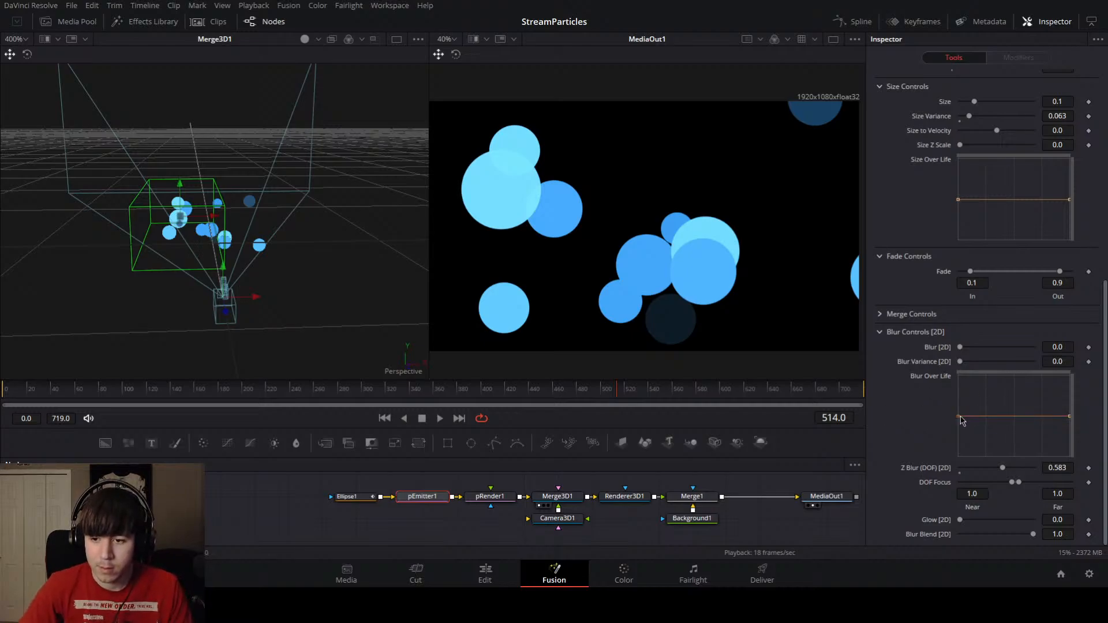
drag(958, 415, 958, 374)
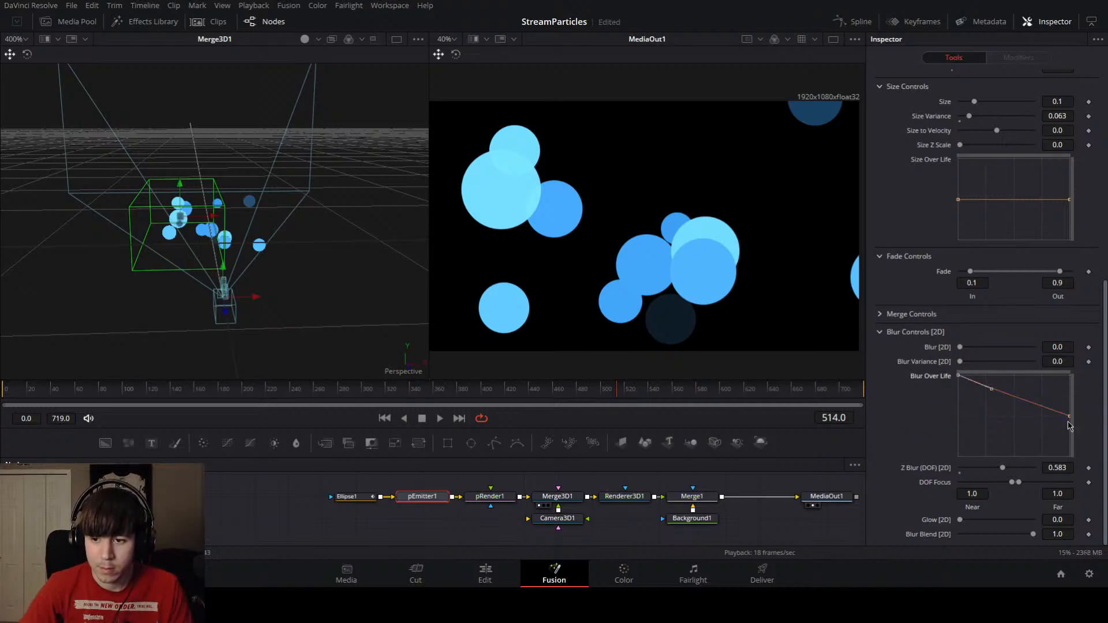
Step: Undo the last Blur Over Life curve change on pEmitter1 and set its Z Blur (DOF) to 0.0
key(ctrl+z)
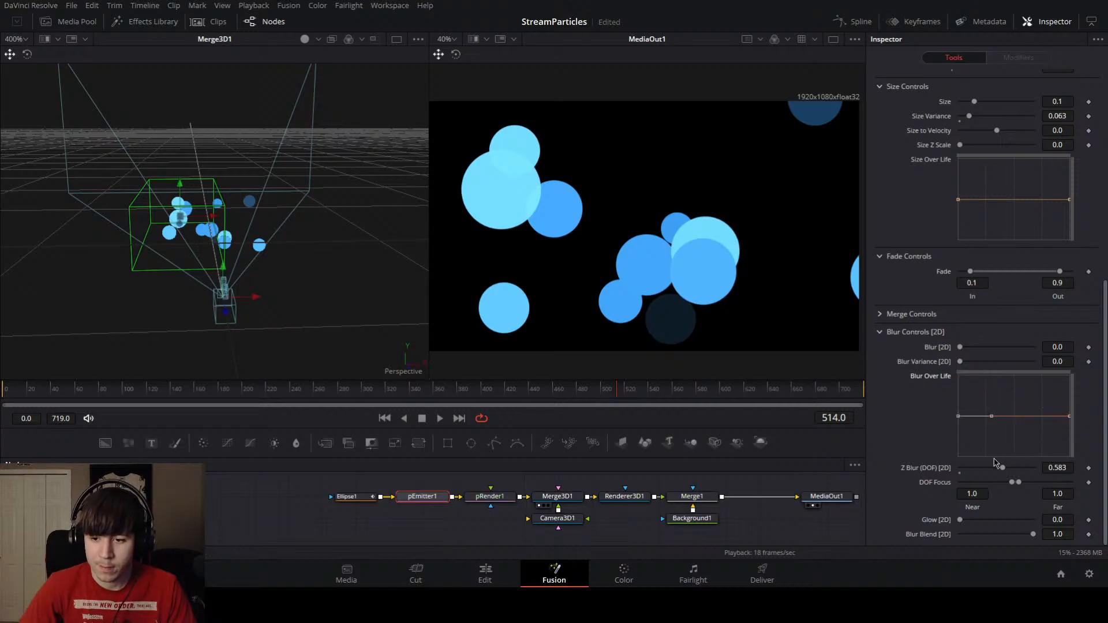
drag(1003, 469, 944, 468)
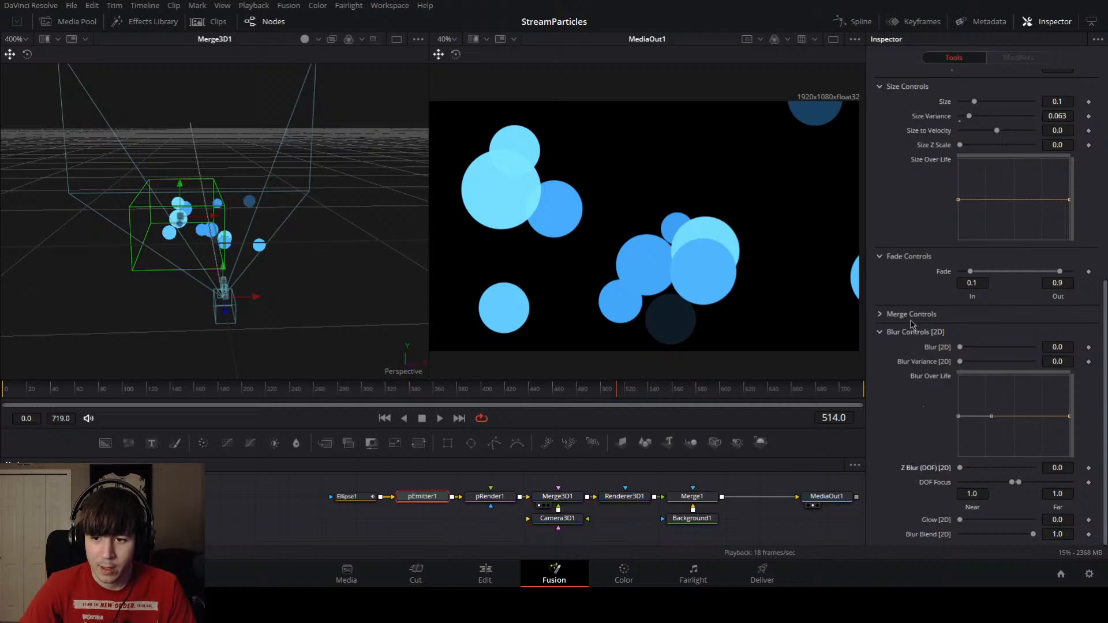
Step: Examine pEmitter1's Merge Controls and its emitter and velocity settings, collapsing the Color Over Life Controls
click(884, 316)
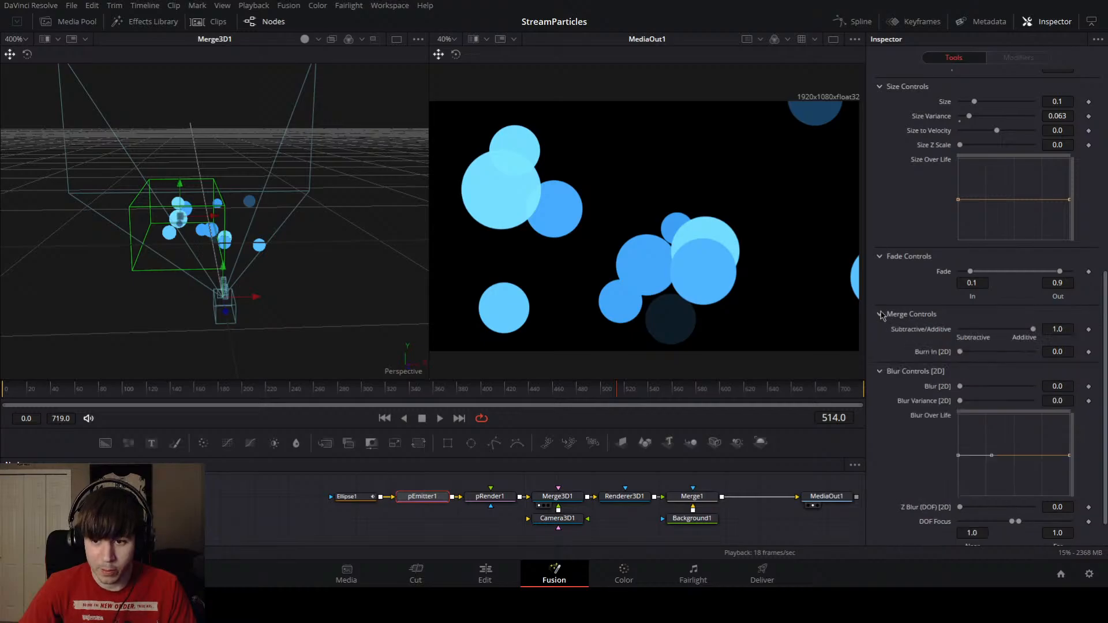
scroll(901, 346, up, 5)
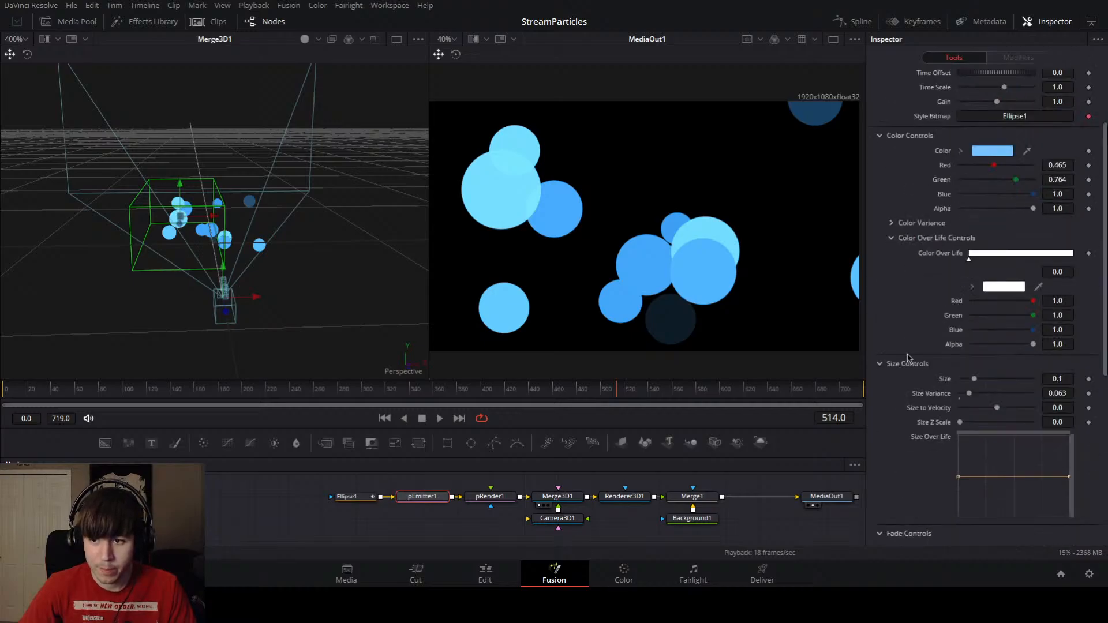
scroll(907, 357, up, 2)
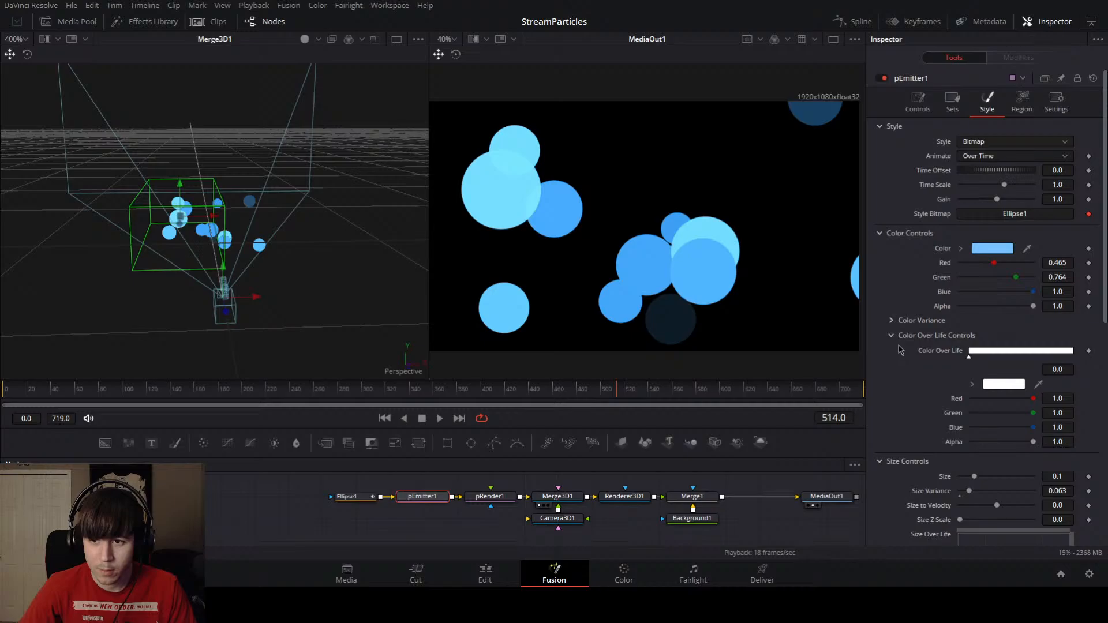
click(891, 336)
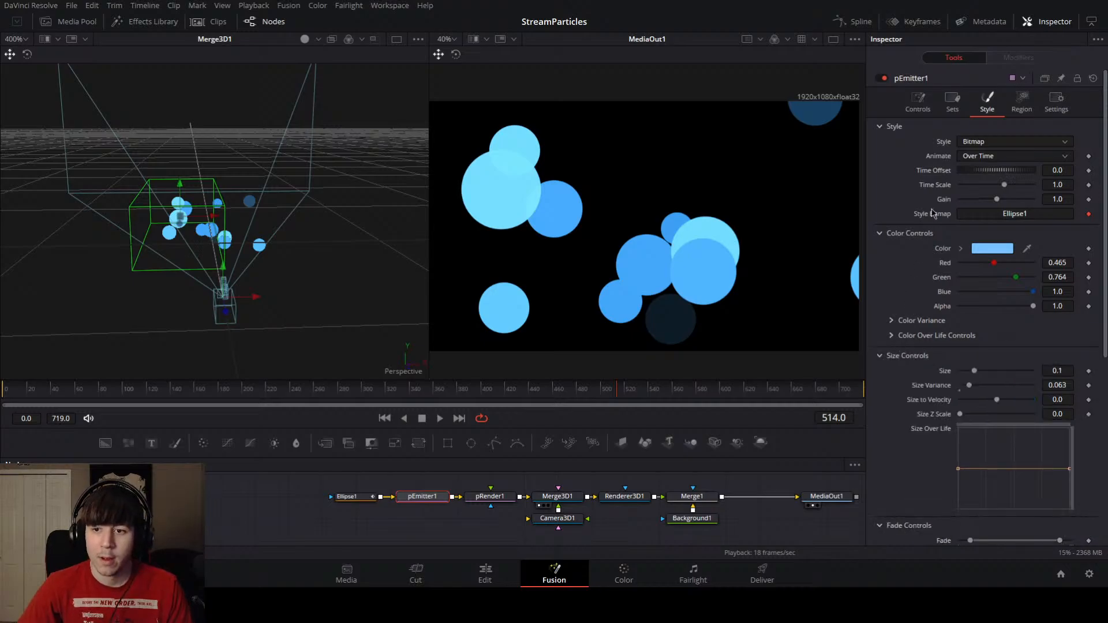
click(918, 101)
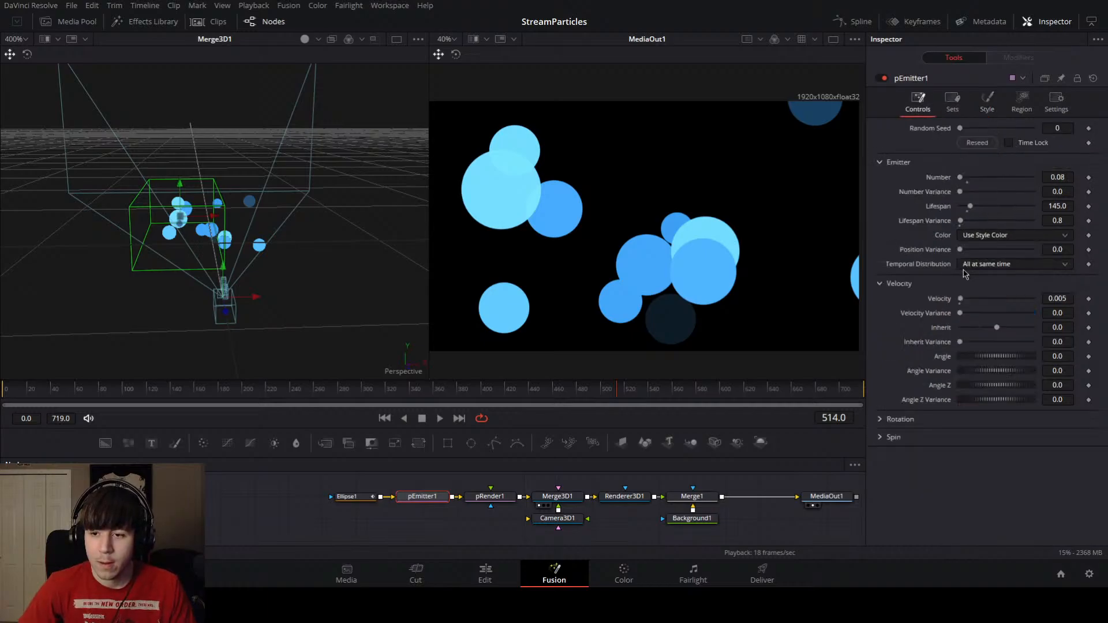
Step: Try adjusting the Soft Edge of Ellipse1 and return it to 0.0
click(351, 496)
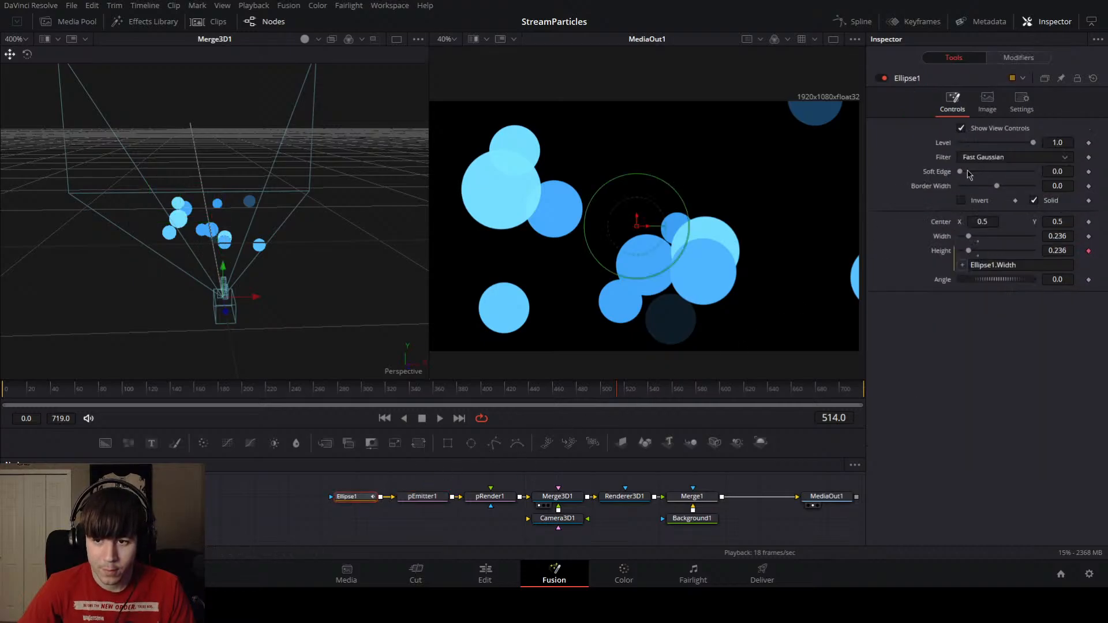
mouse_move(968, 171)
mouse_down()
mouse_move(1011, 177)
mouse_move(963, 184)
mouse_up()
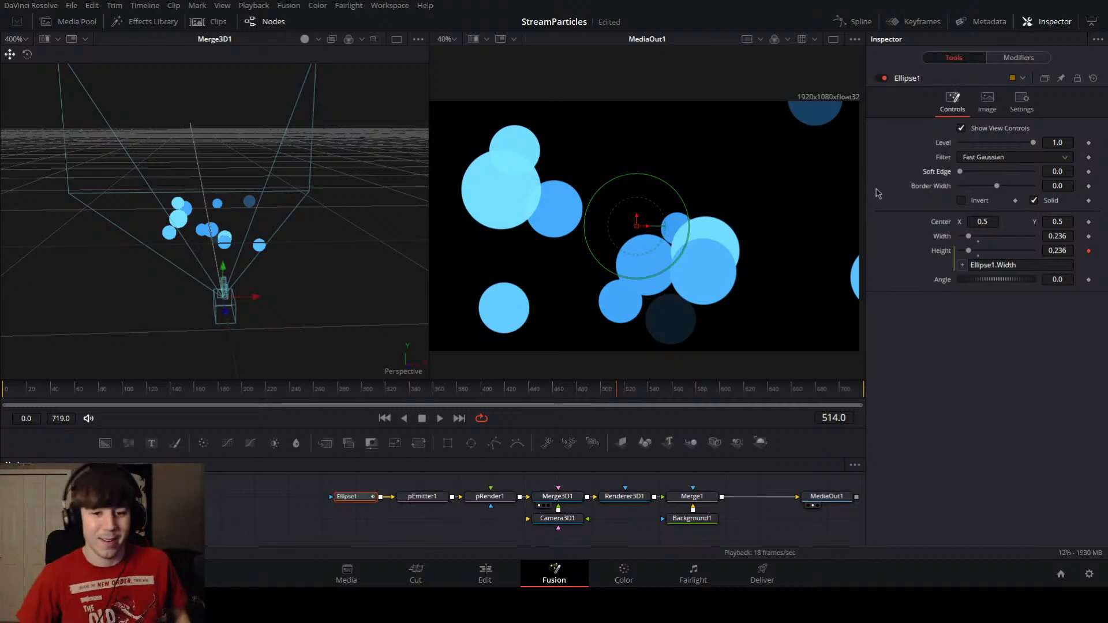
scroll(584, 321, down, 1)
scroll(579, 289, down, 2)
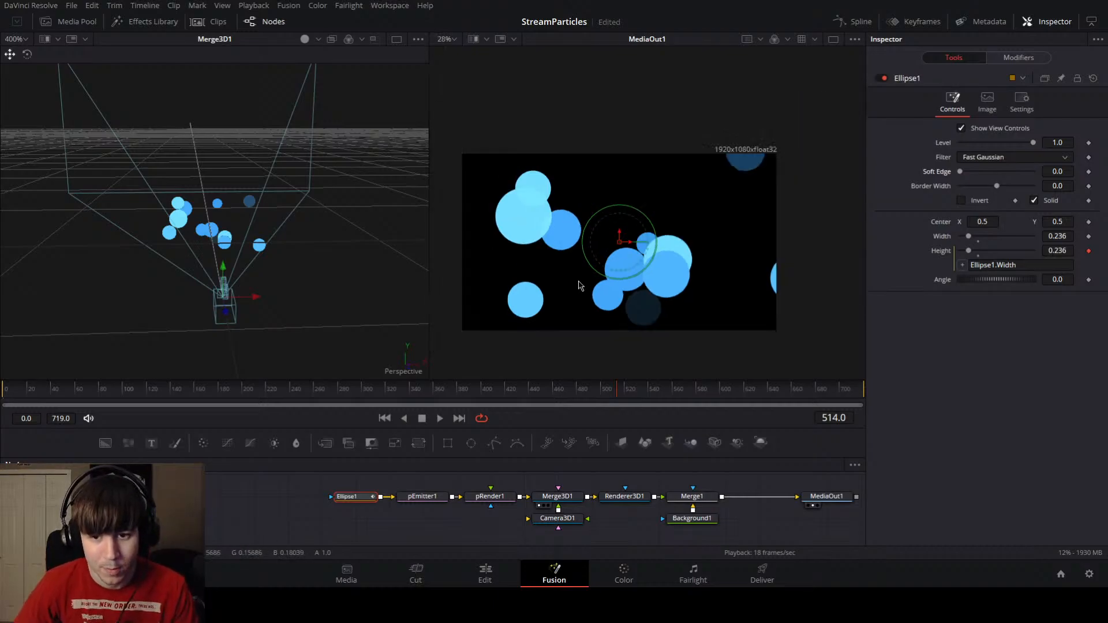
drag(581, 285, 579, 260)
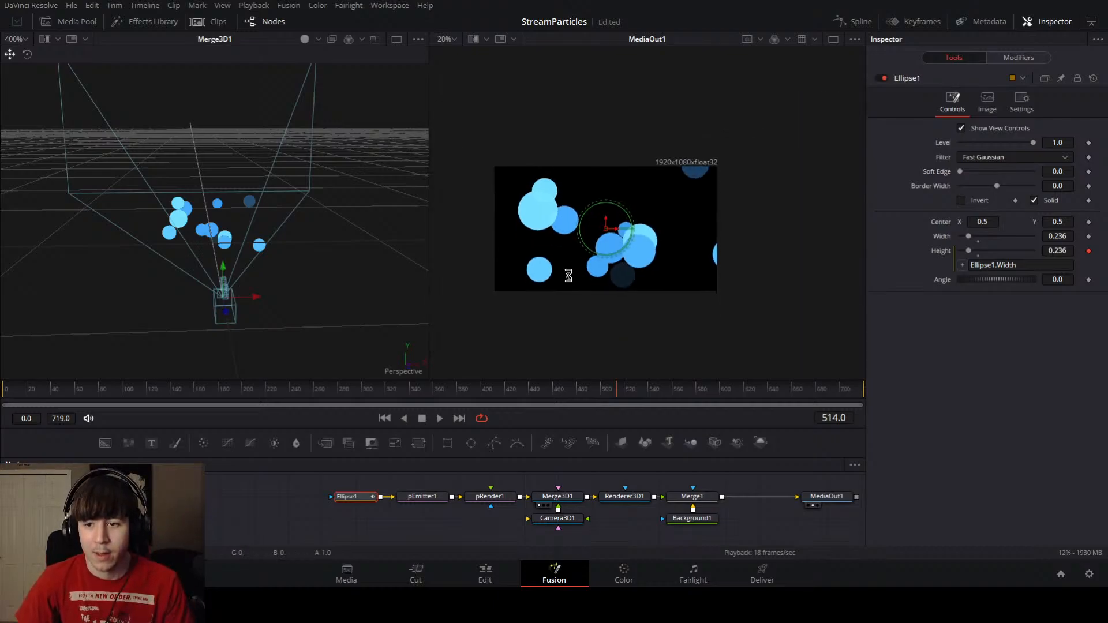
Step: Show pEmitter1's region settings and examine the emitter cube's placement relative to the camera in the Merge3D1 view
click(427, 498)
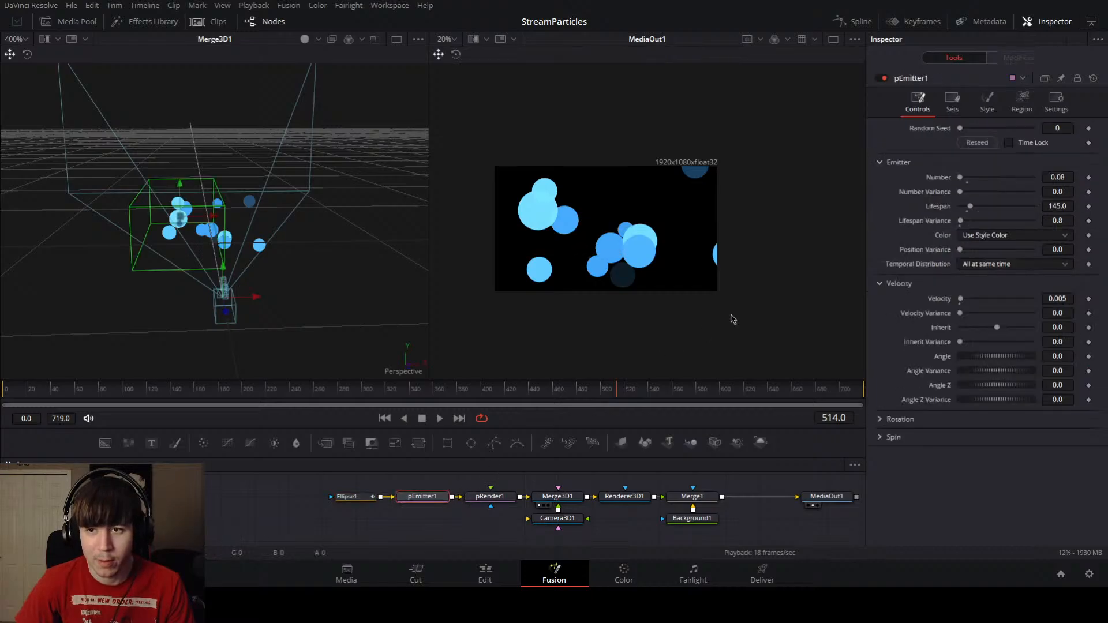
click(988, 106)
click(1025, 104)
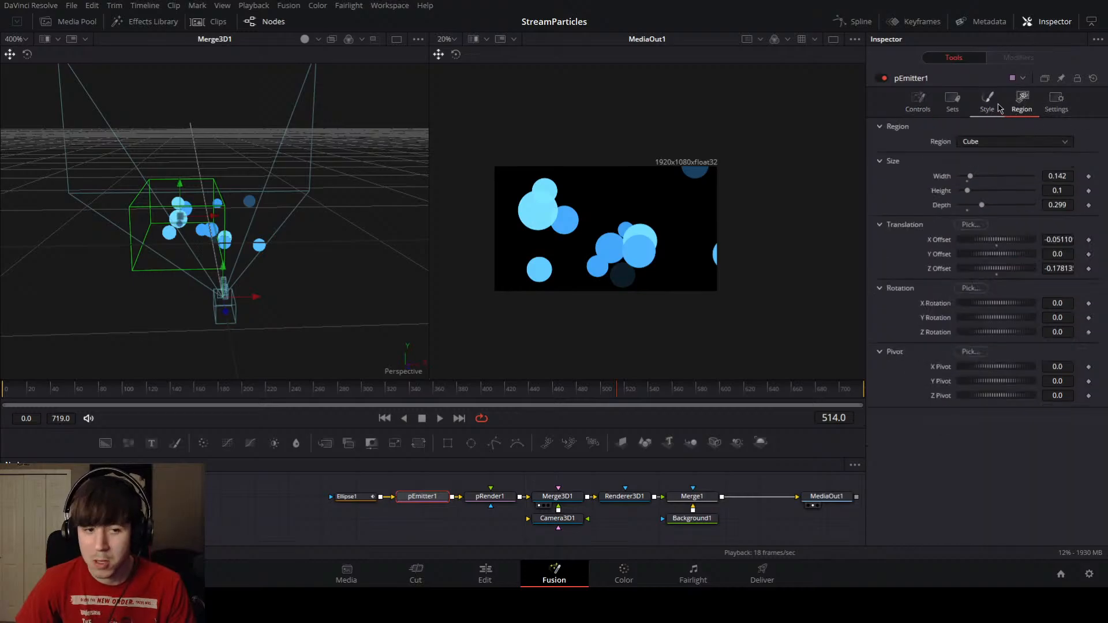
drag(244, 190, 255, 241)
scroll(256, 240, down, 3)
scroll(268, 256, down, 8)
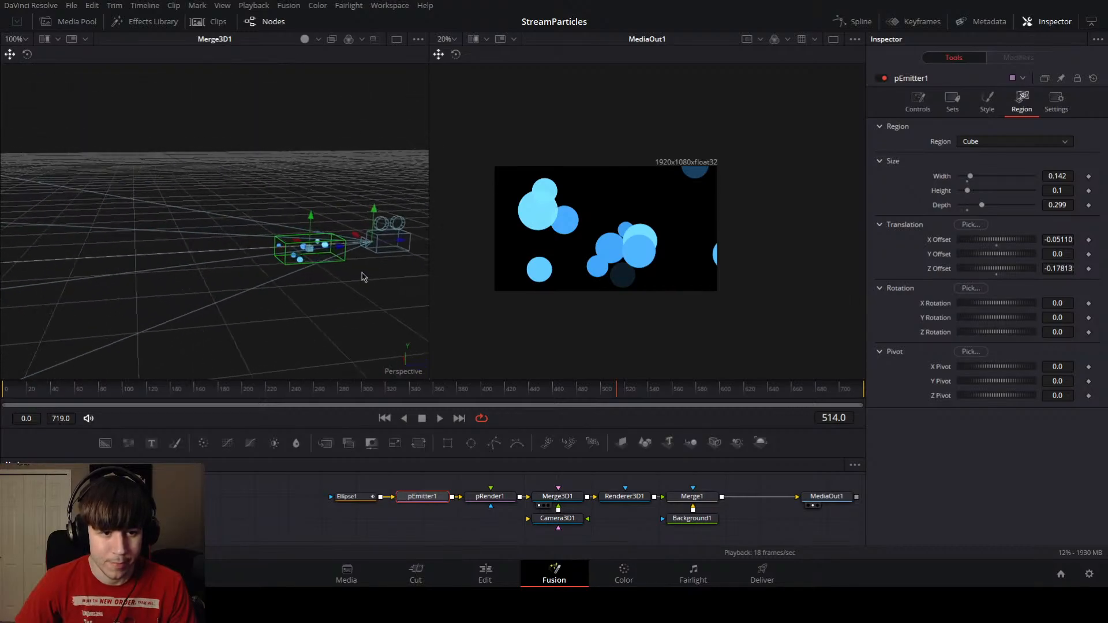
drag(269, 260, 359, 238)
scroll(154, 258, up, 4)
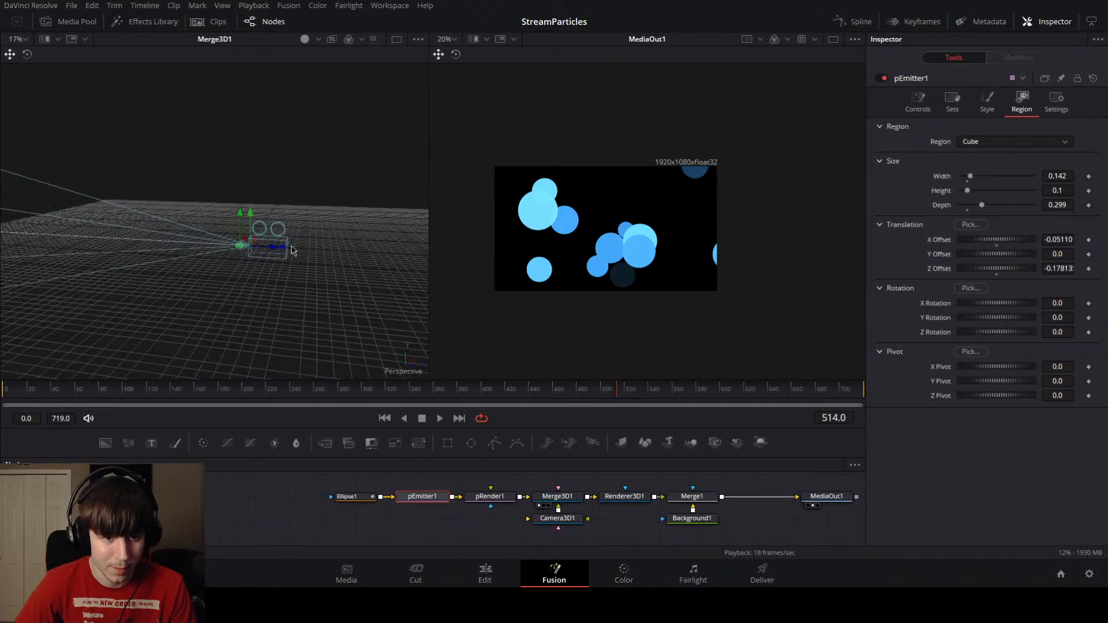
scroll(295, 254, up, 5)
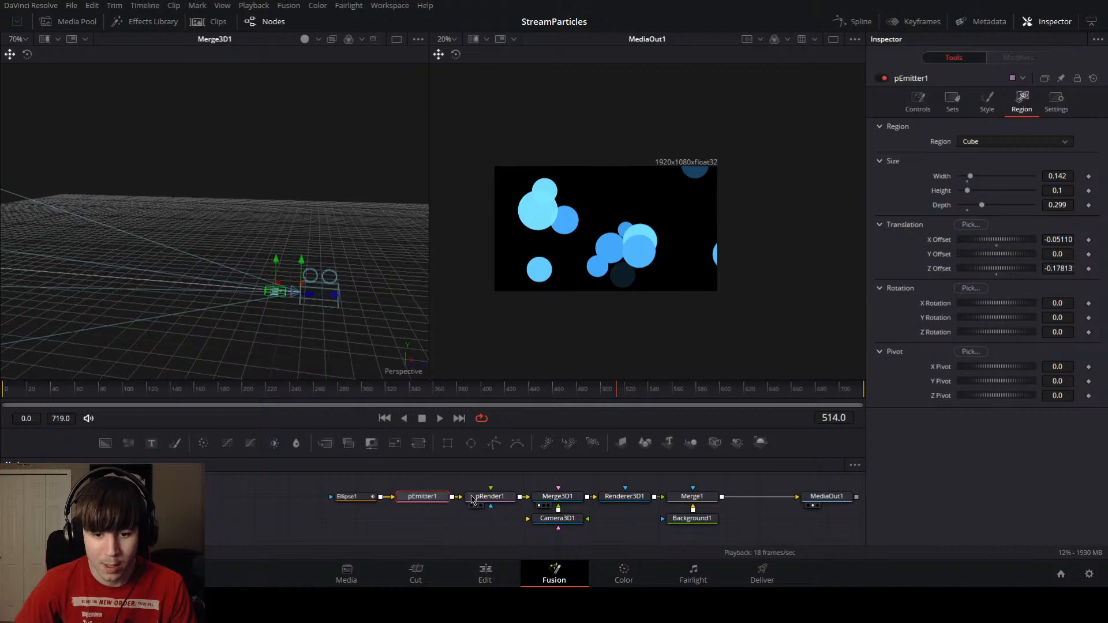
Step: View the outputs of pRender1, Merge3D1 and Renderer3D1 one after another in the second viewer
click(489, 497)
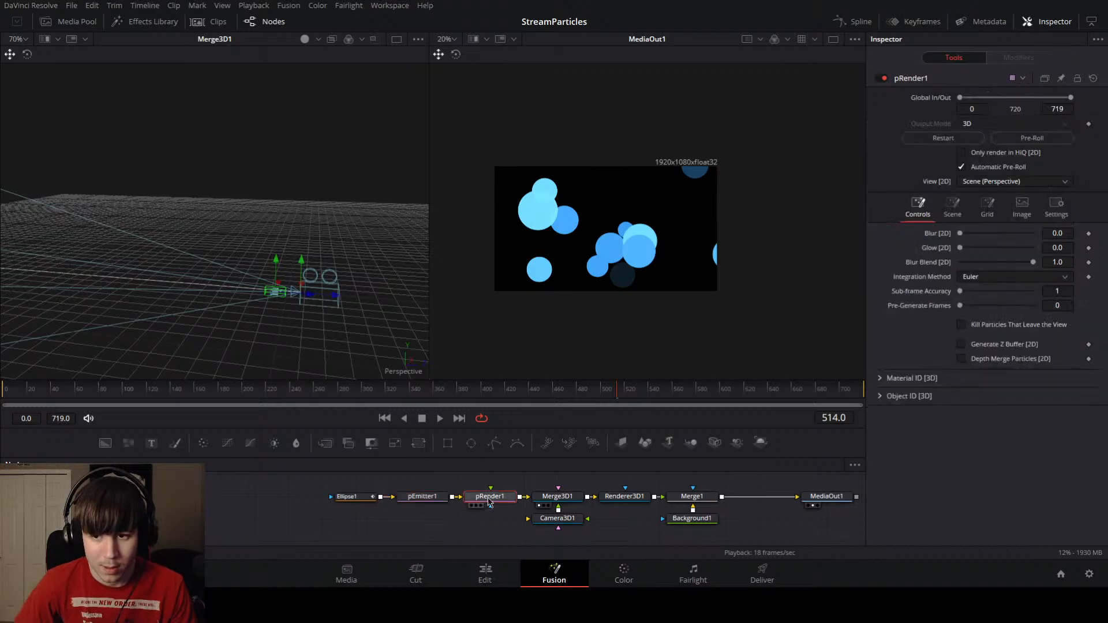
key(2)
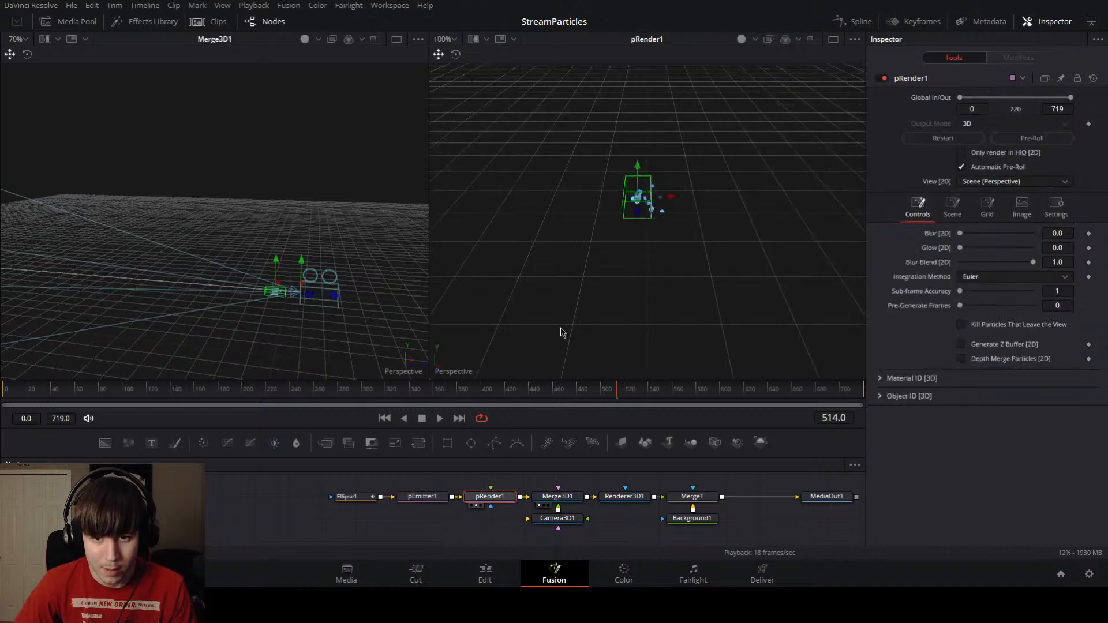
scroll(664, 196, up, 8)
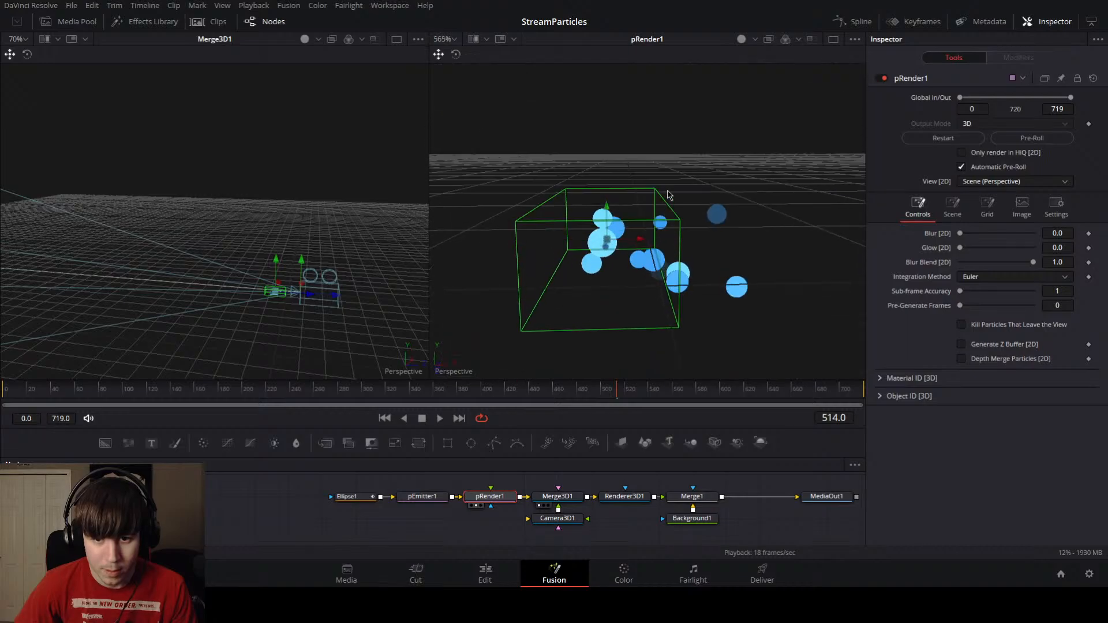
click(571, 498)
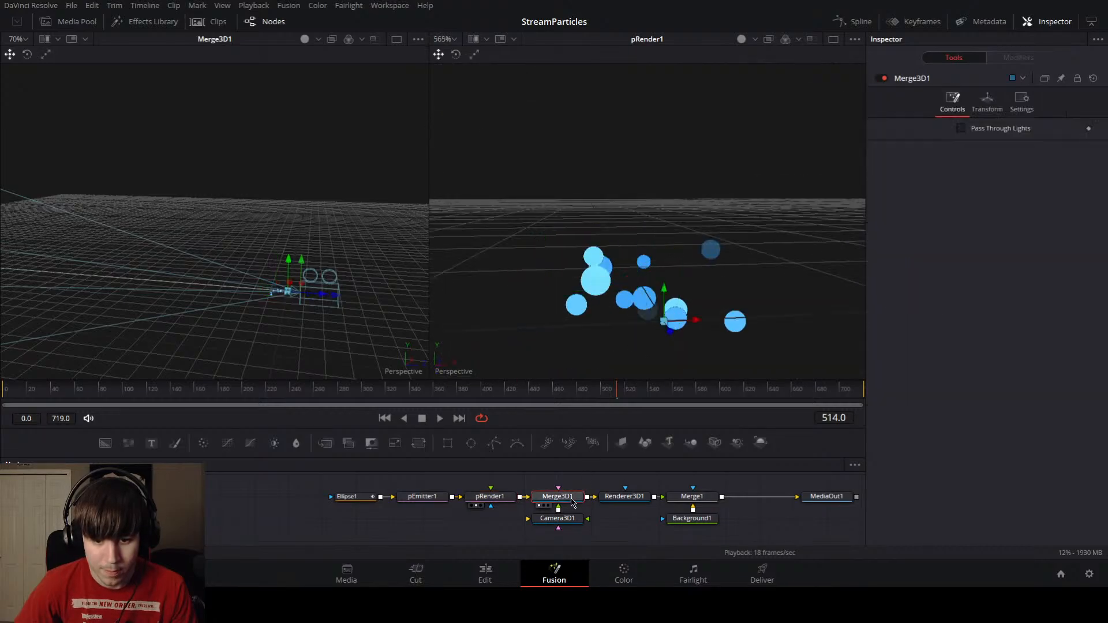
key(2)
click(620, 497)
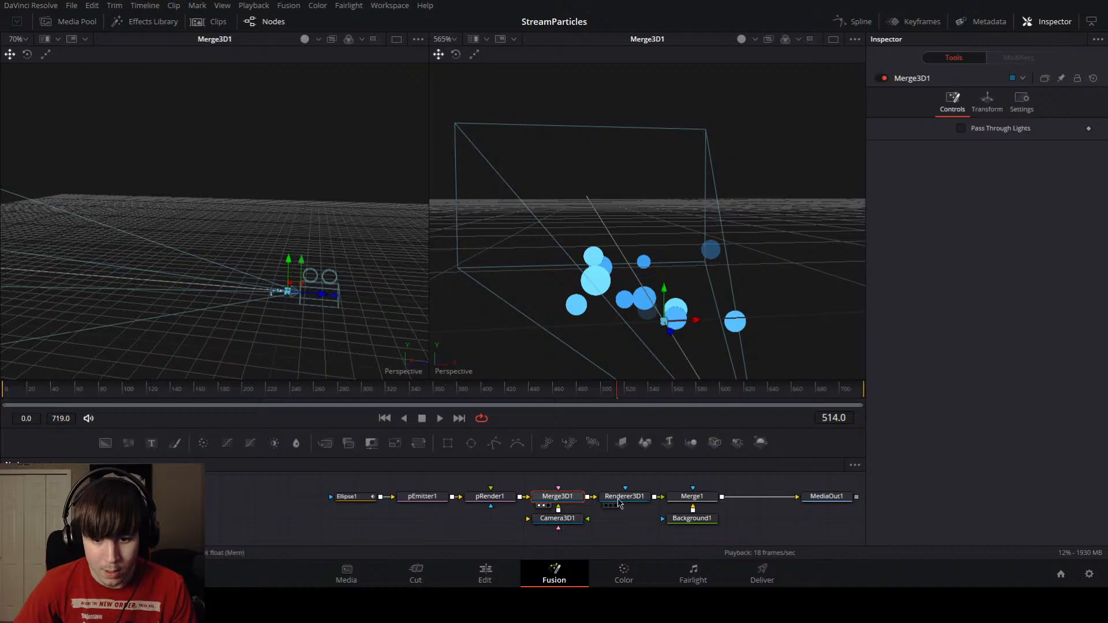
key(2)
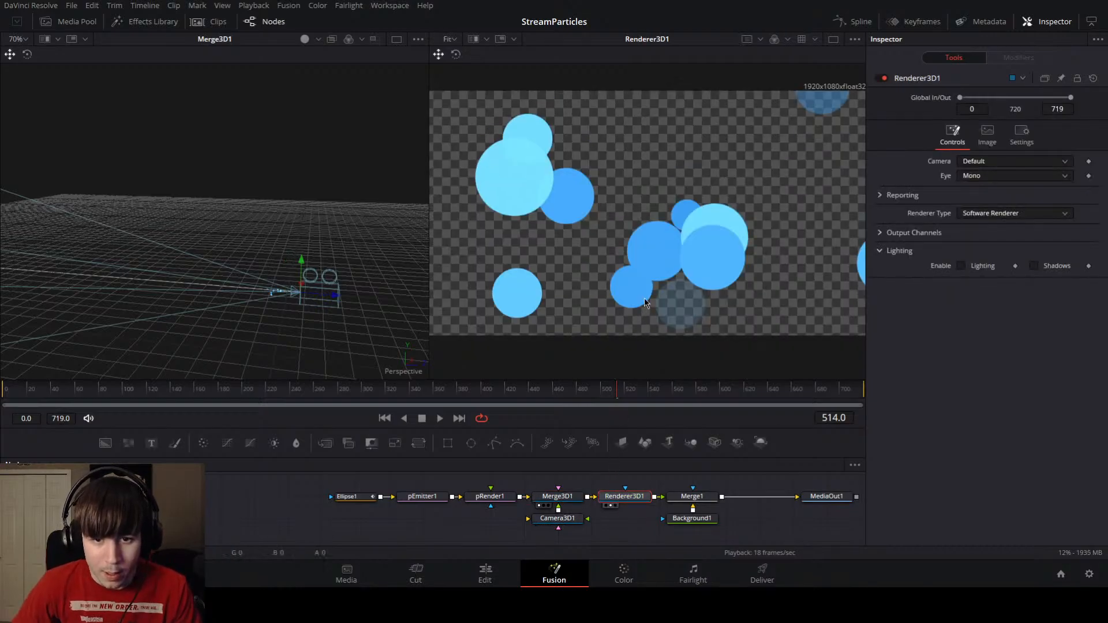
scroll(644, 300, up, 3)
scroll(646, 296, down, 6)
scroll(648, 293, up, 3)
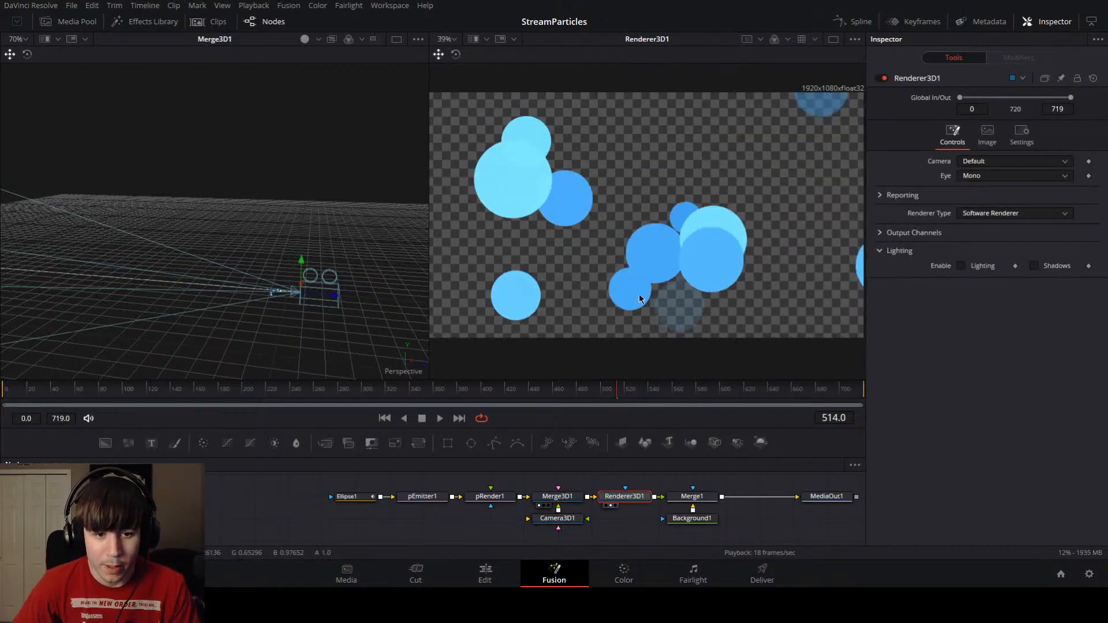
Step: Test a Blur [2D] of 73.2 on pRender1 with playback from frame 332, and reset the blur to 0.0
click(489, 497)
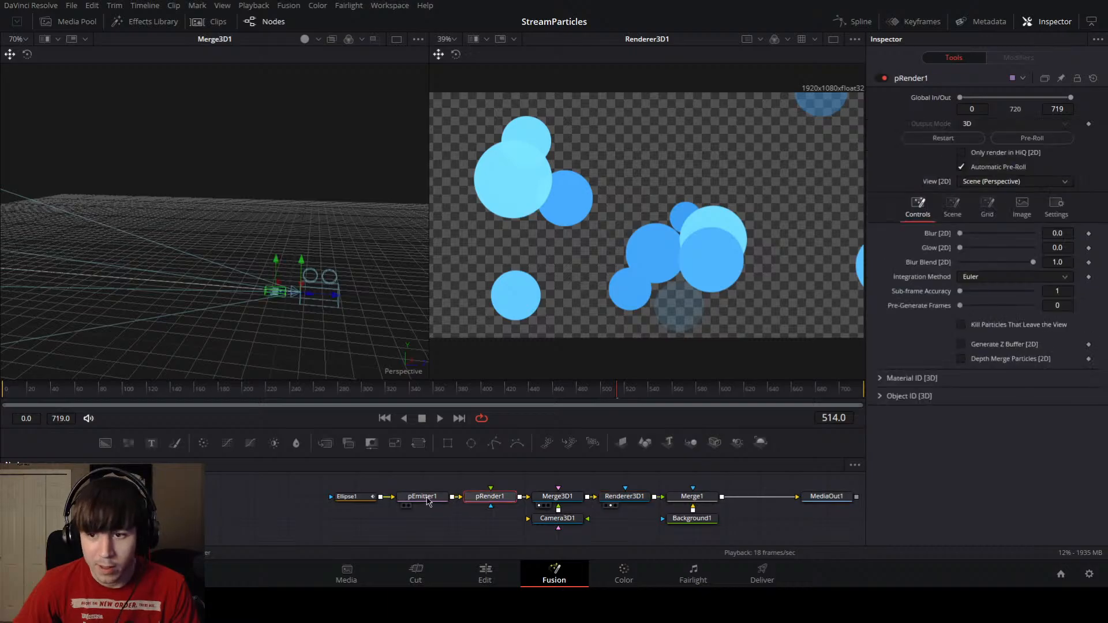
click(426, 497)
click(488, 497)
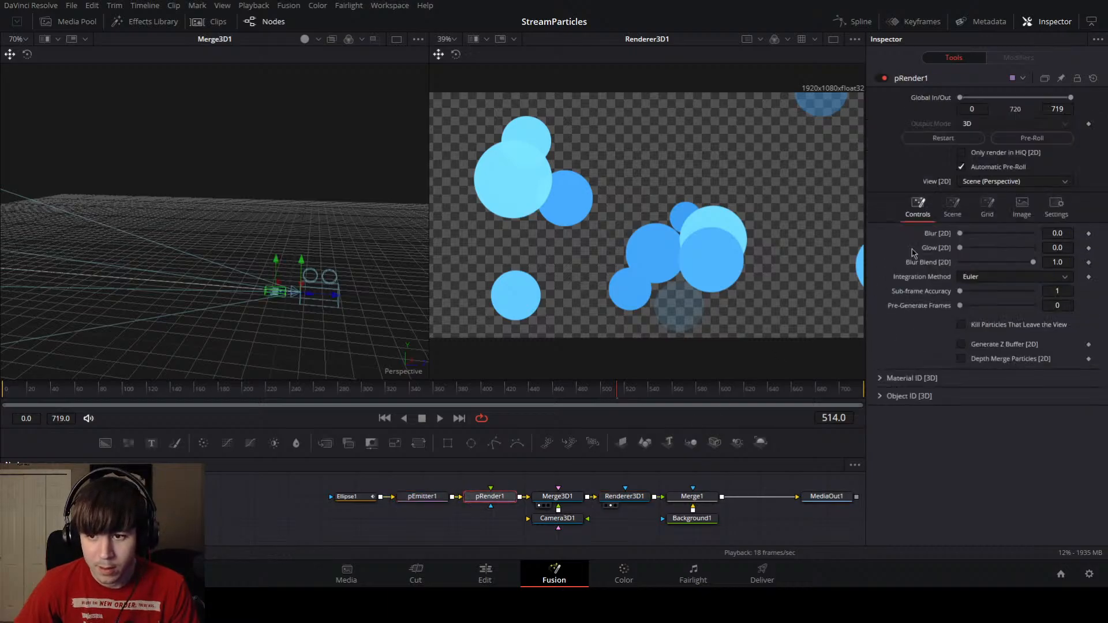
drag(959, 233, 1001, 237)
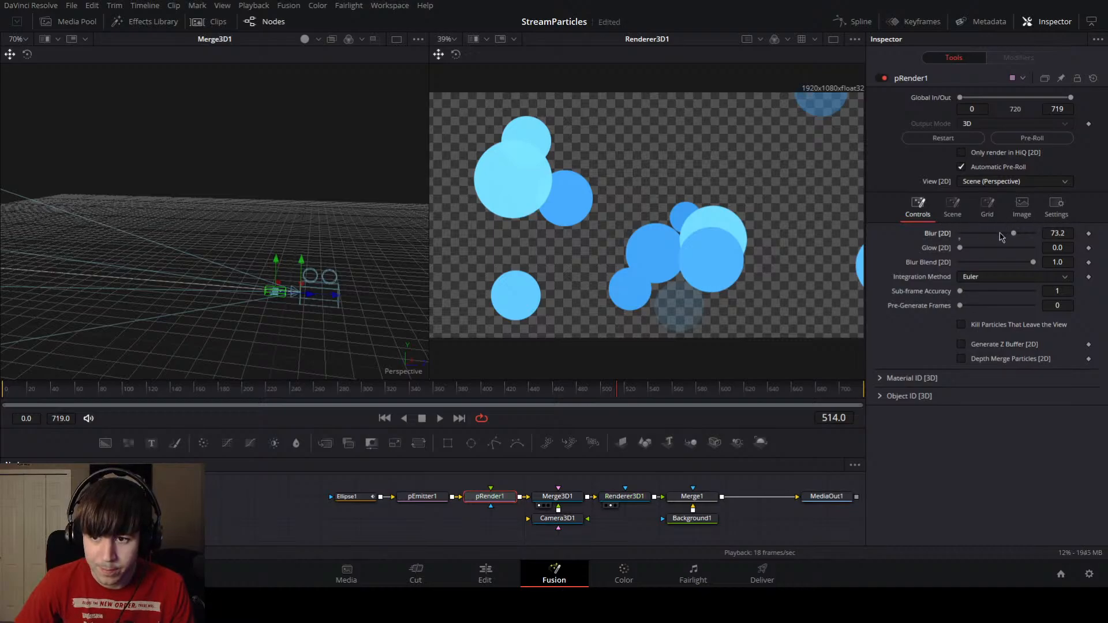
drag(619, 385, 400, 402)
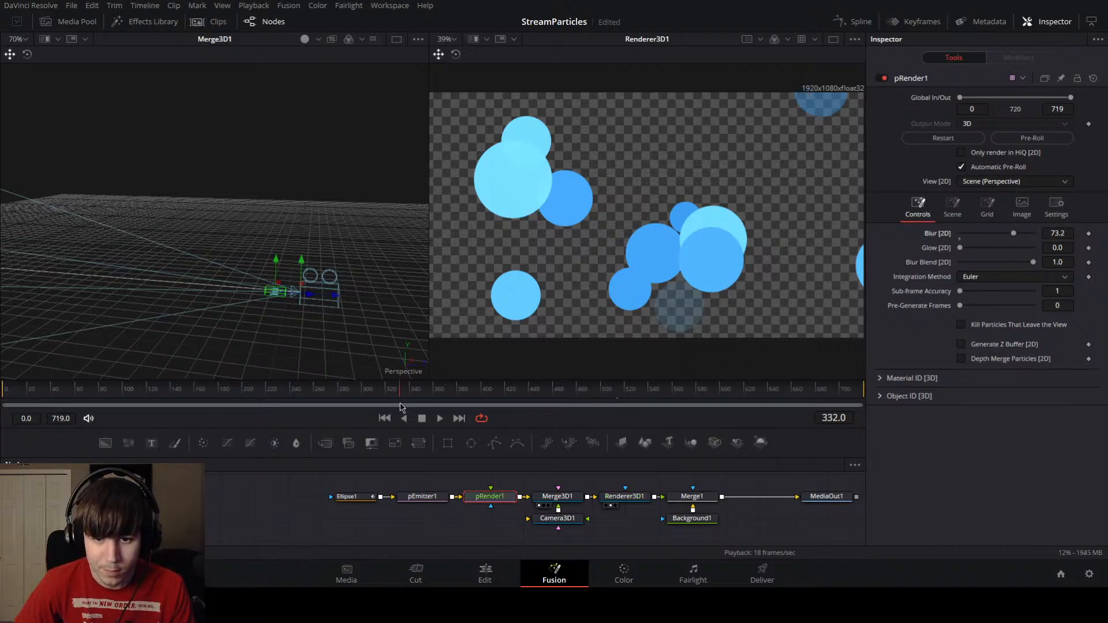
key(space)
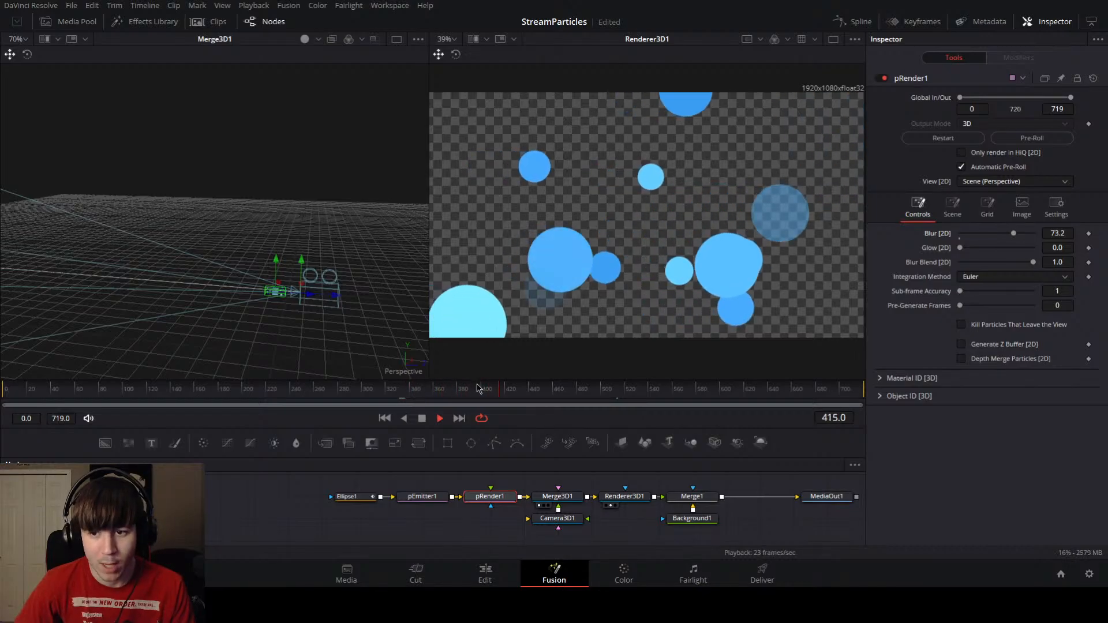
key(space)
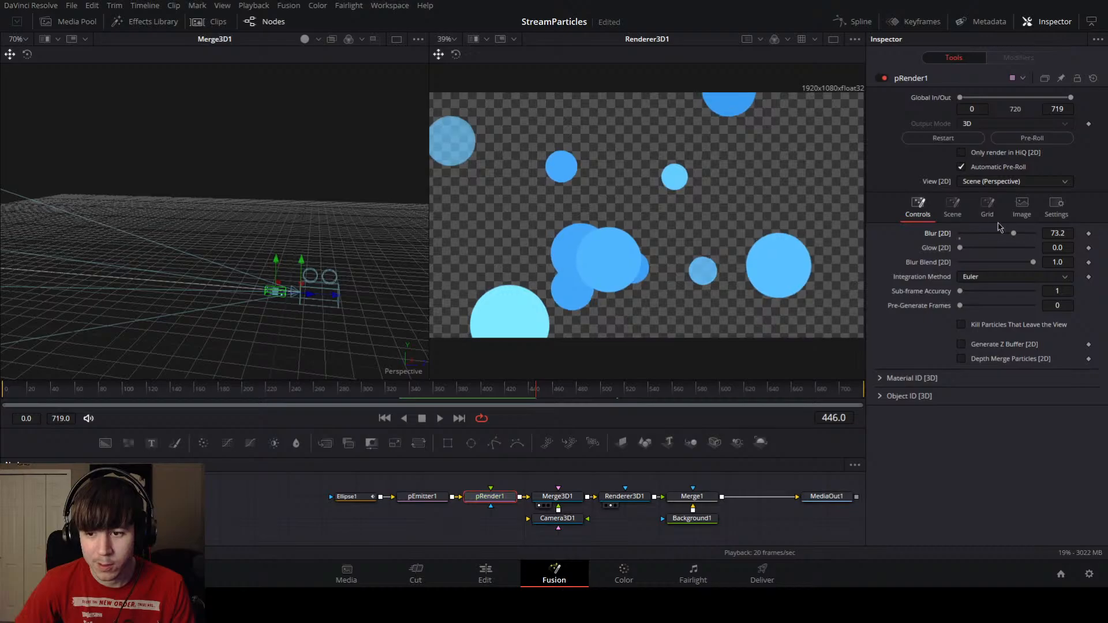
drag(1014, 236, 890, 254)
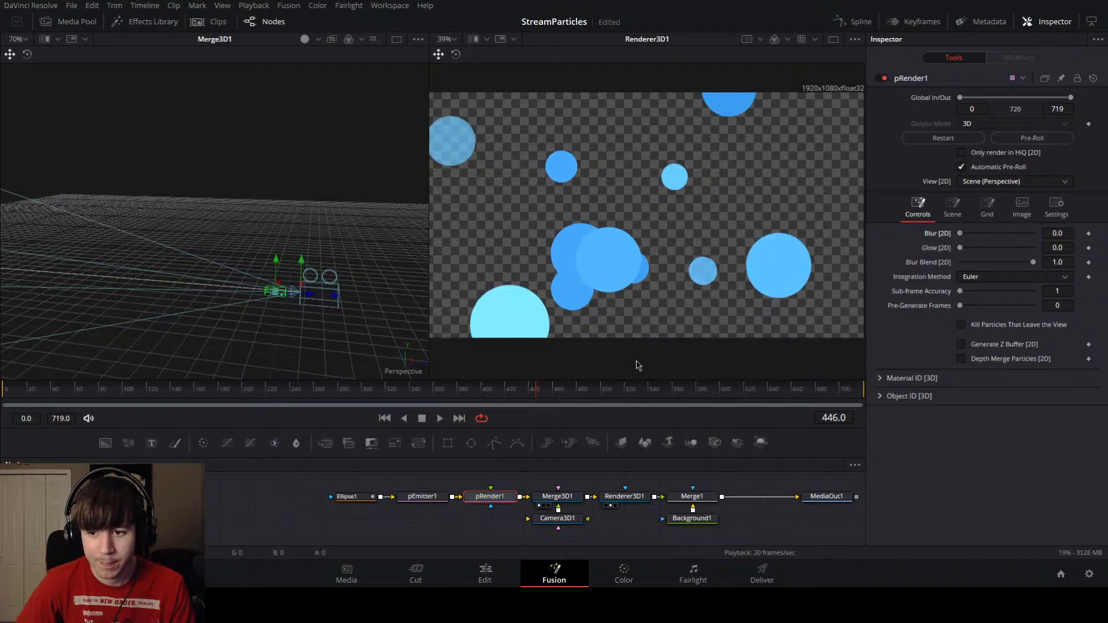
Step: Set the depth of pEmitter1's cube region to about 0.378 and preview the particles from about frame 176
click(424, 497)
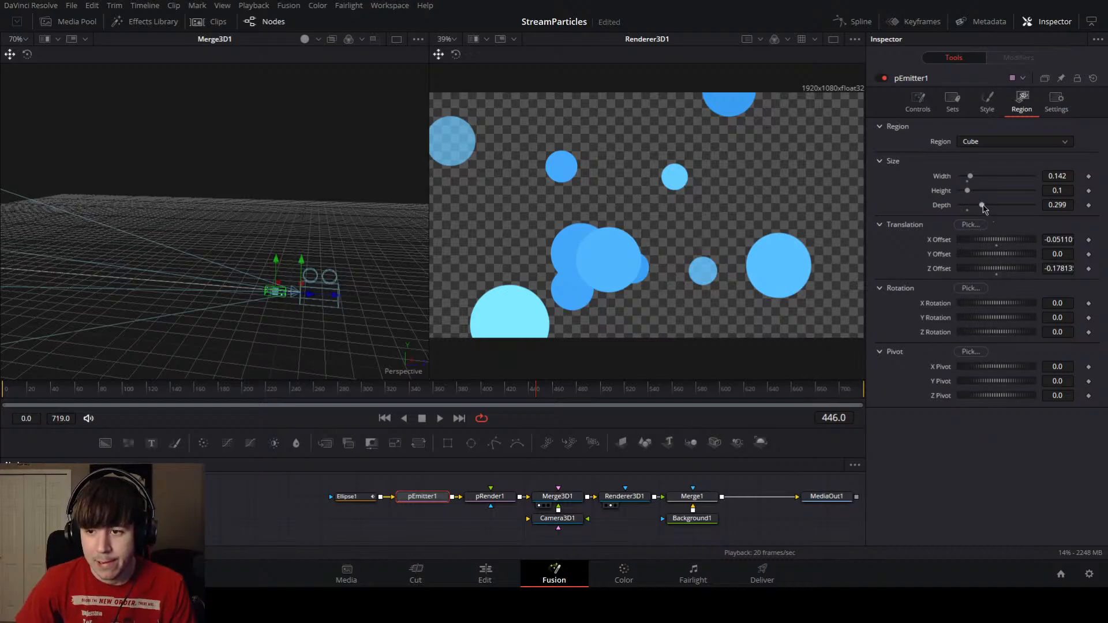
drag(981, 206, 987, 229)
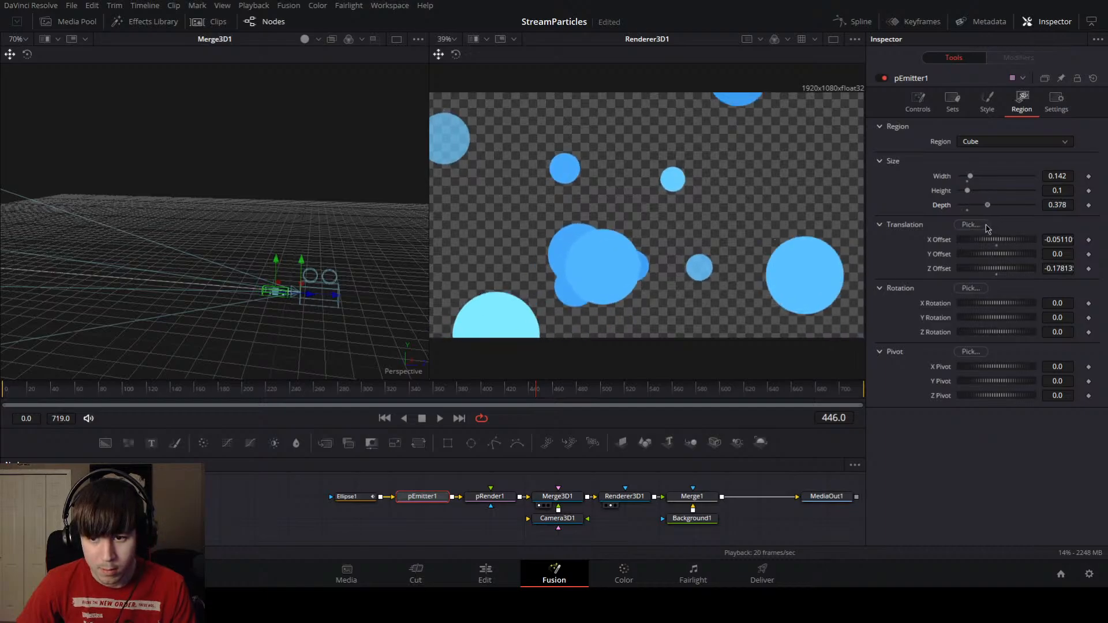
drag(365, 389, 217, 398)
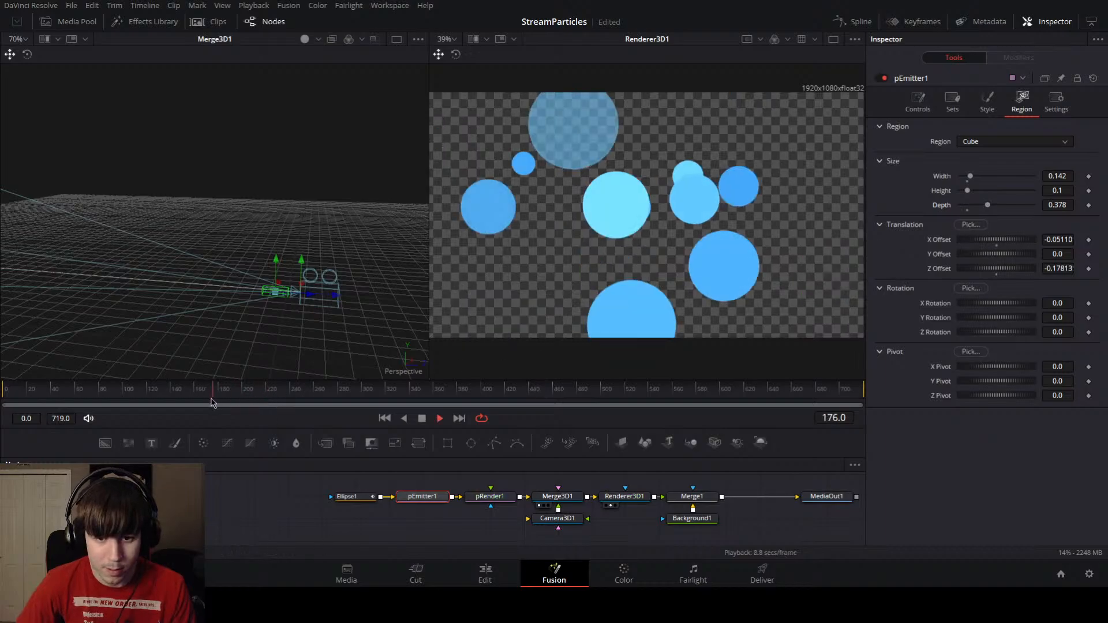
key(space)
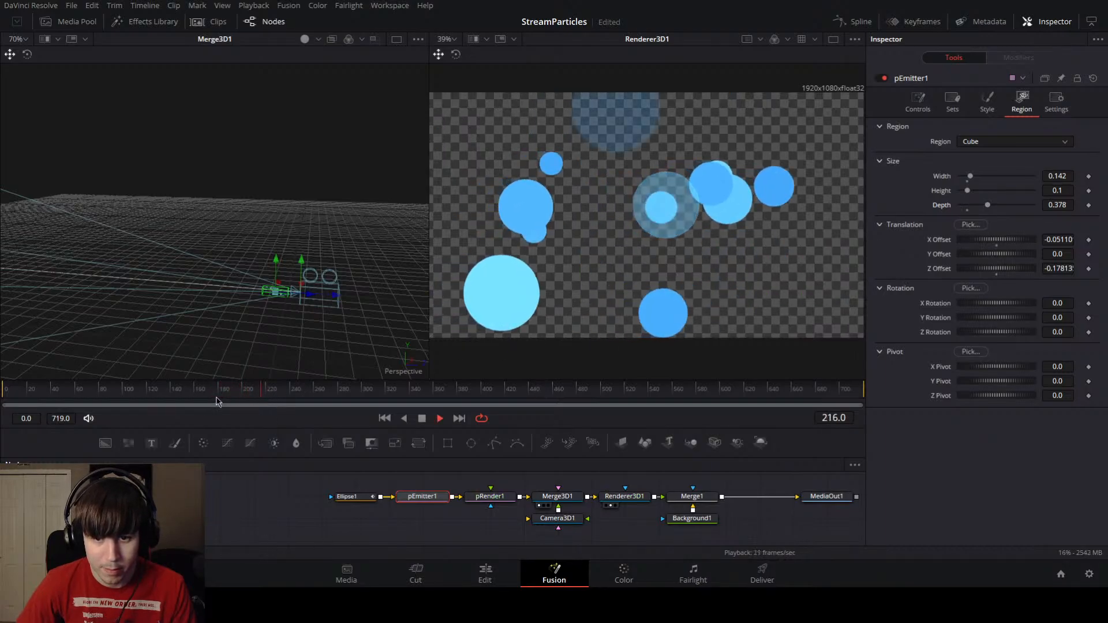
key(space)
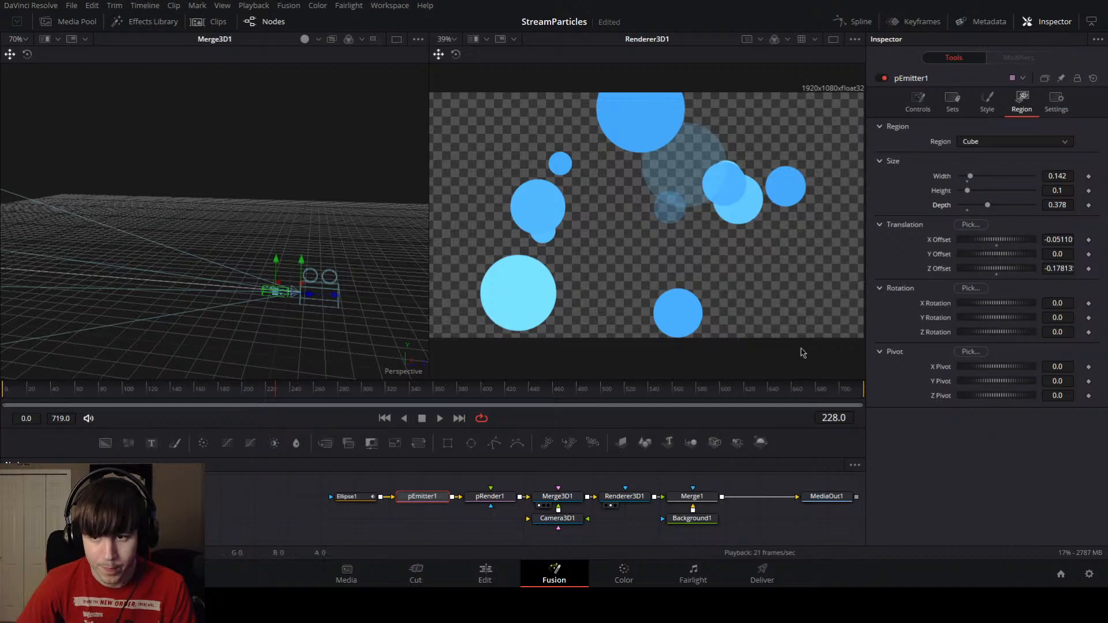
Step: Try a Z Blur (DOF) [2D] of about 0.331 on pEmitter1, and replace it with a Blur [2D] of 0.598
click(987, 101)
scroll(918, 389, down, 4)
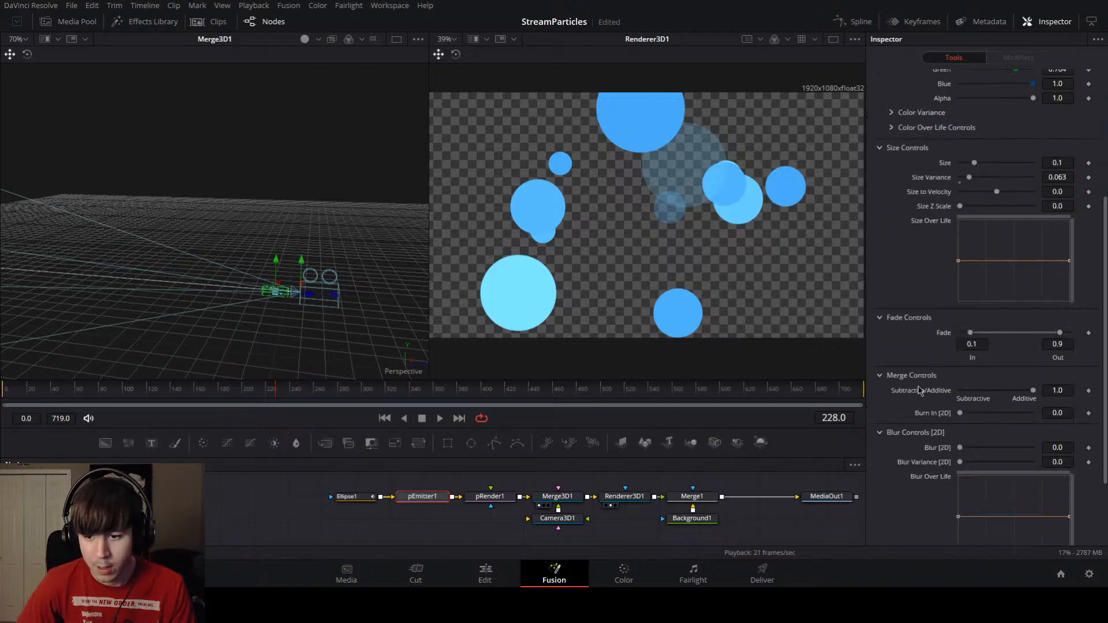
scroll(924, 443, down, 2)
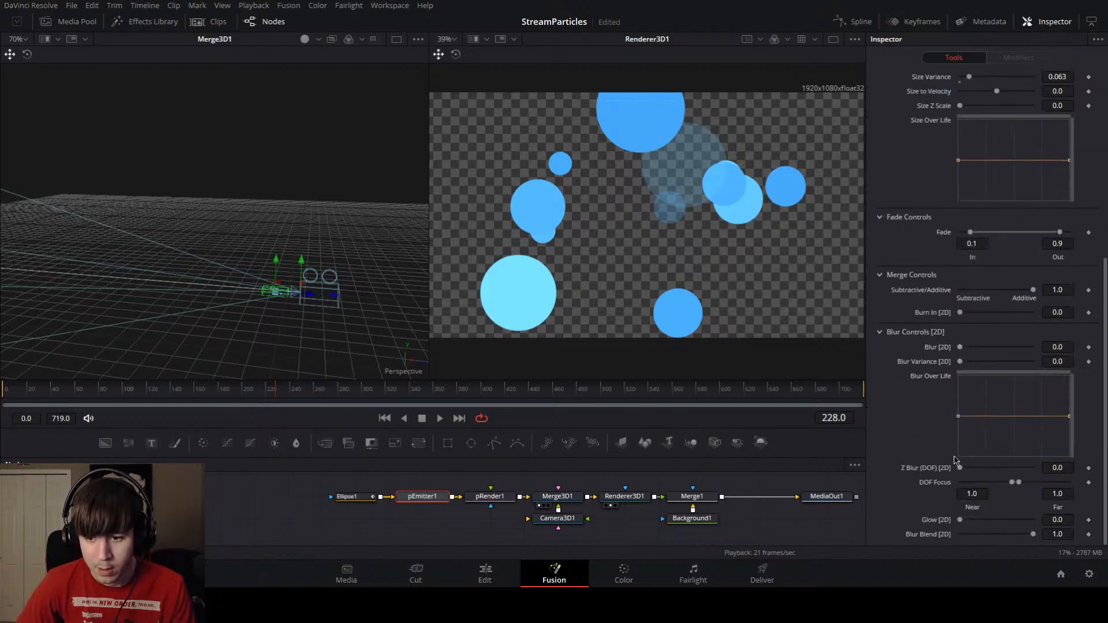
mouse_move(961, 468)
mouse_down()
mouse_move(1026, 475)
mouse_move(961, 466)
mouse_up()
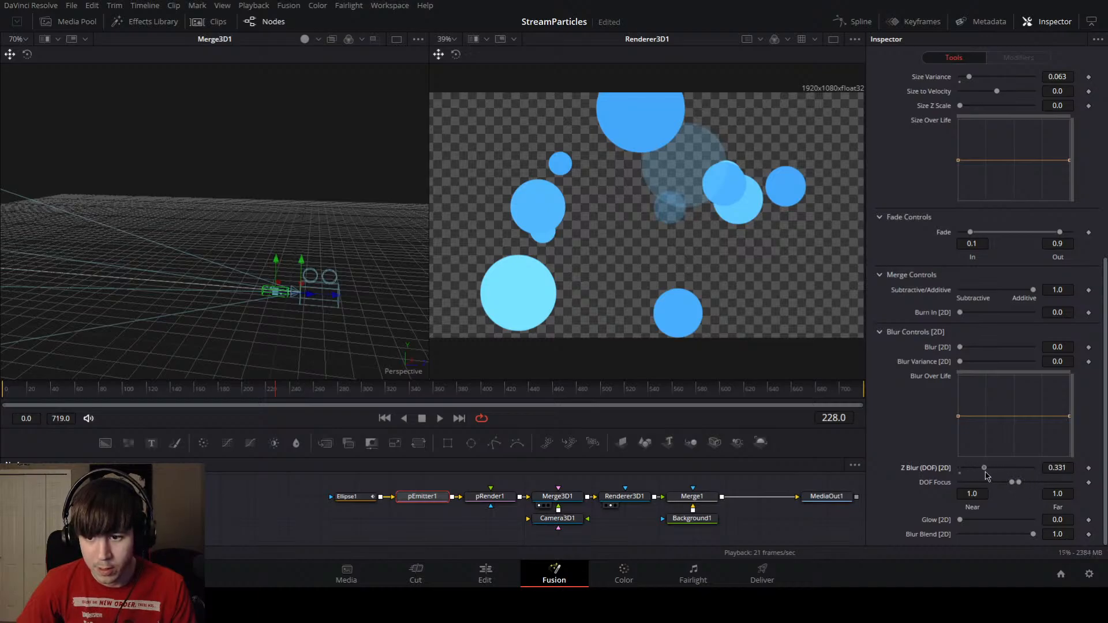
drag(960, 347, 1000, 358)
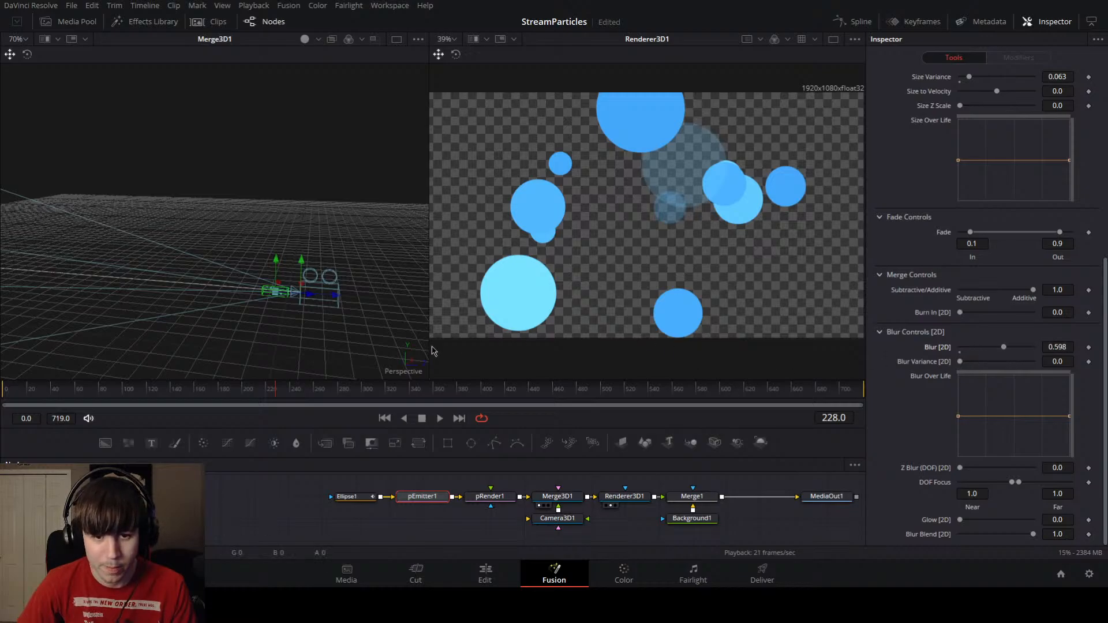
Step: View pRender1's output in the first viewer and examine the particles up close within the emitter cube
scroll(277, 319, up, 10)
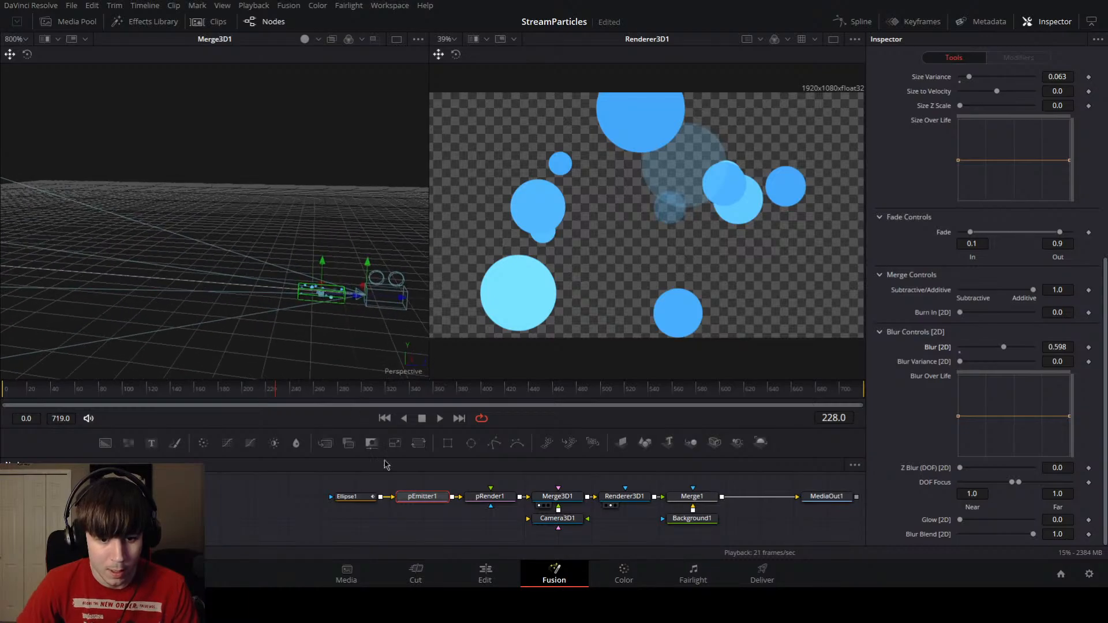
key(1)
drag(204, 260, 162, 262)
mouse_move(191, 224)
mouse_down()
mouse_move(298, 237)
mouse_move(368, 218)
mouse_move(202, 232)
mouse_up()
drag(324, 232, 282, 255)
scroll(282, 255, up, 4)
scroll(314, 269, down, 3)
scroll(314, 266, down, 8)
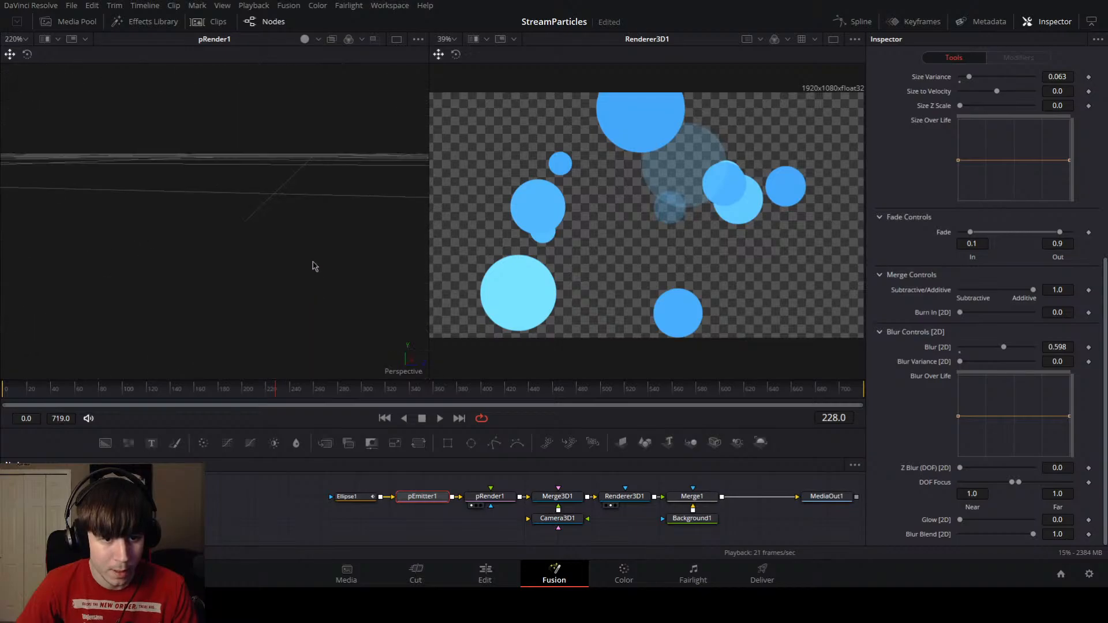
scroll(281, 274, up, 2)
drag(281, 274, 247, 257)
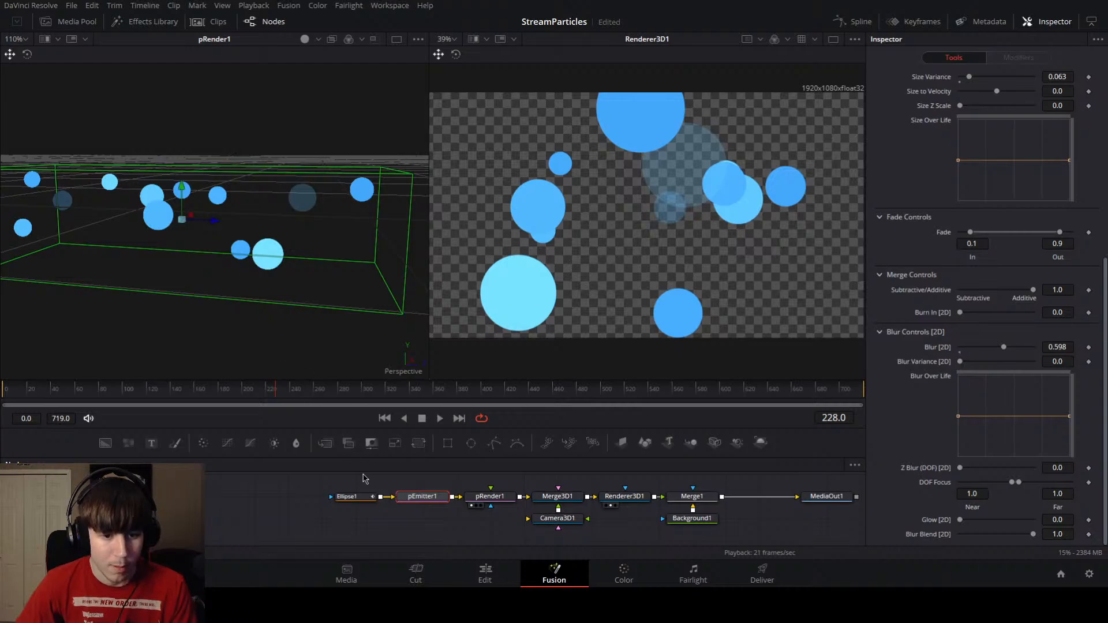
Step: Check Ellipse1's settings, try the star-shaped NGon style on pEmitter1, and reset its Blur [2D] to 0.0
click(356, 498)
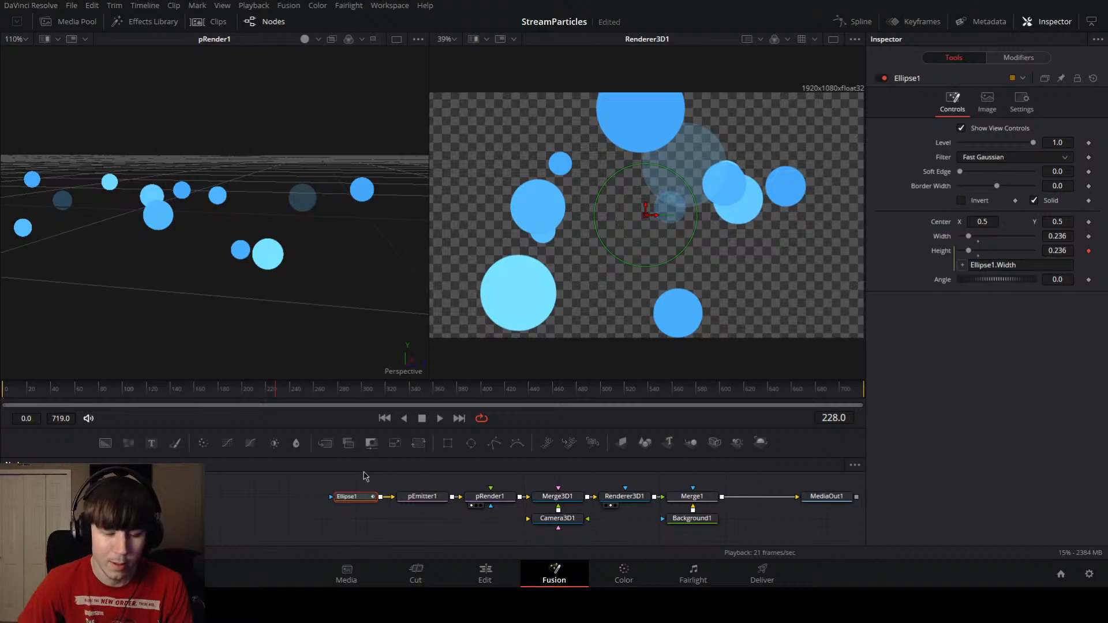
click(434, 500)
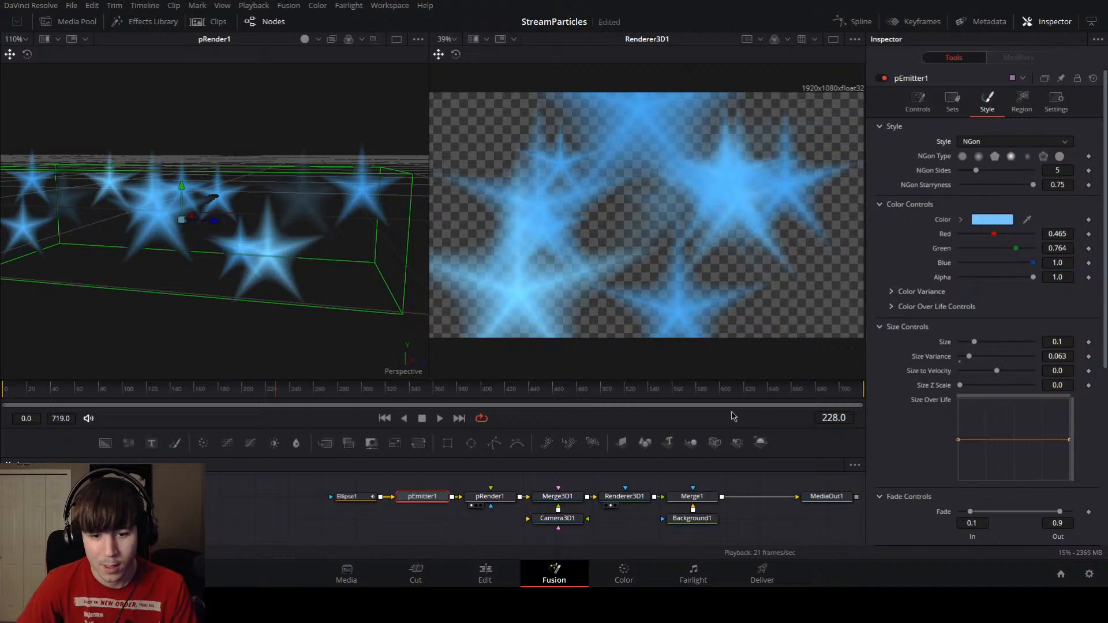
scroll(944, 462, down, 4)
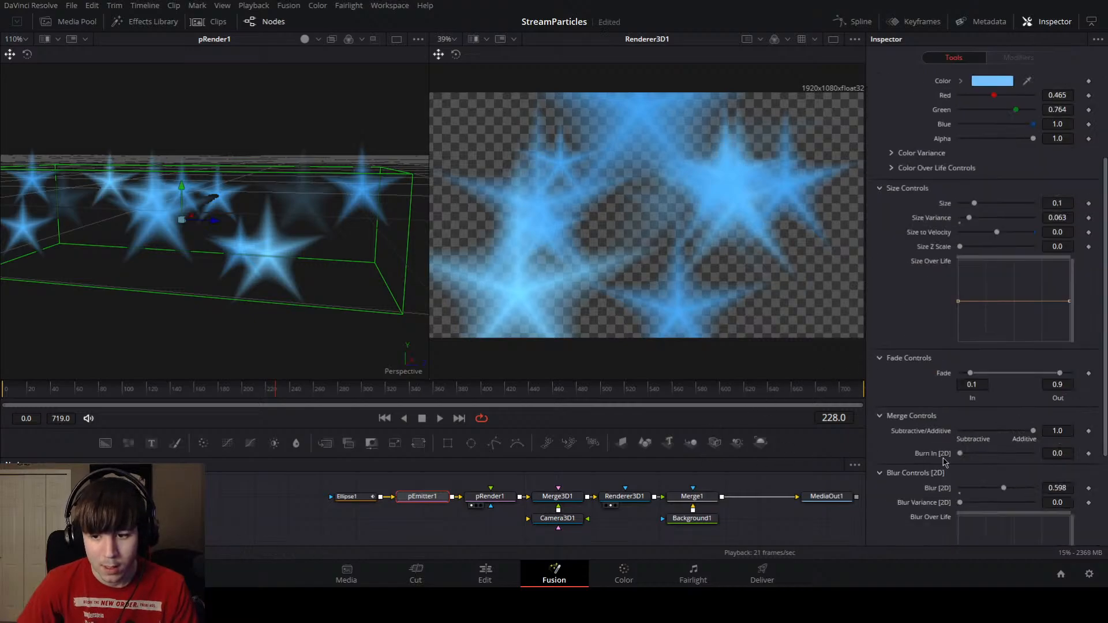
drag(1023, 491, 952, 492)
scroll(910, 378, up, 3)
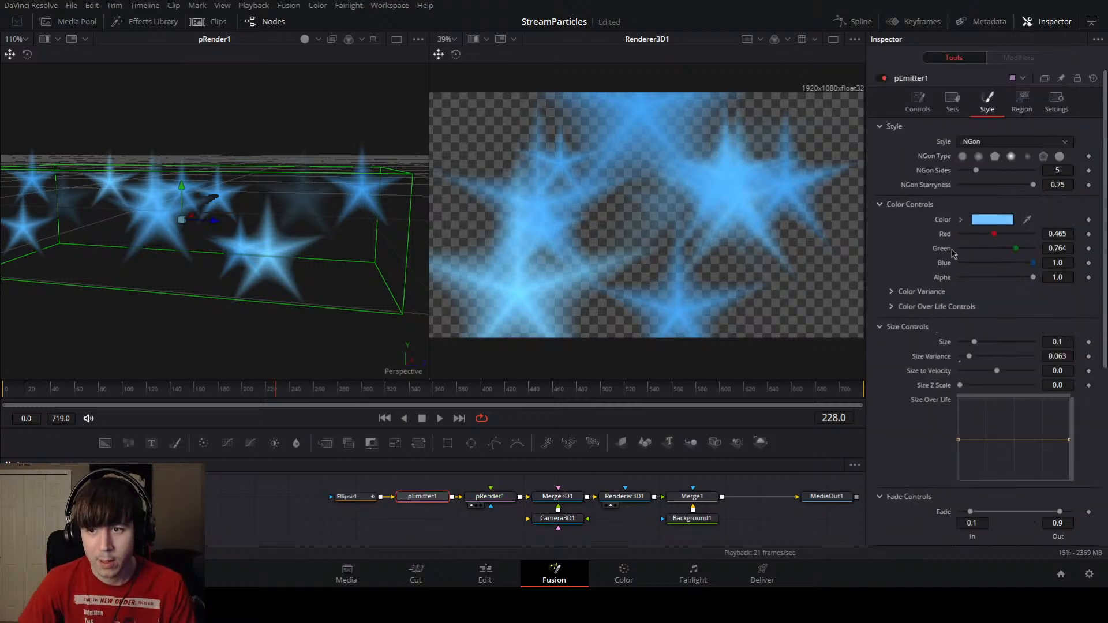
Step: Try the solid circle NGon type and the Blob style on pEmitter1, and undo back to the Bitmap style
click(963, 157)
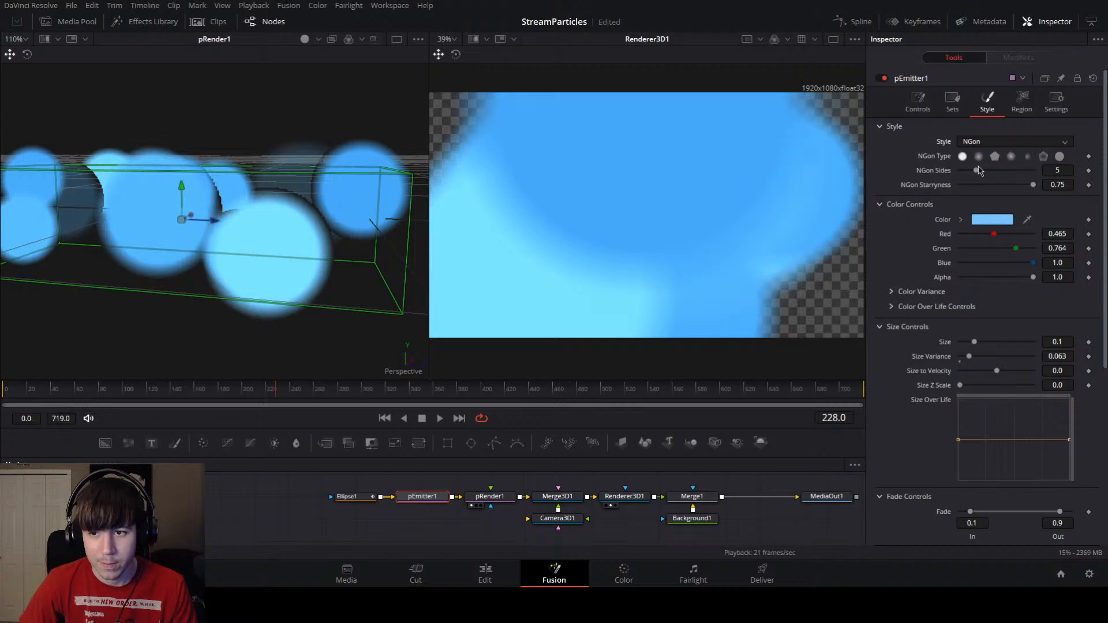
click(984, 142)
click(985, 165)
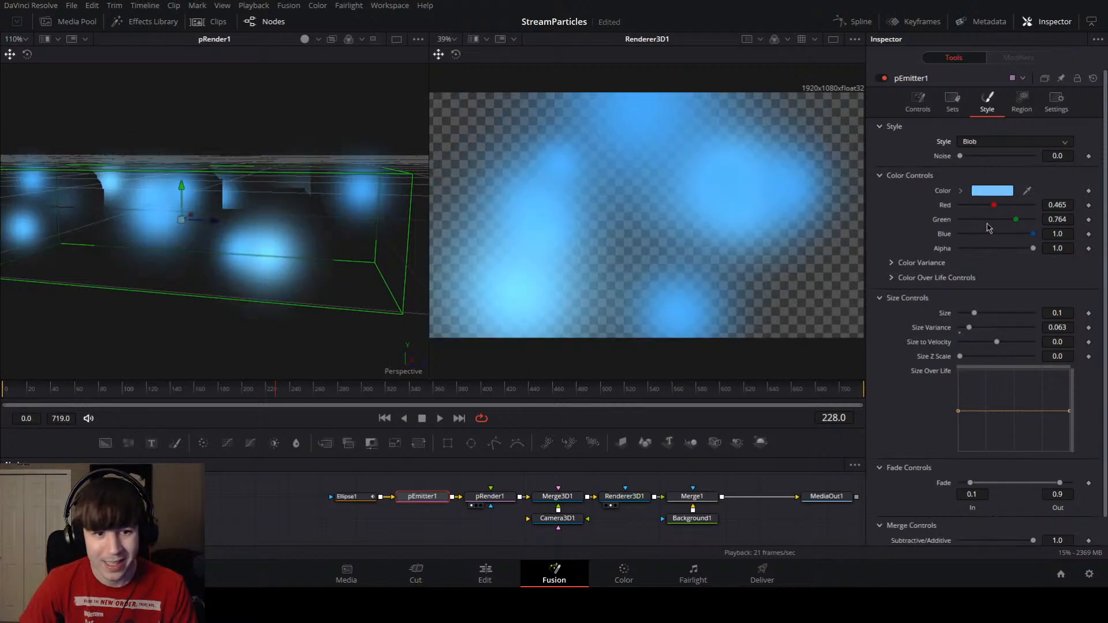
key(ctrl+z)
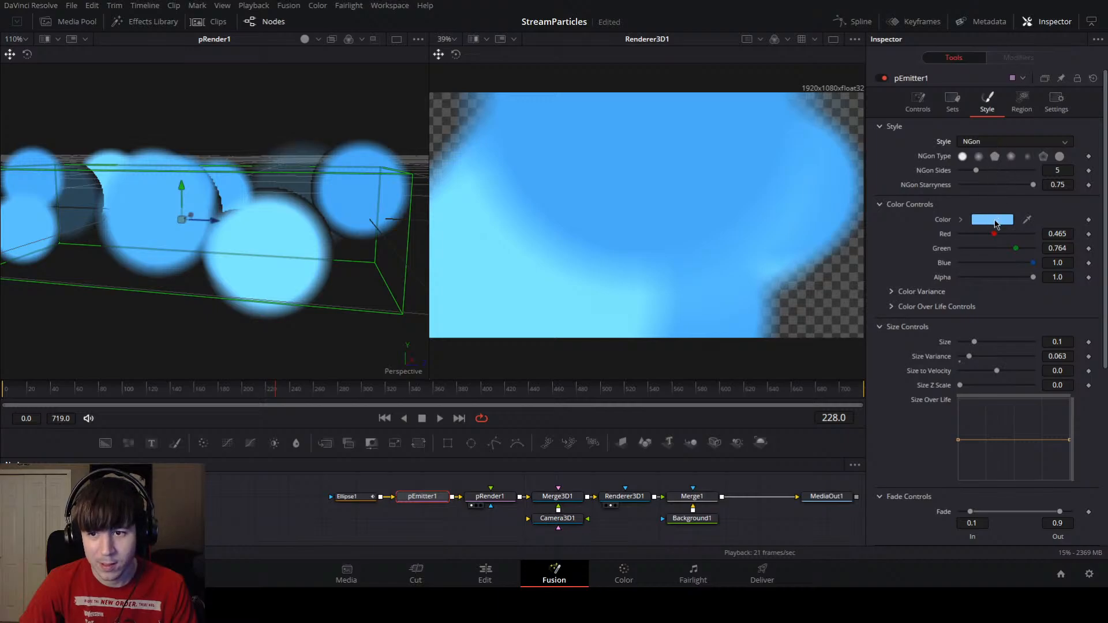
key(ctrl+z)
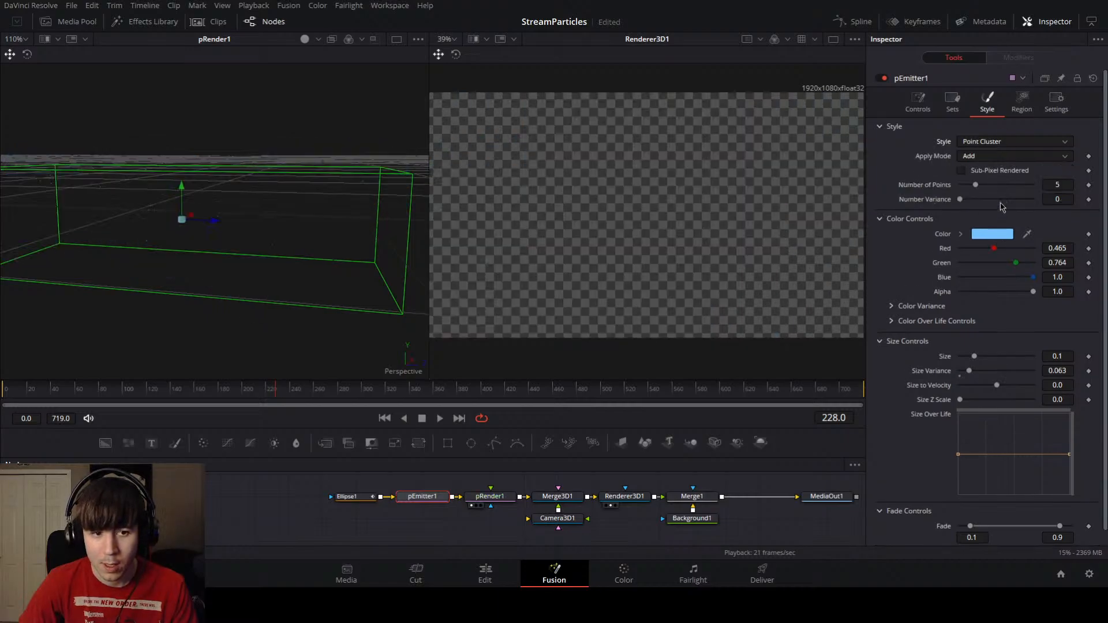
key(ctrl+z)
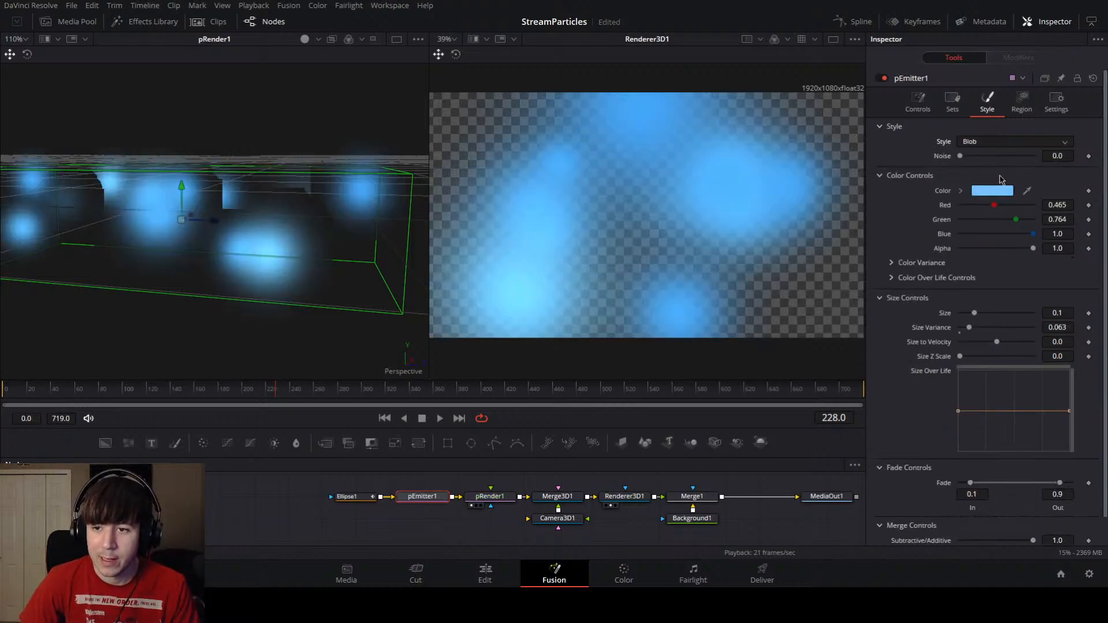
key(ctrl+z)
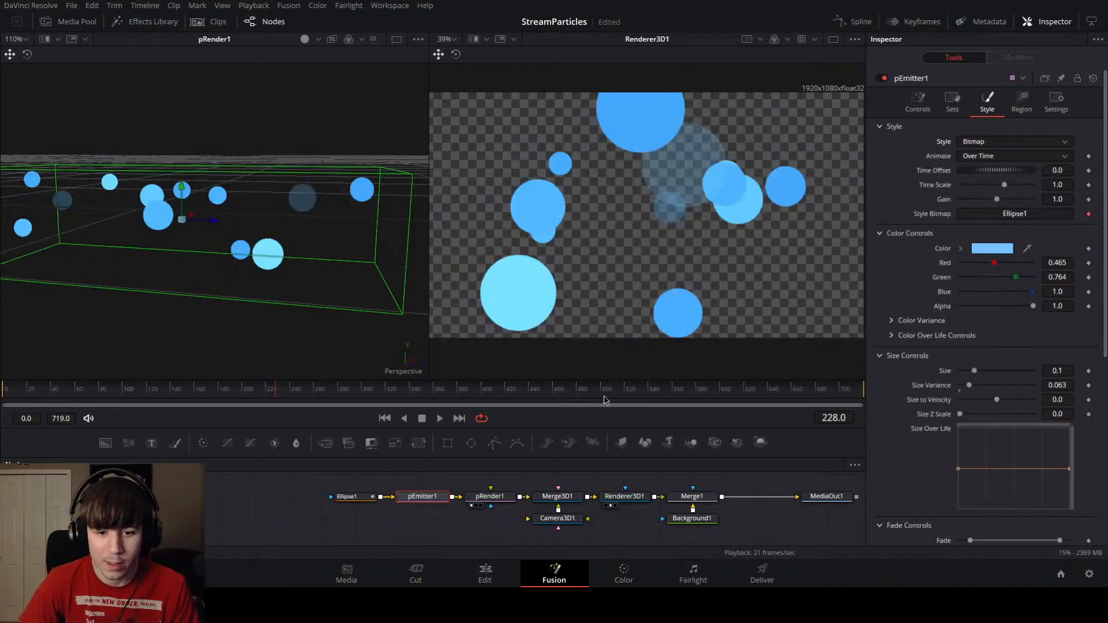
Step: Preview the bitmap particle animation from near the start of the timeline up to frame 126
drag(280, 399, 20, 393)
key(space)
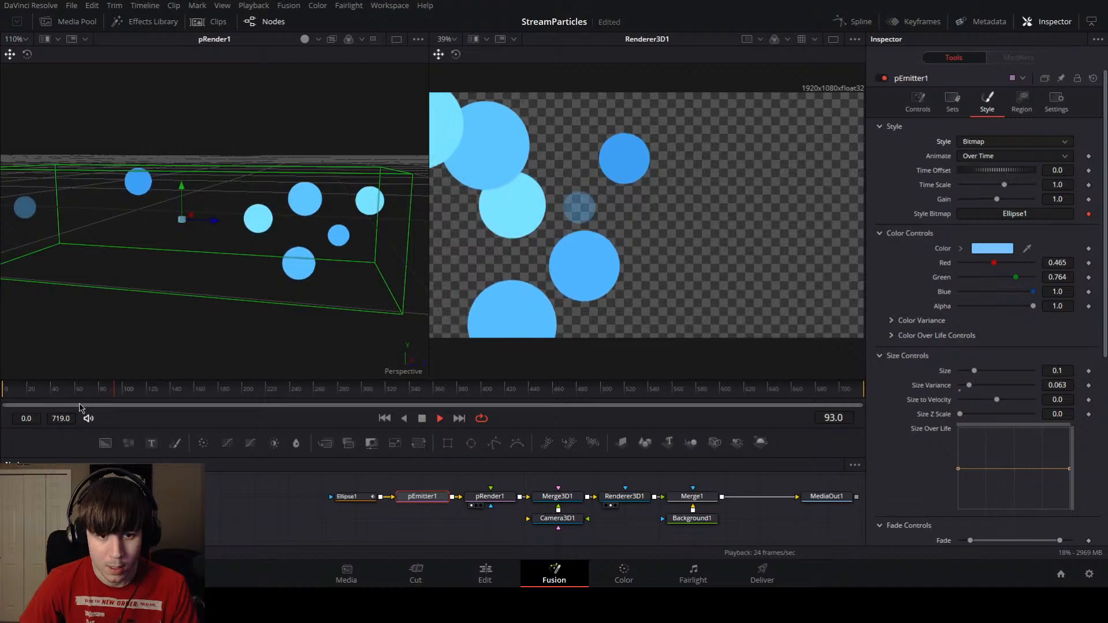
key(space)
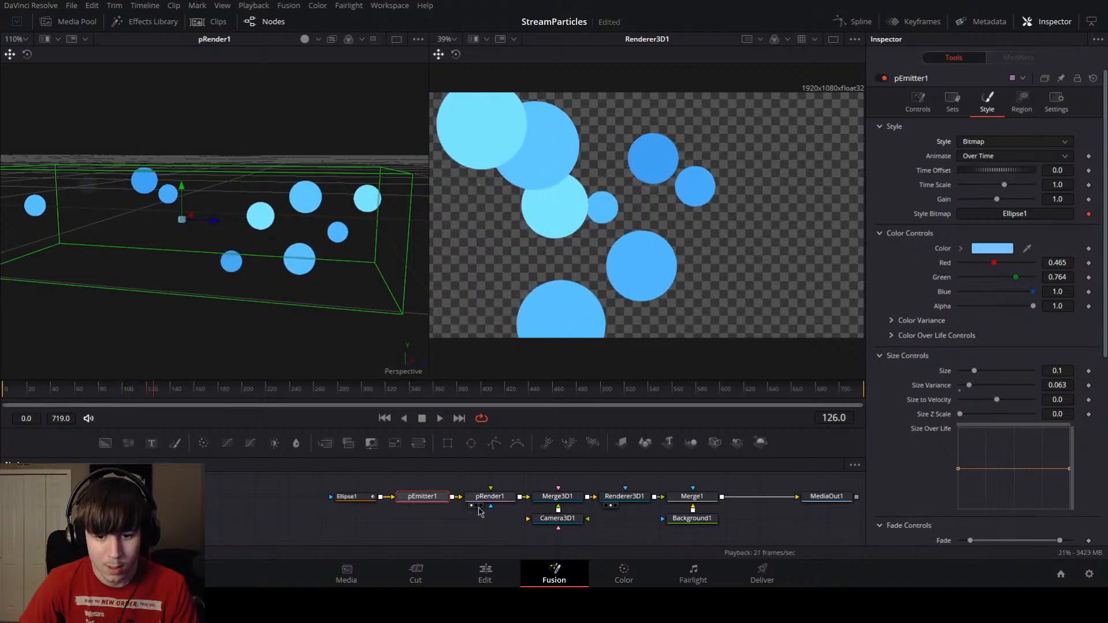
Step: Set Camera3D1's focal length to 31.1 mm
click(559, 498)
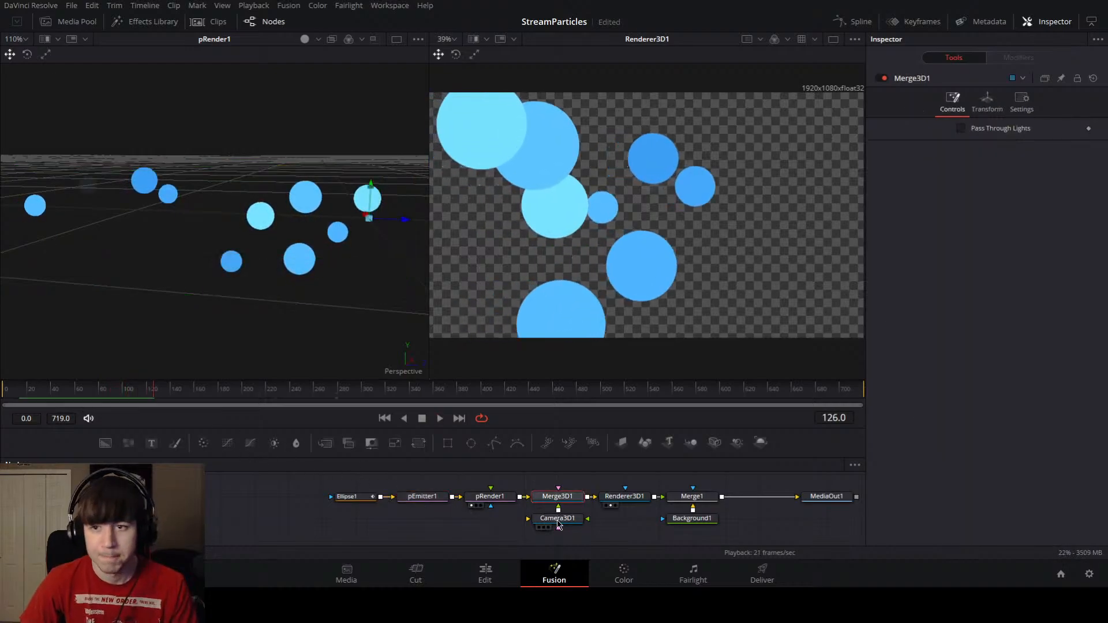
click(557, 519)
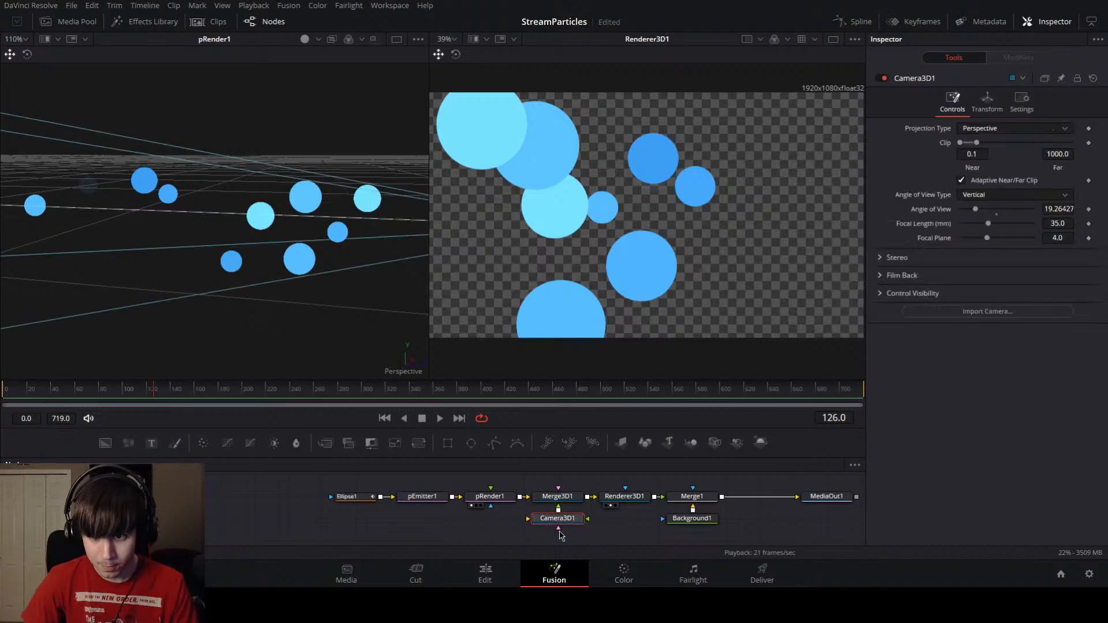
mouse_move(987, 224)
mouse_down()
mouse_move(972, 225)
mouse_move(998, 227)
mouse_move(968, 212)
mouse_up()
key(ctrl+z)
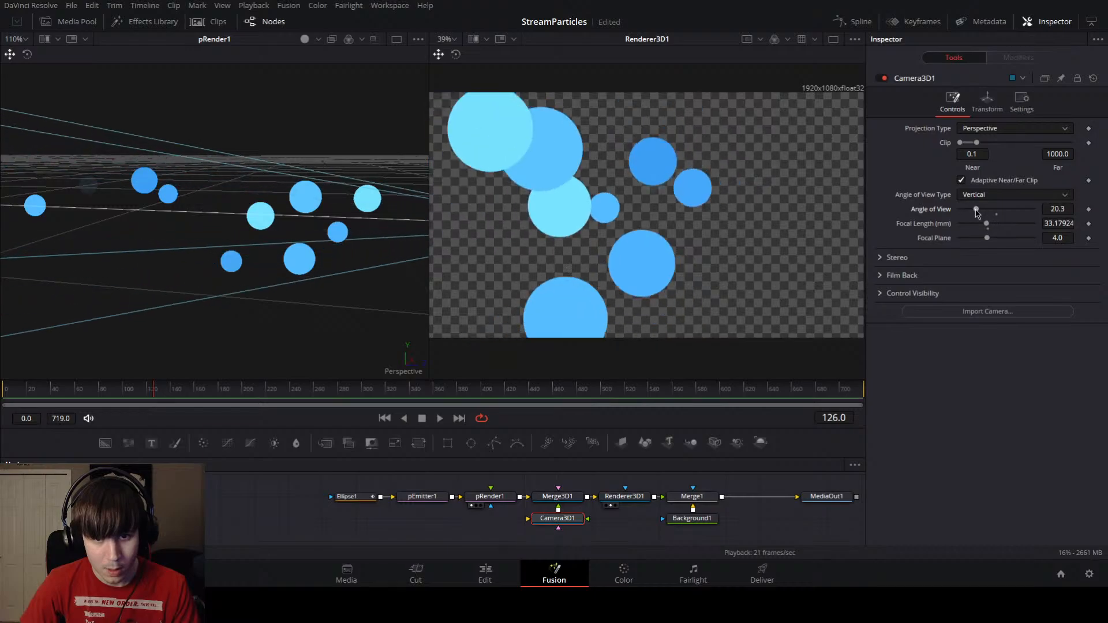
Step: Bring the camera into sight in the pRender1 view and set Camera3D1's focal plane to 0.5
scroll(299, 267, down, 3)
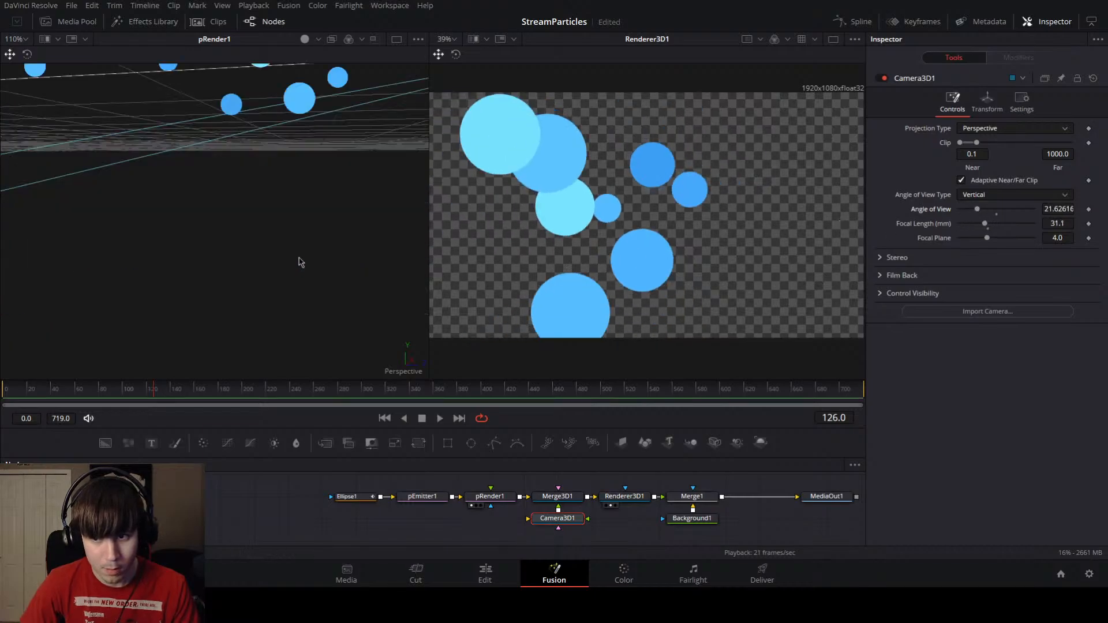
scroll(306, 242, down, 10)
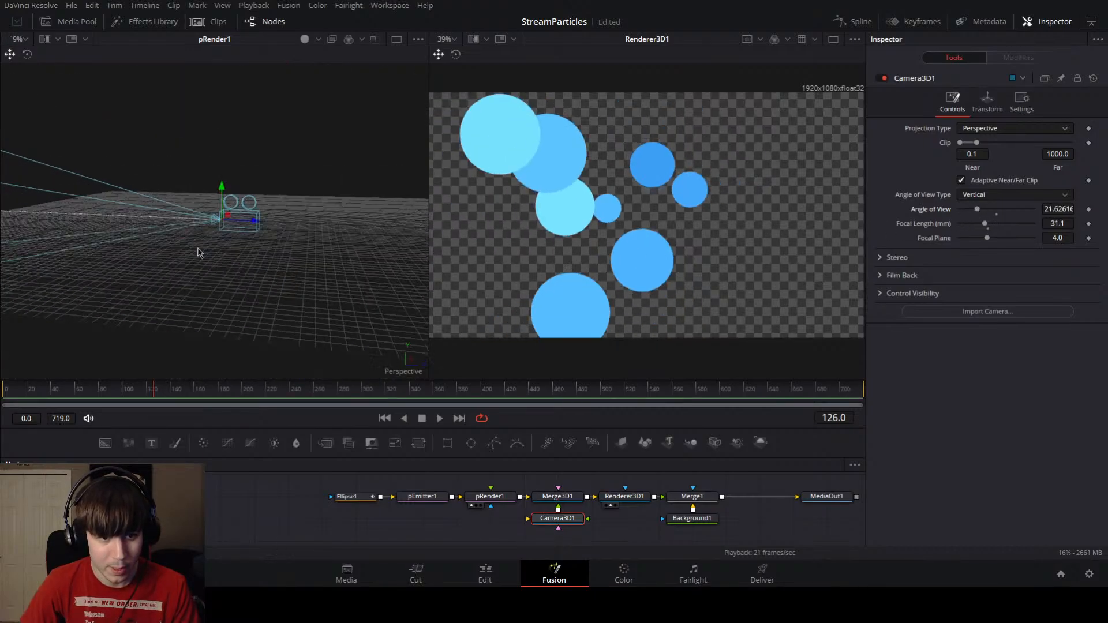
scroll(203, 254, up, 3)
drag(988, 239, 940, 240)
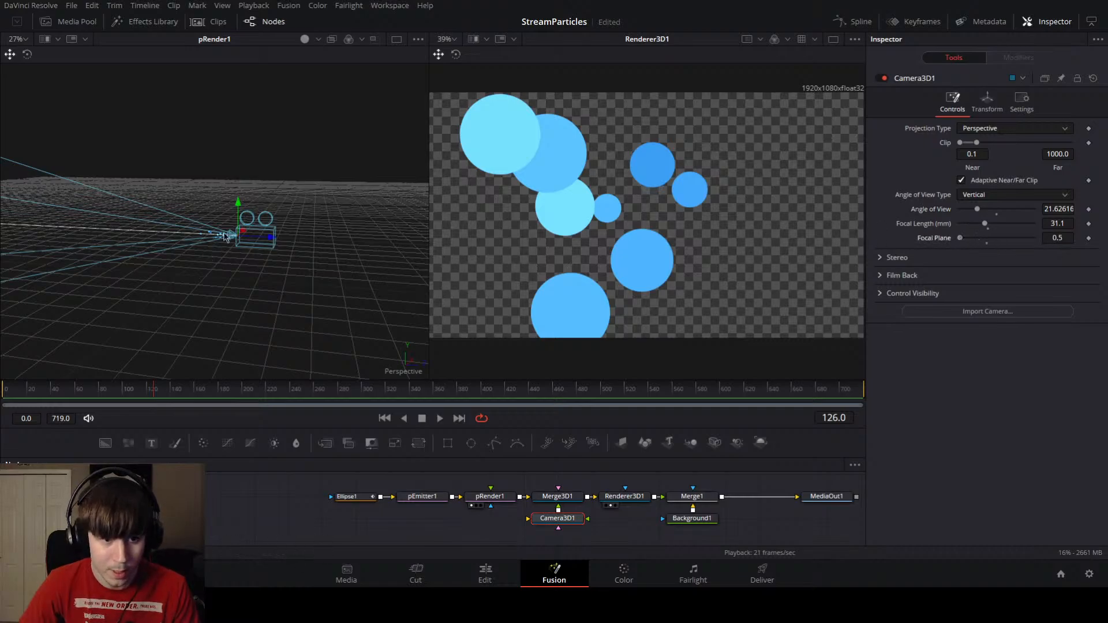
Step: Examine the particles in front of the camera from behind it, and set Camera3D1's focal plane to about 1.173
drag(357, 241, 383, 197)
scroll(142, 287, up, 5)
scroll(158, 285, up, 2)
drag(151, 293, 255, 218)
drag(109, 315, 366, 163)
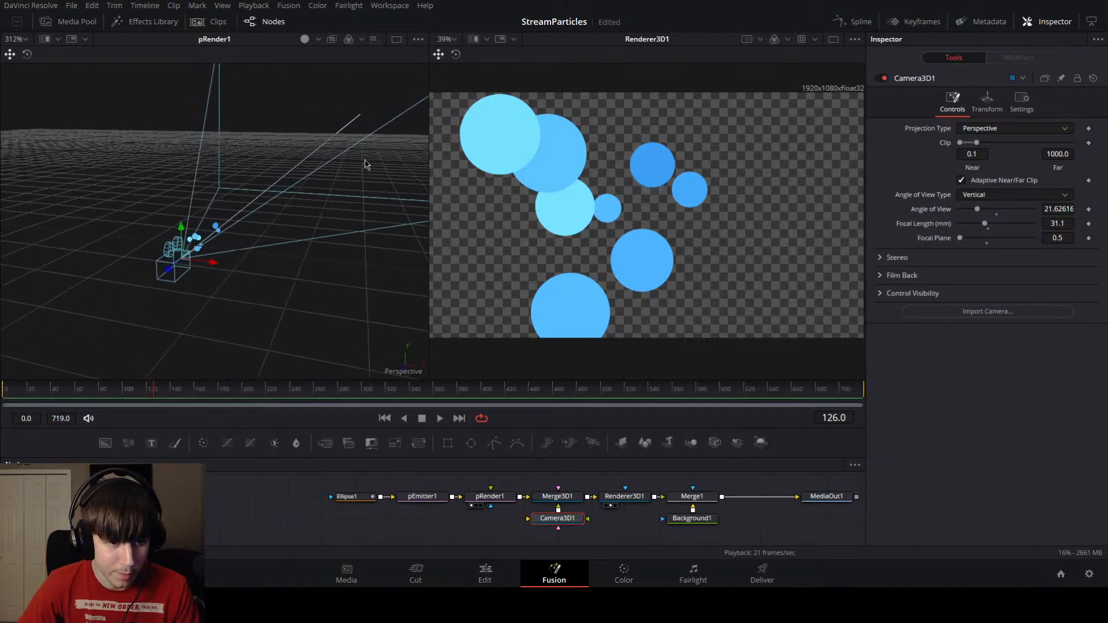
mouse_move(163, 292)
mouse_down()
mouse_move(272, 207)
mouse_move(267, 243)
mouse_move(156, 302)
mouse_move(178, 301)
mouse_up()
scroll(274, 267, up, 2)
scroll(275, 267, up, 2)
scroll(275, 259, down, 10)
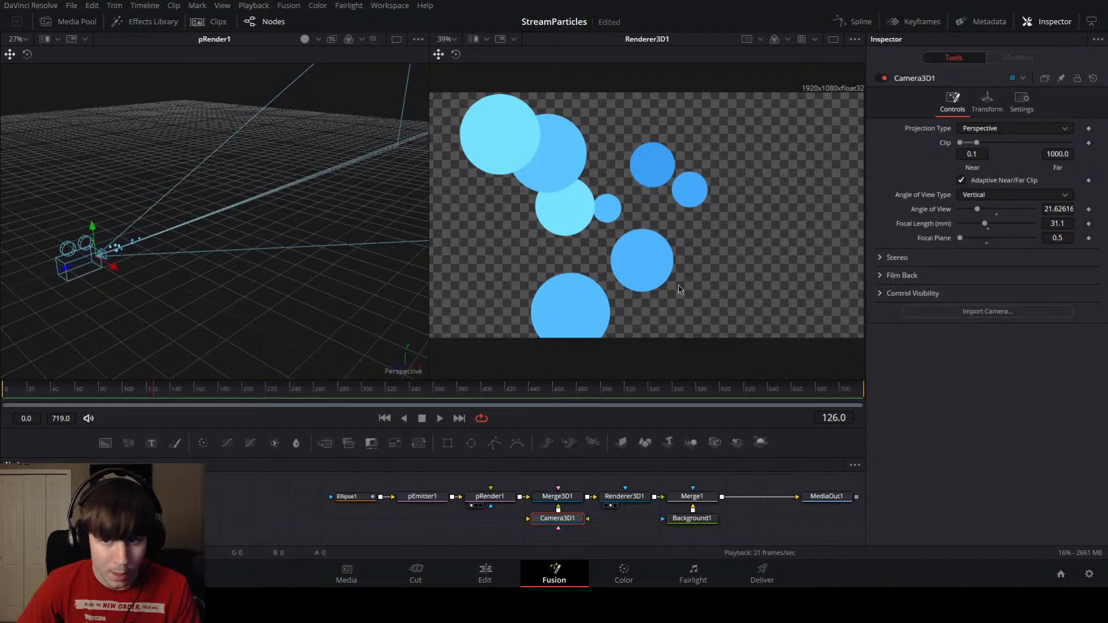
mouse_move(960, 238)
mouse_down()
mouse_move(993, 239)
mouse_move(969, 249)
mouse_up()
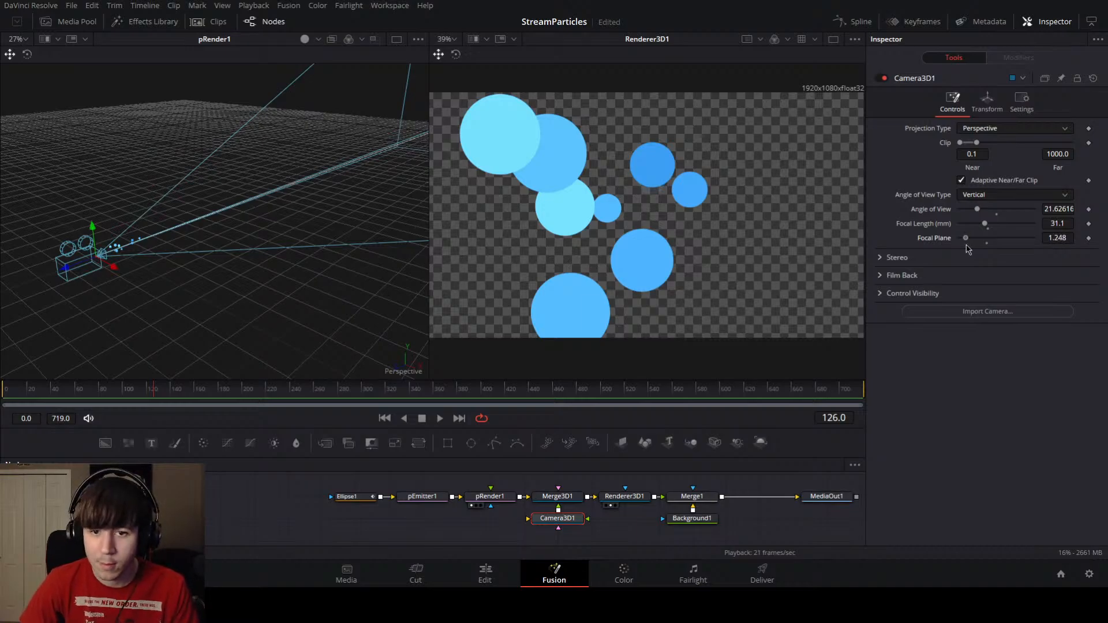
Step: Test a Blur [2D] of about 0.913 and some Blur Variance [2D] on pEmitter1, resetting both to 0.0
click(424, 497)
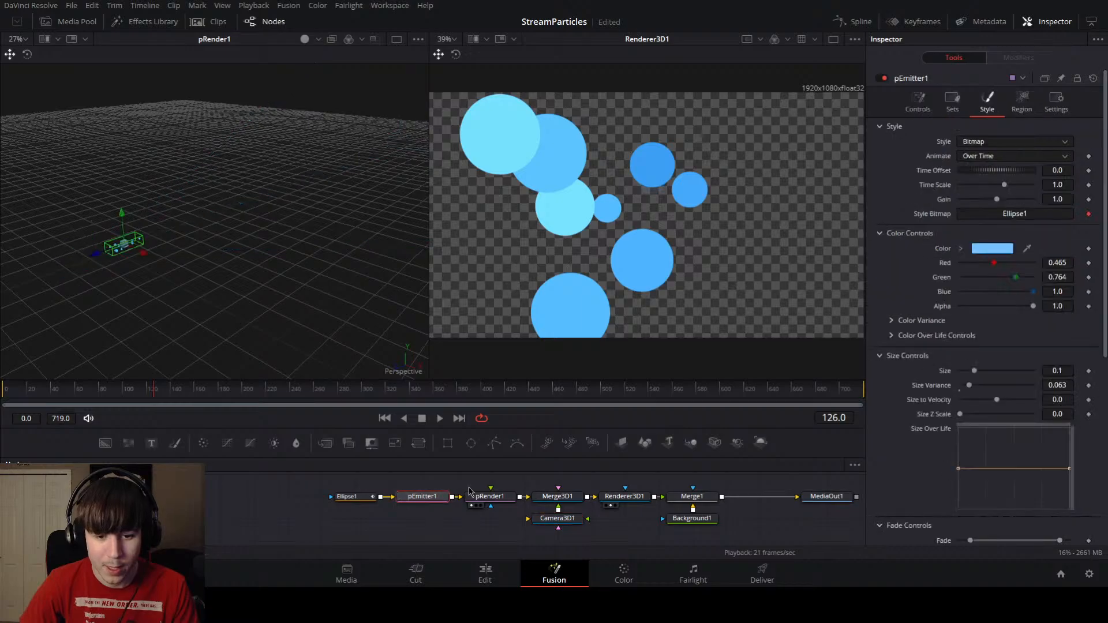
scroll(958, 411, down, 5)
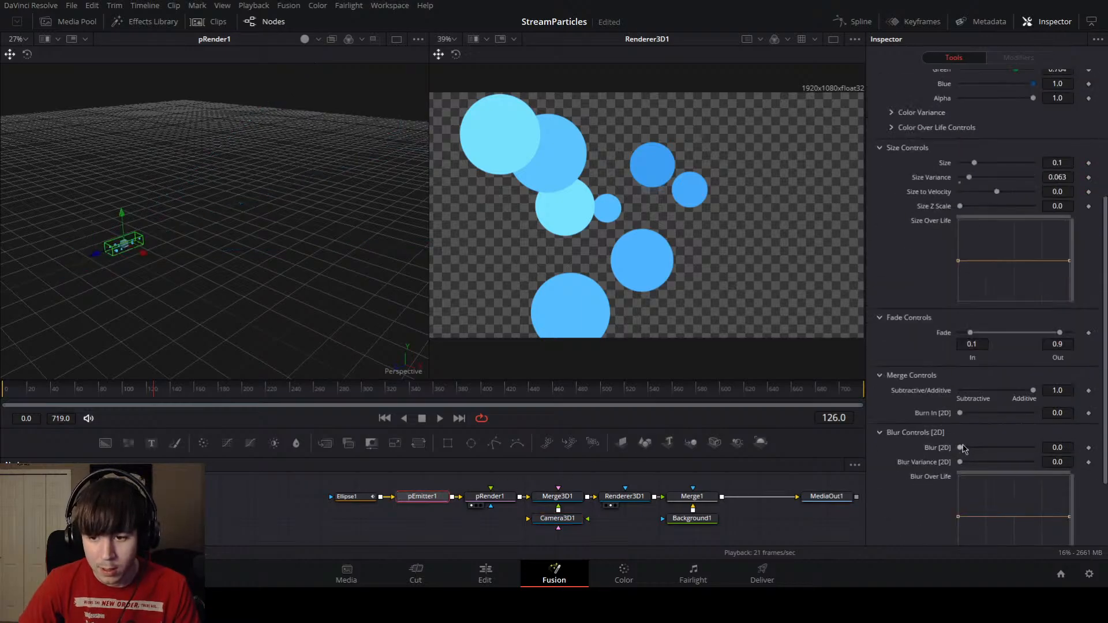
drag(962, 449, 1028, 454)
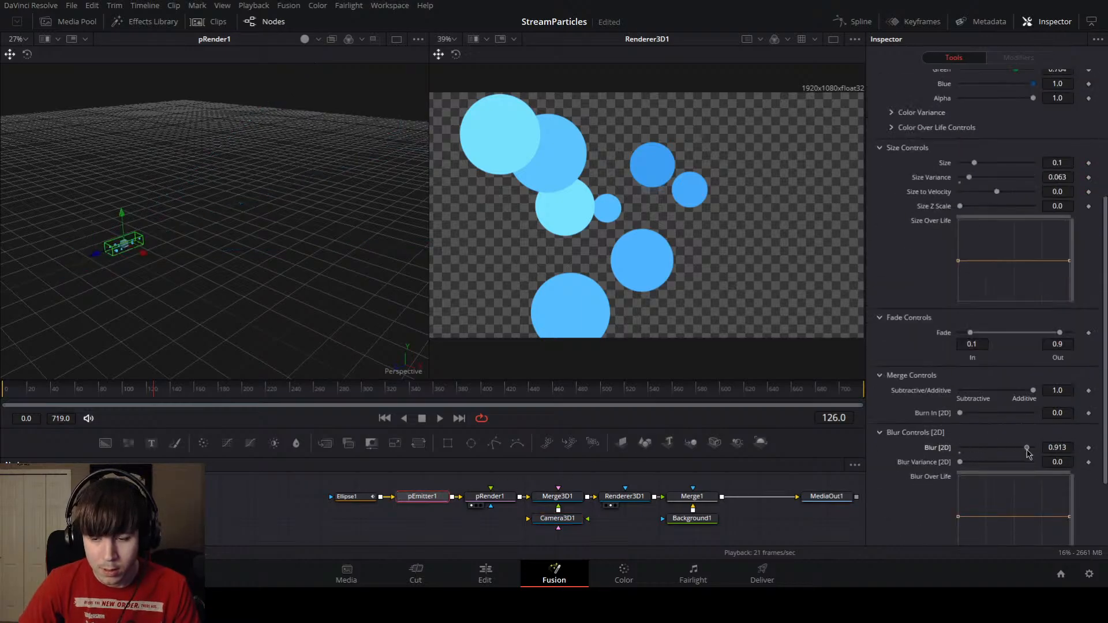
click(960, 453)
drag(960, 462, 987, 461)
click(959, 467)
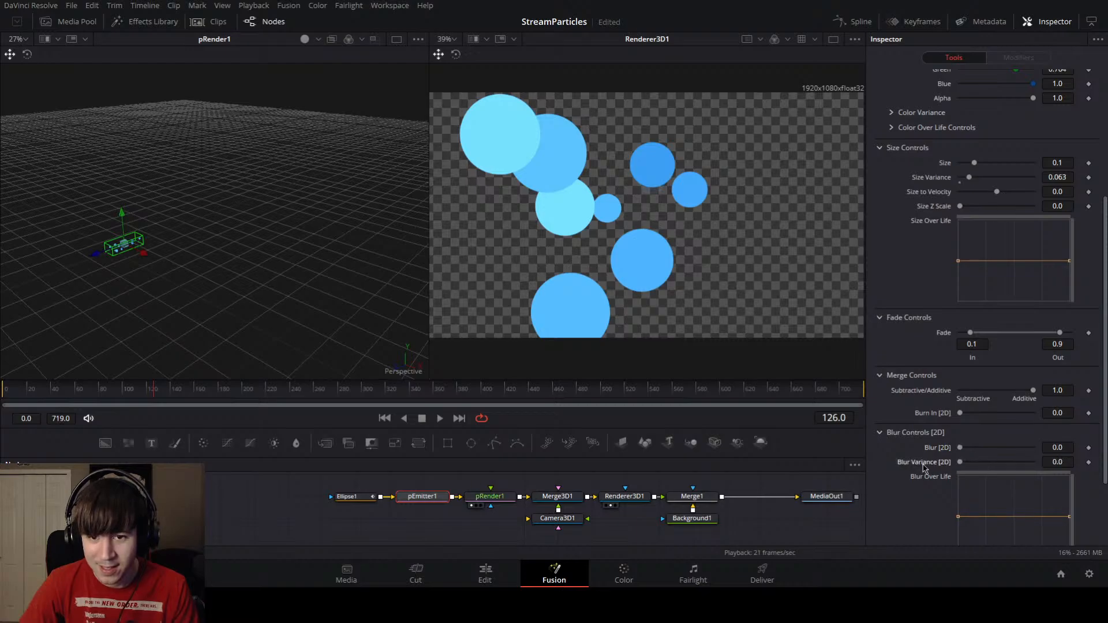
Step: Set pEmitter1's Z Blur (DOF) [2D] to about 0.654 and return to Camera3D1's settings
scroll(924, 467, down, 3)
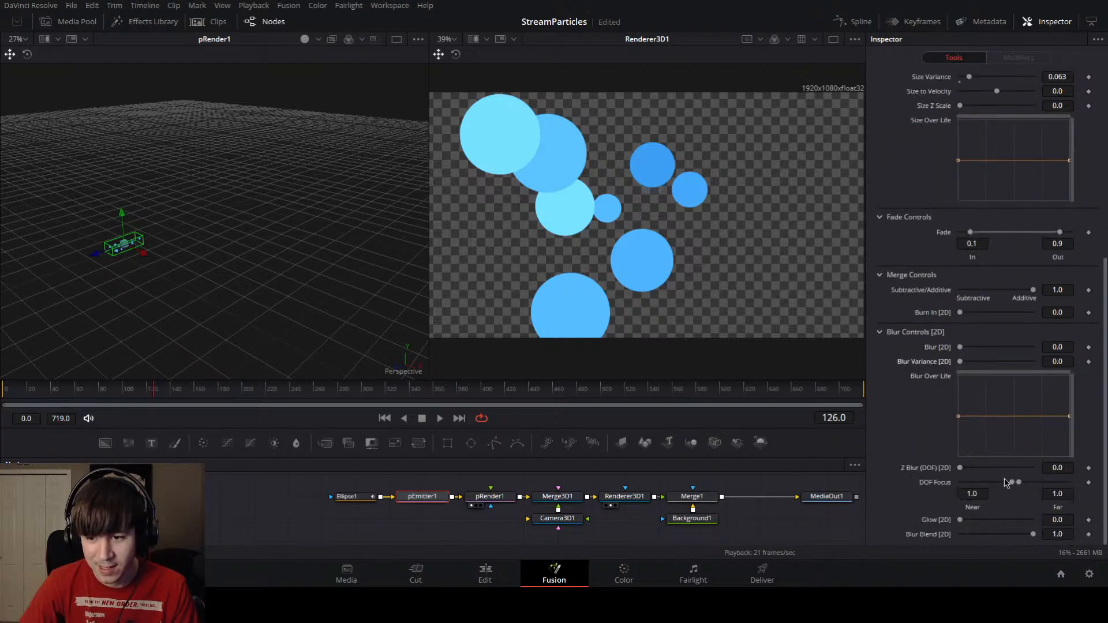
drag(961, 468, 1010, 468)
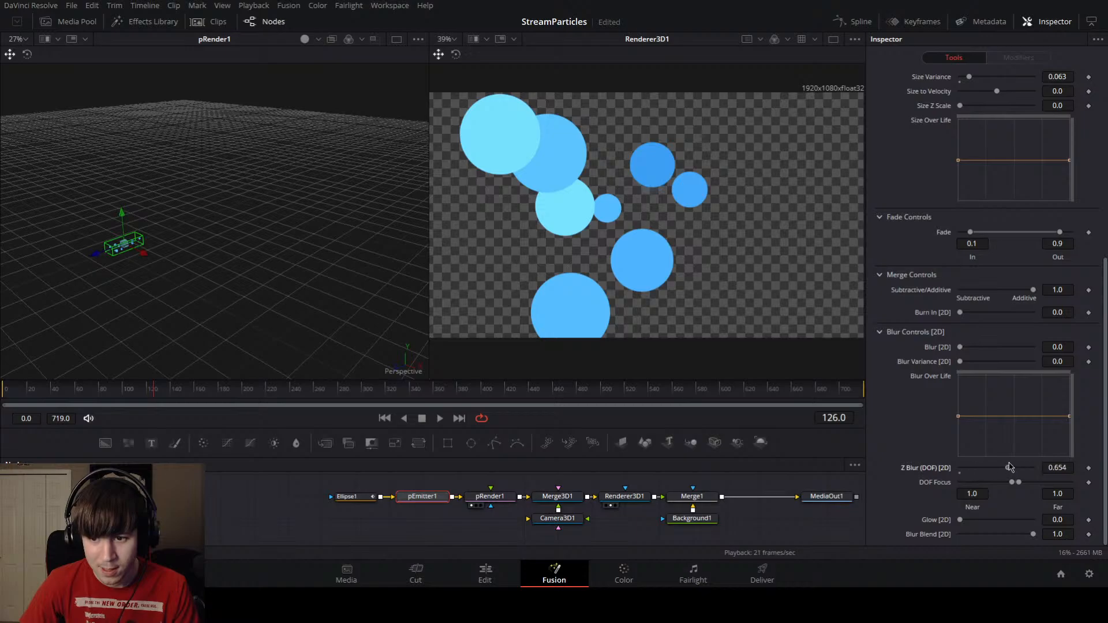
click(555, 519)
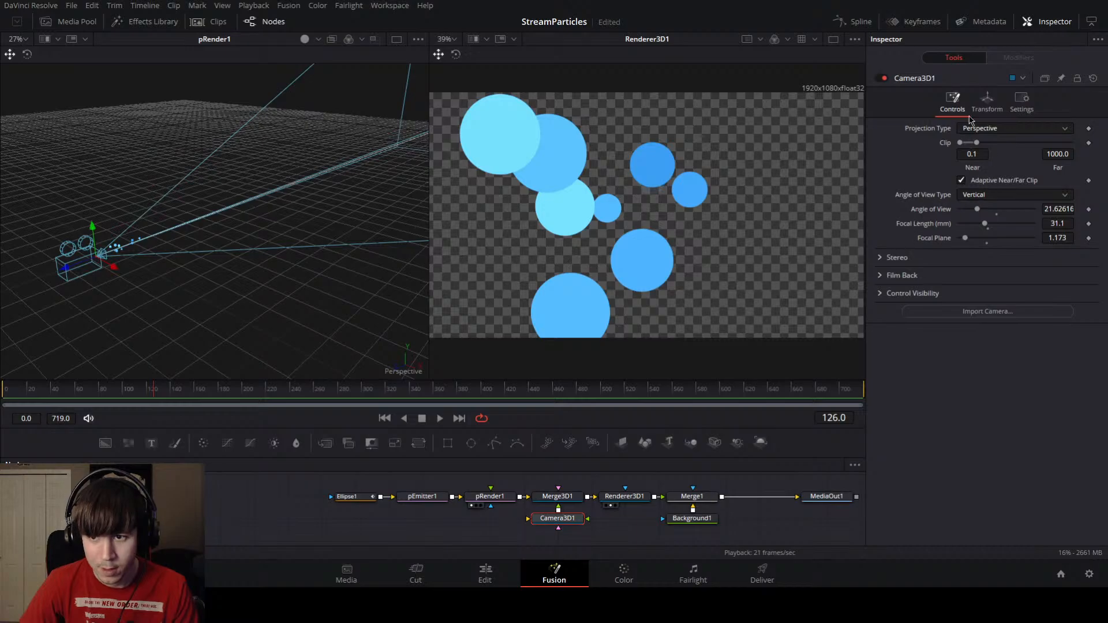
Step: Look through Camera3D1's transform and general settings and all of pEmitter1's setting pages for options that could affect the blur
click(986, 103)
click(1023, 104)
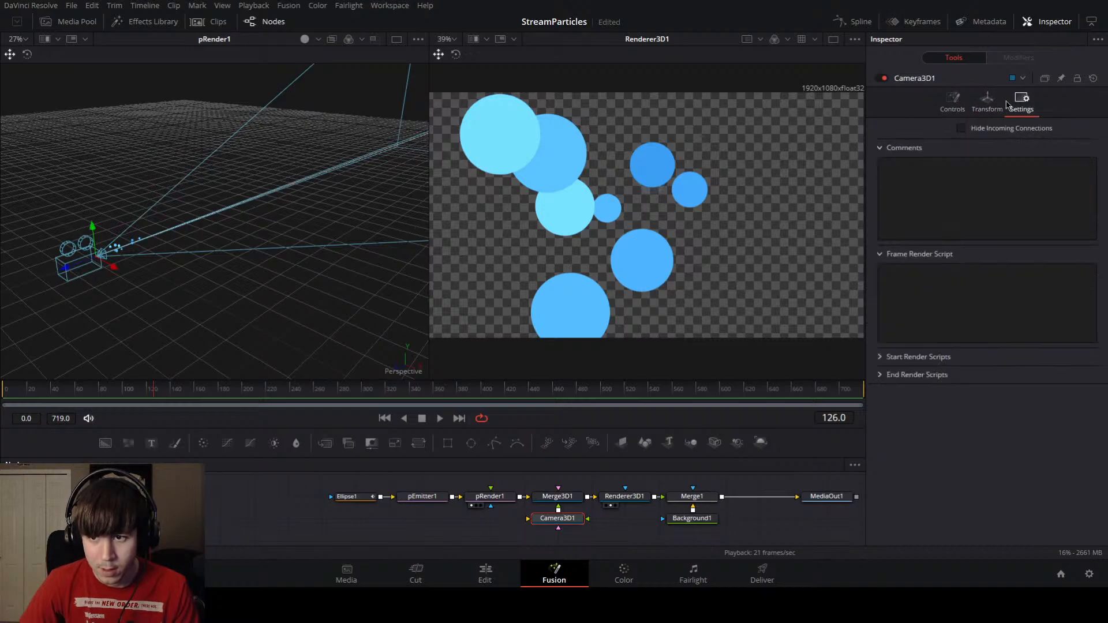
click(422, 497)
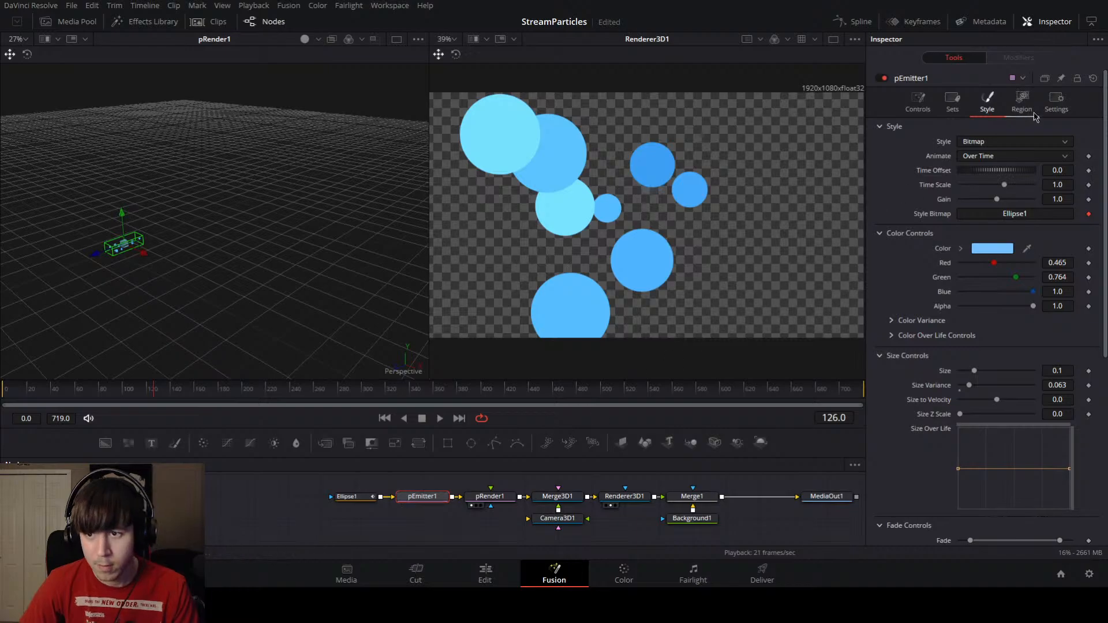
click(1056, 102)
click(1021, 103)
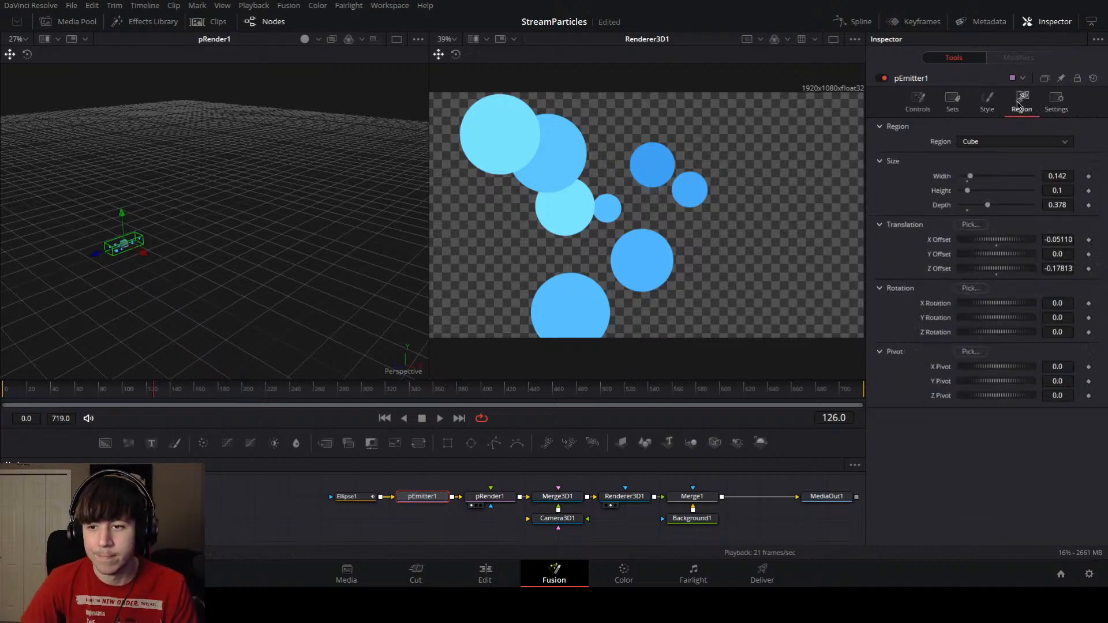
click(985, 103)
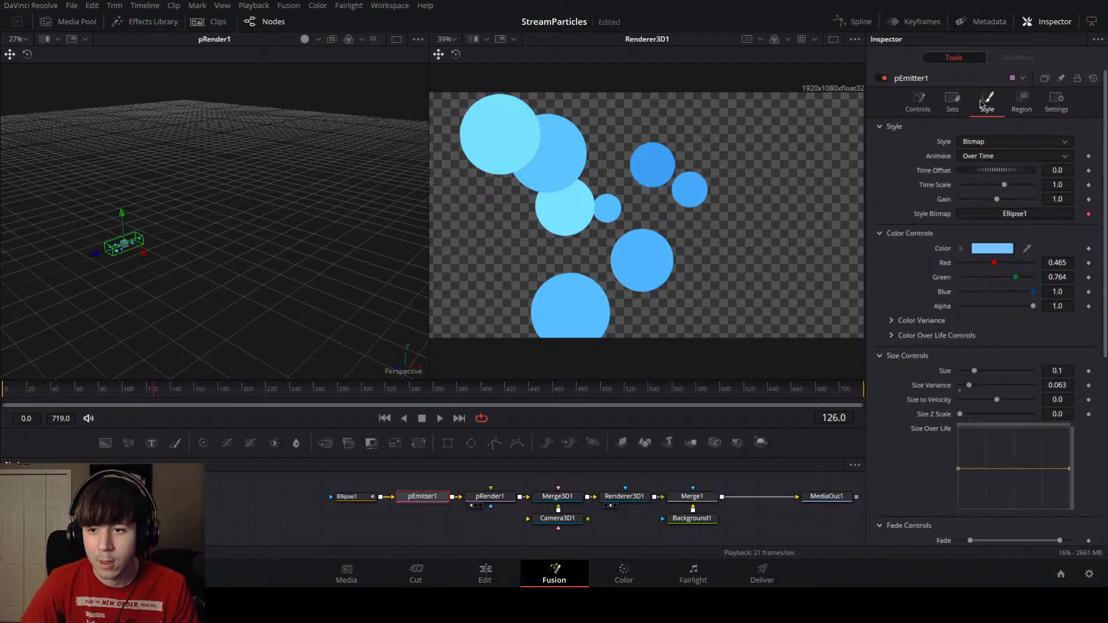
scroll(905, 227, down, 8)
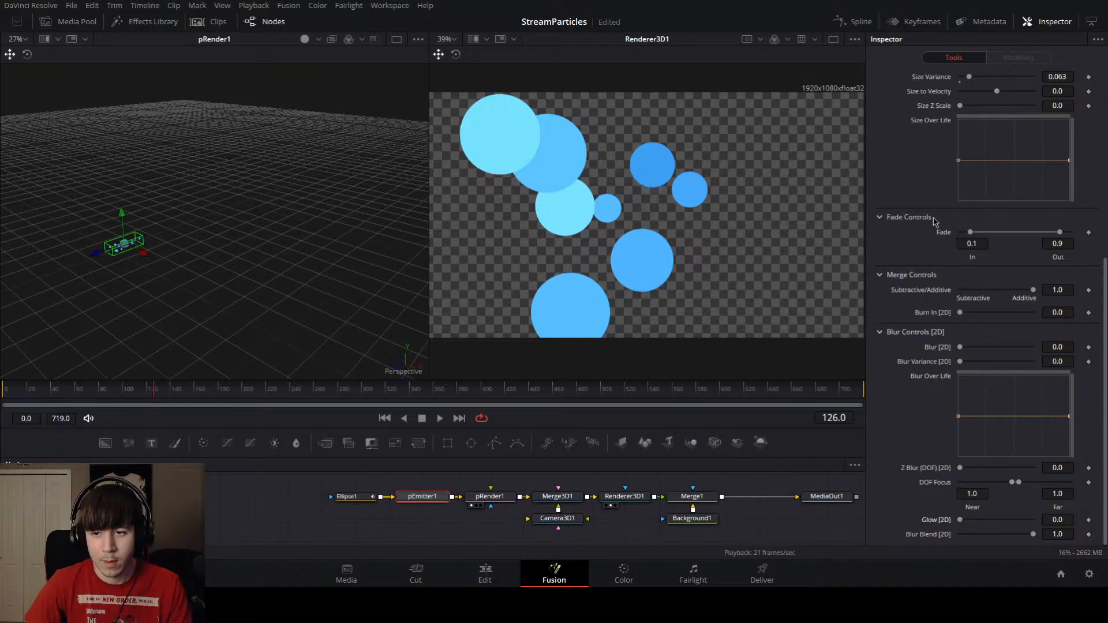
scroll(934, 222, up, 2)
scroll(931, 225, up, 2)
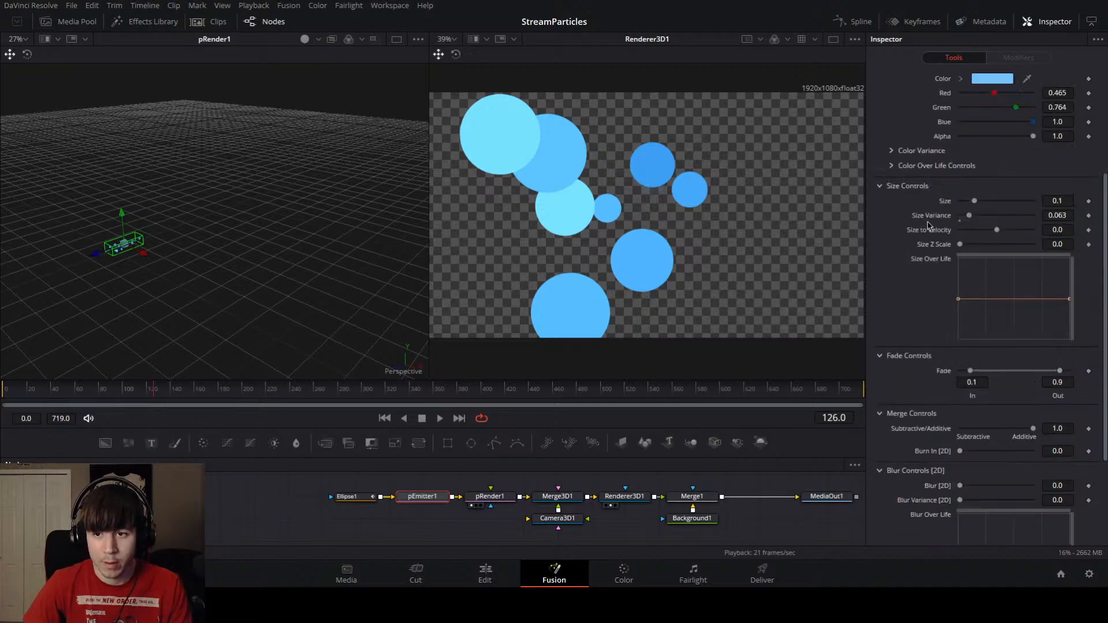
scroll(928, 225, up, 5)
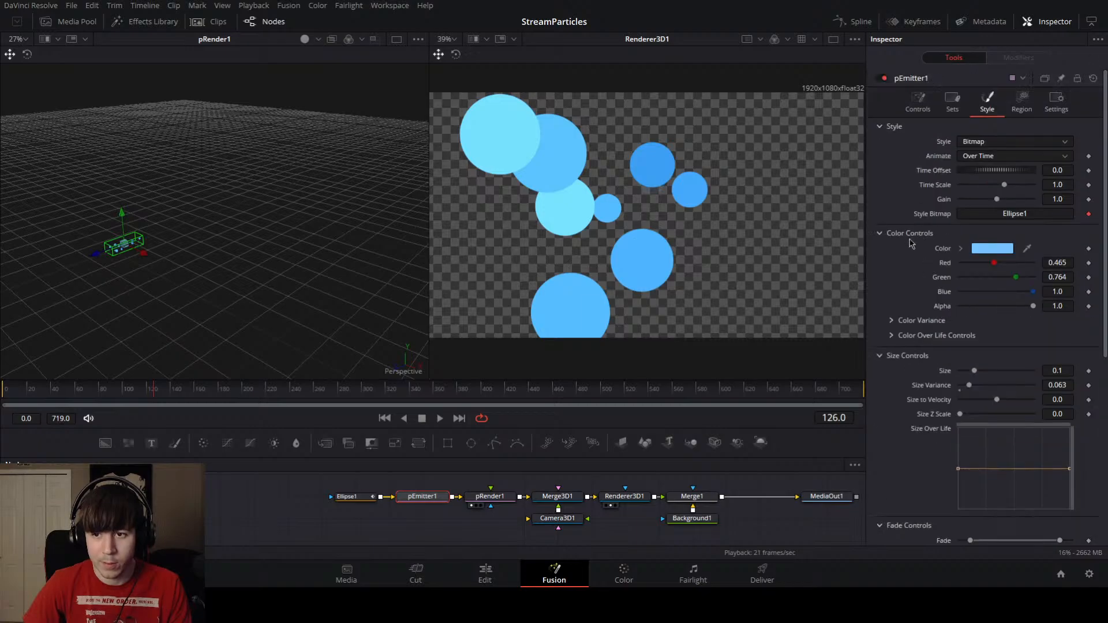
click(952, 103)
click(915, 107)
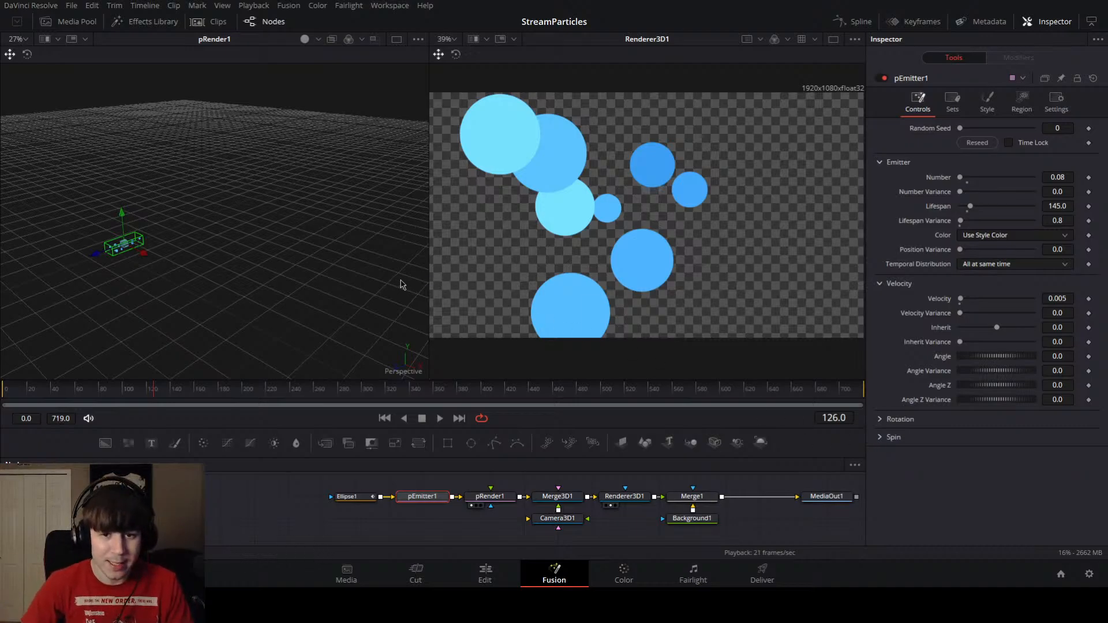
Step: Play the particle animation from about frame 56 to review the circles' motion in the rendered view
drag(464, 396, 69, 432)
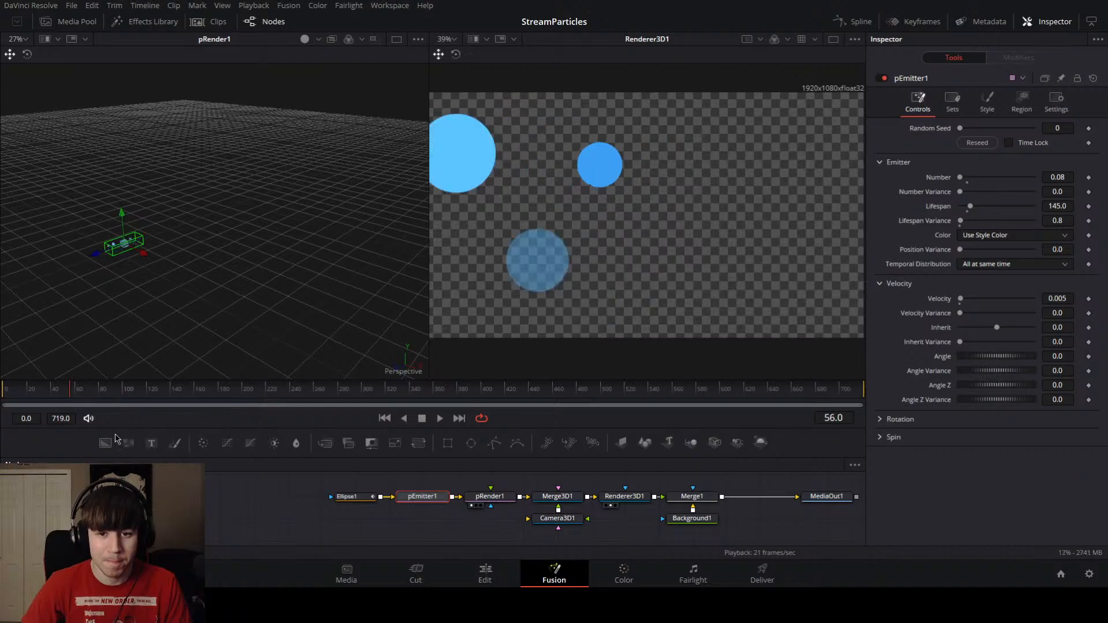
key(space)
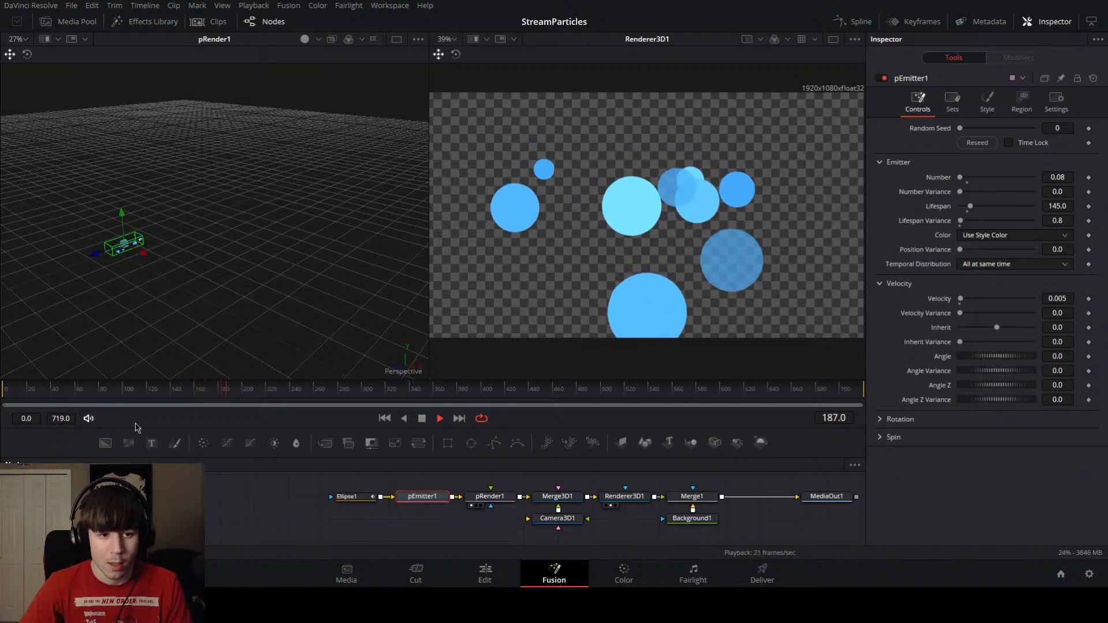
key(space)
Step: View Merge3D1, Renderer3D1 and Merge1 in turn in the second viewer, and play Merge1's output from about frame 133
click(500, 499)
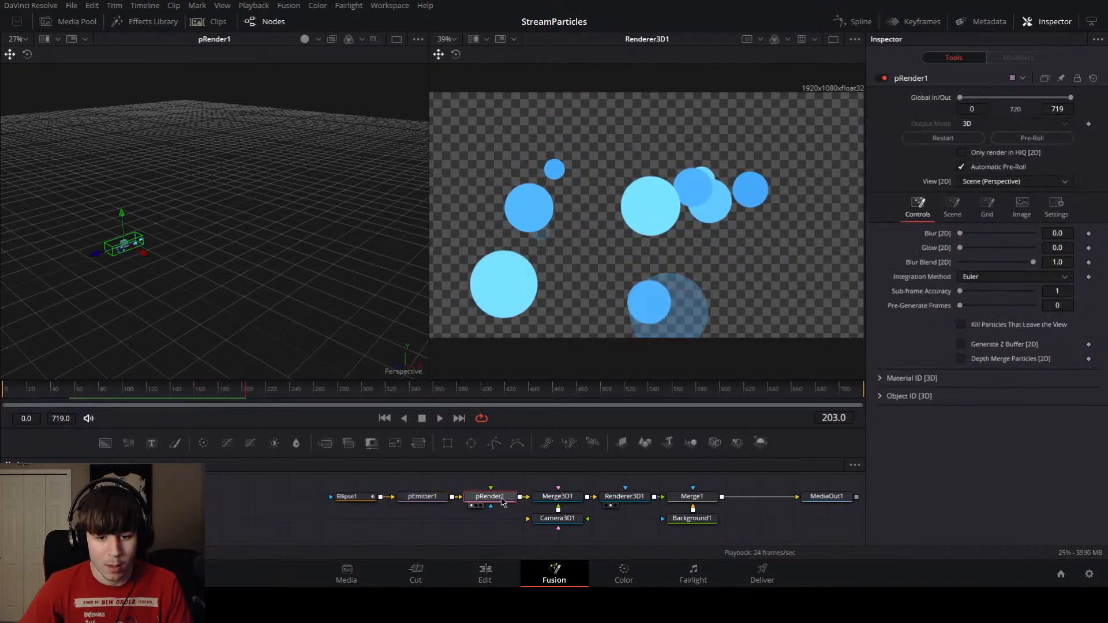
click(556, 503)
key(2)
click(621, 499)
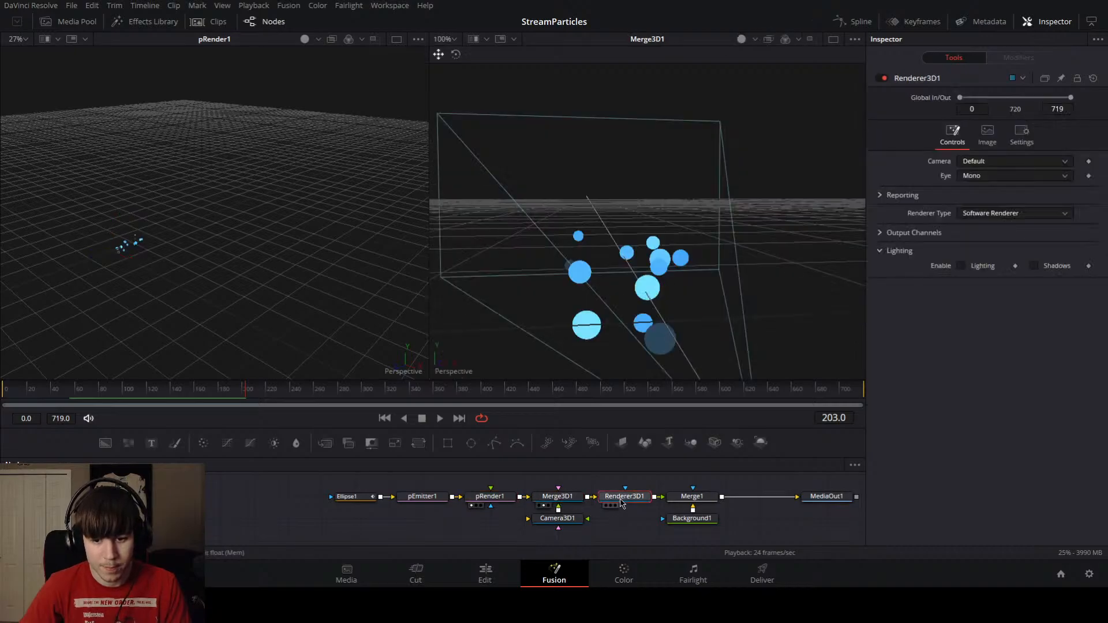
key(2)
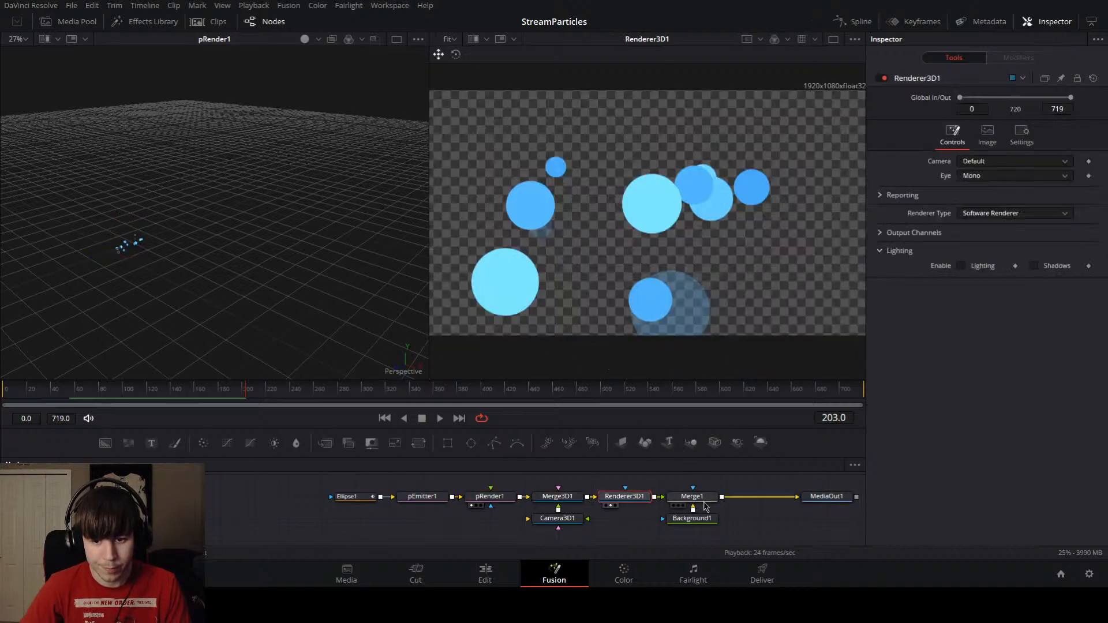
click(695, 501)
key(2)
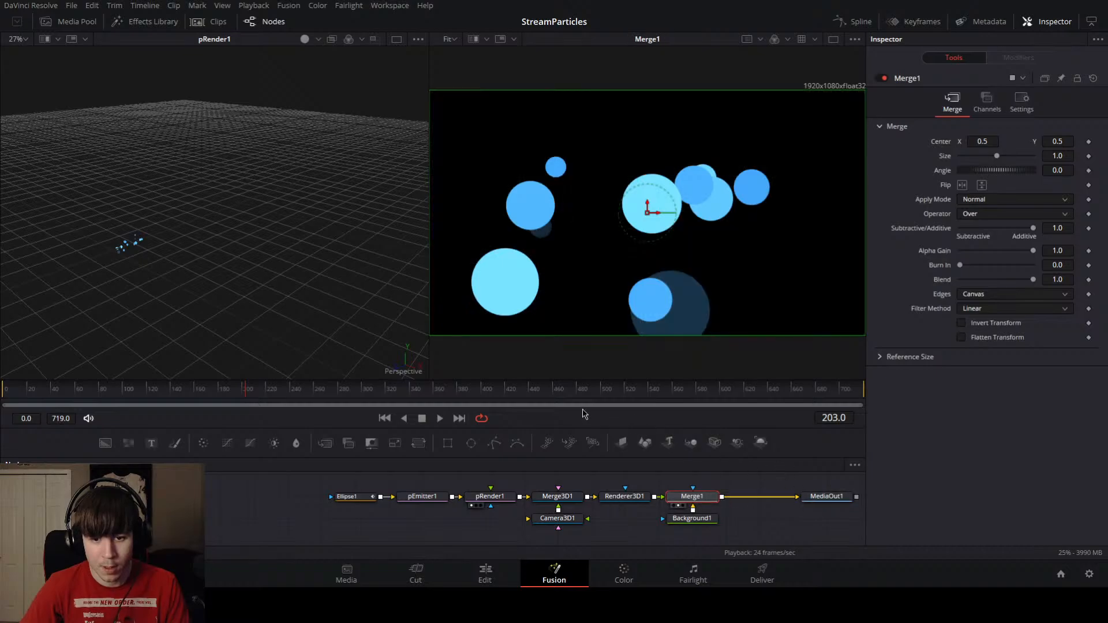
key(space)
click(161, 395)
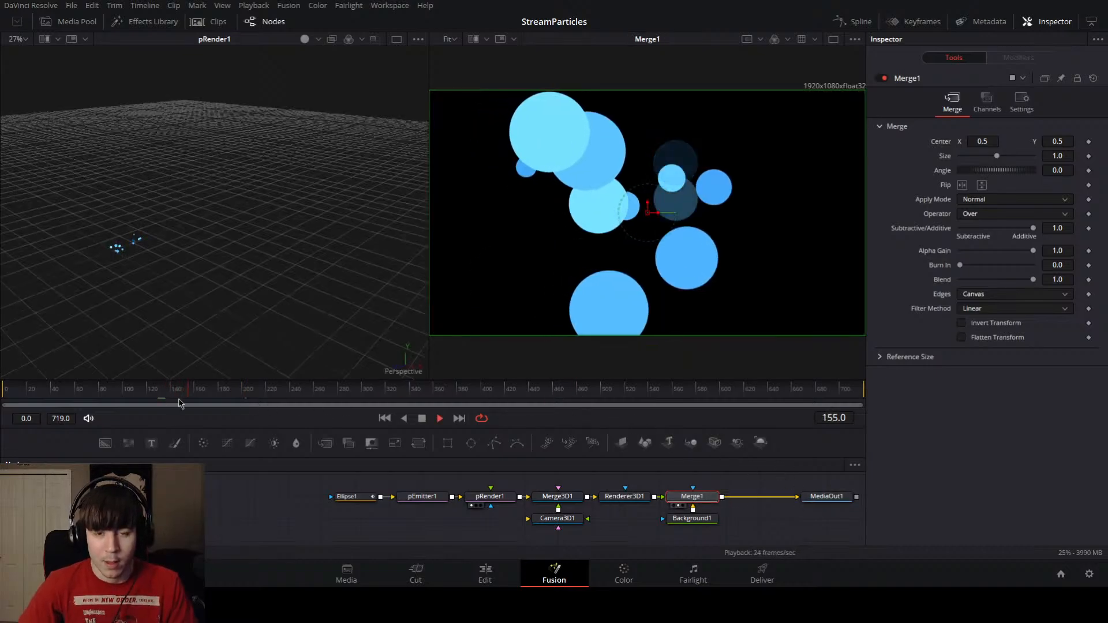
key(space)
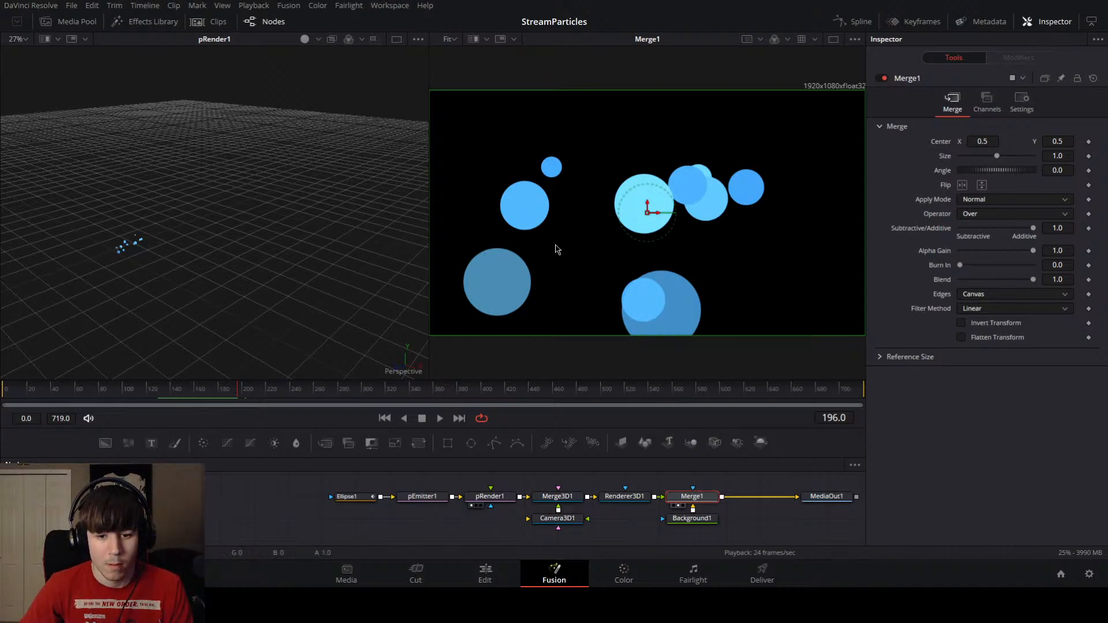
Step: Check MediaOut1's settings, test the Dissolve apply mode on Merge1 and undo it
click(820, 505)
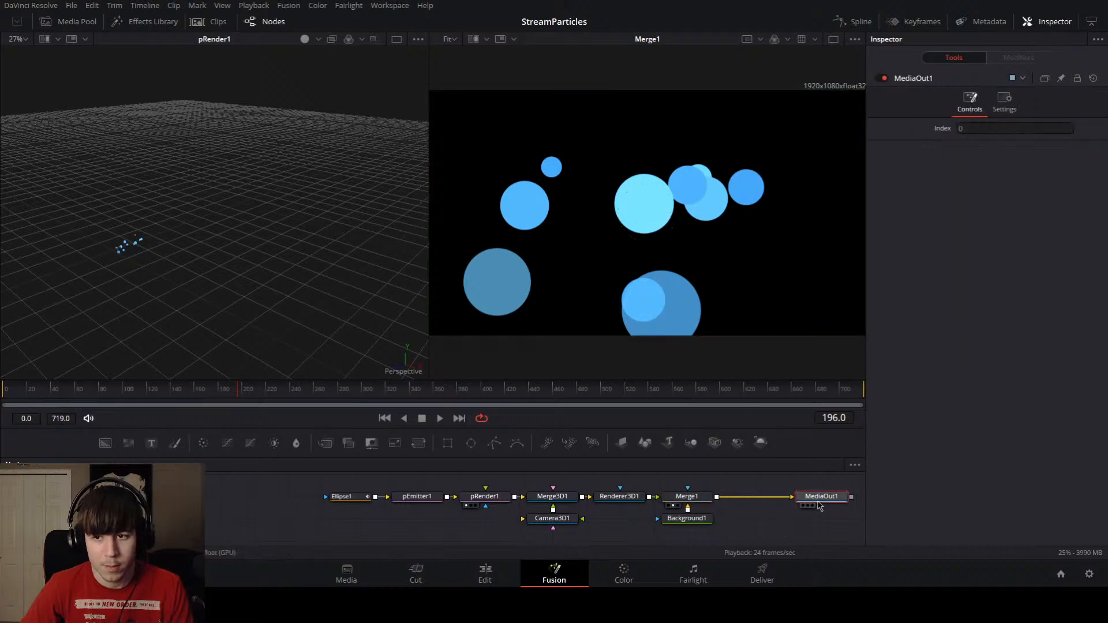
click(1004, 102)
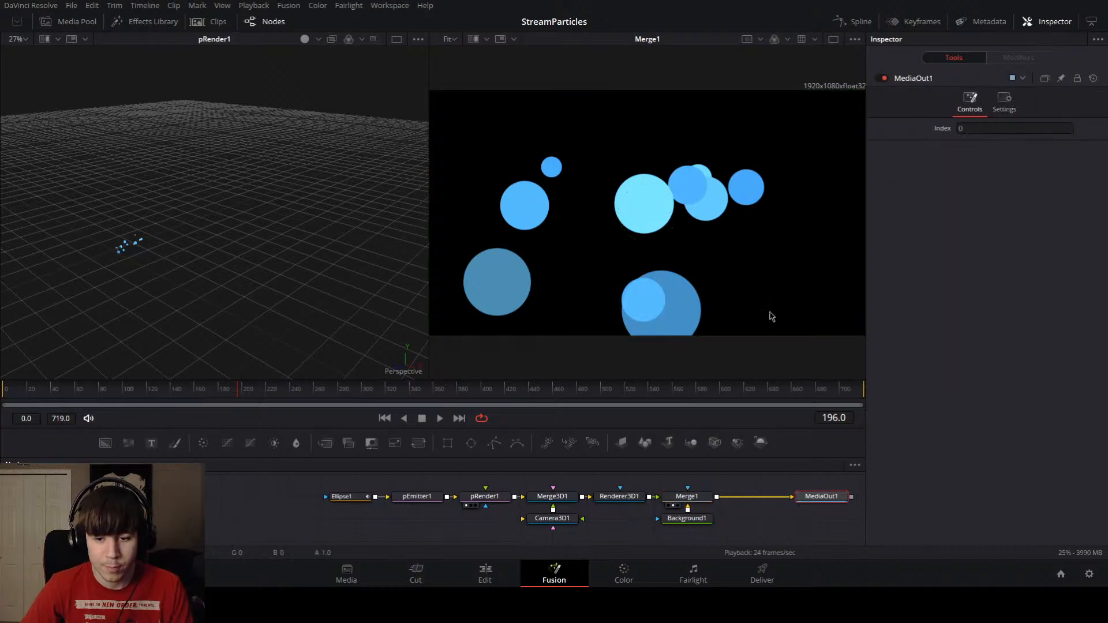
click(693, 501)
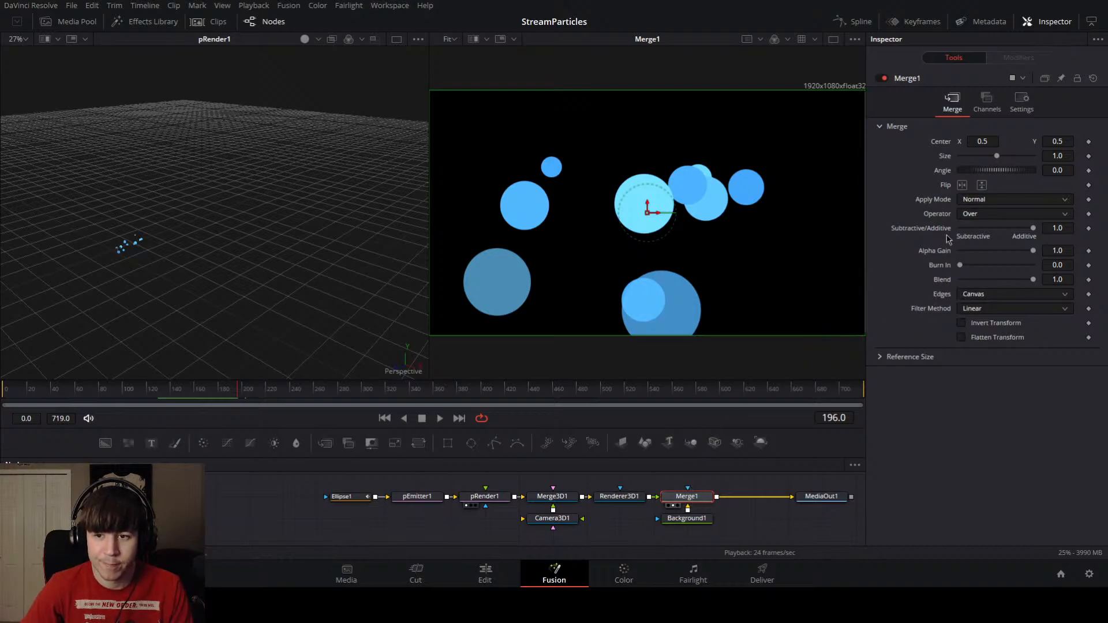
click(1004, 199)
click(987, 245)
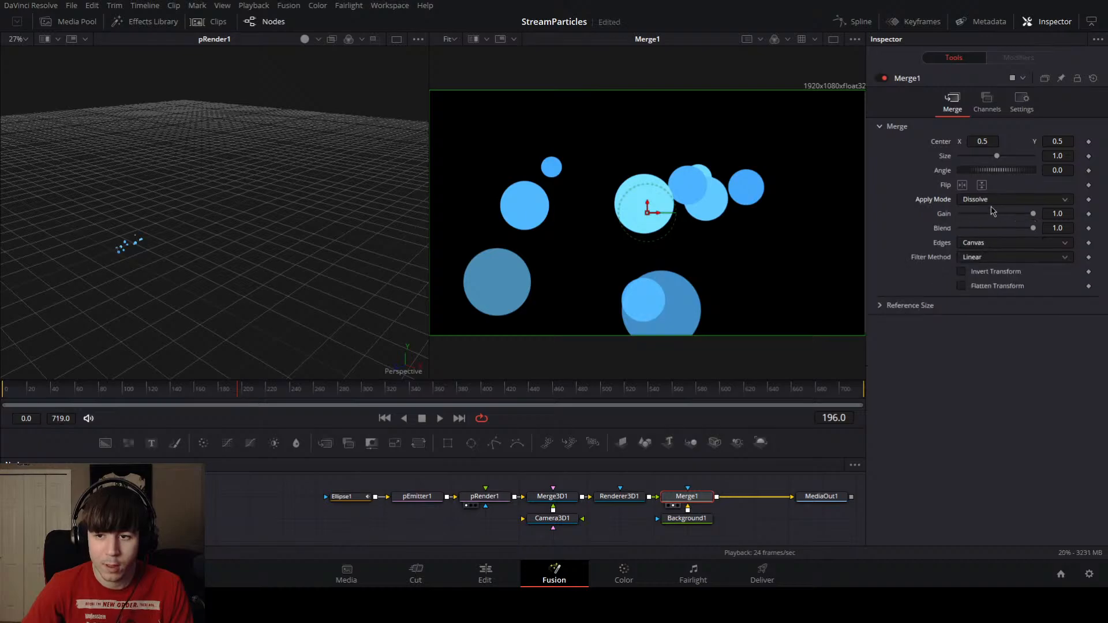
key(ctrl+z)
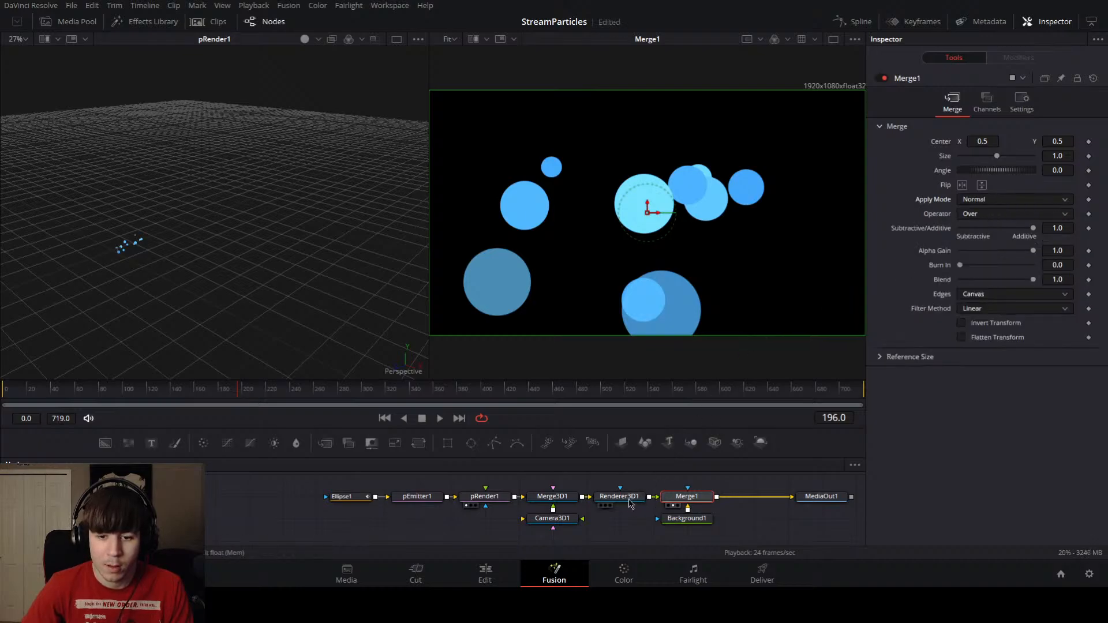
Step: Test the OpenGL Renderer type on Renderer3D1 by playing from about frame 360, and return it to Software Renderer
click(590, 501)
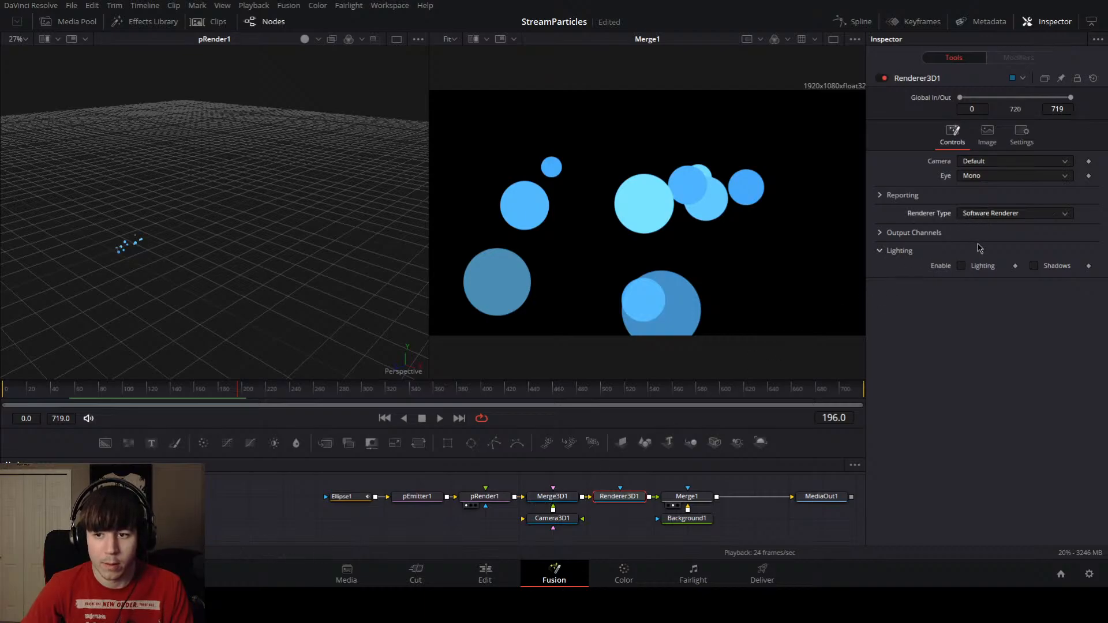
click(988, 213)
click(987, 231)
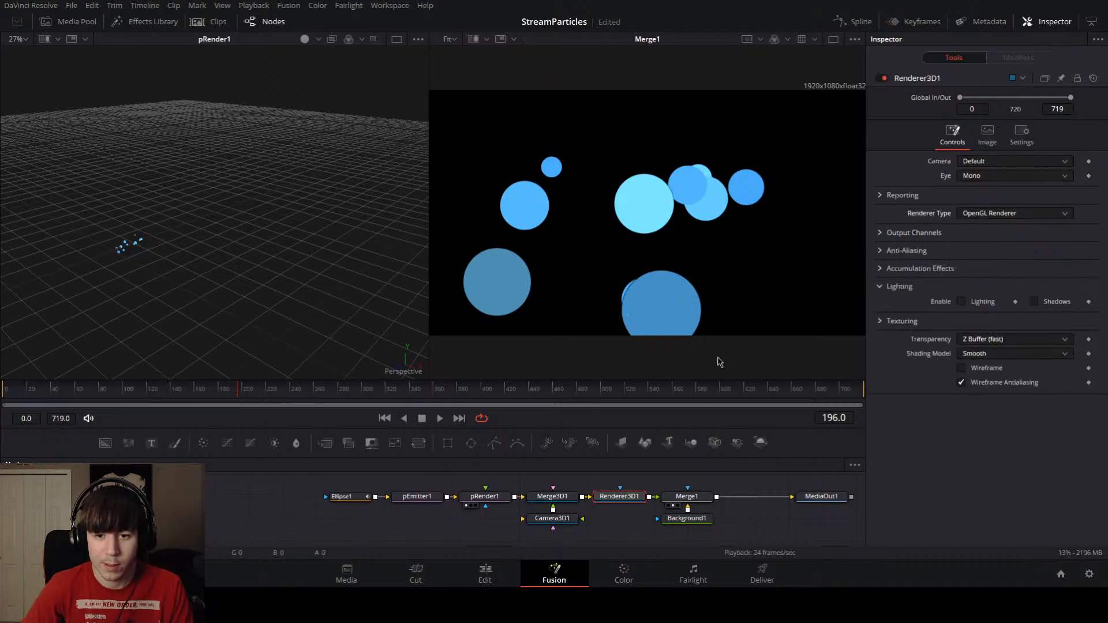
key(space)
click(430, 389)
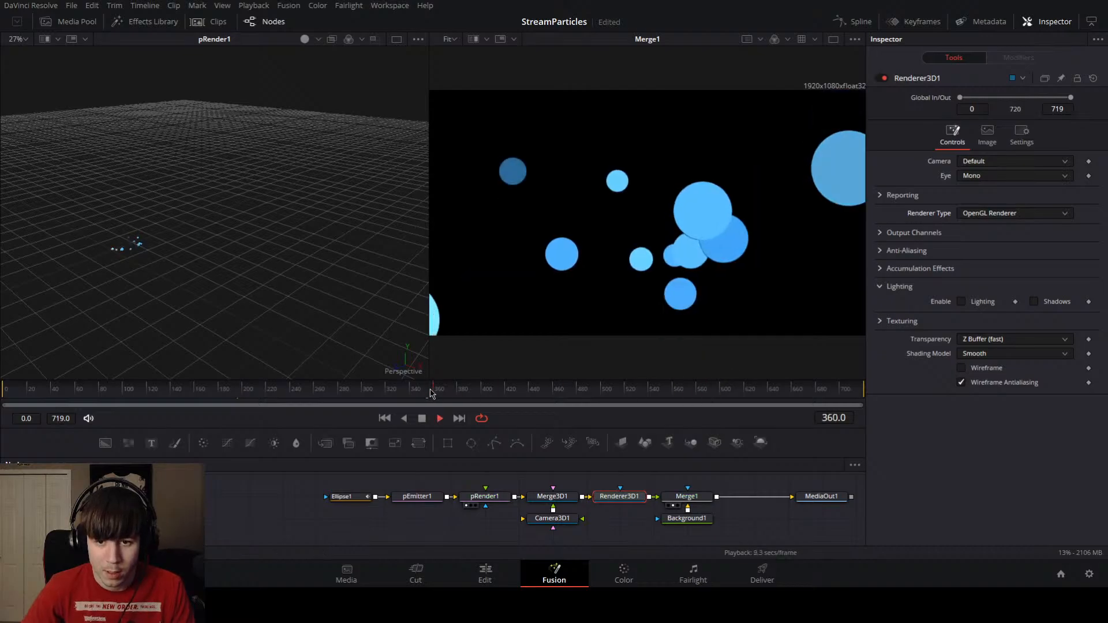
key(space)
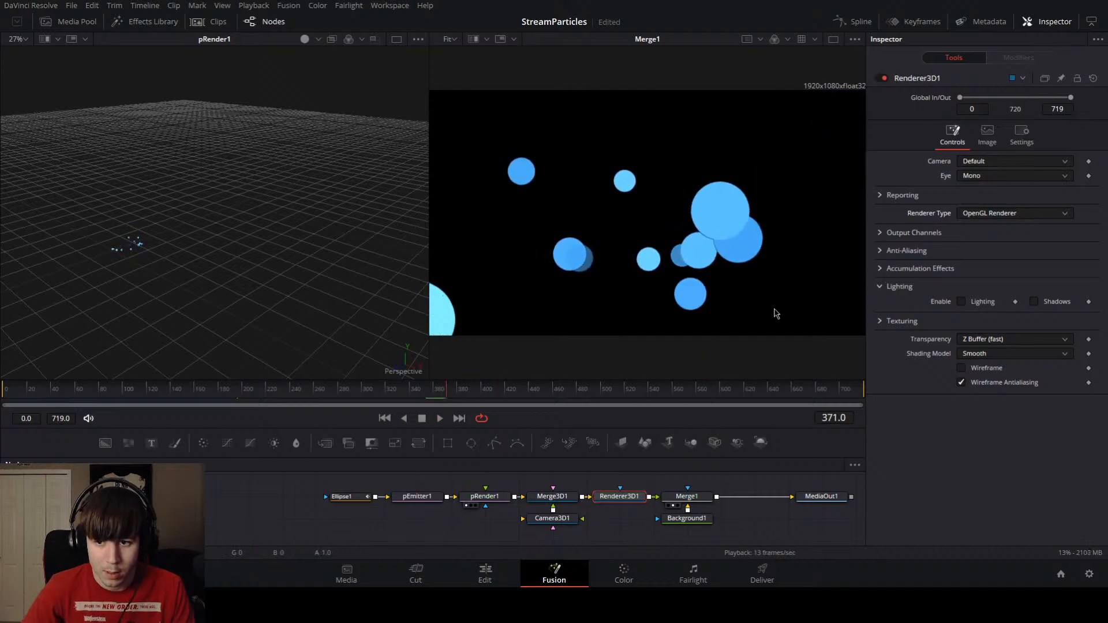
click(988, 258)
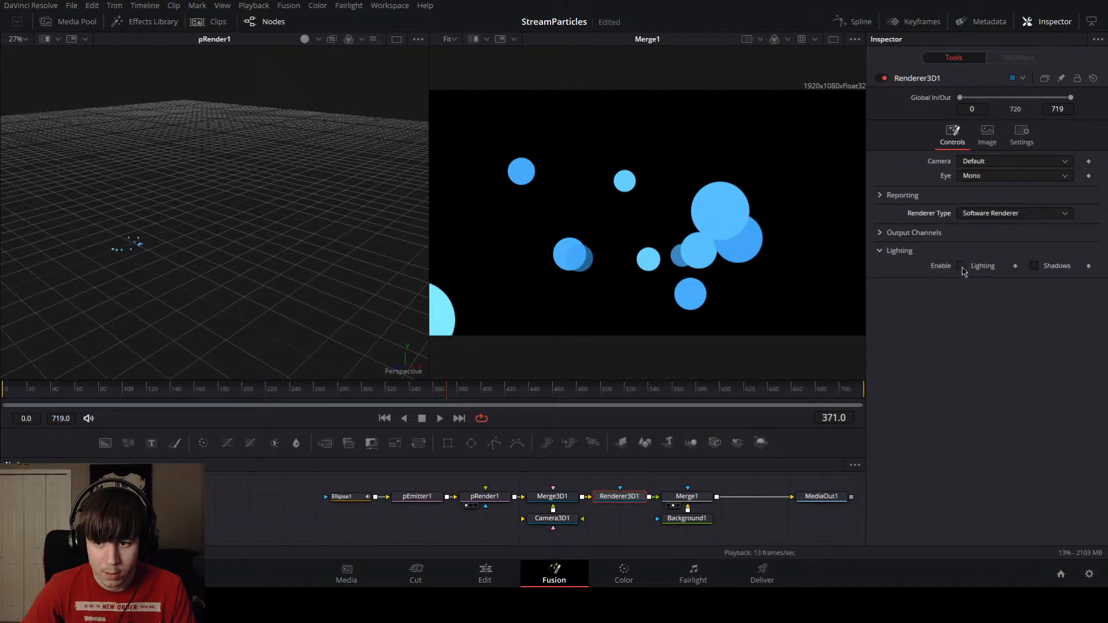
Step: Set Renderer3D1's camera to Camera3D1
click(961, 267)
click(999, 164)
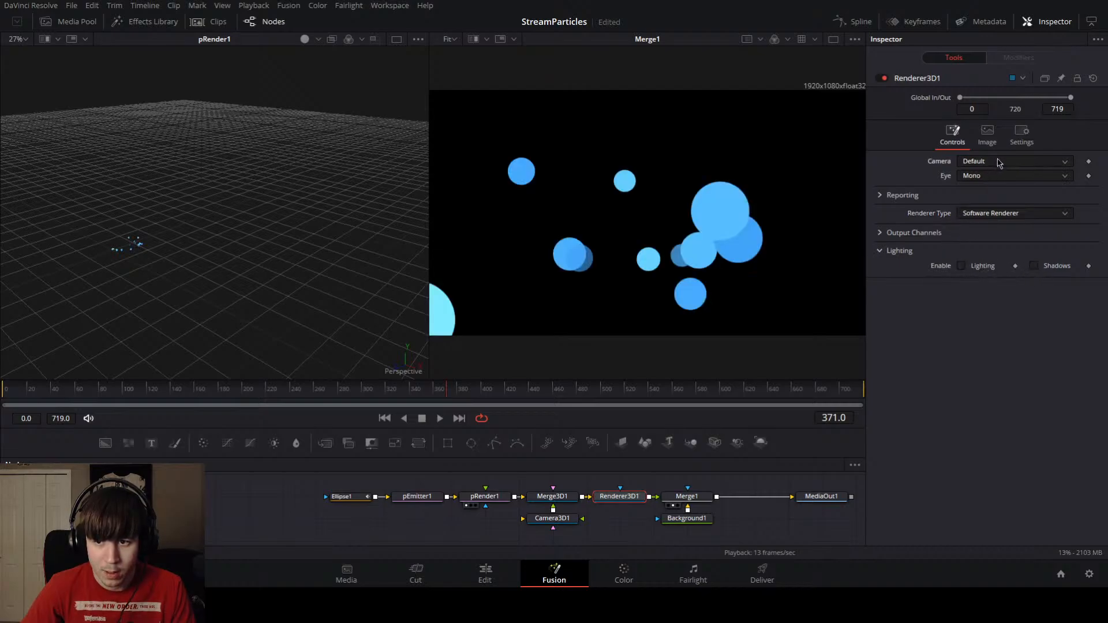
click(991, 196)
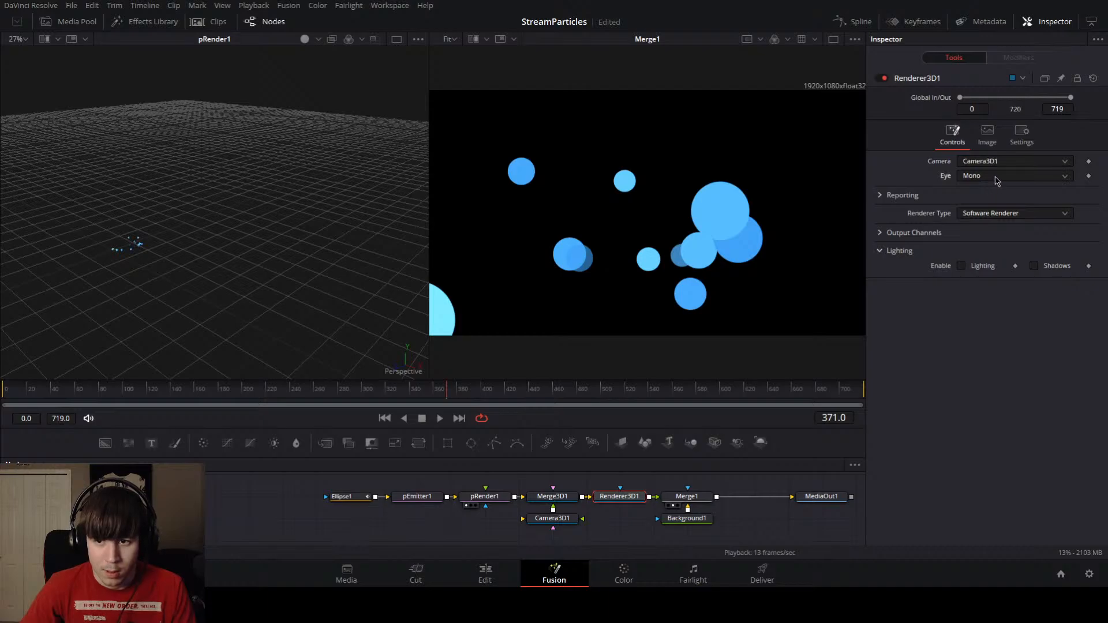
Step: Test Motion Blur at quality 8 on Renderer3D1 by playing from about frame 133, and turn Motion Blur back off
click(988, 134)
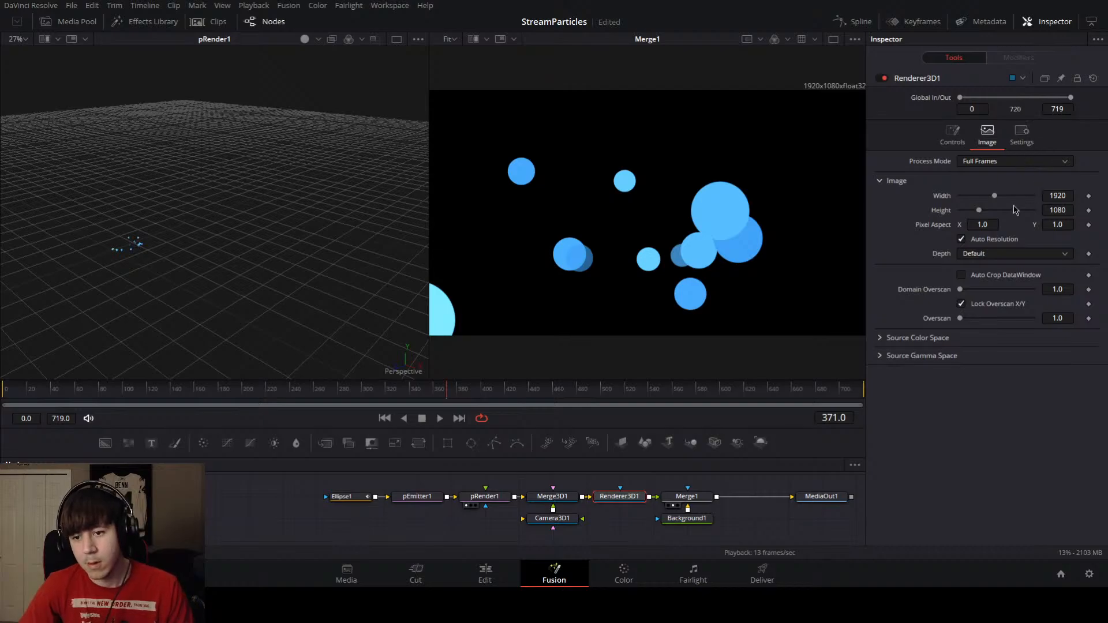
click(1022, 134)
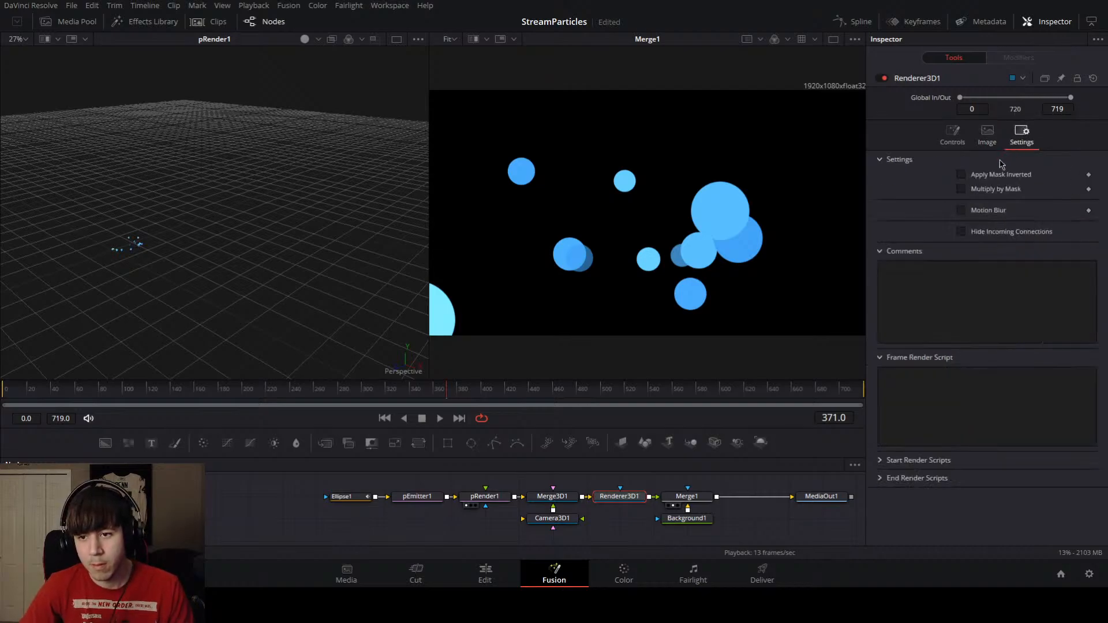
click(961, 210)
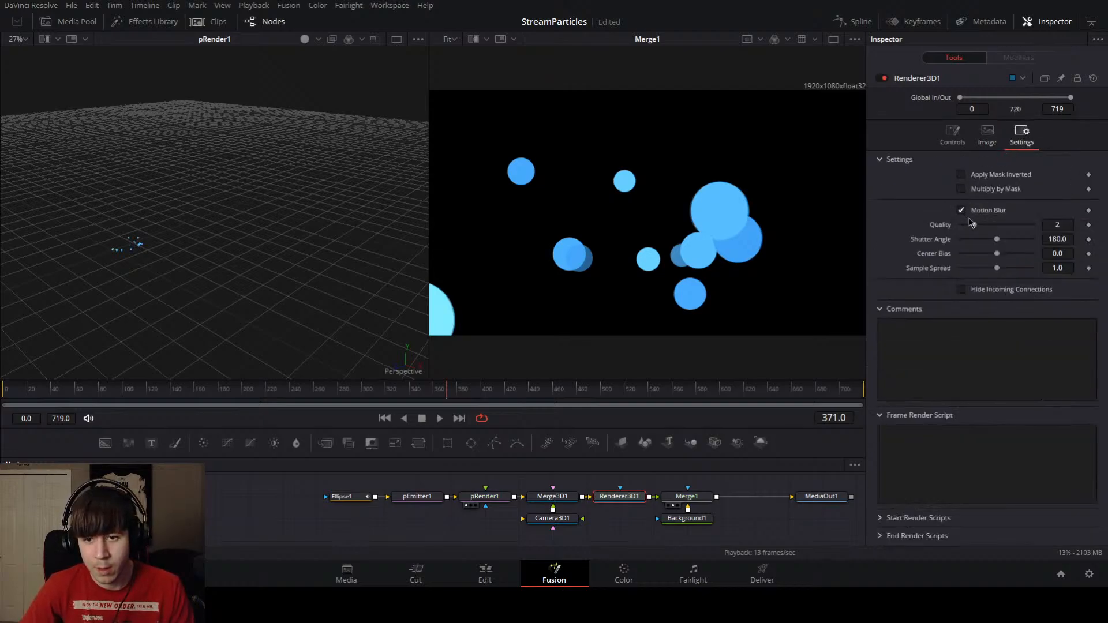
drag(973, 225, 1027, 227)
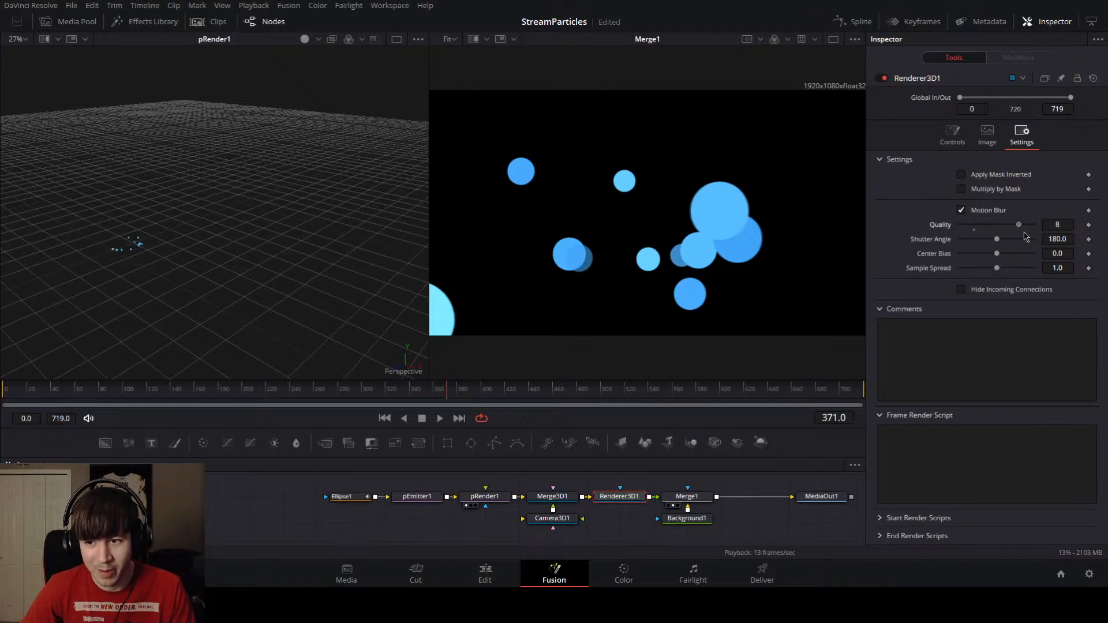
click(195, 389)
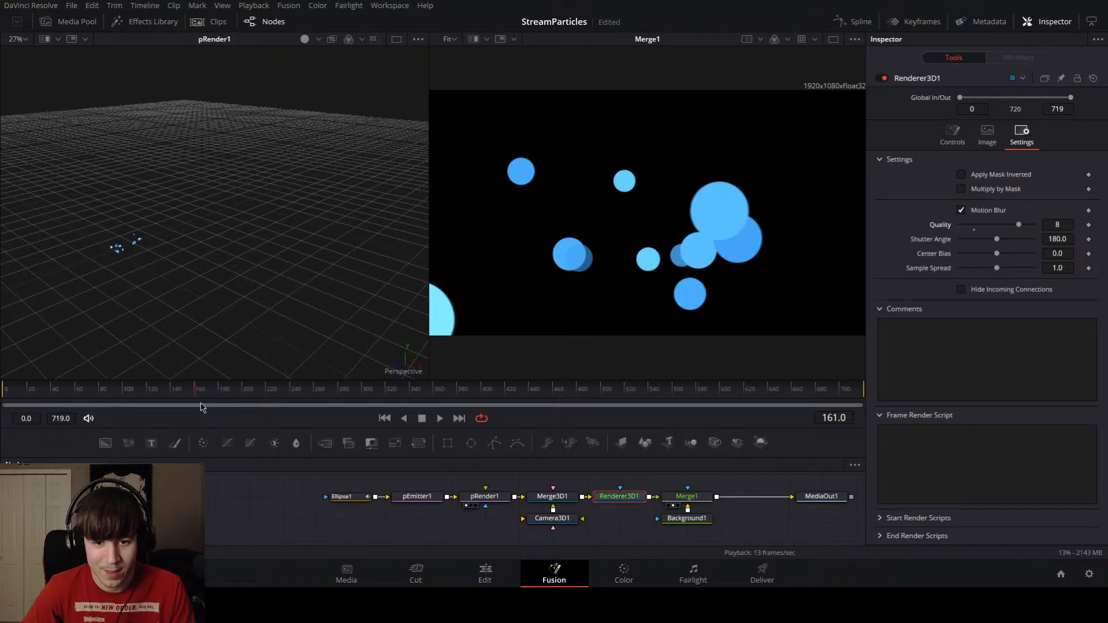
click(162, 396)
key(space)
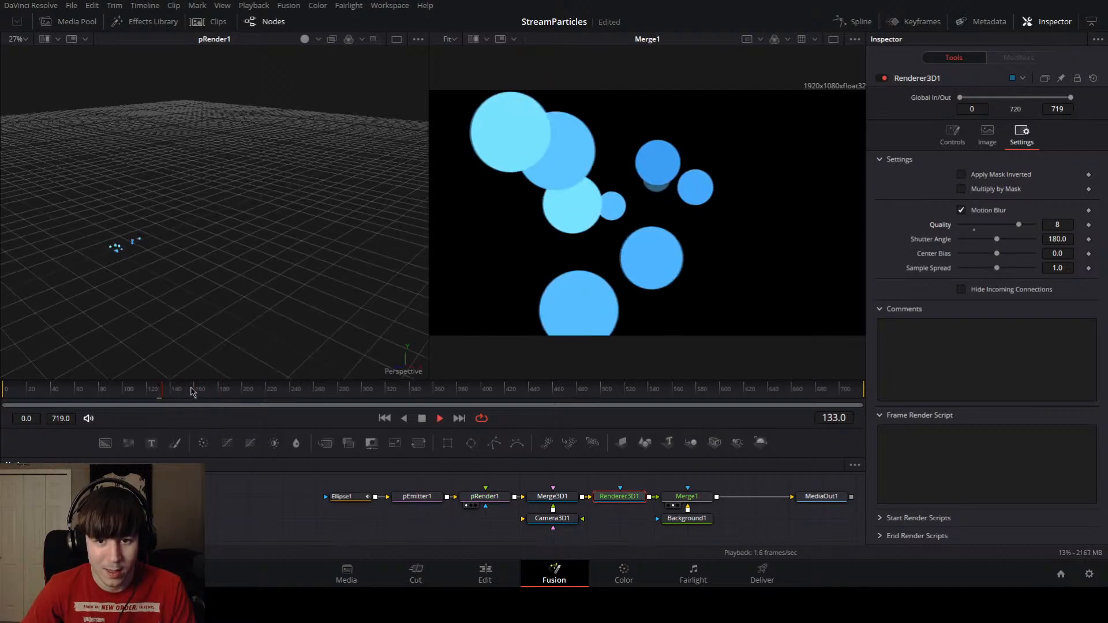
key(space)
click(961, 210)
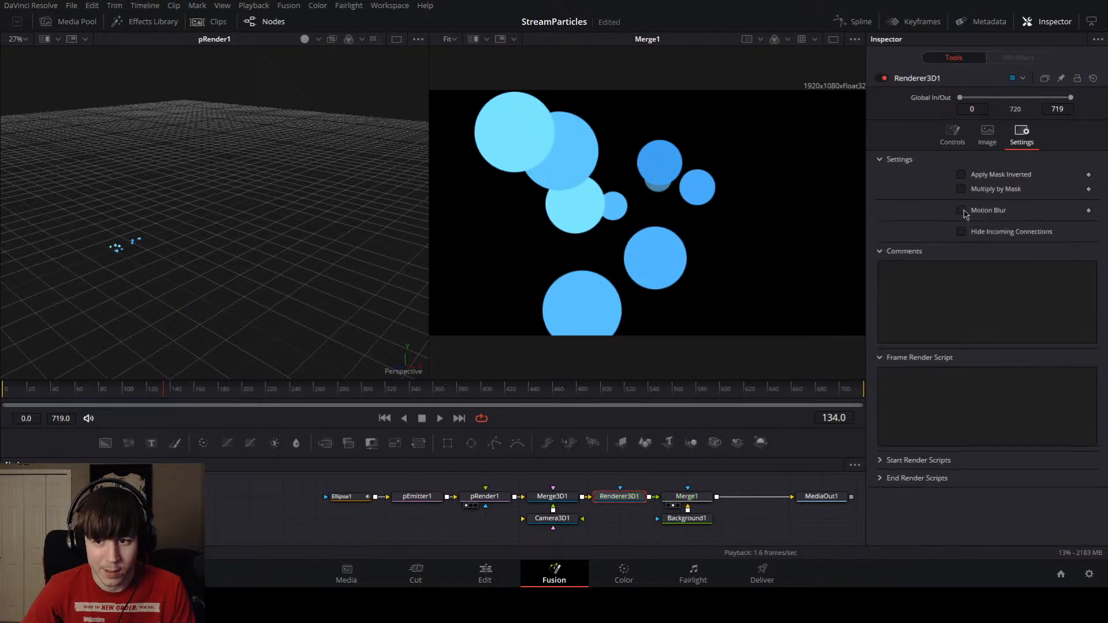
Step: Play the particle animation from frame 134 to about frame 196 and save the project
key(space)
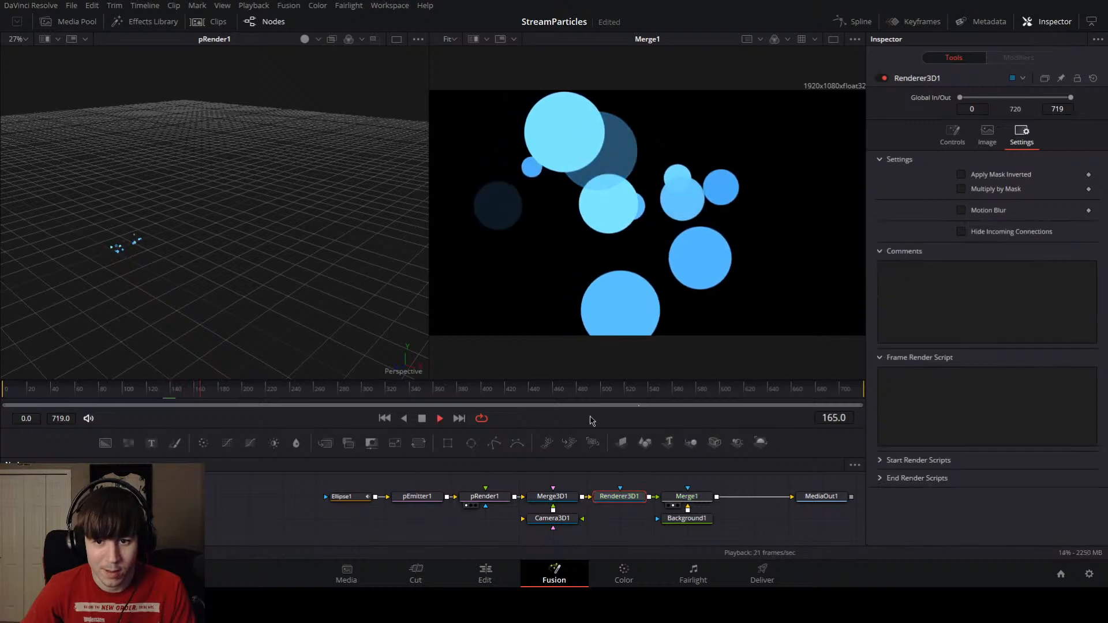
key(space)
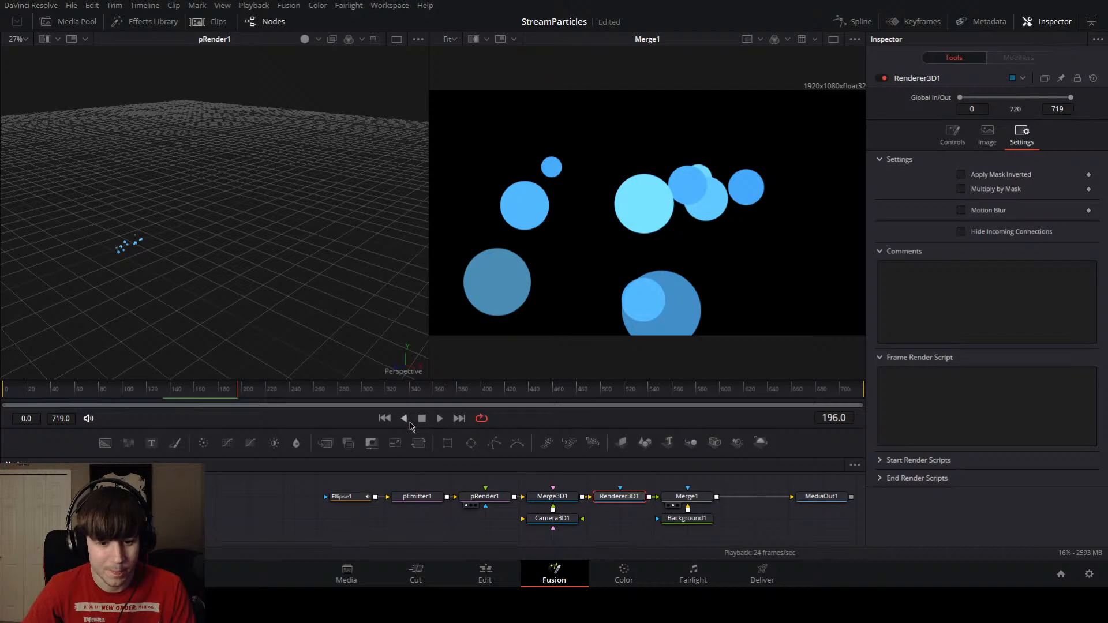
key(ctrl+s)
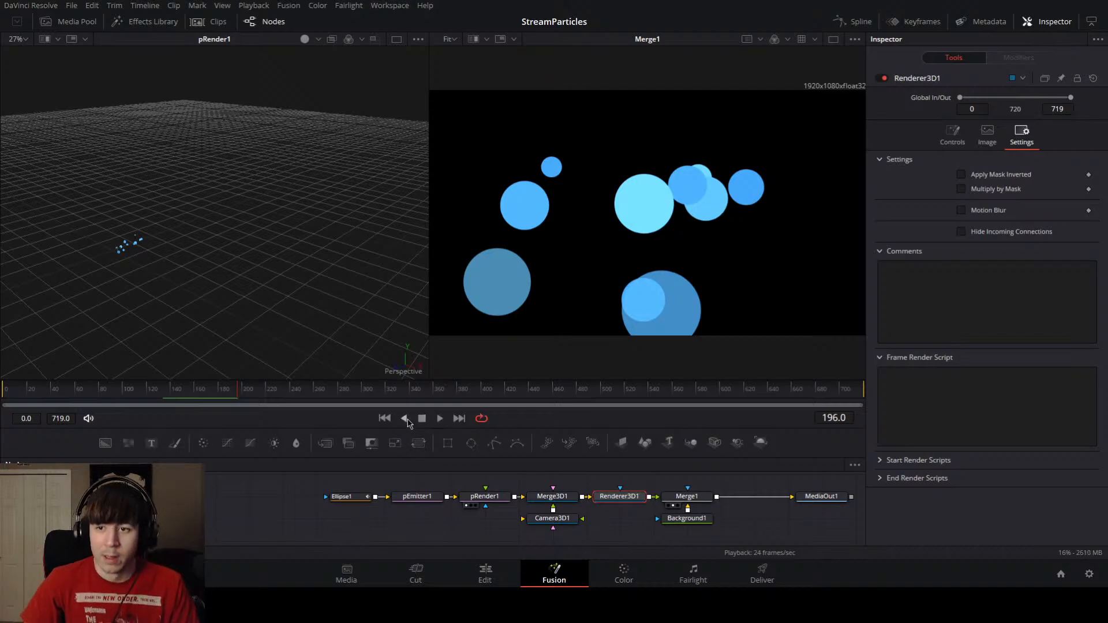
Step: Try a Focal Plane of 0.5 on Camera3D1, reset it to 4.0, and check the camera's transform and general settings
click(419, 498)
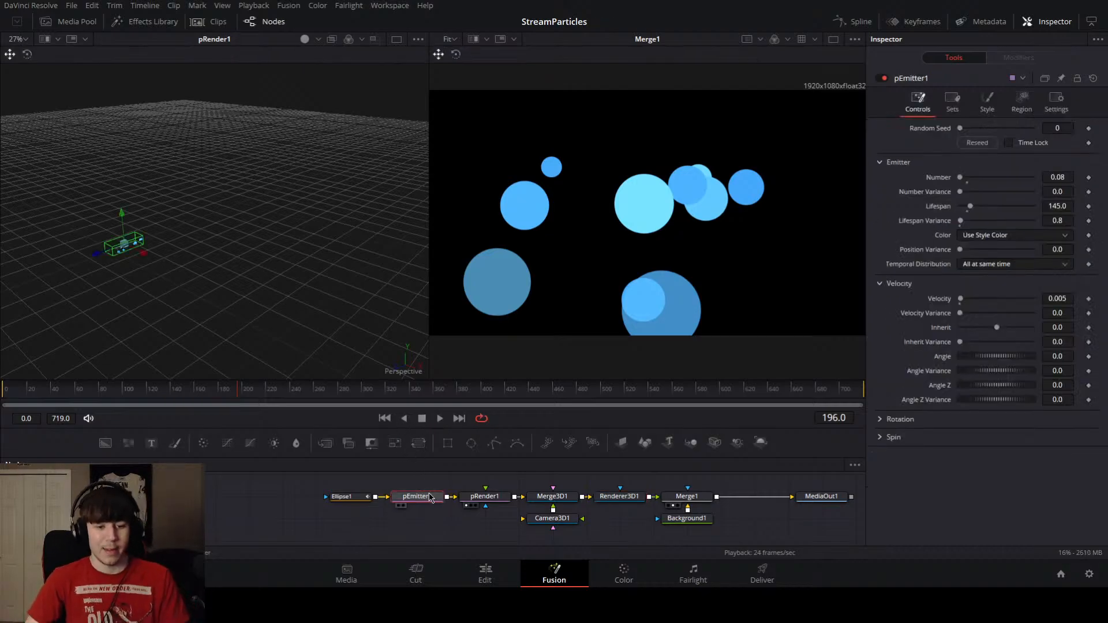
click(545, 520)
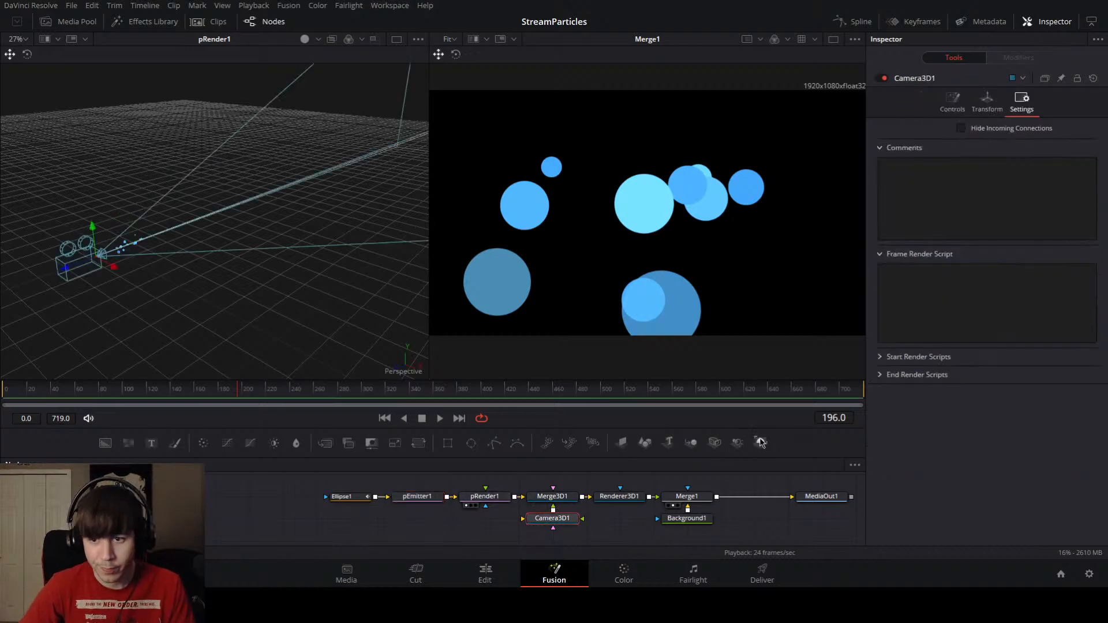
click(952, 105)
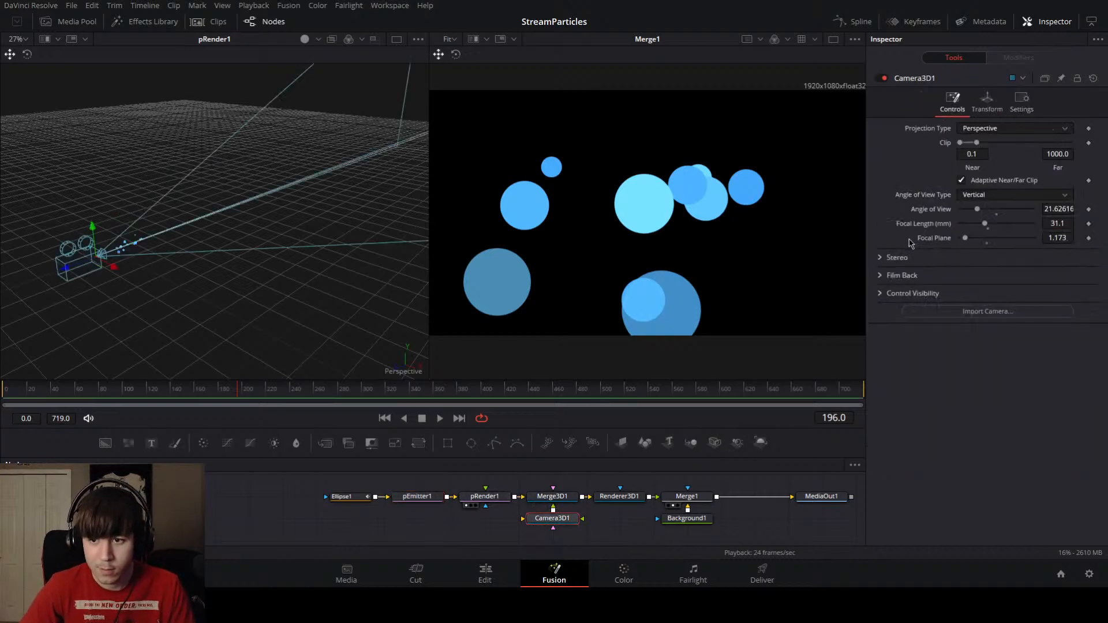
drag(964, 239, 956, 239)
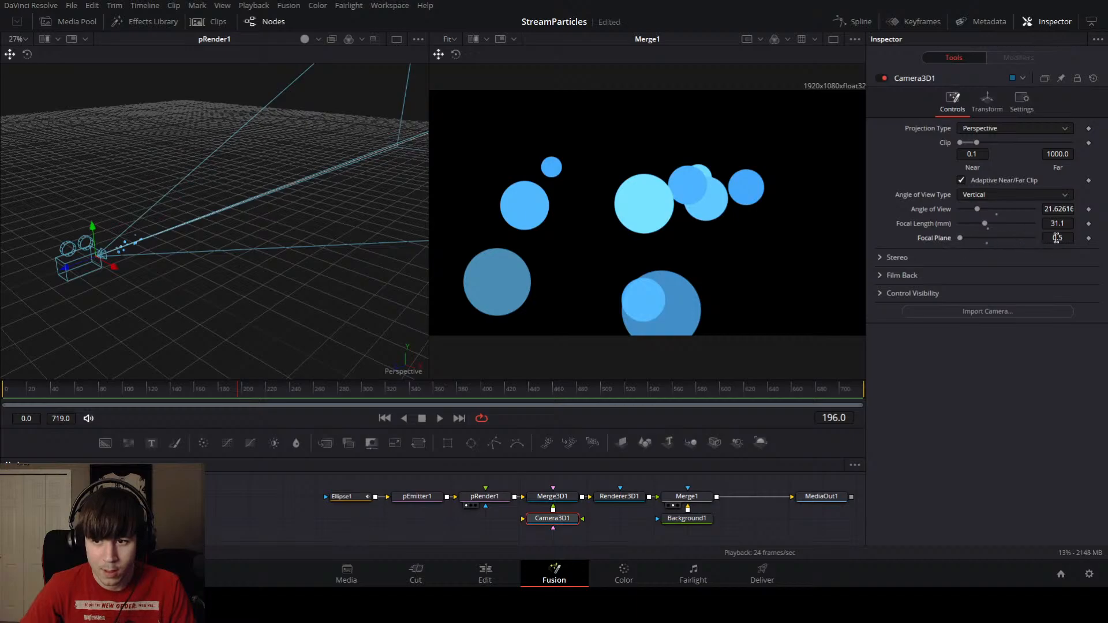
drag(960, 239, 1068, 246)
click(988, 241)
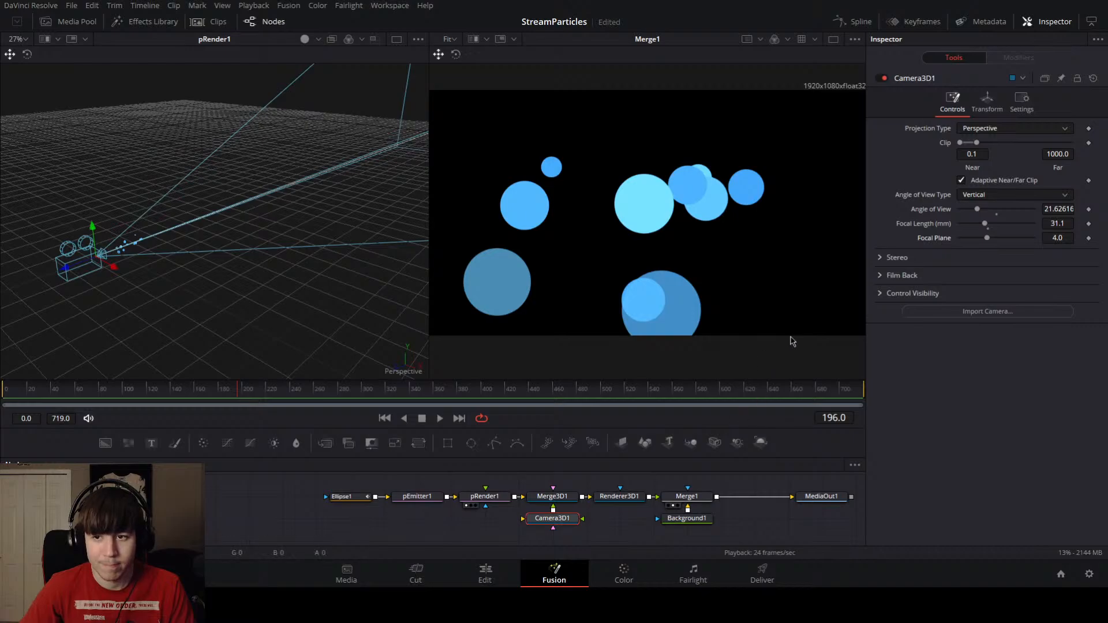
click(987, 106)
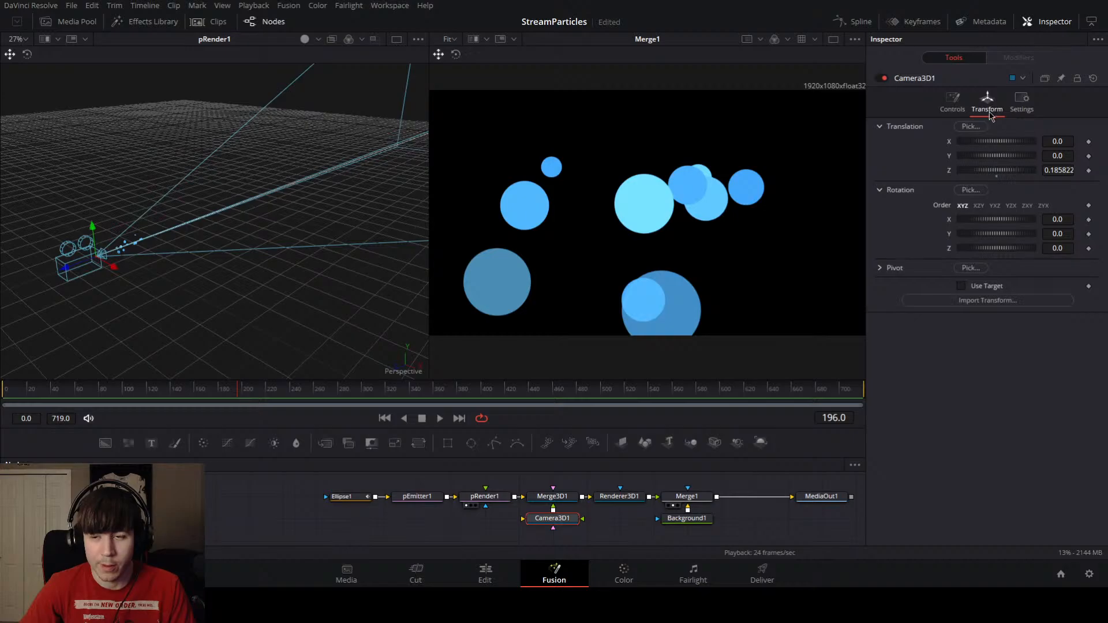
click(1021, 101)
click(988, 103)
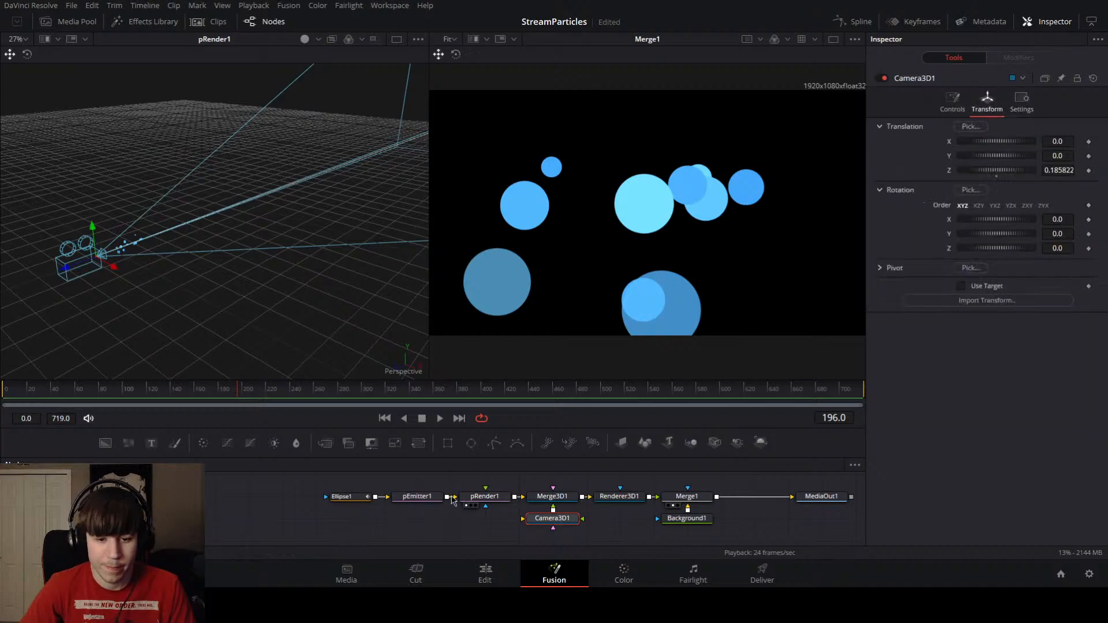
Step: Set pEmitter1's Blur [2D] to about 0.606 in its style blur controls
click(424, 497)
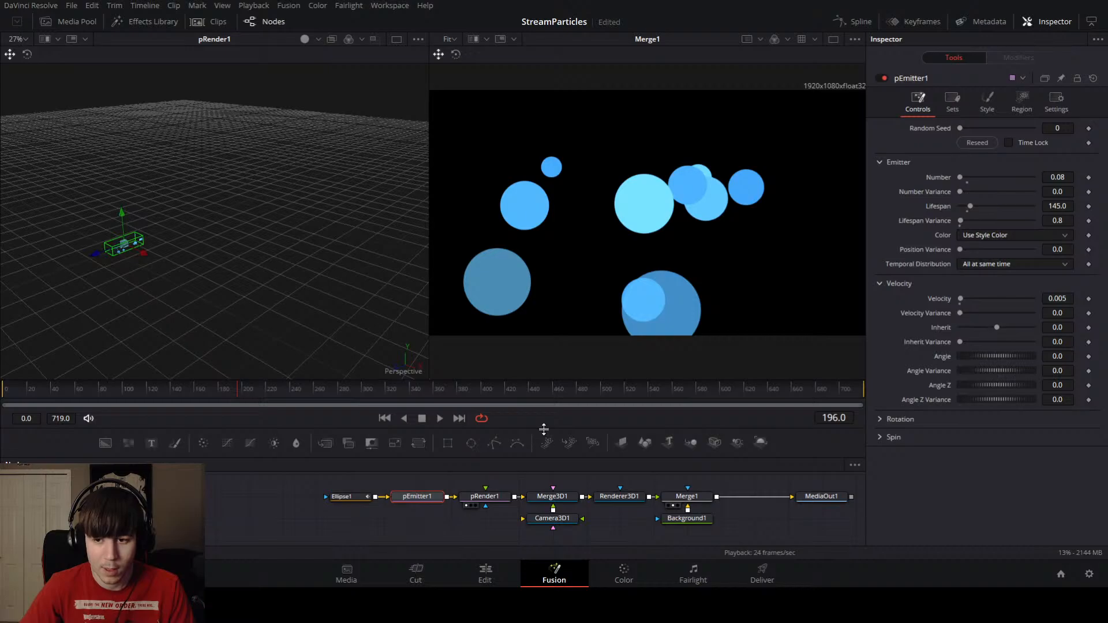
click(968, 107)
click(985, 104)
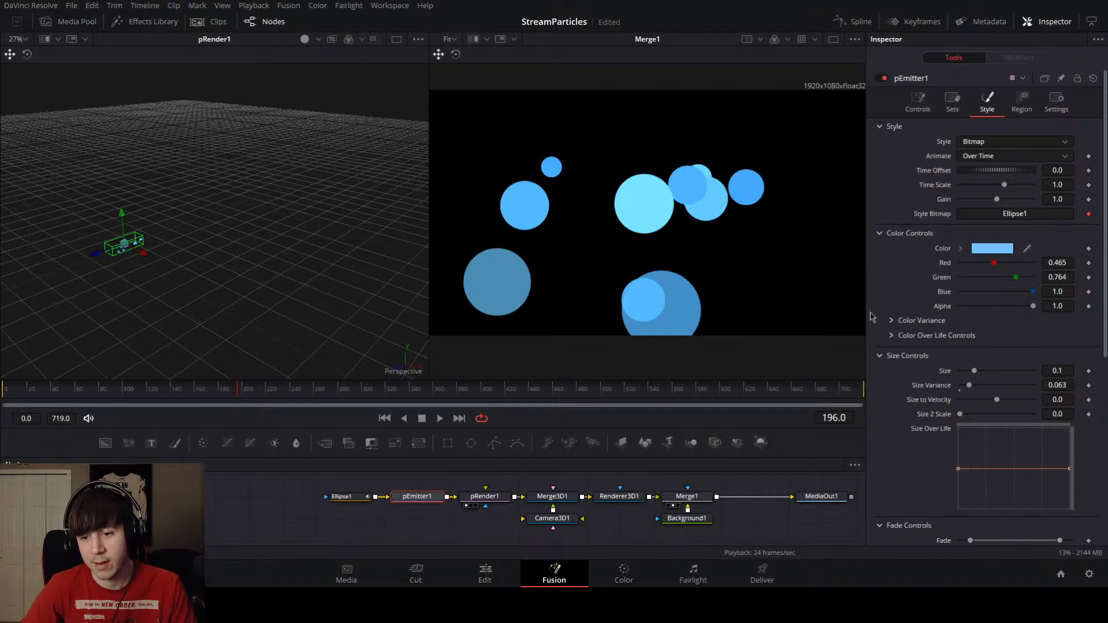
scroll(874, 319, down, 6)
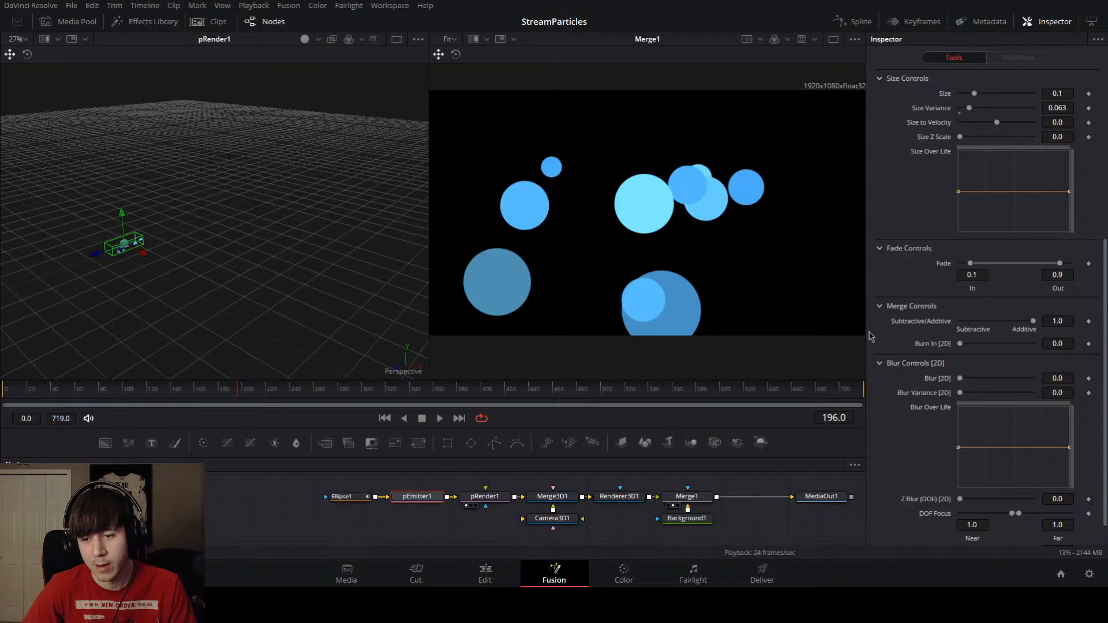
drag(961, 381, 1007, 391)
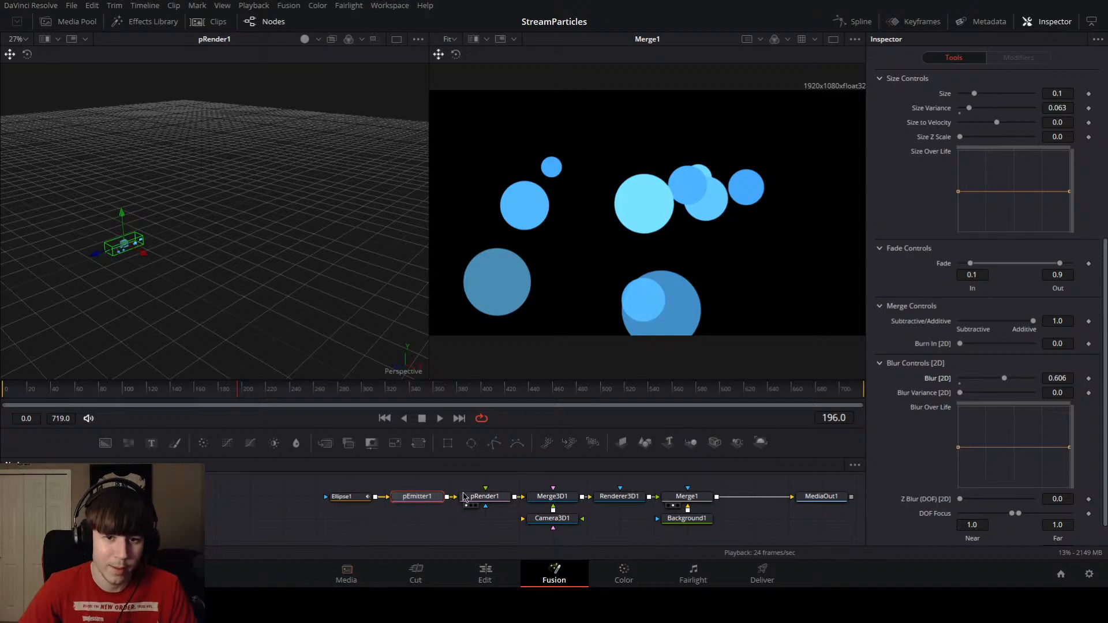
Step: Open the bubbles composition from the media pool and go to frame 214
click(78, 22)
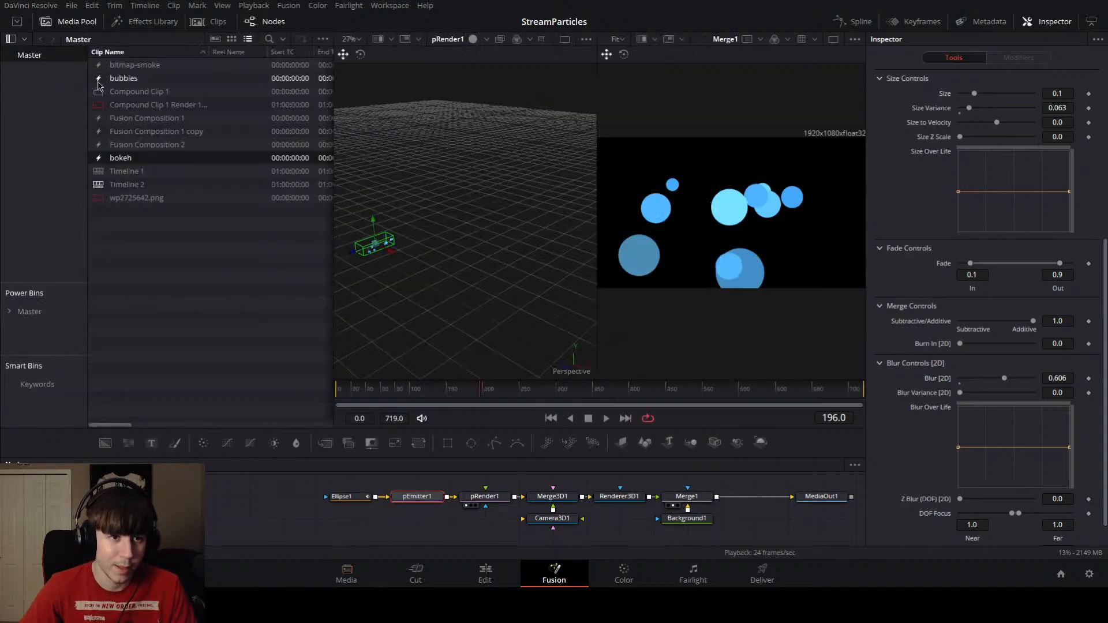
click(147, 79)
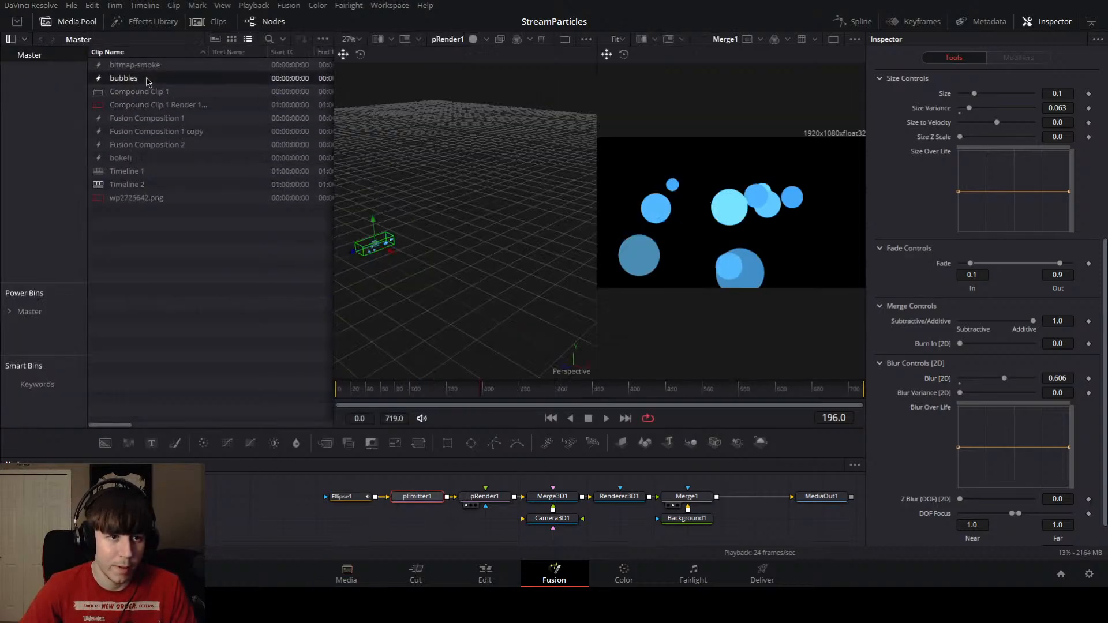
double_click(147, 79)
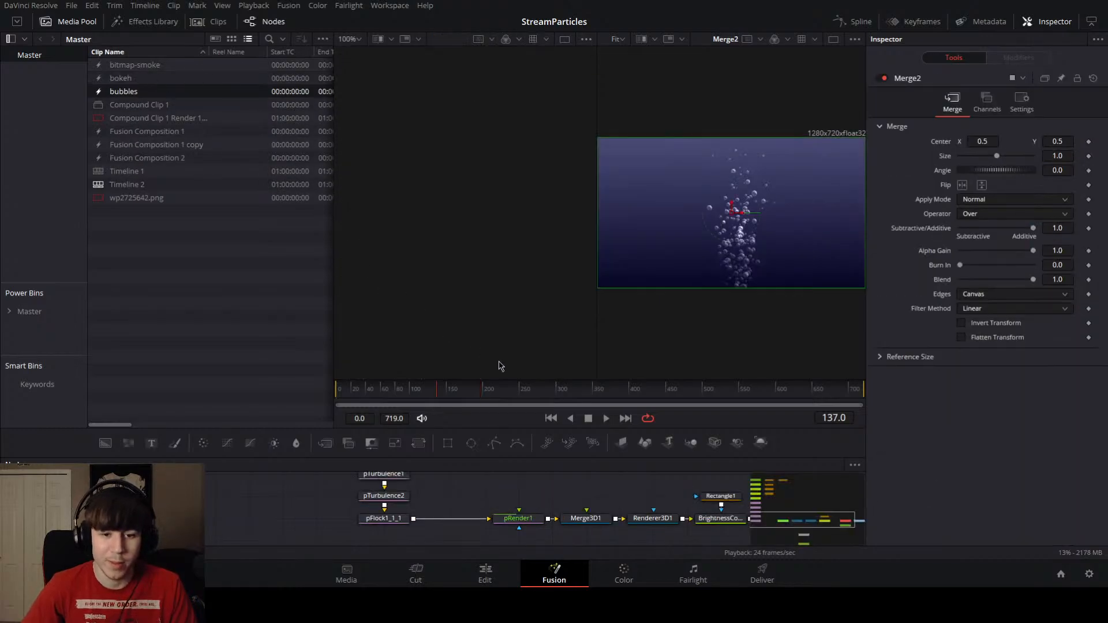
click(493, 390)
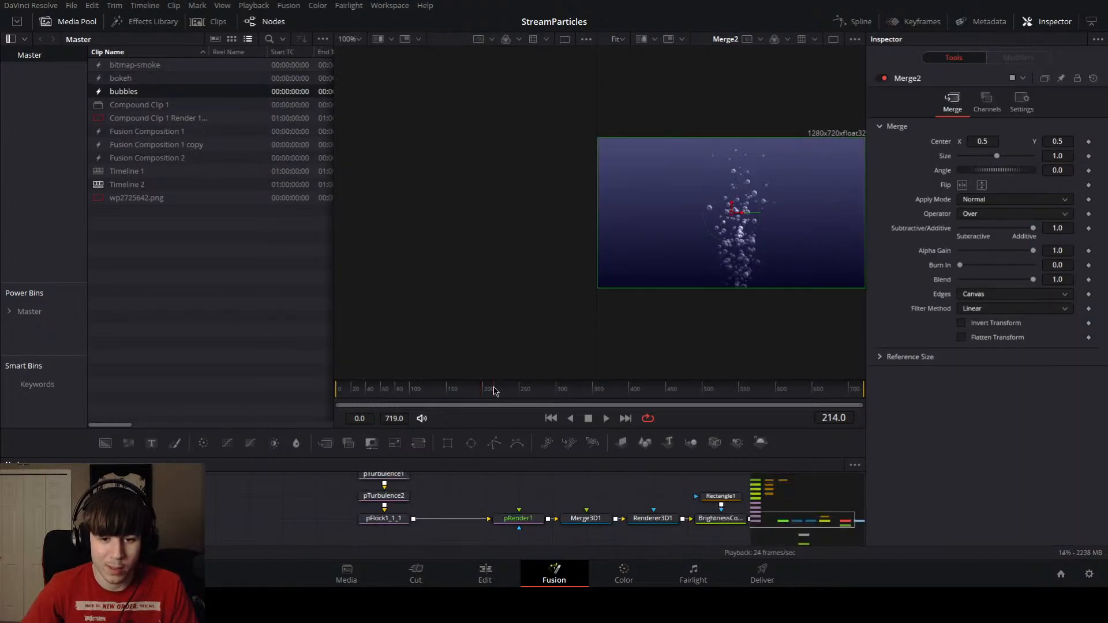
Step: Hide the media pool, show the output in a single viewer and try playback around frame 196
click(77, 22)
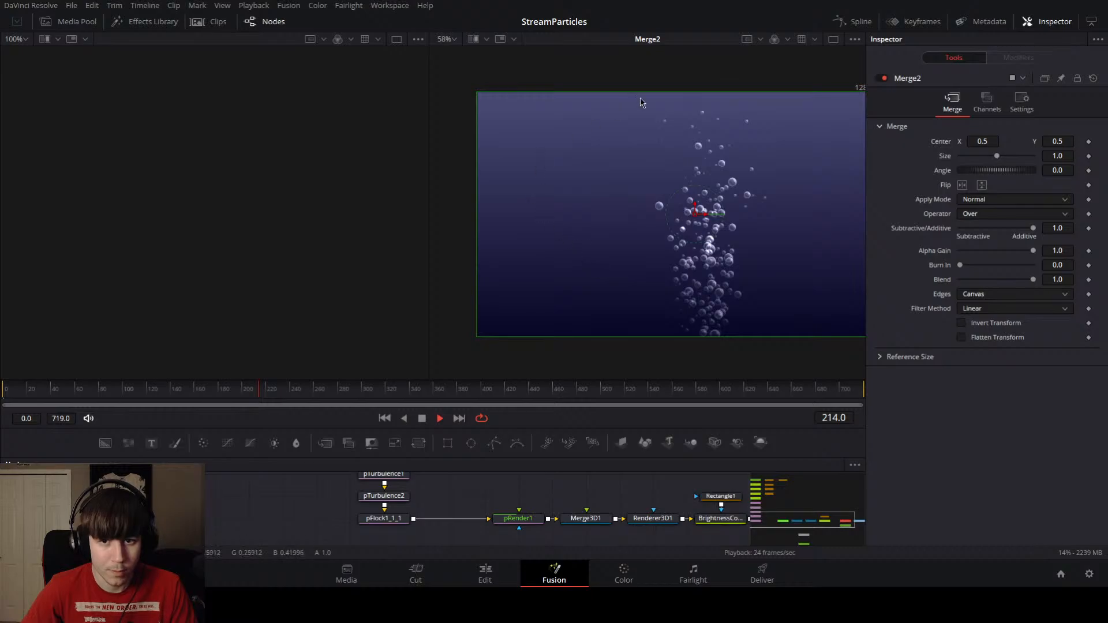
click(833, 38)
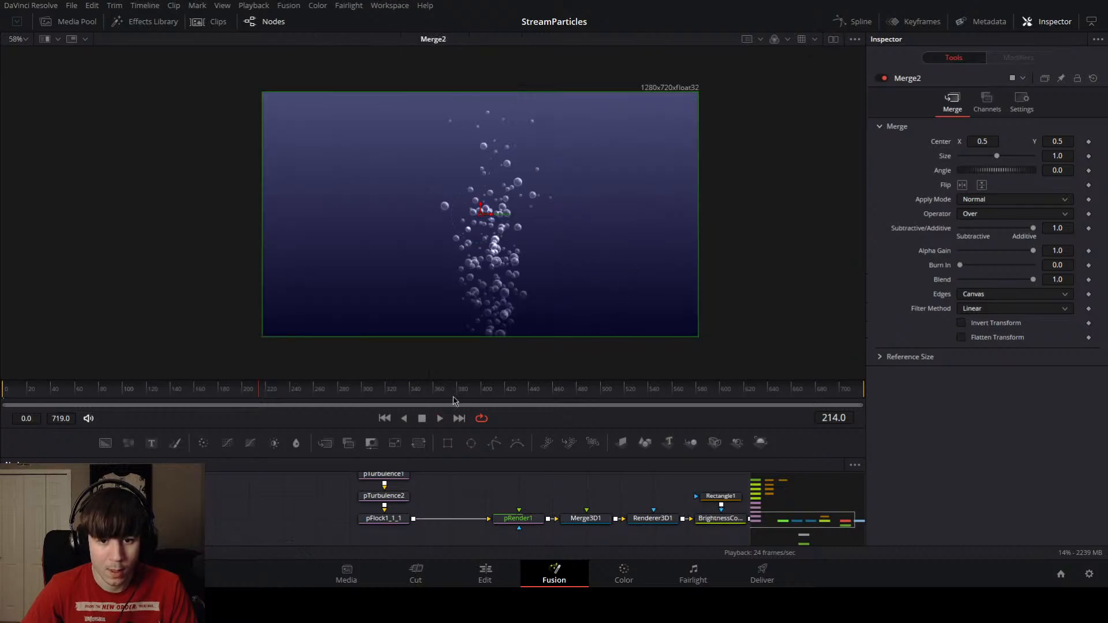
click(241, 407)
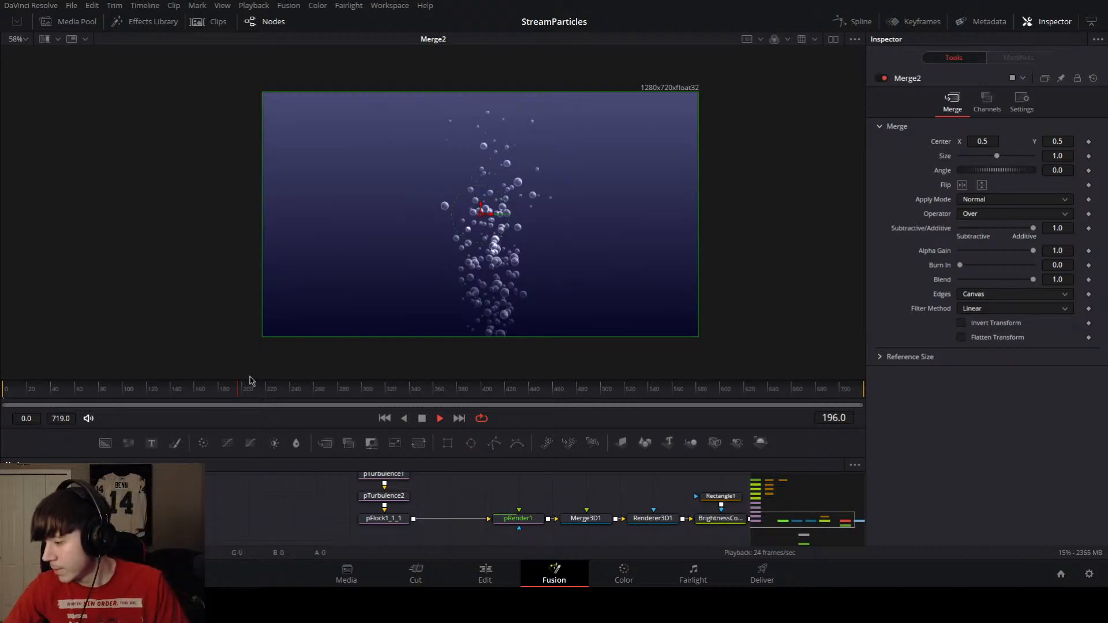
key(space)
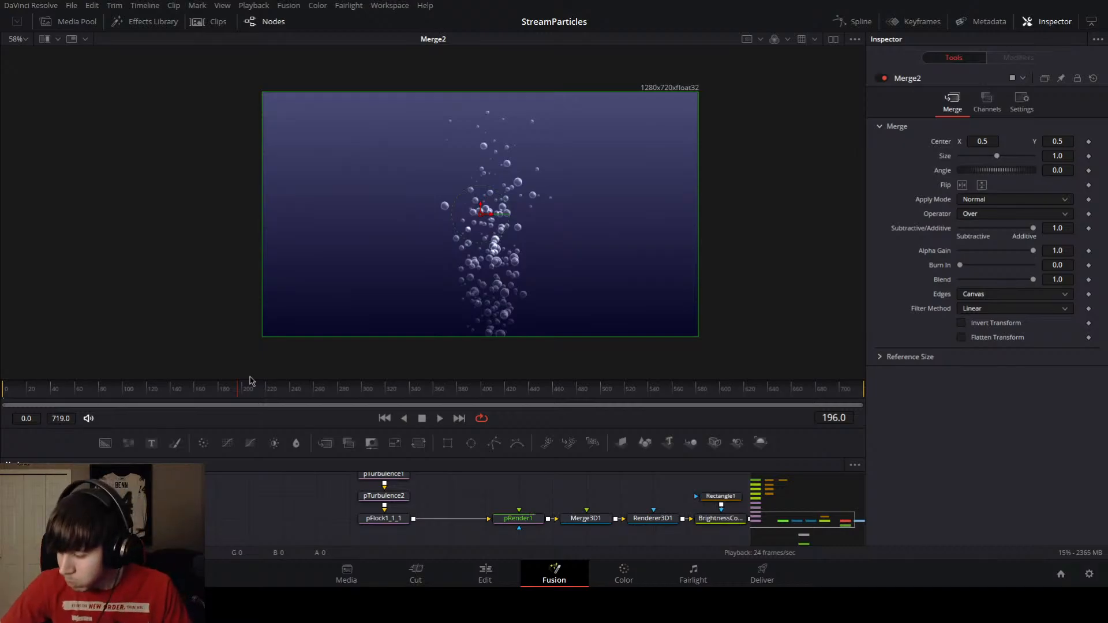
Step: Find pEmitter1 in the bubbles node tree, expand its 2D blur controls and set Blur [2D] to about 0.449
drag(596, 498, 506, 526)
scroll(437, 500, down, 2)
scroll(469, 516, up, 2)
scroll(467, 515, up, 1)
click(396, 508)
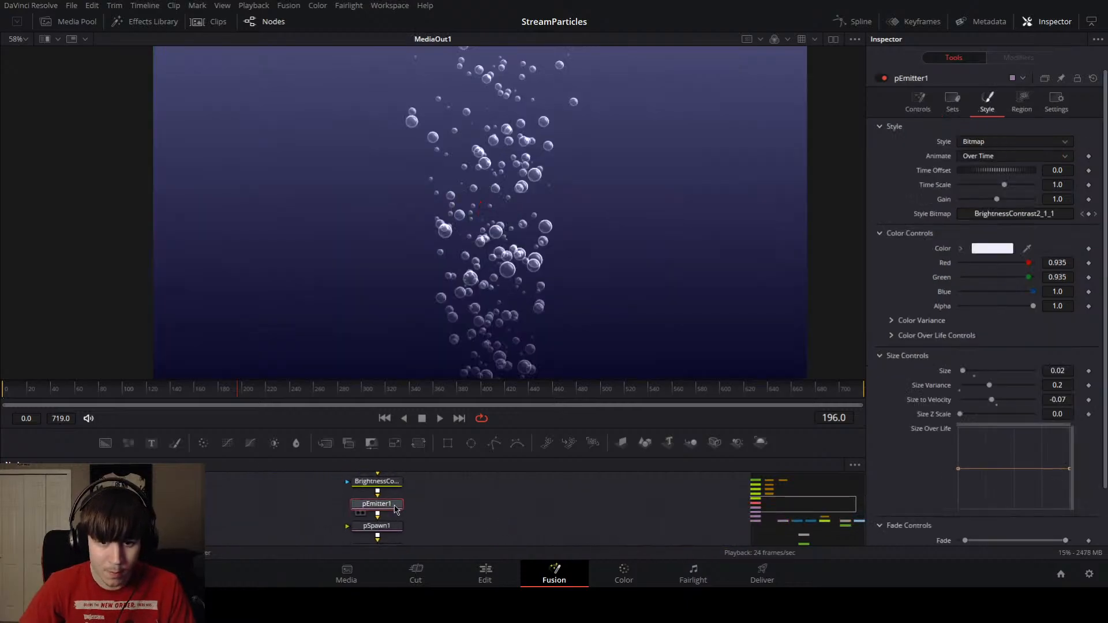
scroll(914, 437, down, 2)
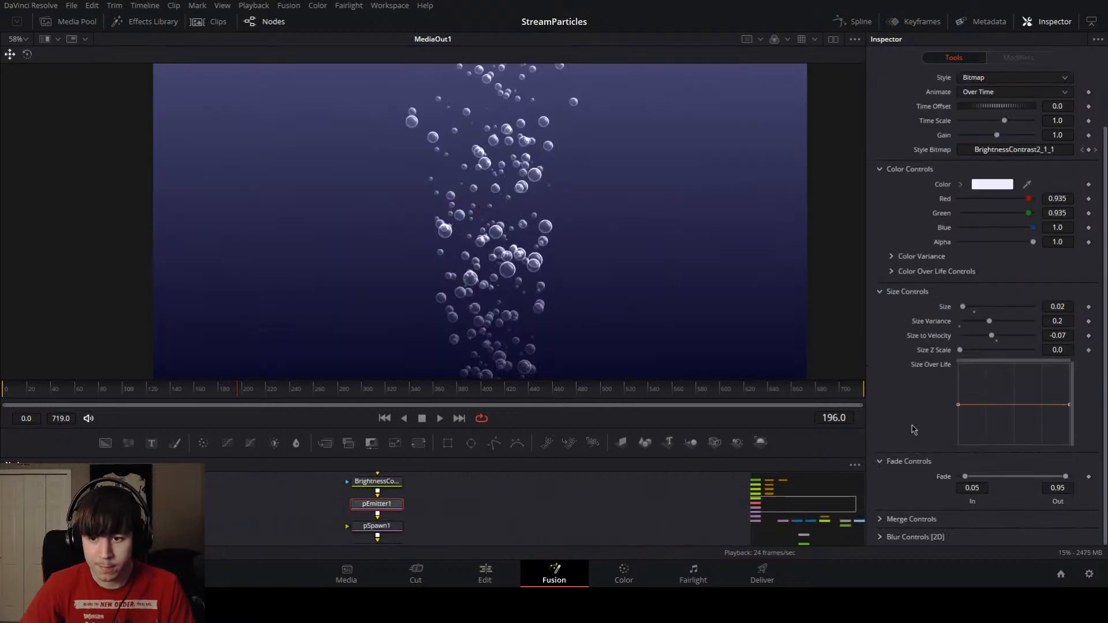
click(881, 538)
scroll(895, 491, down, 2)
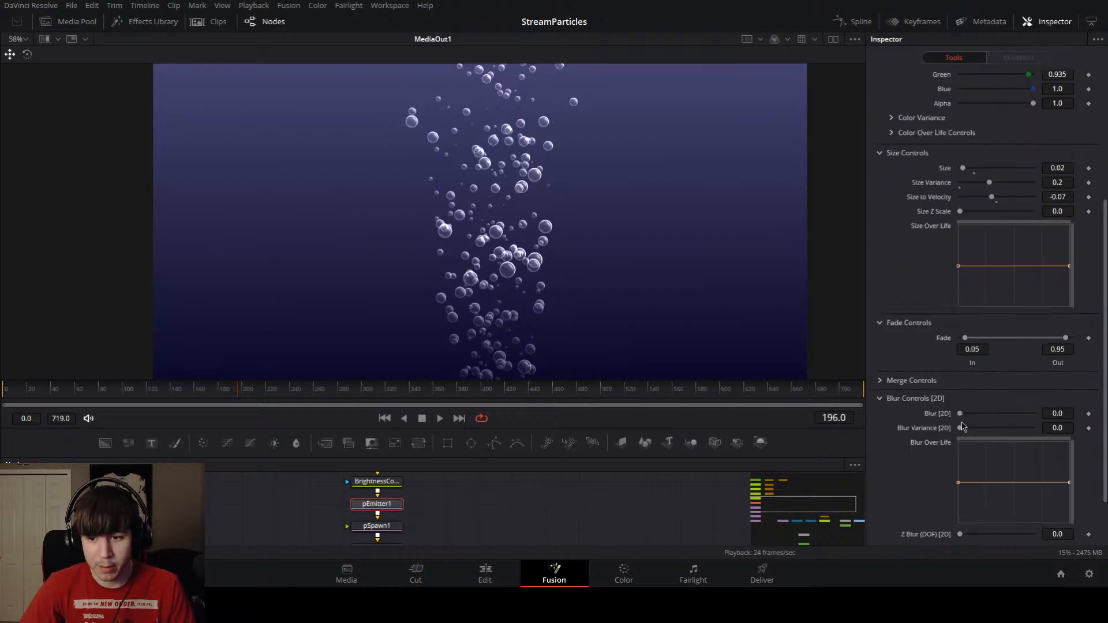
drag(960, 416, 992, 420)
Step: Check the bubbles at frames 410 and 277, and raise pEmitter1's Blur [2D] to 1.0
click(493, 391)
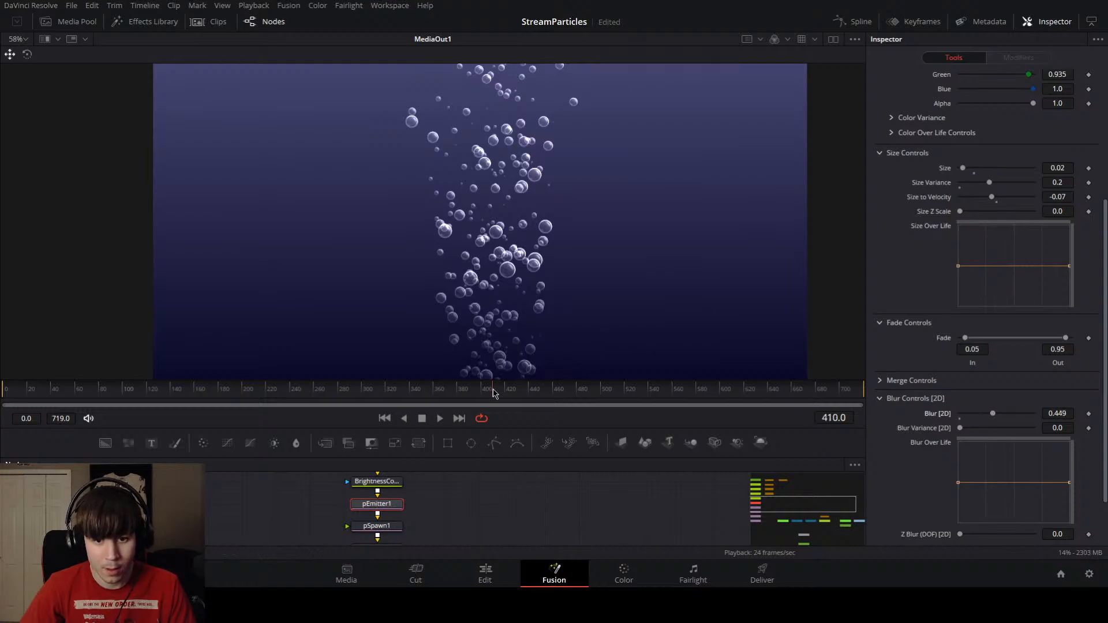
drag(493, 393, 335, 391)
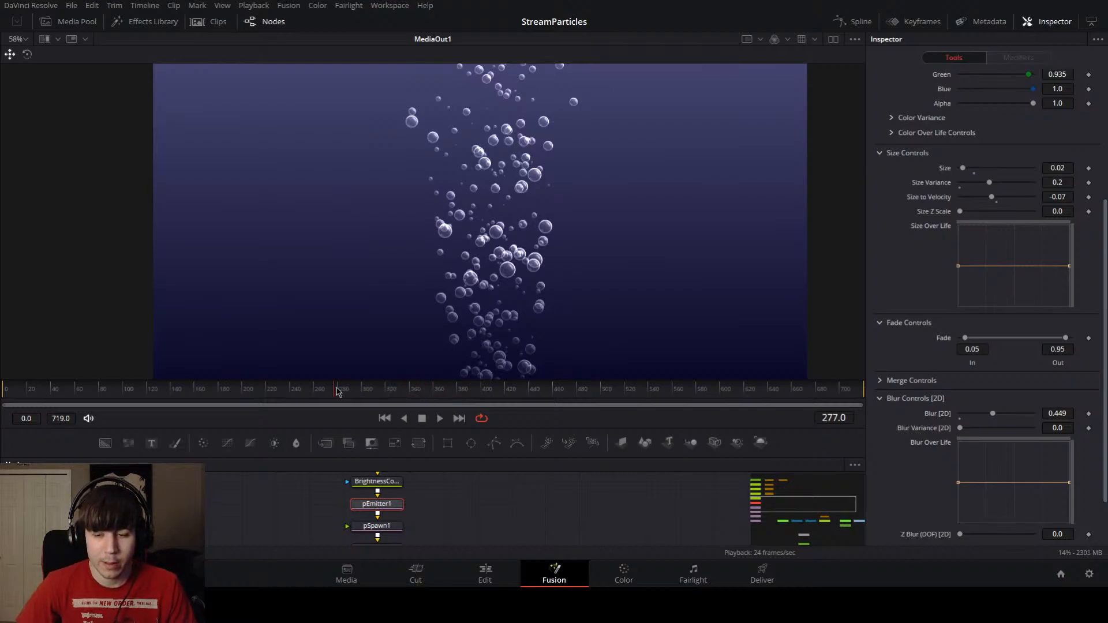
drag(1002, 414, 1034, 413)
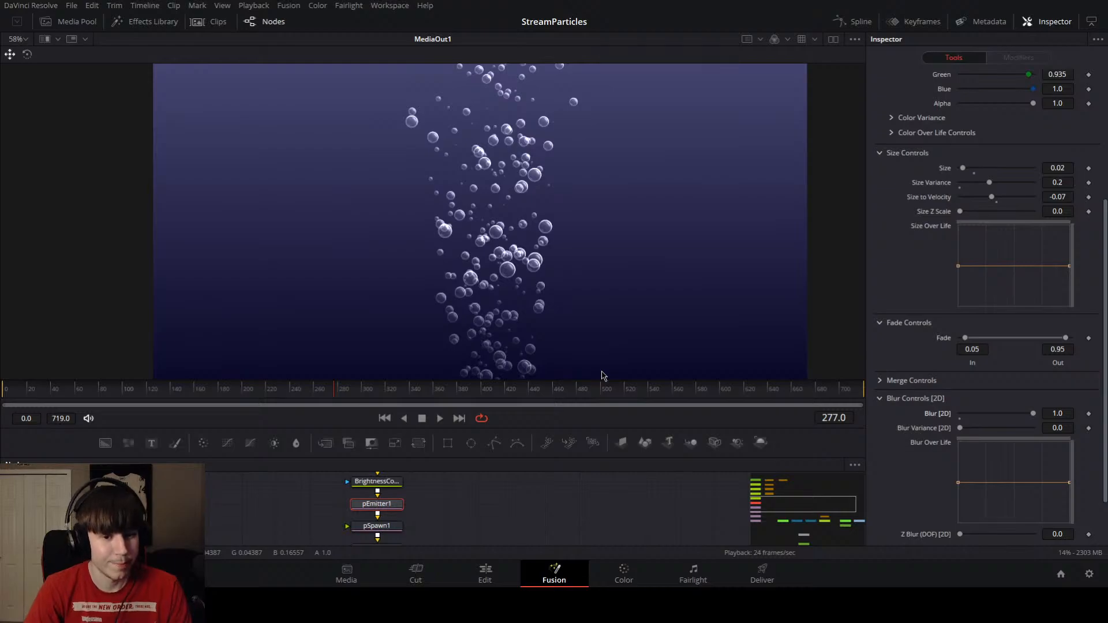
Step: Delete the existing Fusion Composition clip from Timeline 2 on the Edit page and check that the Fusion page is empty
click(484, 575)
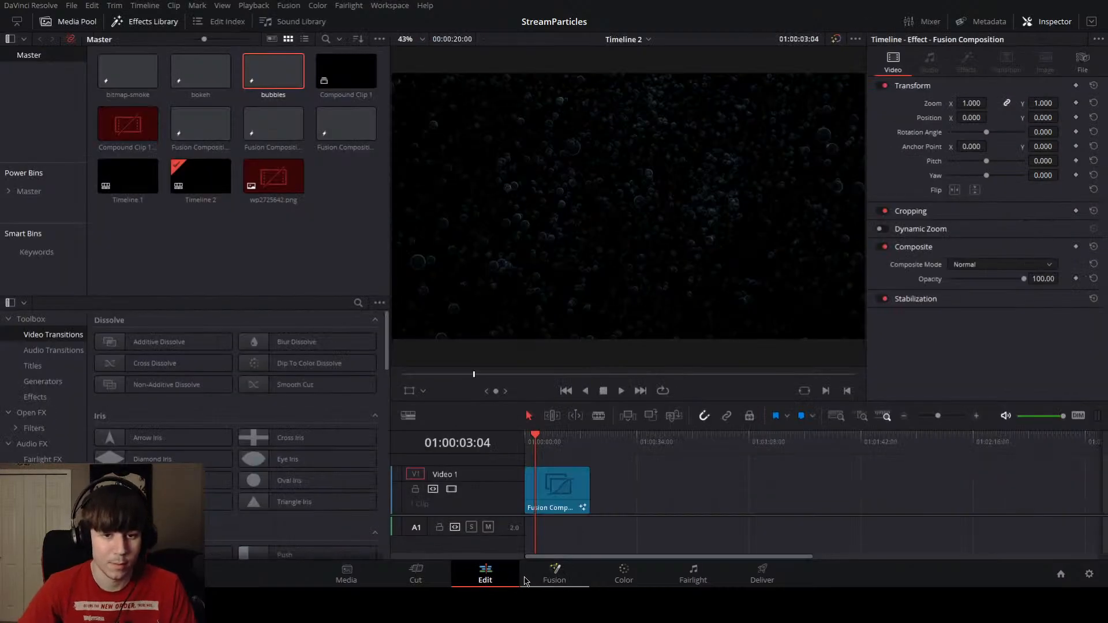
drag(647, 474, 502, 441)
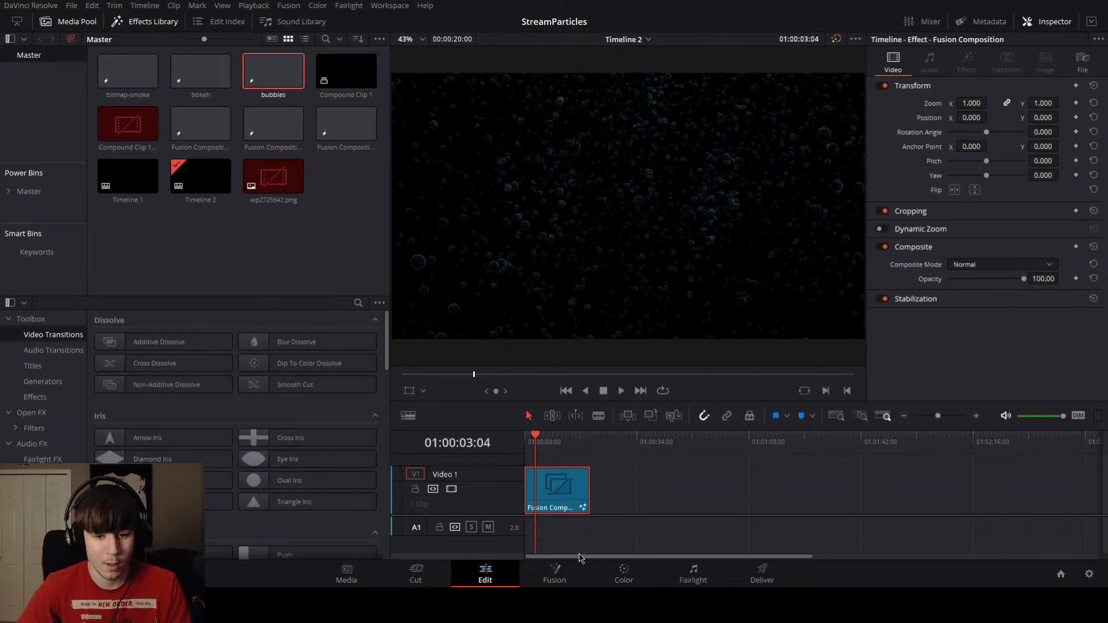
key(Delete)
click(570, 576)
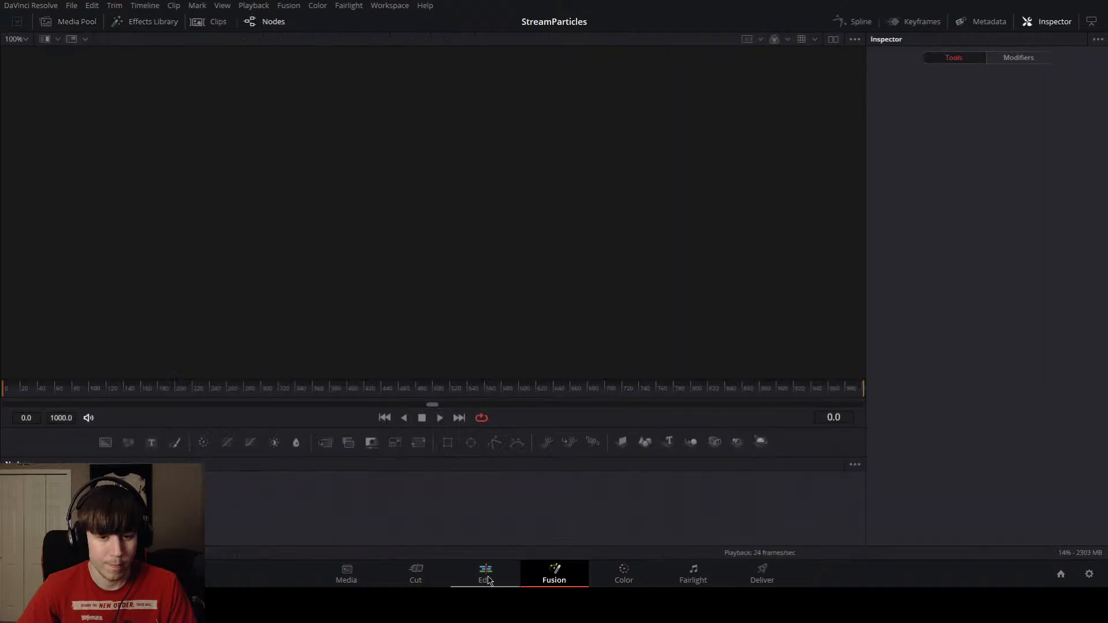
click(488, 580)
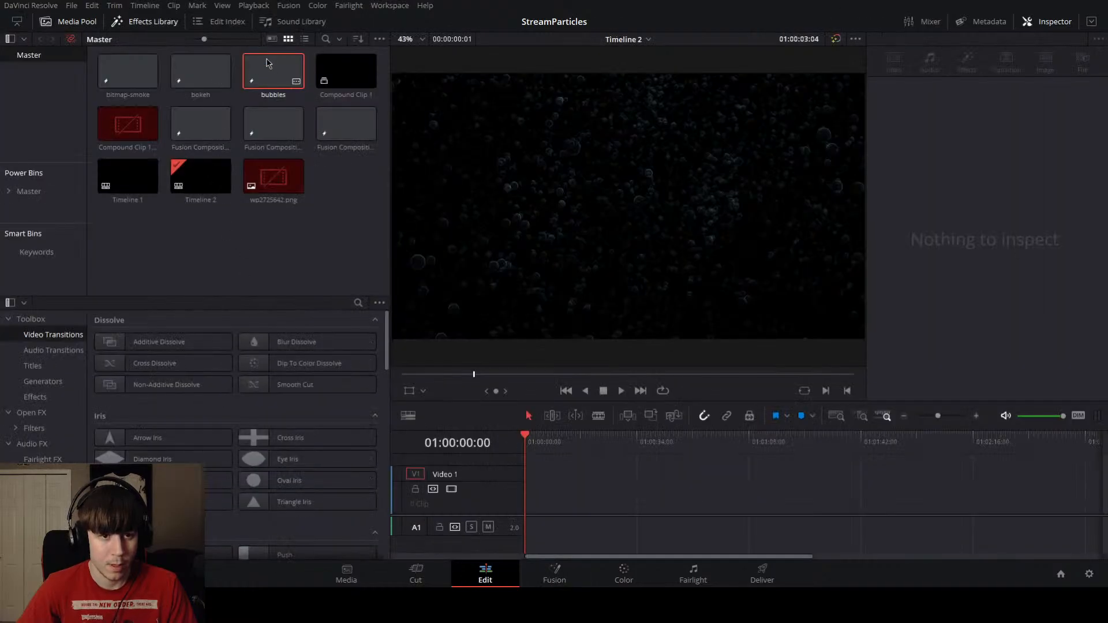
Step: Place the bubbles composition at the start of Video 1 in Timeline 2 and preview it around 01:00:14:00
drag(273, 73, 526, 507)
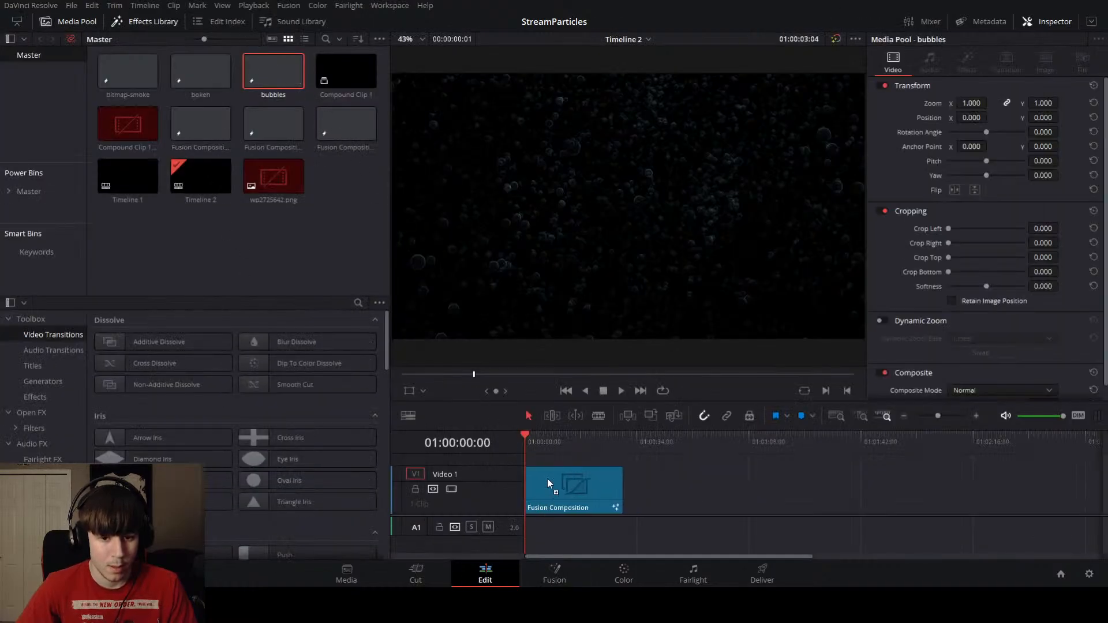
click(543, 442)
click(597, 494)
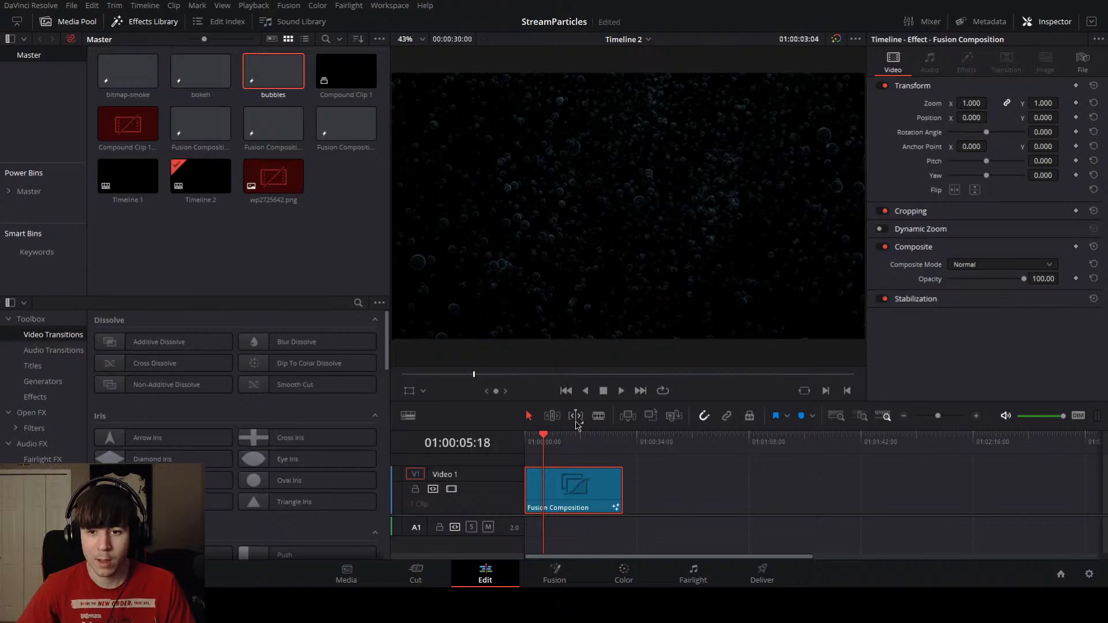
click(571, 443)
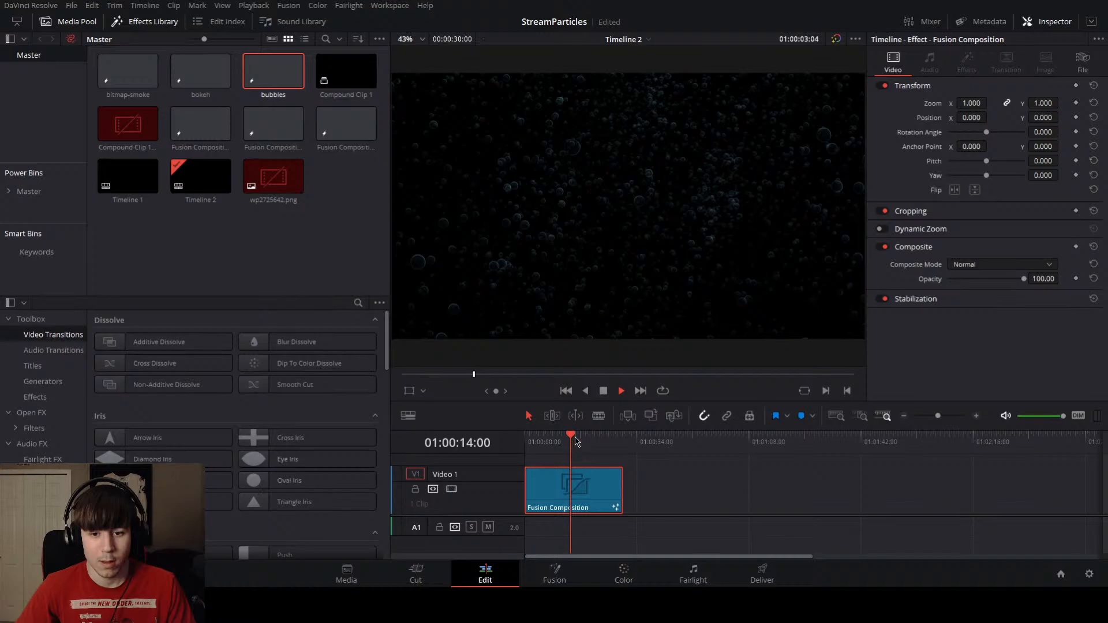
Step: Move the playhead to 01:00:07:00, open the bubbles clip on the Fusion page and check it at frame 224
drag(572, 445, 548, 438)
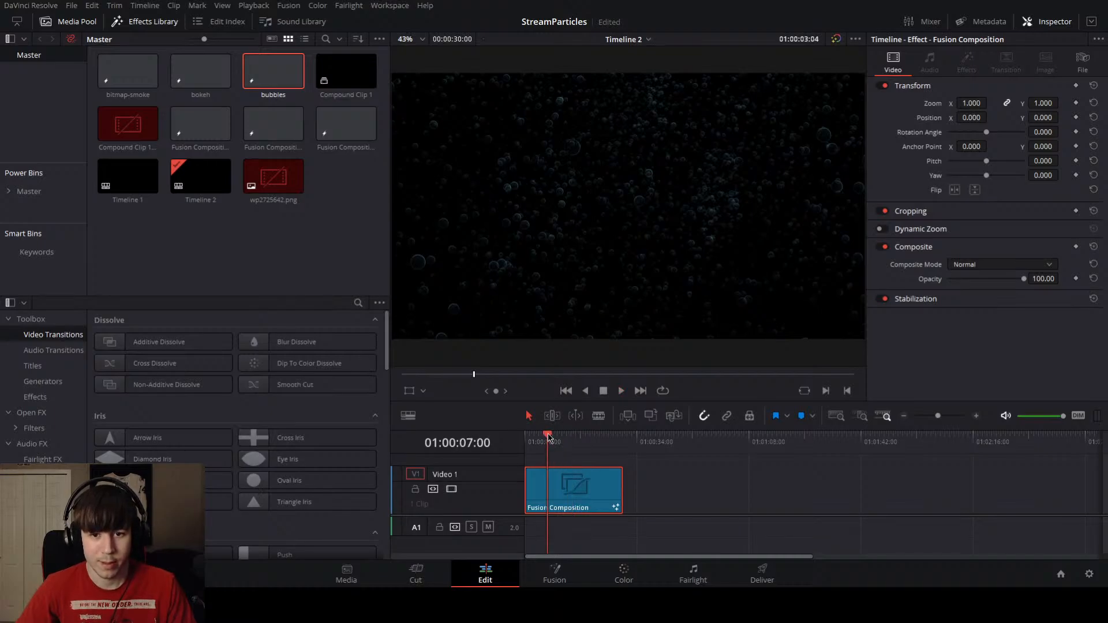
click(569, 585)
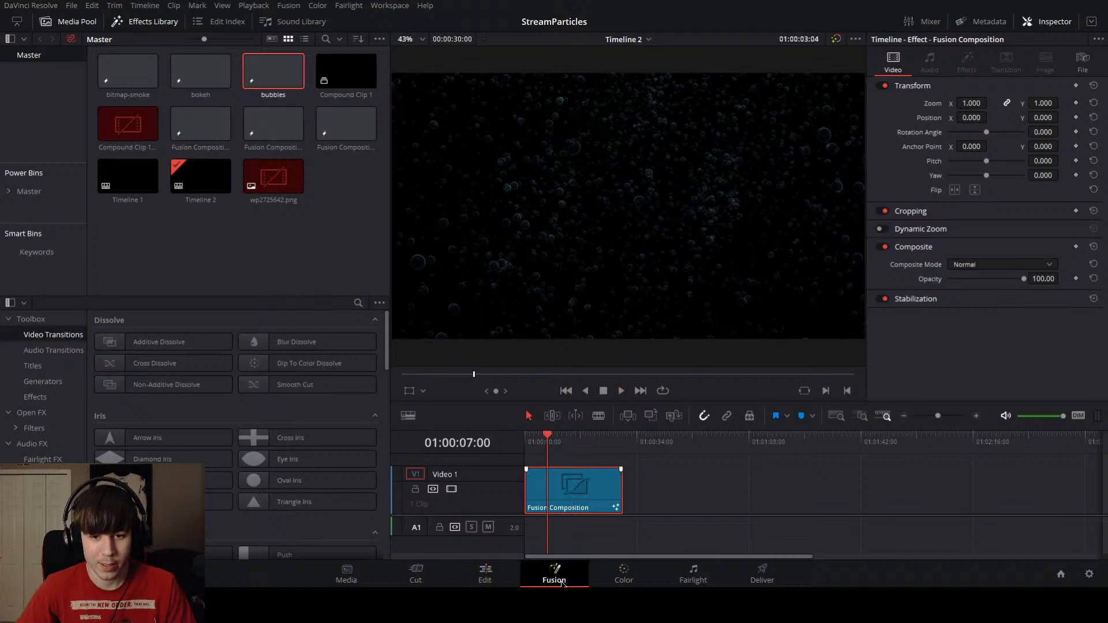
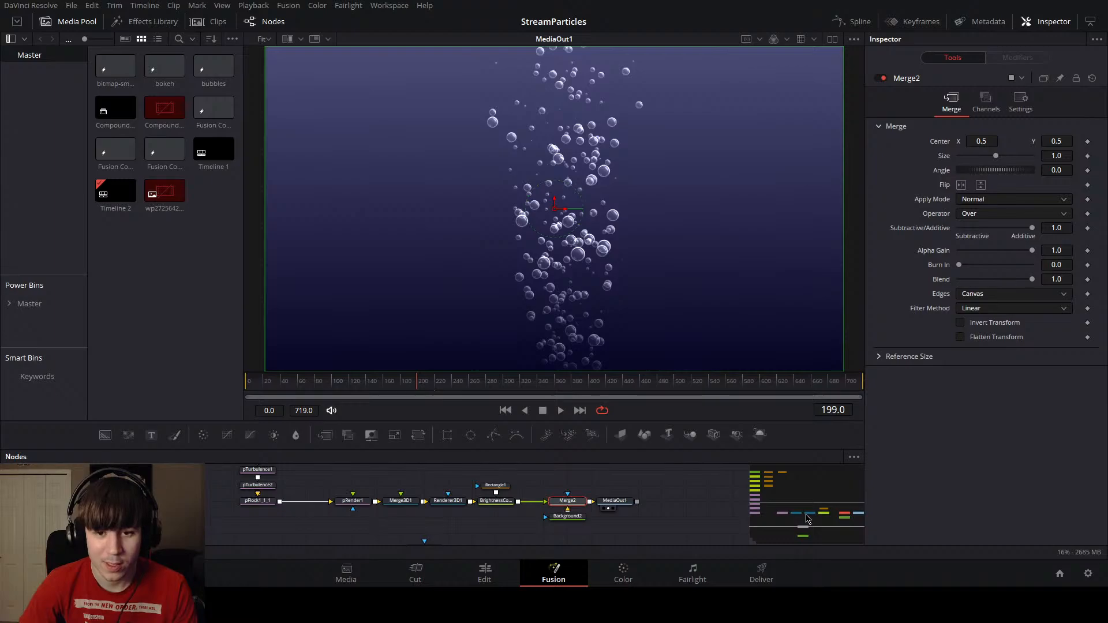
drag(542, 383, 438, 383)
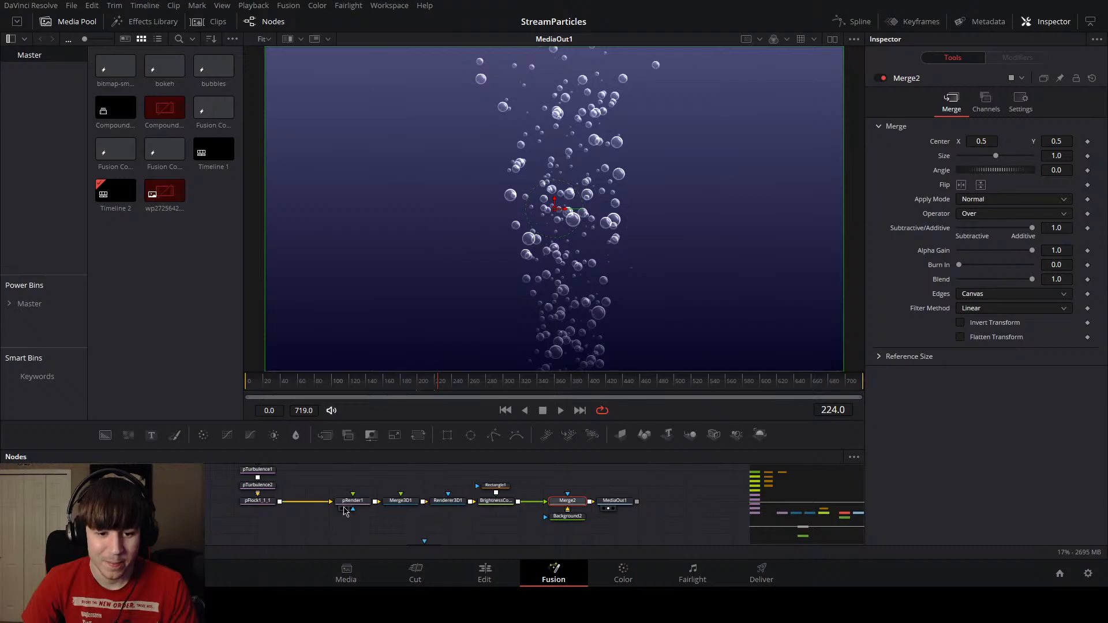
Step: Reset pEmitter1's Blur [2D] to 0.0 in its style settings and collapse the 2D blur controls
scroll(346, 510, up, 2)
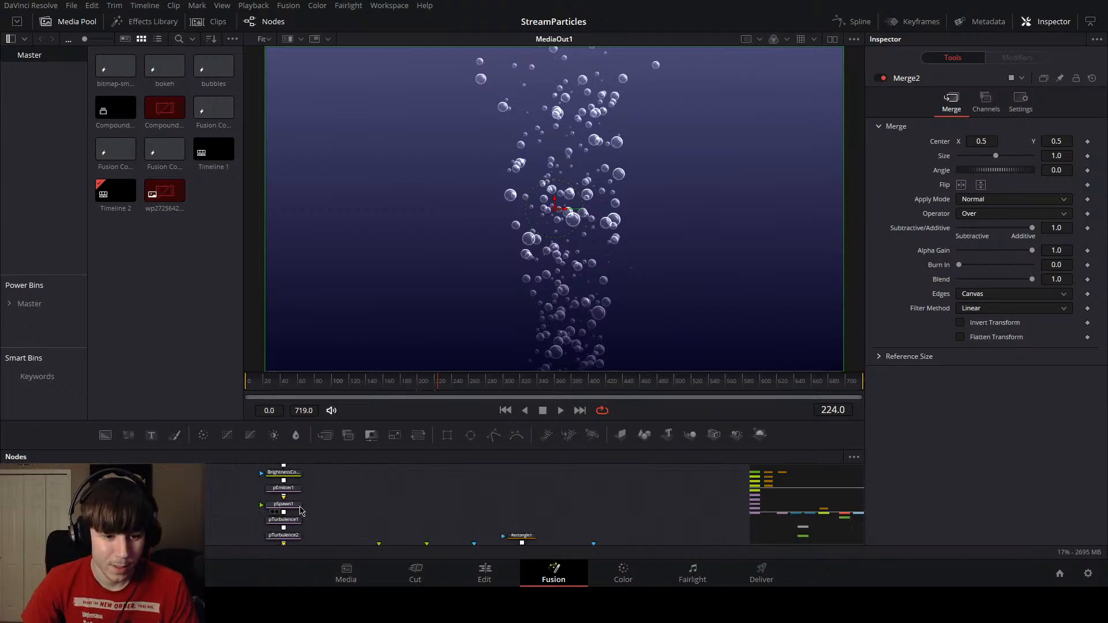
click(294, 490)
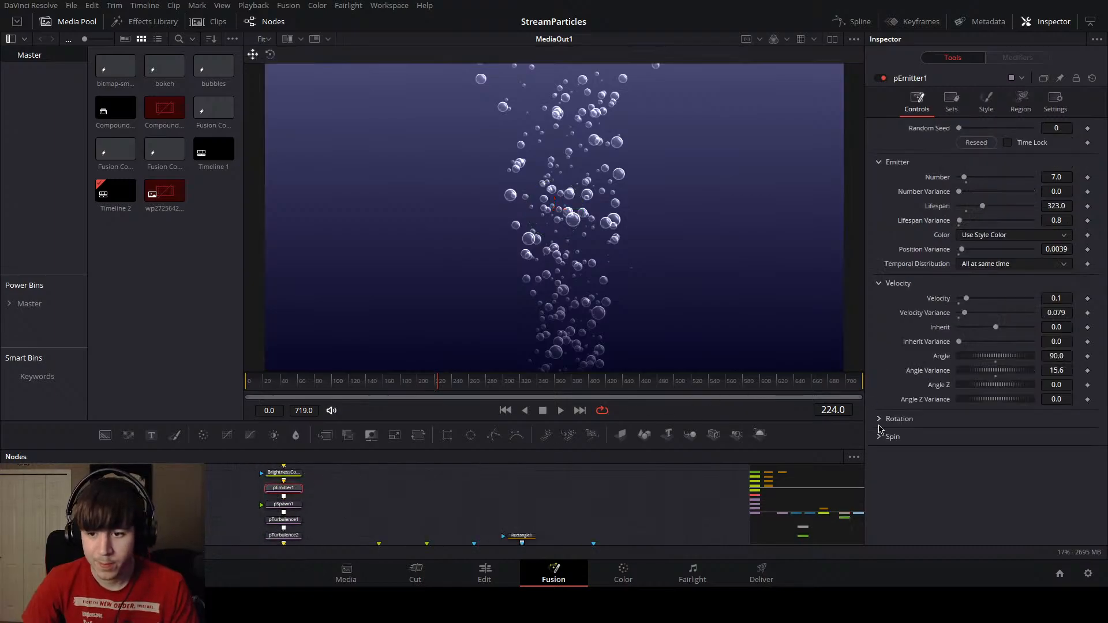
click(985, 104)
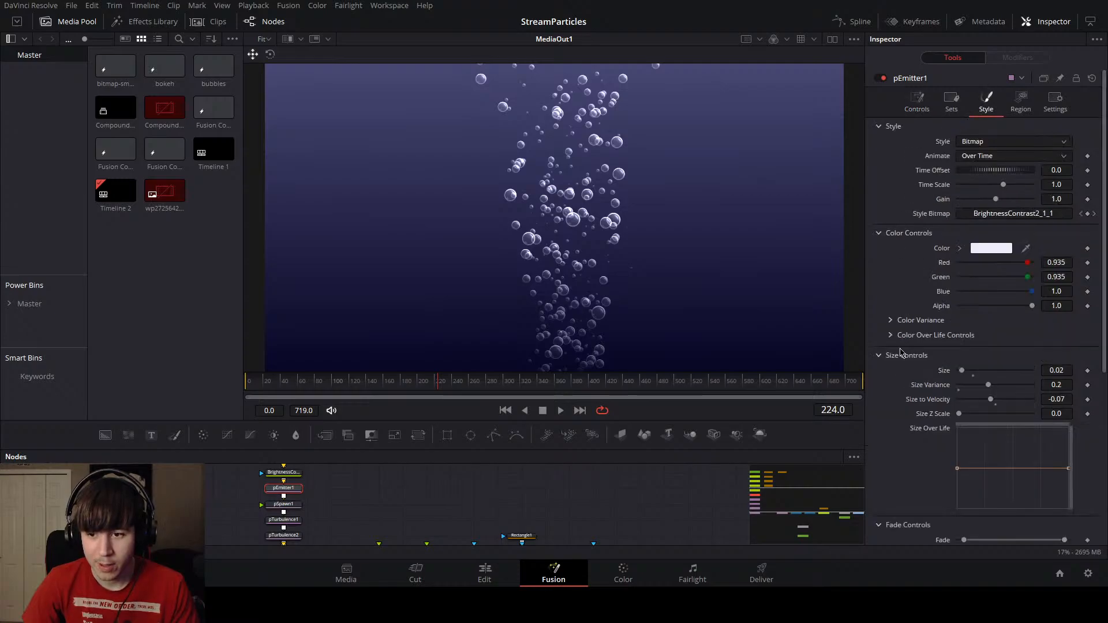
scroll(915, 374, down, 5)
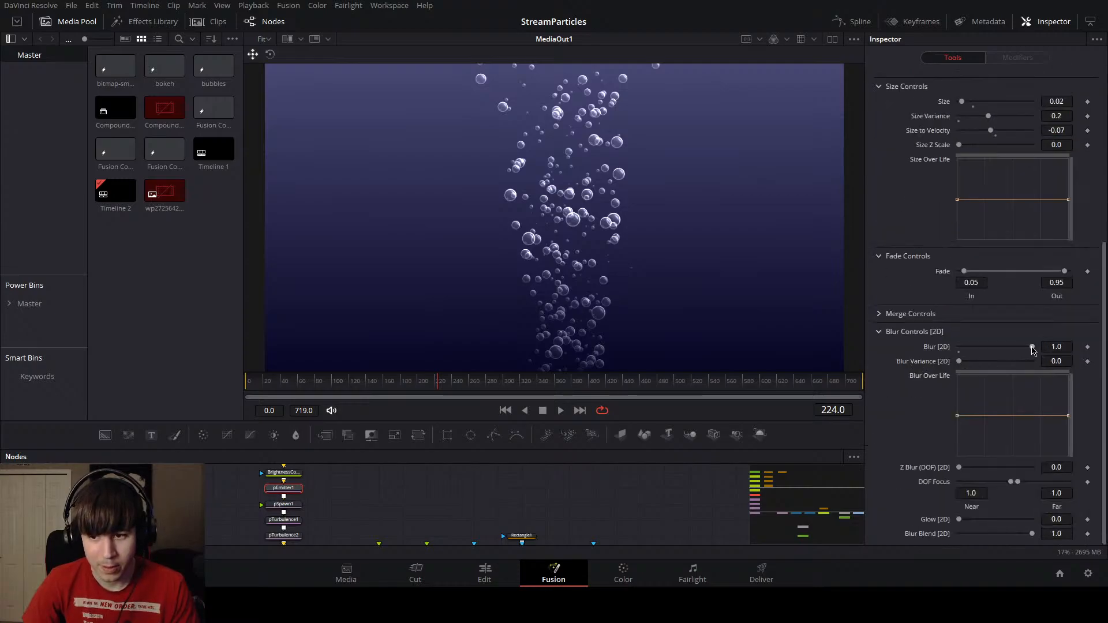
drag(1032, 348, 960, 348)
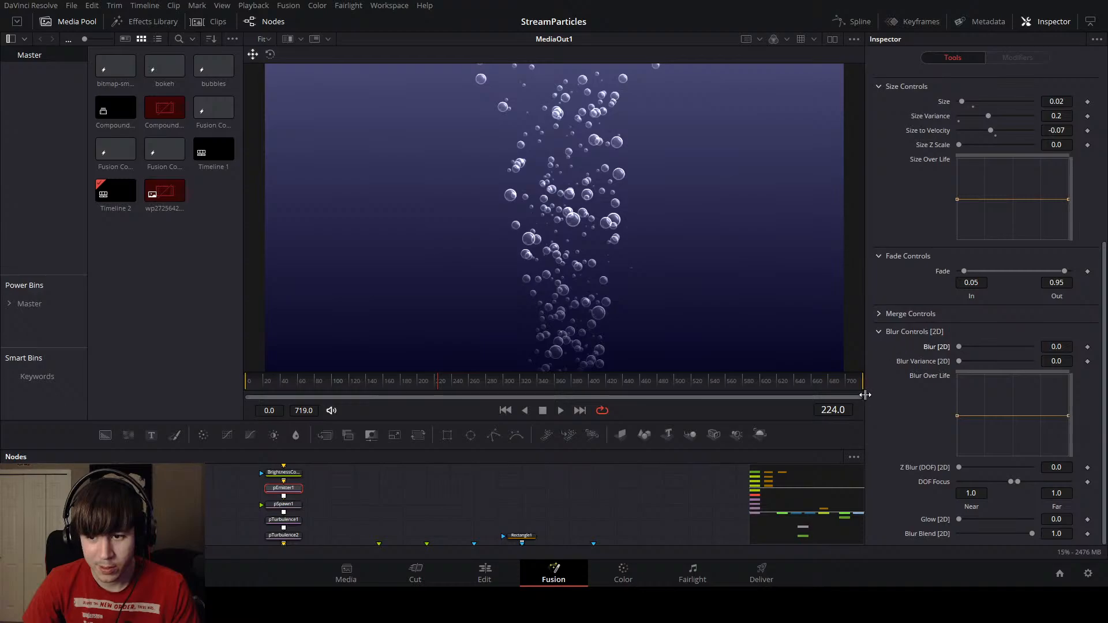
click(880, 333)
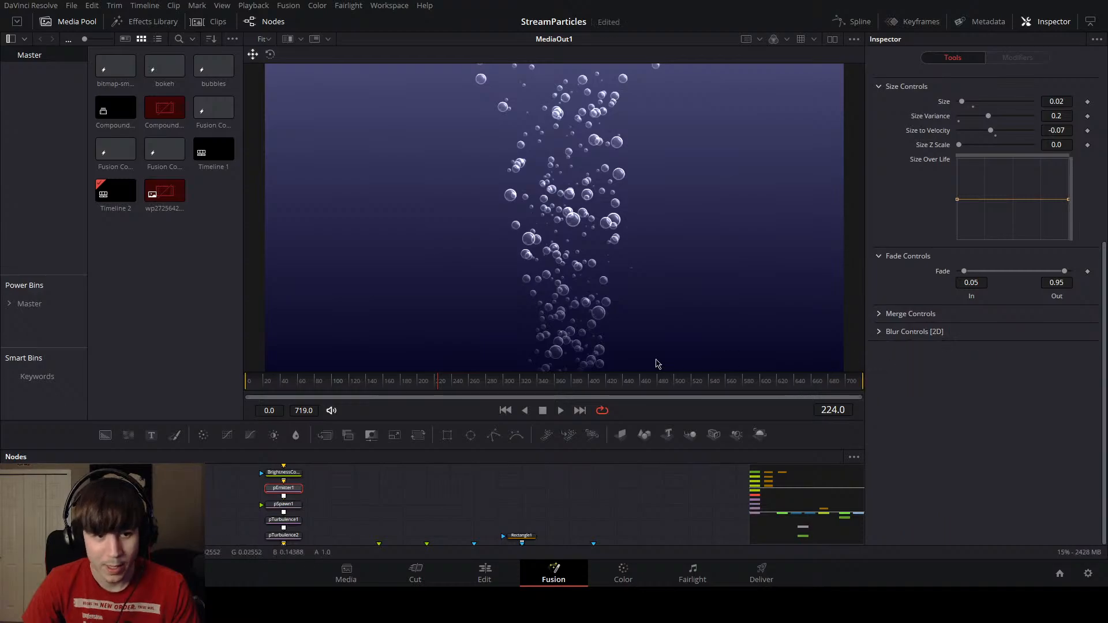
Step: Bring up the bokeh composition's node tree on the Fusion page and save the project
click(171, 70)
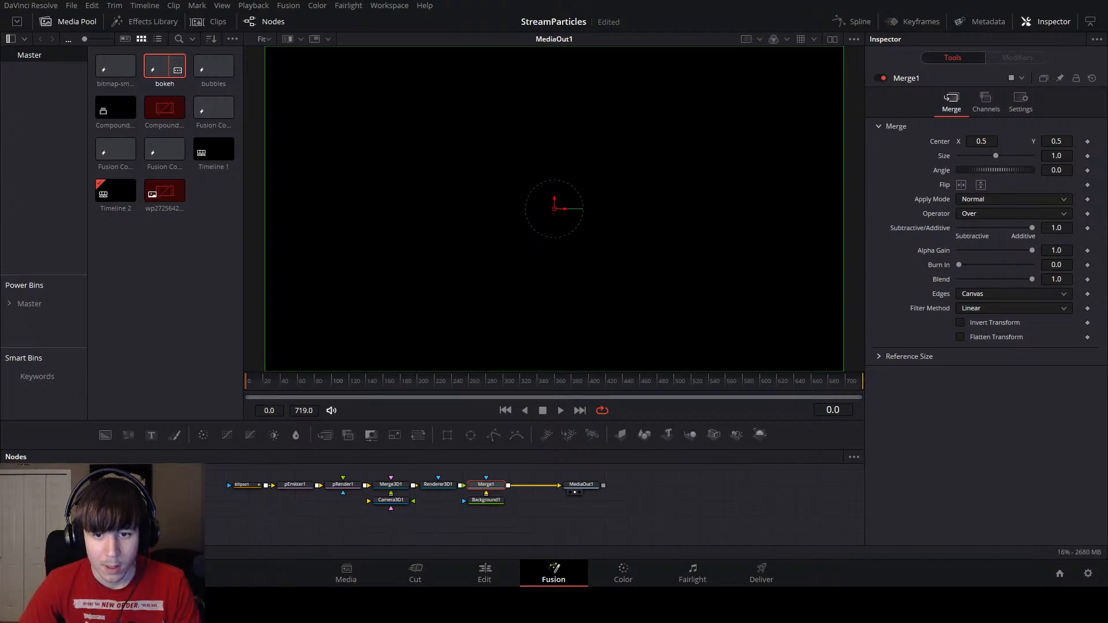
key(ctrl+s)
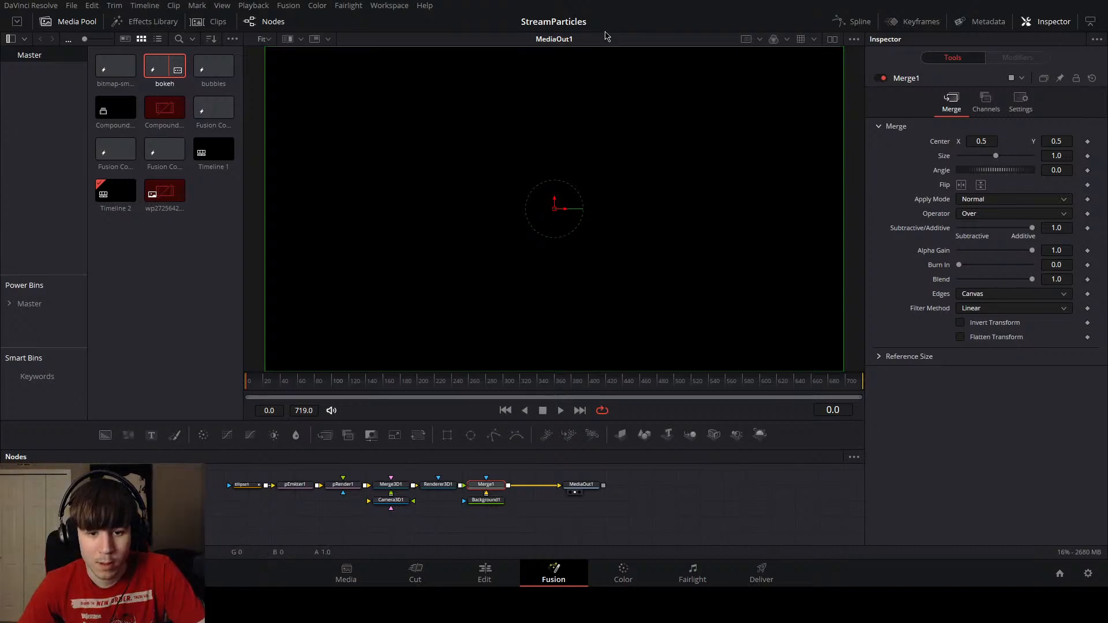
Step: Examine the 2D blur controls of the bokeh composition's pEmitter1 and play the circles up to frame 246
click(292, 486)
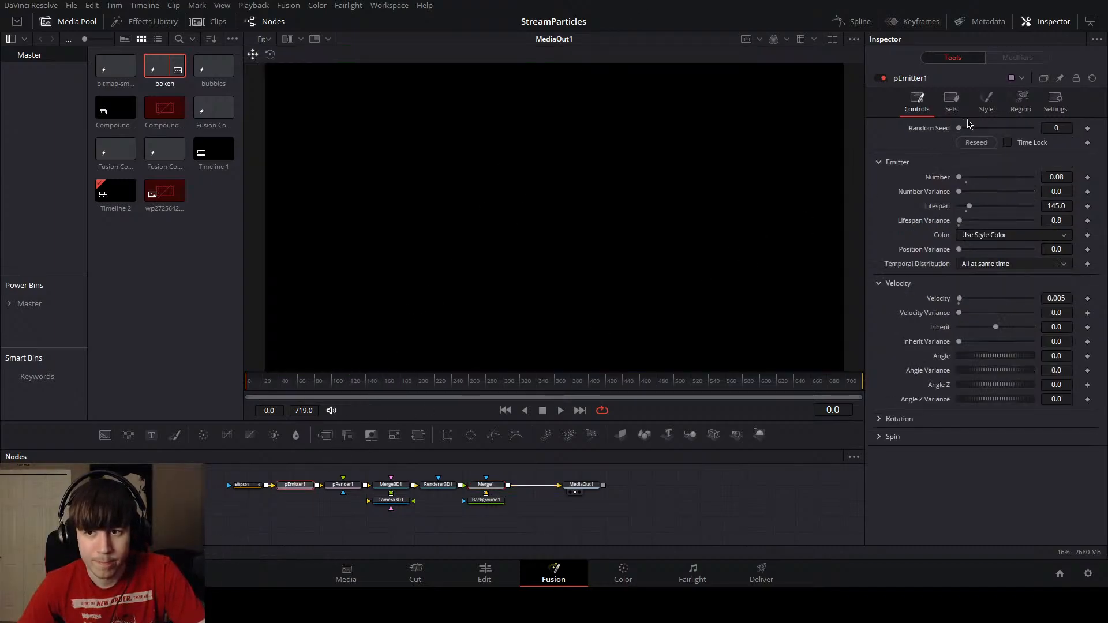
click(986, 102)
scroll(916, 384, down, 5)
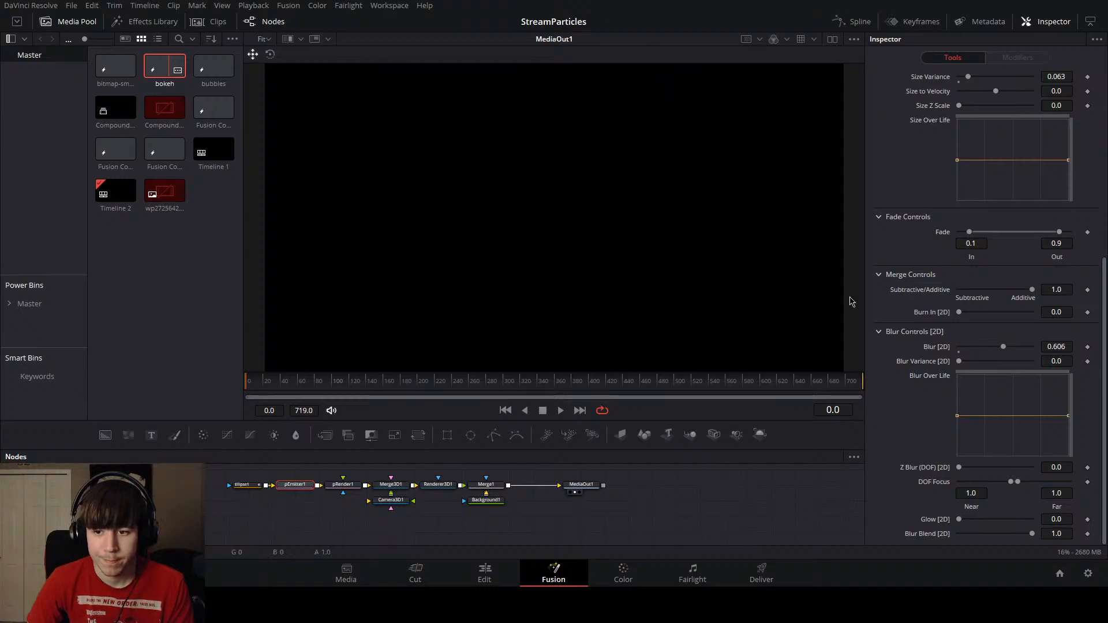
drag(432, 386, 276, 394)
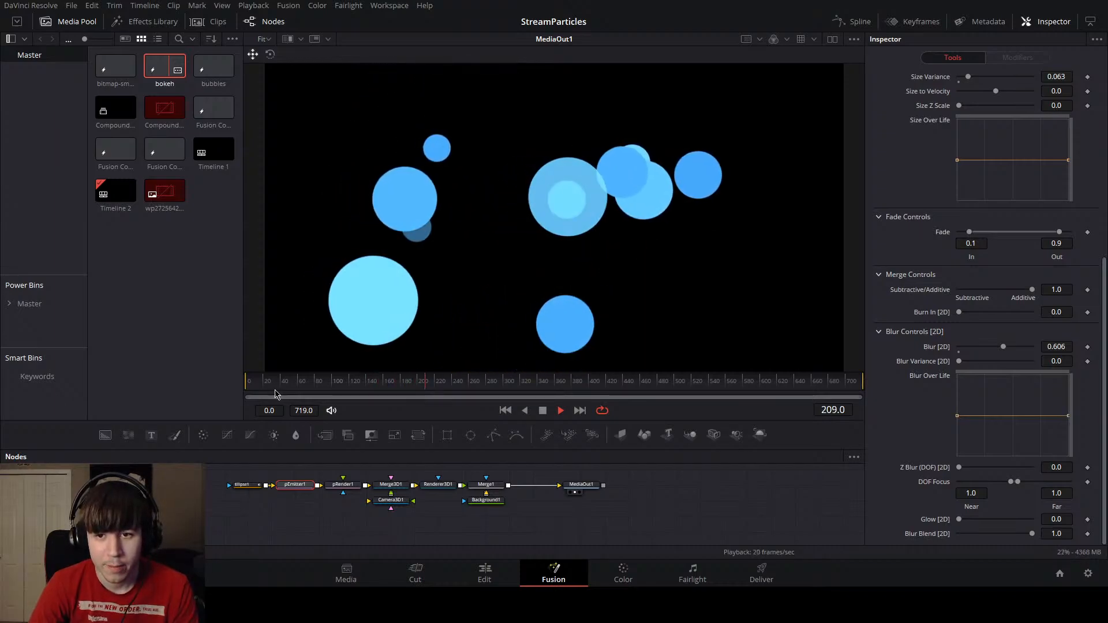
key(space)
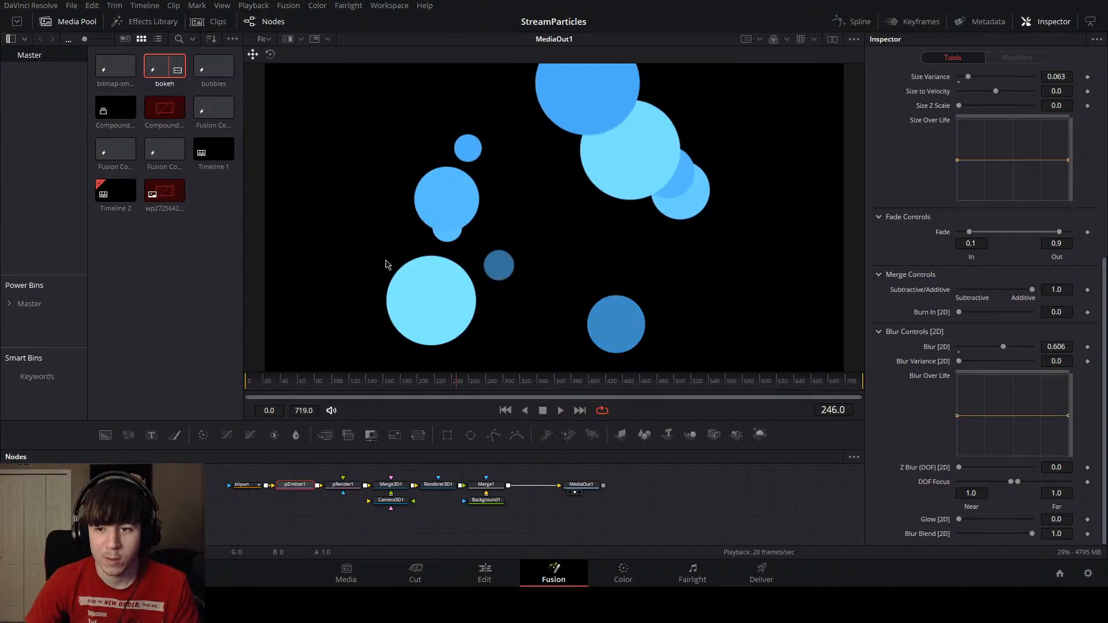
Step: Set the Lifespan of the bokeh composition's pEmitter1 to 160
scroll(886, 236, up, 5)
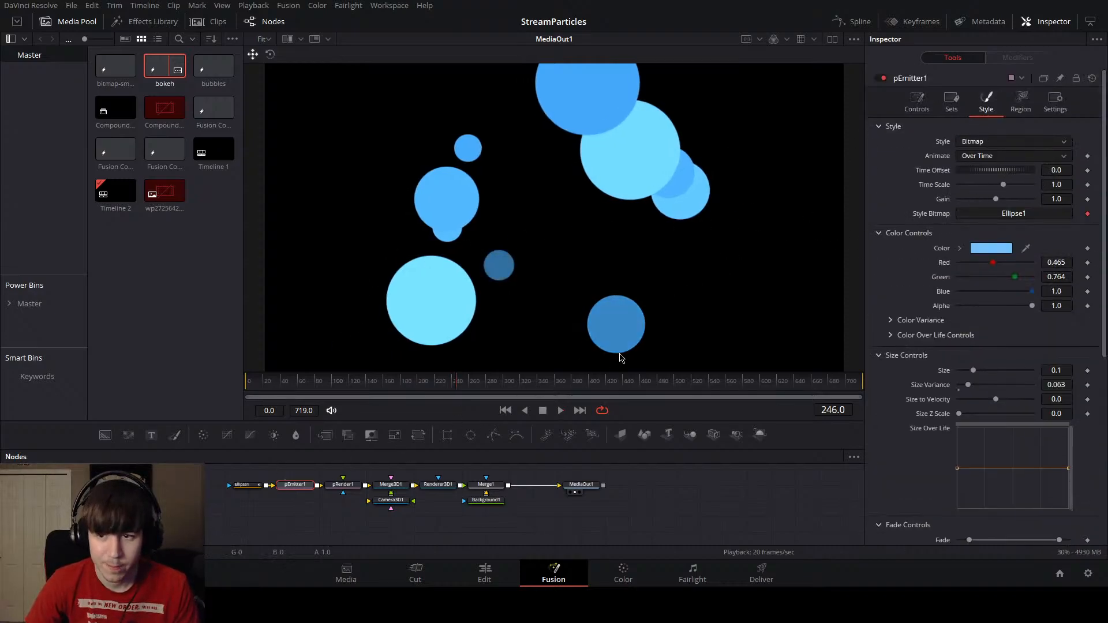
click(916, 101)
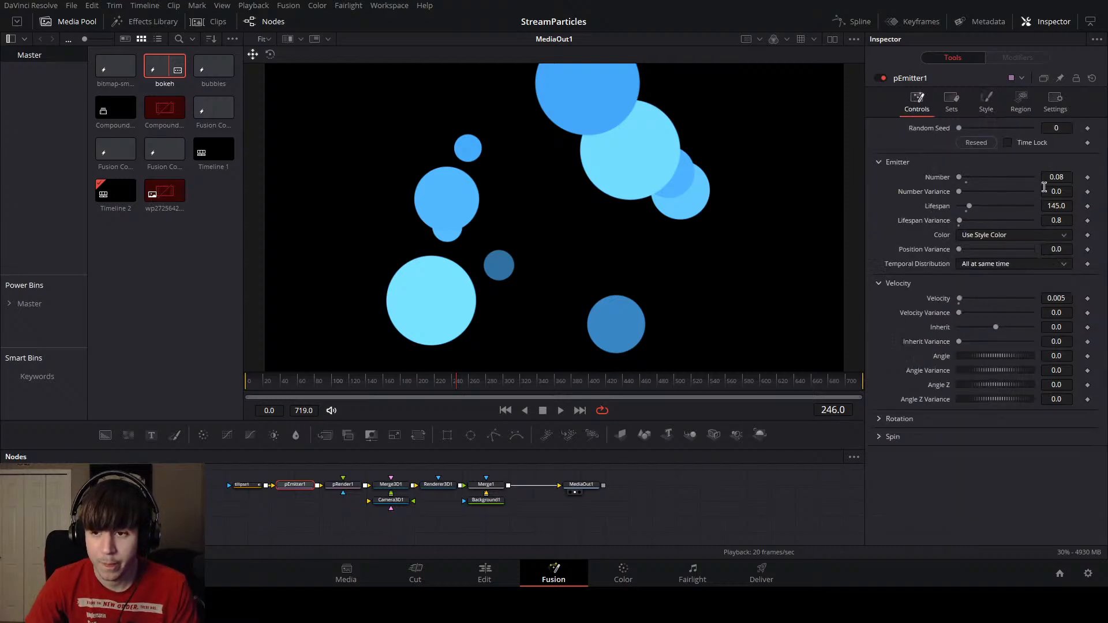
click(1065, 205)
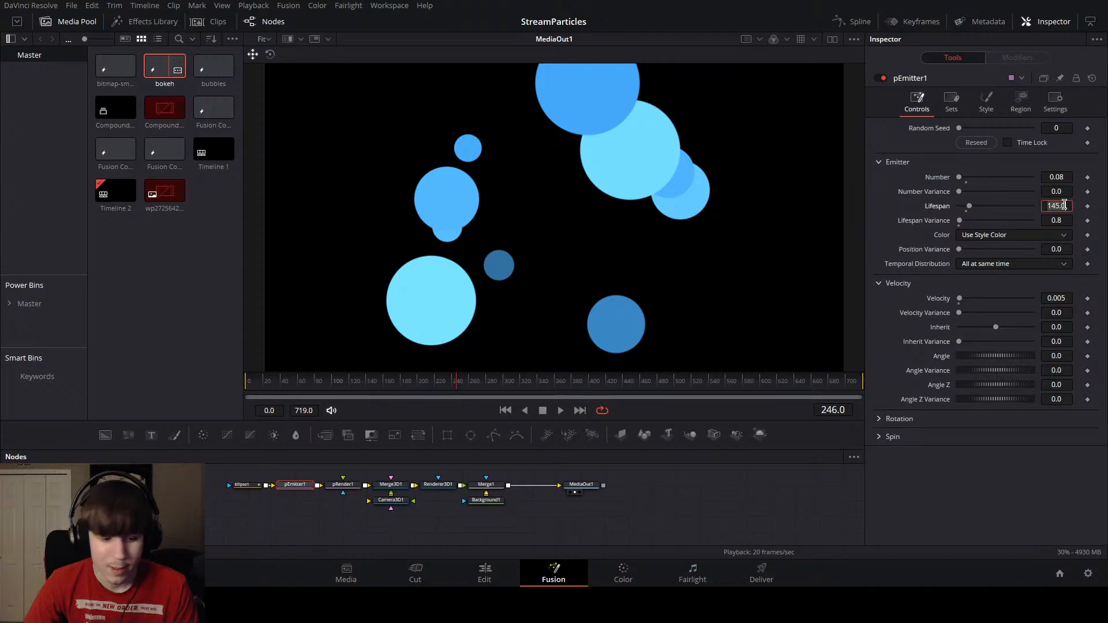
text(1)
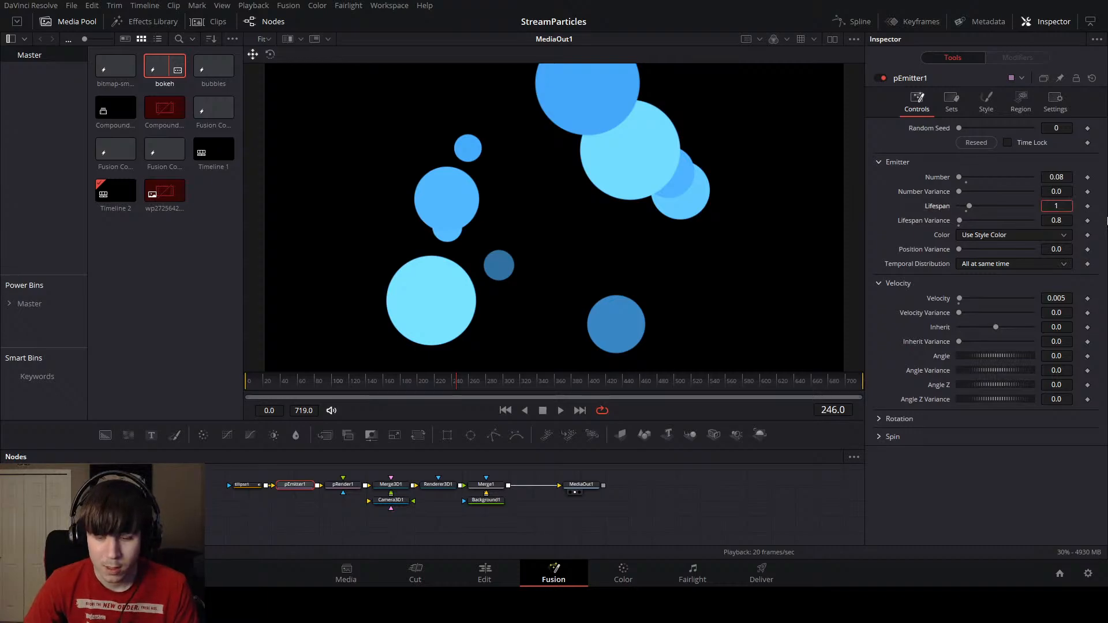
text(60)
key(Tab)
Step: Preview the circles at frames 455, 33 and 80 and in playback, and re-enter 0.8 as the Lifespan Variance
click(633, 383)
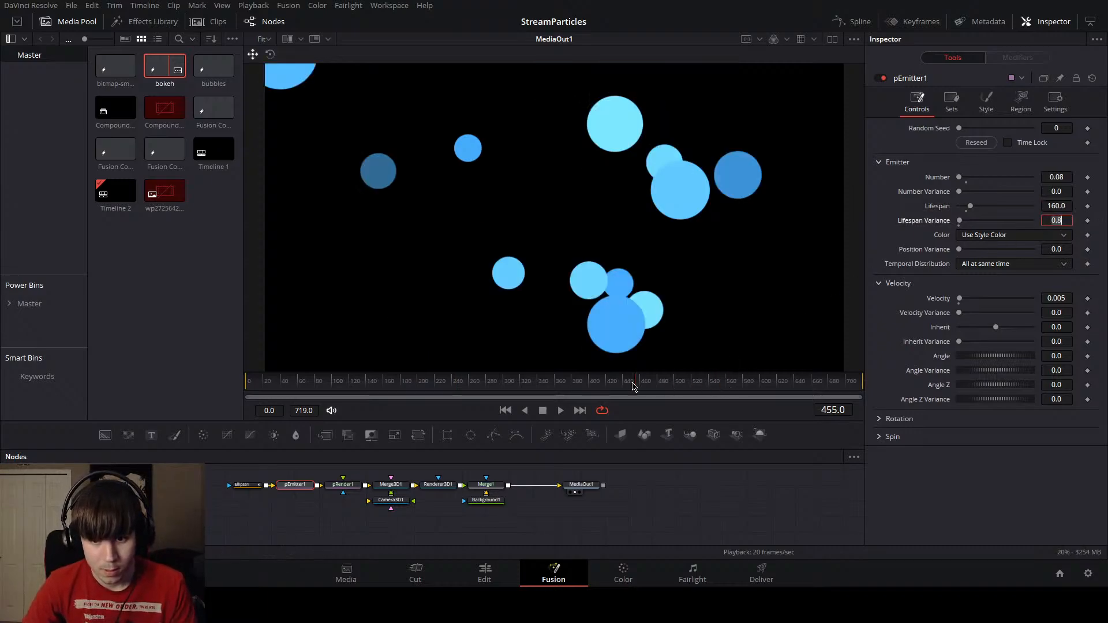
click(279, 383)
key(BackSpace)
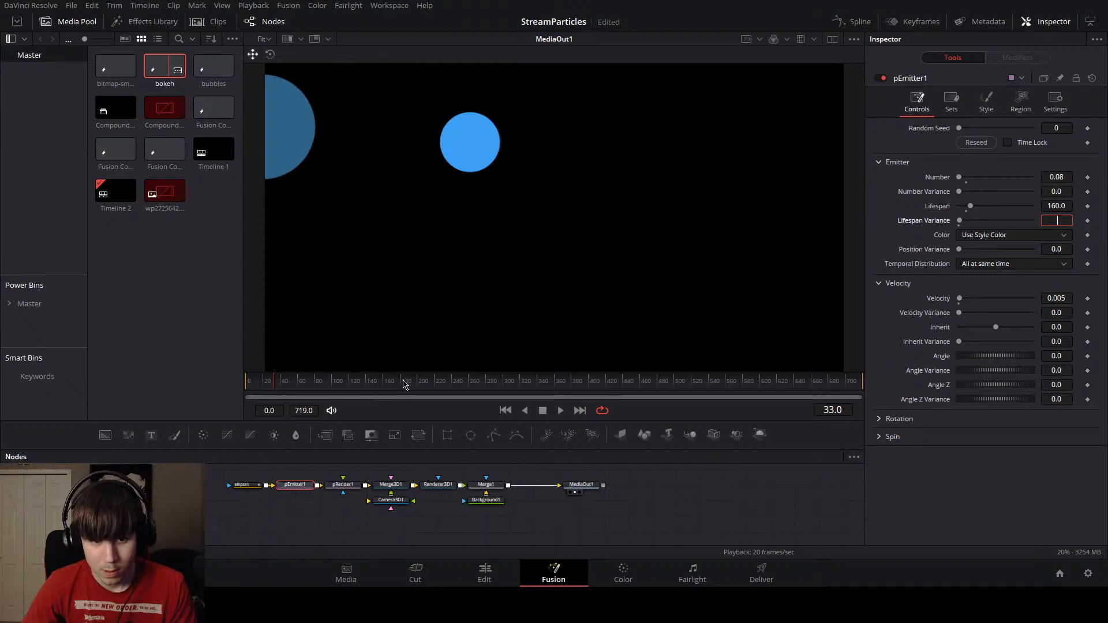
click(321, 383)
click(560, 410)
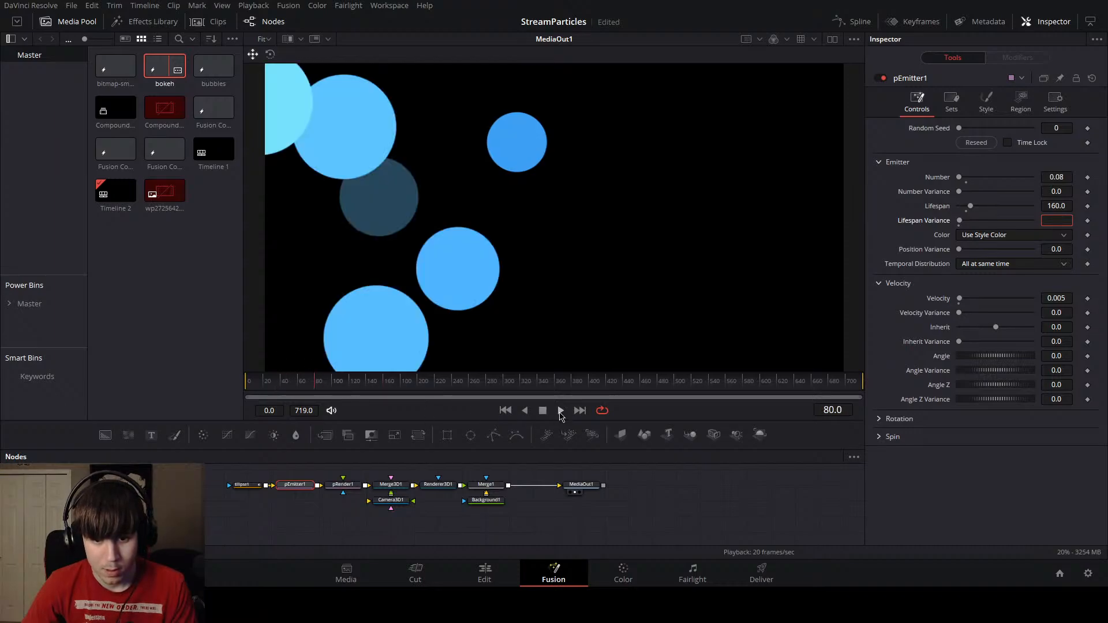
click(630, 384)
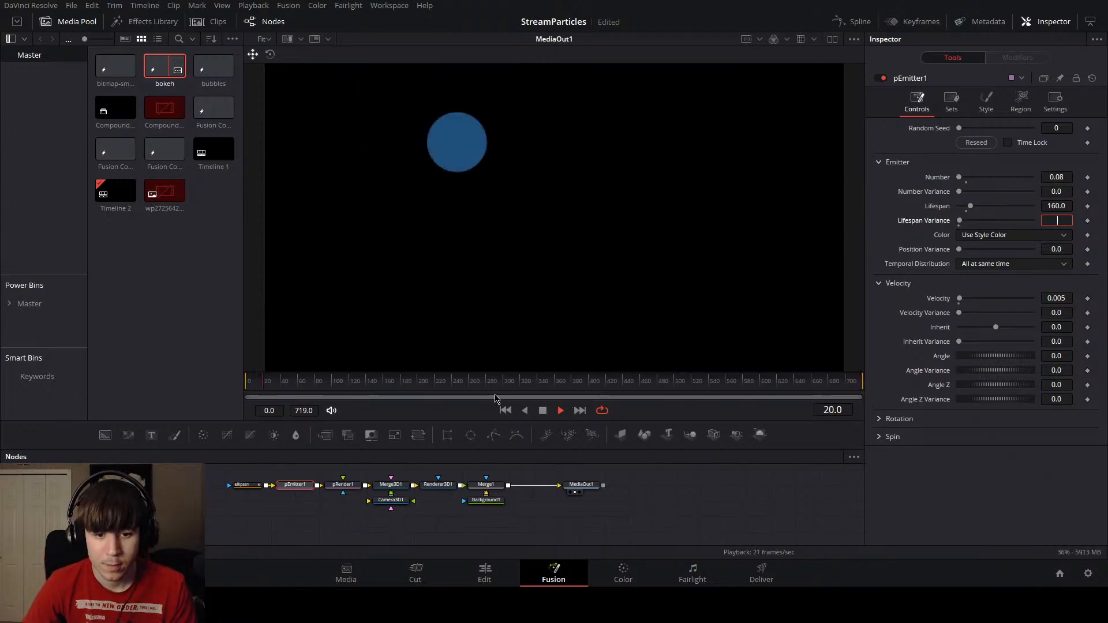
click(542, 411)
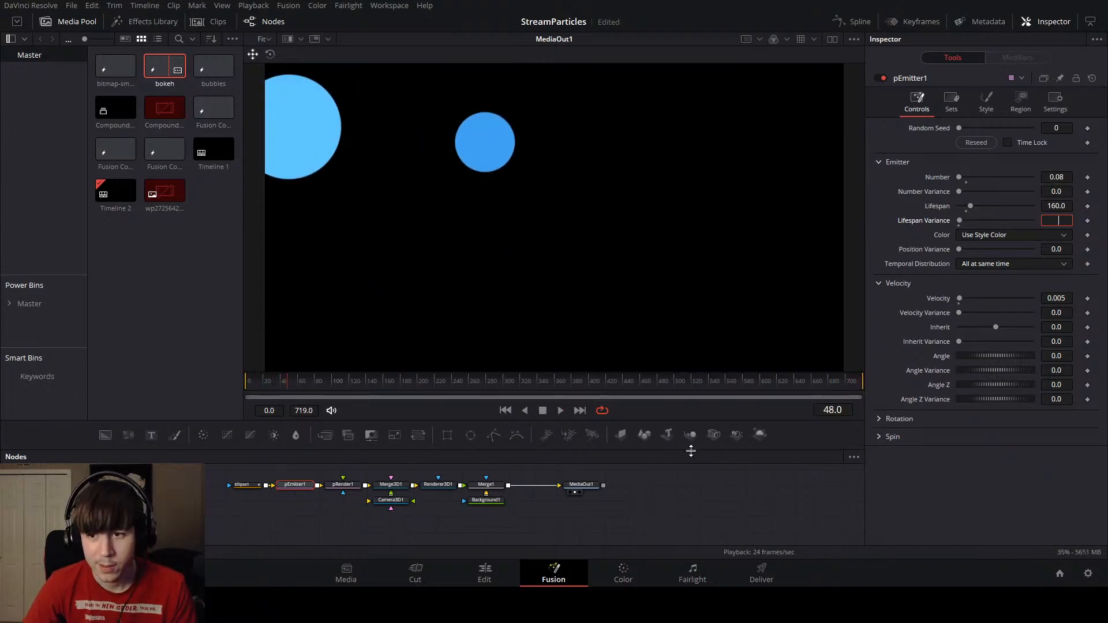
text(0.8)
key(Return)
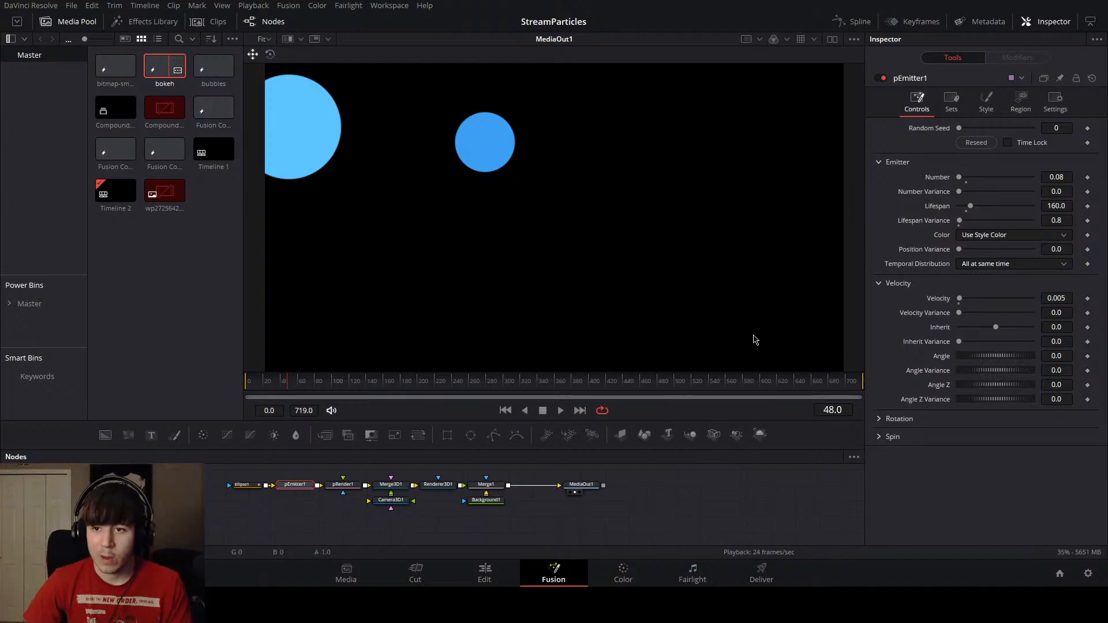
Step: Lower pEmitter1's Blur [2D] to 0.535 in its style settings
click(988, 102)
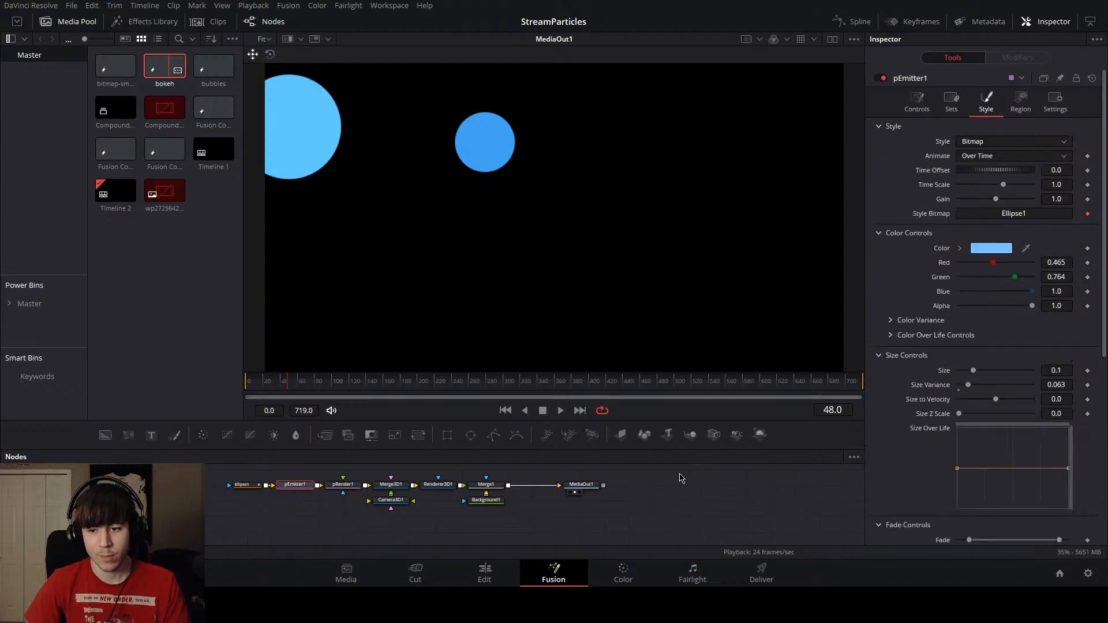
drag(537, 514, 633, 499)
scroll(891, 508, down, 3)
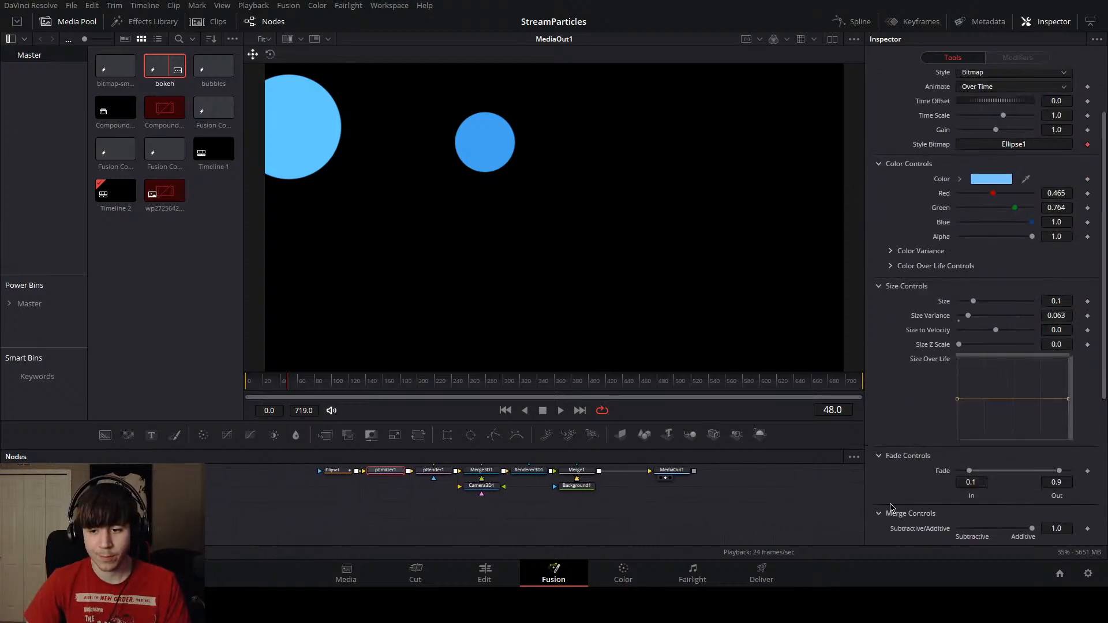
scroll(894, 496, down, 3)
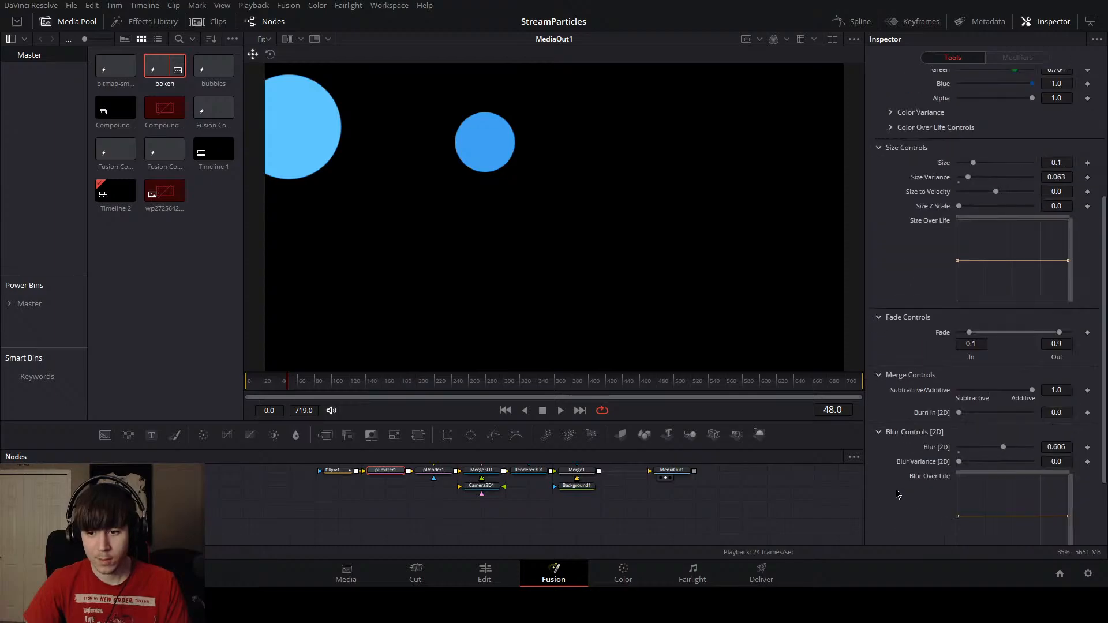
mouse_move(1009, 448)
mouse_down()
mouse_move(972, 450)
mouse_move(996, 452)
mouse_up()
Step: Set pEmitter1's DOF Focus to 0.3 near and 1.433 far and Z Blur (DOF) [2D] to 0.472, checking frame 321
scroll(977, 490, down, 2)
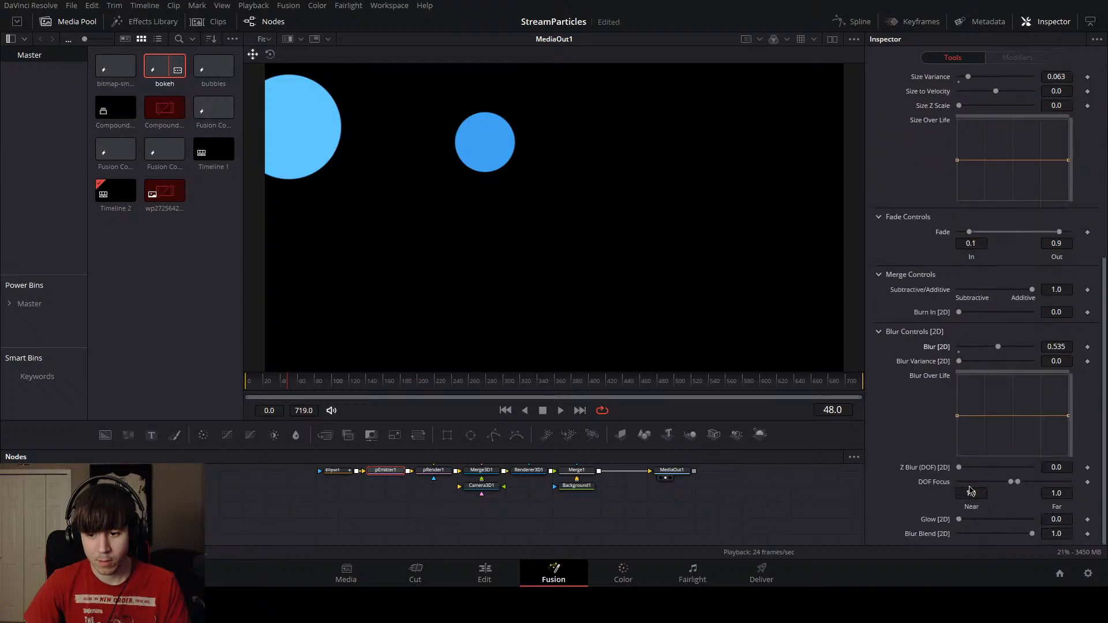
drag(1018, 482, 1041, 489)
drag(583, 386, 523, 385)
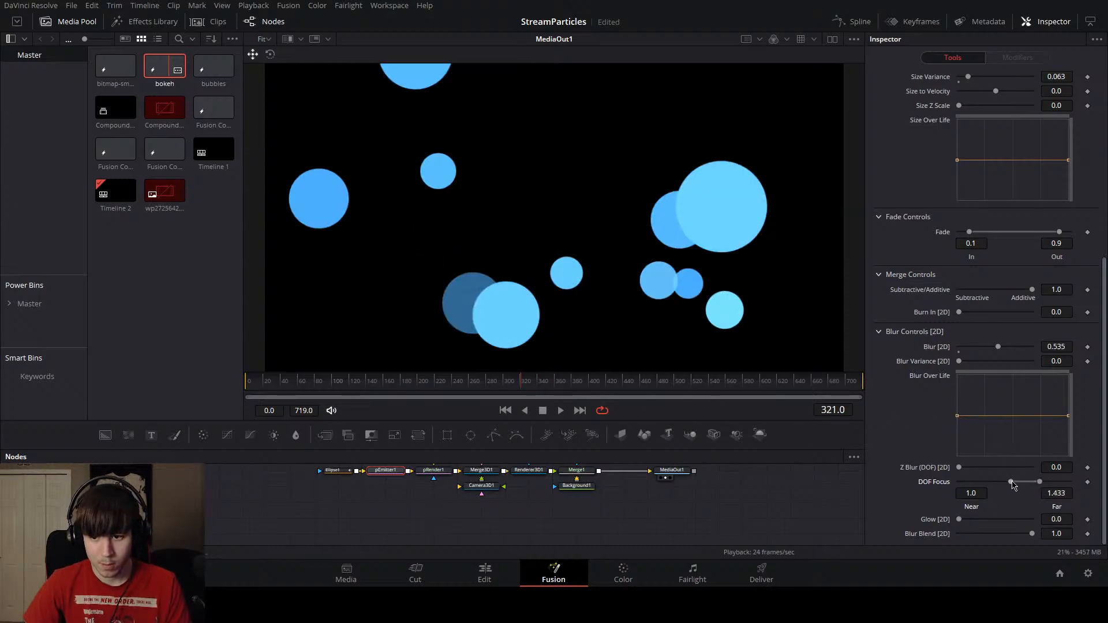
mouse_move(1010, 481)
mouse_down()
mouse_move(966, 486)
mouse_move(1022, 470)
mouse_move(983, 470)
mouse_move(993, 470)
mouse_up()
Step: Try raising pEmitter1's Glow [2D] and set it back to 0.0
drag(959, 519, 1047, 546)
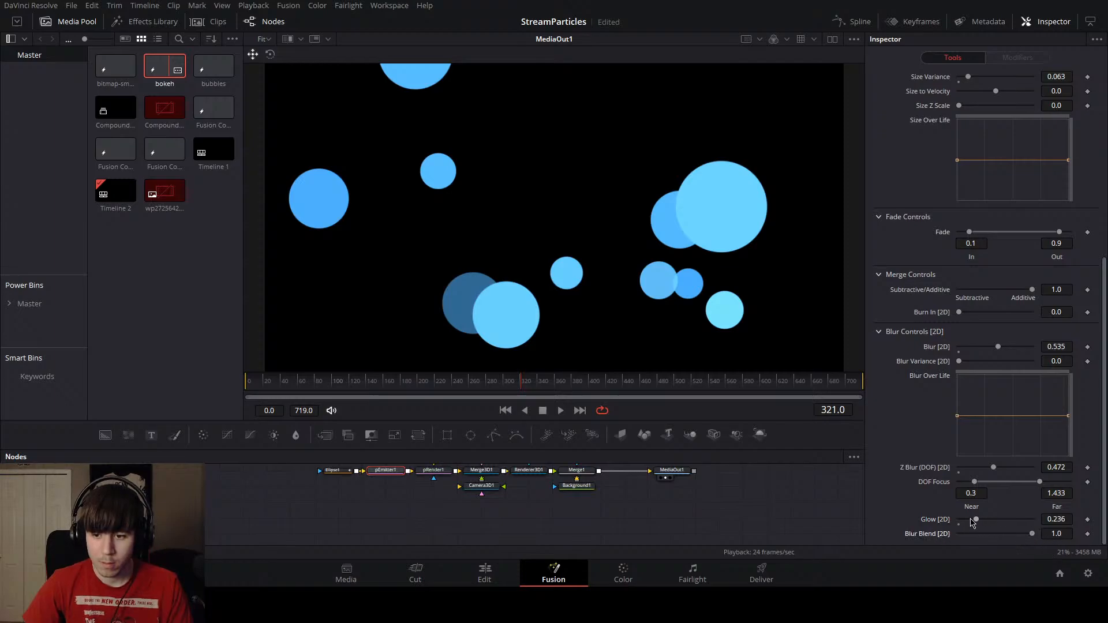
drag(976, 520, 939, 520)
drag(651, 495, 673, 505)
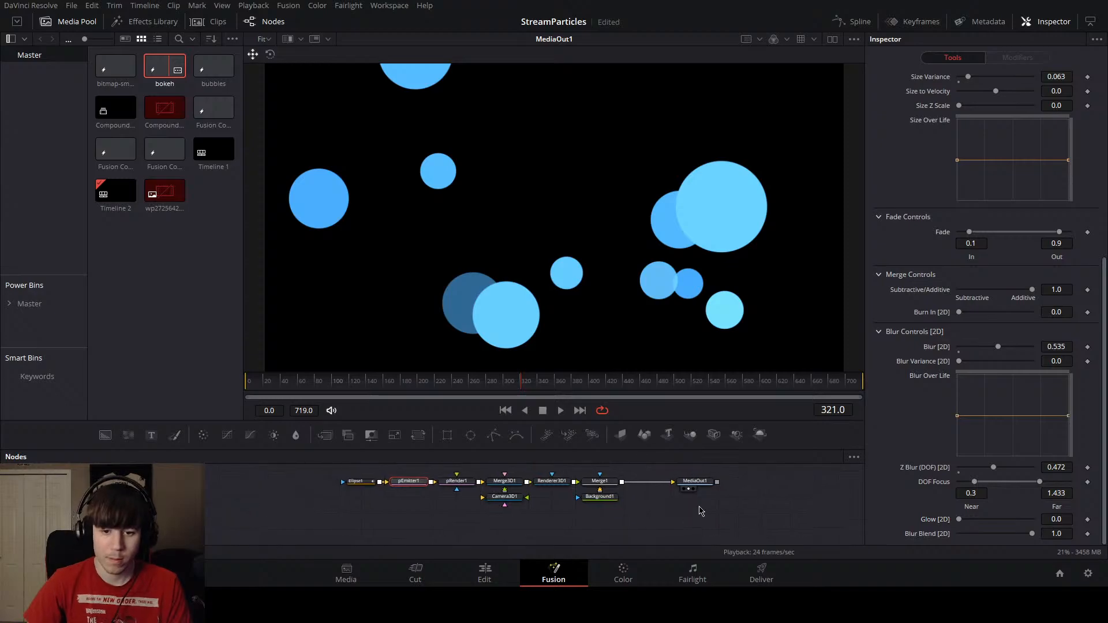
mouse_move(960, 520)
mouse_down()
mouse_move(1001, 527)
mouse_move(942, 522)
mouse_up()
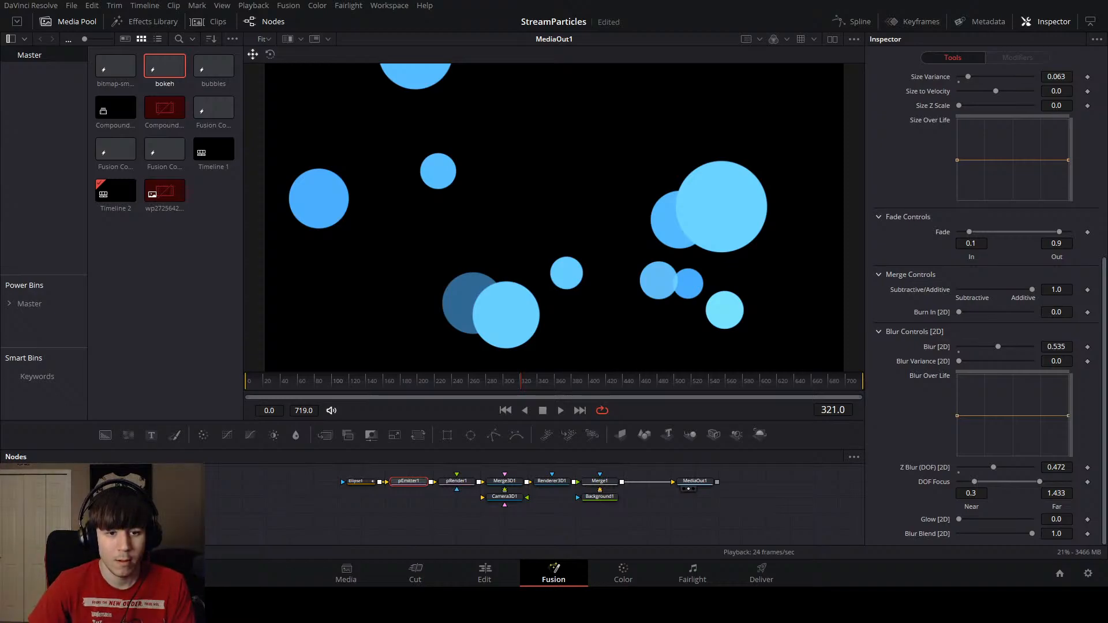
Step: Save the project
key(ctrl+s)
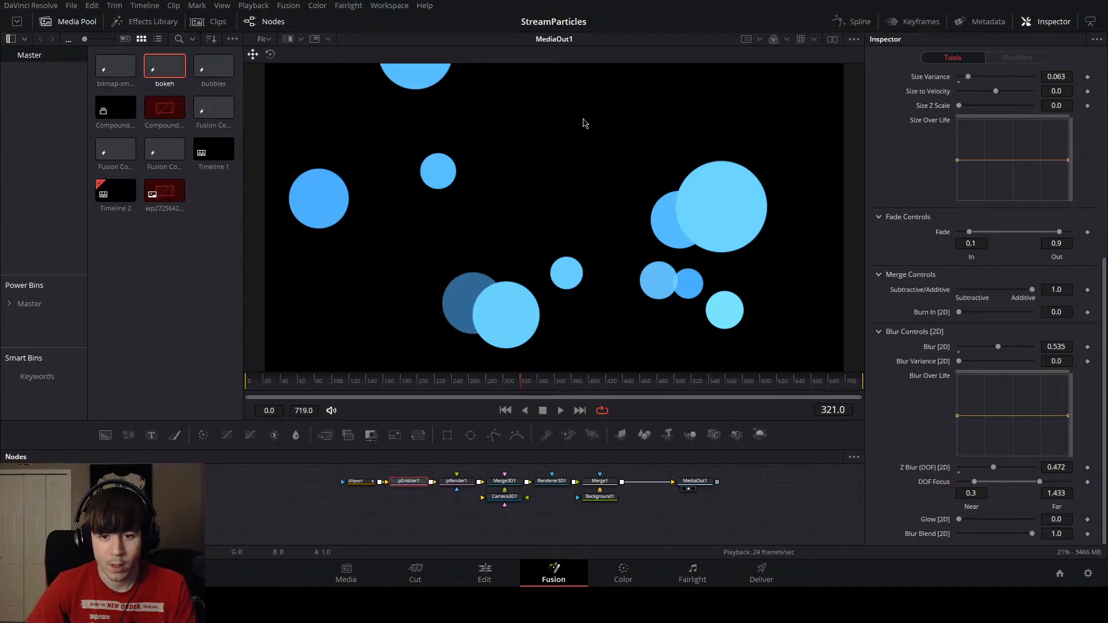
Step: Inspect Ellipse1 and pEmitter1, and move the Ellipse1 node farther away from pEmitter1 in the node graph
click(365, 482)
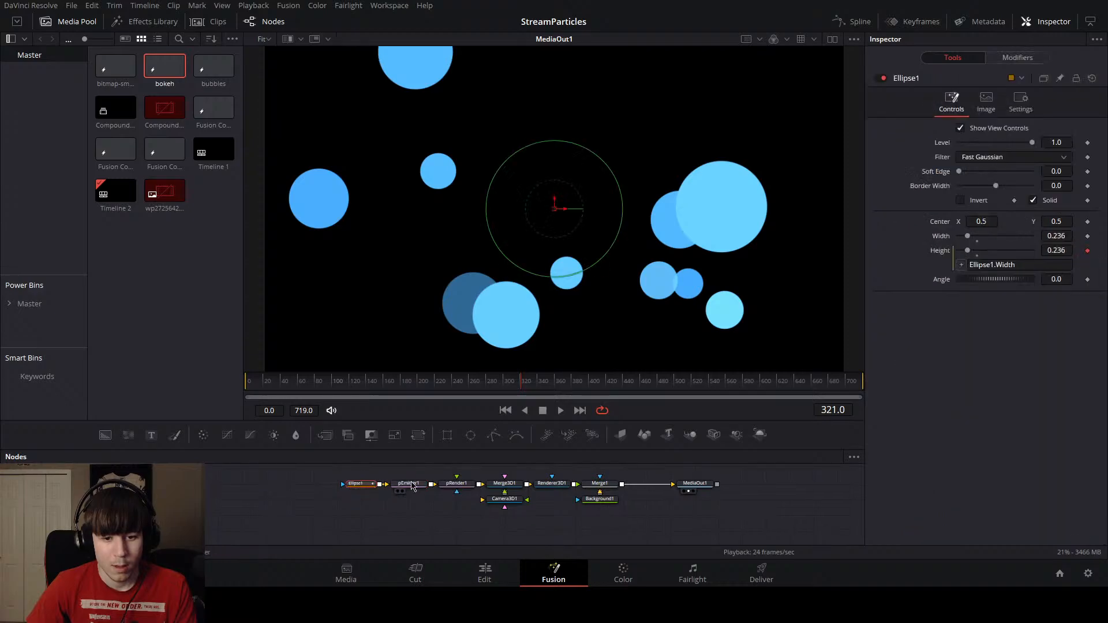
click(416, 482)
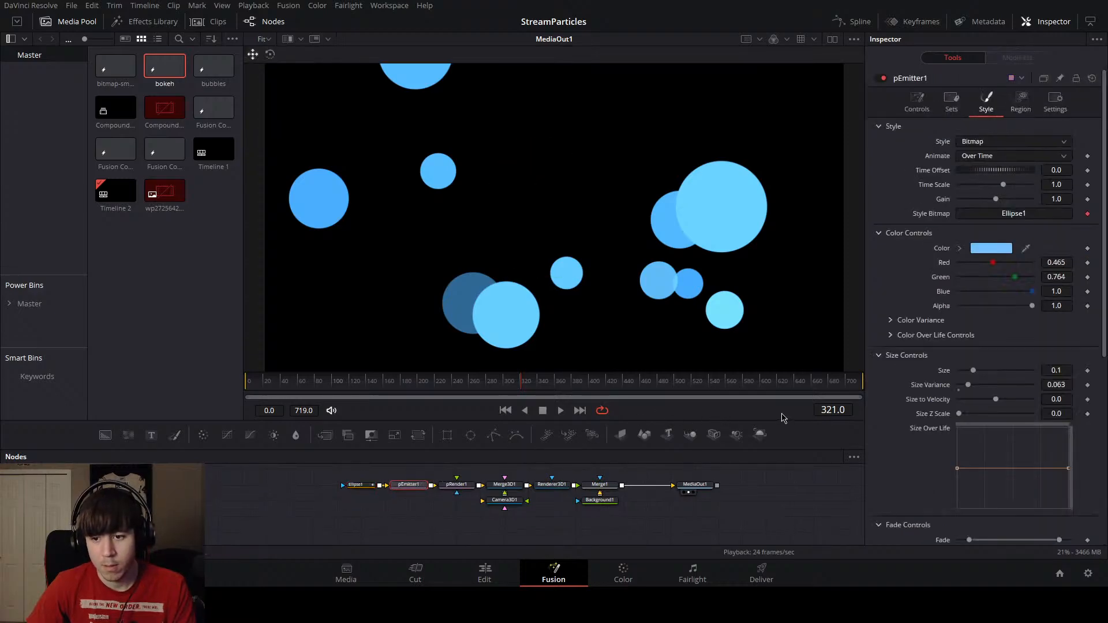
scroll(892, 450, down, 3)
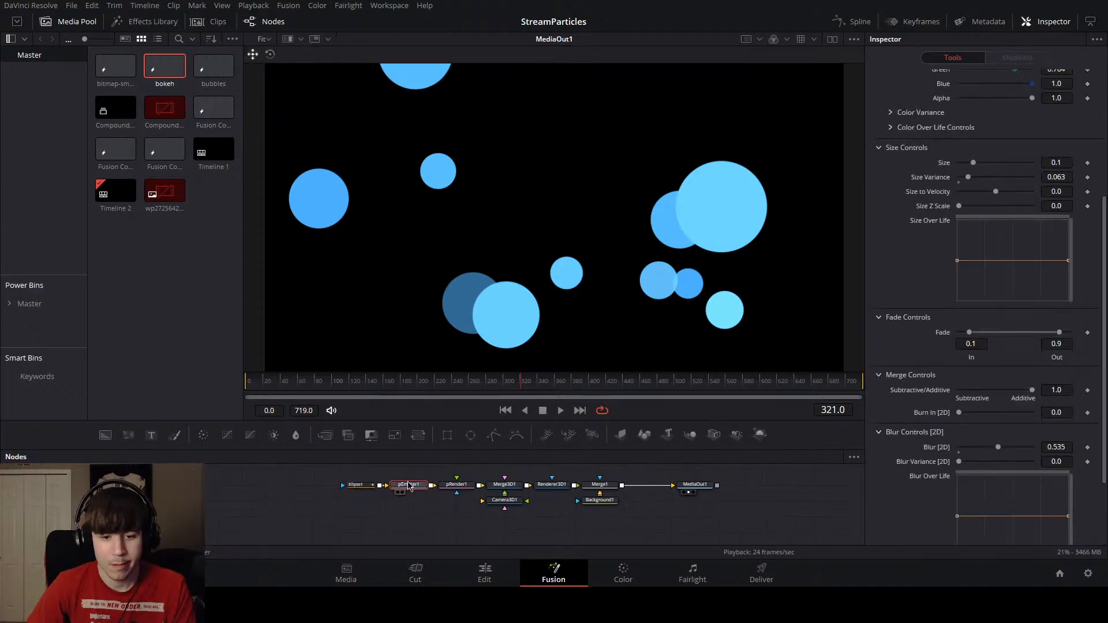
drag(373, 494, 374, 521)
click(371, 513)
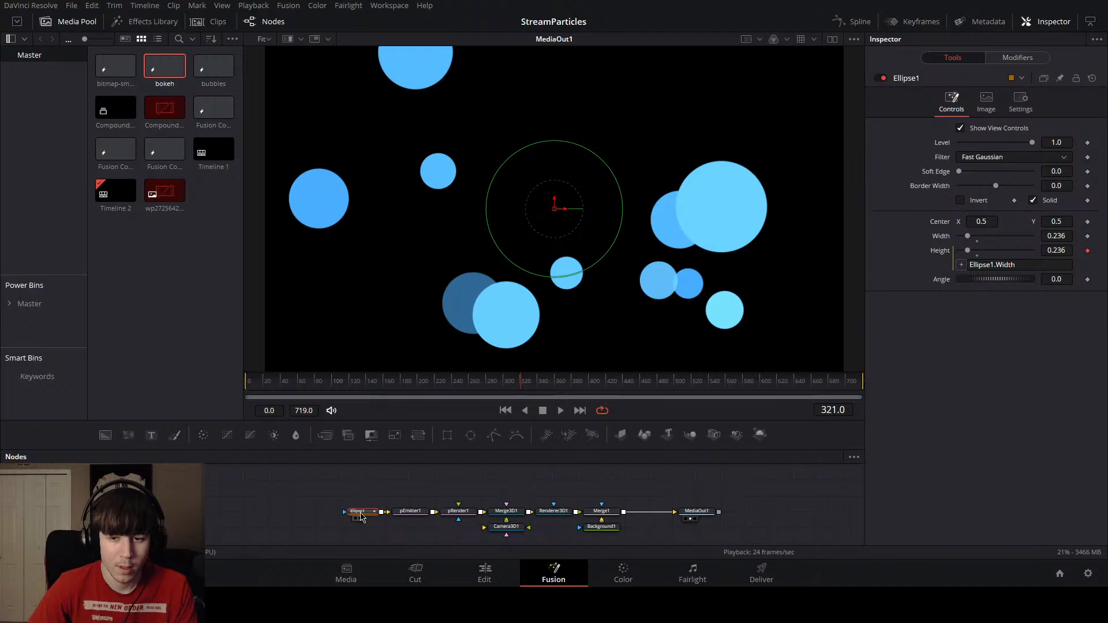
drag(361, 515, 328, 515)
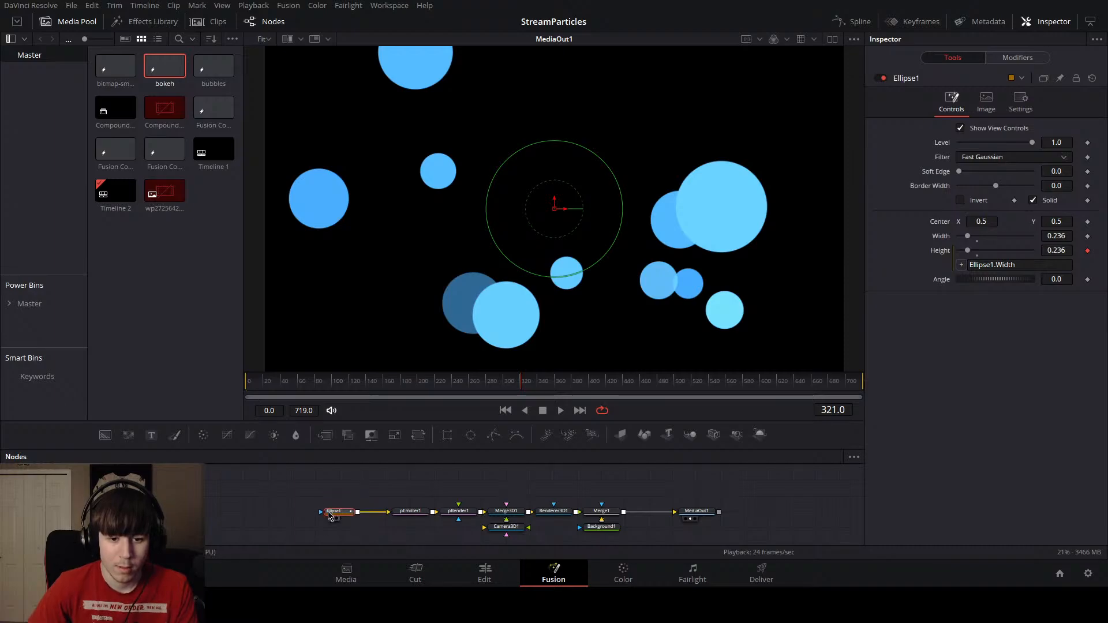
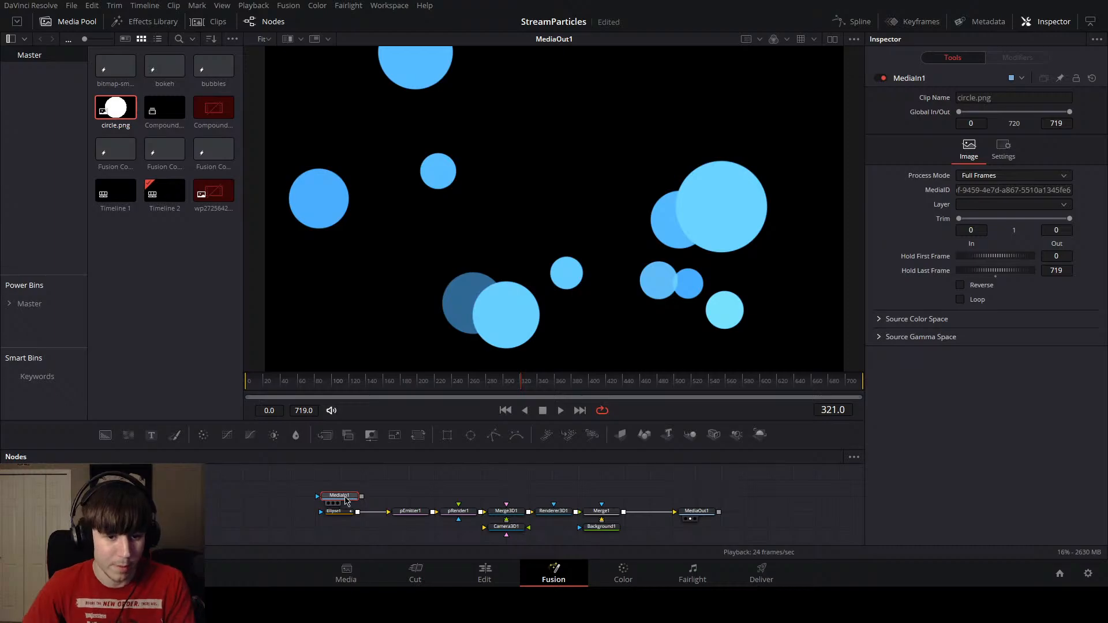
Step: Replace MediaIn1 with a circle.png loader and connect it to pEmitter1 in place of Ellipse1
key(Delete)
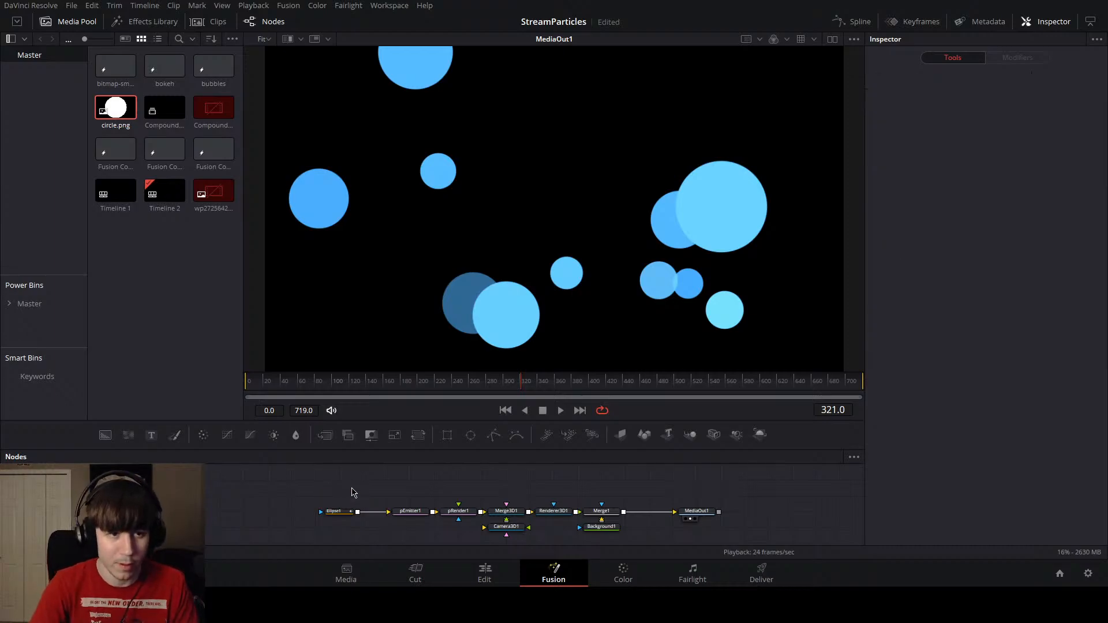
key(ctrl+v)
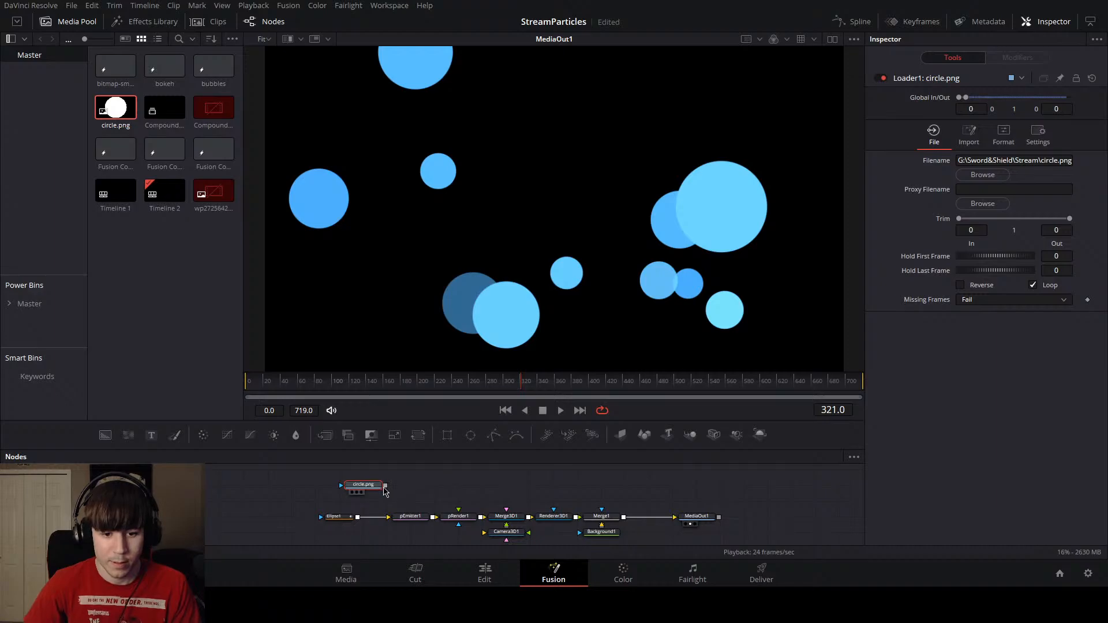
drag(385, 485, 247, 521)
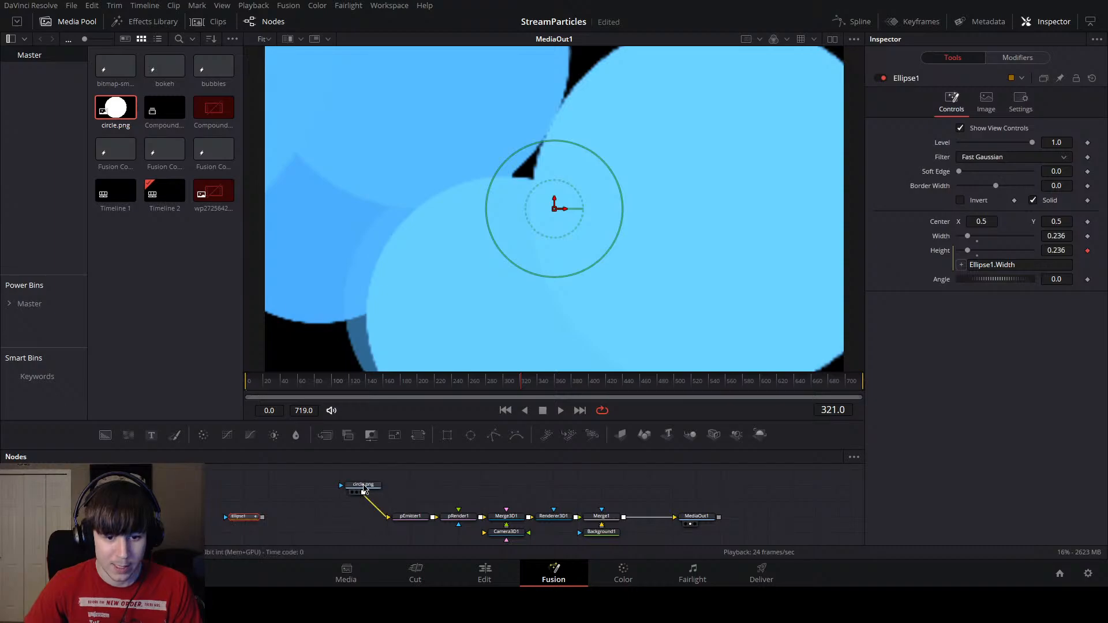
drag(364, 489, 340, 521)
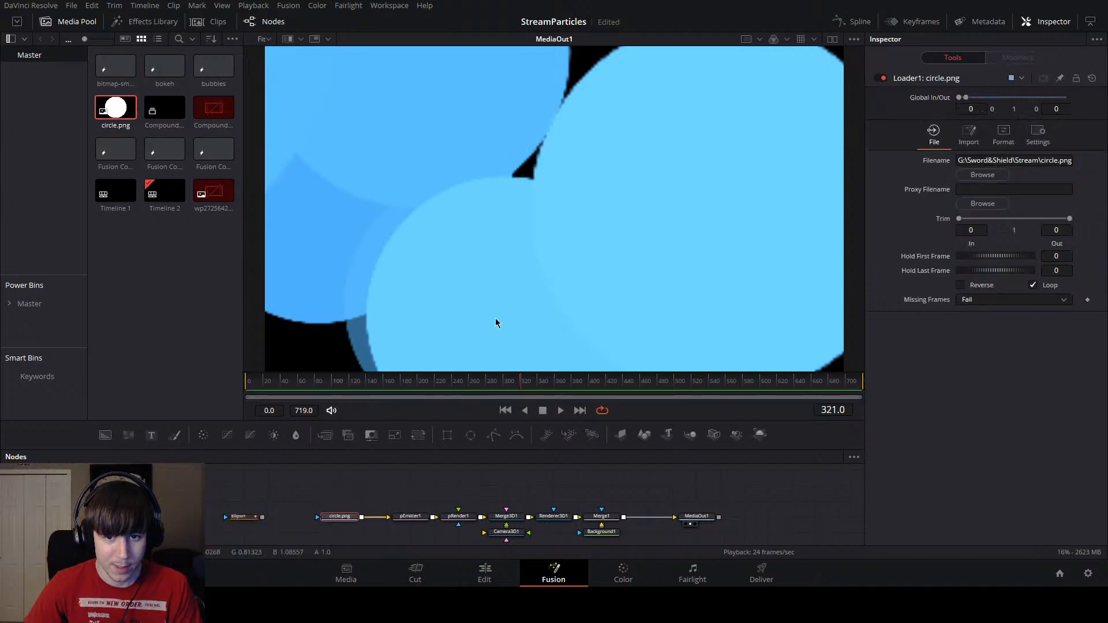
scroll(496, 318, down, 2)
scroll(498, 317, up, 1)
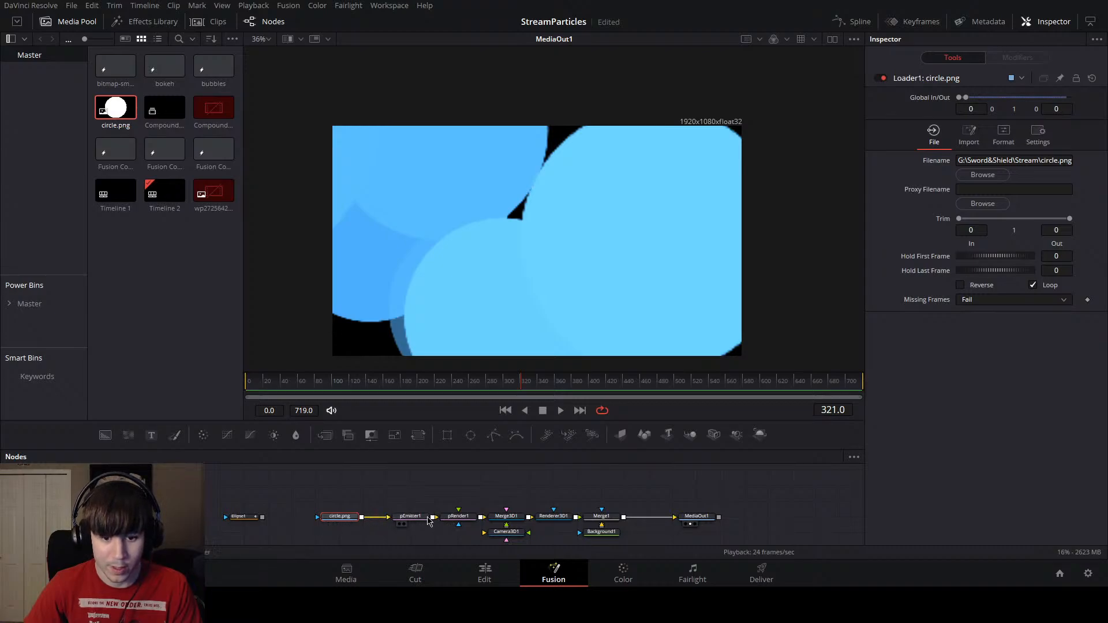
Step: Pull pEmitter1 out of the node chain and try pasting a duplicate of it
click(411, 518)
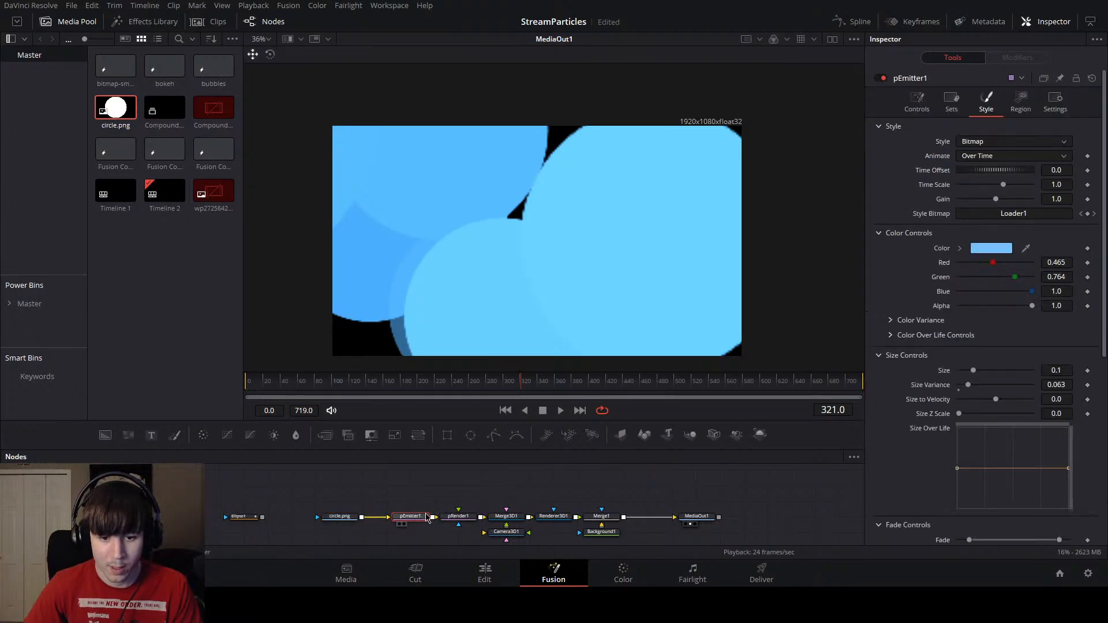
drag(415, 517, 392, 470)
key(ctrl+c)
key(ctrl+v)
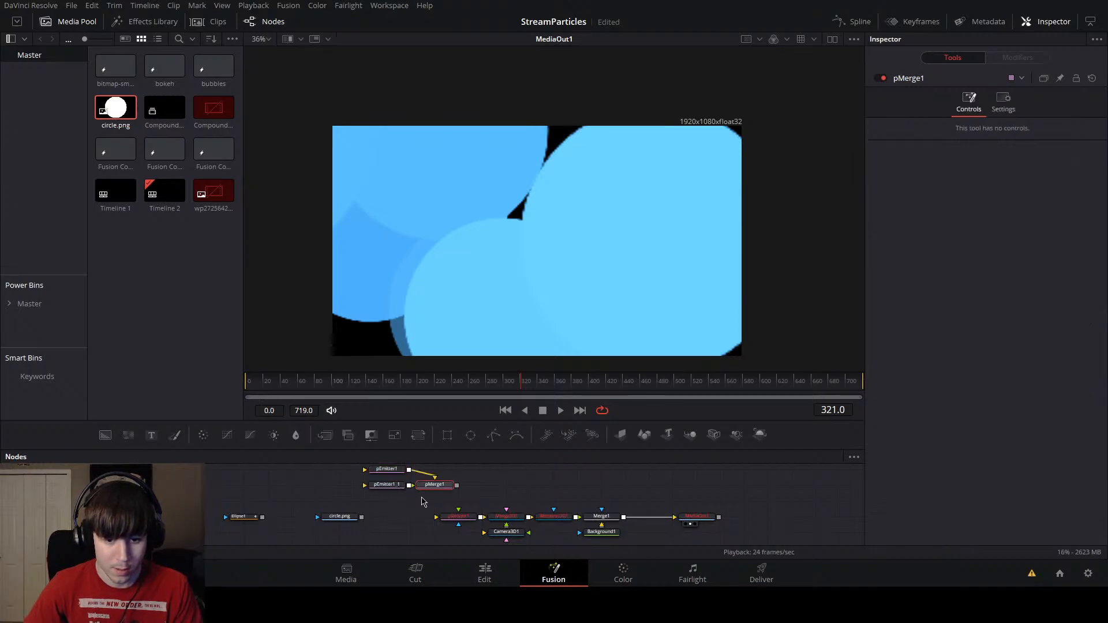
key(ctrl+z)
Step: Duplicate pEmitter1 as a separate node and insert the copy between circle.png and pRender1
click(388, 471)
key(ctrl+c)
click(515, 485)
key(ctrl+v)
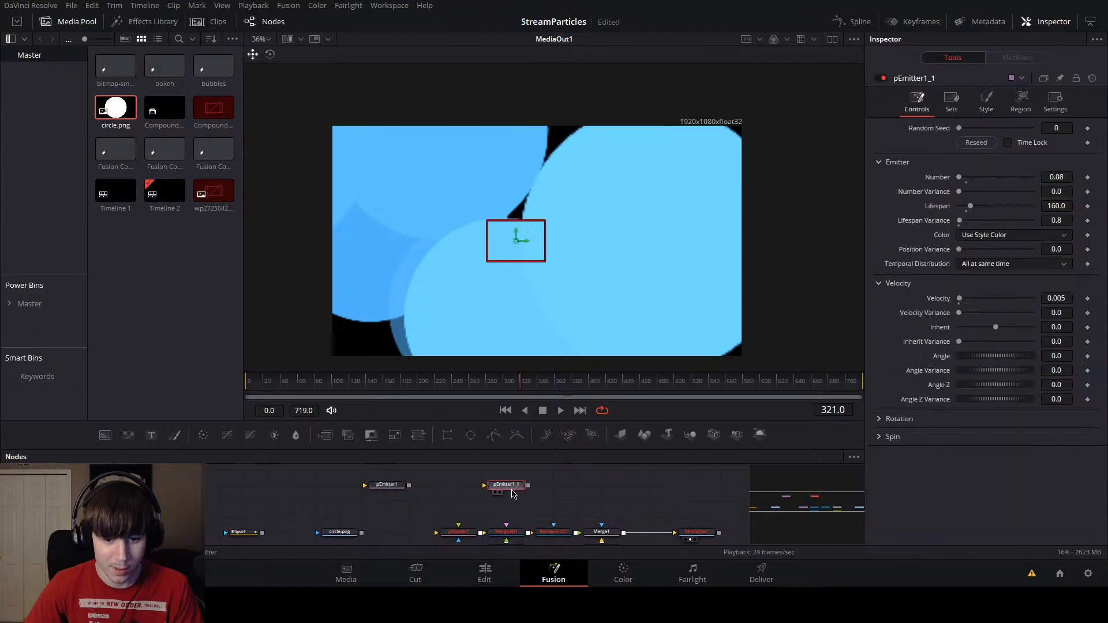
drag(512, 485, 440, 499)
scroll(396, 510, down, 2)
drag(362, 499, 394, 503)
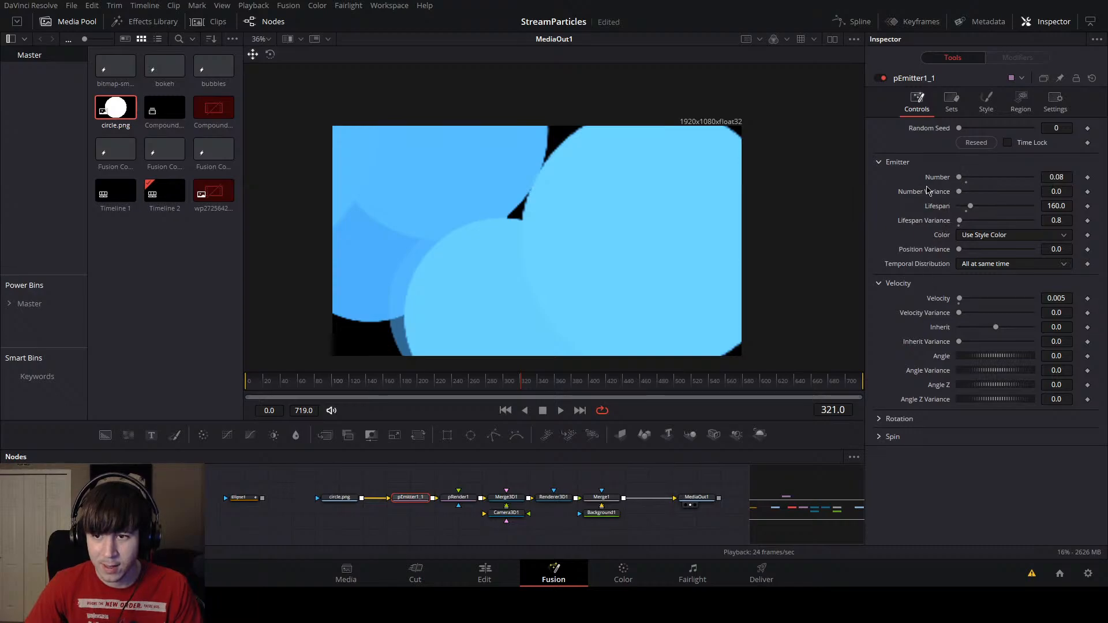
click(988, 103)
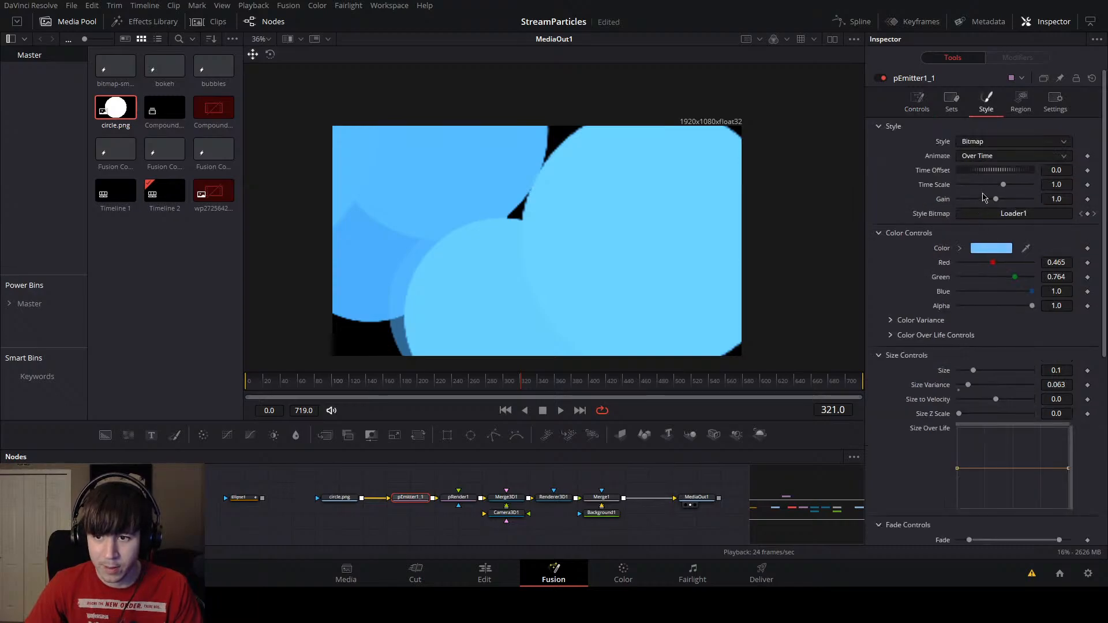
click(916, 102)
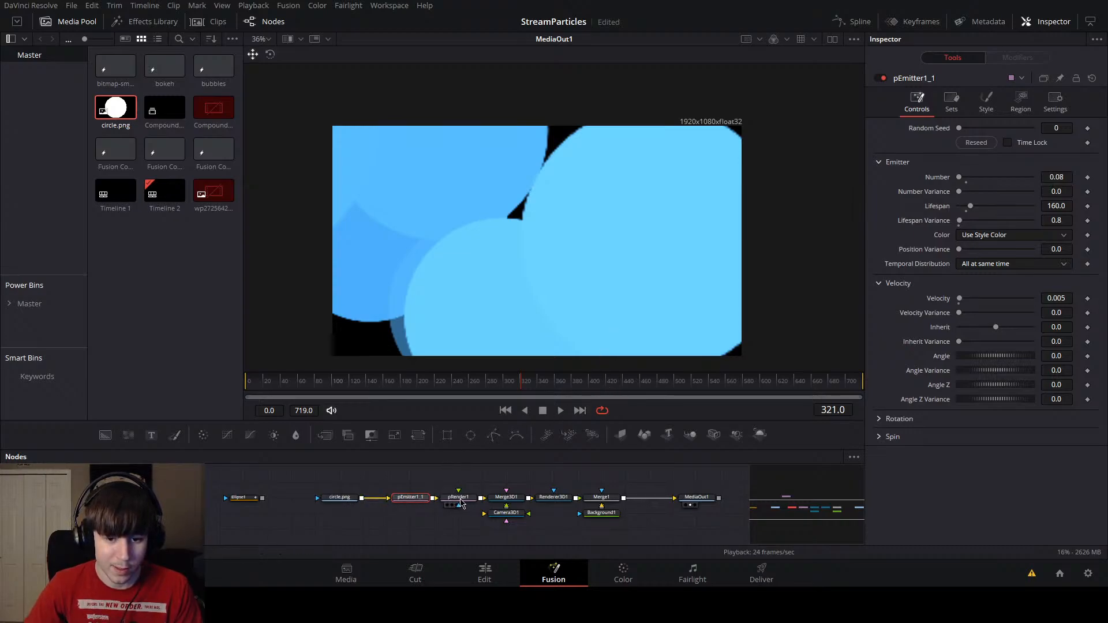
click(986, 101)
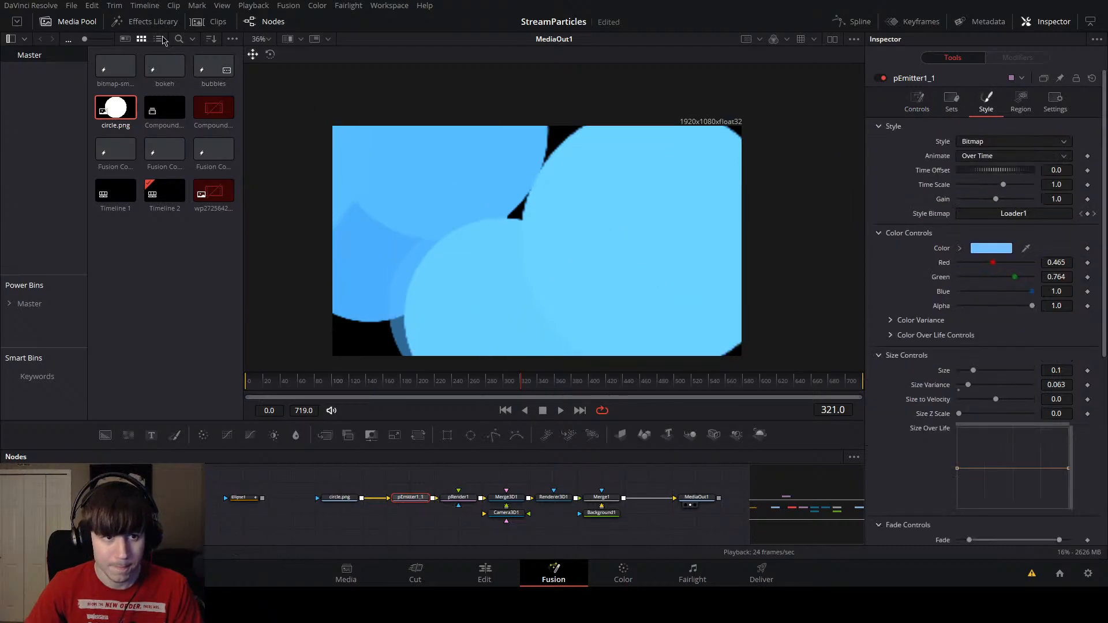
Step: Hide the Media Pool, switch to dual viewers, and show the Merge3D1 scene beside the MediaOut1 result
click(70, 22)
click(832, 39)
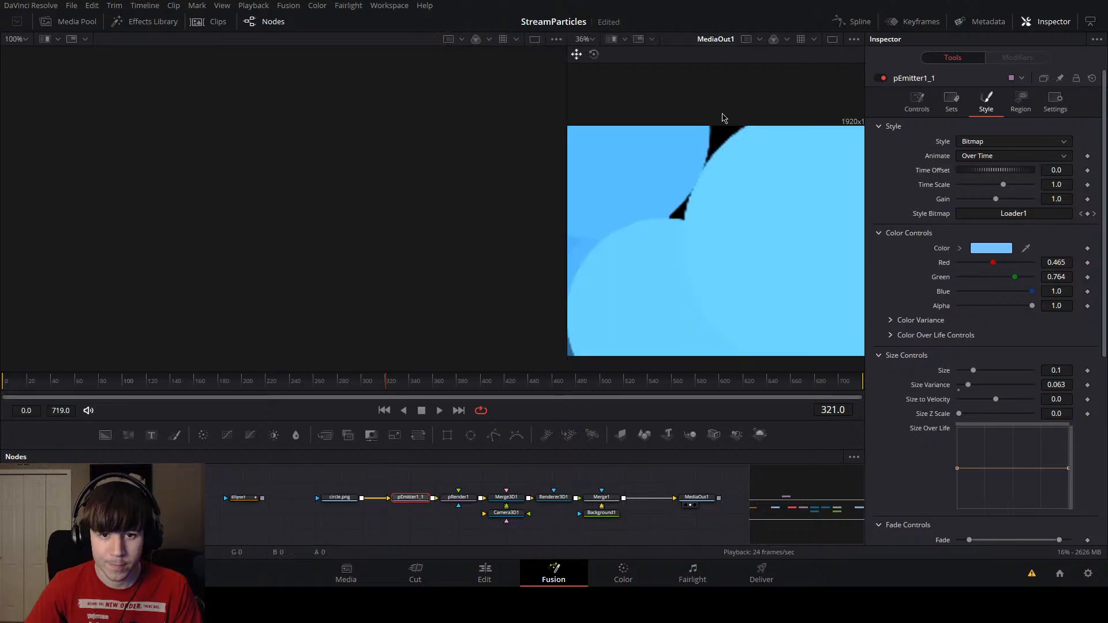
key(1)
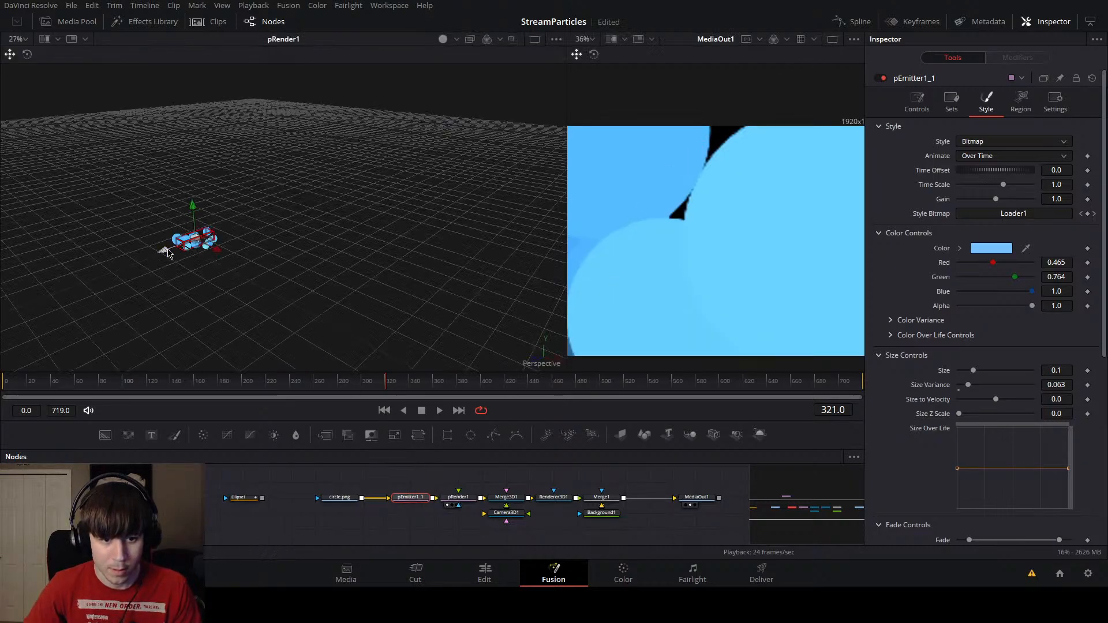
click(458, 500)
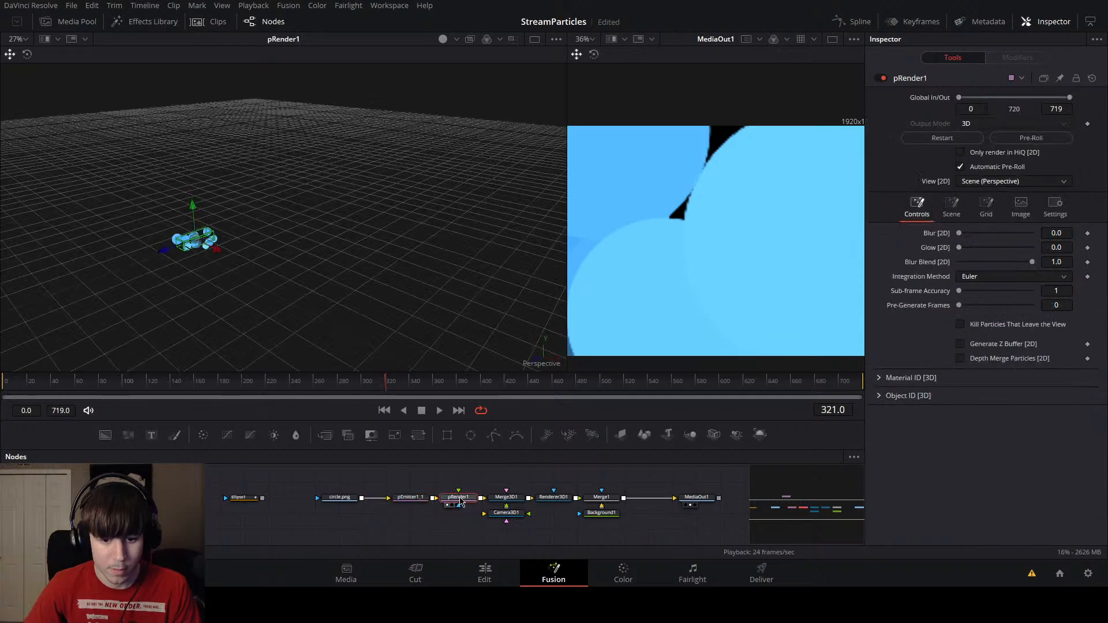
click(495, 500)
key(1)
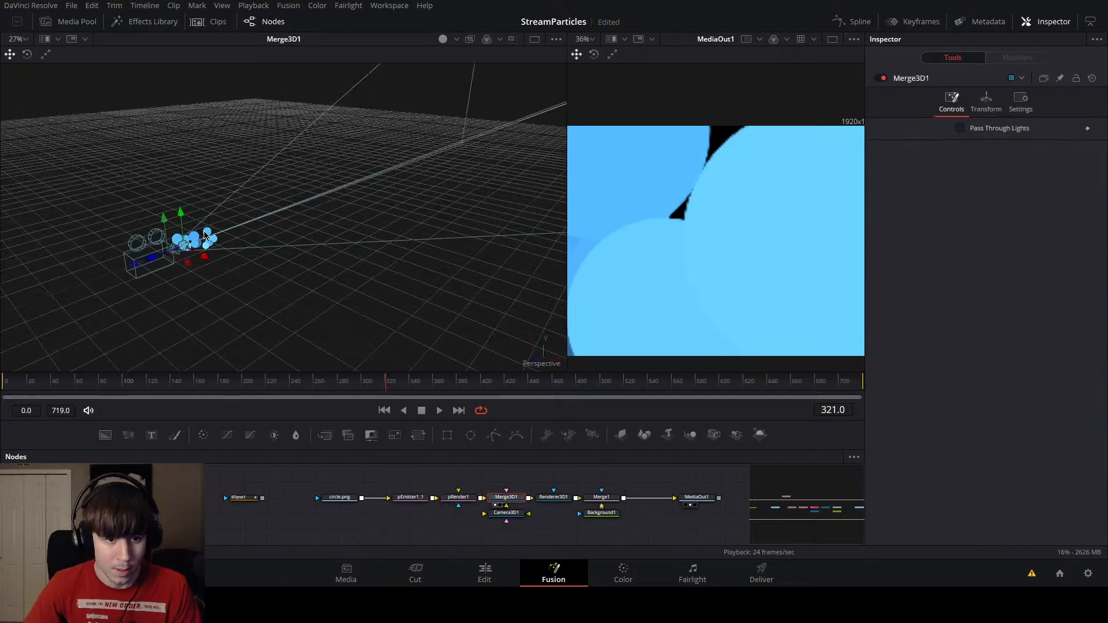
Step: Move the particles farther from the camera in the 3D scene and play back from frame 89
click(204, 236)
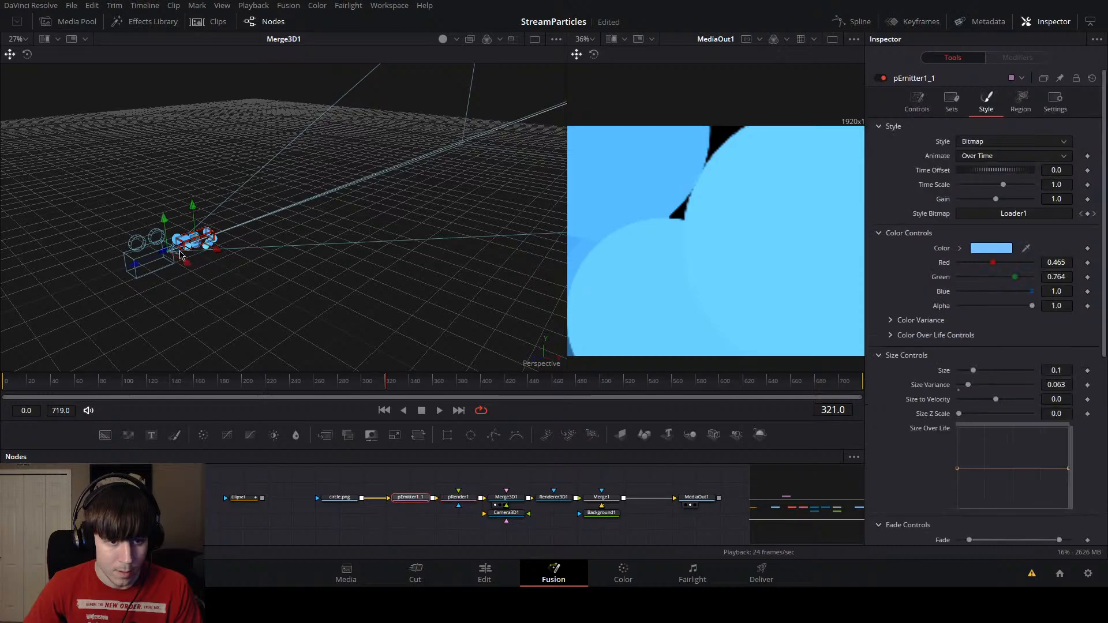
click(184, 250)
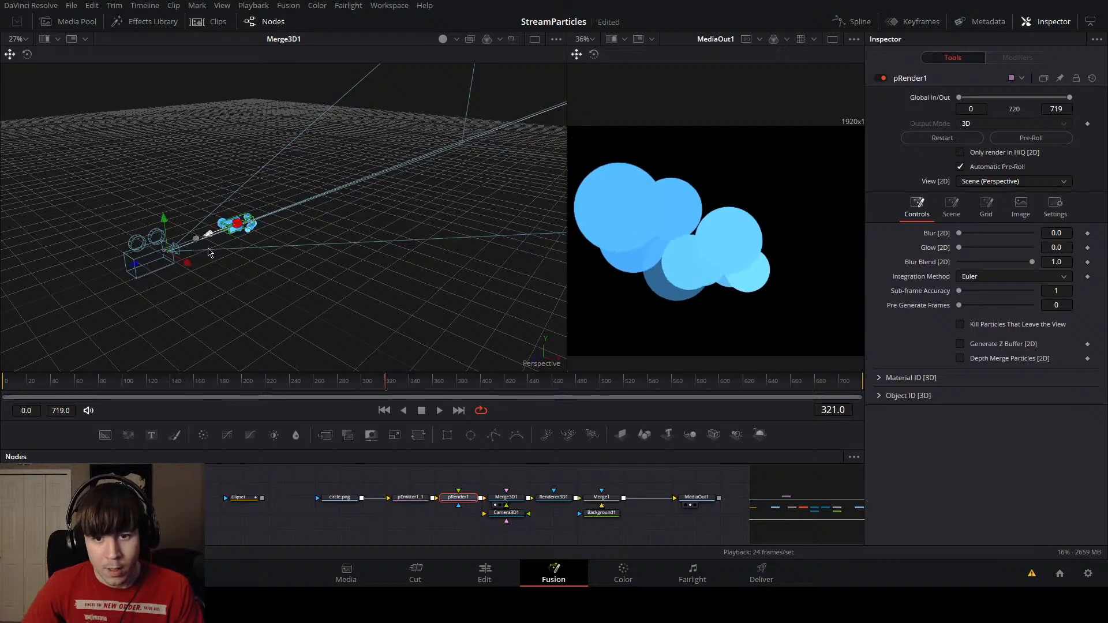
drag(203, 388, 110, 386)
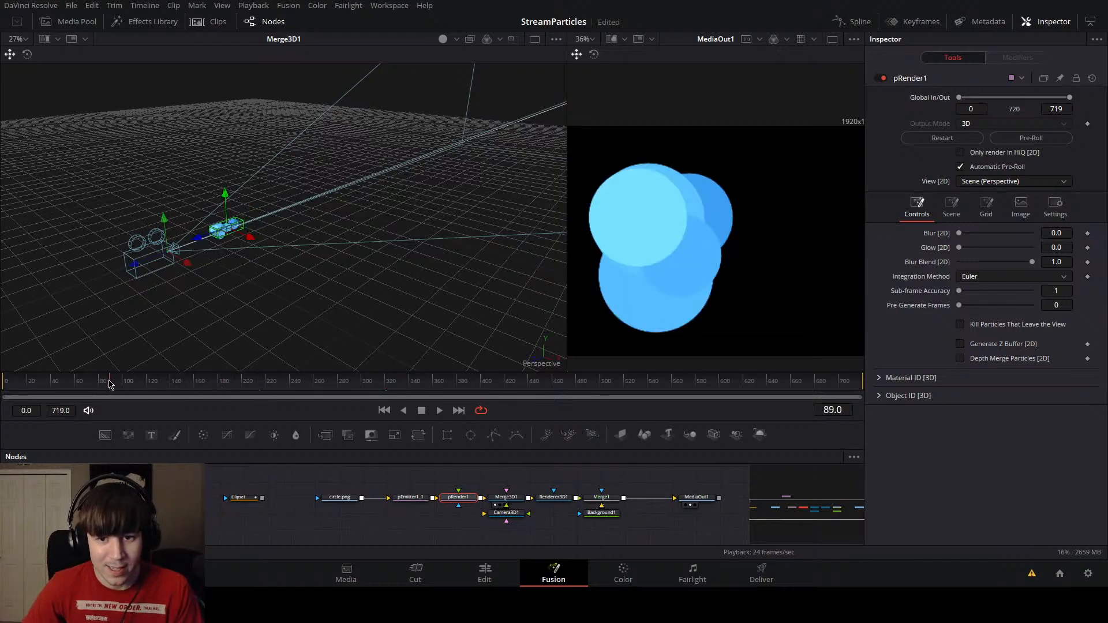
key(space)
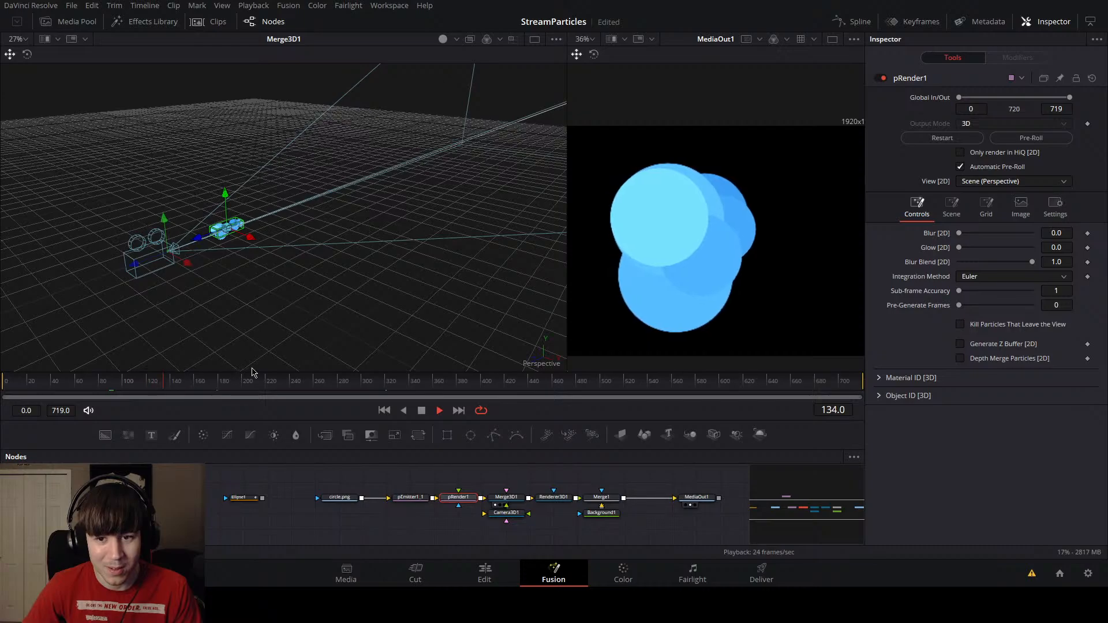
key(space)
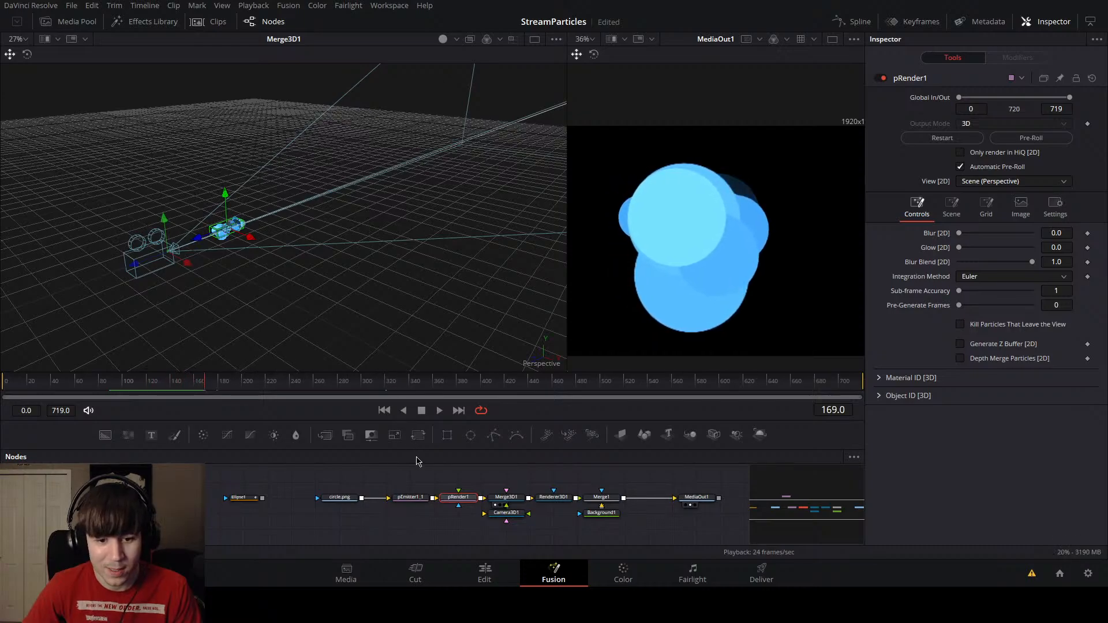
Step: Try Z Blur (DOF) [2D] at 0.48 on pEmitter1_1 and undo the change
click(409, 497)
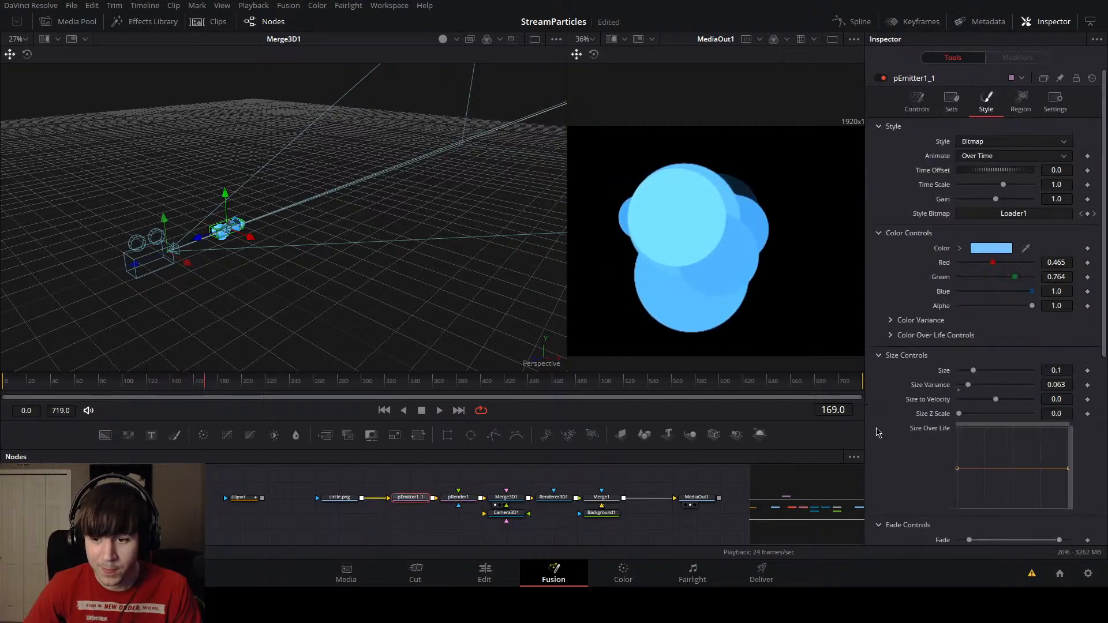
scroll(943, 447, down, 5)
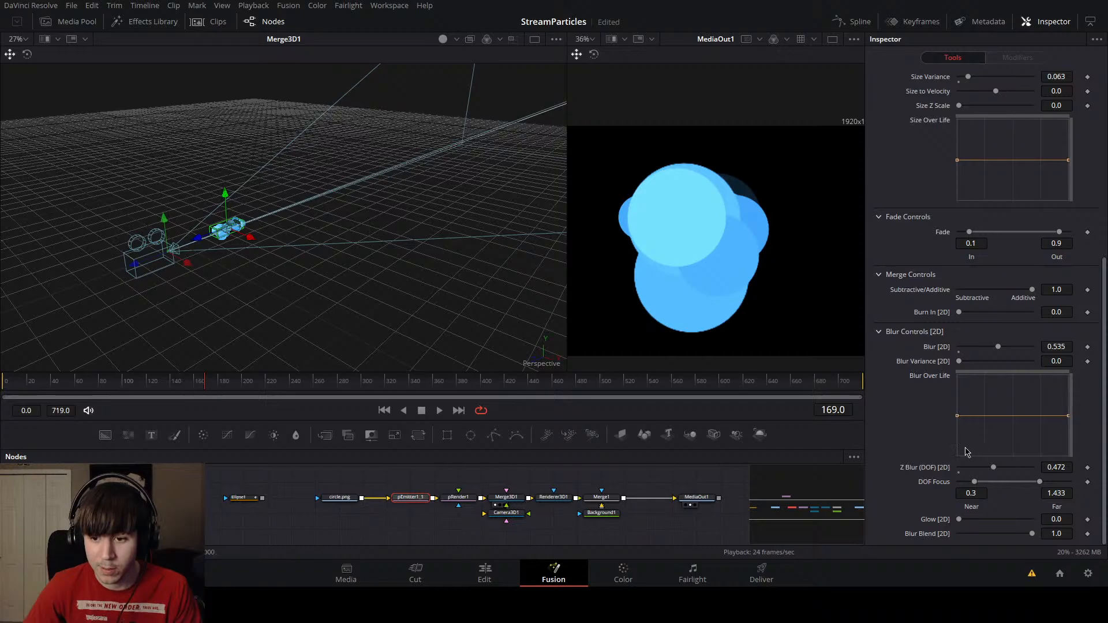
mouse_move(992, 468)
mouse_down()
mouse_move(969, 468)
mouse_move(994, 462)
mouse_up()
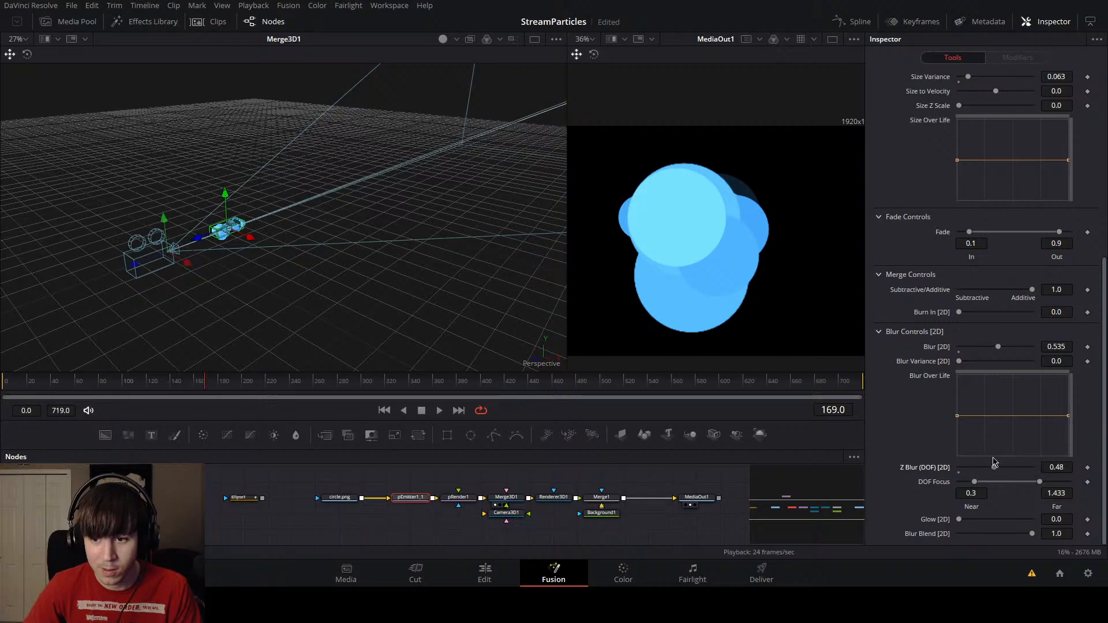
key(ctrl+z)
Step: Delete pEmitter1_1 and insert the original pEmitter1 back between circle.png and pRender1
drag(422, 476, 376, 513)
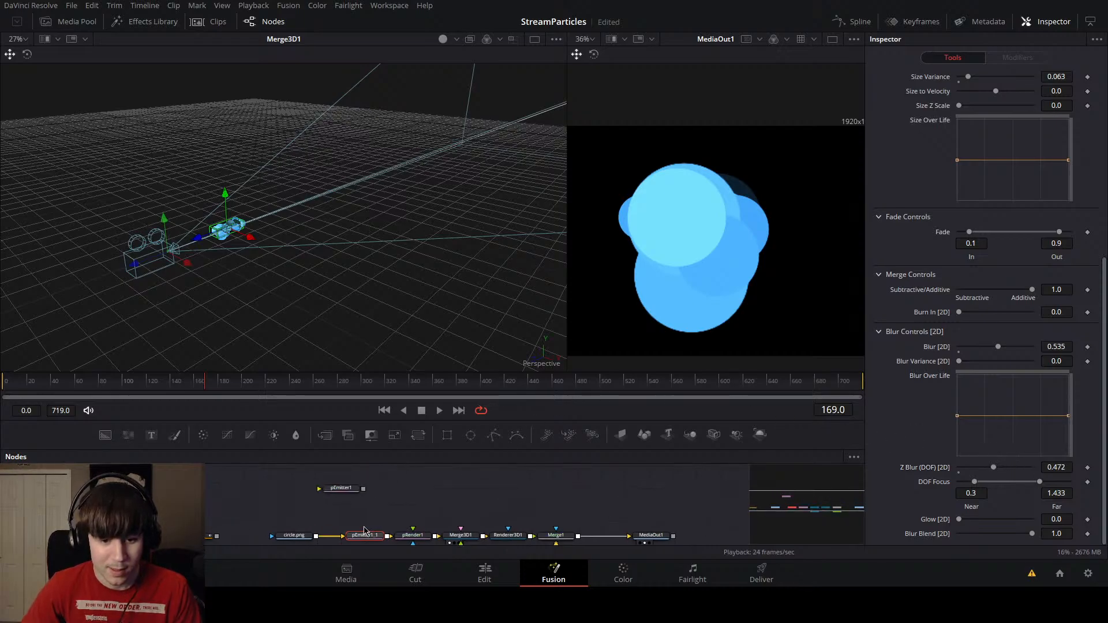
click(370, 542)
click(367, 535)
key(Delete)
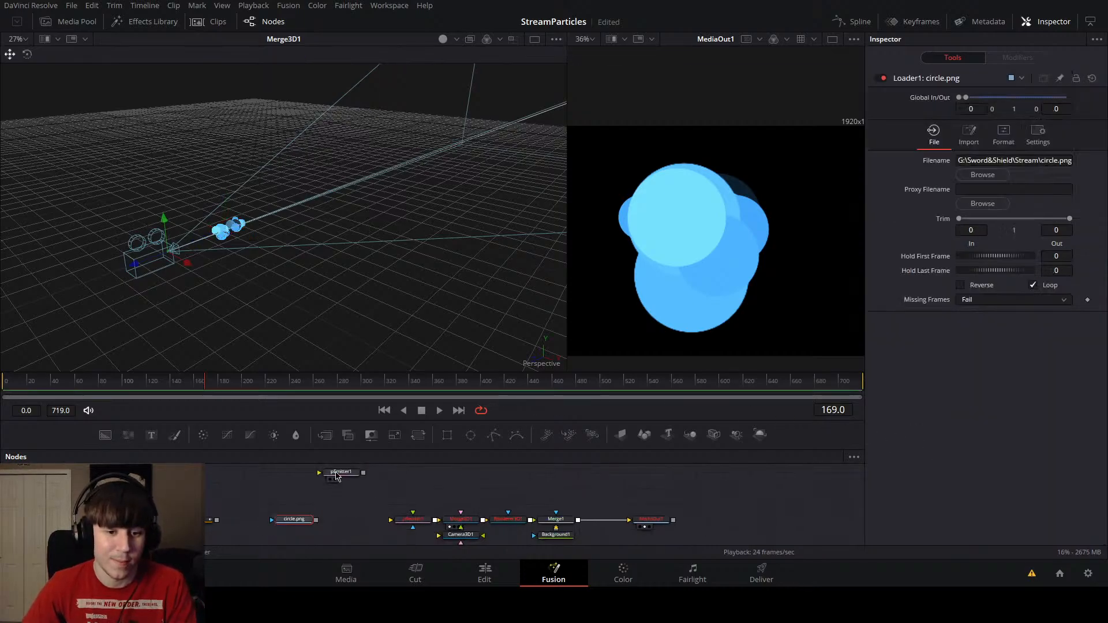
drag(343, 475, 369, 522)
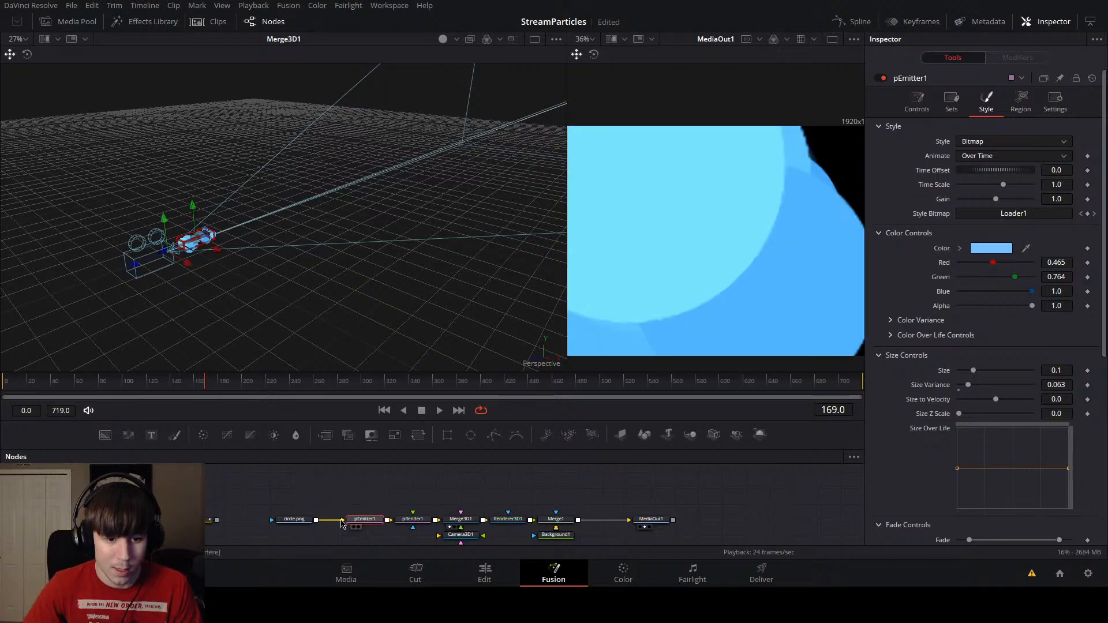
Step: Delete the circle.png loader and connect Ellipse1 to pEmitter1 again
click(296, 520)
key(Delete)
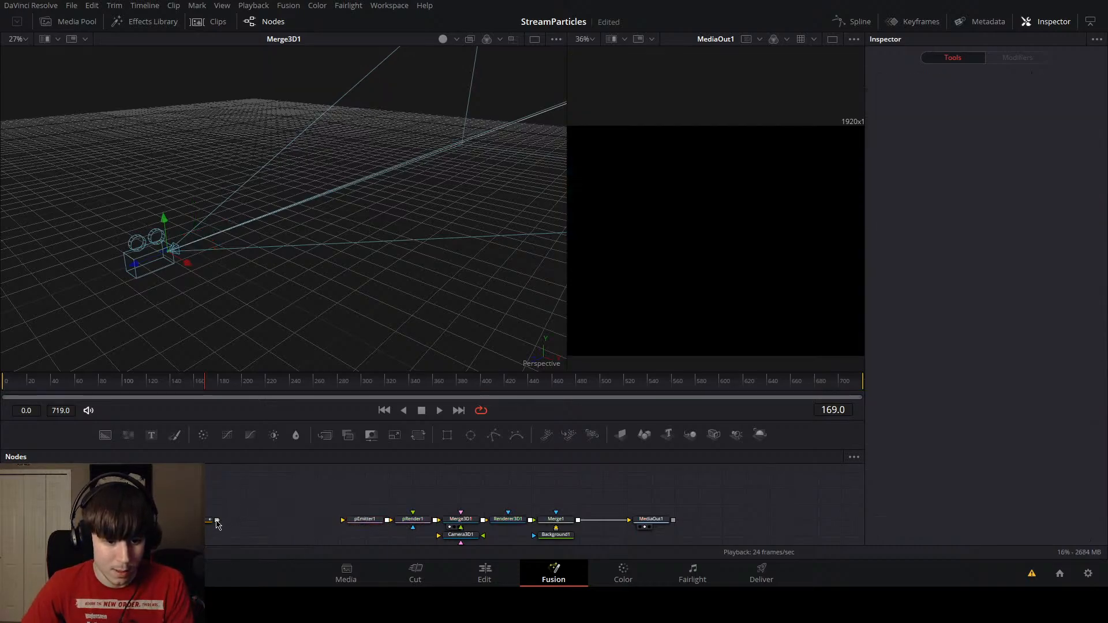
drag(217, 521, 342, 520)
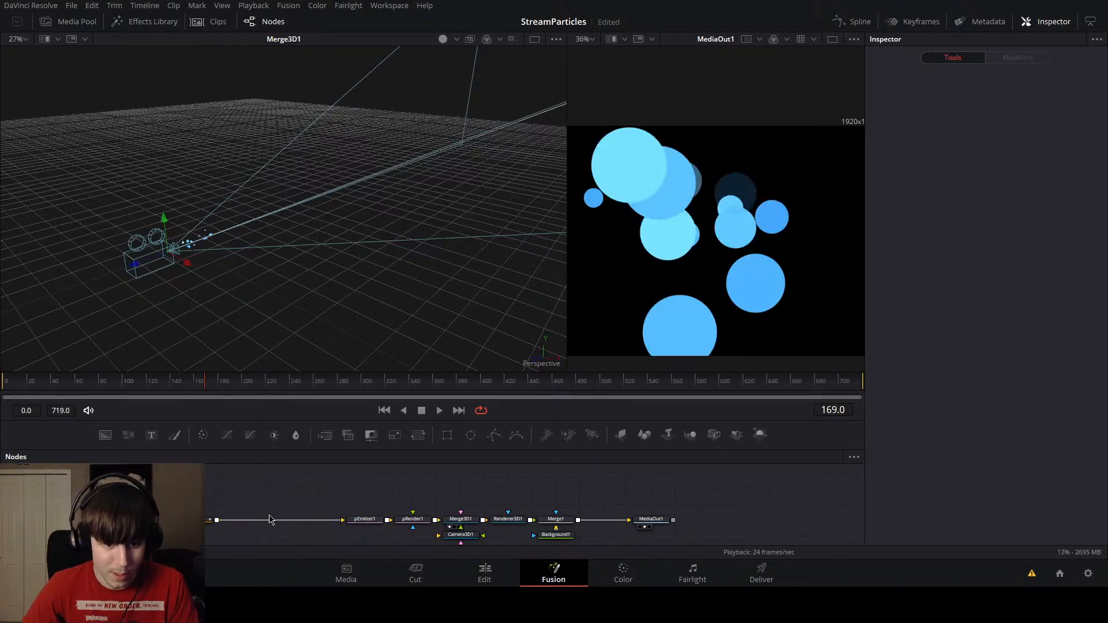
Step: Move the Ellipse1 node right beside pEmitter1 and try its Motion Blur setting on and off
drag(211, 521, 309, 524)
click(315, 524)
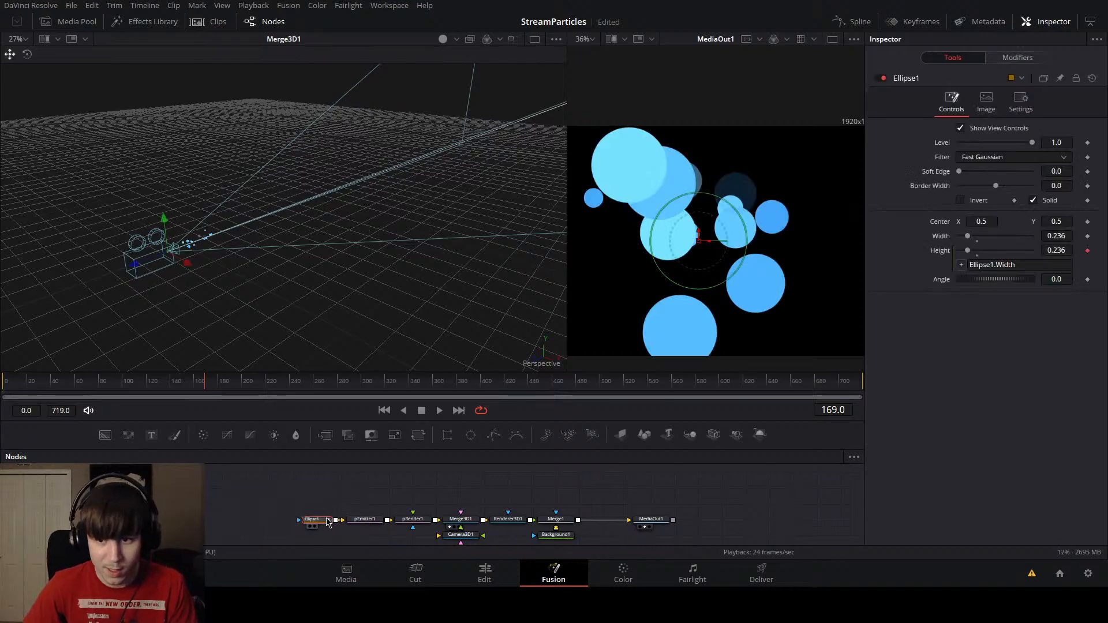
click(984, 104)
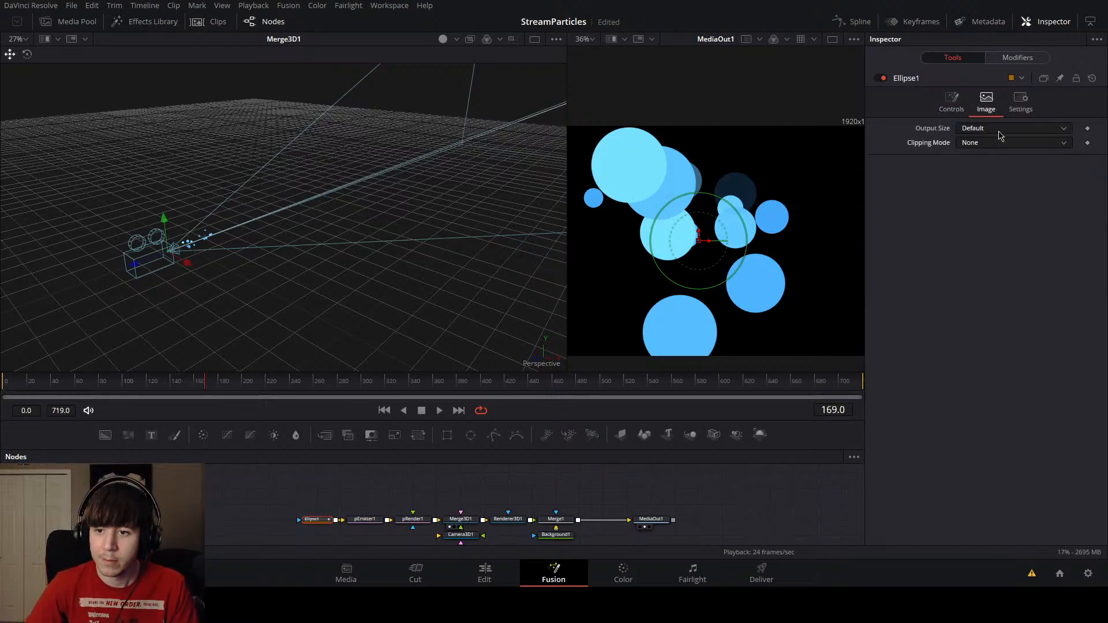
click(1020, 102)
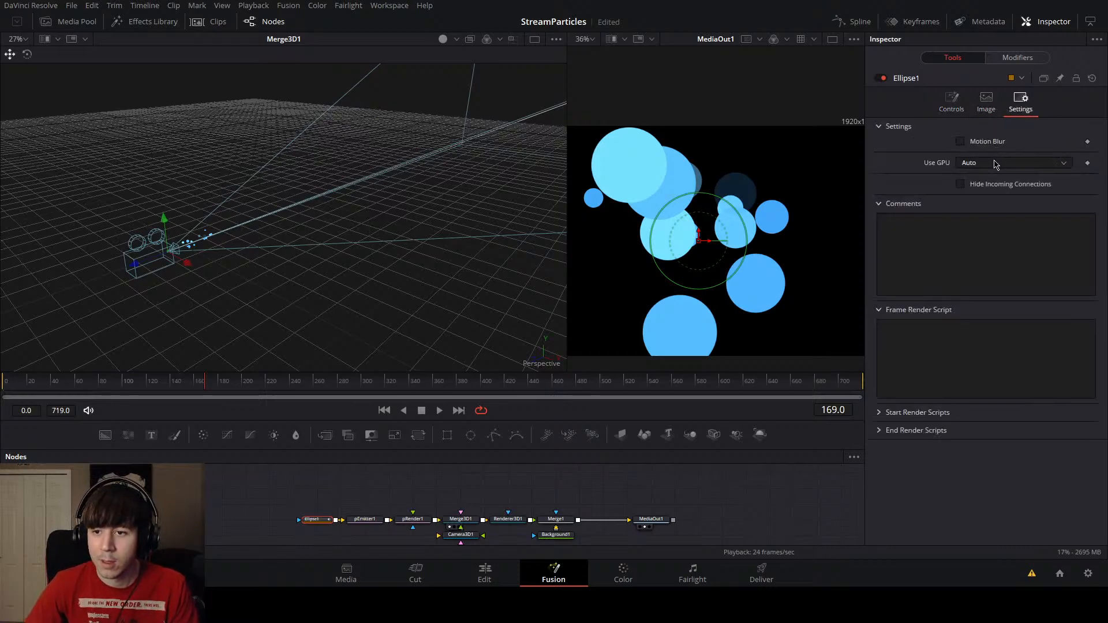
click(979, 144)
click(979, 145)
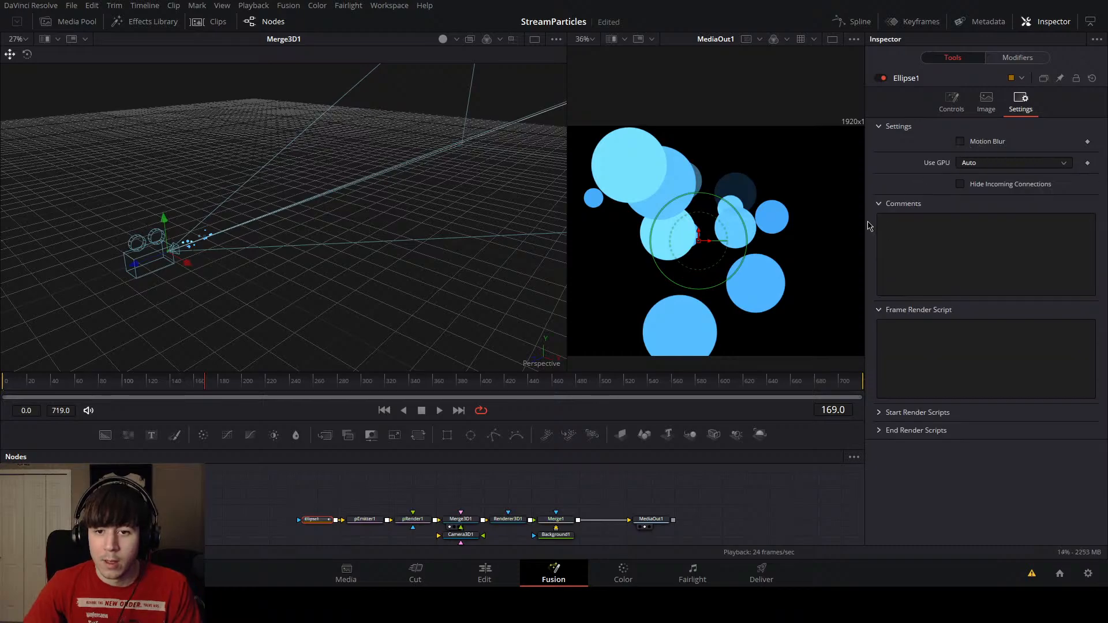
Step: Try a Soft Edge of 0.0236 on Ellipse1 and play back the particles
key(space)
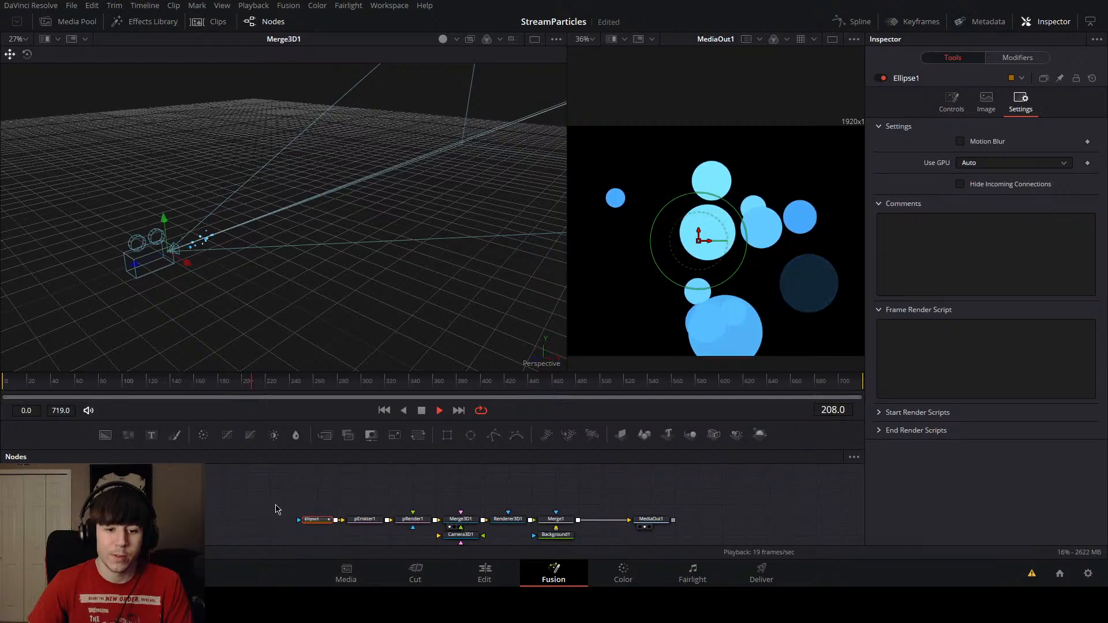
key(space)
click(952, 104)
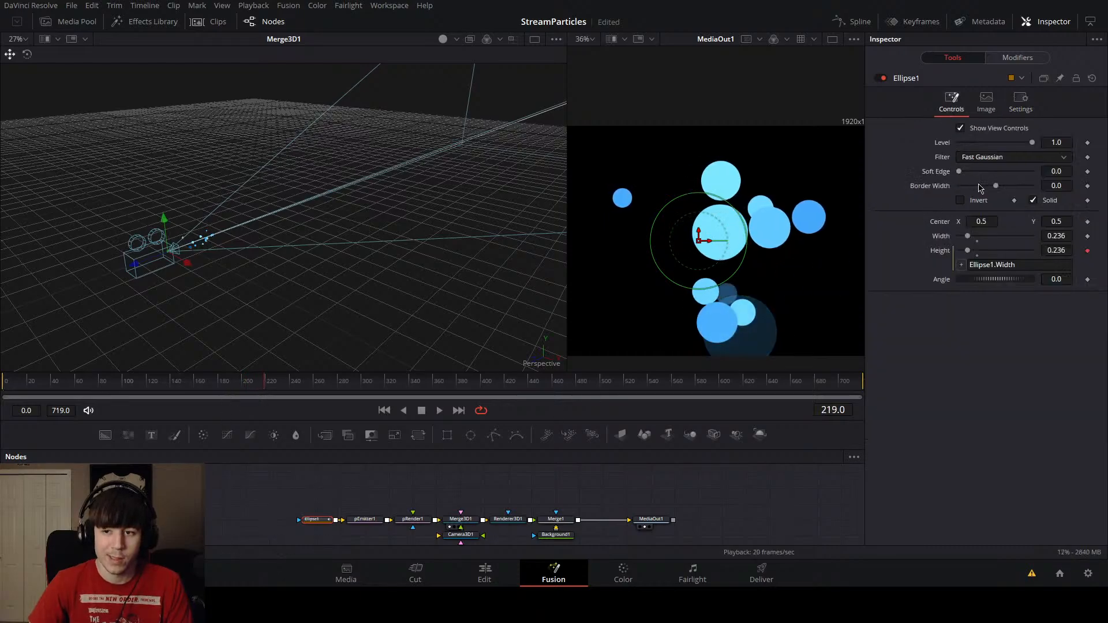
mouse_move(959, 173)
mouse_down()
mouse_move(1020, 176)
mouse_move(969, 171)
mouse_up()
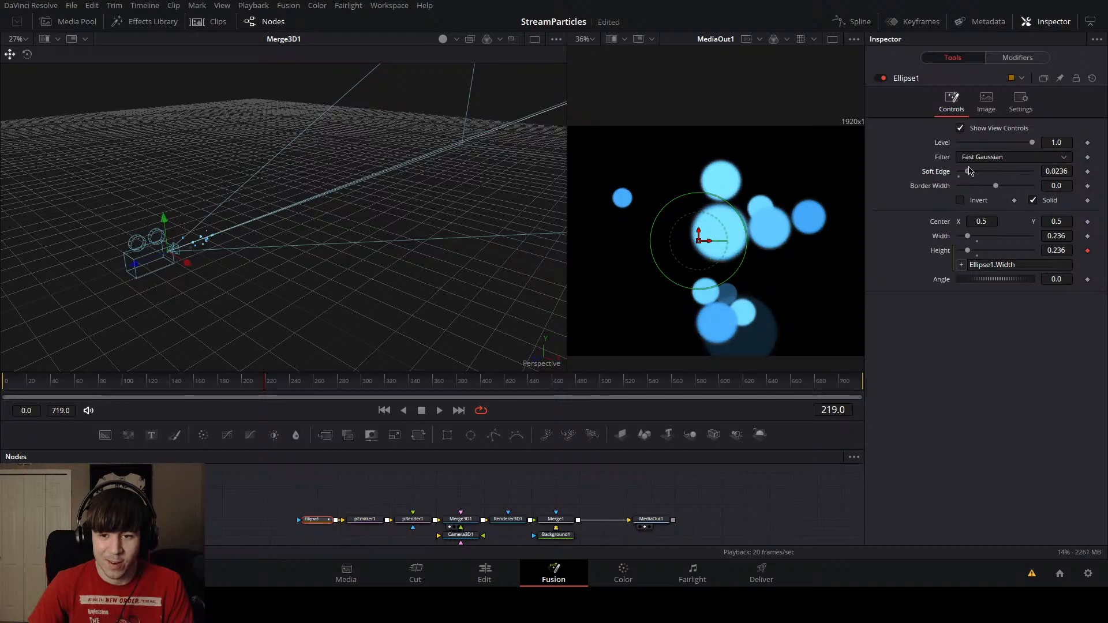
click(346, 386)
key(space)
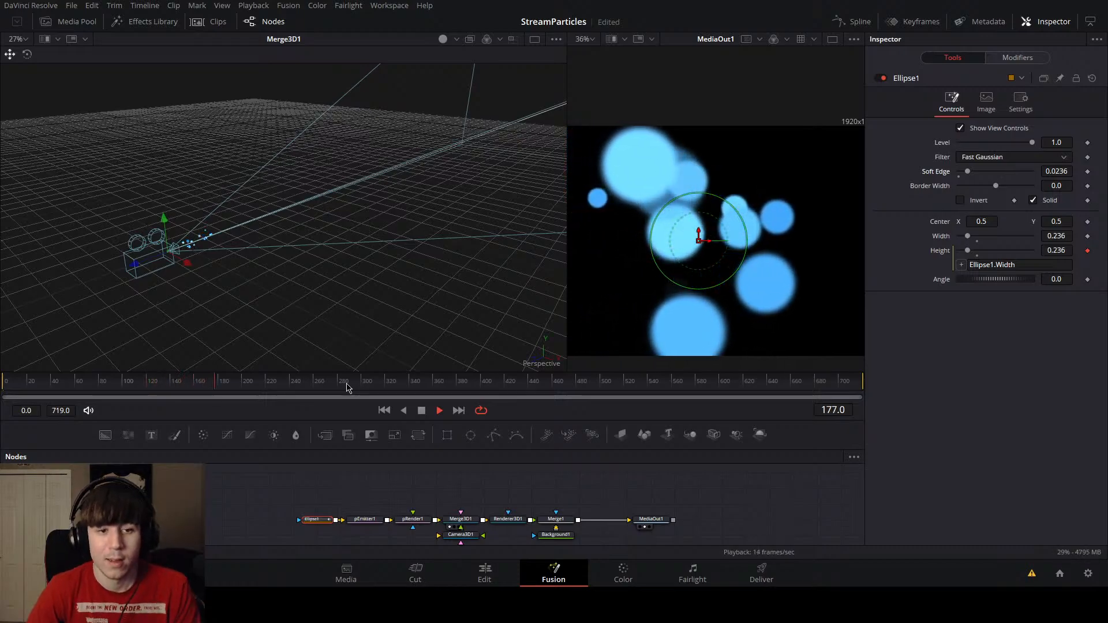
key(space)
Step: Inspect Camera3D1's frustum in the 3D scene and set its far clip to 56.0
drag(215, 297, 468, 228)
scroll(269, 280, down, 6)
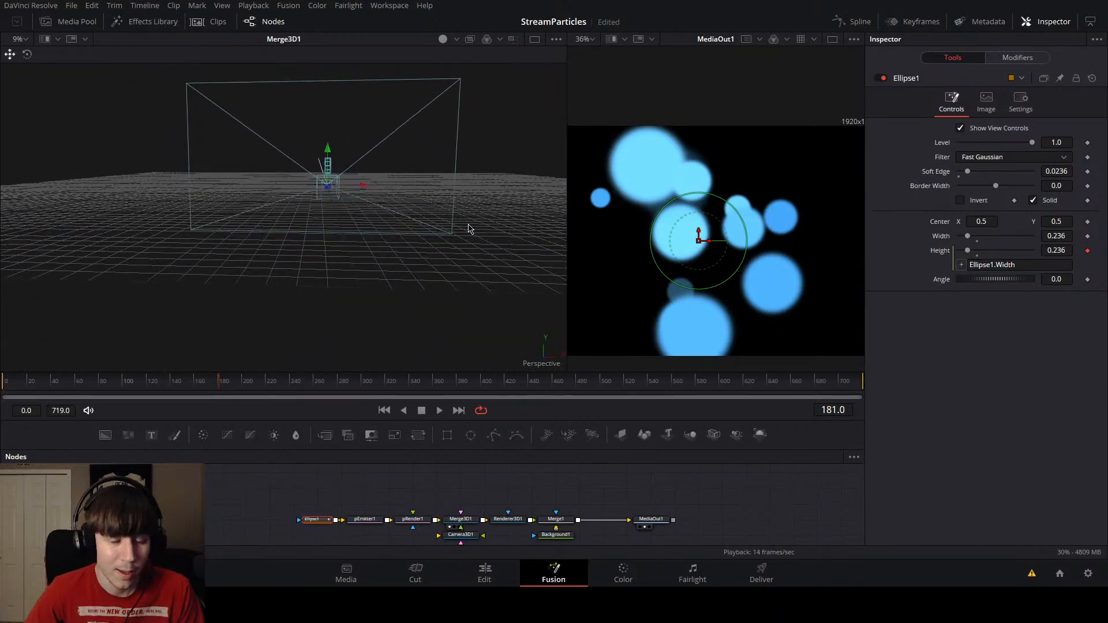
drag(451, 274, 427, 234)
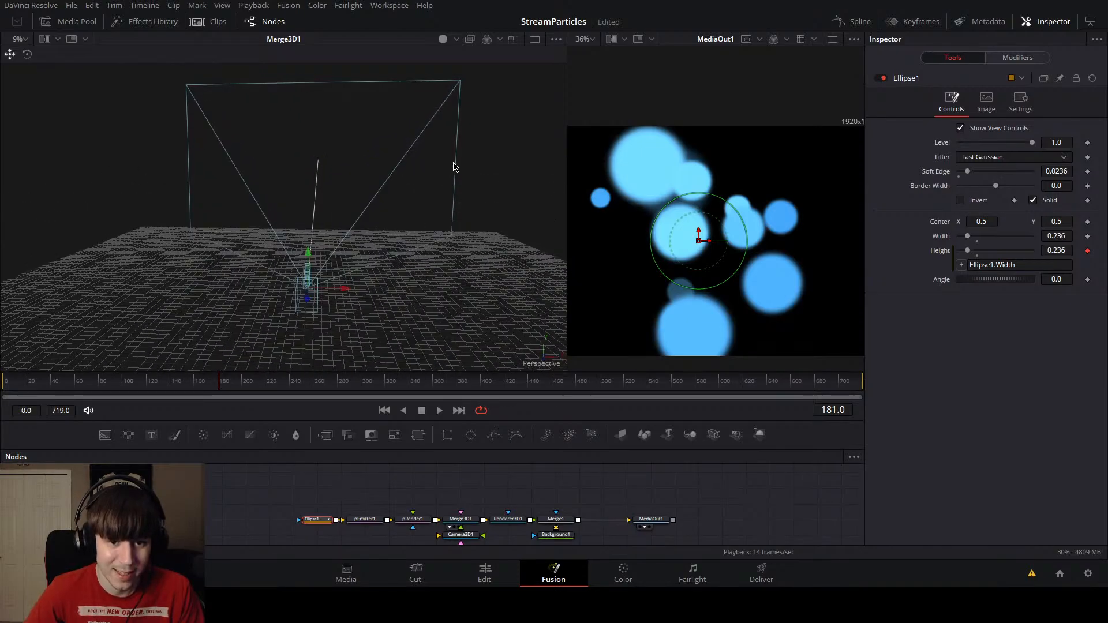
click(458, 536)
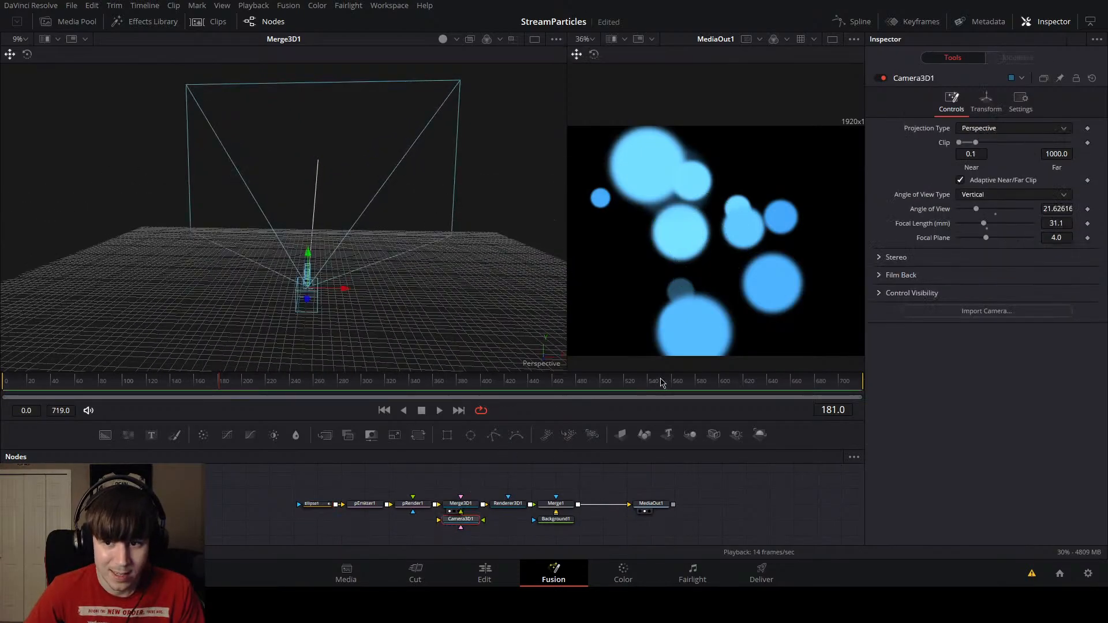
click(880, 258)
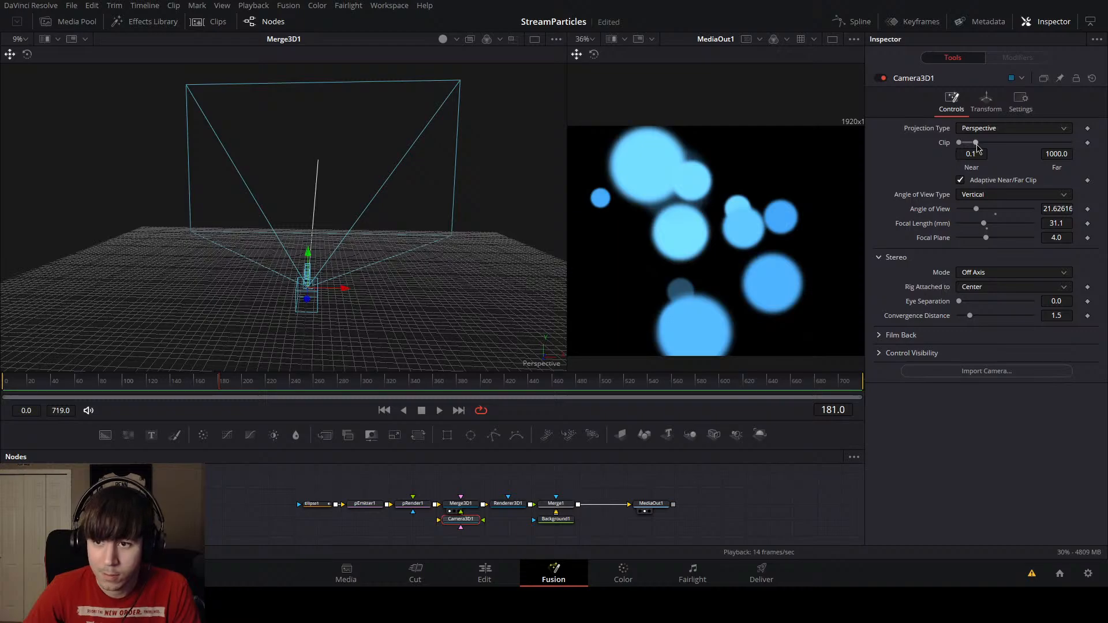
mouse_move(978, 149)
mouse_down()
mouse_move(954, 152)
mouse_move(970, 151)
mouse_up()
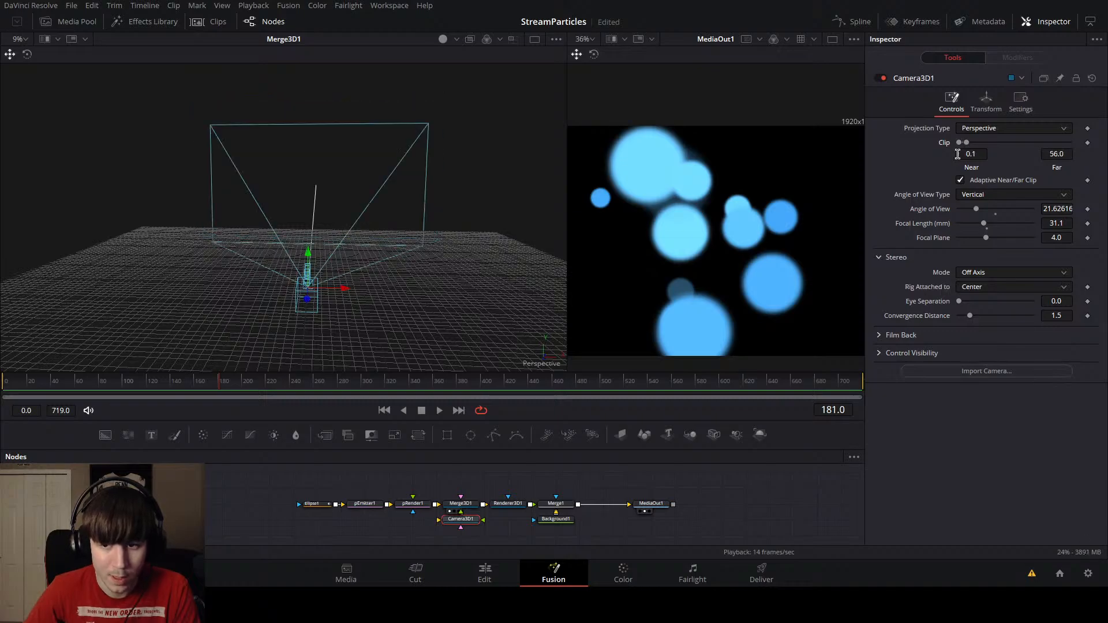
Step: Set Ellipse1's Soft Edge back to 0.0
click(365, 505)
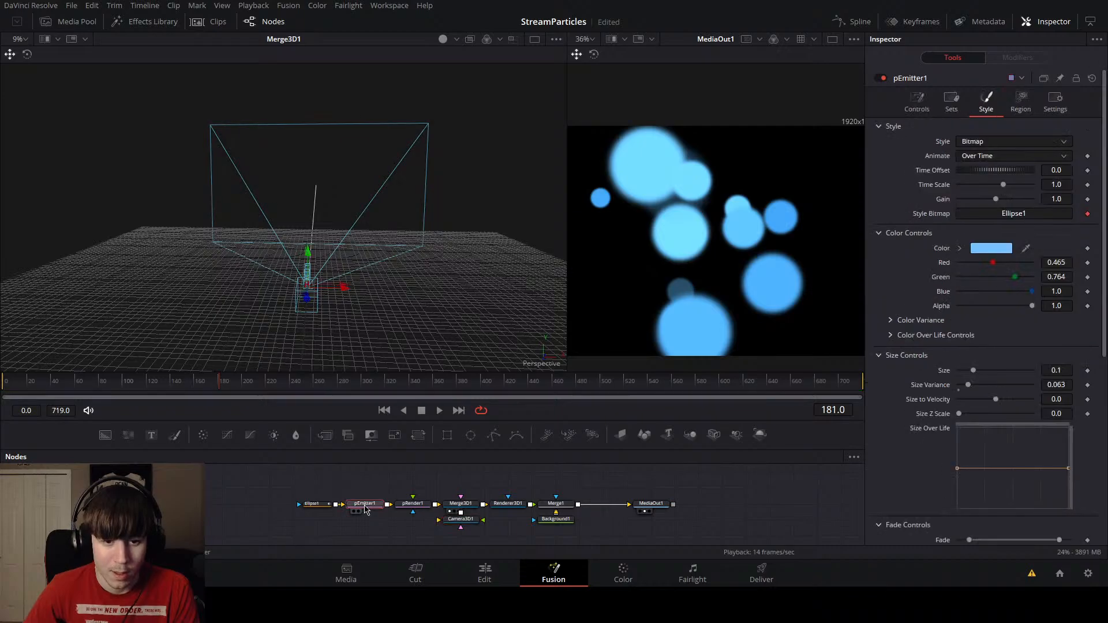
click(312, 504)
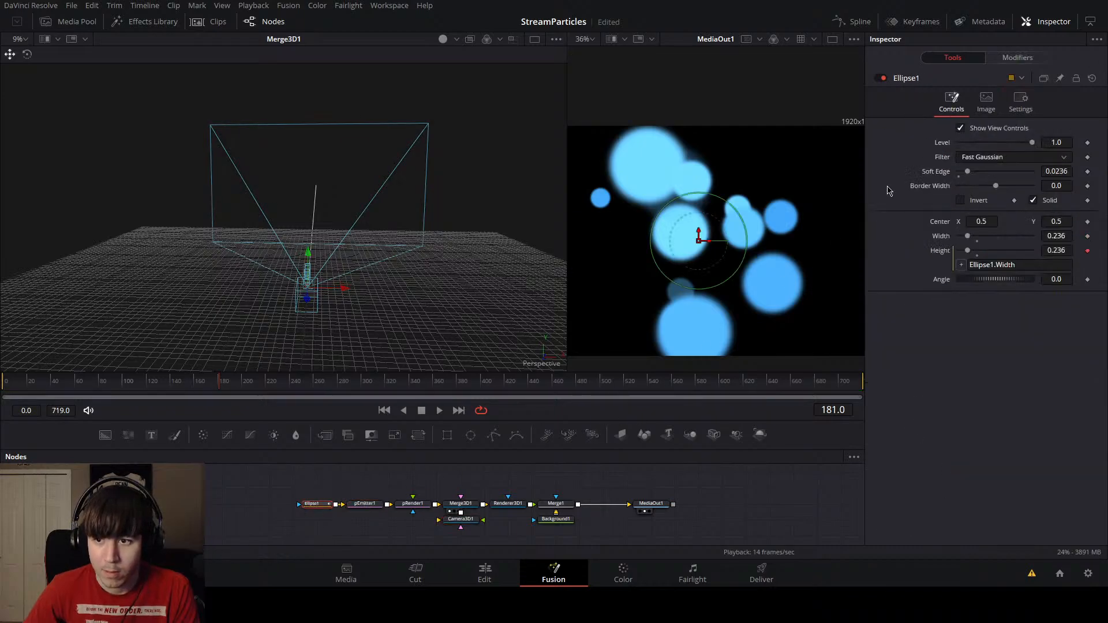
drag(971, 173, 958, 174)
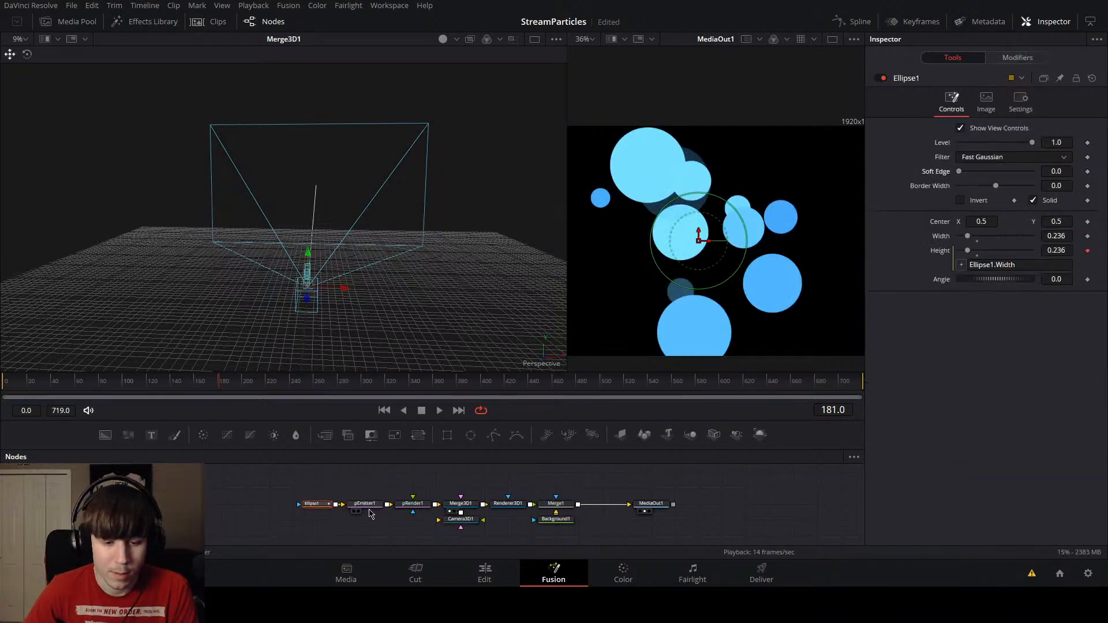
Step: Move pEmitter1 far away from the camera along its Z axis and review its emitter and style settings
click(364, 505)
drag(397, 296, 509, 353)
drag(449, 307, 404, 280)
scroll(485, 303, up, 5)
scroll(349, 278, up, 6)
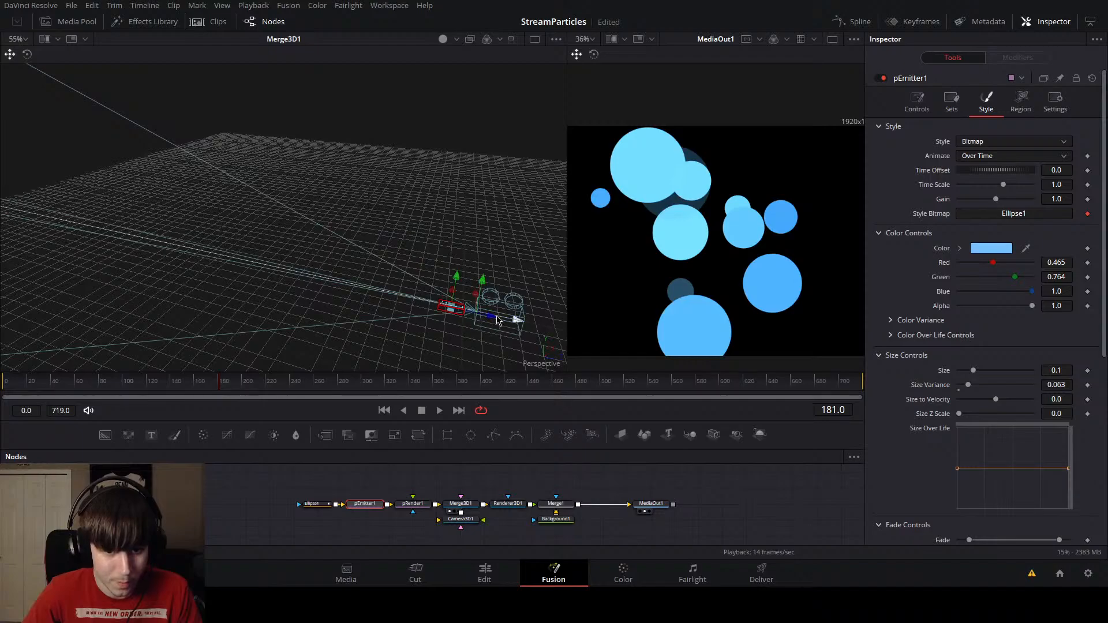
drag(510, 321, 296, 306)
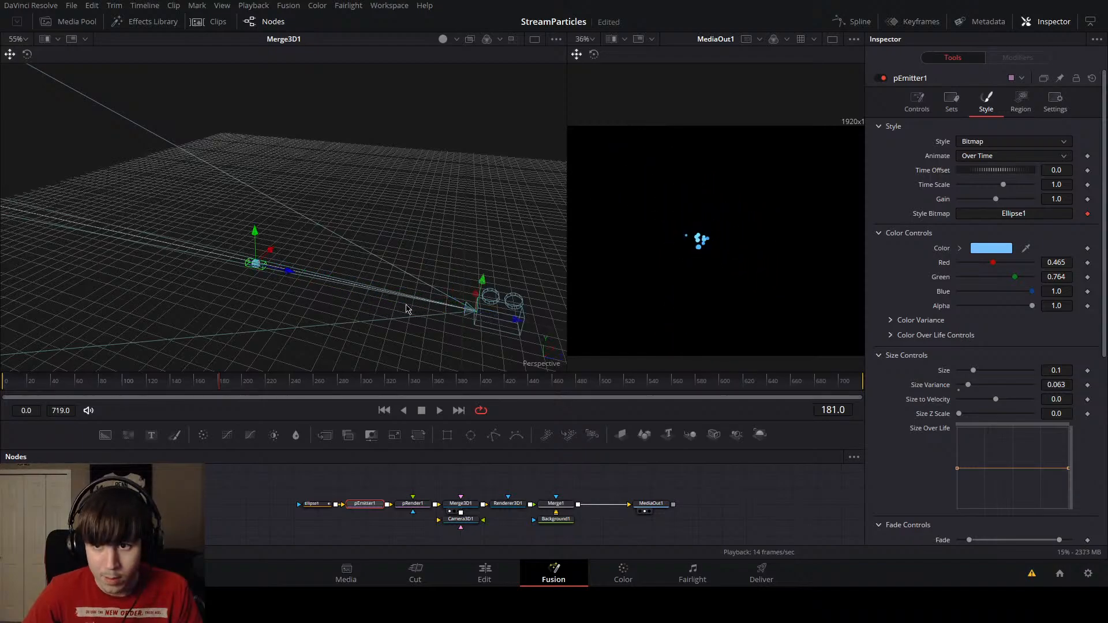
click(903, 112)
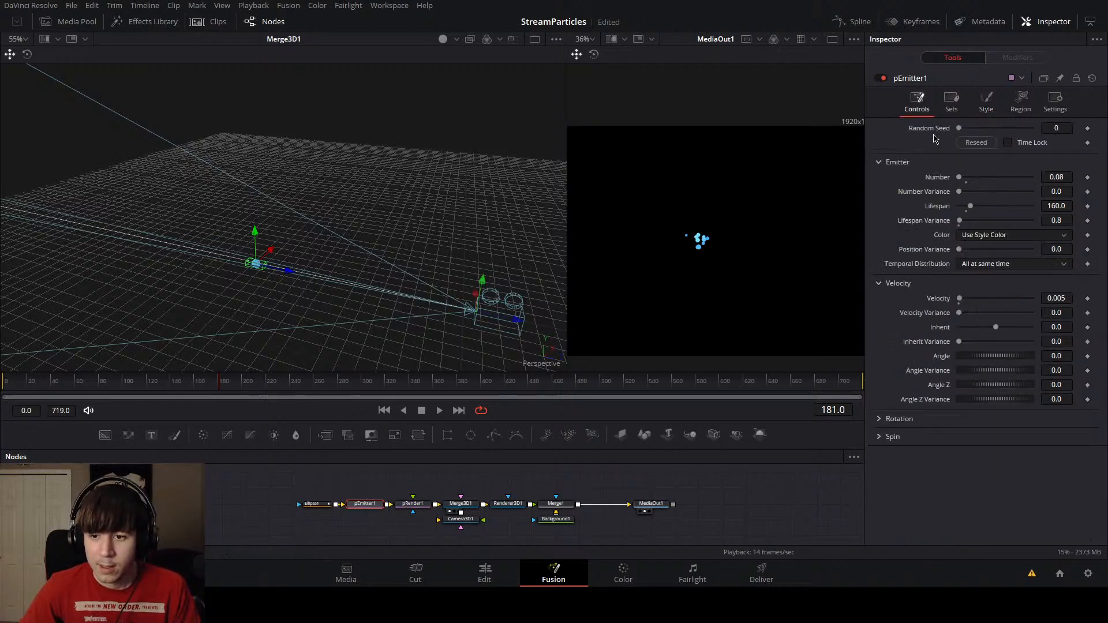
click(985, 107)
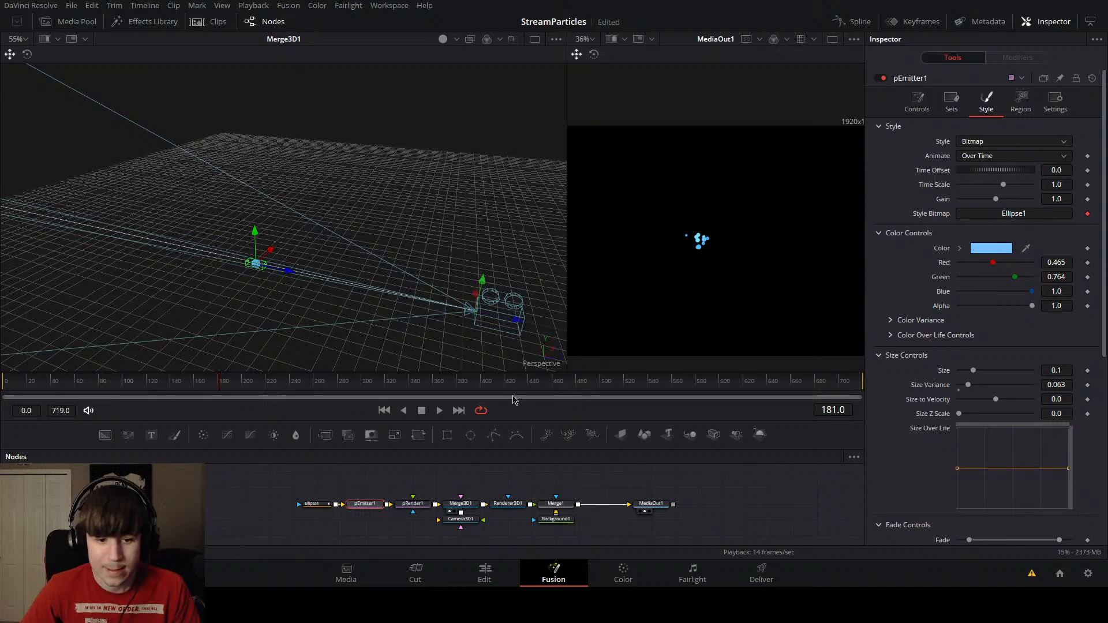
Step: Set Ellipse1's Width to 0.5, trying a width of 0.724 and undoing it
click(316, 505)
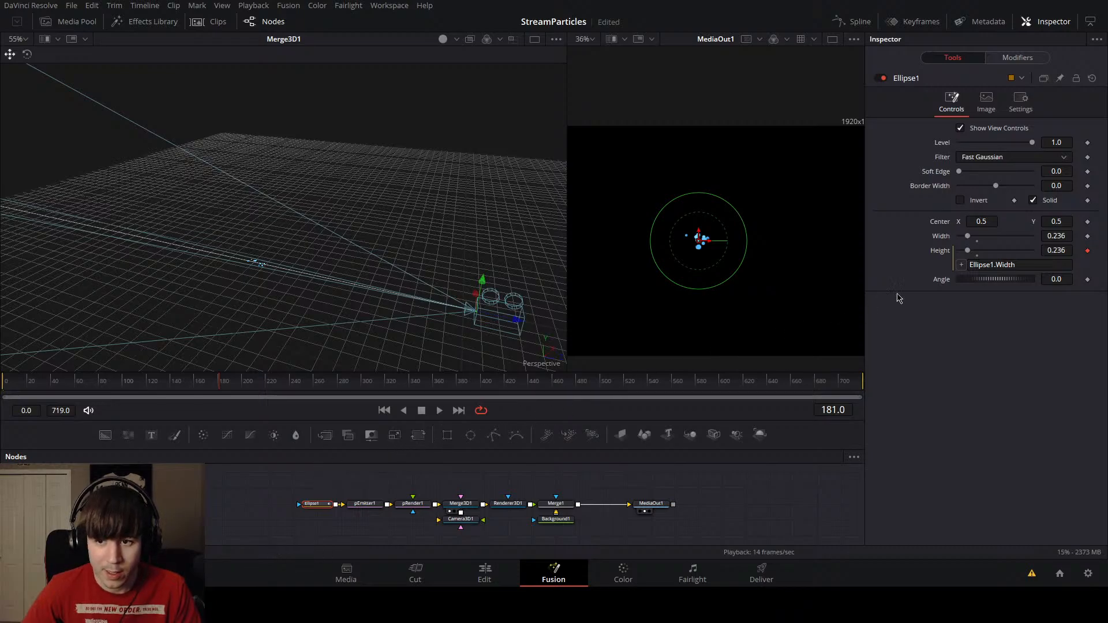
click(978, 238)
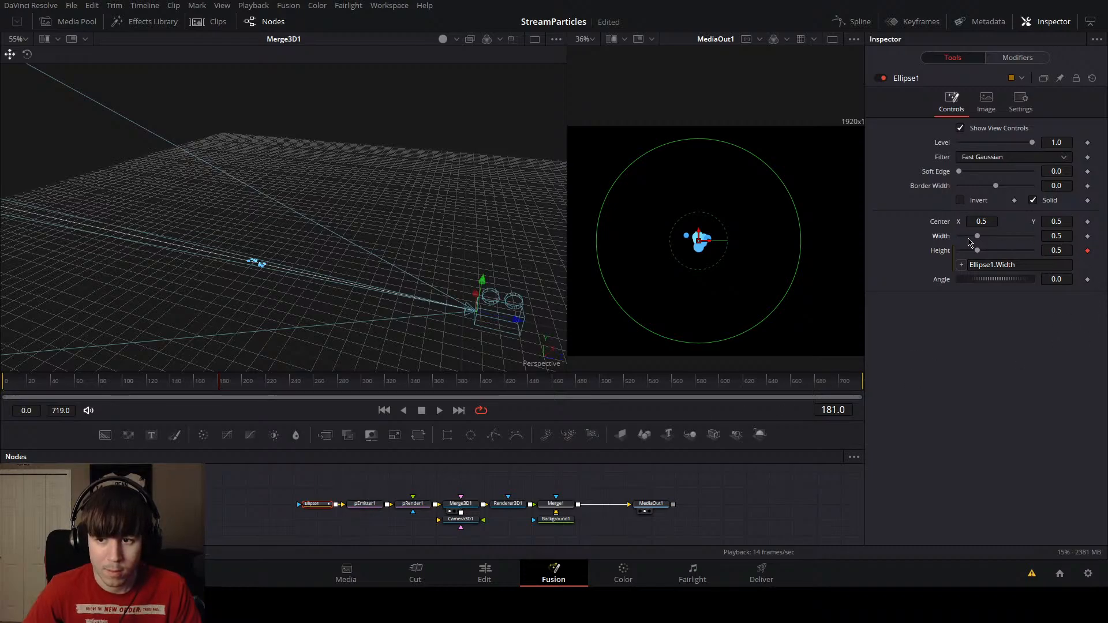
drag(977, 236, 985, 237)
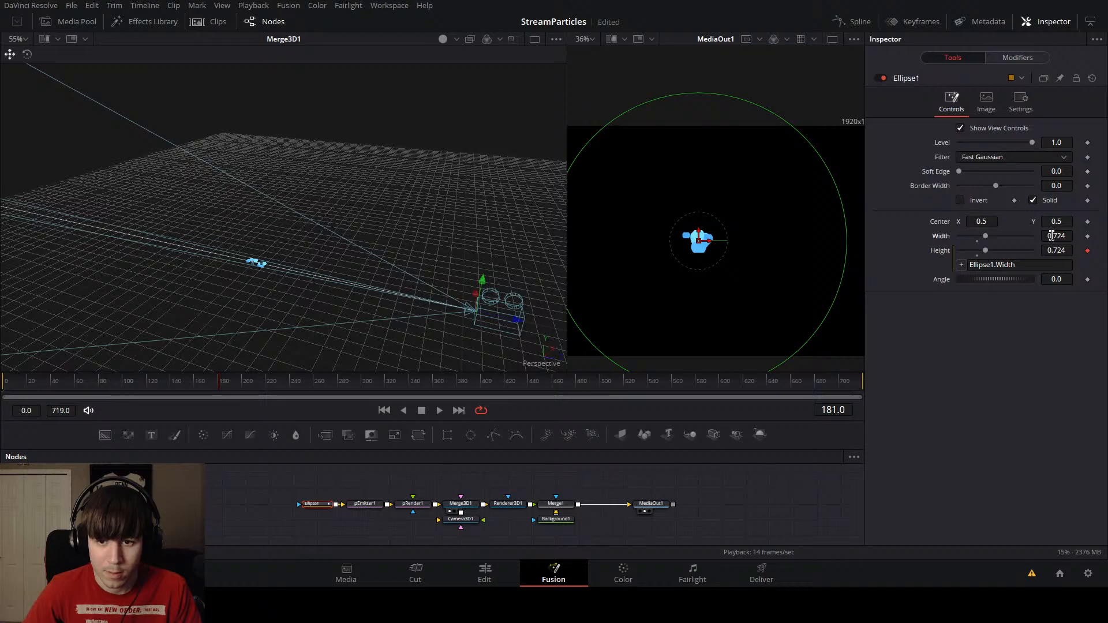
key(ctrl+z)
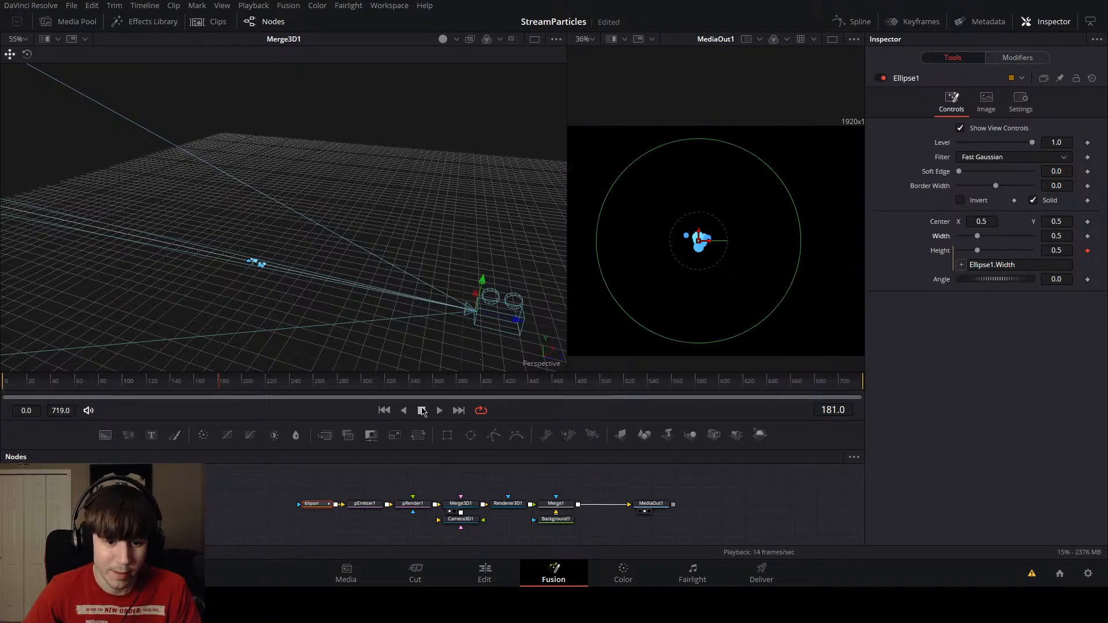
Step: Move pEmitter1 back toward the camera to a Z Offset of about -2.18
click(366, 505)
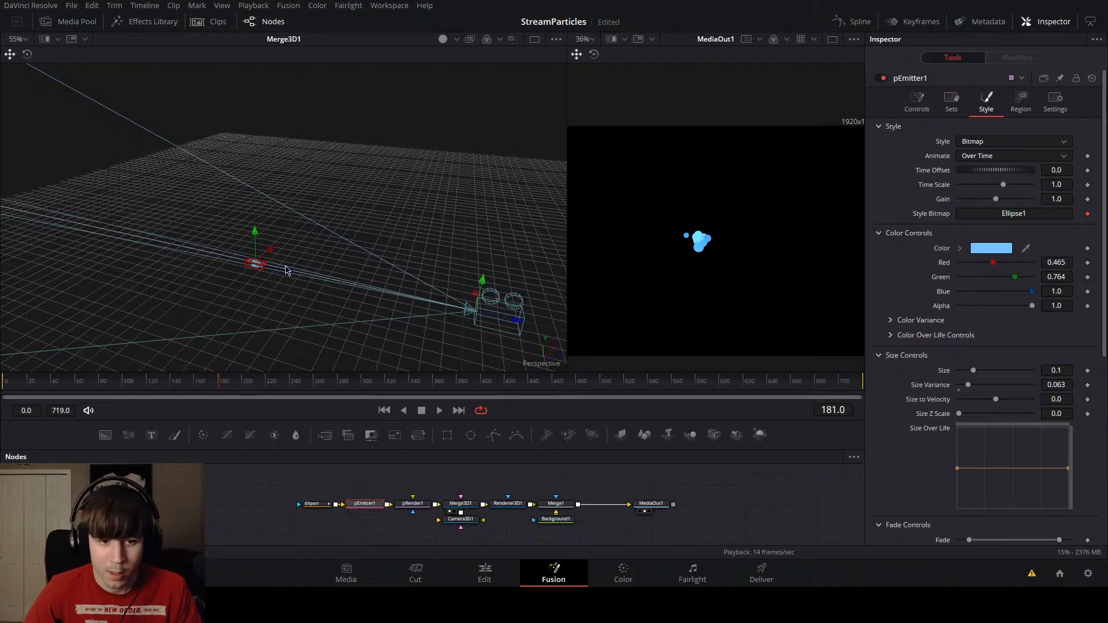
drag(287, 268, 393, 231)
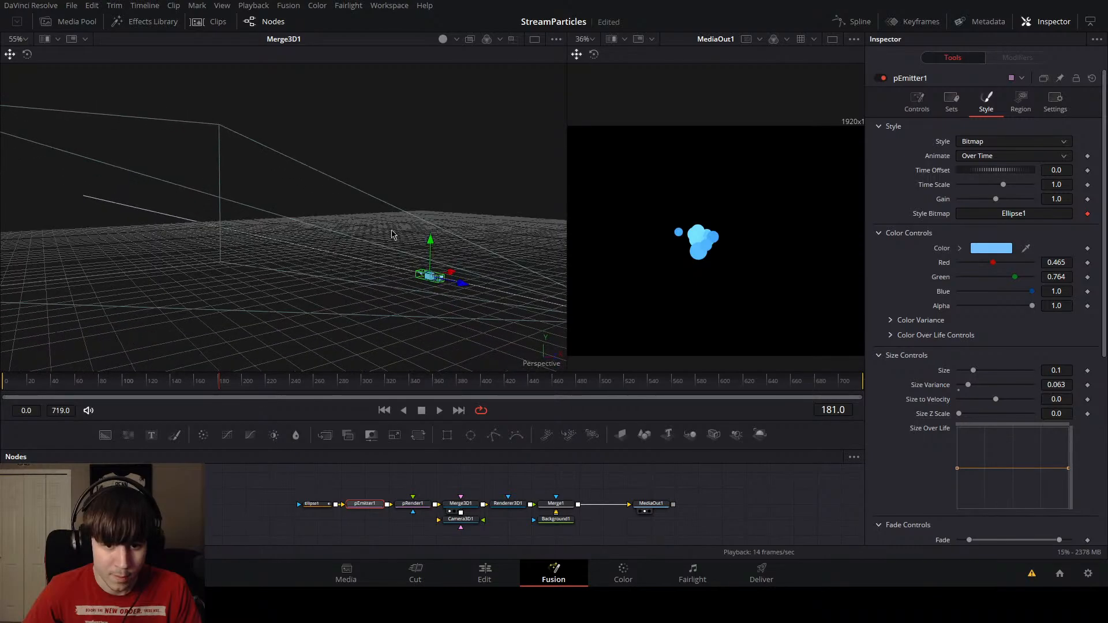
scroll(464, 260, down, 3)
drag(471, 259, 245, 297)
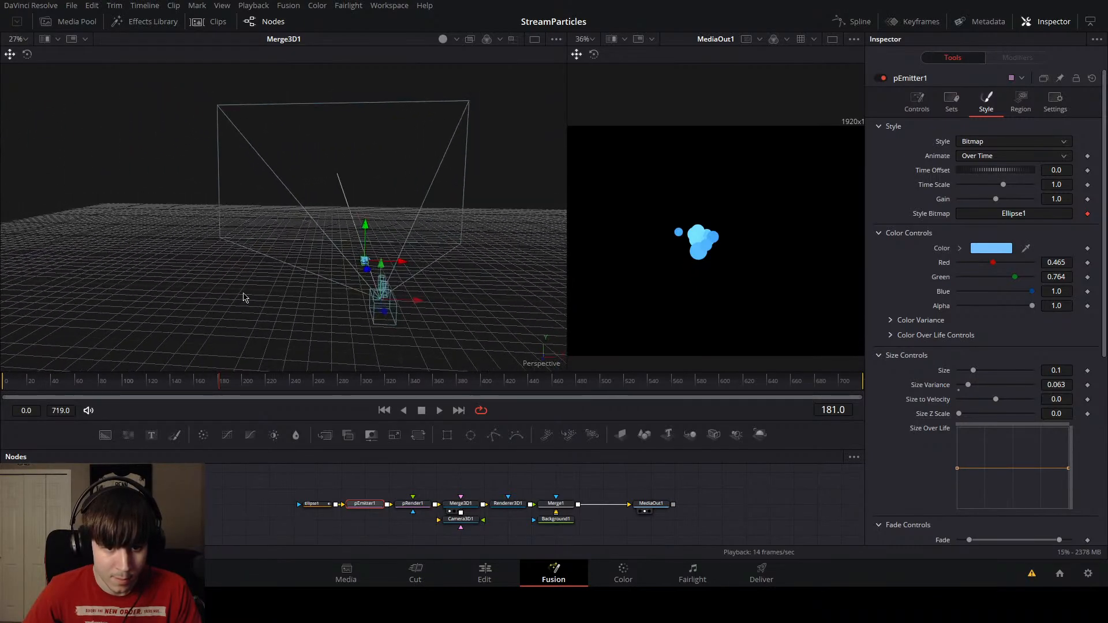
Step: Enlarge pEmitter1's cube region to a width of 1.0 and a height of 0.882
click(1019, 102)
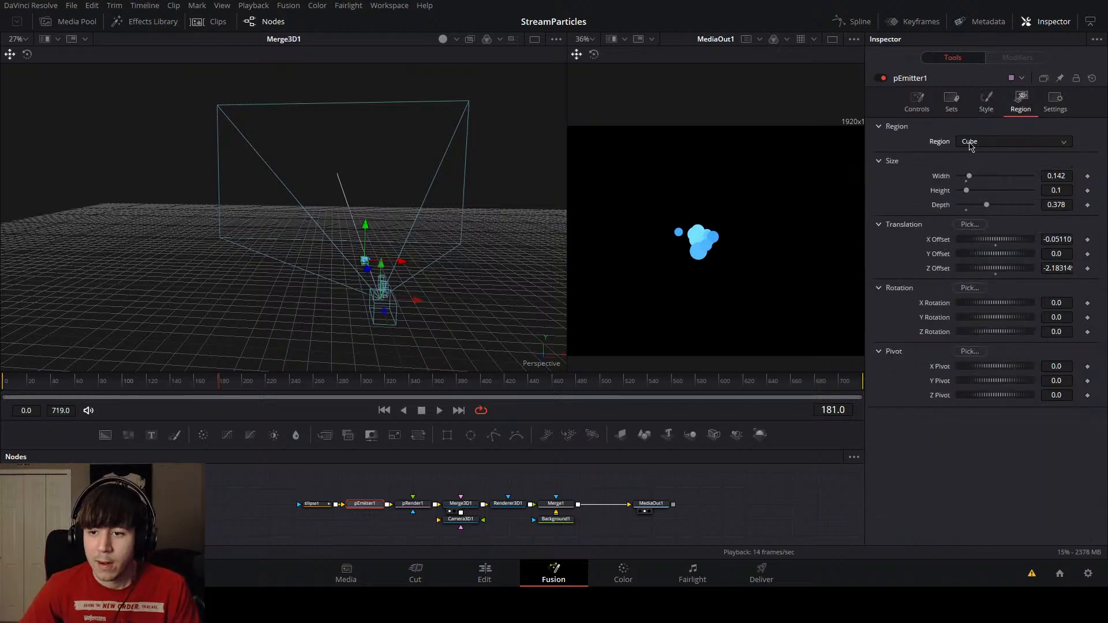
click(997, 107)
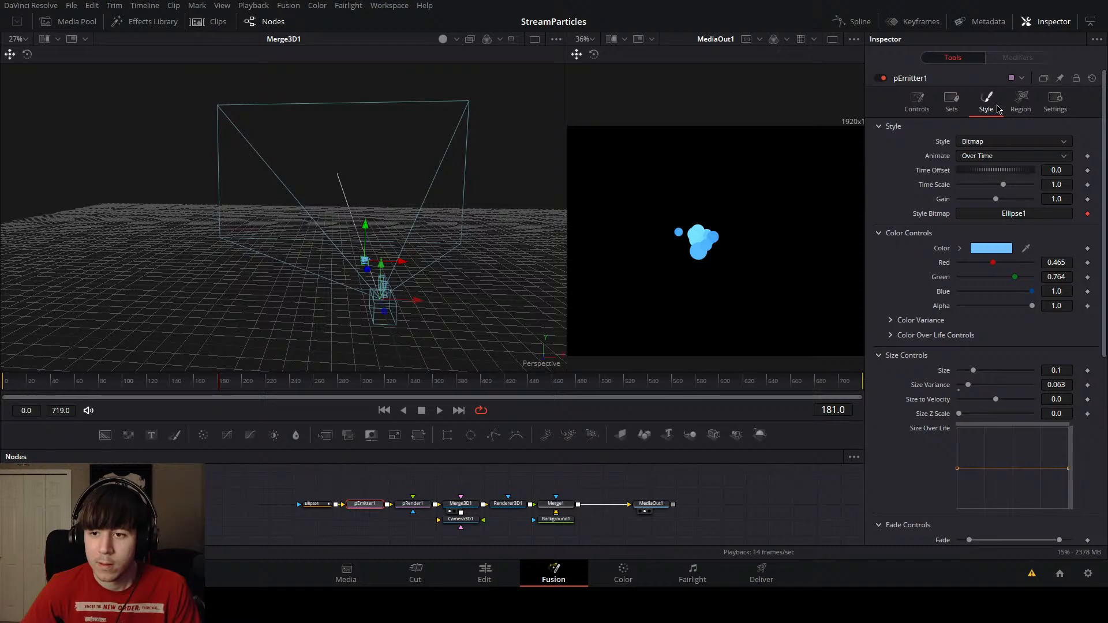
click(1018, 105)
drag(970, 183, 1051, 194)
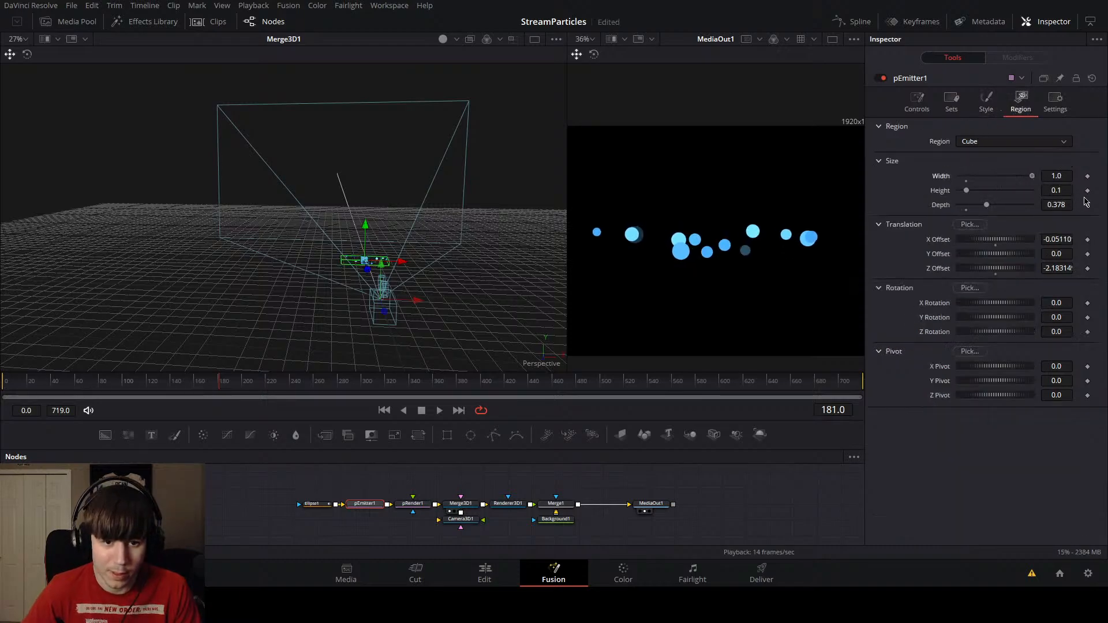
click(1066, 194)
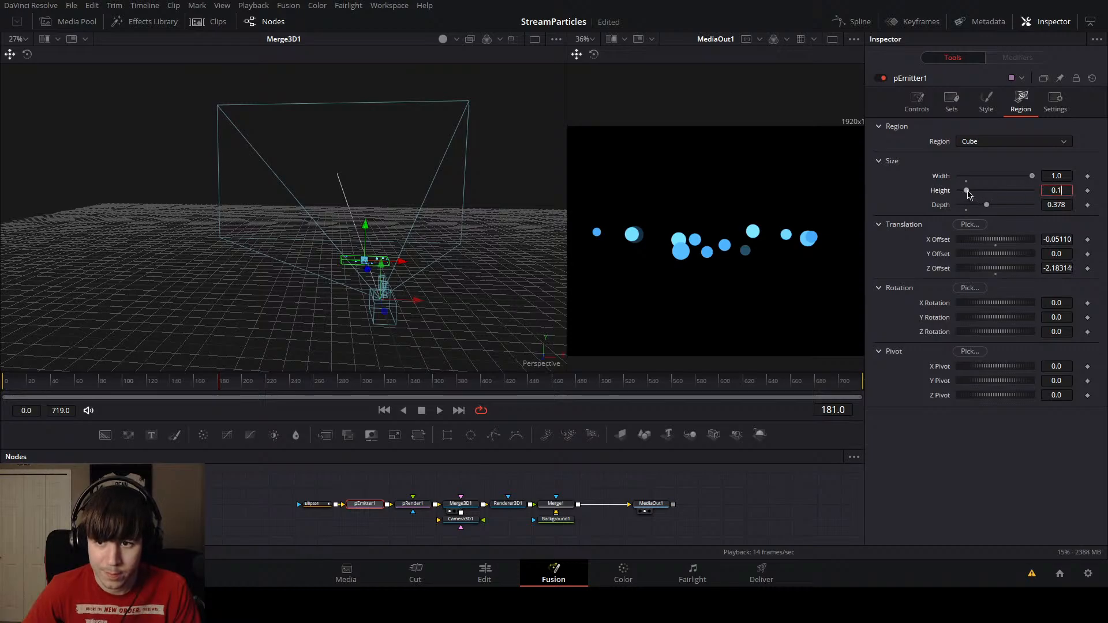
drag(967, 191, 1026, 199)
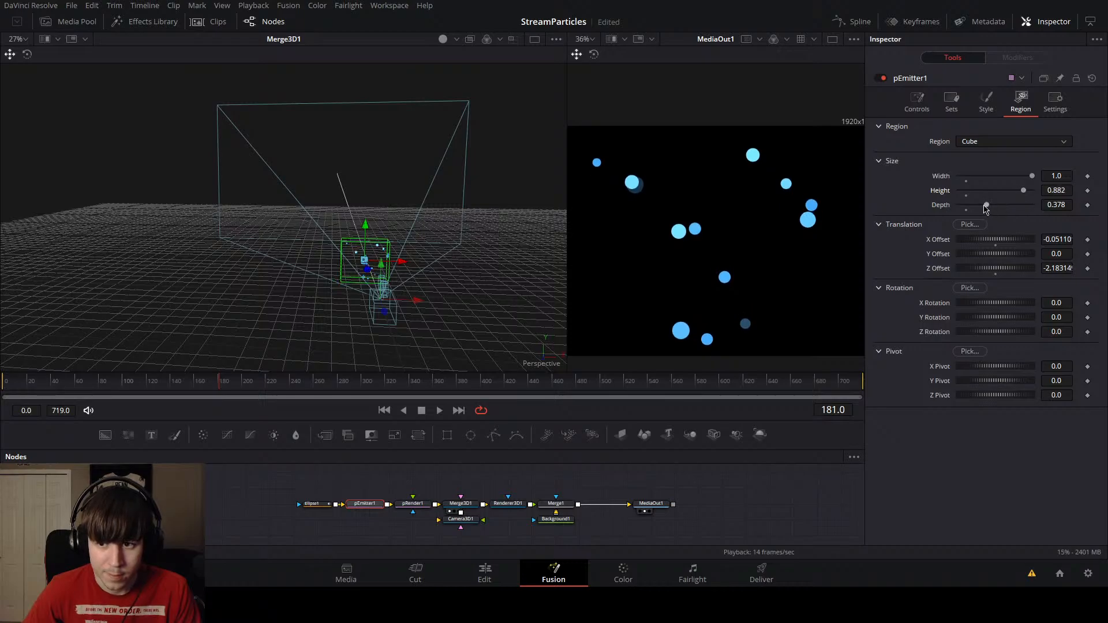
Step: Set the cube region's depth to 5.0 and move the emitter away from the camera to a Z Offset of about -3.54
drag(986, 208, 1075, 216)
drag(448, 232, 521, 247)
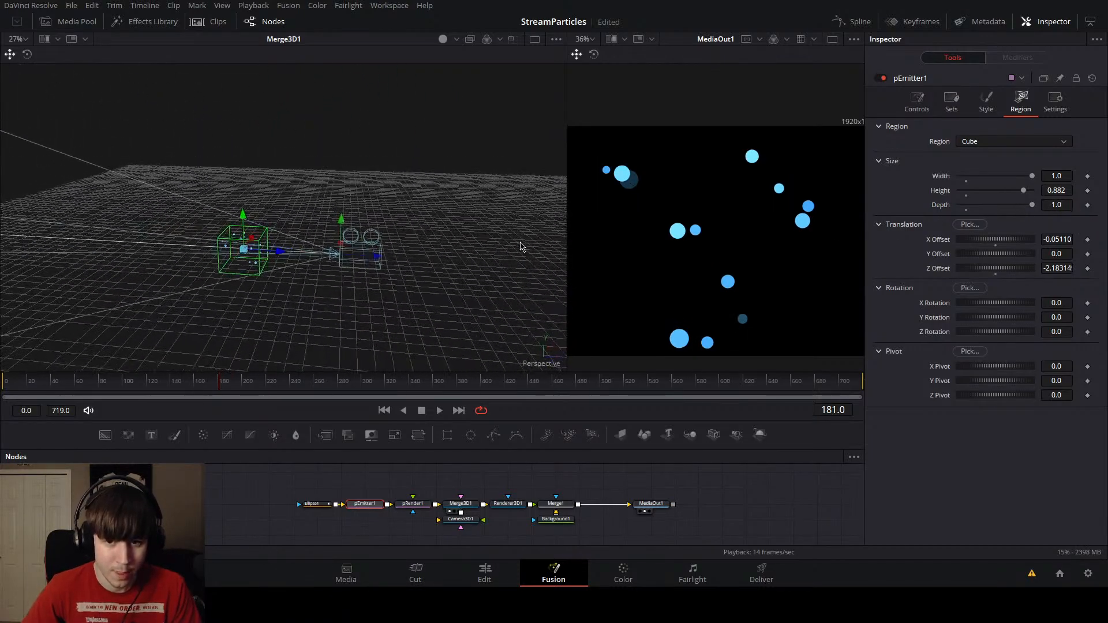
click(1056, 205)
text(5)
key(Tab)
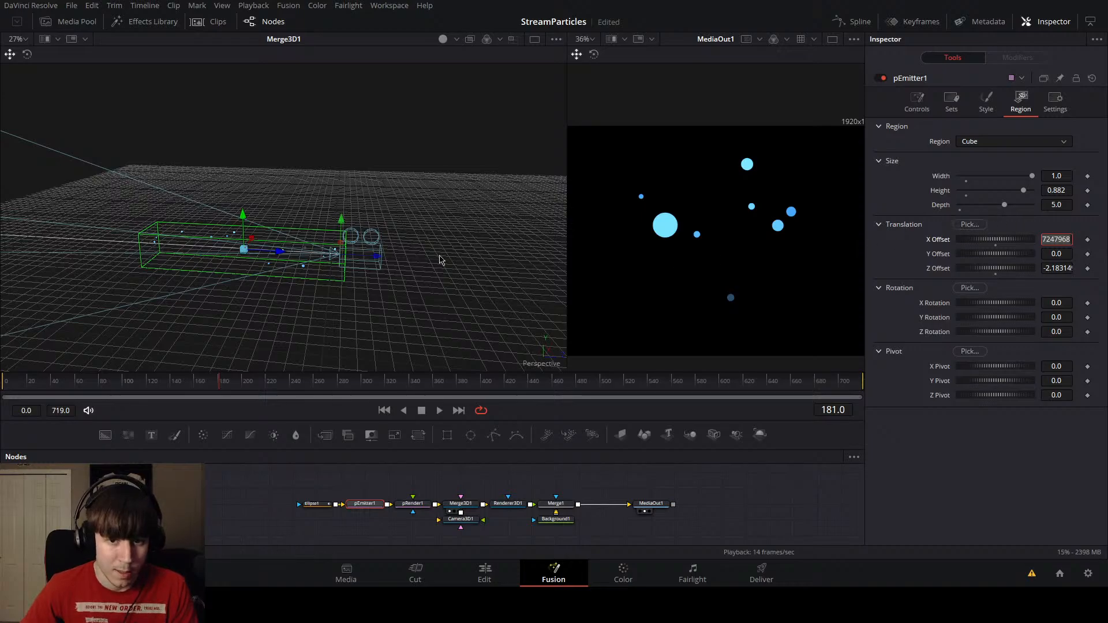
drag(279, 259, 216, 249)
drag(345, 263, 407, 288)
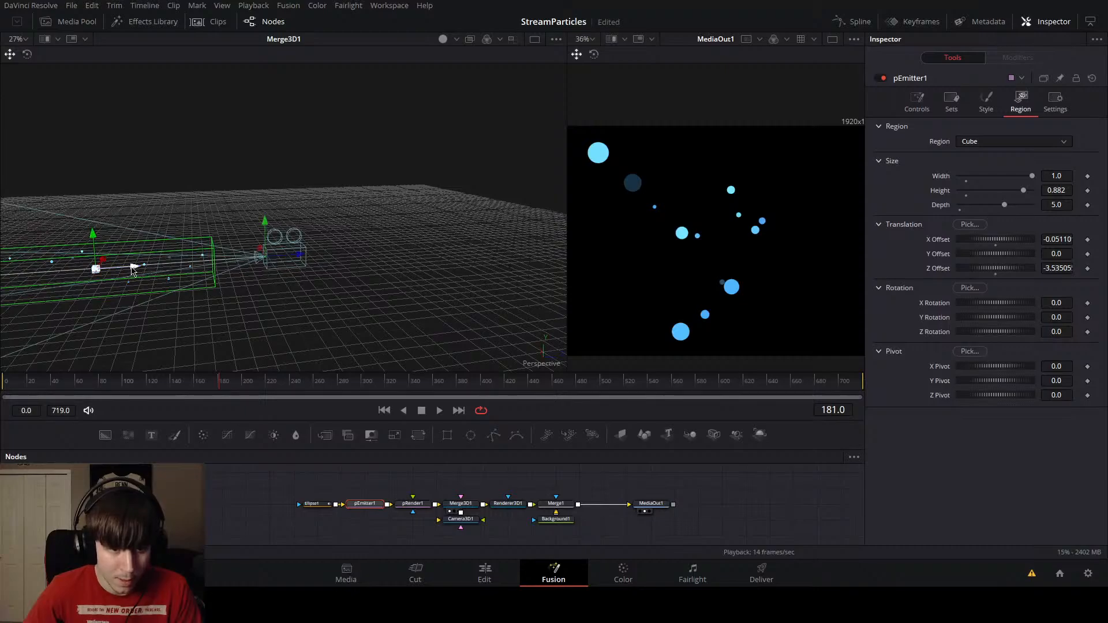
Step: Move pEmitter1 farther from the camera to a Z Offset of about -4.24
drag(132, 272, 96, 268)
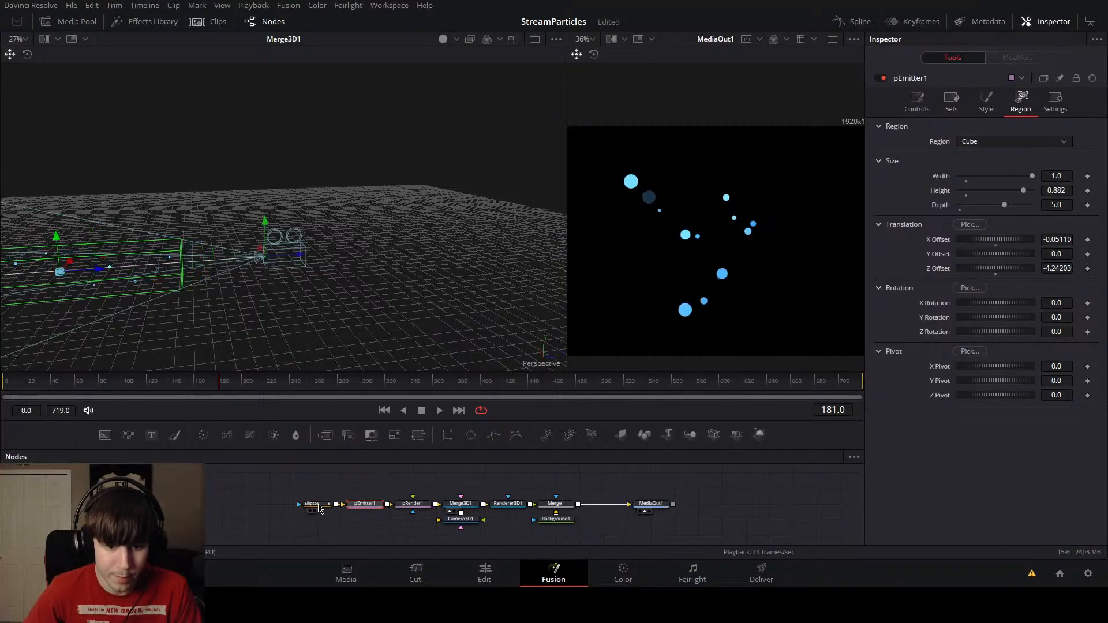
click(317, 506)
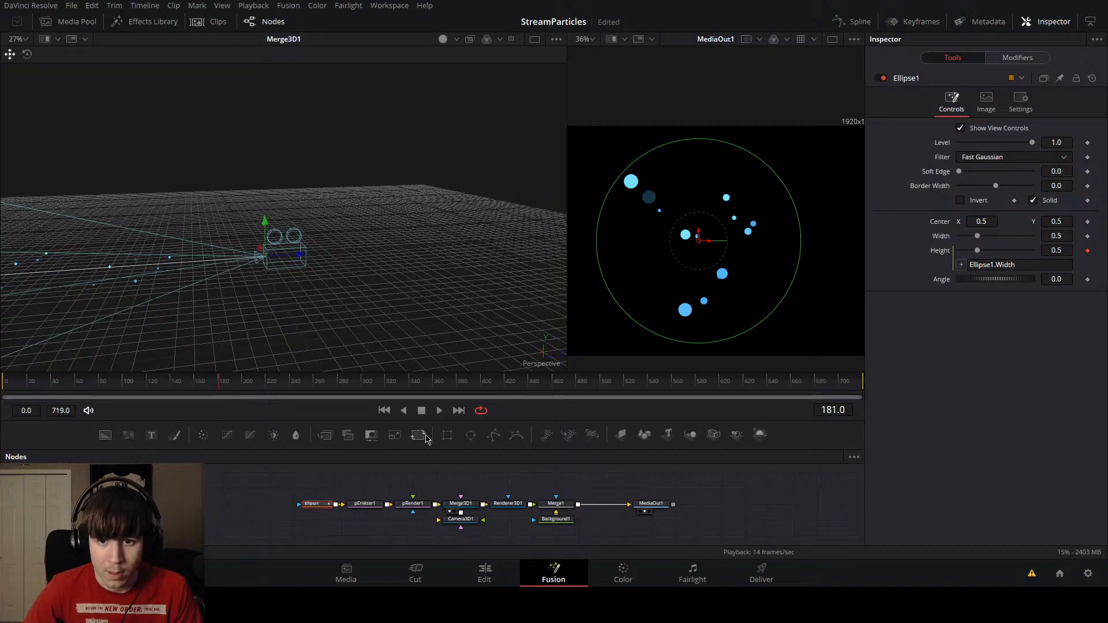
click(410, 504)
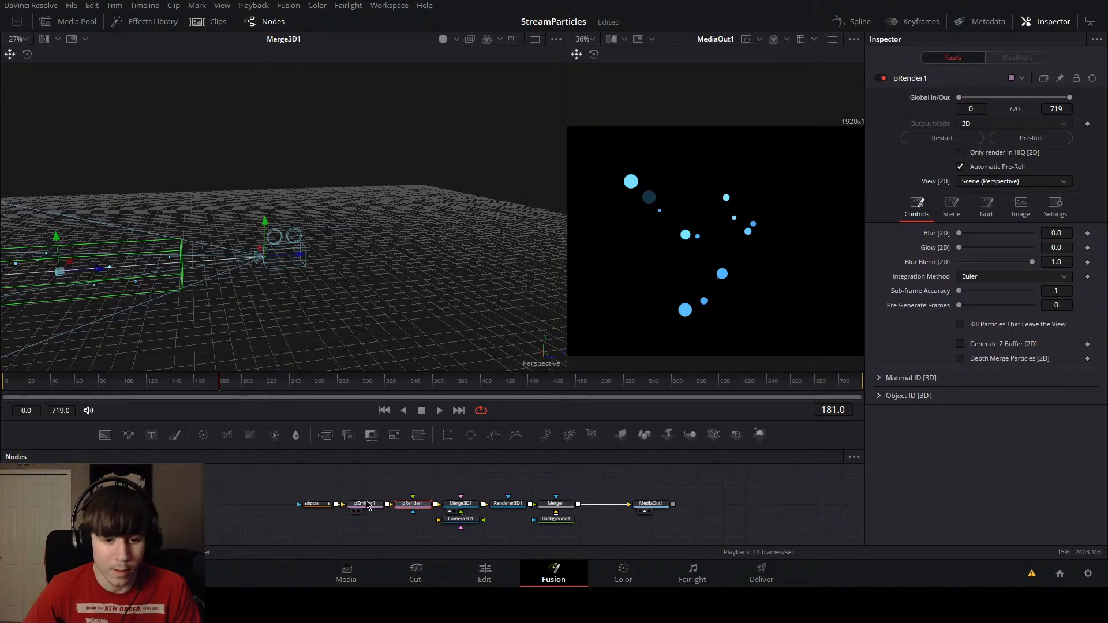
Step: Set pEmitter1's particle Size to 0.5
click(367, 505)
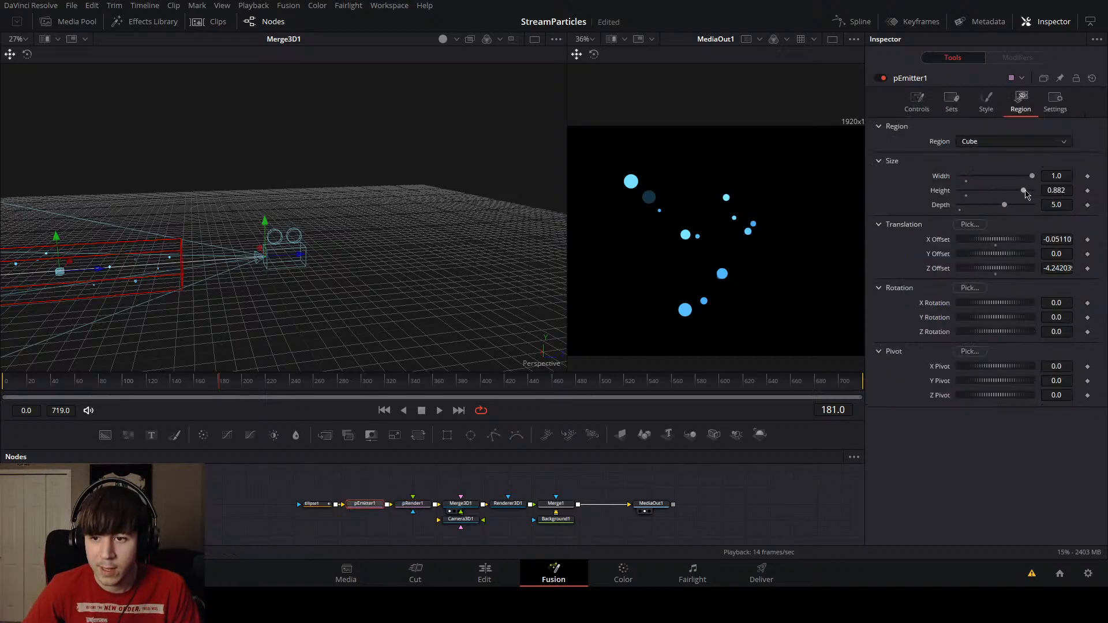
click(986, 101)
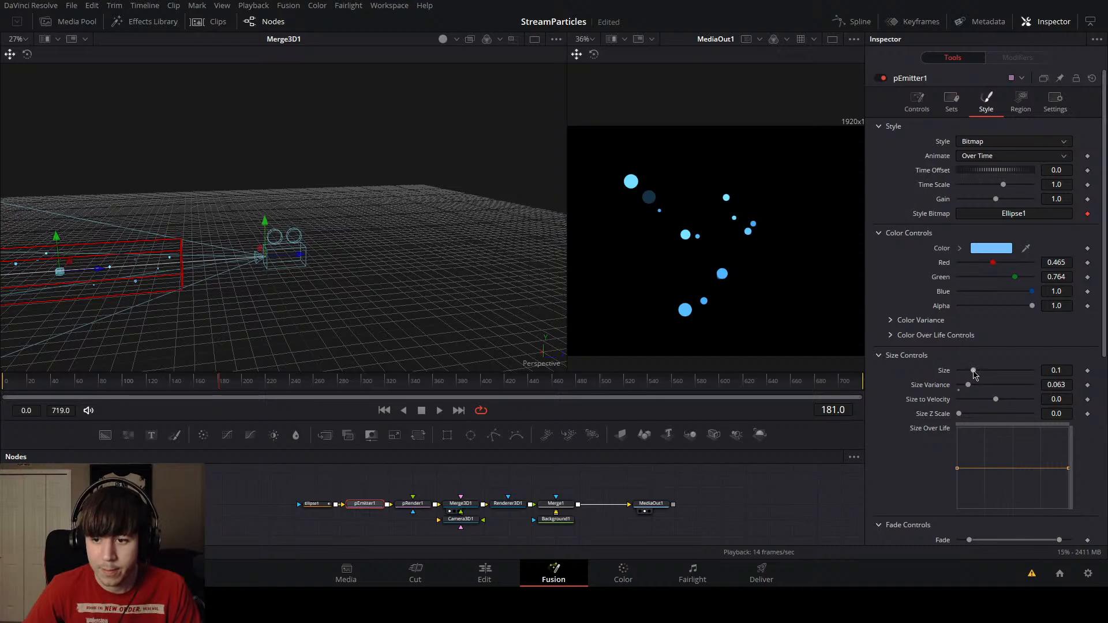
drag(974, 374, 1049, 378)
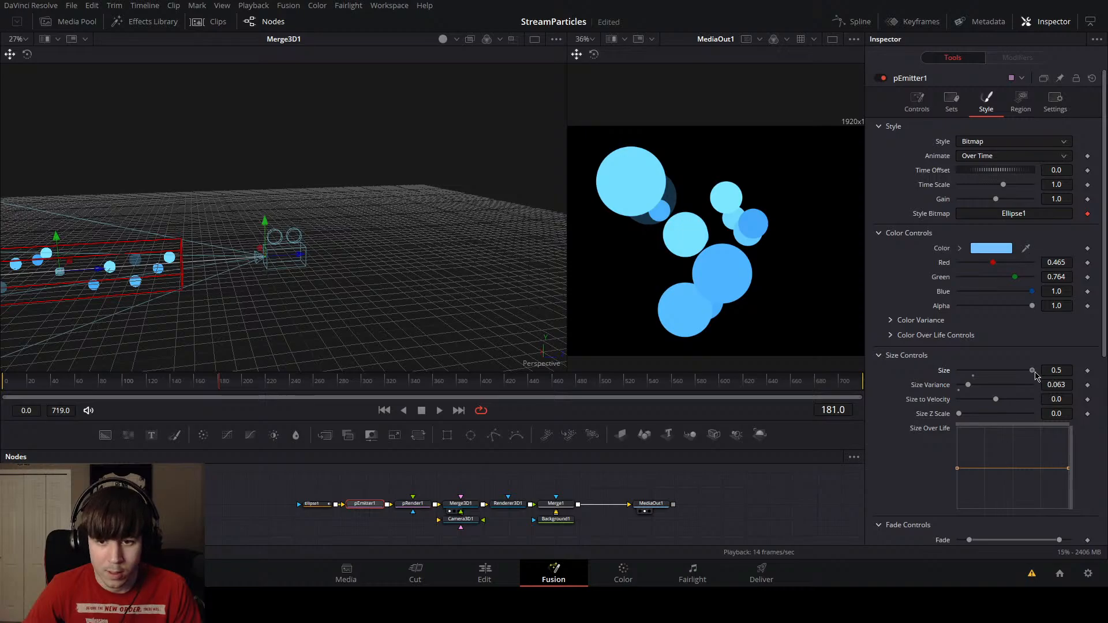
Step: Set the emitter's Blur to 0.0, Z Blur to 1.0 and DOF Focus to 0.533 near and 1.089 far, undoing a near value of 0.6
drag(425, 267, 282, 275)
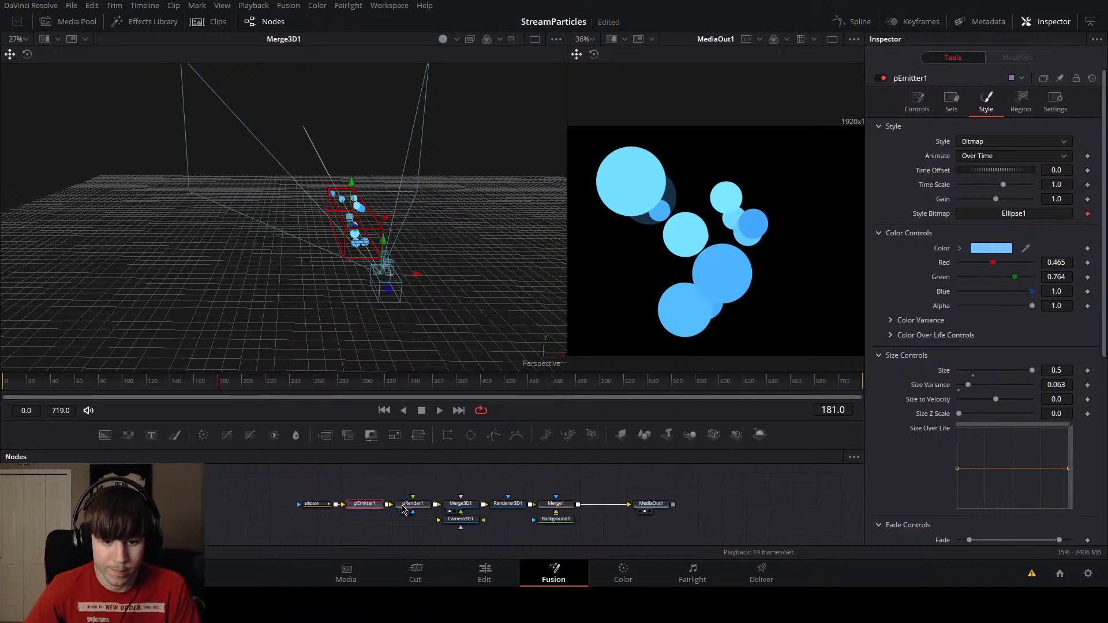
drag(475, 264, 460, 286)
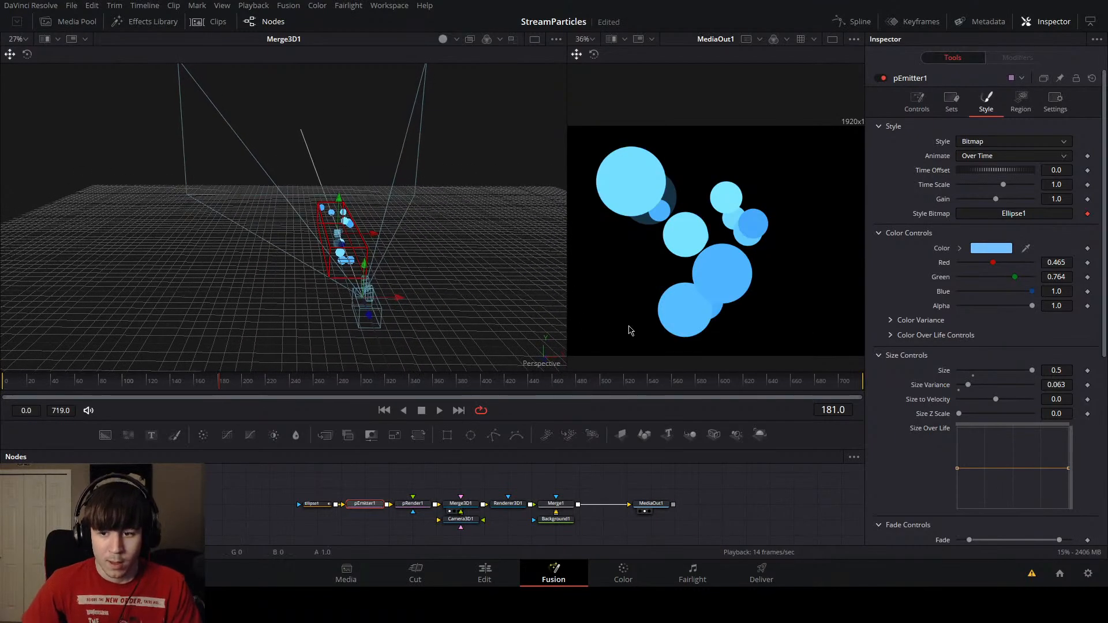
scroll(899, 419, down, 5)
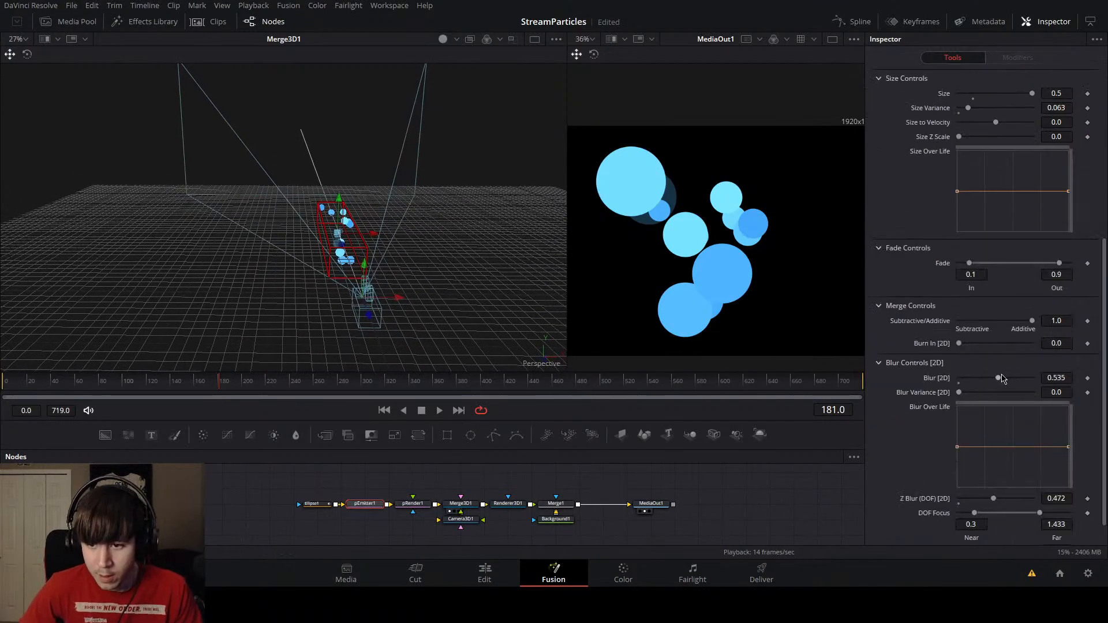
drag(1001, 379, 960, 379)
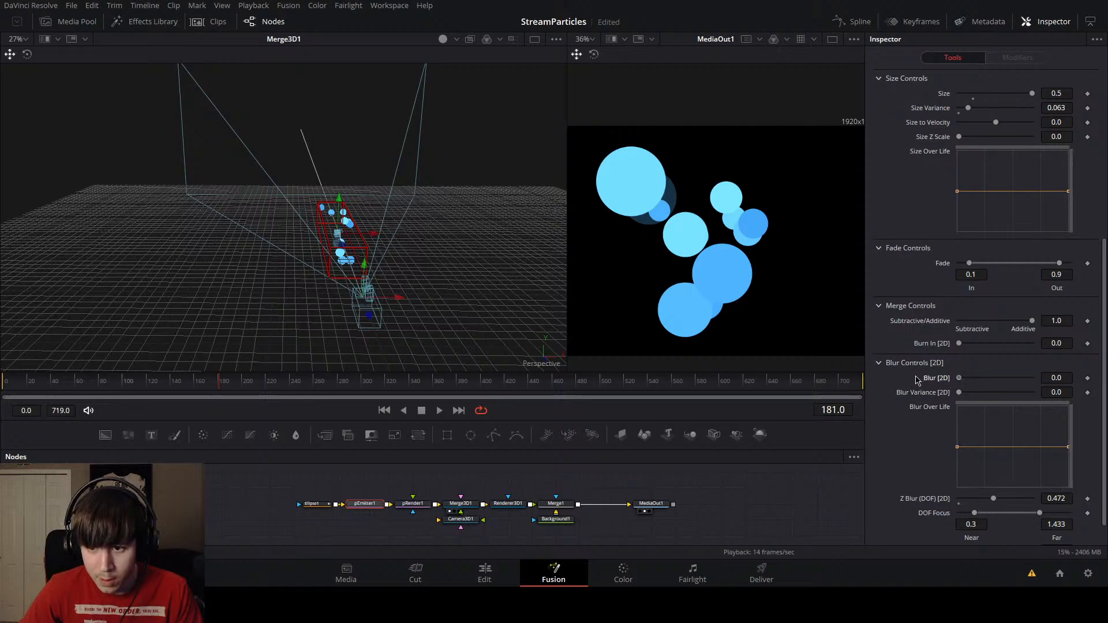
mouse_move(994, 503)
mouse_down()
mouse_move(1018, 495)
mouse_move(970, 494)
mouse_move(1033, 487)
mouse_move(986, 495)
mouse_move(1014, 513)
mouse_move(981, 512)
mouse_move(1032, 514)
mouse_move(1001, 500)
mouse_move(1044, 511)
mouse_move(989, 513)
mouse_up()
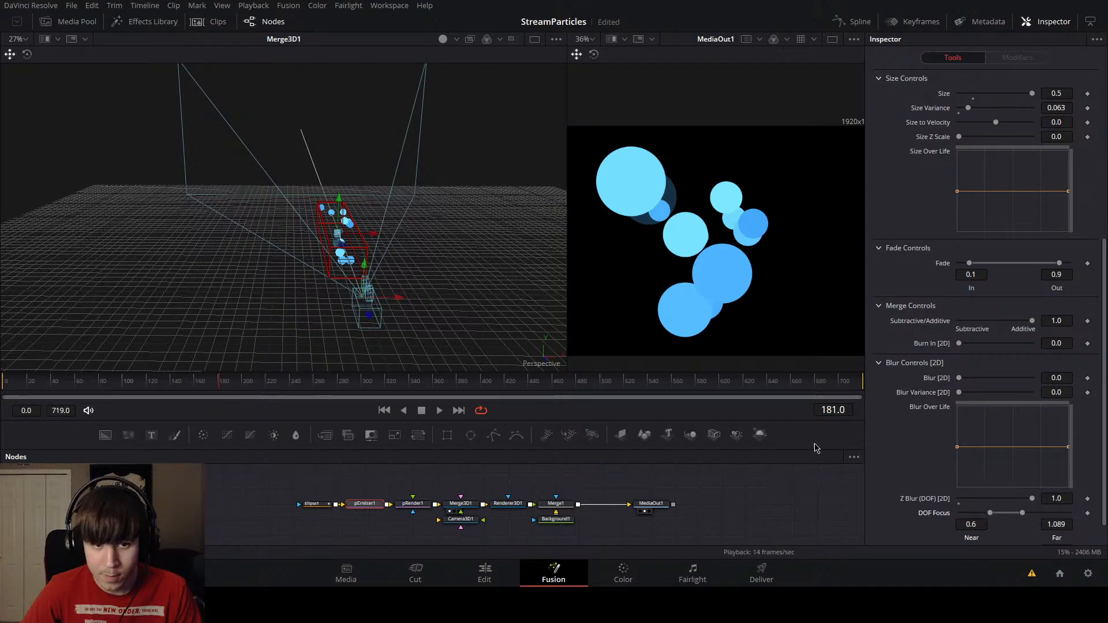
key(ctrl+z)
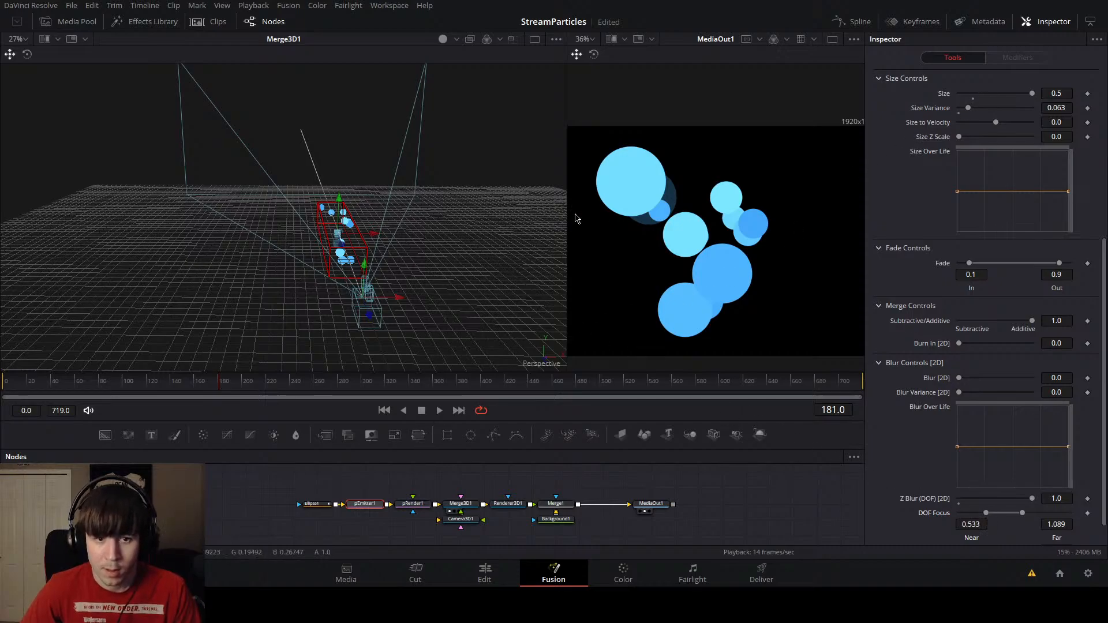
drag(470, 232, 455, 251)
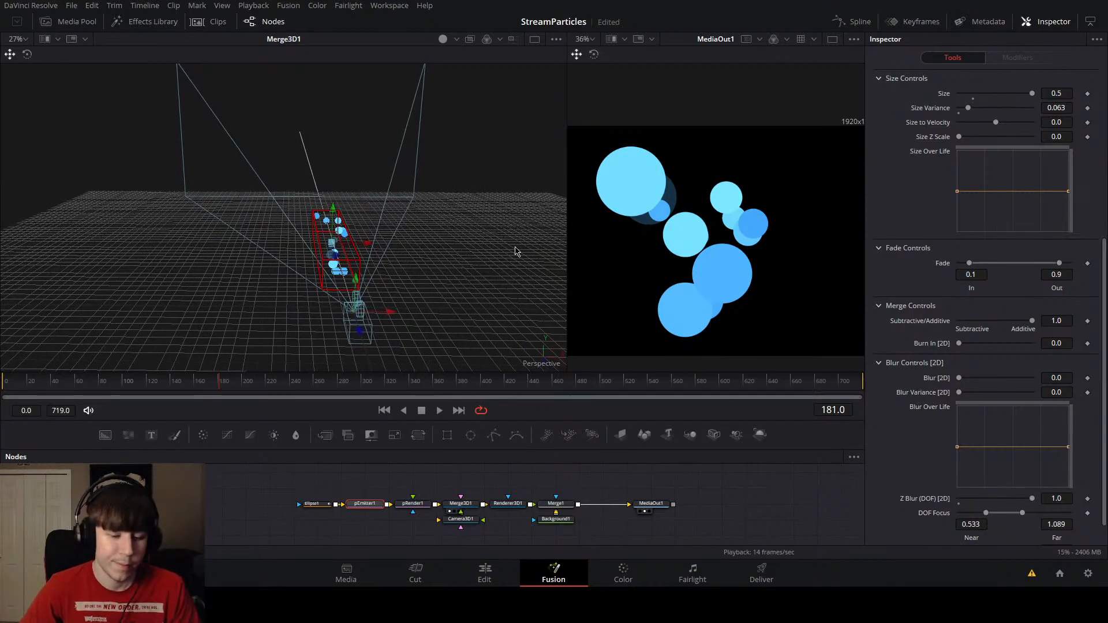
Step: Set the emitter's cube region width to 3.0 and preview the particles around frame 438 with the whole output frame in view
scroll(872, 227, up, 5)
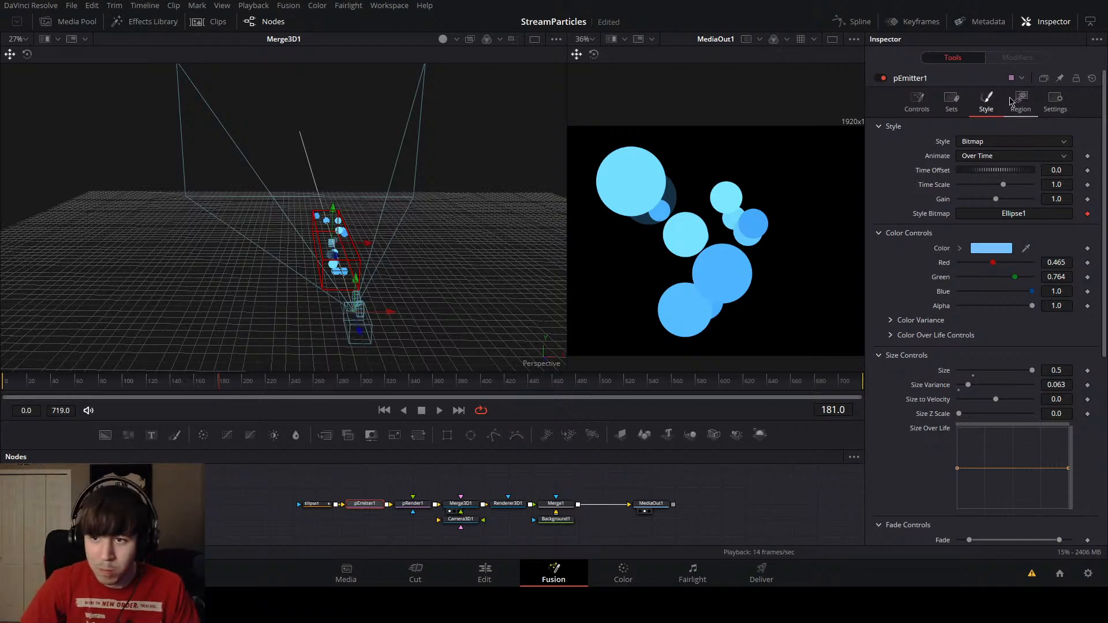
click(1020, 103)
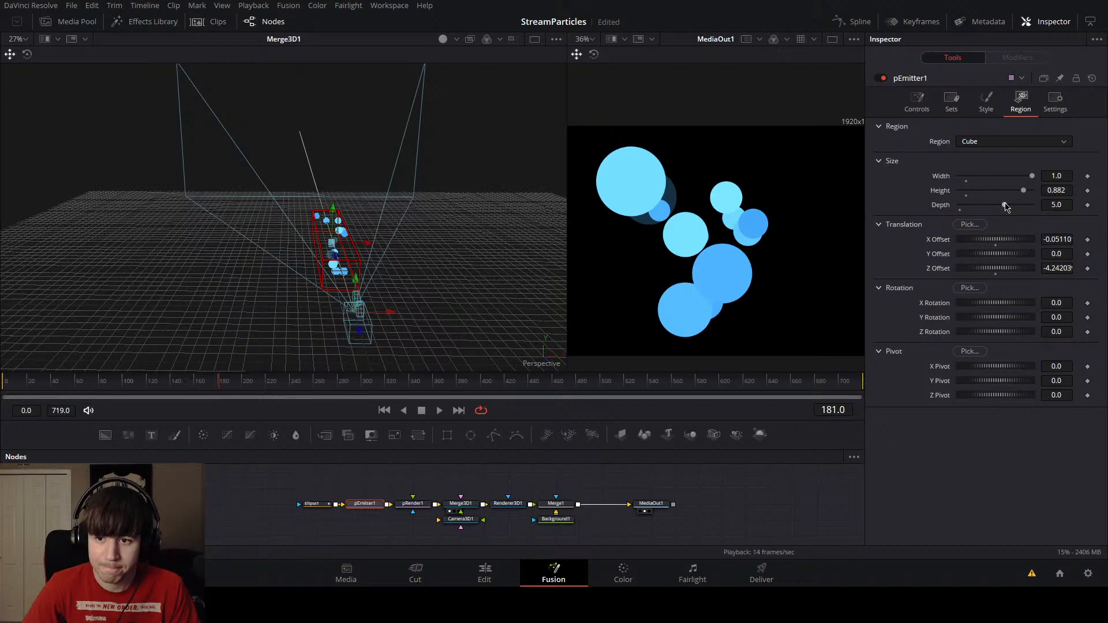
click(1054, 175)
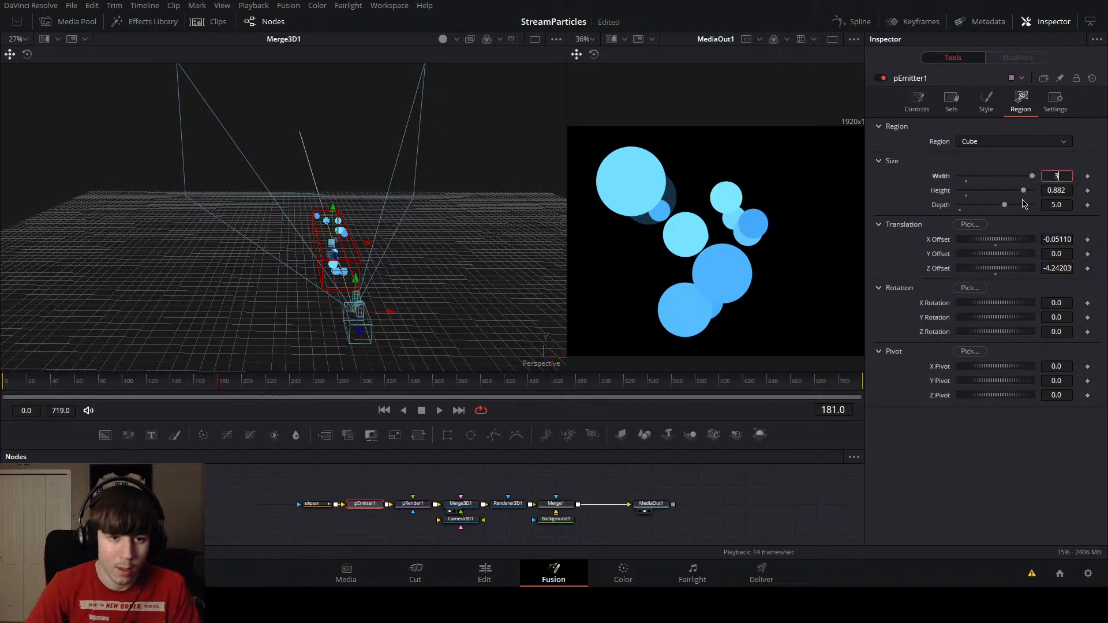
key(Tab)
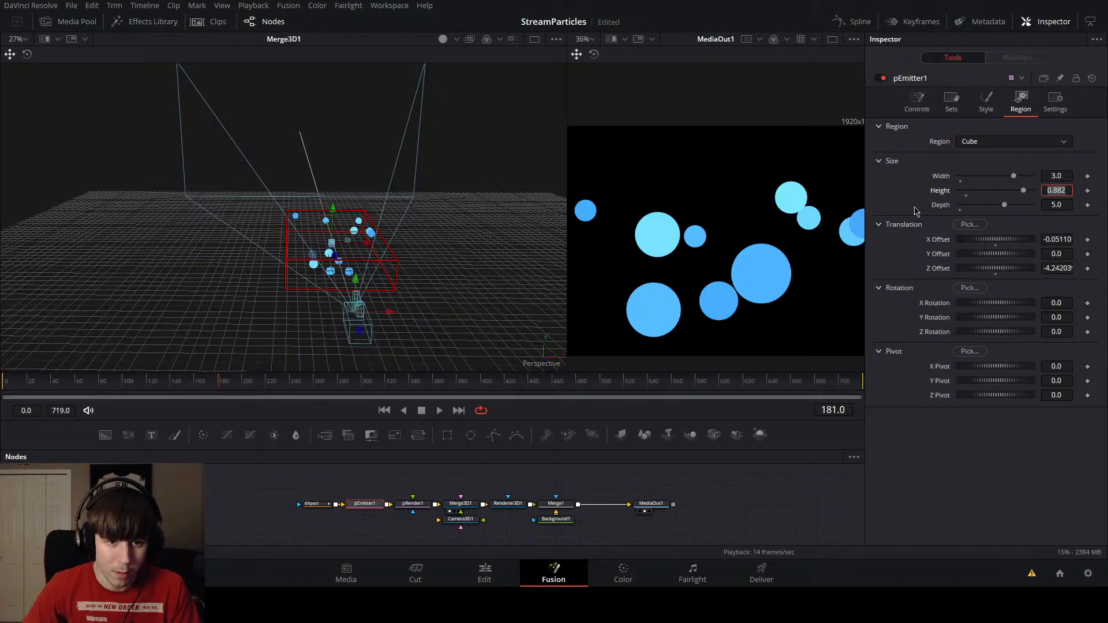
drag(361, 384, 526, 389)
key(space)
scroll(700, 298, down, 1)
scroll(700, 298, up, 1)
scroll(700, 298, down, 2)
scroll(702, 297, up, 1)
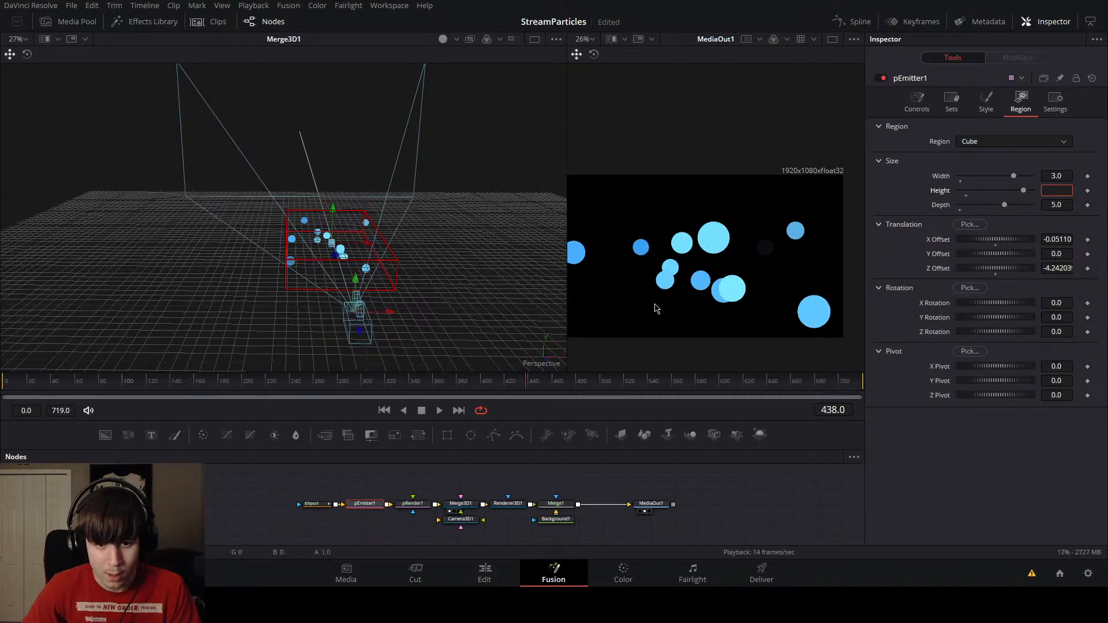
Step: Move pEmitter1 closer to the camera to a Z Offset of about -3.11 and set the cube region's height to 1.0
drag(337, 261, 540, 259)
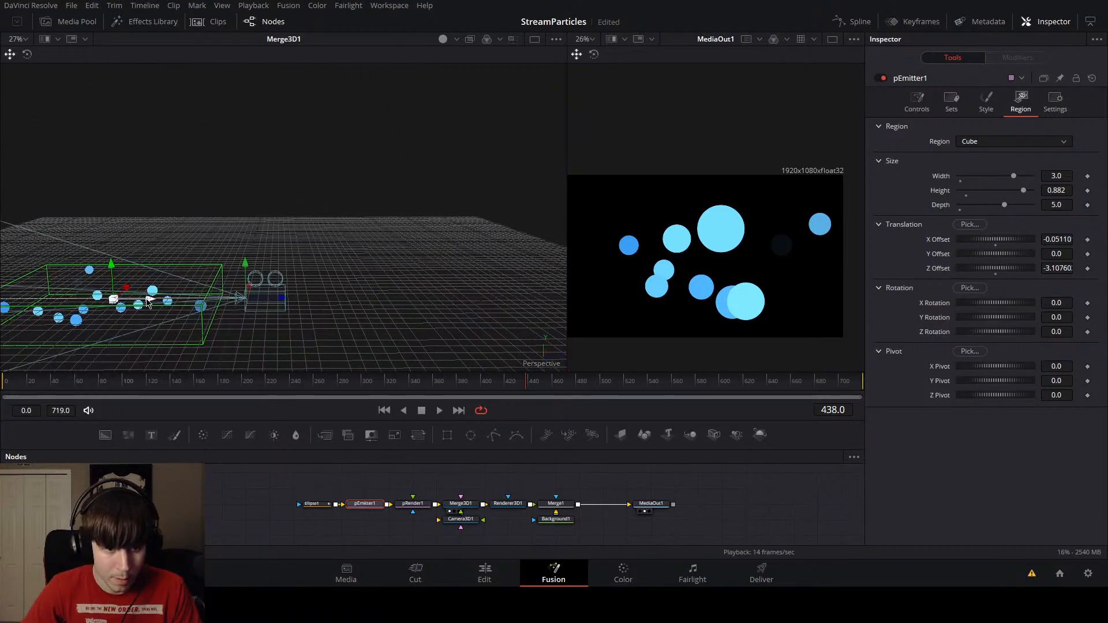
drag(162, 304, 349, 310)
drag(278, 292, 325, 271)
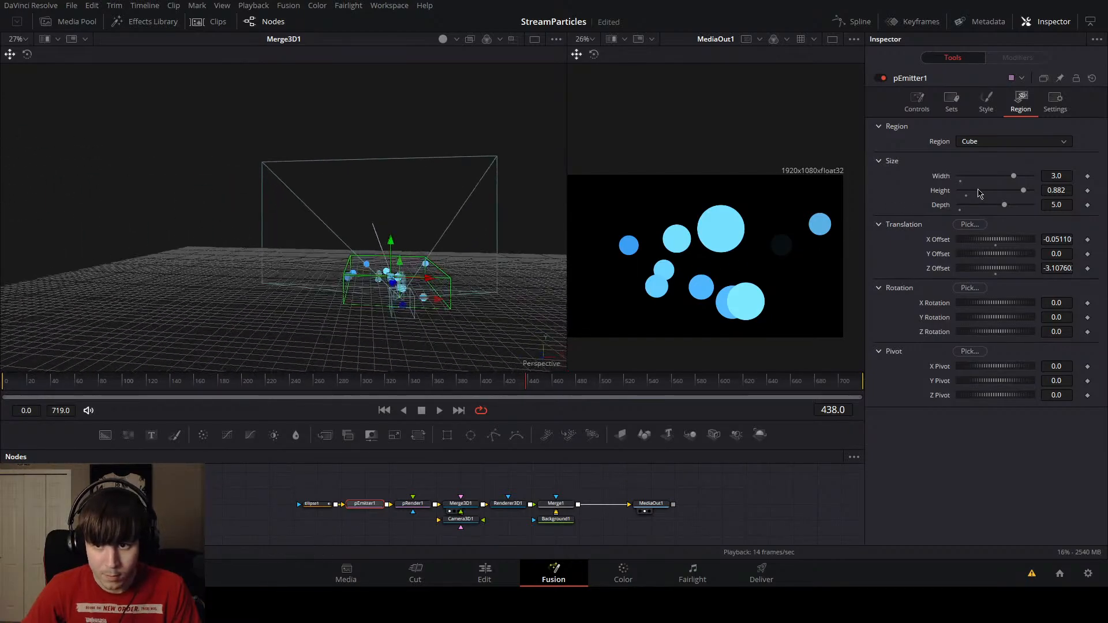
drag(1024, 192, 1034, 196)
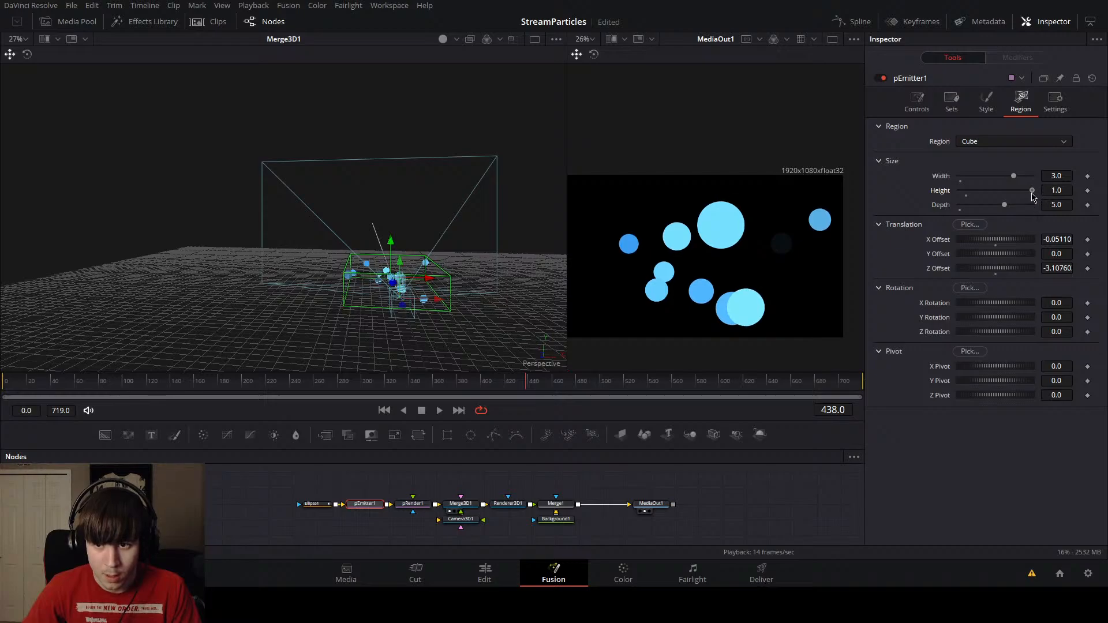
Step: Play the particle animation from near its start to check how the particles move within the emitter region
click(915, 101)
drag(71, 386, 45, 391)
key(space)
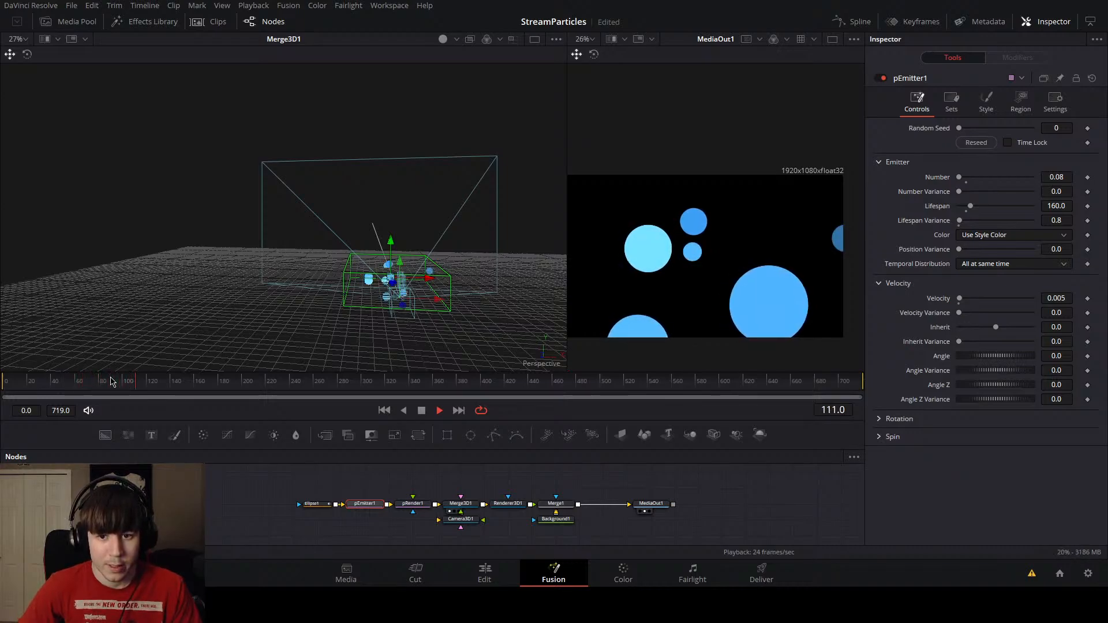
key(space)
key(space)
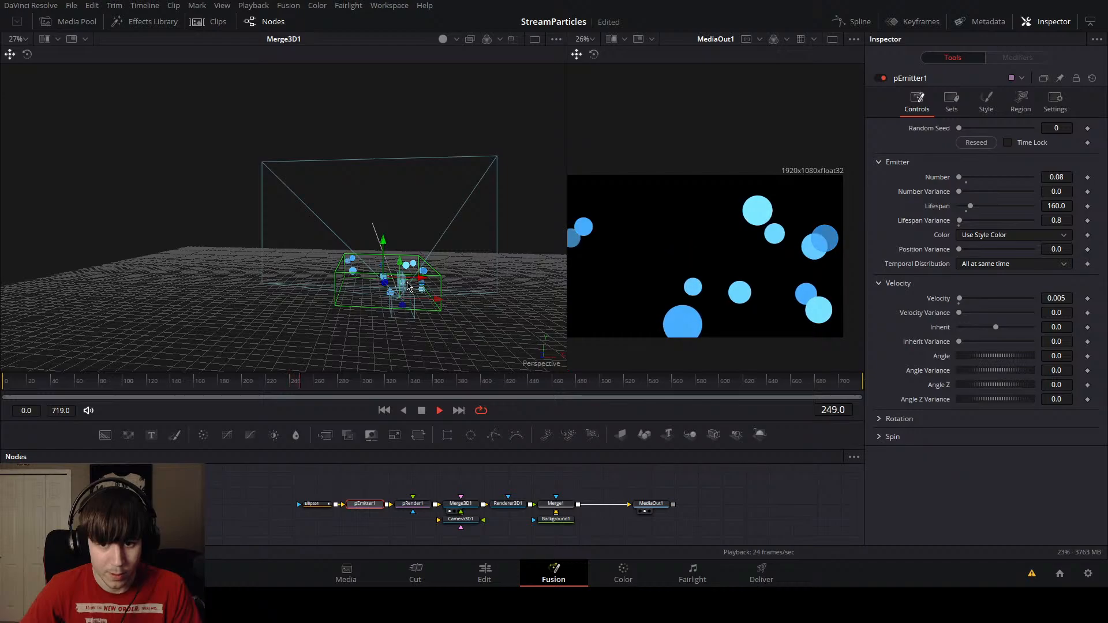
key(space)
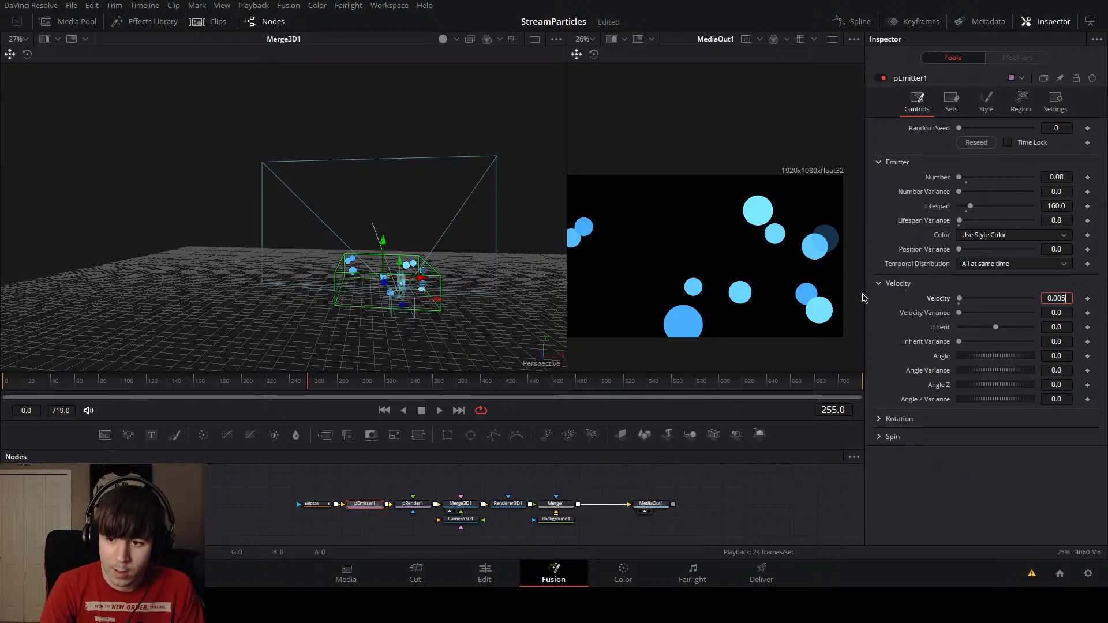
Step: Set the emitter's Velocity to 0.01 and play back the particles to judge the speed
key(Tab)
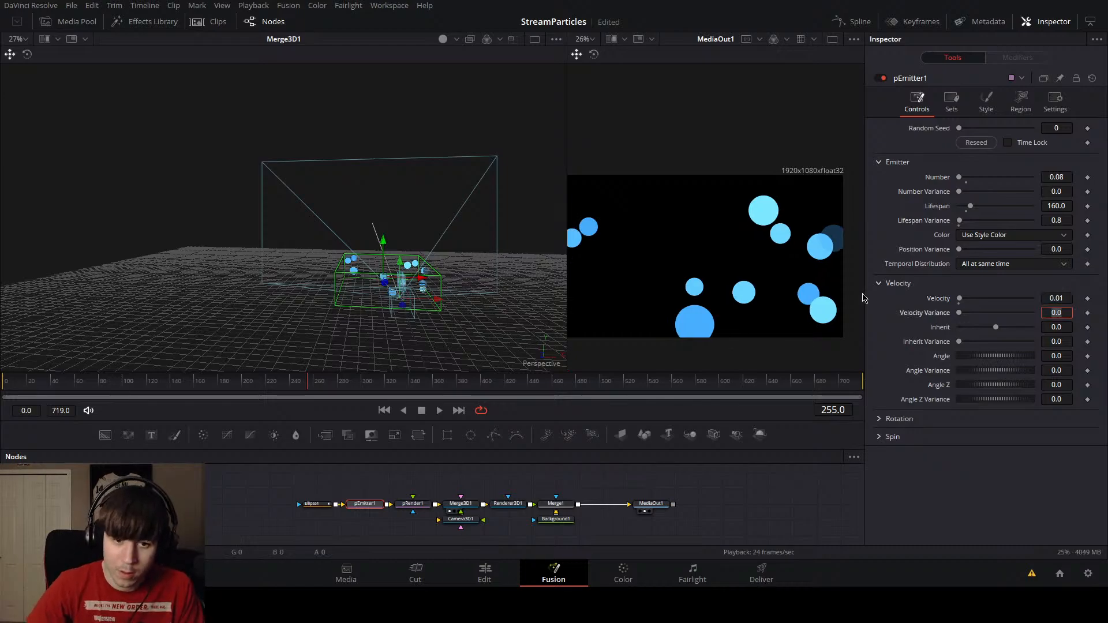
key(BackSpace)
drag(201, 387, 225, 395)
click(439, 410)
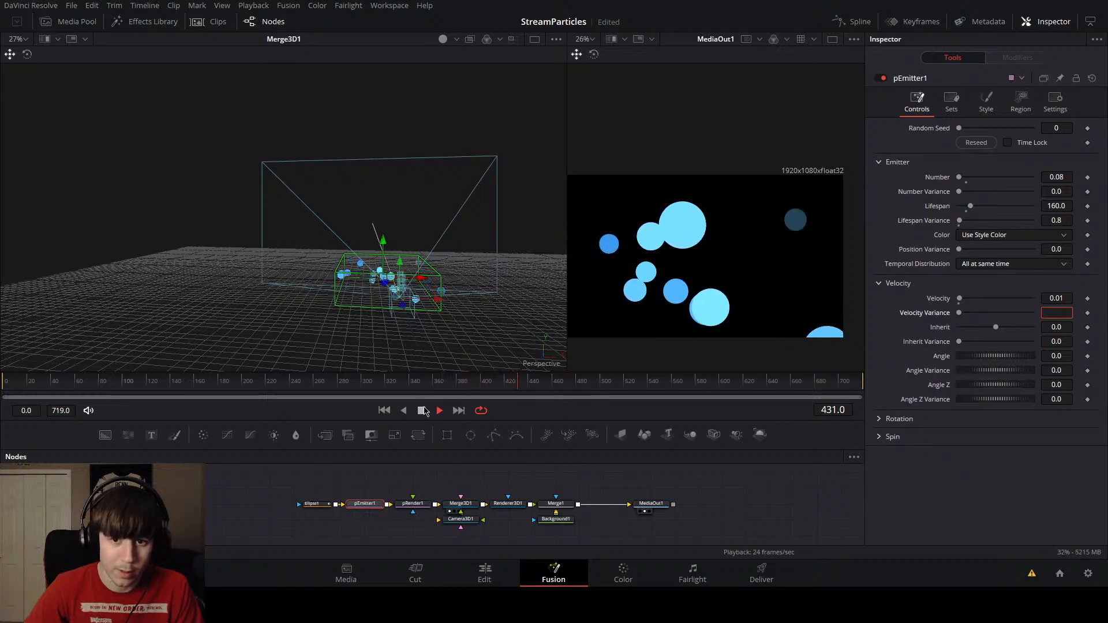
click(423, 410)
Step: Set the emitter's Velocity to 0.02 and play back the particles
click(1041, 463)
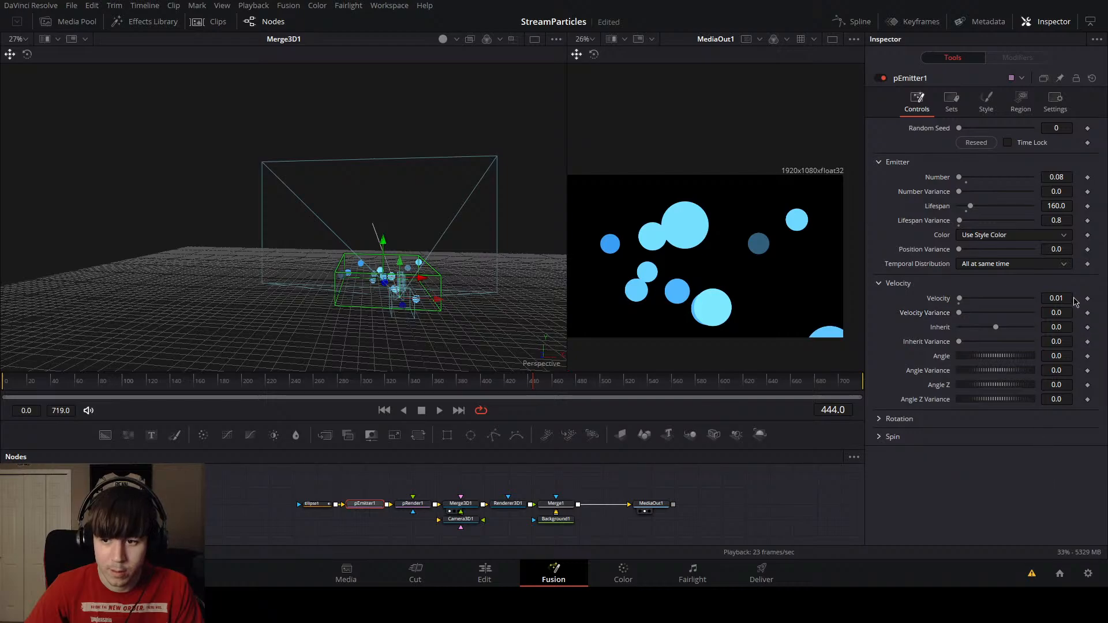
text(2)
key(Tab)
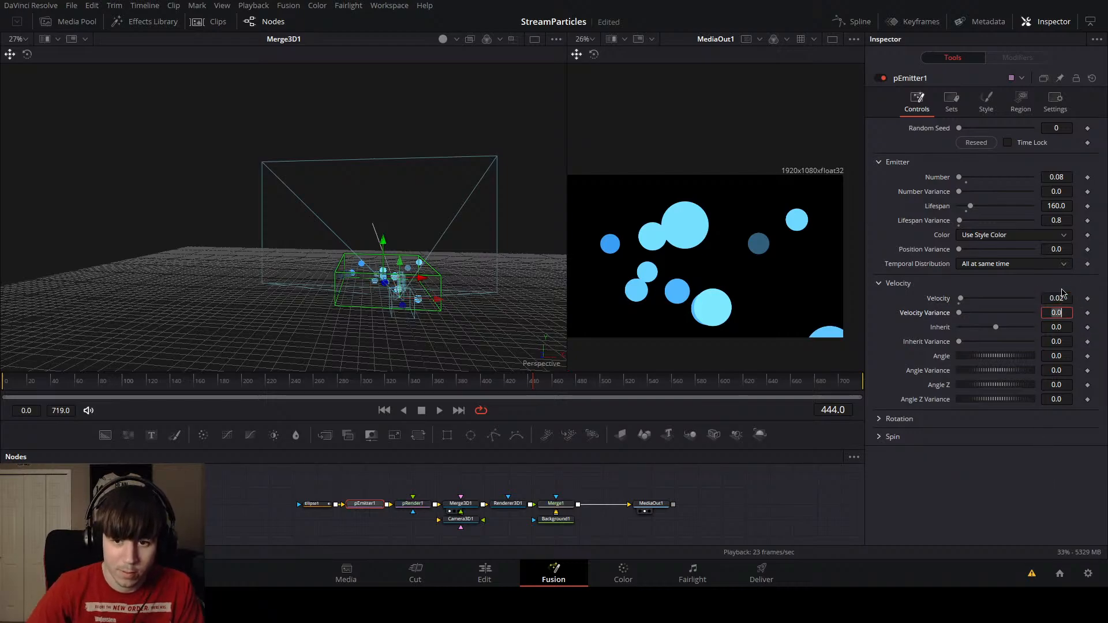
click(438, 410)
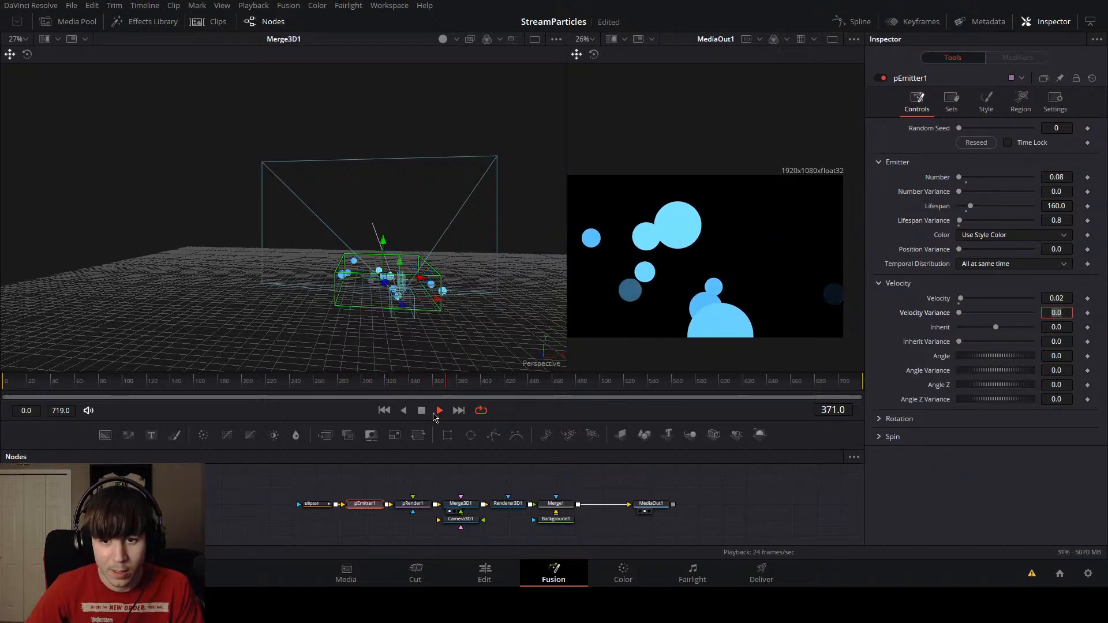
click(425, 412)
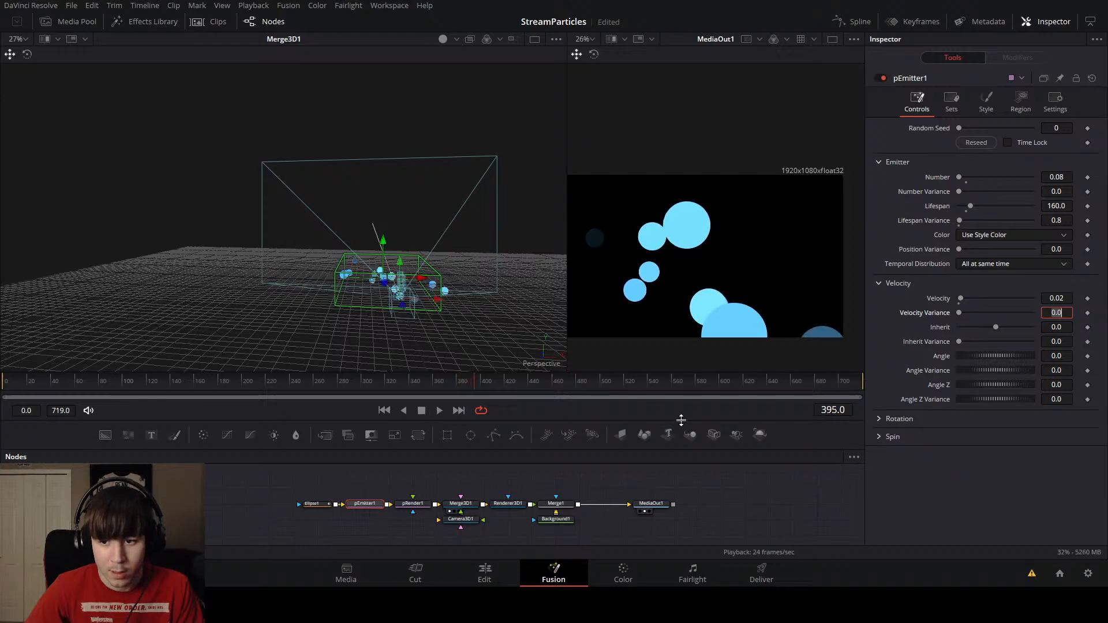
click(878, 438)
click(878, 437)
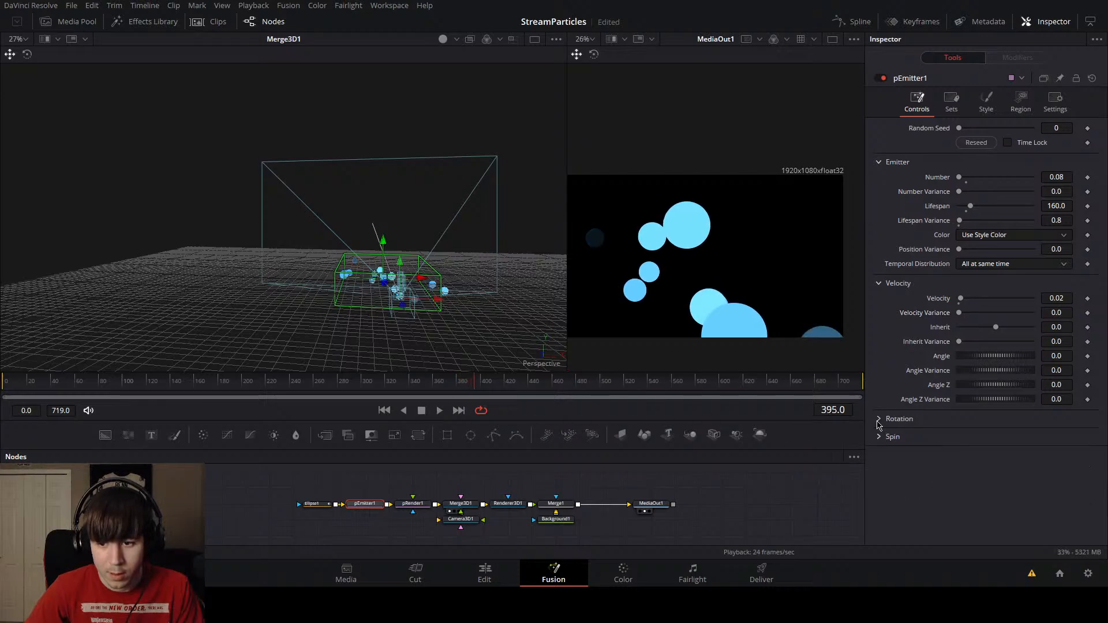
click(878, 419)
click(879, 419)
Step: Set the particles' Fade to 0.217 in and 0.761 out, and play the animation from about frame 100
click(987, 101)
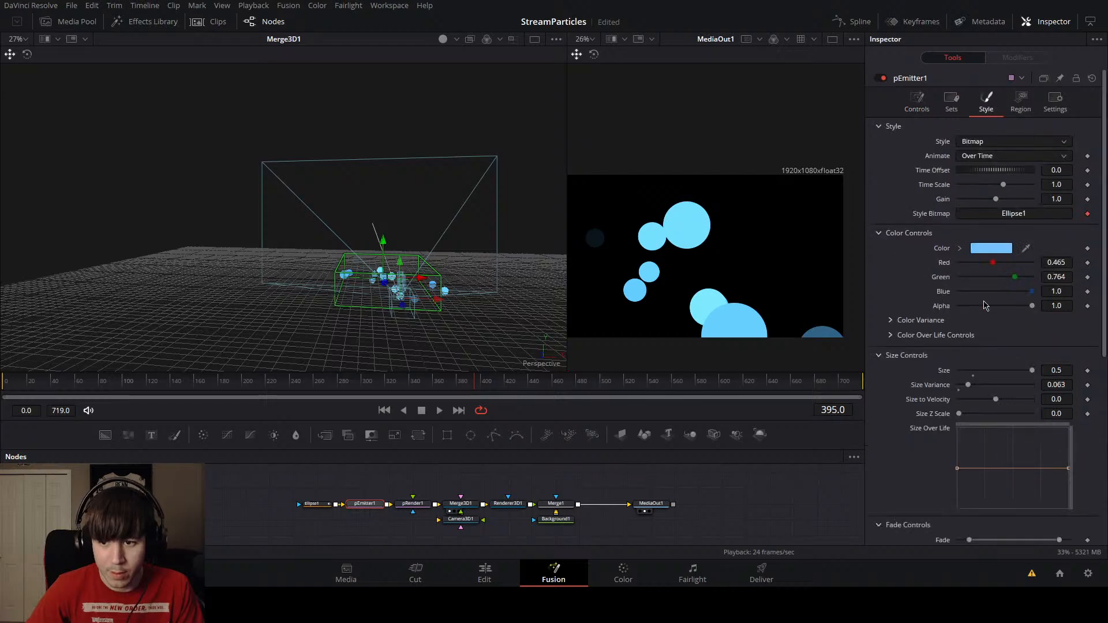
scroll(889, 410, down, 5)
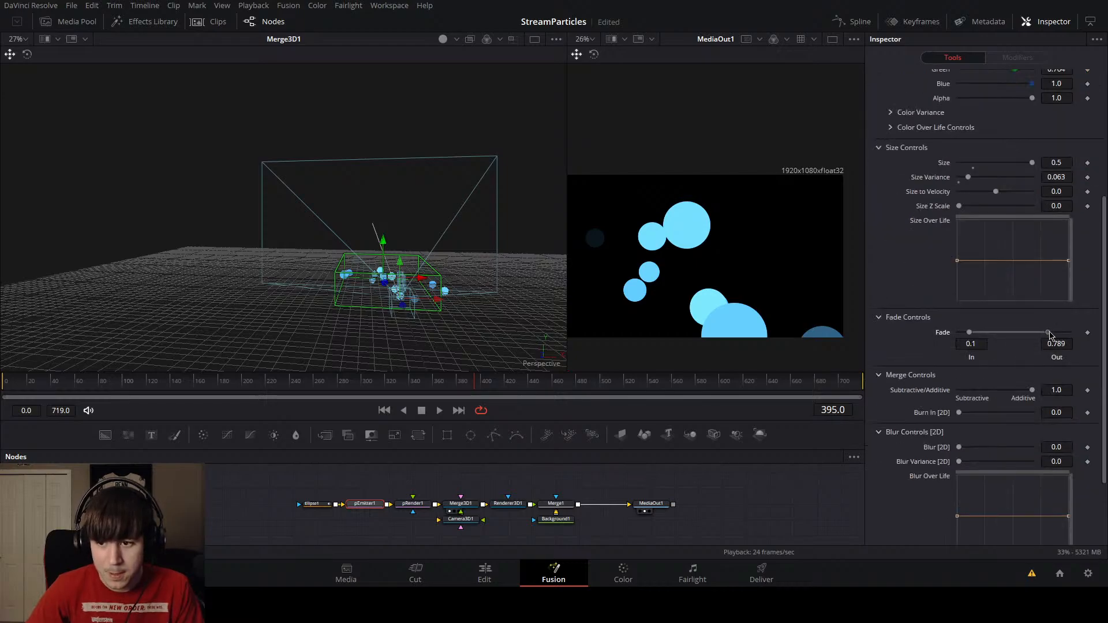
drag(970, 333, 978, 333)
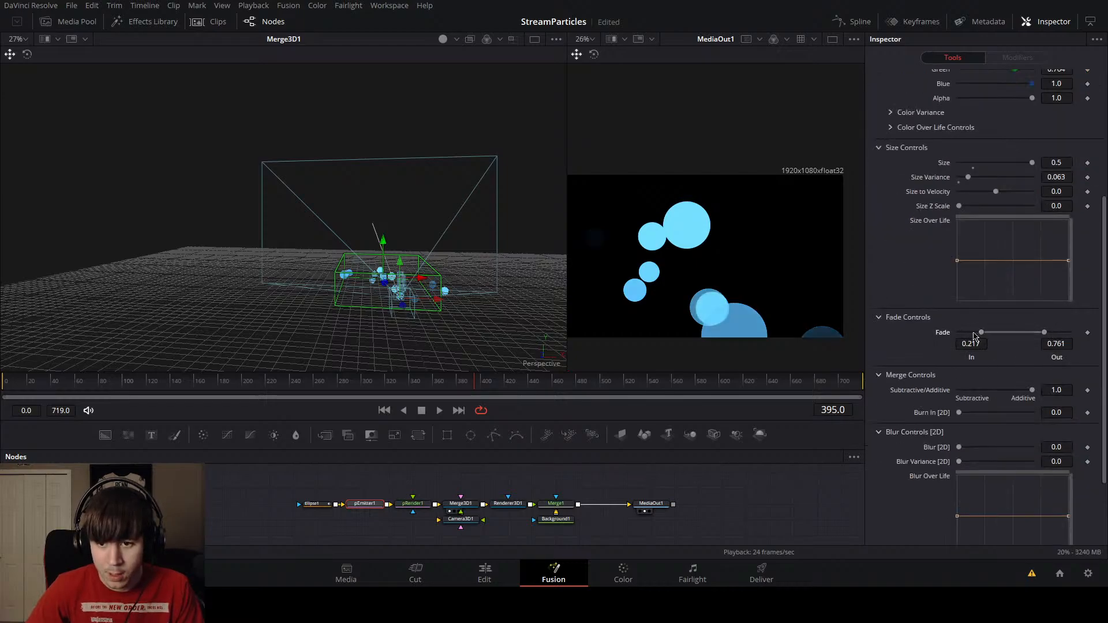
click(126, 385)
key(space)
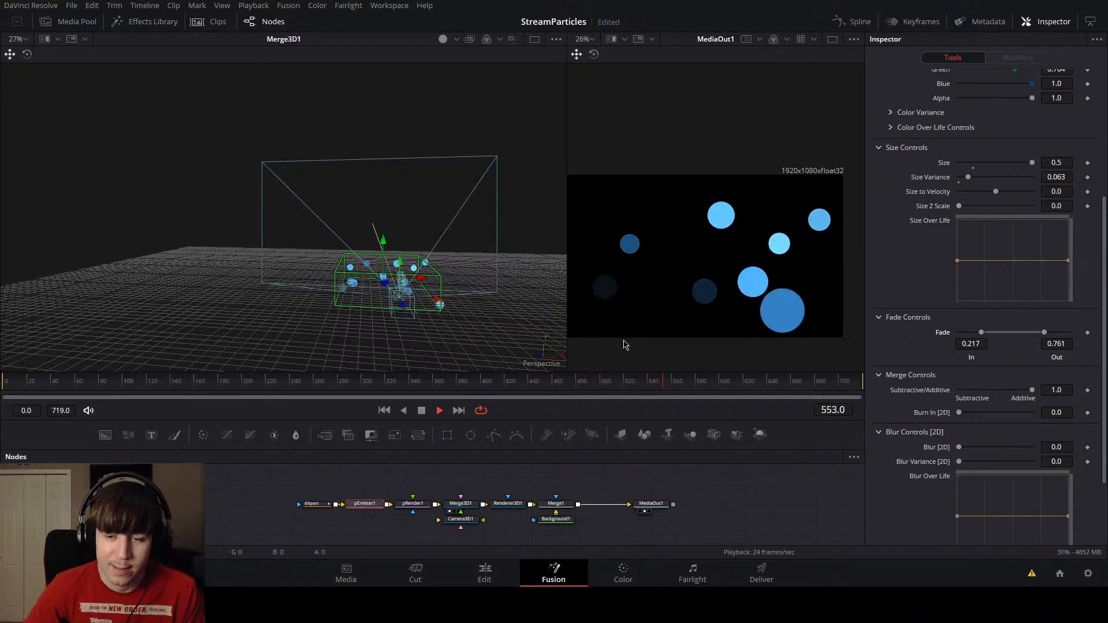
Step: Set the particles' Fade out to 0.811 and play back the animation to check how they fade
key(space)
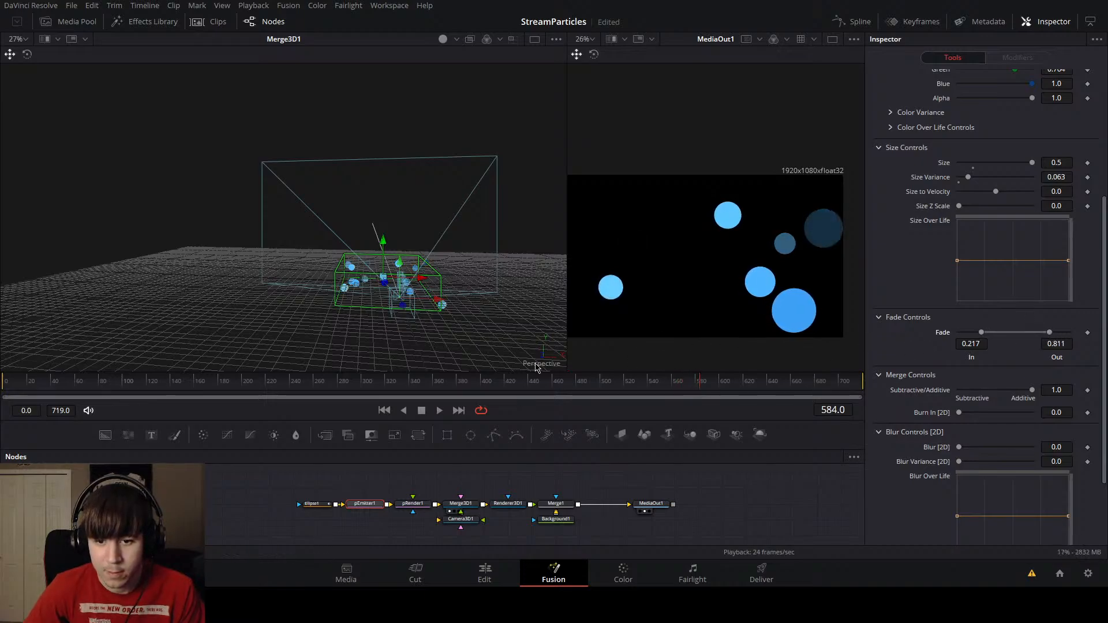
click(439, 411)
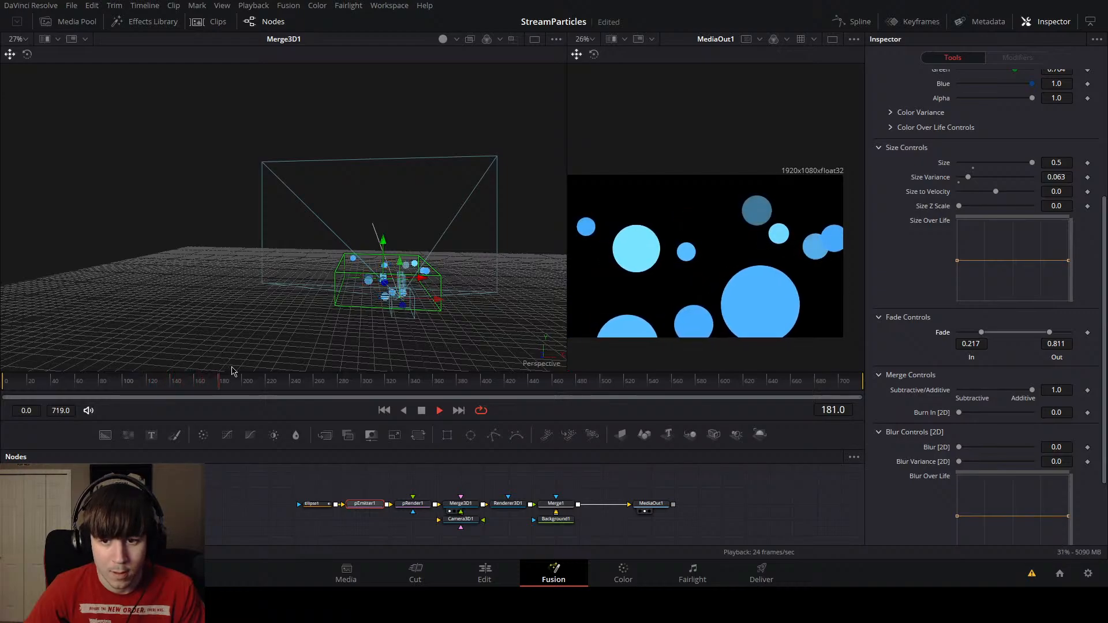
click(443, 410)
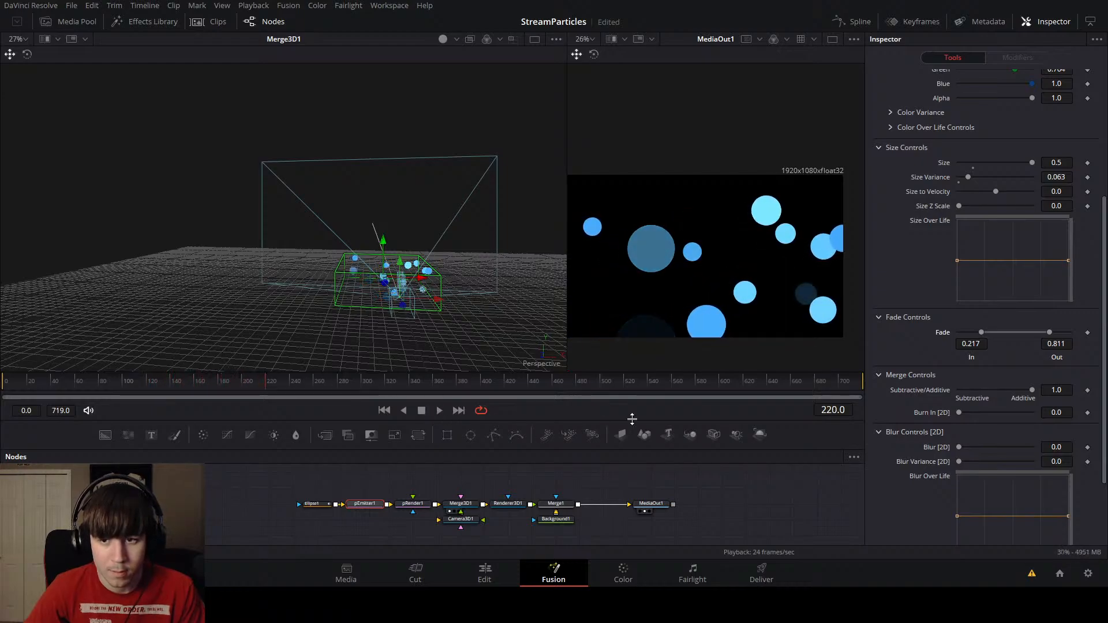
Step: Try Particle Age as the emitter style's Animate mode in playback, and return the mode to Over Time
scroll(922, 370, up, 5)
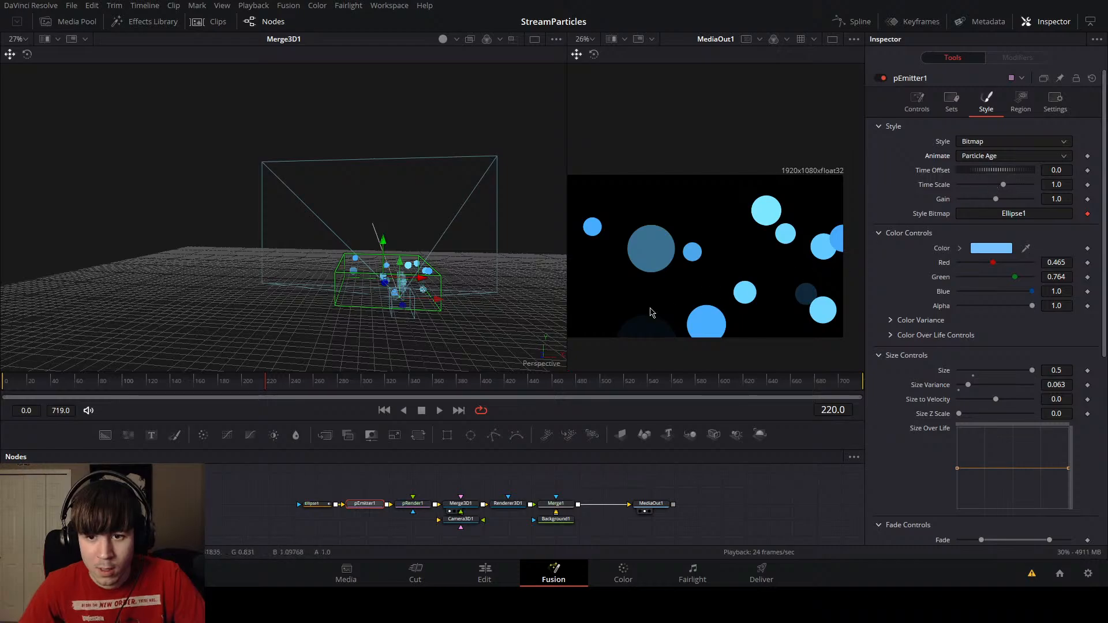
click(163, 381)
key(space)
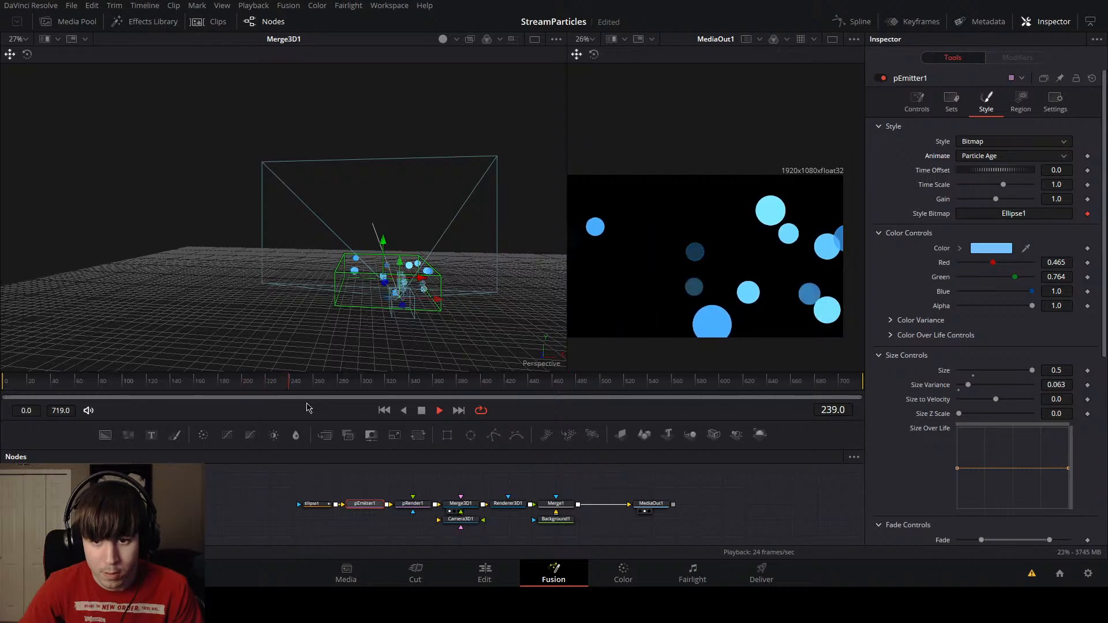
key(space)
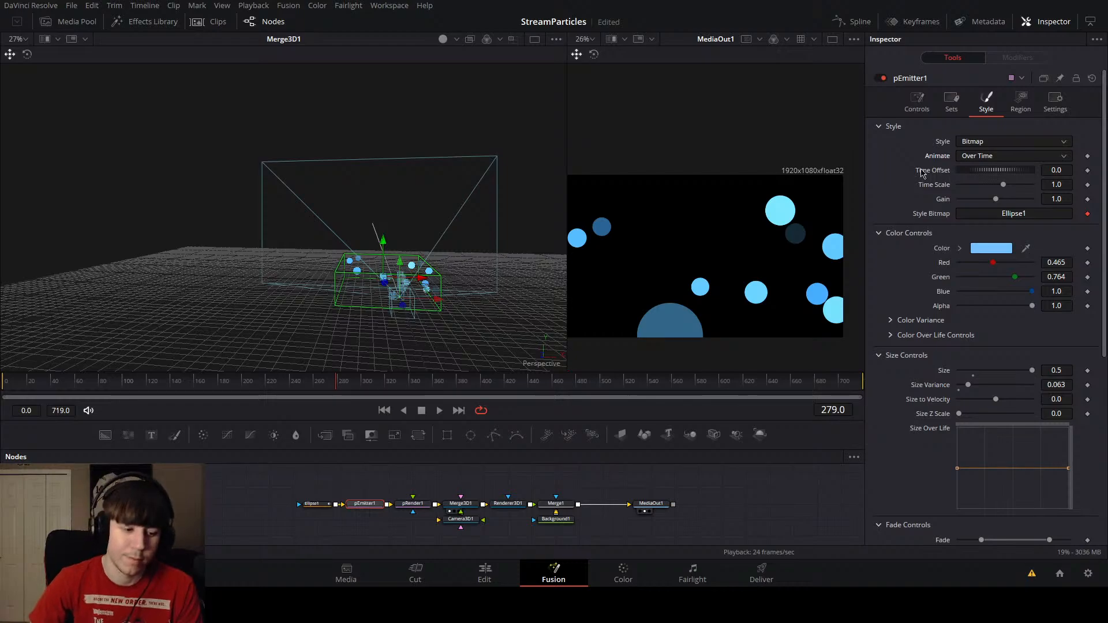
Step: Set the emitter's Blur to 1.0, Blur Variance to 0.102 and Z Blur (DOF) to 0.803
mouse_move(759, 150)
mouse_down()
mouse_move(782, 148)
mouse_move(773, 149)
mouse_up()
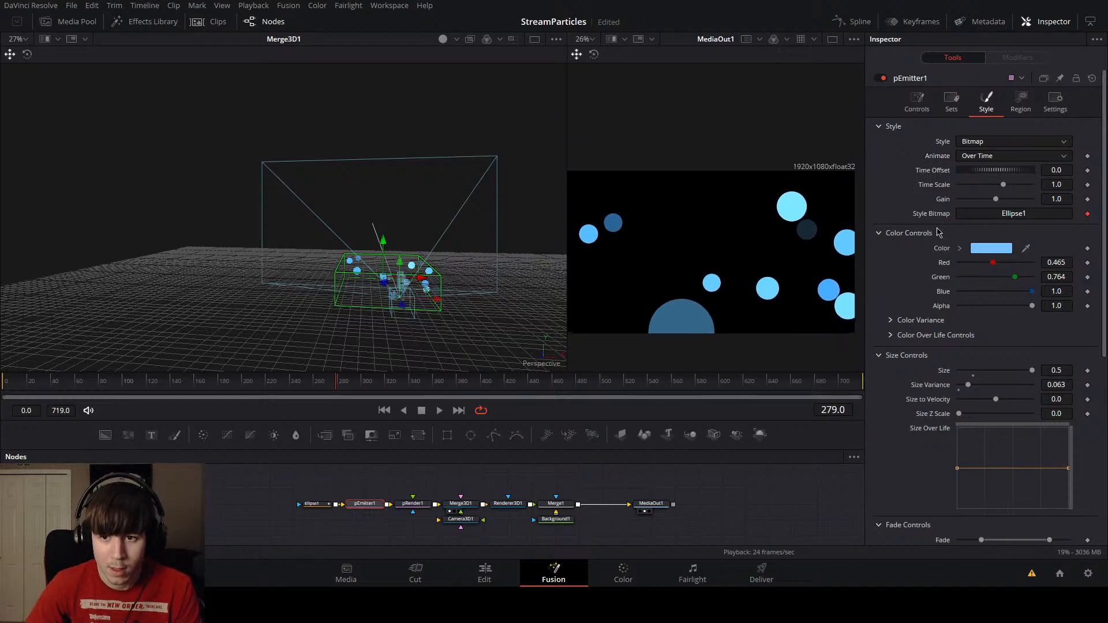
scroll(923, 312, down, 4)
scroll(918, 312, down, 1)
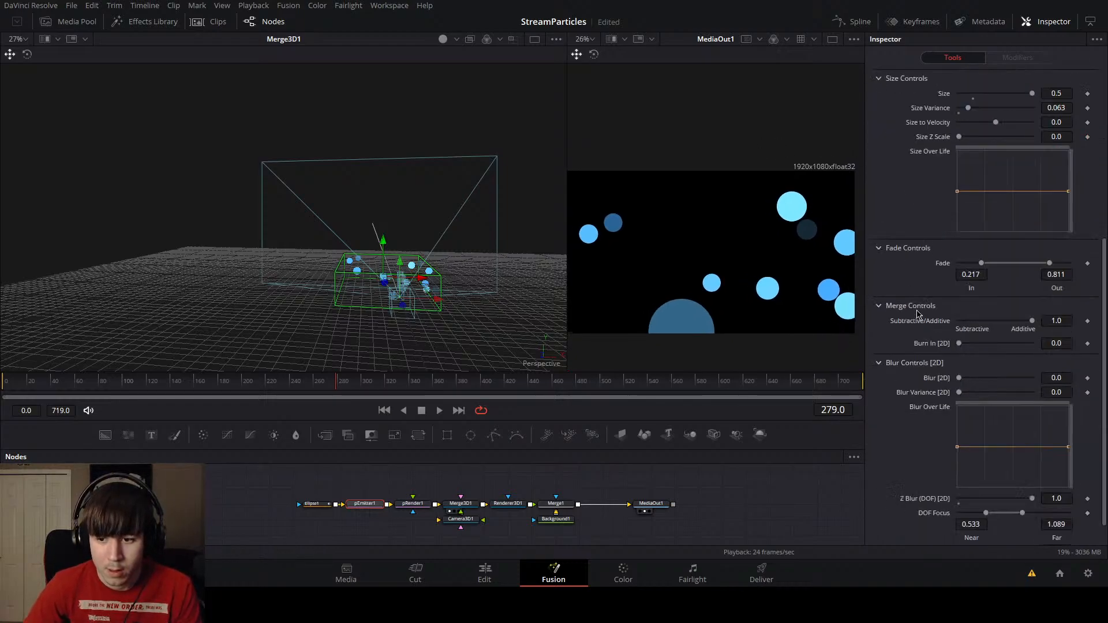
drag(959, 393, 963, 381)
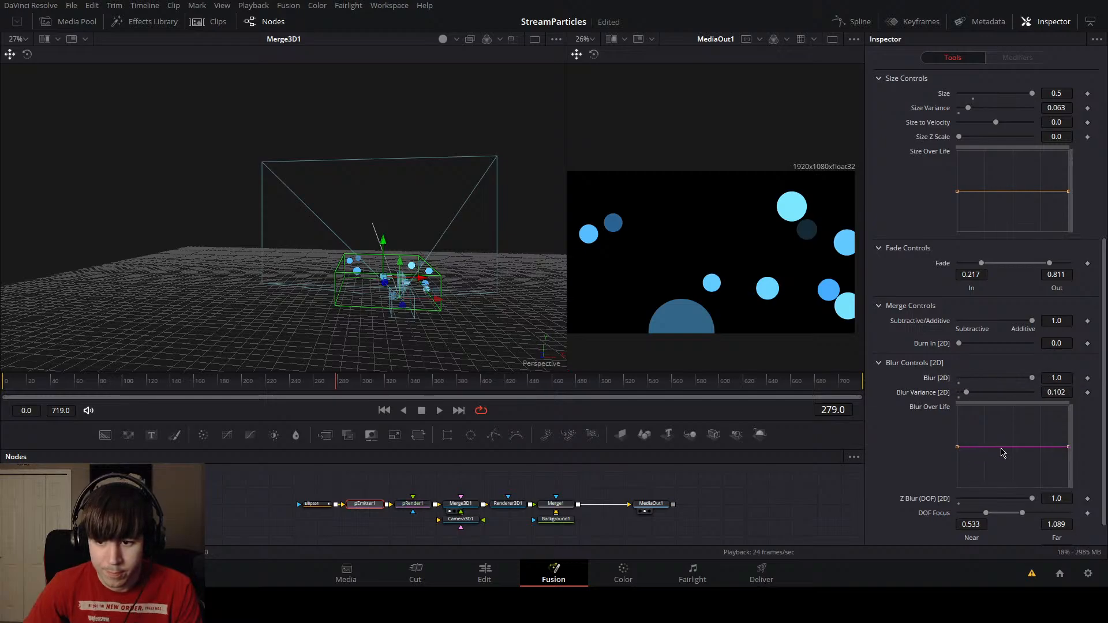
scroll(923, 423, down, 1)
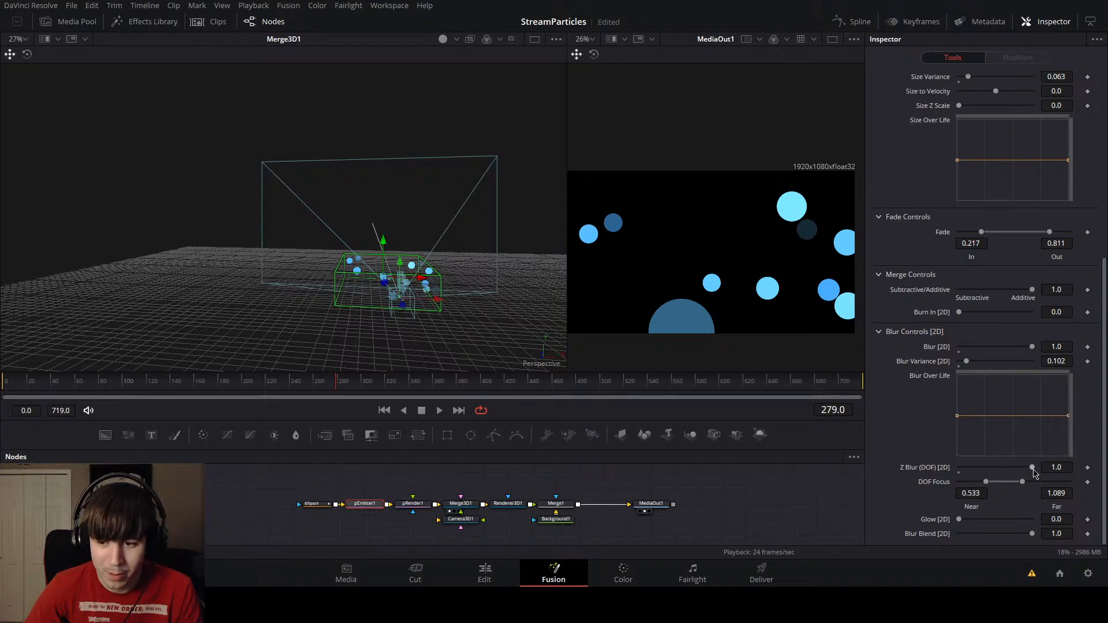
drag(1033, 468, 1020, 468)
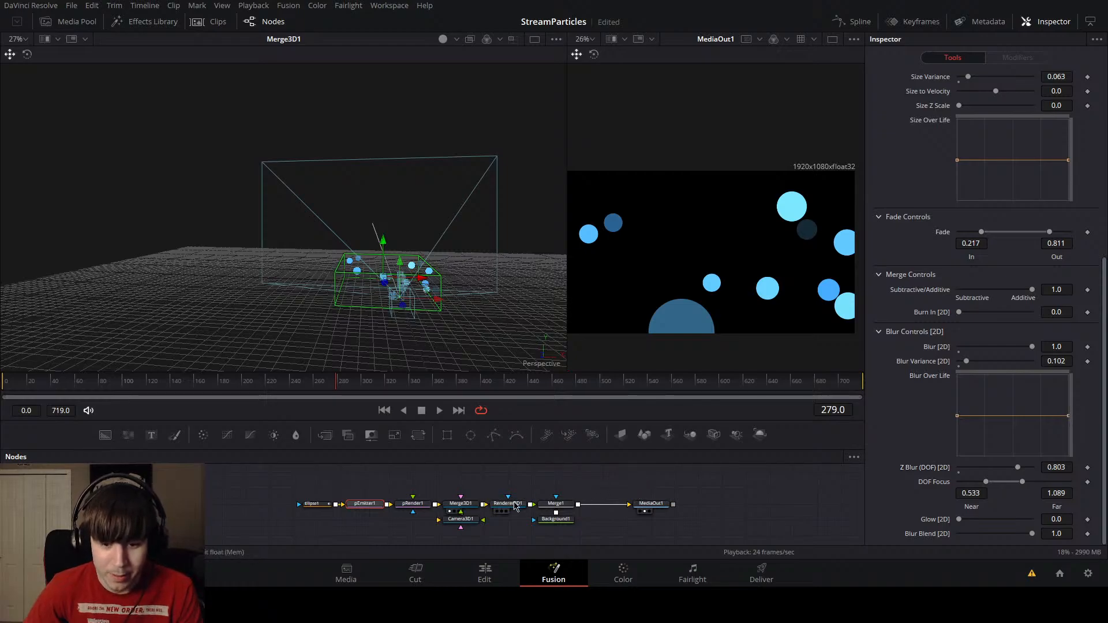
Step: Try the OpenGL Renderer type on Renderer3D1, check it around frame 595, and undo the renderer change
click(508, 504)
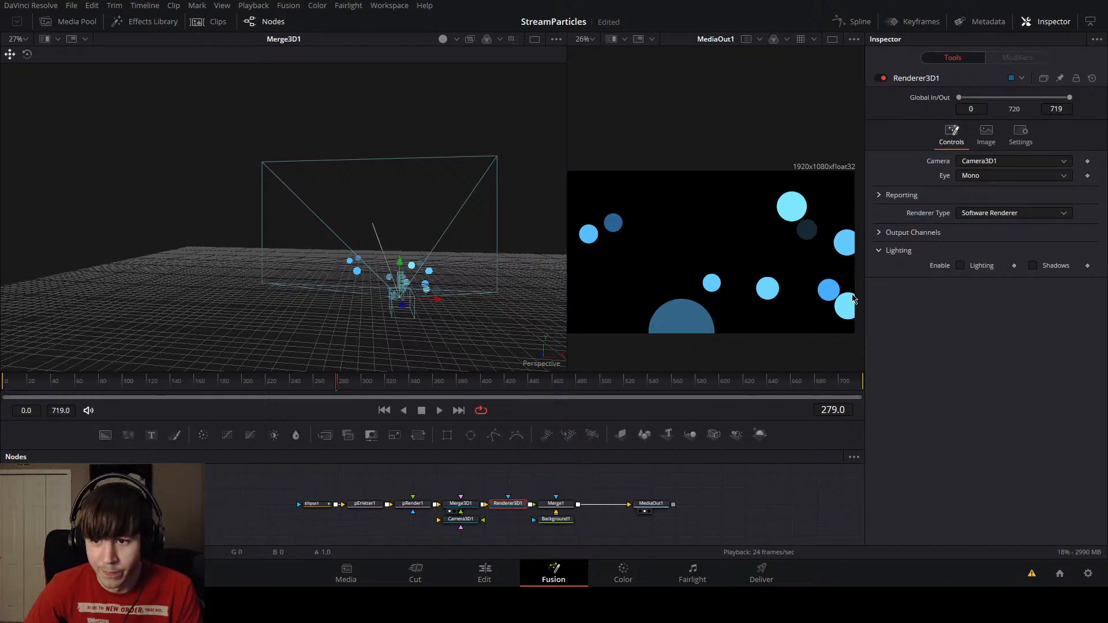
click(977, 234)
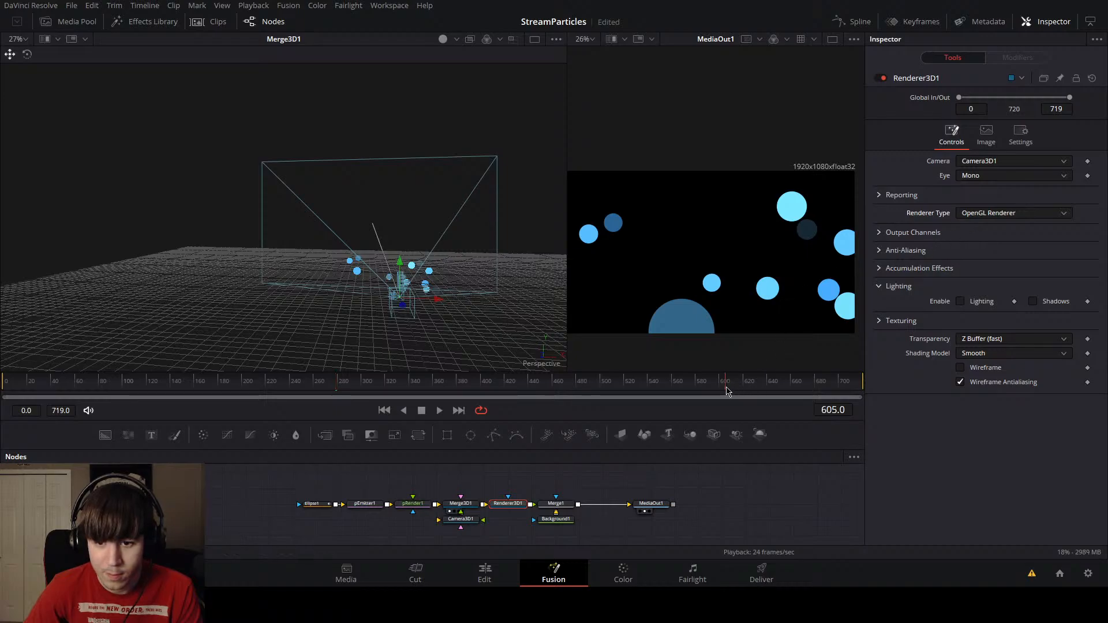
drag(573, 394, 715, 387)
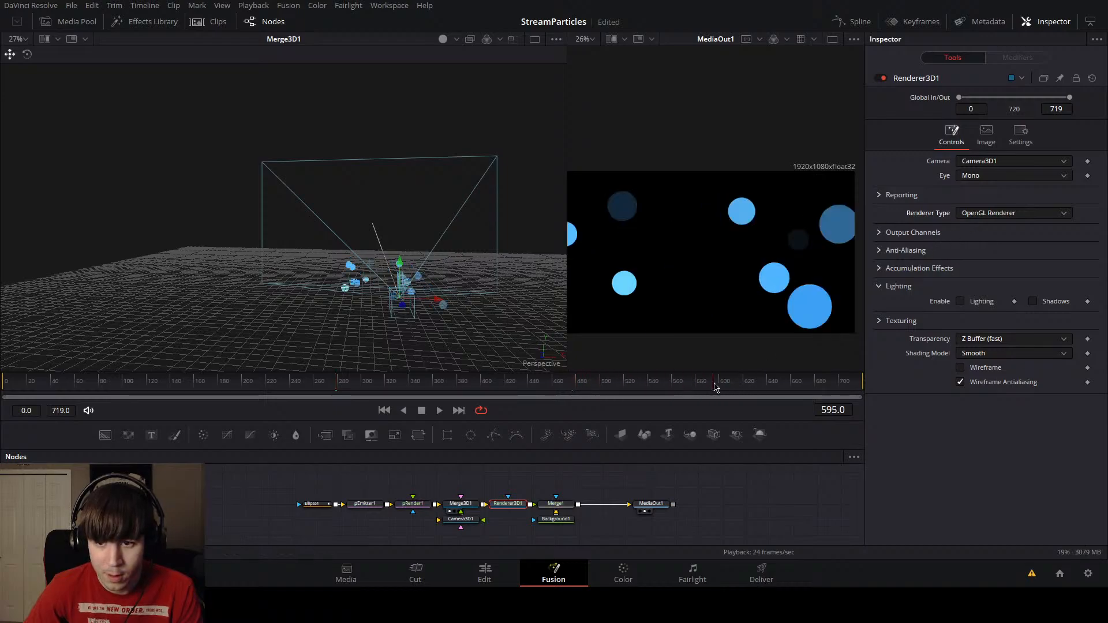
key(ctrl+z)
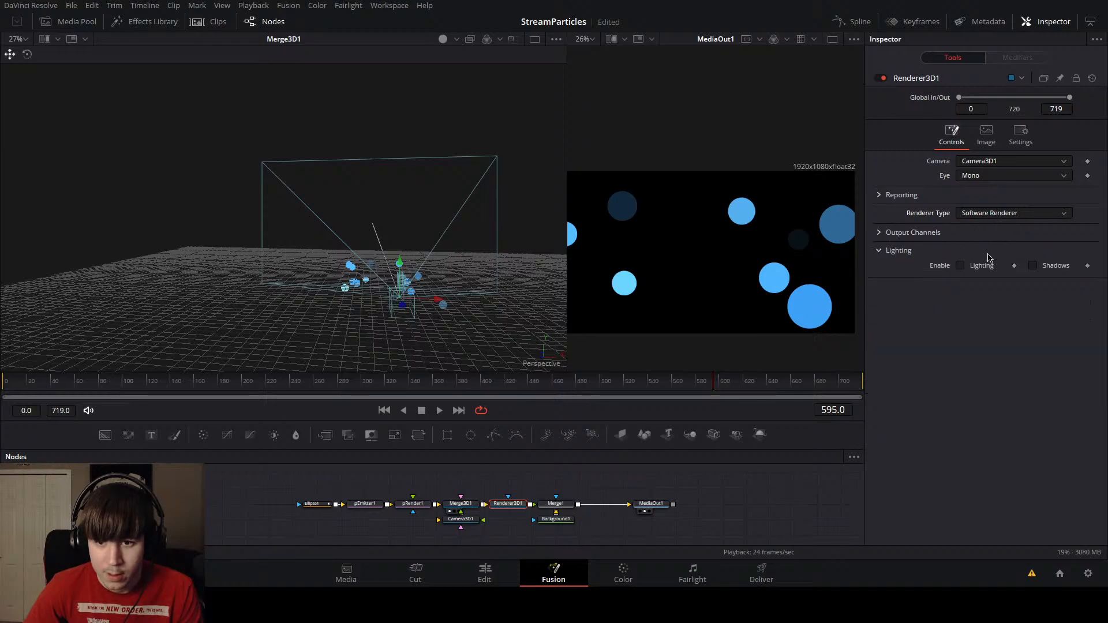
Step: Inspect Renderer3D1's Image settings and play back the particles from about frame 155
click(987, 139)
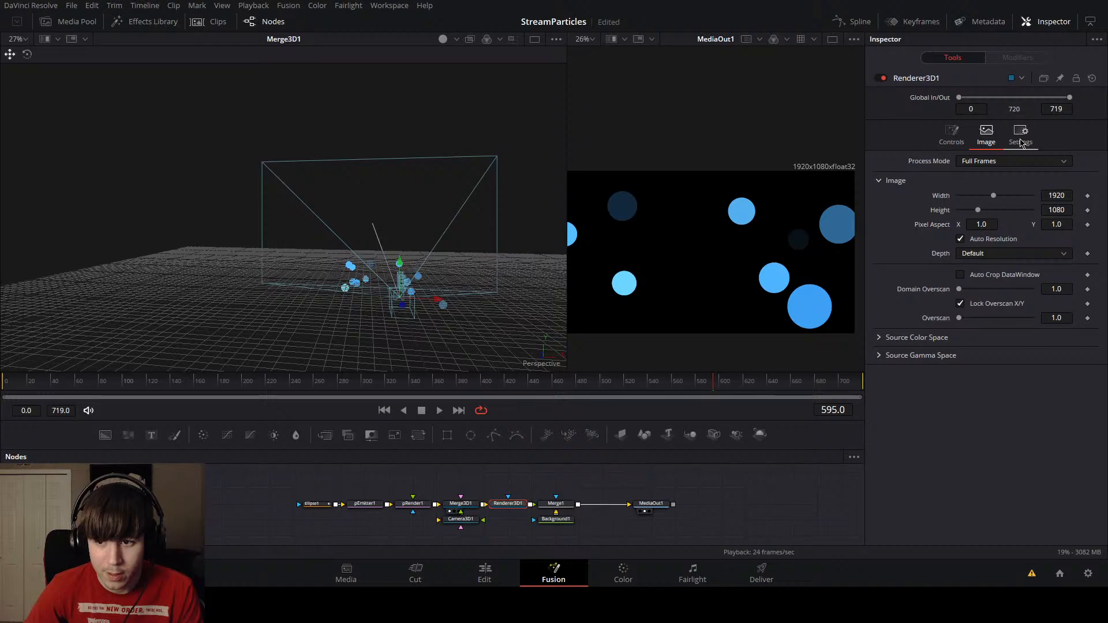
drag(584, 386, 190, 395)
key(space)
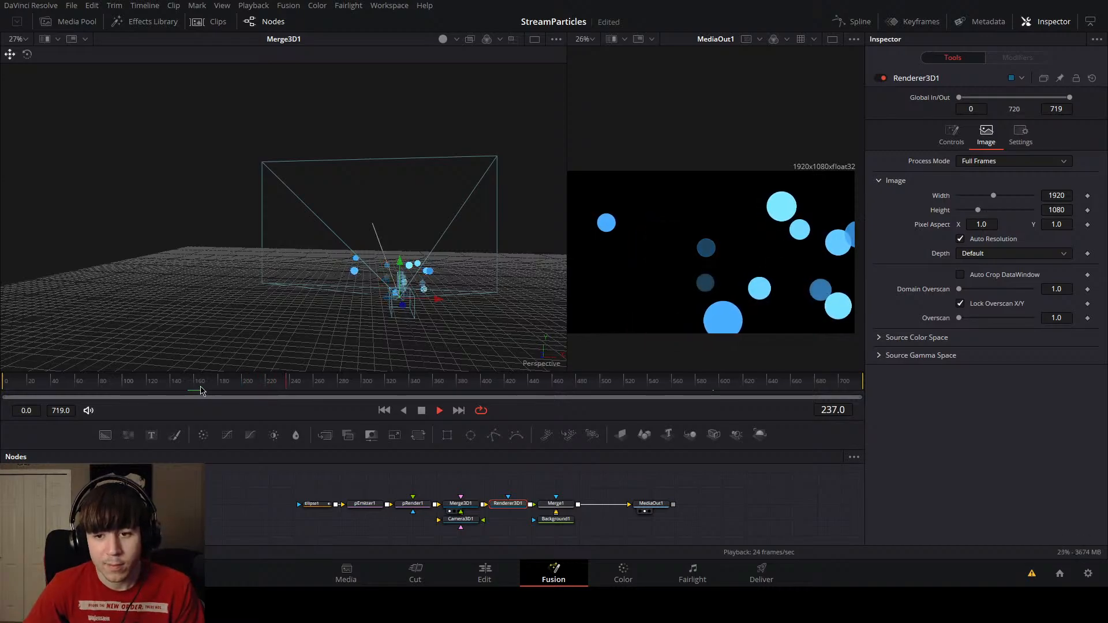
key(space)
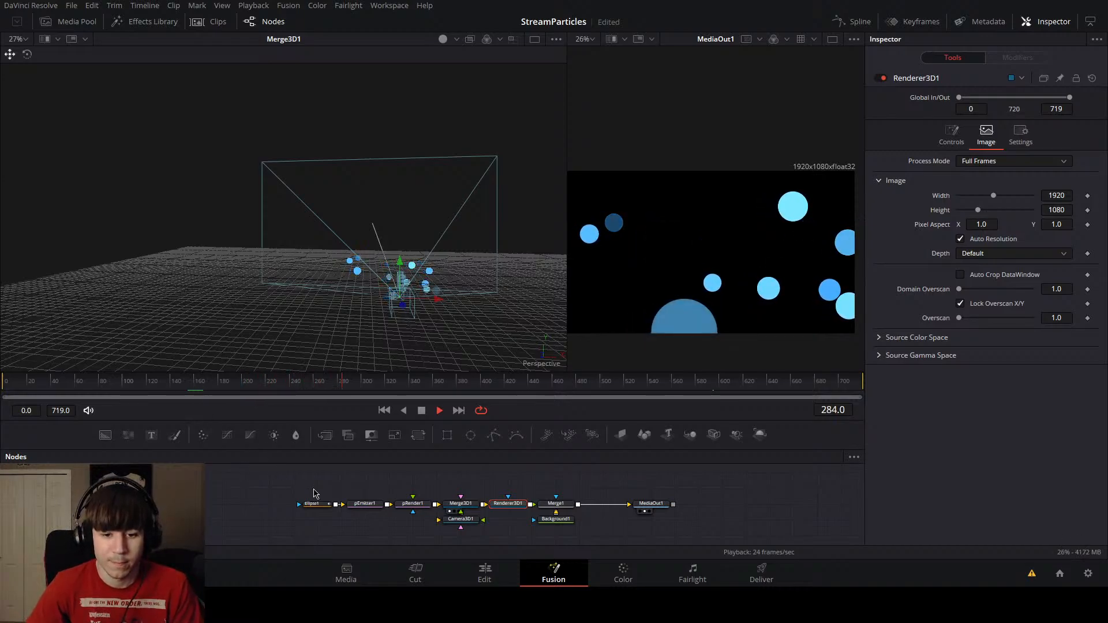
Step: Check the Merge1 settings and show Renderer3D1's output in the viewer in place of MediaOut1
click(557, 504)
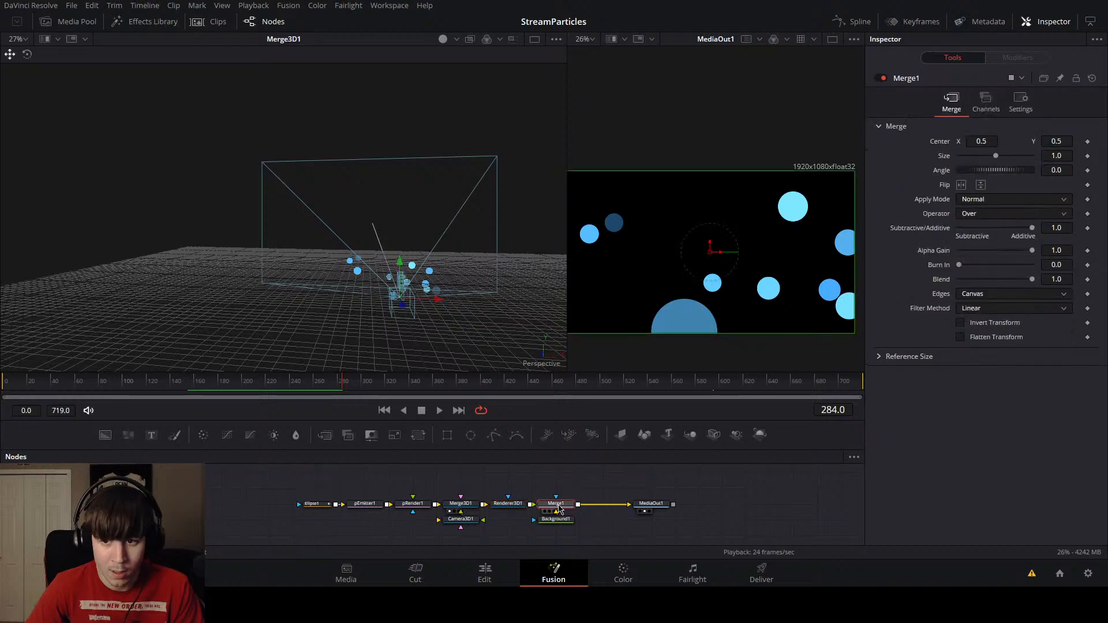
click(508, 504)
click(511, 511)
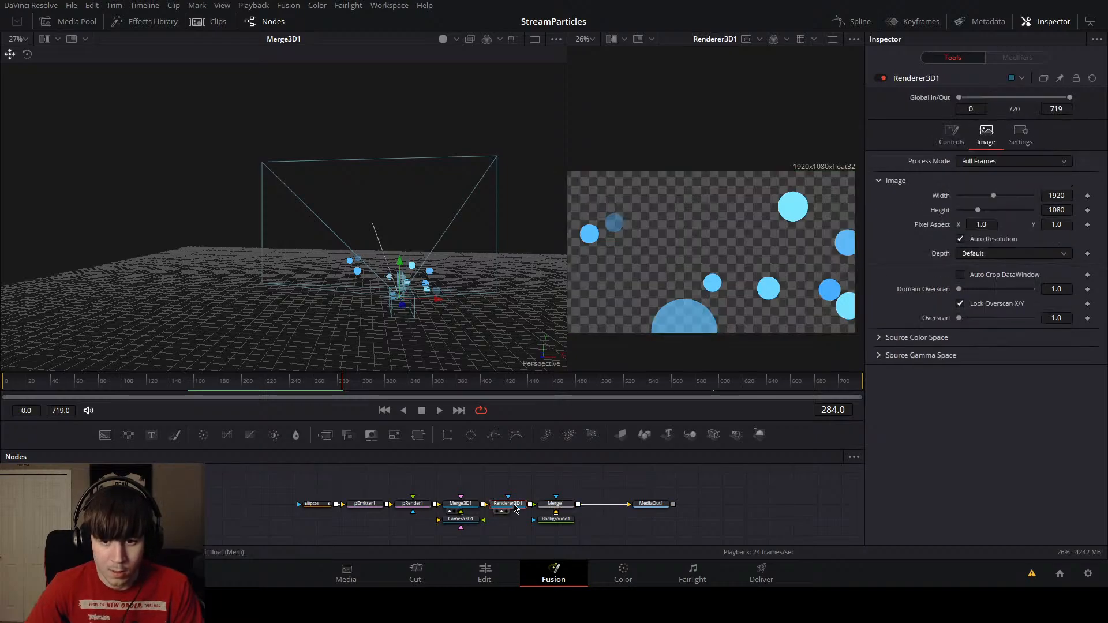
Step: Play the particle animation from around frame 255, twice, to review the motion and rendered look of the circles
drag(585, 388, 308, 397)
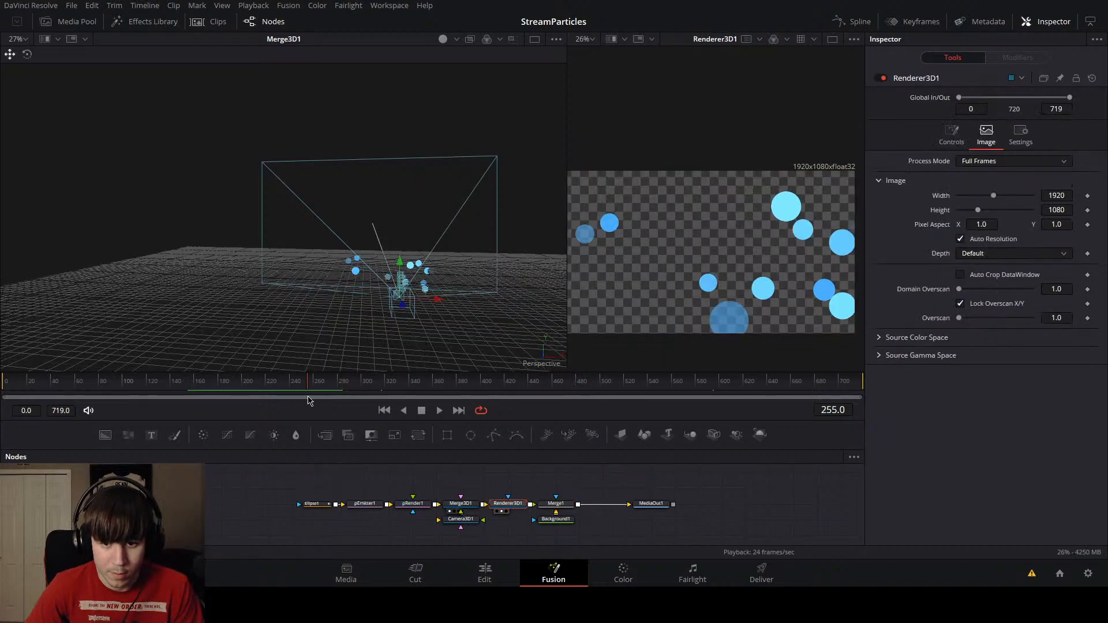
key(space)
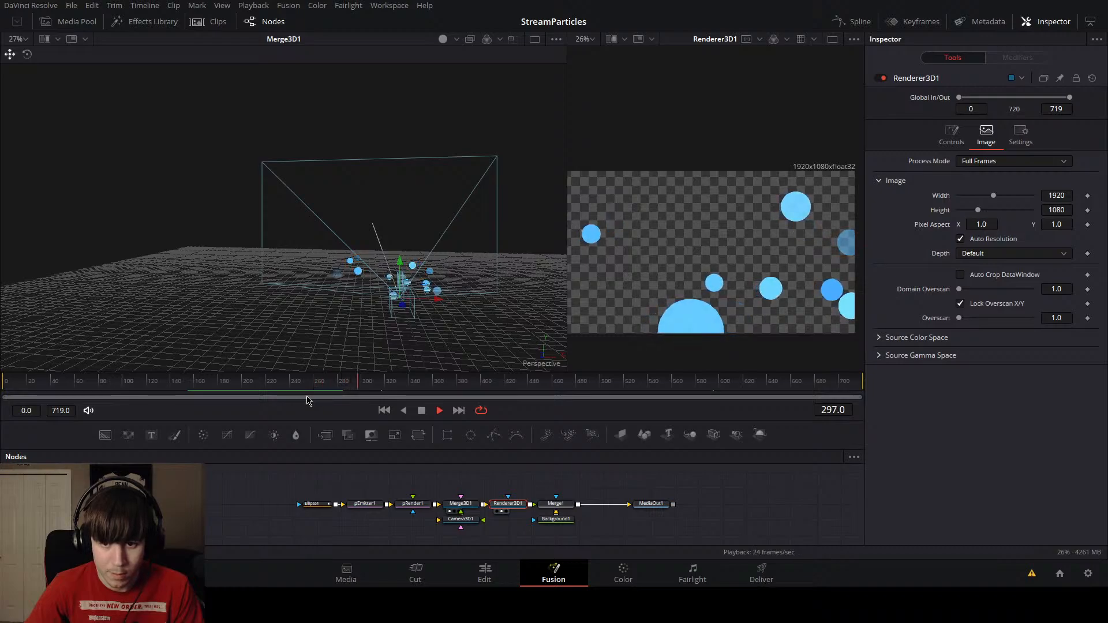
key(space)
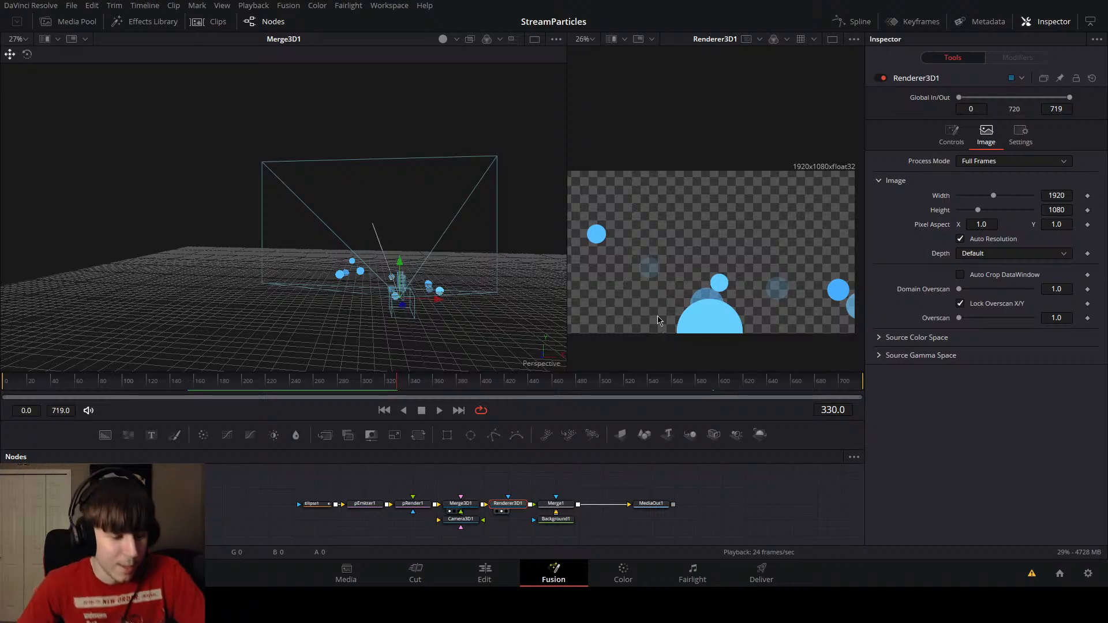
drag(645, 320, 648, 320)
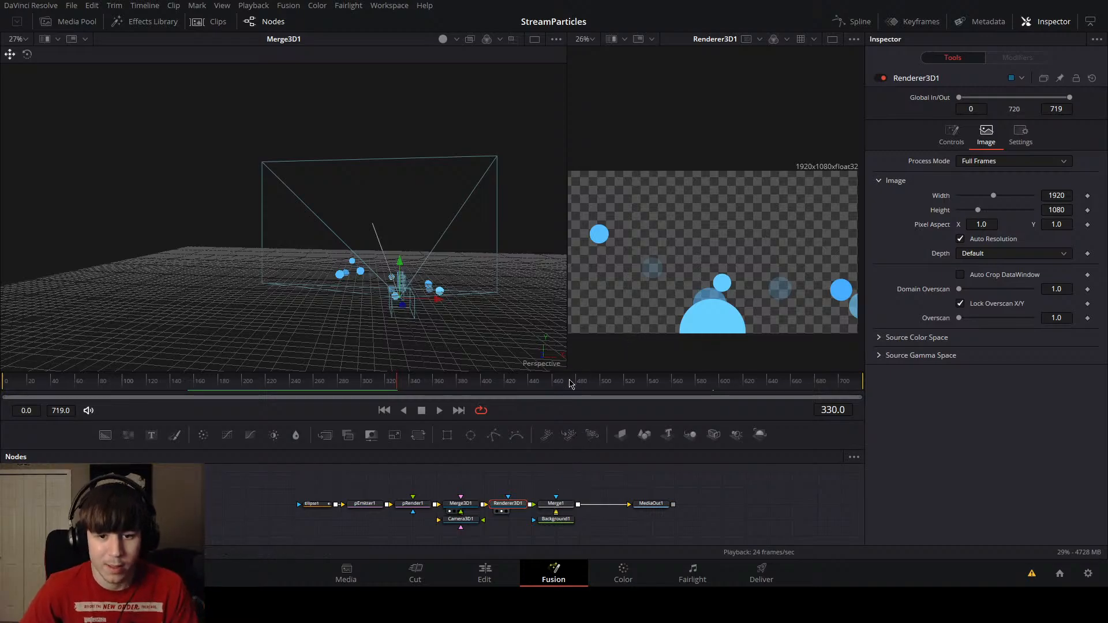
click(313, 391)
key(space)
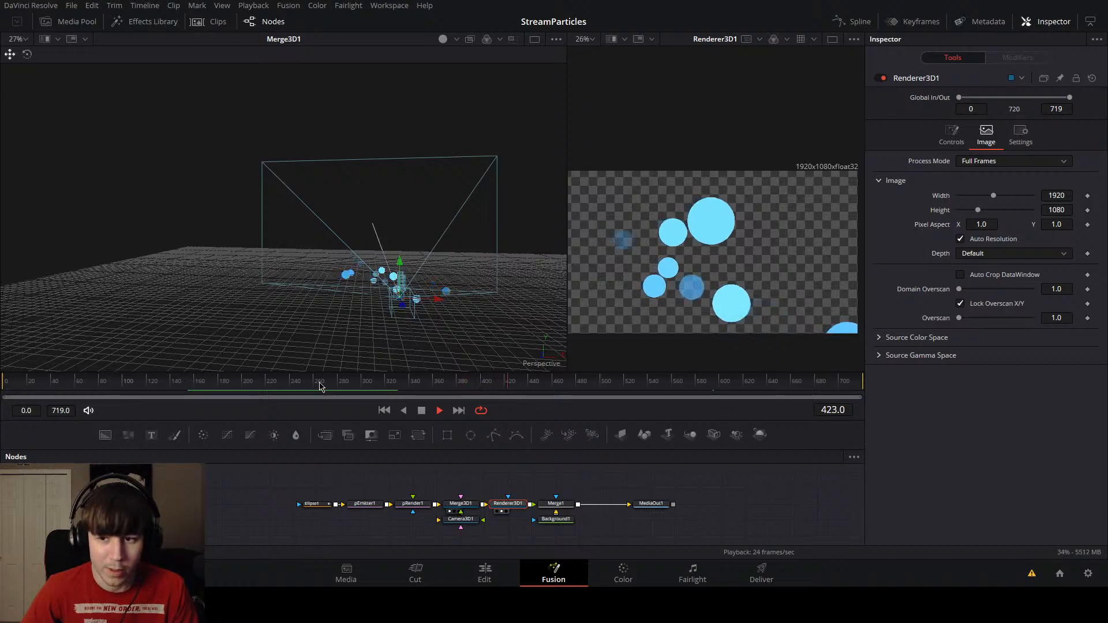
key(space)
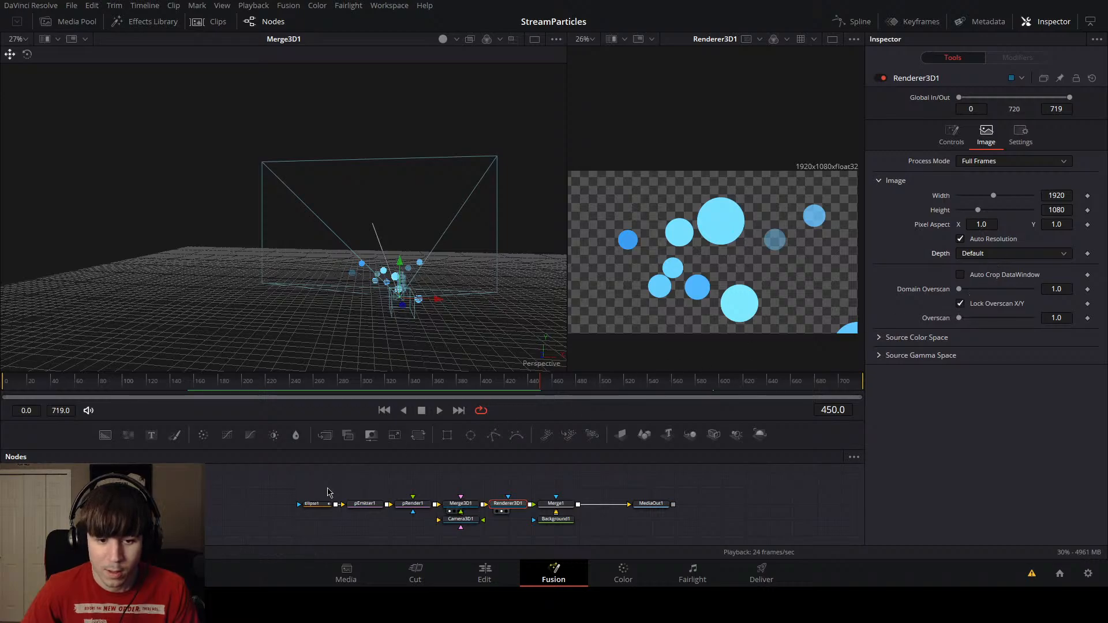
Step: Try adjusting the Soft Edge of the Ellipse1 node, return it to 0.0, and check the node's other settings
click(313, 504)
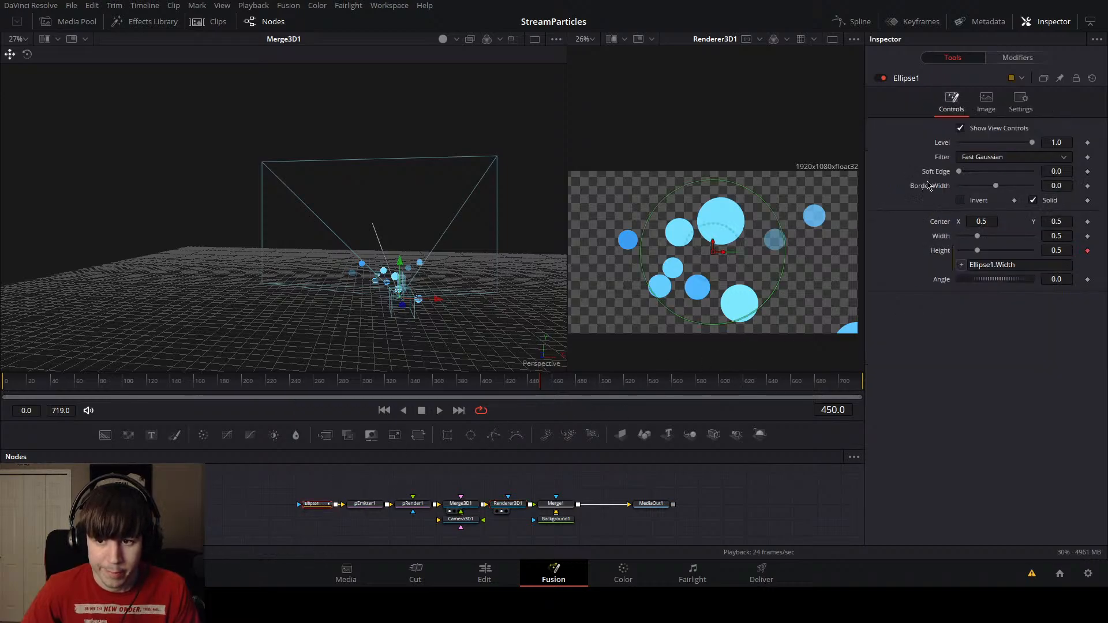
drag(958, 172, 913, 179)
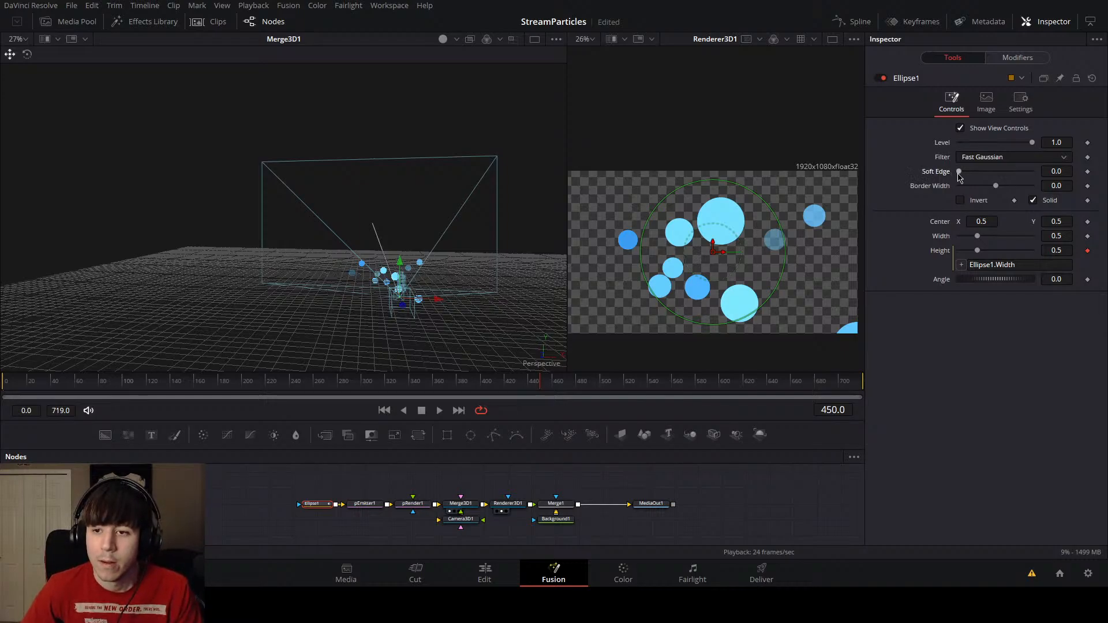
click(987, 104)
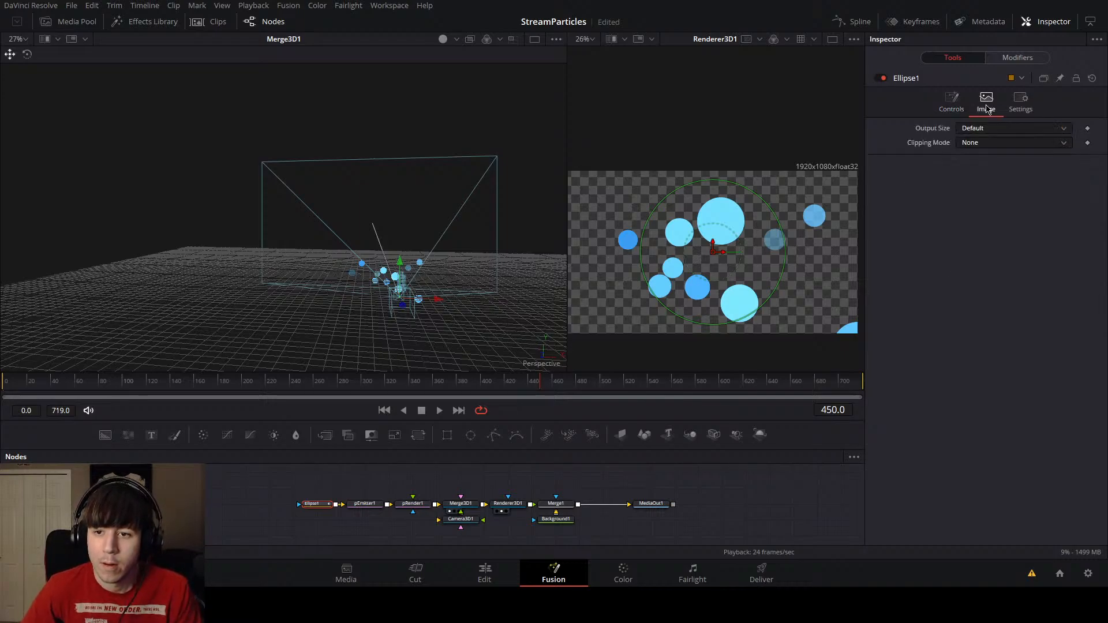
click(1018, 108)
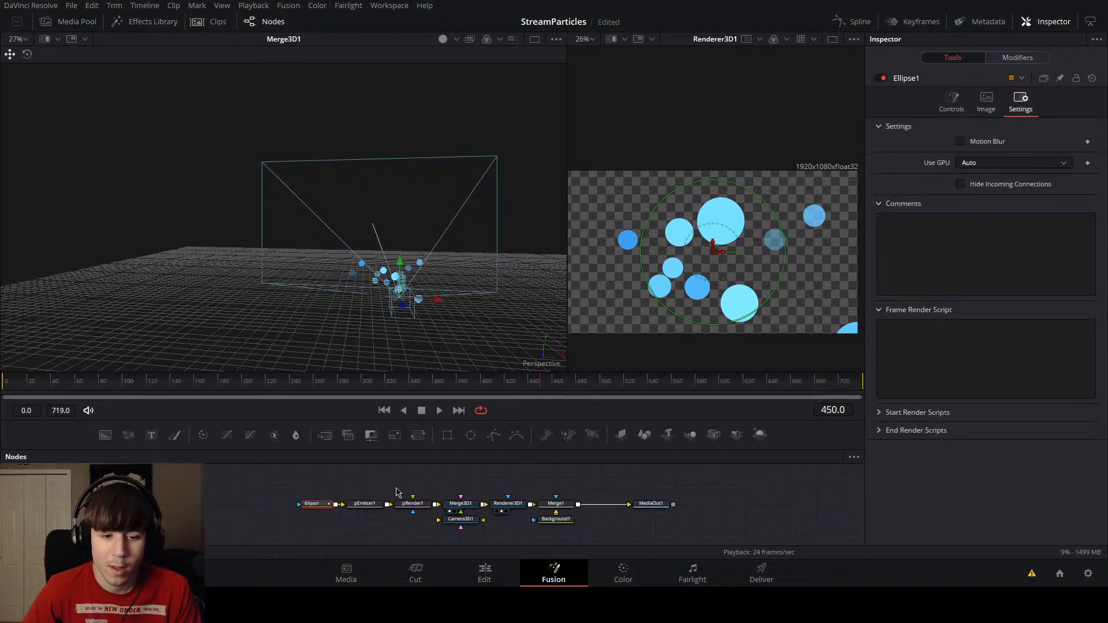
Step: Examine pEmitter1's emission, region and style settings, including its size, fade and 2D blur controls
click(369, 506)
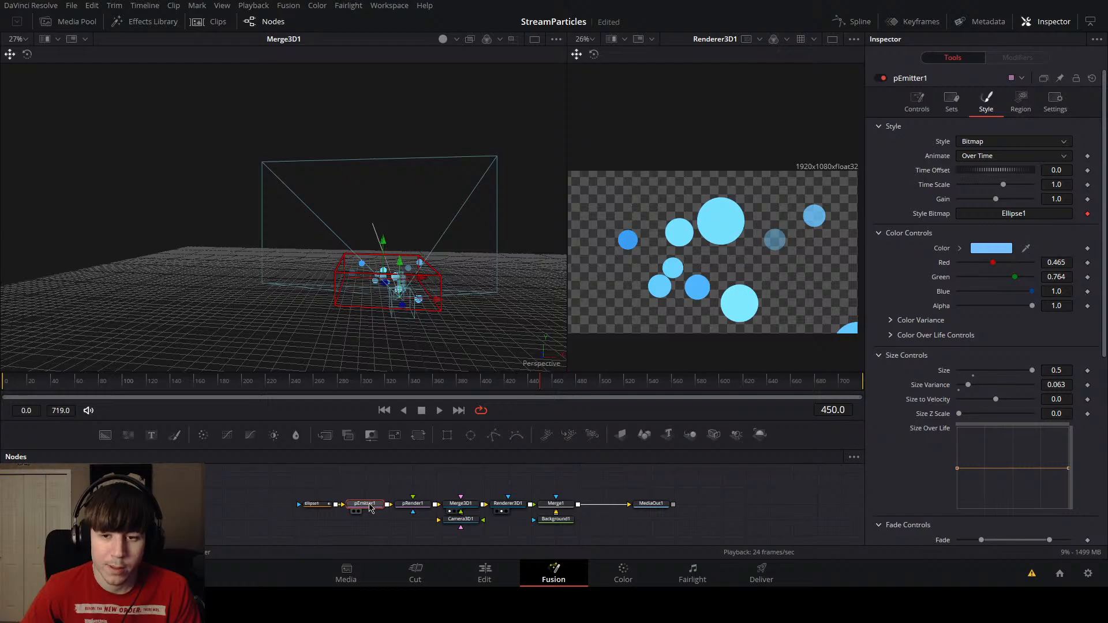
click(910, 108)
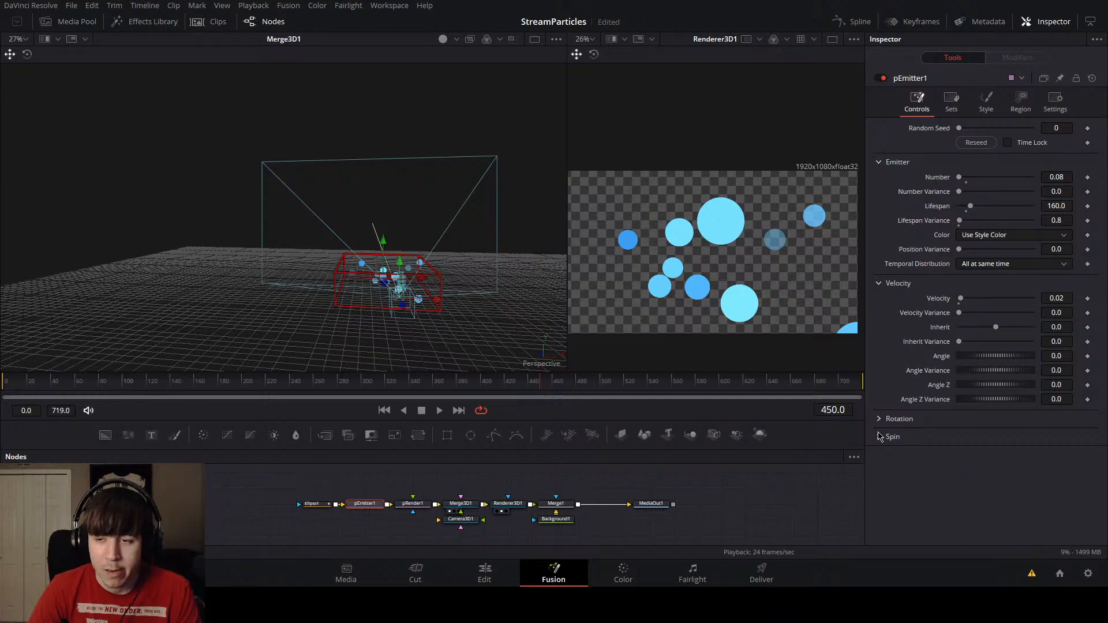
click(1018, 111)
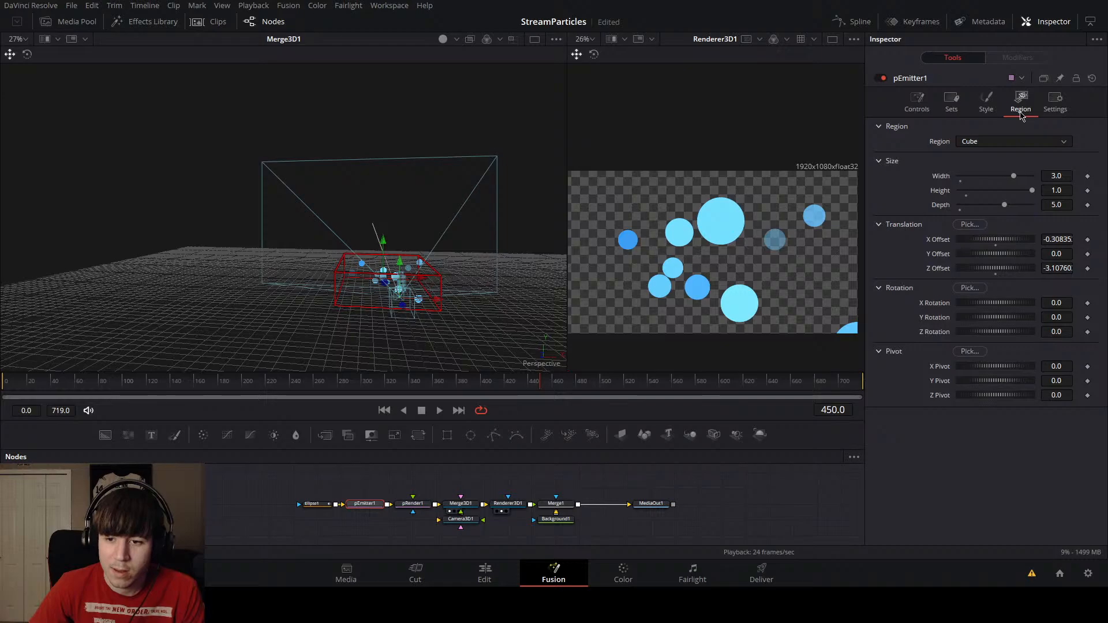
click(987, 107)
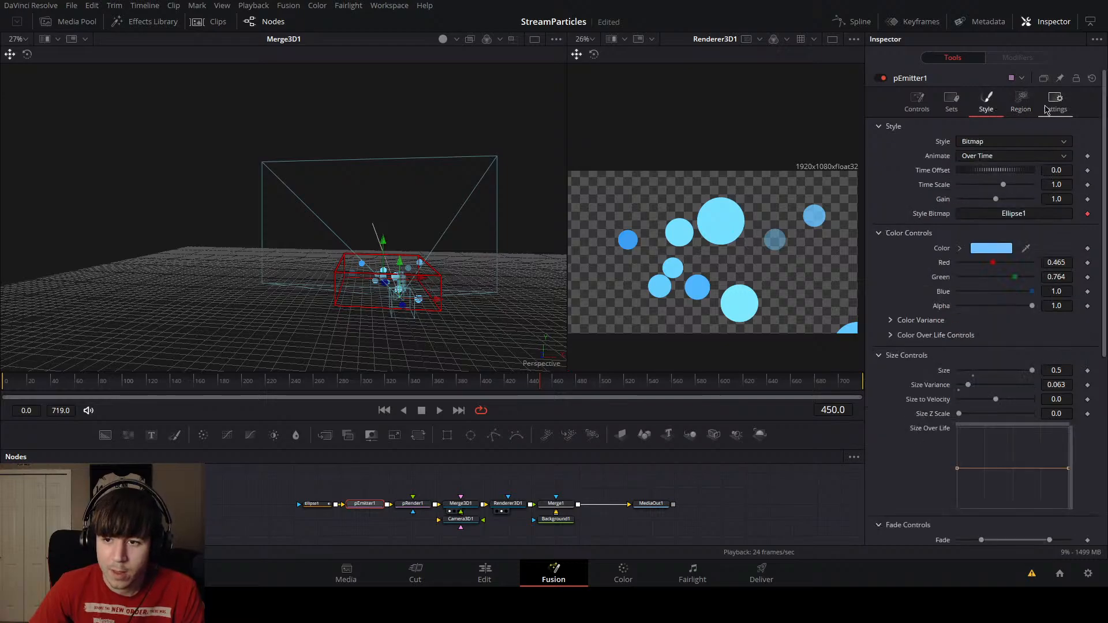
click(1044, 109)
click(986, 104)
scroll(904, 236, down, 3)
scroll(904, 236, down, 3)
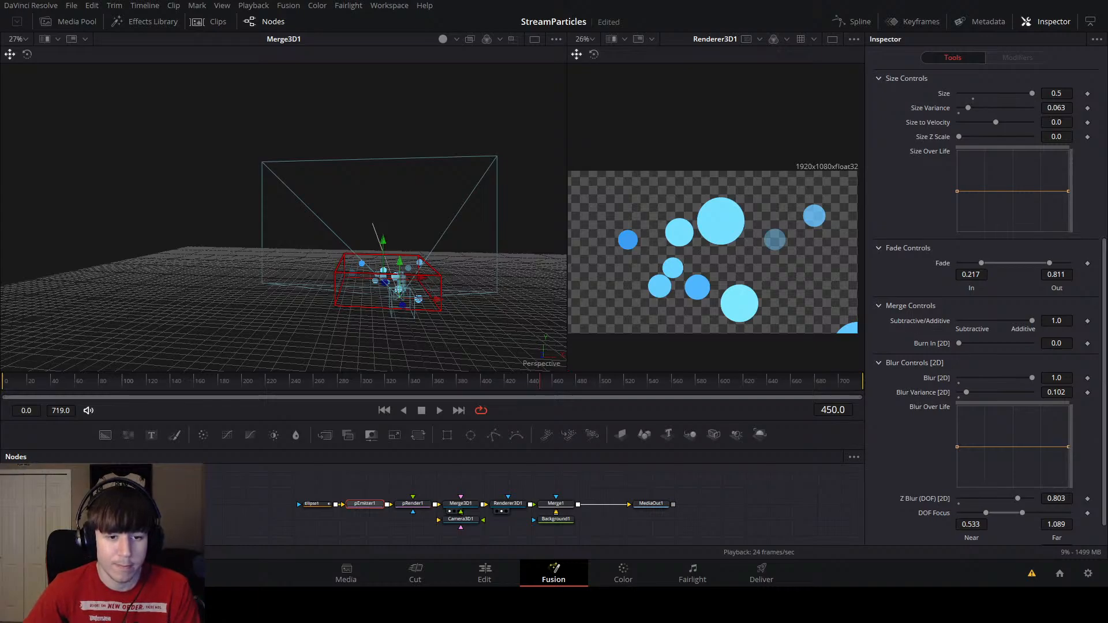
Step: Move the Camera3D1 node further below Merge3D1 in the node graph
click(470, 521)
drag(470, 521, 471, 537)
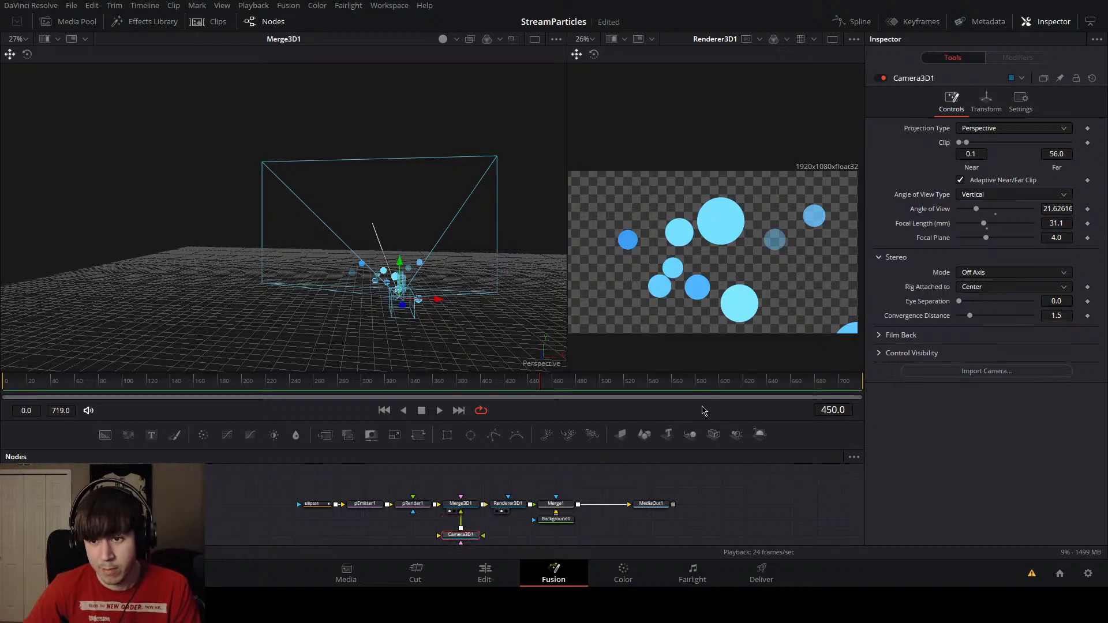
Step: Try changing Camera3D1's focal plane, convergence distance, adaptive clipping and focal length, undoing the changes
drag(985, 238, 973, 242)
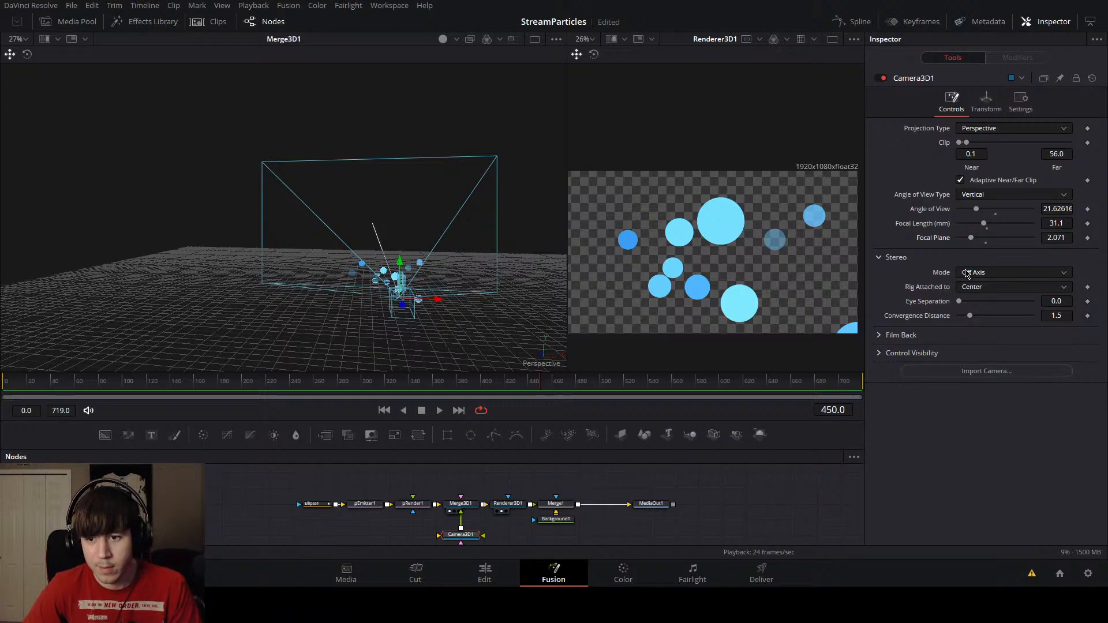
key(ctrl+z)
drag(969, 316, 997, 317)
key(ctrl+z)
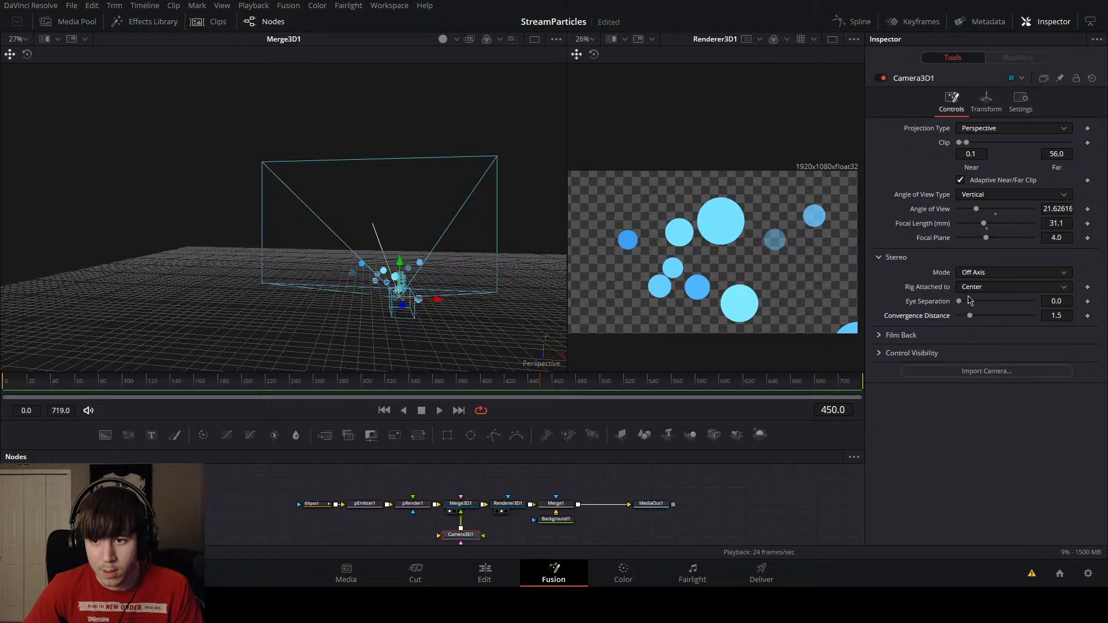
click(960, 180)
mouse_move(986, 240)
mouse_down()
mouse_move(967, 238)
mouse_move(982, 225)
mouse_move(998, 231)
mouse_move(973, 226)
mouse_move(984, 228)
mouse_up()
key(ctrl+z)
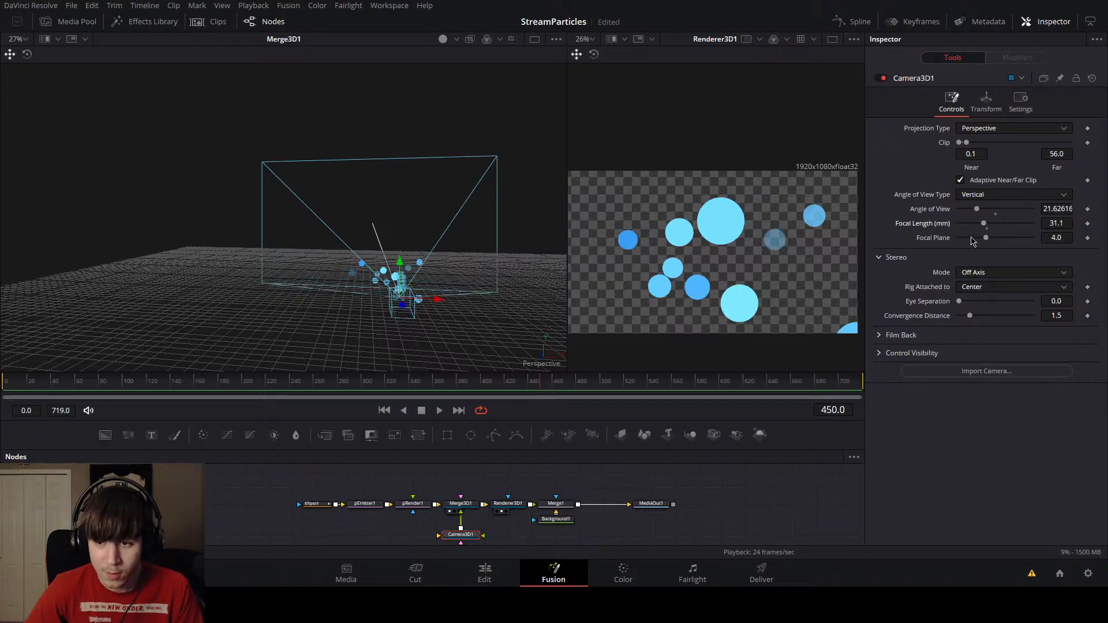
Step: Check Camera3D1's transform values, and try a different angle of view before undoing it
click(975, 102)
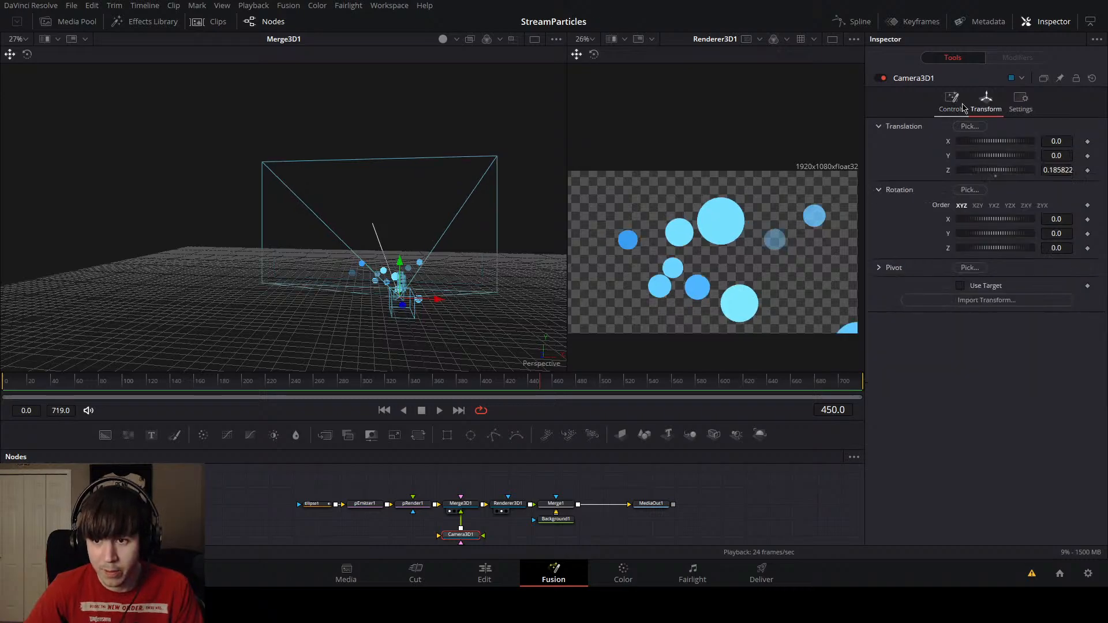
click(963, 107)
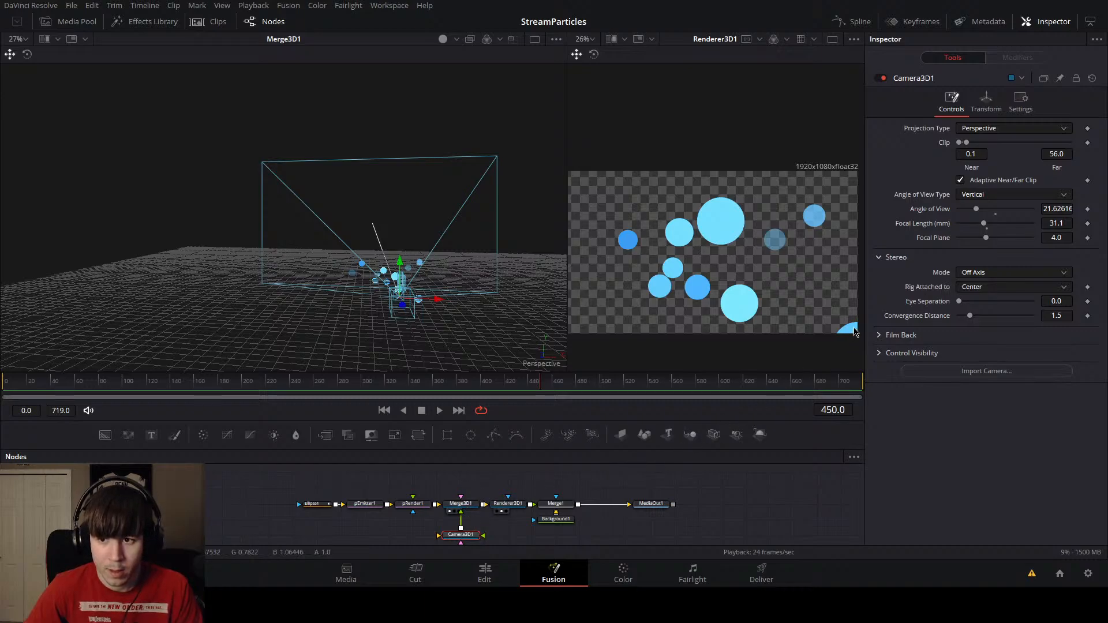
drag(979, 209, 973, 224)
key(ctrl+z)
key(ctrl+z)
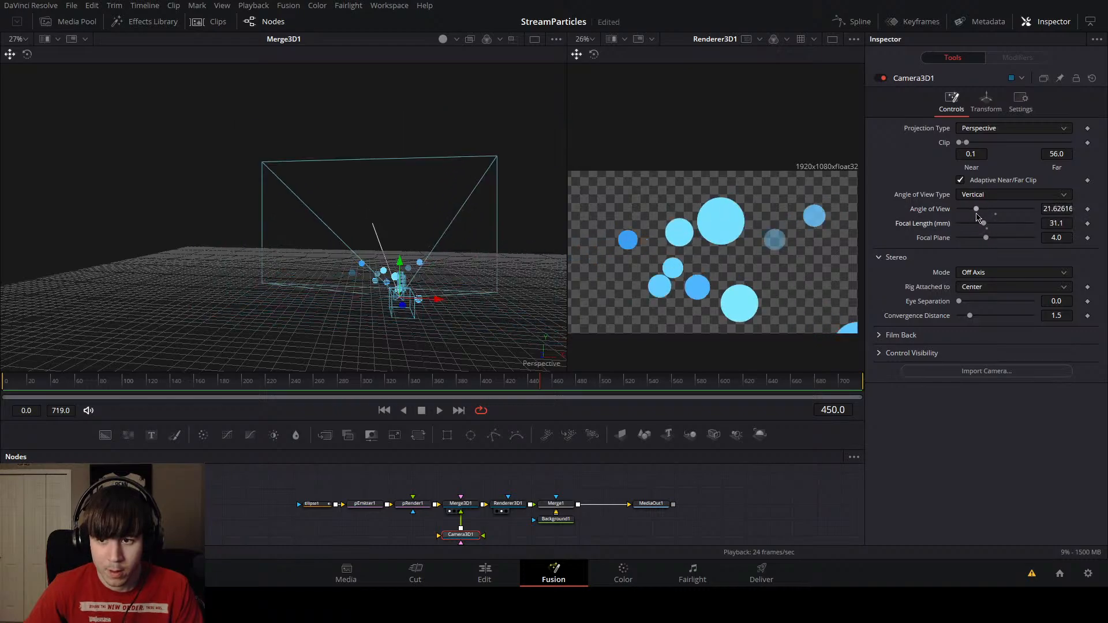
Step: Try moving Camera3D1 within the 3D scene, and undo the move
click(988, 106)
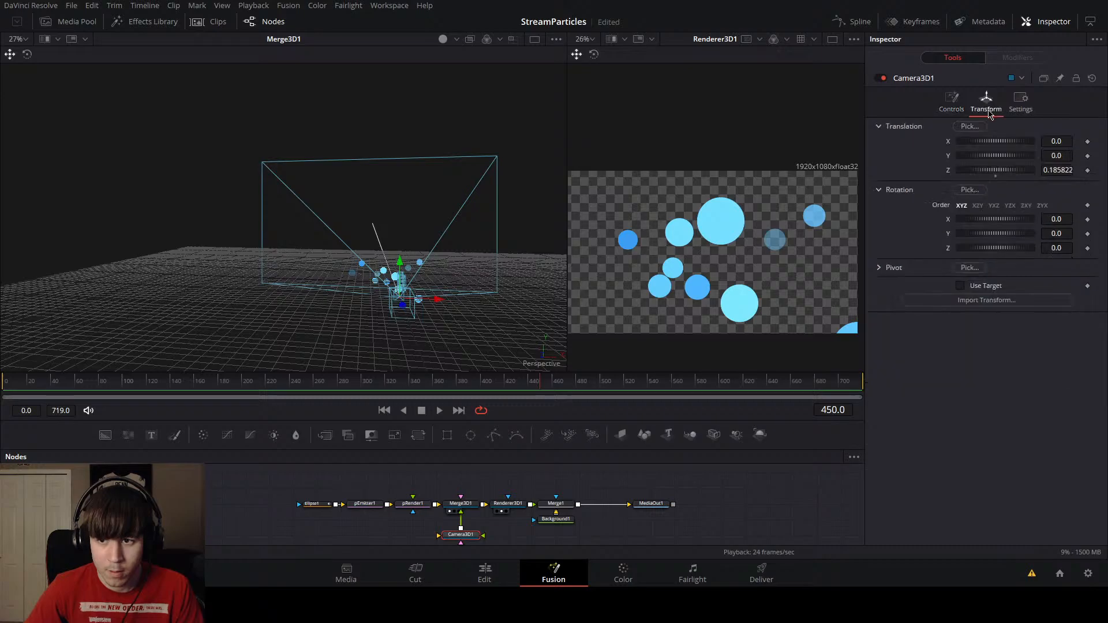
drag(403, 305, 363, 227)
key(ctrl+z)
key(ctrl+z)
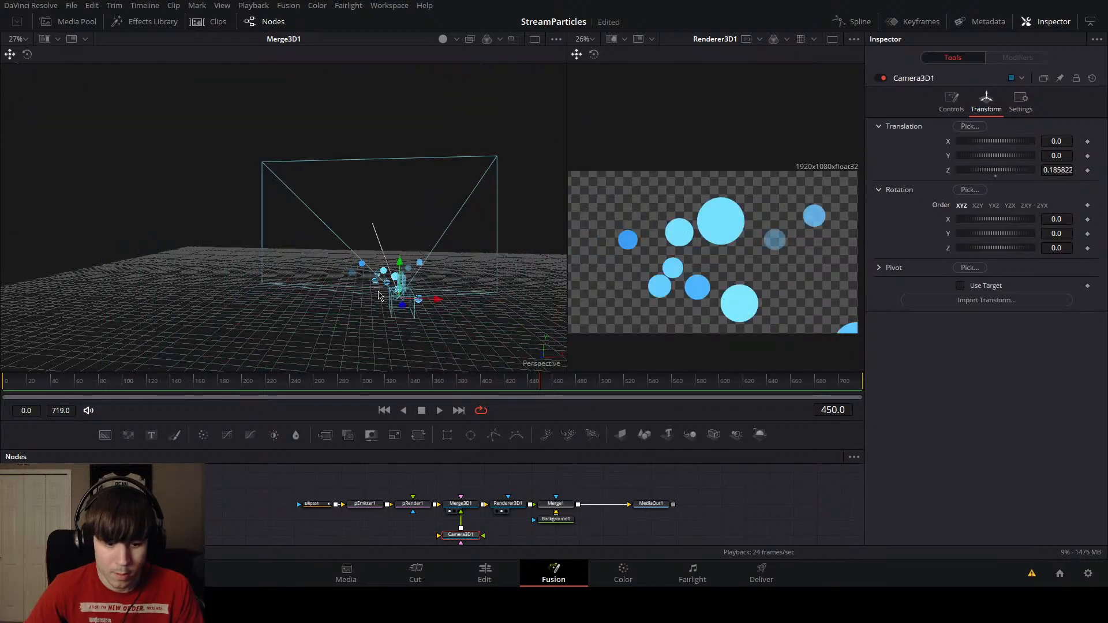
Step: Try an int8 image depth on Renderer3D1, and return the depth to Default
click(515, 504)
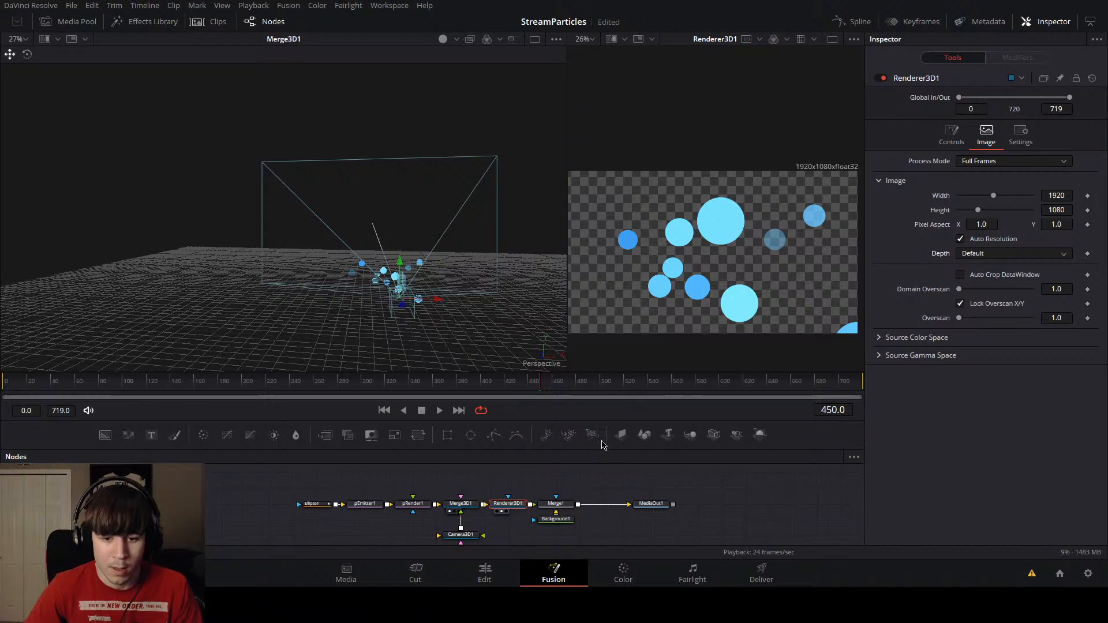
click(974, 283)
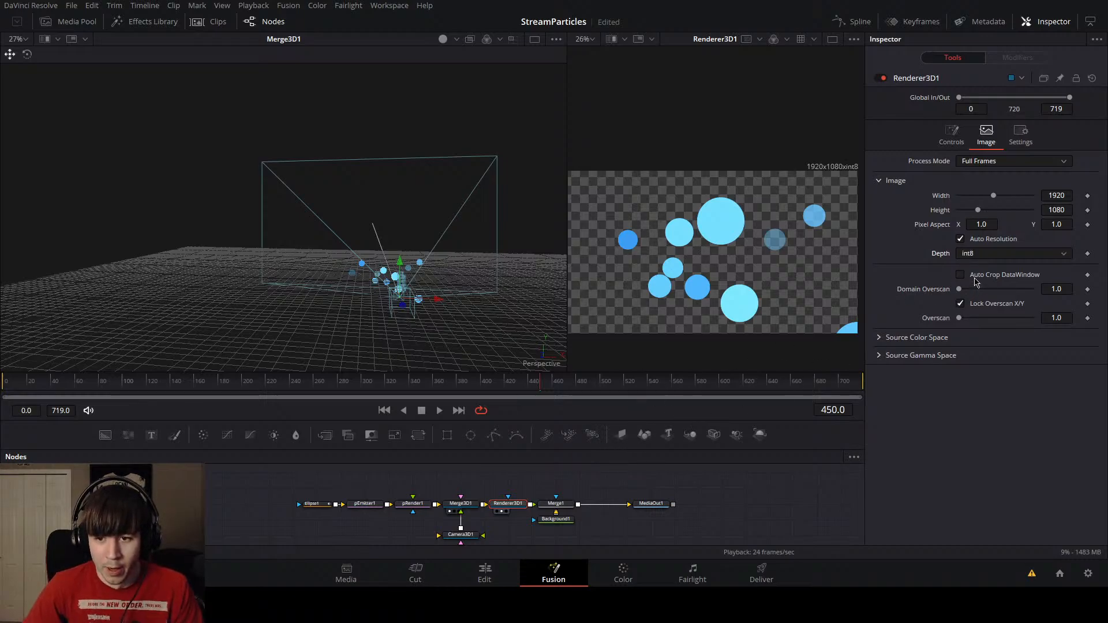
click(981, 257)
click(976, 268)
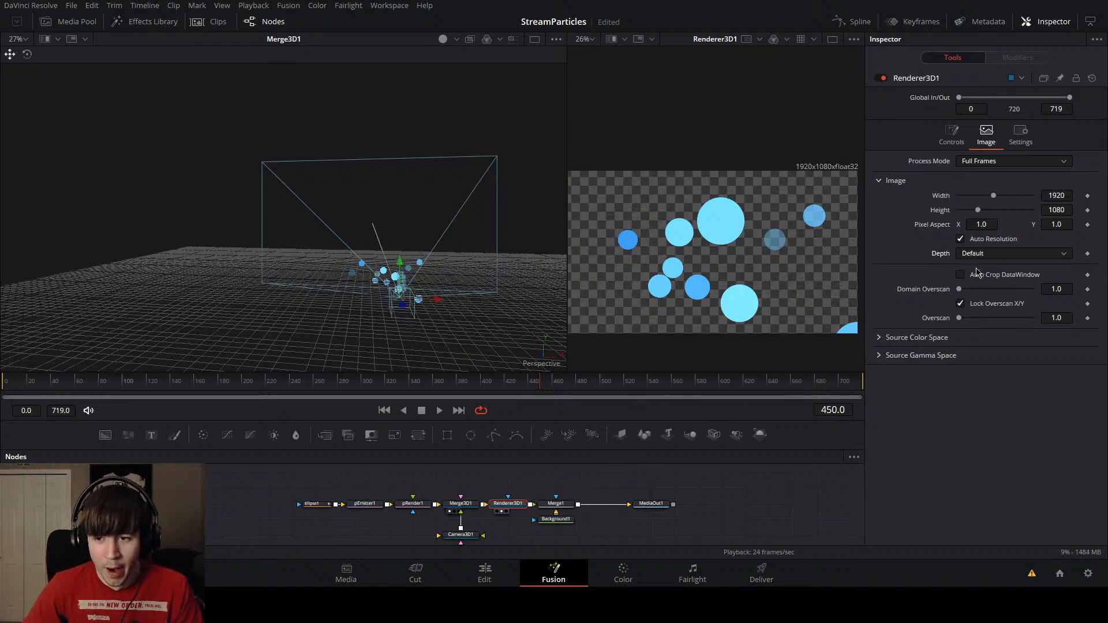
Step: Set the 2D blur of the pRender1 node to 100
click(414, 504)
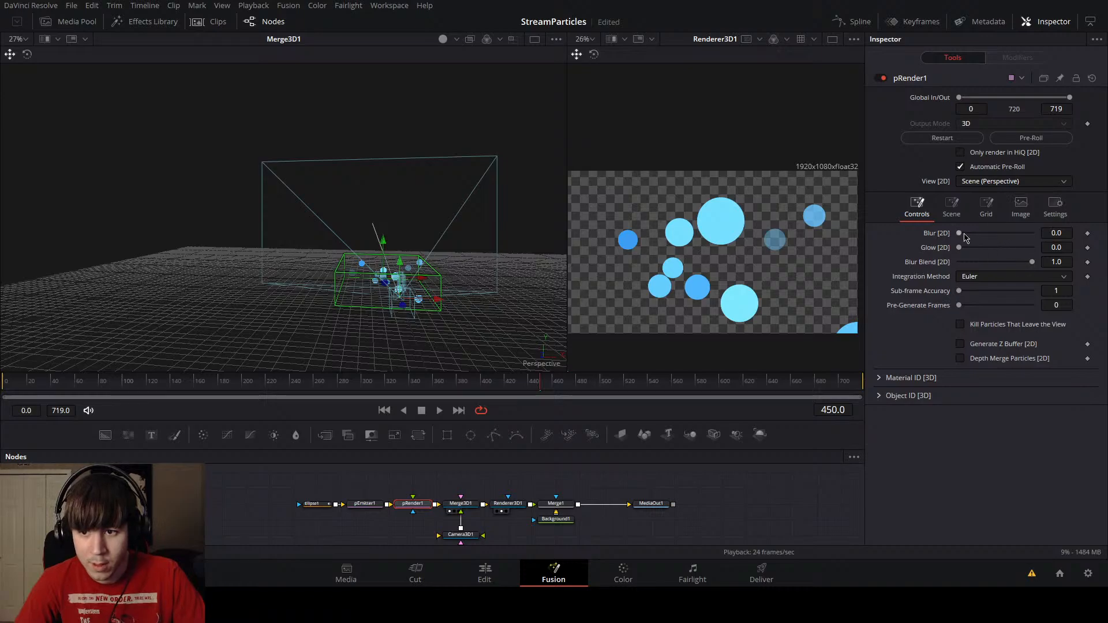
drag(960, 234, 1059, 249)
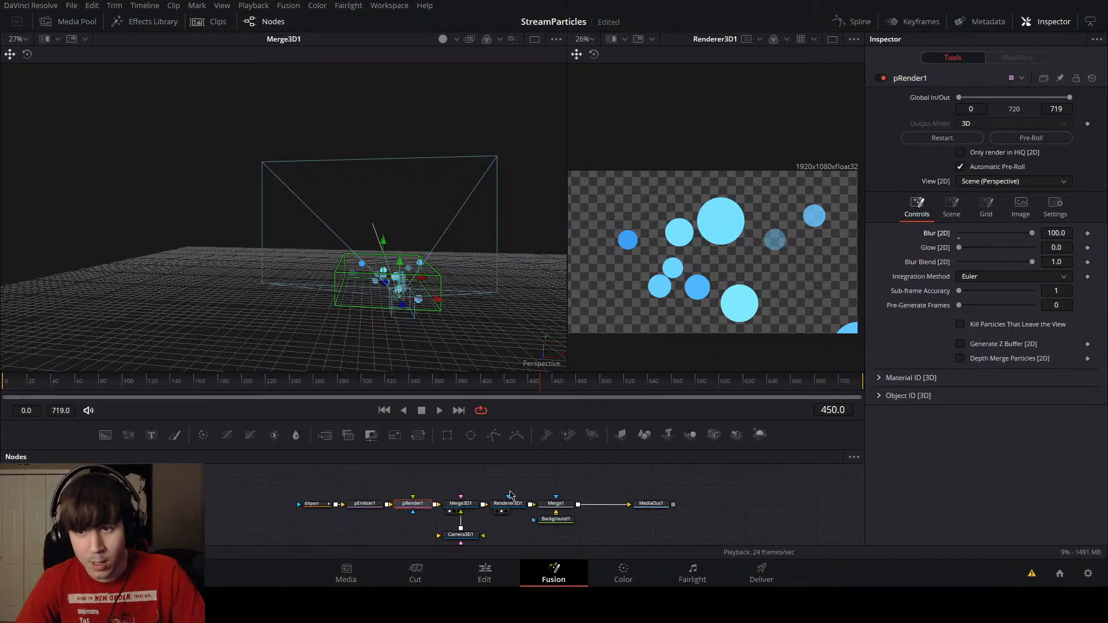
Step: Set pEmitter1's 2D blur to 0.0 and reduce its Z Blur (DOF) to the minimum
click(361, 504)
scroll(917, 395, down, 4)
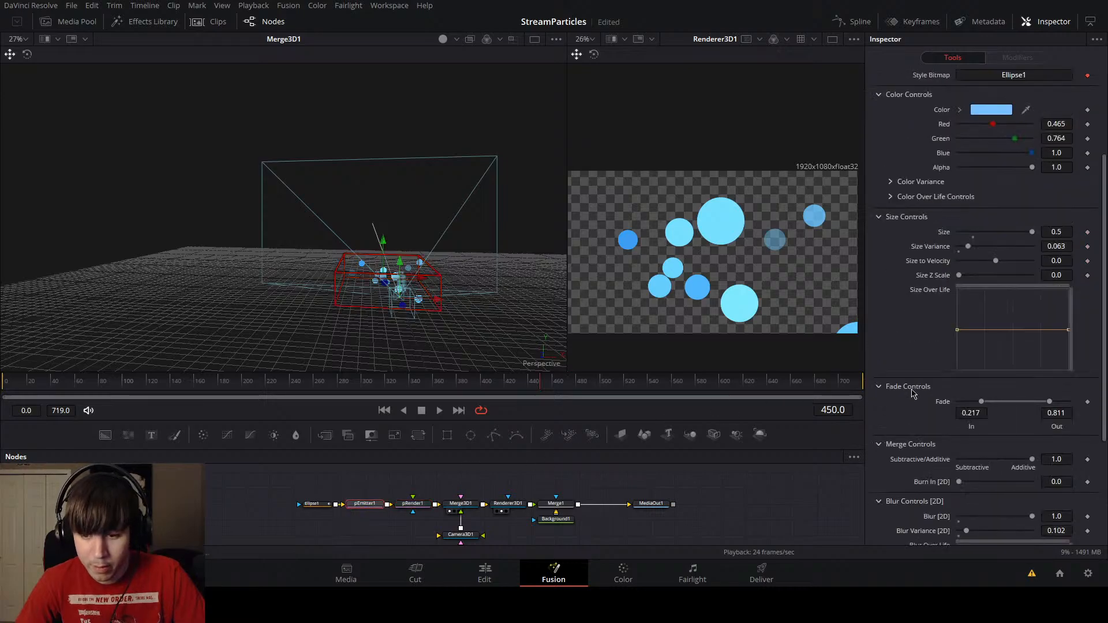
drag(1032, 450, 942, 450)
scroll(925, 451, down, 2)
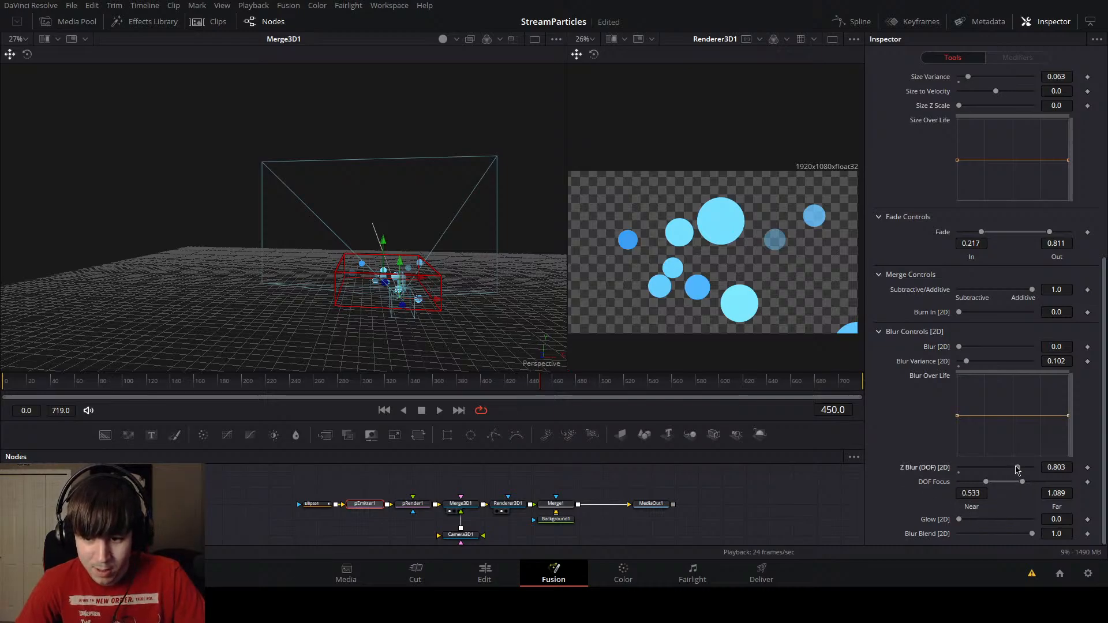
drag(1018, 467, 943, 471)
Step: Enable Depth Merge Particles on pRender1 and set its 2D blur to 52.8
click(413, 504)
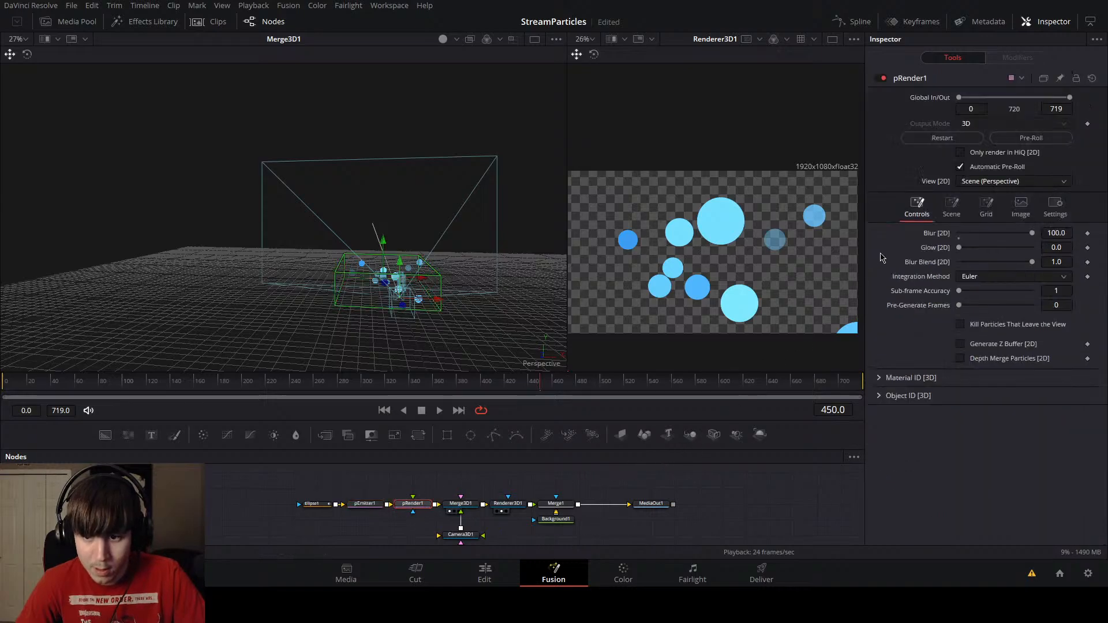
click(961, 359)
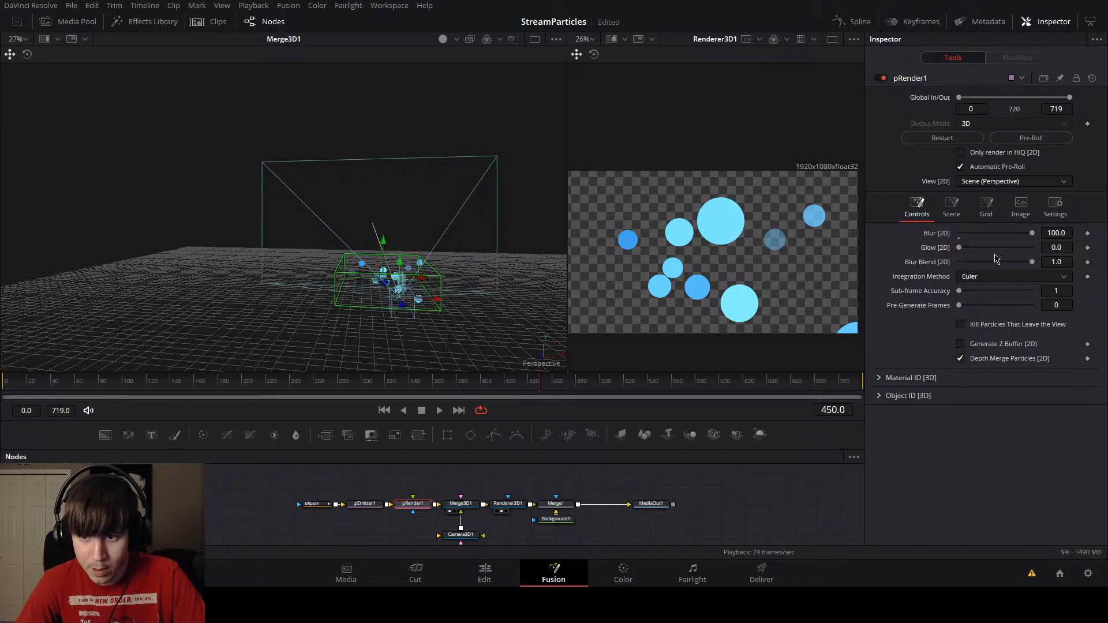
drag(1032, 233, 999, 241)
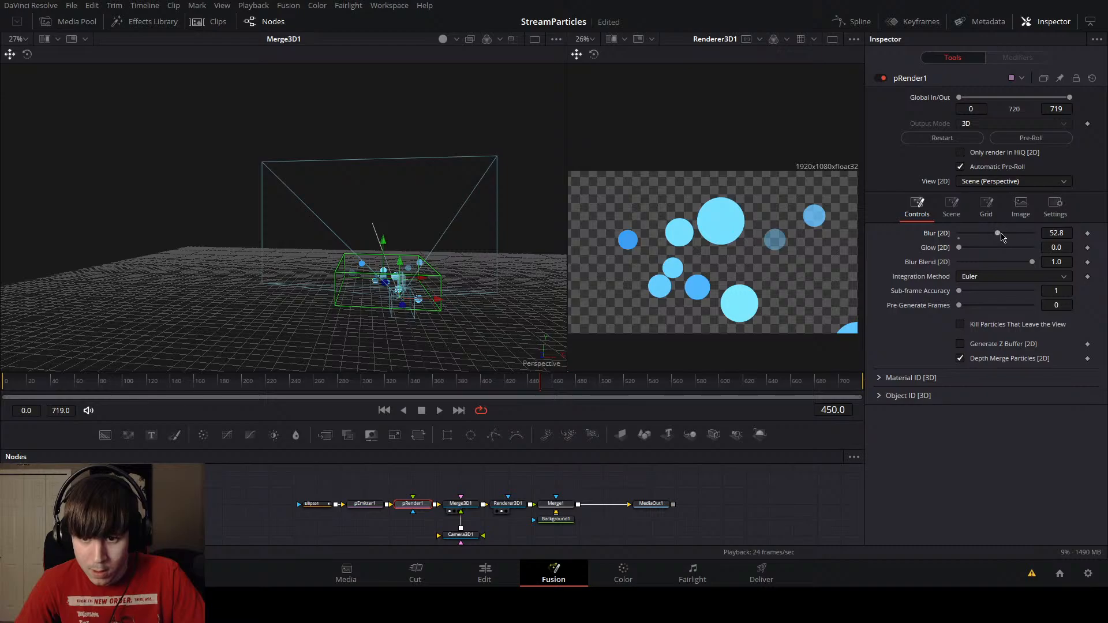
Step: Look through the Scene, Grid, Image and Settings options of pRender1 and try Motion Blur, switching it off again
click(951, 209)
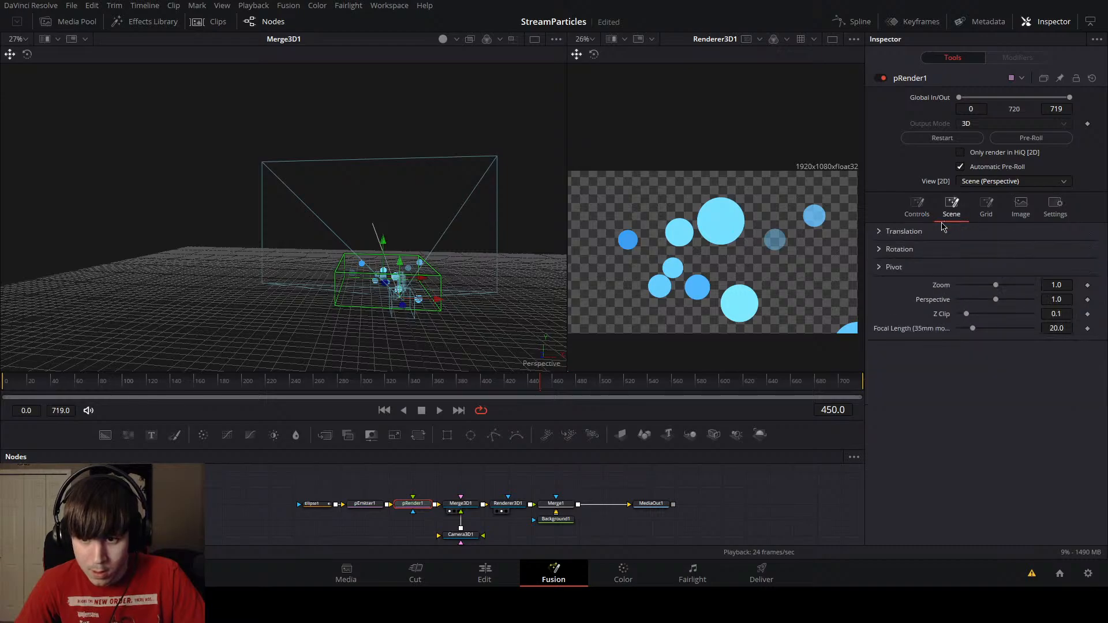
click(987, 209)
click(1019, 210)
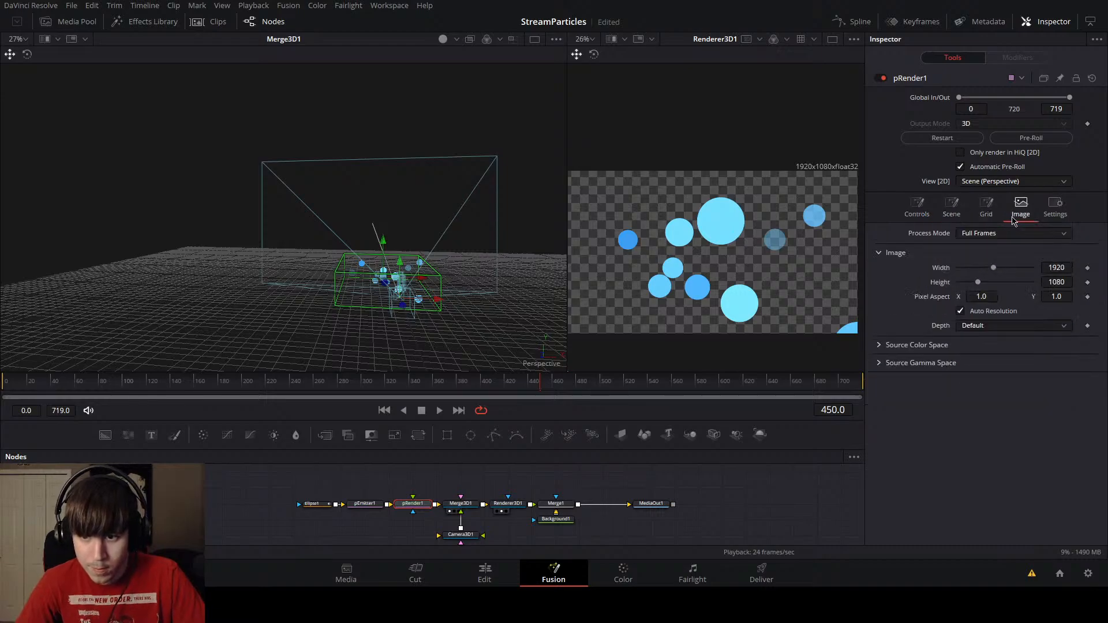
click(1055, 209)
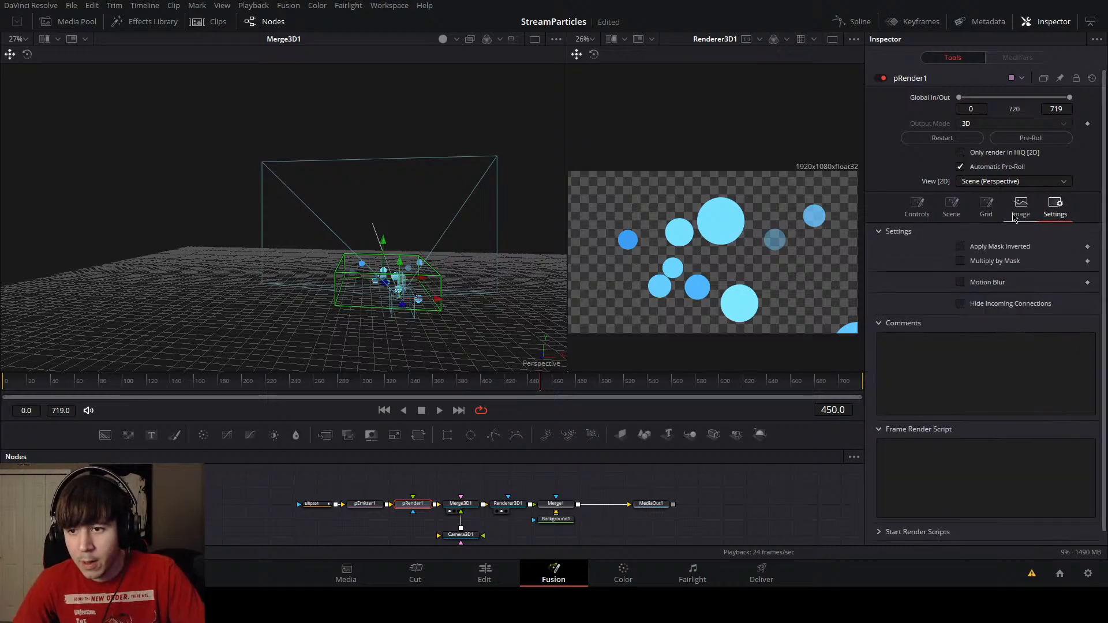
click(961, 282)
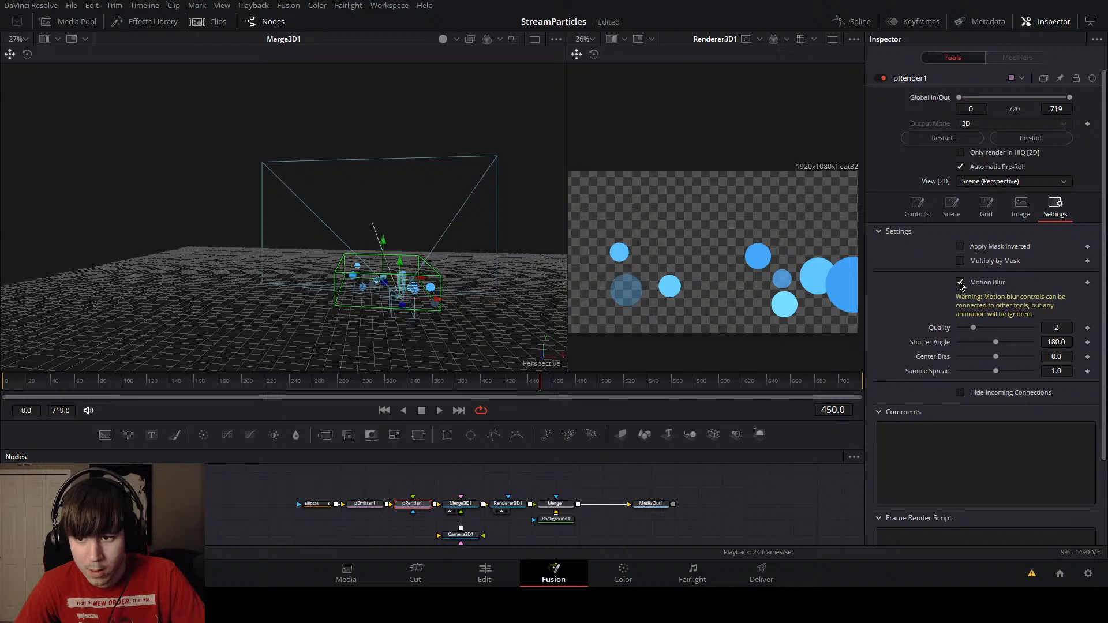
click(961, 282)
Step: Try Generate Z Buffer on pRender1 together with a 2D blur of 74.0
click(928, 212)
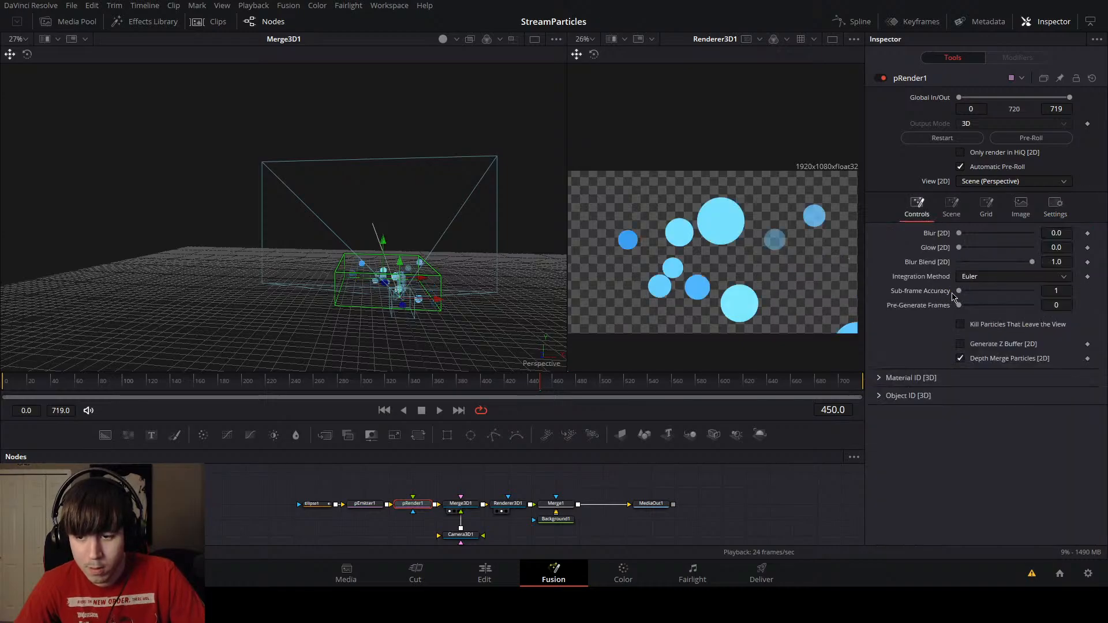
click(961, 344)
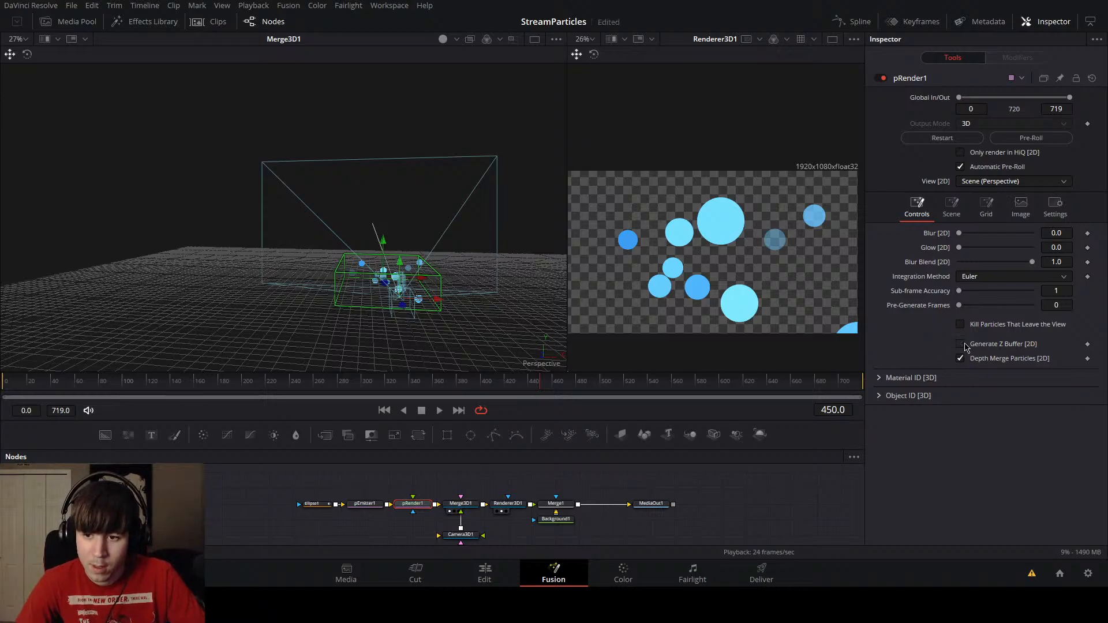
drag(958, 237, 1017, 248)
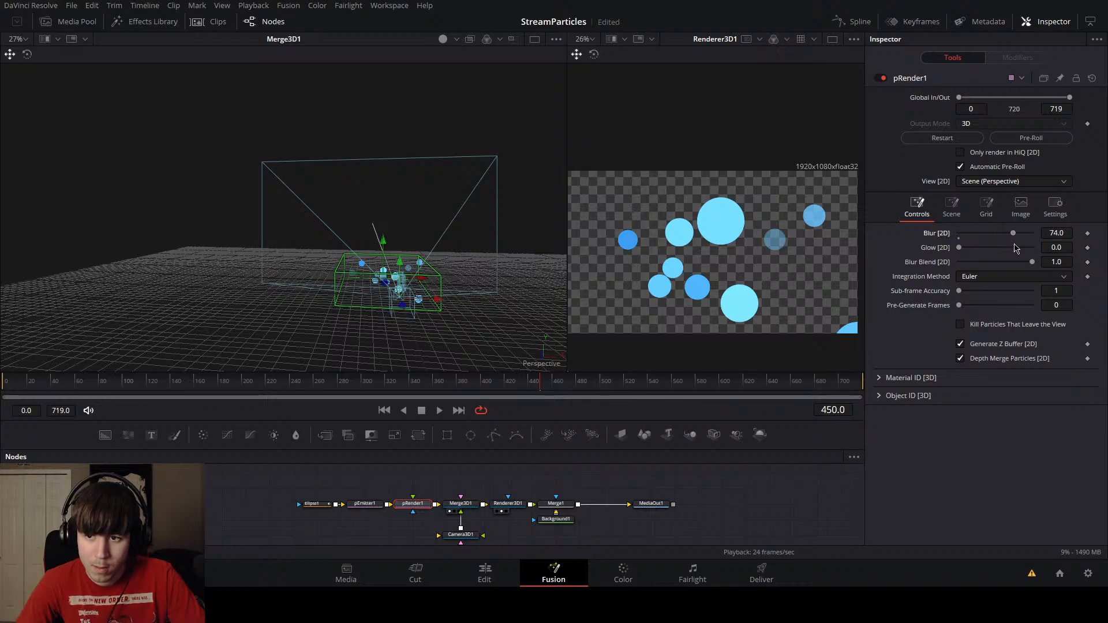
Step: Compare pEmitter1's temporal distribution options, including Equally distributed, and set it to Randomly distributed
click(375, 505)
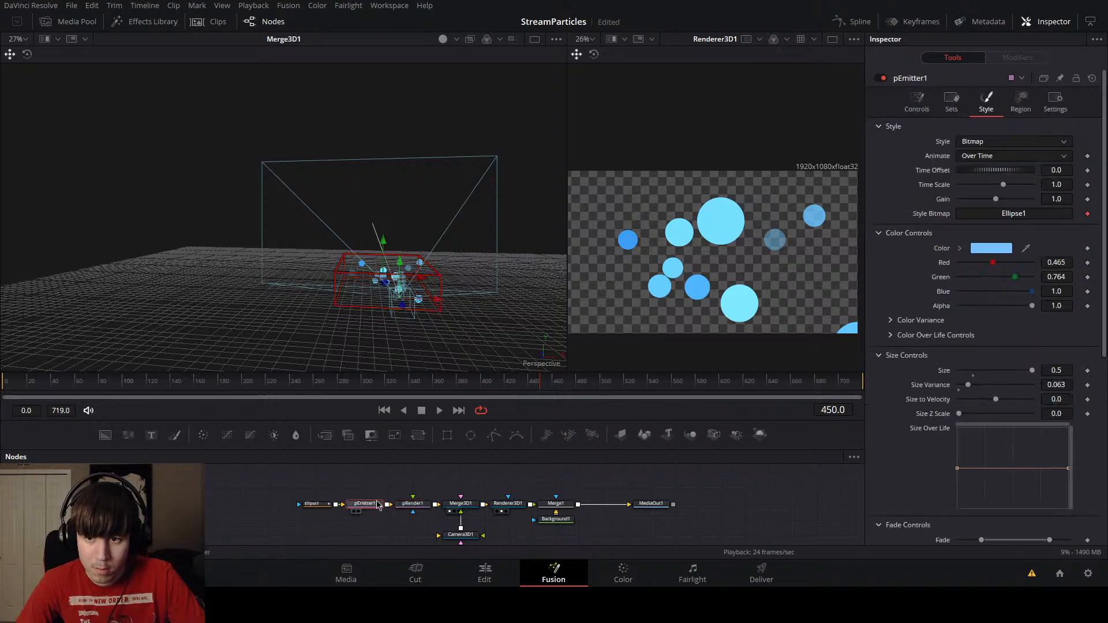
click(923, 104)
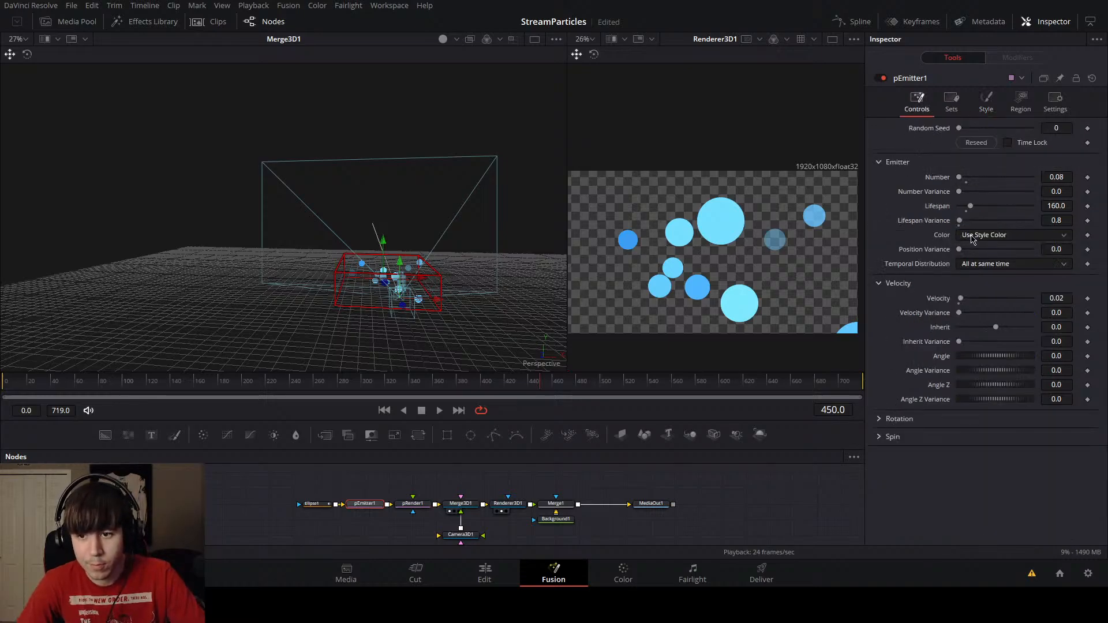
click(981, 270)
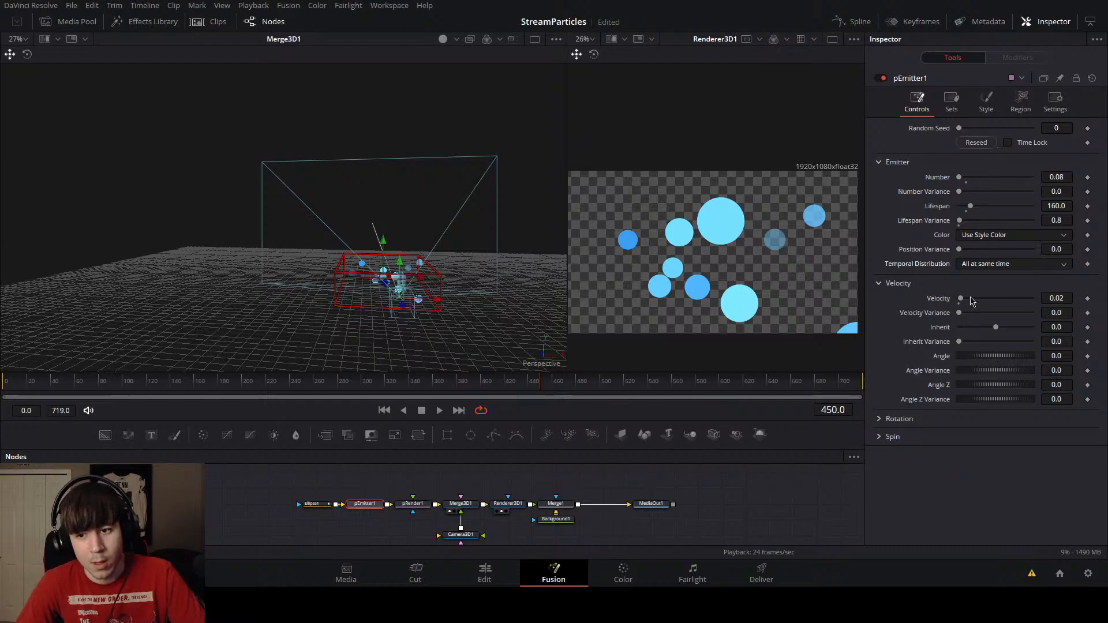
click(973, 302)
drag(585, 384, 222, 388)
click(999, 267)
click(985, 307)
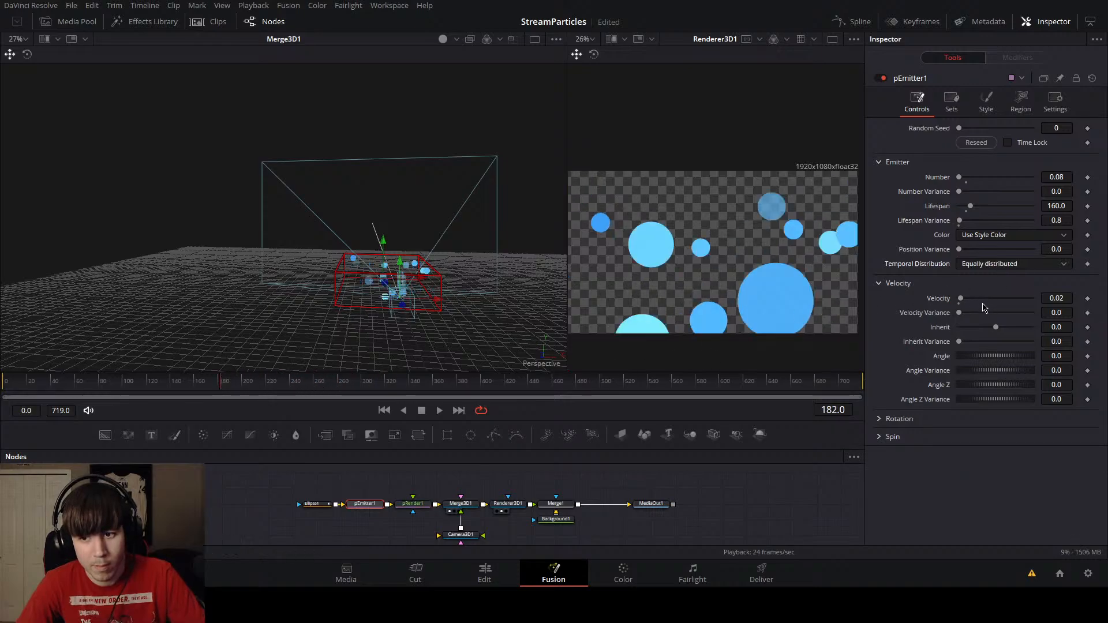
click(981, 281)
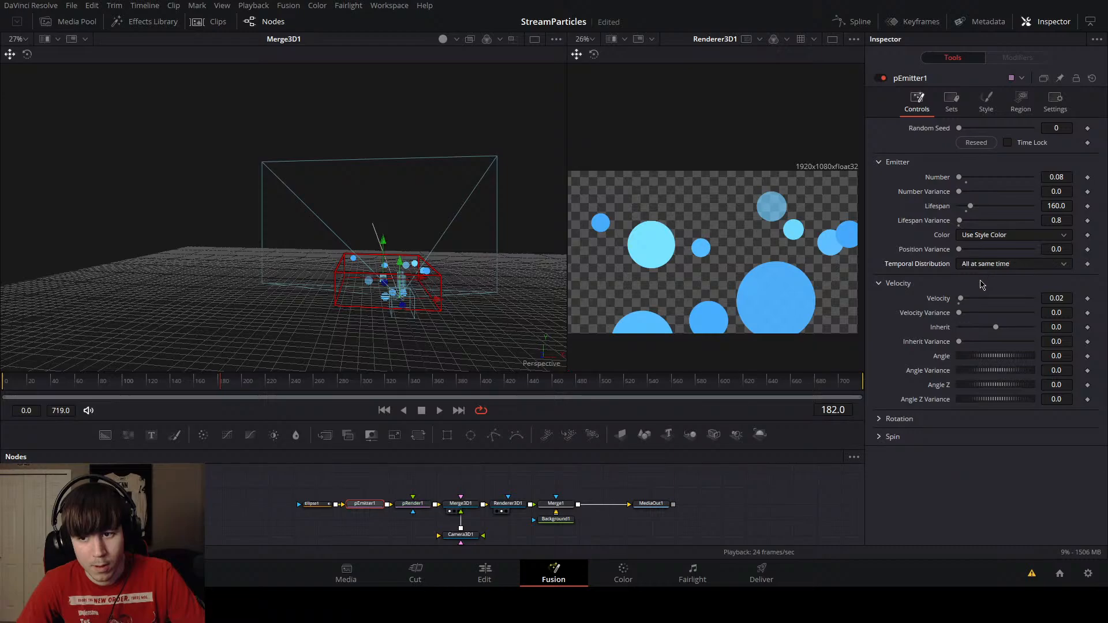
click(984, 265)
click(981, 294)
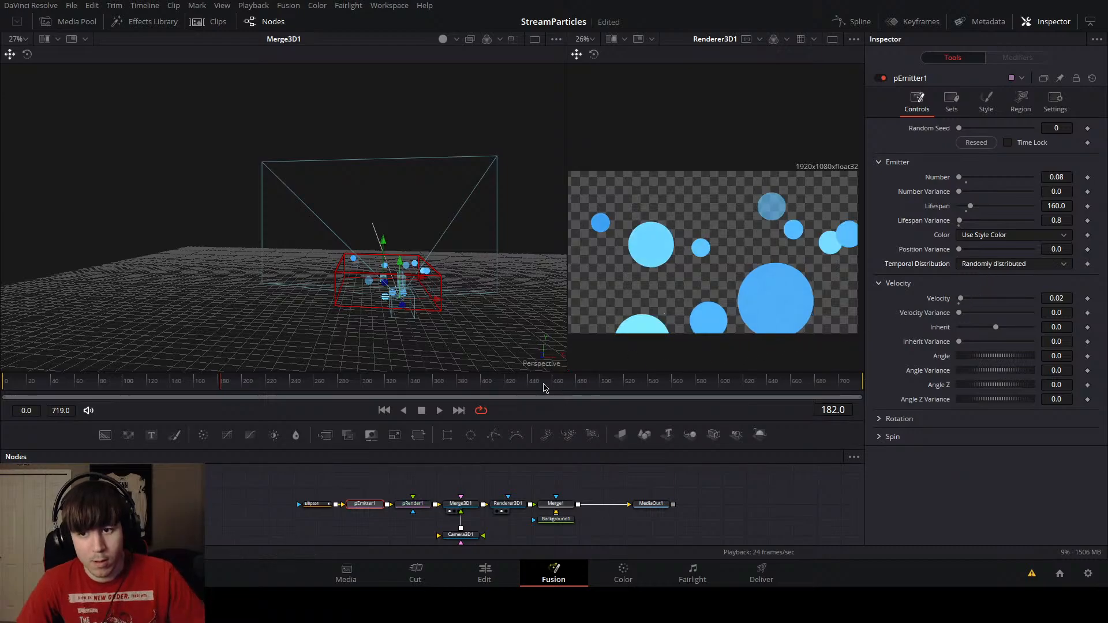
Step: Play the composition from the first frame to review the particle motion, stopping at about frame 520
drag(544, 388, 4, 398)
key(space)
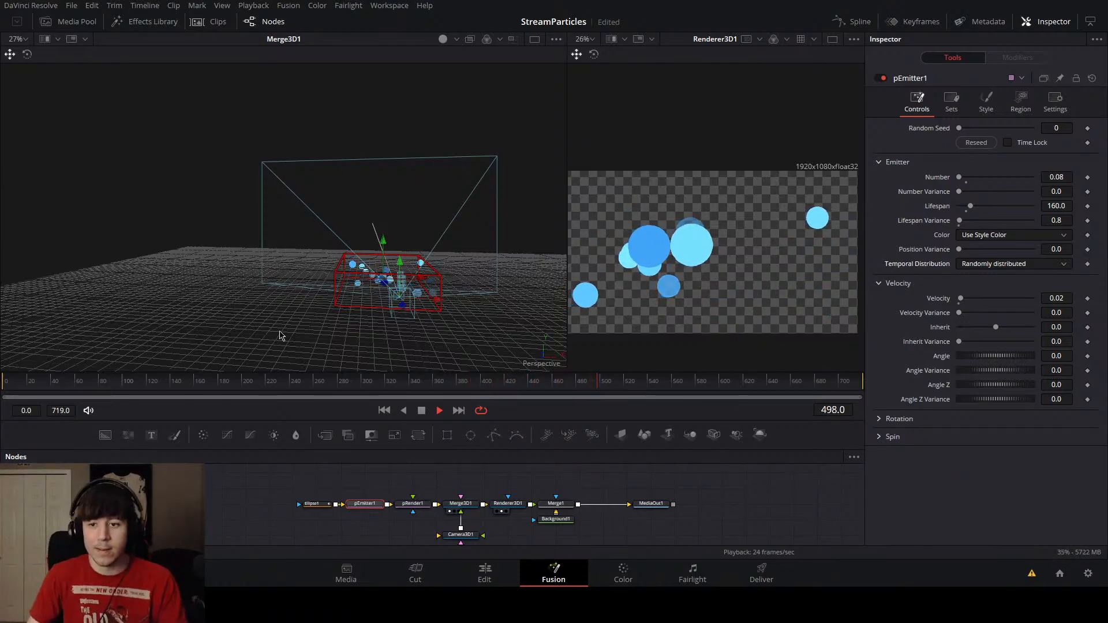
key(space)
Step: Turn off Depth Merge Particles and Generate Z Buffer on pRender1, and check its Object ID and Material ID options
click(423, 507)
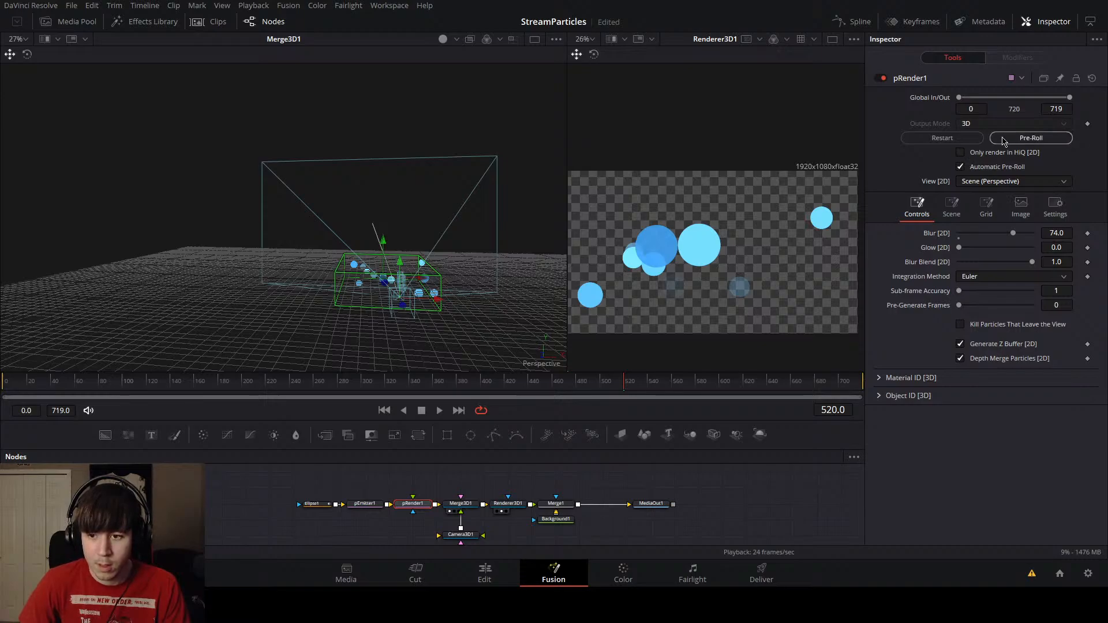
click(960, 359)
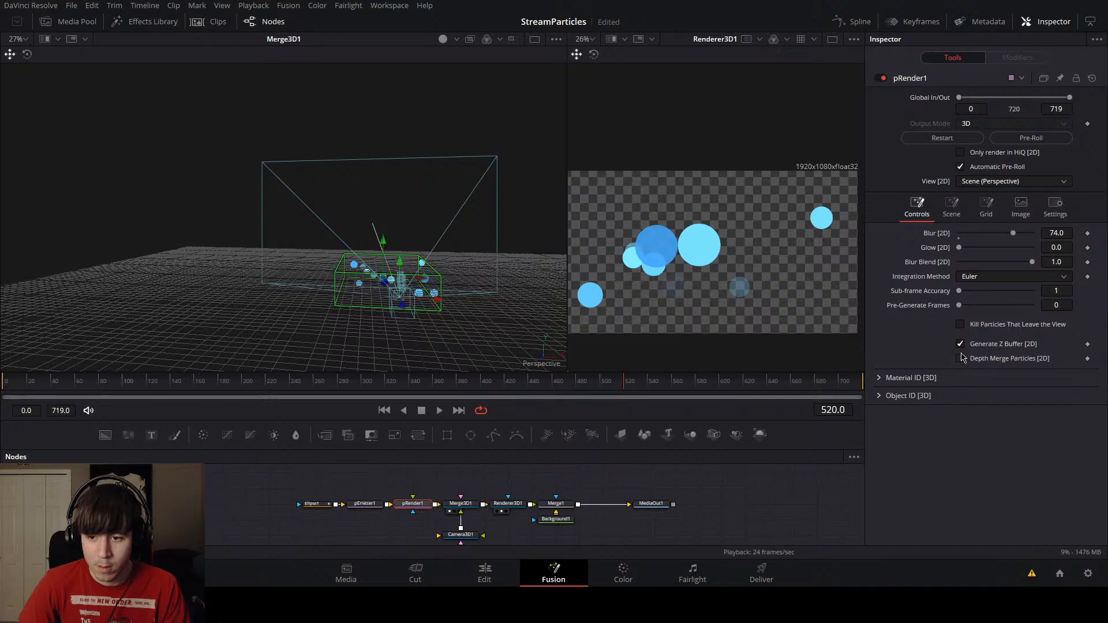
click(960, 345)
click(879, 398)
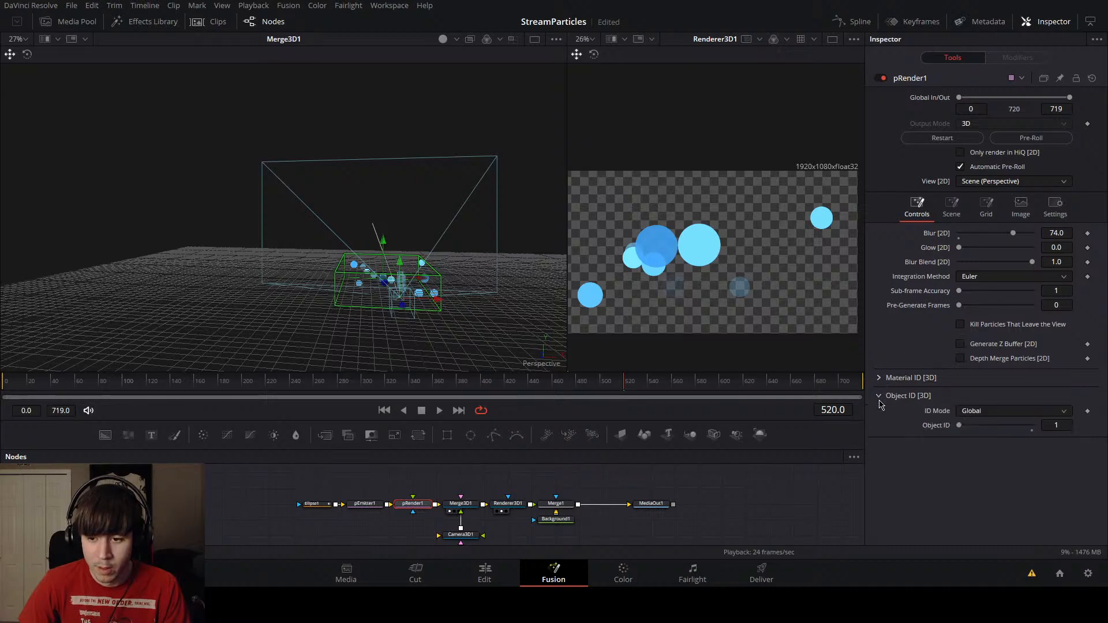
click(880, 398)
click(880, 380)
click(879, 380)
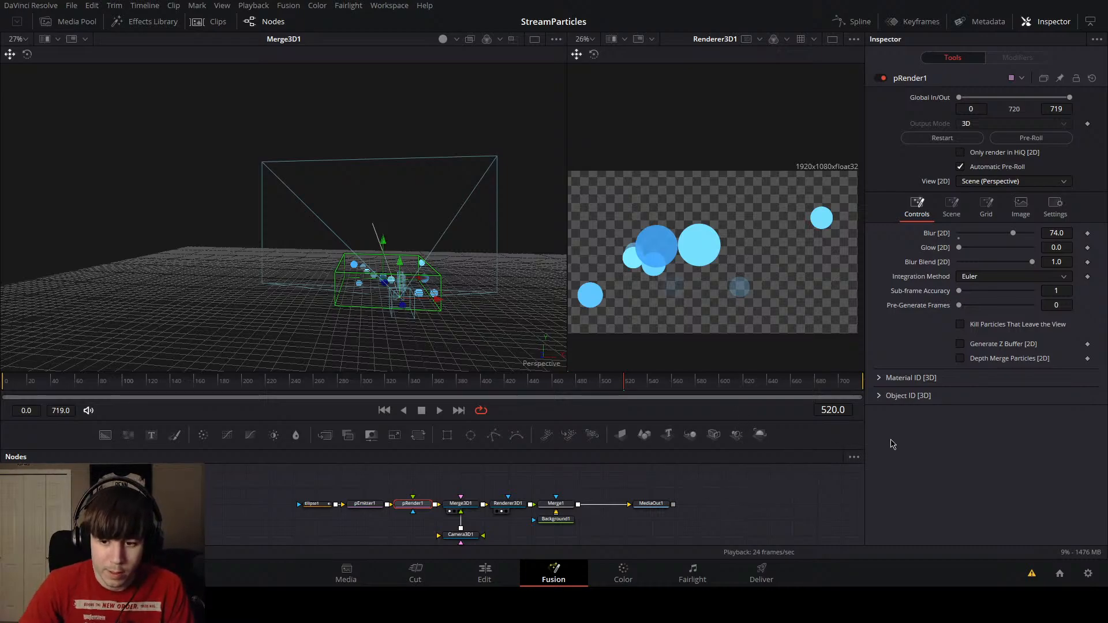
Step: Try a DepthBlur node after pRender1, delete it, and move Ellipse1, pEmitter1 and pRender1 away from Merge3D1
key(Return)
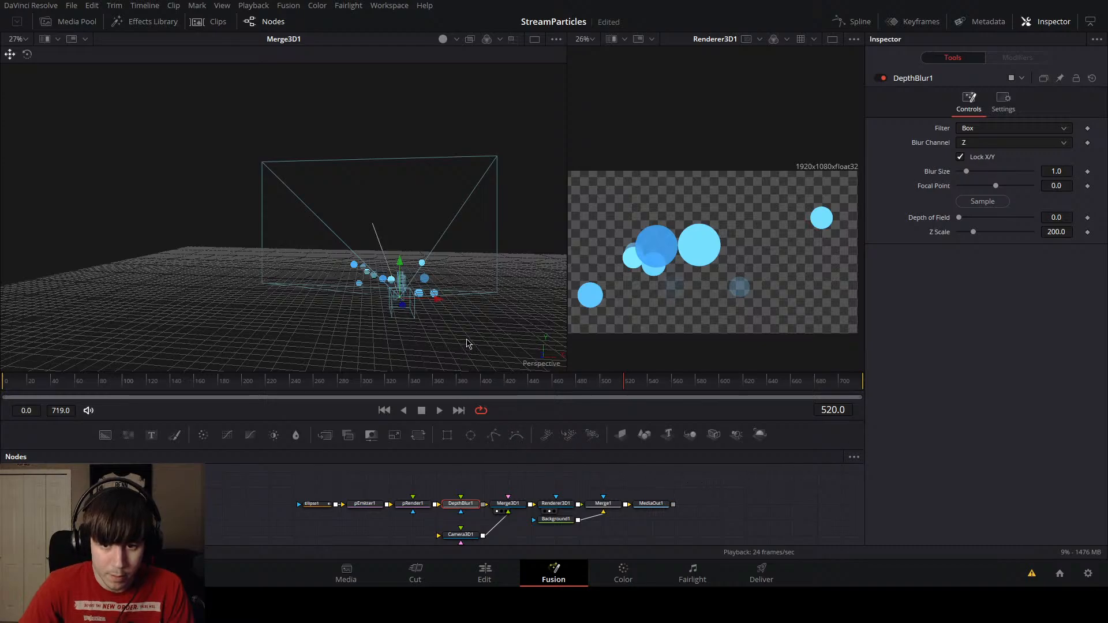
key(Delete)
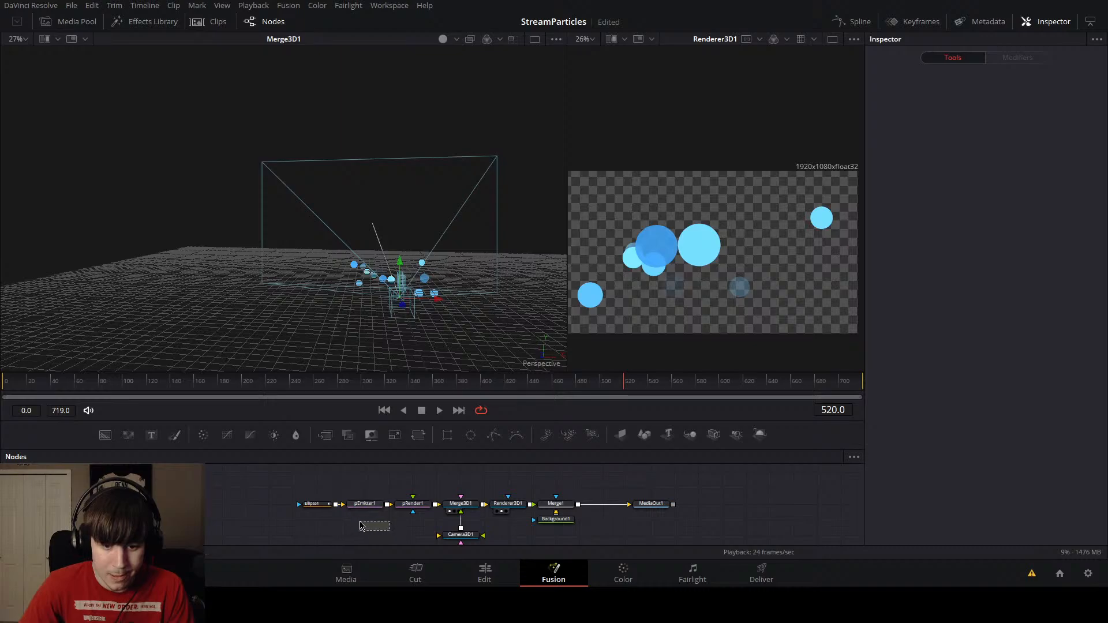
drag(433, 540, 284, 489)
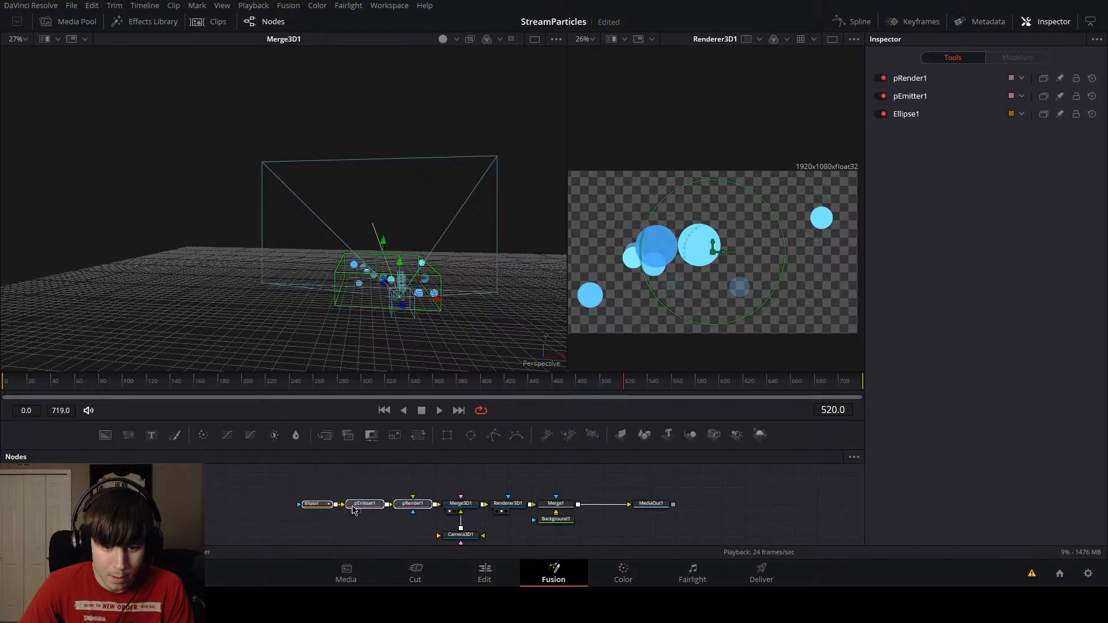
drag(371, 504, 323, 505)
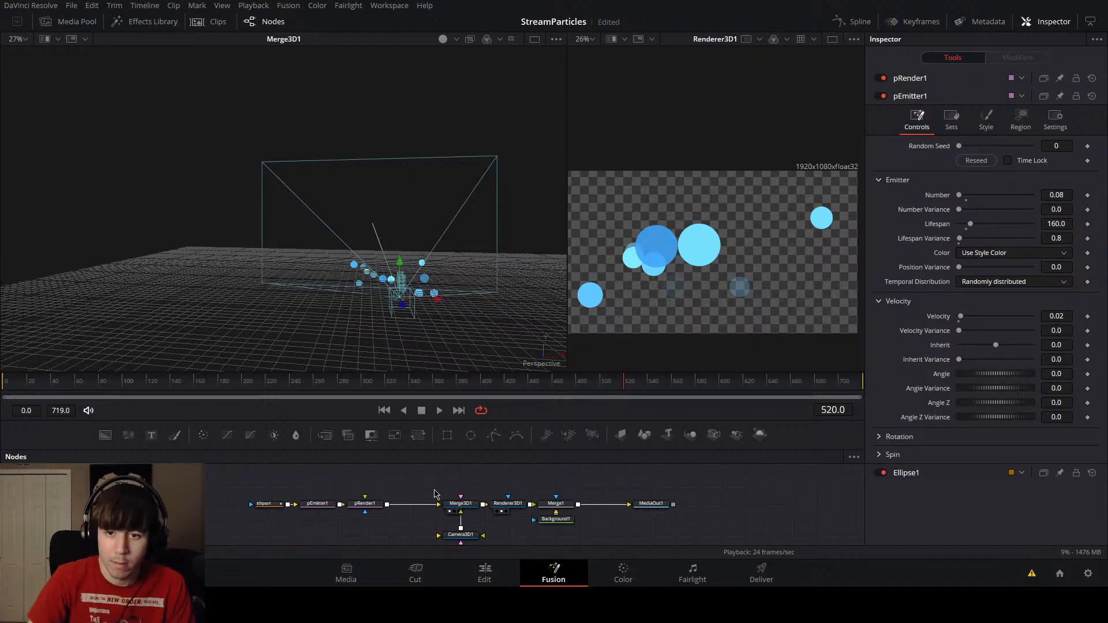
Step: Try a new DepthBlur node between Merge3D1 and Renderer3D1 with a blur size of 4.8
key(Return)
drag(382, 495, 404, 501)
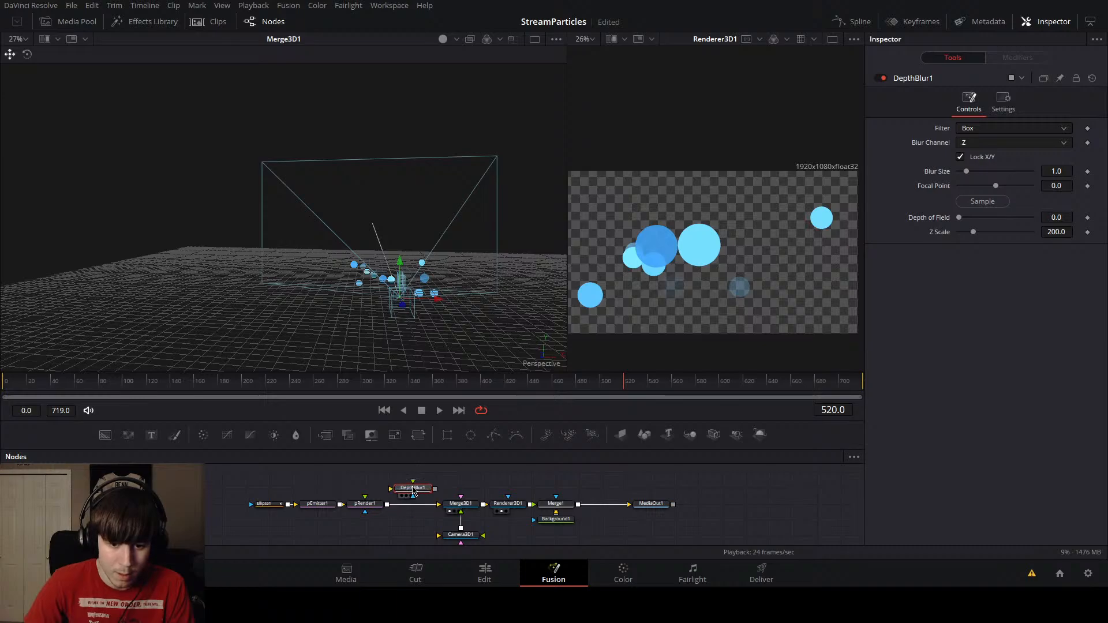
drag(387, 504, 390, 489)
drag(409, 497, 473, 509)
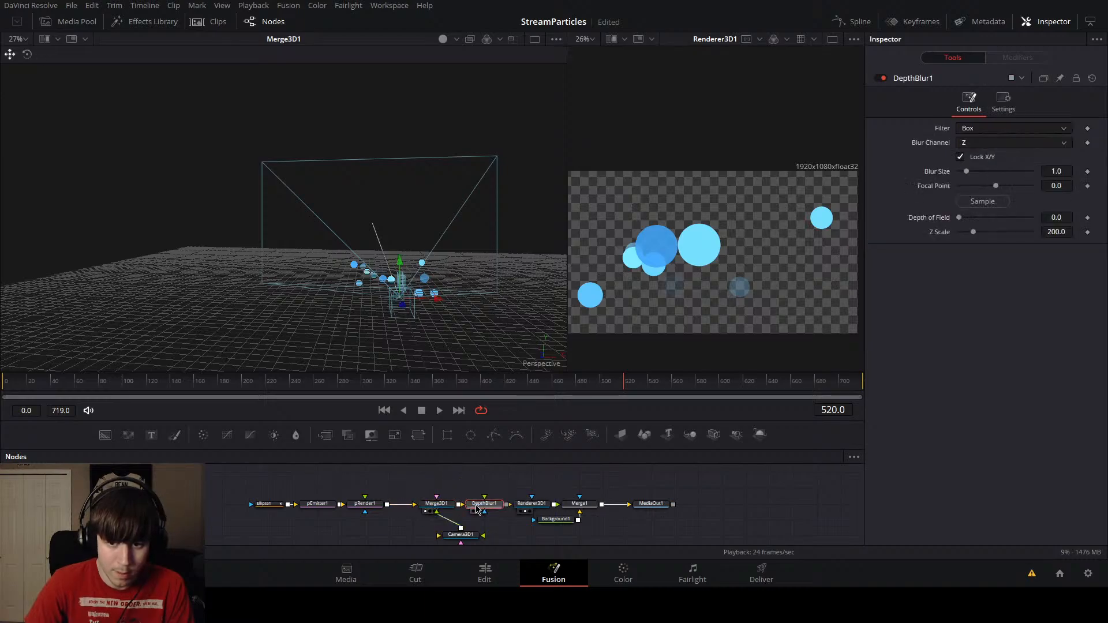
drag(966, 172, 996, 181)
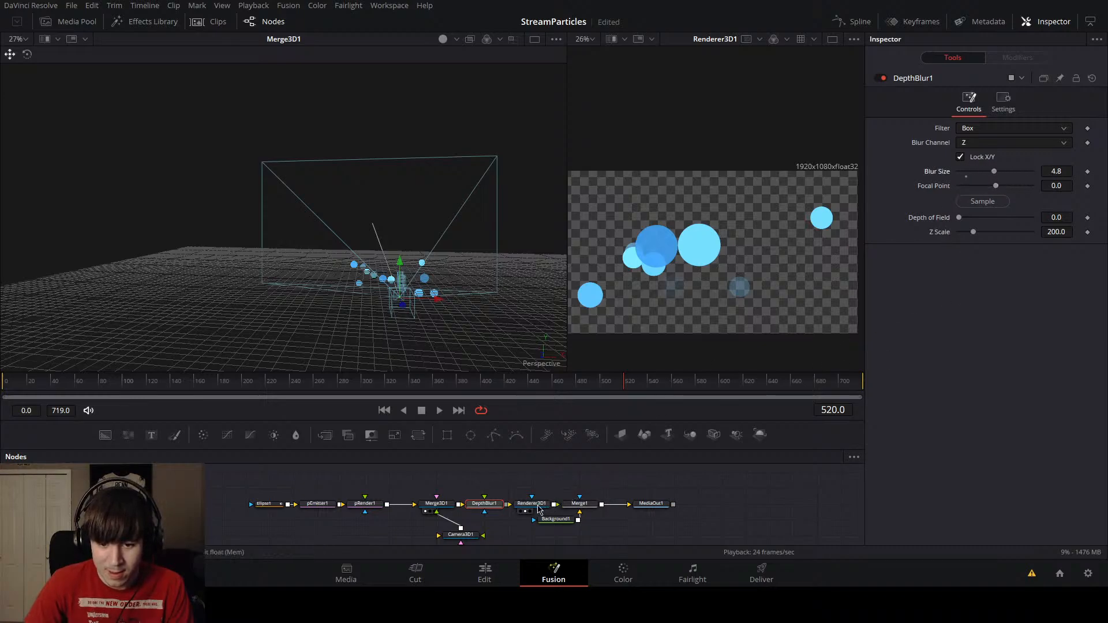
Step: Shift Renderer3D1, Merge1, Background1 and MediaOut1 away from Merge3D1, and remove the DepthBlur node from the composition
drag(702, 537, 555, 504)
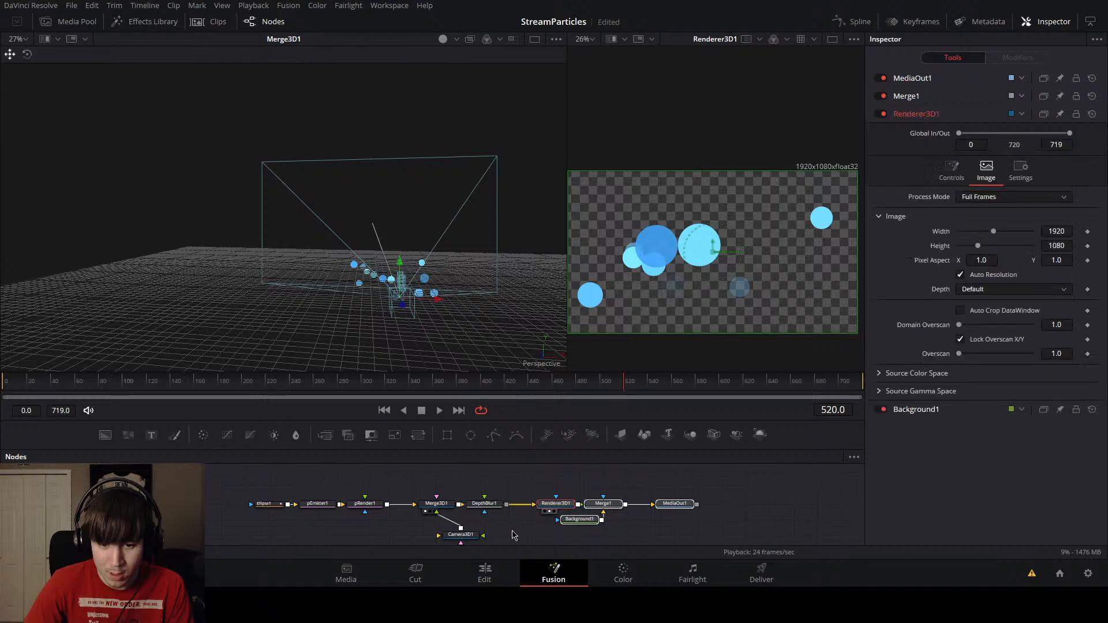
click(486, 505)
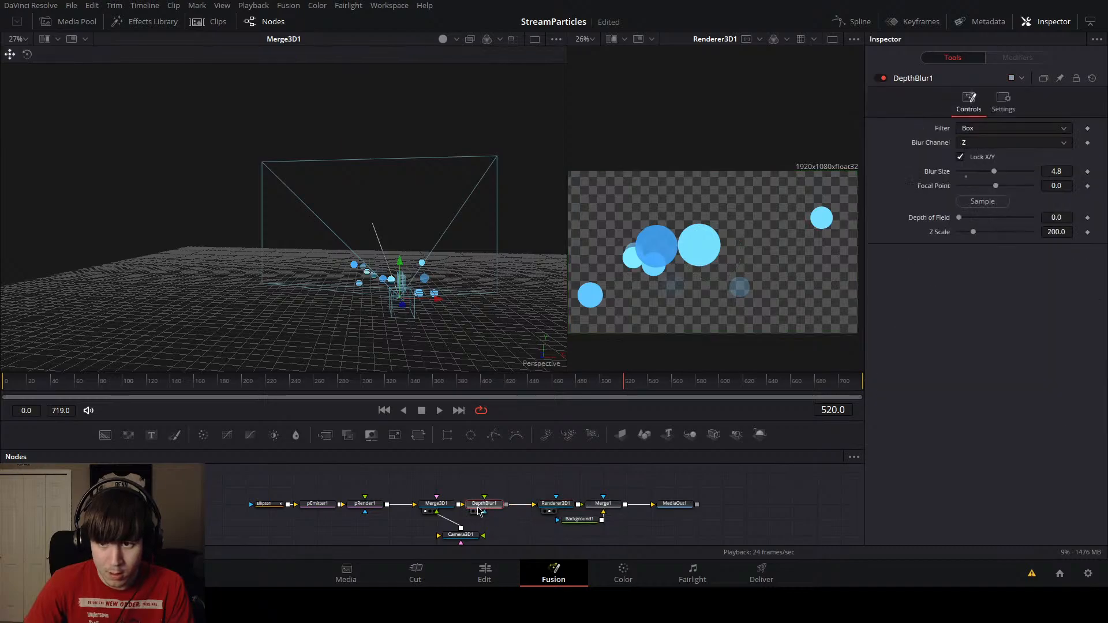
drag(487, 508, 444, 475)
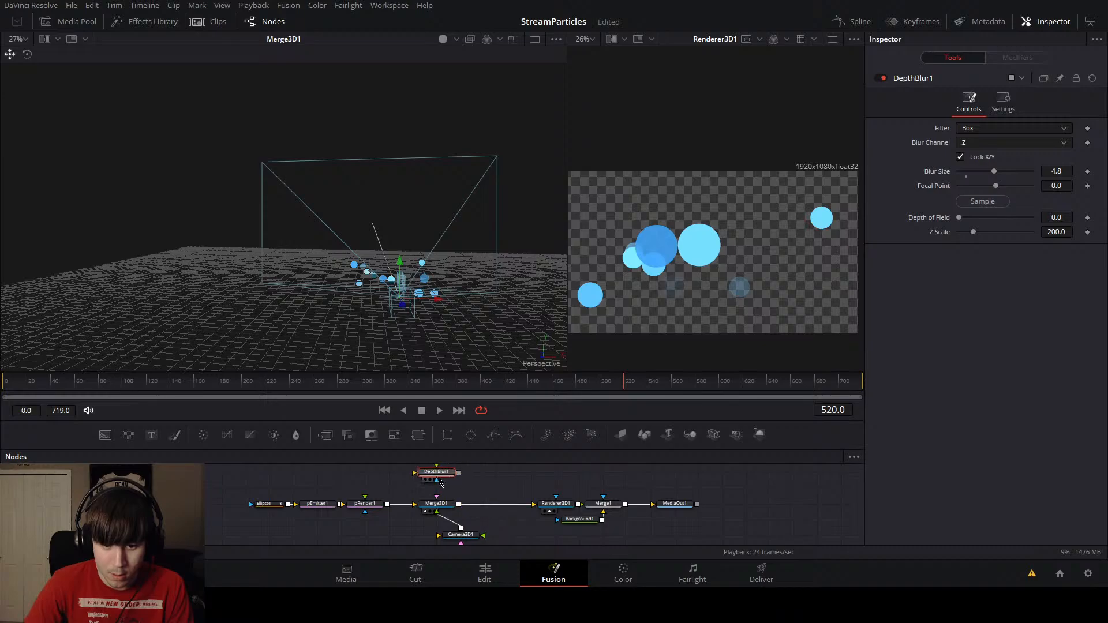
drag(388, 504, 388, 472)
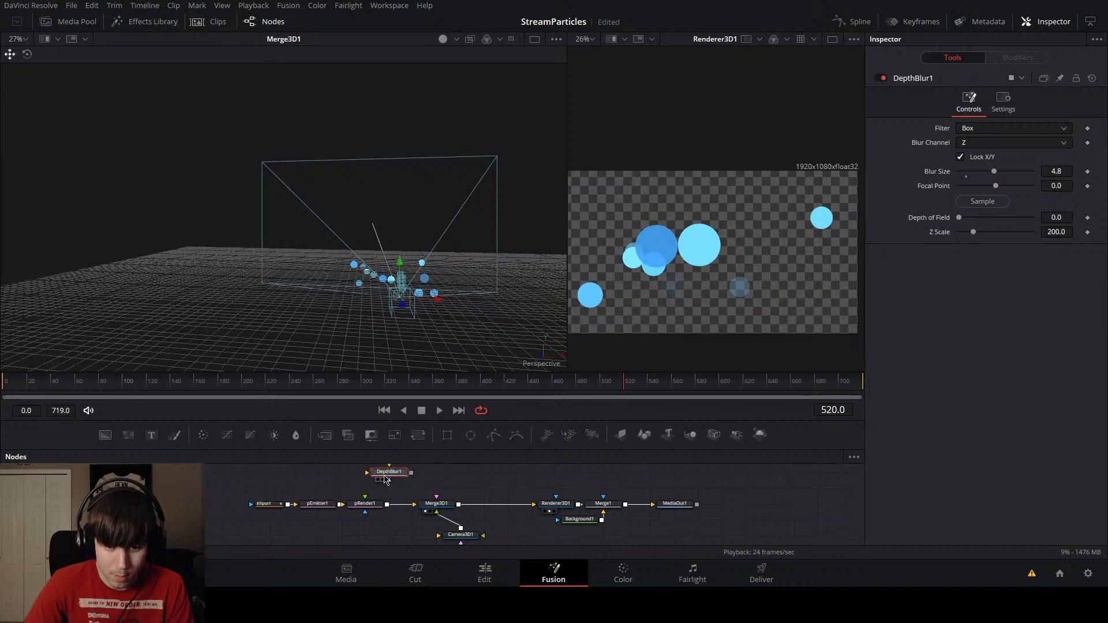
key(Delete)
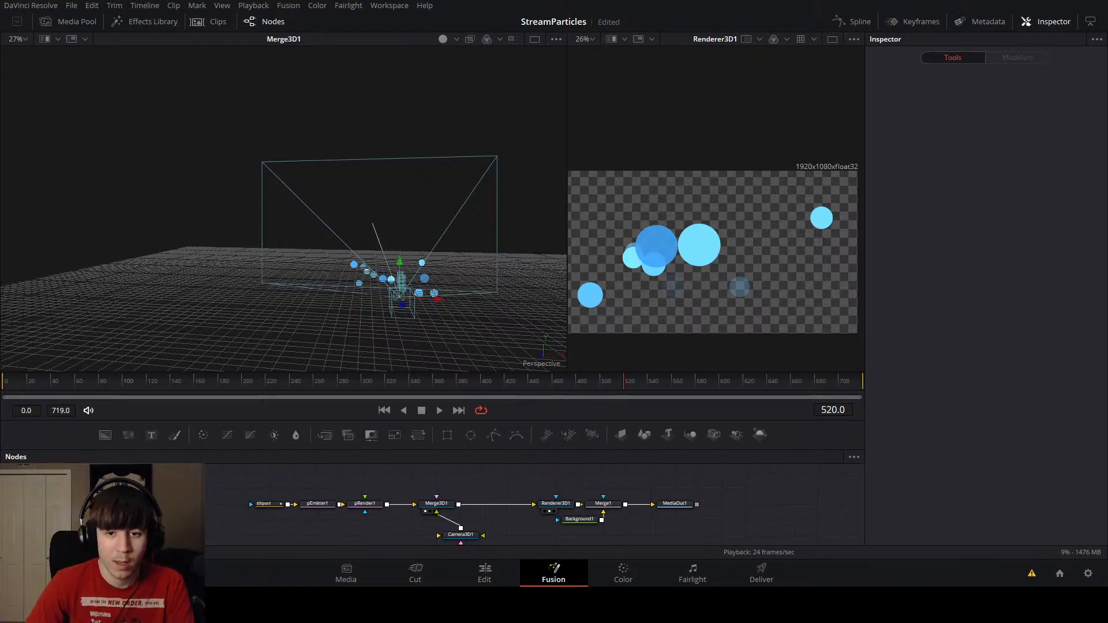
Step: Inspect the particle volume and camera from another angle, and lower the 2D blur of pRender1
click(428, 281)
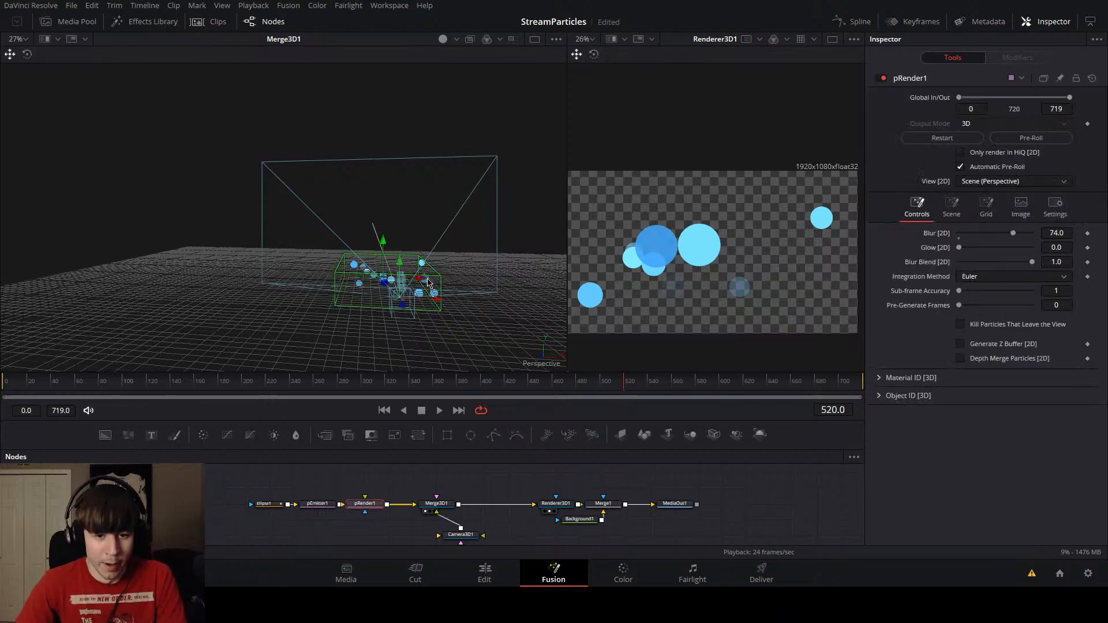
drag(445, 283, 455, 328)
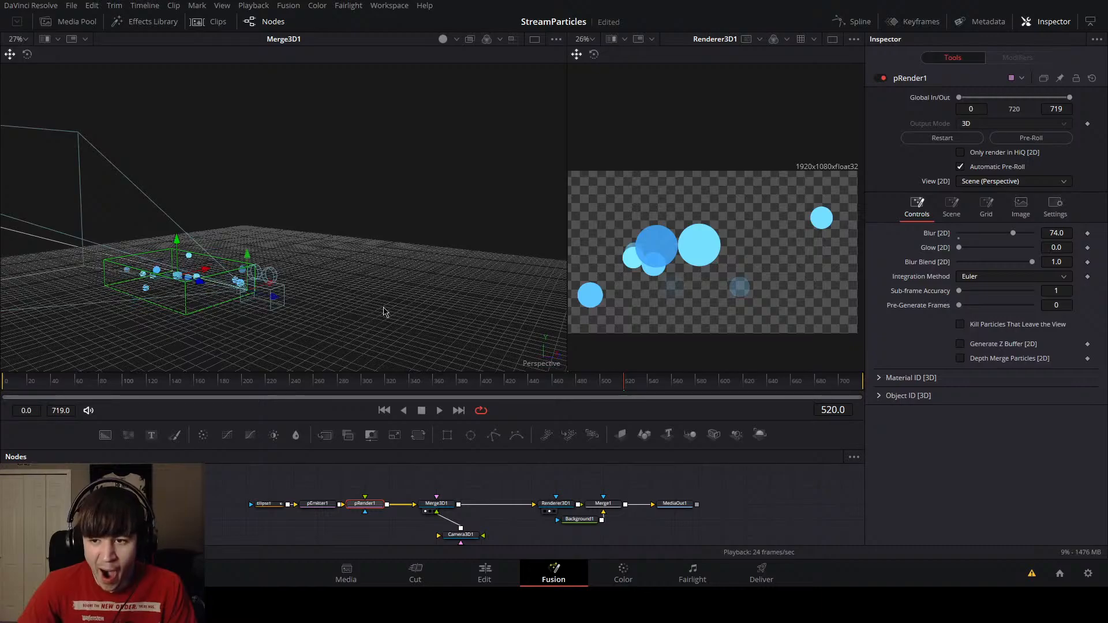
drag(363, 299, 452, 284)
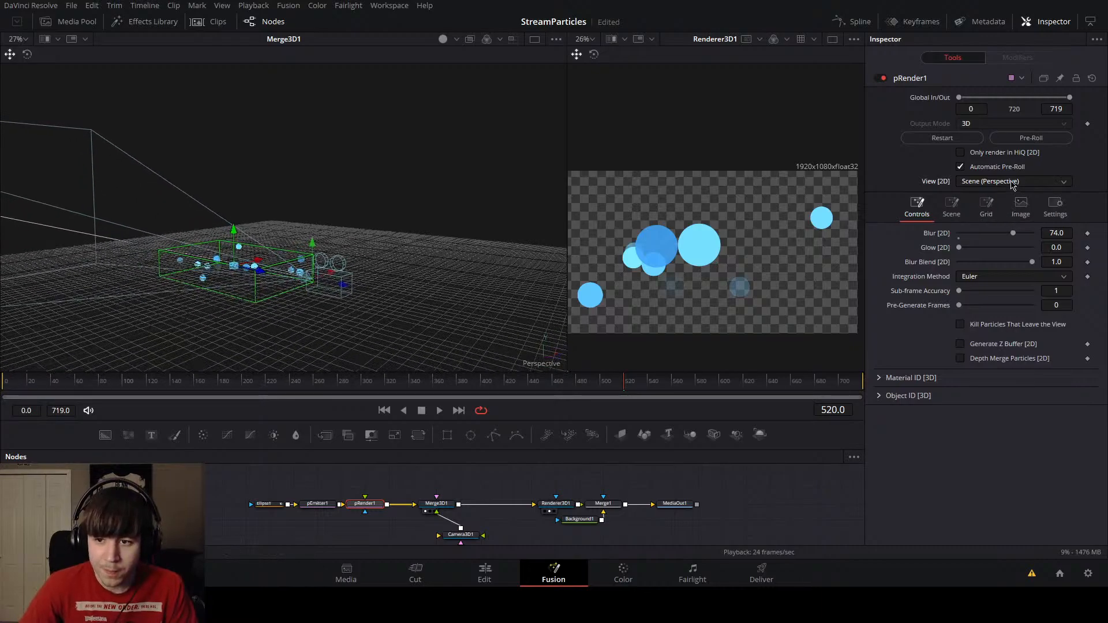
drag(1012, 233, 977, 237)
Step: Detach Camera3D1 from Merge3D1 and show Merge3D1 in the second viewer
drag(456, 536, 503, 537)
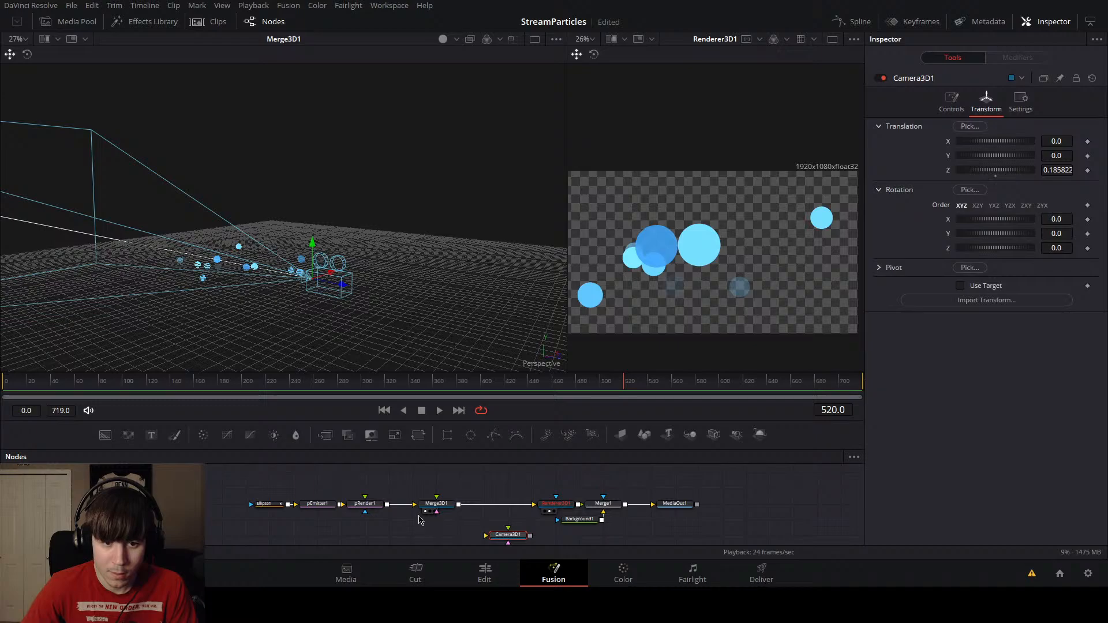
click(434, 506)
key(2)
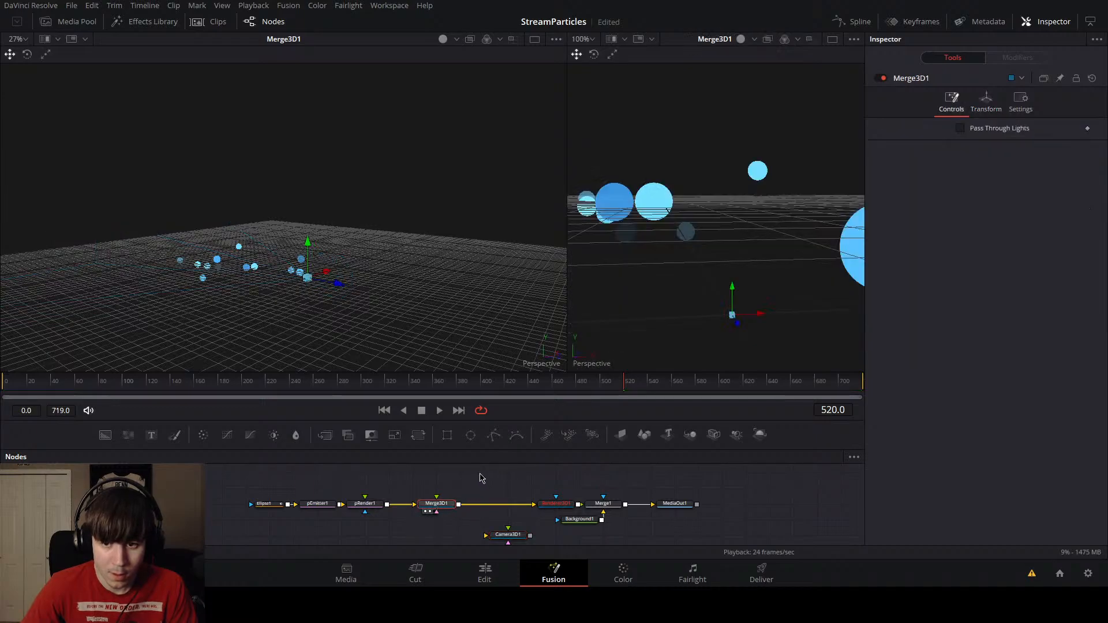
Step: Try adjusting the 2D blur in pEmitter1's style settings
click(370, 505)
click(315, 505)
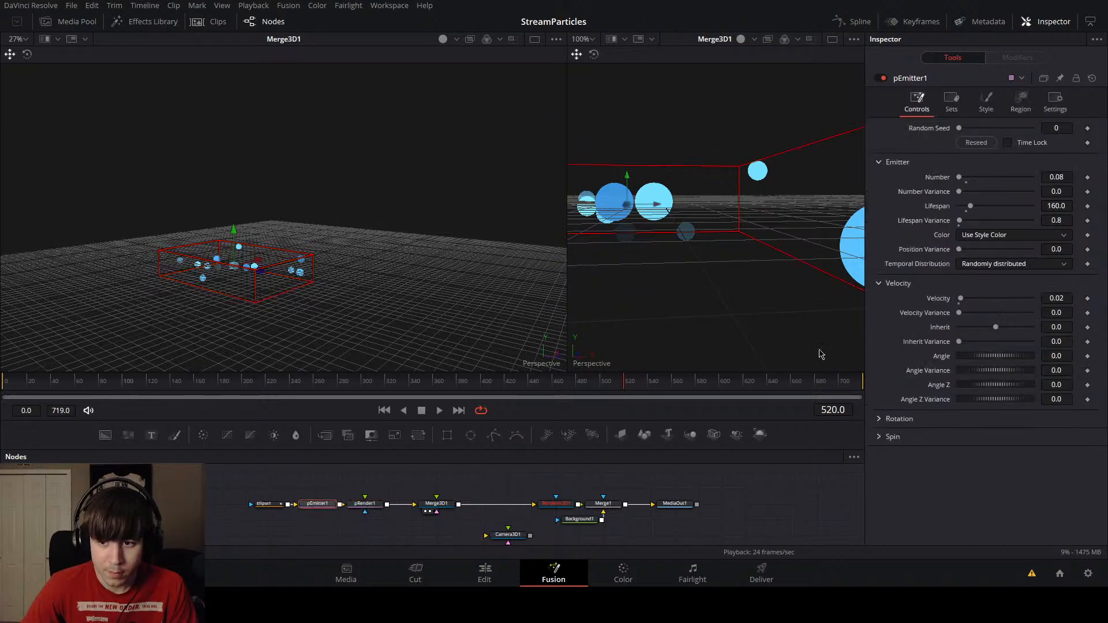
click(985, 101)
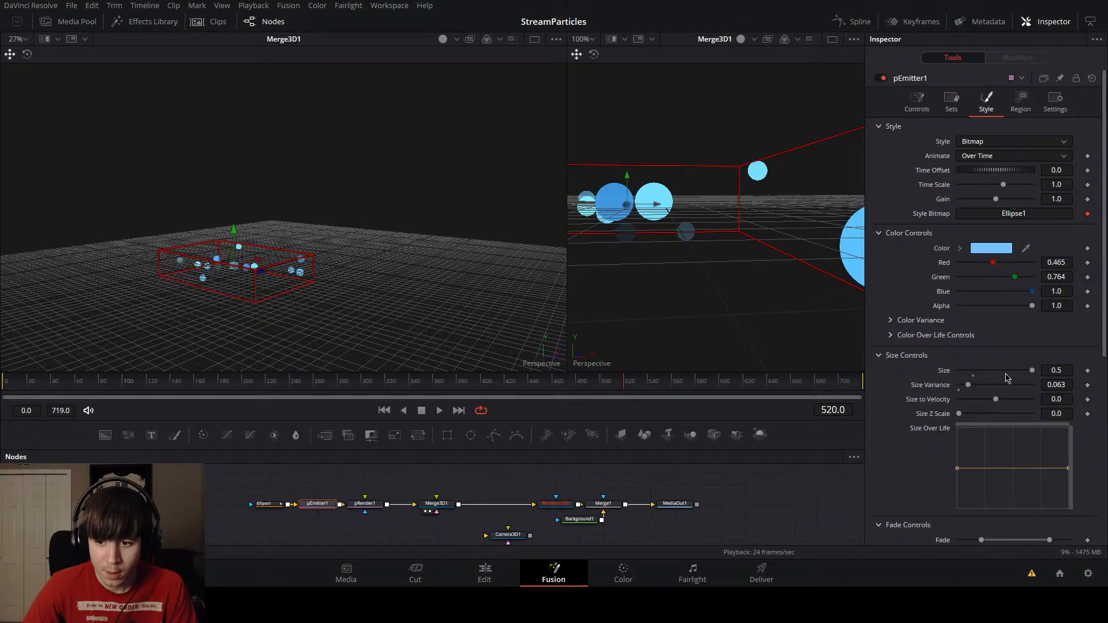
scroll(922, 367, down, 3)
scroll(921, 367, down, 3)
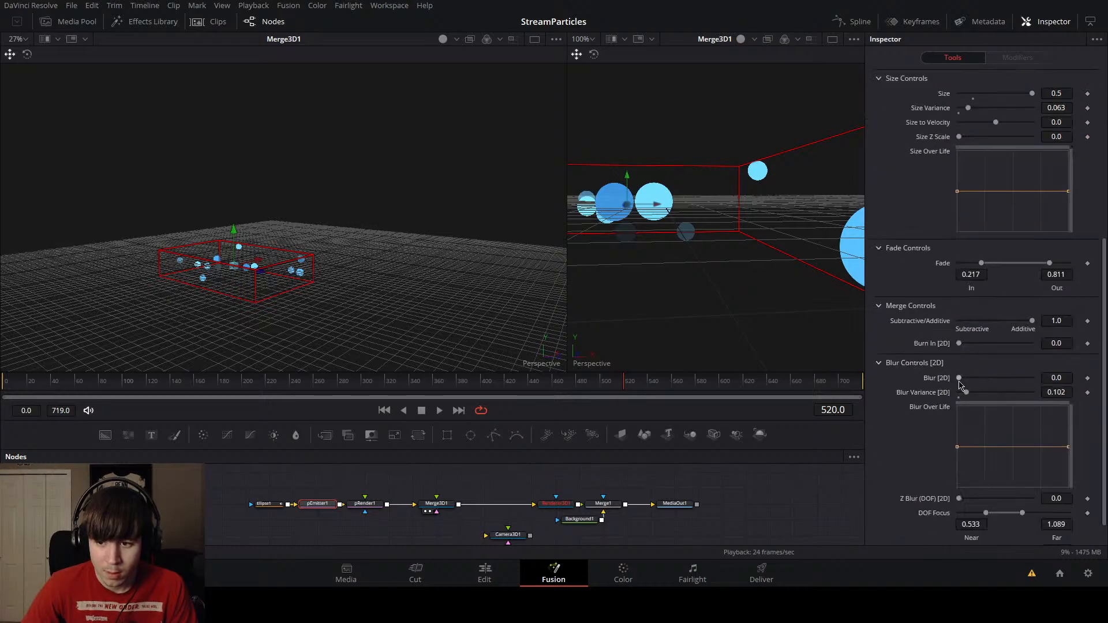
drag(959, 378, 888, 392)
Step: Undo the detachment of Camera3D1 from Merge3D1, place the camera node directly below Merge3D1, and save the project
key(ctrl+z)
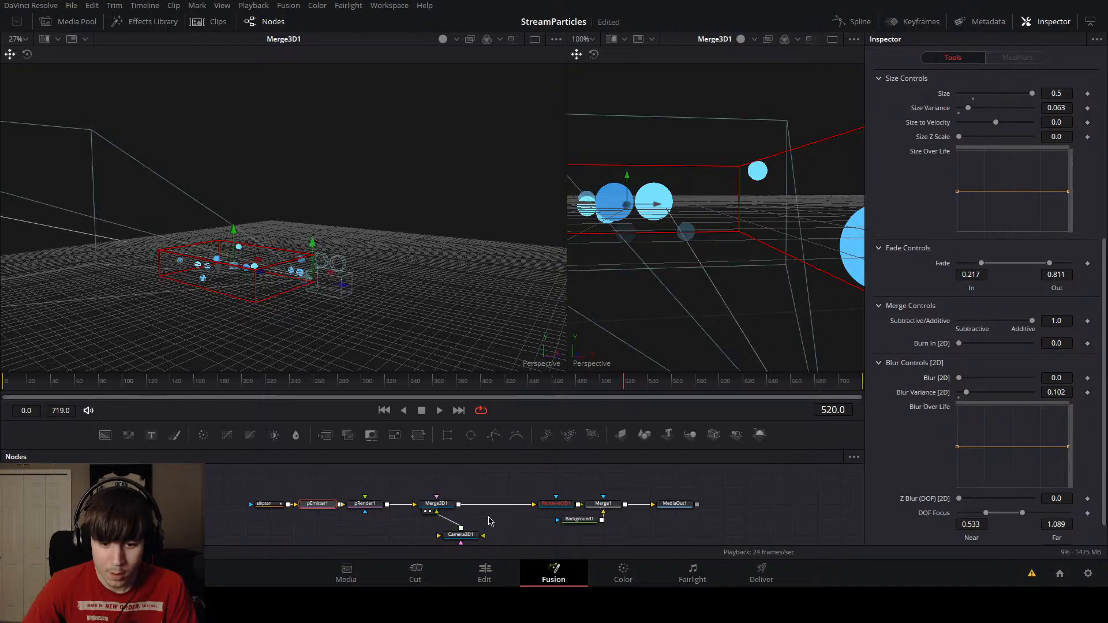
drag(462, 535, 439, 538)
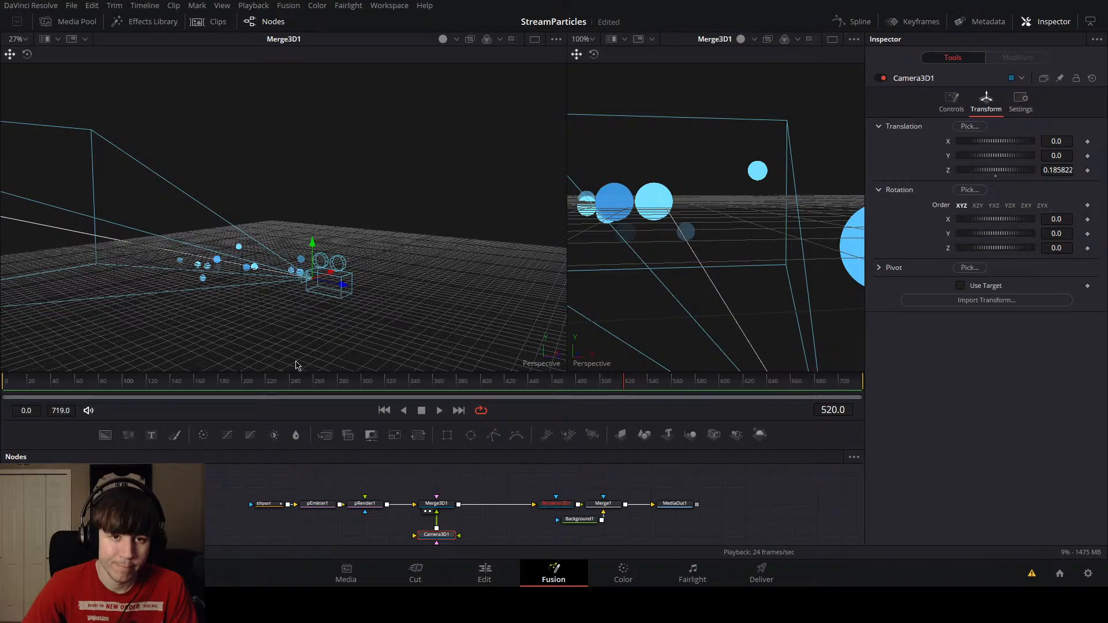
key(ctrl+s)
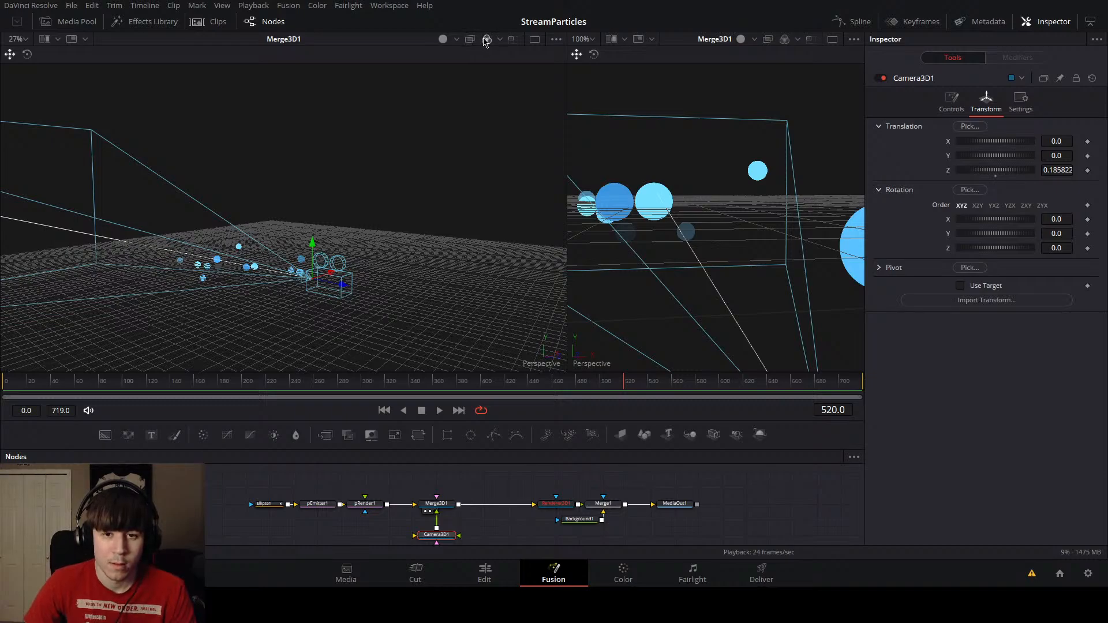
Step: Show MediaOut1 in the second viewer and widen that viewer to enlarge the rendered circles
click(512, 41)
click(513, 40)
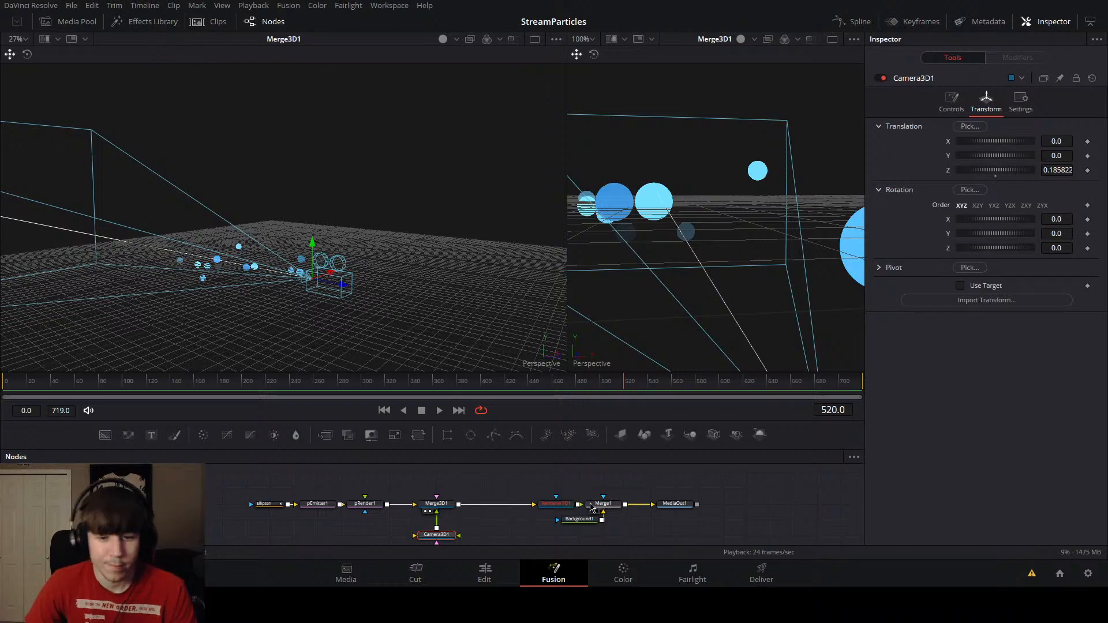
click(677, 504)
key(2)
scroll(686, 332, down, 1)
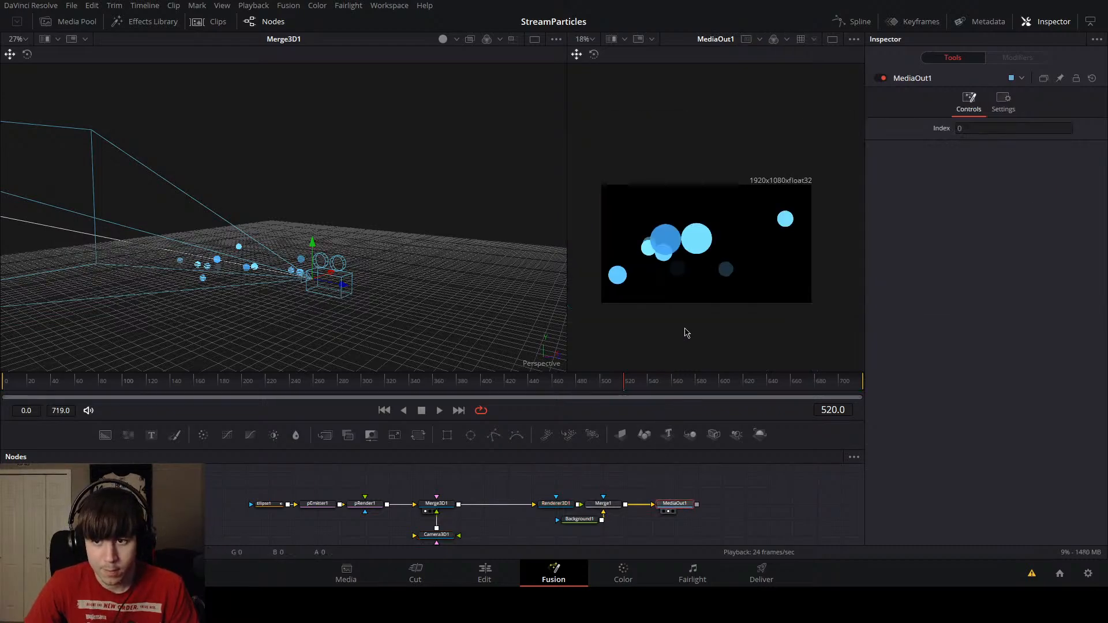
scroll(686, 332, up, 1)
drag(564, 271, 428, 291)
scroll(577, 284, up, 2)
scroll(577, 280, down, 1)
drag(577, 281, 516, 322)
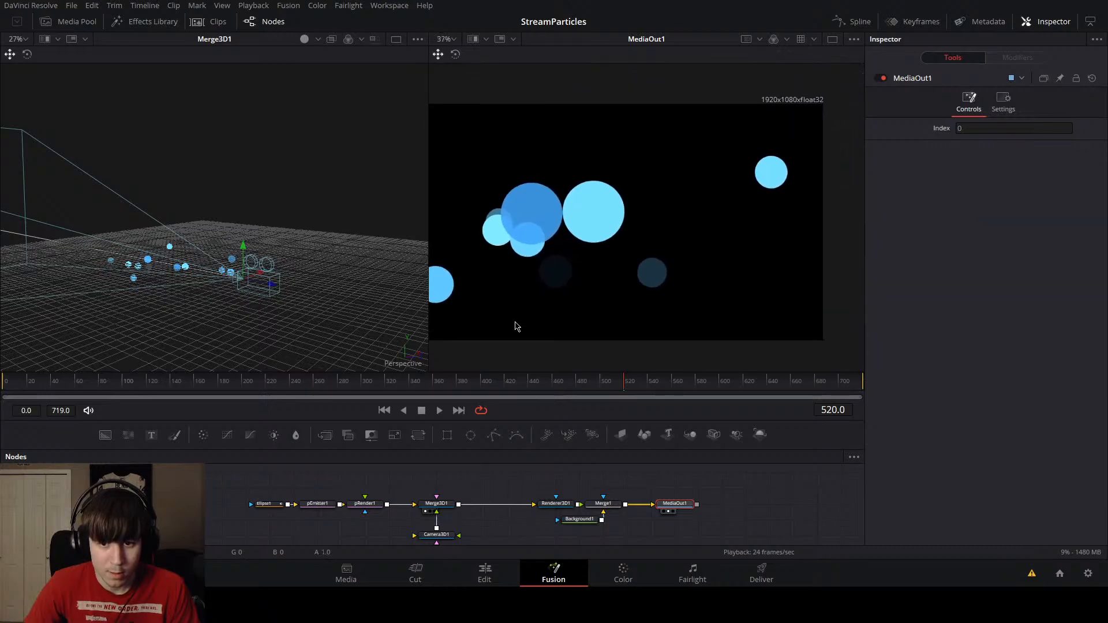
Step: Examine the rendered circles up close and review pRender1's controls, scene and grid settings for blur options
scroll(528, 316, up, 4)
scroll(529, 316, down, 1)
drag(703, 272, 611, 302)
scroll(663, 300, down, 4)
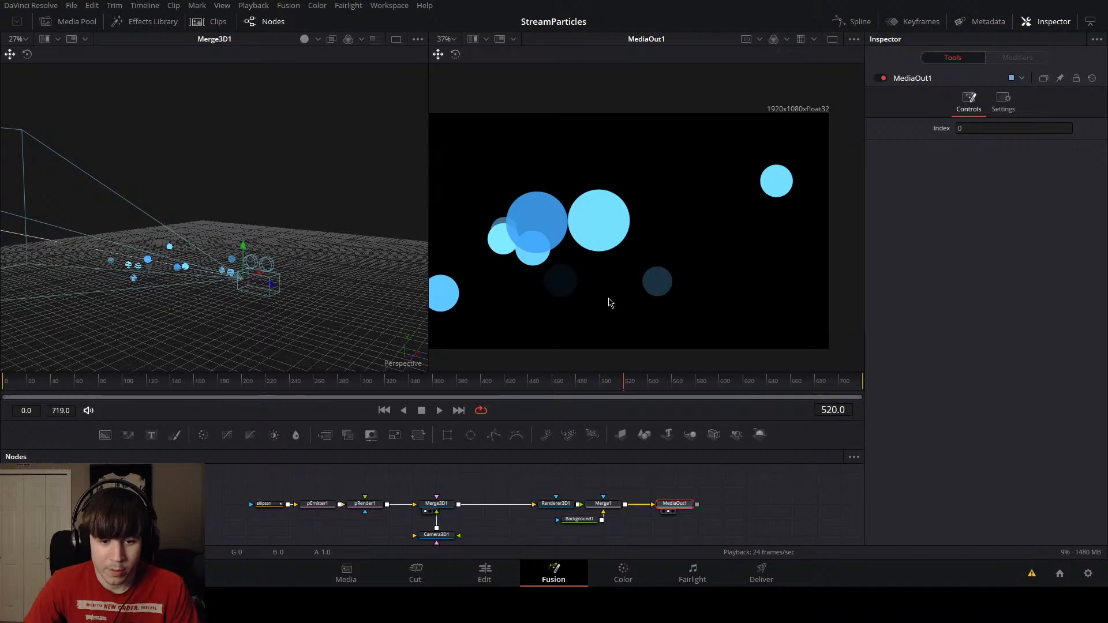
scroll(610, 302, down, 1)
click(372, 503)
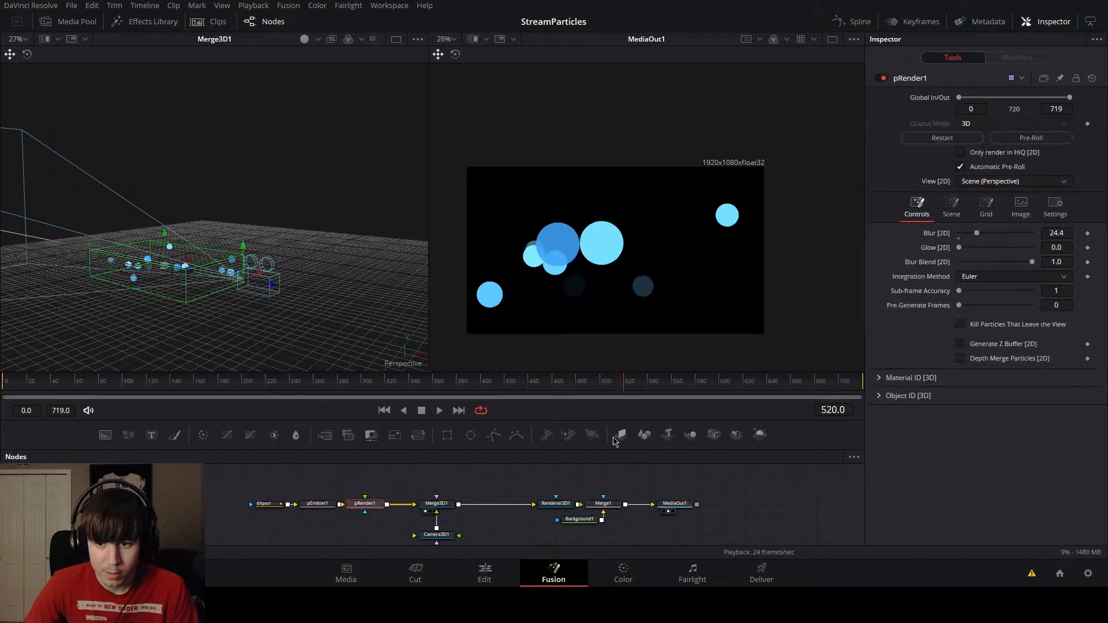
click(949, 215)
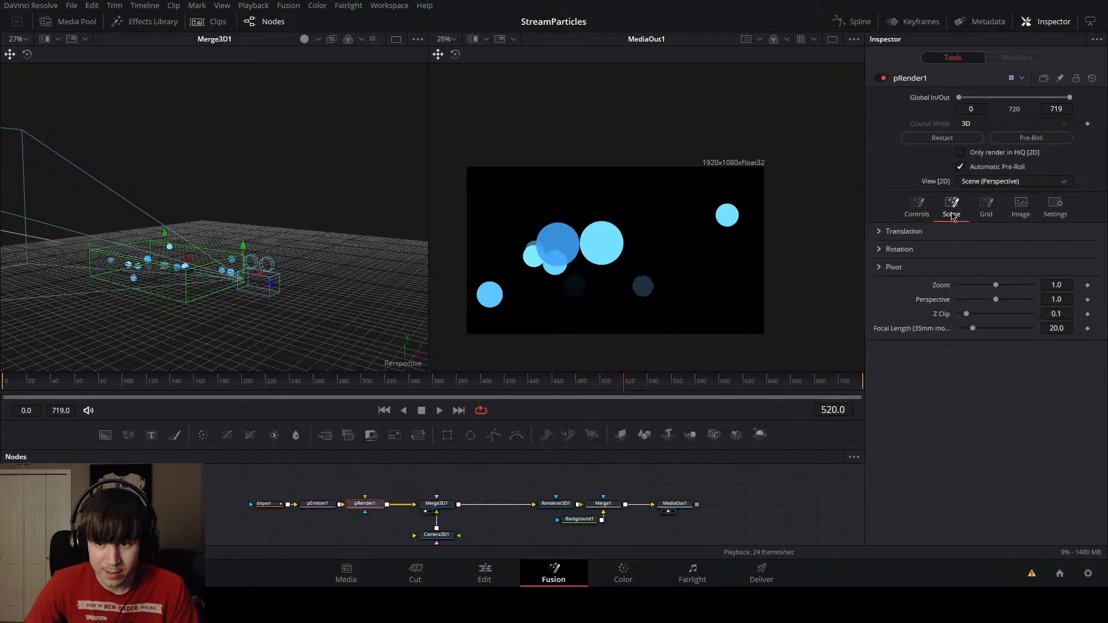
click(984, 209)
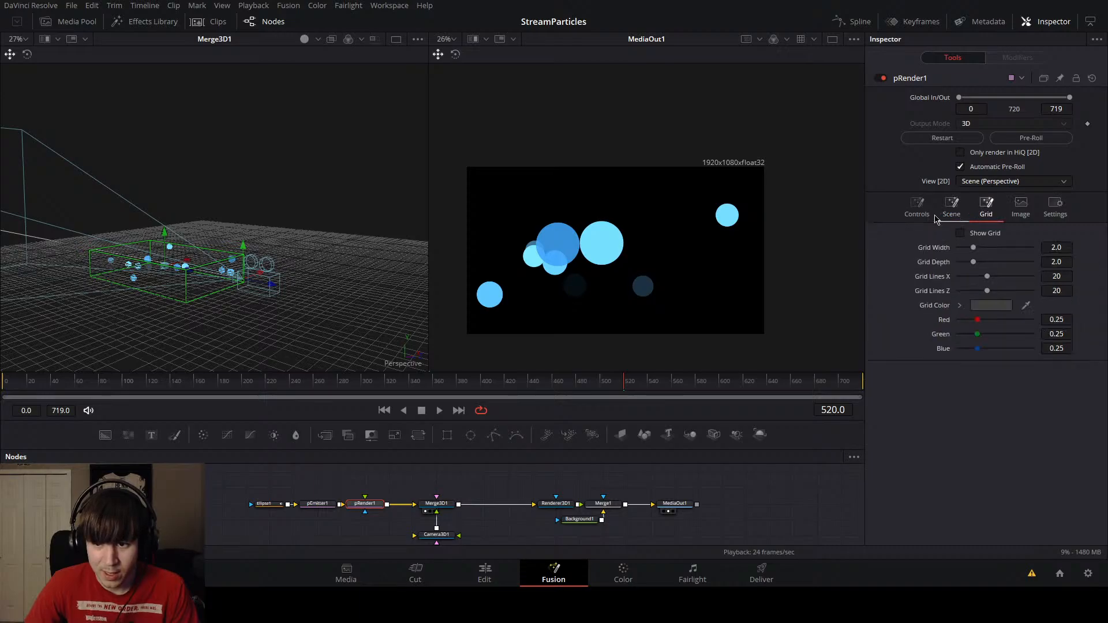
click(917, 207)
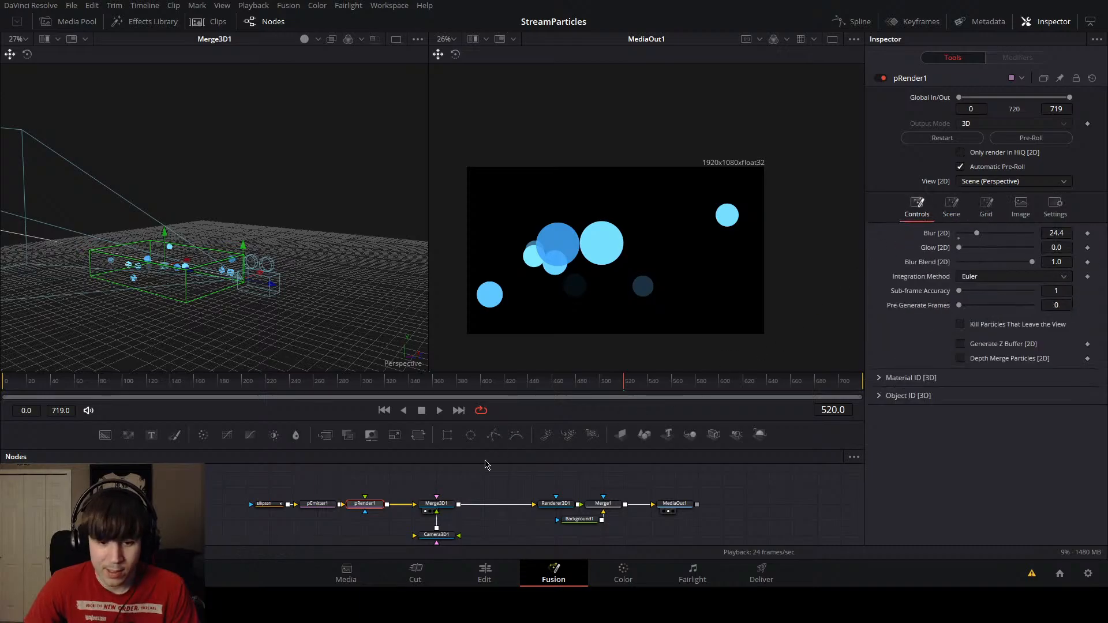
Step: Try raising pEmitter1's 2D blur to 5, and then to 8
click(317, 505)
scroll(923, 452, down, 5)
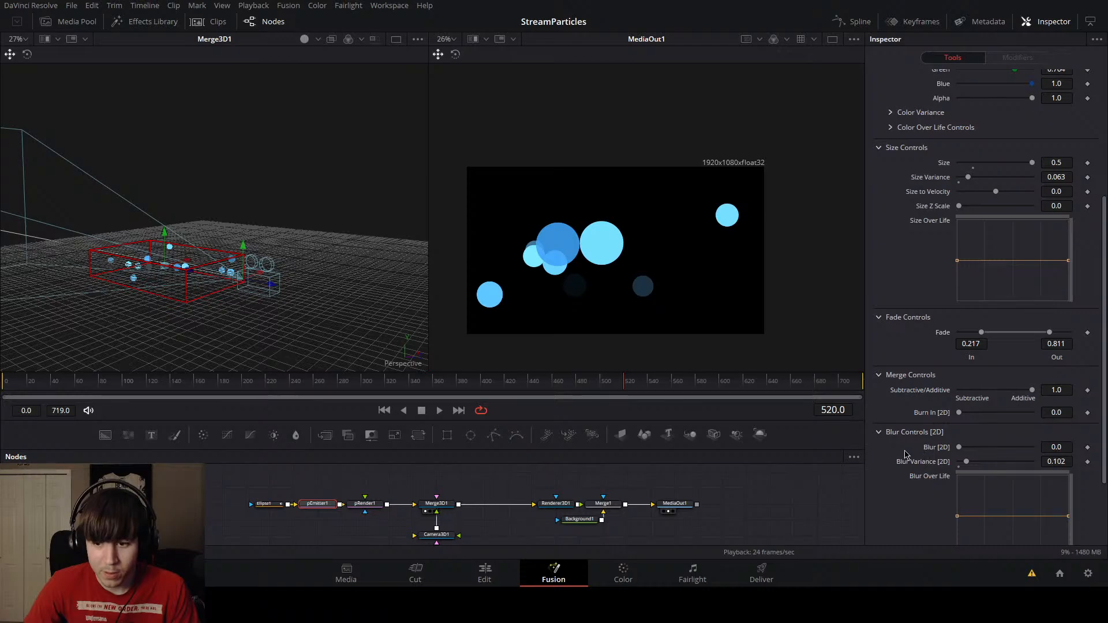
drag(958, 447, 1033, 447)
click(1055, 445)
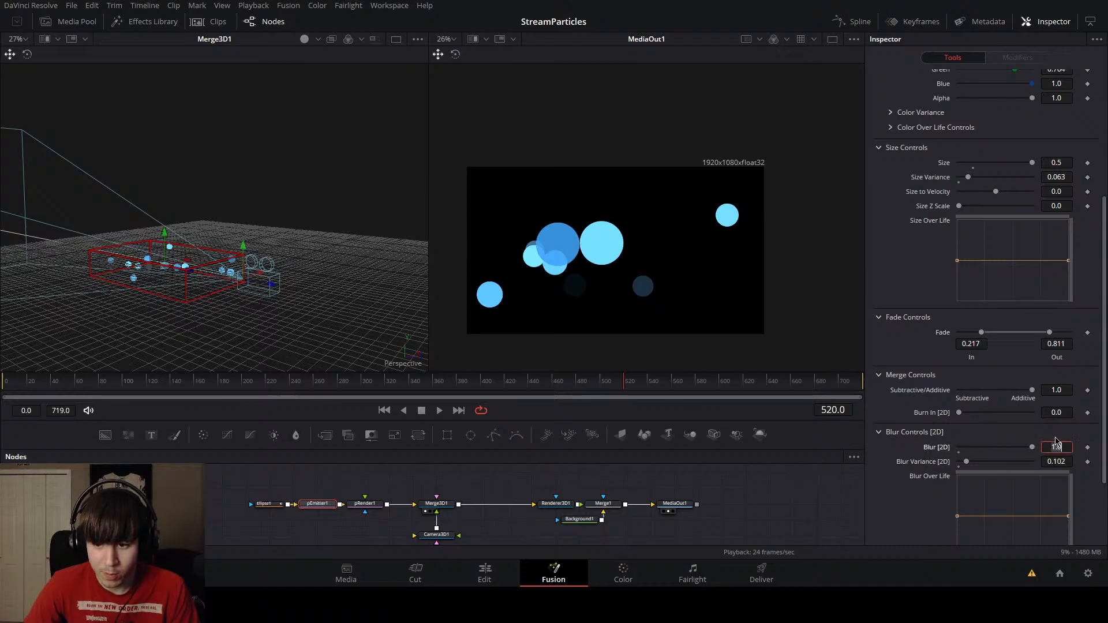
text(5)
key(Tab)
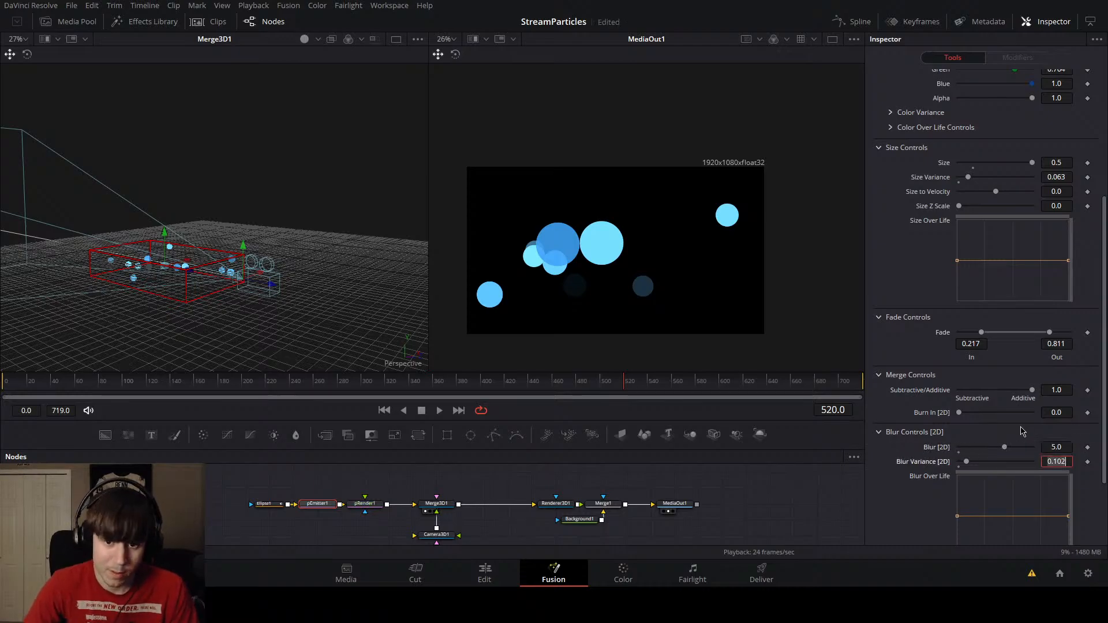
drag(1004, 447, 1032, 447)
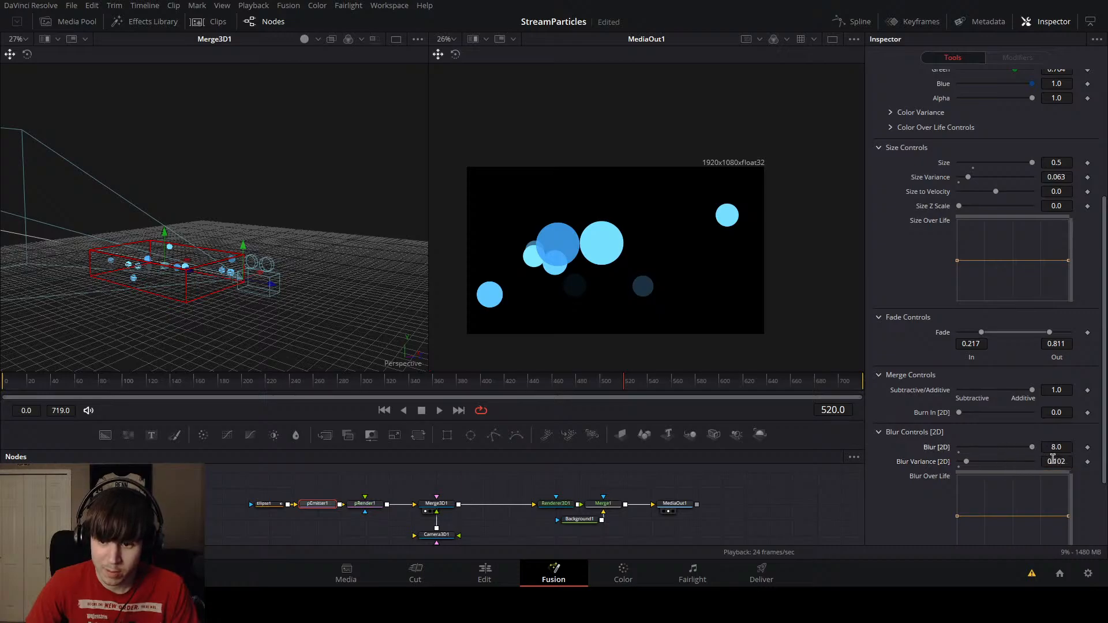
Step: Try an extreme 2D blur of 500 on pEmitter1 and check the edges of the rendered circles
click(1057, 448)
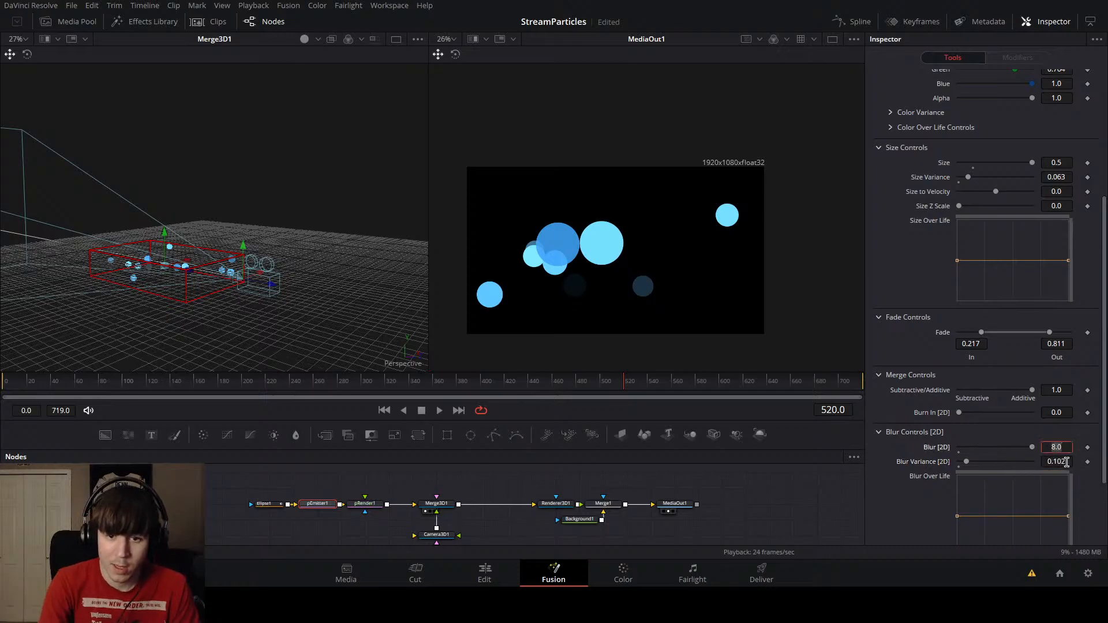
text(500)
key(Tab)
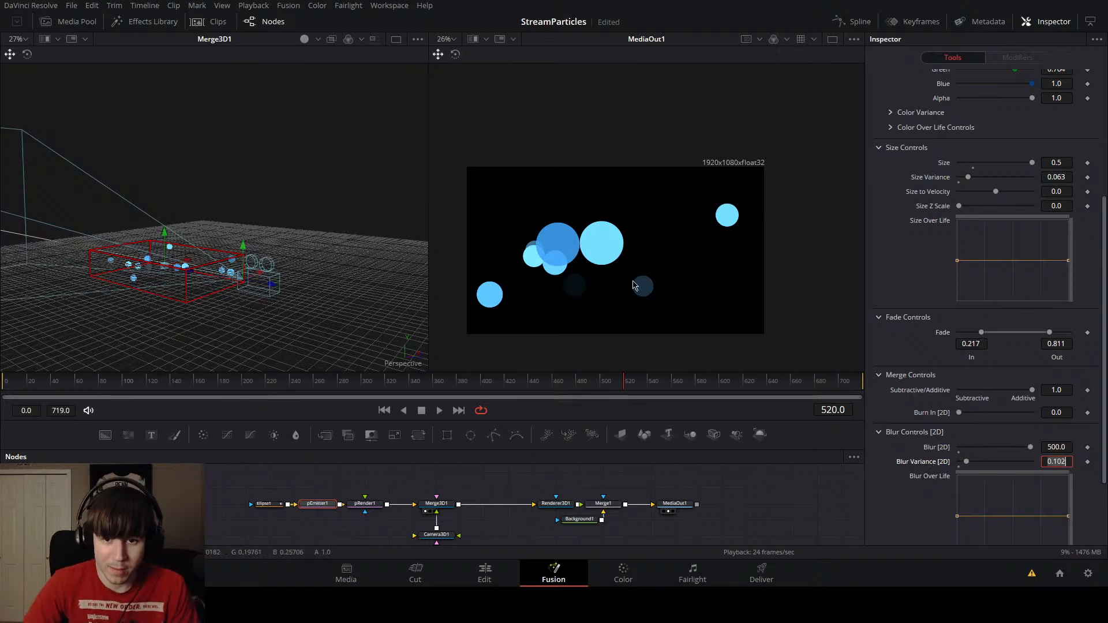
scroll(635, 286, up, 6)
scroll(635, 285, down, 6)
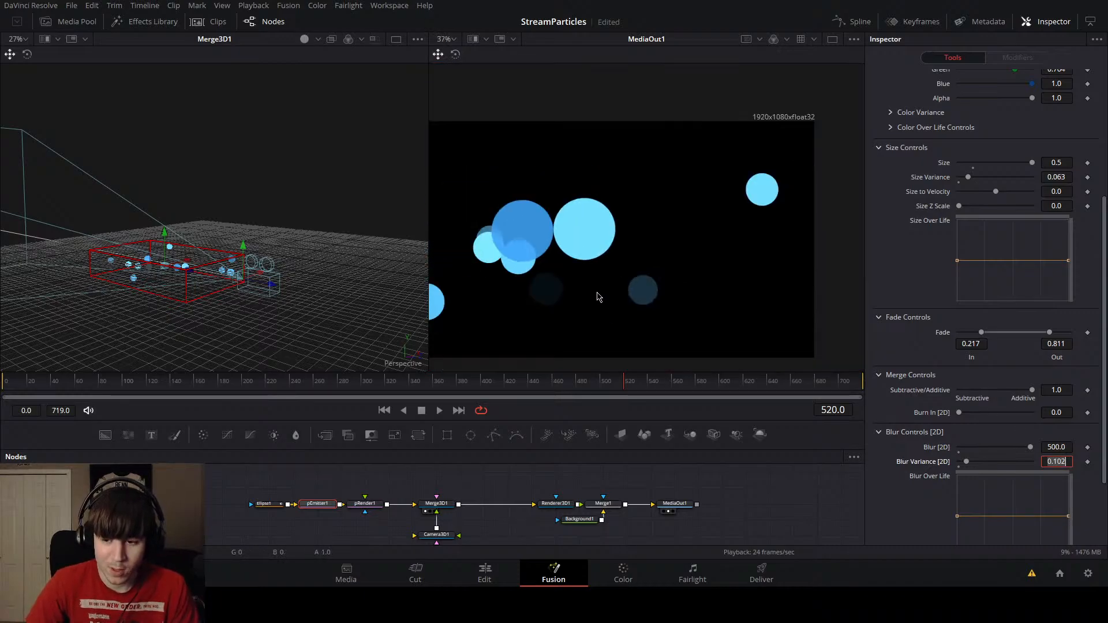
click(910, 507)
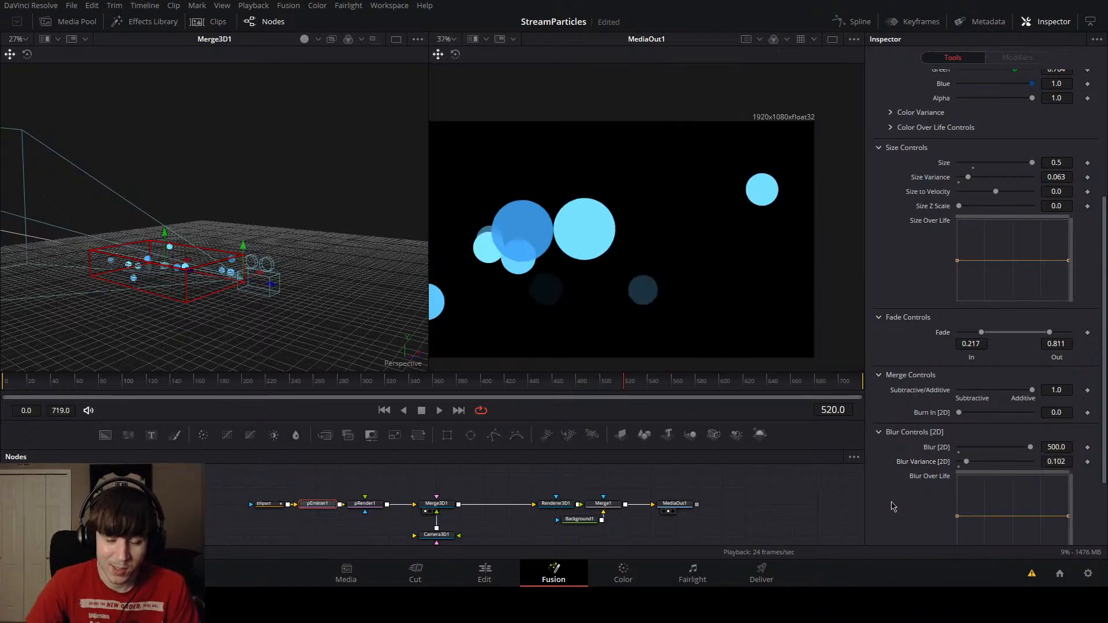
scroll(558, 328, up, 1)
scroll(559, 328, down, 1)
drag(560, 328, 595, 319)
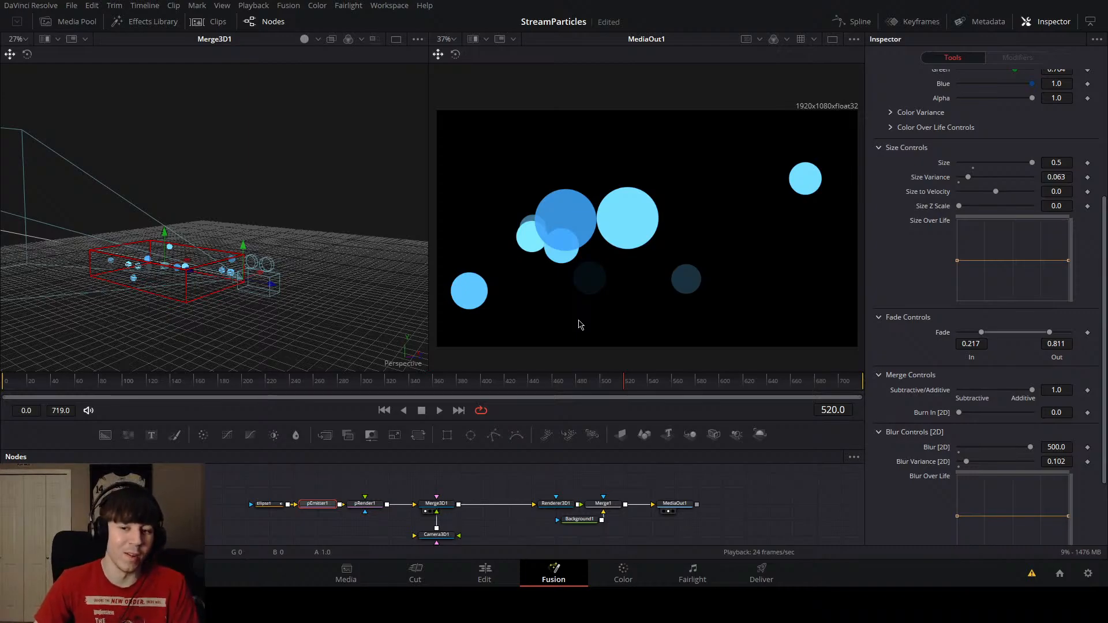
Step: Try 2D blur values of 1 and 0.4 on pEmitter1, and reset the blur to 0
click(1052, 447)
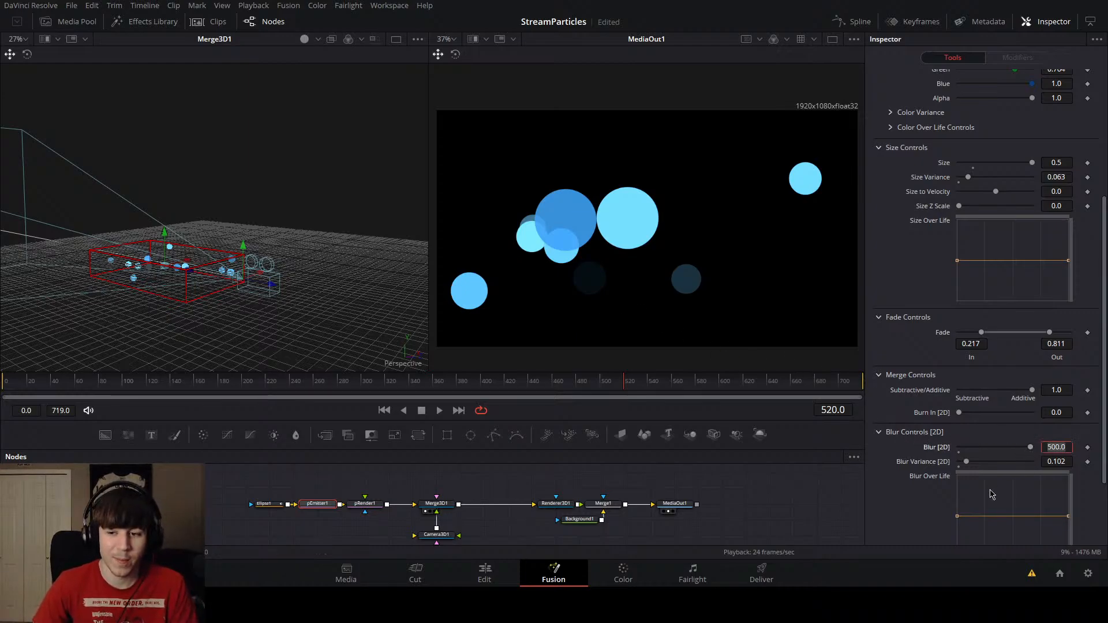
text(1)
key(Tab)
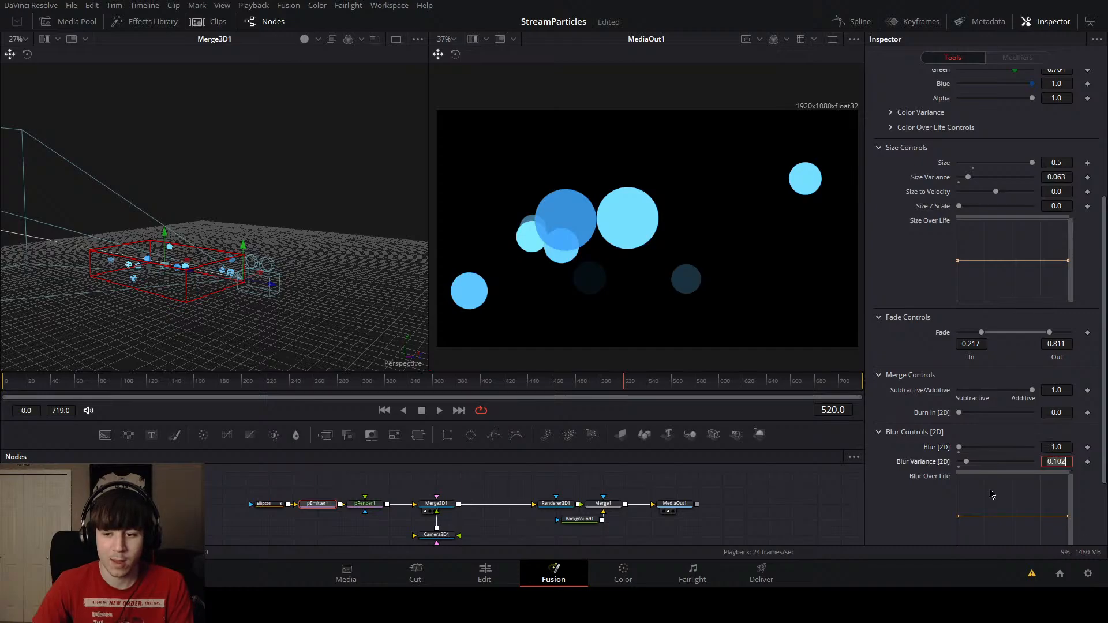
click(960, 449)
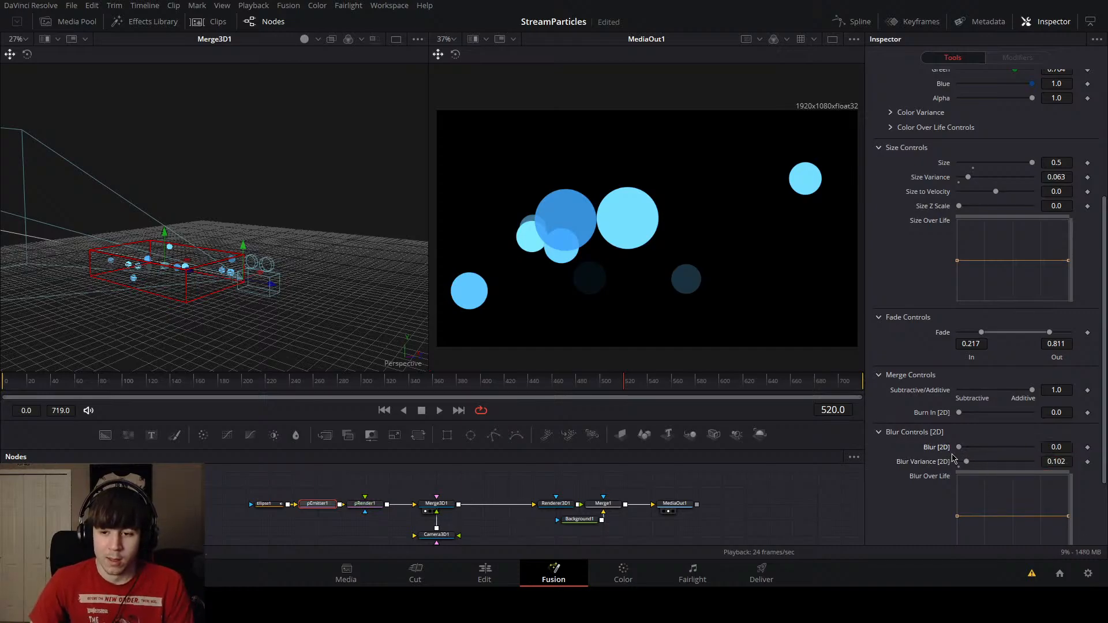
click(1000, 448)
click(1008, 448)
click(1008, 448)
click(1008, 448)
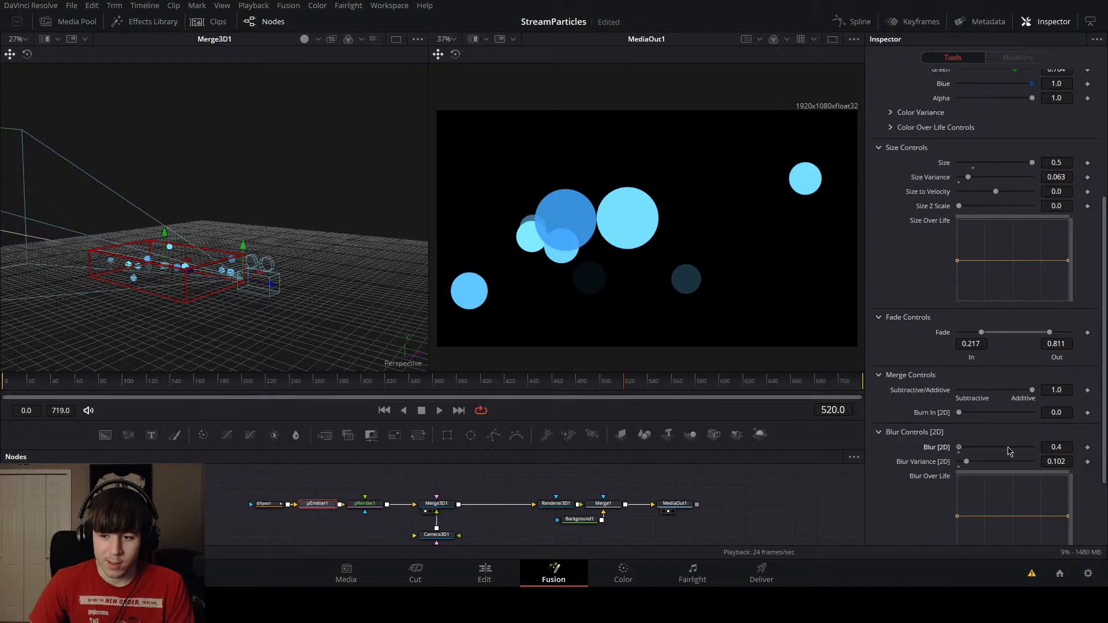
drag(959, 455, 877, 464)
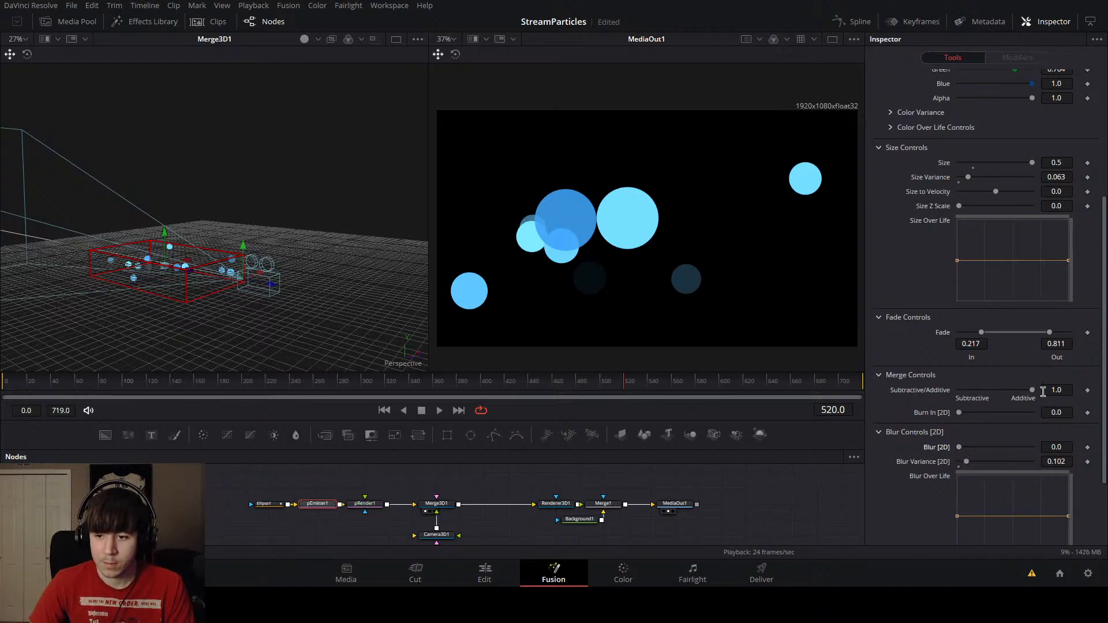
Step: Review pEmitter1's merge, color, style and set options, collapse its color controls, and show its general emitter settings
drag(1032, 391, 1031, 400)
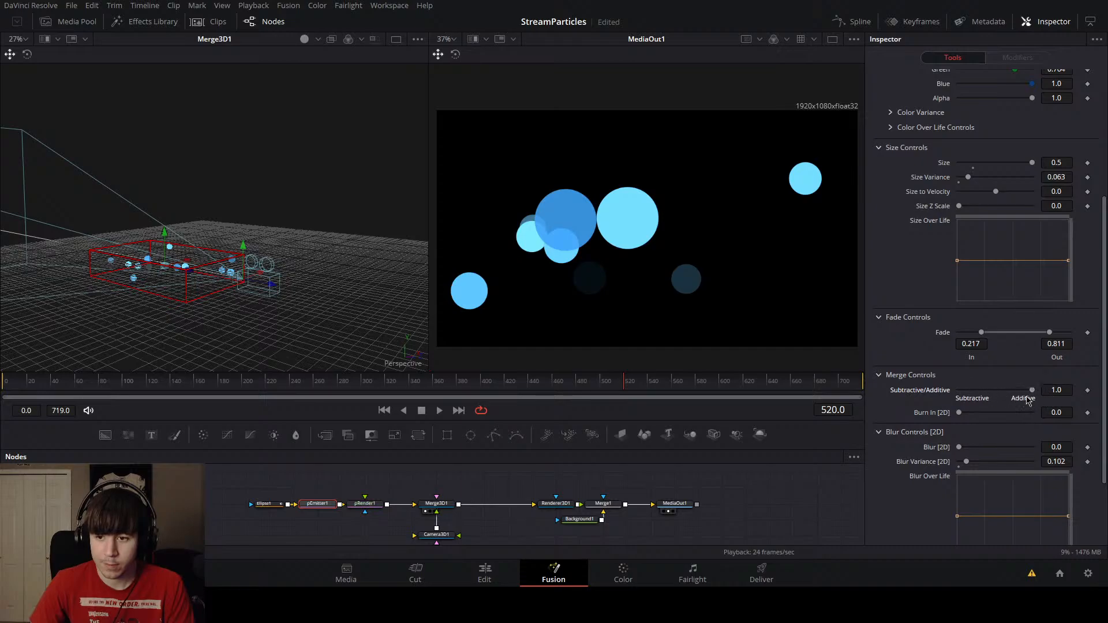
scroll(909, 359, up, 5)
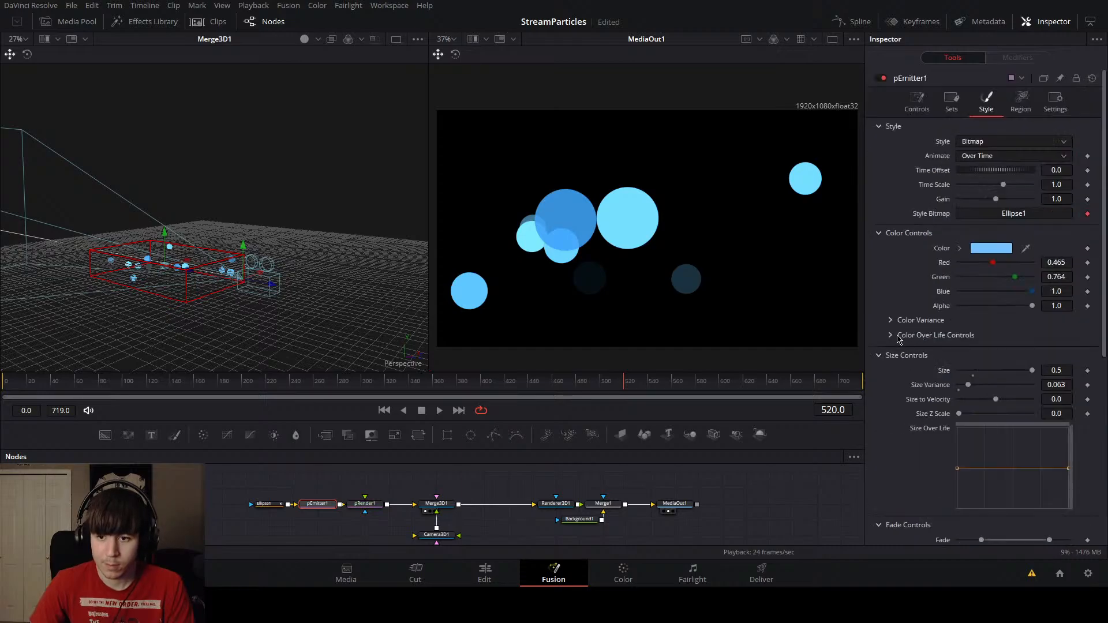
click(891, 335)
click(892, 336)
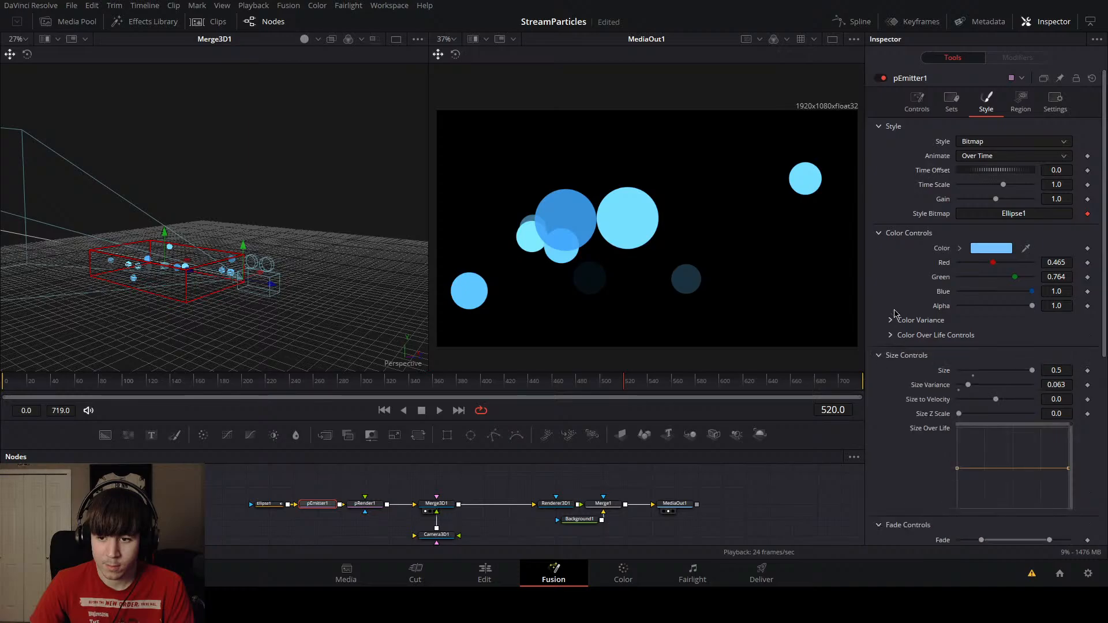
click(880, 232)
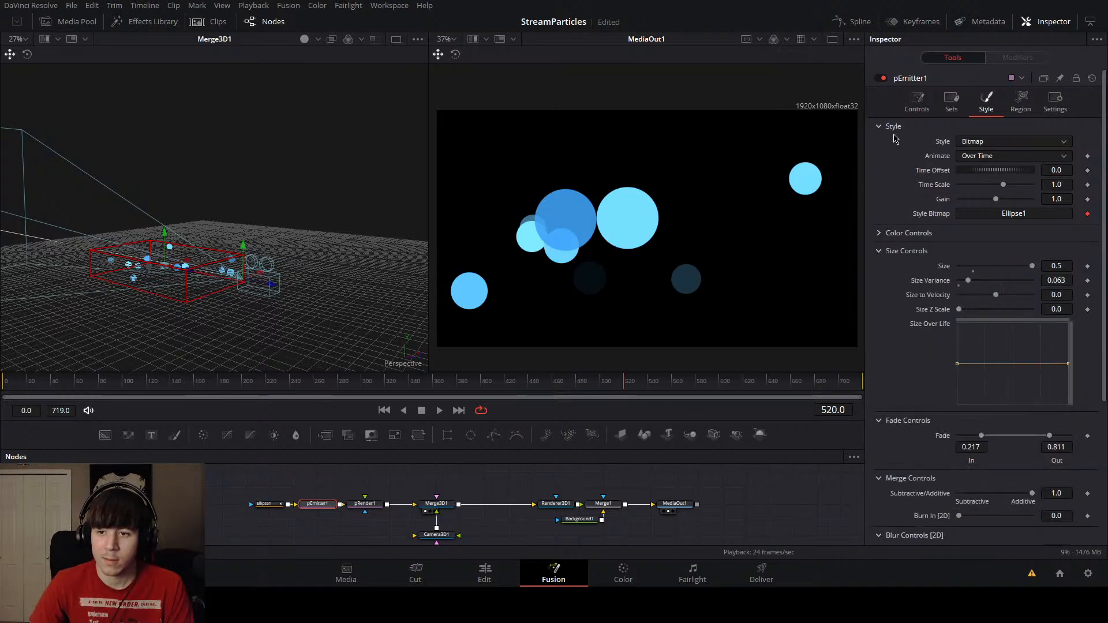
click(951, 103)
click(929, 107)
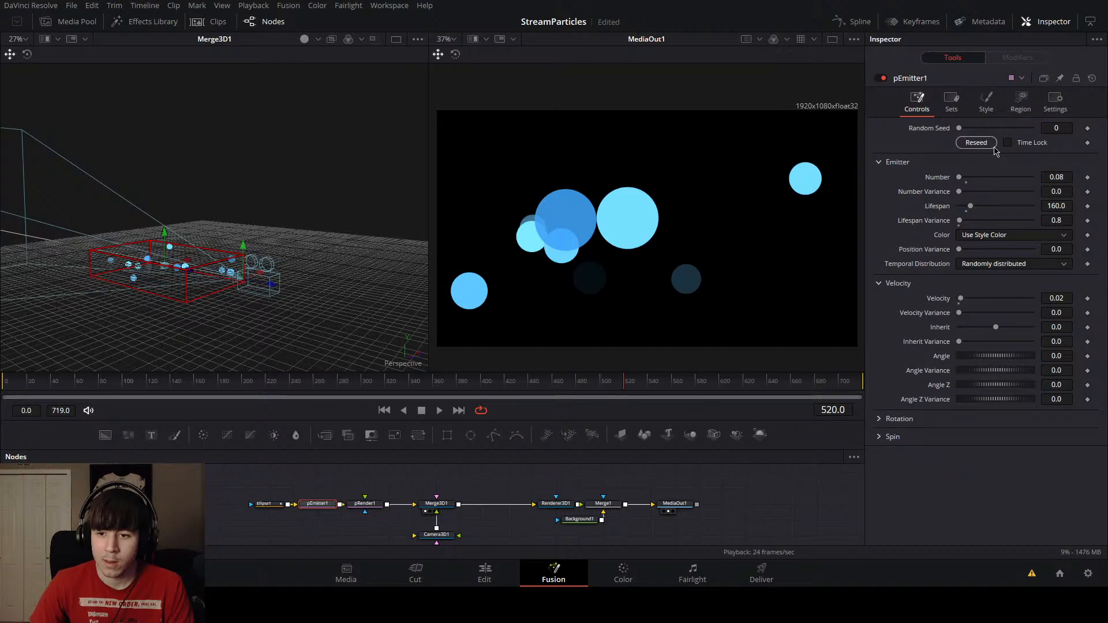
Step: Set pEmitter1's velocity variance to 0.11 and play the animation from frame 175
drag(959, 313, 967, 315)
click(211, 385)
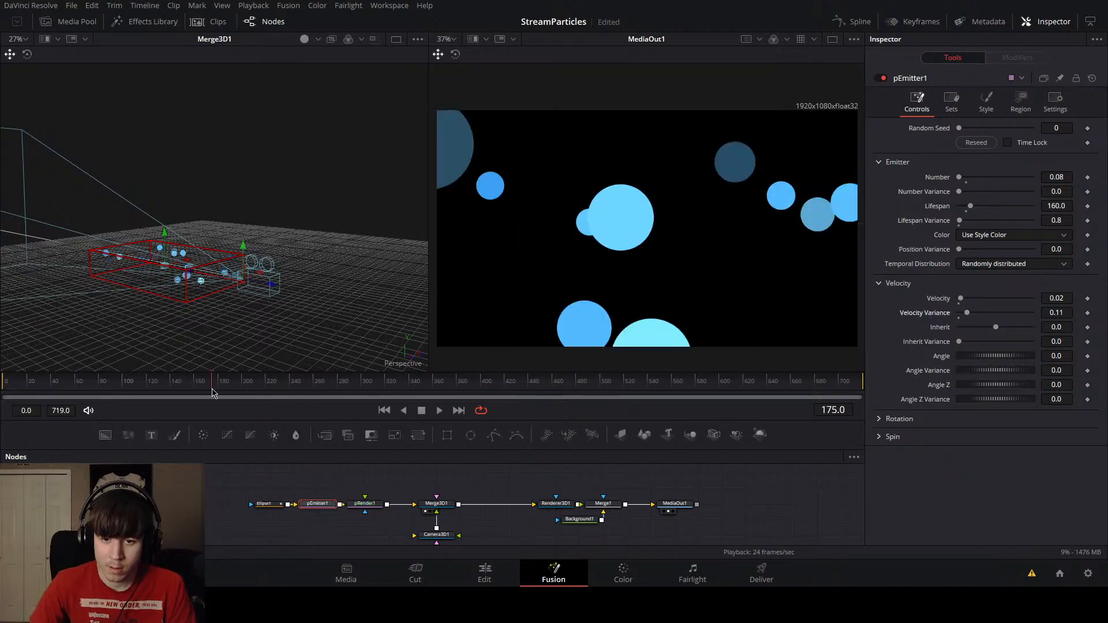
key(space)
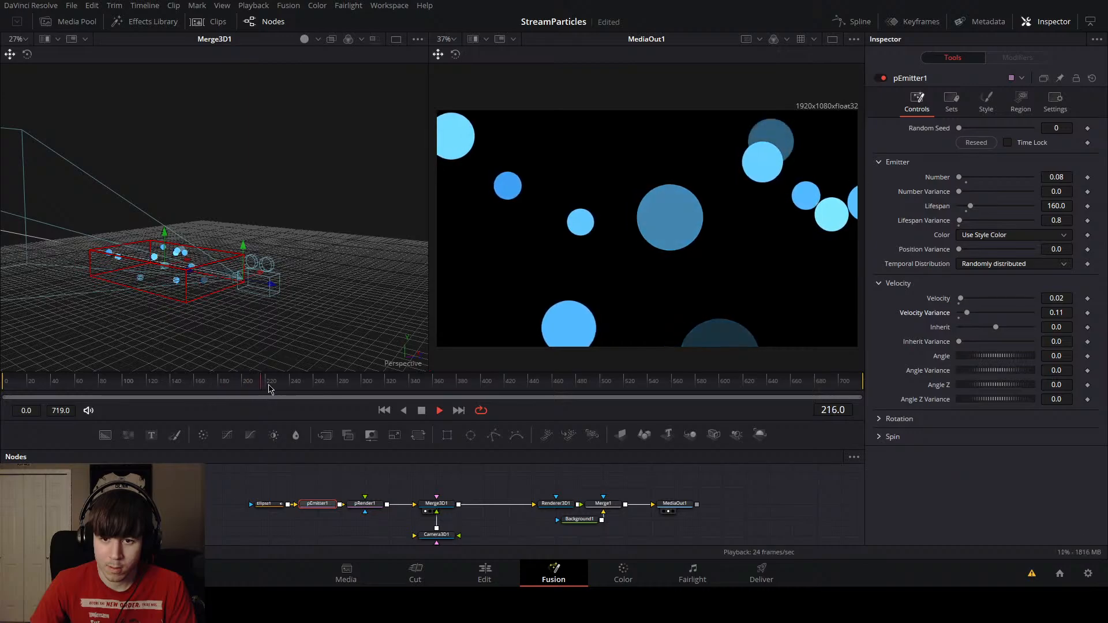
Step: Stop playback, undo pEmitter1's last velocity variance change, and play the animation briefly again
key(space)
key(ctrl+z)
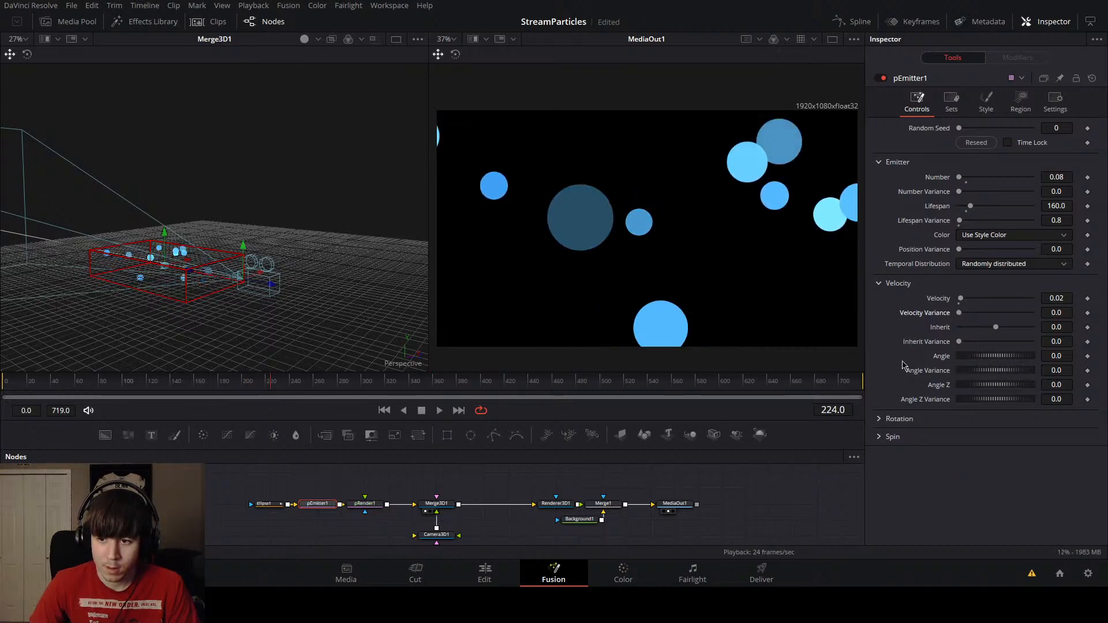
key(space)
key(space)
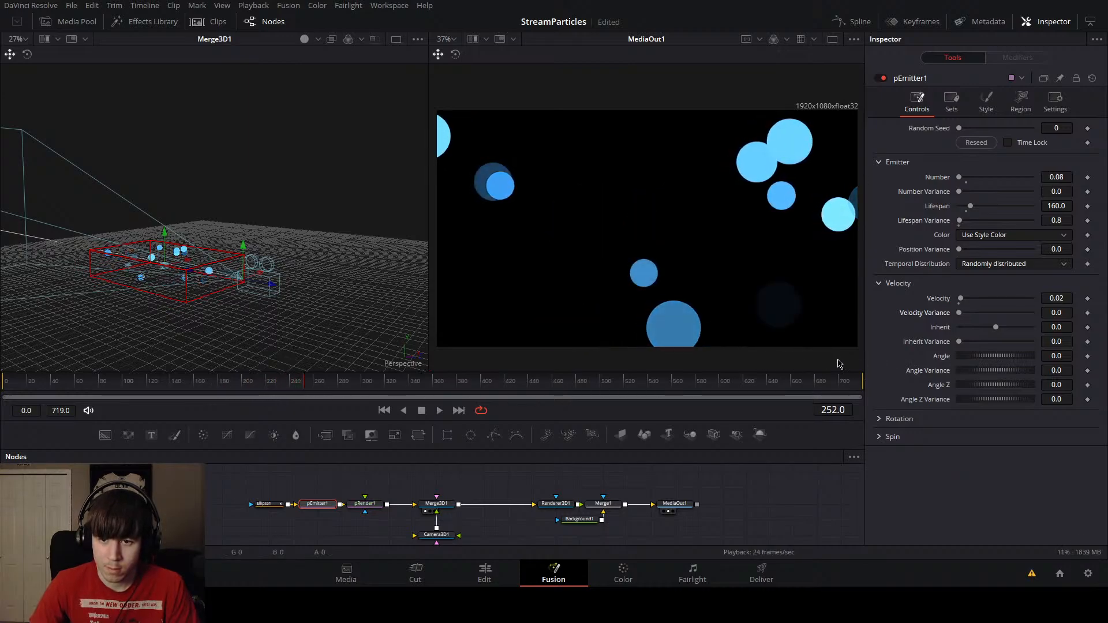
Step: Set pEmitter1's velocity variance to 0.001 and preview the particle motion by scrubbing and playing the timeline
click(1065, 317)
text(01)
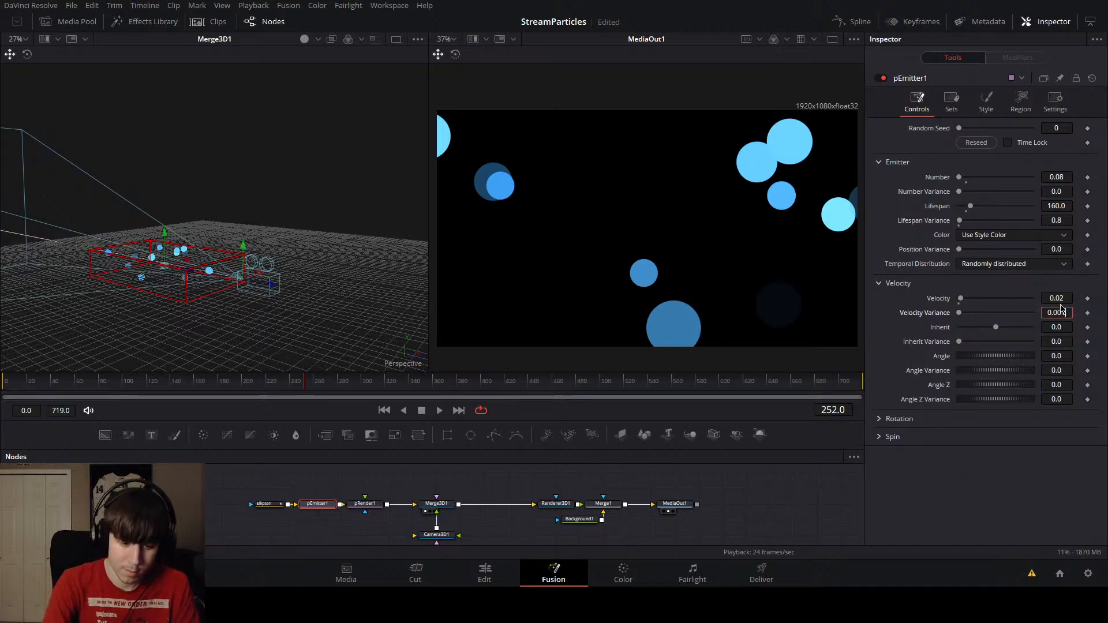
key(Tab)
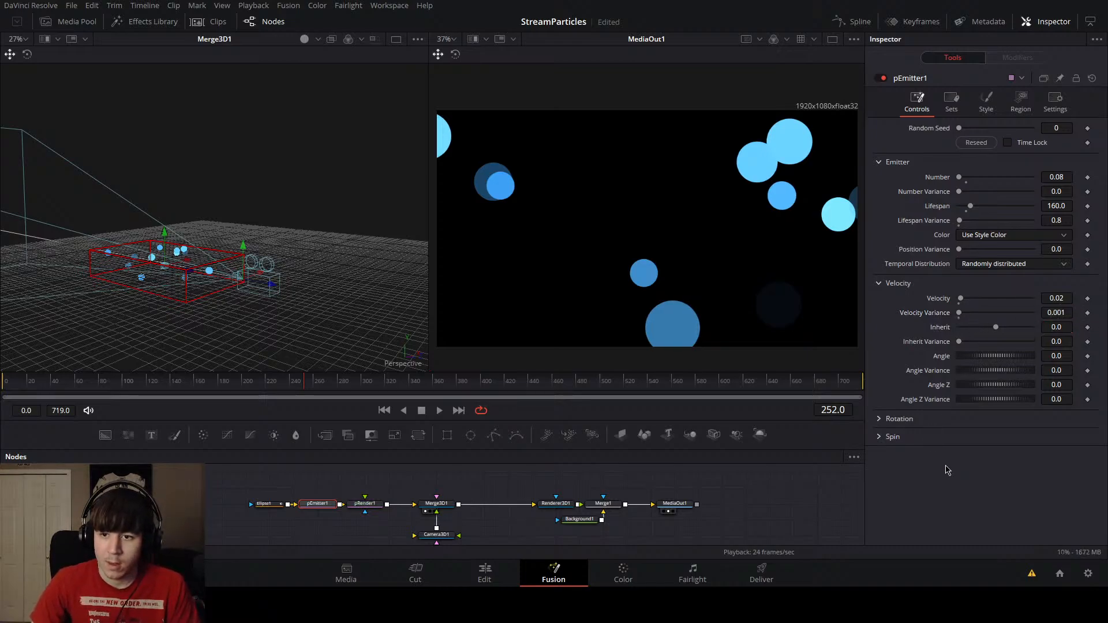
drag(658, 381, 64, 384)
key(space)
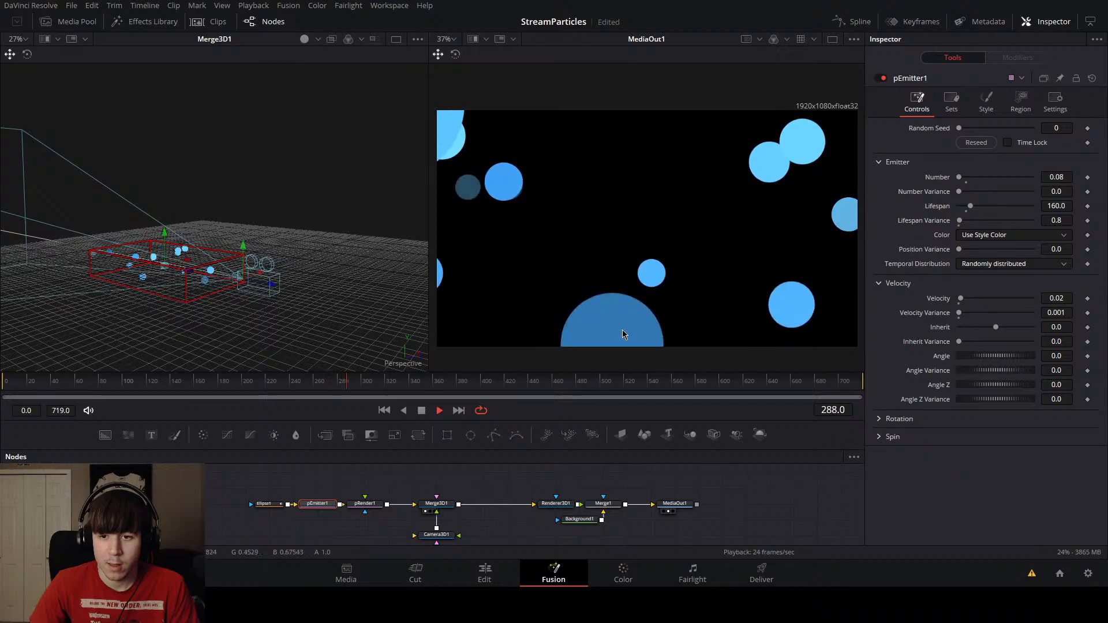
key(space)
Step: Set pEmitter1's particle number to 0.07, play the animation to check it, and save the project
drag(1067, 174, 1036, 173)
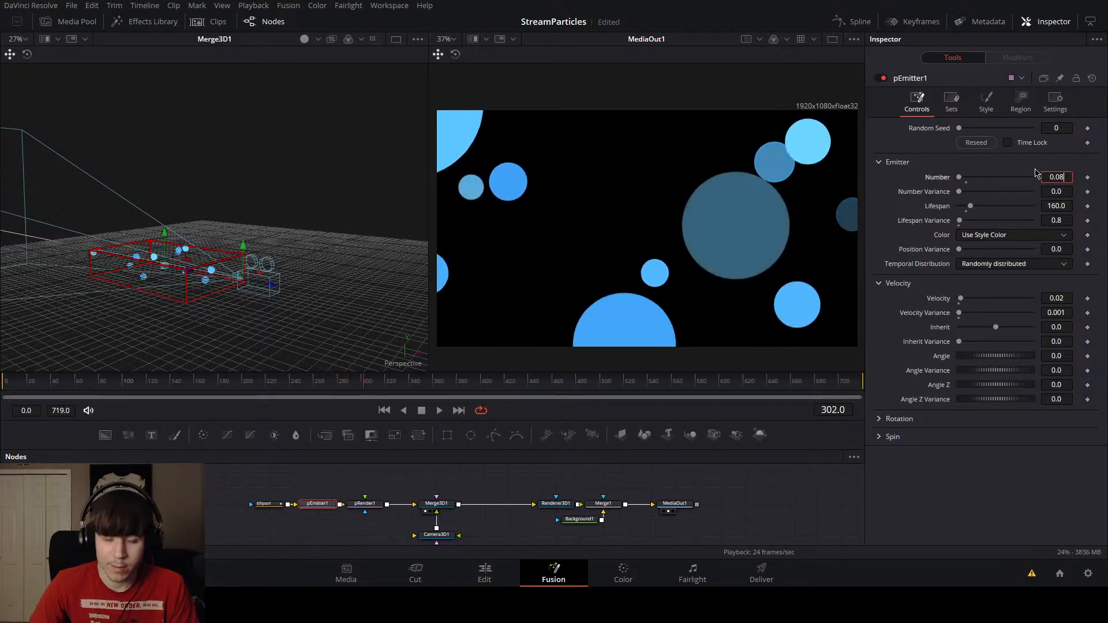
text(0.07)
key(Tab)
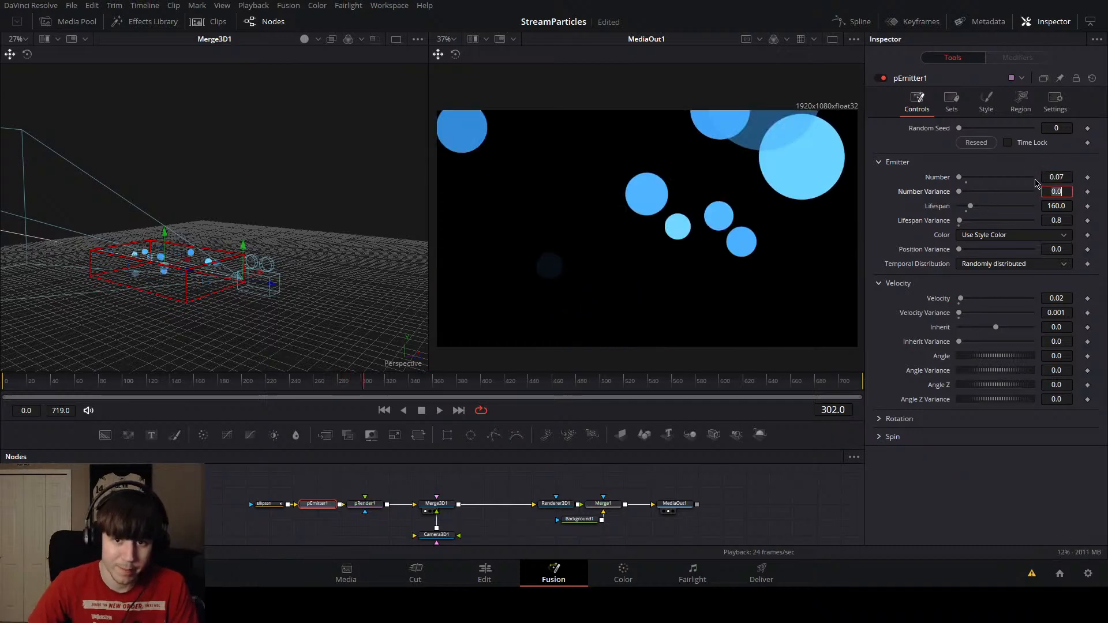
drag(429, 383, 143, 406)
key(space)
click(192, 456)
key(space)
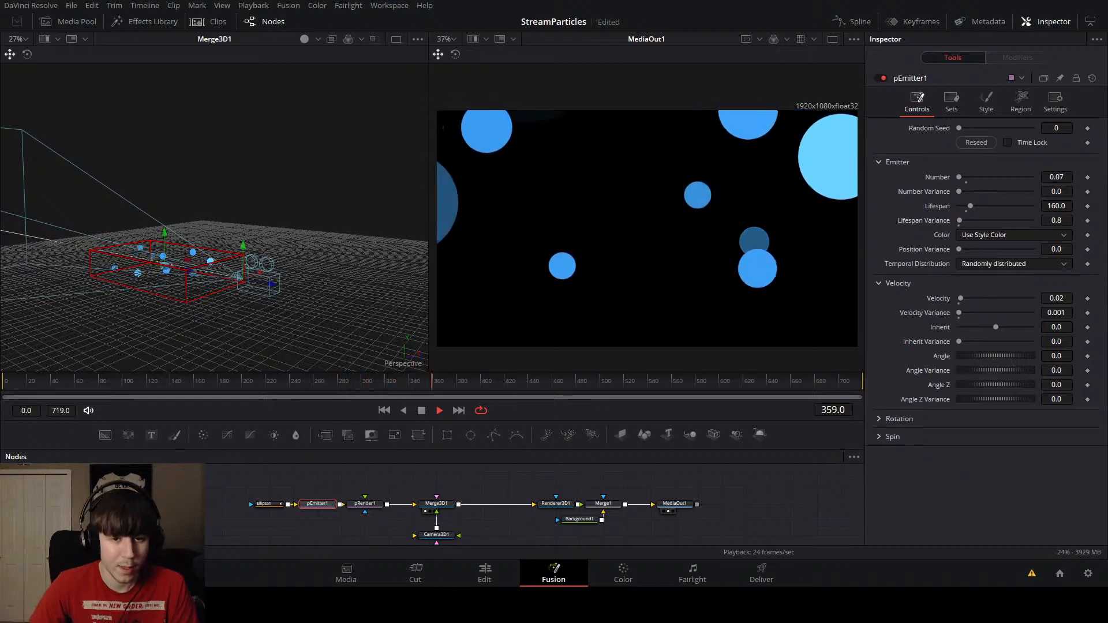
key(ctrl+s)
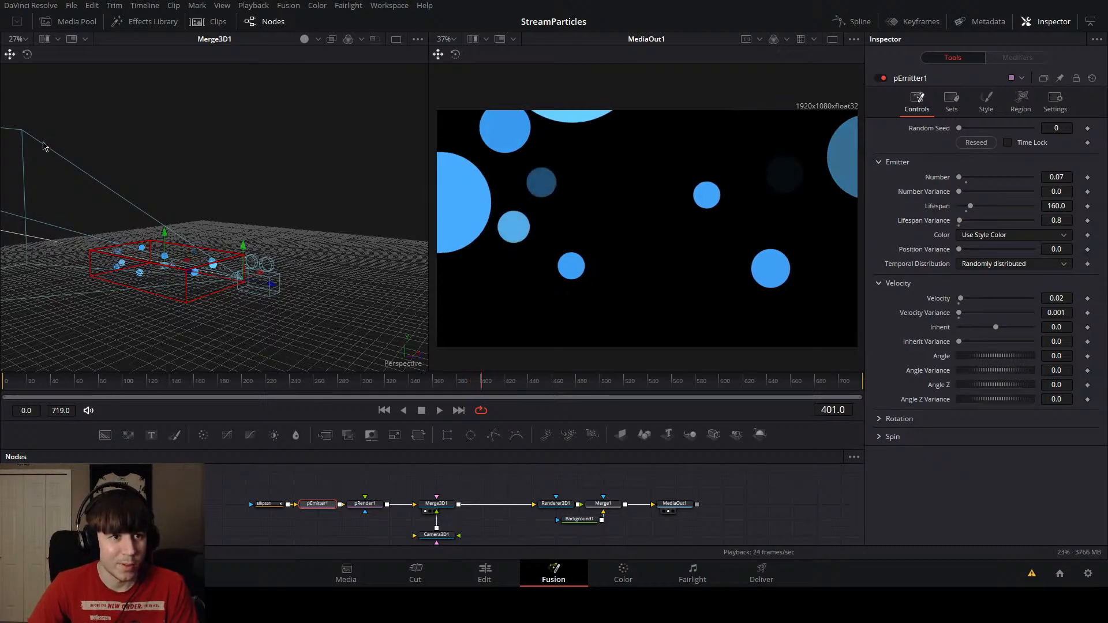
Step: Open the warp-drive composition from the media pool and reposition its MediaOut1 node in the node area
click(74, 23)
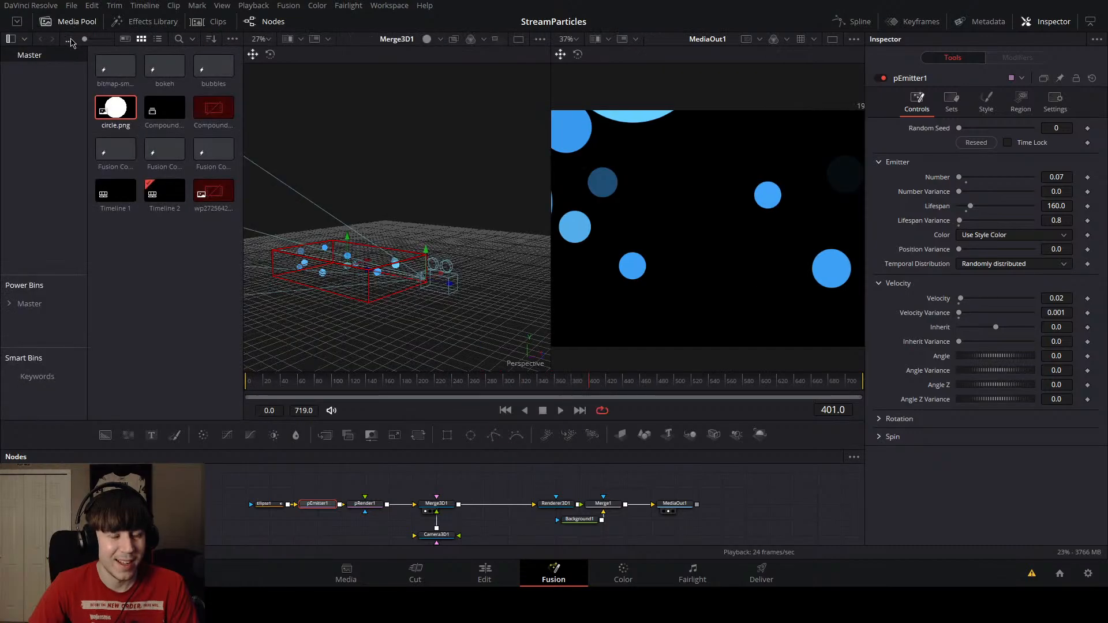
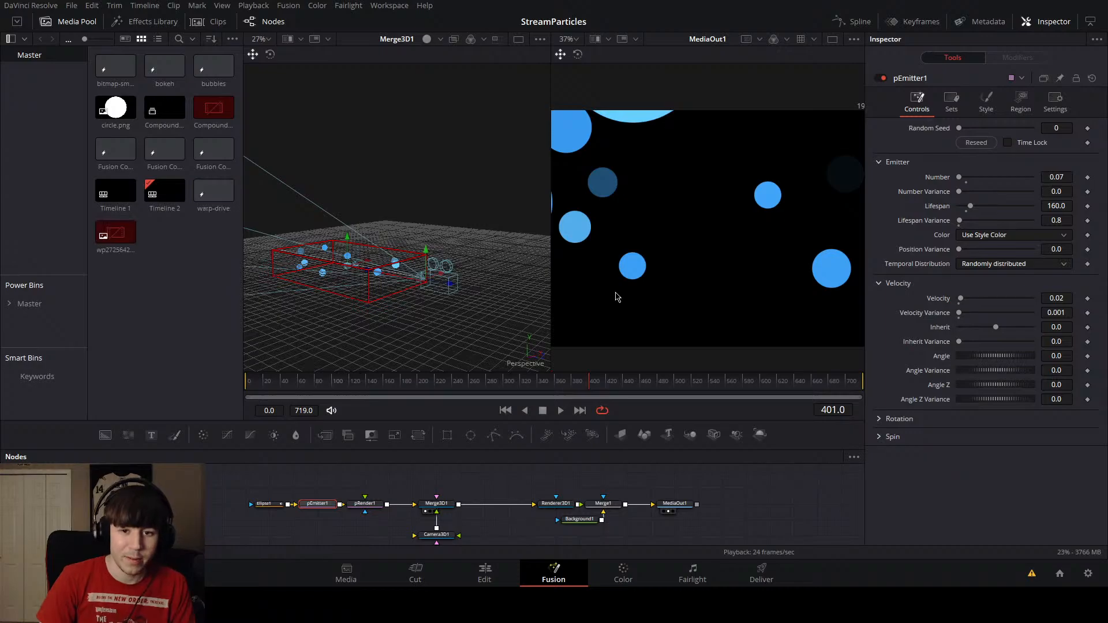
click(209, 205)
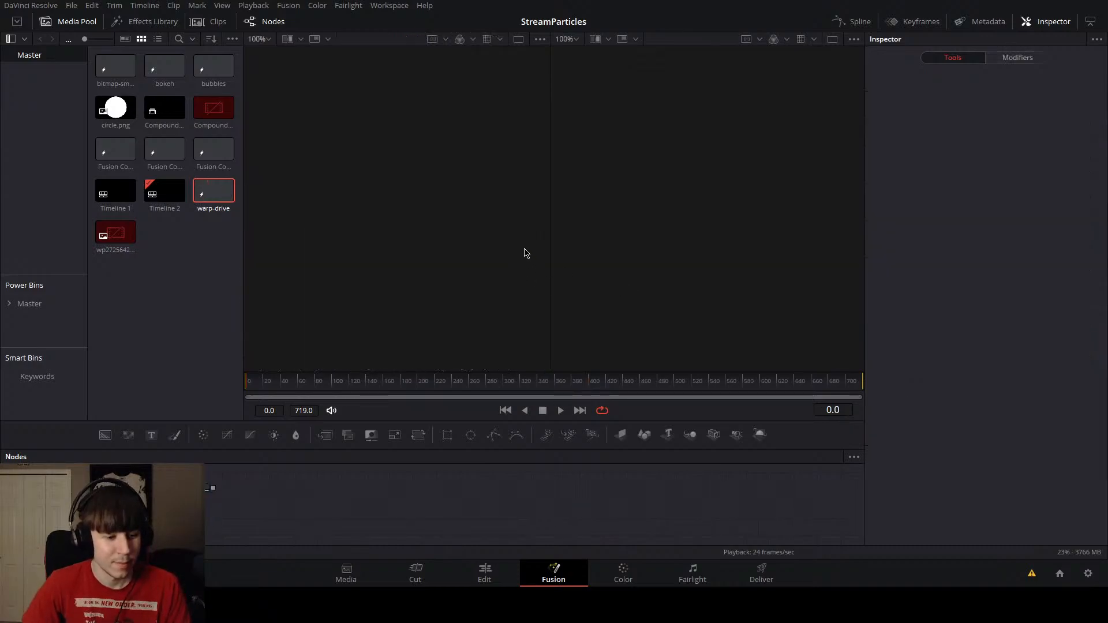
drag(287, 501, 586, 515)
drag(490, 497, 612, 502)
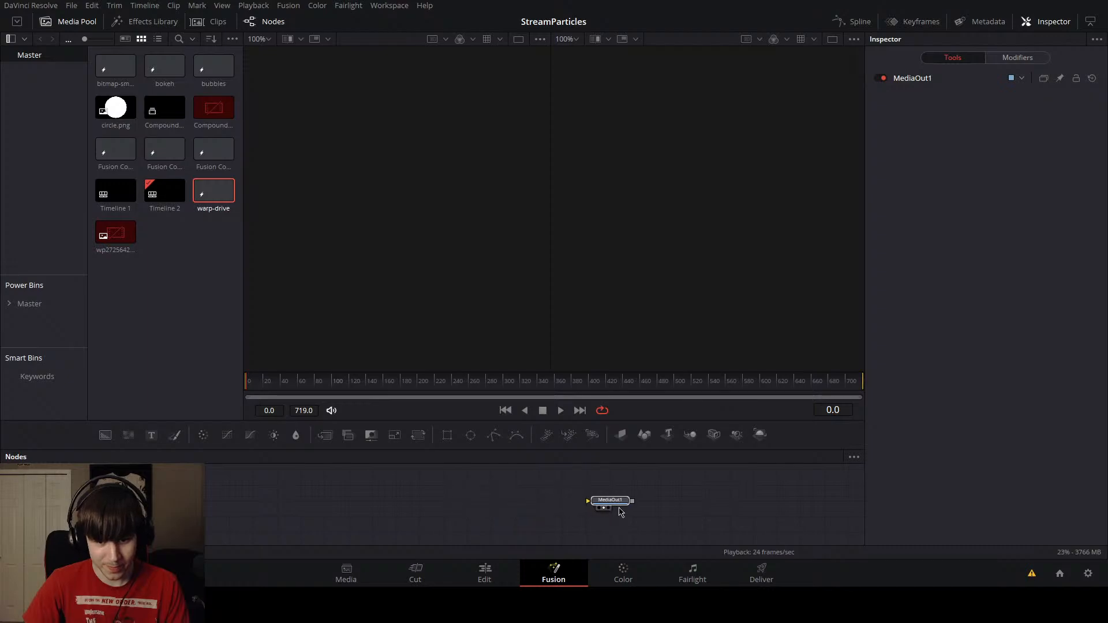
mouse_move(459, 486)
mouse_down()
mouse_move(487, 494)
mouse_move(453, 489)
mouse_up()
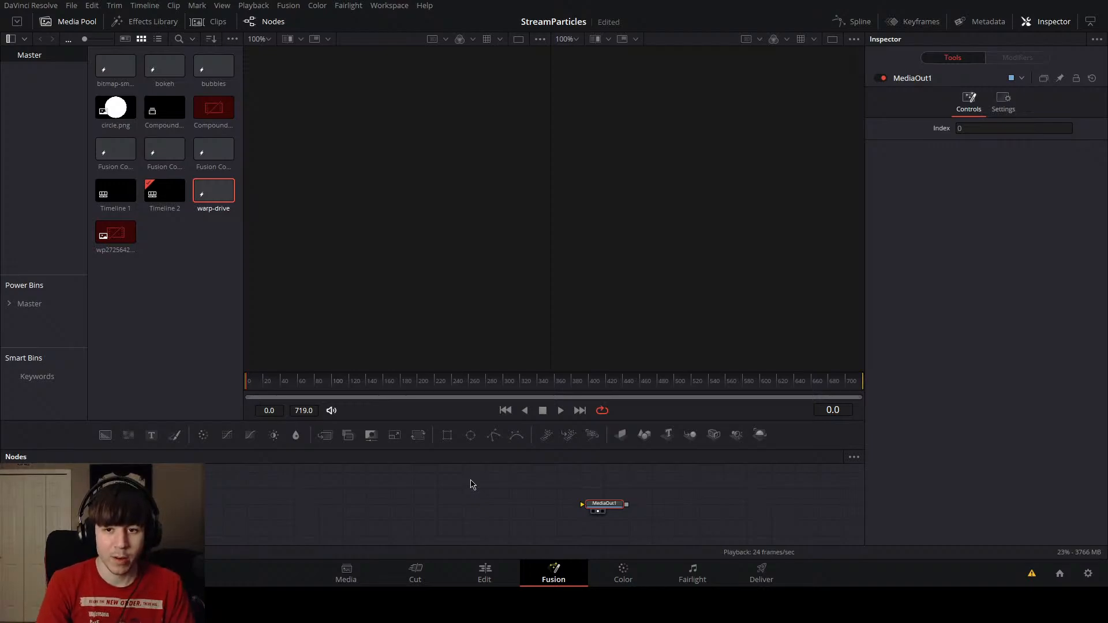
Step: Add a pEmitter node away from MediaOut1 and chain a pRender and a Renderer3D node after it
key(Return)
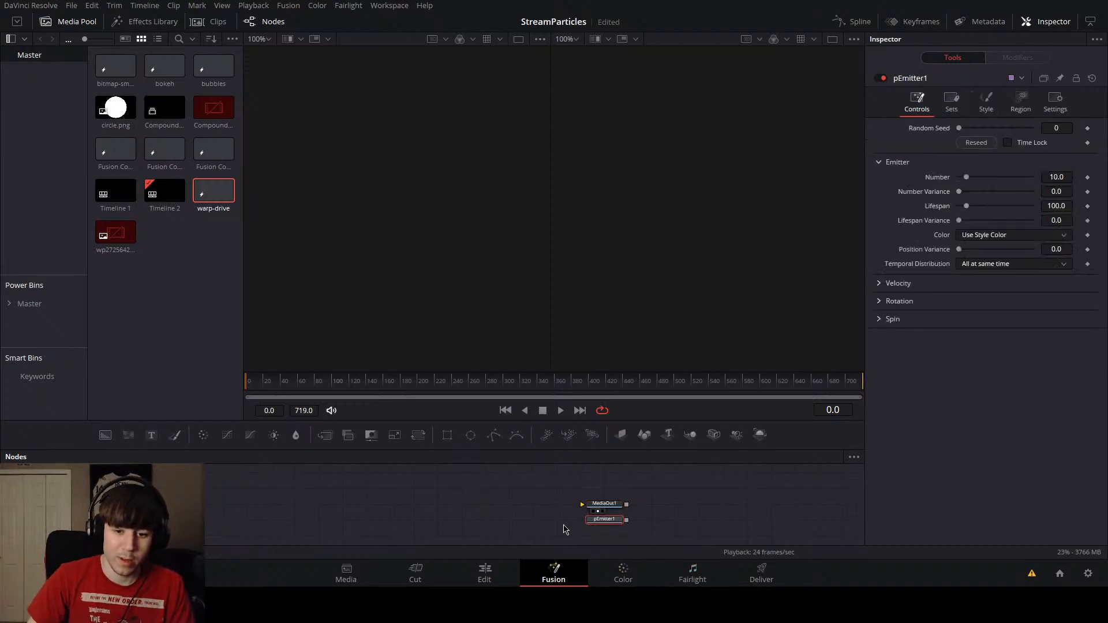
drag(592, 526, 331, 495)
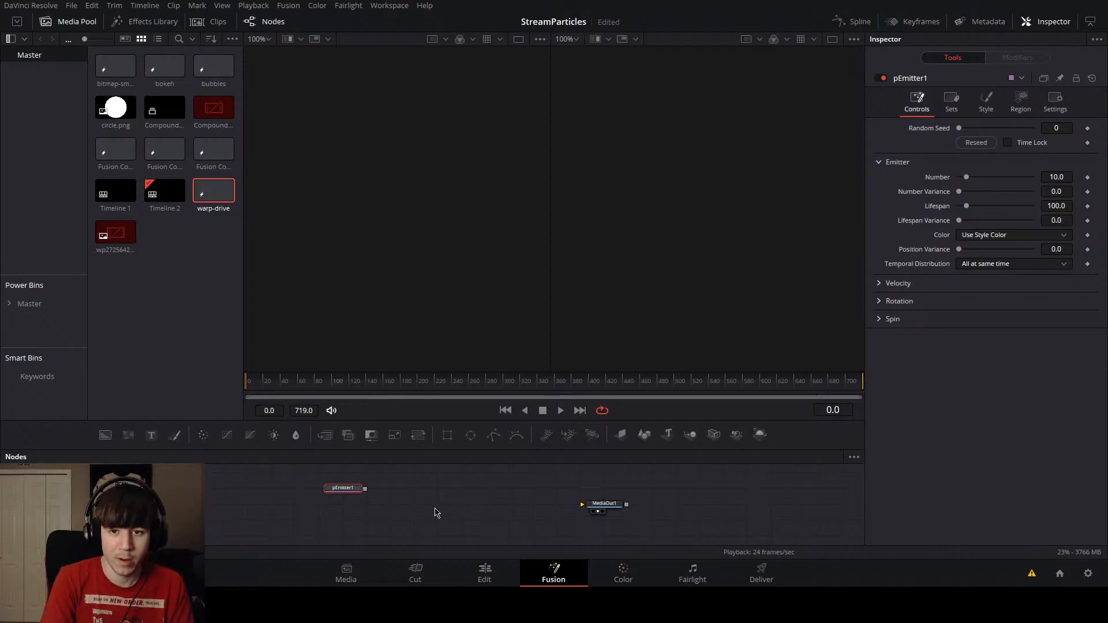
key(Return)
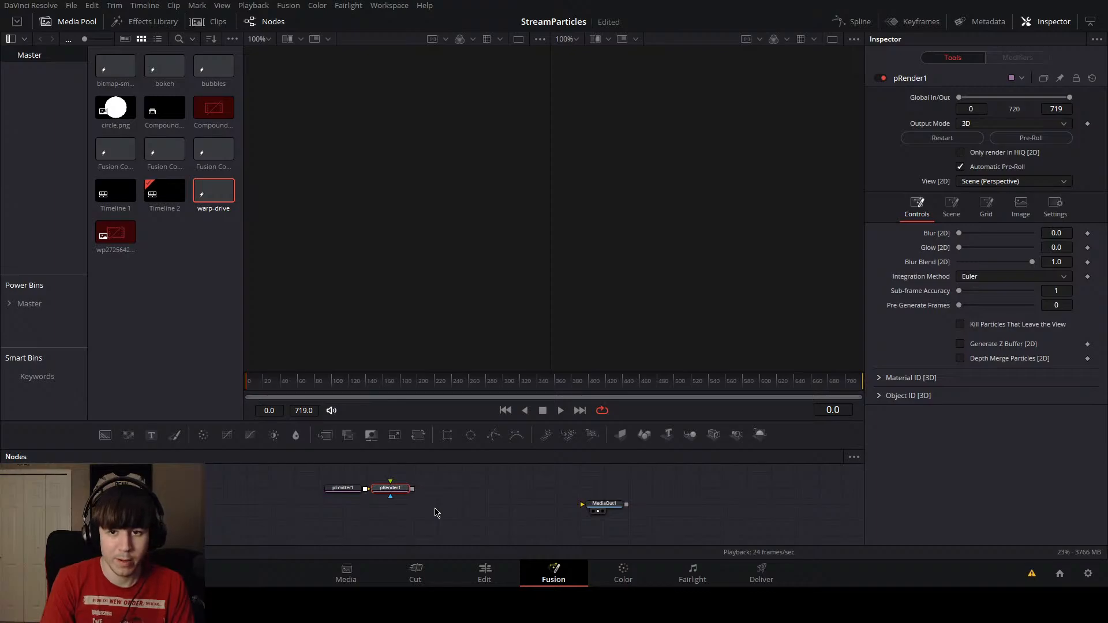
key(Return)
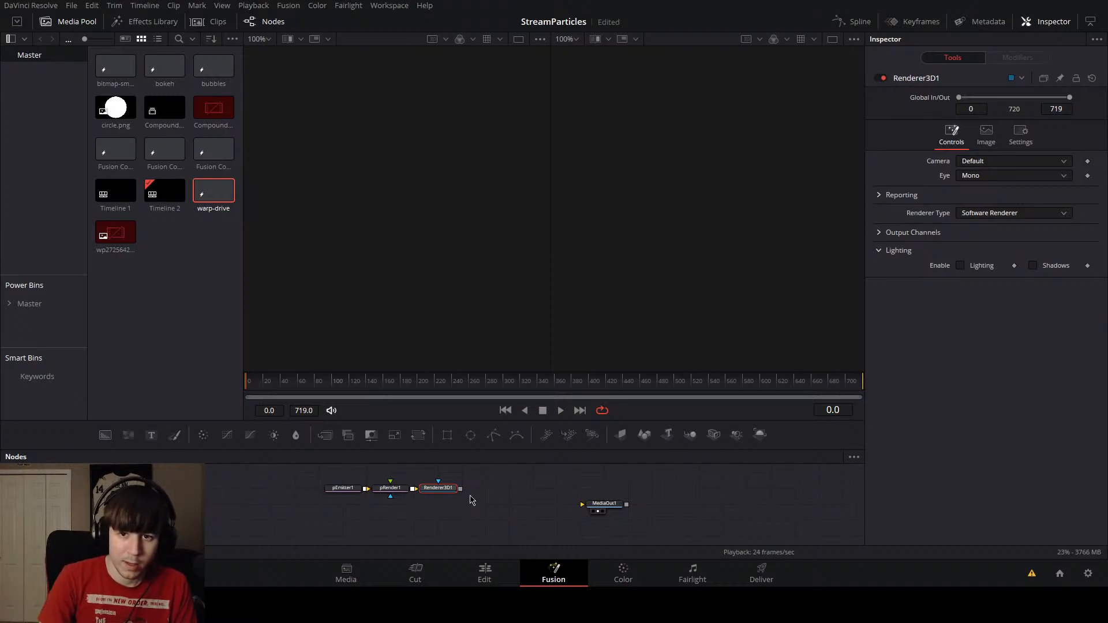
Step: Merge the Renderer3D1 output over a Background node placed beneath Merge1, and connect Merge1 to MediaOut1
key(Return)
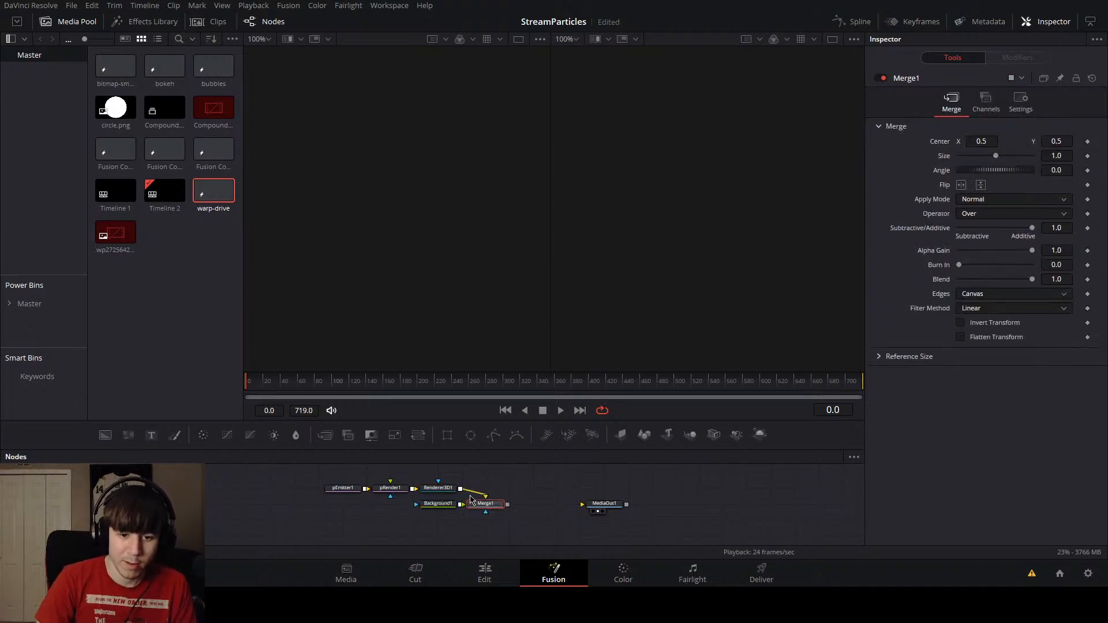
drag(476, 507, 582, 504)
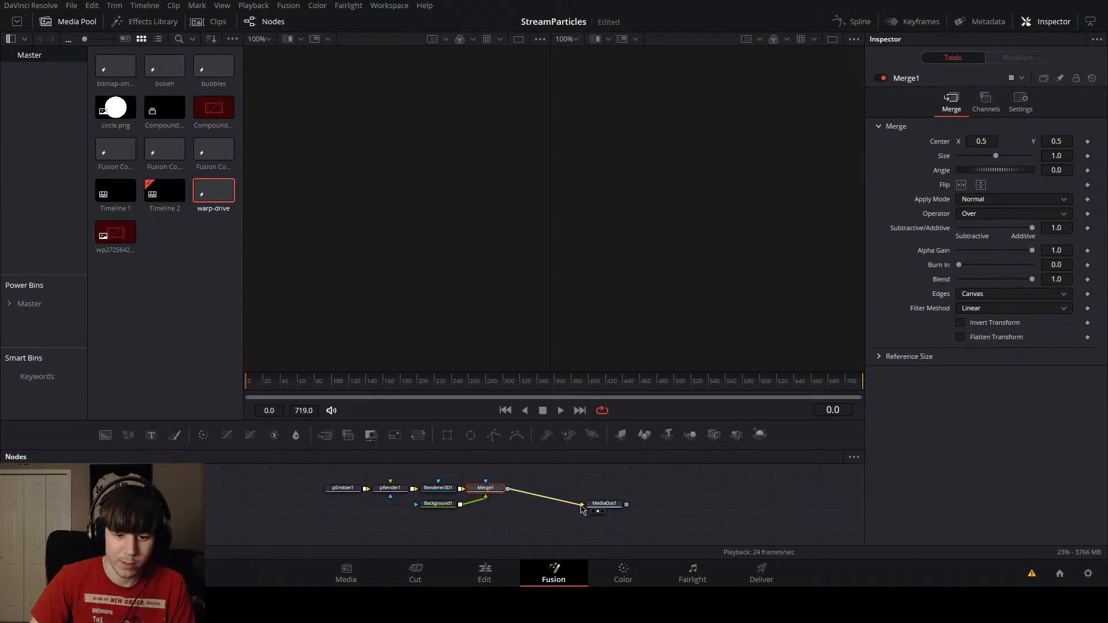
drag(430, 506, 485, 504)
click(490, 489)
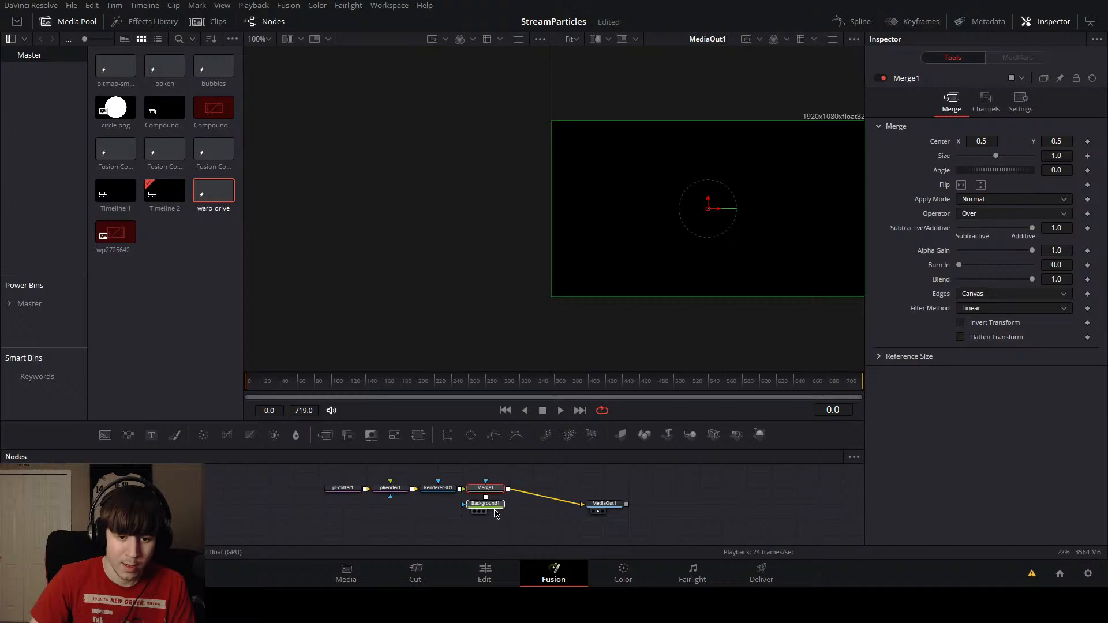
click(449, 530)
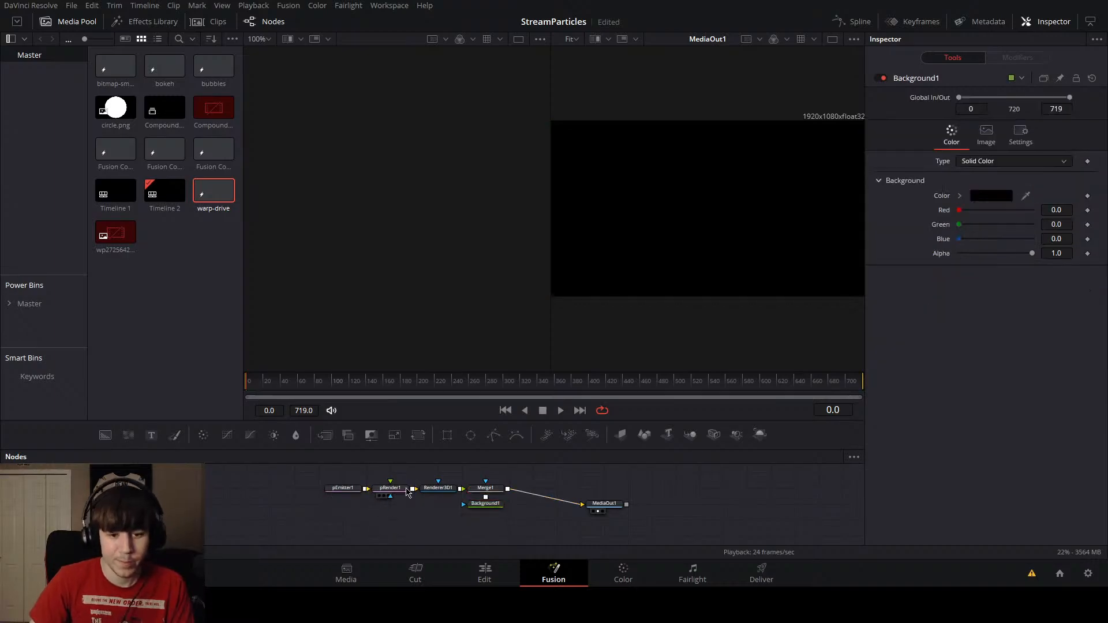
Step: Move pEmitter1 and pRender1 away from Renderer3D1 and insert a Merge3D node between pRender1 and Renderer3D1
click(437, 488)
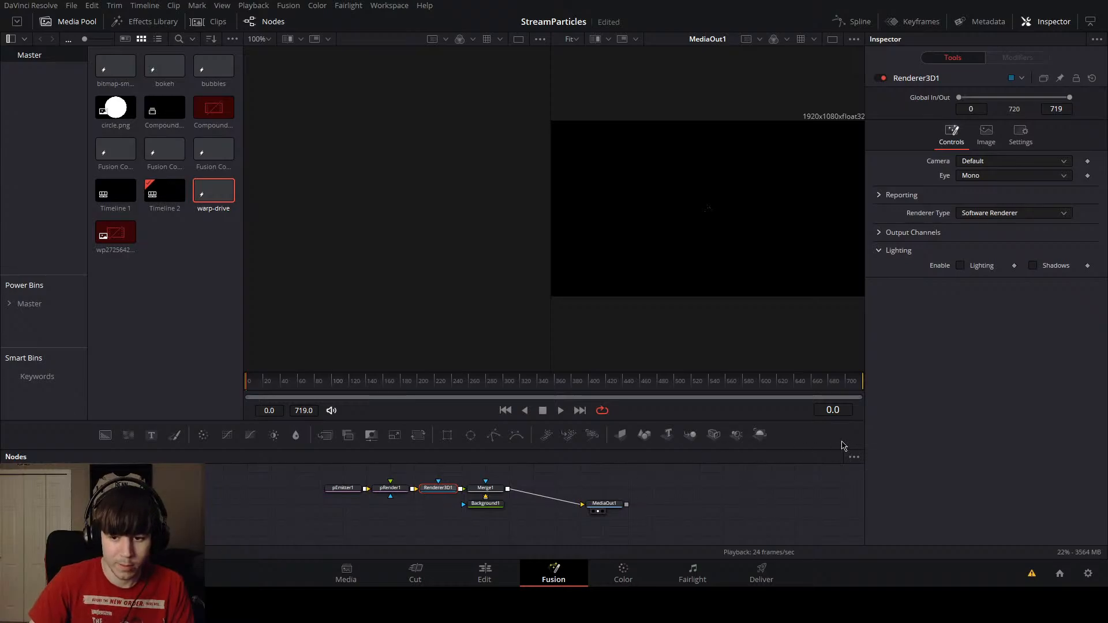
drag(457, 524, 316, 489)
click(319, 489)
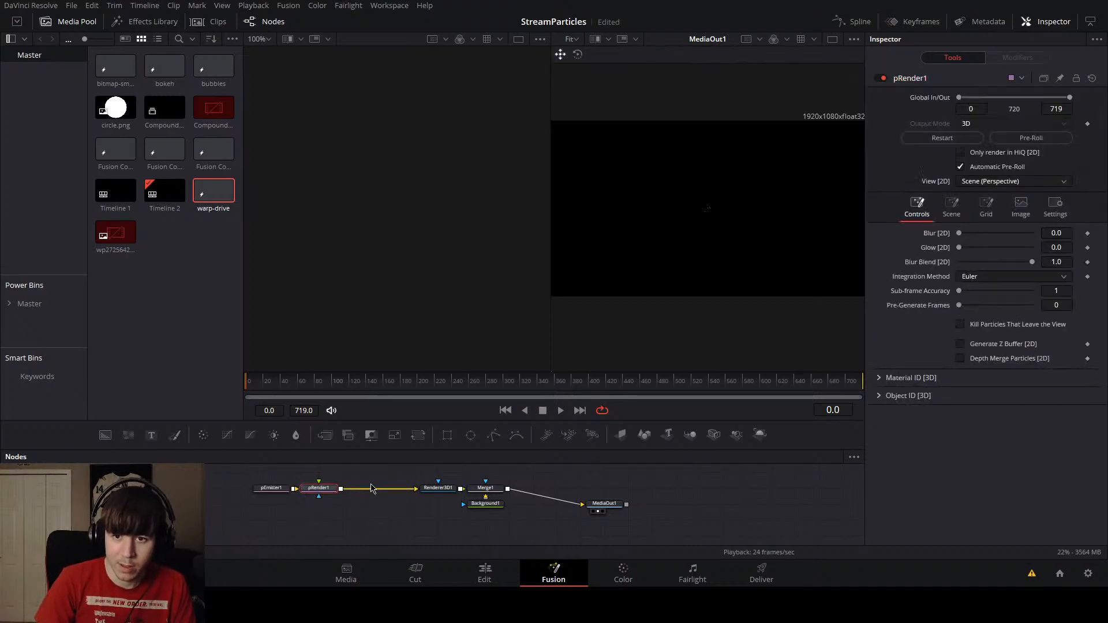
key(Return)
mouse_move(363, 491)
mouse_down()
mouse_move(382, 509)
mouse_move(359, 495)
mouse_up()
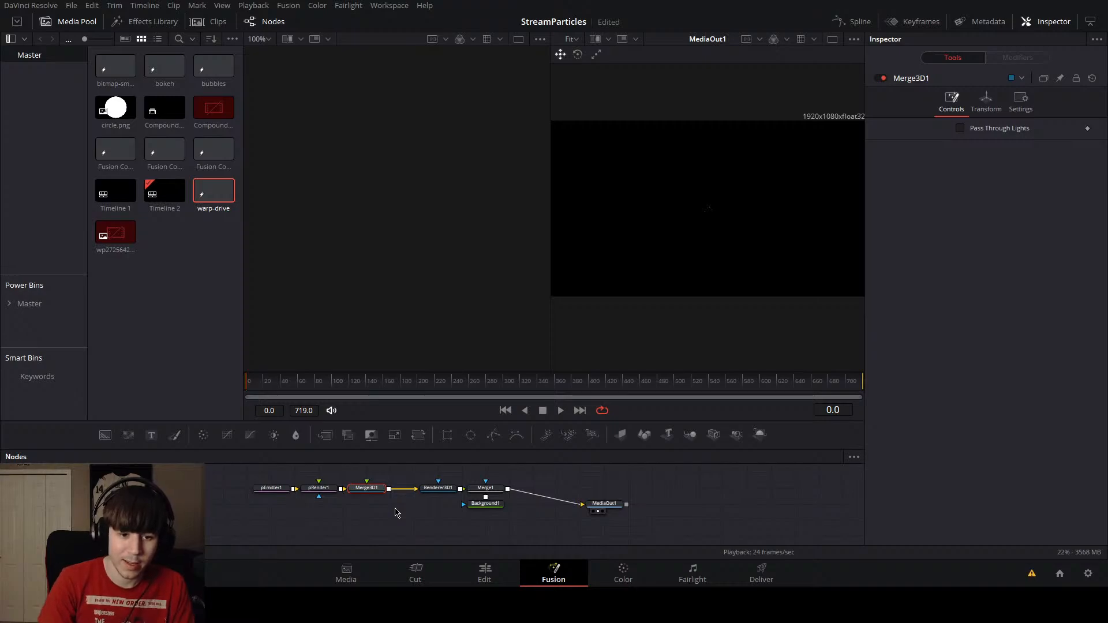
Step: Place a Camera3D node below Merge3D1 with its output connected to Merge3D1
key(ctrl+z)
drag(377, 506, 379, 517)
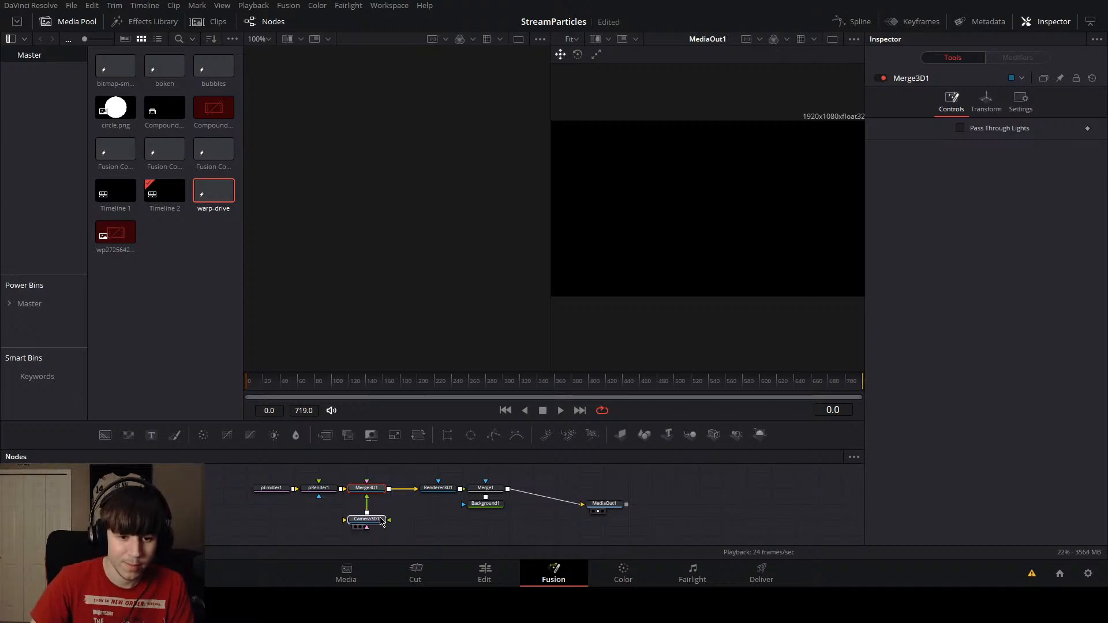
click(380, 519)
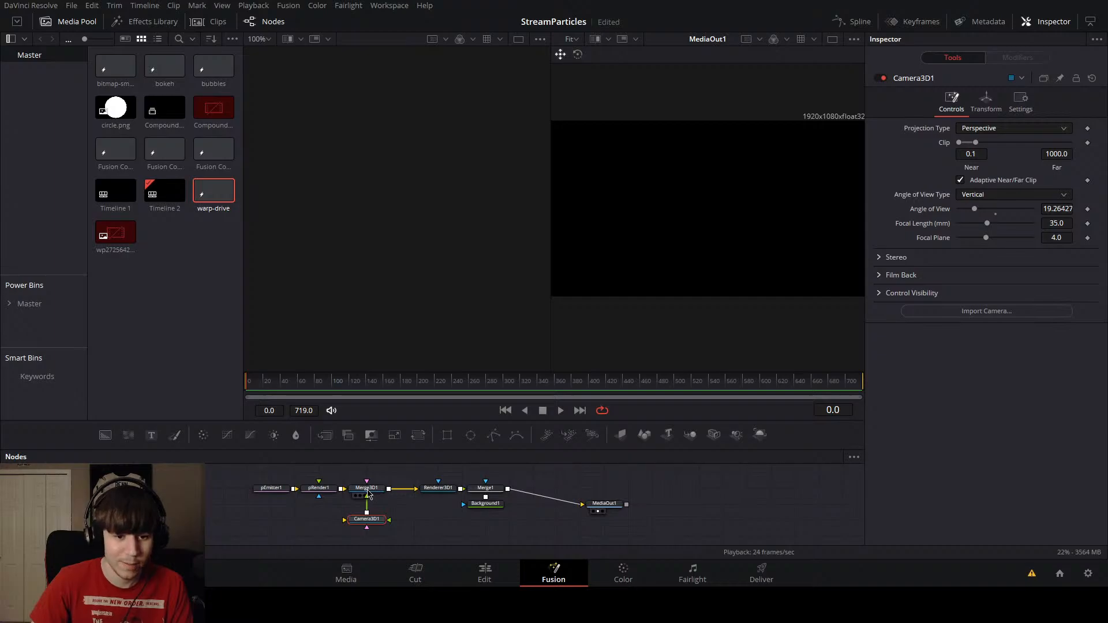
Step: Display Merge3D1 in a viewer and try moving the camera back along its Z axis
click(366, 491)
key(2)
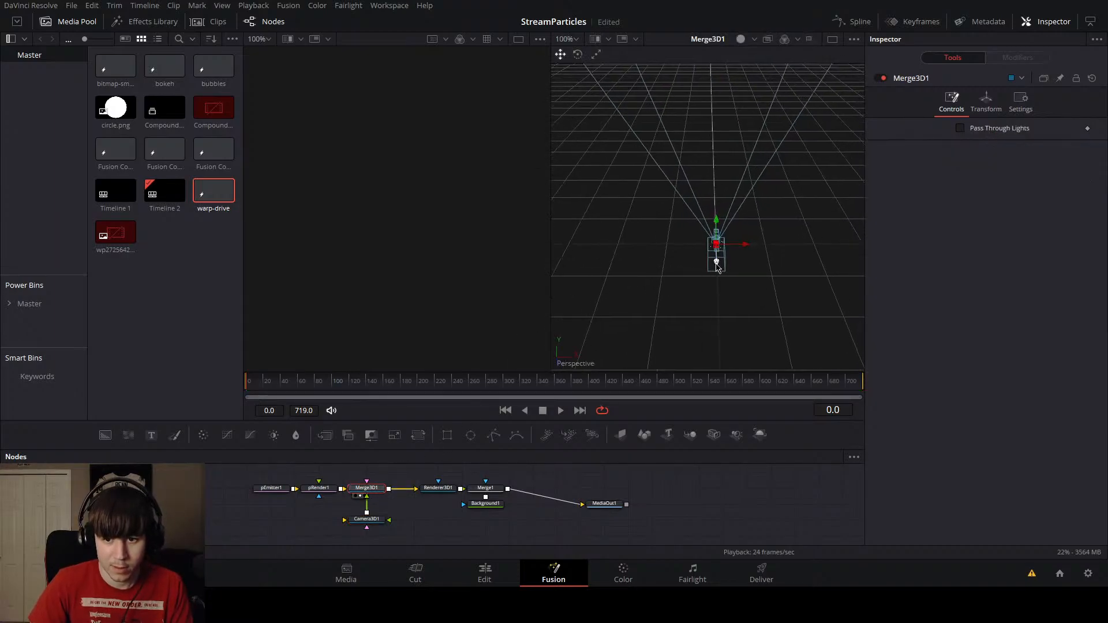
drag(716, 262, 717, 291)
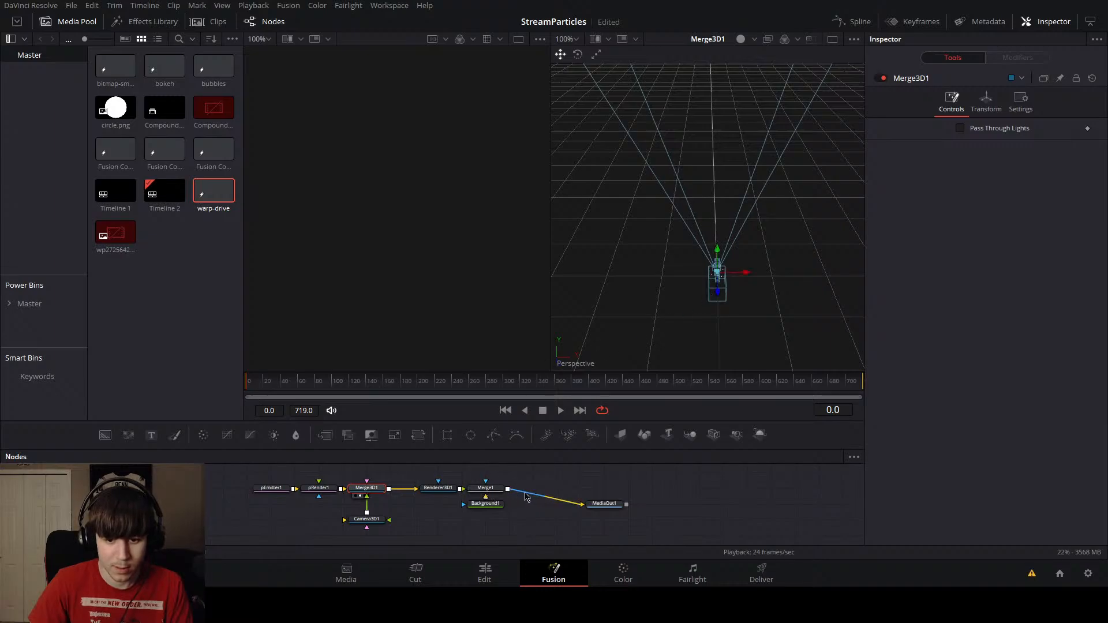
Step: Show Merge3D1 and MediaOut1 side by side without the media pool, and move the camera back from the emitter
click(602, 511)
key(1)
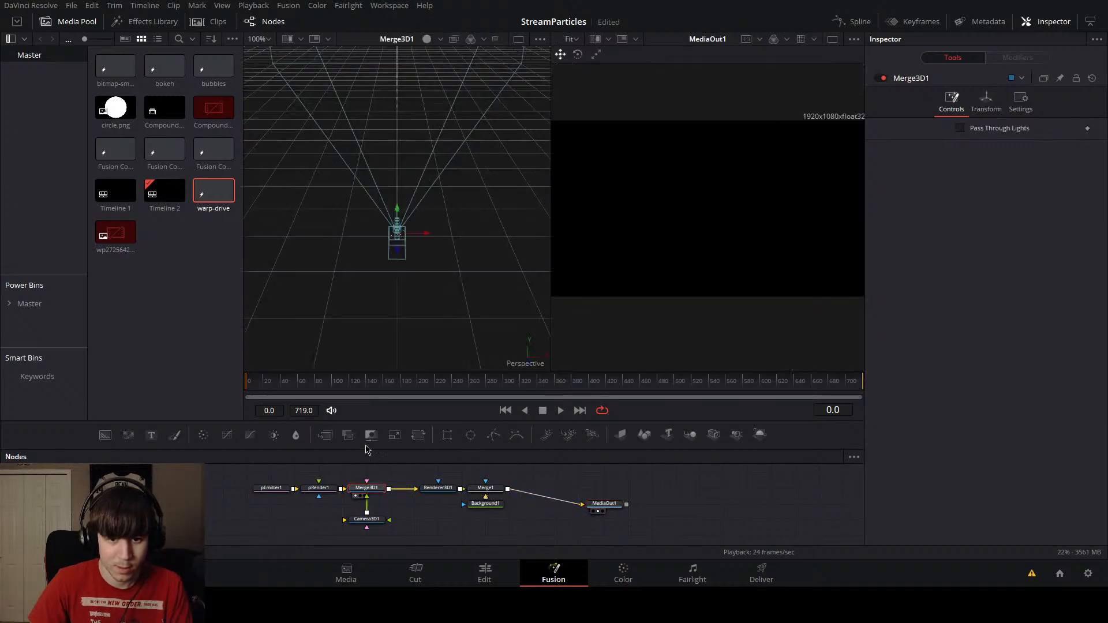
click(46, 21)
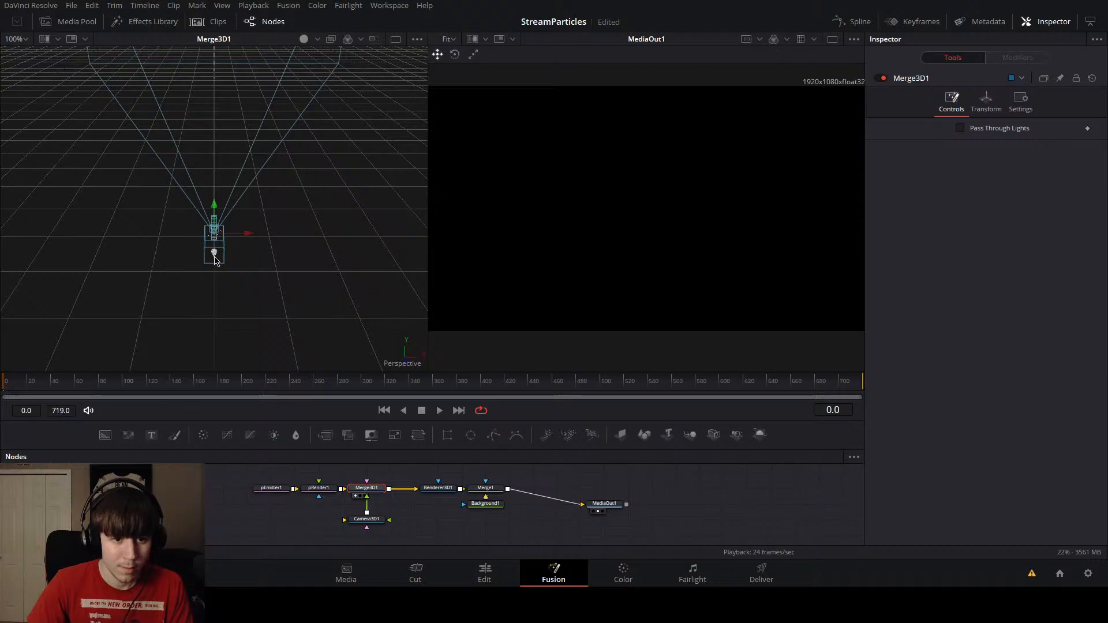
drag(214, 248, 213, 292)
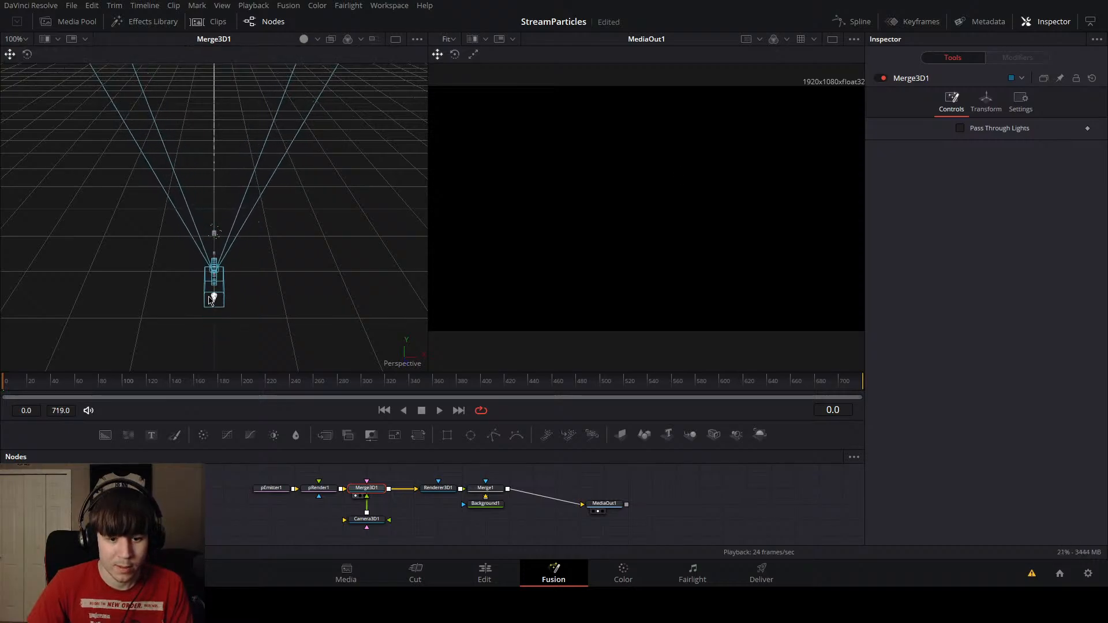
Step: Set pEmitter1's particle style to Line
click(270, 488)
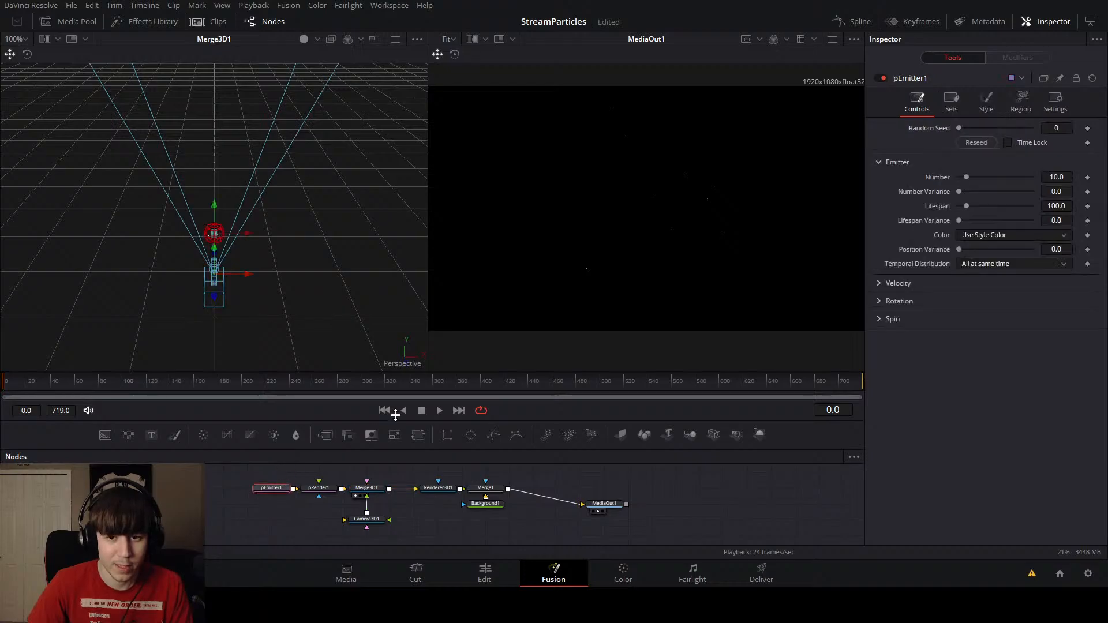
click(992, 109)
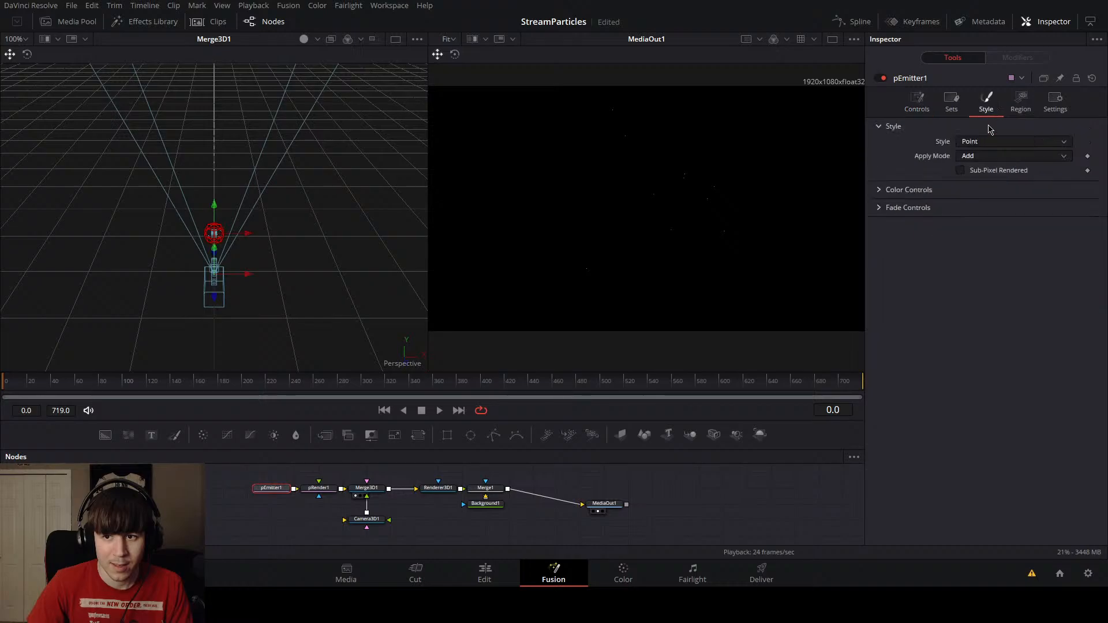
click(1000, 212)
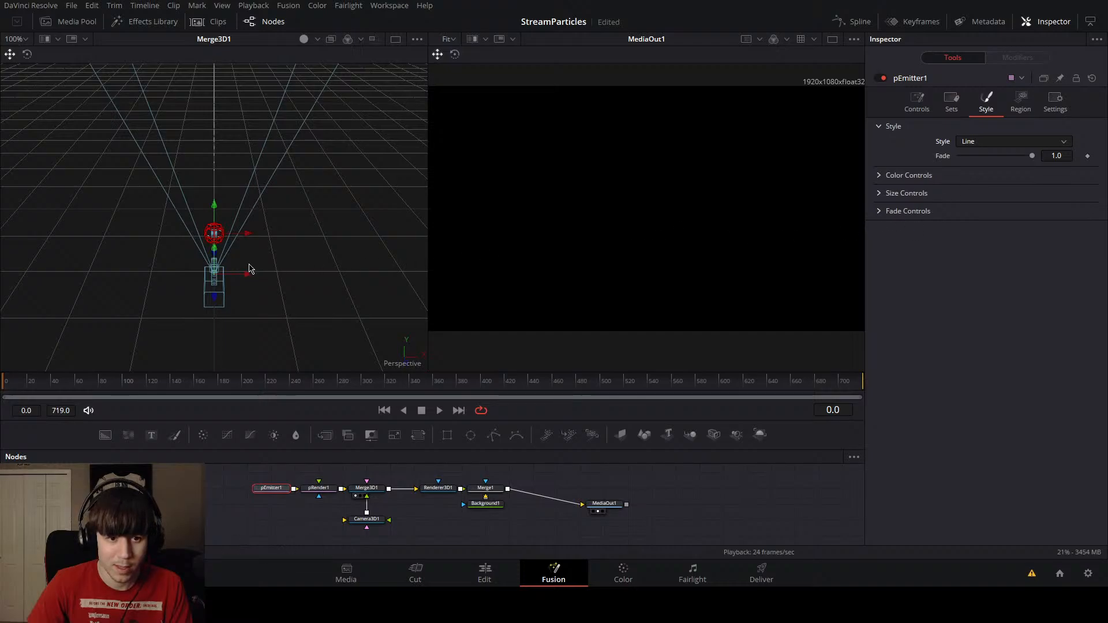
Step: Show pEmitter1's rotation settings and move the playhead to frame 143
scroll(249, 269, up, 3)
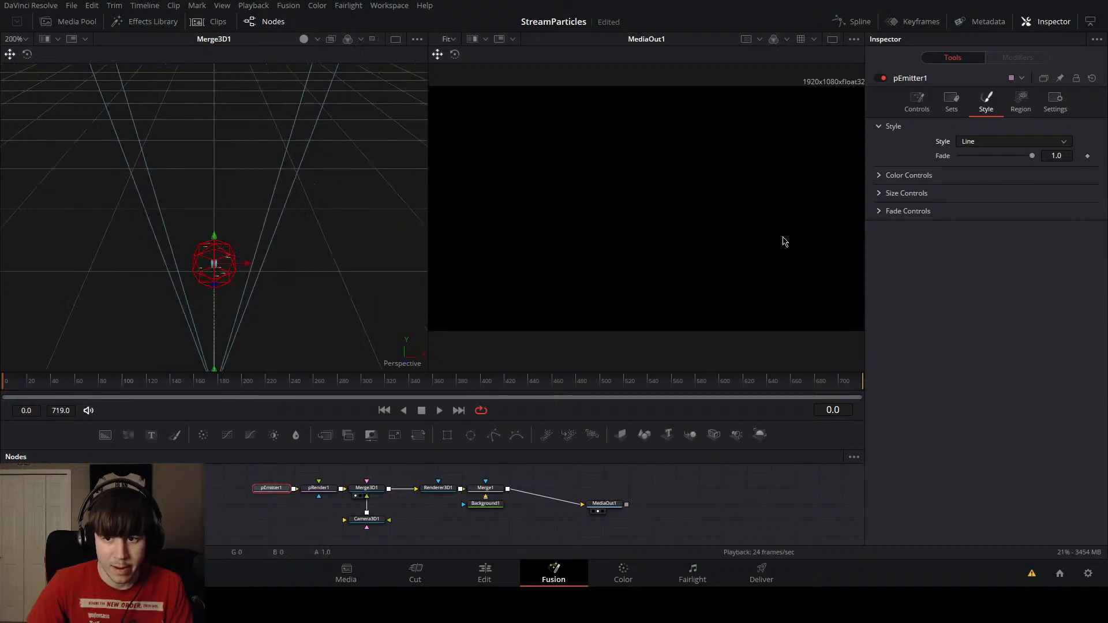
scroll(272, 305, down, 2)
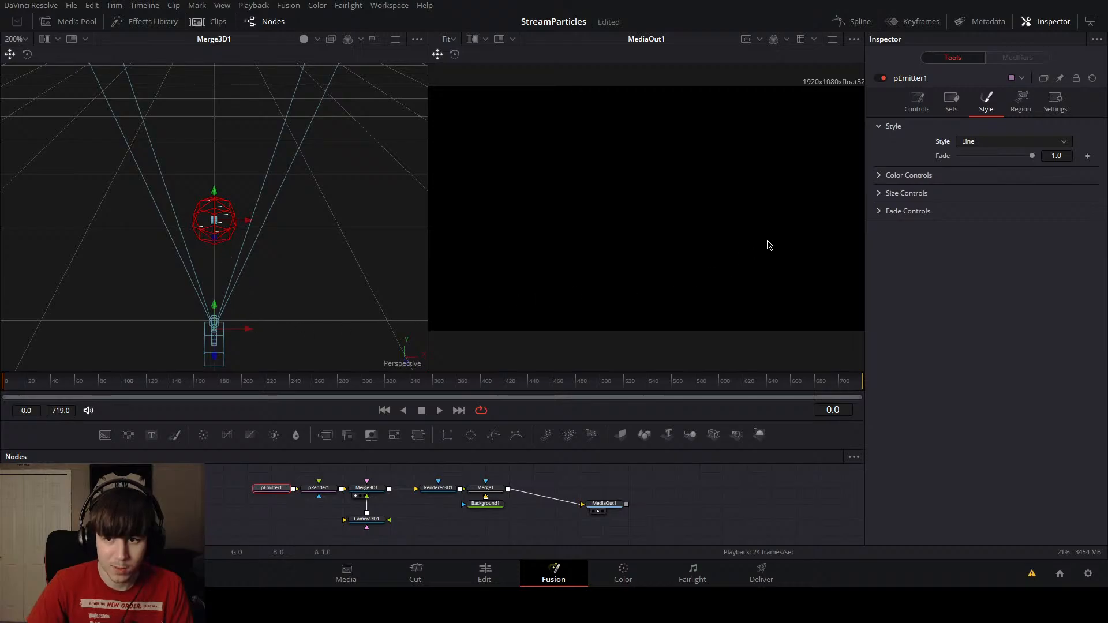
click(916, 104)
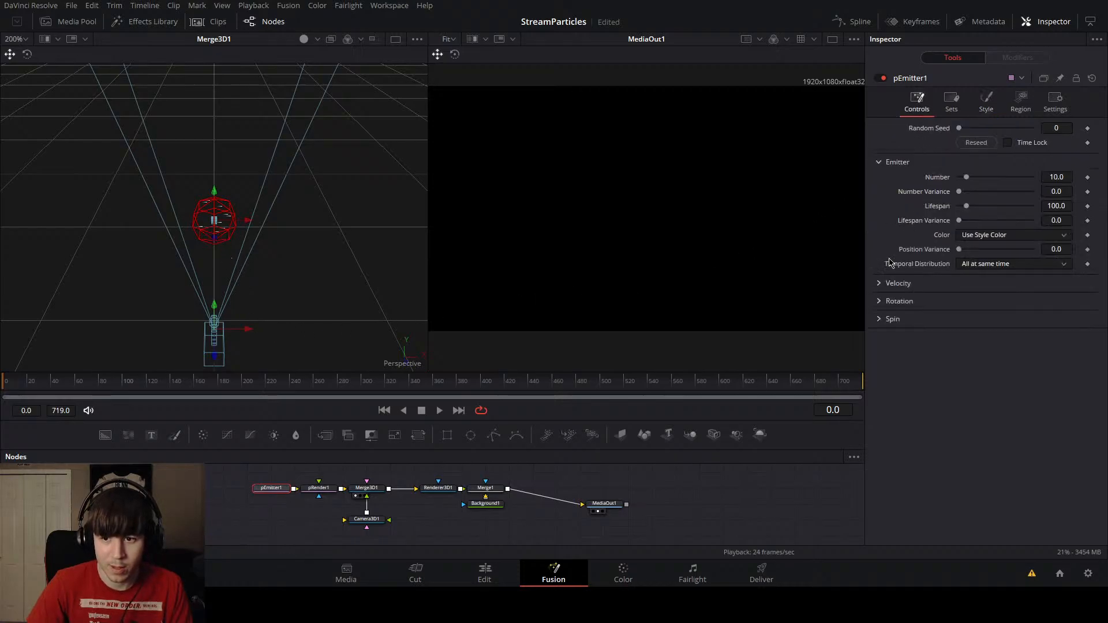
click(880, 303)
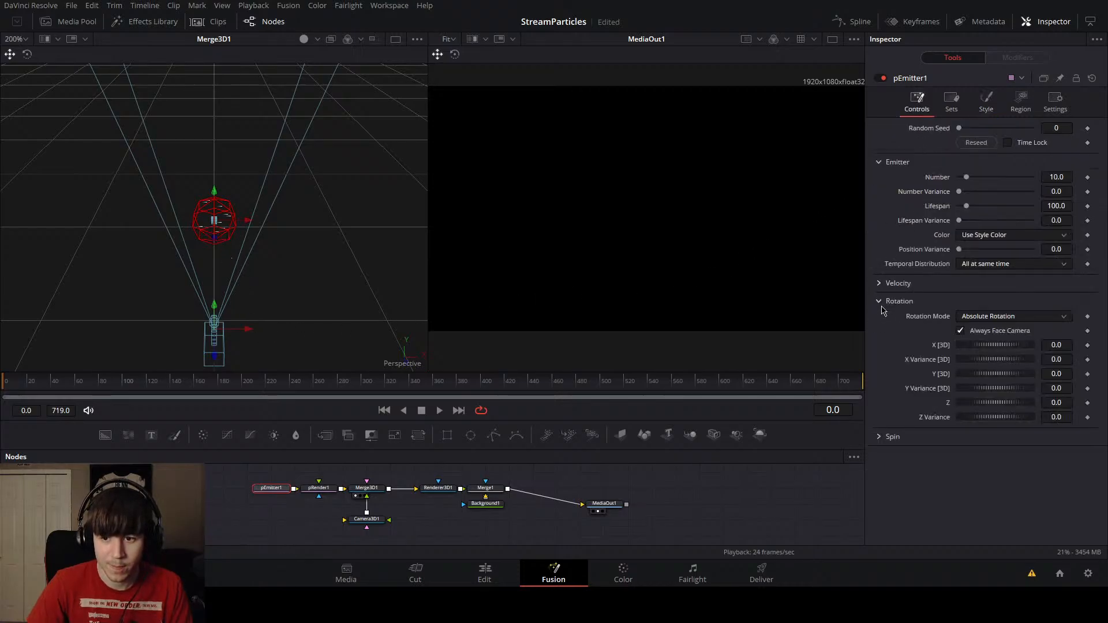
click(960, 331)
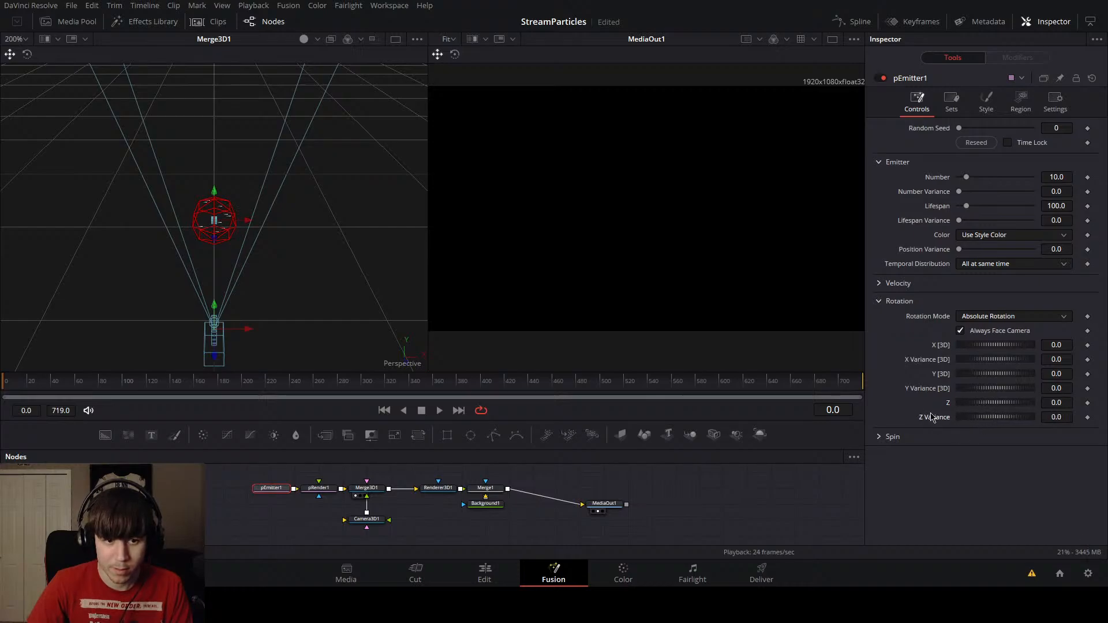
drag(263, 389, 173, 383)
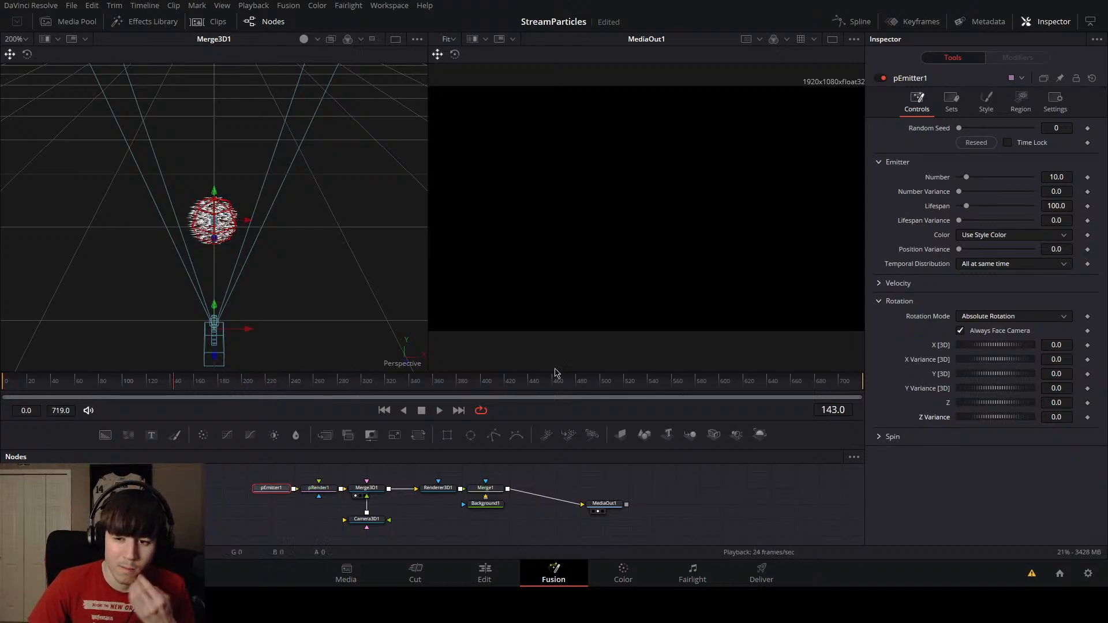
Step: Try switching off Always Face Camera for pEmitter1's particles and setting their Z rotation to -93.9
click(964, 333)
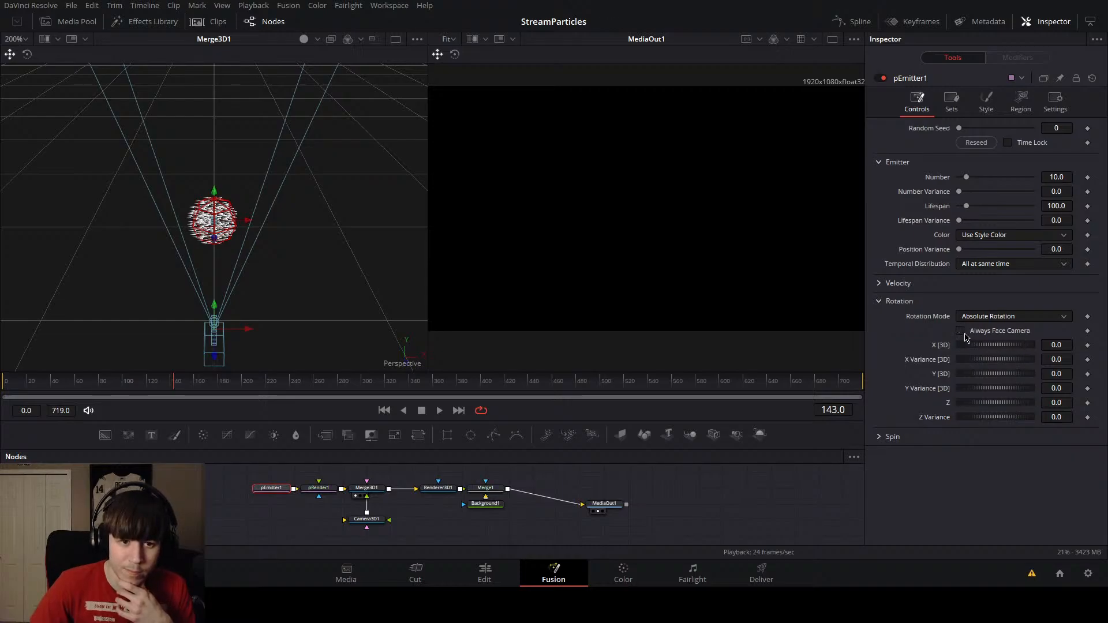
click(964, 333)
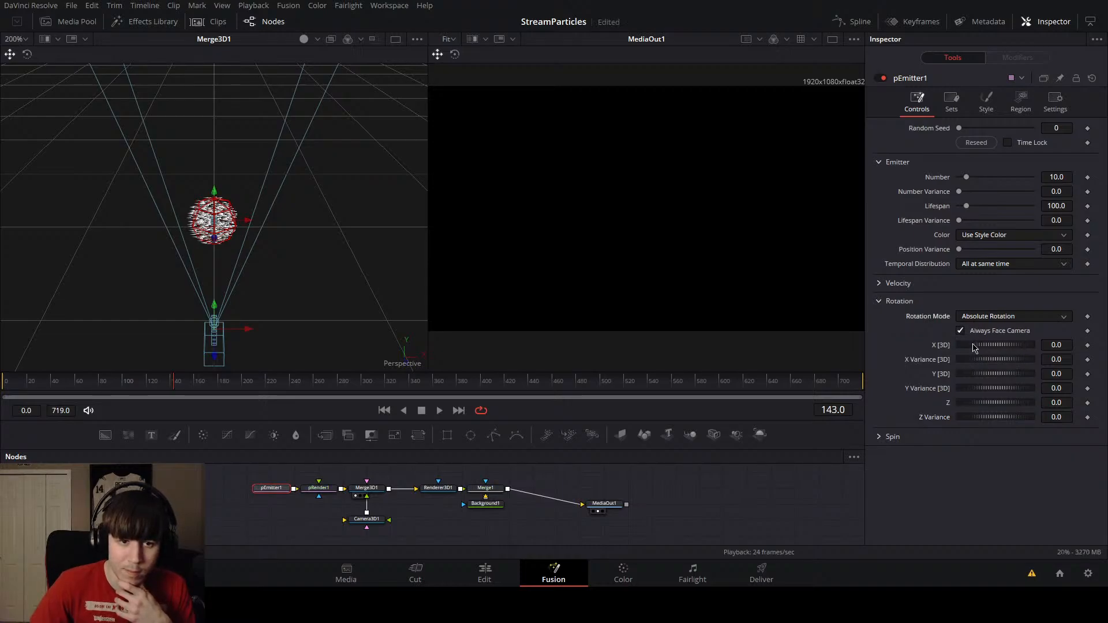
click(974, 347)
key(ctrl+z)
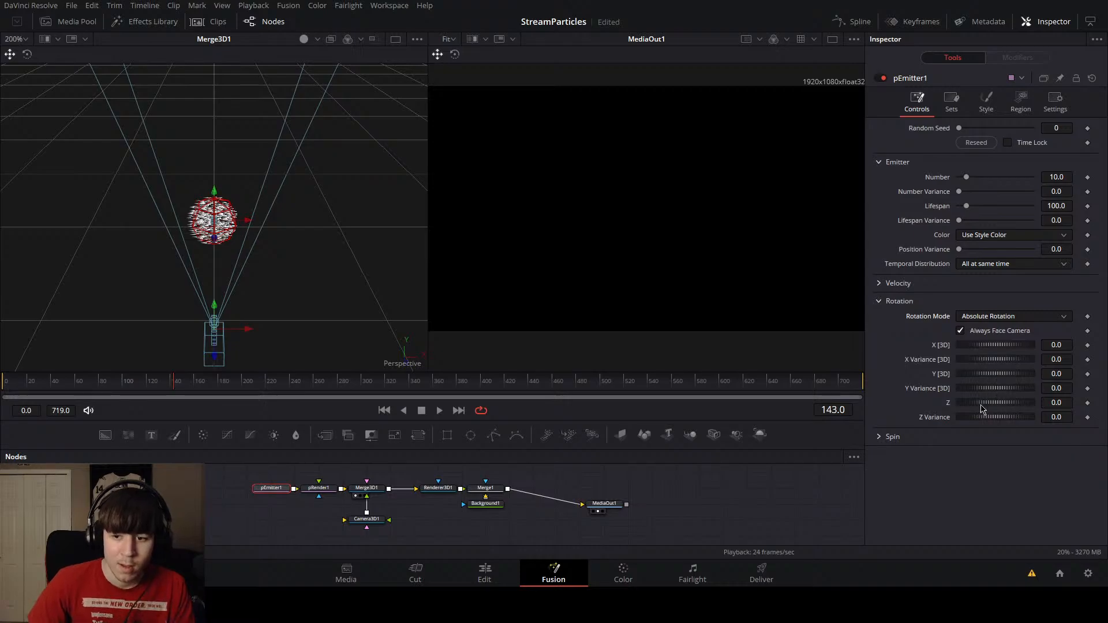
mouse_move(977, 407)
mouse_down()
mouse_move(992, 408)
mouse_move(949, 406)
mouse_move(959, 406)
mouse_up()
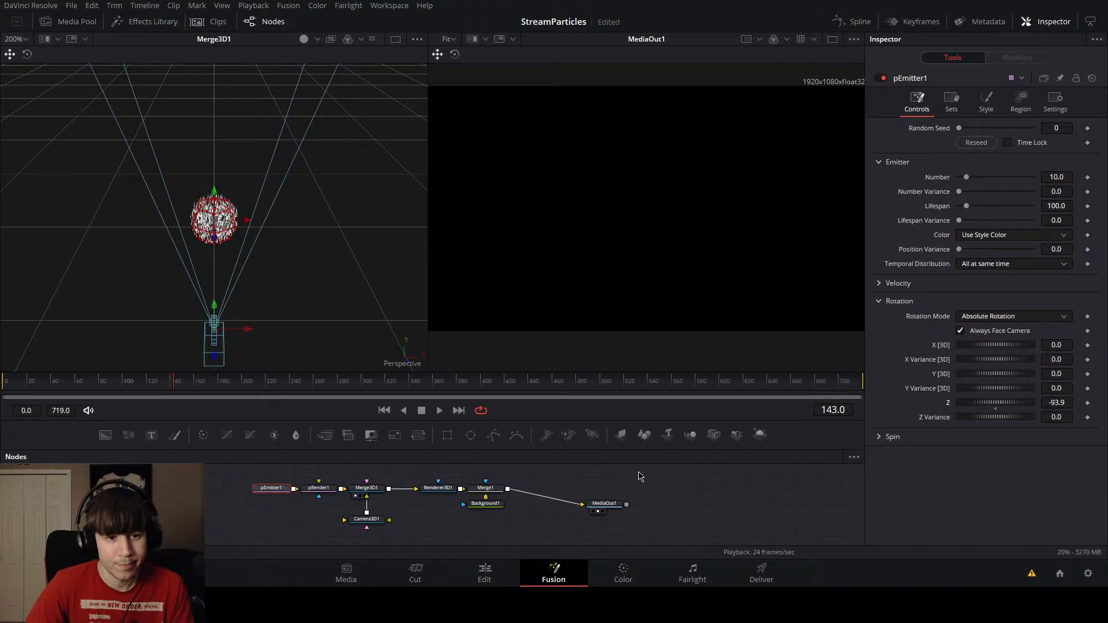
key(ctrl+z)
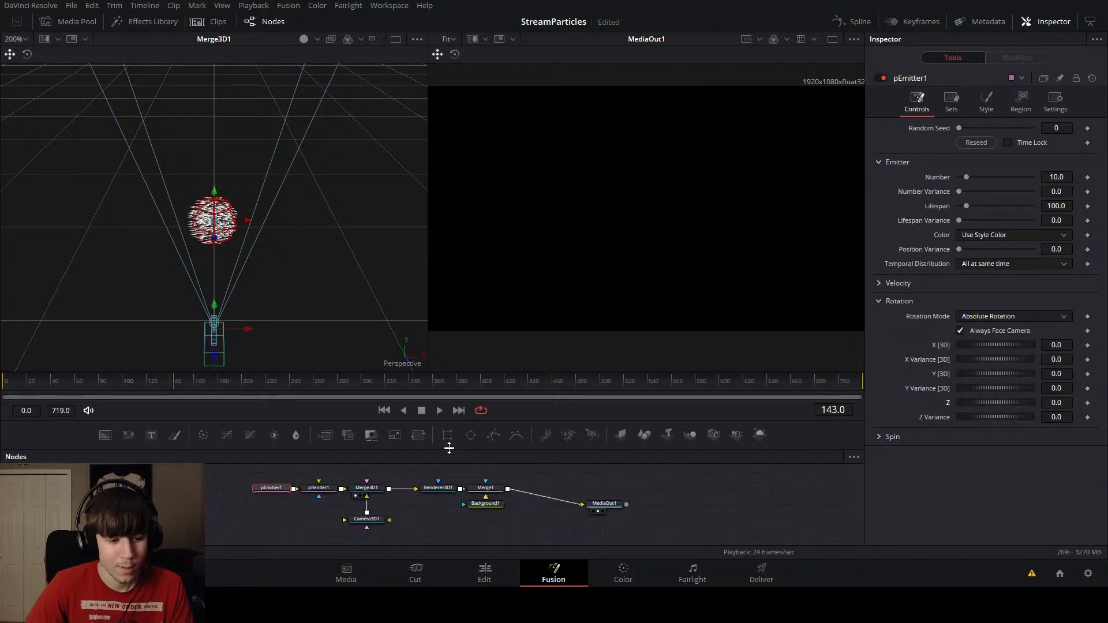
Step: Try the Brush style for pEmitter1's particles and check the settings of the Camera3D1, Merge3D1 and pRender1 nodes
click(984, 104)
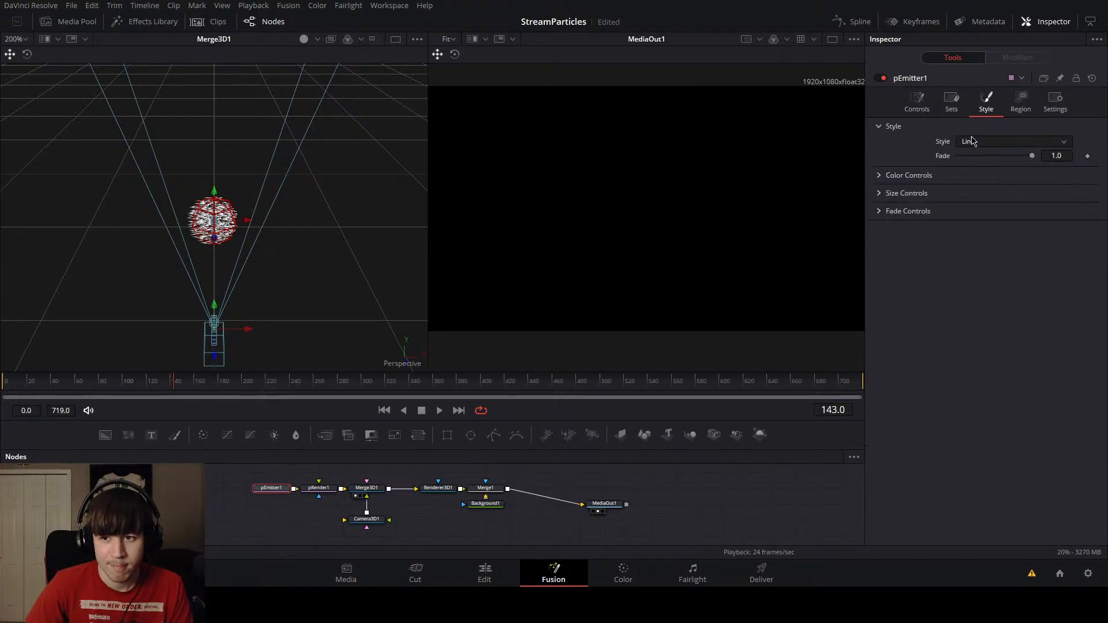
click(973, 199)
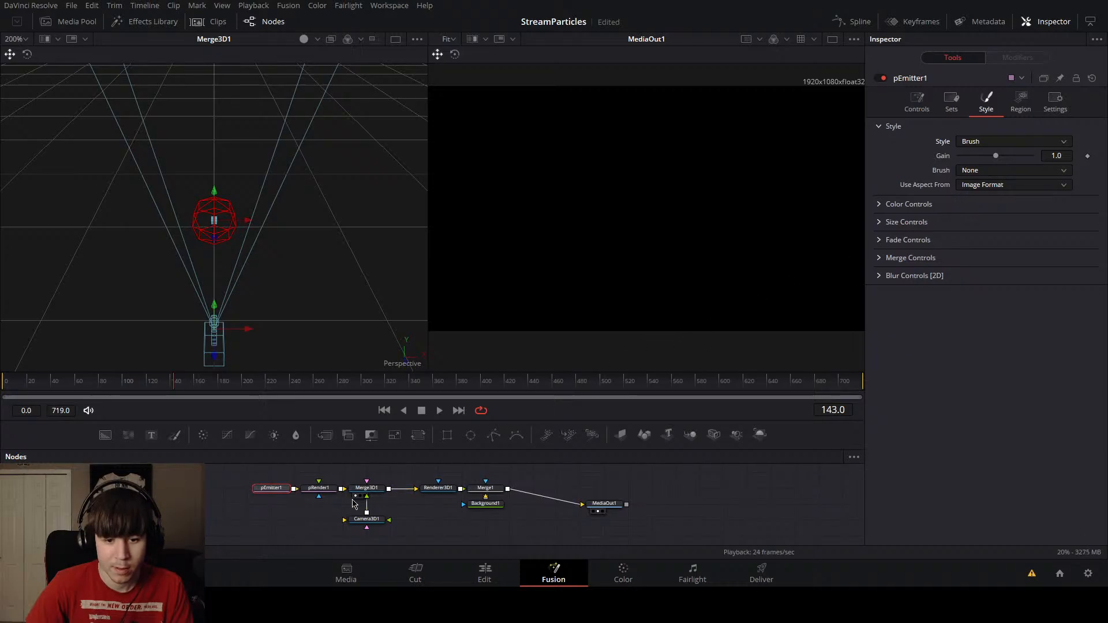
click(361, 520)
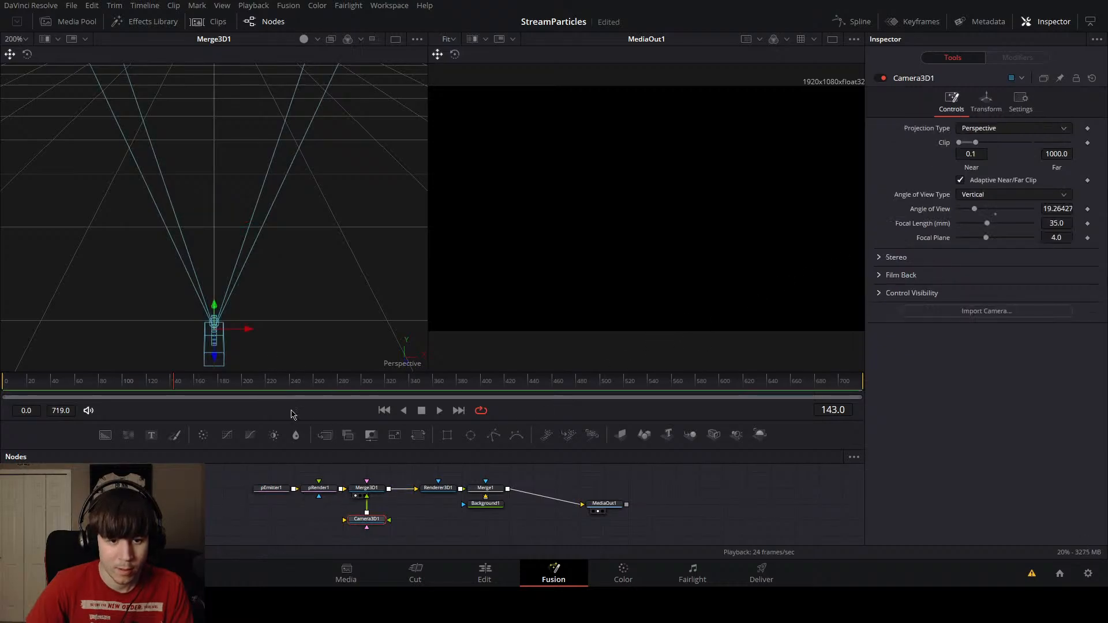
click(370, 488)
click(322, 491)
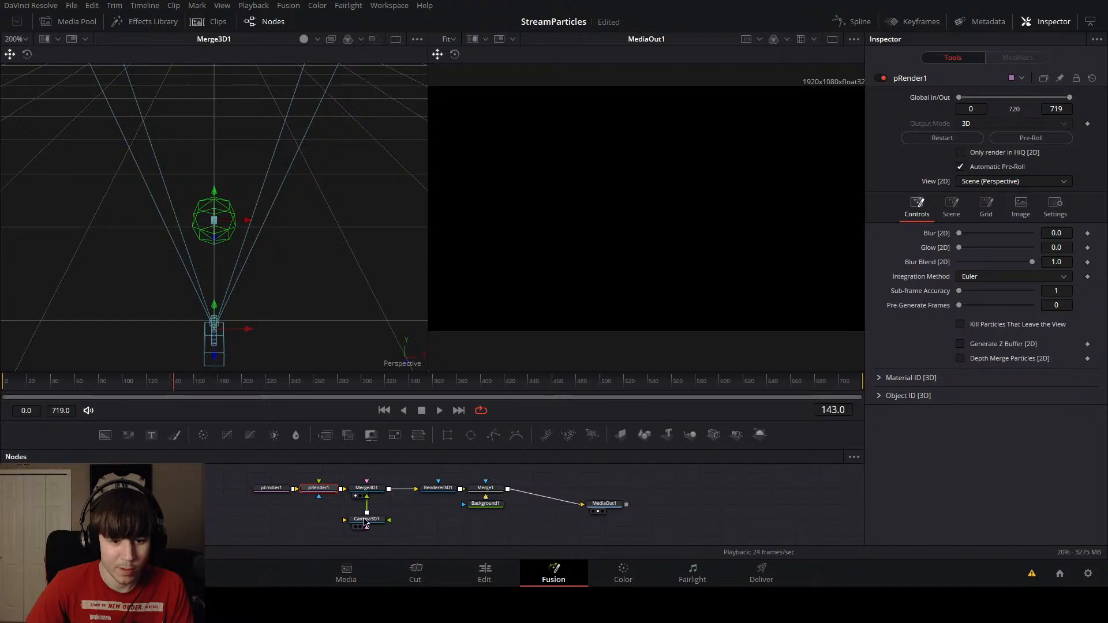
click(364, 521)
click(276, 492)
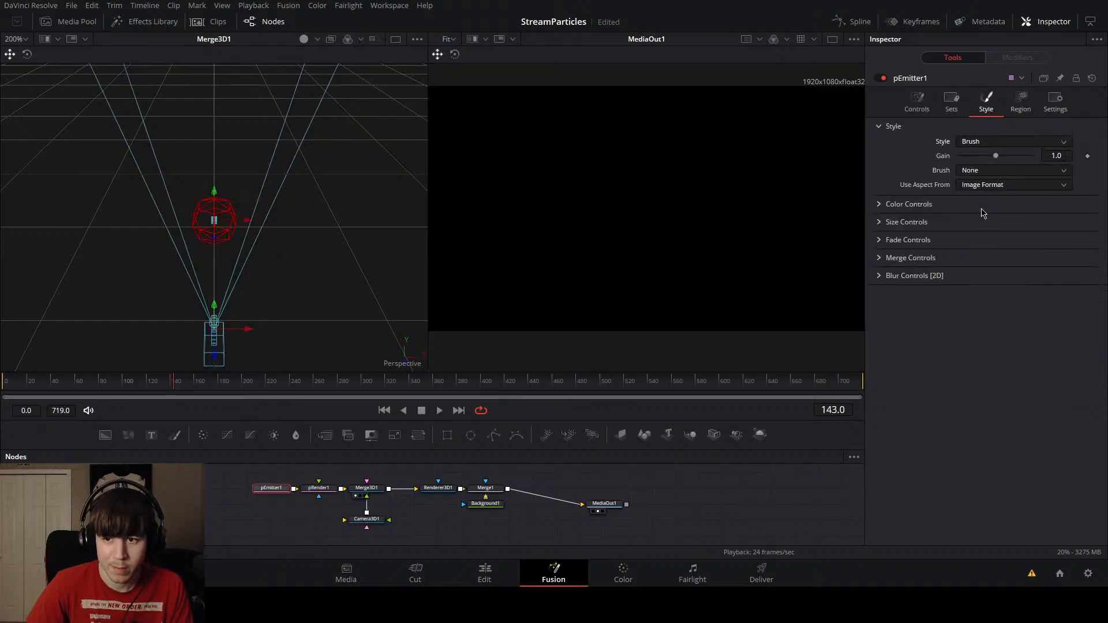
Step: Move Camera3D1 along its Z axis toward the emitter and check its placement from the side
click(214, 355)
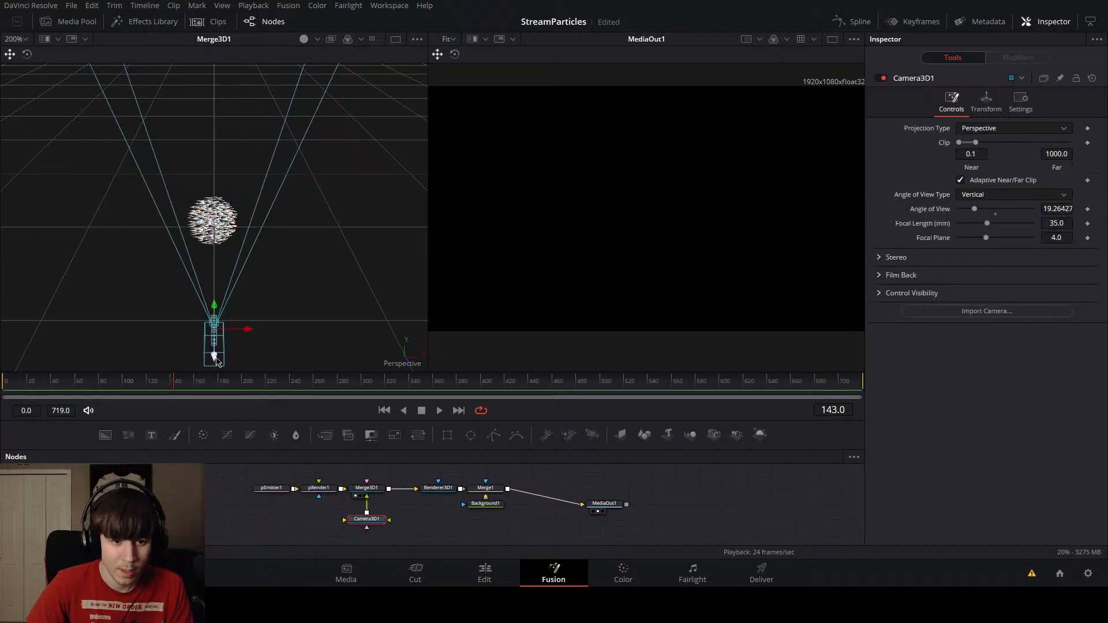
drag(216, 358, 215, 293)
mouse_move(231, 293)
mouse_down()
mouse_move(396, 265)
mouse_move(468, 235)
mouse_move(403, 208)
mouse_move(282, 192)
mouse_move(275, 224)
mouse_move(248, 238)
mouse_move(262, 277)
mouse_move(208, 271)
mouse_move(210, 300)
mouse_move(324, 295)
mouse_move(245, 300)
mouse_up()
scroll(203, 269, up, 4)
scroll(208, 270, up, 2)
scroll(210, 300, down, 3)
Step: Check the Renderer3D1 output in the second viewer, and display Merge1 there in its place
click(439, 489)
key(2)
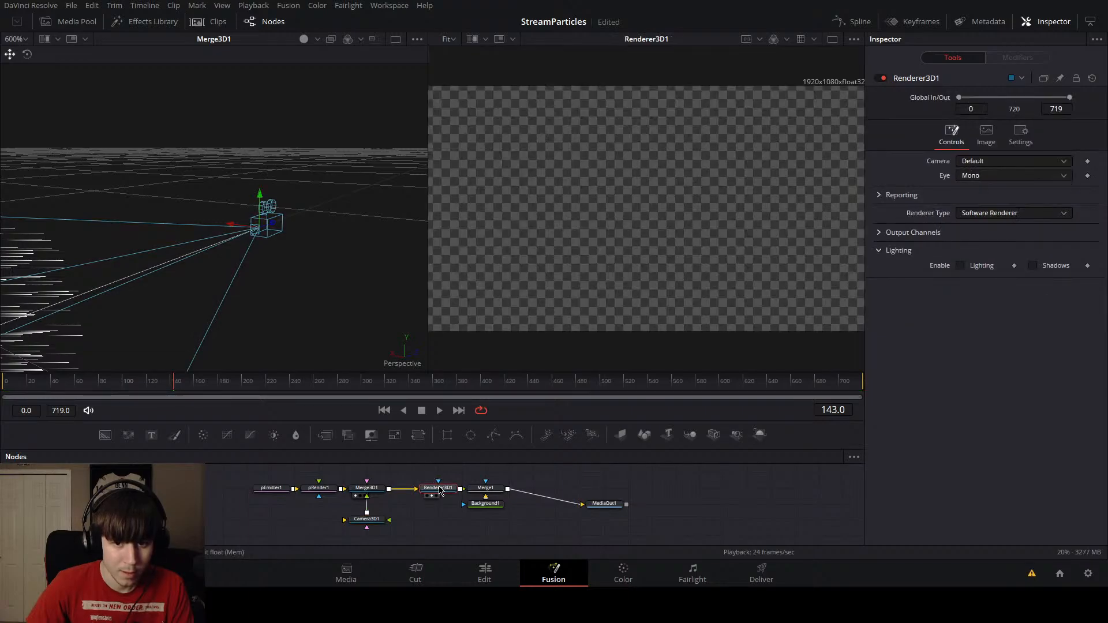
key(2)
click(485, 488)
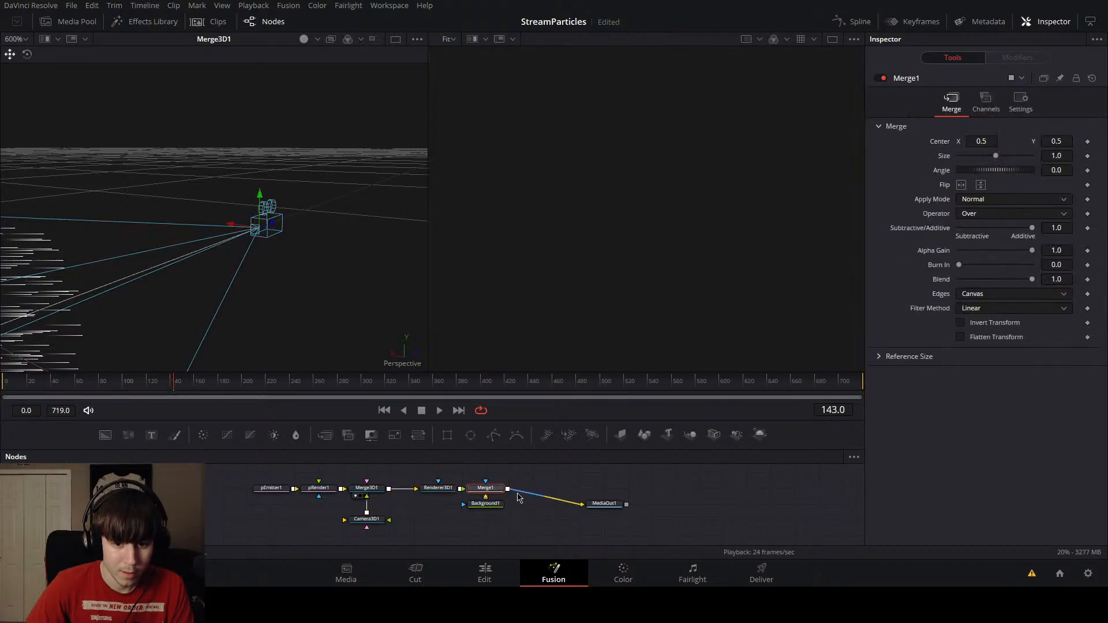
key(2)
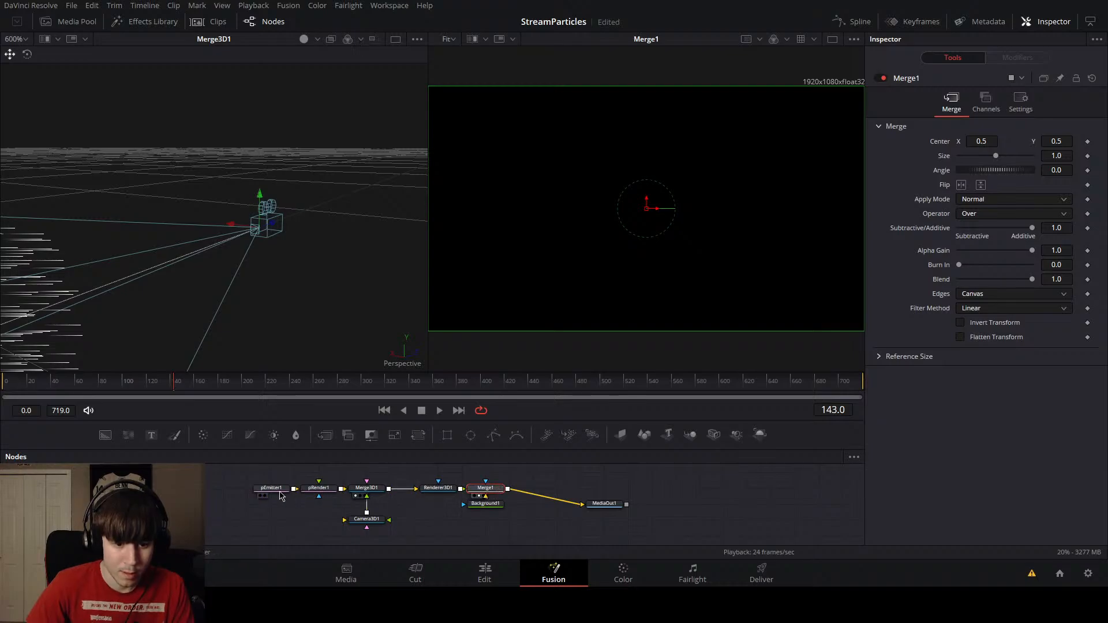
scroll(274, 322, up, 3)
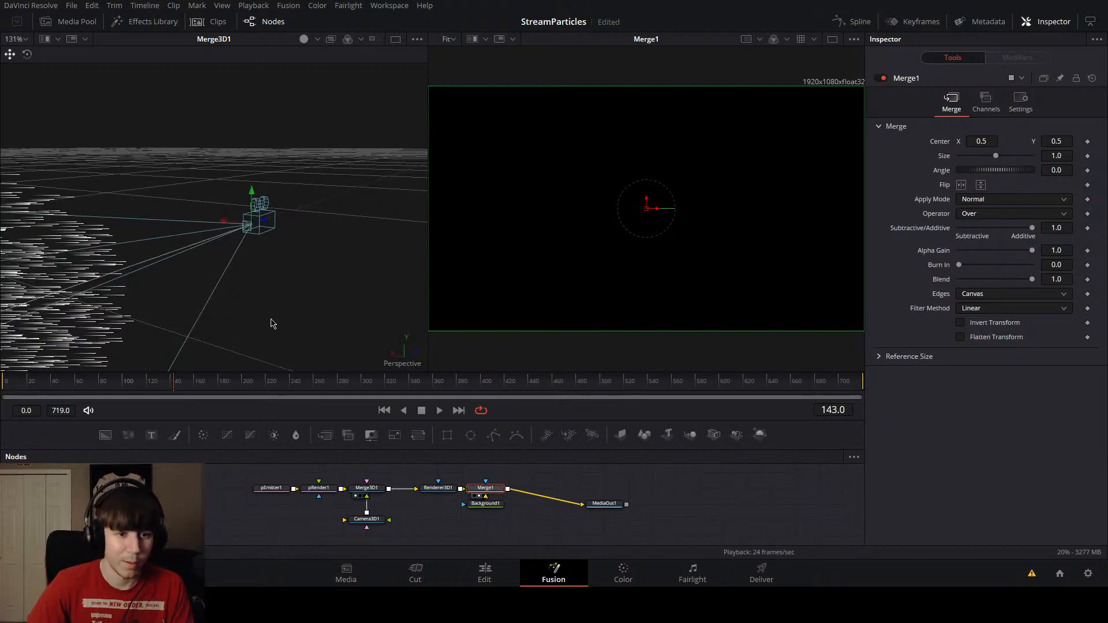
Step: Try the Point style for pEmitter1's particles and look at their fade controls
click(287, 490)
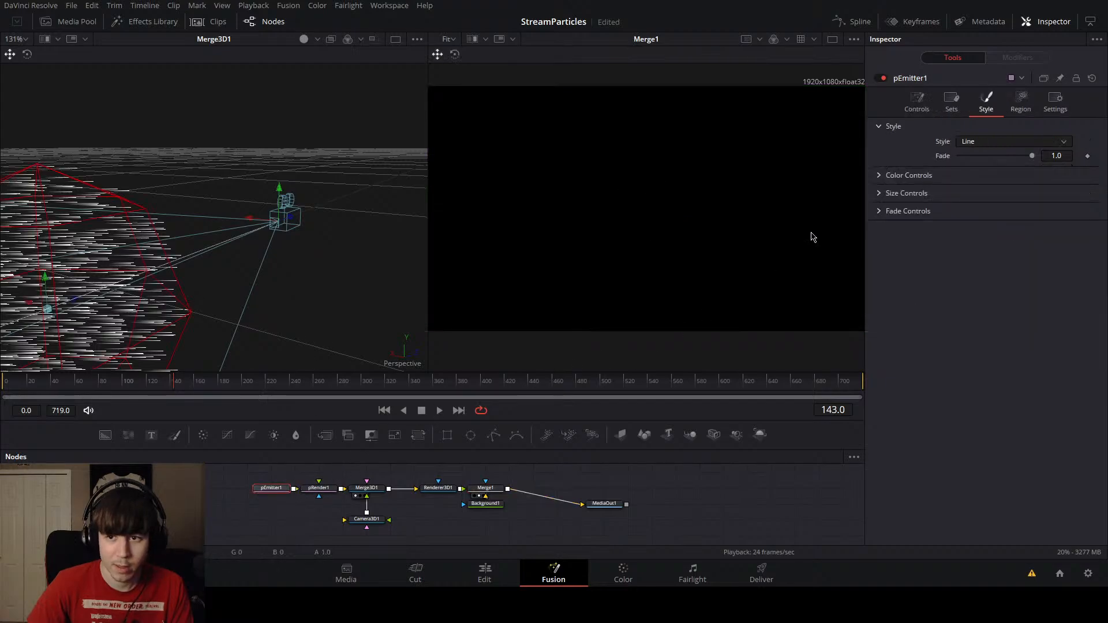
click(985, 142)
click(986, 157)
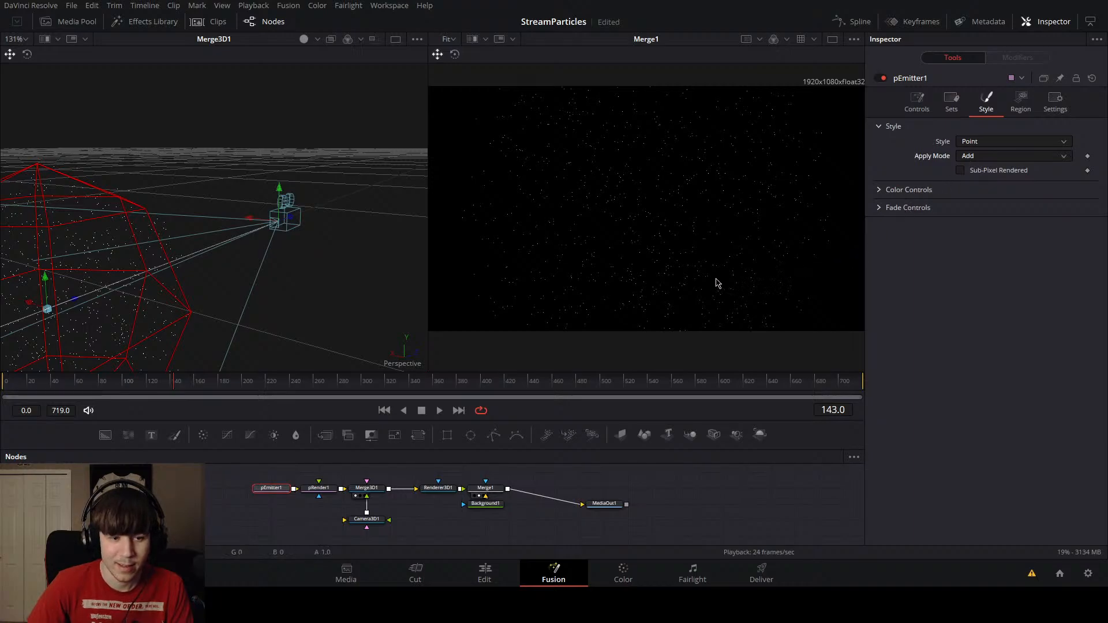
click(882, 214)
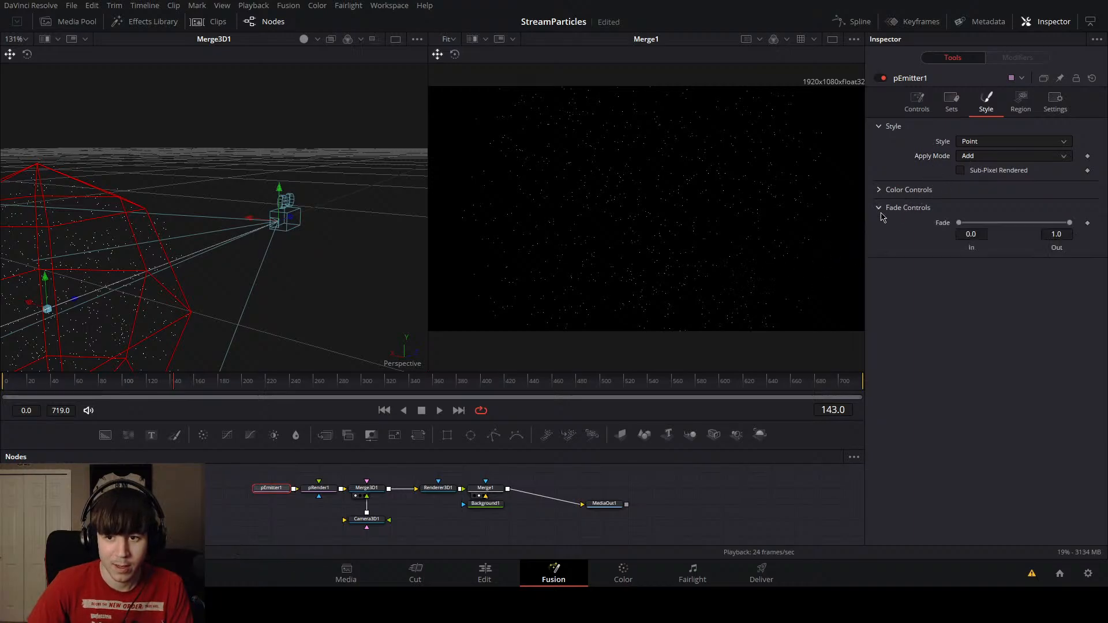
click(880, 209)
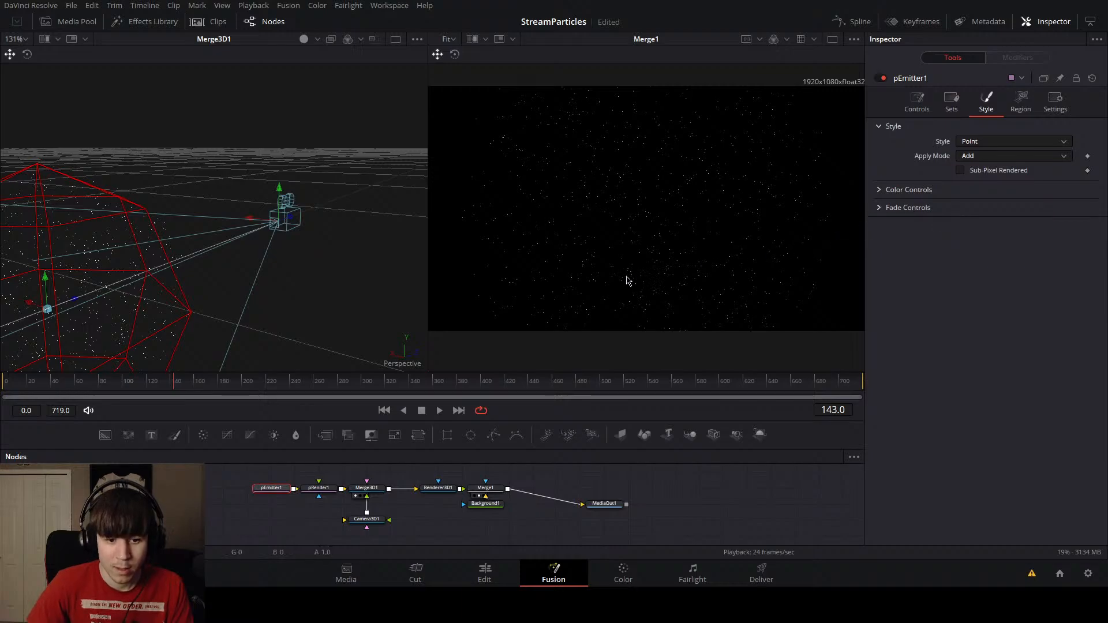
Step: Examine the point particles in the 3D scene and the Merge1 output, along with pEmitter1's color, emitter and rotation settings
drag(271, 488, 173, 488)
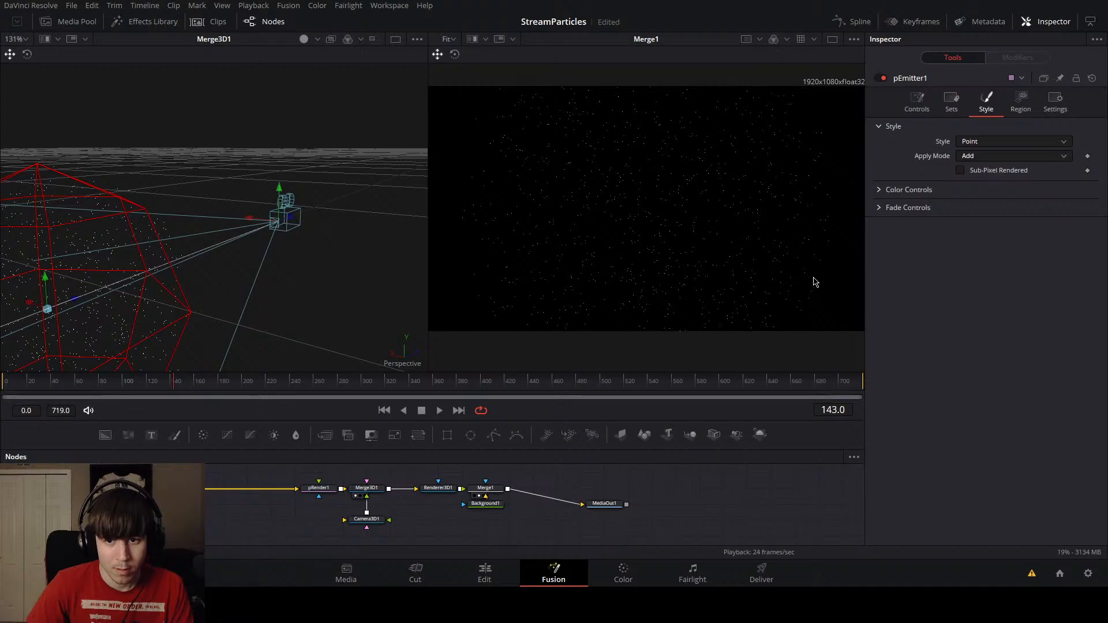
key(ctrl+z)
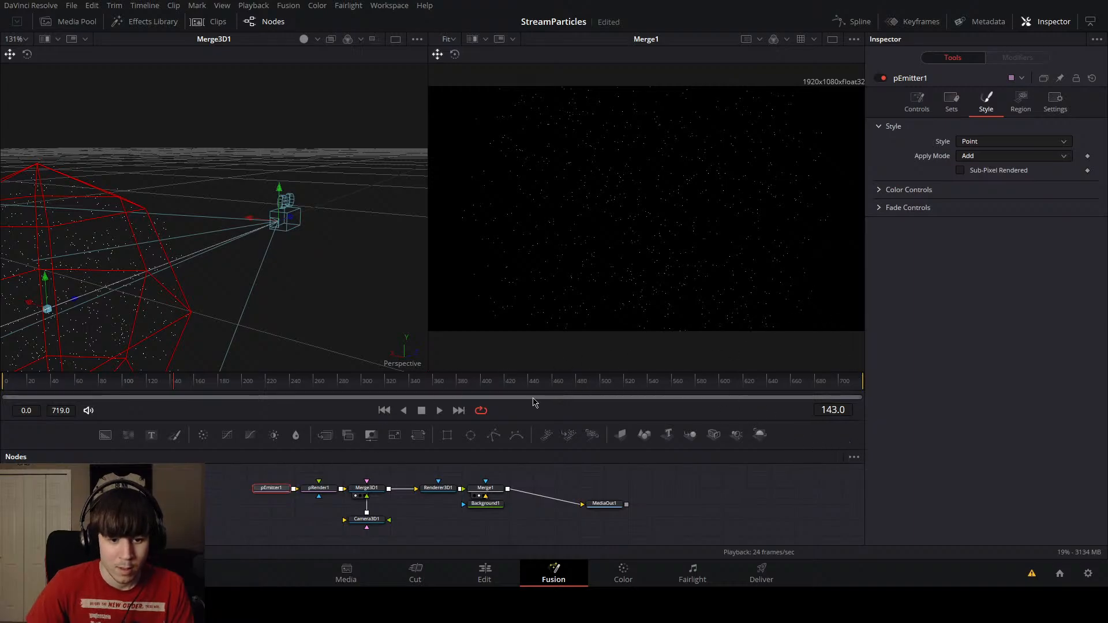
drag(261, 273, 132, 310)
mouse_move(219, 306)
mouse_down()
mouse_move(134, 258)
mouse_move(220, 212)
mouse_move(347, 243)
mouse_move(312, 275)
mouse_move(376, 306)
mouse_move(297, 289)
mouse_move(341, 294)
mouse_move(169, 322)
mouse_move(136, 311)
mouse_move(136, 292)
mouse_move(234, 292)
mouse_move(224, 290)
mouse_up()
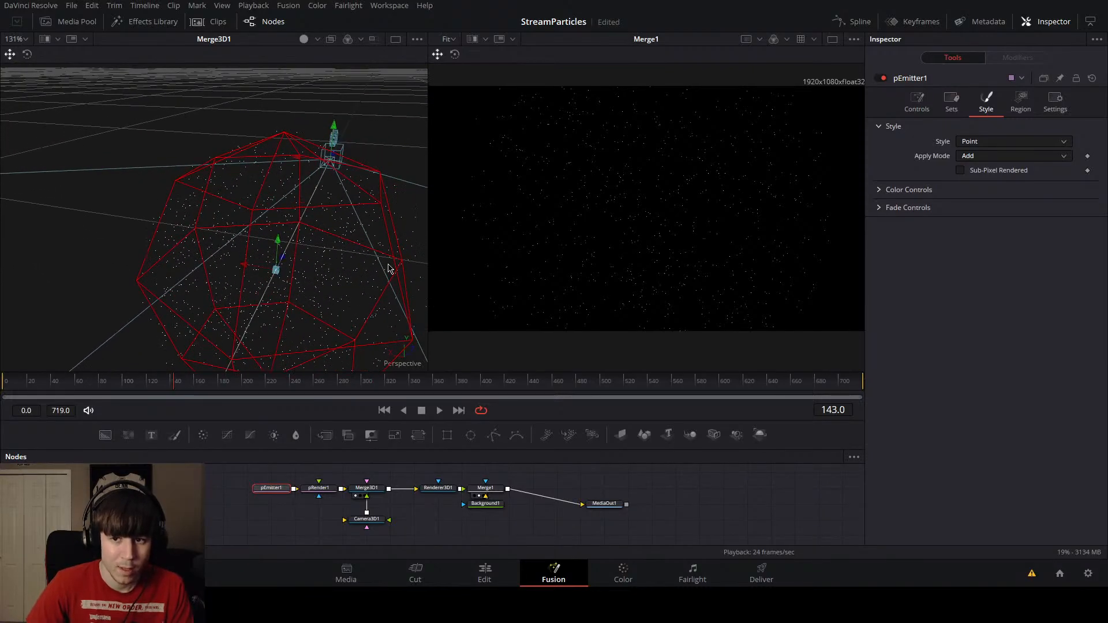
click(908, 190)
click(880, 191)
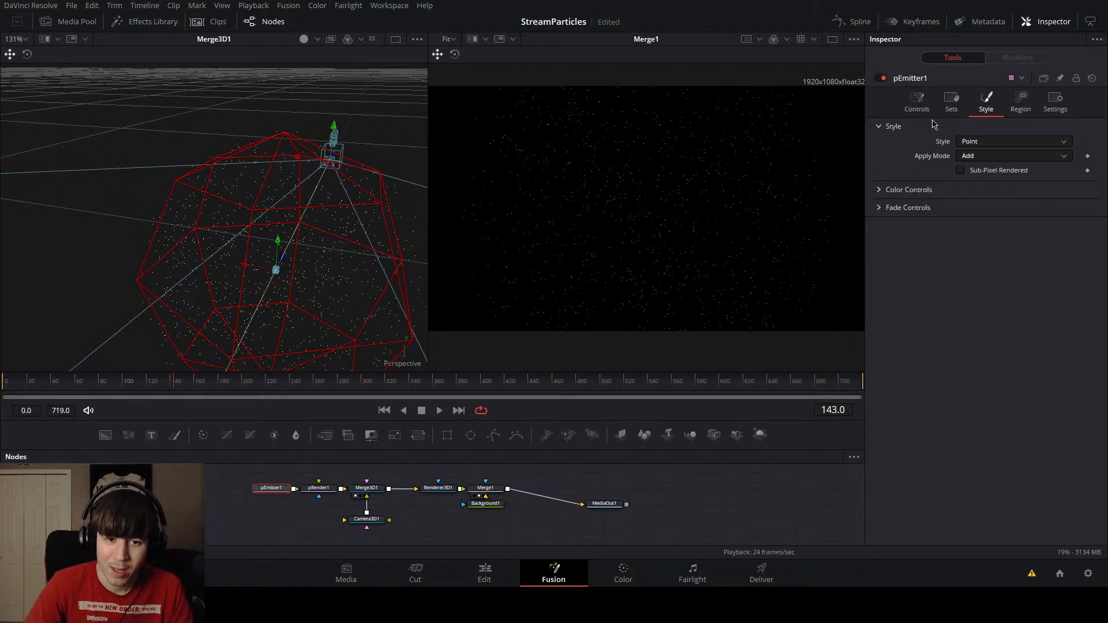
click(919, 103)
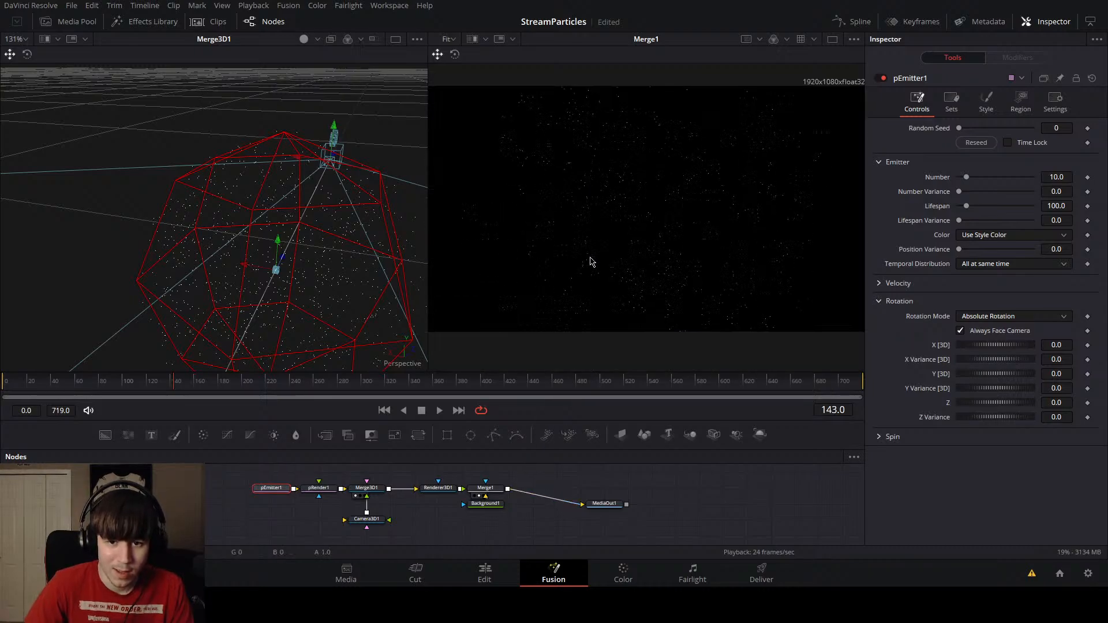
scroll(645, 190, down, 2)
scroll(646, 188, up, 10)
scroll(642, 193, down, 15)
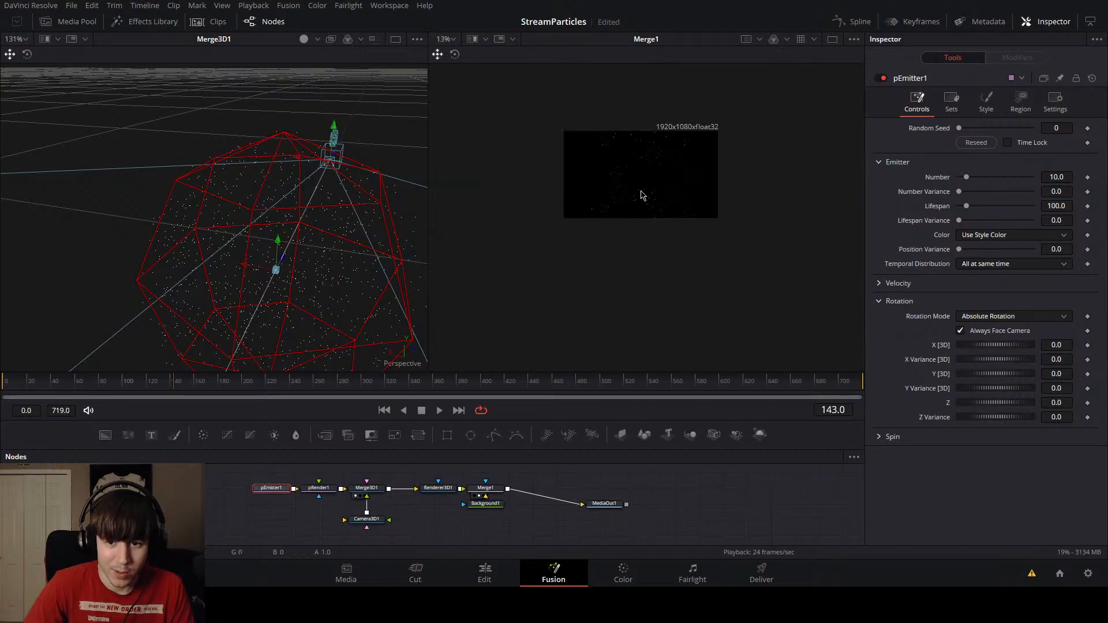
scroll(641, 192, up, 5)
drag(642, 194, 648, 292)
scroll(644, 297, down, 2)
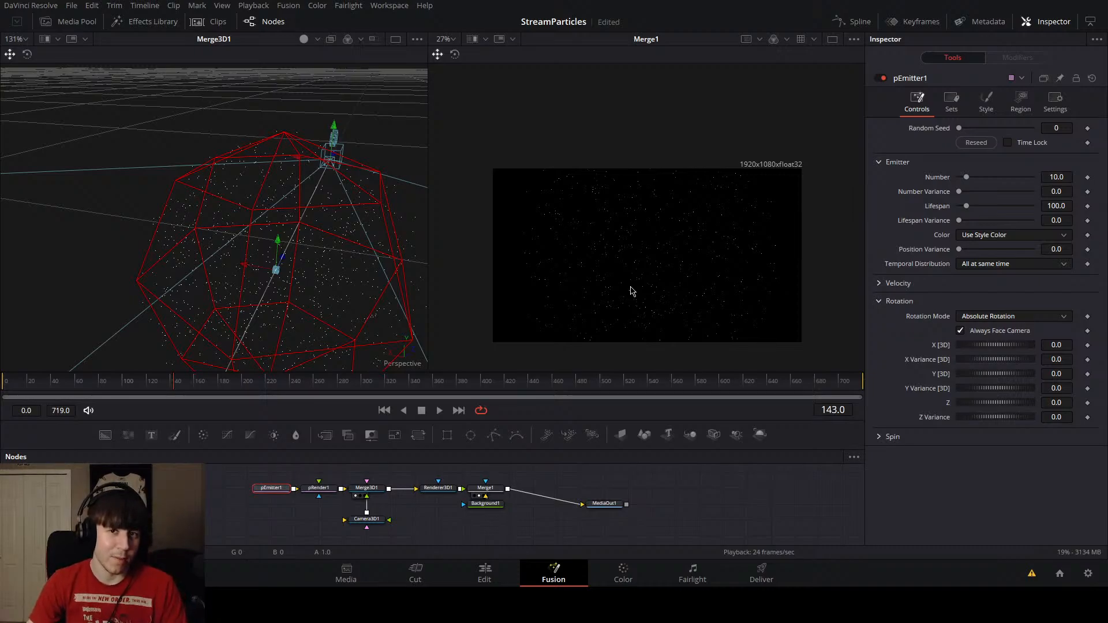
Step: Save the project and set pEmitter1's particle style to Line
key(ctrl+s)
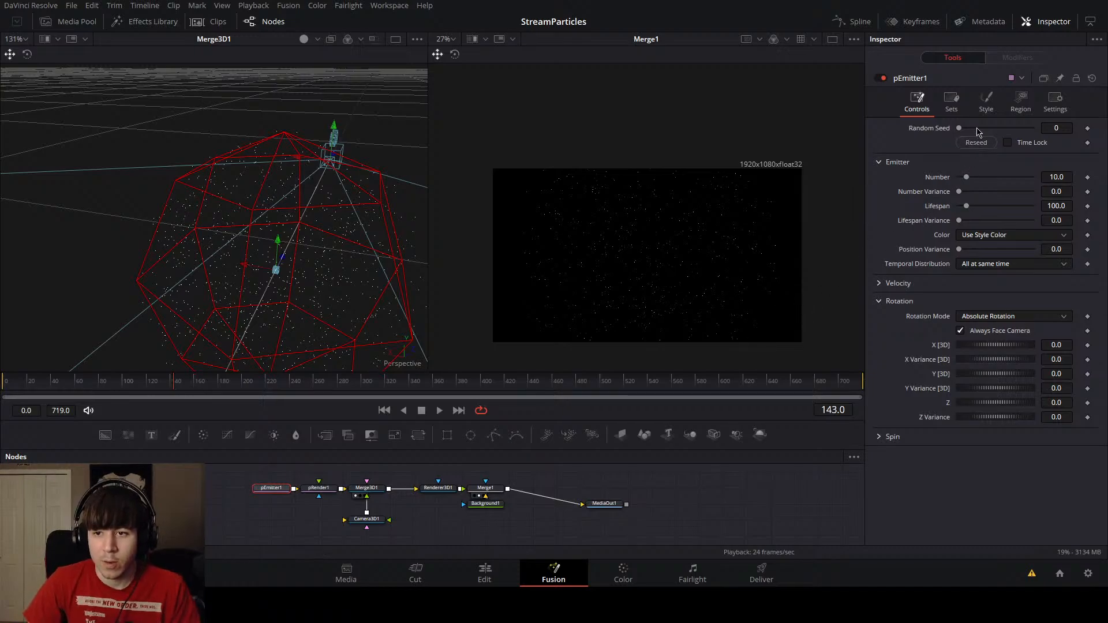
click(986, 102)
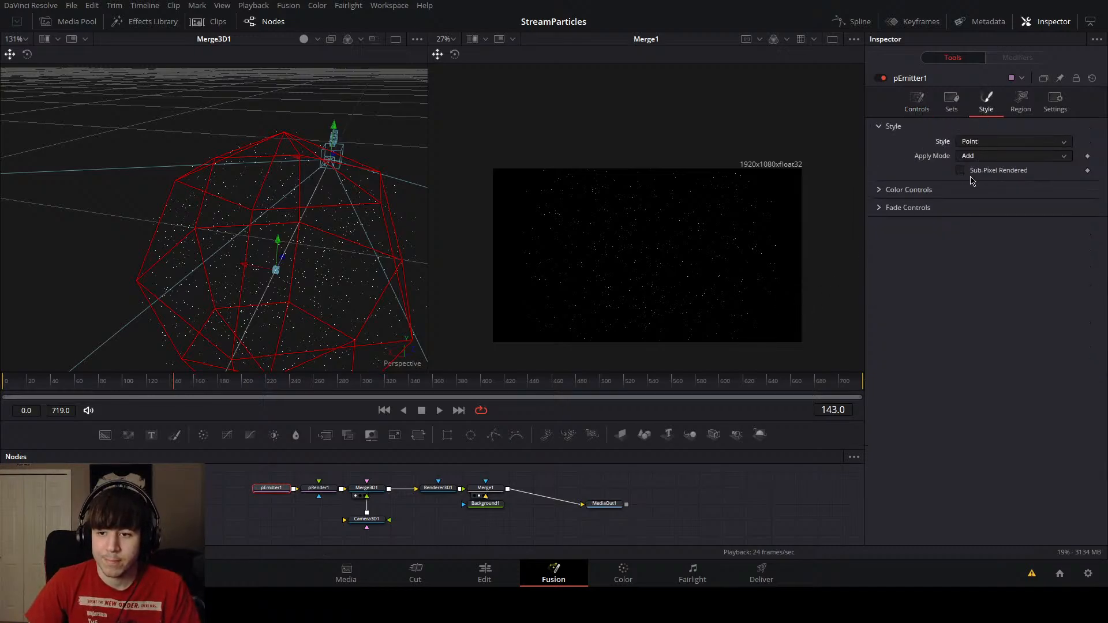
click(973, 200)
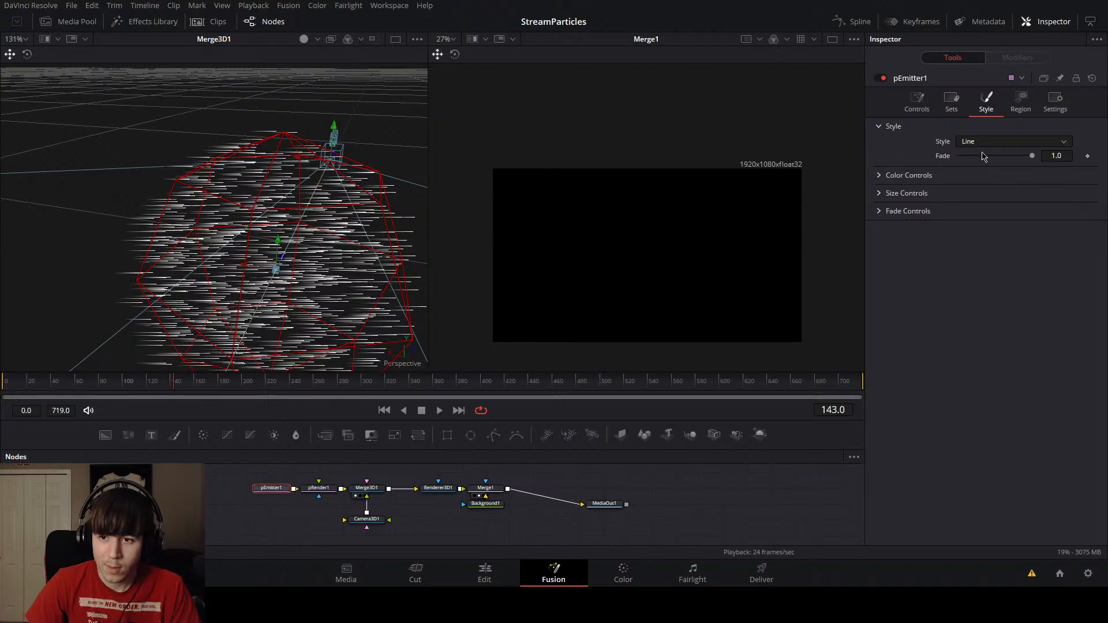
Step: Reduce the Fade of pEmitter1's line particles to 0.157 and look at their color and size controls
drag(1032, 155, 971, 159)
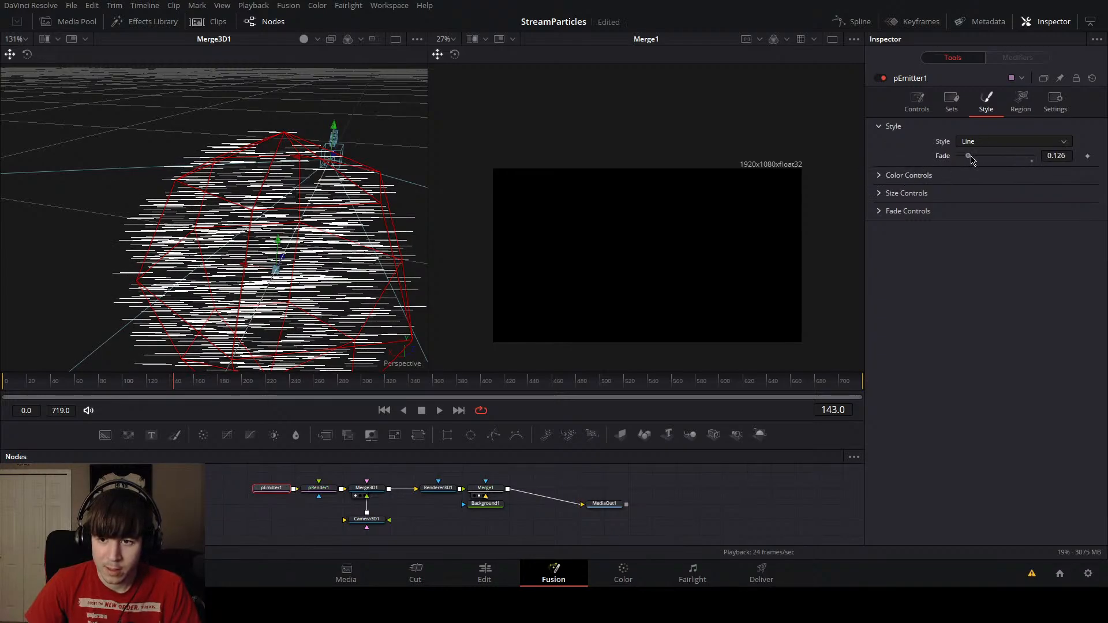
click(881, 179)
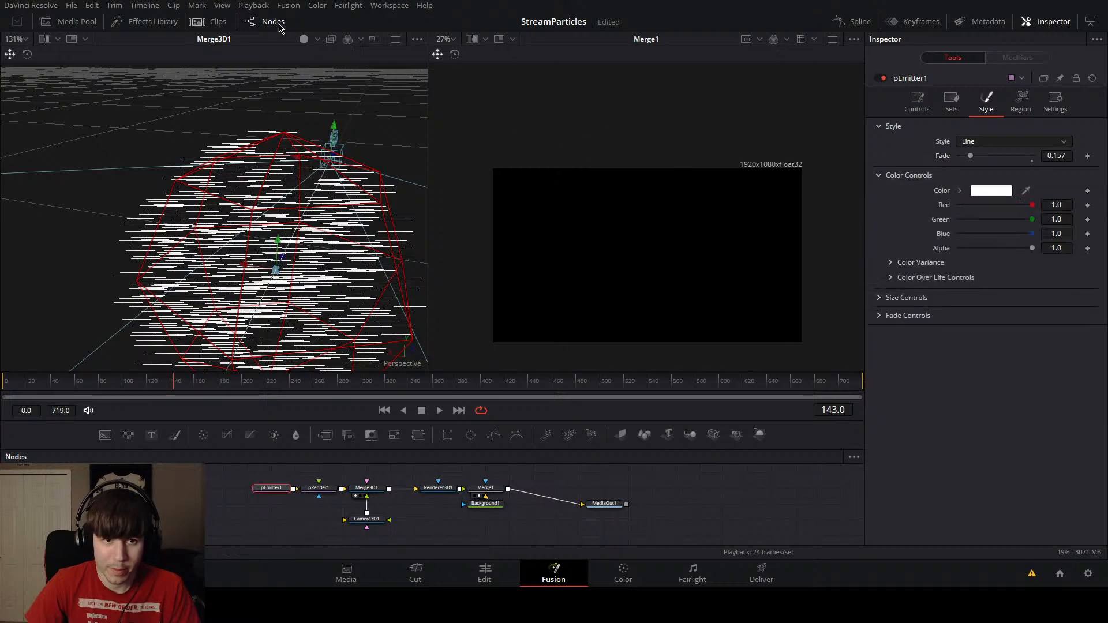
click(304, 41)
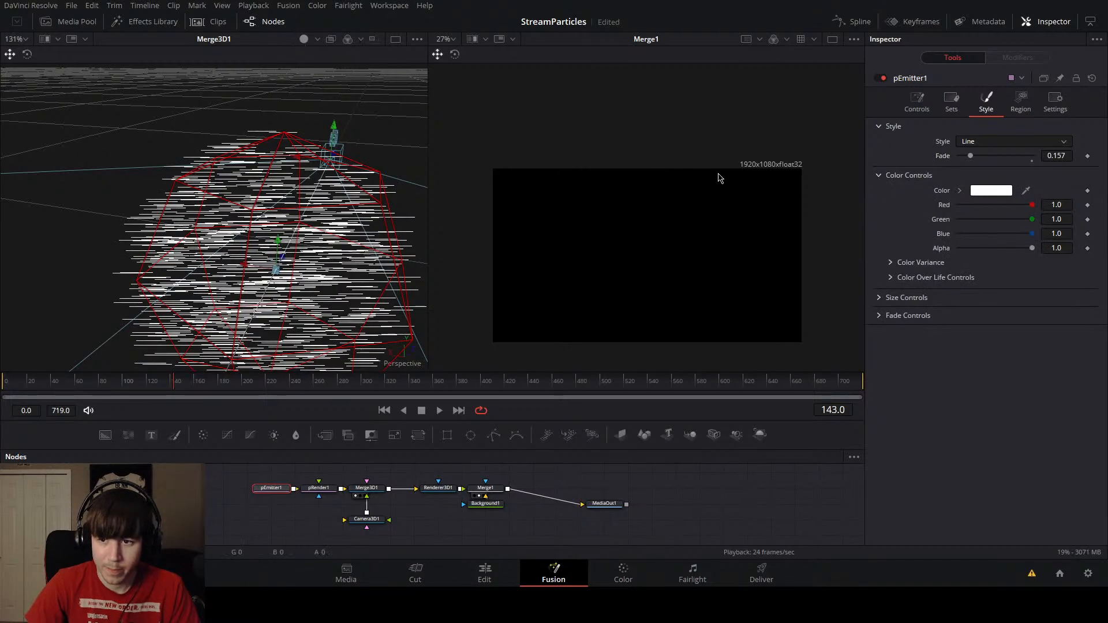
click(879, 298)
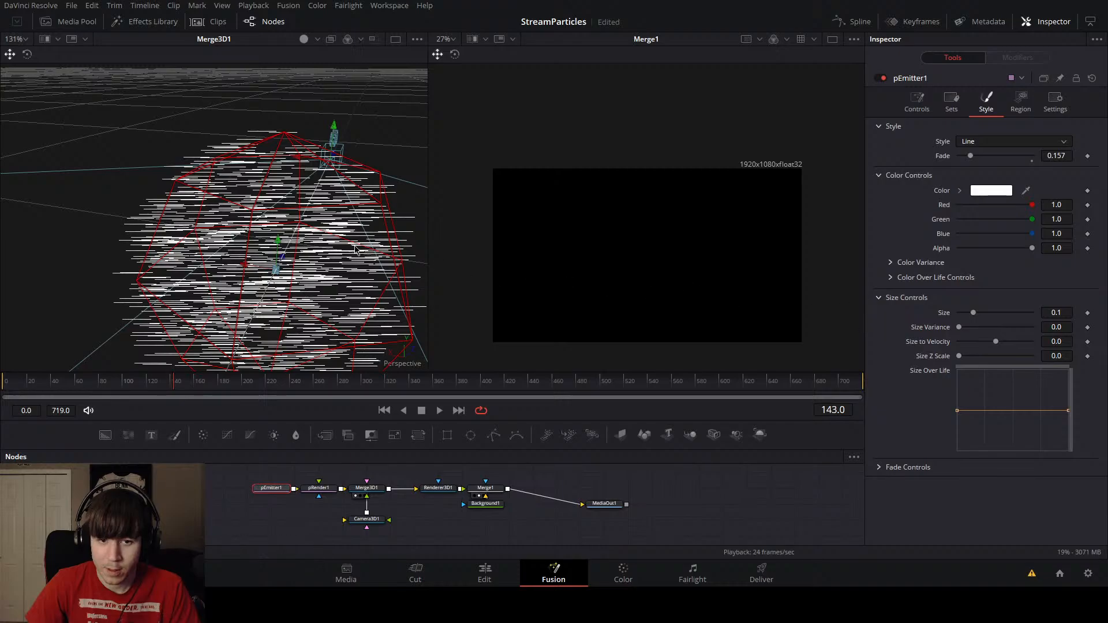
Step: Set pEmitter1's particle velocity to about 0.024
scroll(356, 243, down, 5)
drag(349, 267, 279, 259)
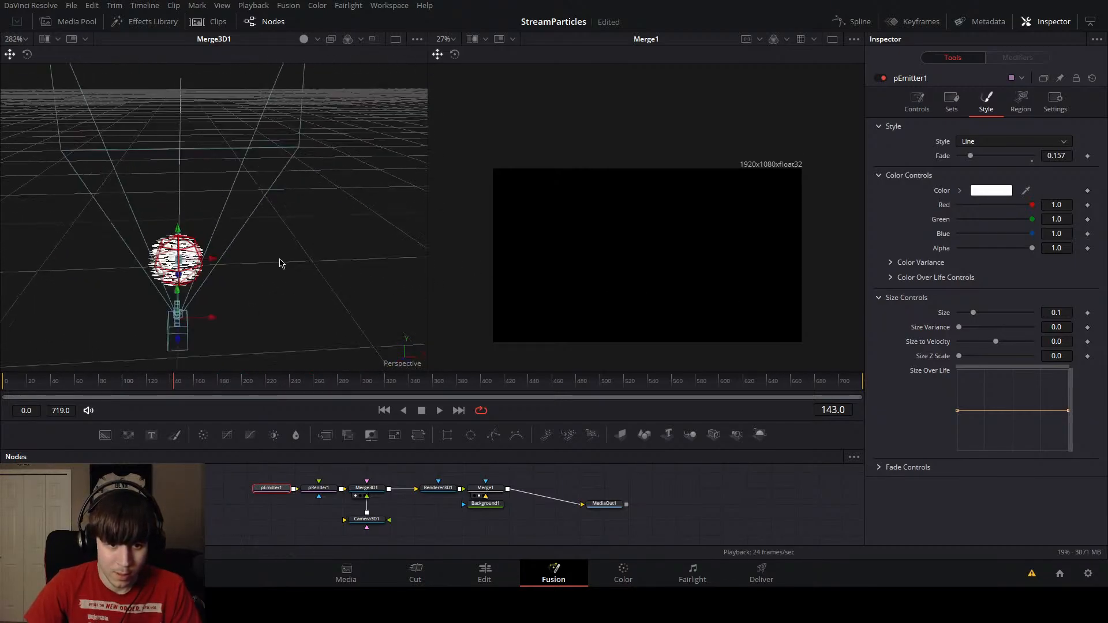
scroll(277, 257, down, 2)
drag(203, 382, 288, 387)
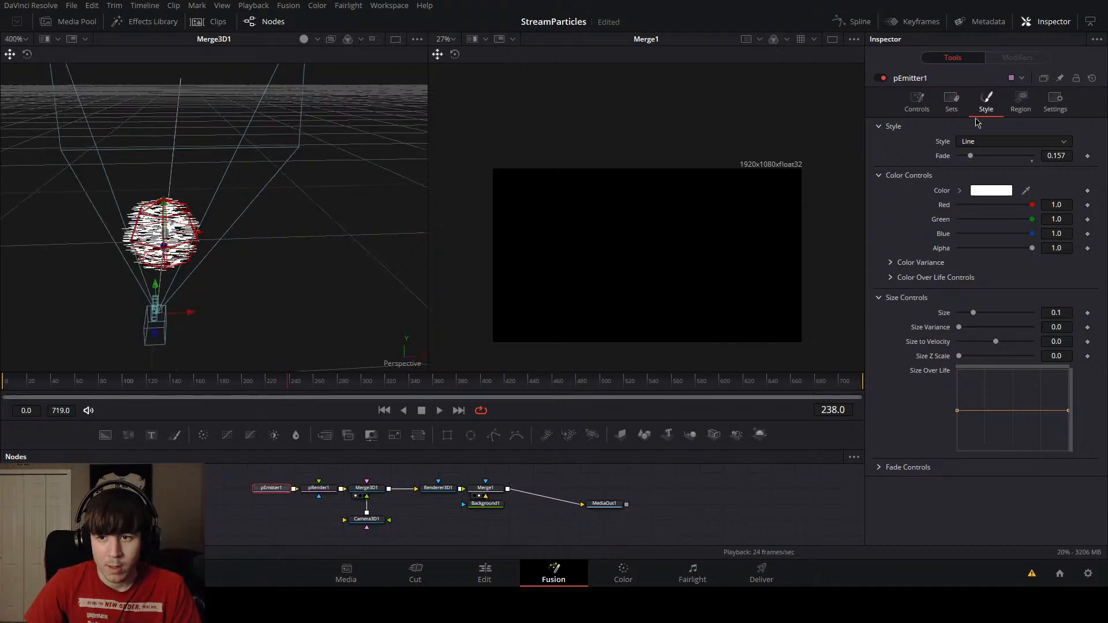
click(1021, 101)
click(922, 104)
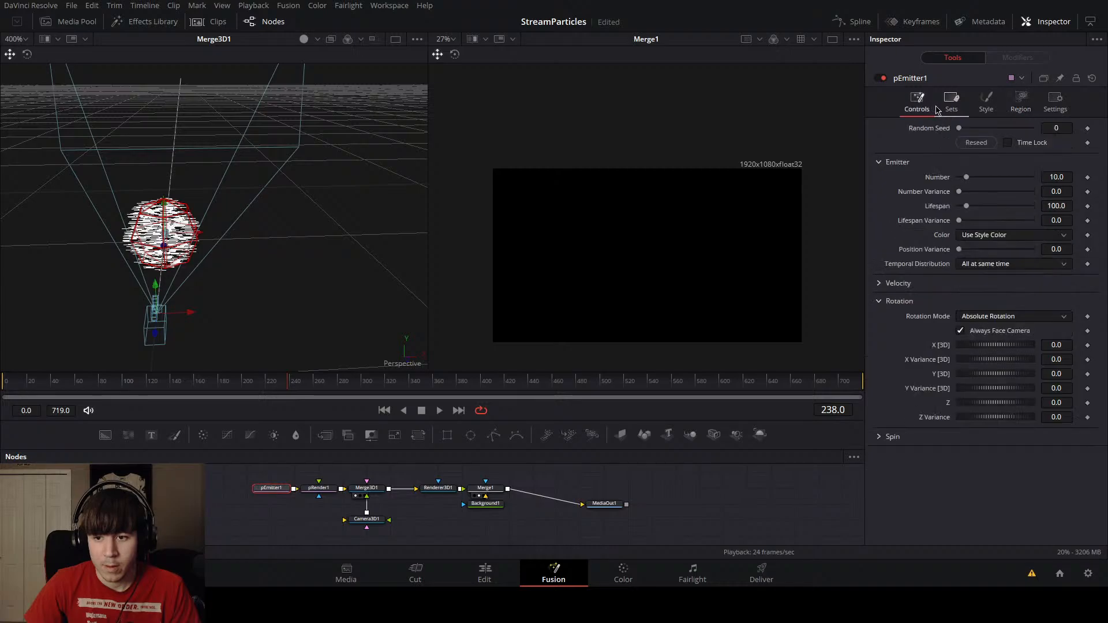
click(951, 103)
click(919, 107)
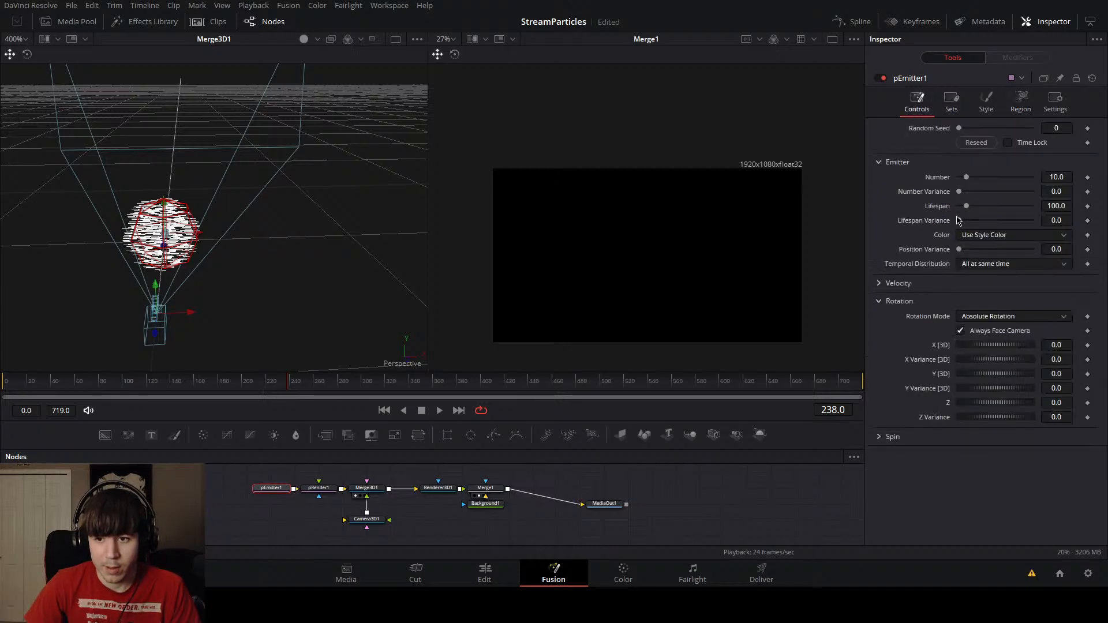
click(891, 283)
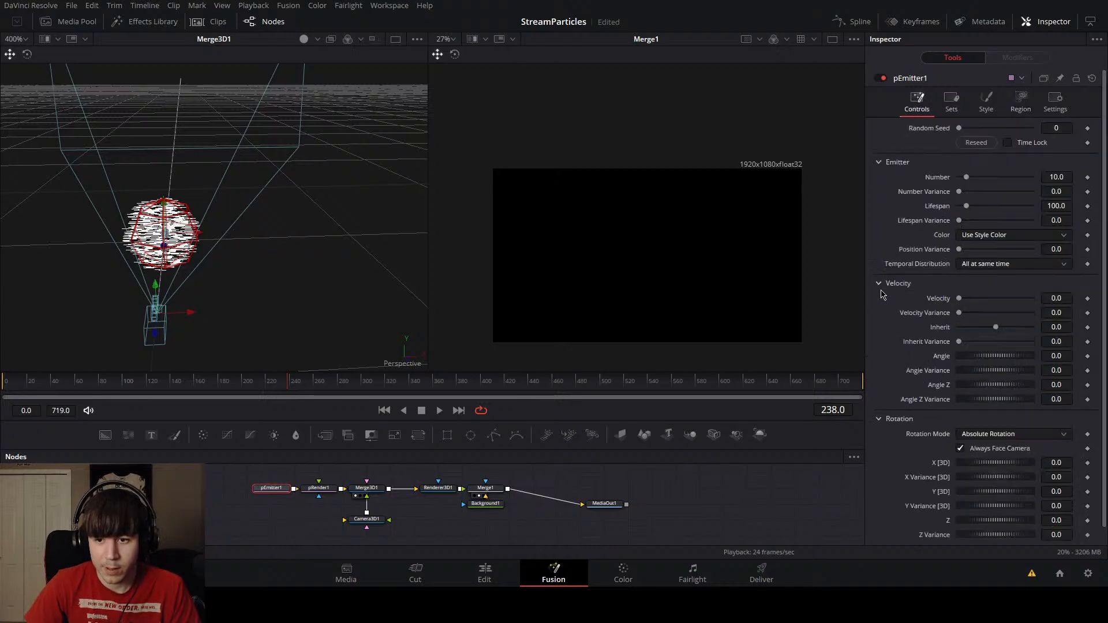
drag(957, 303, 964, 304)
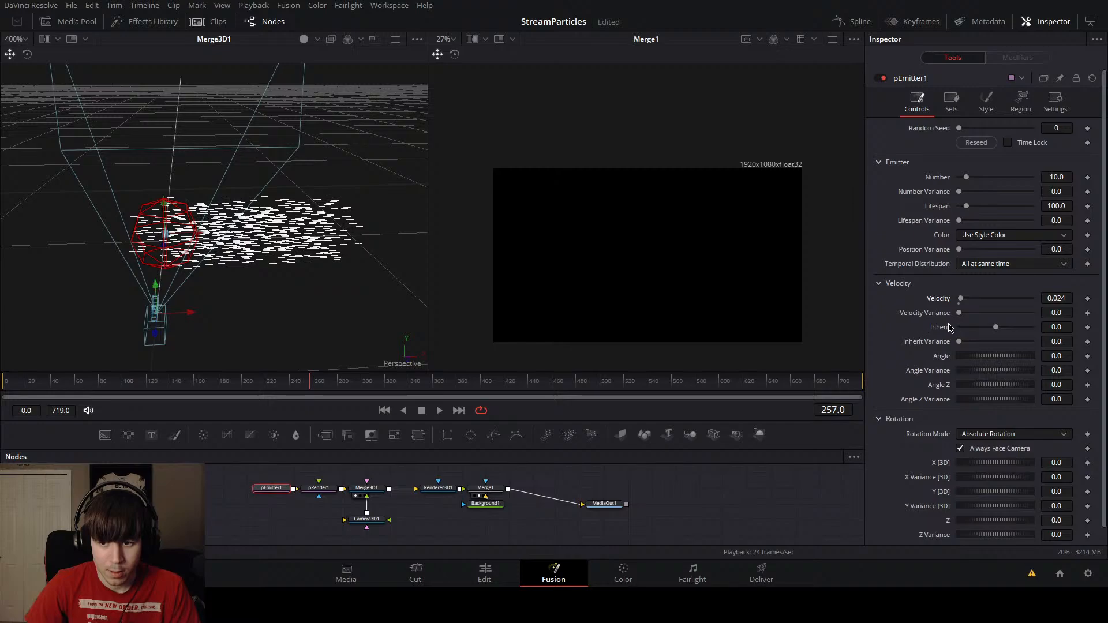
Step: Try turning pEmitter1's velocity direction with Angle Z, and look through its style and sets options
drag(977, 385, 998, 387)
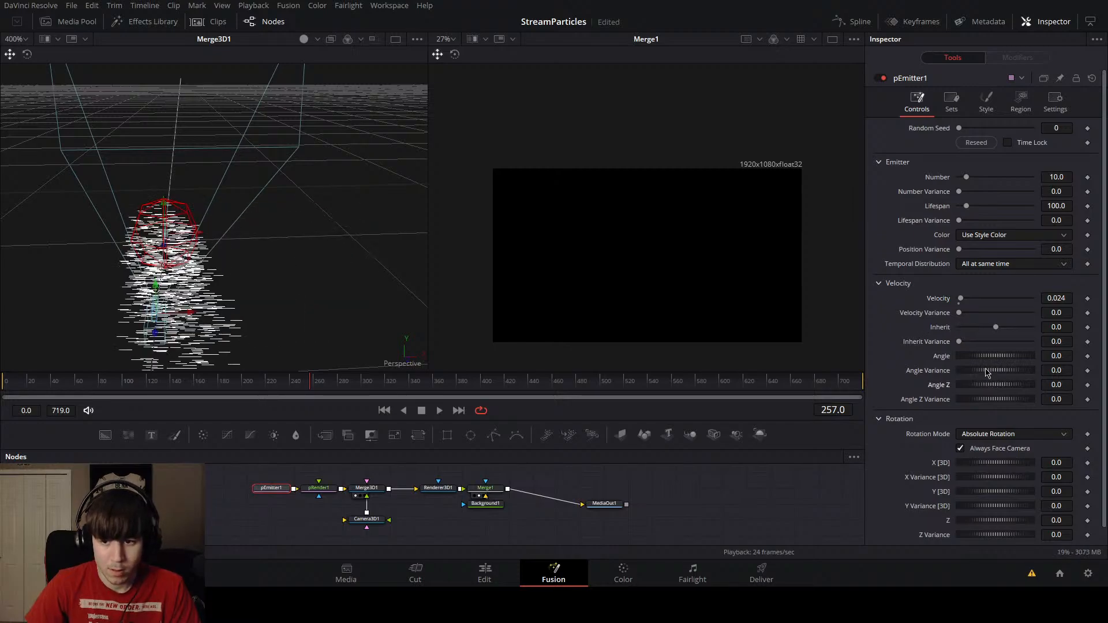
click(986, 103)
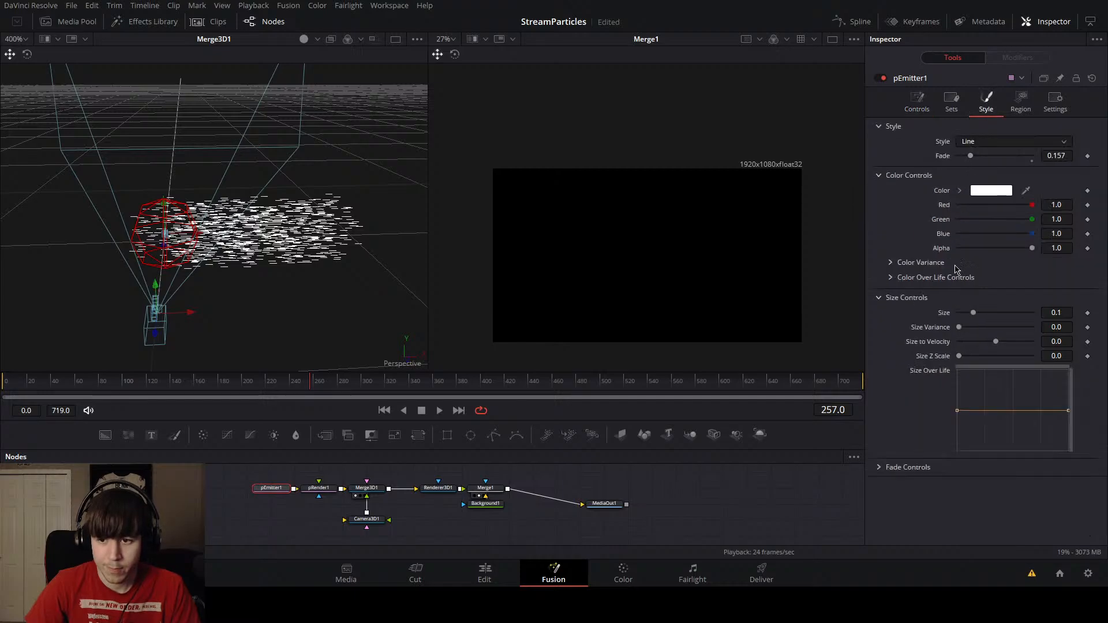
click(951, 103)
click(916, 103)
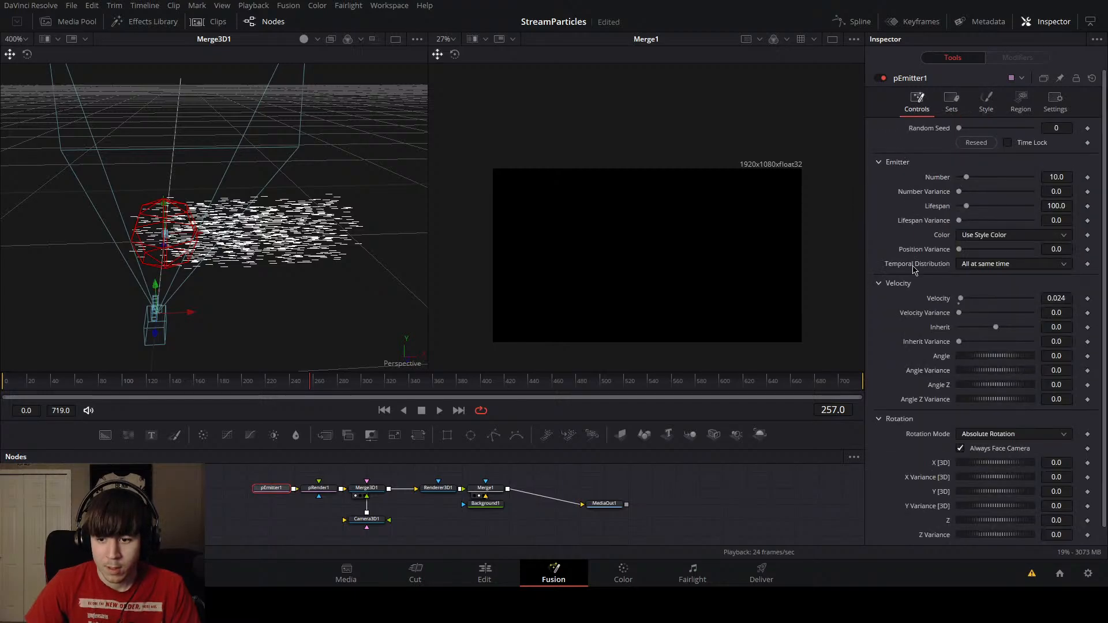
Step: Set the Z rotation of pEmitter1's line particles to -90
scroll(924, 492, down, 1)
drag(969, 503, 952, 497)
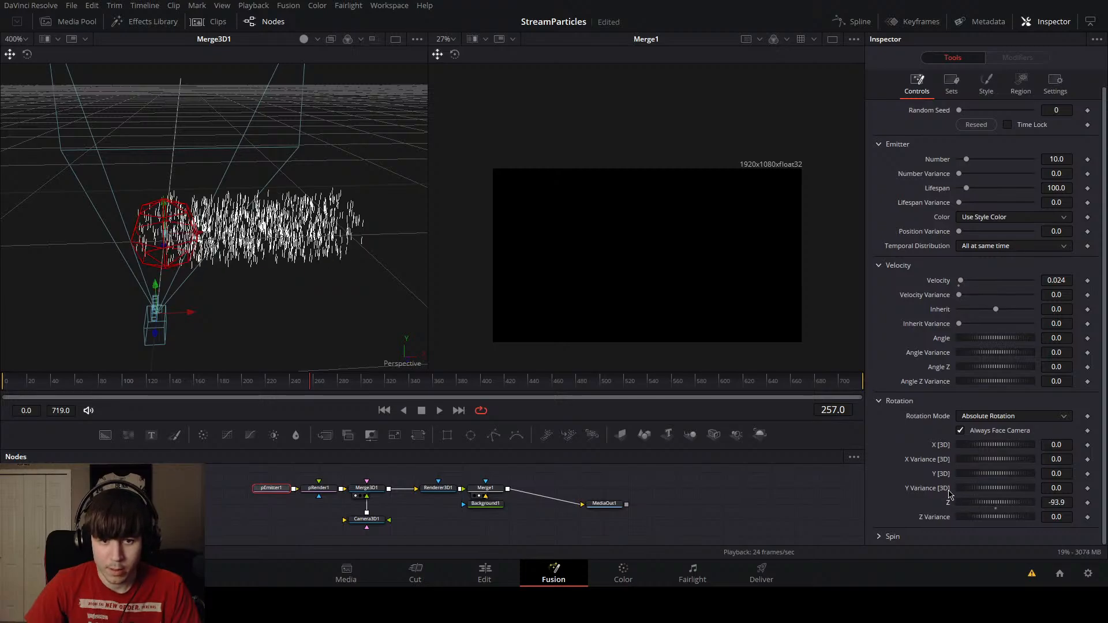
text(-90)
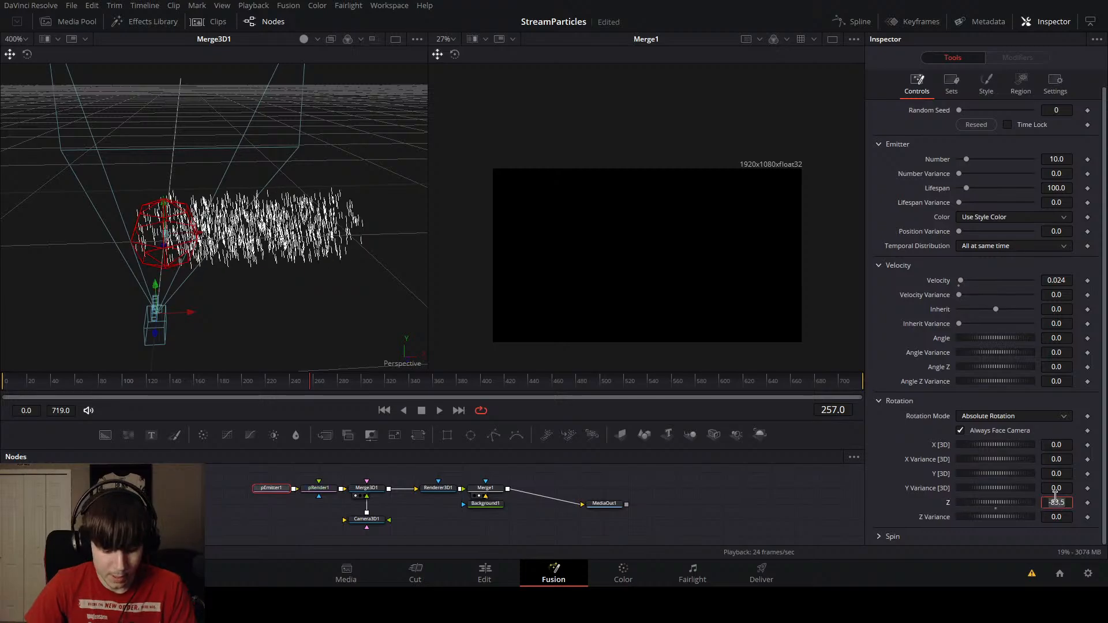
key(Tab)
Step: Try a velocity Angle of -90 on pEmitter1, check the particle stream along the timeline, and undo the angle change
mouse_move(261, 386)
mouse_down()
mouse_move(199, 391)
mouse_move(271, 396)
mouse_up()
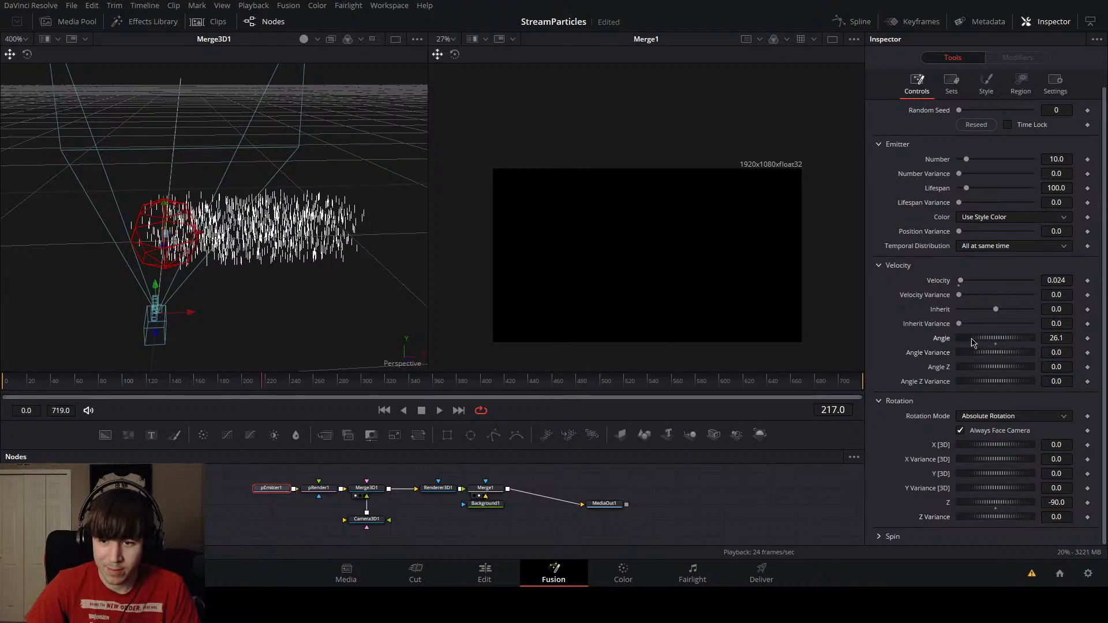
drag(977, 342, 946, 341)
click(1060, 340)
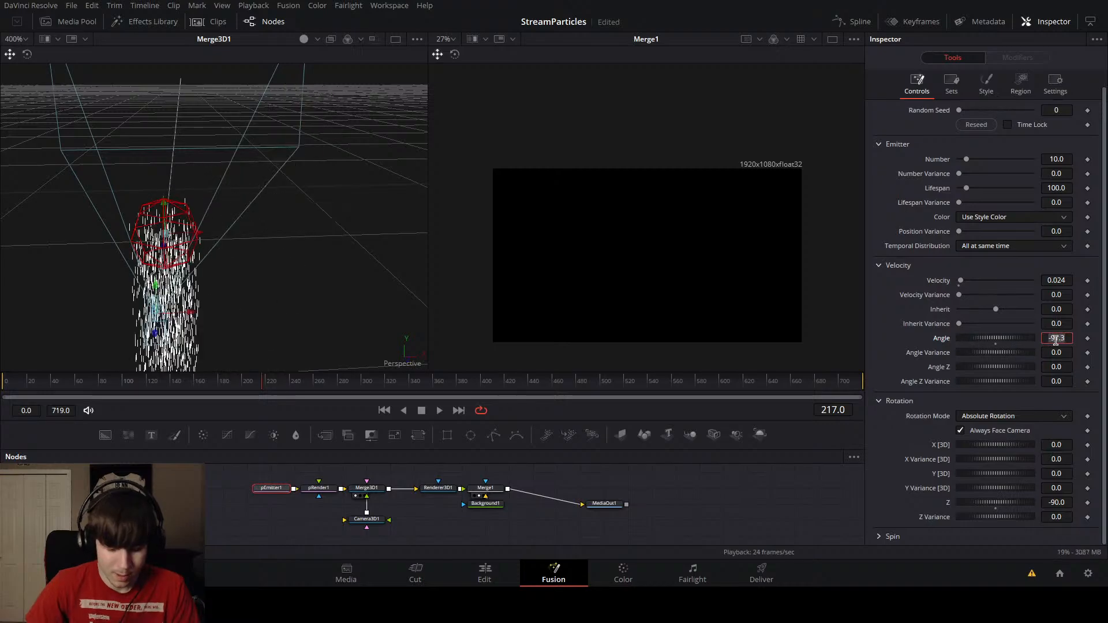
text(-90)
key(Tab)
click(301, 385)
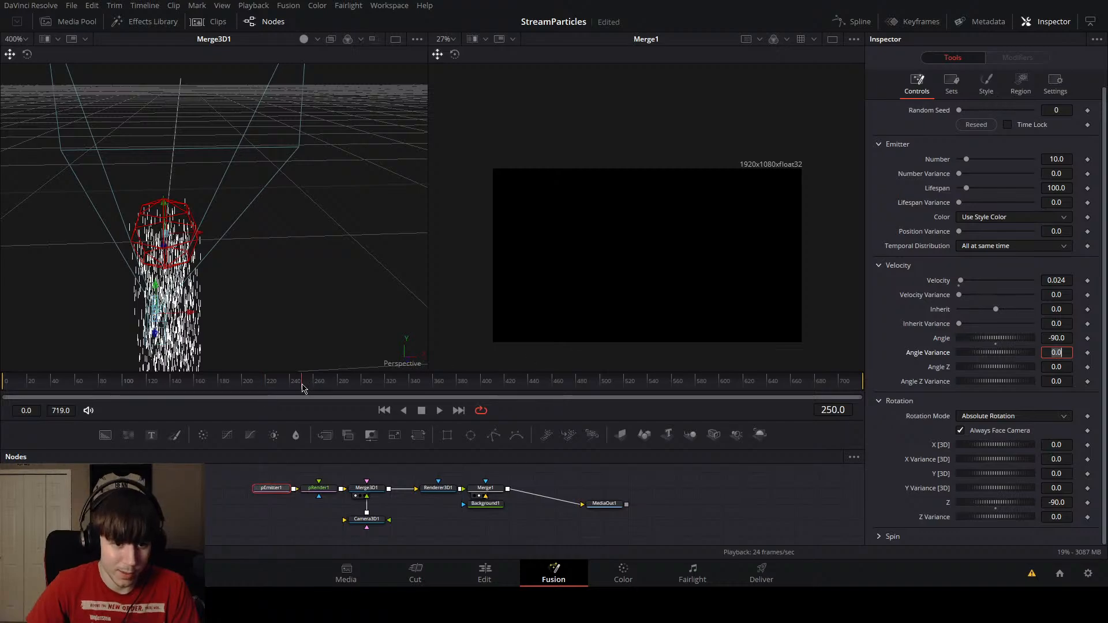
drag(302, 385, 209, 384)
drag(232, 300, 417, 252)
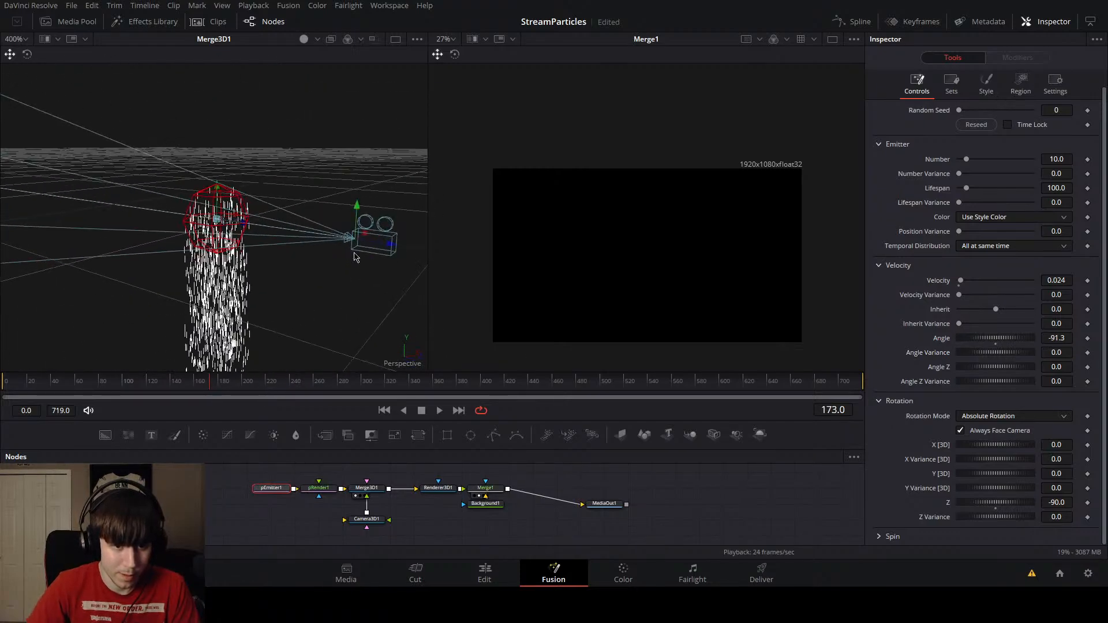
key(ctrl+z)
Step: Compare the line orientation at different Z rotations in the 3D scene, and reset pEmitter1's Z rotation to 0
mouse_move(342, 259)
mouse_down()
mouse_move(362, 276)
mouse_move(340, 279)
mouse_up()
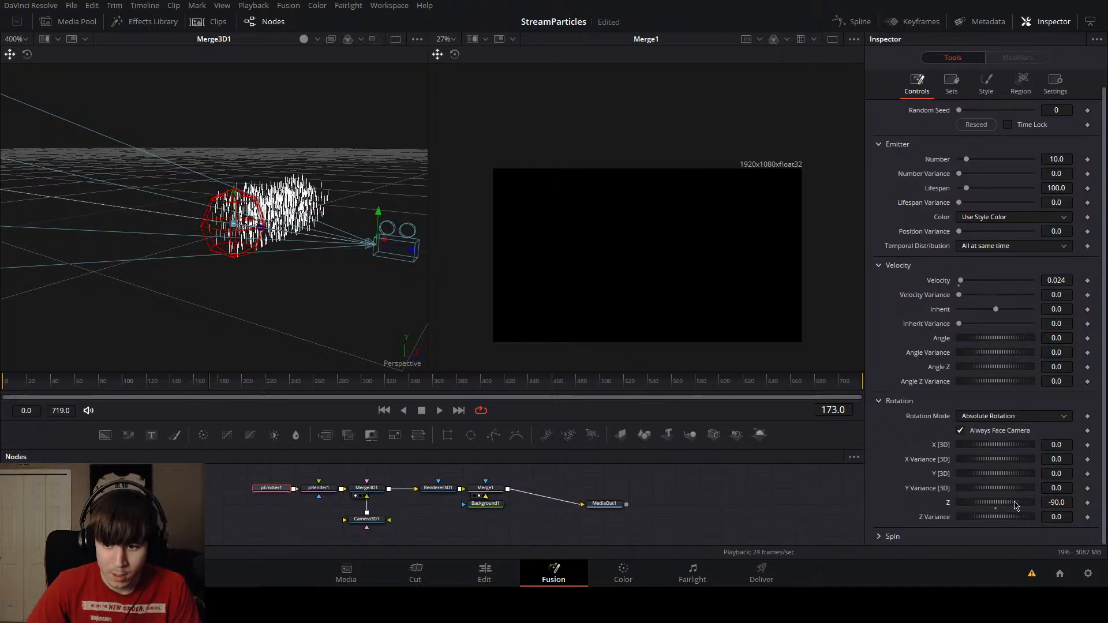
drag(1016, 505, 1033, 506)
drag(330, 338, 436, 345)
drag(358, 291, 294, 325)
drag(287, 173, 282, 277)
scroll(254, 262, up, 3)
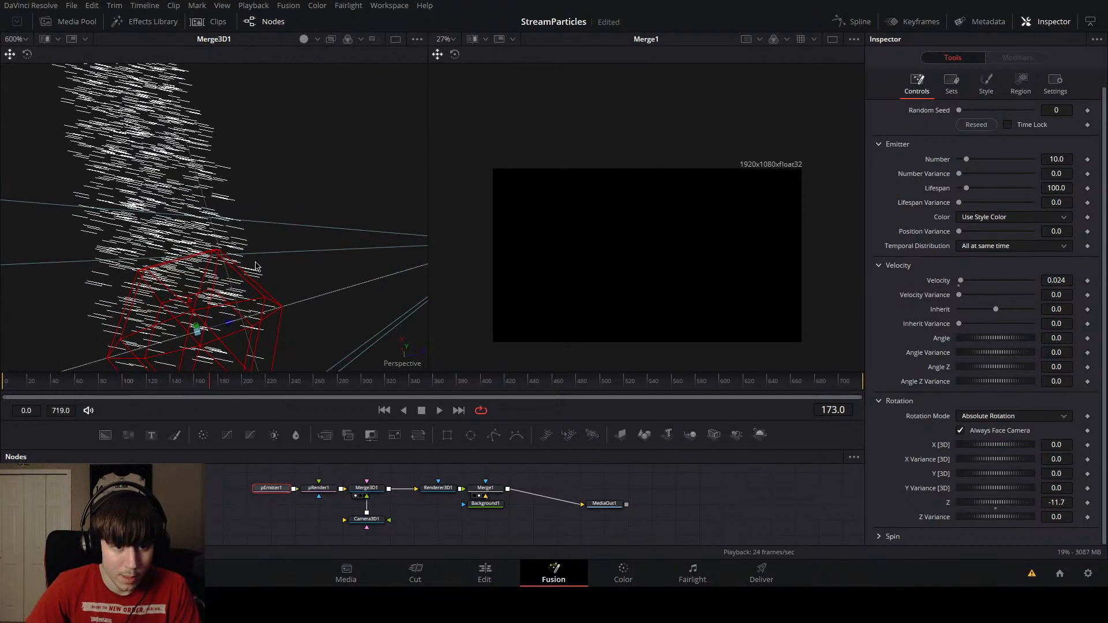
drag(998, 506, 1001, 506)
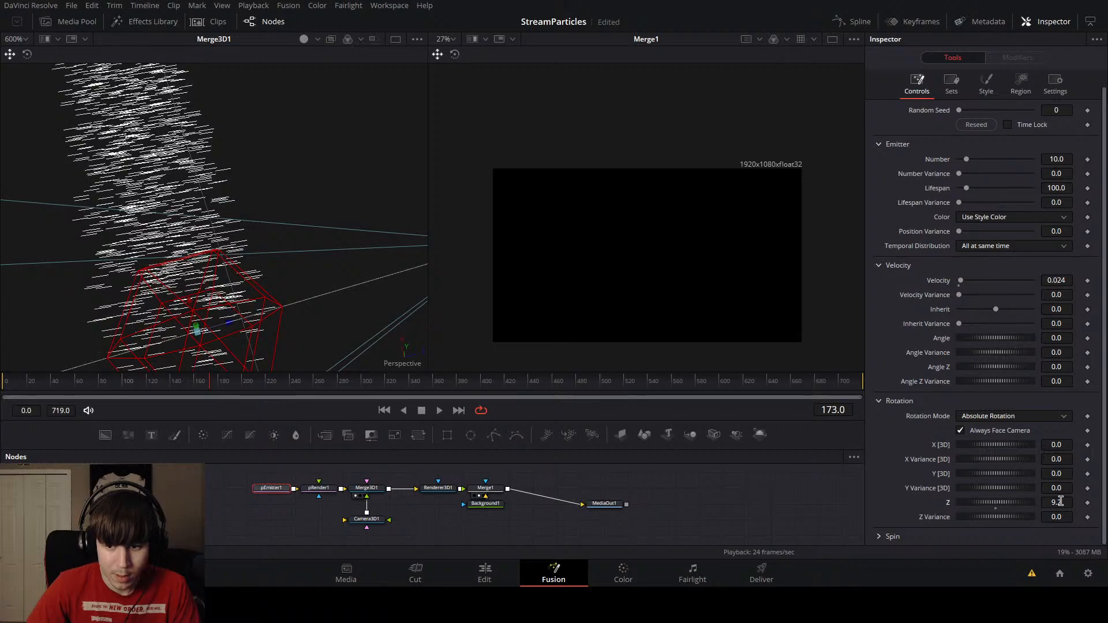
text(0)
key(Tab)
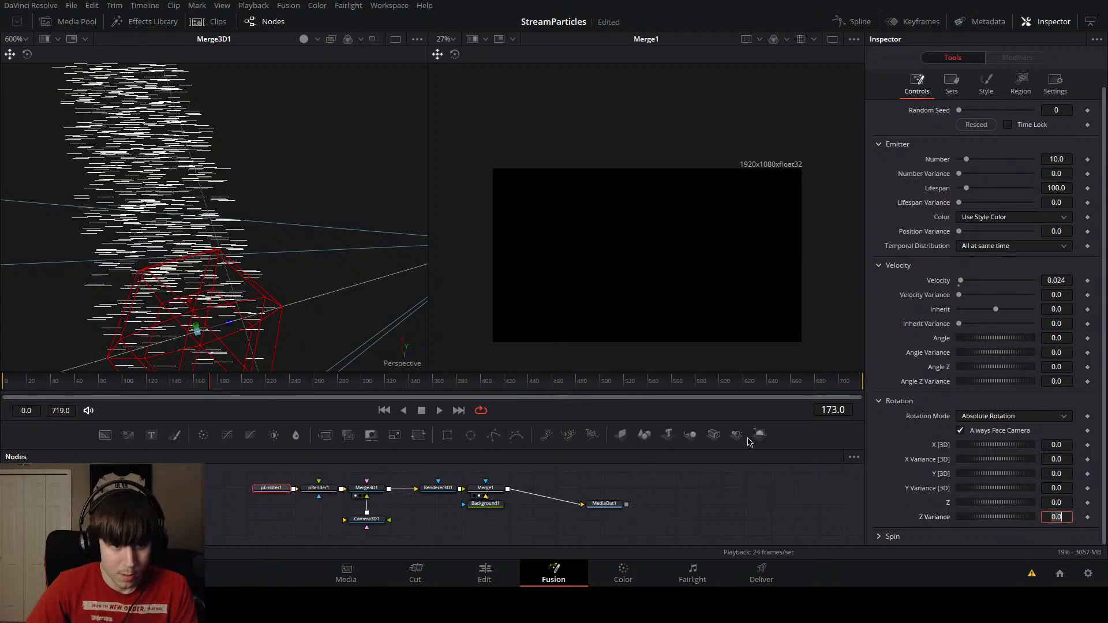
Step: Turn off Always Face Camera for pEmitter1's particles, and try a different Z rotation before undoing it
scroll(275, 269, down, 1)
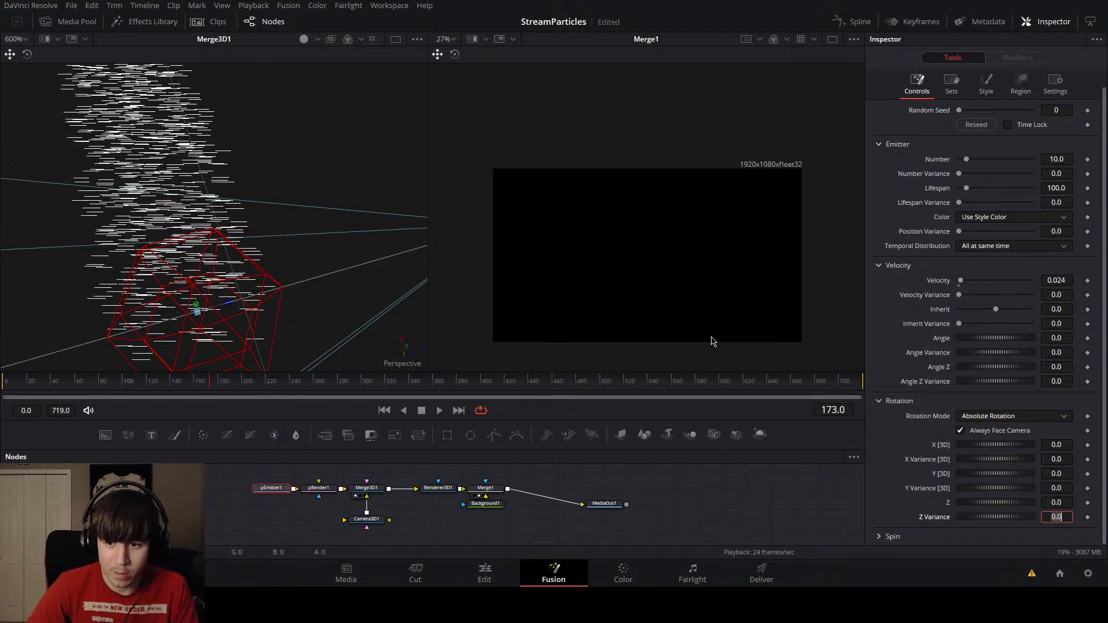
drag(374, 280, 339, 186)
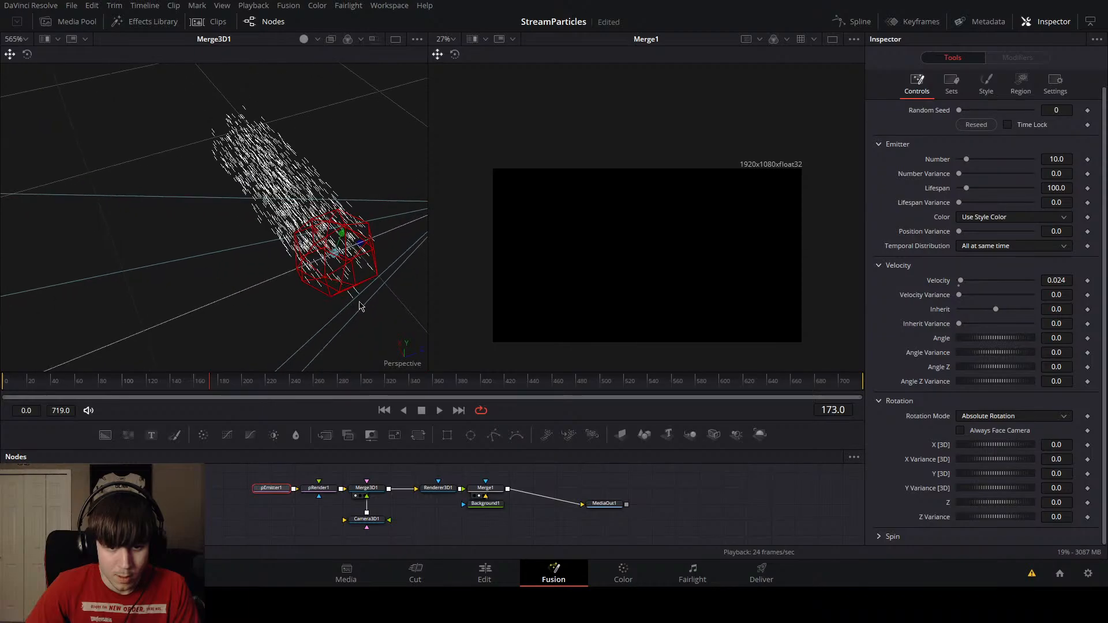
click(342, 385)
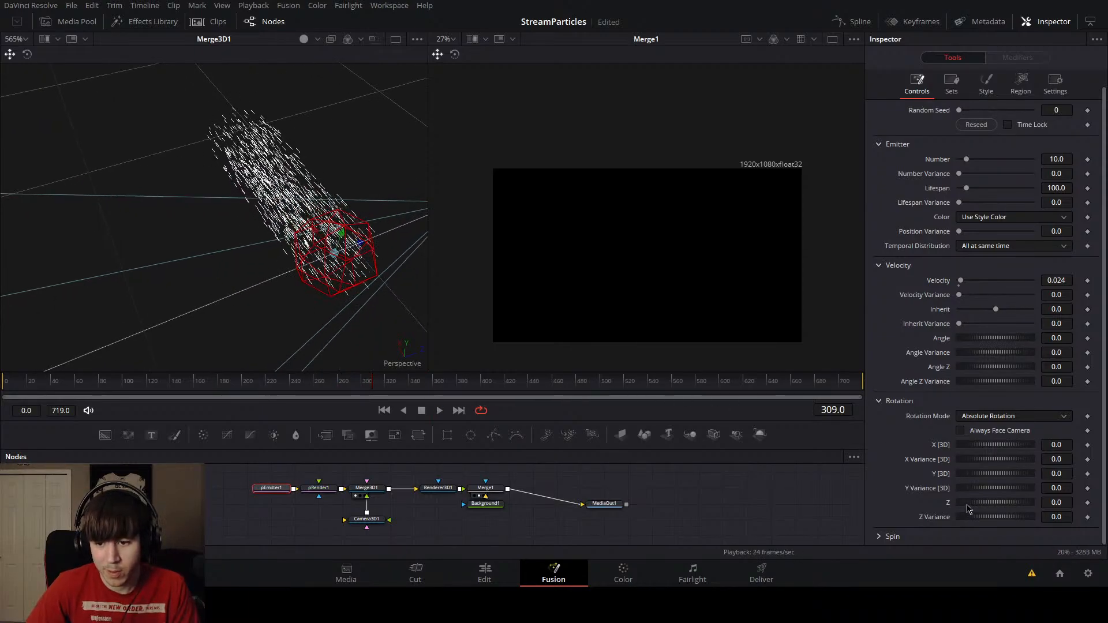
drag(968, 505, 979, 504)
key(ctrl+z)
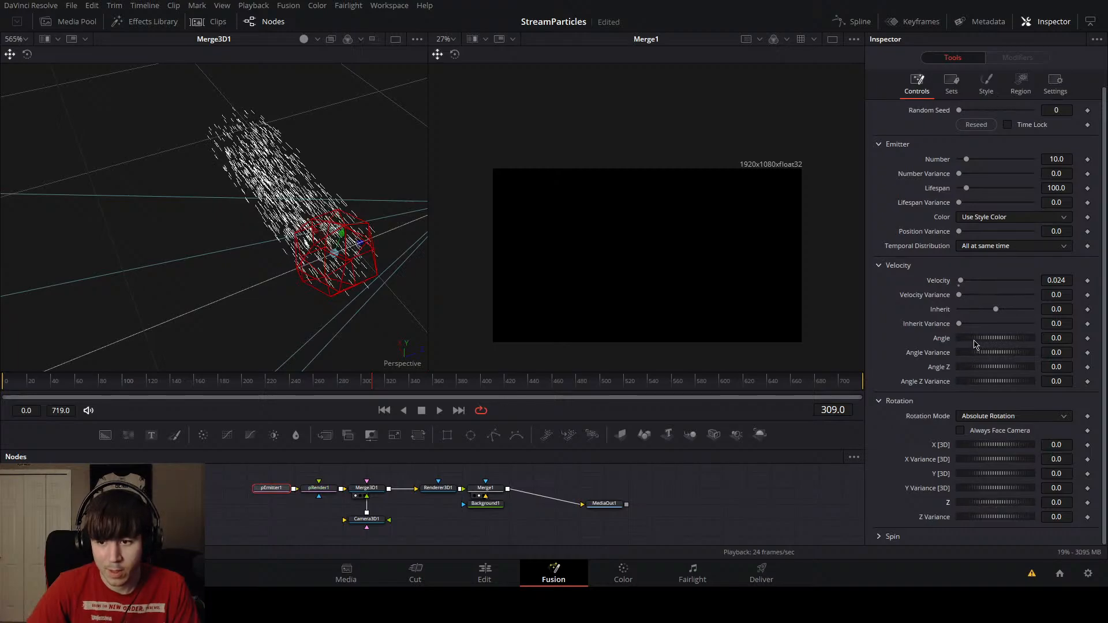
Step: Set pEmitter1's velocity Angle Z to 90 so the particles travel toward the camera
drag(969, 364, 994, 370)
mouse_move(265, 230)
mouse_down()
mouse_move(163, 225)
mouse_move(333, 249)
mouse_move(173, 200)
mouse_move(269, 242)
mouse_move(167, 205)
mouse_move(247, 245)
mouse_move(315, 258)
mouse_move(191, 248)
mouse_move(265, 233)
mouse_up()
scroll(330, 248, down, 1)
scroll(223, 240, up, 3)
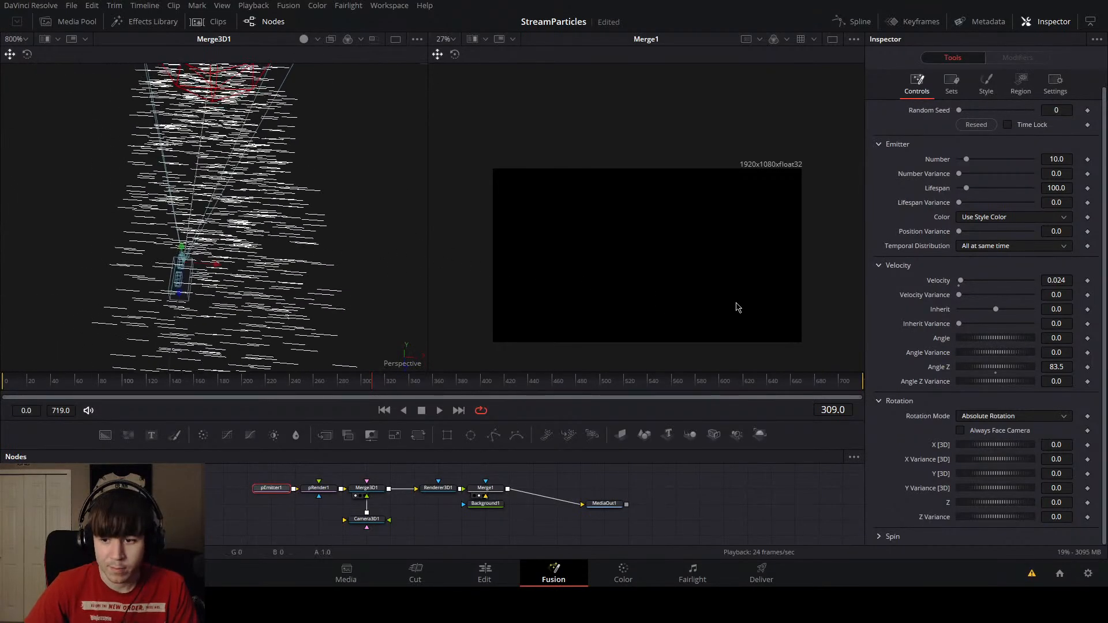
click(1063, 367)
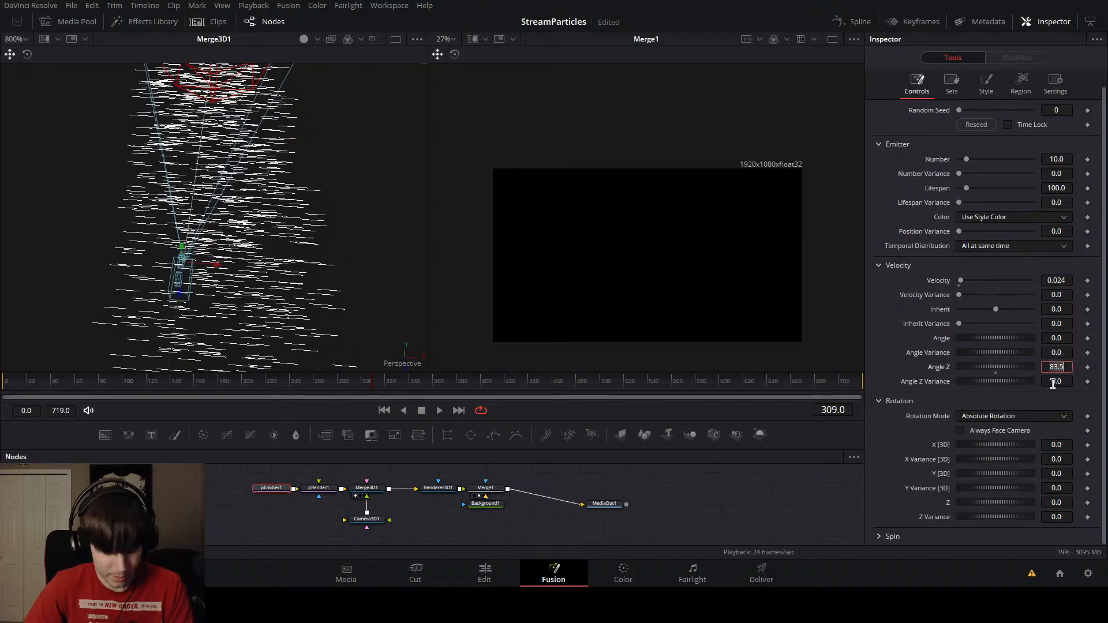
text(90)
key(Tab)
Step: Set pEmitter1's Y [3D] rotation to -90 so the lines align with the direction of travel
drag(236, 263, 385, 154)
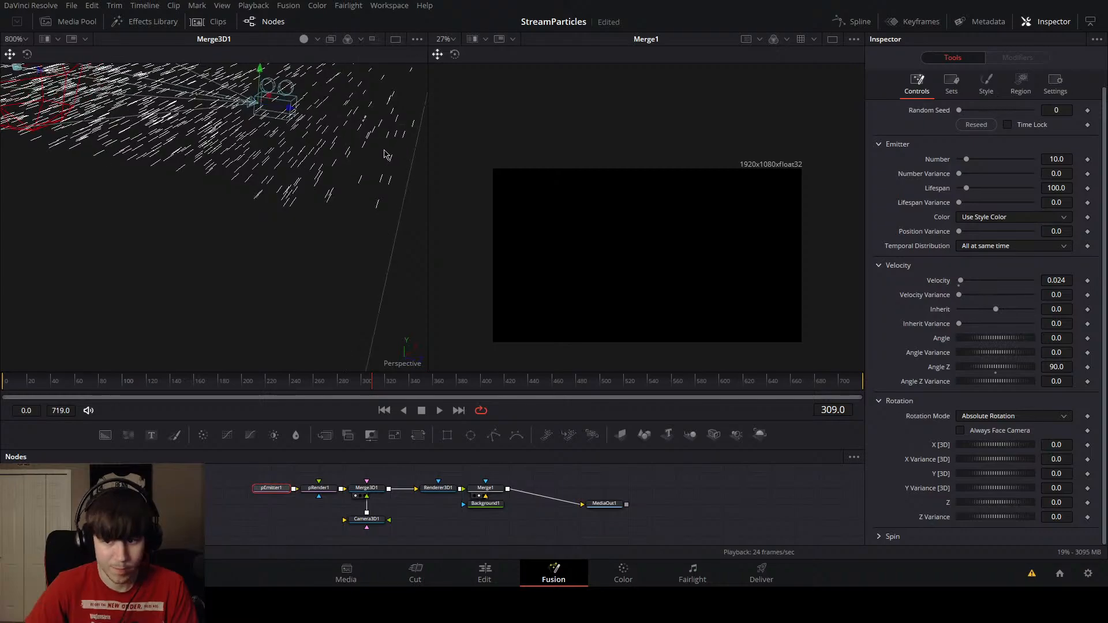
scroll(362, 166, down, 4)
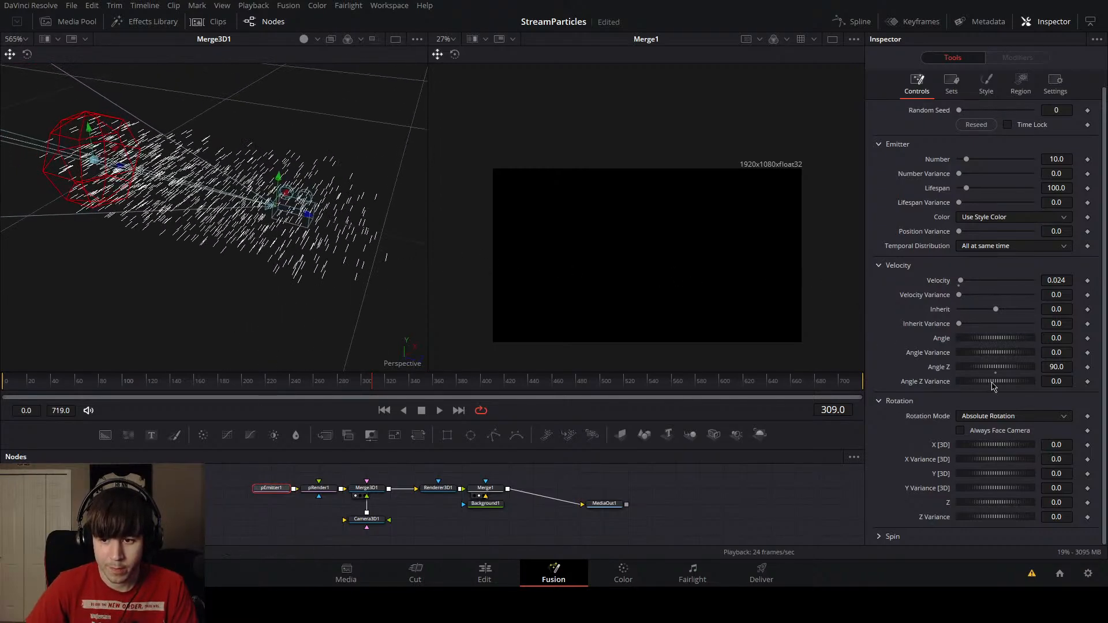
drag(979, 502, 970, 505)
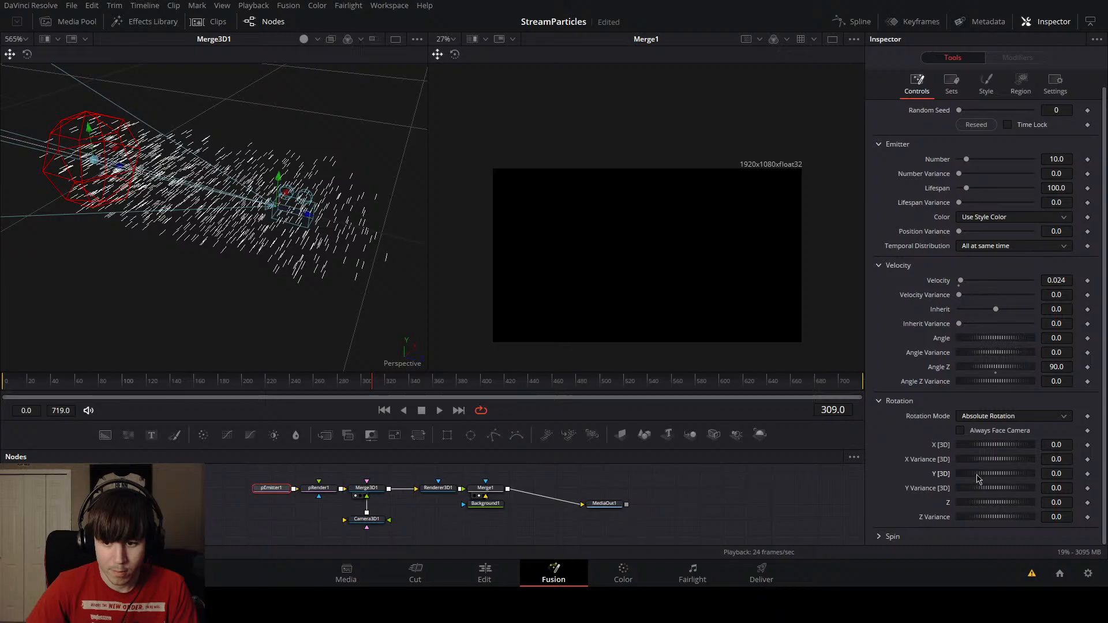
mouse_move(976, 476)
mouse_down()
mouse_move(988, 475)
mouse_move(956, 473)
mouse_up()
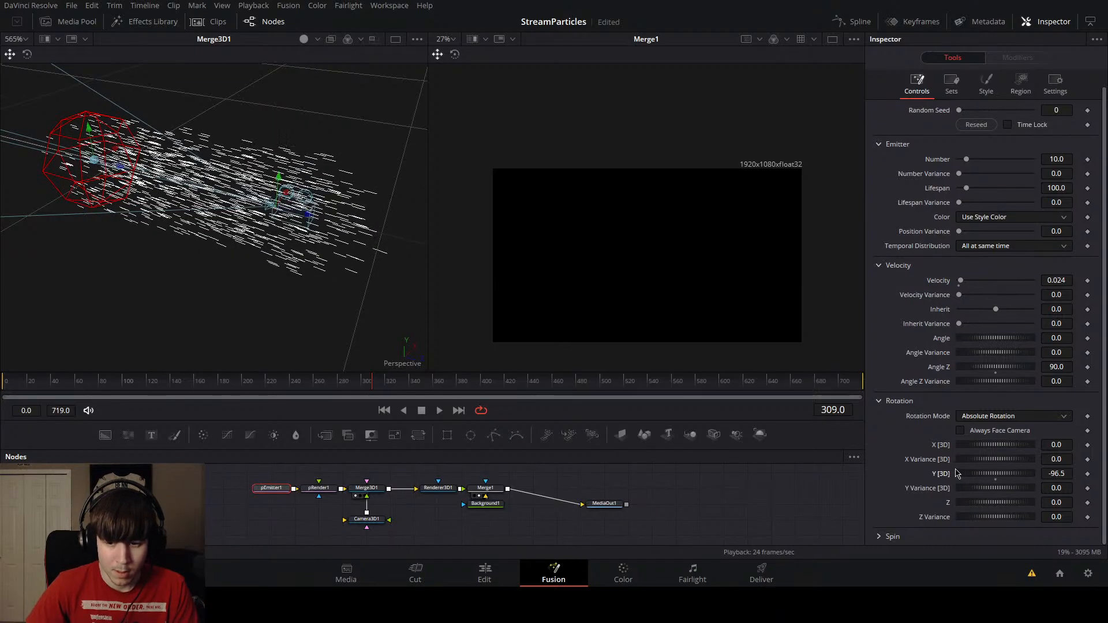
click(1051, 473)
text(-90)
key(Return)
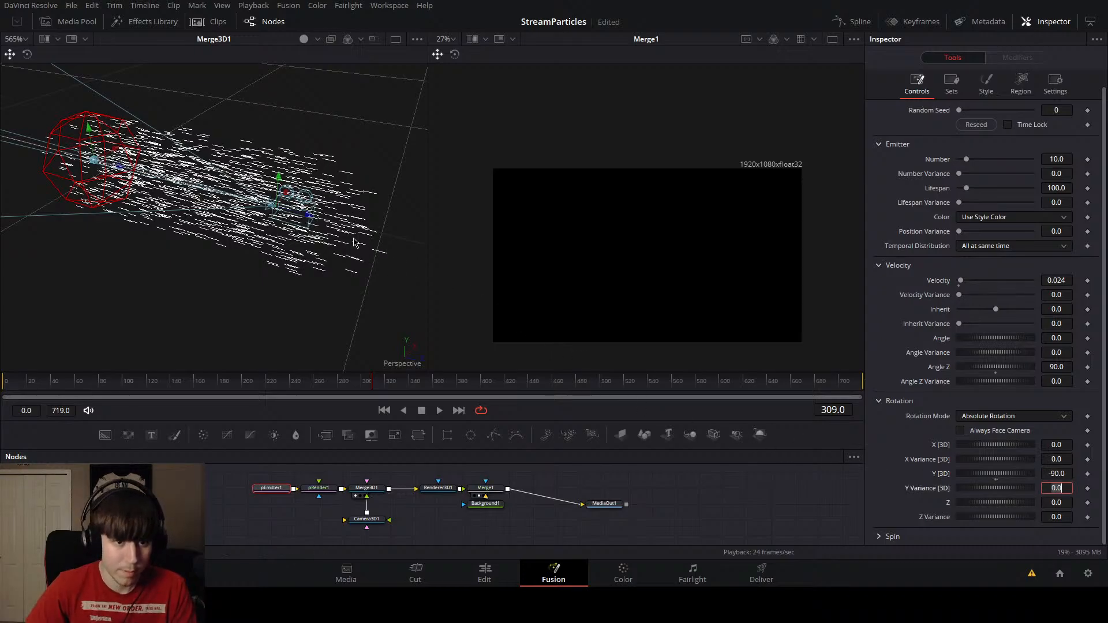
Step: Play the animation and examine the particle stream from behind the camera in the 3D scene
key(space)
drag(282, 269, 189, 225)
scroll(191, 221, up, 5)
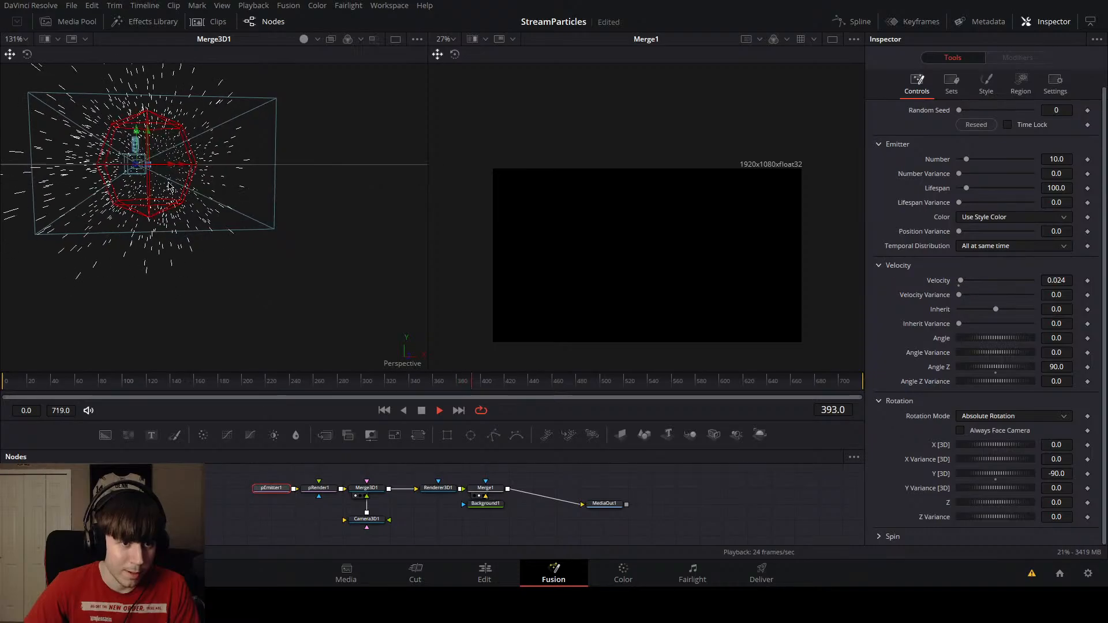
Step: Set the Fade of pEmitter1's Line style to 1.0
drag(245, 208, 320, 304)
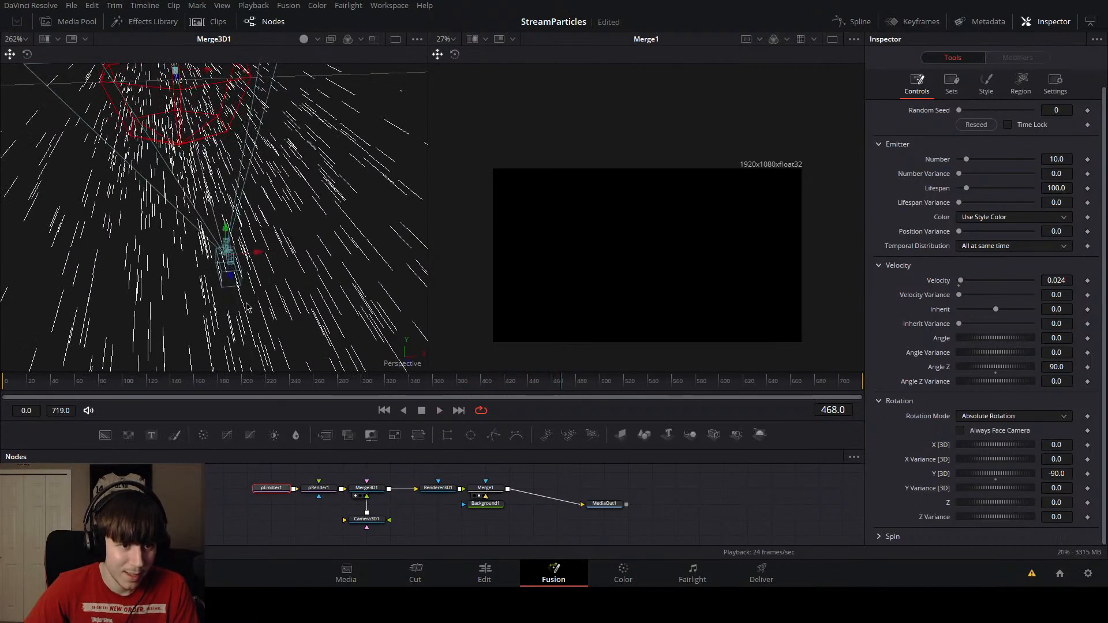
scroll(254, 297, up, 5)
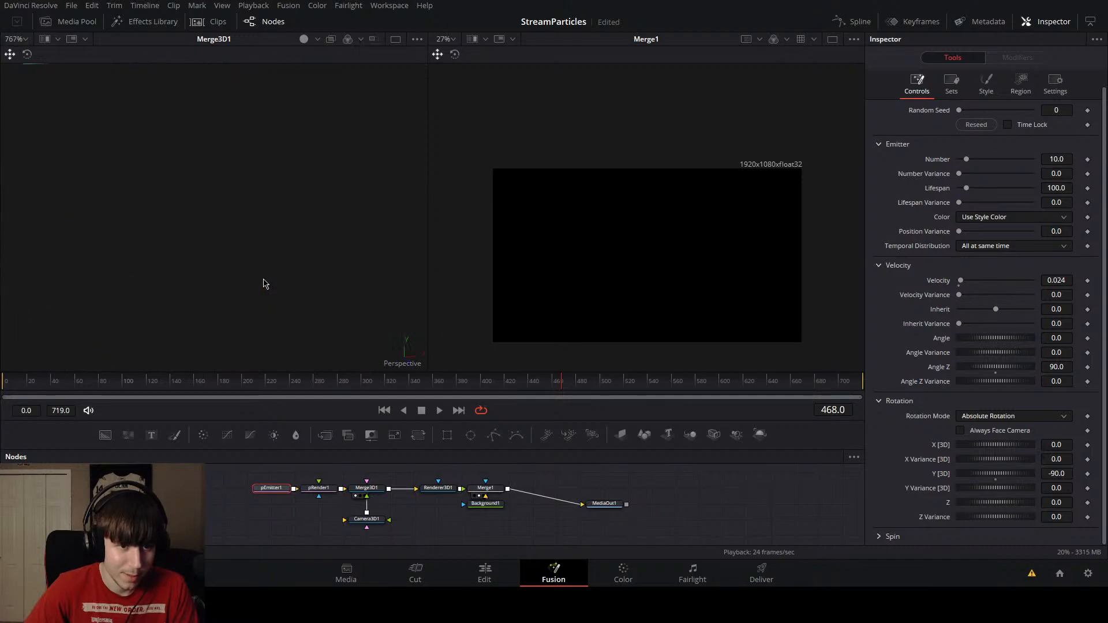
scroll(264, 283, down, 3)
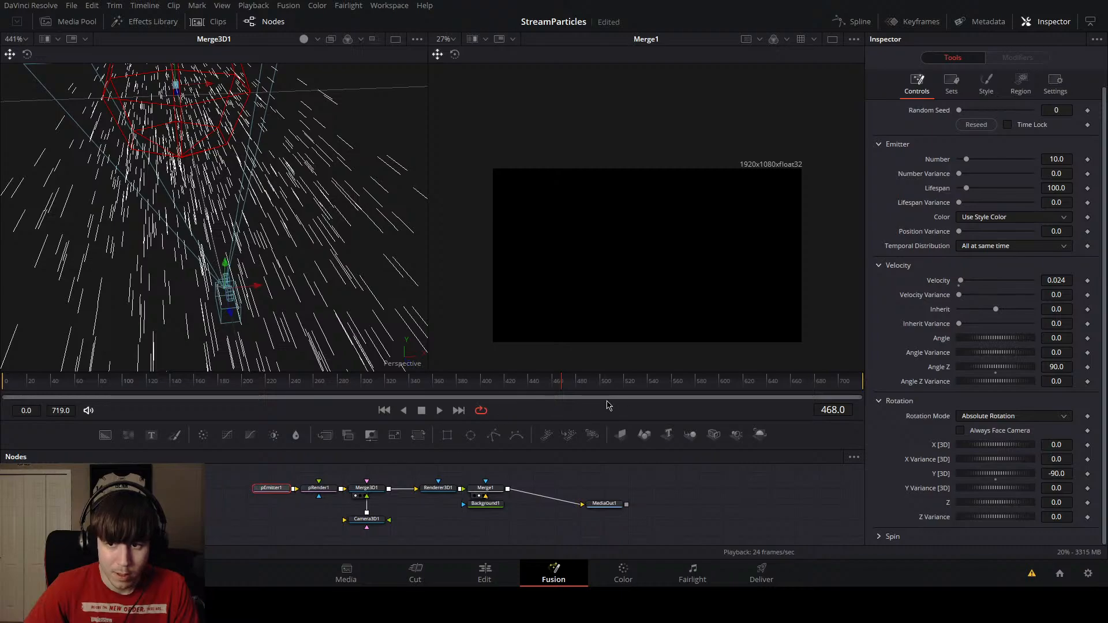
click(986, 92)
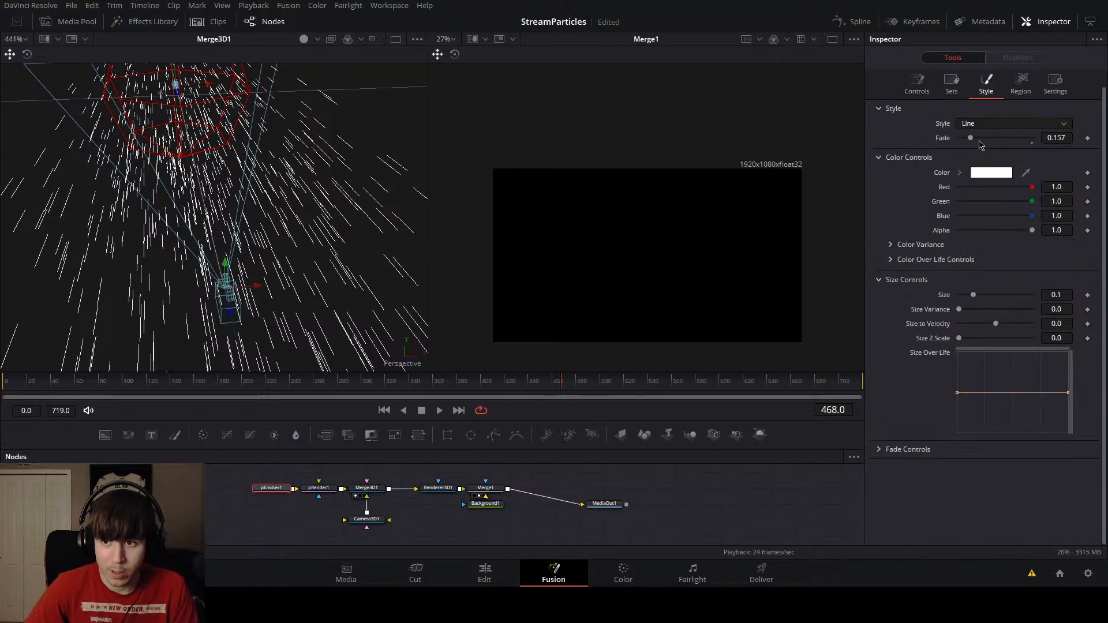
drag(979, 142, 1054, 149)
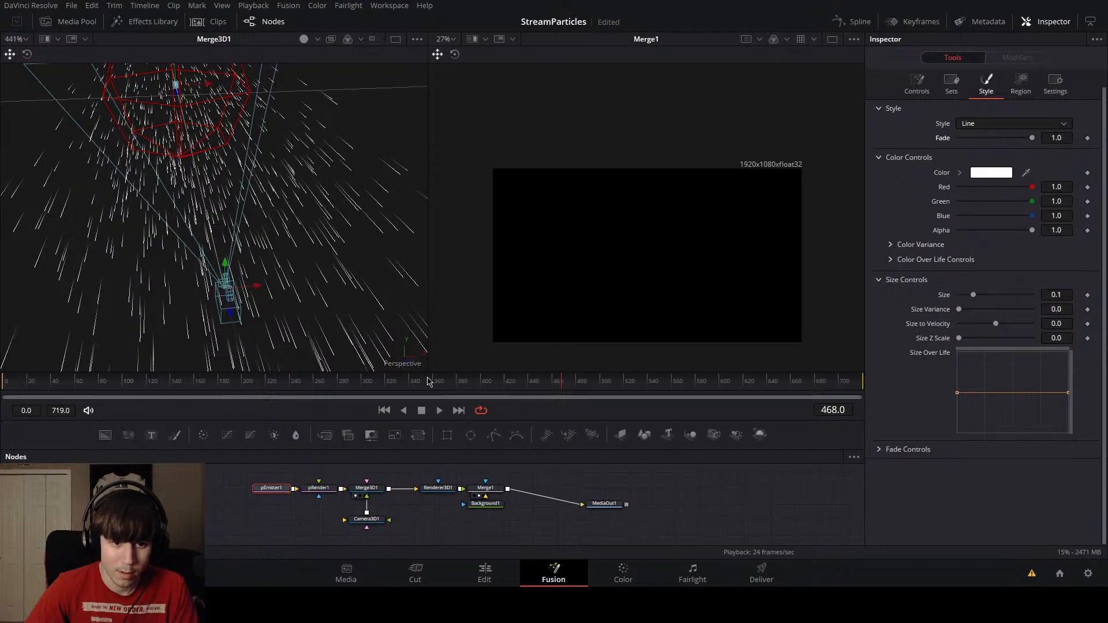
Step: Play back the animation and inspect the particle stream from the side of the emitter and camera in the 3D scene
drag(429, 382, 133, 400)
key(space)
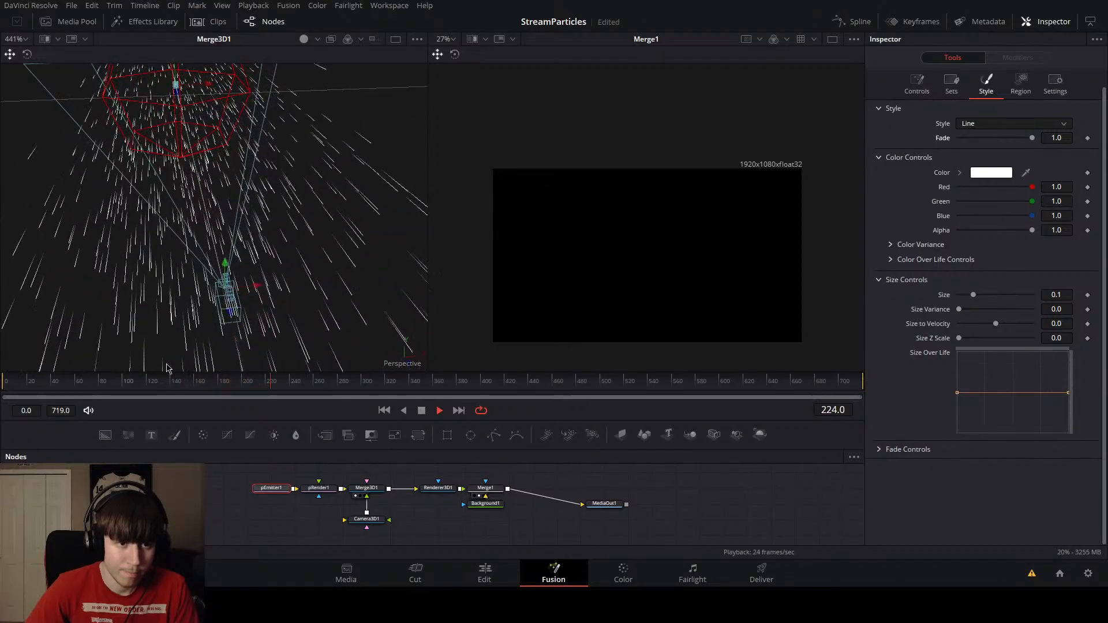
key(space)
drag(199, 327, 365, 291)
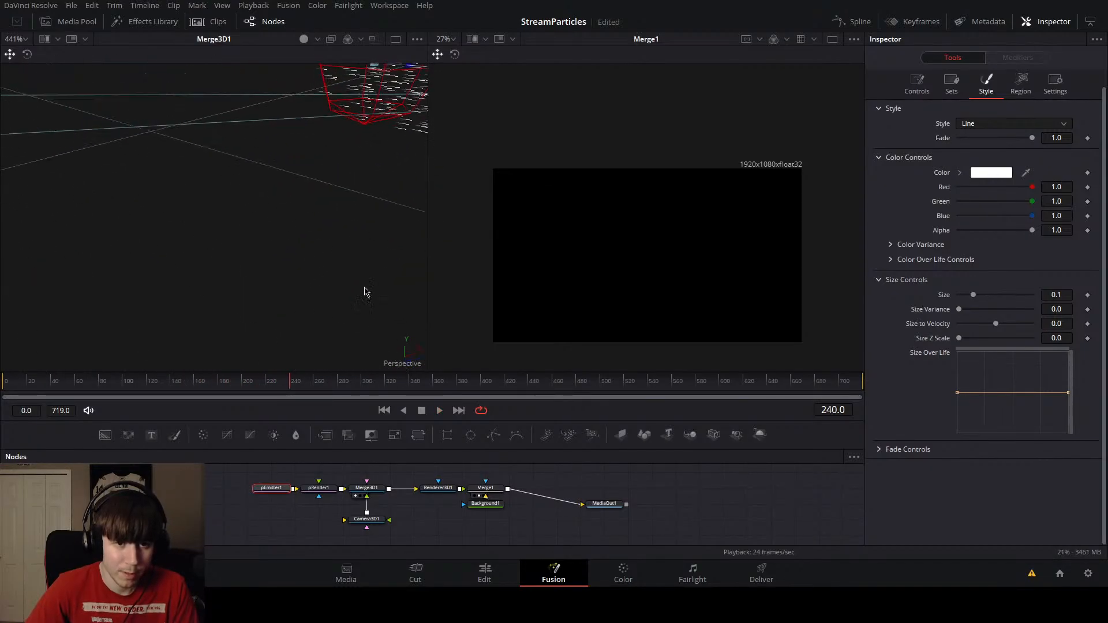
scroll(311, 248, up, 1)
scroll(308, 247, down, 3)
drag(330, 243, 241, 289)
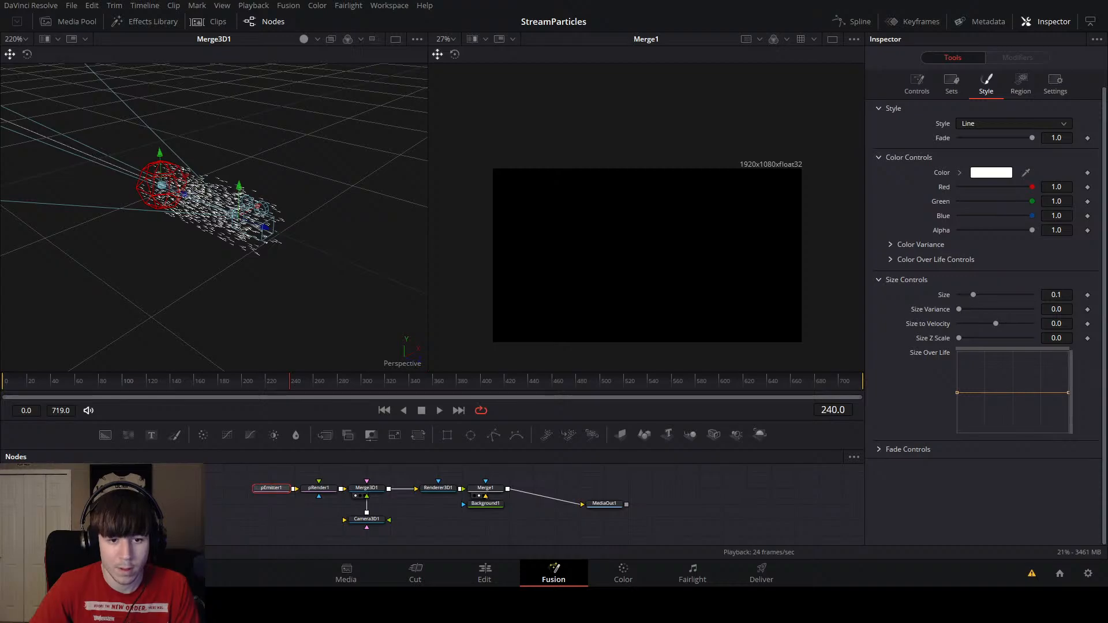
Step: Switch Renderer3D1's renderer type to OpenGL Renderer
click(320, 489)
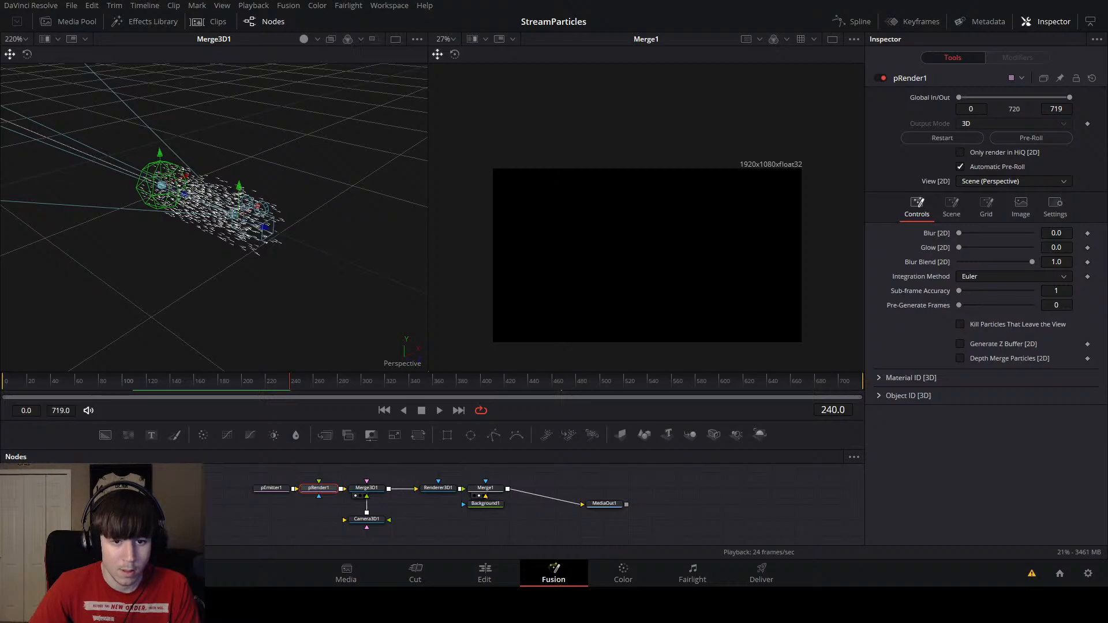
click(374, 488)
click(438, 488)
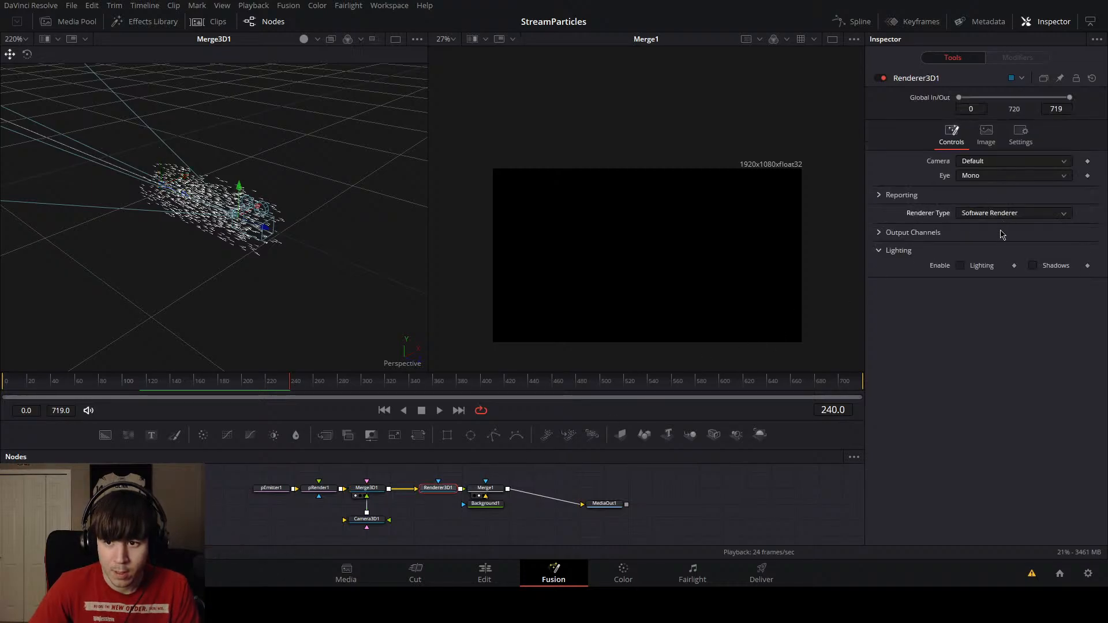
click(1002, 228)
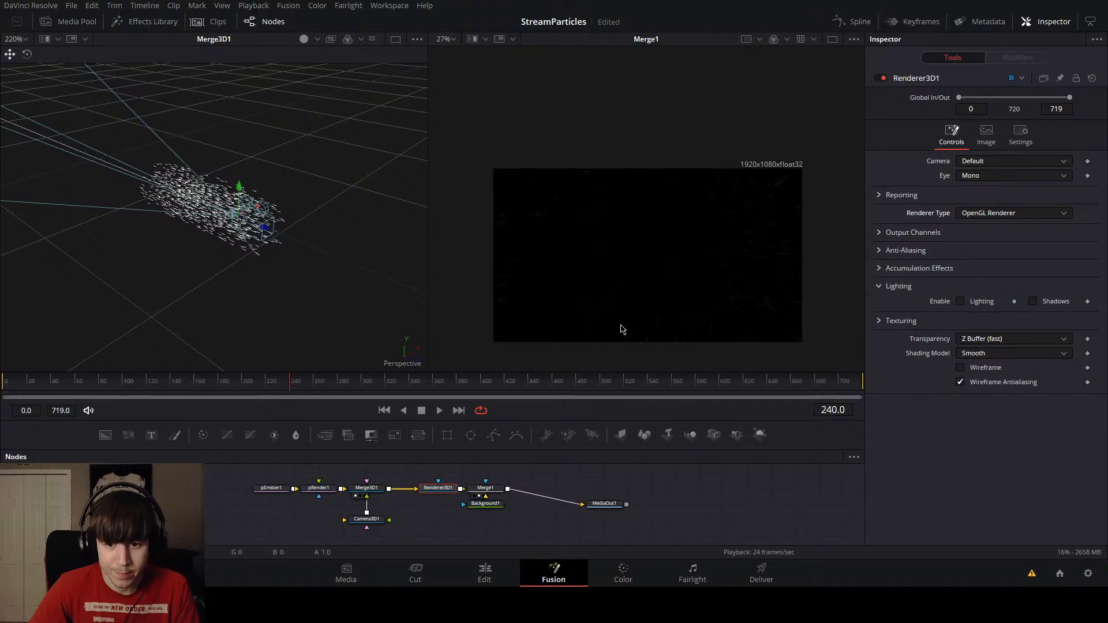
Step: Play back the composition and examine the rendered particles up close in the Merge1 output
drag(621, 326, 608, 323)
drag(519, 381, 208, 382)
key(space)
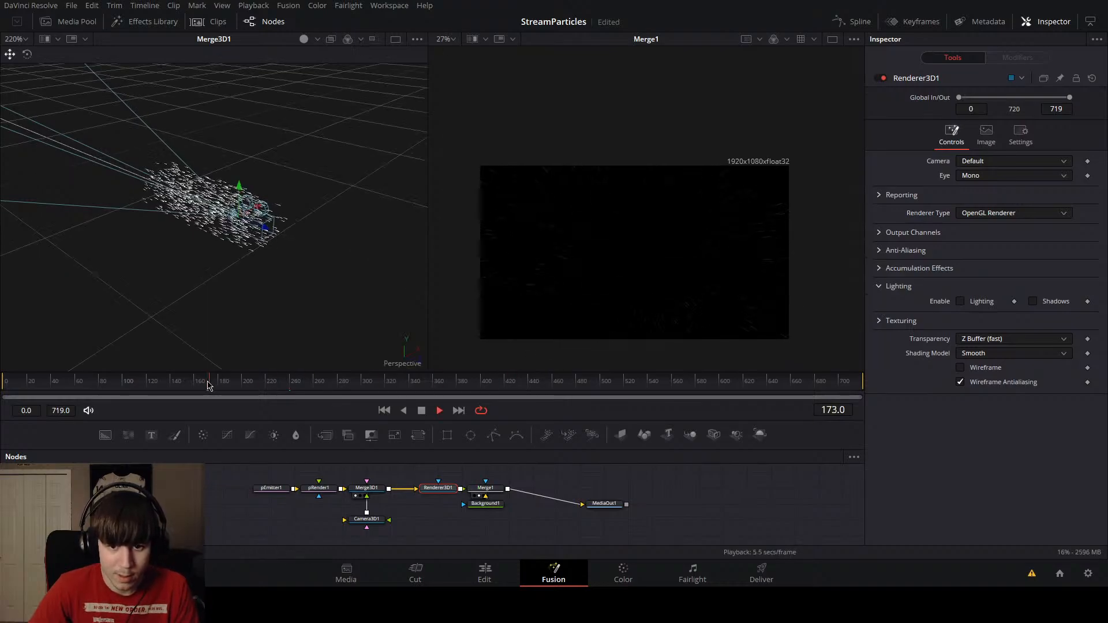
scroll(654, 301, up, 2)
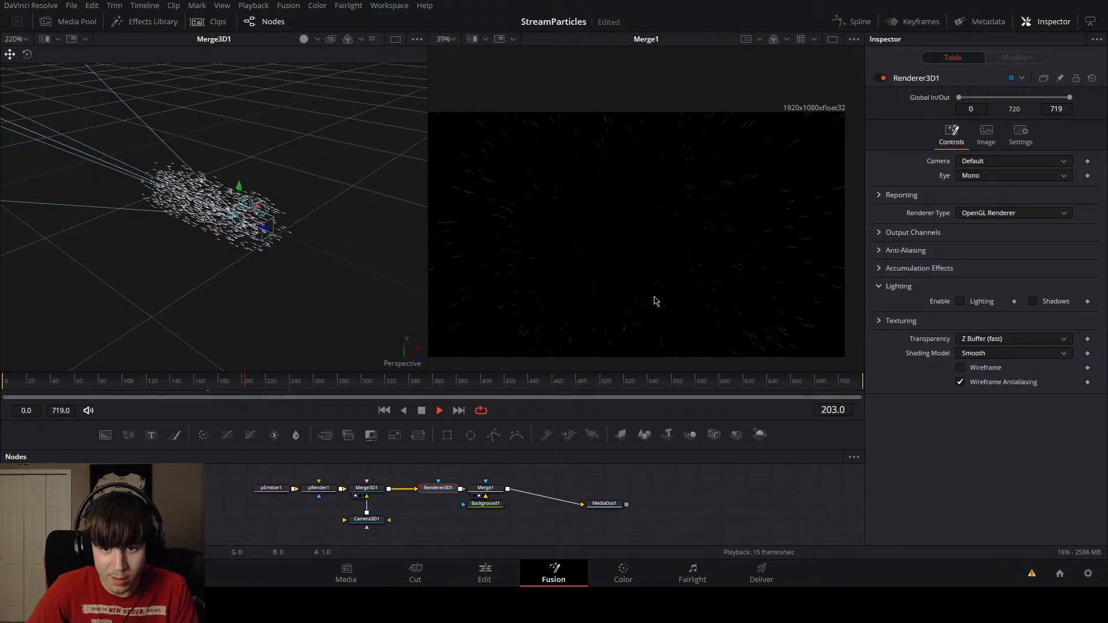
scroll(655, 298, up, 3)
drag(647, 304, 686, 308)
scroll(686, 309, down, 3)
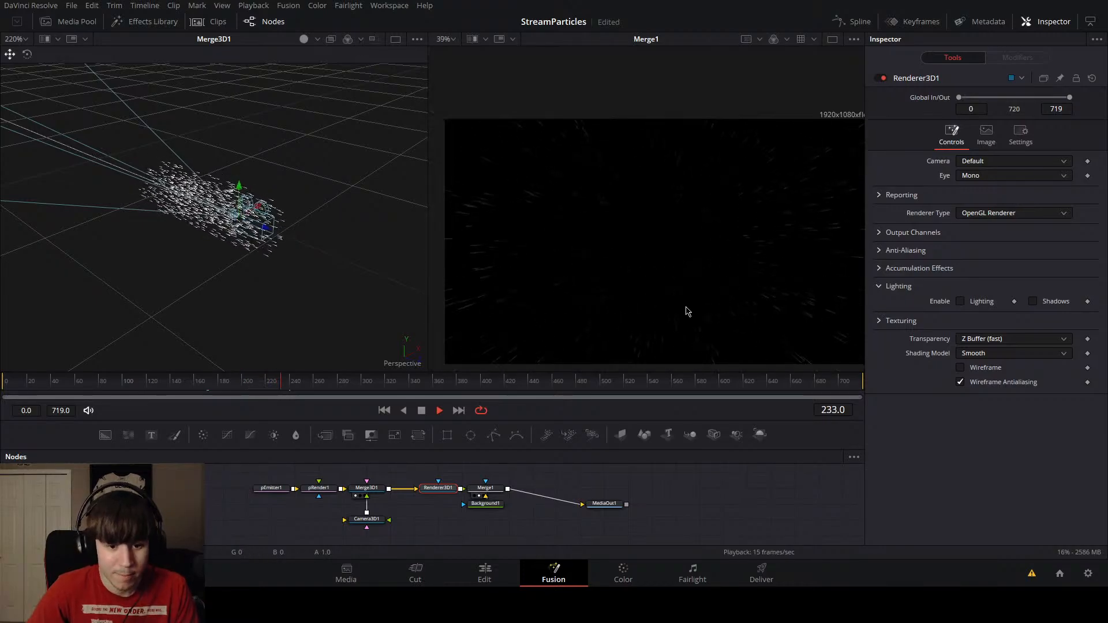
scroll(686, 311, up, 1)
key(space)
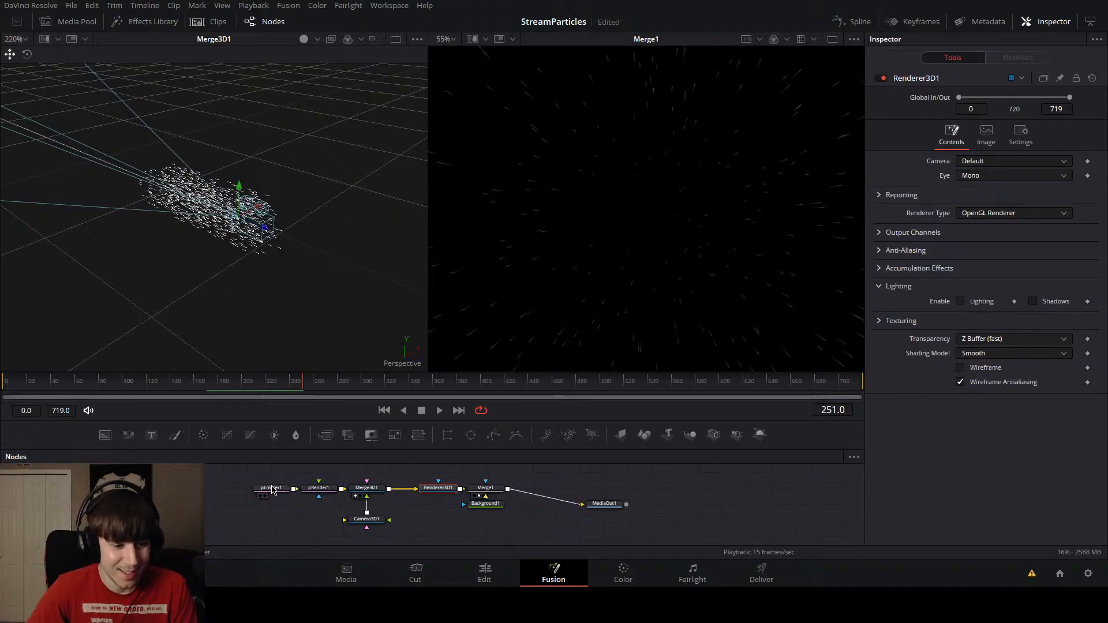
scroll(602, 297, down, 1)
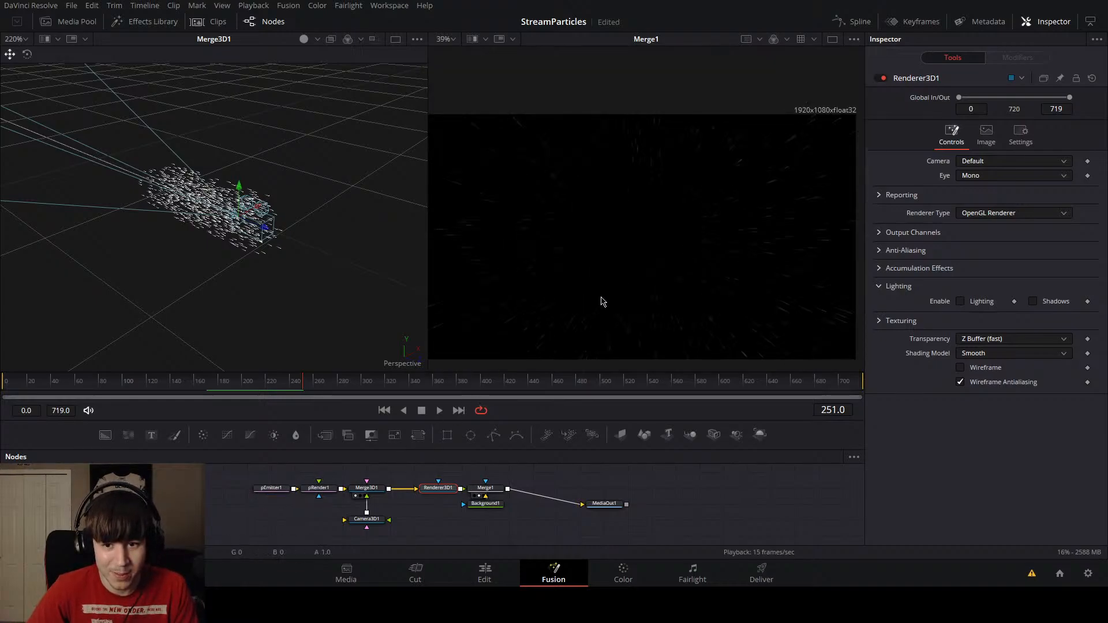
key(space)
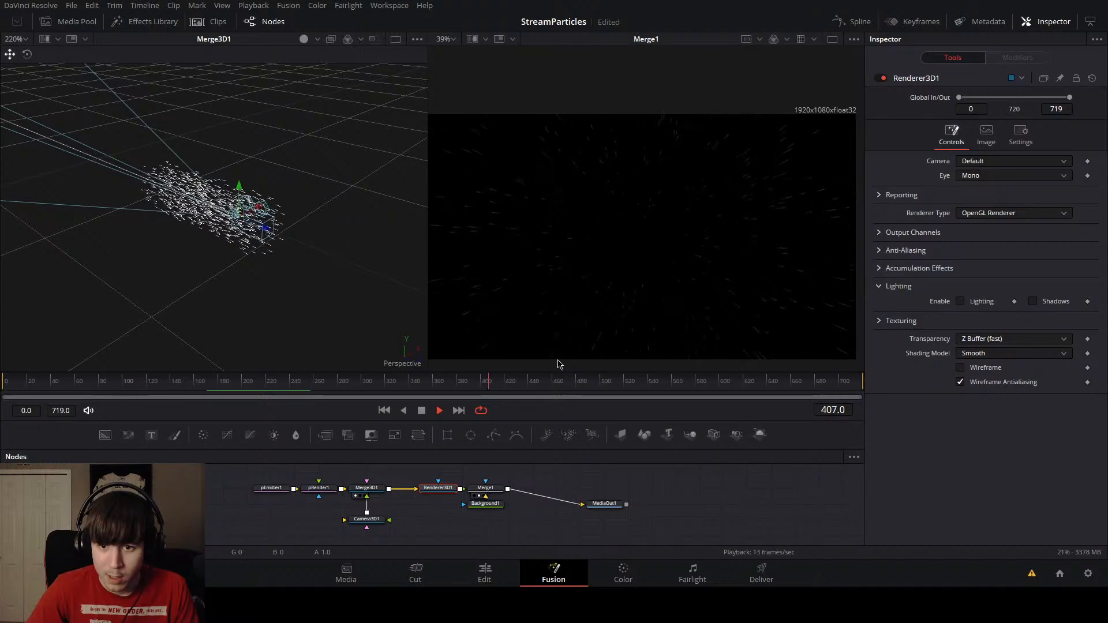
key(space)
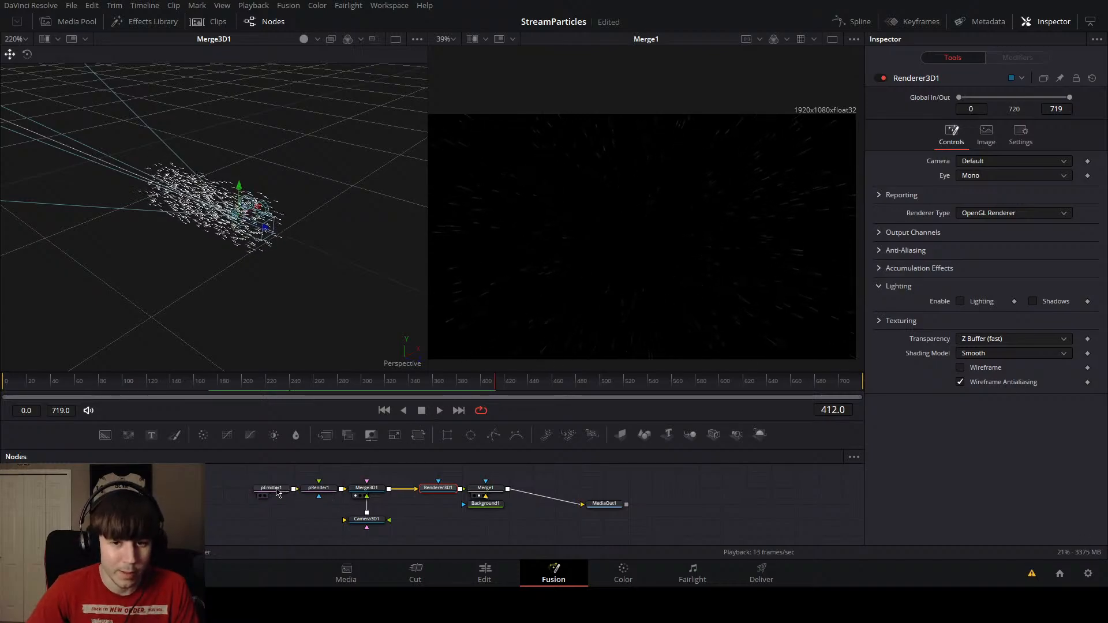
Step: Set pEmitter1's particle Size to 0.3622 and its line Fade to 0.283, and preview the animation from about frame 30
click(271, 488)
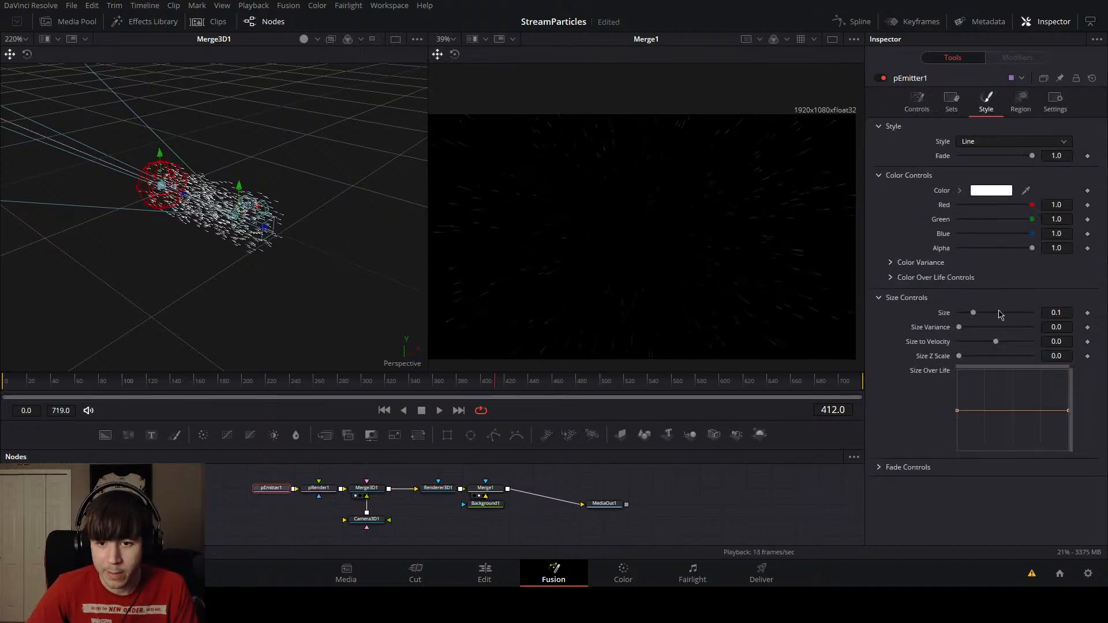
mouse_move(975, 312)
mouse_down()
mouse_move(1060, 324)
mouse_move(1016, 328)
mouse_up()
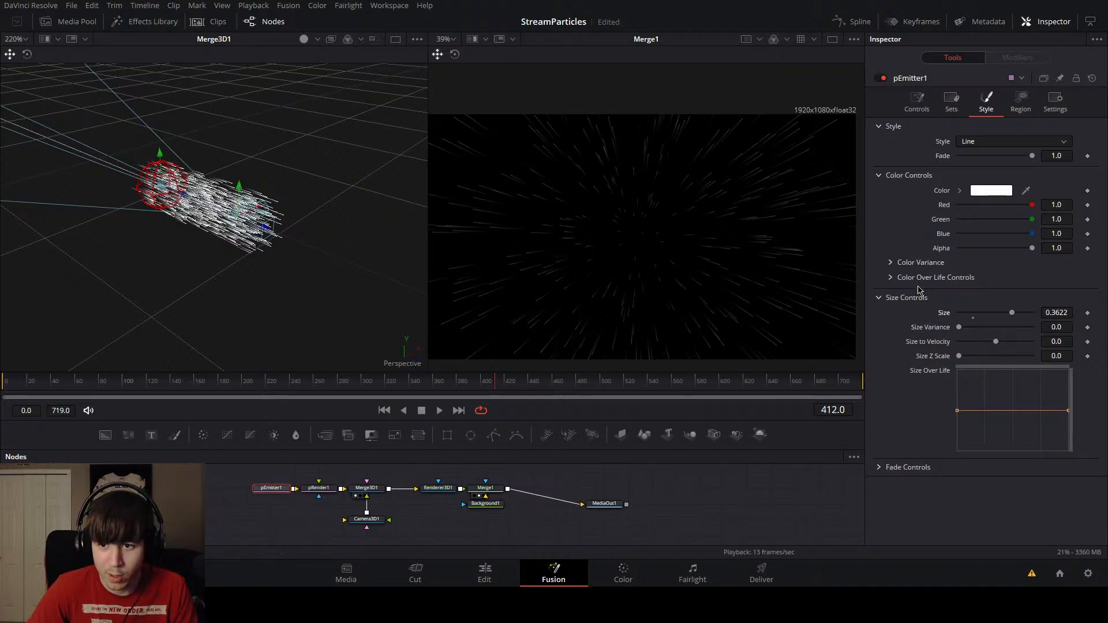
mouse_move(1031, 155)
mouse_down()
mouse_move(956, 170)
mouse_move(979, 170)
mouse_up()
click(38, 387)
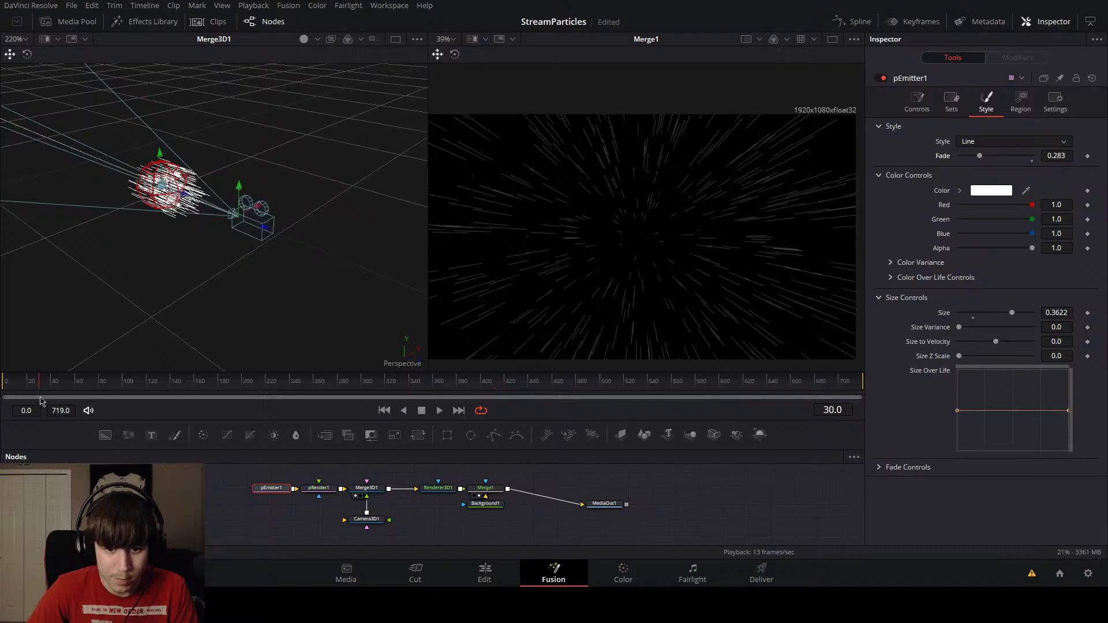
key(space)
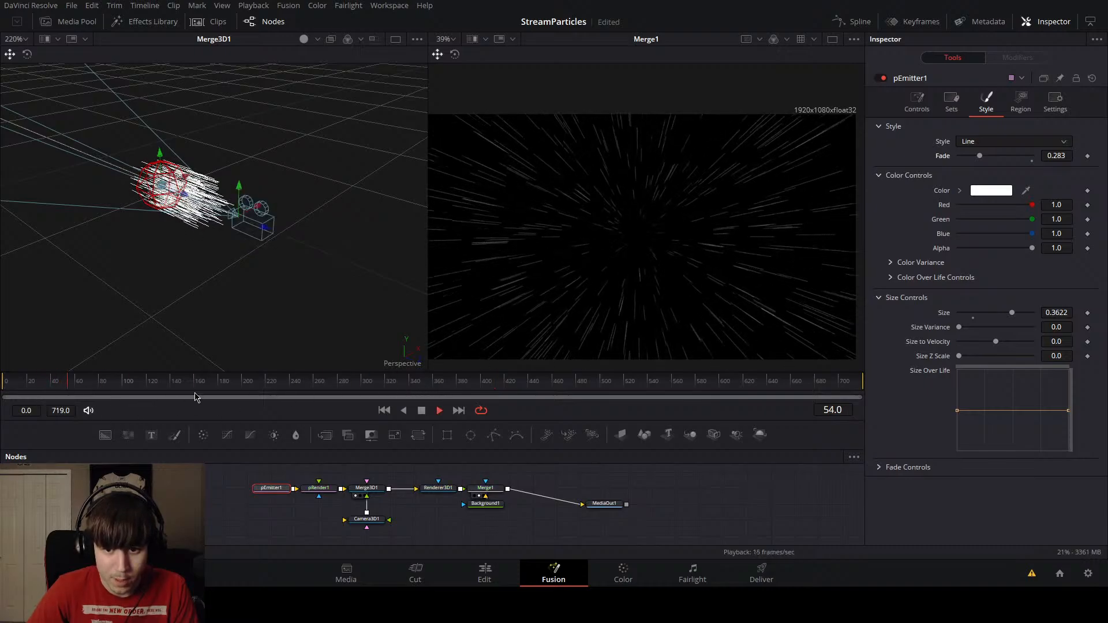
key(space)
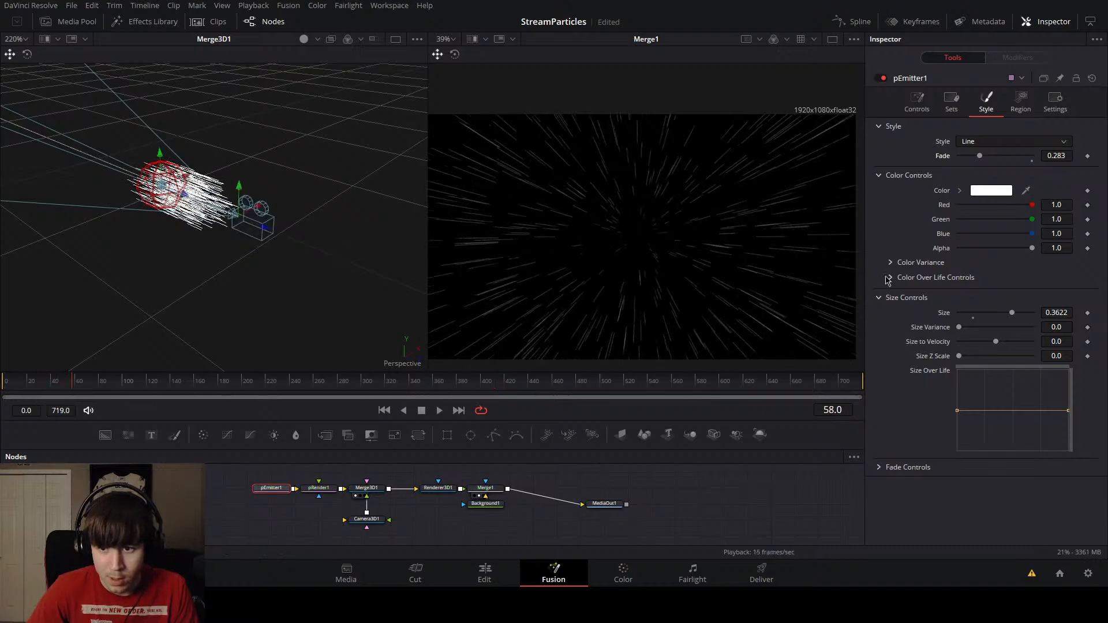
Step: Set pEmitter1's Fade Controls to 0.106 in and 0.928 out, and preview the particles
click(878, 468)
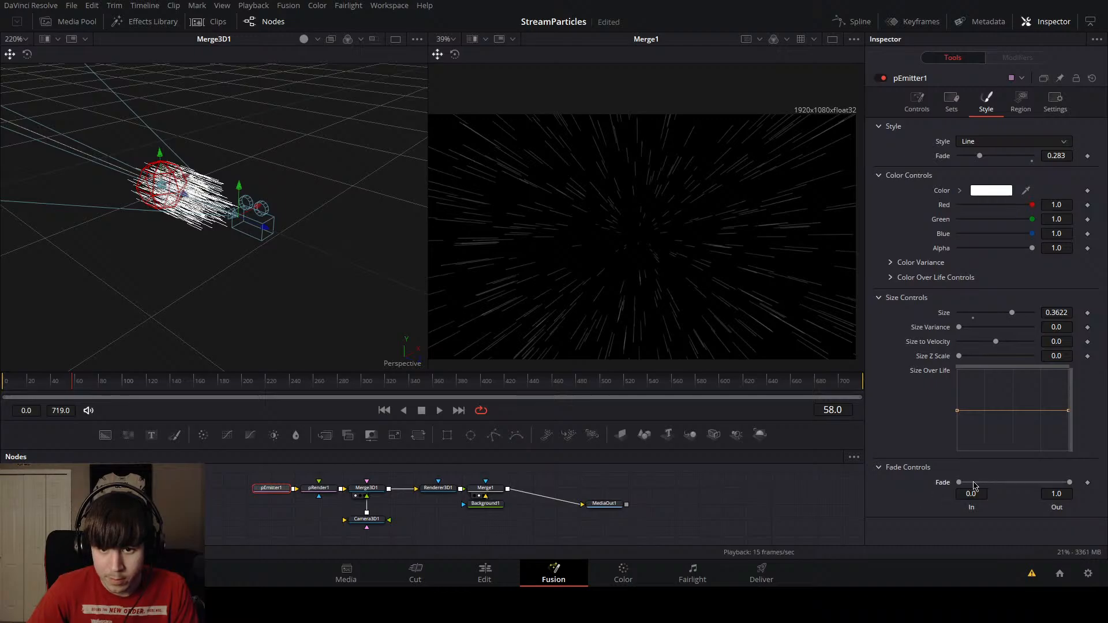
drag(959, 482, 970, 484)
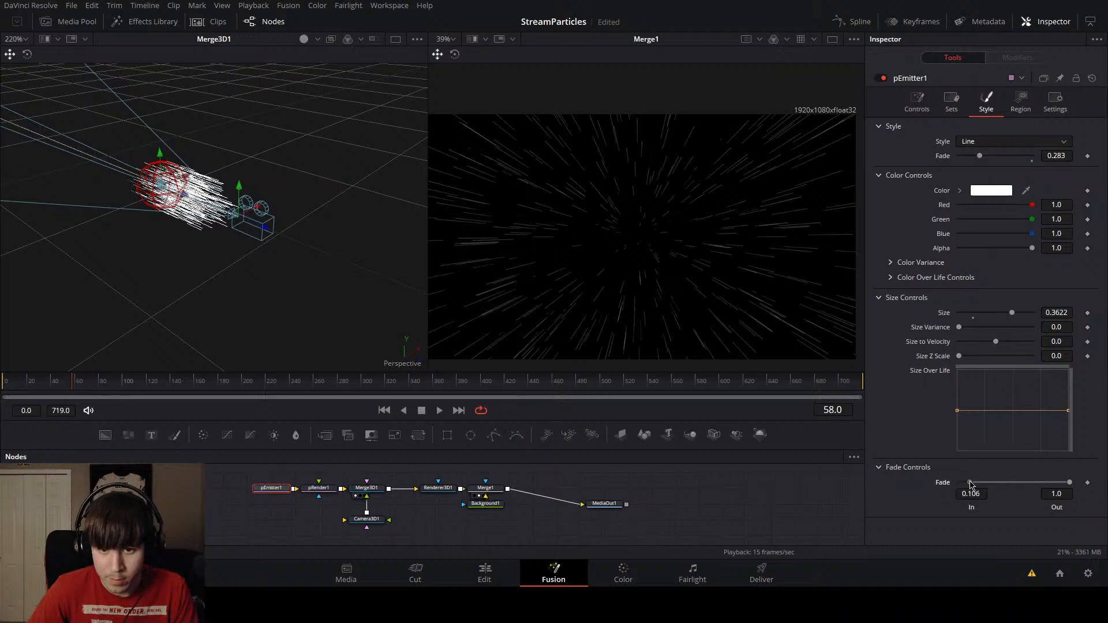
drag(1069, 482, 1062, 483)
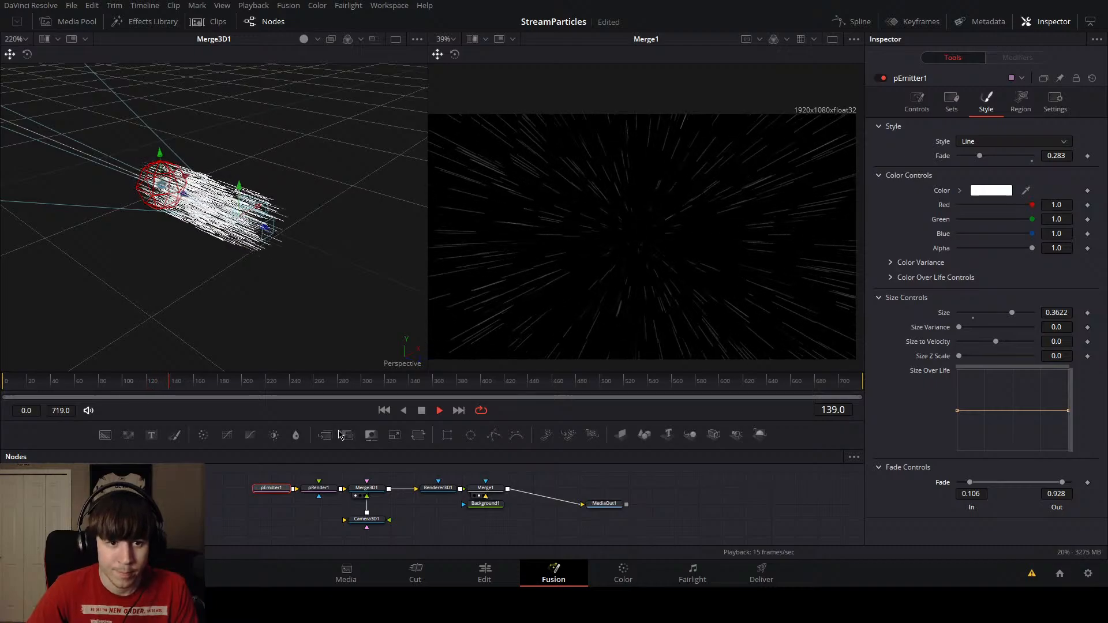
key(space)
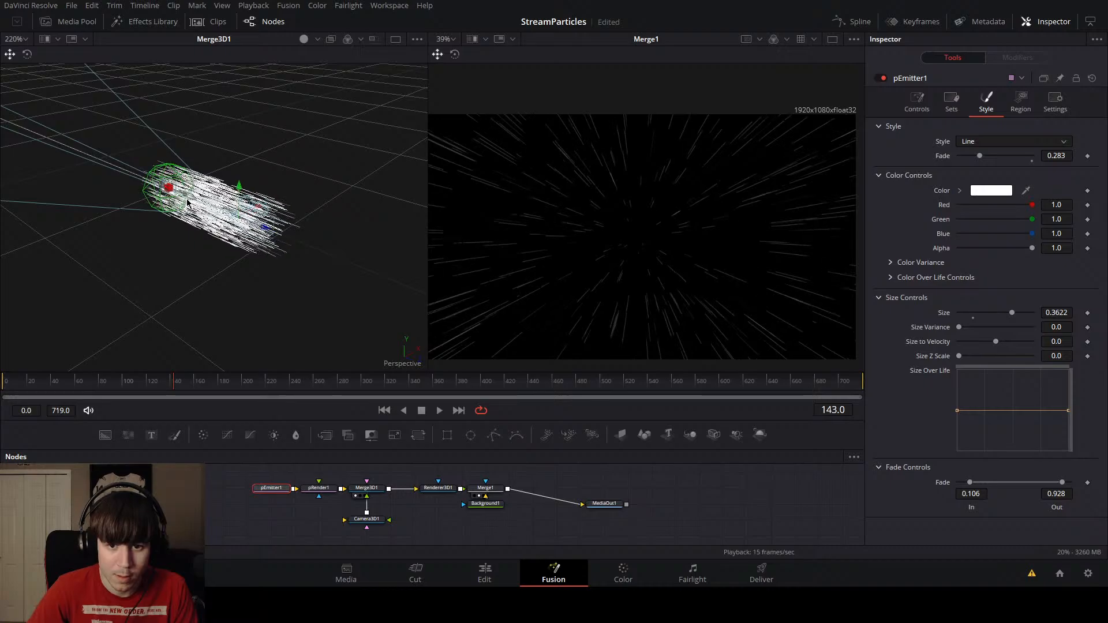
Step: Nudge the emitter's spherical region slightly away from the camera in the 3D scene, and save the project after a preview
mouse_move(171, 203)
mouse_down()
mouse_move(126, 205)
mouse_move(171, 216)
mouse_up()
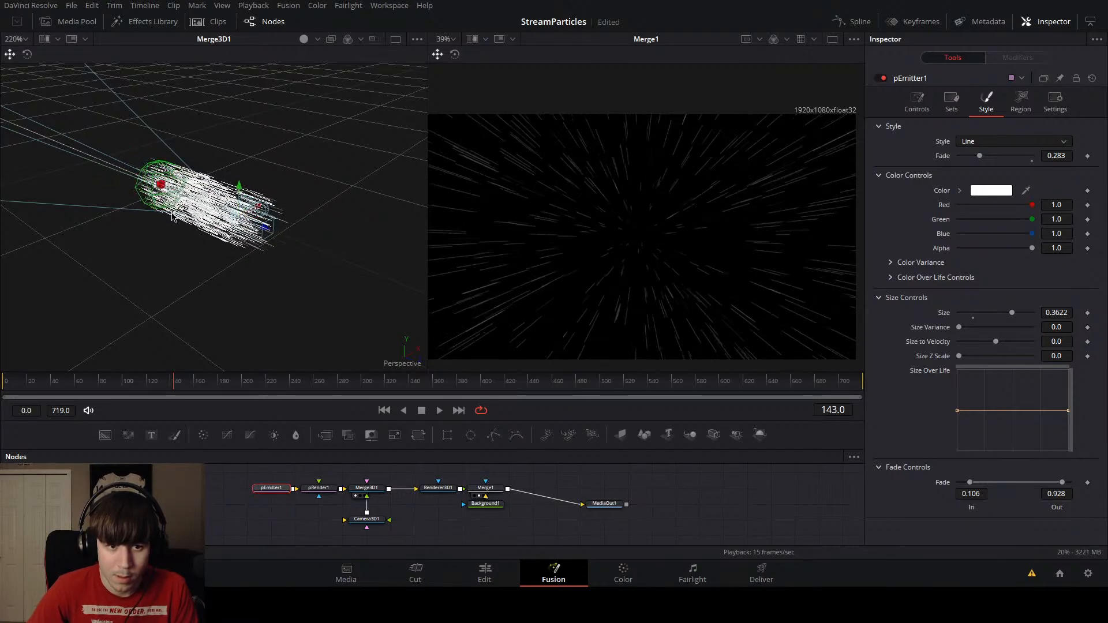
key(space)
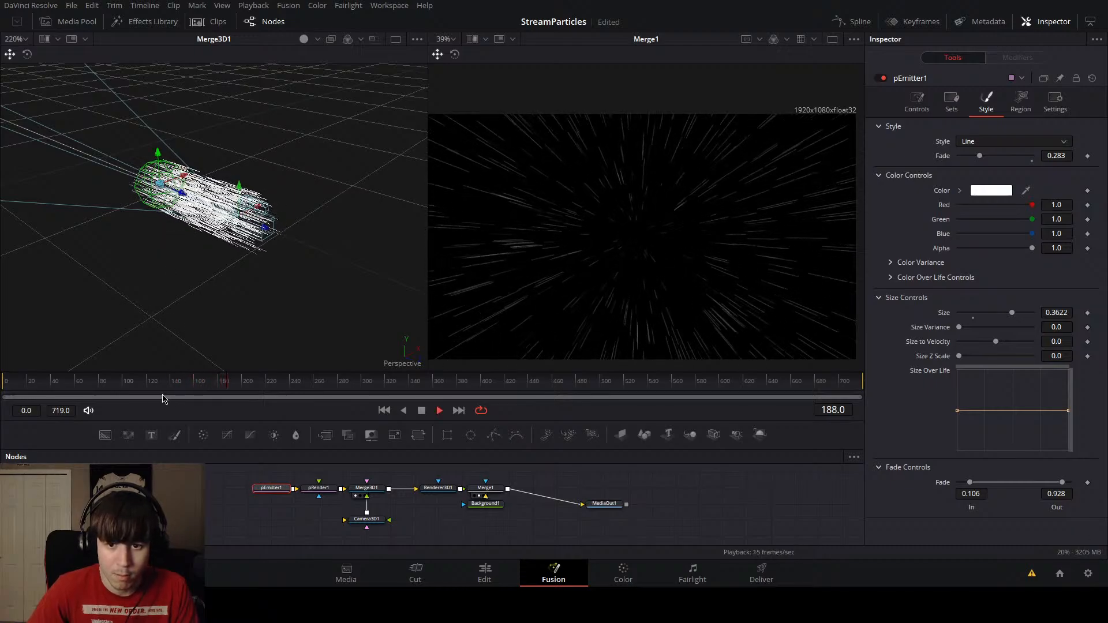
key(space)
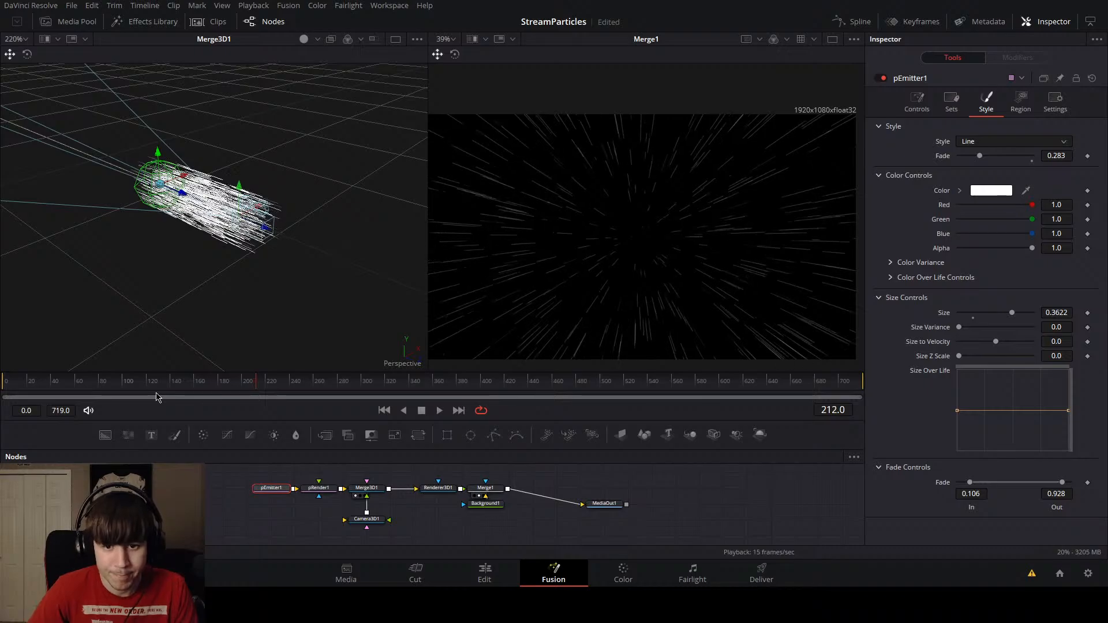
key(ctrl+s)
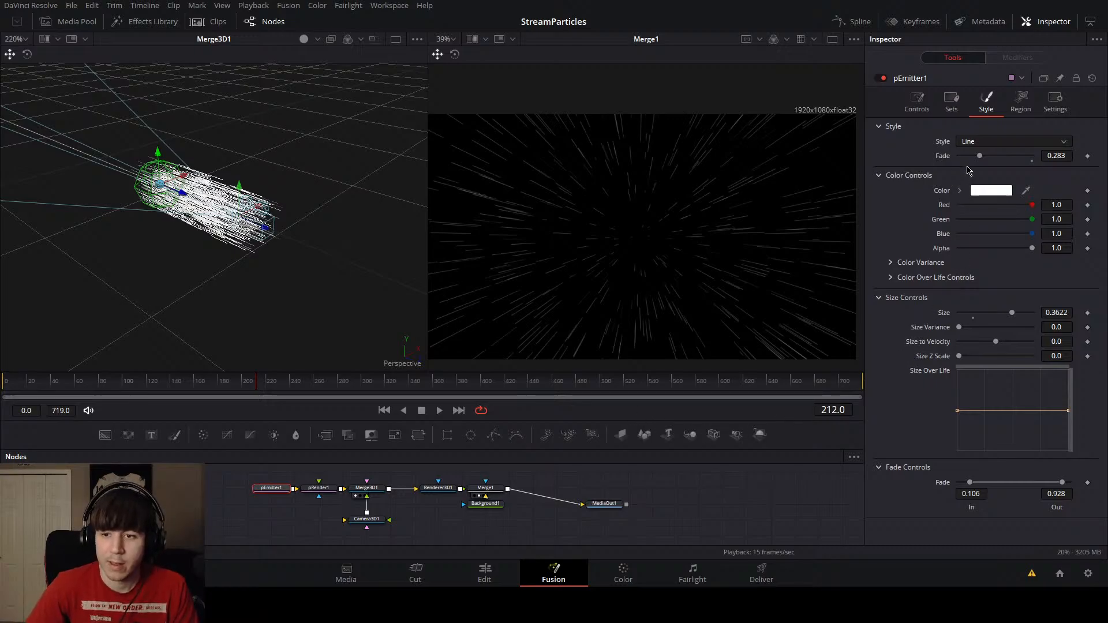
Step: Set the Fade of pEmitter1's Line style to 0.614 and check the lines in the rendered output
click(911, 114)
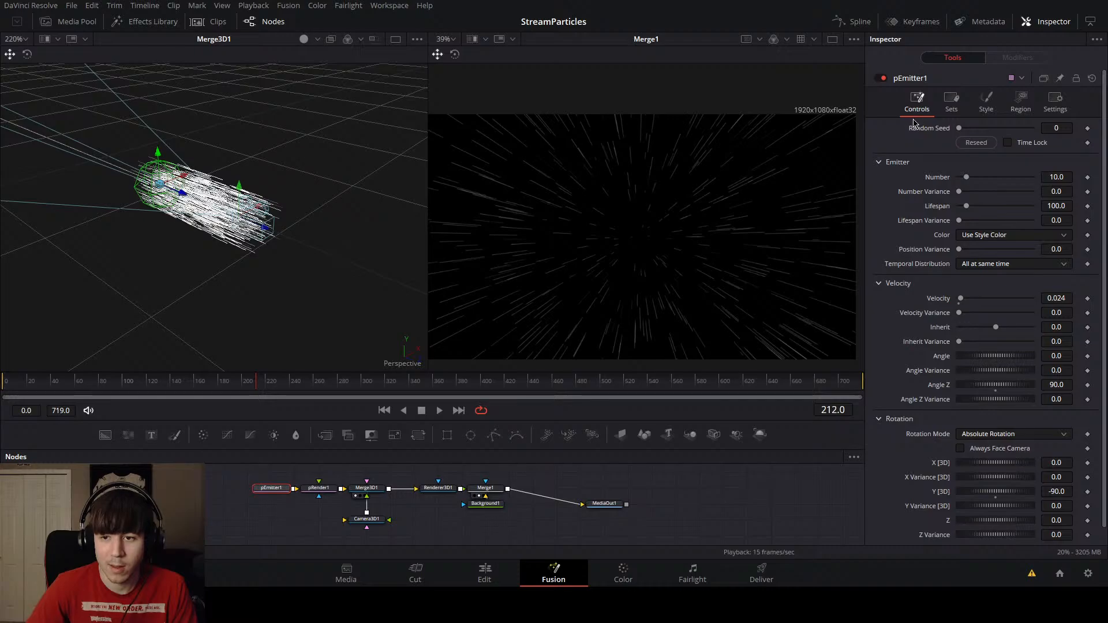
click(986, 103)
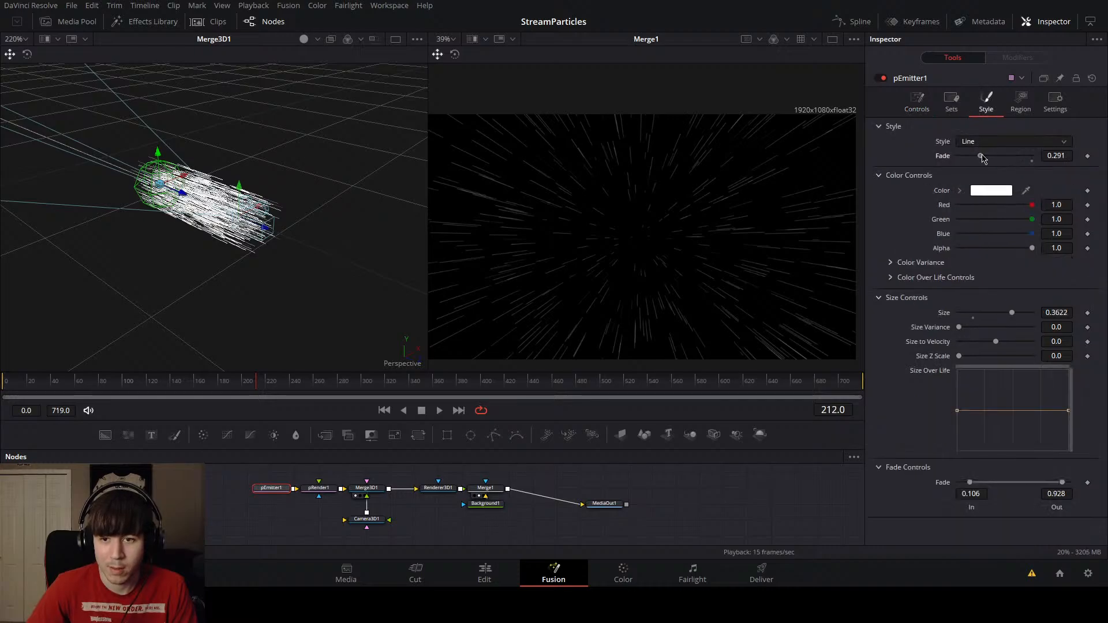
drag(980, 155, 1005, 178)
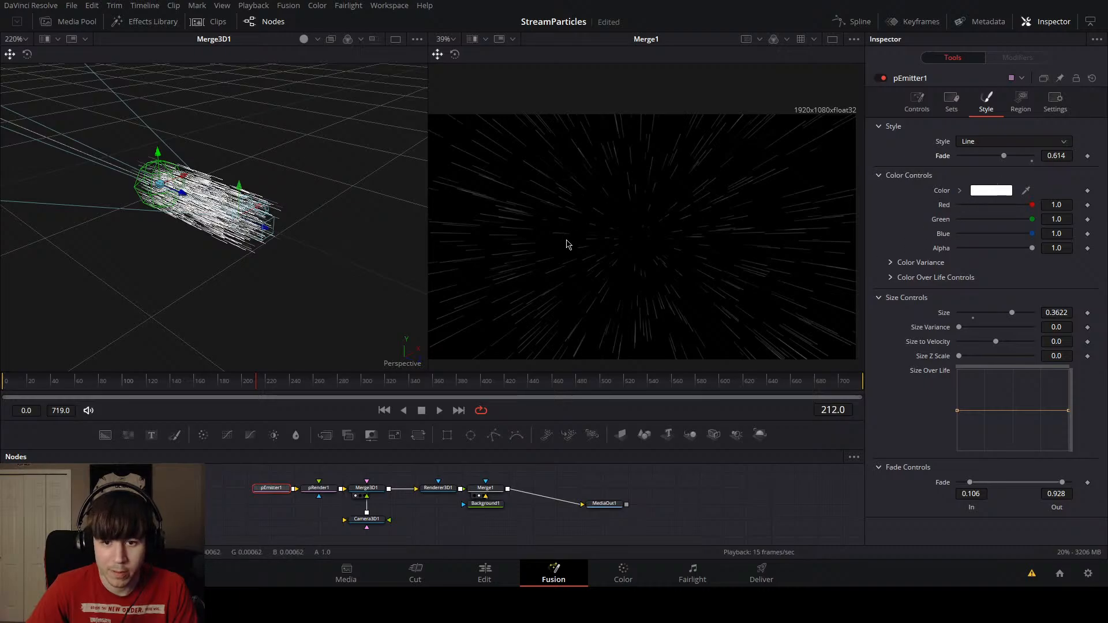
scroll(616, 287, up, 5)
scroll(597, 265, down, 6)
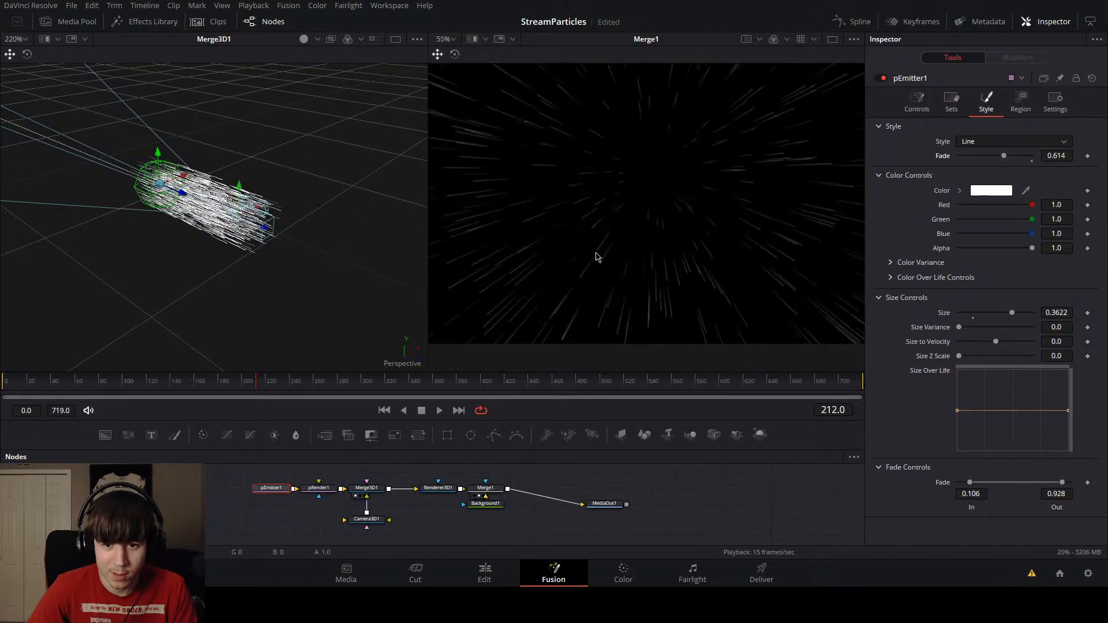
Step: Fit the rendered output in its viewer, and shift pEmitter1 and pRender1 away from Merge3D1 to make room in the node graph
key(ctrl+f)
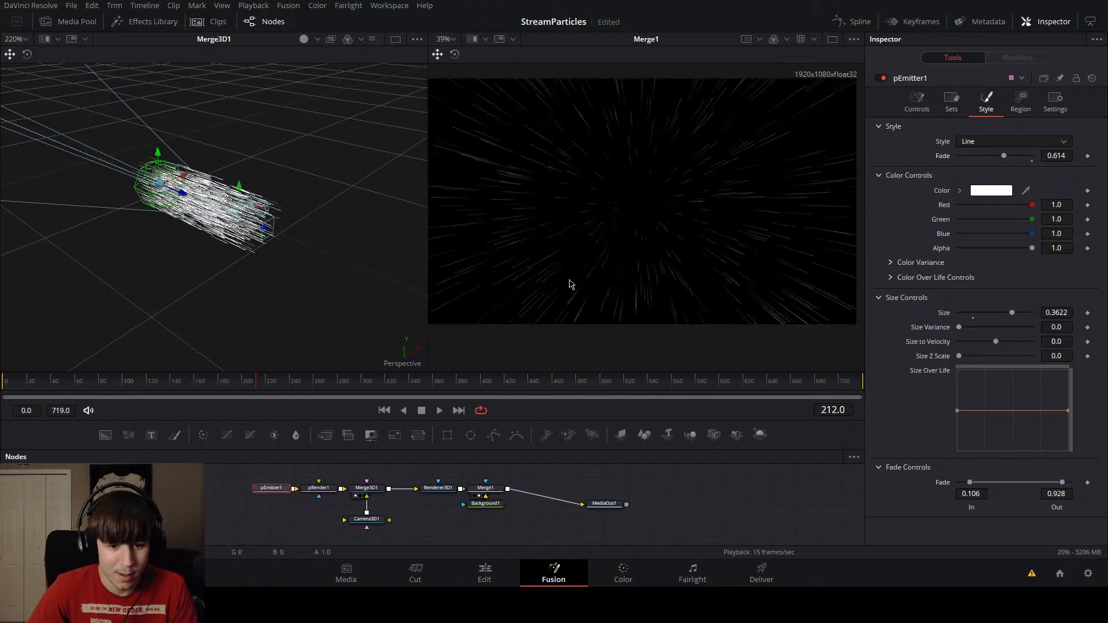
drag(417, 536, 271, 489)
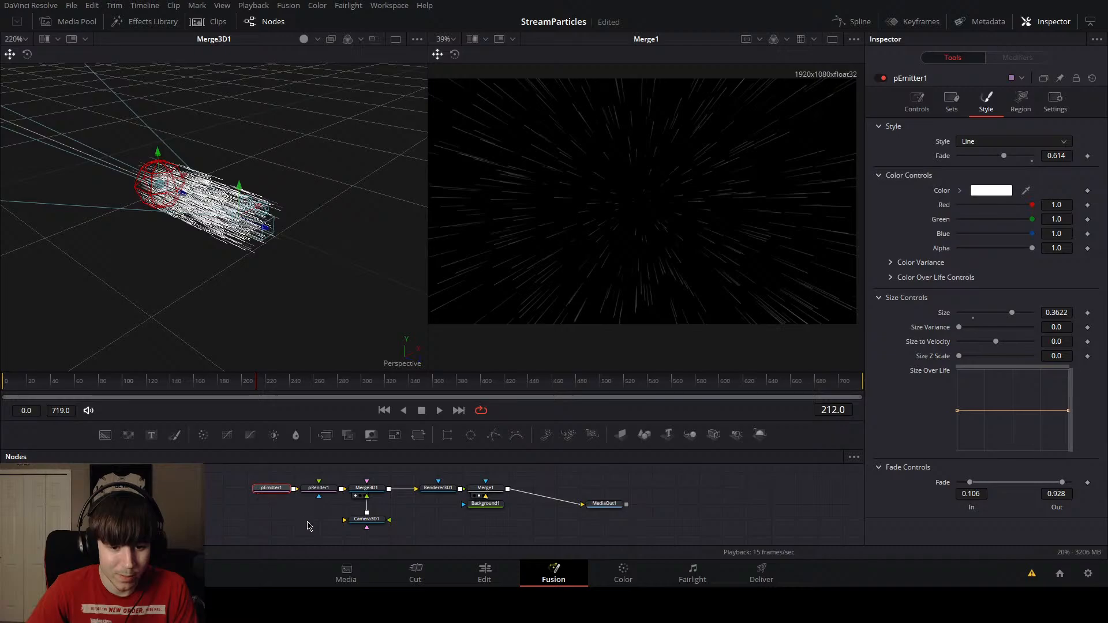
drag(311, 525, 268, 475)
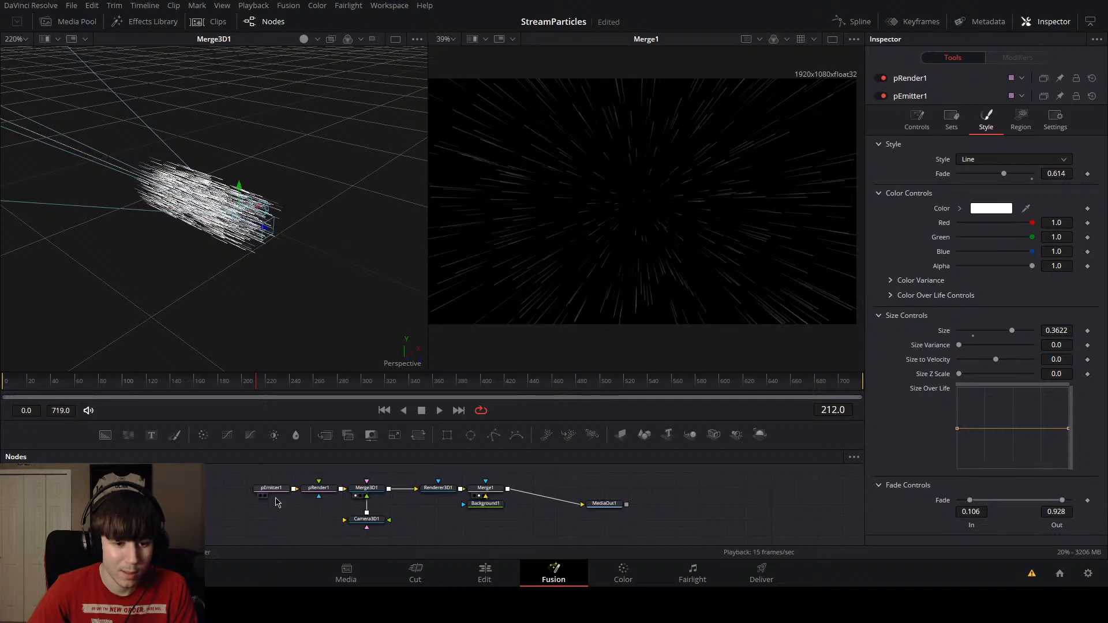
drag(263, 491, 216, 492)
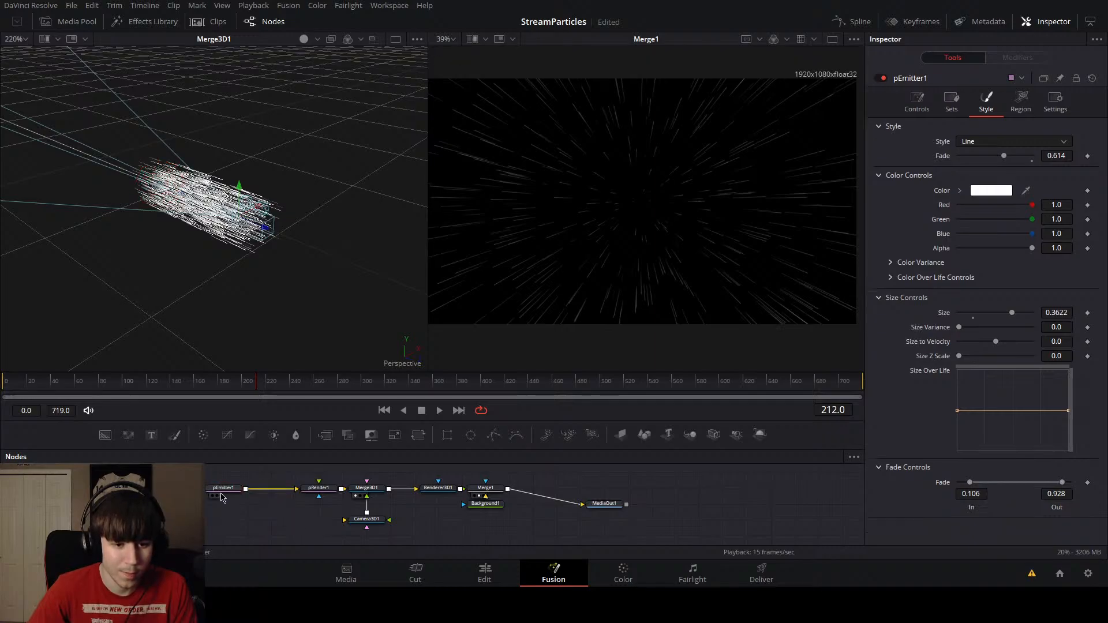
click(318, 488)
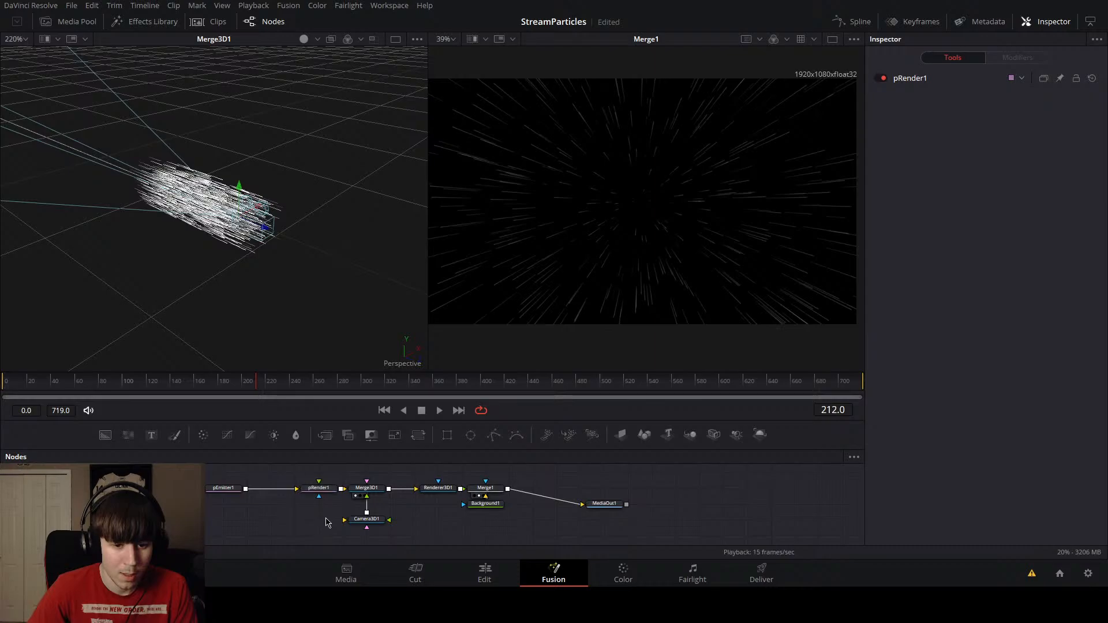
drag(321, 490, 274, 490)
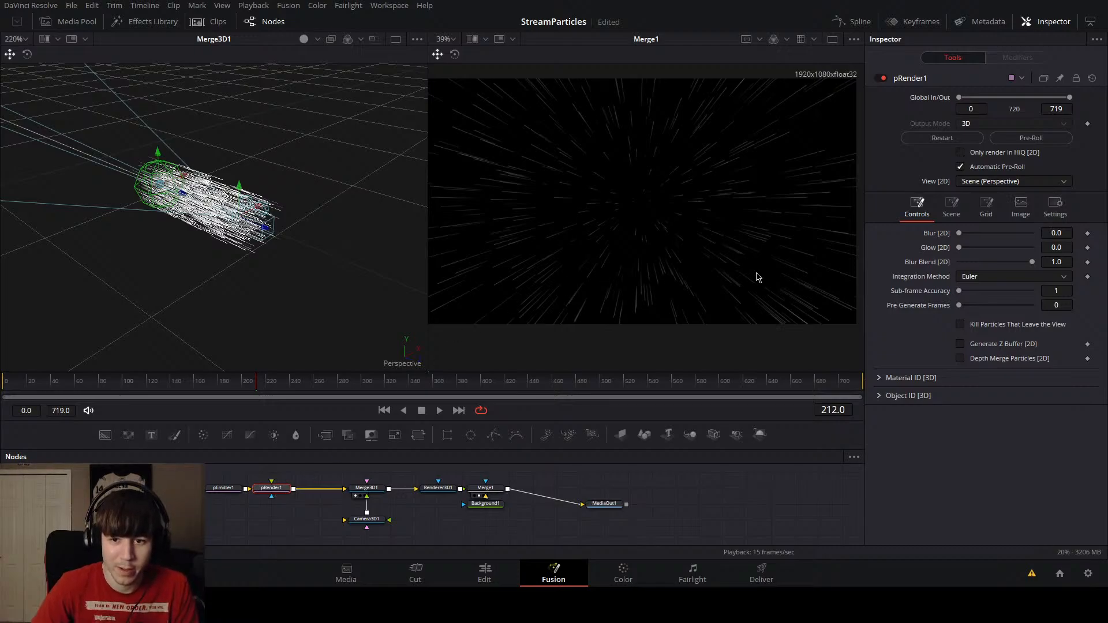
Step: Insert a Glow node between Renderer3D1 and Merge1 with a Glow Size of 100, and place Background1 directly below Merge1
click(888, 443)
drag(315, 490, 467, 489)
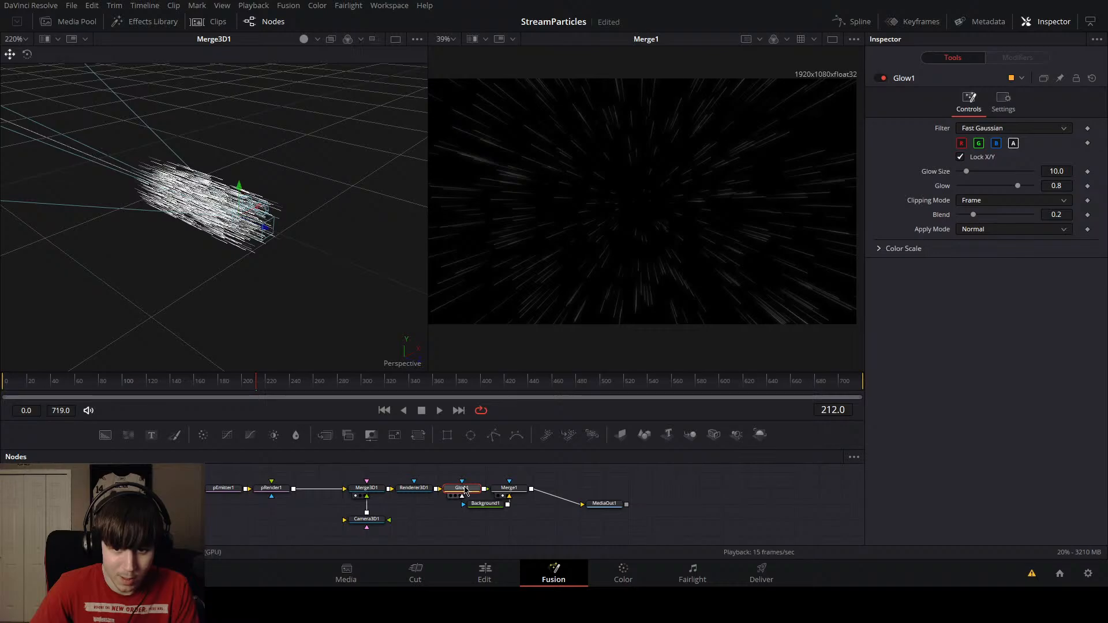
drag(971, 180, 1050, 184)
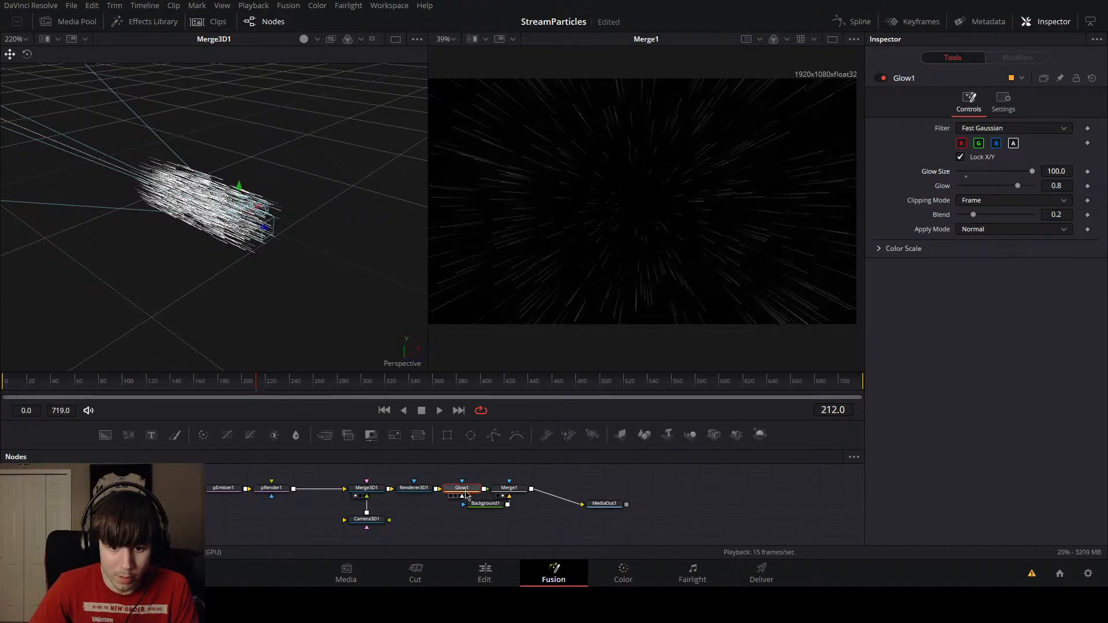
drag(494, 513, 518, 528)
Step: Preview the glowing streaks from about frame 230
click(519, 383)
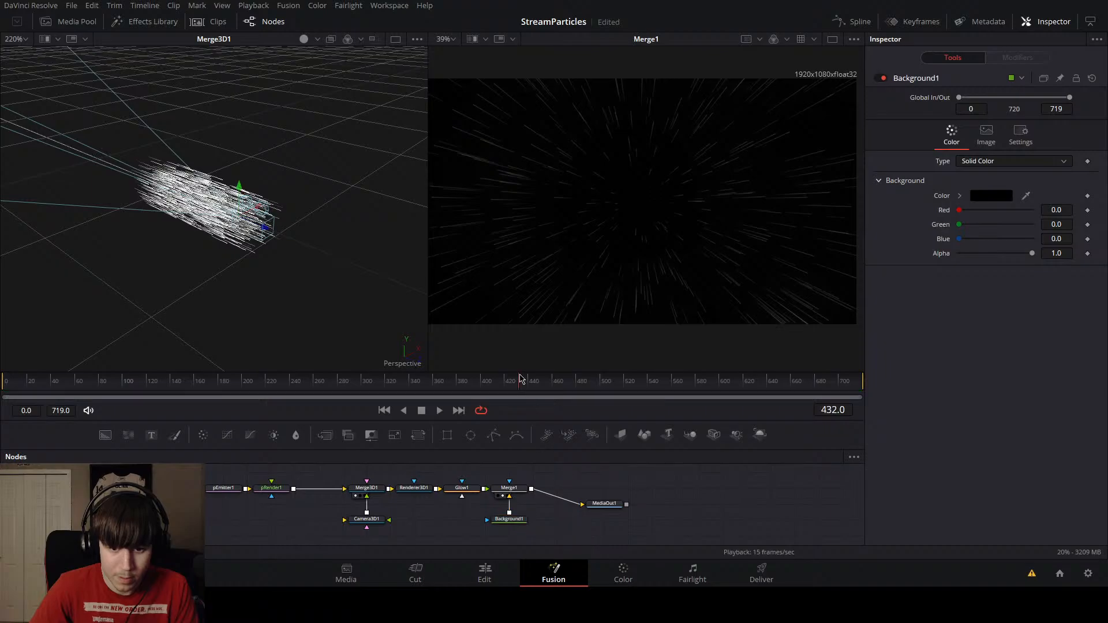
drag(519, 388, 290, 398)
key(space)
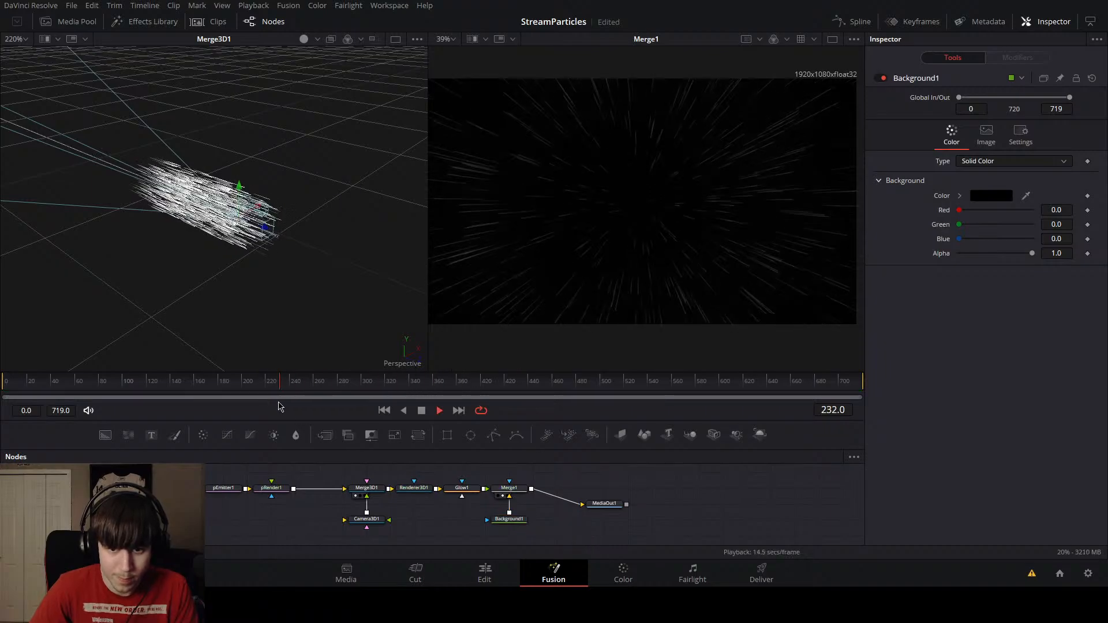
Step: Set Glow1's Glow Size to 3.1 and Glow to 0.913, and preview the streaks from about frame 175
click(462, 490)
mouse_move(1032, 174)
mouse_down()
mouse_move(1017, 173)
mouse_move(1032, 191)
mouse_move(959, 177)
mouse_move(1019, 187)
mouse_up()
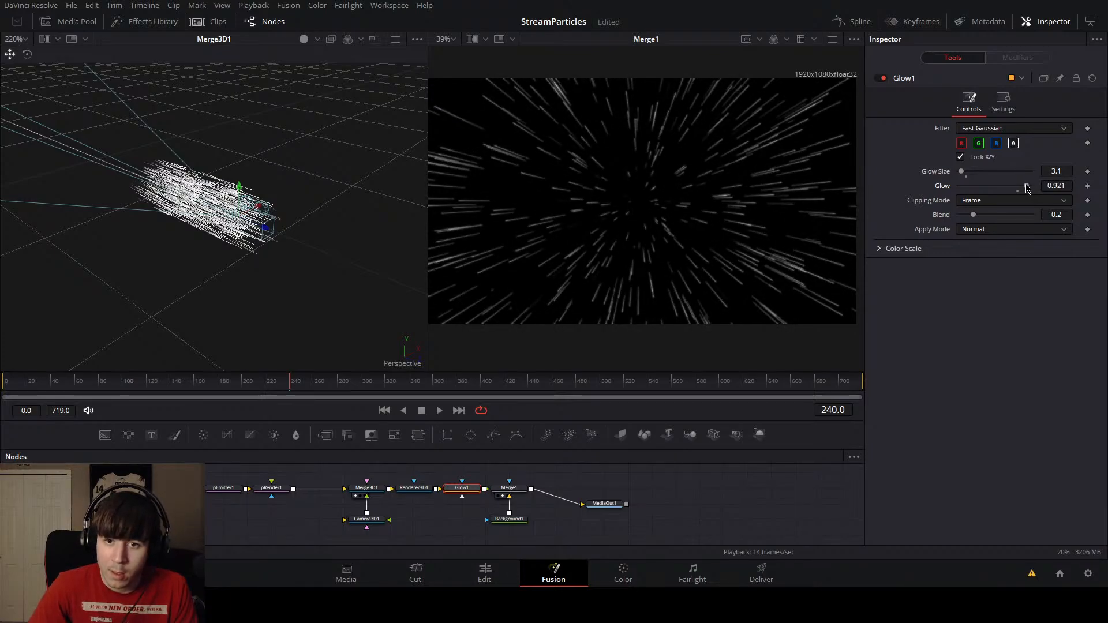
drag(1026, 188, 1025, 189)
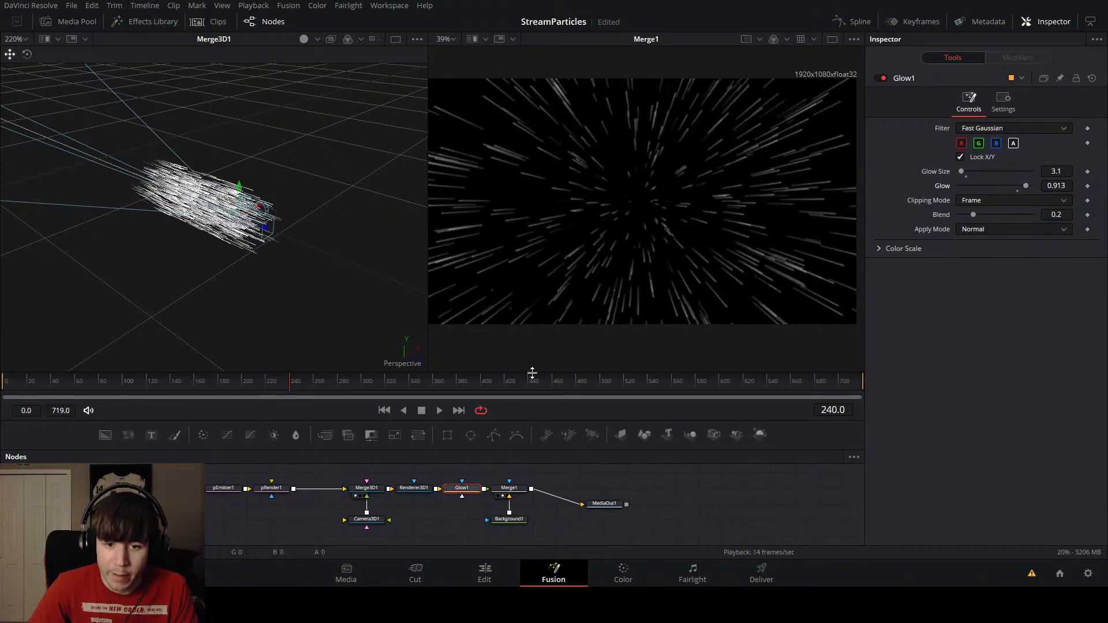
drag(303, 385, 216, 395)
key(space)
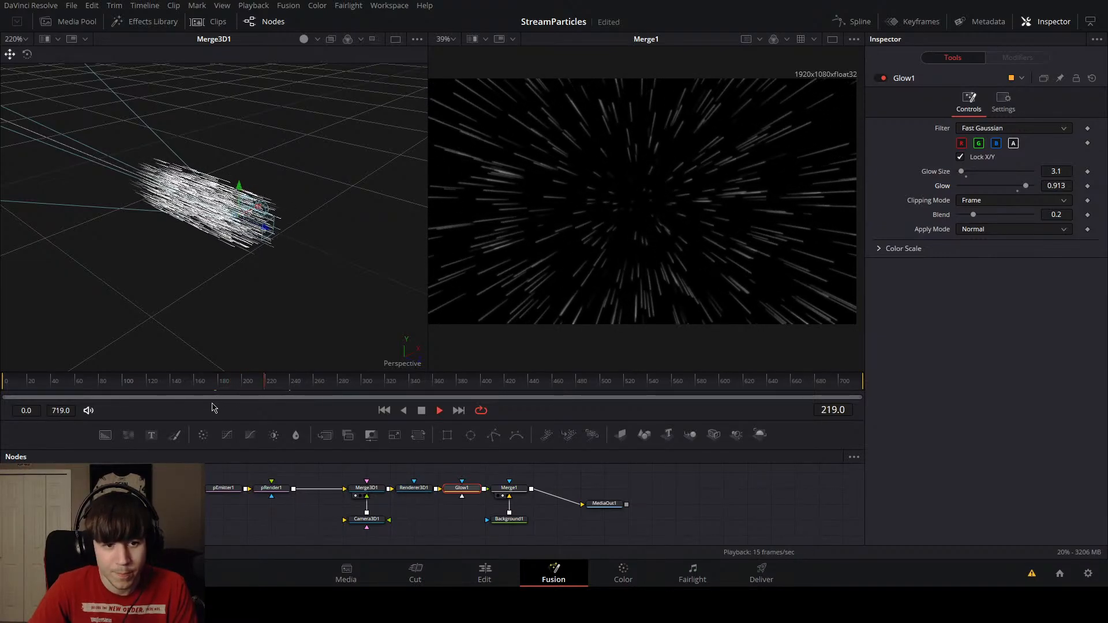
key(space)
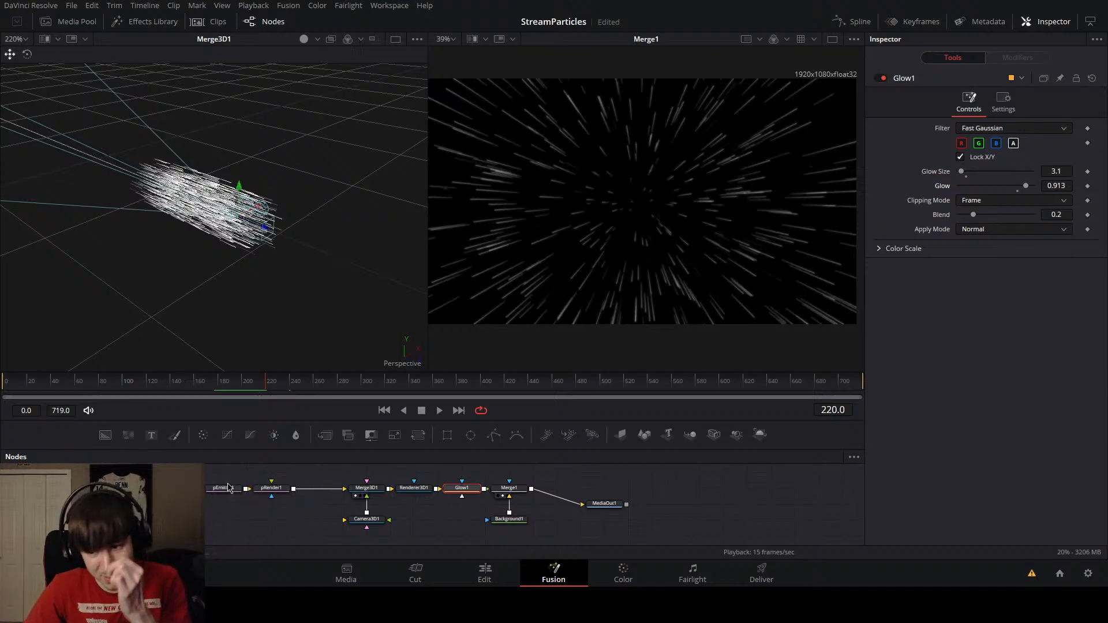
Step: Set pEmitter1's Velocity to 0.05 and preview the particles from about frame 237
click(225, 489)
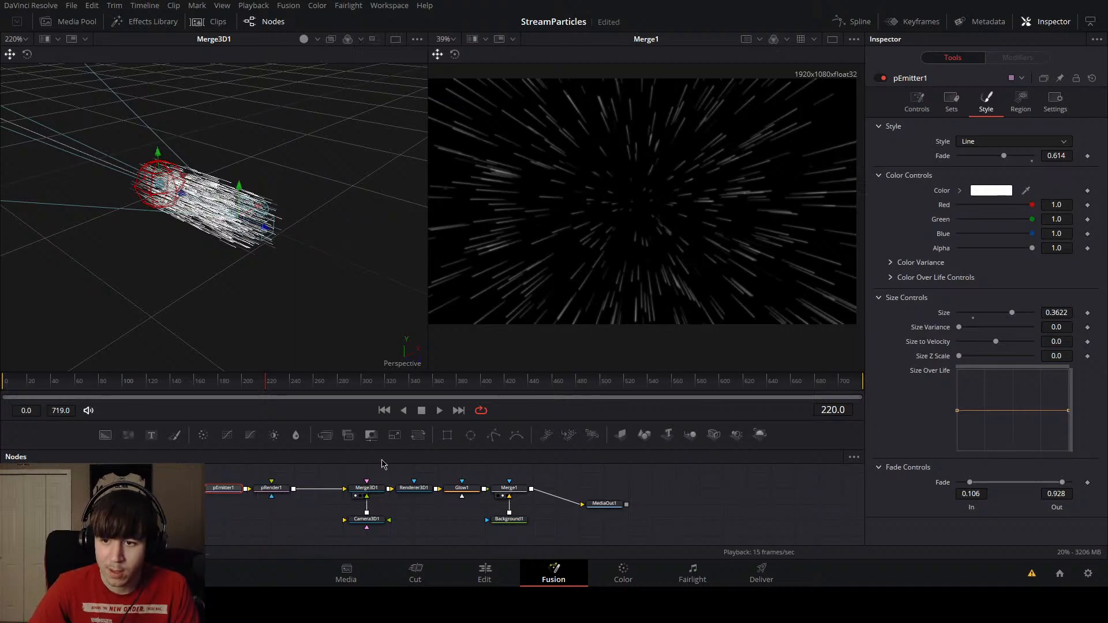
click(917, 102)
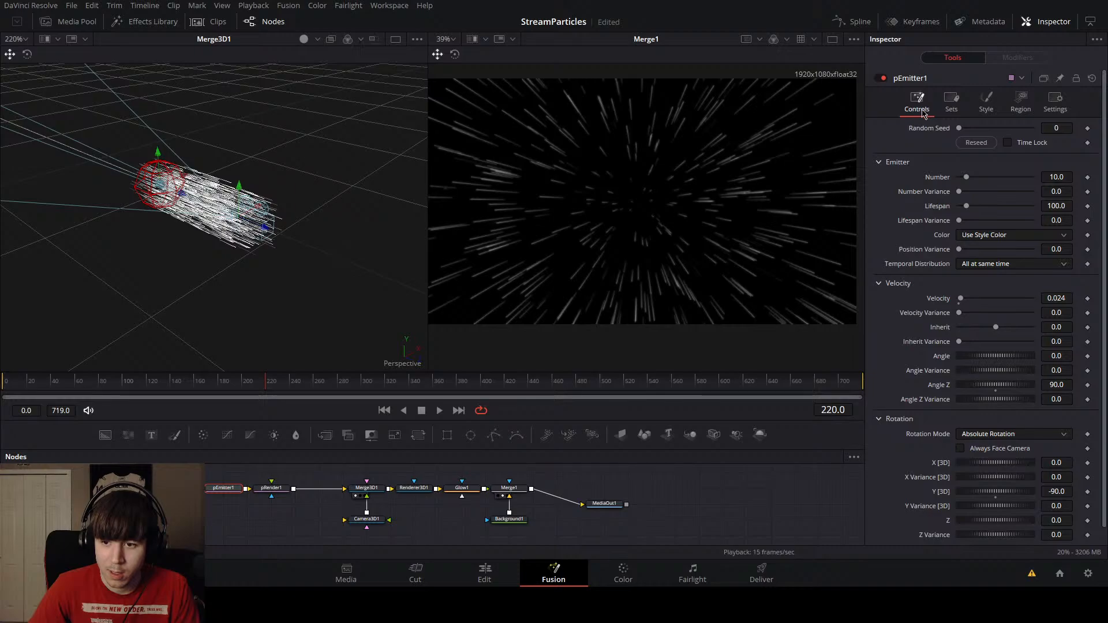
click(1067, 299)
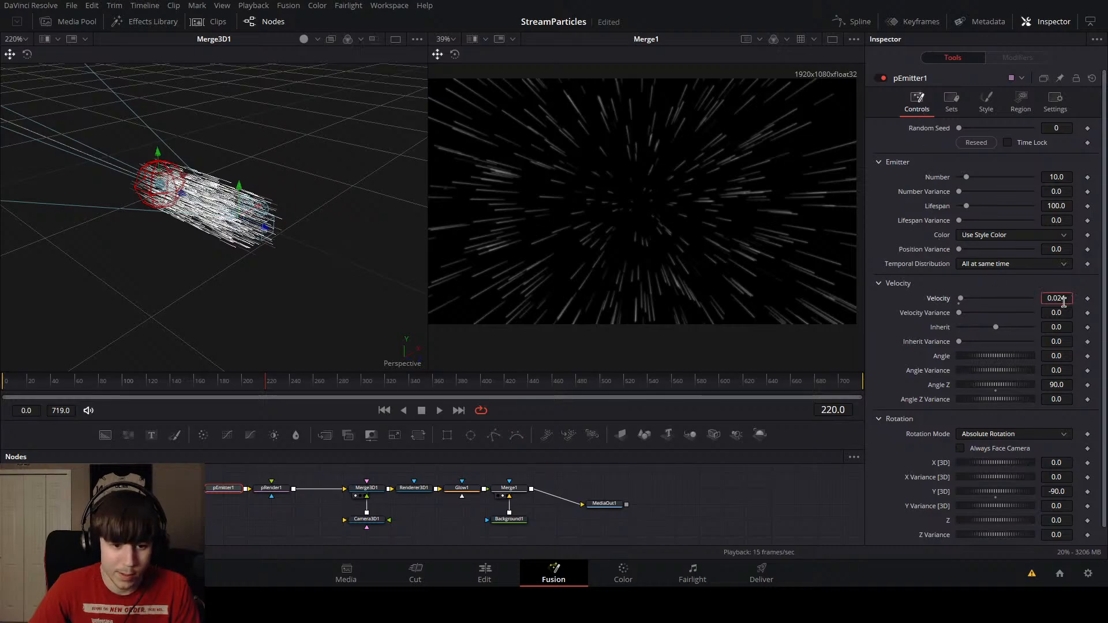
text(0.05)
key(Tab)
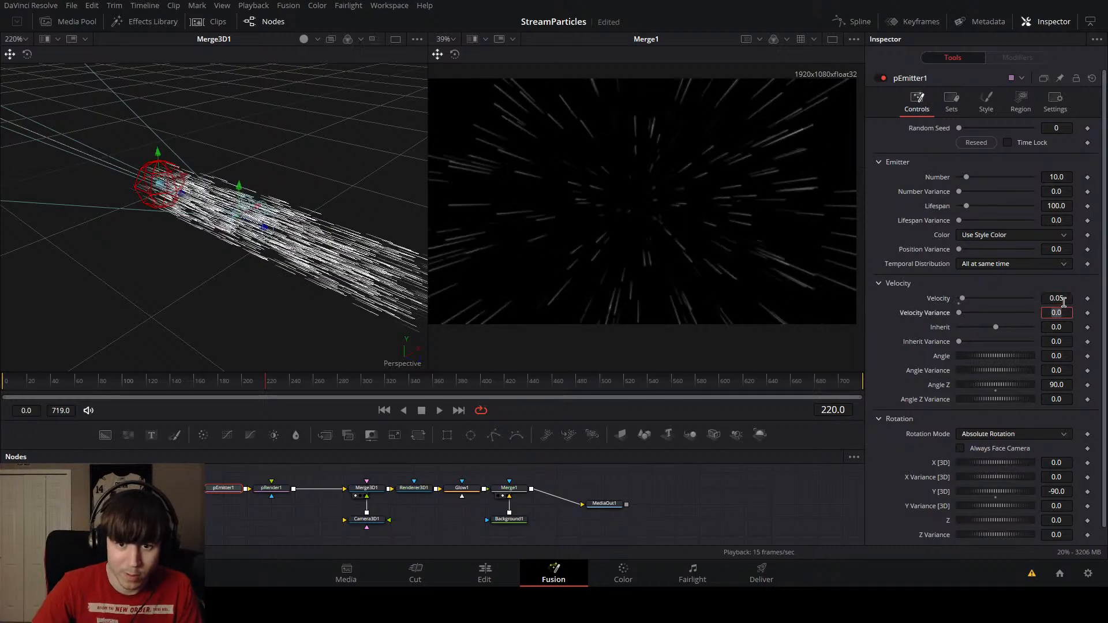
click(124, 391)
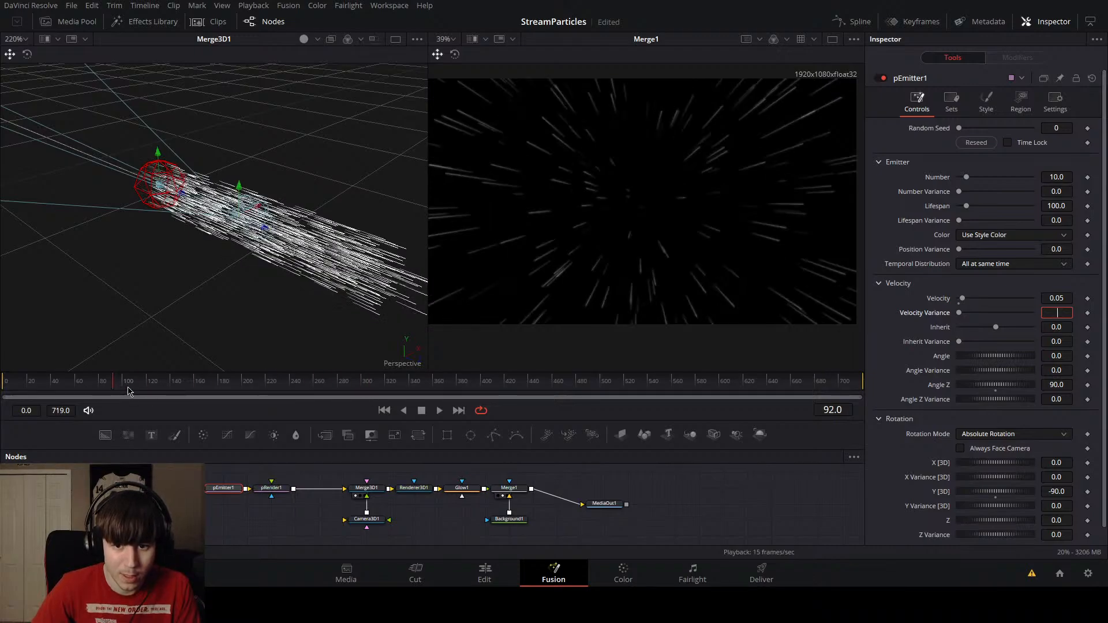
click(134, 499)
click(252, 392)
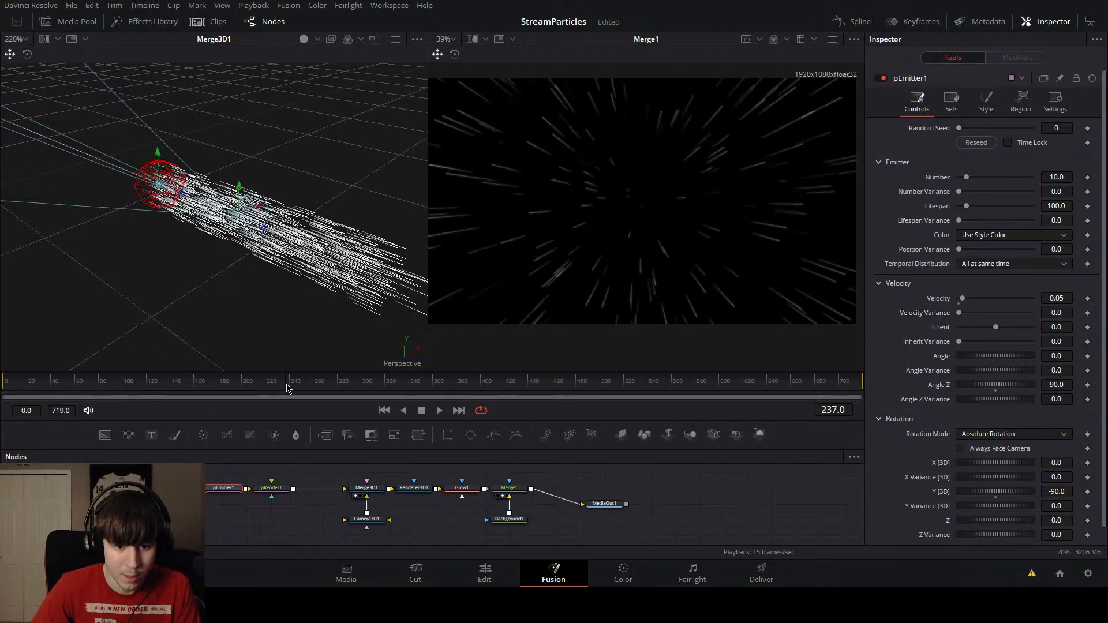
key(space)
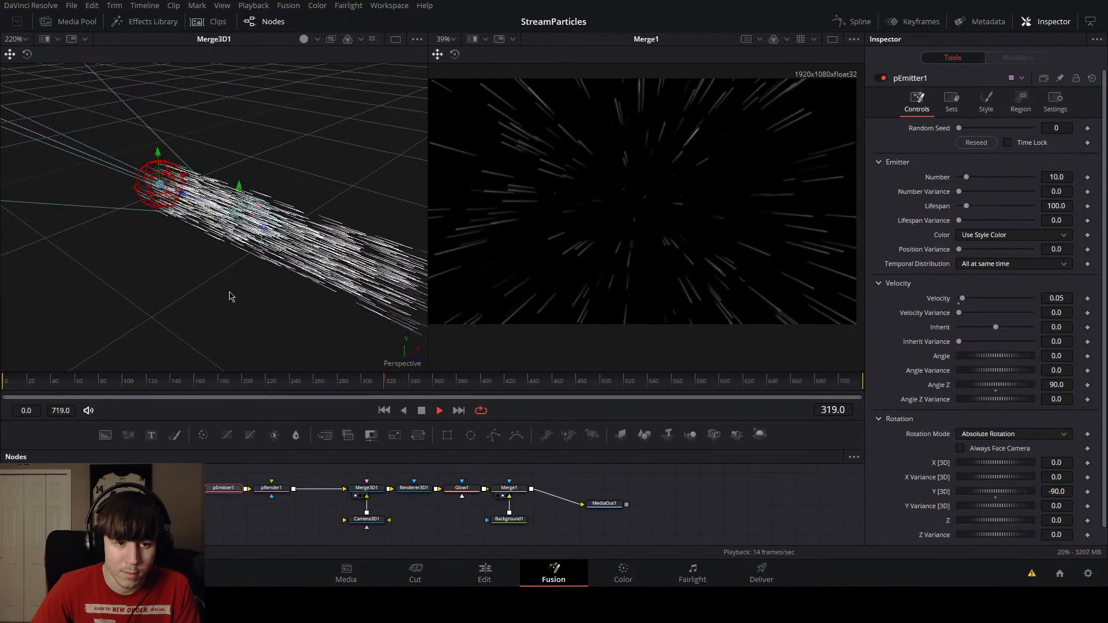
key(space)
Step: Move pEmitter1's spherical region farther back from the camera along the stream in the 3D scene, and preview the animation
scroll(194, 224, down, 3)
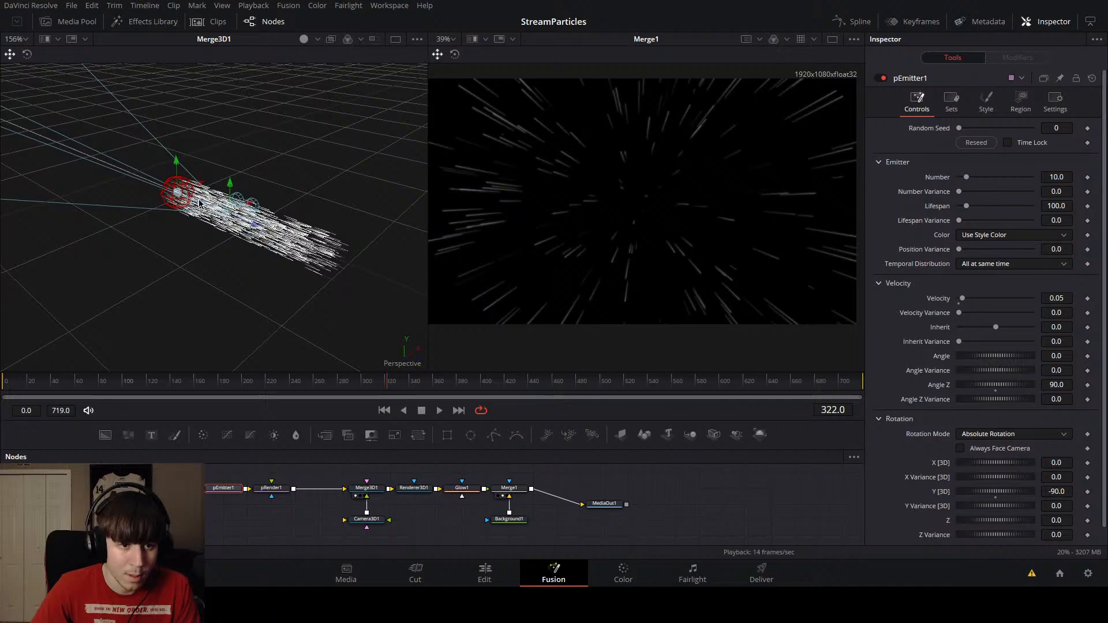
drag(195, 203, 155, 193)
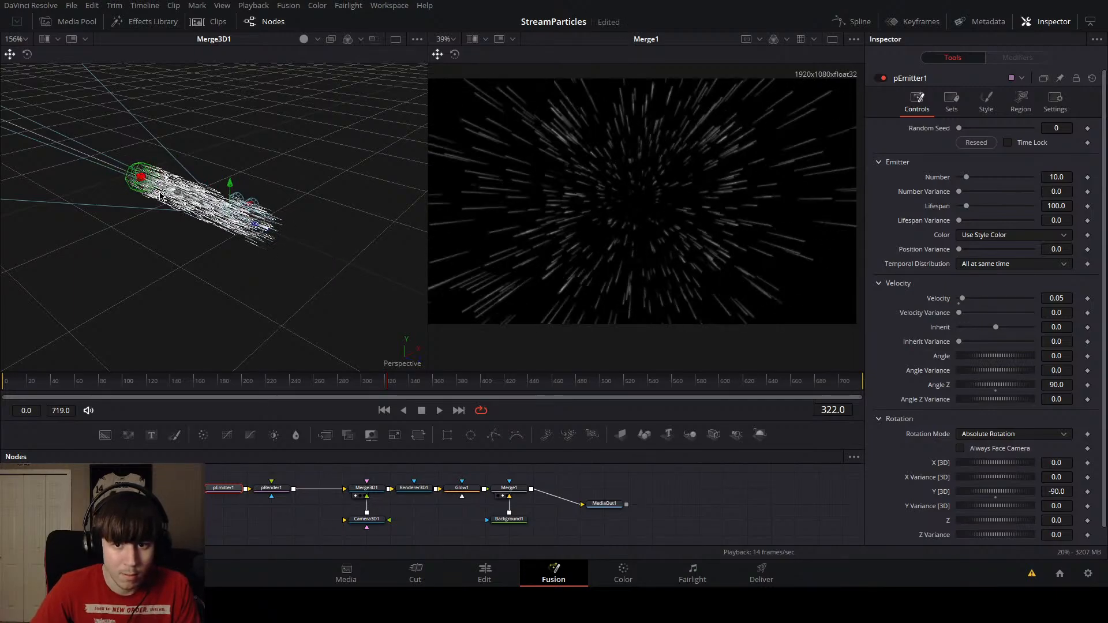
drag(161, 199, 162, 200)
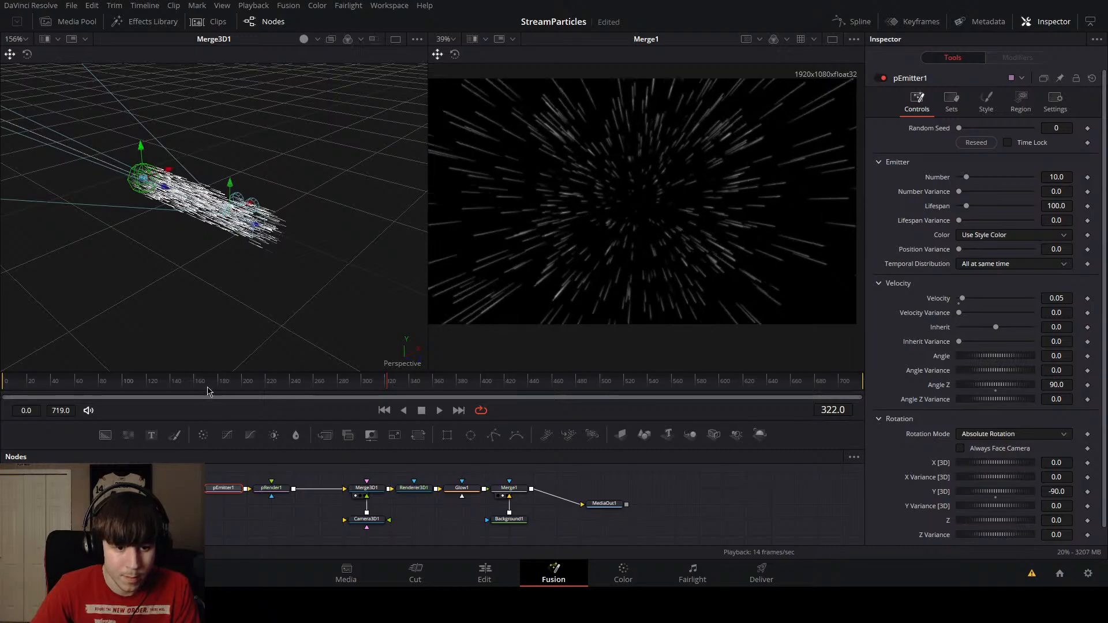
drag(208, 385, 104, 382)
key(space)
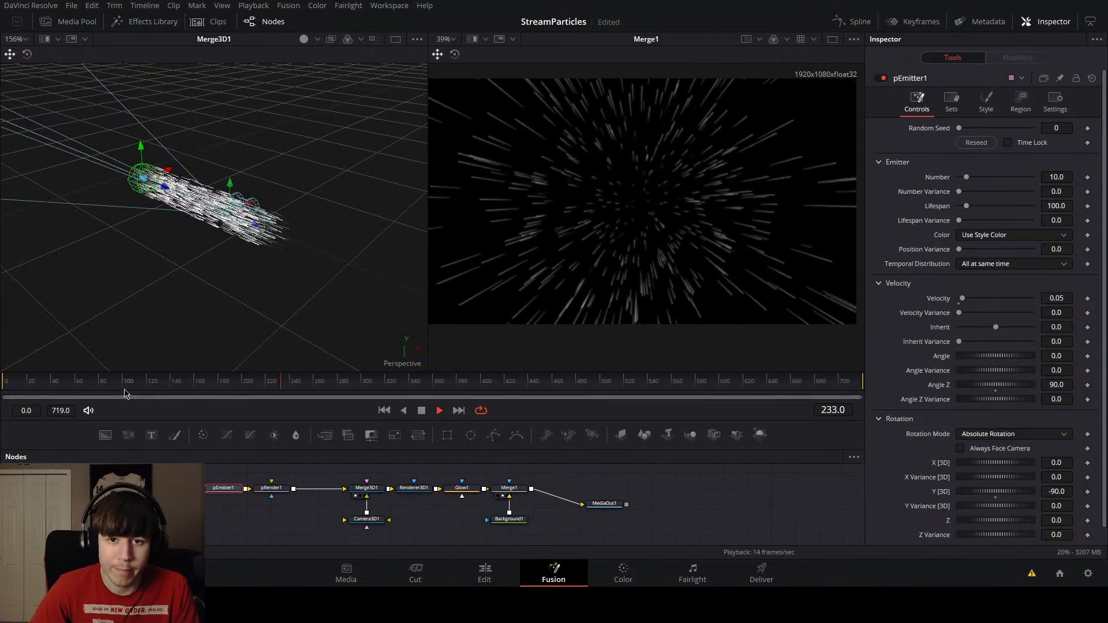
drag(124, 392, 72, 394)
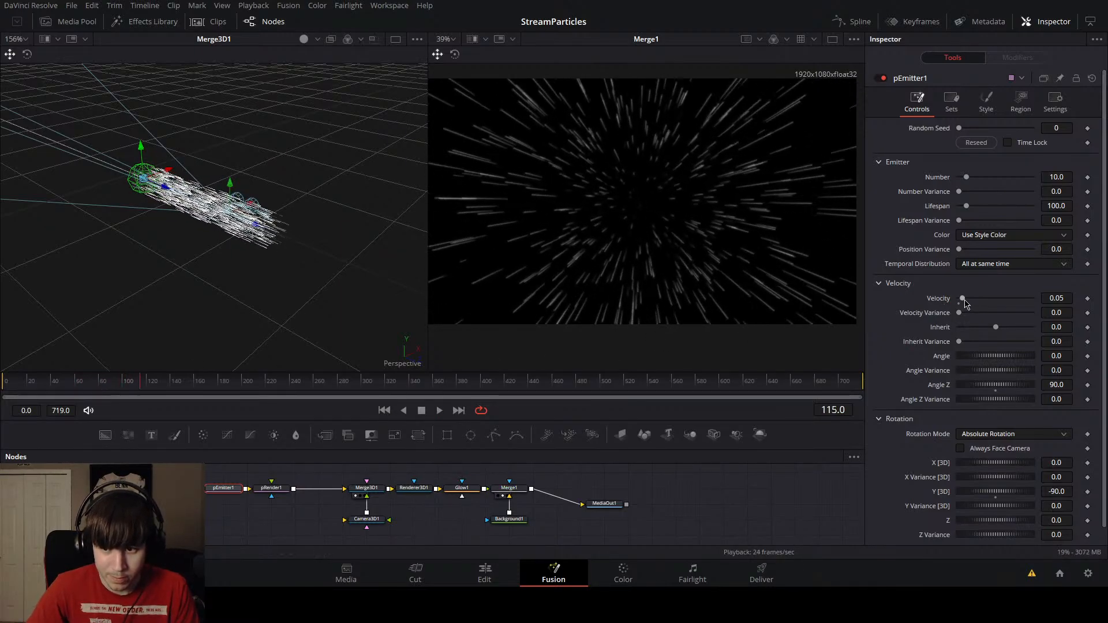
Step: Try a Velocity of 0.15 on pEmitter1 and preview the particles from about frame 73
drag(964, 300, 970, 302)
click(90, 387)
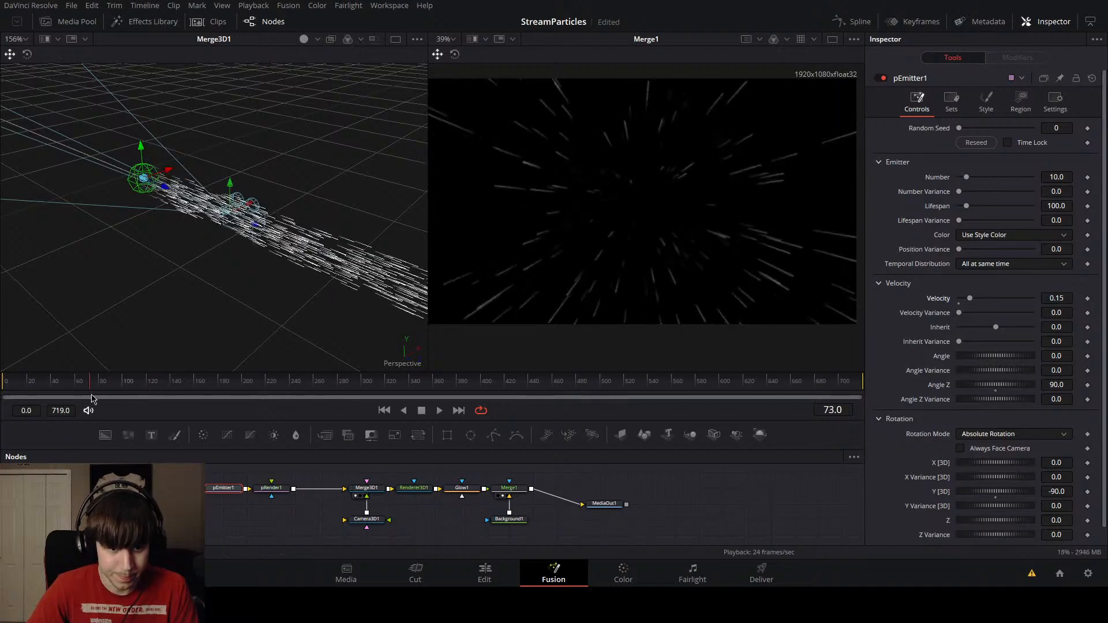
key(space)
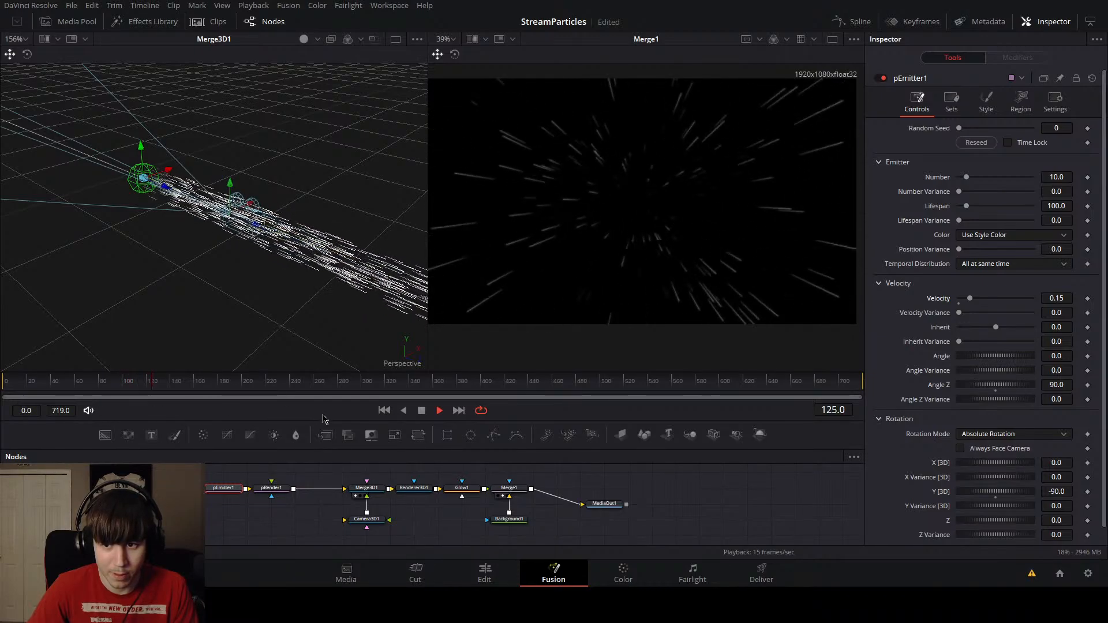
key(space)
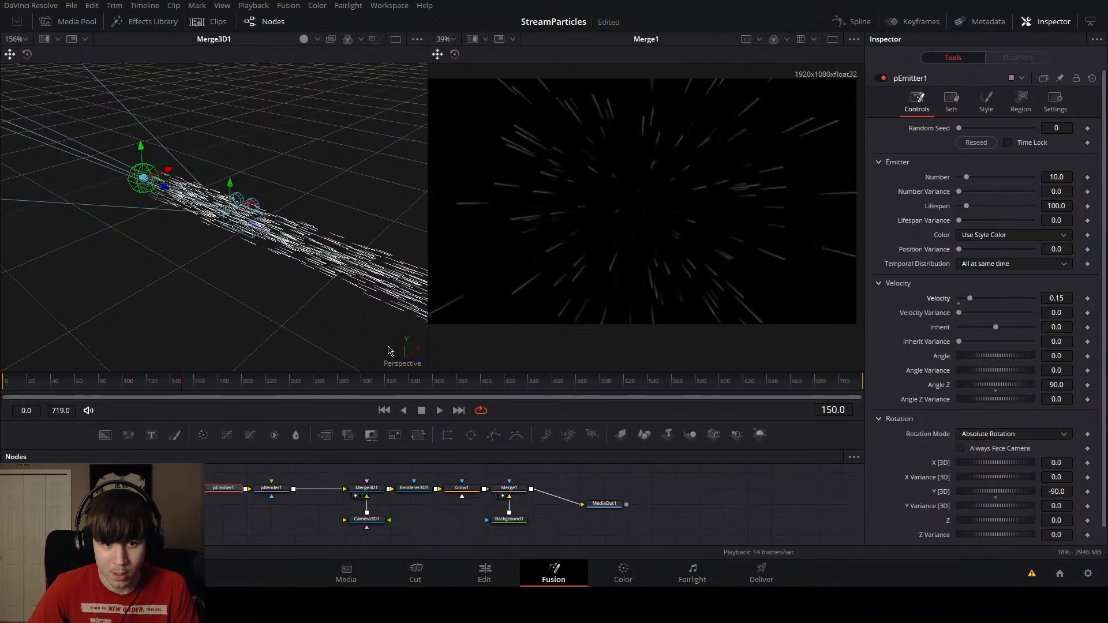
Step: Raise pEmitter1's Velocity to 0.315 and preview the faster streaks from about frame 85
drag(969, 299, 981, 298)
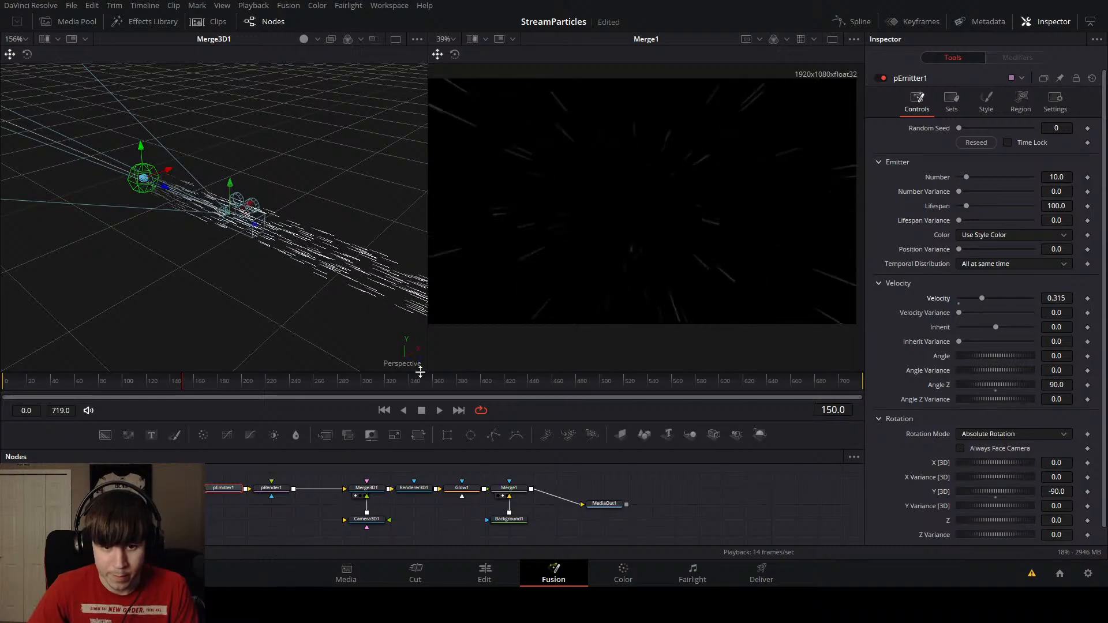
click(106, 382)
key(space)
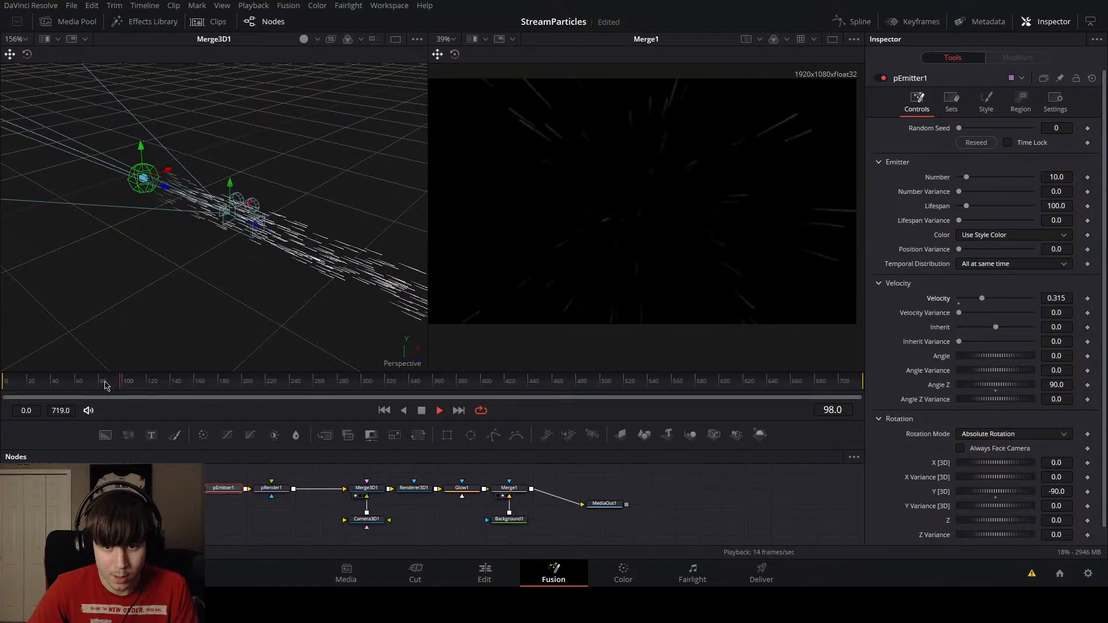
key(space)
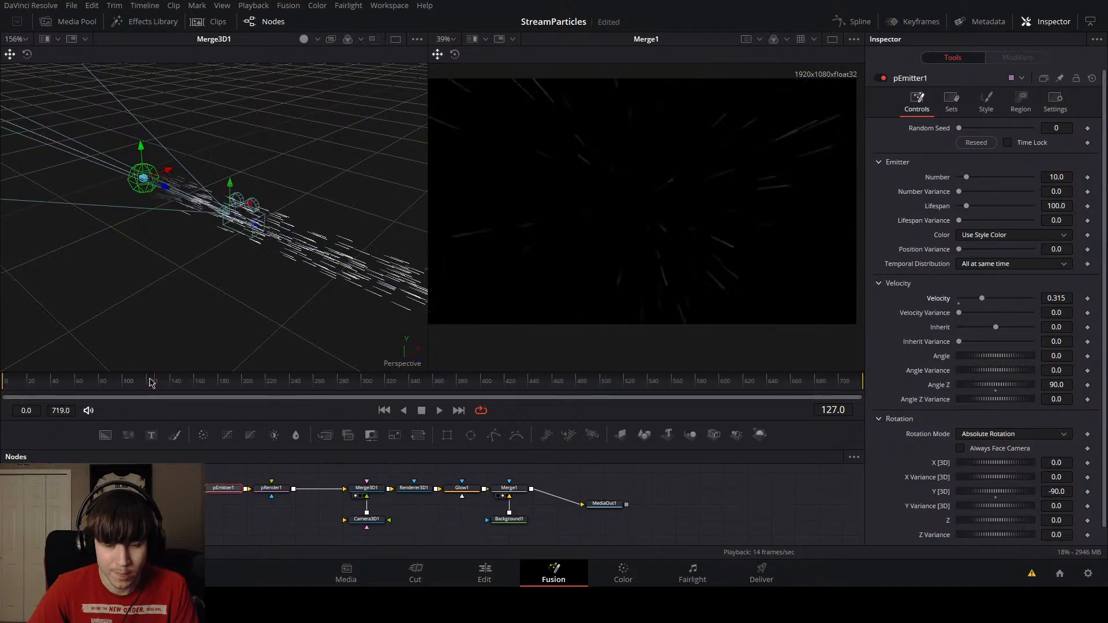
Step: Set pEmitter1's particle Number to 57.5 and preview the denser stream from about frame 80
drag(965, 180, 1001, 184)
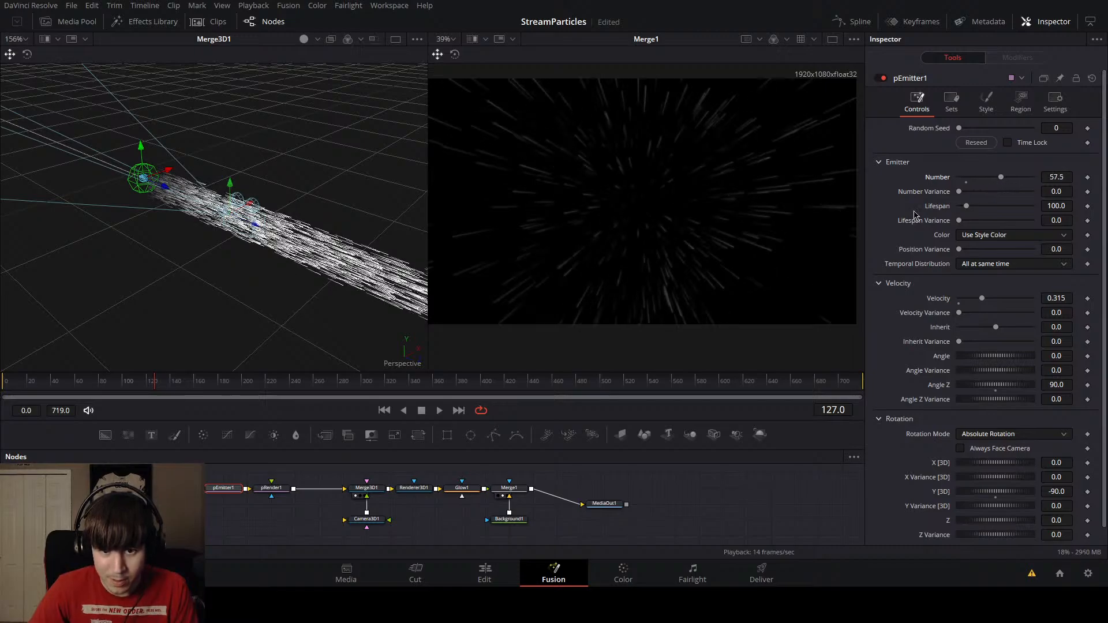
drag(337, 388, 108, 393)
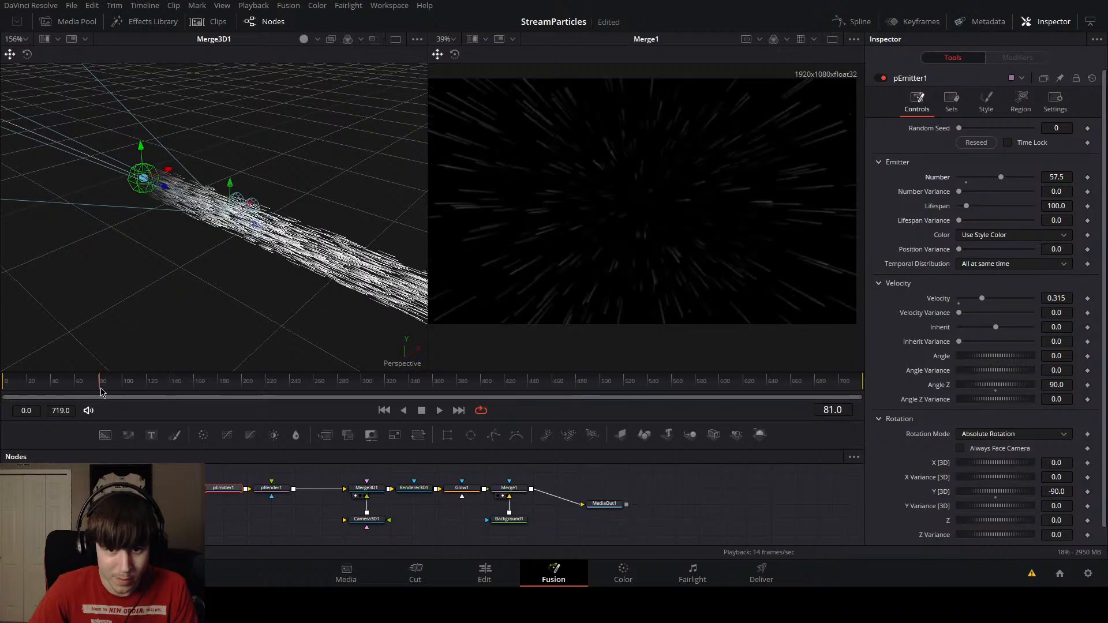
key(space)
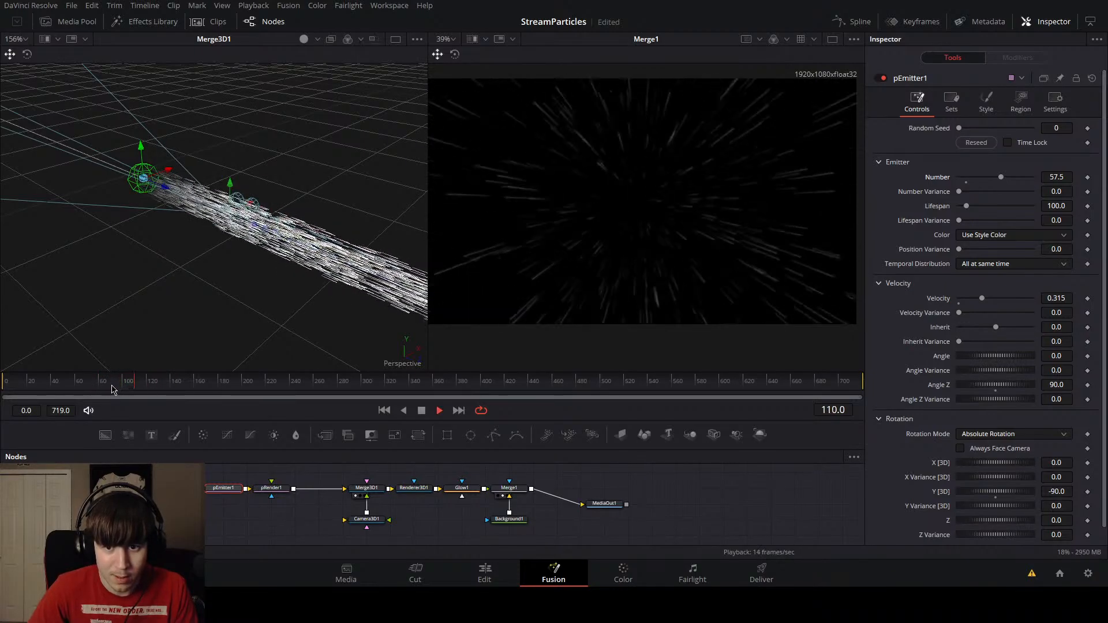
Step: Stop playback and set Glow1's Glow Size to 1.6, Glow to 0.976 and Blend to 0.181
key(space)
click(459, 489)
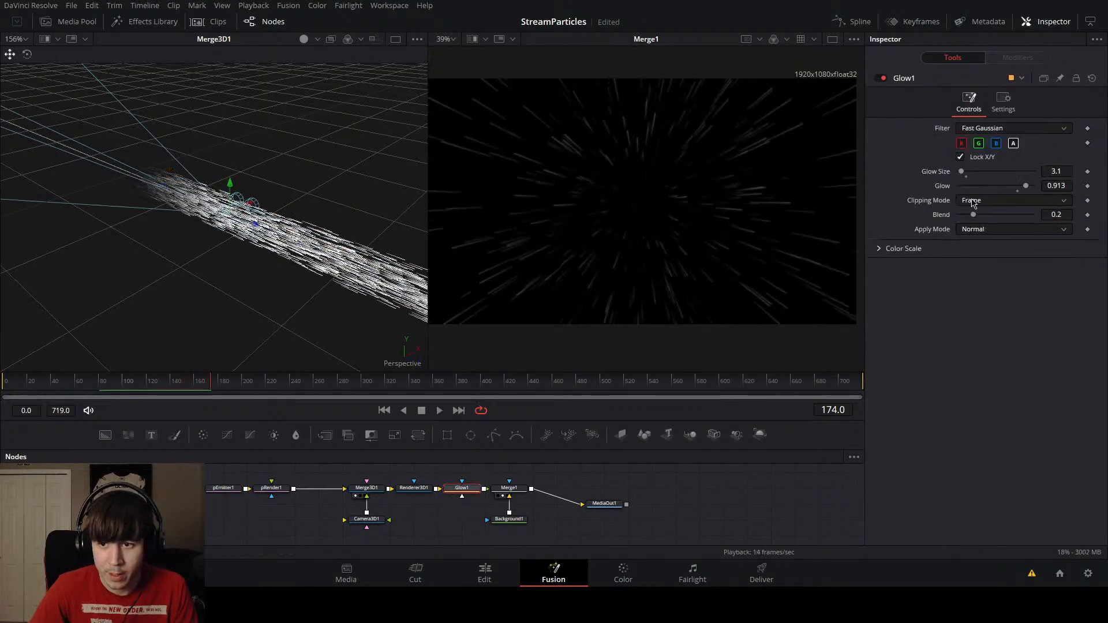
drag(962, 172, 961, 172)
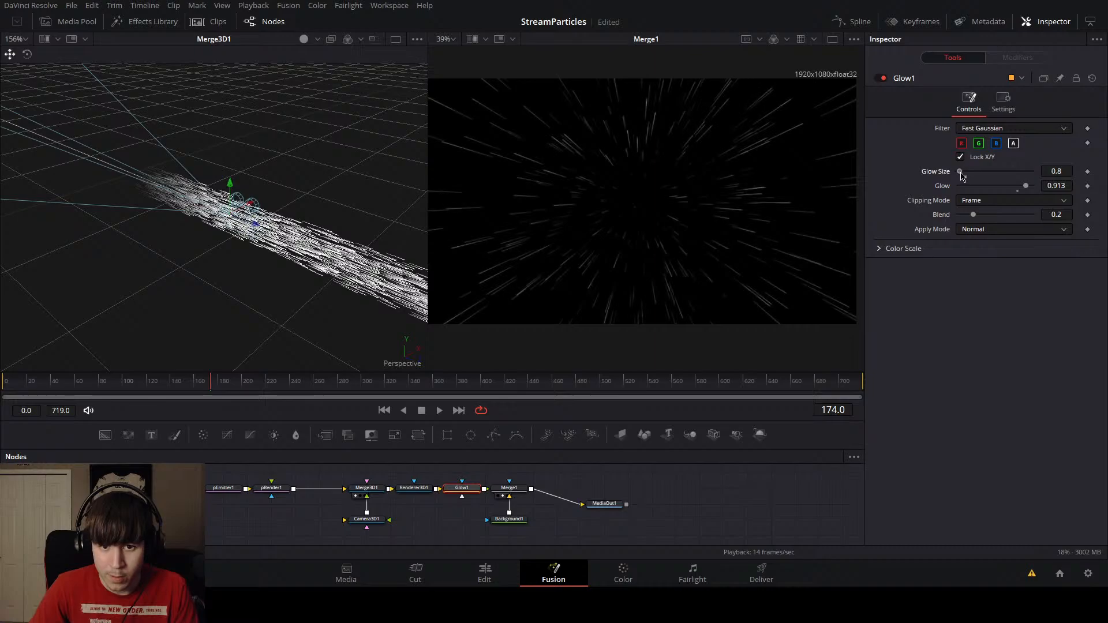
drag(1025, 186, 1032, 192)
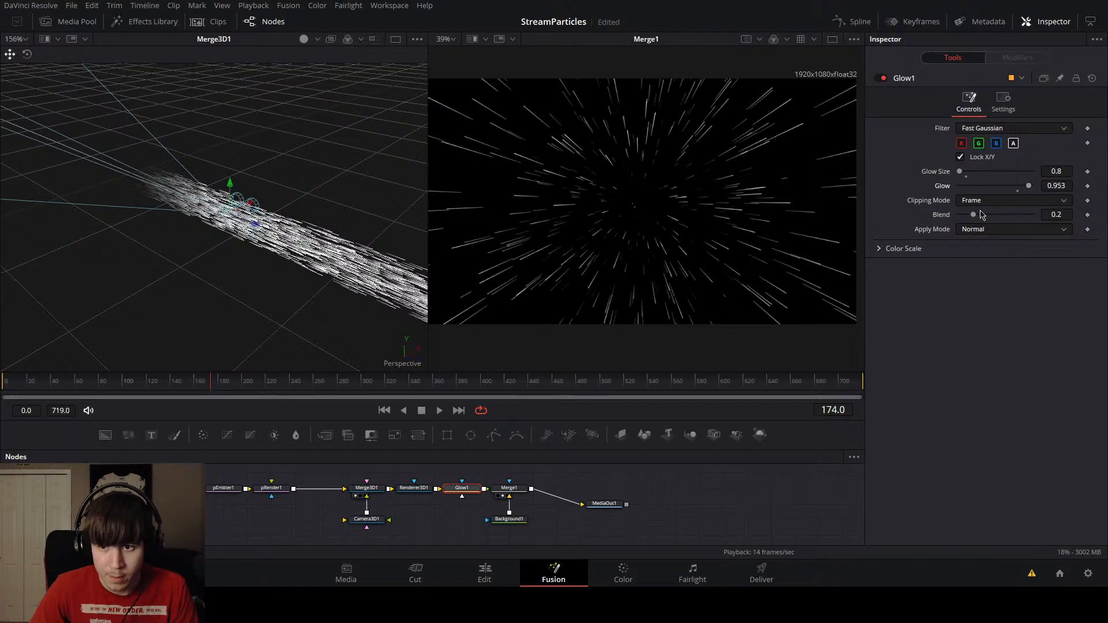
mouse_move(974, 216)
mouse_down()
mouse_move(1051, 225)
mouse_move(973, 219)
mouse_up()
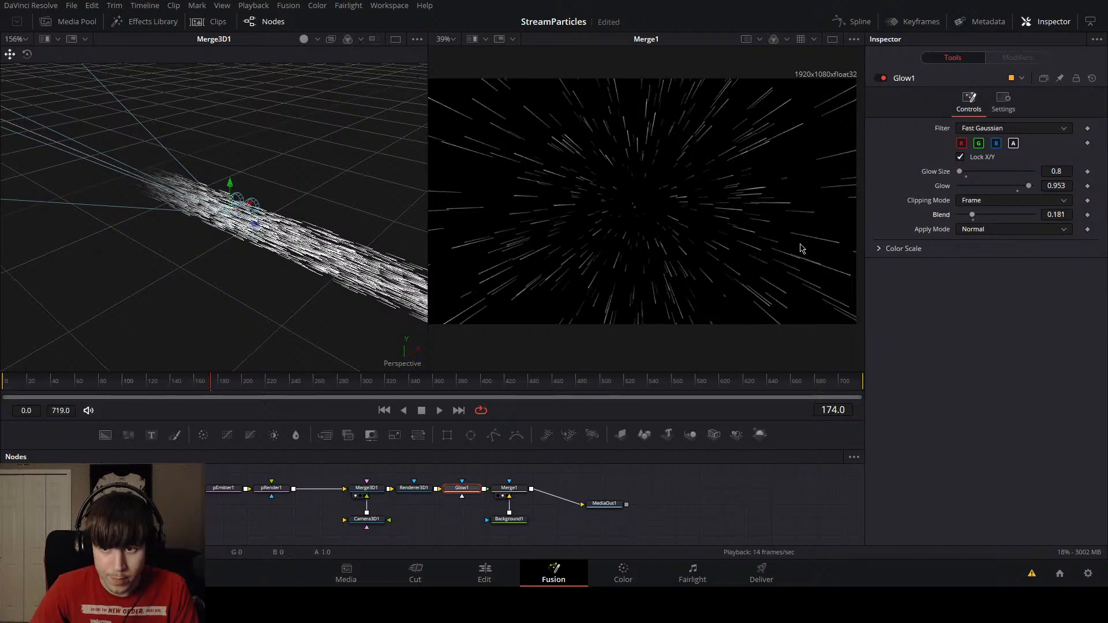
drag(960, 172, 964, 174)
key(ctrl+z)
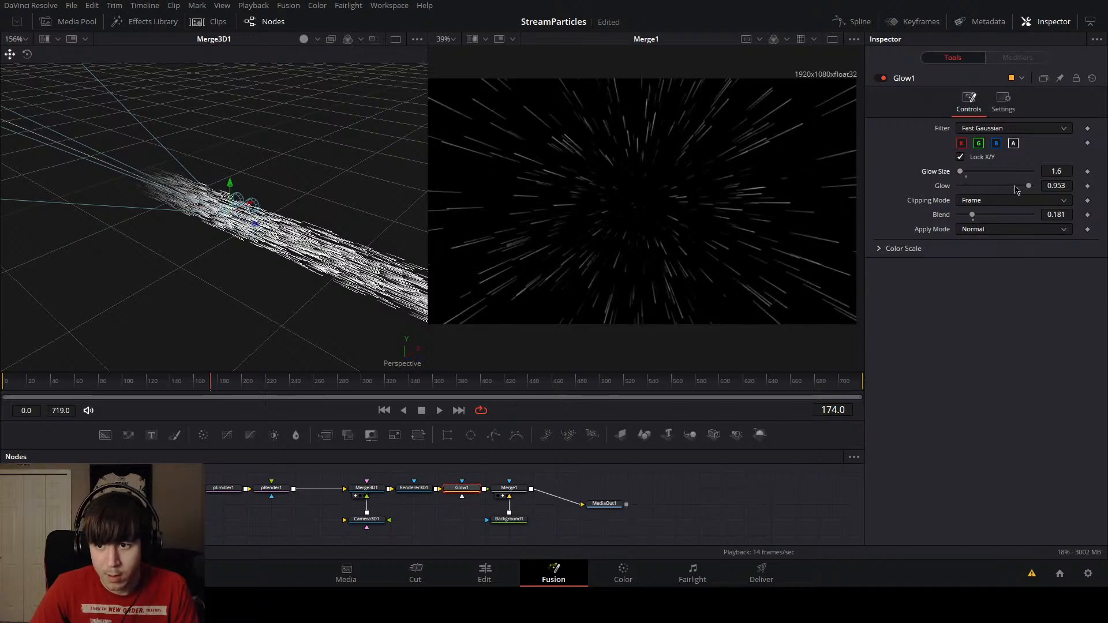
drag(1028, 187, 1031, 192)
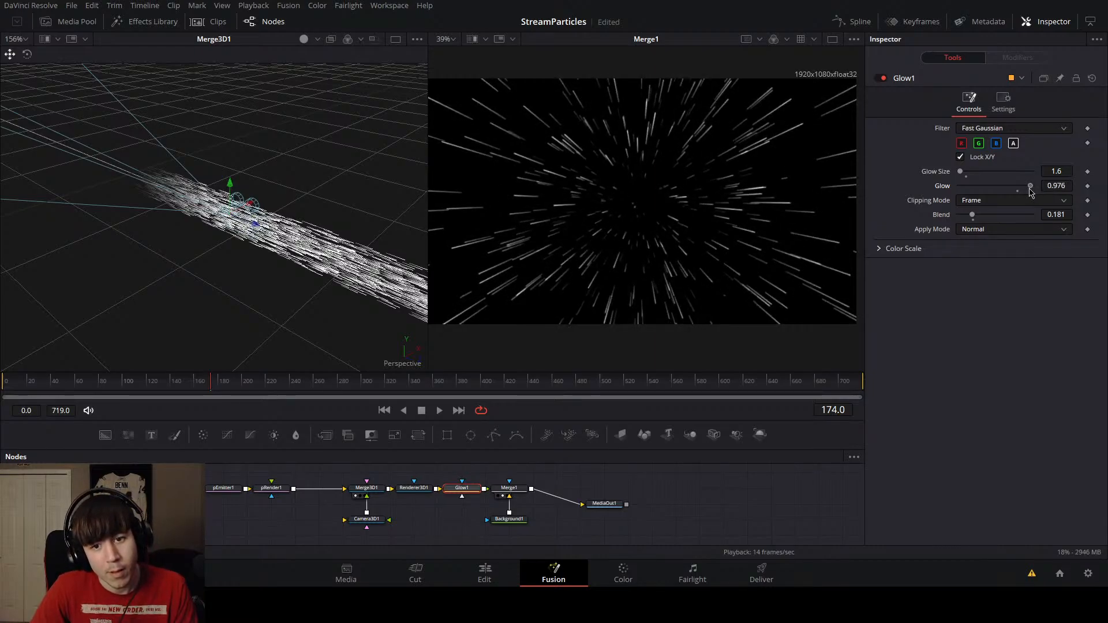
Step: Mask Glow1 with an ellipse that has a Soft Edge of 0.2, a Width of about 0.918 and a Height of about 0.526
drag(579, 470, 605, 506)
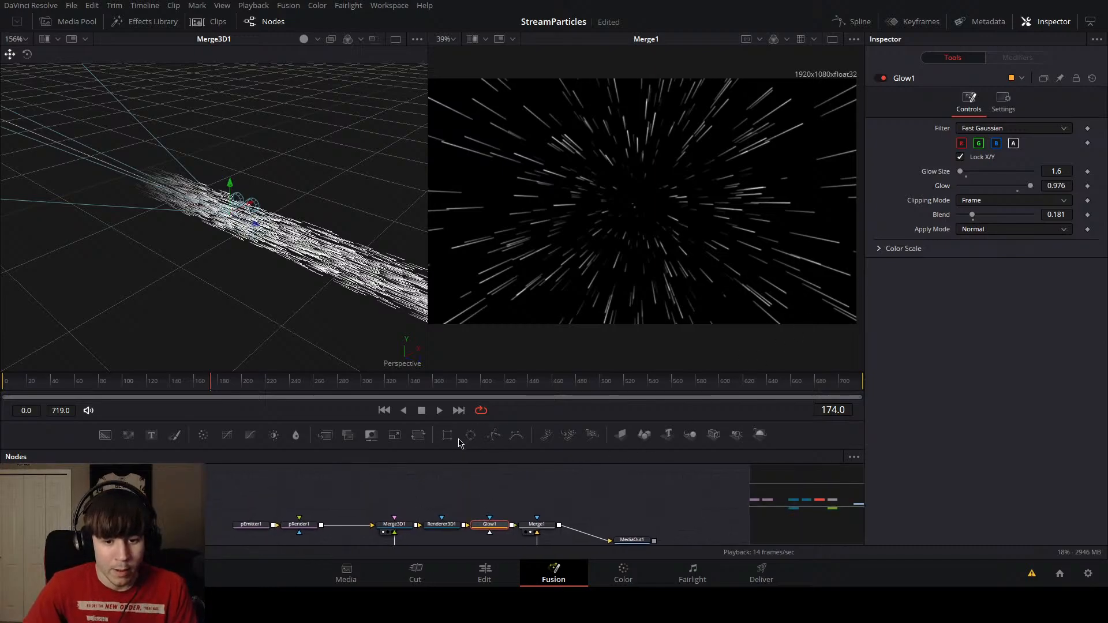
drag(470, 435, 495, 500)
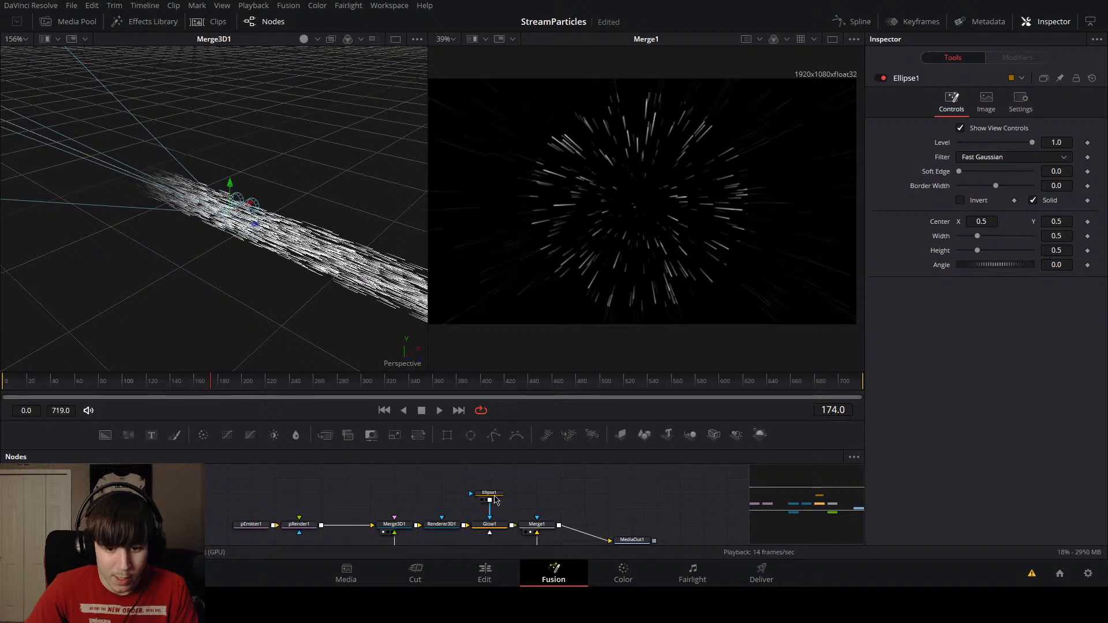
click(495, 500)
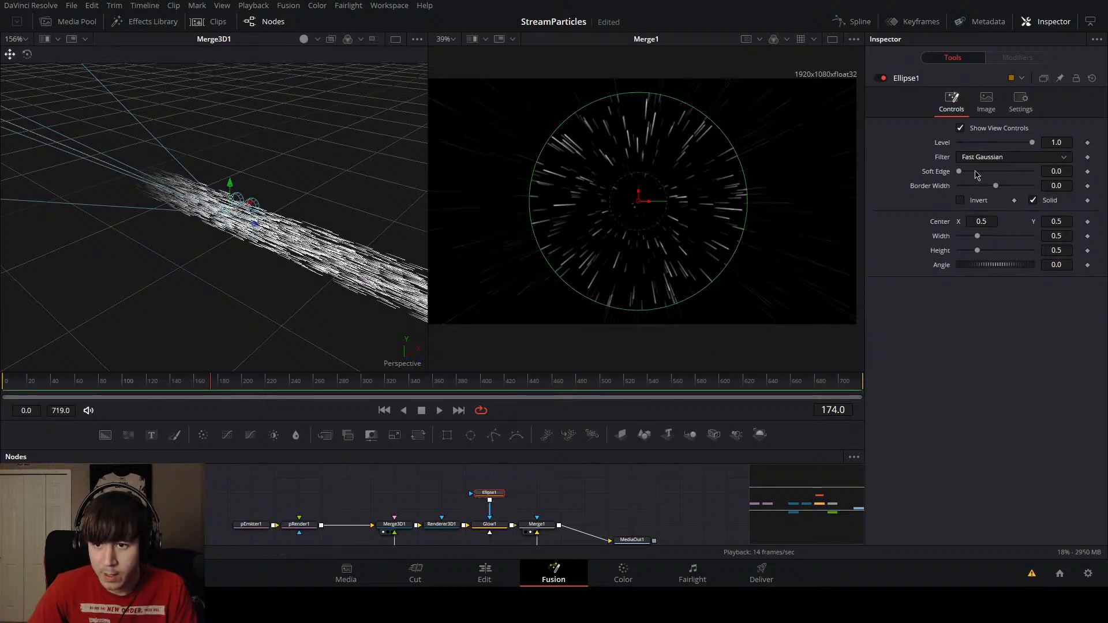
drag(958, 172, 1060, 178)
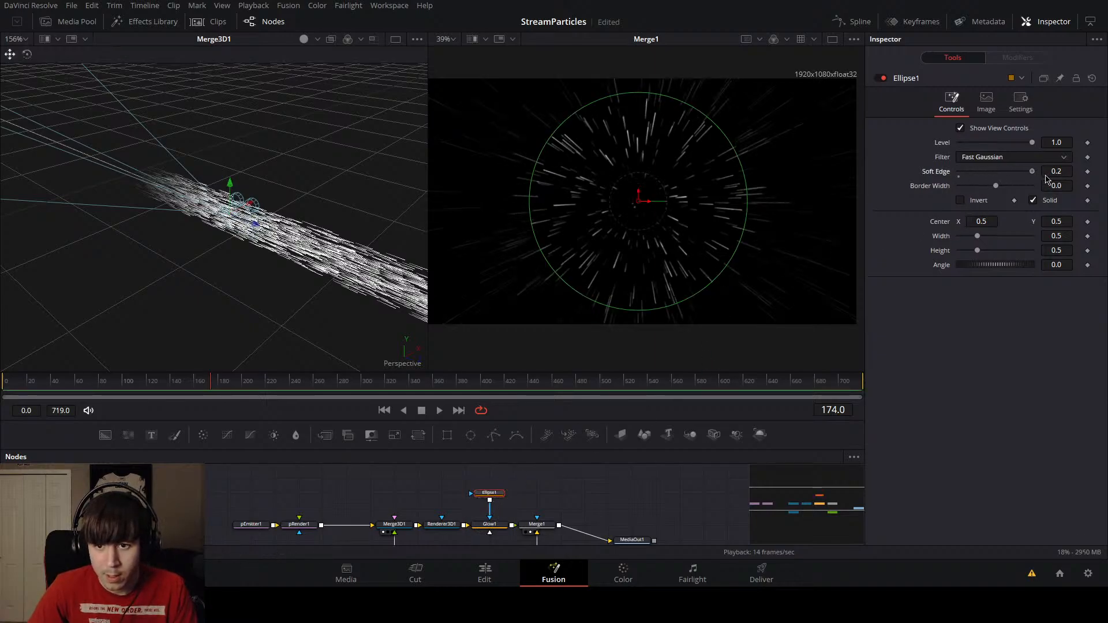
drag(749, 199, 838, 197)
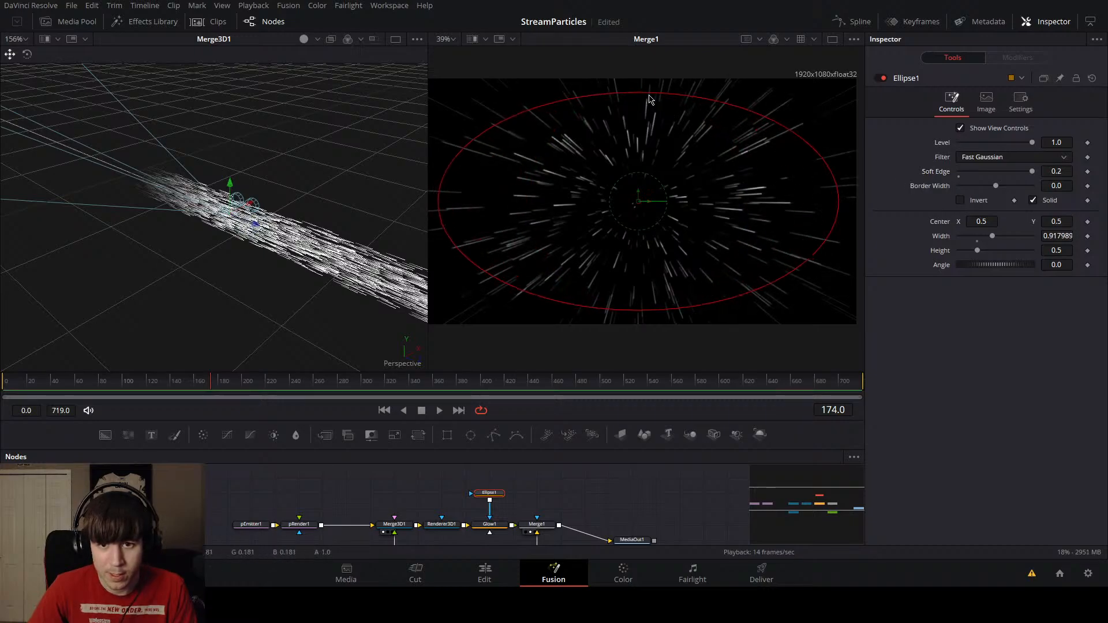
drag(649, 95, 649, 92)
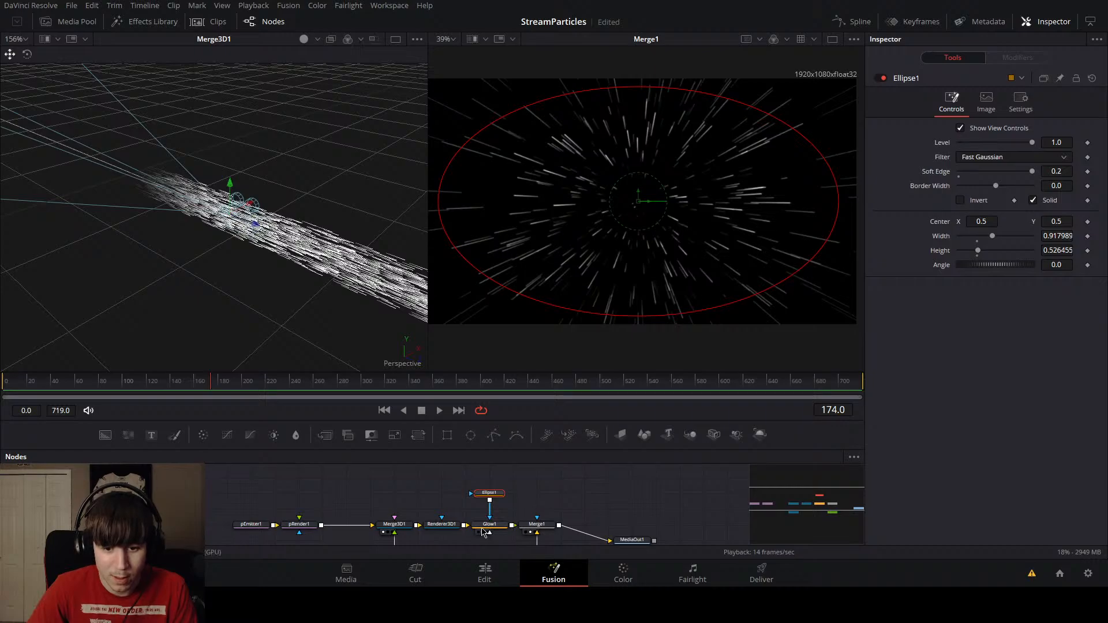
Step: Bypass the Ellipse1 mask and enable it again to compare the glow with and without it
click(489, 524)
click(488, 489)
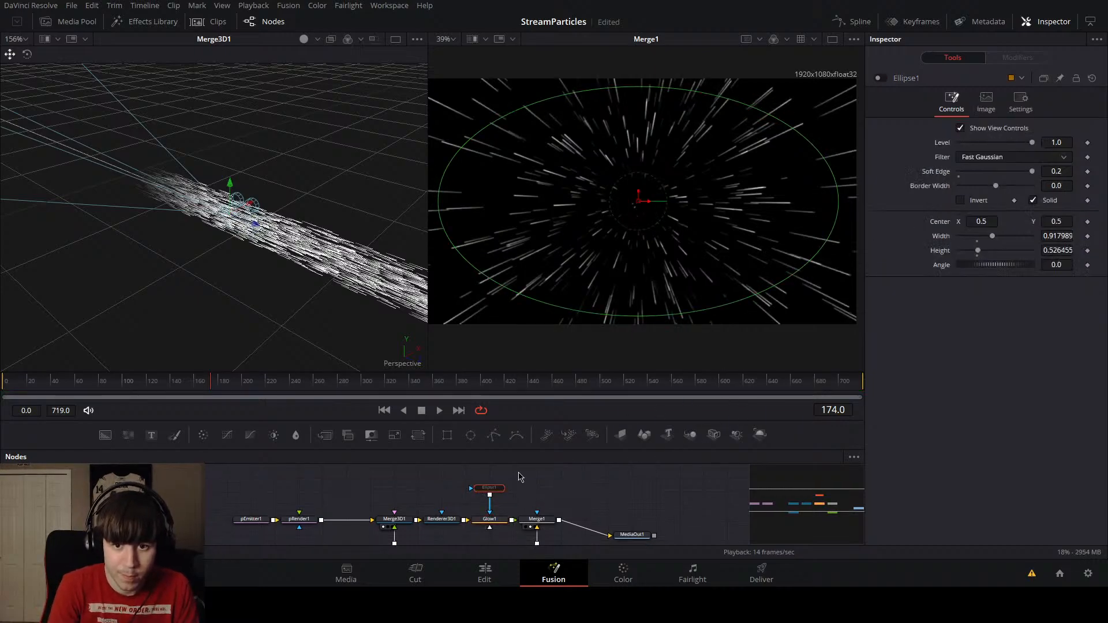
key(ctrl+p)
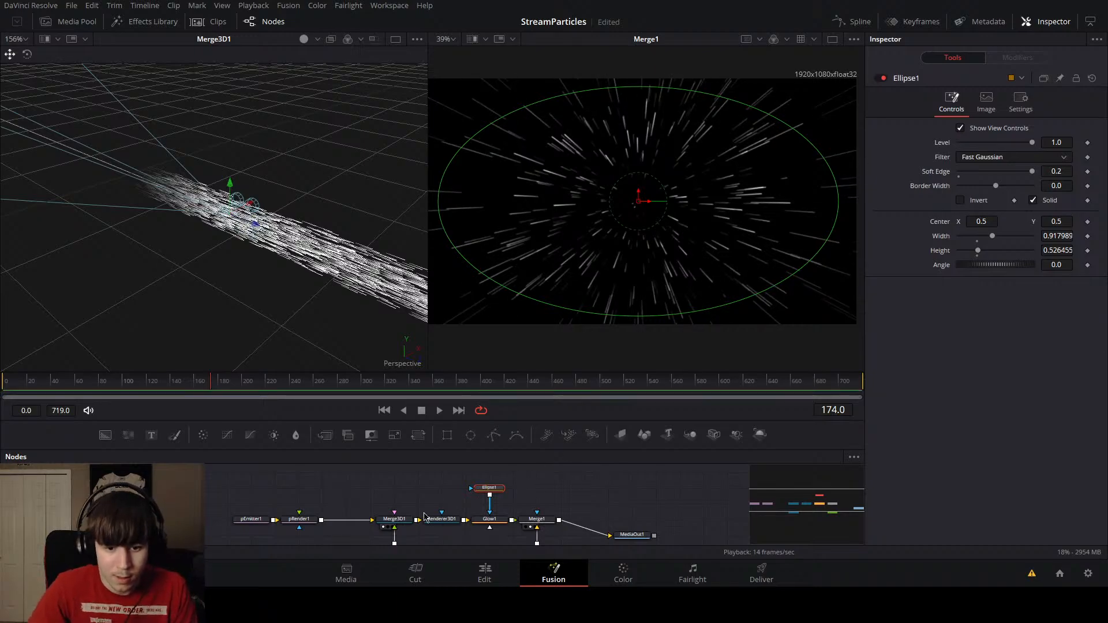
Step: Deselect the ellipse mask by selecting Merge3D1, and preview the masked glow animation from about frame 80
click(397, 524)
drag(444, 403, 53, 385)
key(space)
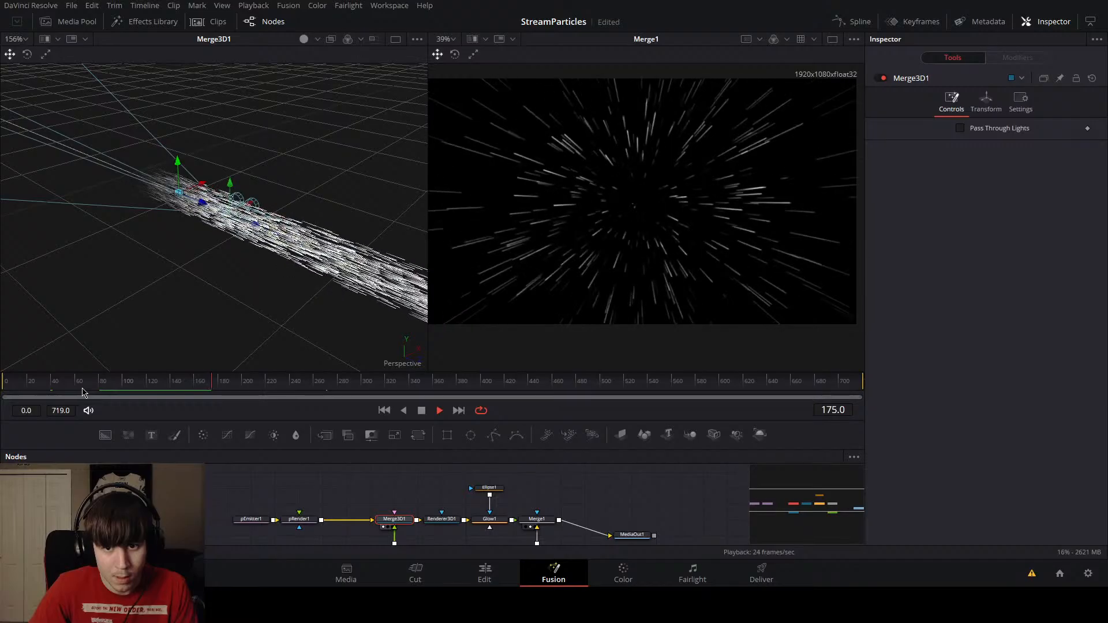
drag(153, 380, 111, 393)
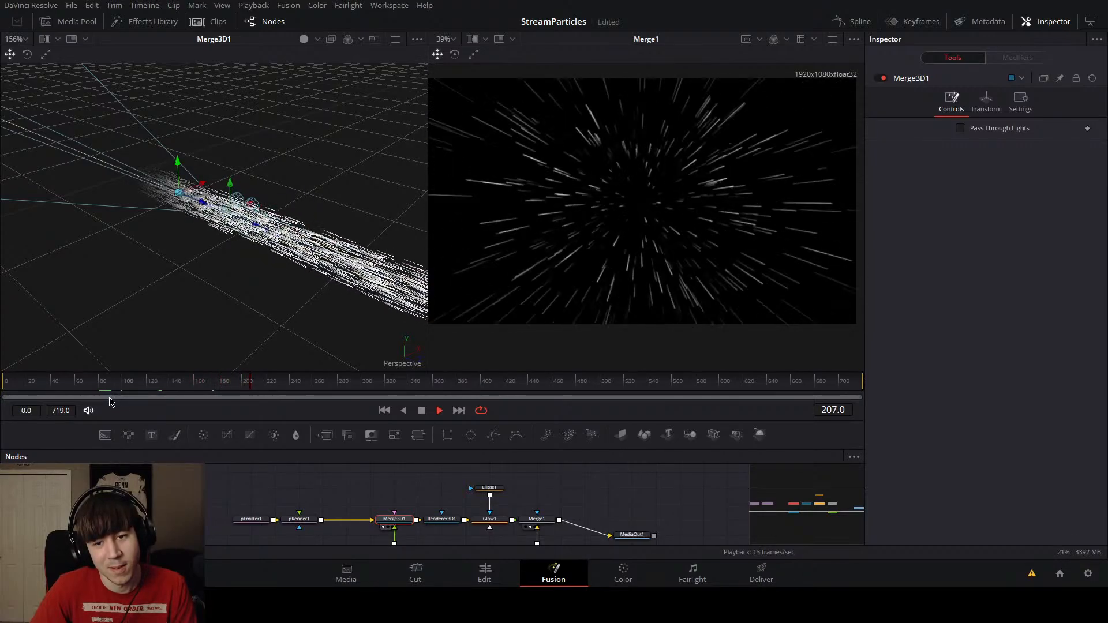
key(space)
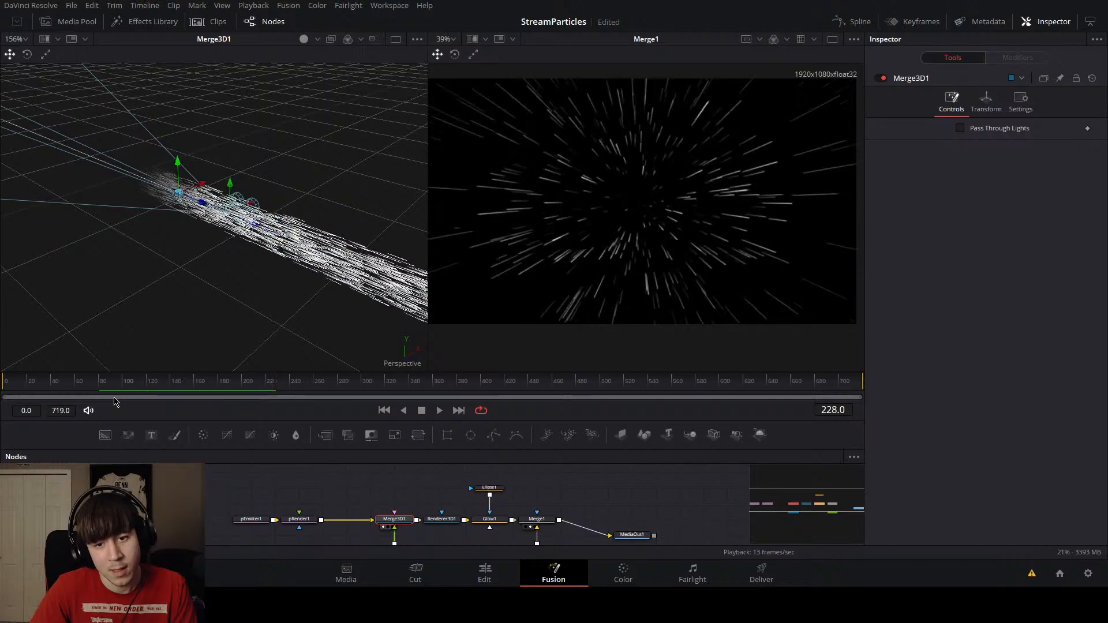
Step: Set the line style's Fade on pEmitter1 to 0.843, keeping the emitter selected
click(251, 519)
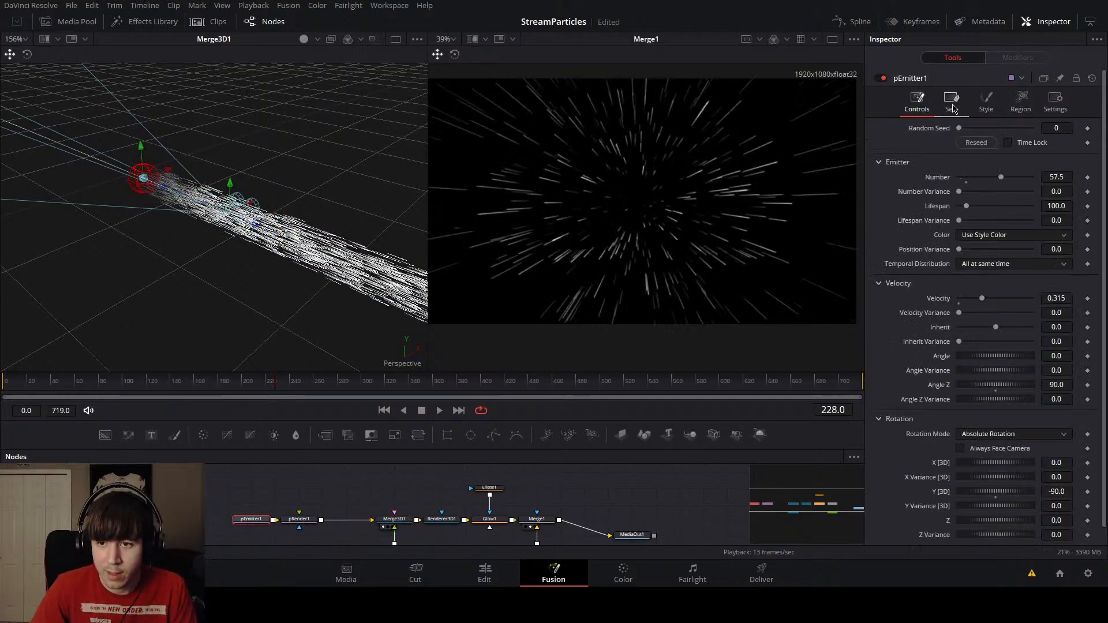
click(981, 105)
mouse_move(1004, 156)
mouse_down()
mouse_move(1038, 163)
mouse_move(1021, 162)
mouse_up()
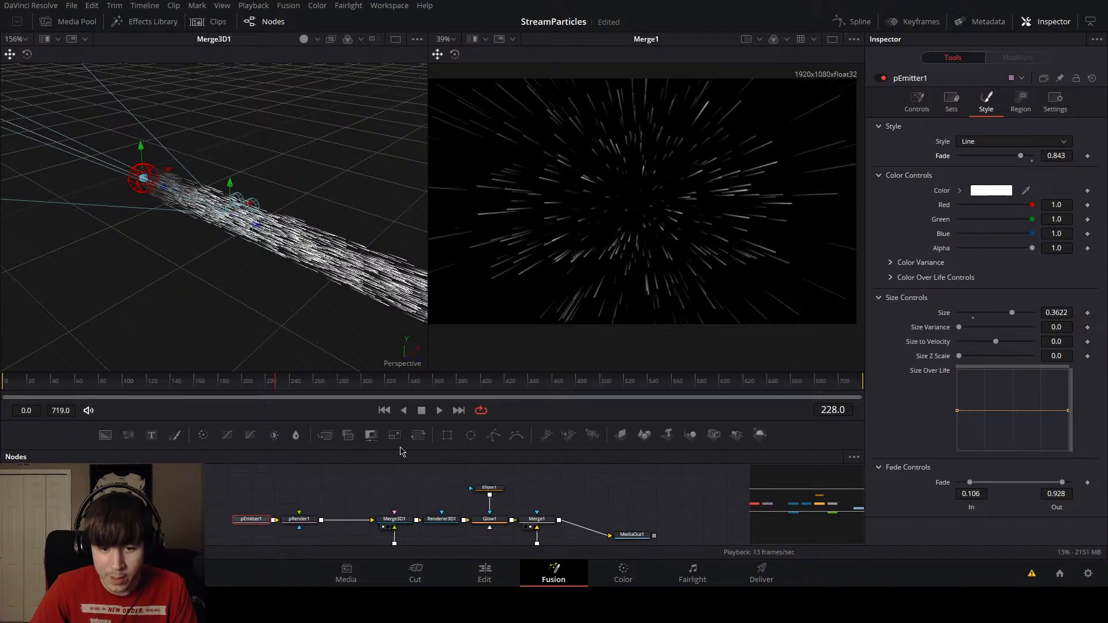
click(295, 521)
click(243, 521)
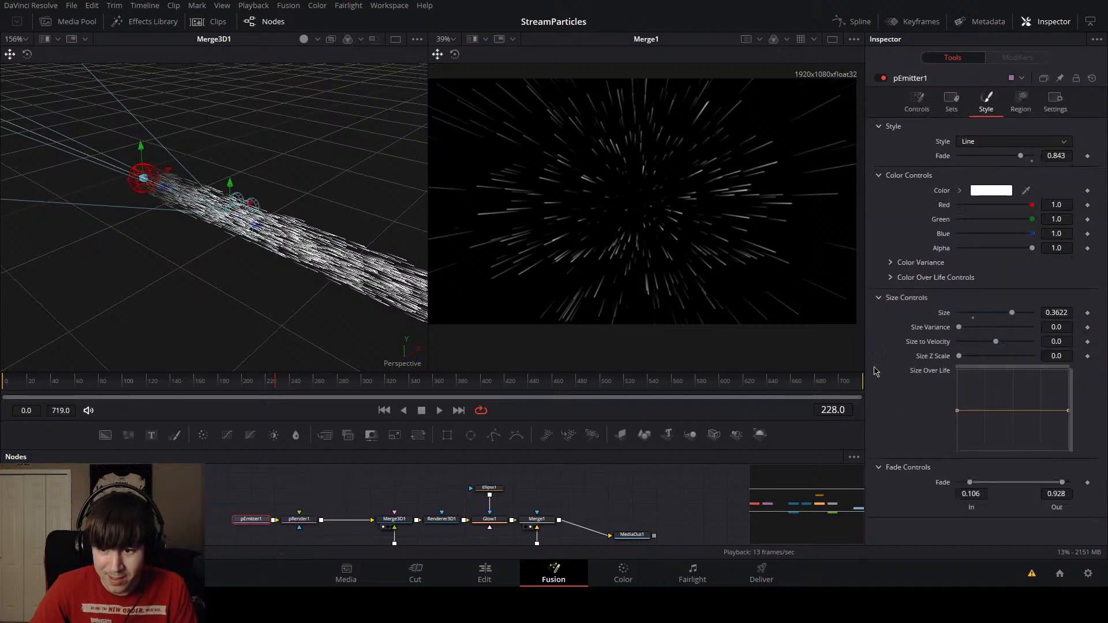
Step: Set the pEmitter1 velocity to 0.29, scrub back to around frame 118 and save the project
click(918, 103)
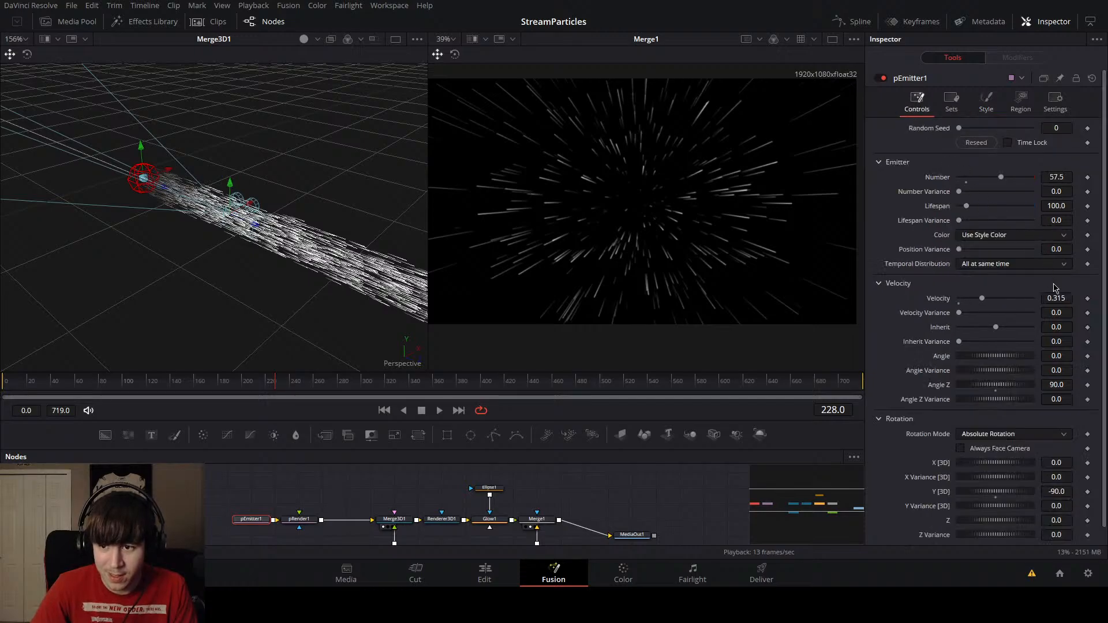
click(1067, 297)
text(0.29)
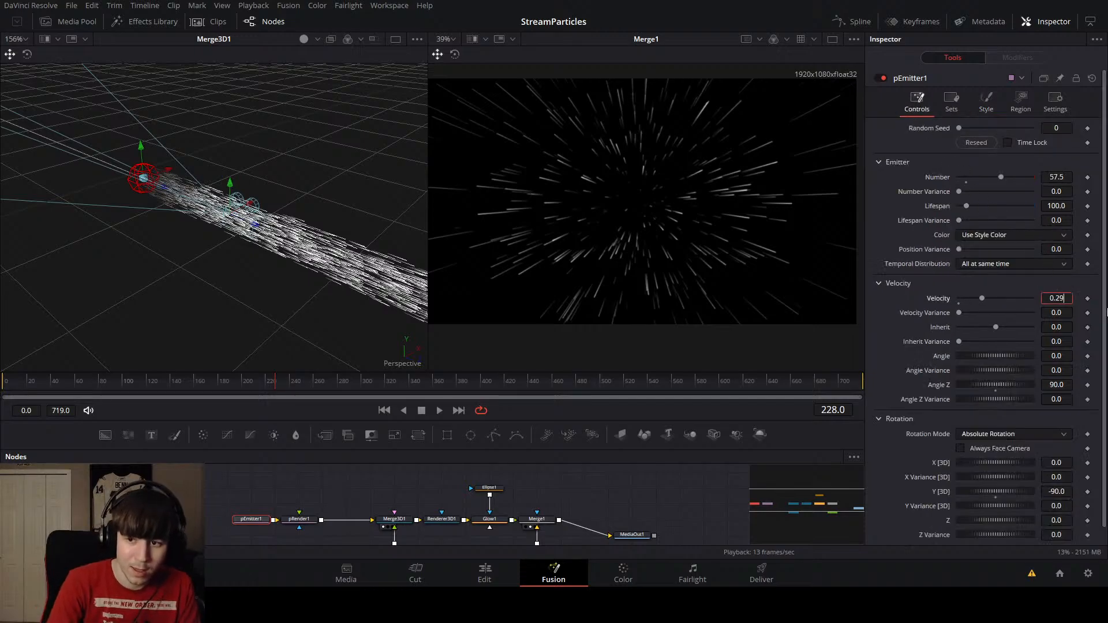
key(Tab)
click(561, 495)
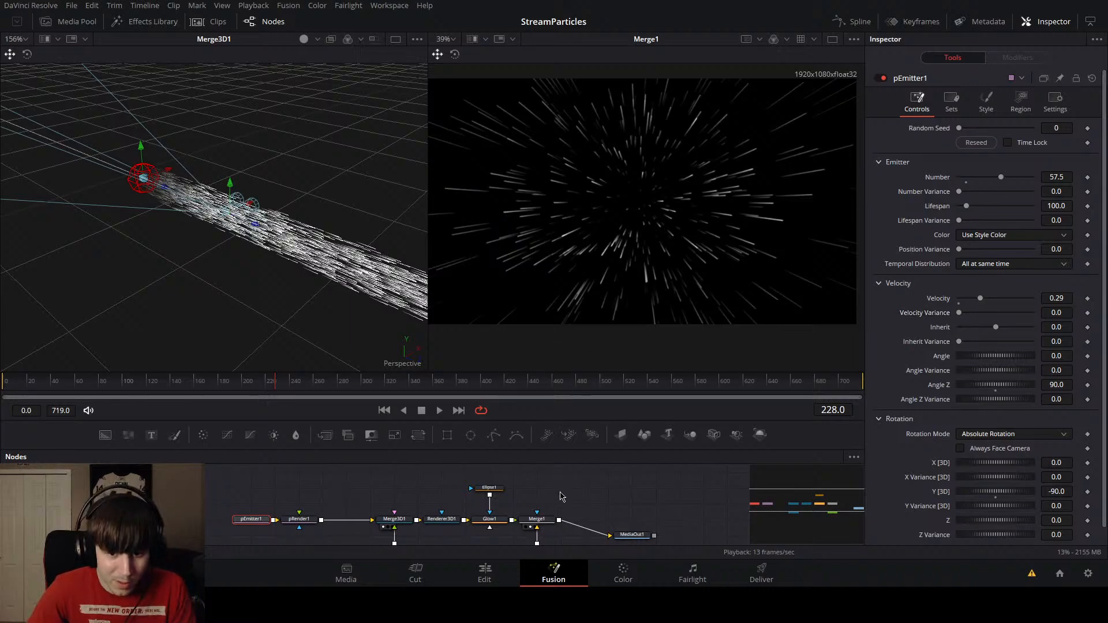
drag(365, 384, 145, 394)
key(ctrl+s)
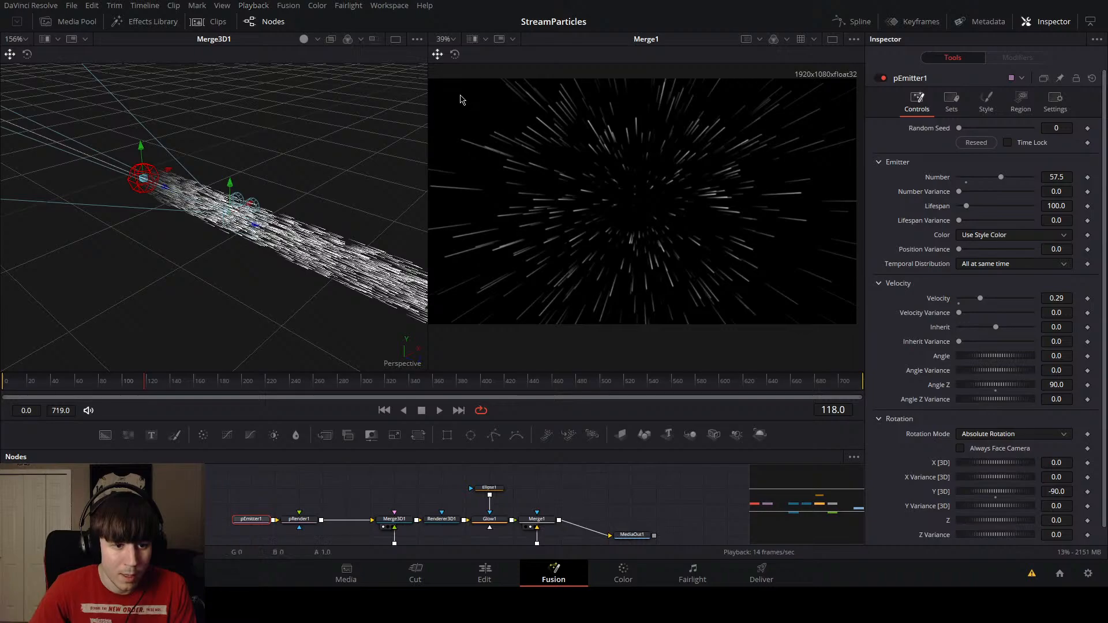
Step: Play the particle stream from several early points in the timeline to judge its speed and look
click(188, 490)
drag(150, 382, 127, 382)
key(space)
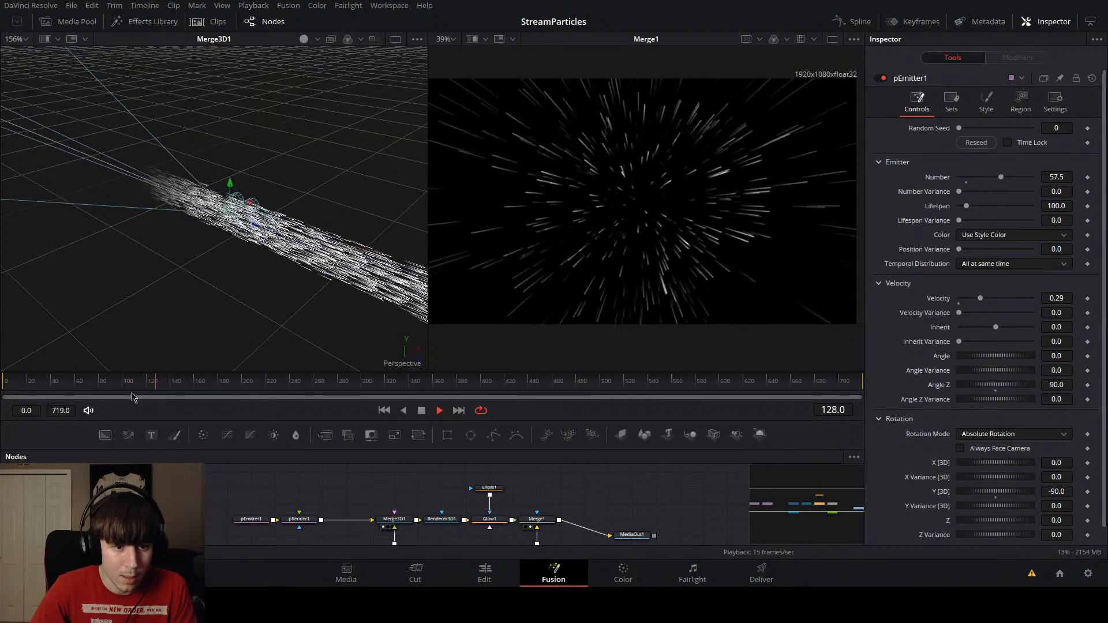
key(space)
key(space)
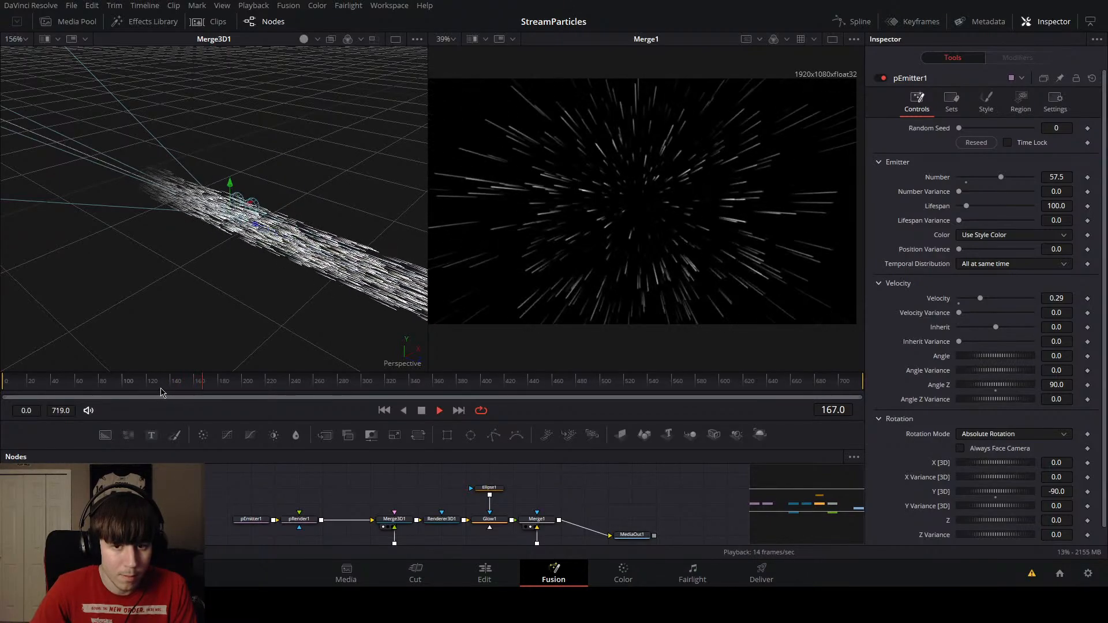
key(space)
drag(169, 385, 97, 386)
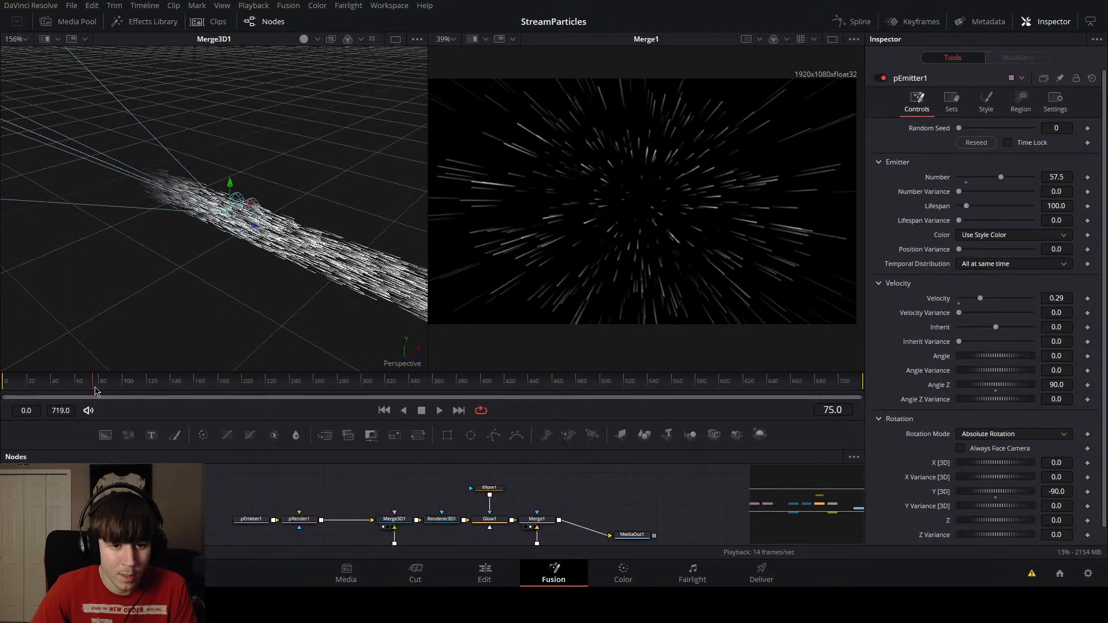
key(space)
key(space)
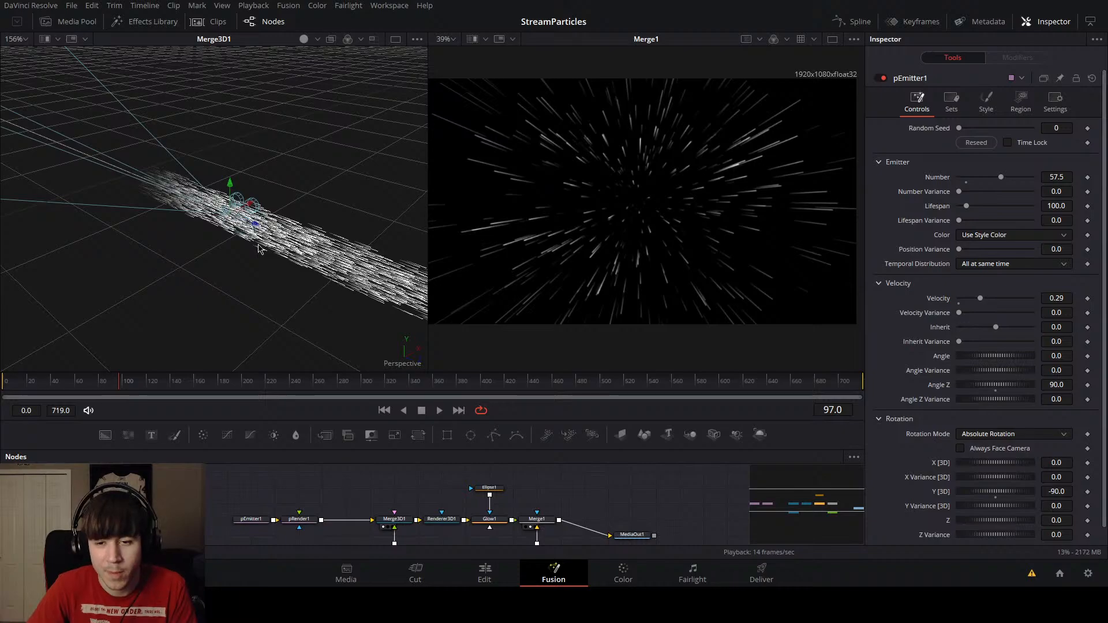
drag(104, 385, 22, 405)
key(space)
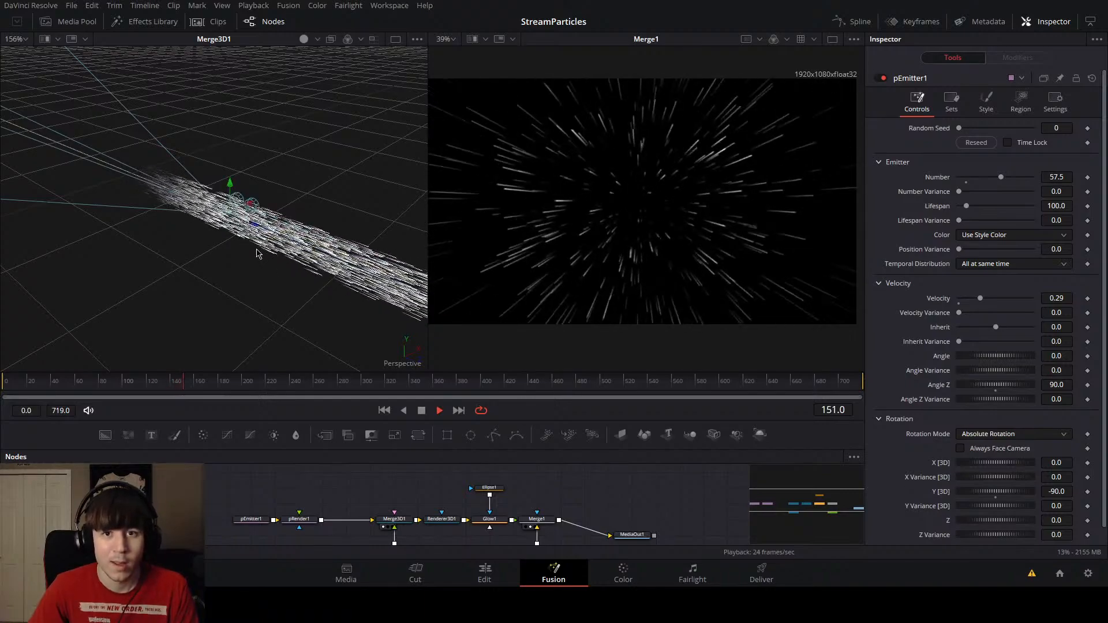
key(space)
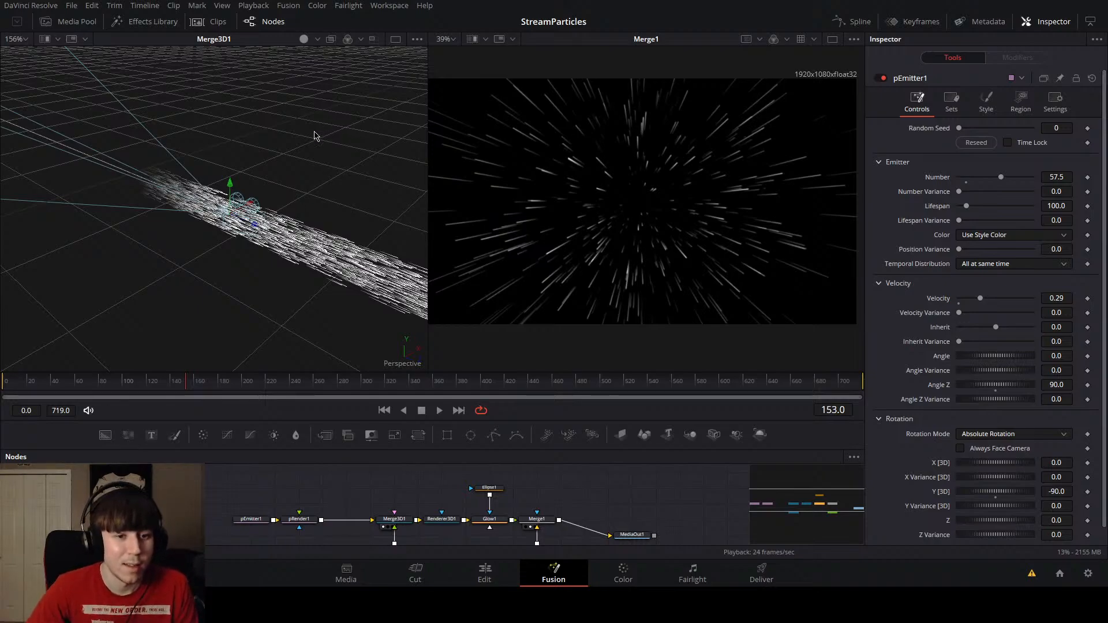
click(237, 225)
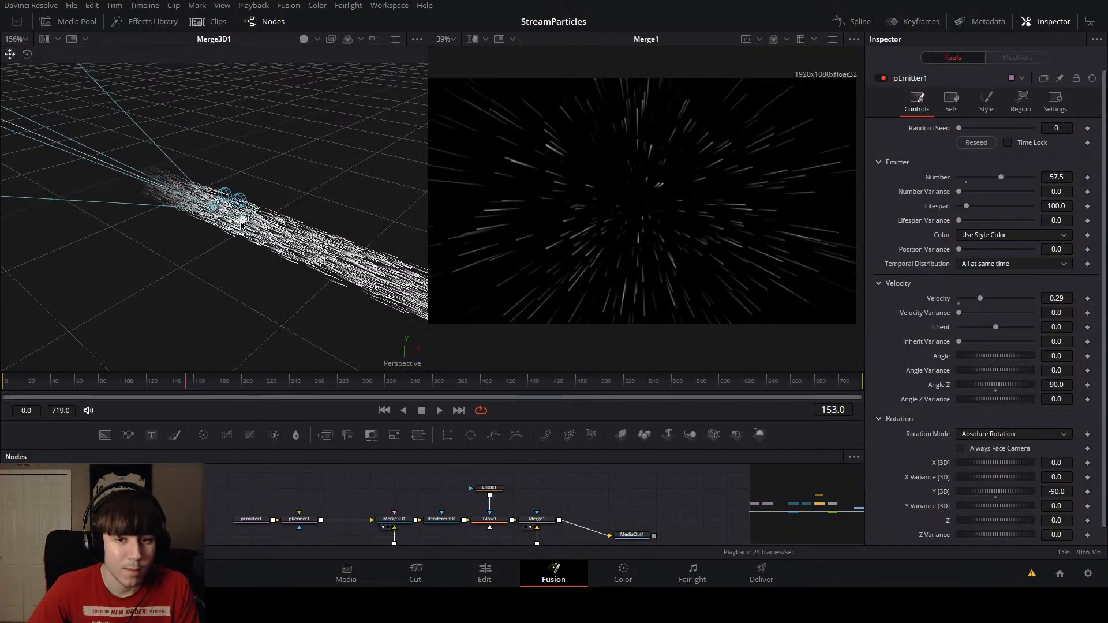
drag(240, 225, 348, 293)
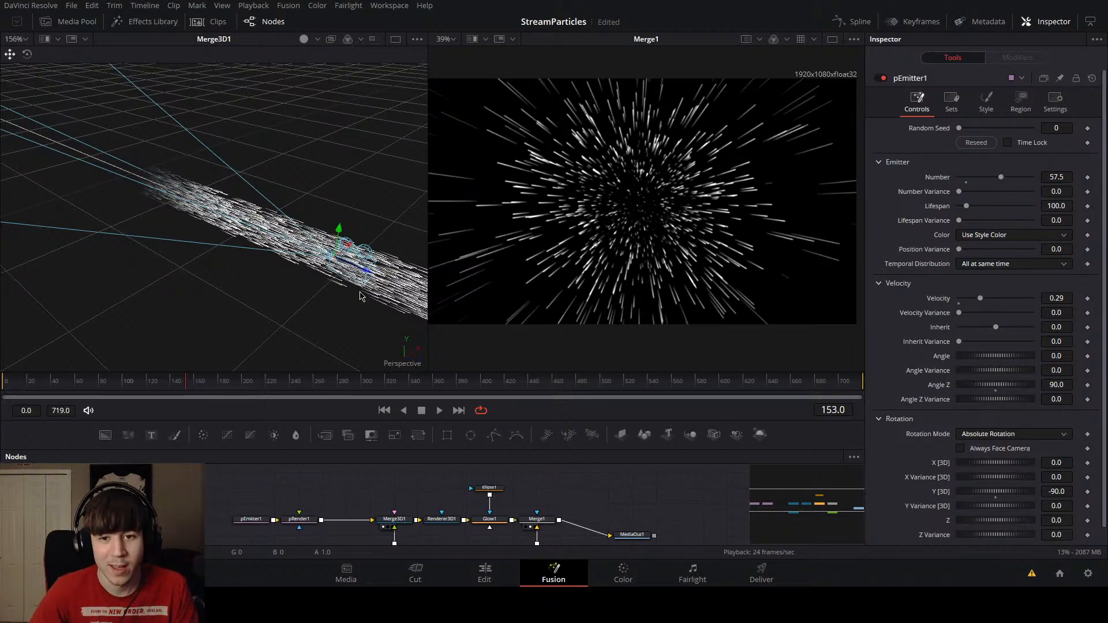
key(ctrl+z)
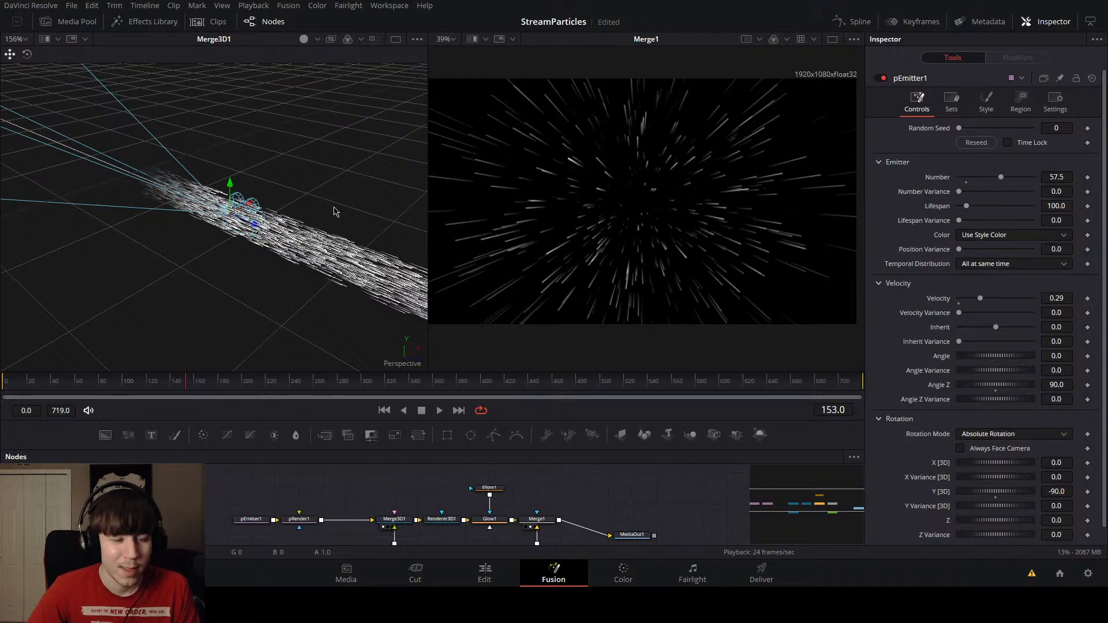
Step: Move the camera back along its Z axis to about 0.38 and preview the particles from around frame 60
drag(252, 226, 324, 257)
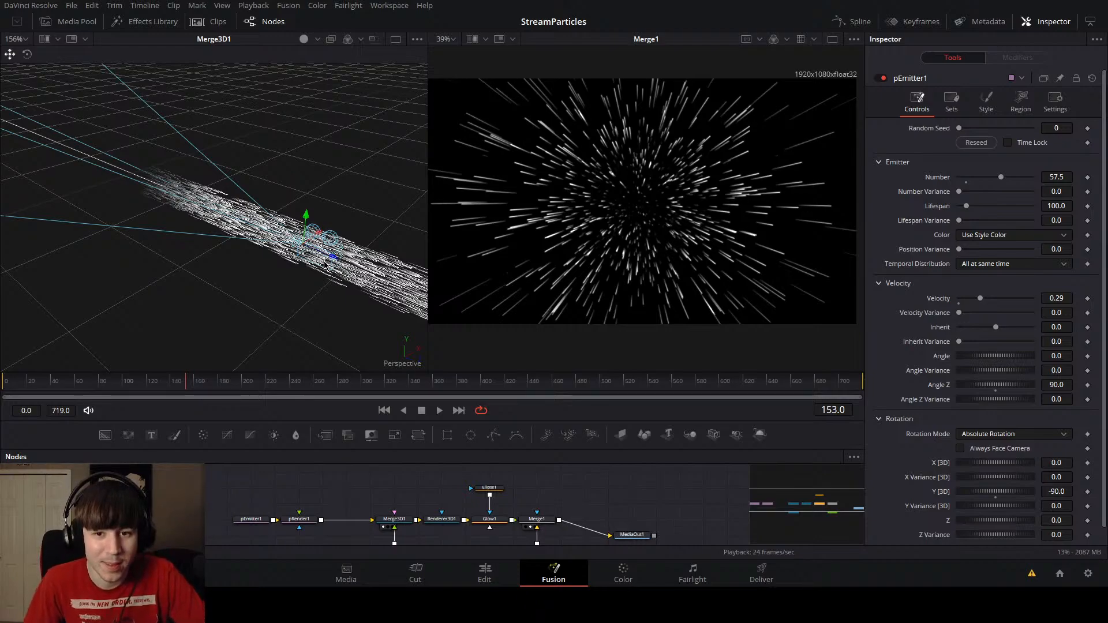
mouse_move(334, 256)
mouse_down()
mouse_move(344, 258)
mouse_move(193, 237)
mouse_move(316, 269)
mouse_up()
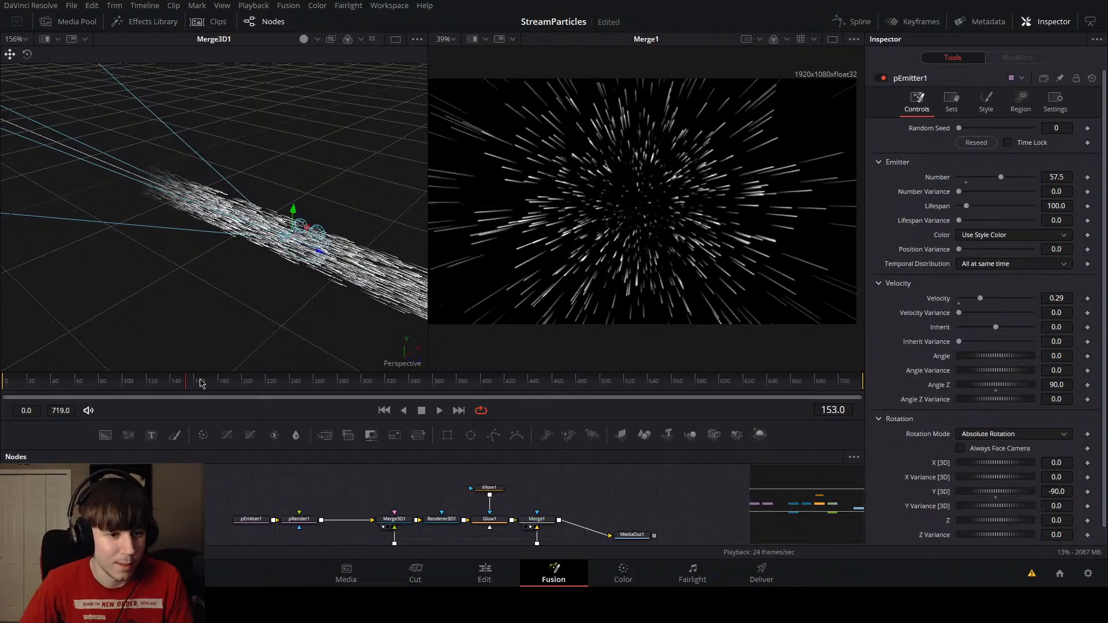
click(78, 384)
key(space)
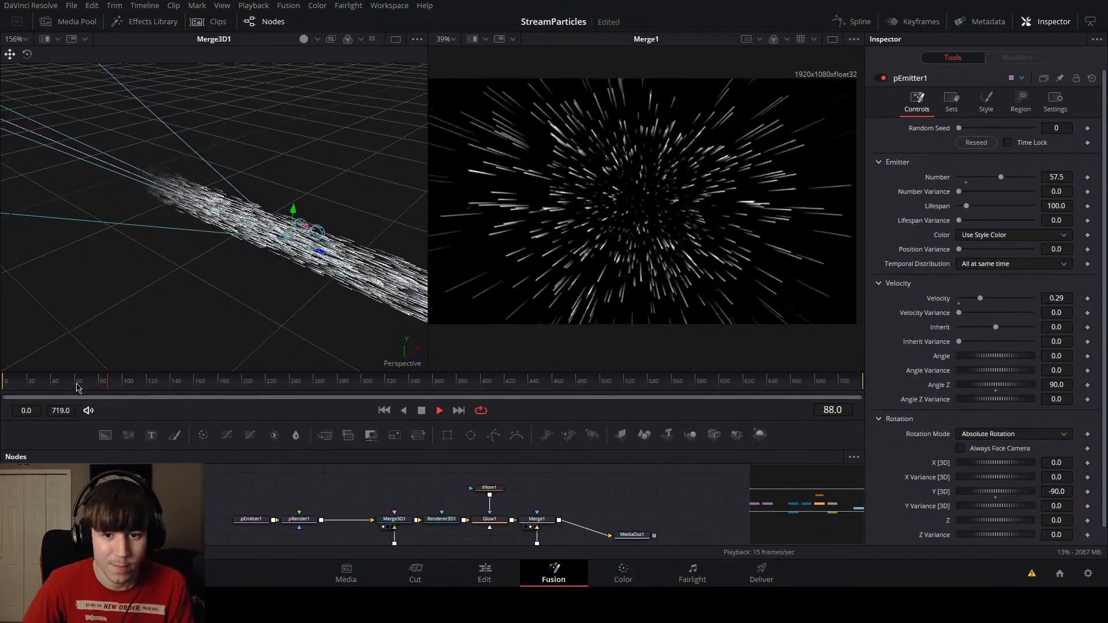
key(space)
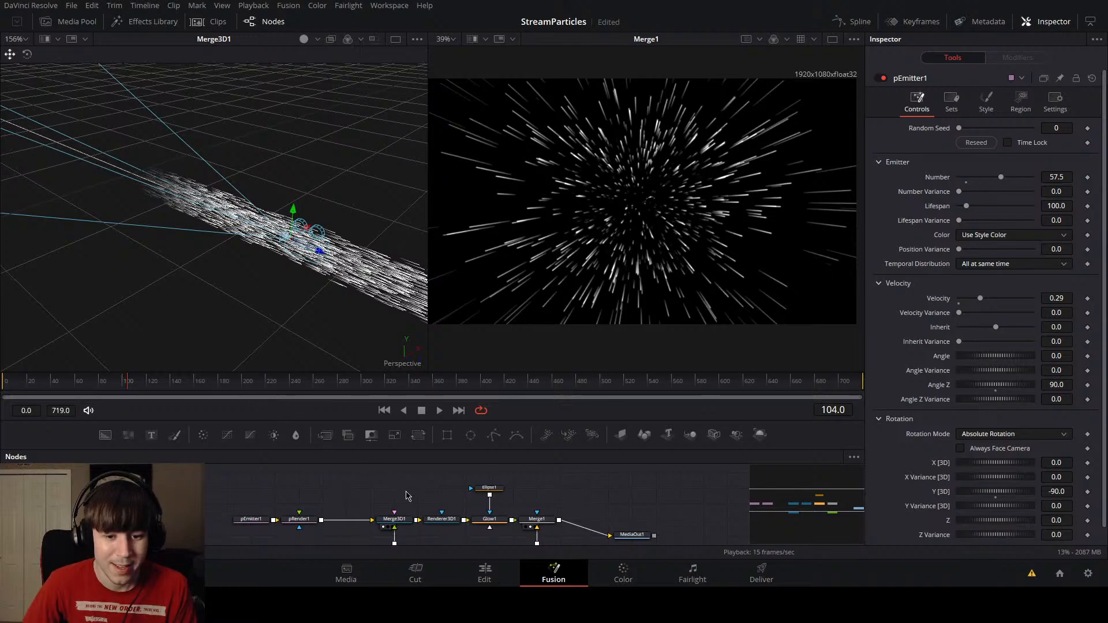
Step: Add a keyframe to Camera3D1's Z translation at frame 0
drag(411, 529, 365, 496)
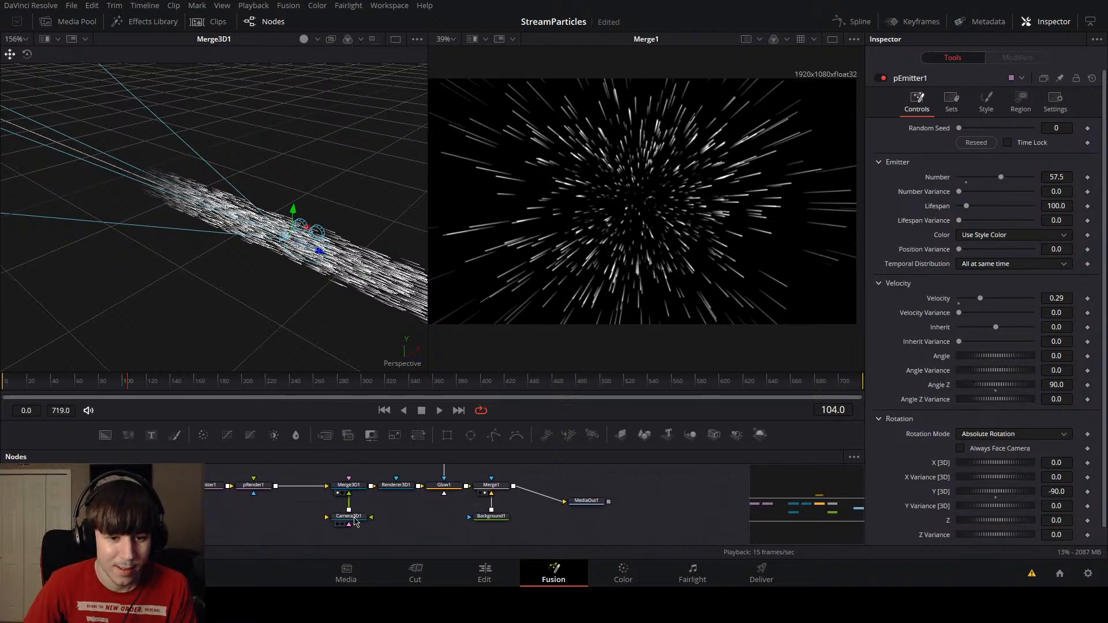
click(355, 521)
drag(333, 385, 6, 397)
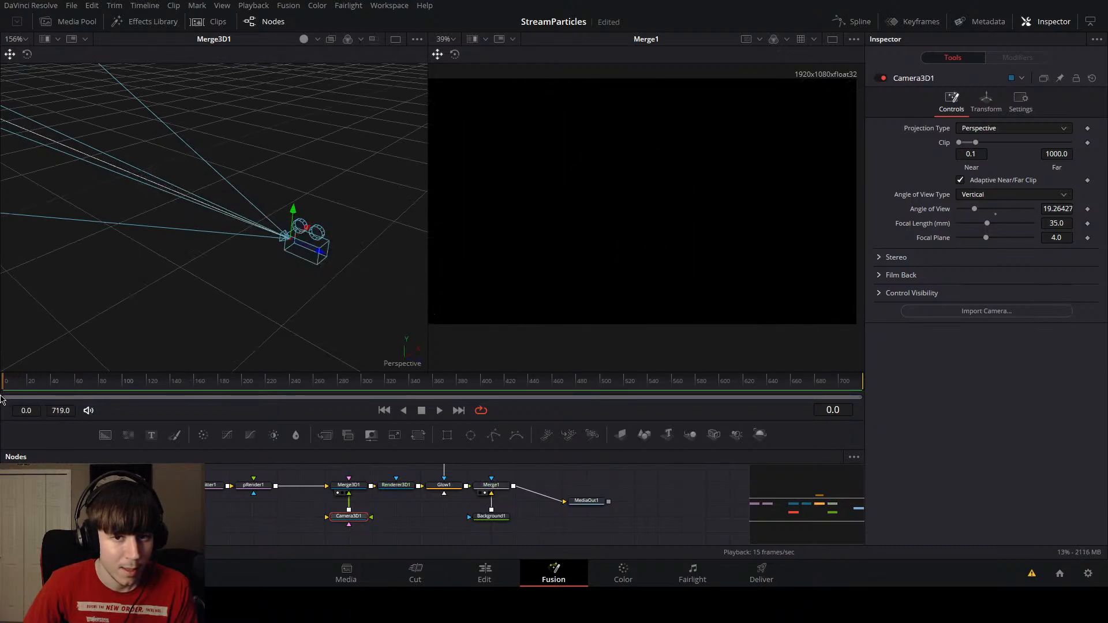
mouse_move(3, 399)
mouse_down()
mouse_move(40, 406)
mouse_move(3, 411)
mouse_up()
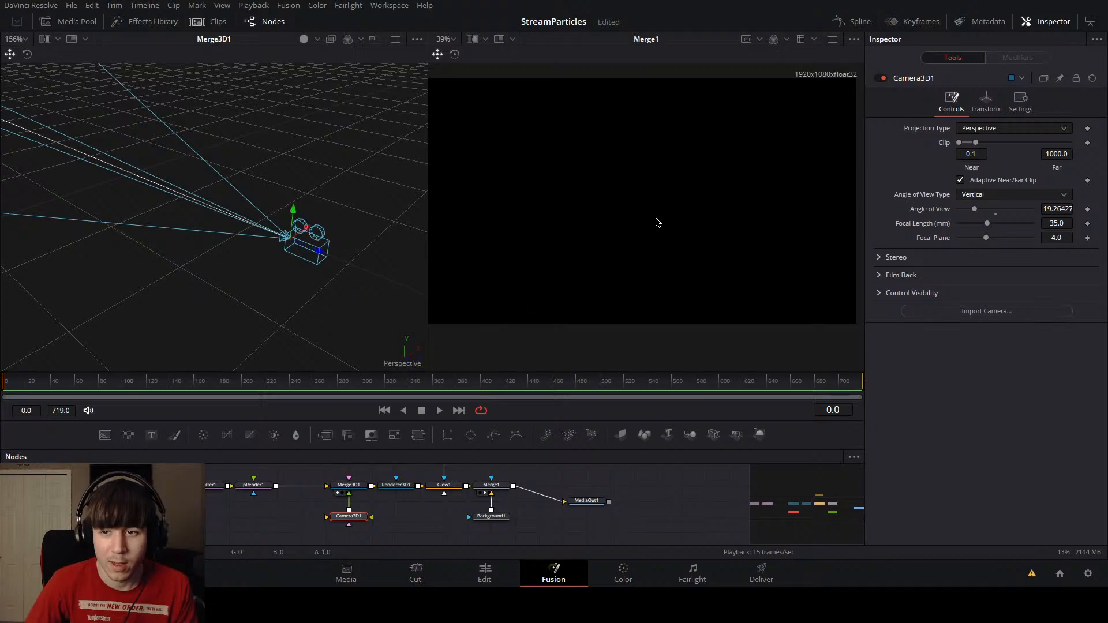
click(990, 112)
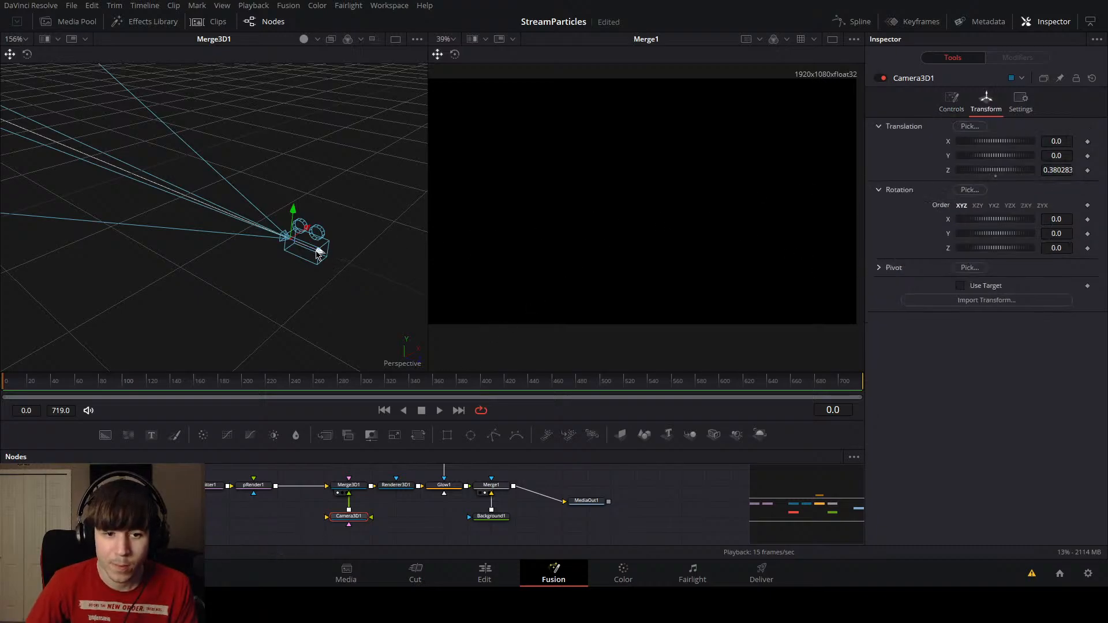
drag(320, 254, 429, 260)
key(ctrl+z)
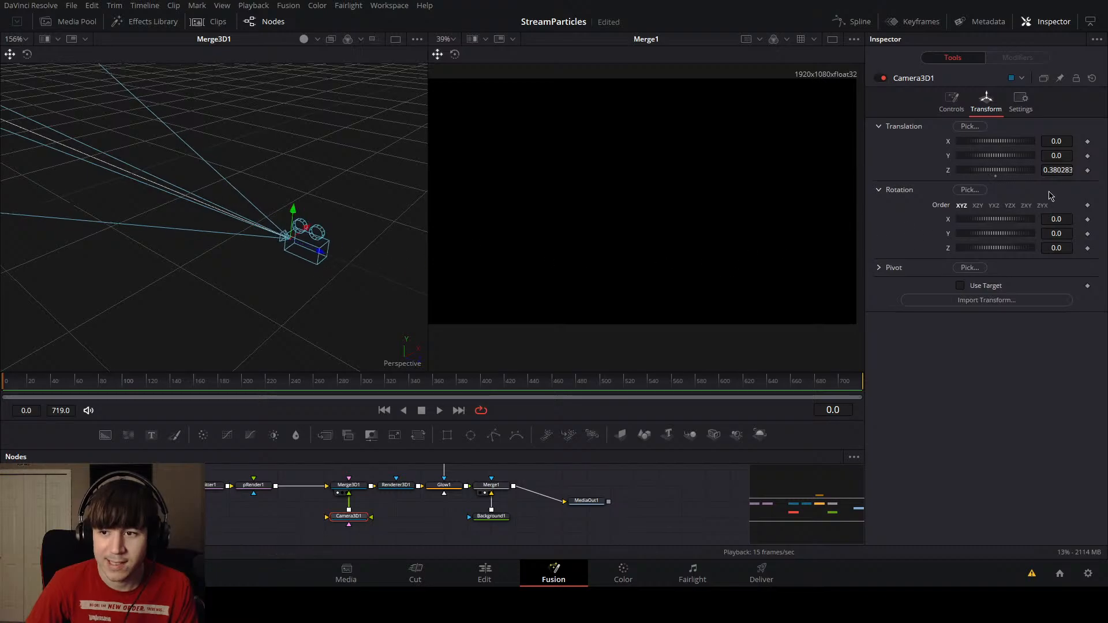
click(1087, 170)
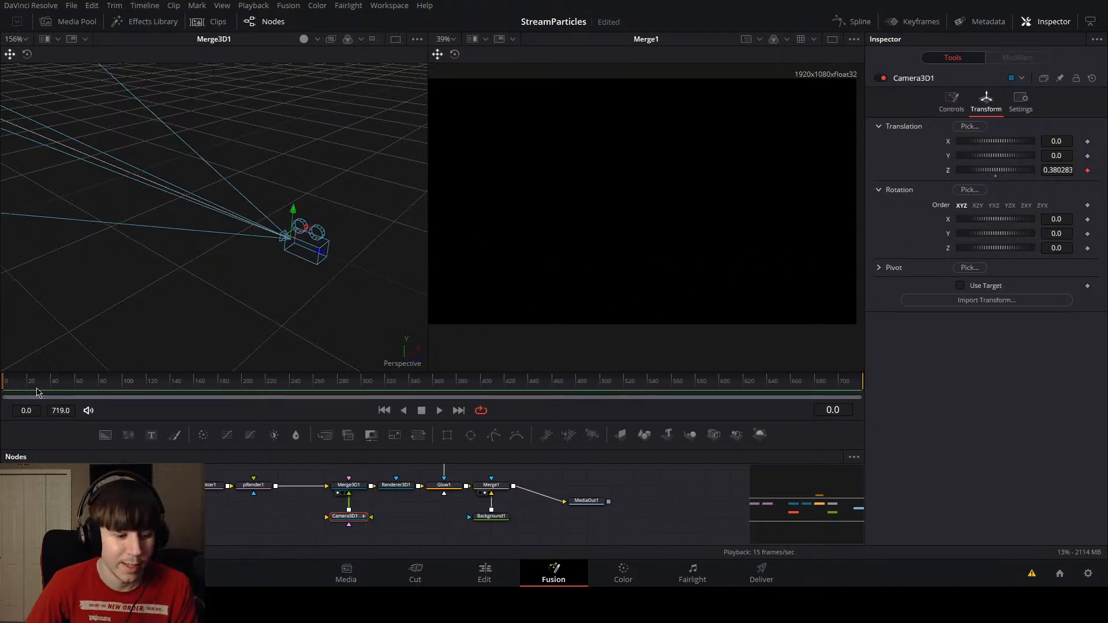
mouse_move(15, 387)
mouse_down()
mouse_move(3, 385)
mouse_move(41, 386)
mouse_up()
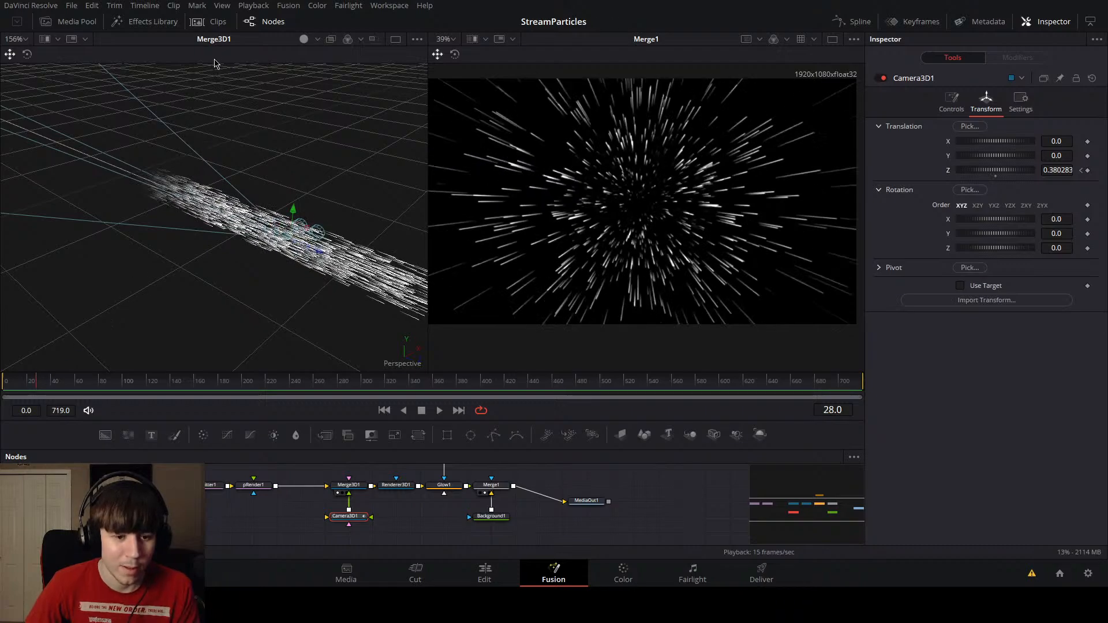
click(72, 21)
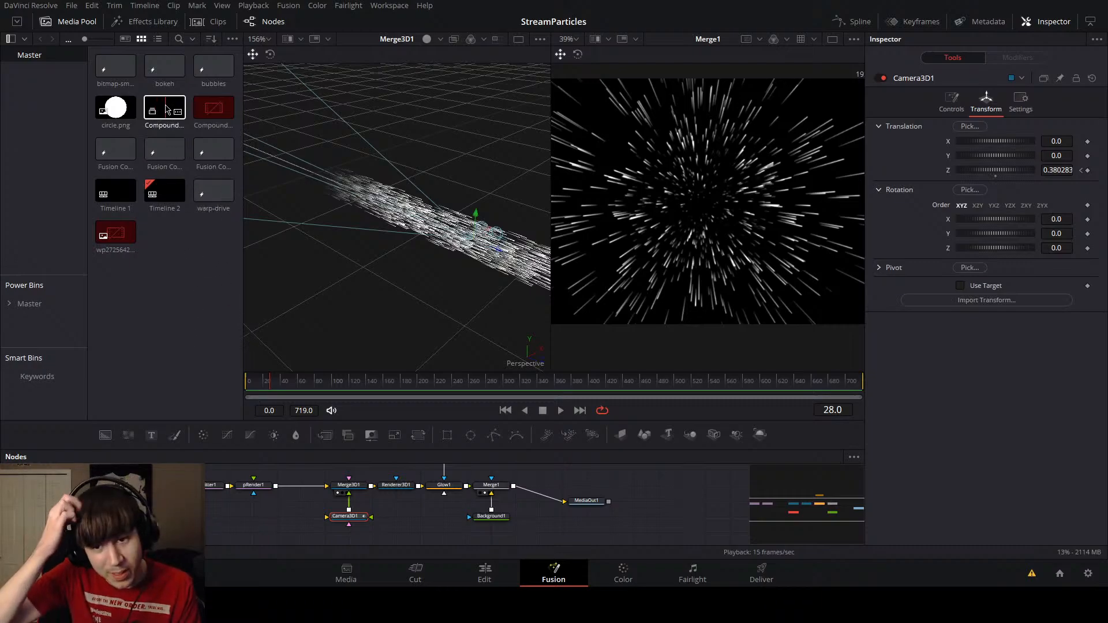
click(78, 27)
Step: At frame 360, move Camera3D1 forward to a Z translation of about -0.155 and play the camera move from the start
click(440, 387)
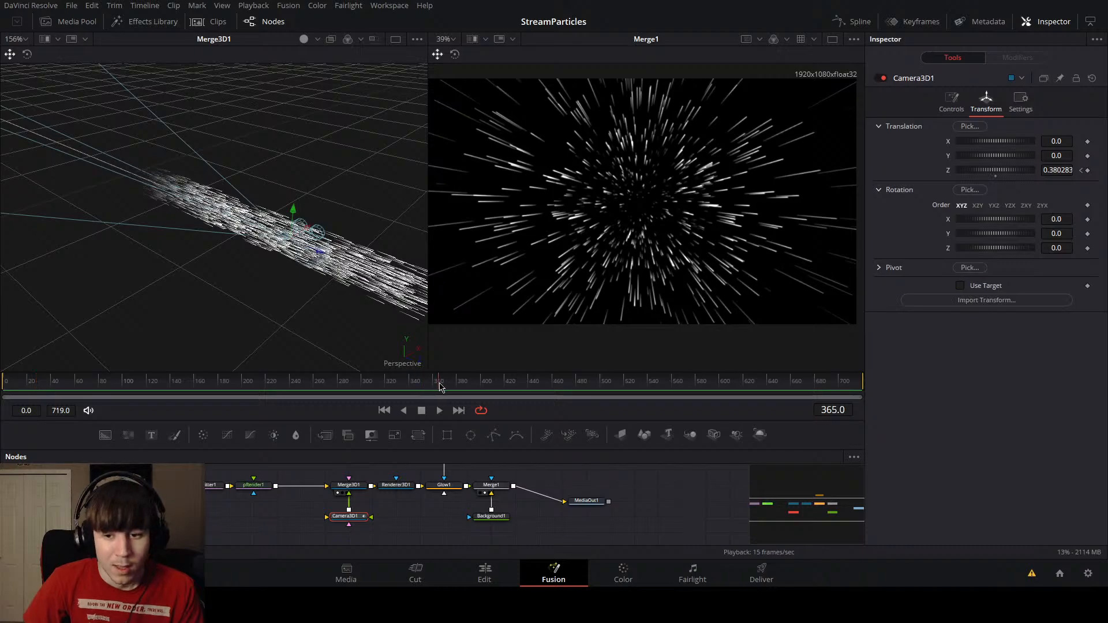
mouse_move(440, 387)
mouse_down()
mouse_move(899, 410)
mouse_move(854, 398)
mouse_move(434, 392)
mouse_up()
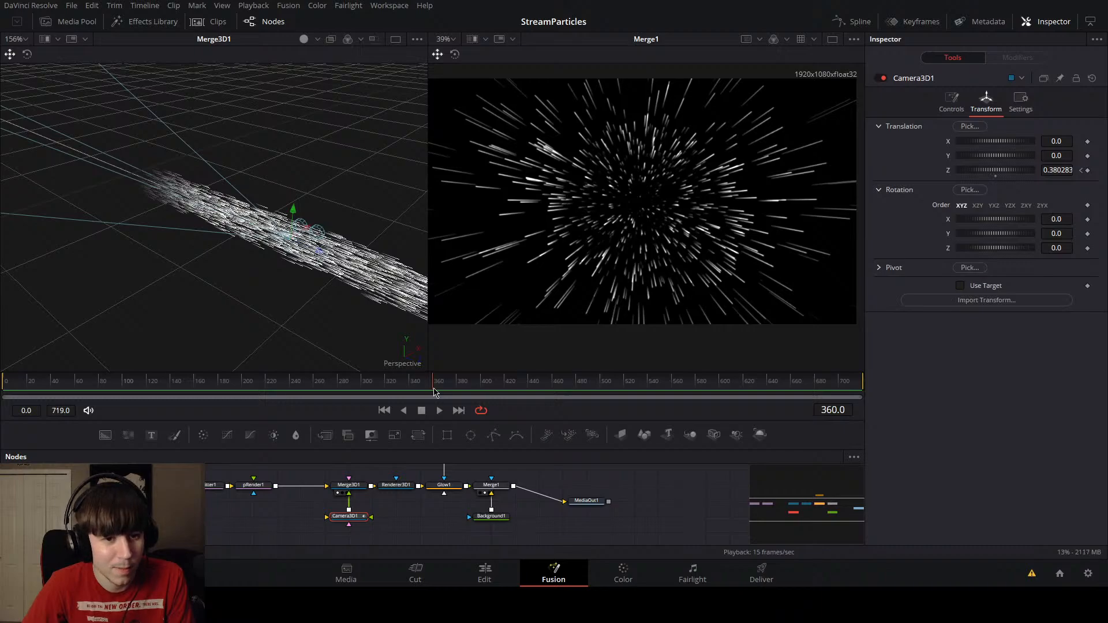
click(974, 172)
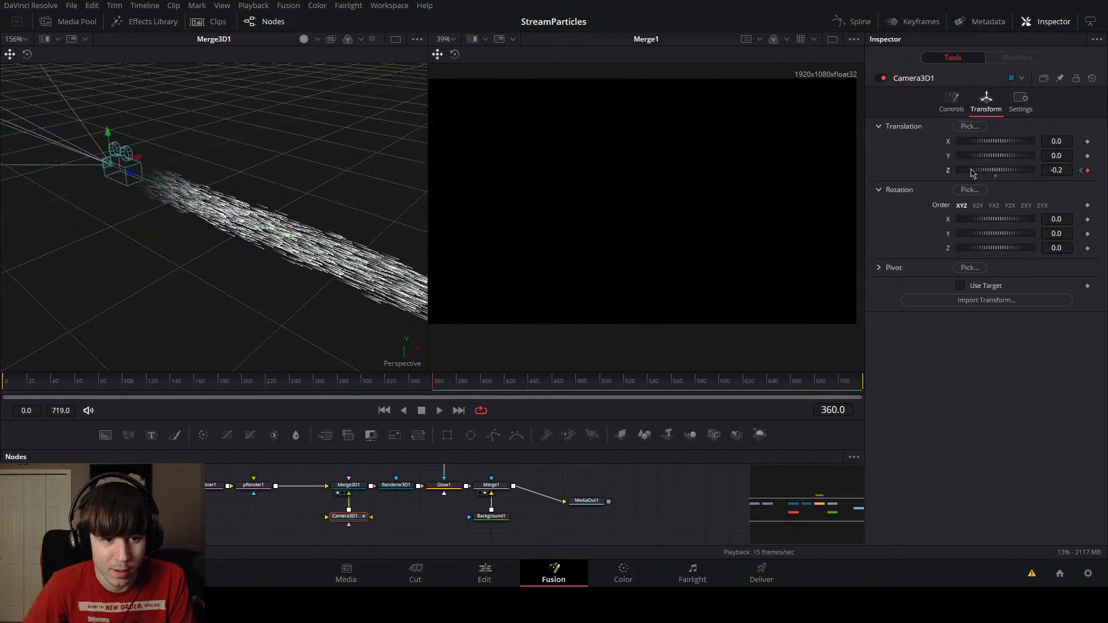
drag(974, 172, 976, 172)
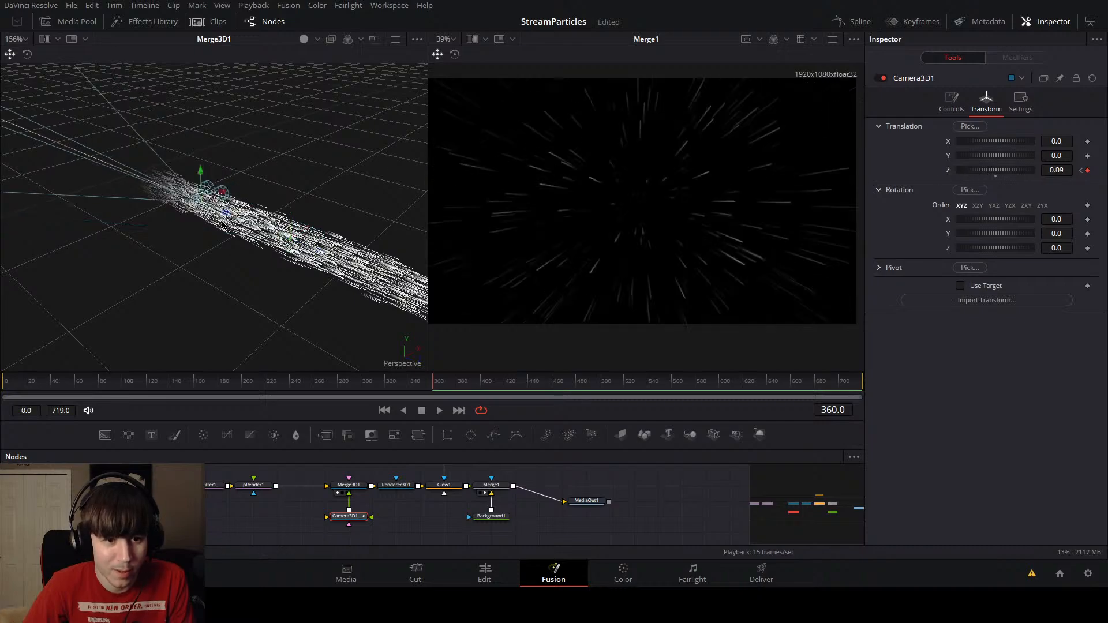
drag(228, 217, 171, 202)
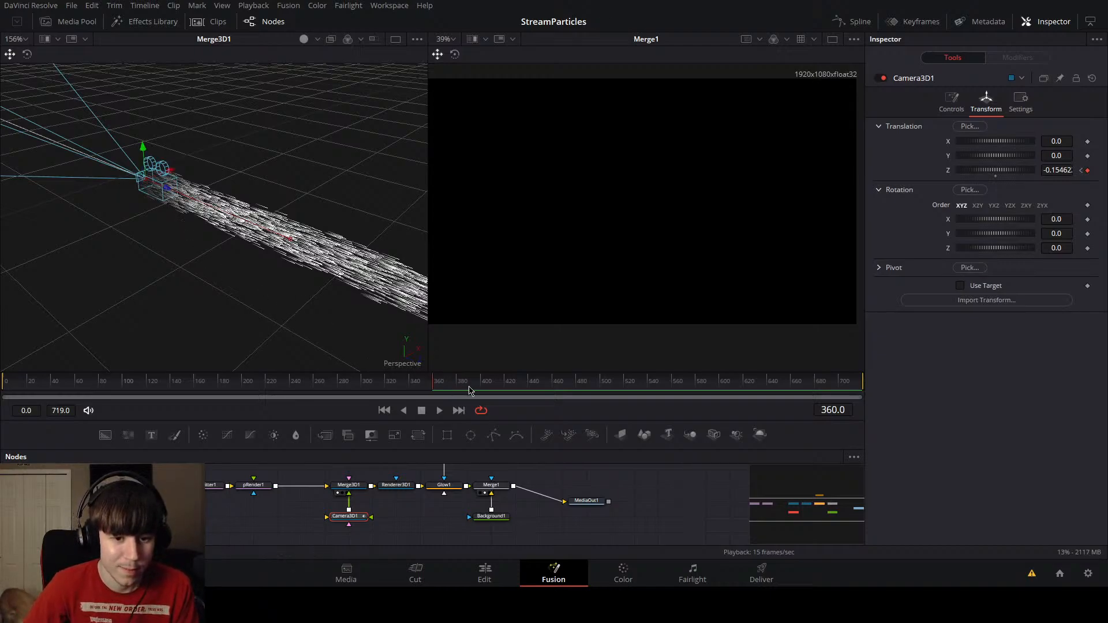
drag(468, 390, 1, 384)
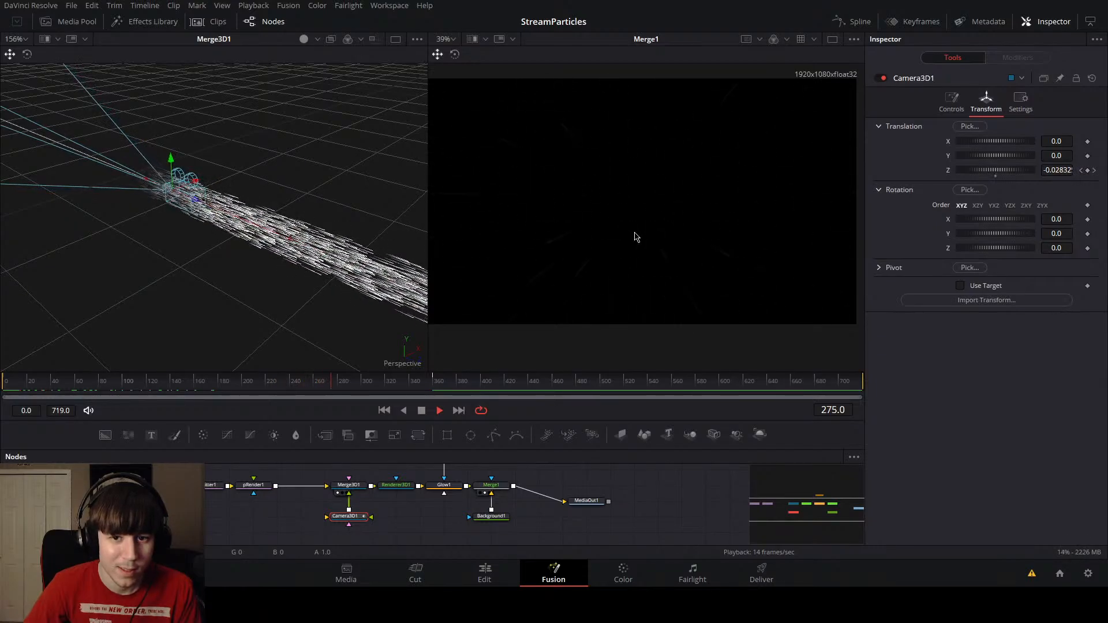
key(space)
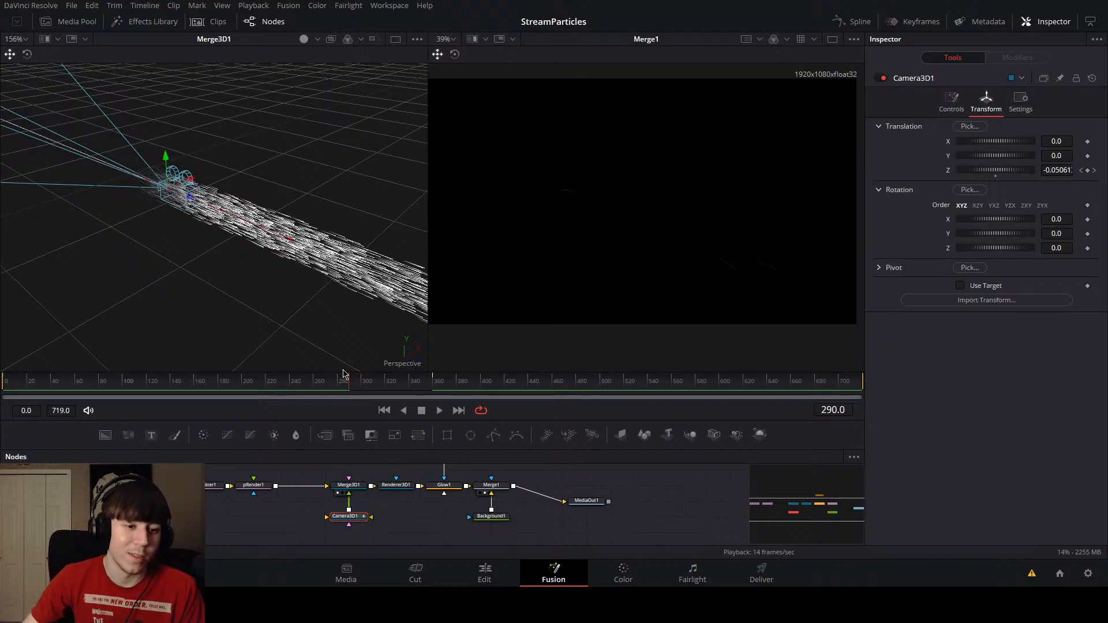
Step: At frame 120, keyframe Camera3D1's Z translation at about -0.088
drag(341, 383, 148, 390)
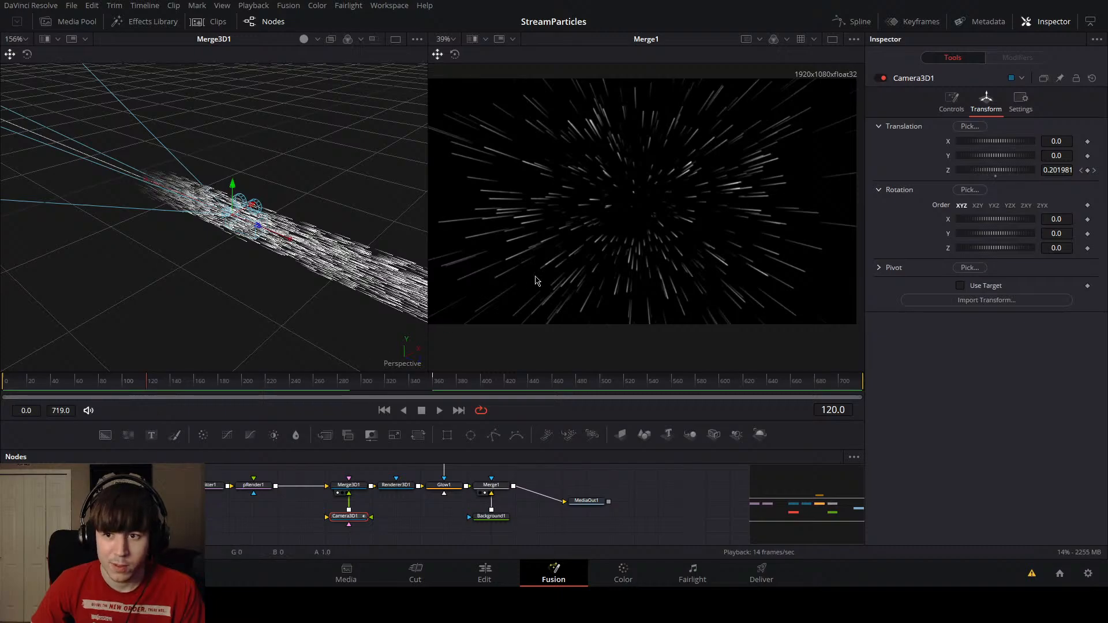
drag(1000, 175, 994, 178)
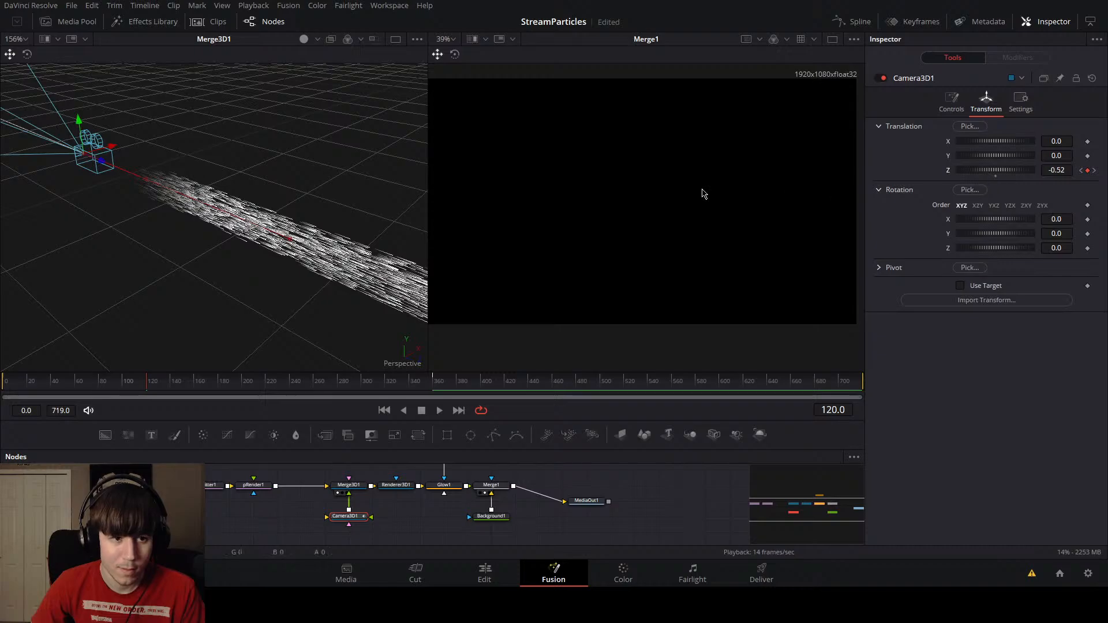
mouse_move(98, 167)
mouse_down()
mouse_move(202, 197)
mouse_move(179, 193)
mouse_up()
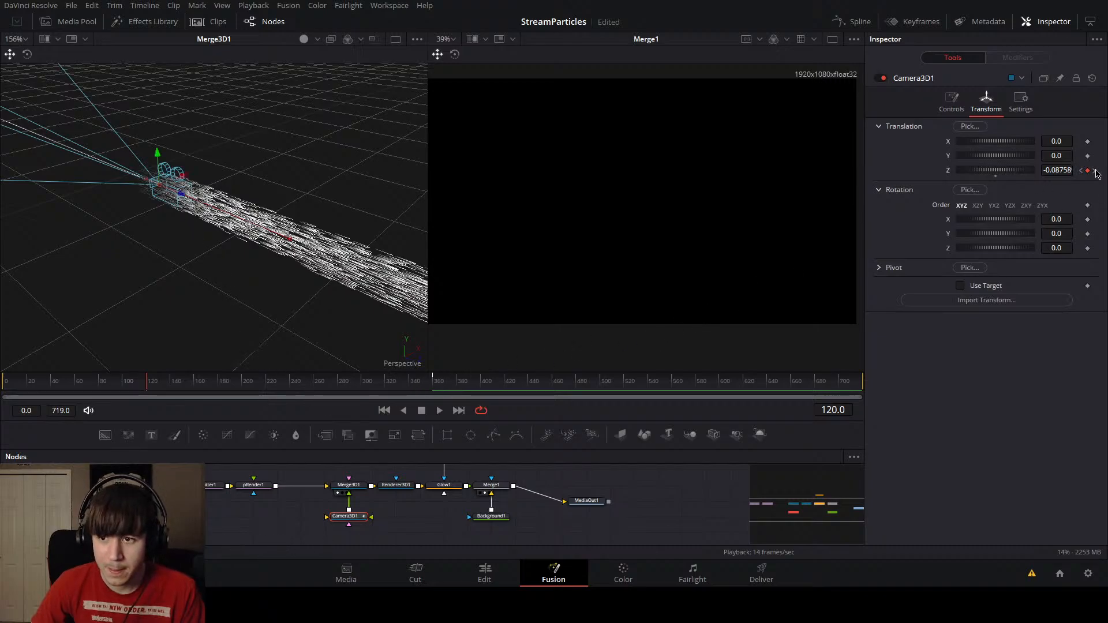
Step: Remove Camera3D1's Z translation keyframe at frame 360 and play the camera move from the start
click(1094, 170)
click(1087, 170)
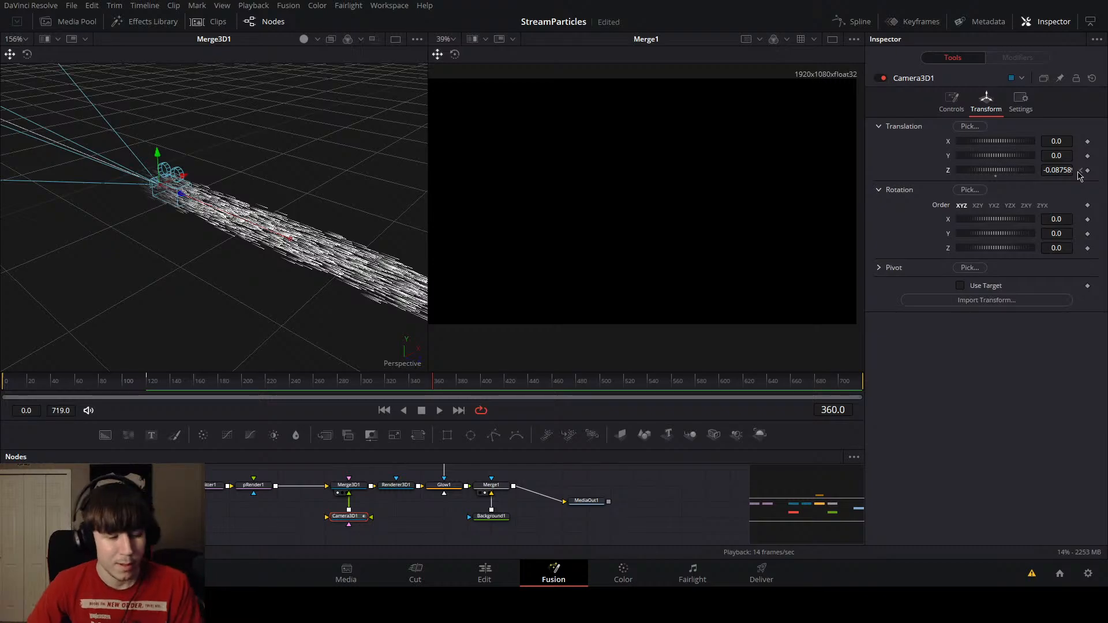
click(278, 387)
drag(278, 387, 2, 406)
key(space)
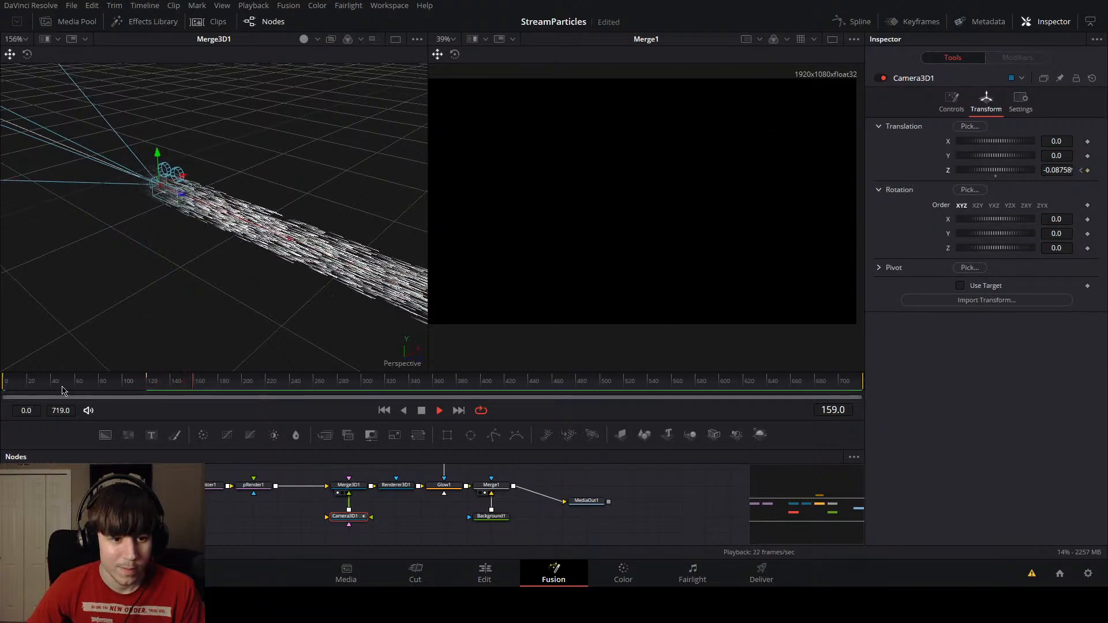
Step: Scrub back through the opening camera move and park the playhead at frame 23
click(167, 386)
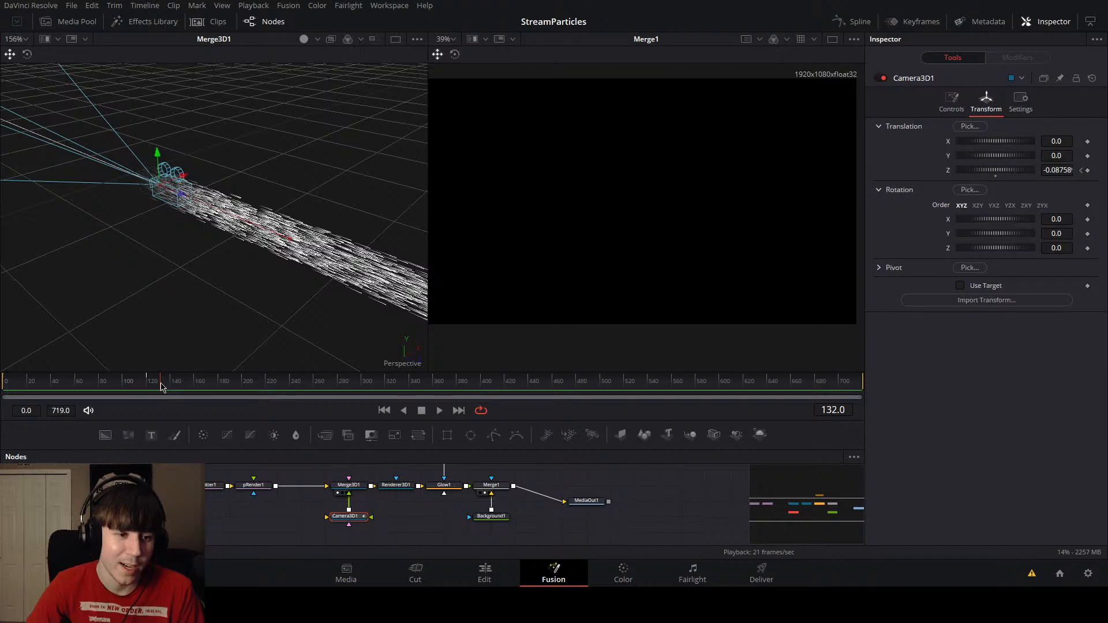
mouse_move(161, 386)
mouse_down()
mouse_move(7, 375)
mouse_move(148, 391)
mouse_move(19, 395)
mouse_up()
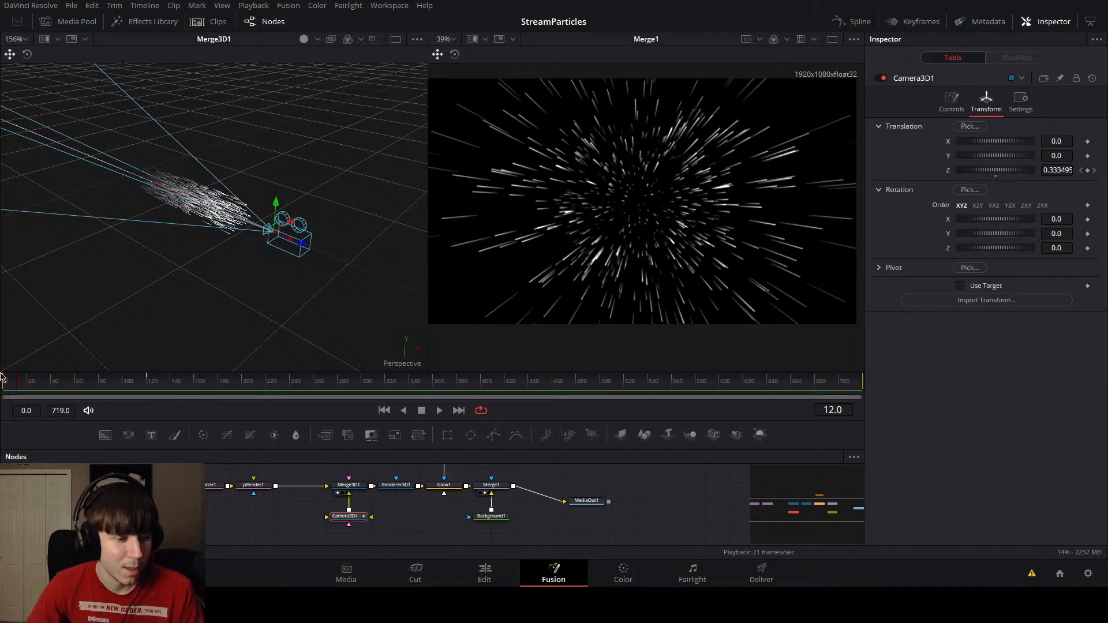
click(3, 384)
drag(2, 386, 32, 397)
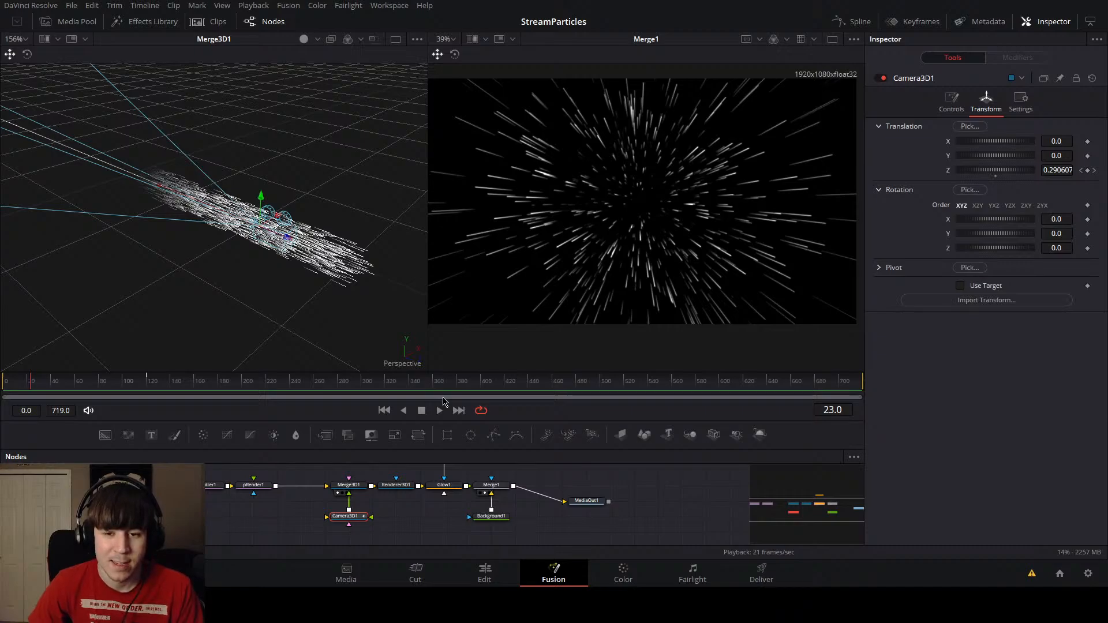
Step: In pEmitter1's color variance, set the high blue variance to 0.113 and the red variance range to -0.012 to 0.1
scroll(312, 487, up, 2)
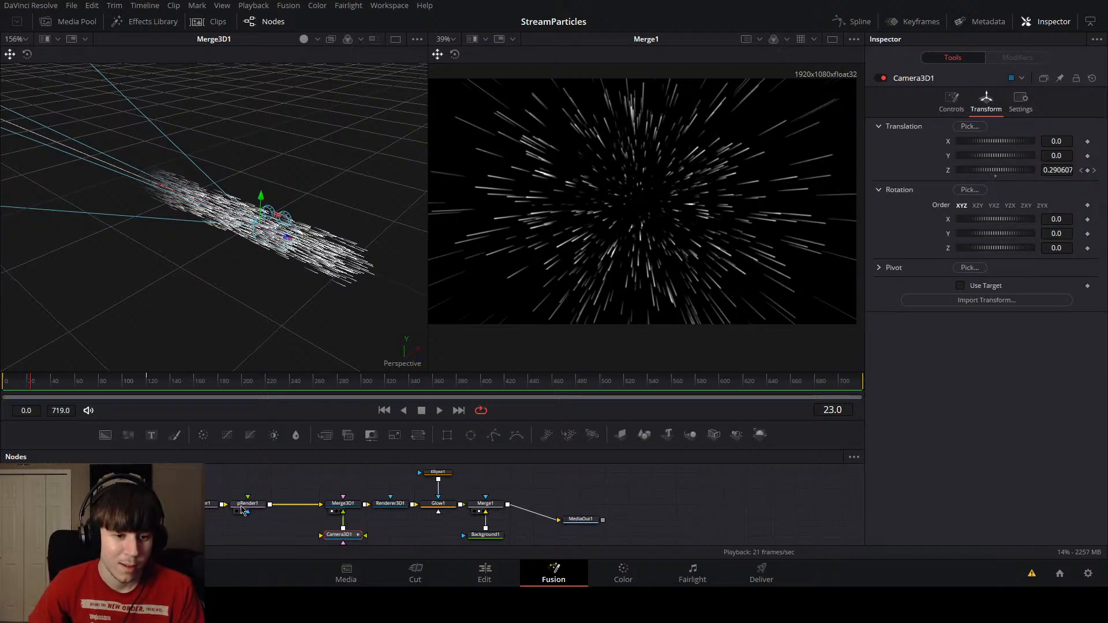
click(212, 504)
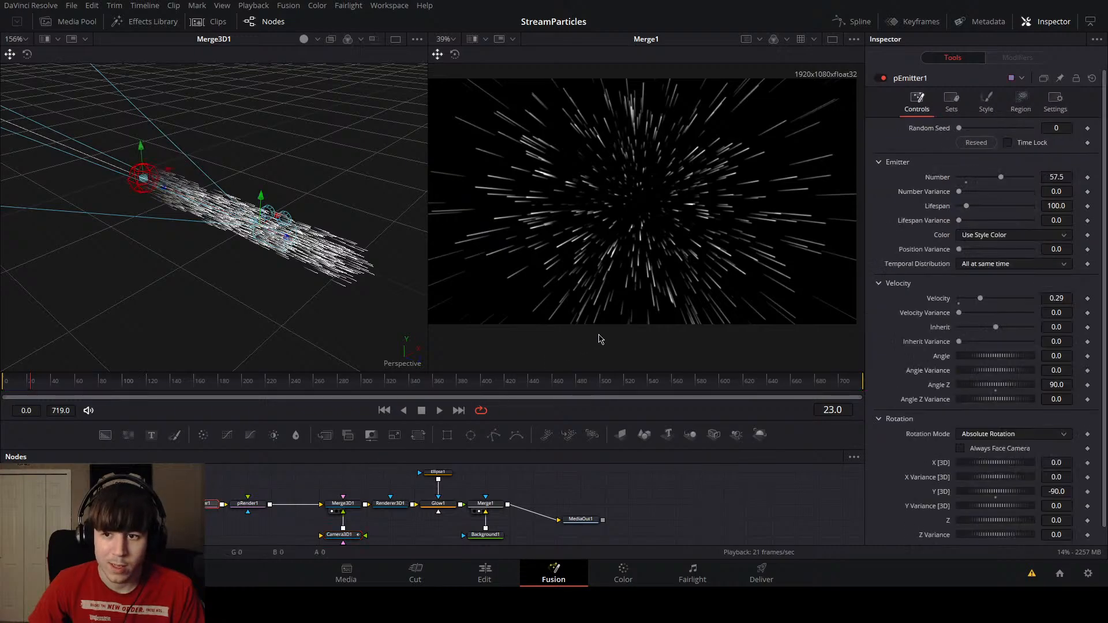
scroll(899, 298, down, 1)
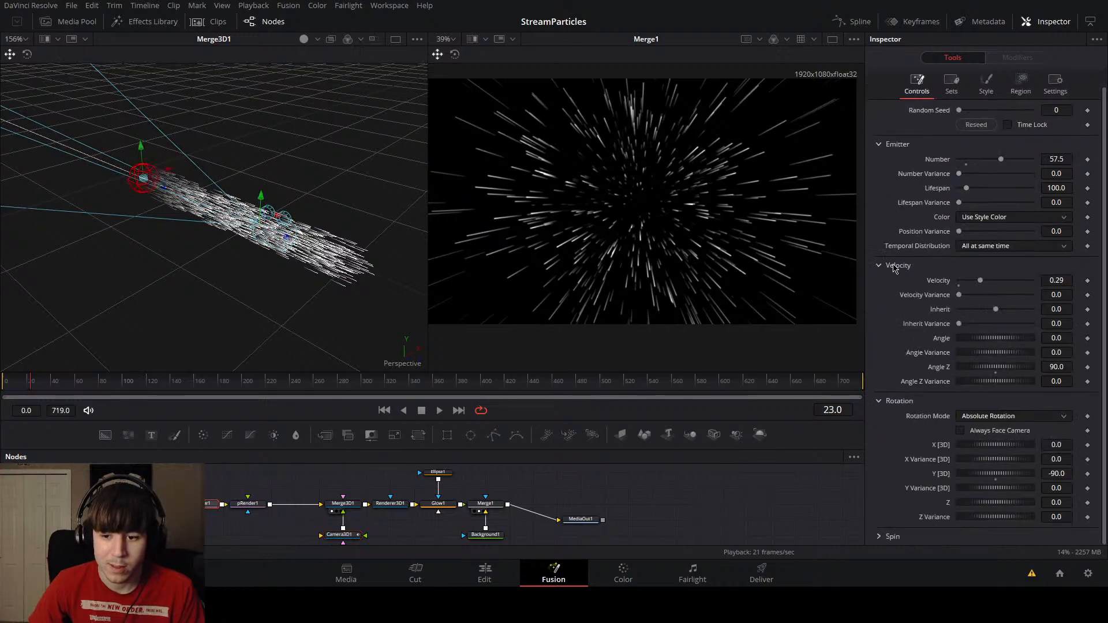
click(988, 86)
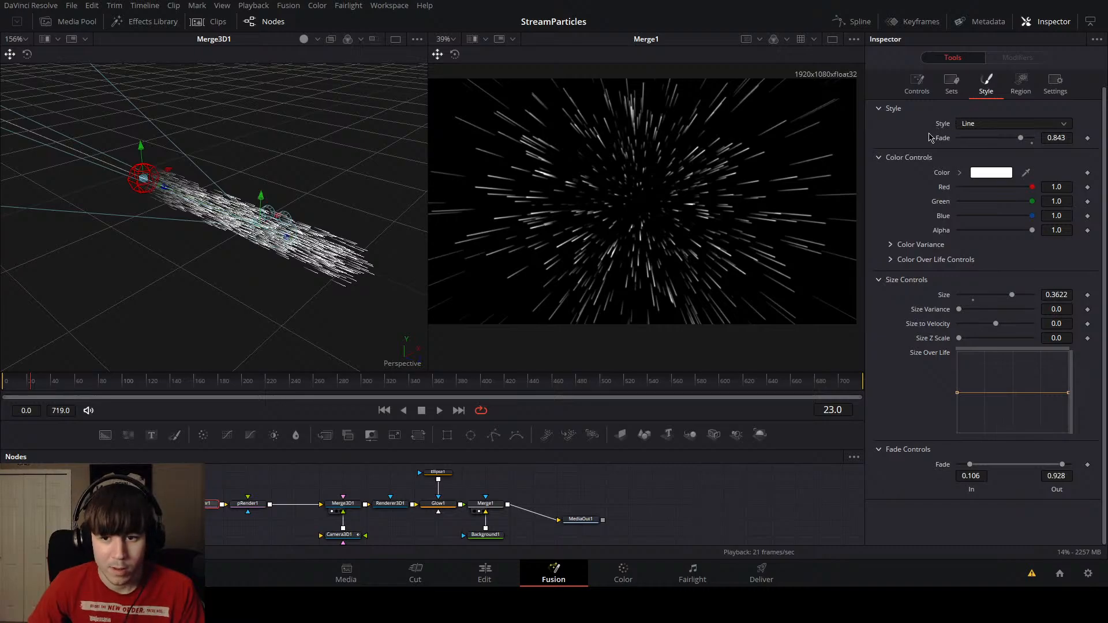
click(891, 244)
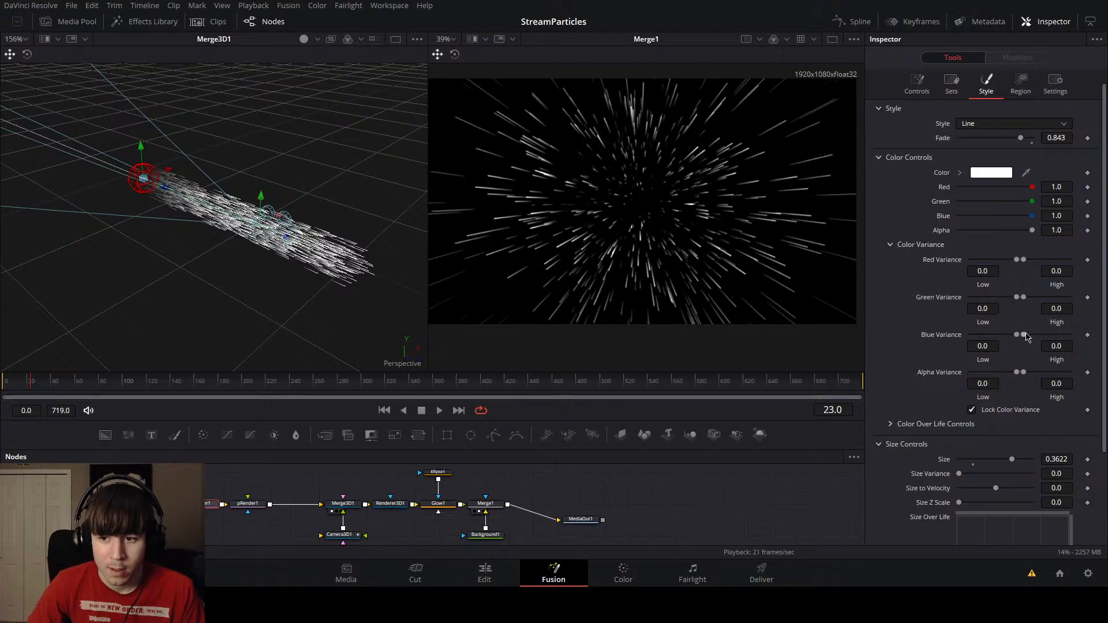
mouse_move(1024, 339)
mouse_down()
mouse_move(1042, 339)
mouse_move(1031, 341)
mouse_up()
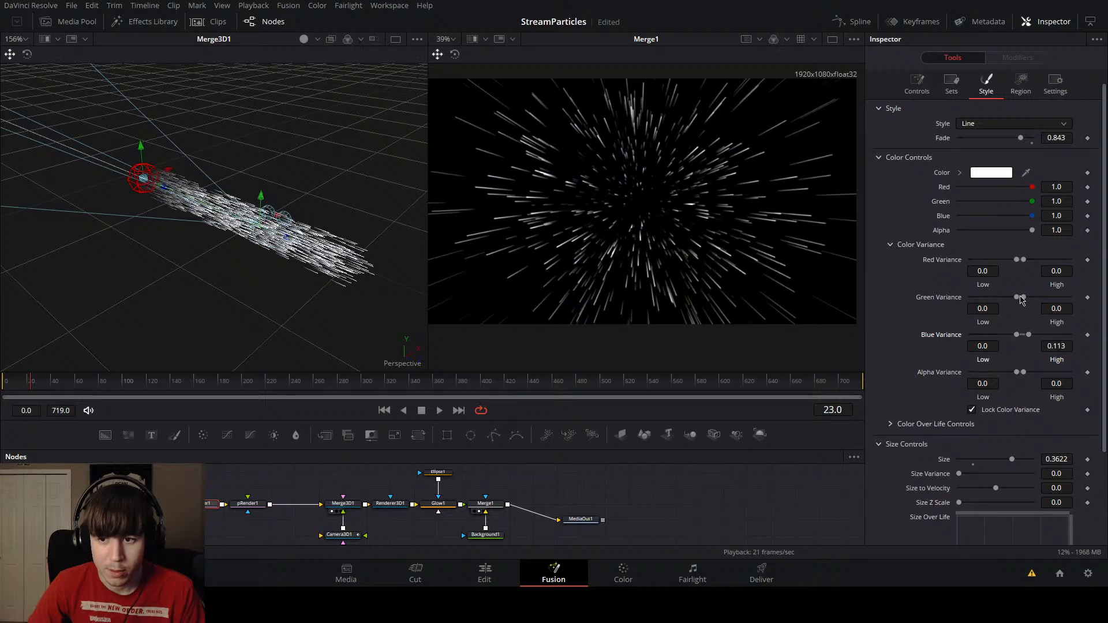
mouse_move(1023, 260)
mouse_down()
mouse_move(1052, 270)
mouse_move(1031, 269)
mouse_up()
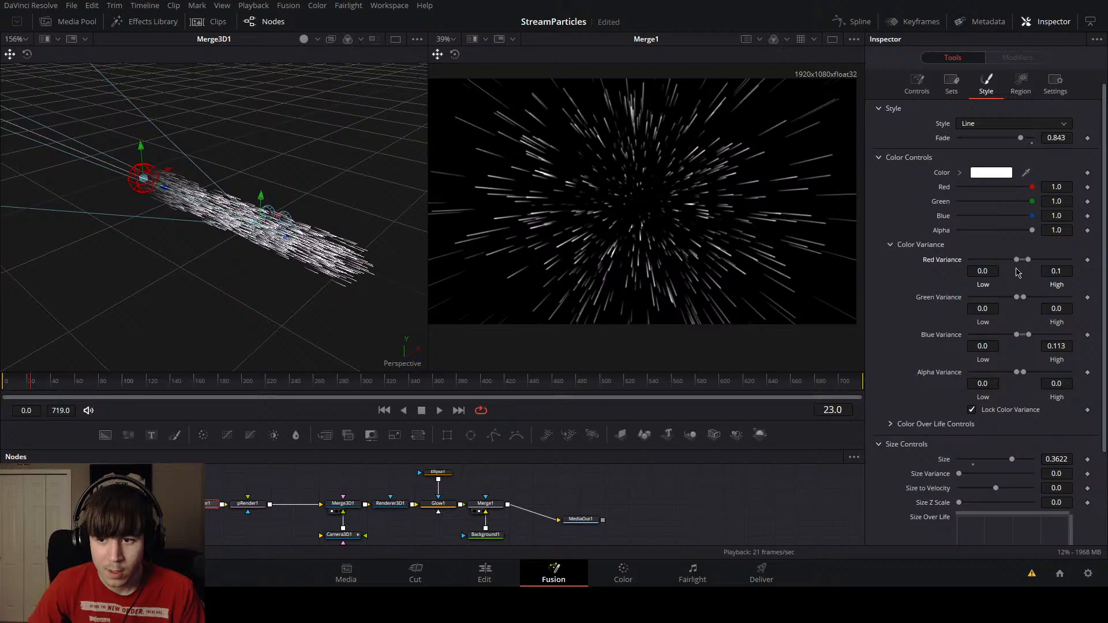
drag(1016, 260, 1015, 264)
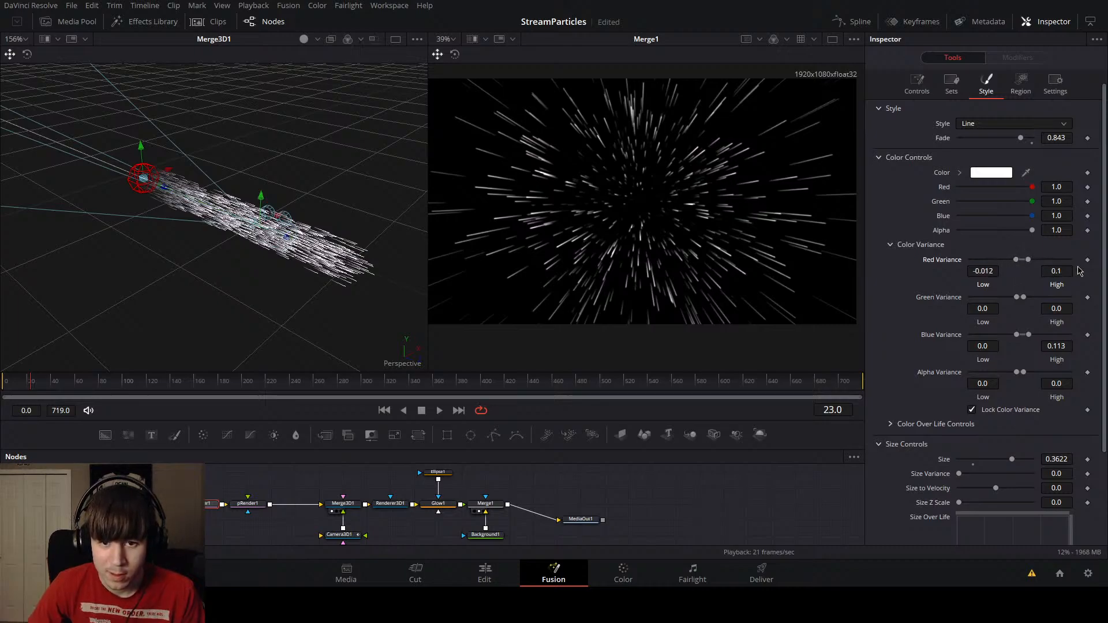
Step: Raise pEmitter1's high blue variance to 0.45 and set its red variance range to 0.0 to 0.125
drag(1030, 264, 1061, 275)
key(ctrl+z)
mouse_move(1028, 334)
mouse_down()
mouse_move(1063, 339)
mouse_move(1032, 334)
mouse_move(1046, 336)
mouse_up()
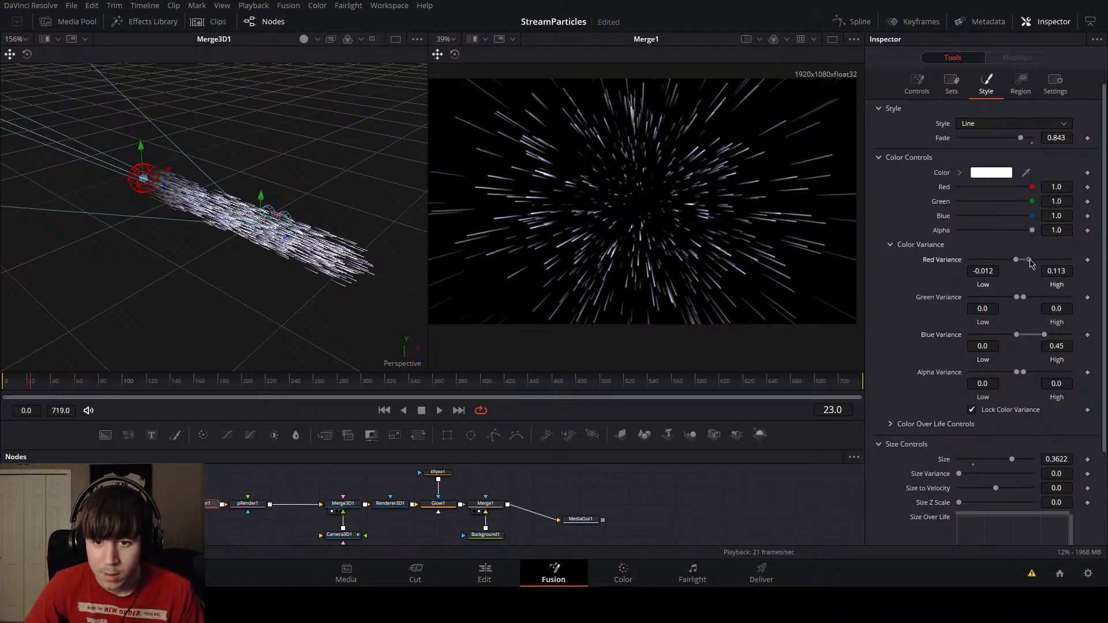
mouse_move(1028, 260)
mouse_down()
mouse_move(1052, 264)
mouse_move(1014, 267)
mouse_up()
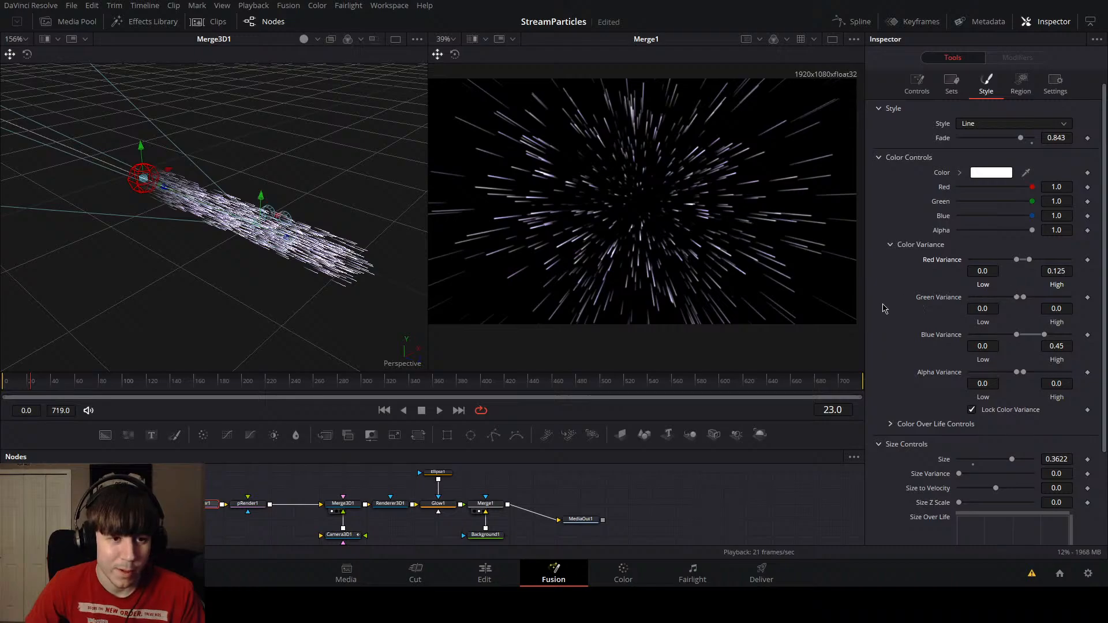
Step: Check the tinted particles from several angles in the 3D view and set pEmitter1's high blue variance to 0.262
mouse_move(375, 217)
mouse_down()
mouse_move(272, 208)
mouse_move(296, 231)
mouse_move(396, 217)
mouse_move(362, 218)
mouse_up()
scroll(362, 218, down, 4)
scroll(288, 201, up, 5)
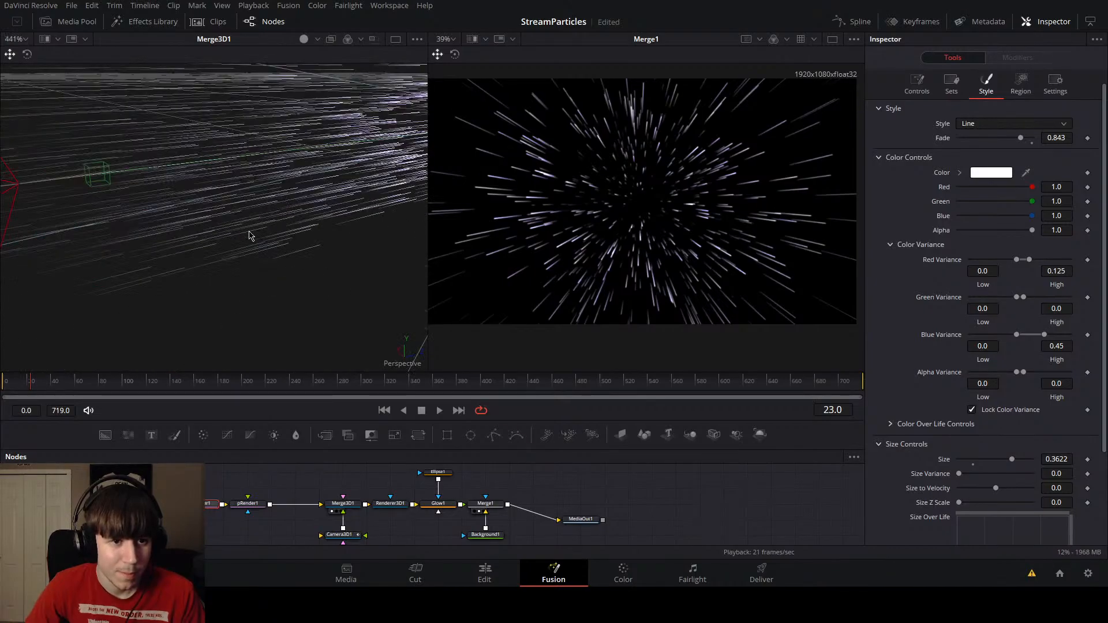
scroll(256, 240, down, 3)
scroll(257, 241, down, 2)
drag(263, 238, 317, 289)
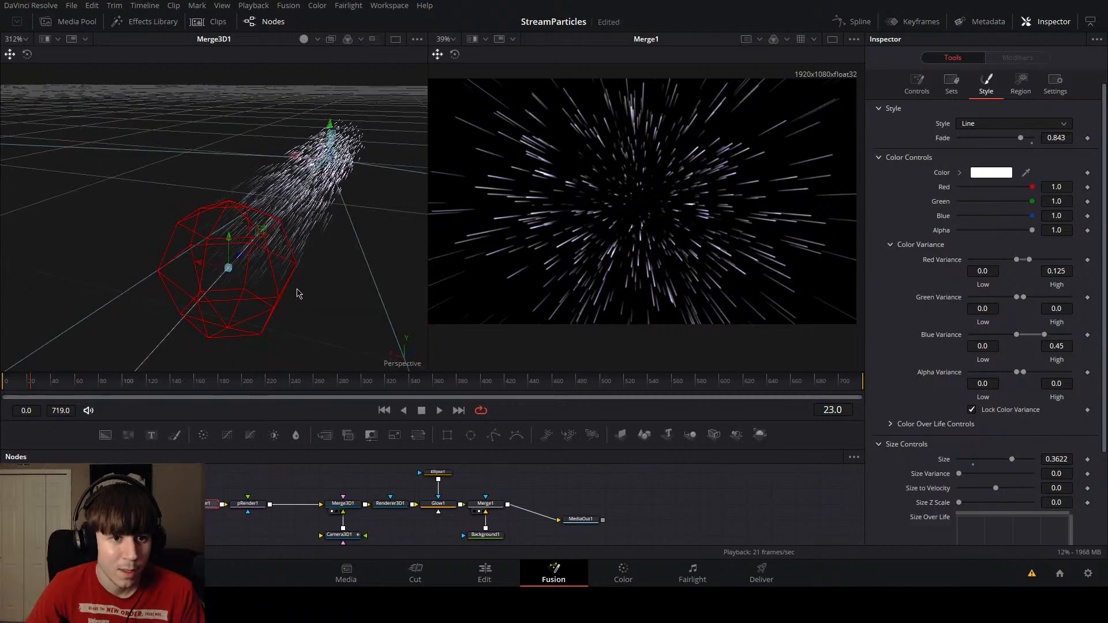
scroll(296, 292, up, 4)
drag(227, 283, 50, 248)
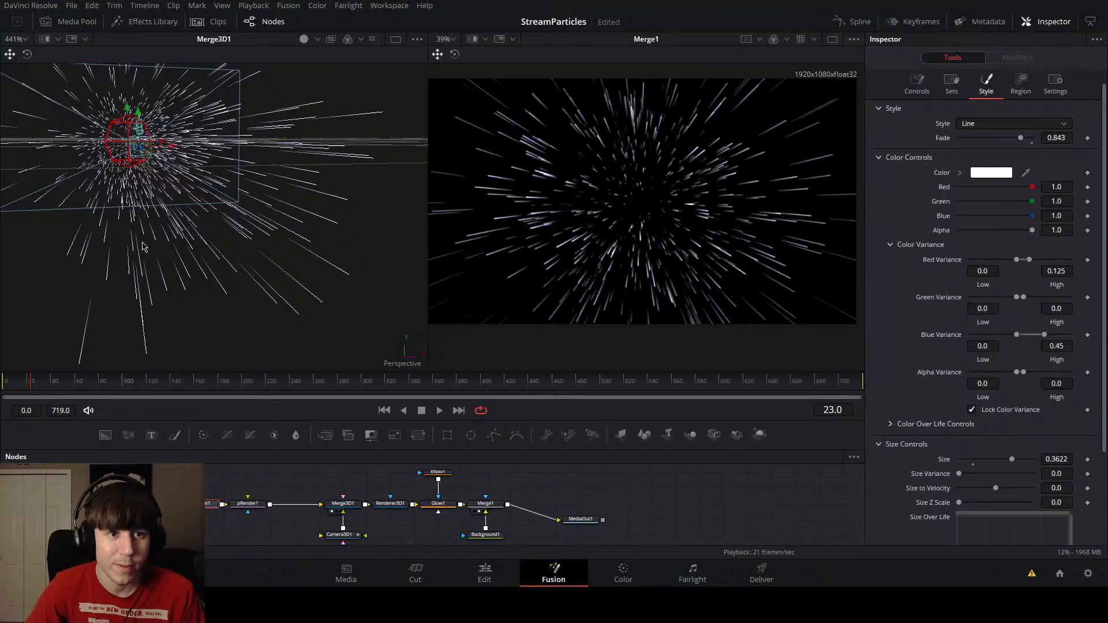
drag(213, 229, 269, 296)
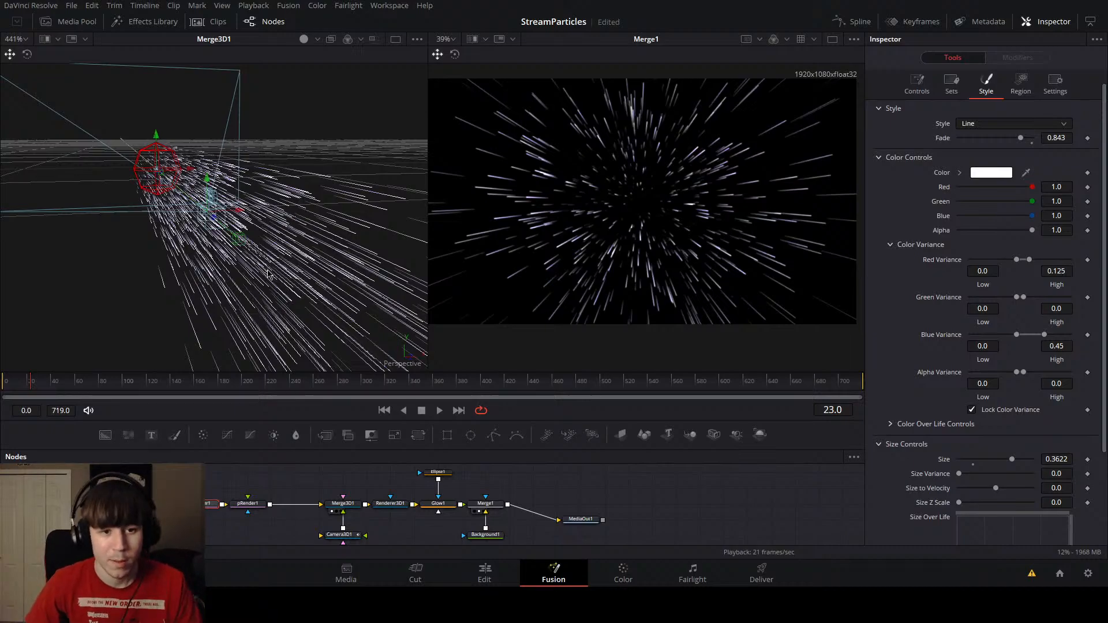
mouse_move(271, 276)
mouse_down()
mouse_move(202, 274)
mouse_move(237, 271)
mouse_move(212, 258)
mouse_move(254, 290)
mouse_move(362, 319)
mouse_up()
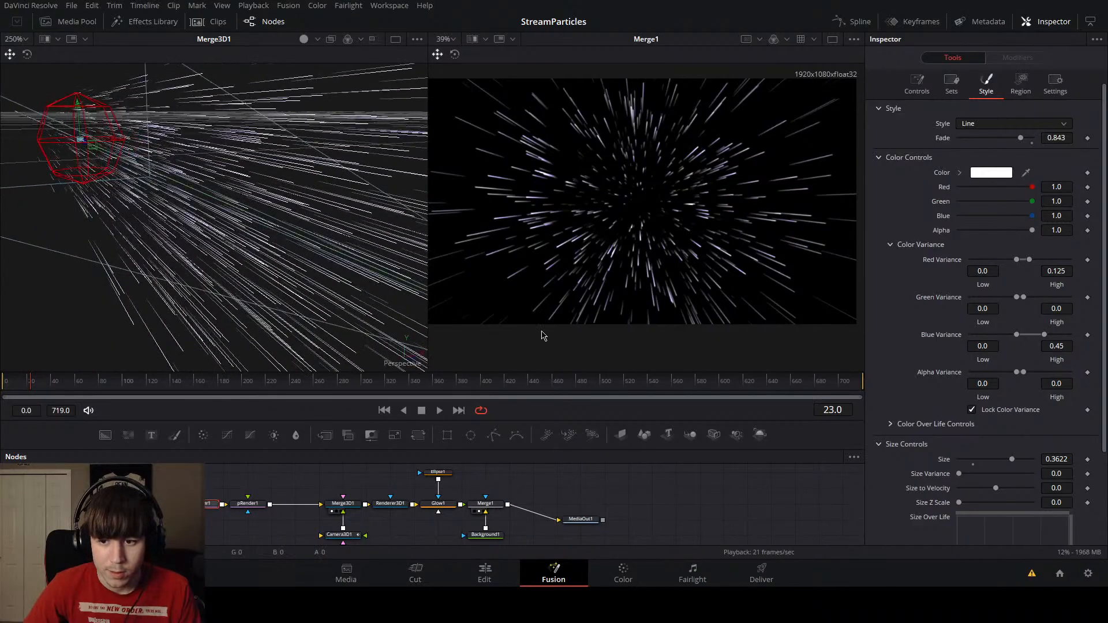
drag(1053, 337, 1037, 337)
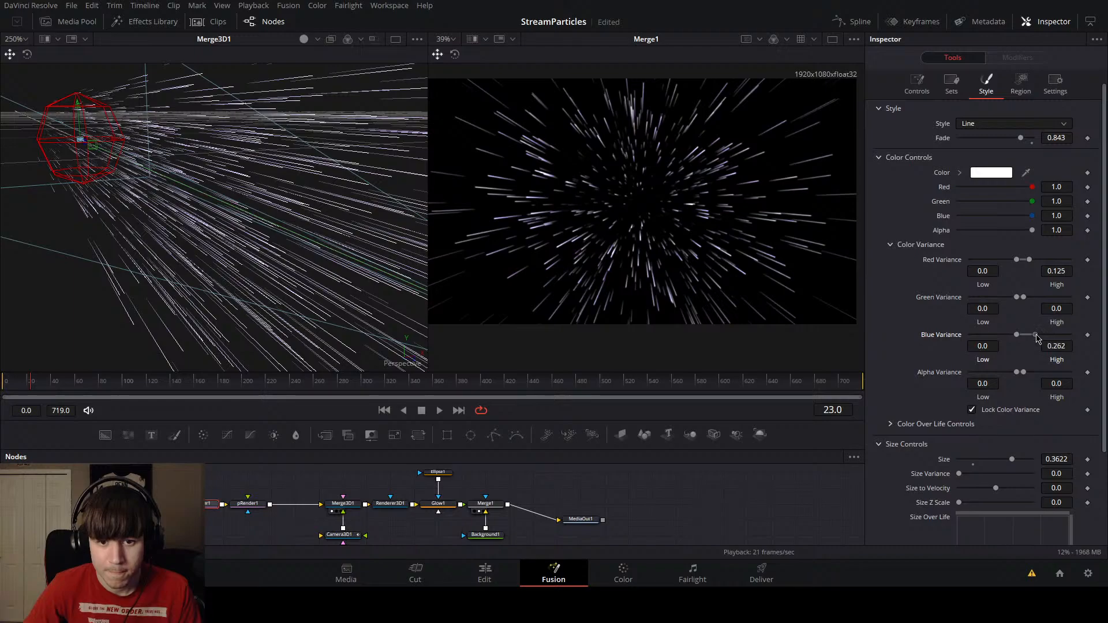
Step: Try the Merge Under apply mode on Glow1 and switch it back to Normal
click(438, 504)
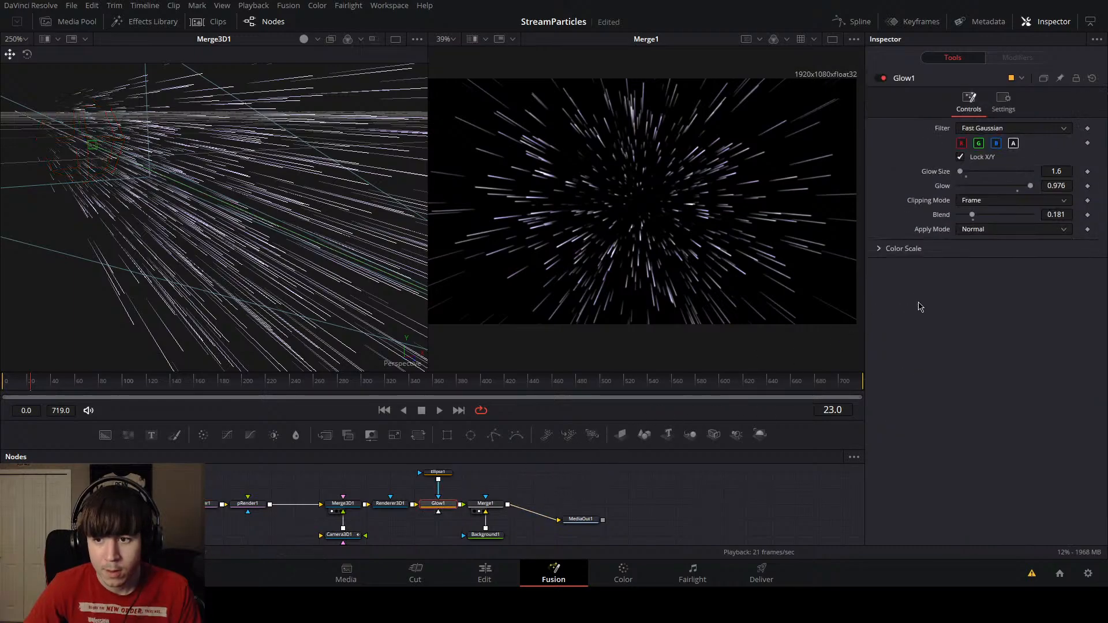
click(981, 231)
click(977, 257)
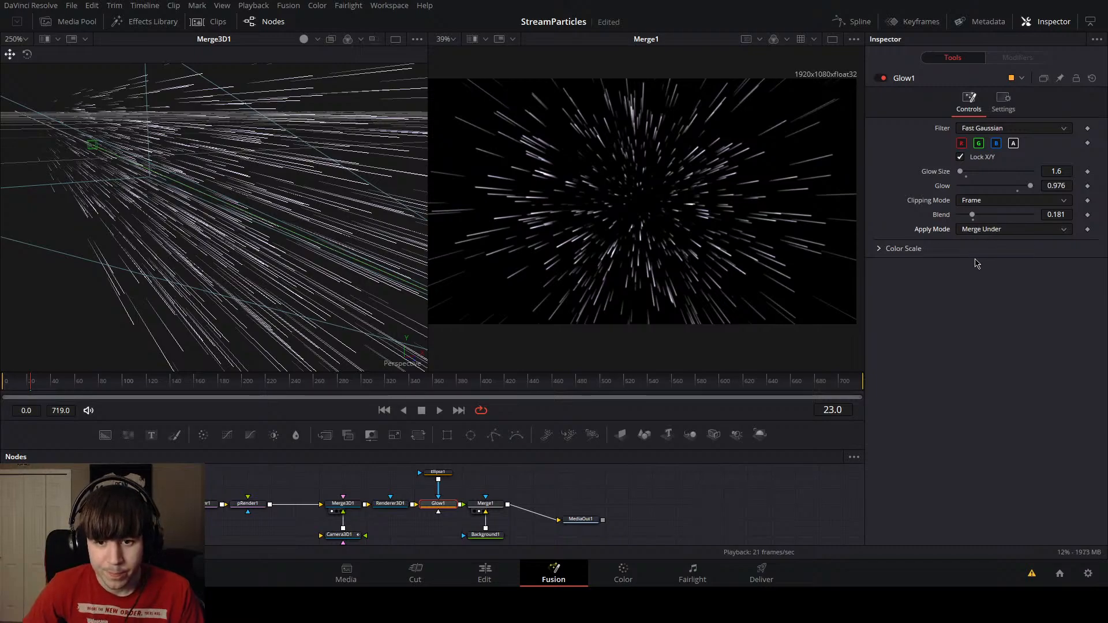
click(981, 230)
click(975, 244)
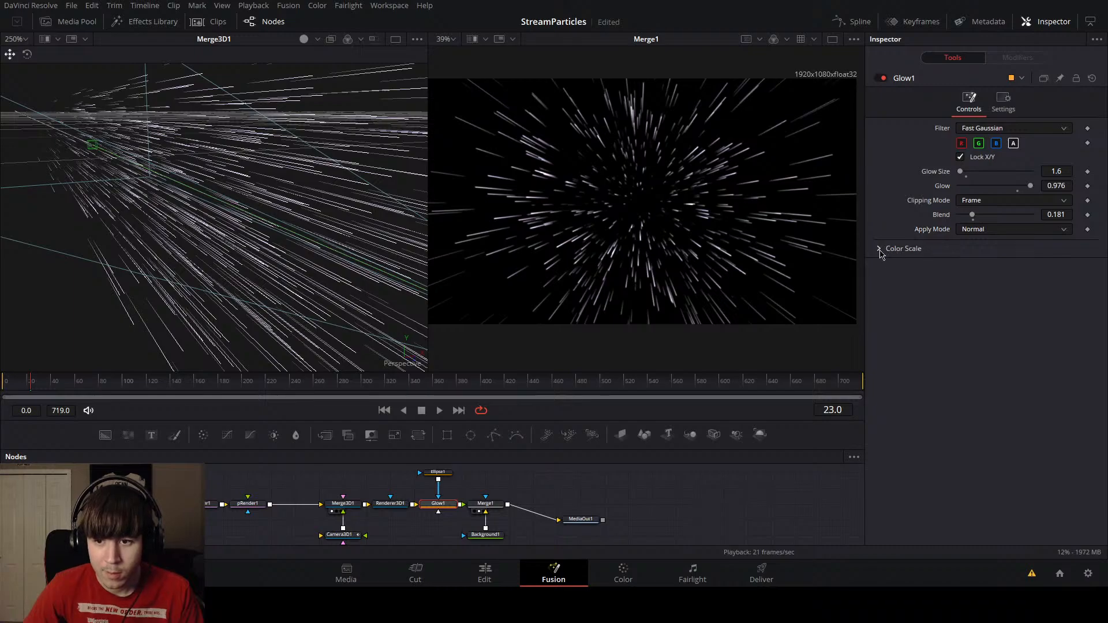
Step: Try adjusting Glow1's color scale and undo the change
click(880, 251)
mouse_move(996, 292)
mouse_down()
mouse_move(1017, 295)
mouse_move(984, 292)
mouse_move(997, 292)
mouse_move(1003, 267)
mouse_move(1025, 270)
mouse_up()
key(ctrl+z)
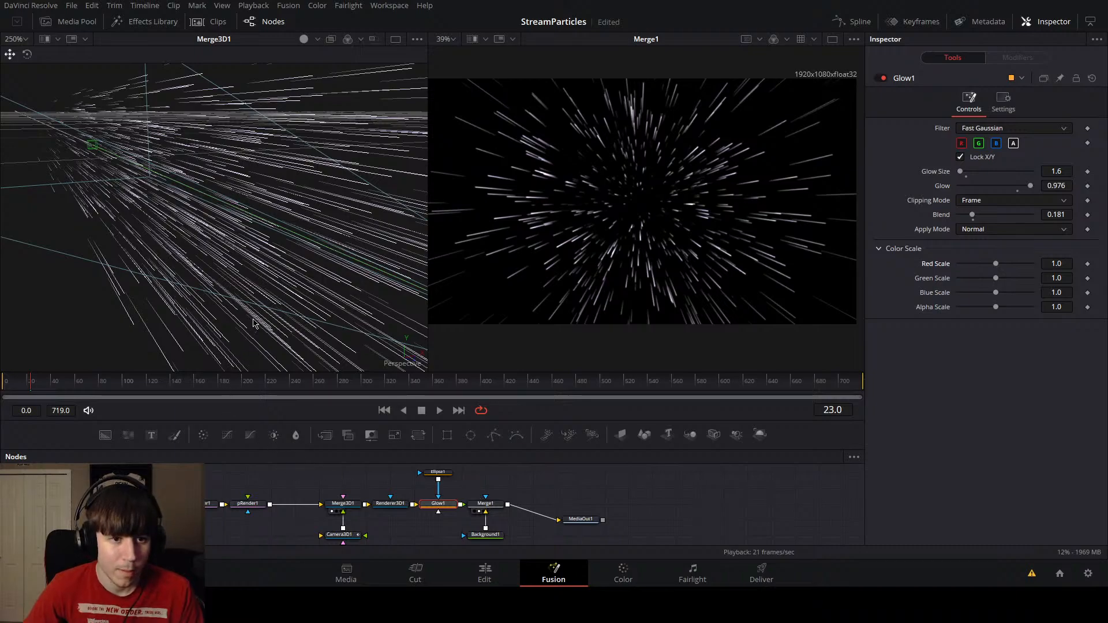
Step: Examine the particle stream around the camera from both sides in the 3D view
scroll(254, 323, up, 8)
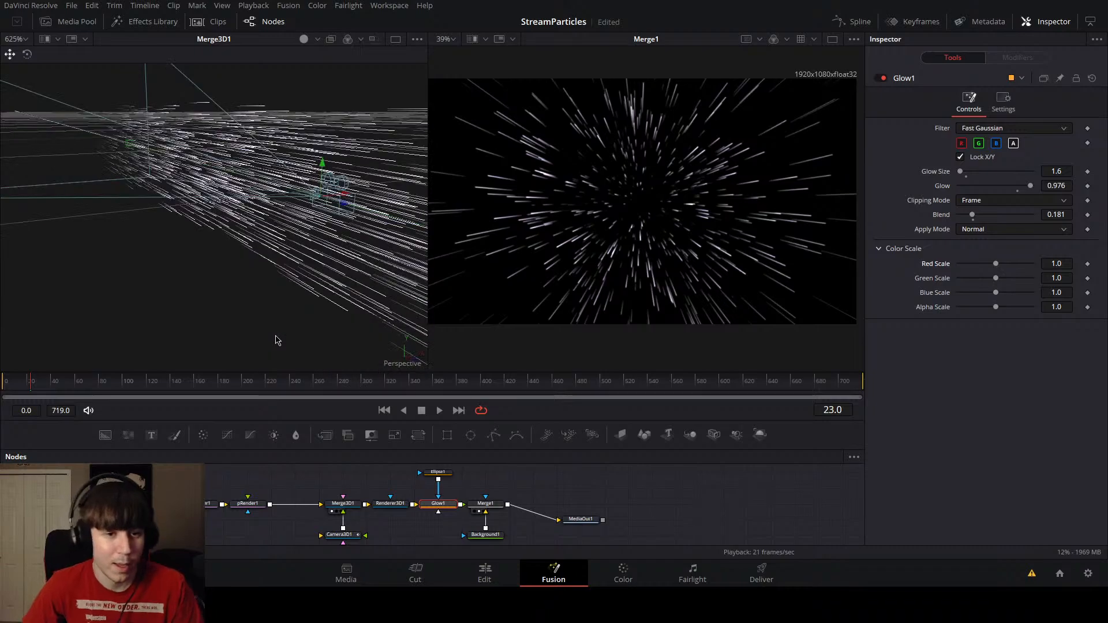
scroll(278, 326, down, 2)
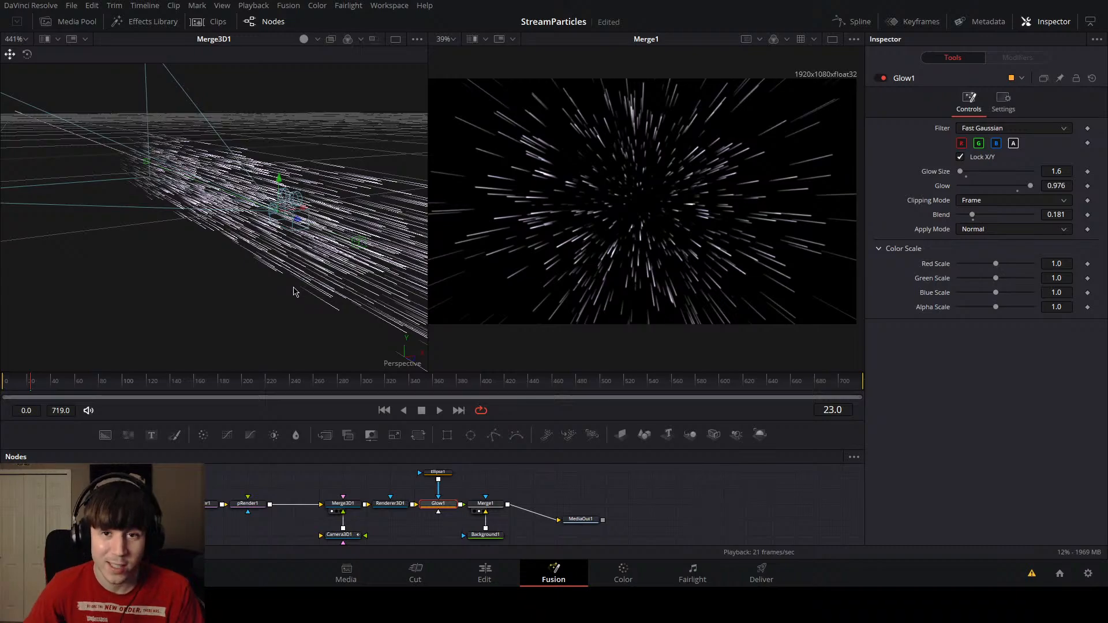
drag(347, 282, 98, 314)
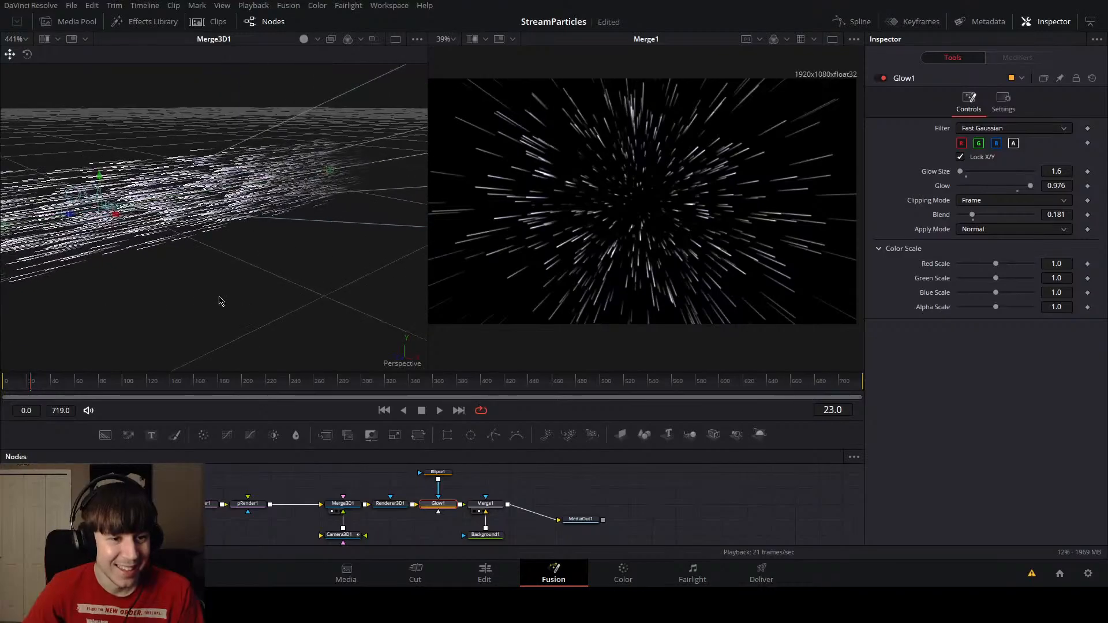
mouse_move(321, 303)
mouse_down()
mouse_move(250, 297)
mouse_move(317, 302)
mouse_up()
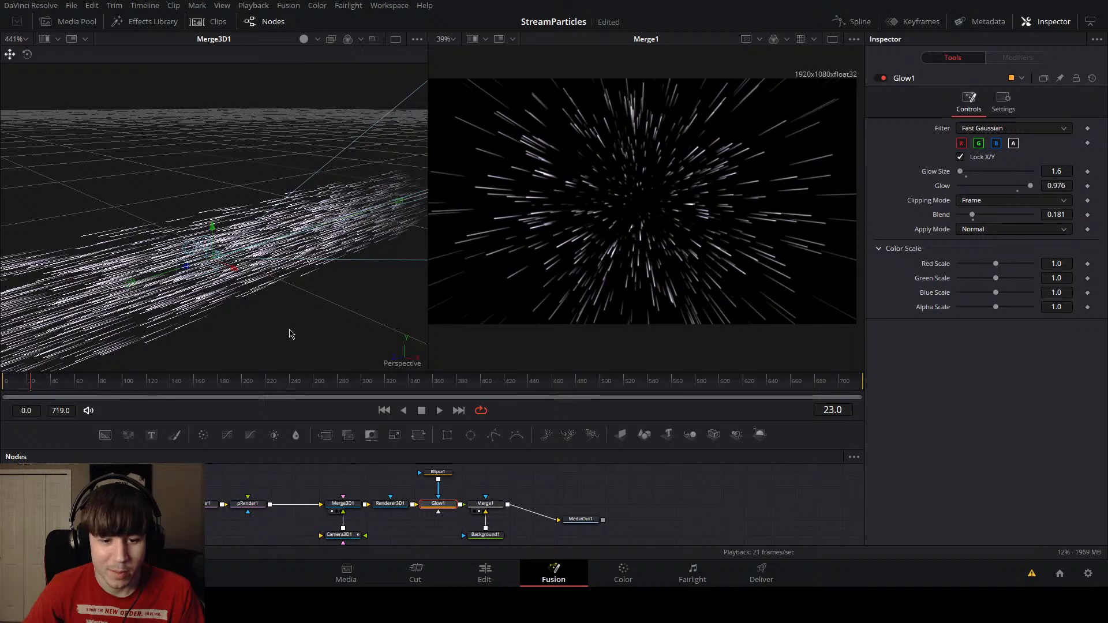
Step: Review the settings of the pRender1, Camera3D1 and pEmitter1 nodes
click(248, 504)
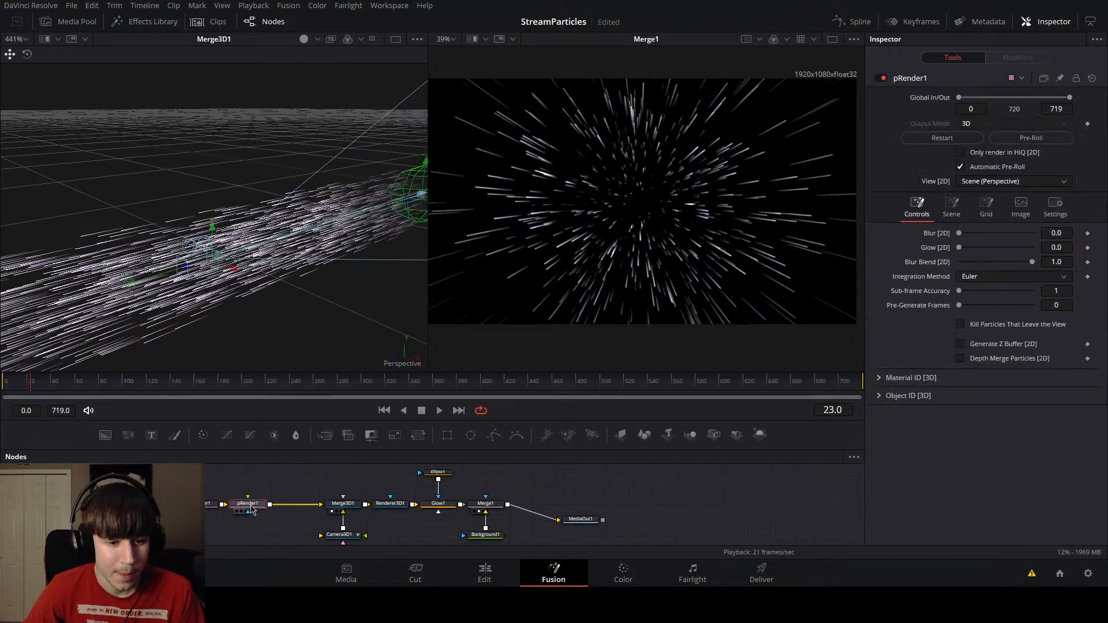
click(275, 531)
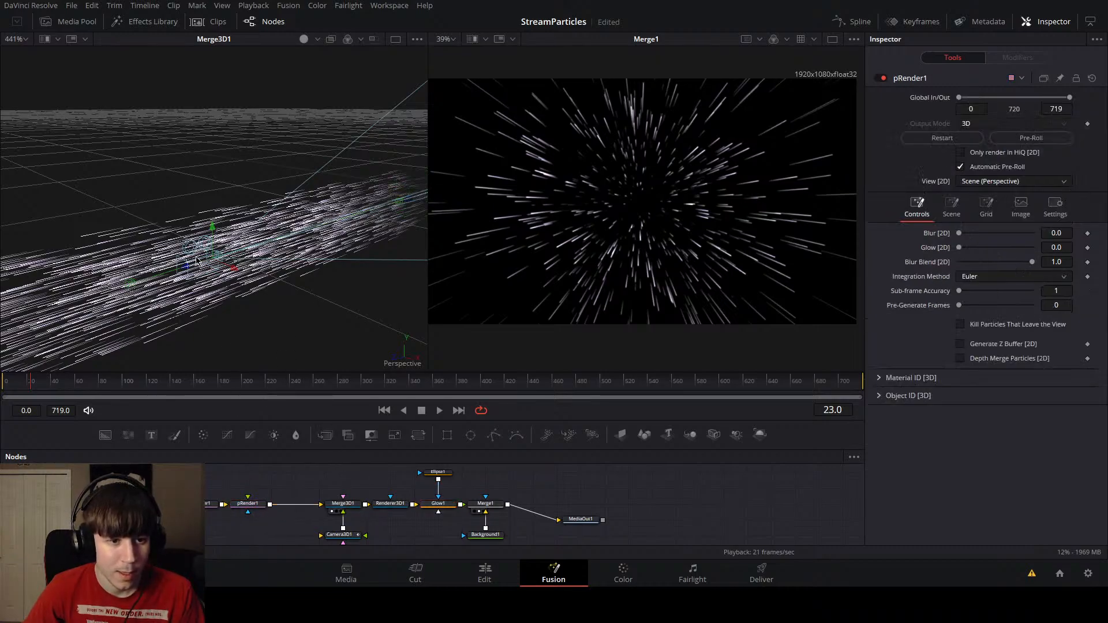
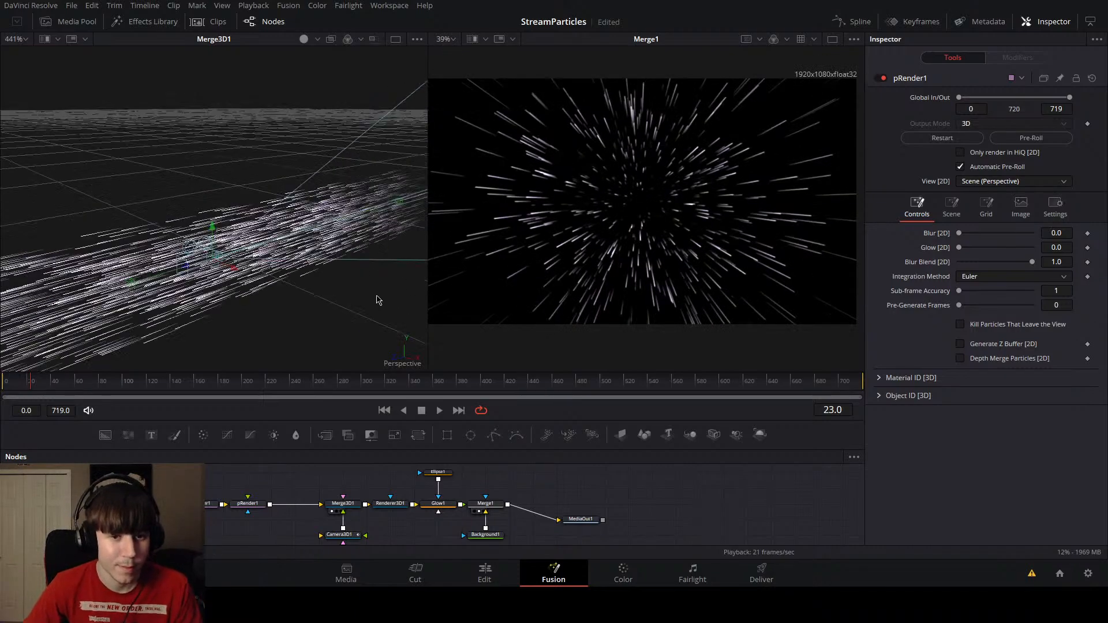
drag(400, 476, 432, 463)
click(374, 520)
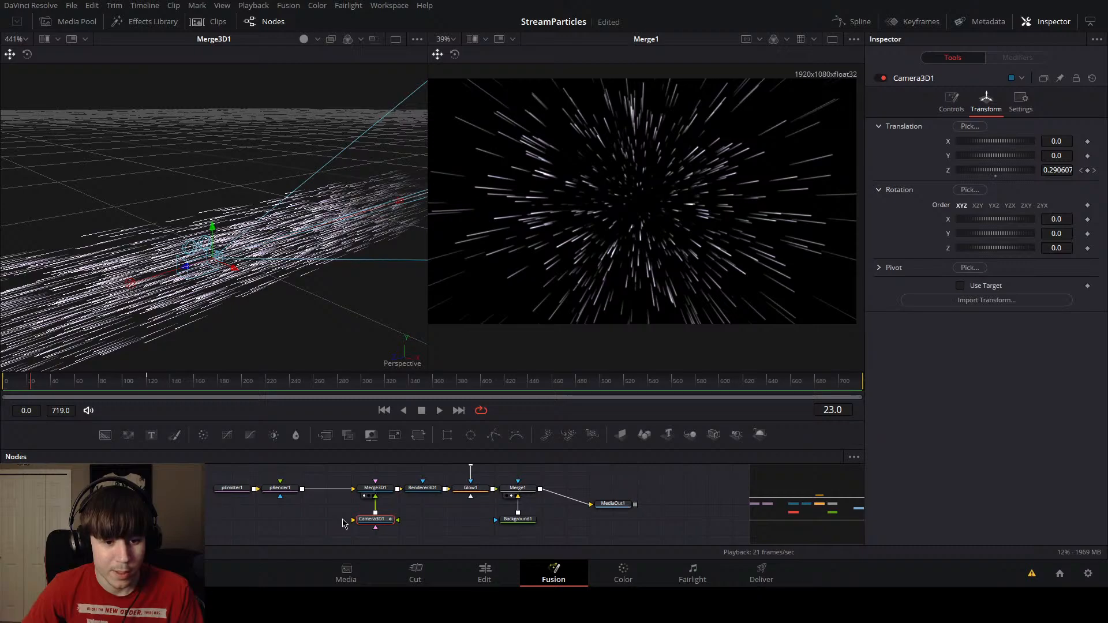
click(281, 489)
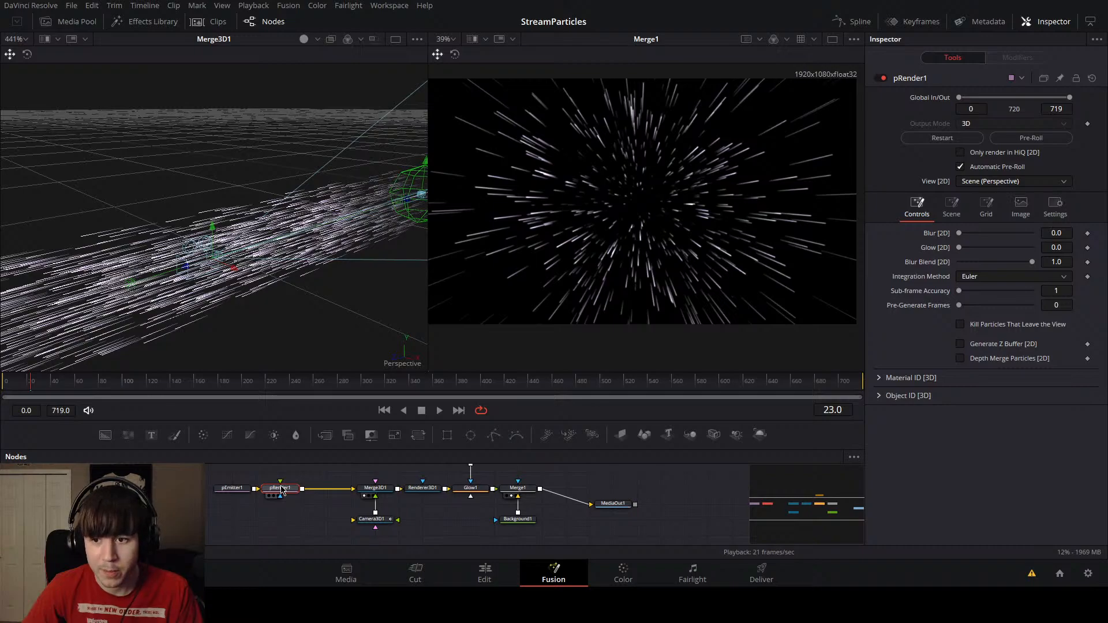
click(232, 489)
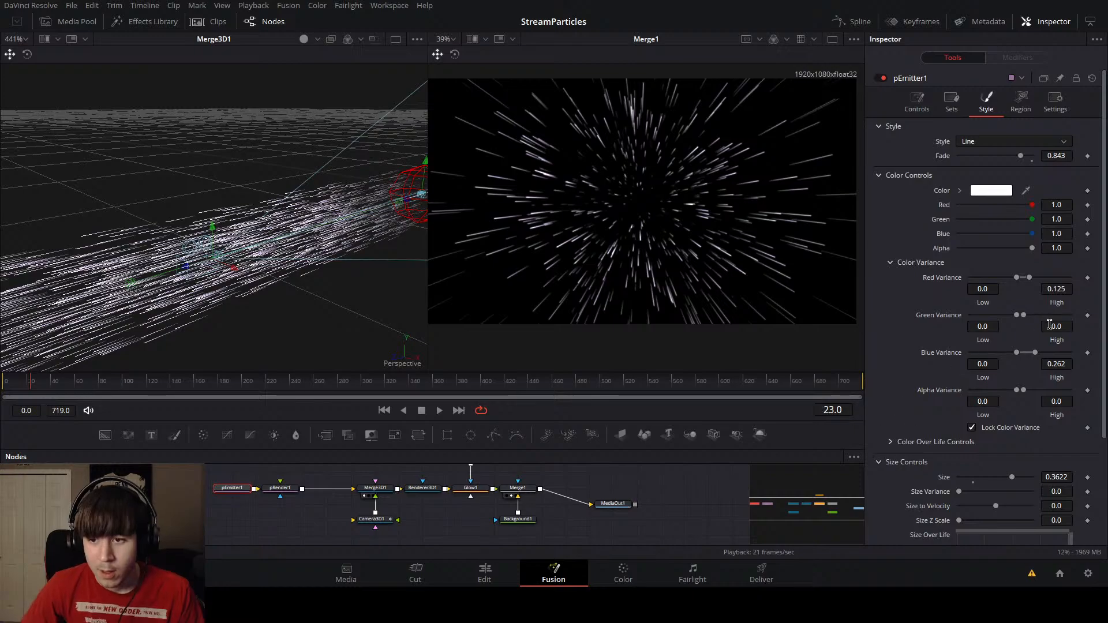
Step: Set the blue variance high to 0.238, then try highs of 0.225 for green and 0.425 for red and undo those two
mouse_move(1036, 353)
mouse_down()
mouse_move(1053, 355)
mouse_move(1036, 357)
mouse_up()
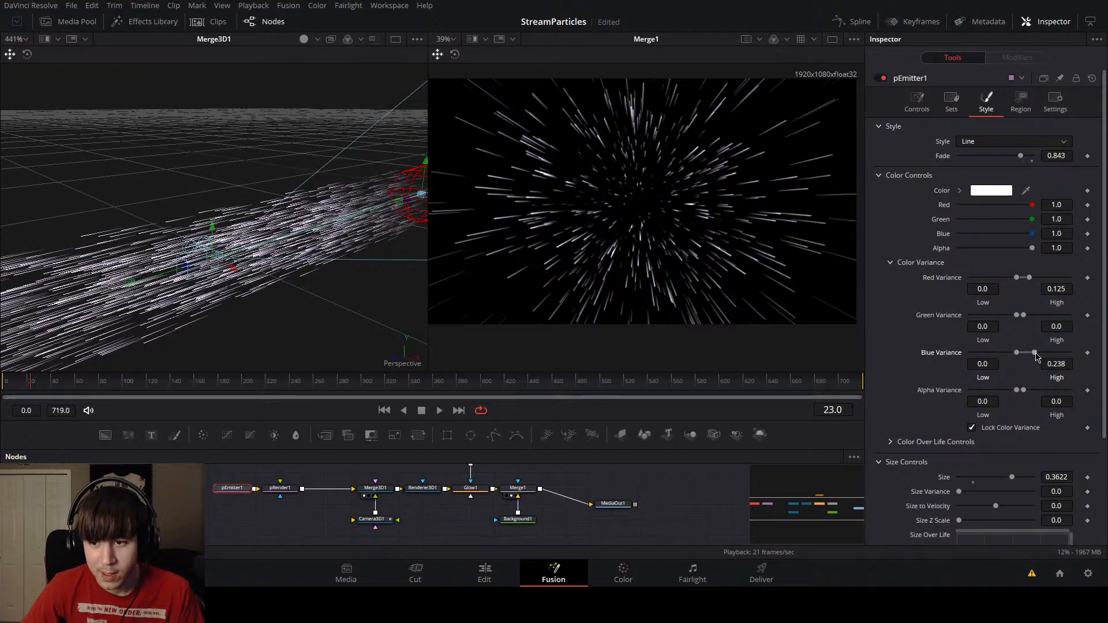
mouse_move(1025, 319)
mouse_down()
mouse_move(1058, 320)
mouse_move(1045, 324)
mouse_up()
drag(1036, 326, 1044, 284)
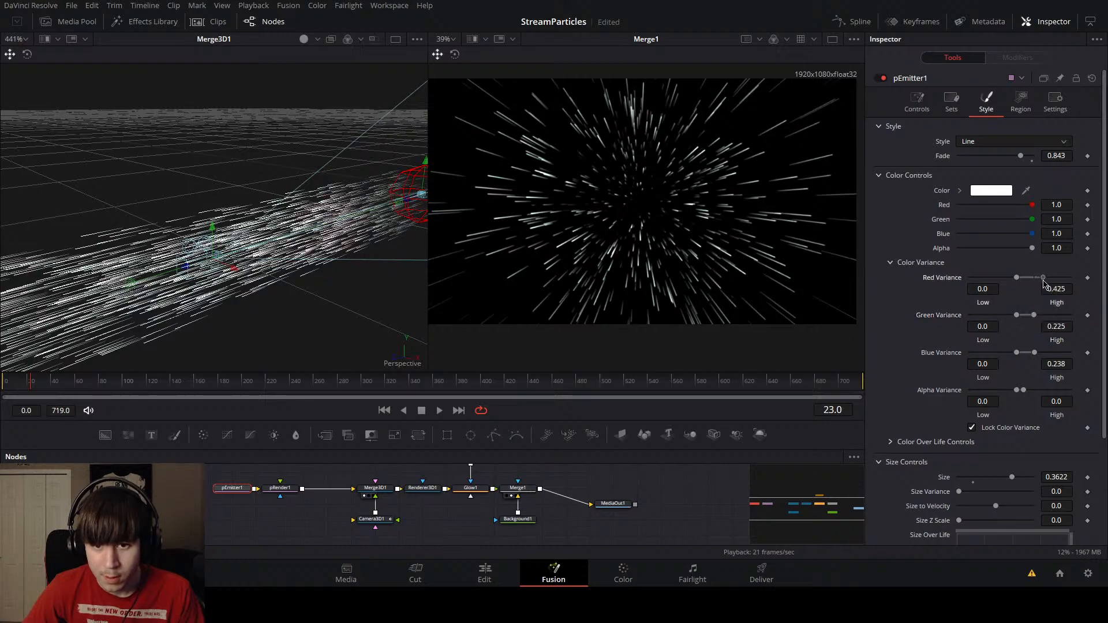
key(ctrl+z)
key(ctrl+z)
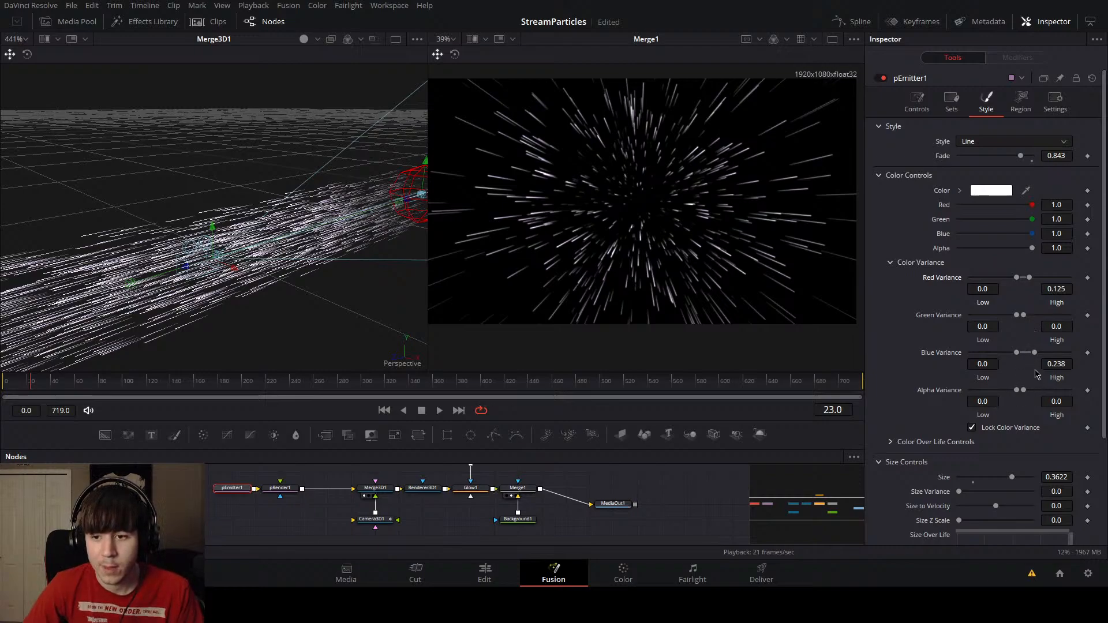
Step: Set pEmitter1's blue variance high to 0.2 and expand the Color Over Life settings
drag(1034, 352, 1033, 358)
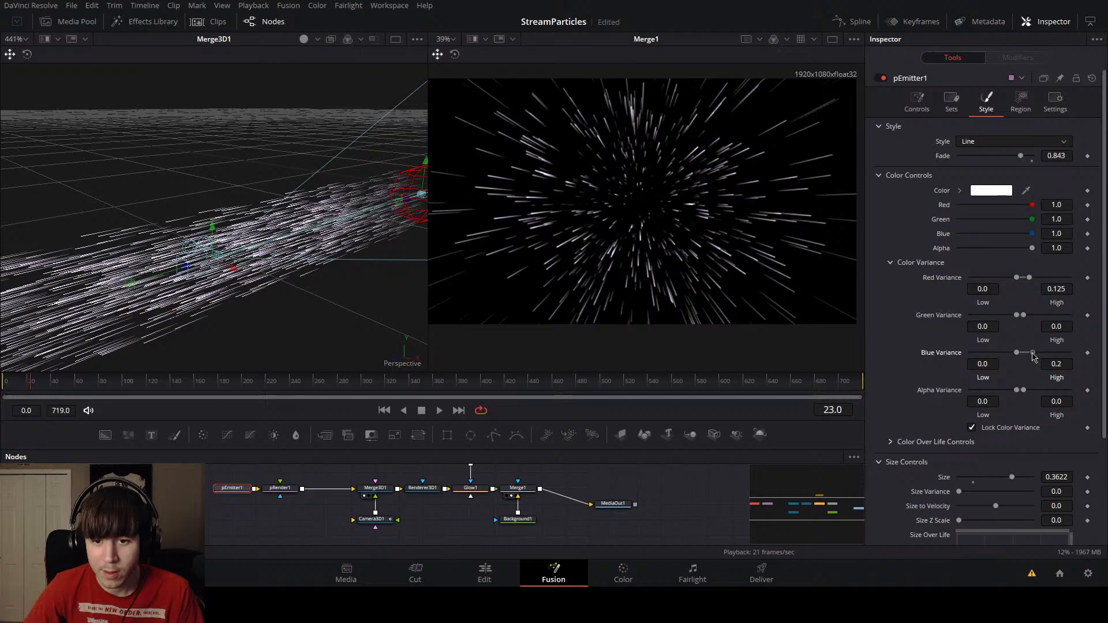
click(880, 175)
click(880, 175)
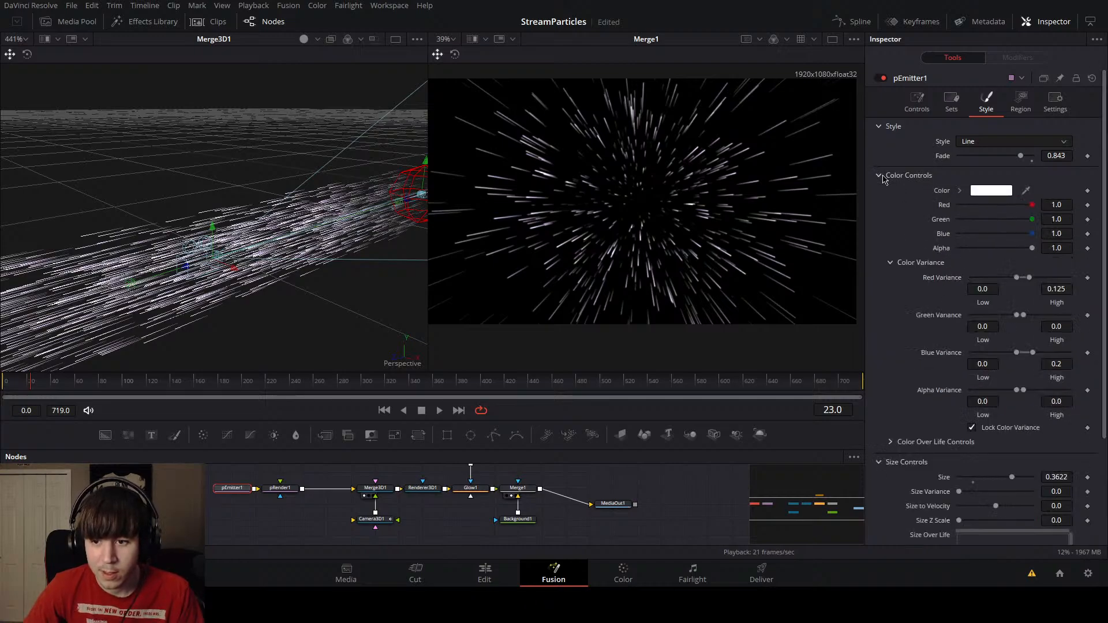
scroll(900, 407, down, 2)
click(884, 393)
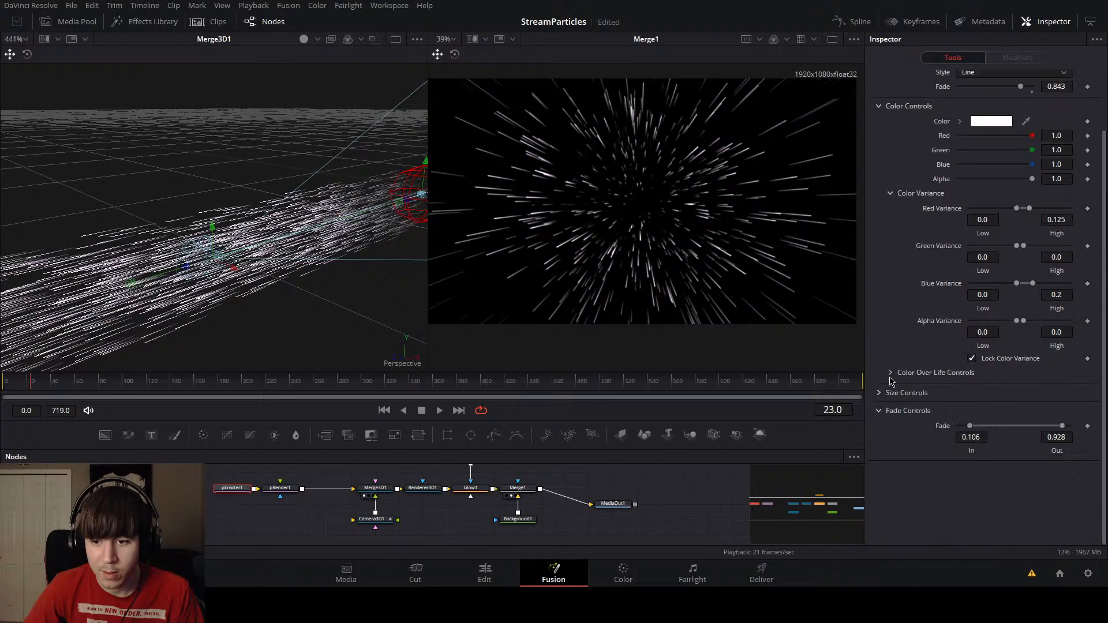
click(890, 378)
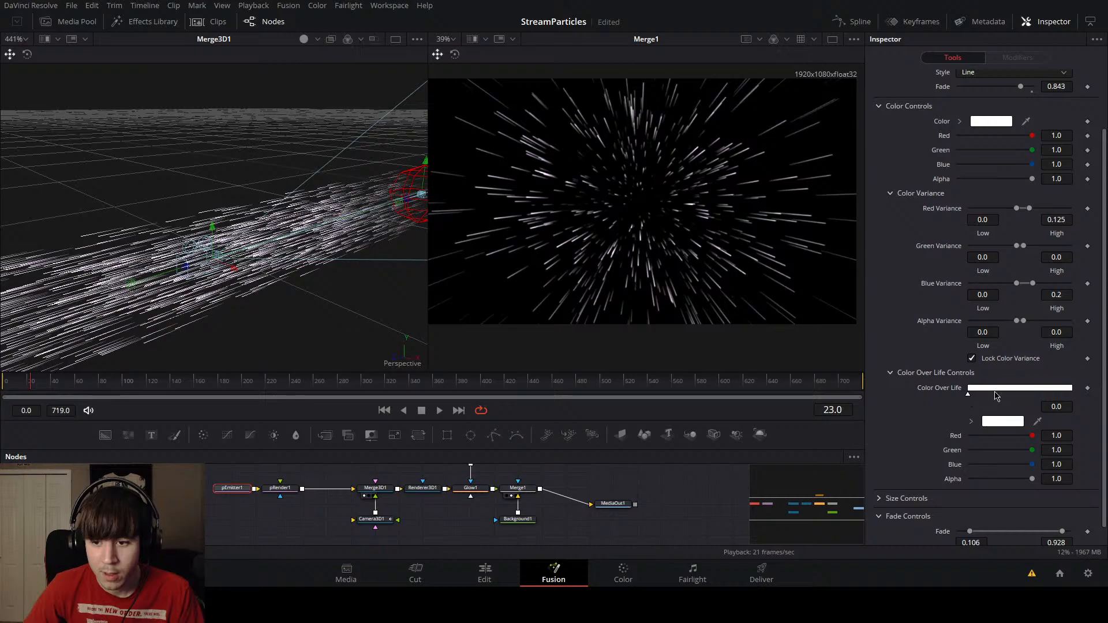
Step: Add color stops at the middle and the end of the Color Over Life gradient
click(1019, 396)
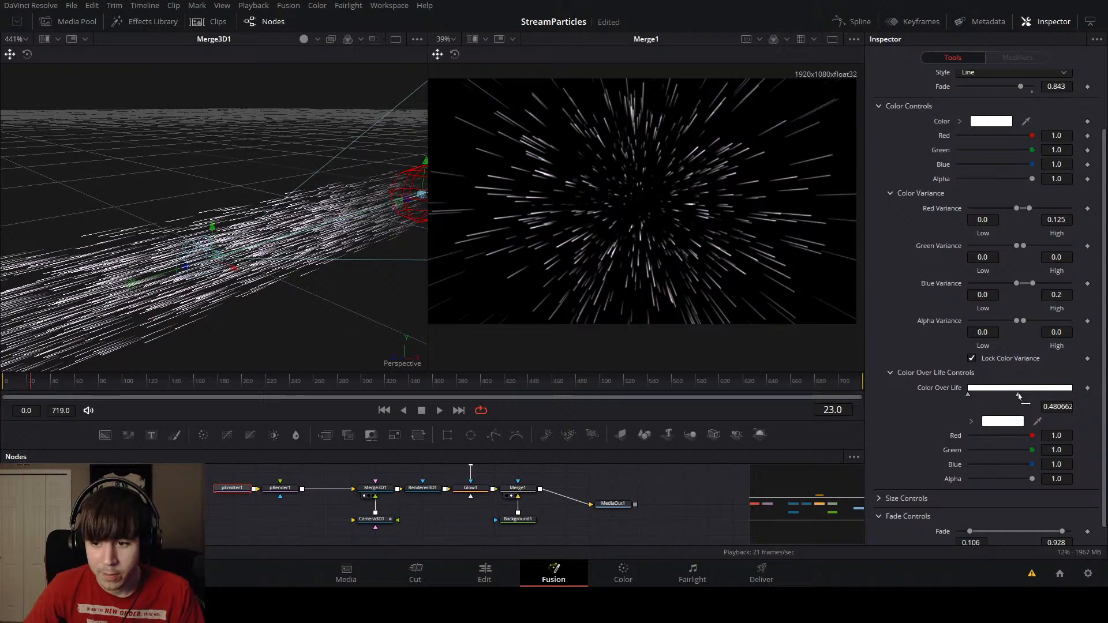
drag(1019, 396, 1021, 396)
click(1070, 394)
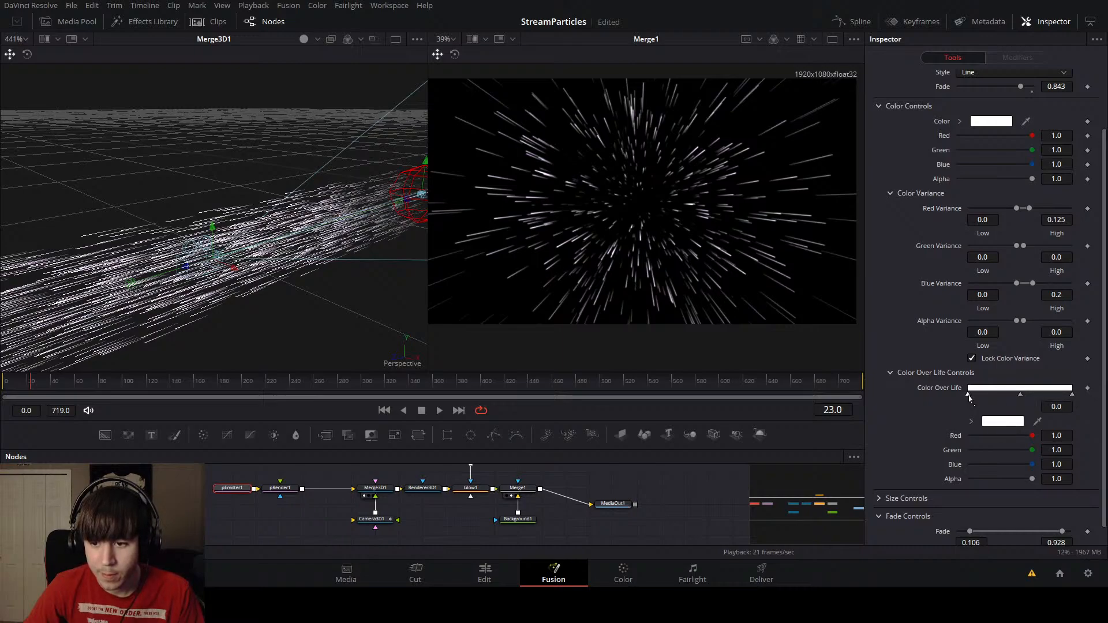
Step: Try tinting the Color Over Life start stop yellow and reducing its green, and return it to white
drag(1031, 450, 1037, 485)
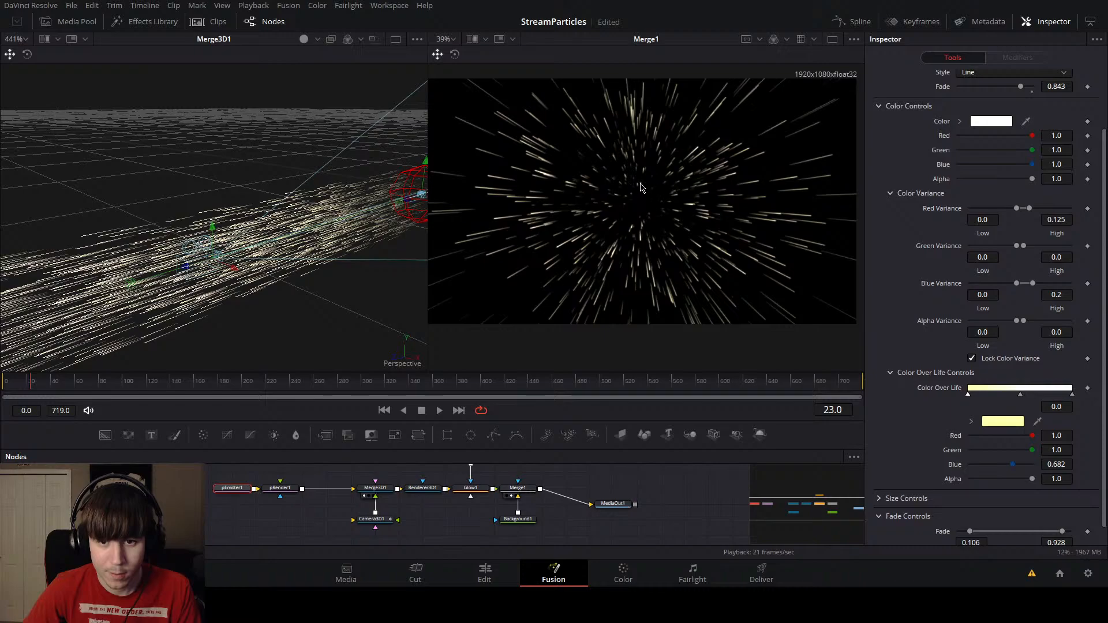
key(ctrl+z)
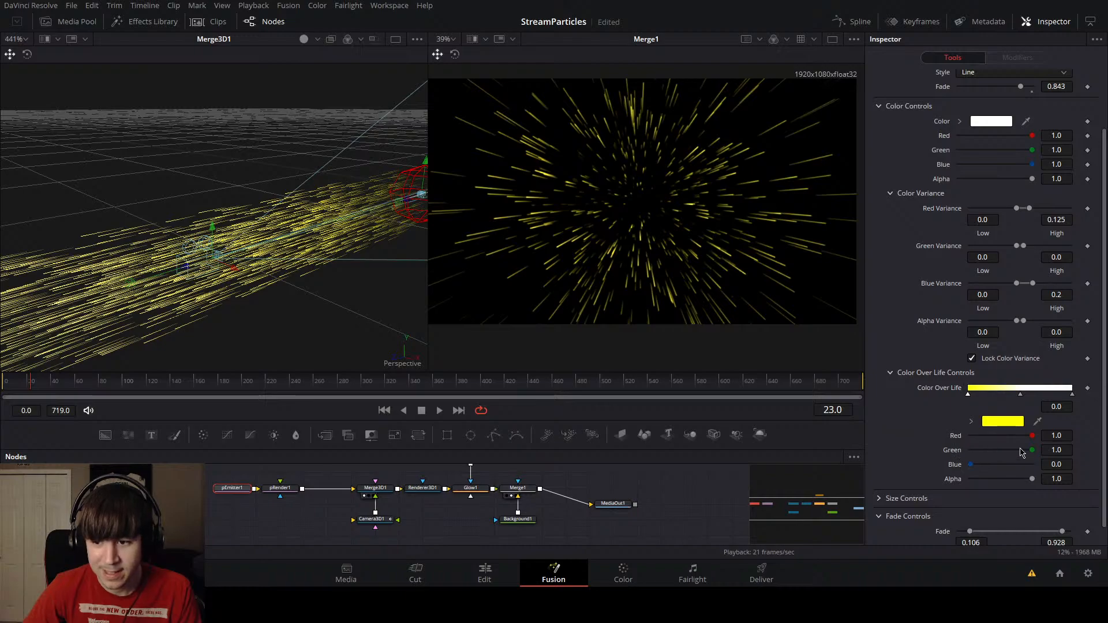
drag(1032, 479, 1058, 478)
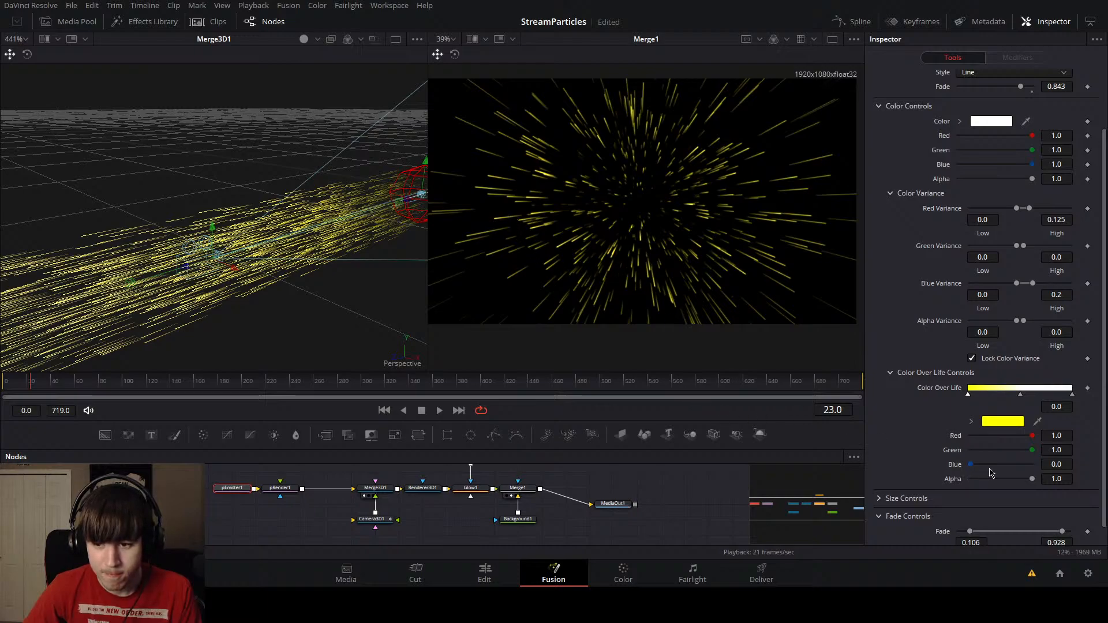
drag(1025, 450, 1059, 450)
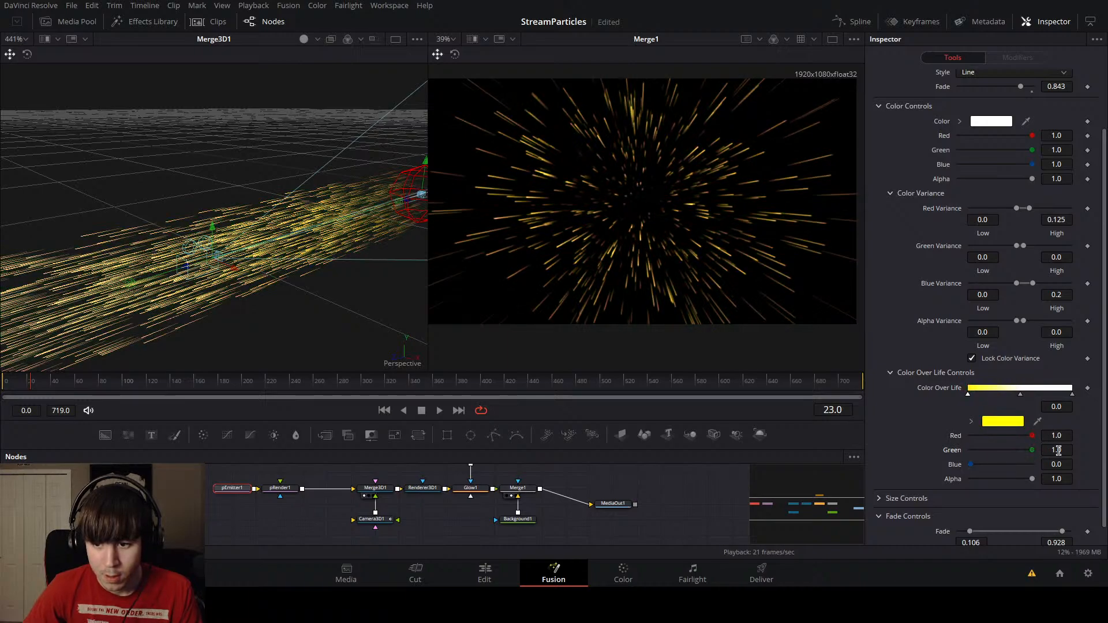
mouse_move(969, 397)
mouse_down()
mouse_move(969, 373)
mouse_move(968, 399)
mouse_up()
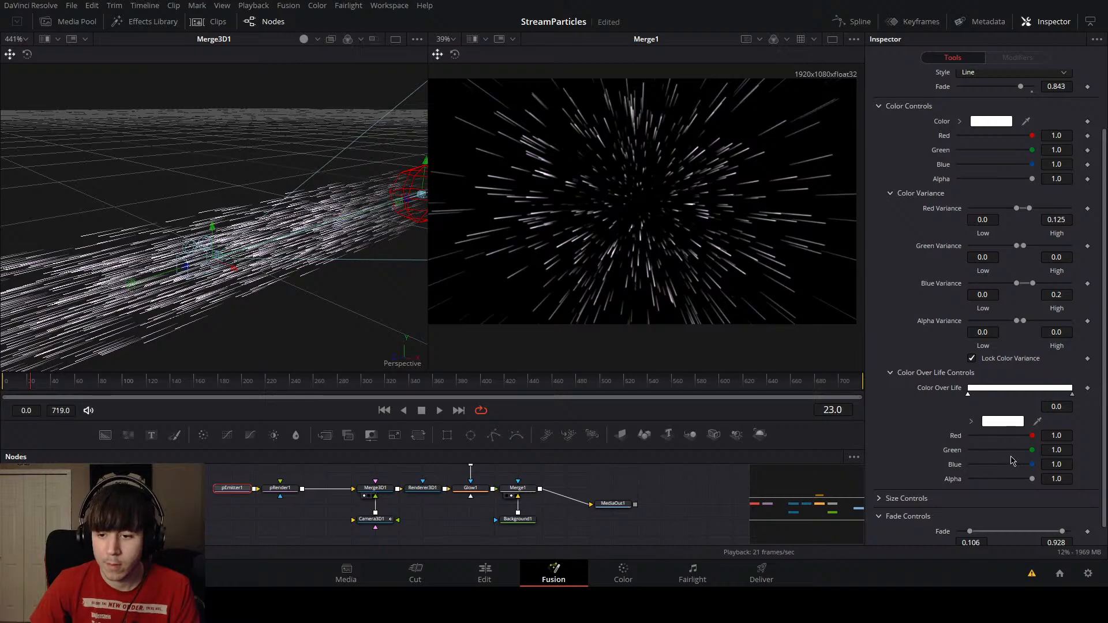
mouse_move(1032, 451)
mouse_down()
mouse_move(998, 455)
mouse_move(1038, 455)
mouse_up()
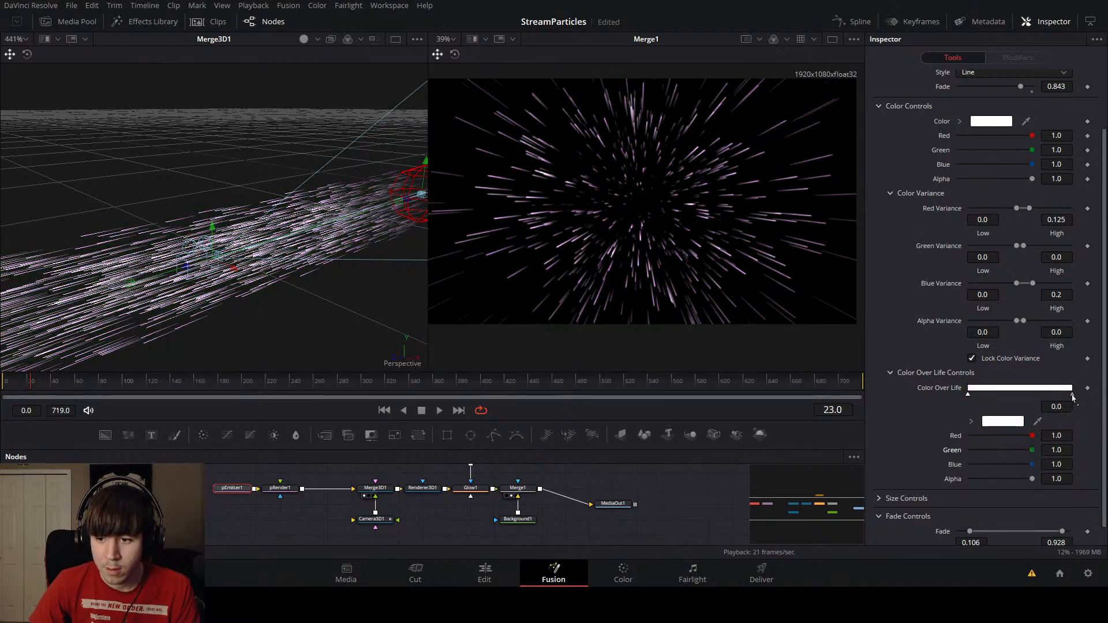
Step: Add inner gradient stops at about 0.33, 0.50 and 0.60, tinting the first pale blue (red 0.832, green 0.85) and the second pale red (green 0.85, blue 0.841)
click(1010, 391)
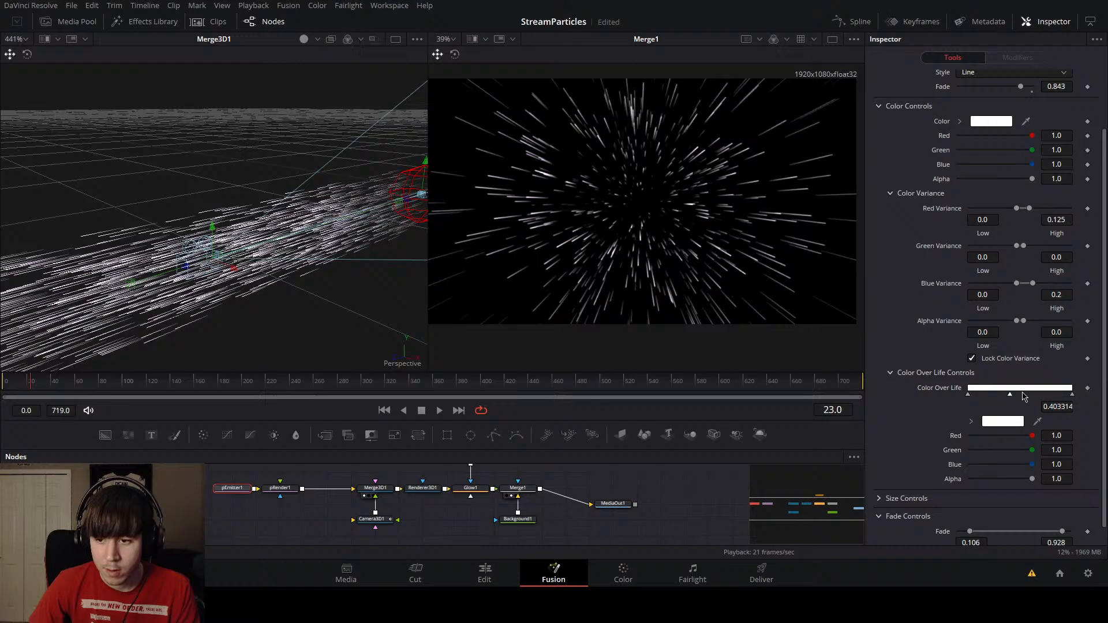
click(1029, 390)
drag(1023, 395, 1002, 397)
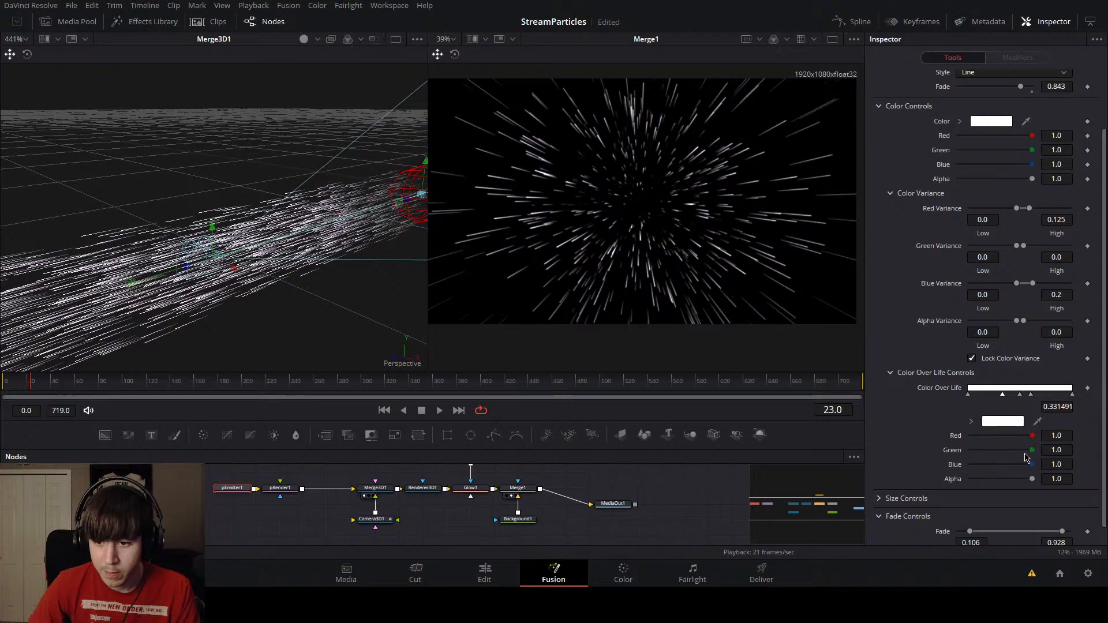
drag(1032, 450, 1026, 435)
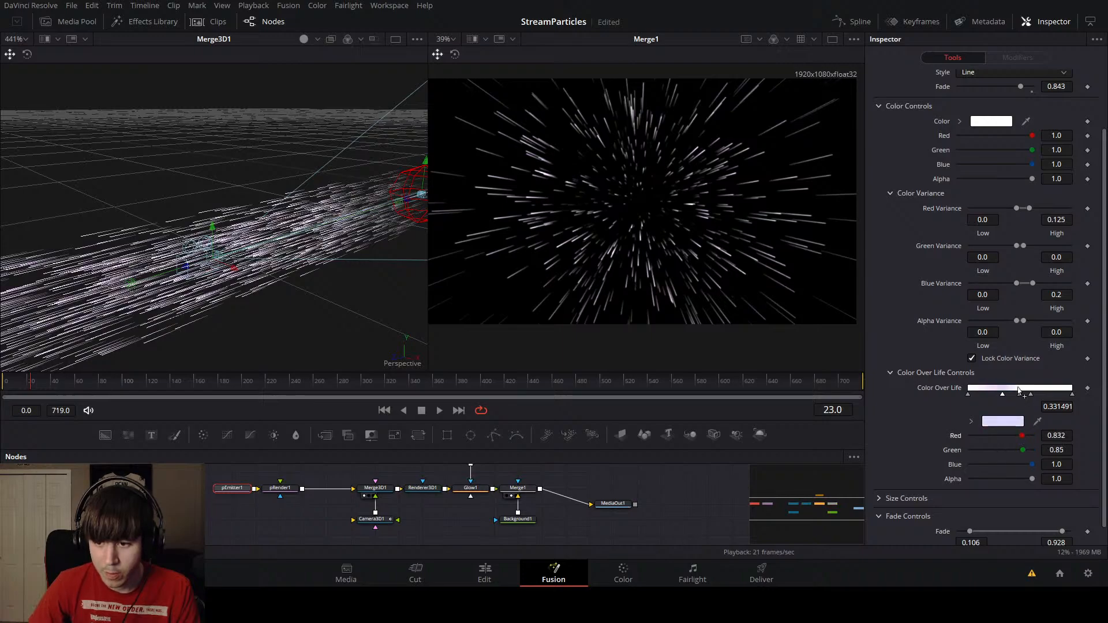
click(1018, 389)
drag(1032, 450, 1022, 464)
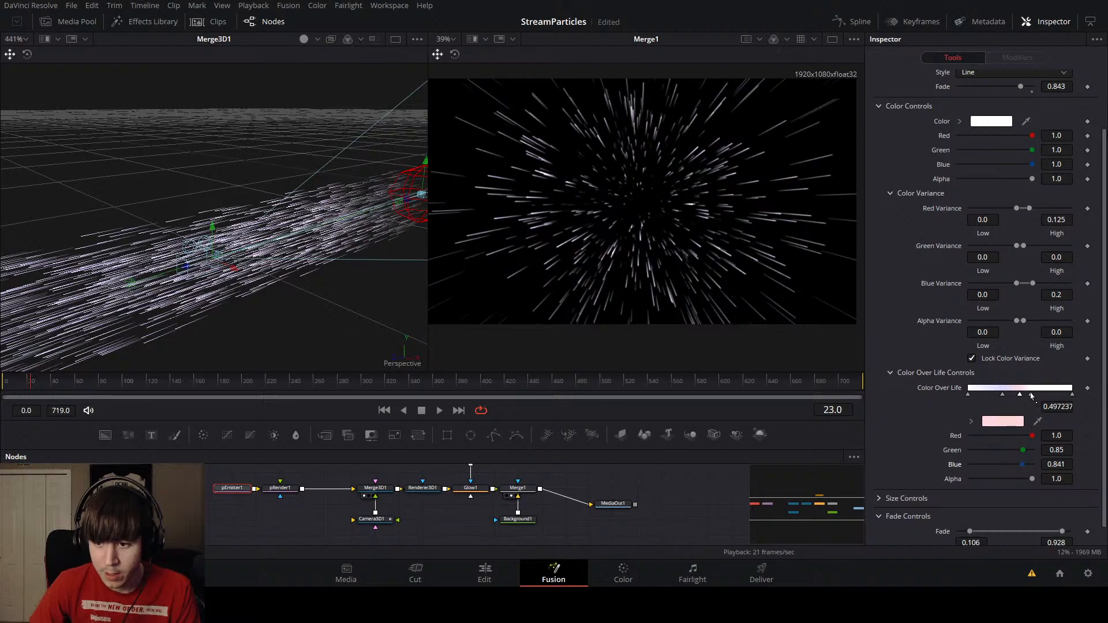
Step: Color the 0.60 gradient stop yellow with blue 0.514, and deepen the 0.50 stop's red with green 0.477 and blue 0.514
click(1030, 394)
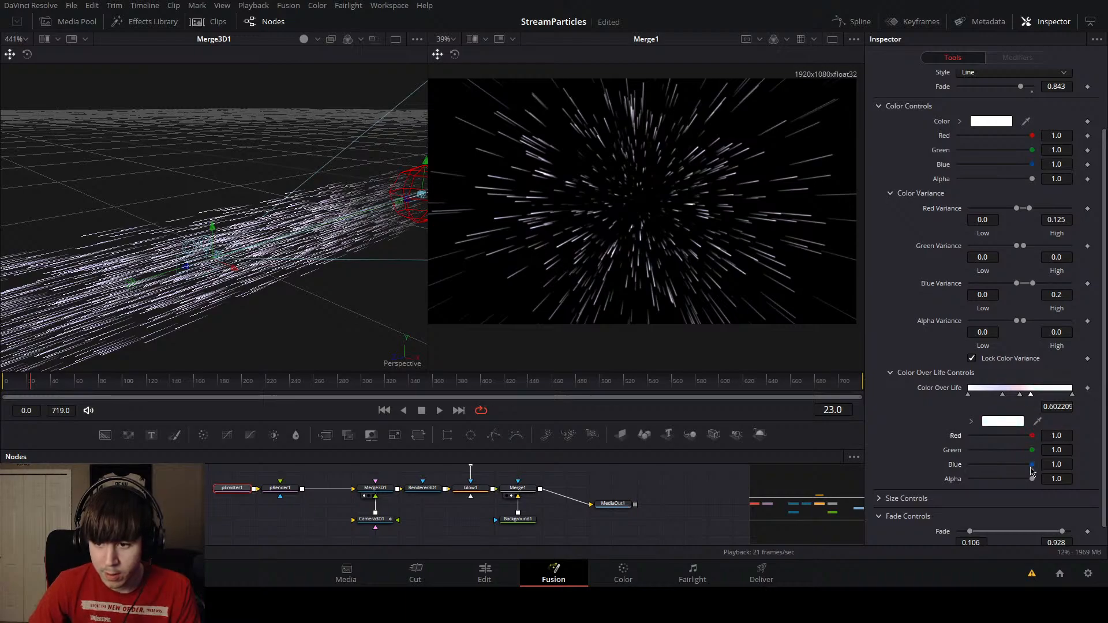
drag(1032, 470, 1002, 471)
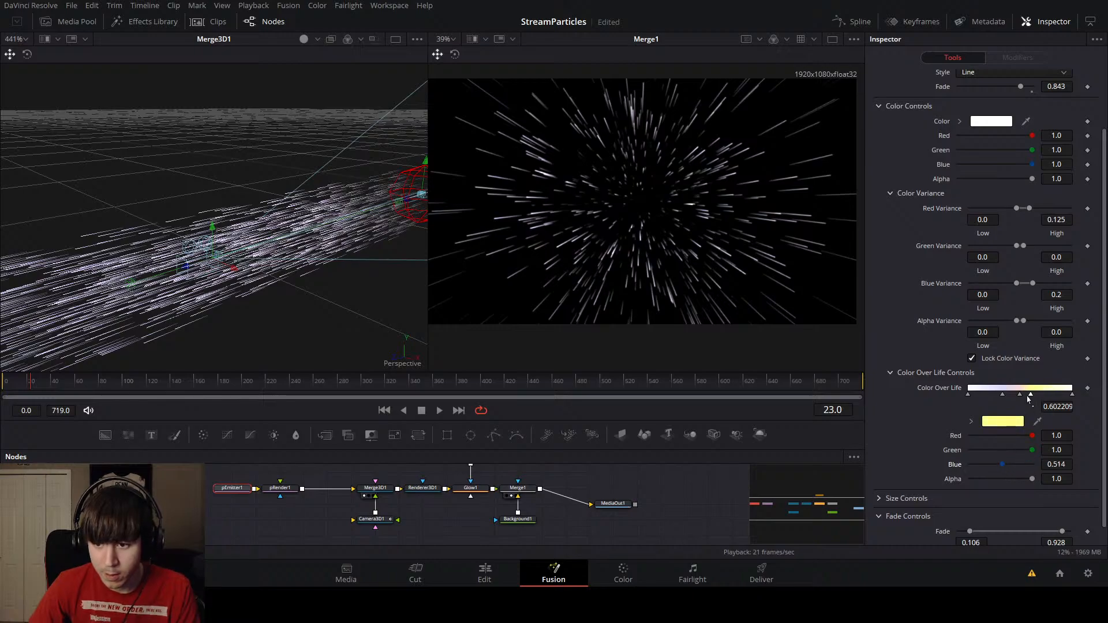
drag(1027, 396, 1035, 396)
click(1020, 397)
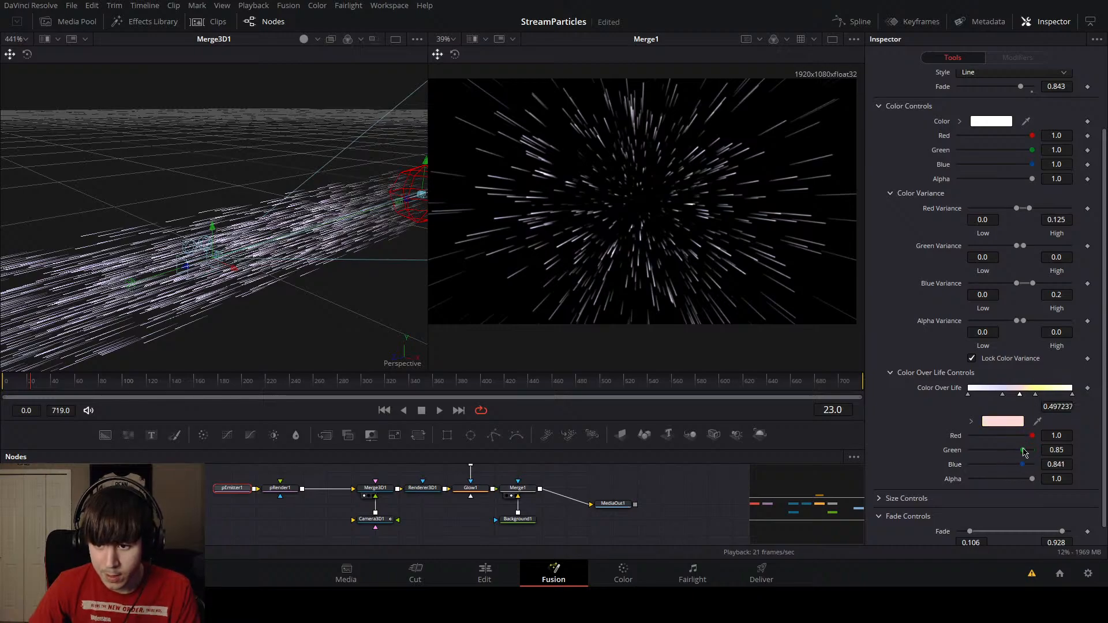
drag(1023, 452, 1000, 451)
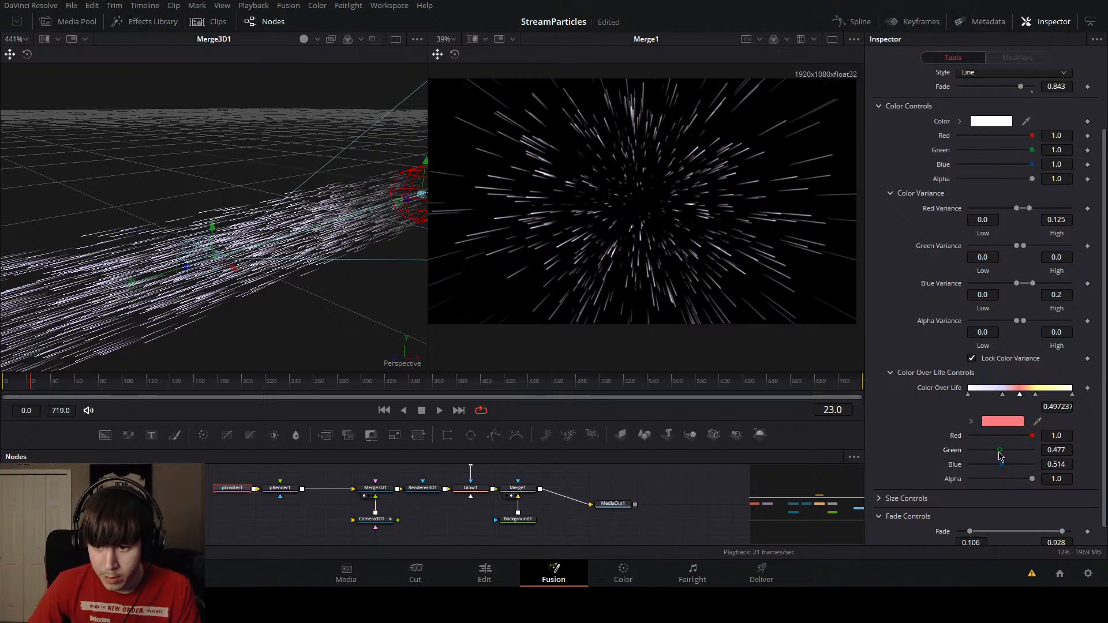
Step: Respace the gradient with the red stop at about 0.37 and the yellow stop at about 0.81, and save the project
drag(1035, 395, 1007, 399)
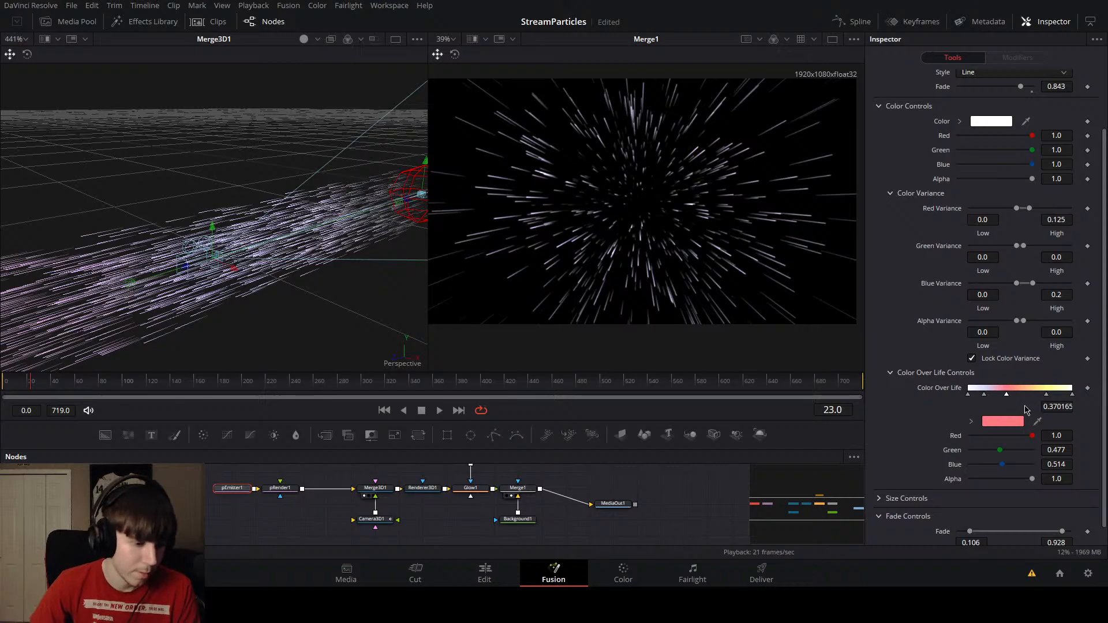
key(ctrl+s)
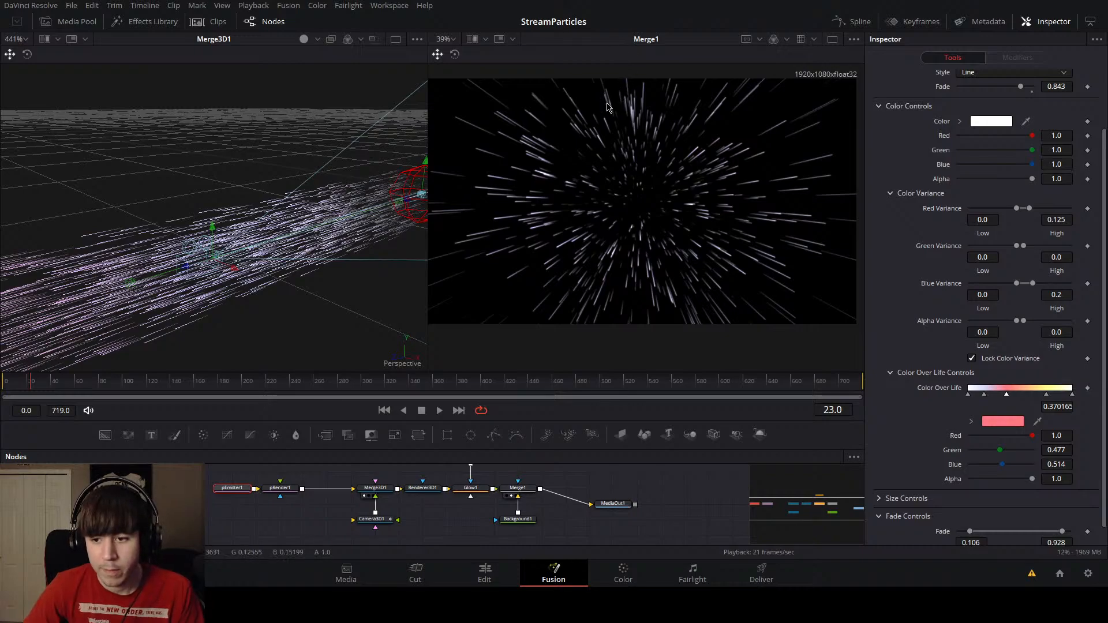
click(1046, 394)
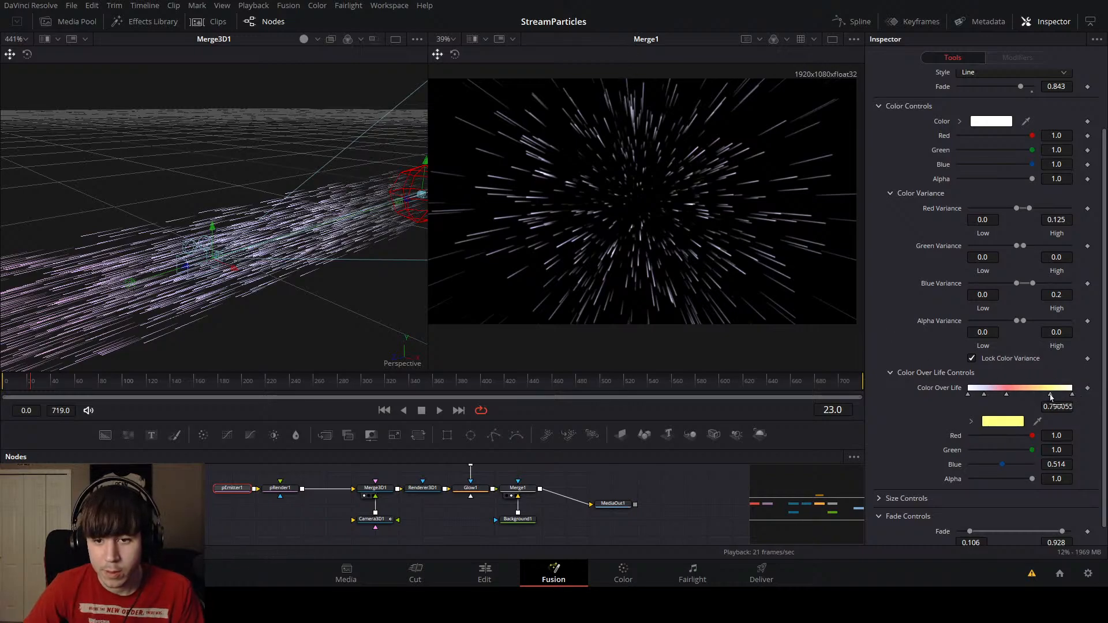
drag(1046, 397, 1072, 361)
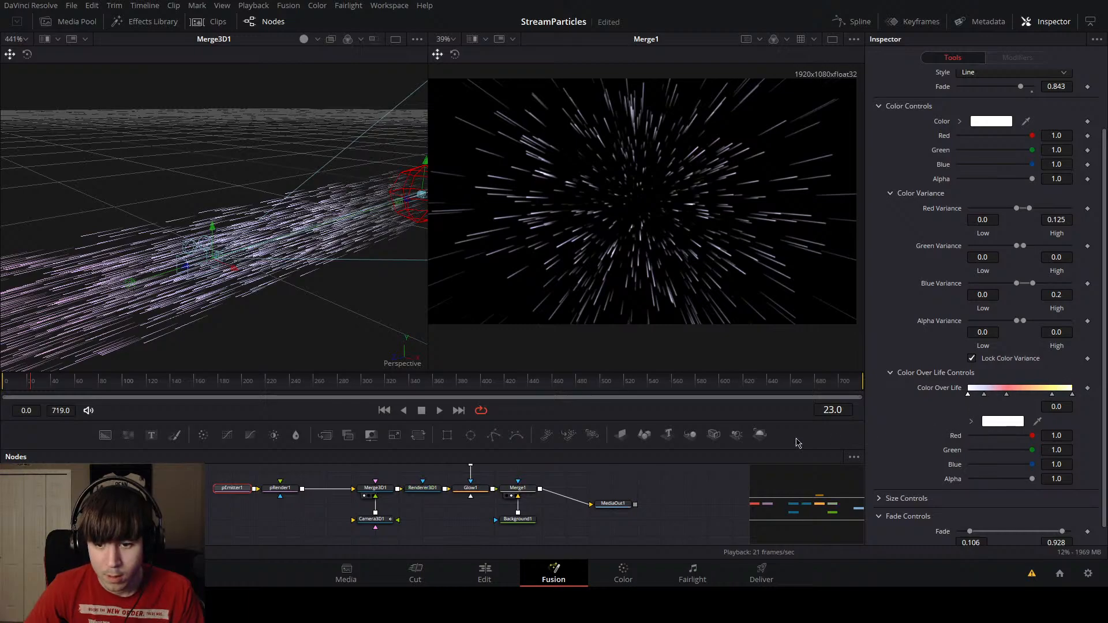
Step: Set the gradient's start stop to blue 0.617 and alpha 0.766, and try zero alpha on the neighboring blue stop
drag(1032, 465, 1017, 485)
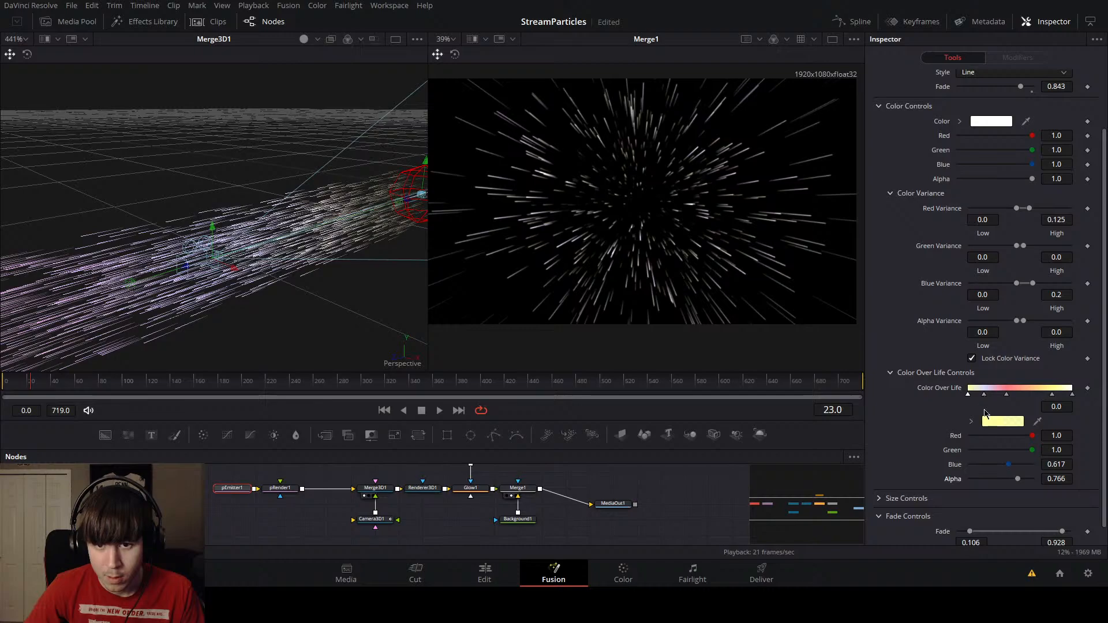
click(984, 395)
drag(1031, 480, 953, 482)
key(ctrl+z)
Step: Try zero alpha on the gradient's red stop, undo it, and lighten that stop's color with green 0.841
click(1007, 396)
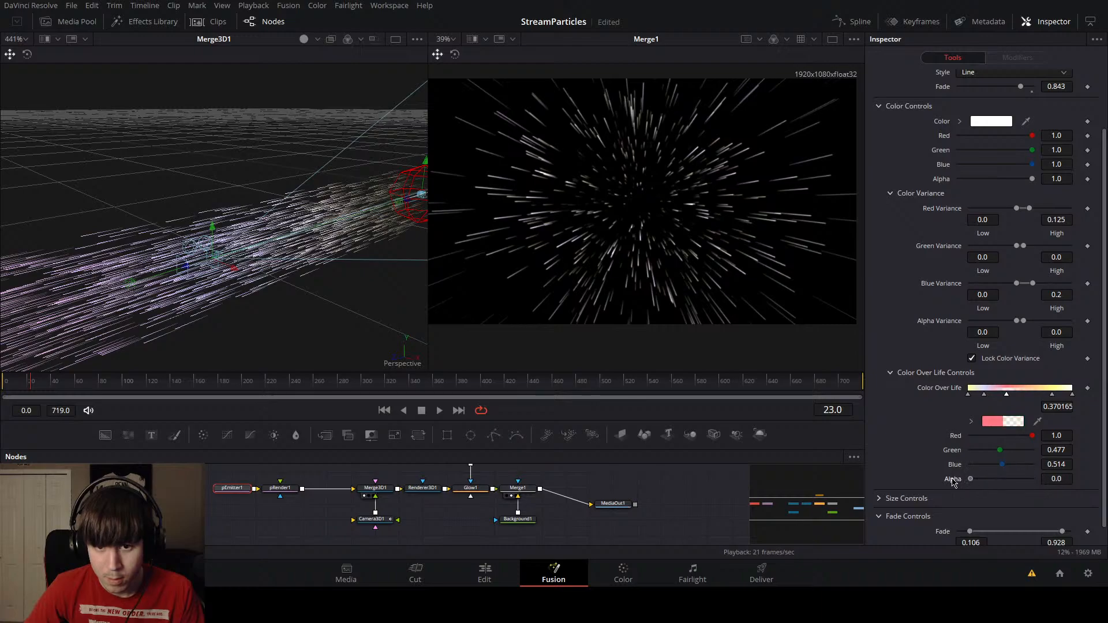
key(ctrl+z)
drag(1000, 450, 1101, 483)
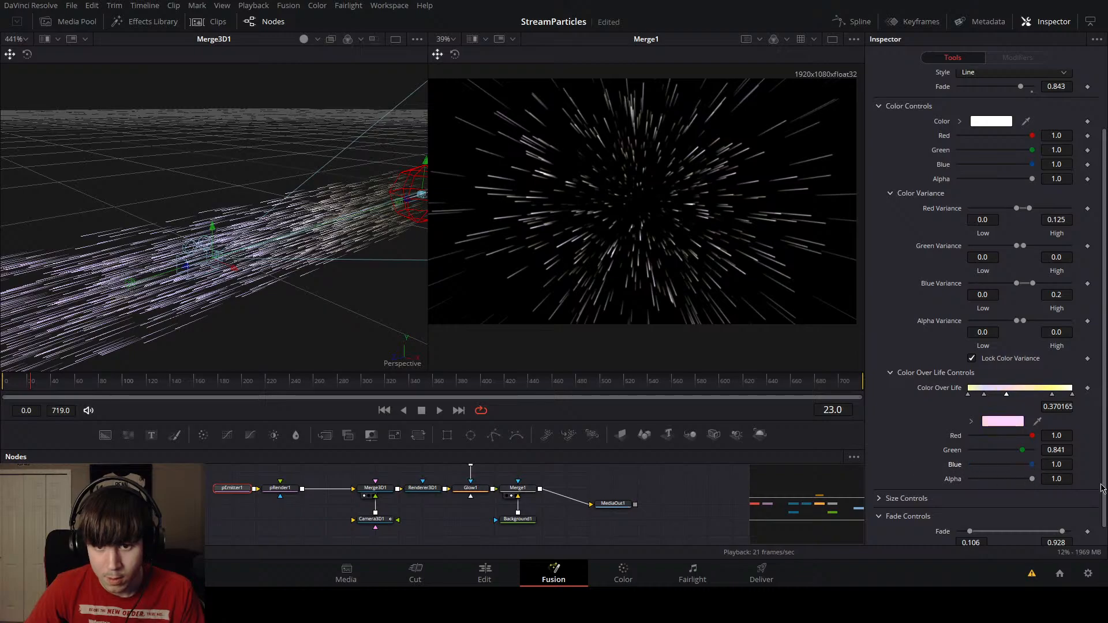
click(1051, 395)
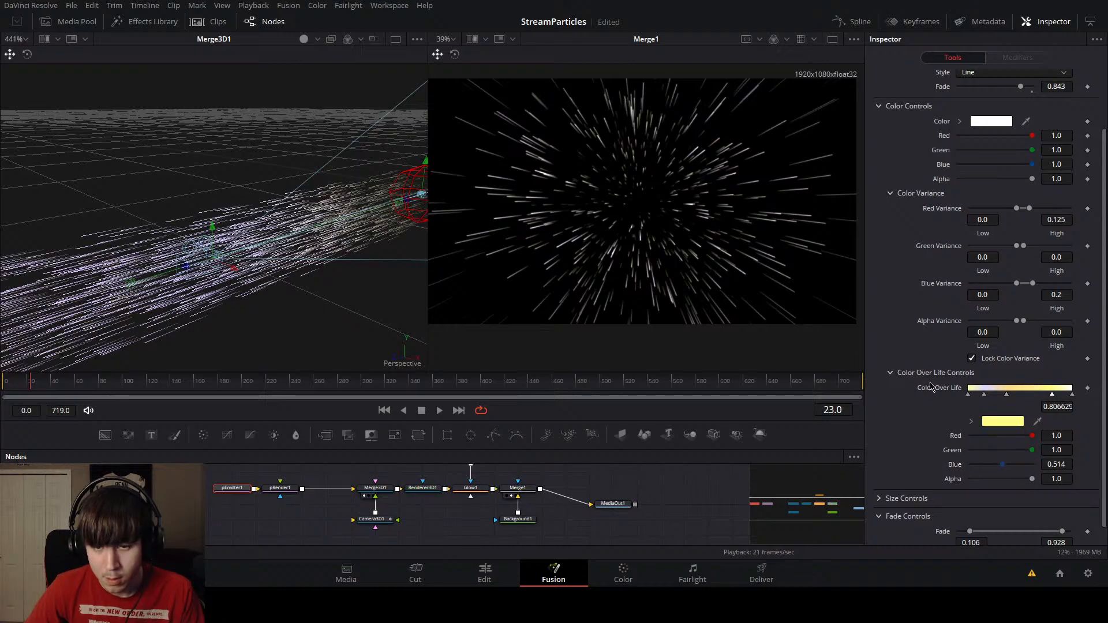
Step: Play the particle animation and examine the streak colors up close in the Merge1 viewer
scroll(685, 271, down, 1)
drag(413, 384, 32, 388)
key(space)
click(104, 383)
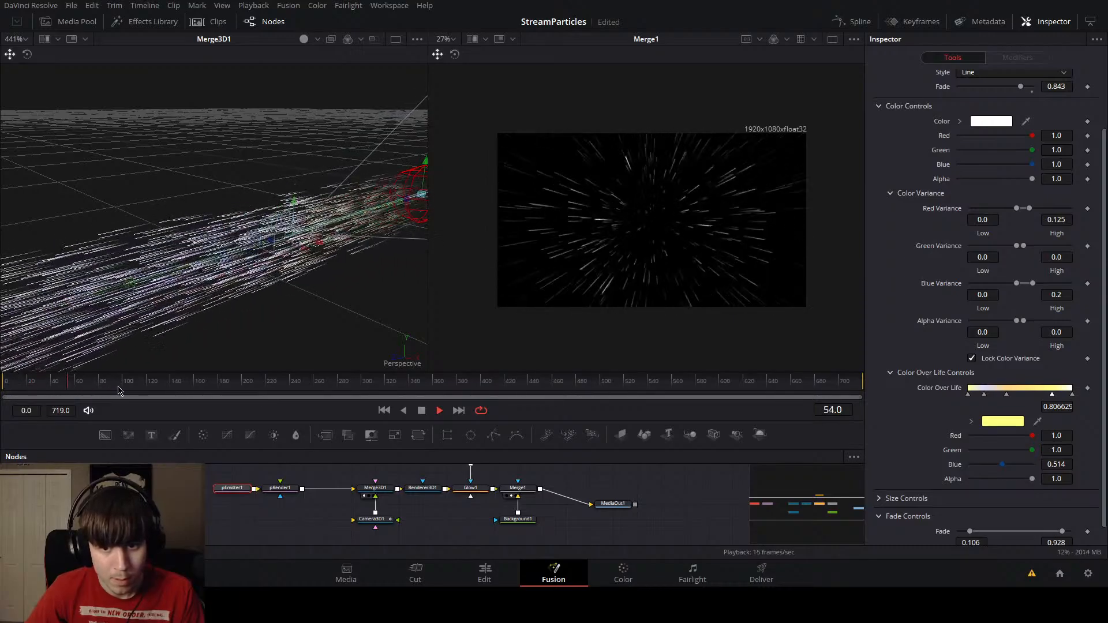
key(space)
scroll(647, 276, up, 4)
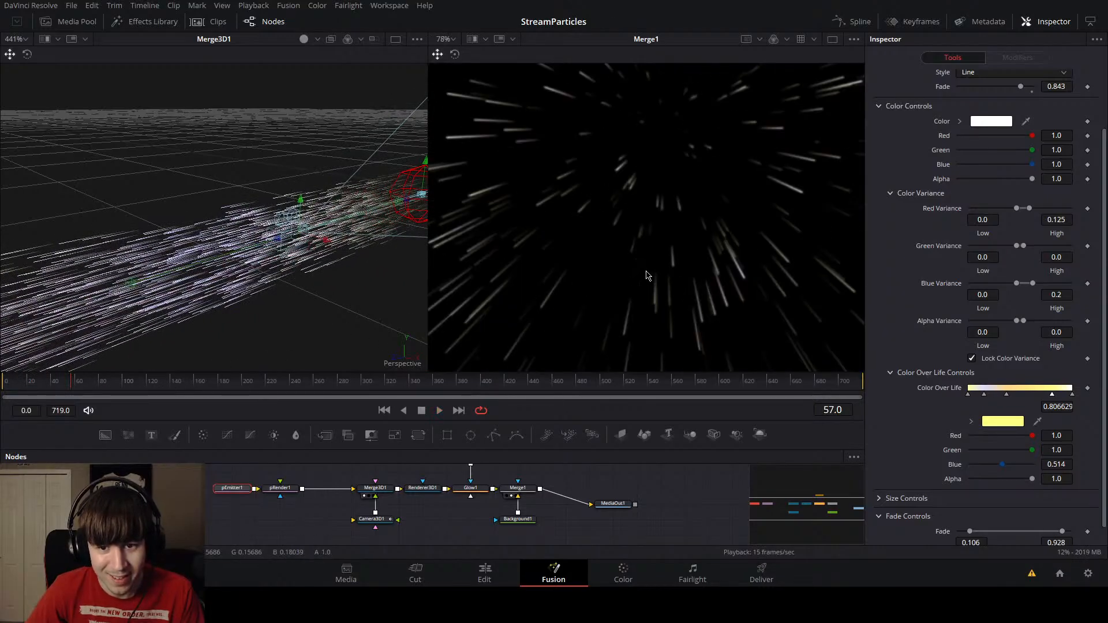
scroll(646, 276, down, 2)
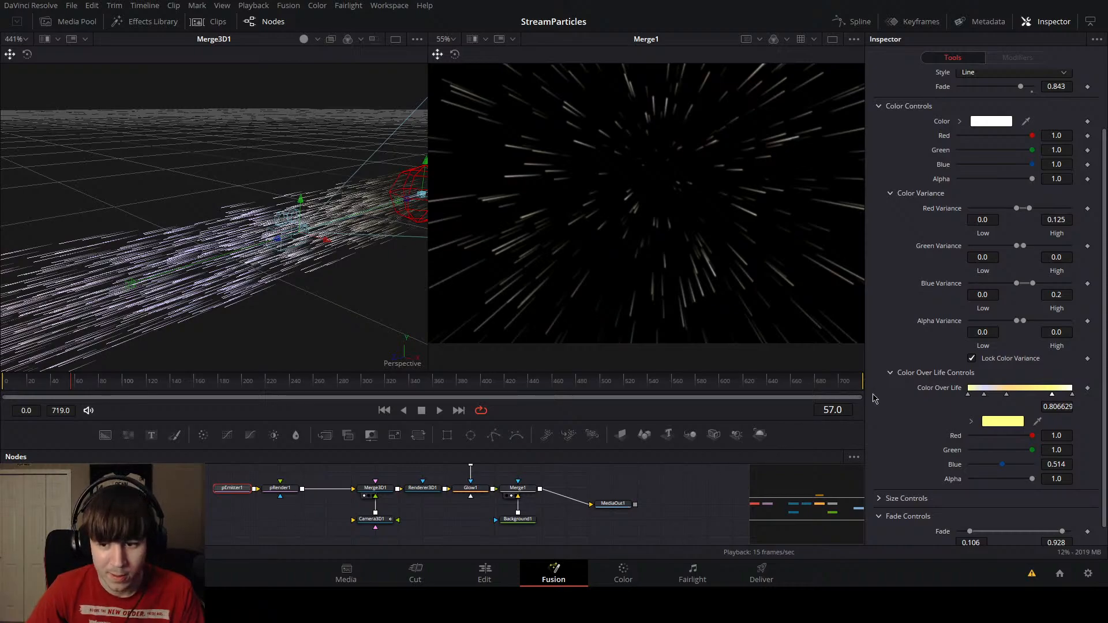
Step: Remove the start, blue and orange stops from the Color Over Life gradient, keeping the yellow and end stops
drag(984, 396, 966, 375)
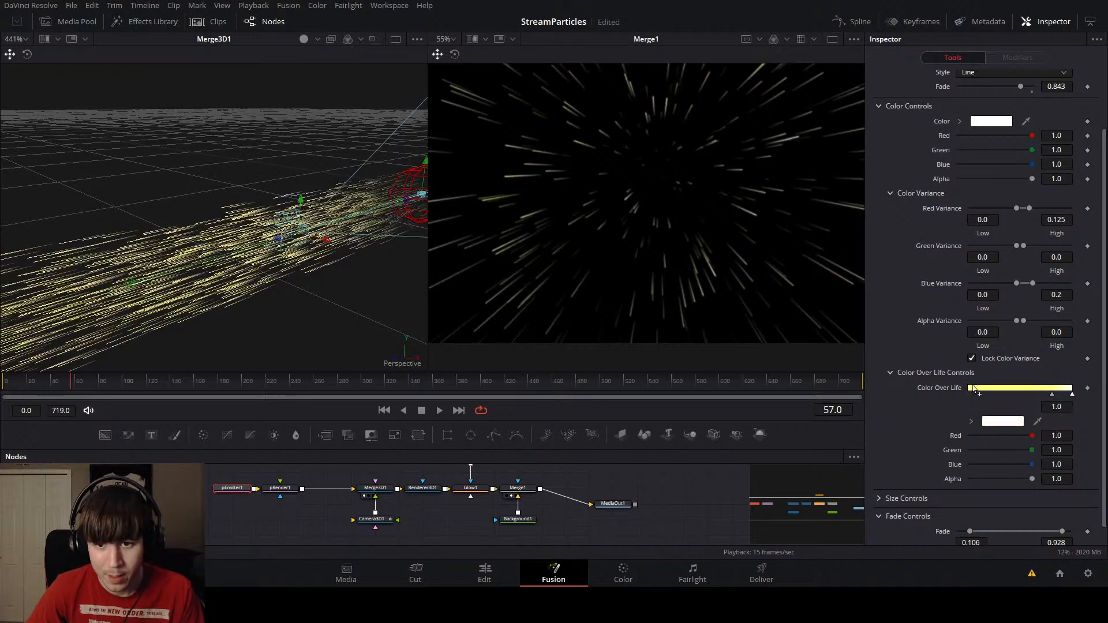
Step: Remove the yellow stop from the Color Over Life gradient, keeping only its white end stop
drag(1053, 396, 1051, 361)
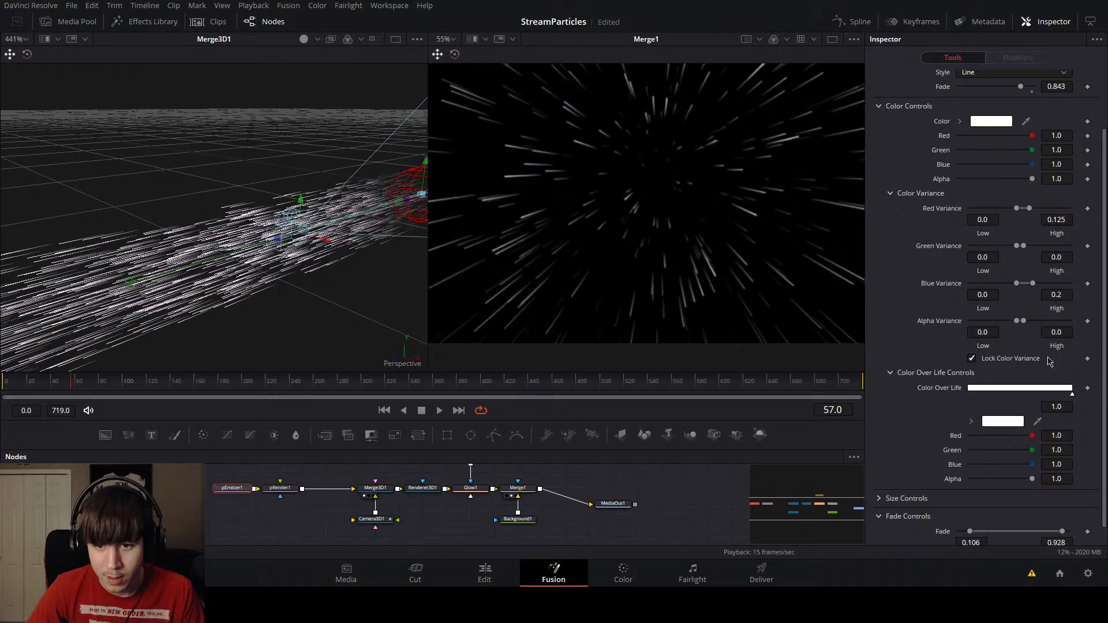
scroll(743, 288, down, 2)
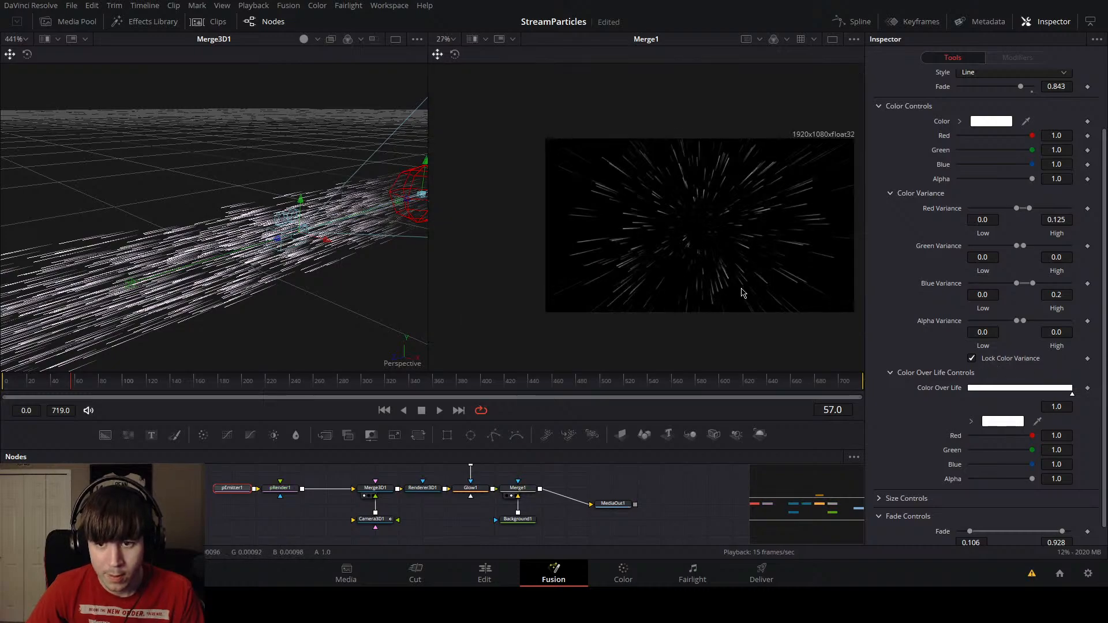
drag(743, 293, 675, 317)
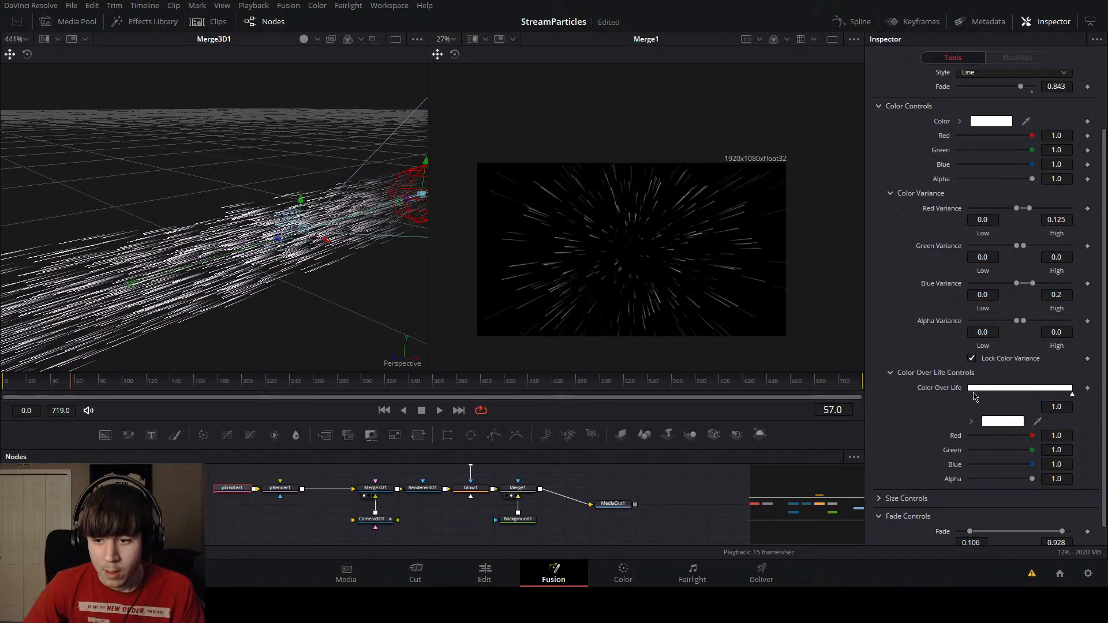
Step: Add a stop at position 0.0 of the Color Over Life gradient and set its green to 0.879
click(970, 391)
drag(969, 391, 965, 392)
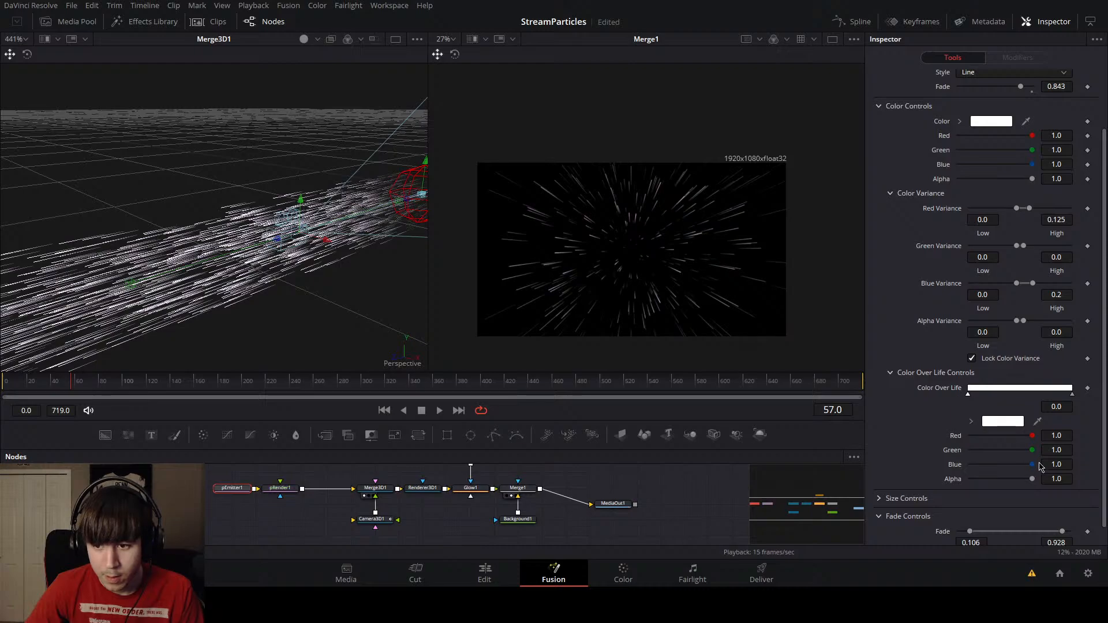
drag(1032, 451, 1024, 450)
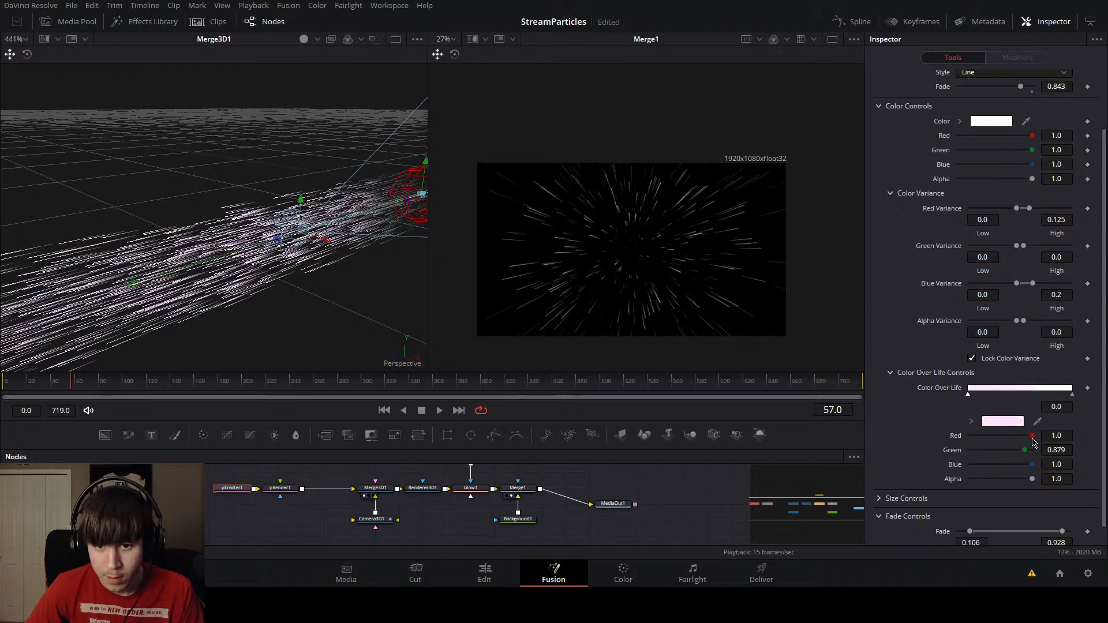
scroll(644, 329, up, 3)
scroll(643, 327, down, 3)
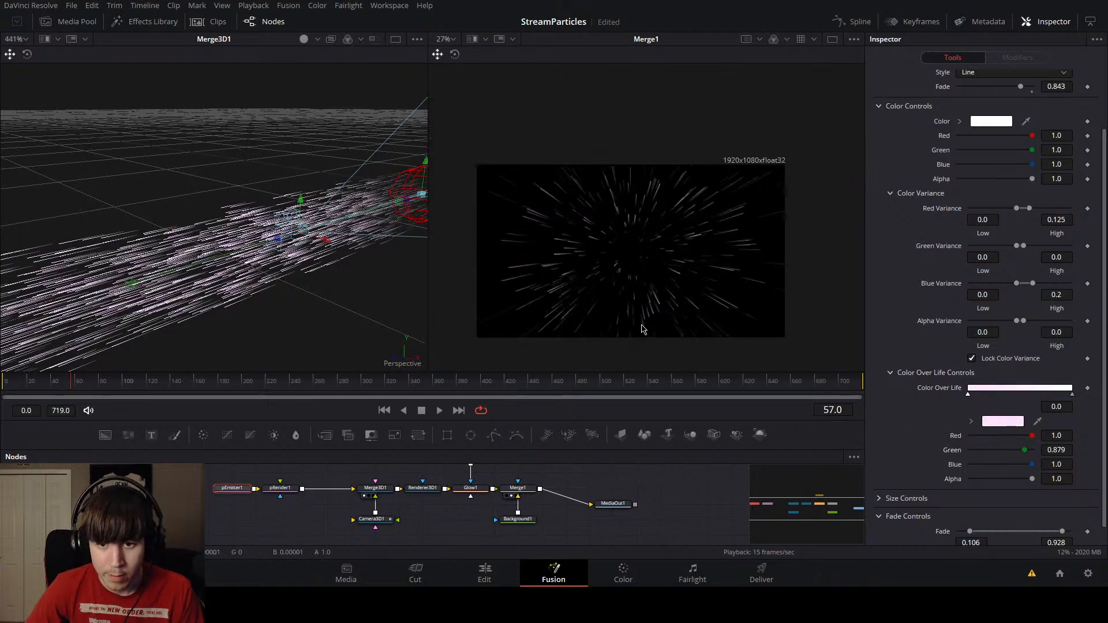
scroll(637, 327, up, 3)
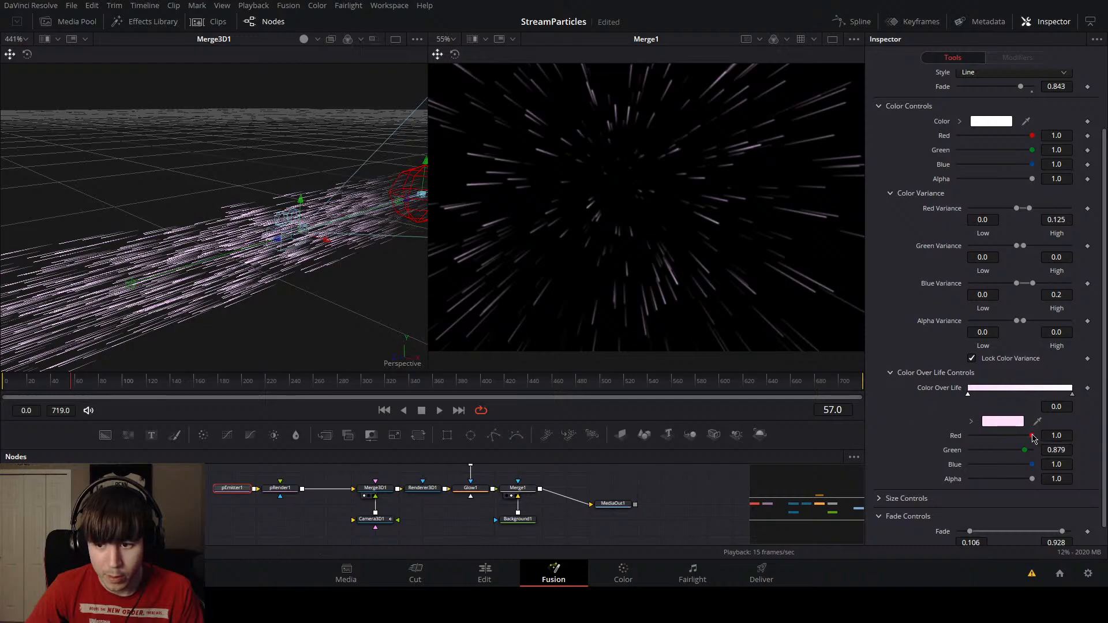
Step: Set the gradient's start stop to red 0.869, blue 0.897 and alpha 0.813
drag(1033, 437, 1023, 432)
mouse_move(1031, 481)
mouse_down()
mouse_move(1016, 484)
mouse_move(1029, 468)
mouse_up()
scroll(733, 293, down, 2)
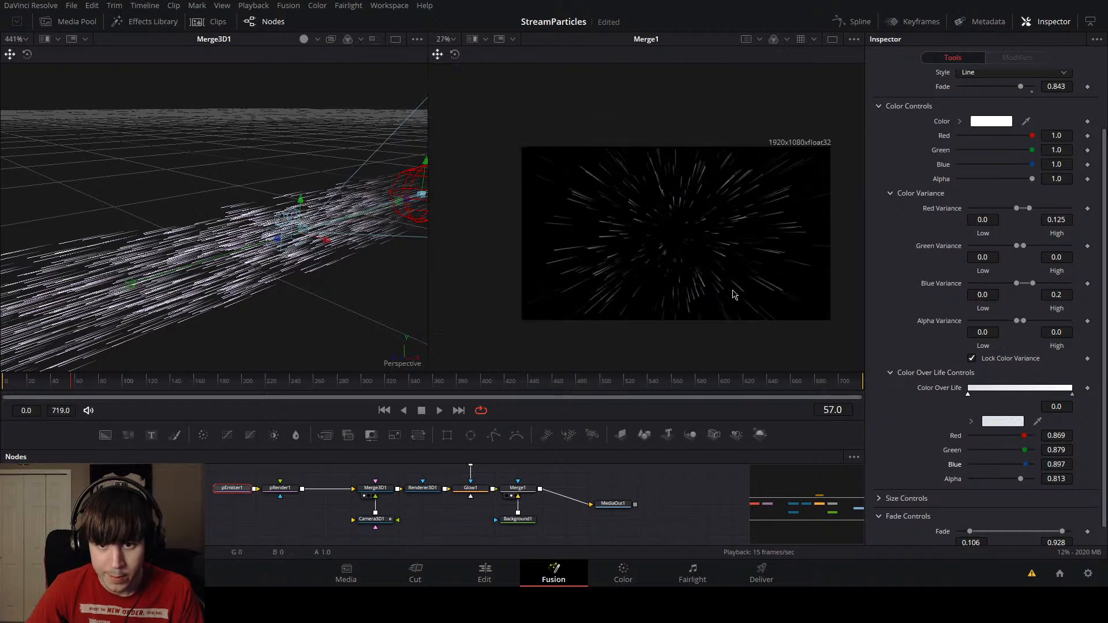
Step: Scrub the timeline and play the animation from near the start to check the new streak colors
scroll(725, 302, up, 1)
click(419, 390)
drag(420, 390, 191, 399)
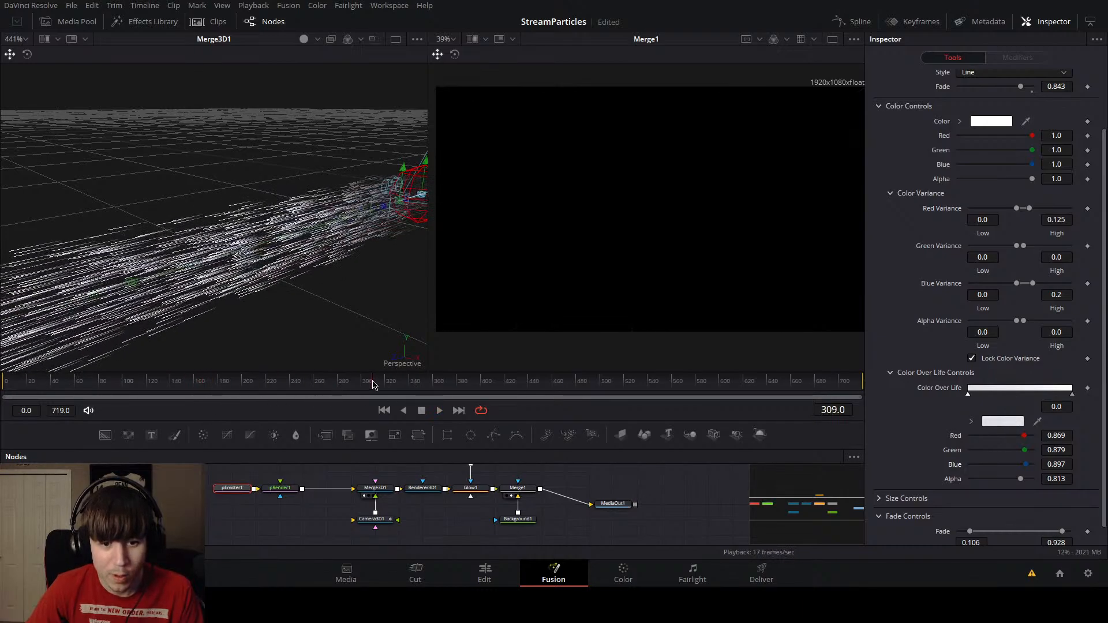
click(14, 395)
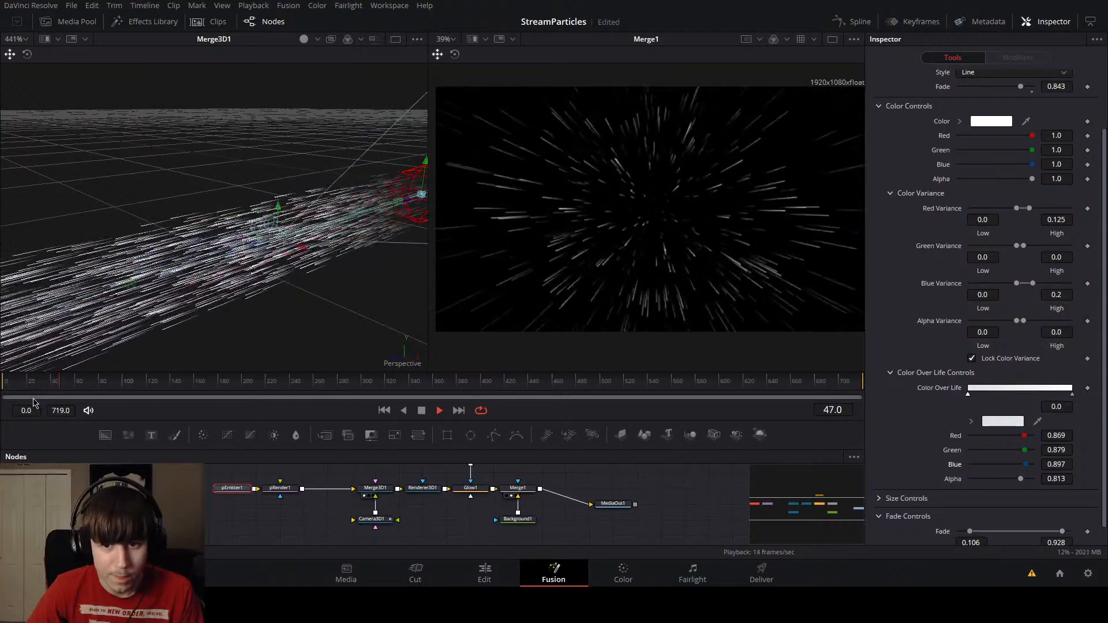
key(ctrl+s)
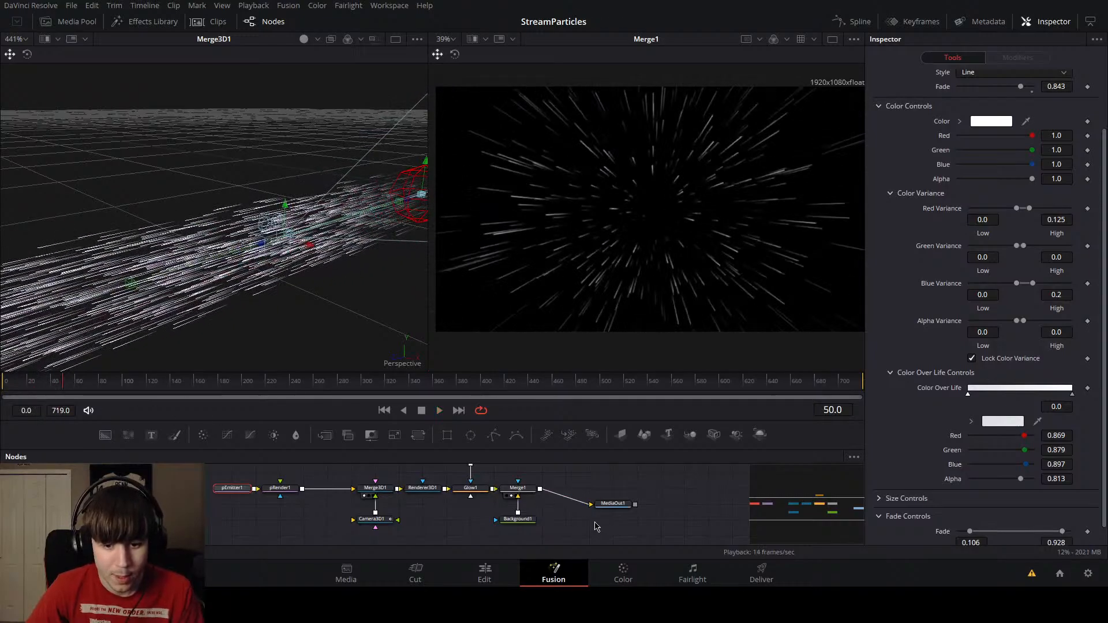
Step: Move Merge1, Background1 and MediaOut1 away from Glow1 and insert a StarGlow node between Glow1 and Merge1
drag(596, 526, 574, 531)
drag(643, 527, 560, 501)
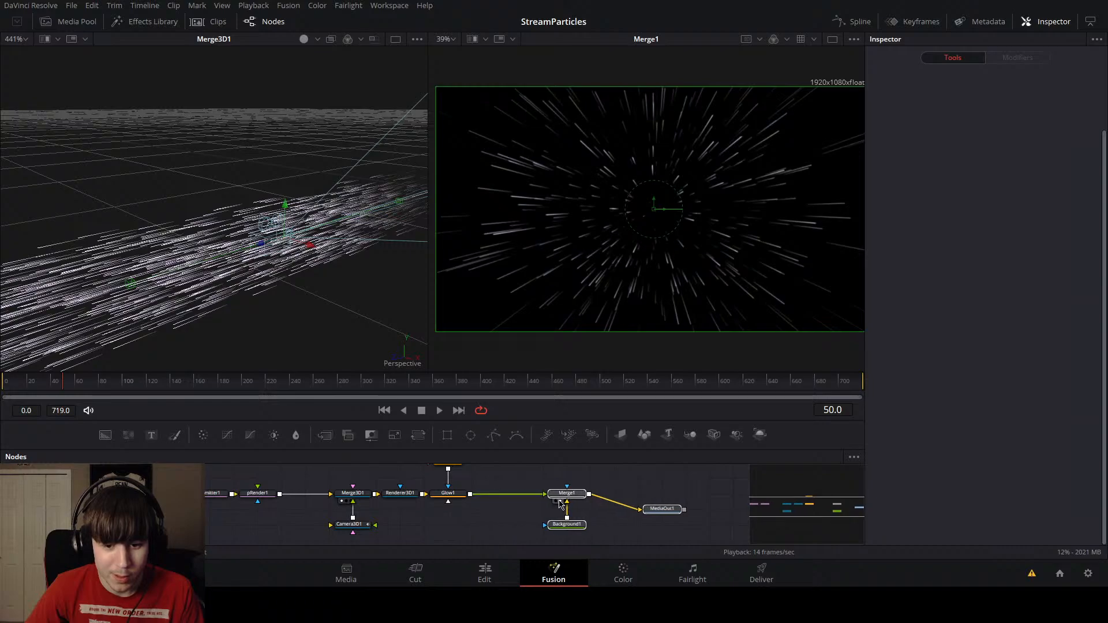
click(453, 498)
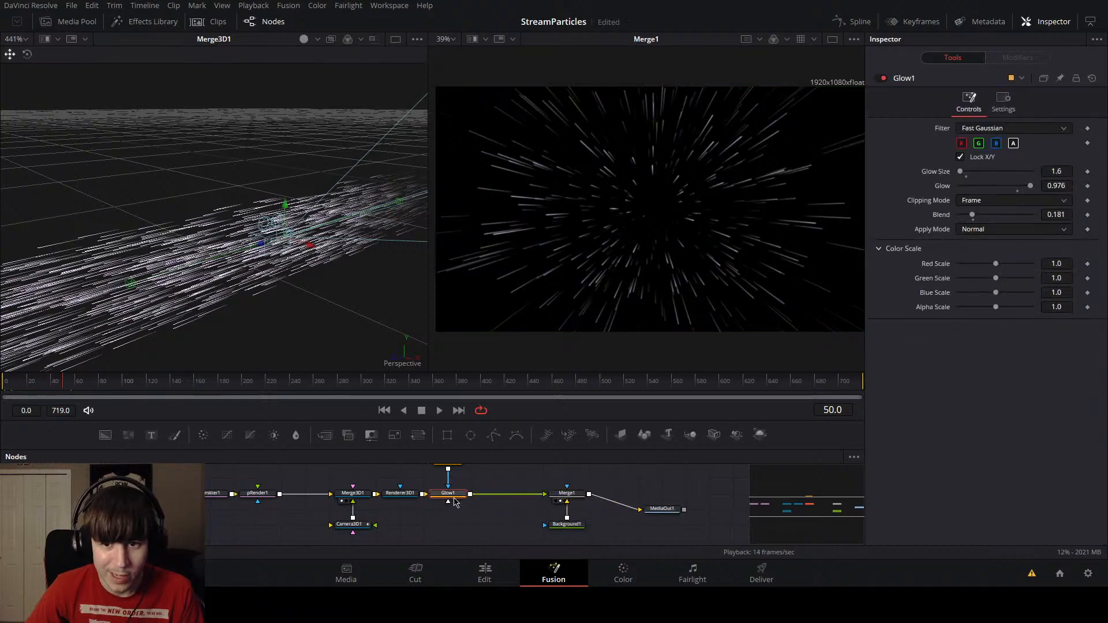
click(903, 444)
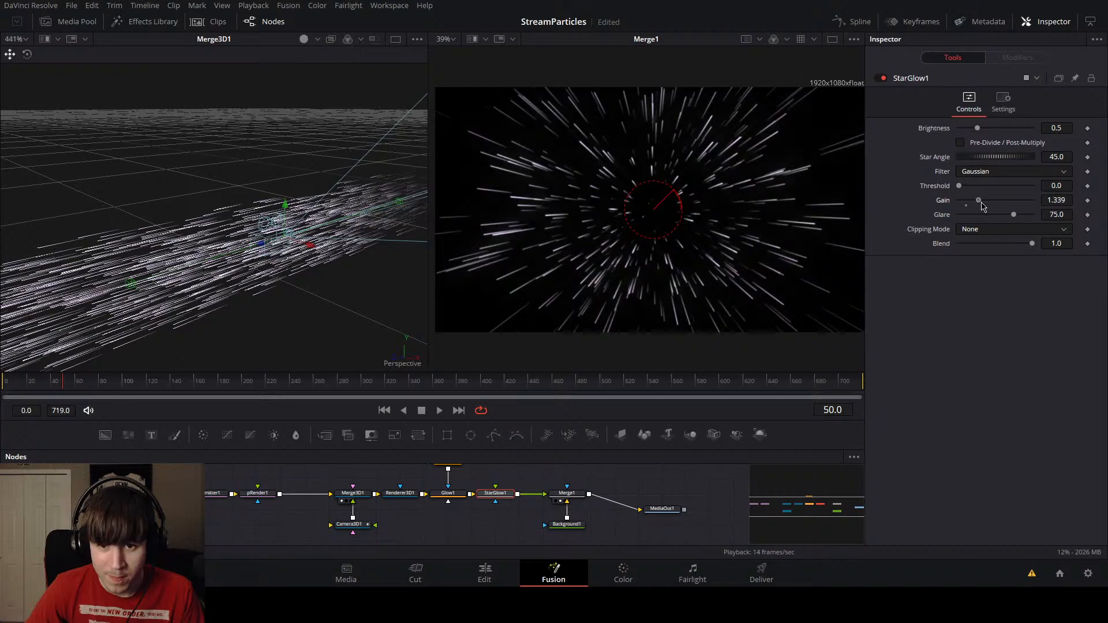
Step: Set the StarGlow node's gain to 2.362 and its brightness to 0.64
drag(975, 202, 951, 189)
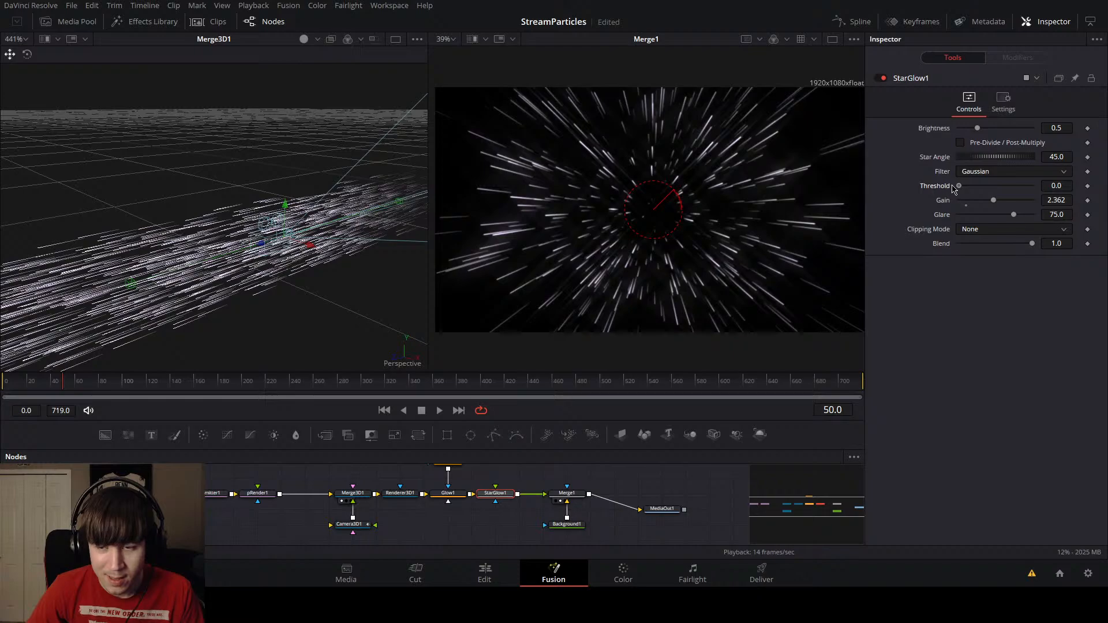
scroll(723, 235, up, 3)
scroll(723, 235, down, 3)
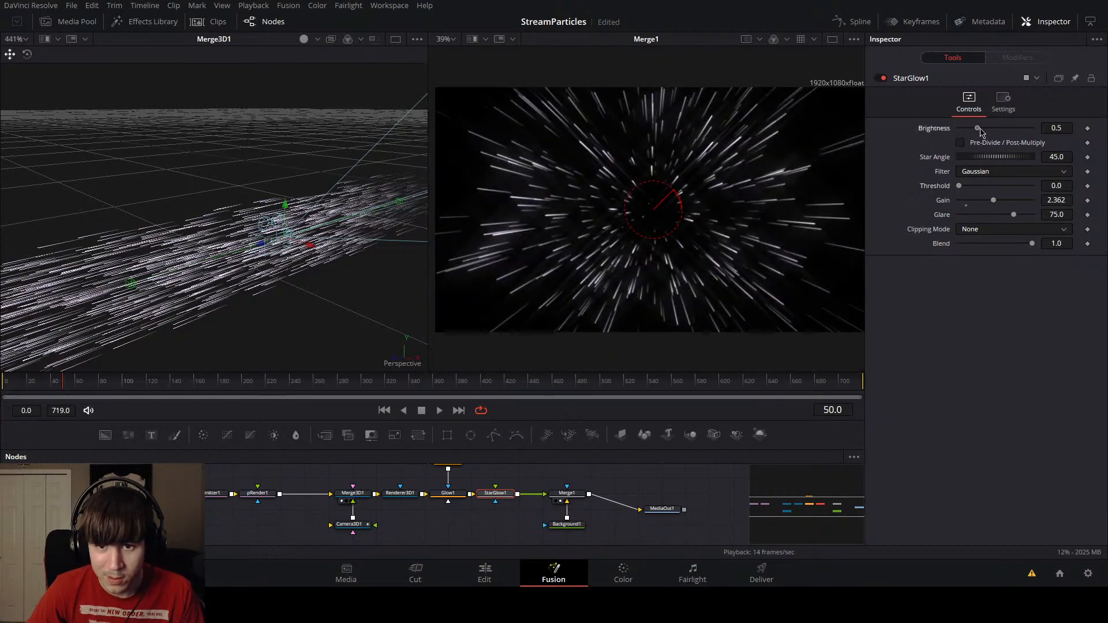
drag(977, 128, 985, 138)
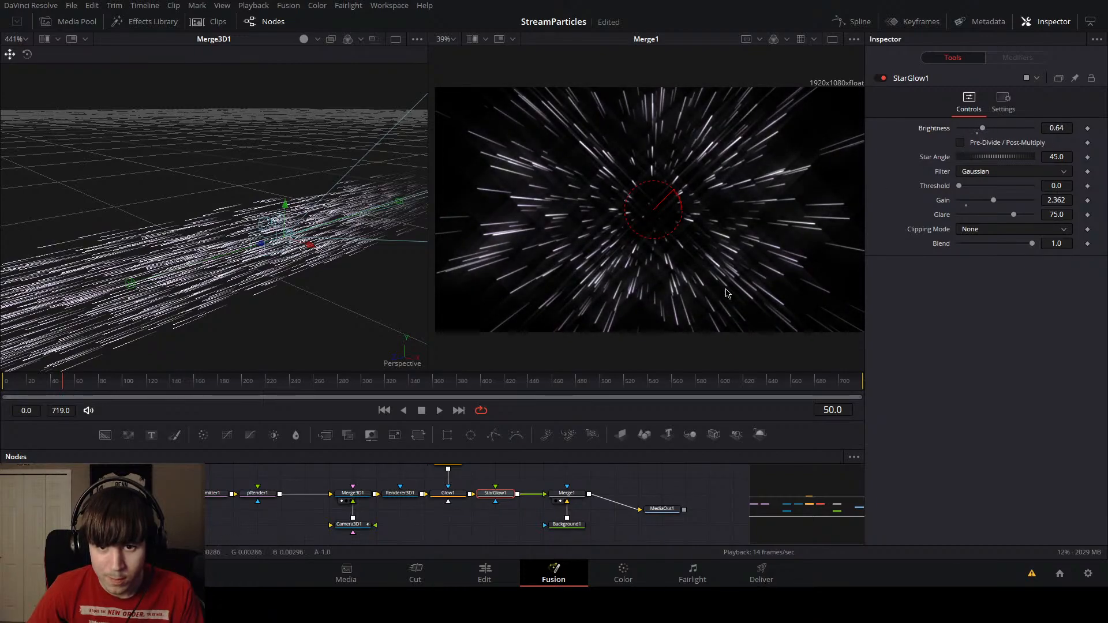
Step: Scrub and play the particle animation with the star glow, stopping at frame 21
click(443, 389)
drag(442, 389, 119, 391)
key(space)
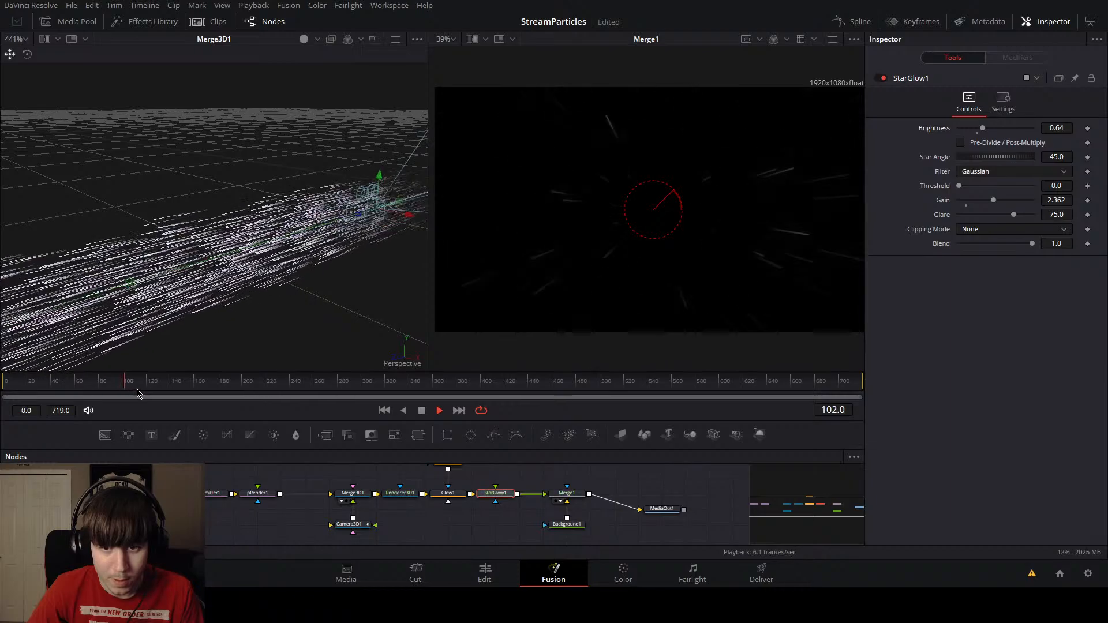
click(237, 385)
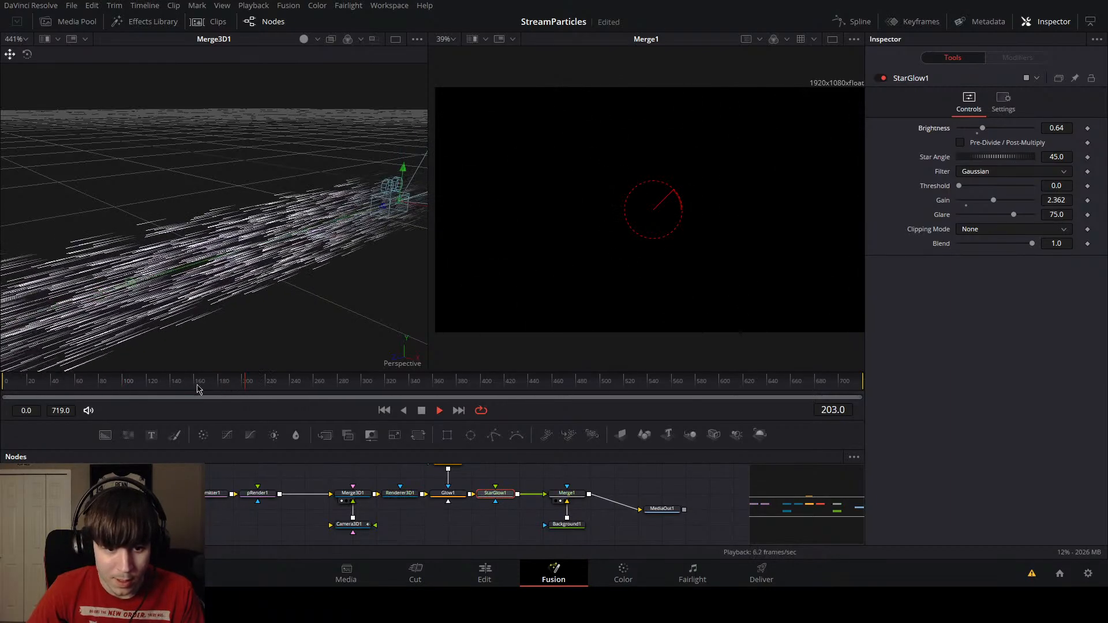
click(43, 390)
click(18, 390)
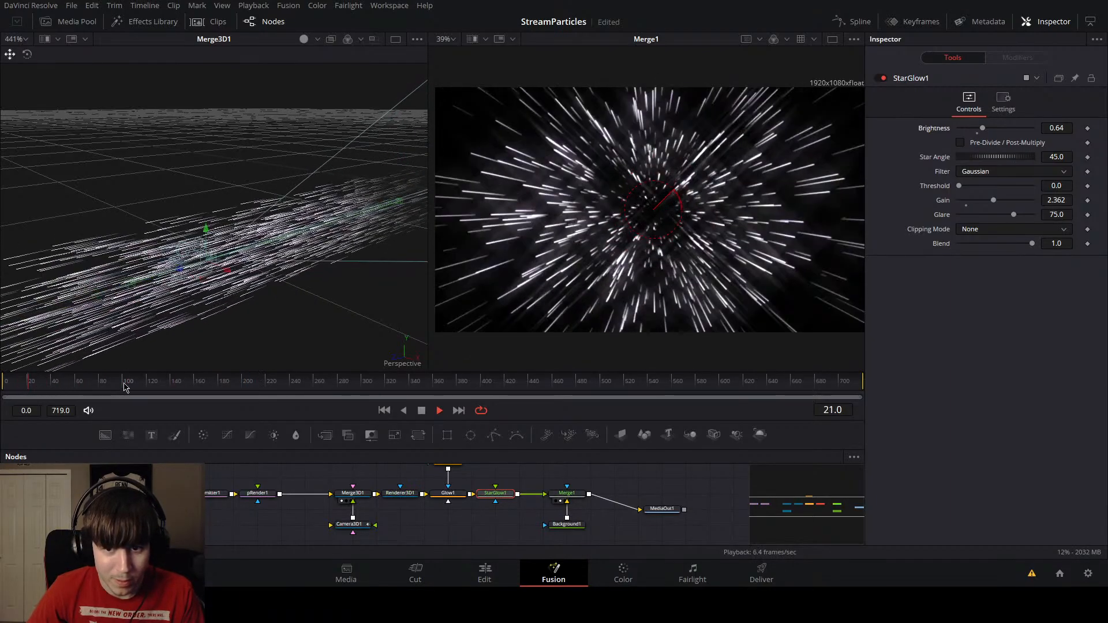
key(space)
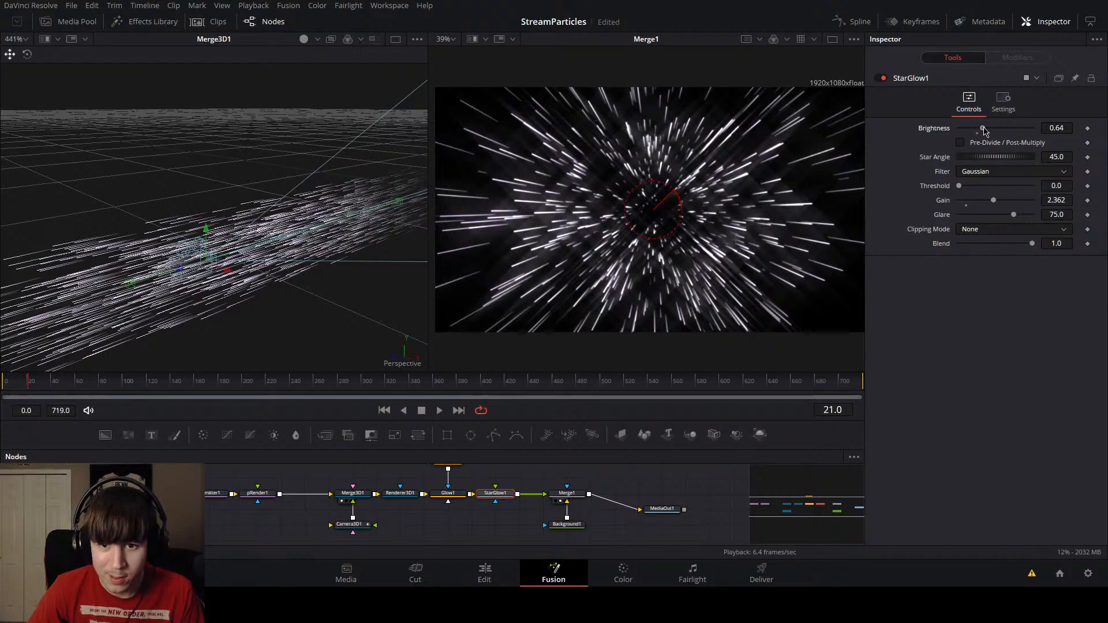
Step: Try a lower StarGlow brightness, undo it, and set the threshold to 0.071 and the glare to 57.5
drag(982, 128, 976, 131)
key(ctrl+z)
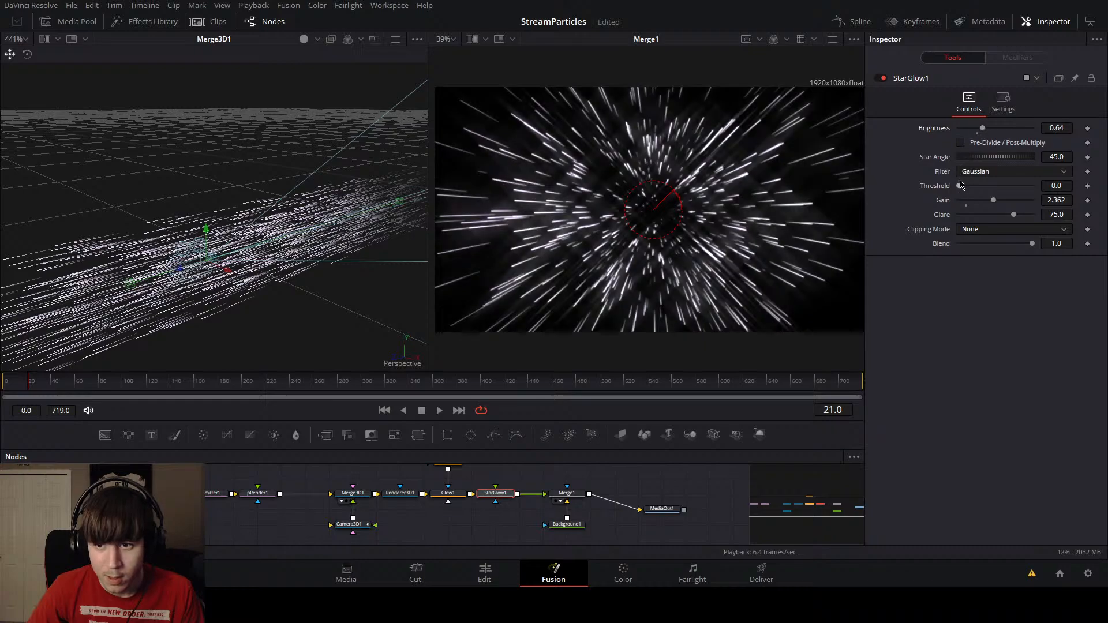
drag(959, 186, 963, 189)
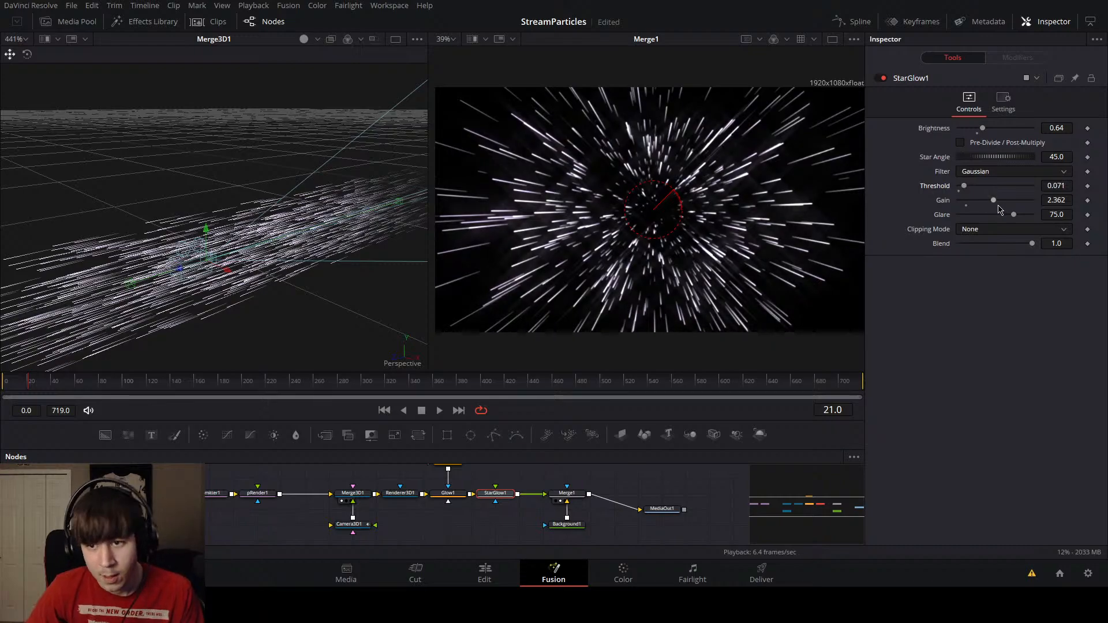
mouse_move(1013, 215)
mouse_down()
mouse_move(1037, 219)
mouse_move(1004, 224)
mouse_up()
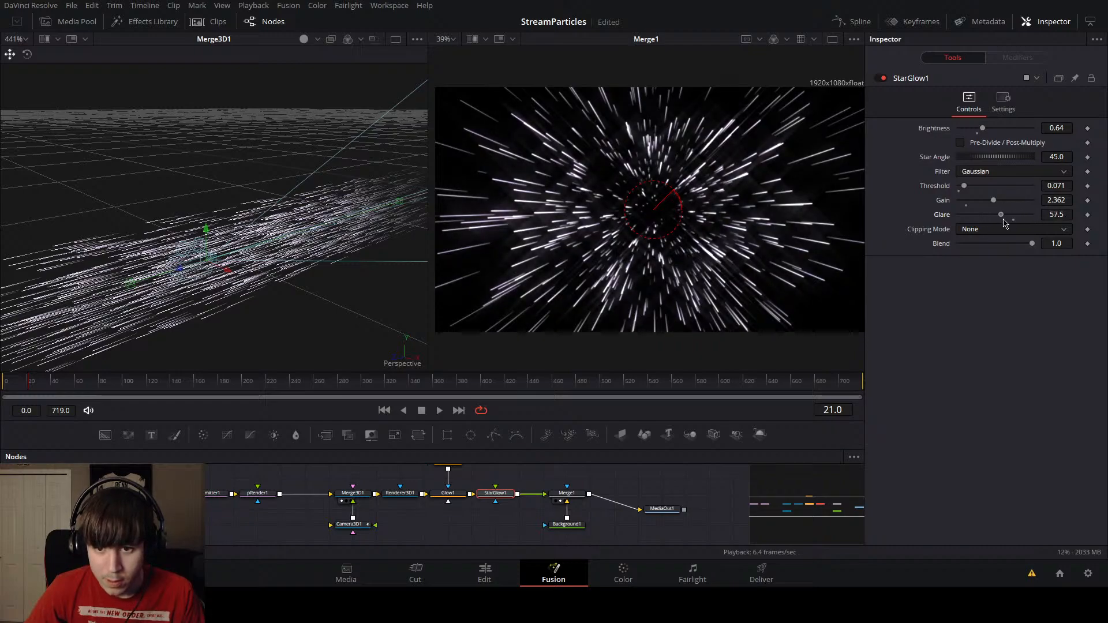
Step: Play the animation from frame 21 to check the adjusted StarGlow threshold and glare
drag(588, 384, 30, 388)
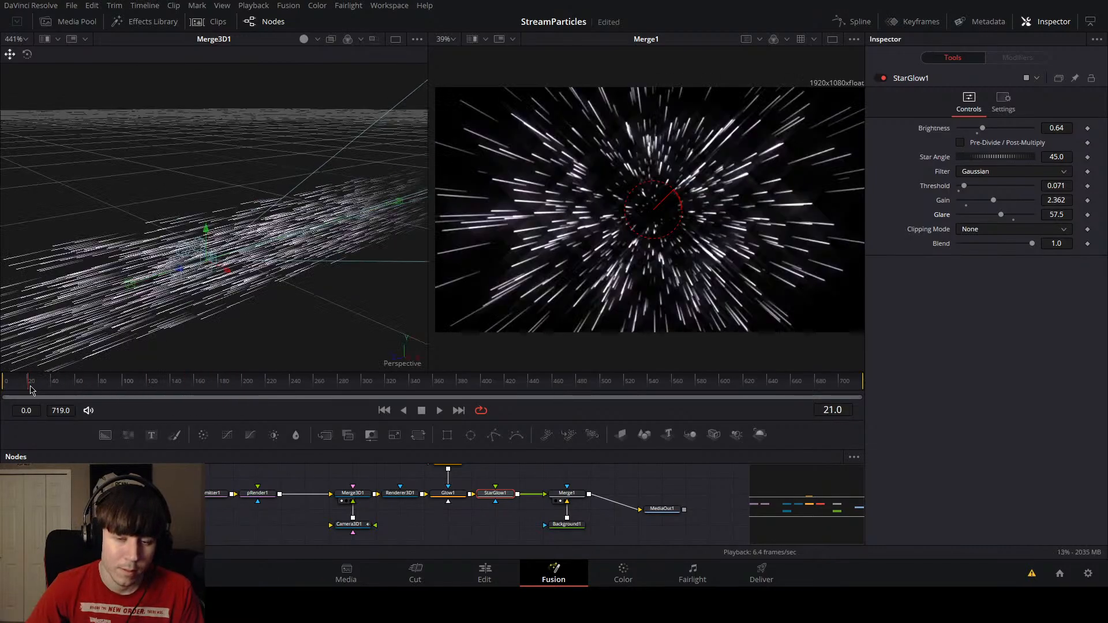
key(space)
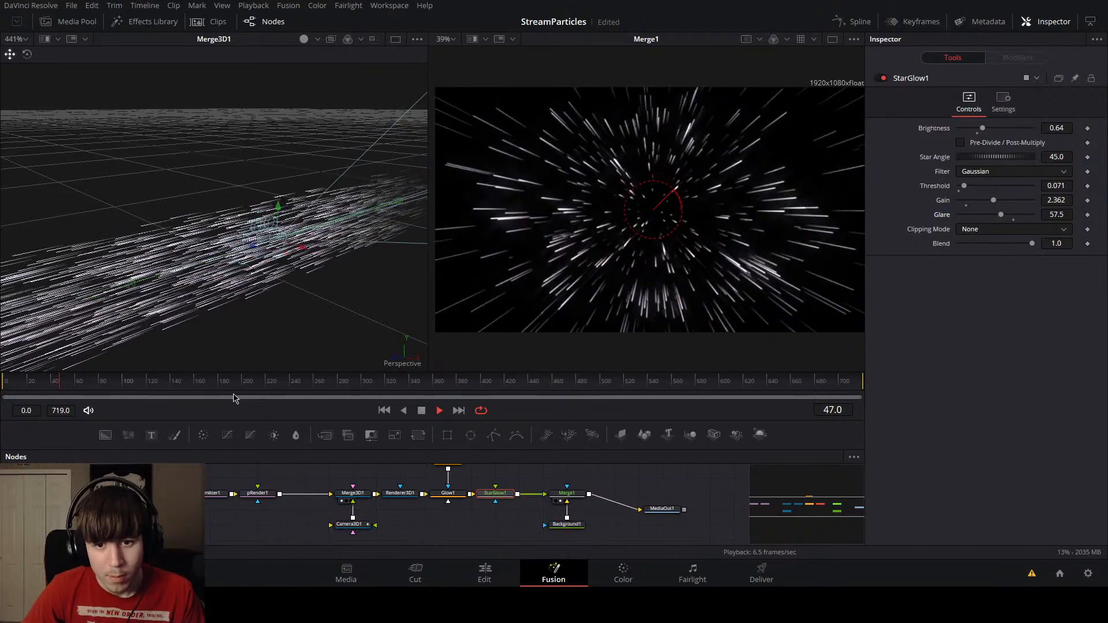
key(space)
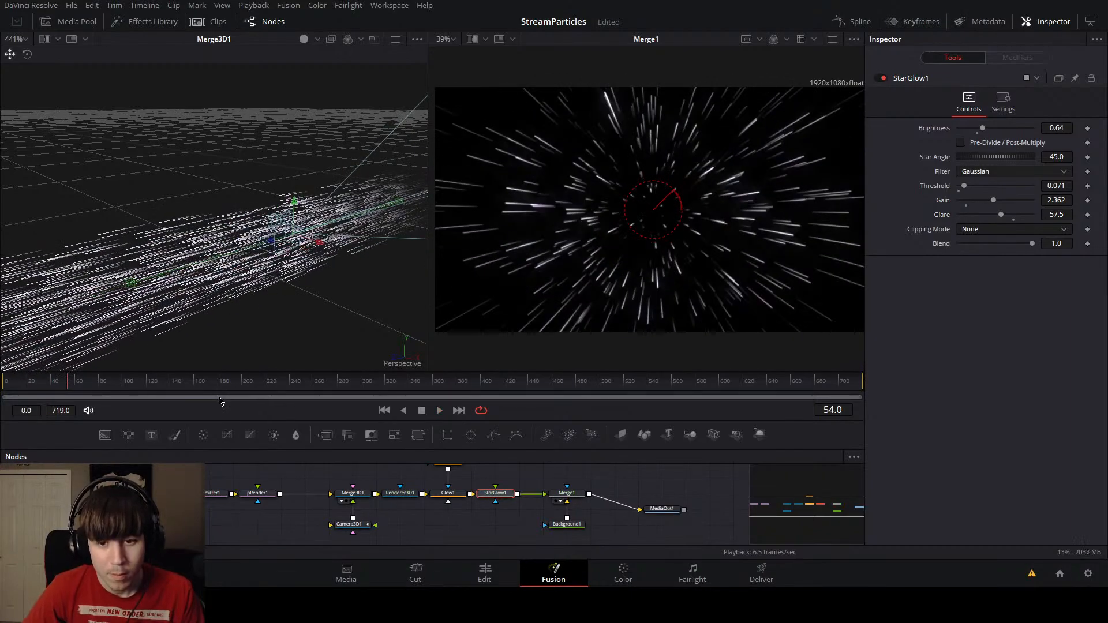
Step: Select pEmitter1 and repeatedly scrub and play the stream to examine the camera's flight and when the streaks run out
click(215, 495)
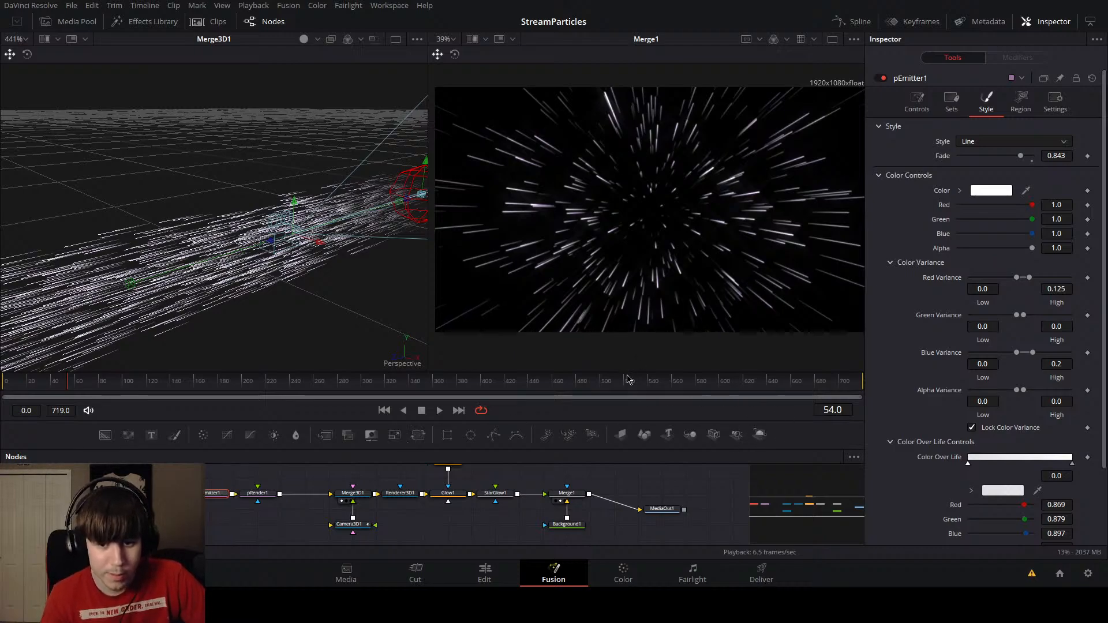
drag(629, 380, 127, 411)
key(space)
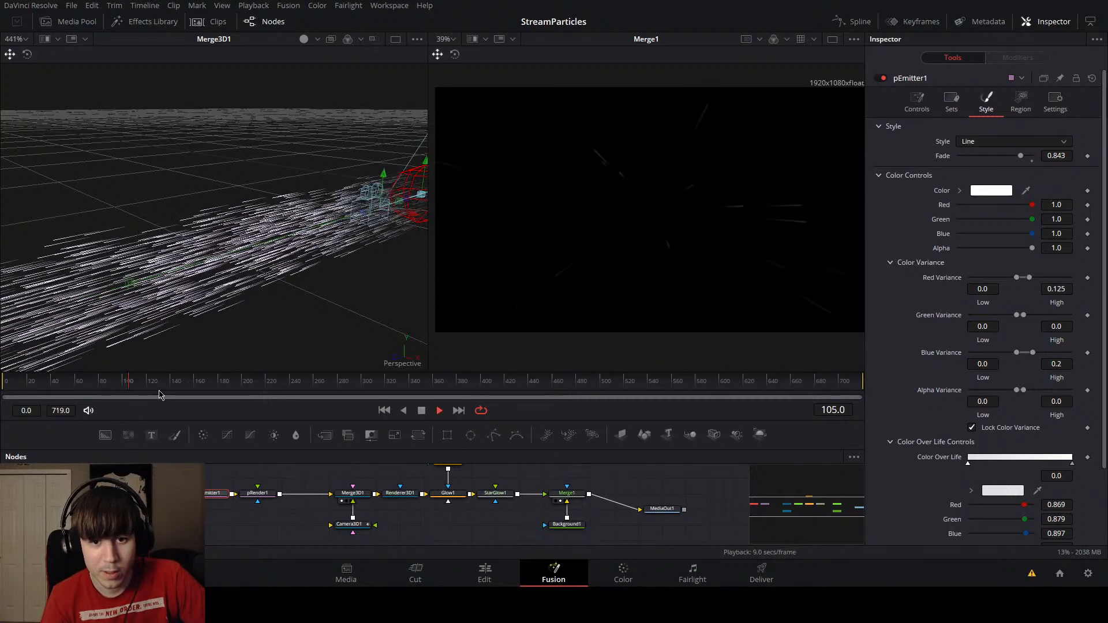
drag(130, 387, 1, 420)
key(space)
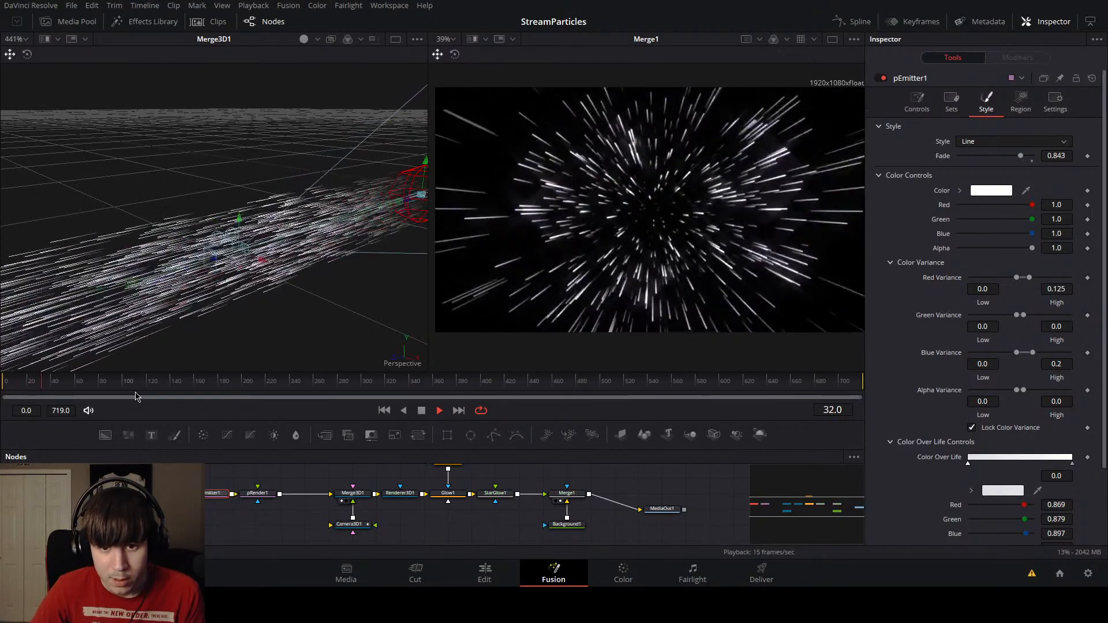
drag(87, 382, 4, 396)
key(space)
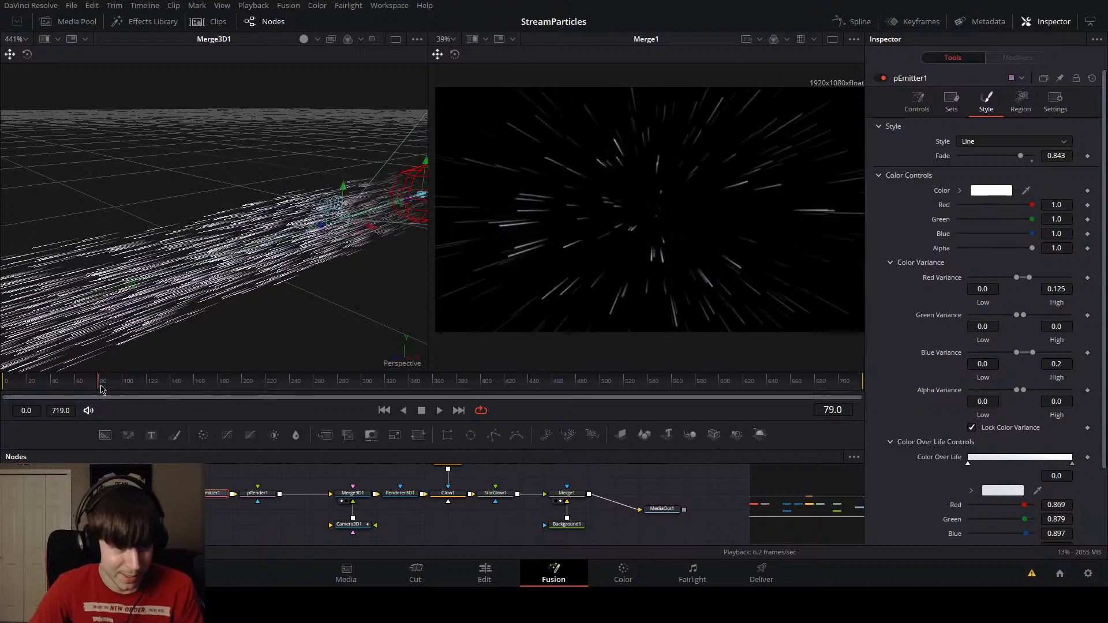
drag(100, 387, 172, 394)
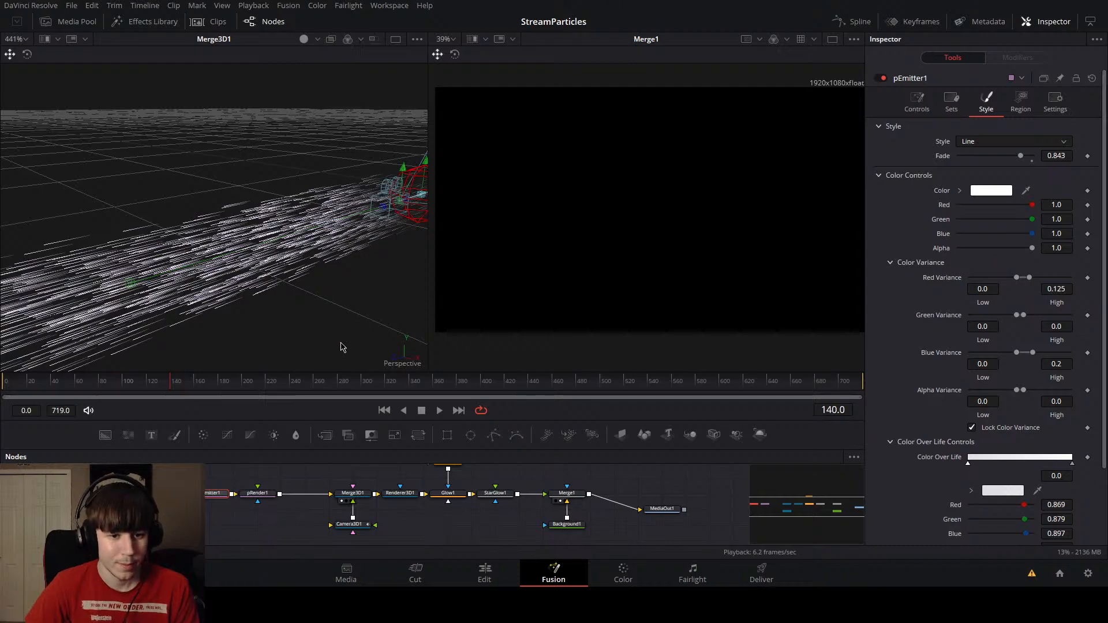
drag(261, 382, 171, 387)
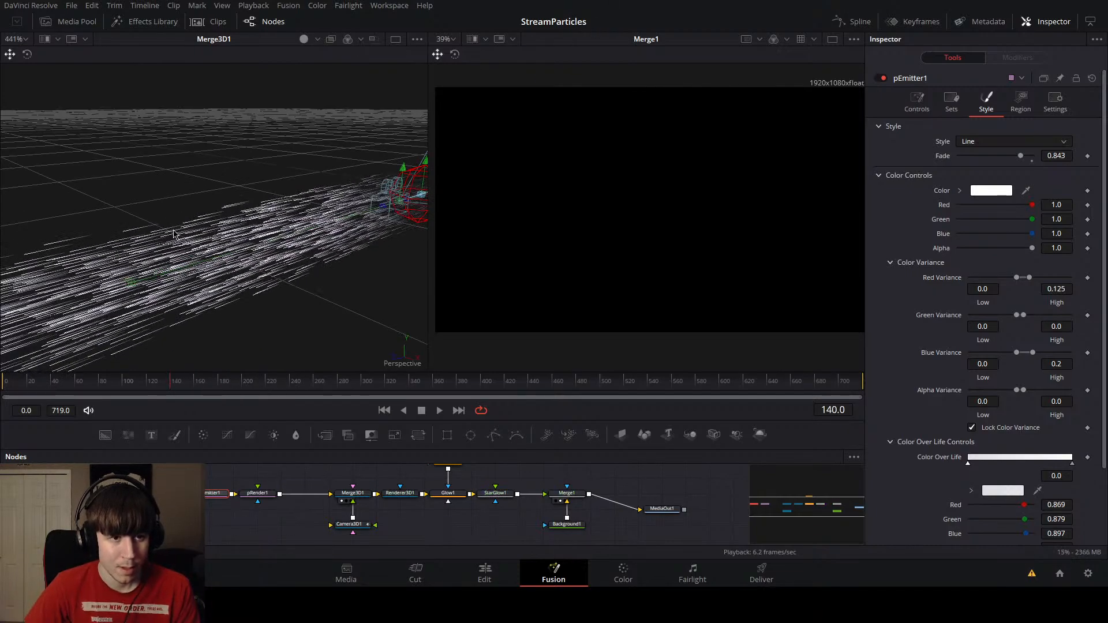
Step: Select the warp-drive composition in the media pool and set the end of its render range to frame 140
click(70, 22)
click(209, 197)
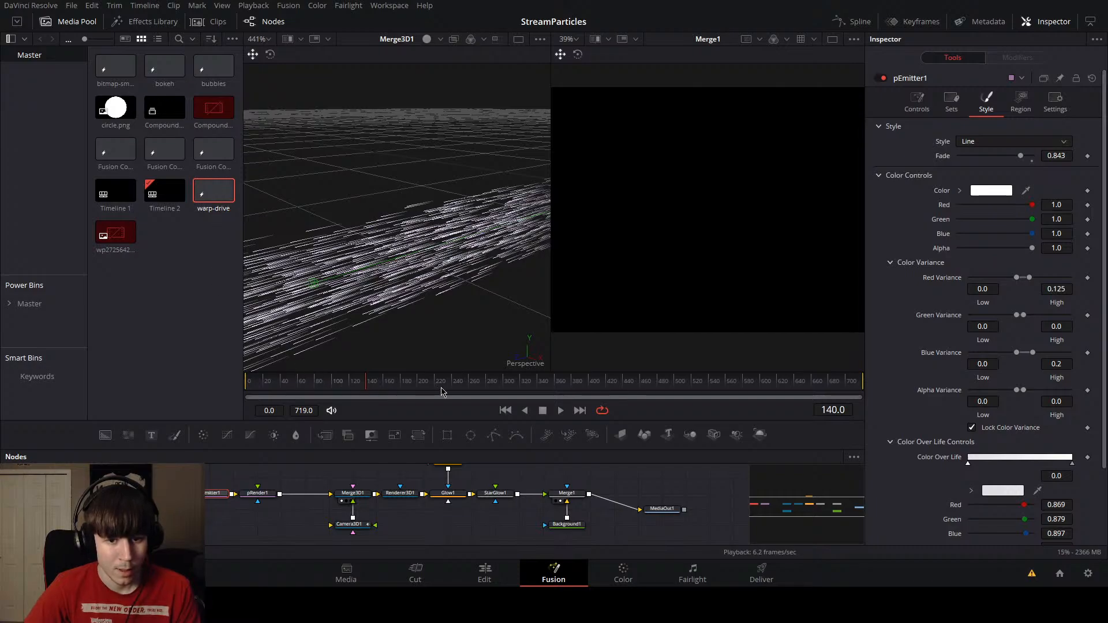
click(302, 410)
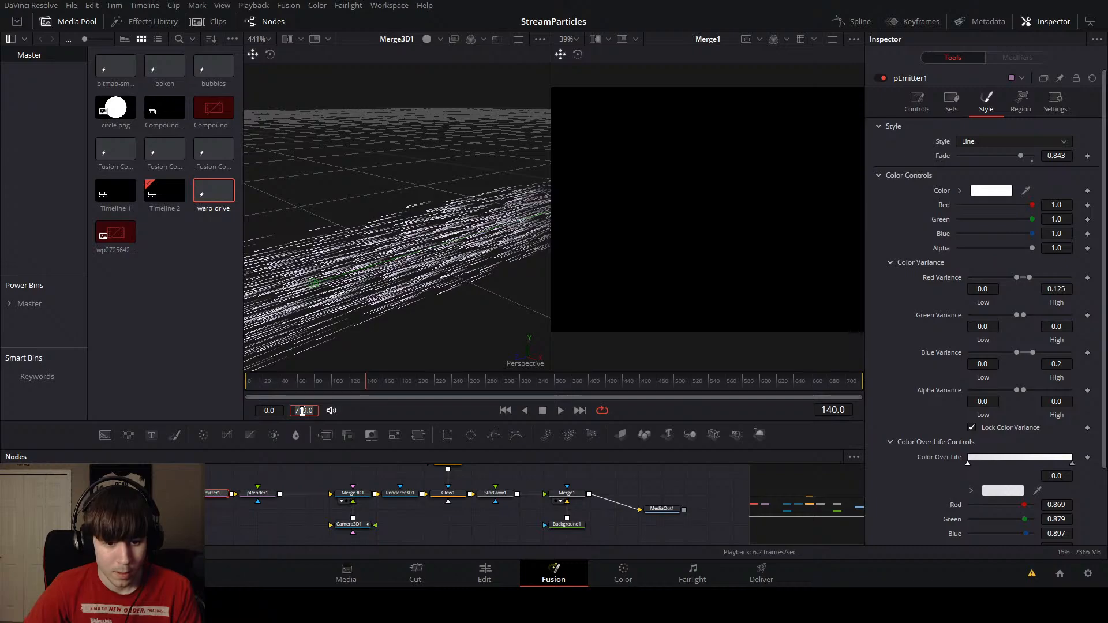
text(140)
key(Return)
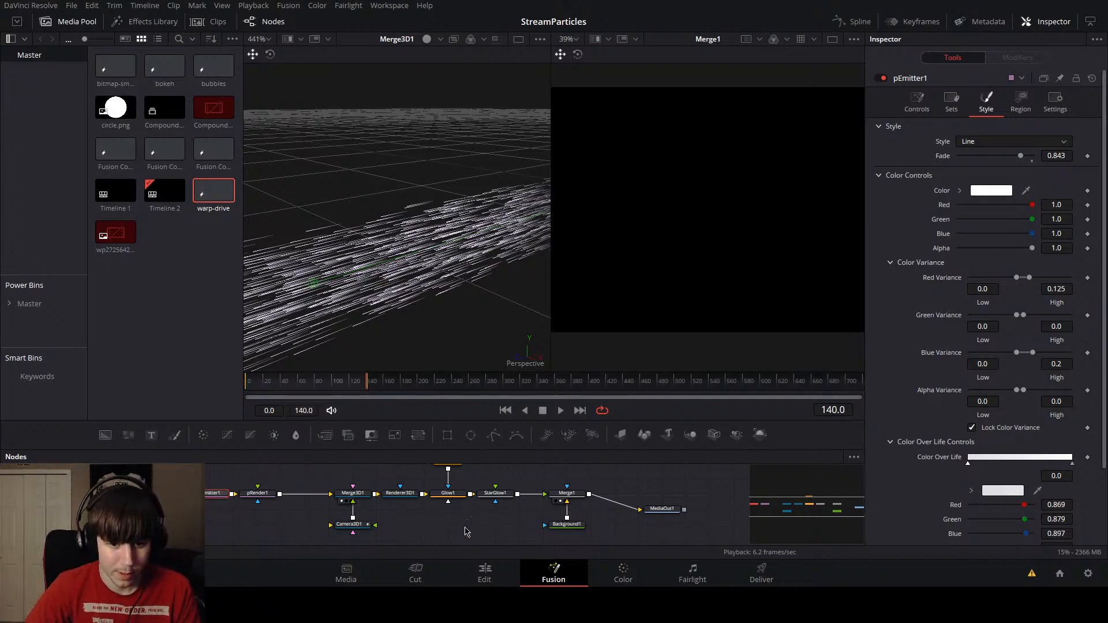
Step: Play the stream within the shortened frame range and stop it at frame 96
click(386, 388)
key(space)
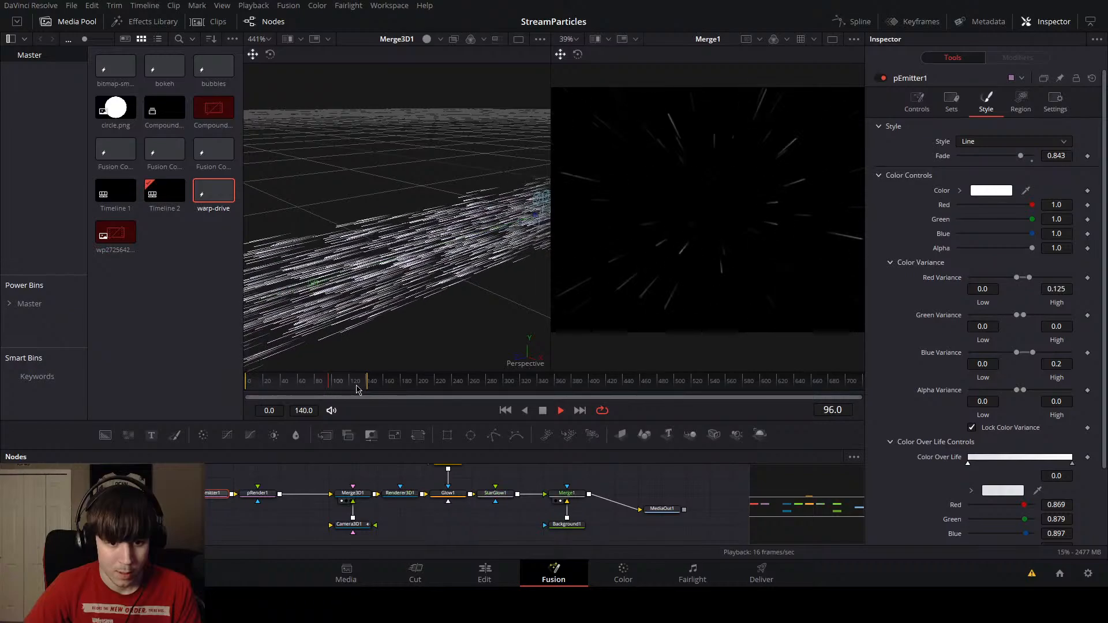
key(space)
Step: Show Camera3D1's Z Offset curve in the Spline editor
click(353, 525)
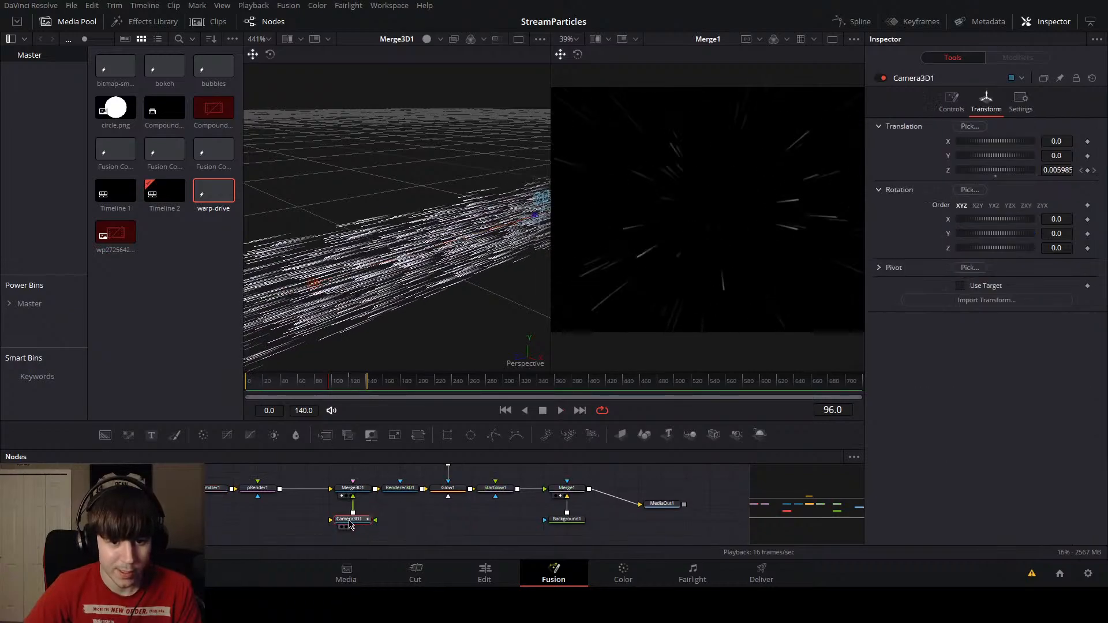
click(840, 22)
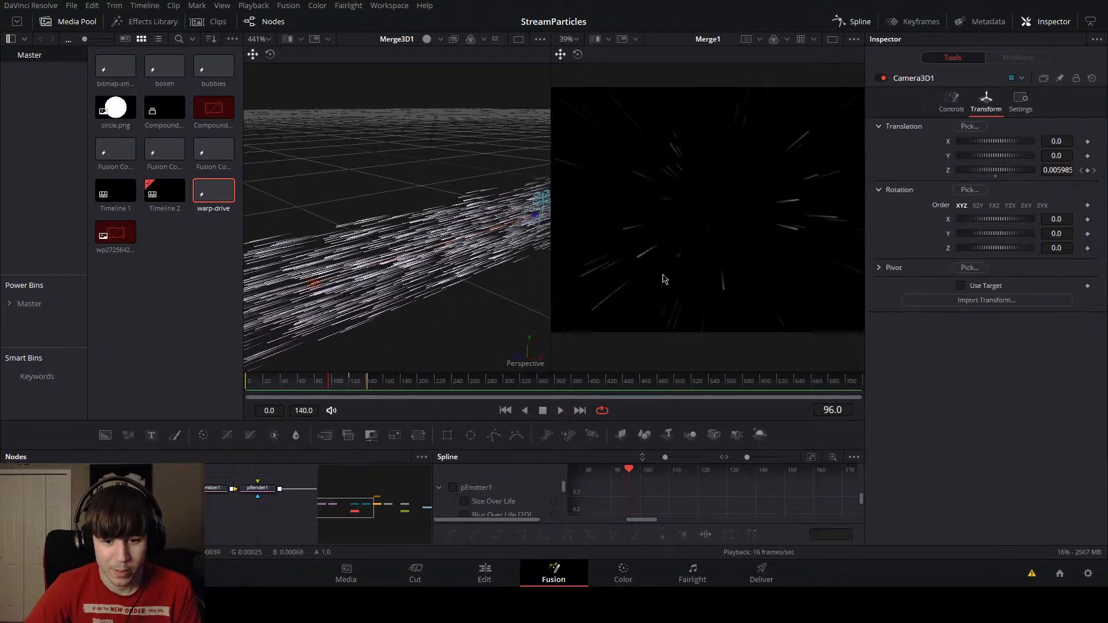
drag(296, 523, 230, 514)
click(852, 21)
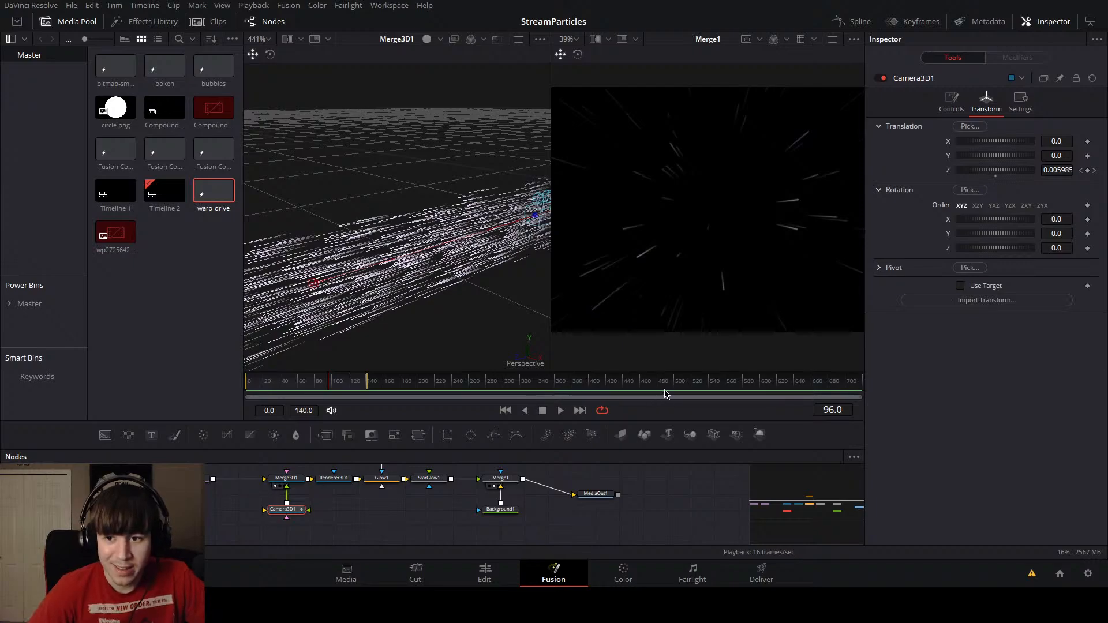
click(853, 22)
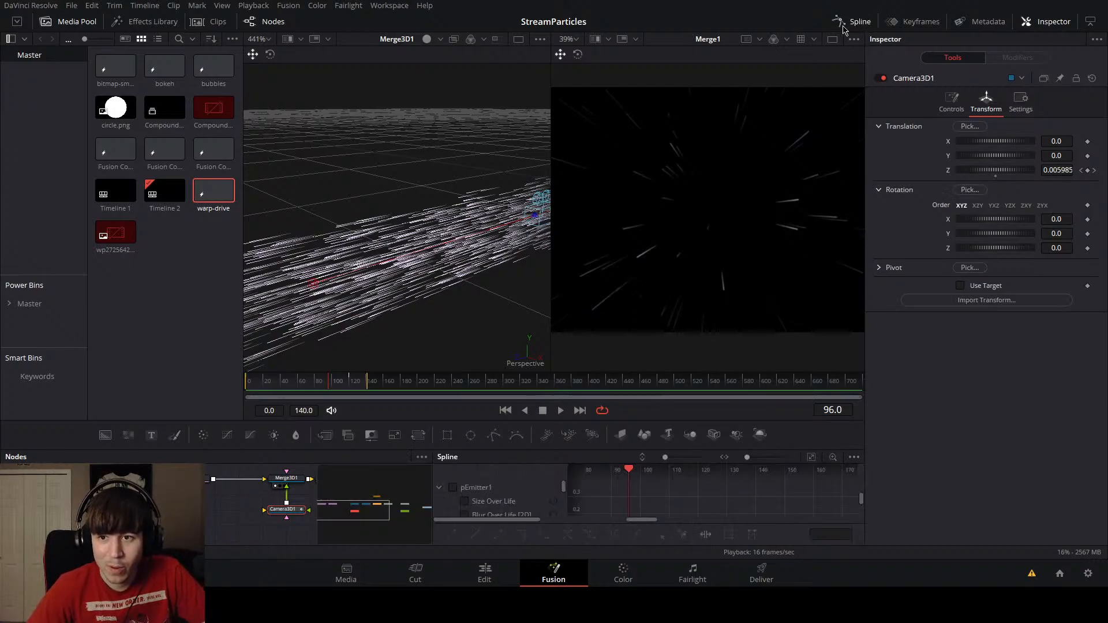
scroll(508, 501, down, 3)
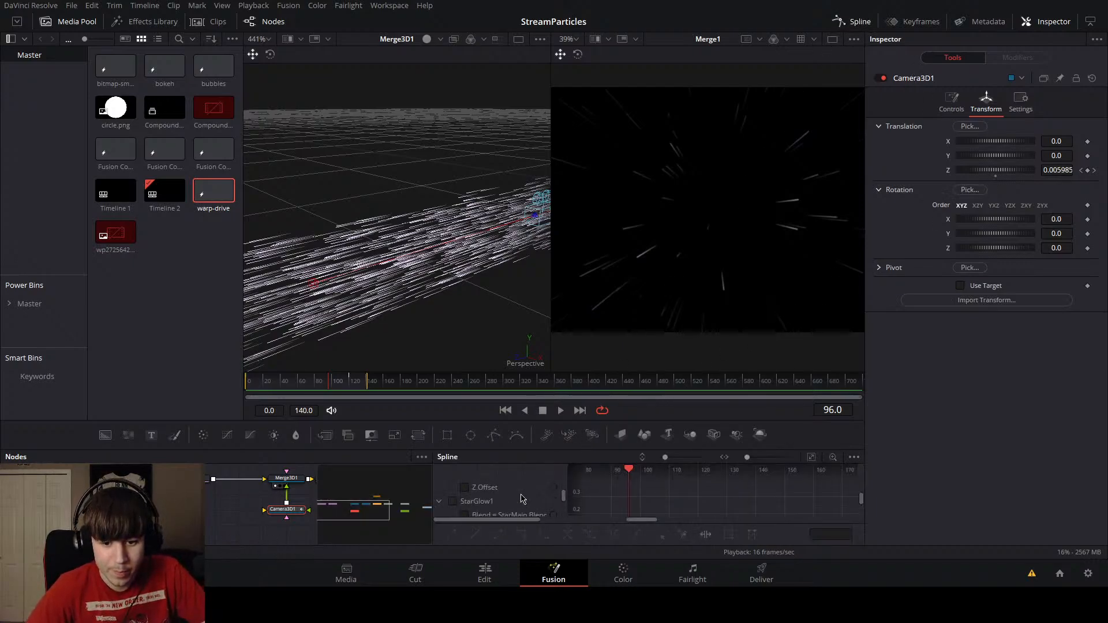
click(465, 514)
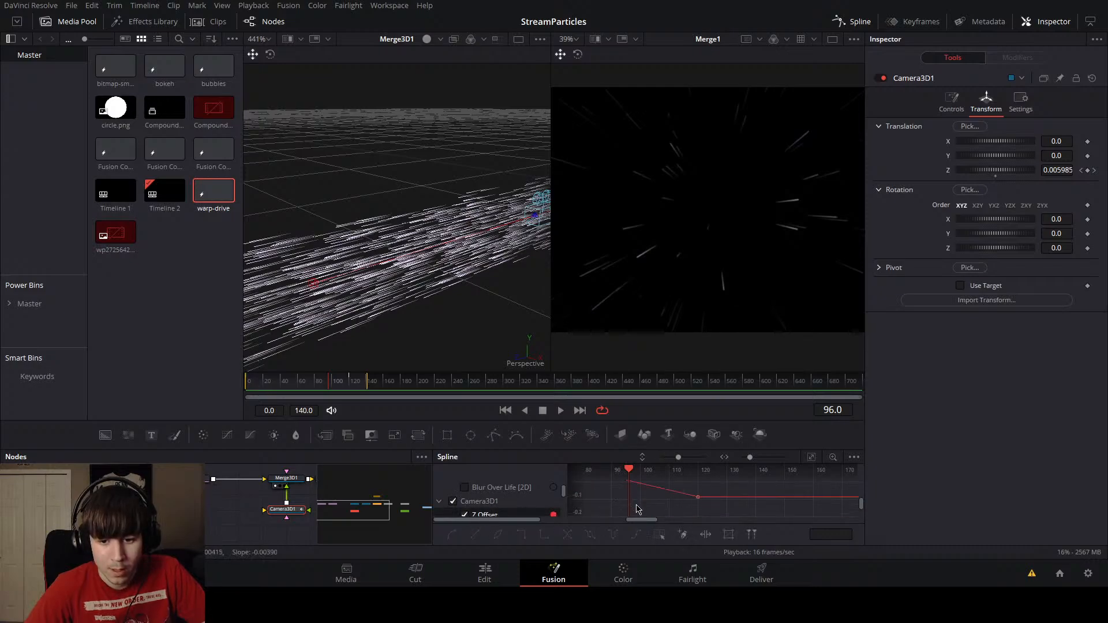
Step: Smooth all keyframes of Camera3D1's Z Offset curve and close the Spline editor
scroll(658, 505, down, 5)
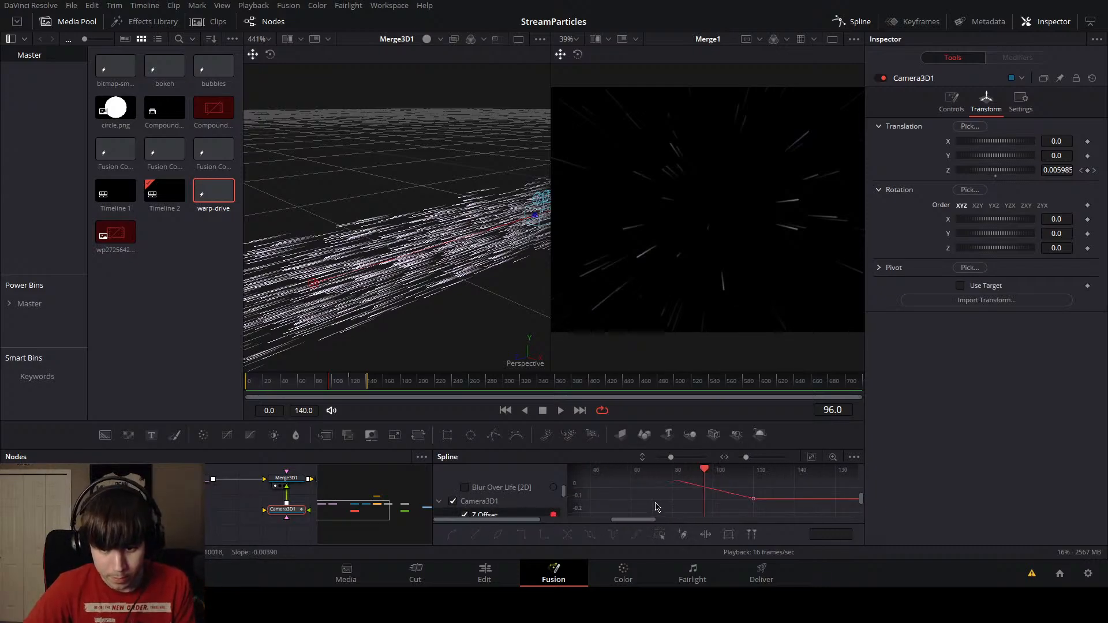
scroll(658, 501, down, 4)
drag(681, 513, 600, 490)
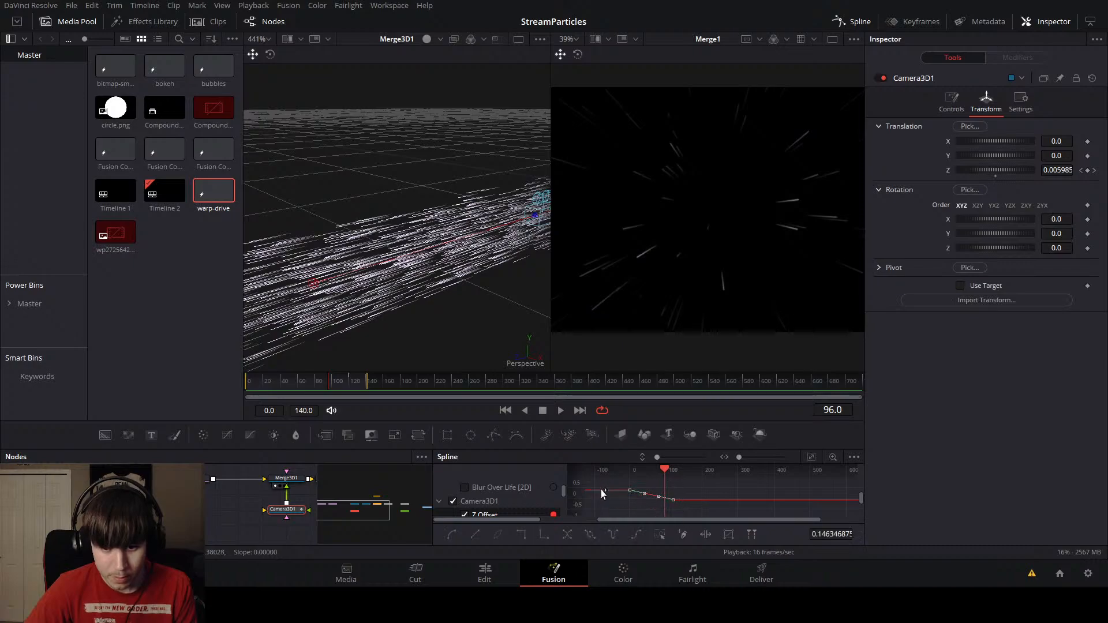
click(455, 537)
click(643, 507)
scroll(642, 507, up, 3)
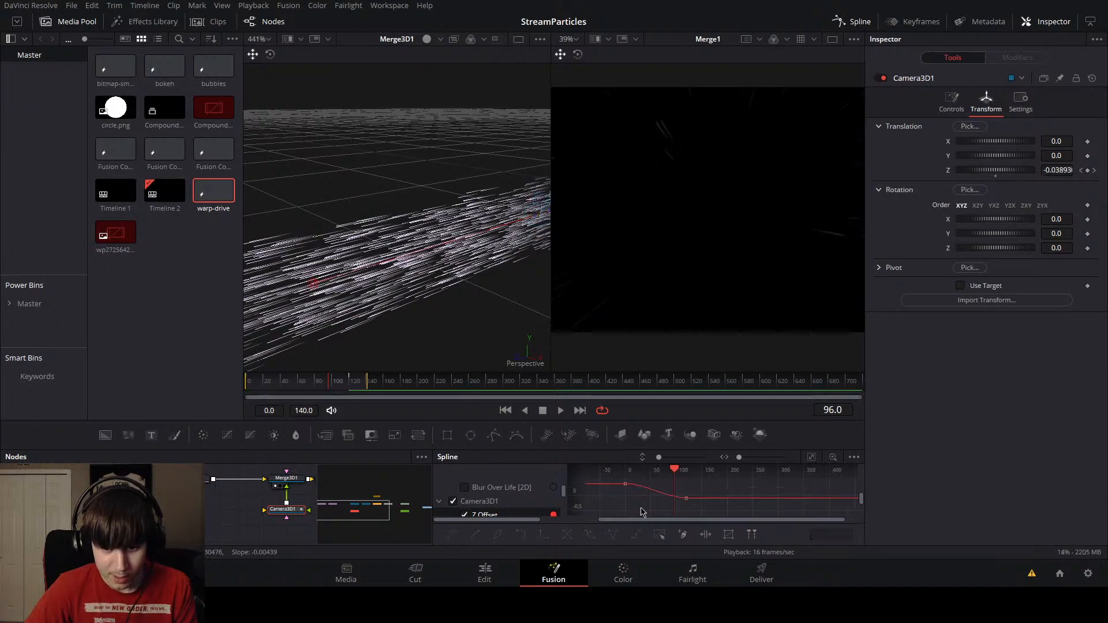
mouse_move(640, 501)
mouse_down()
mouse_move(629, 511)
mouse_move(652, 491)
mouse_up()
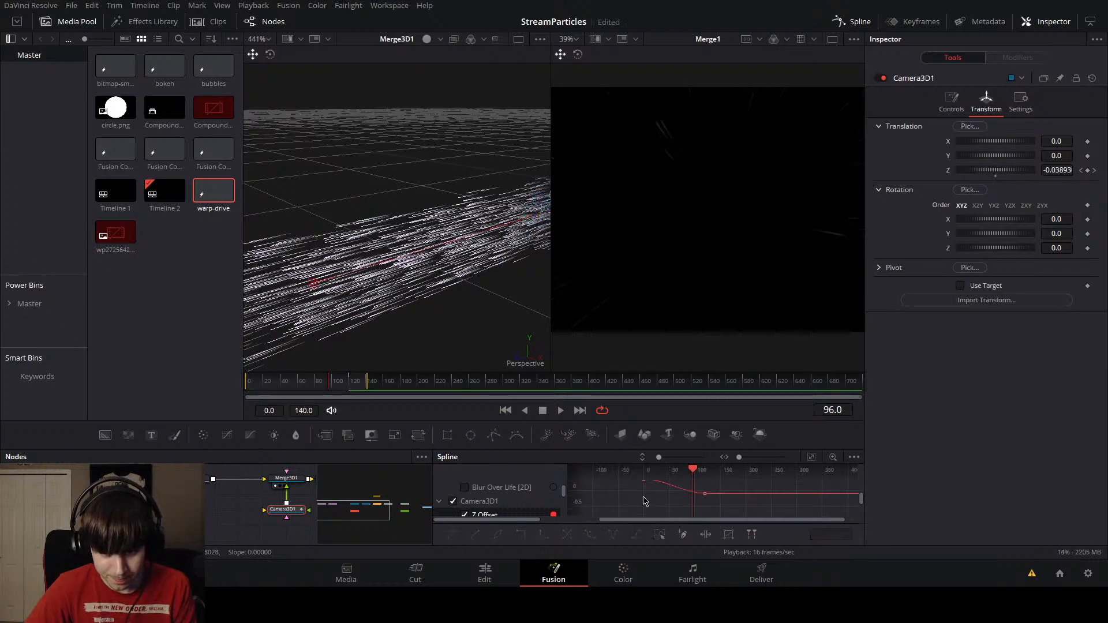
click(853, 21)
Step: Play the smoothed camera flight from frame 0 and go to frame 33
drag(327, 387, 247, 392)
key(space)
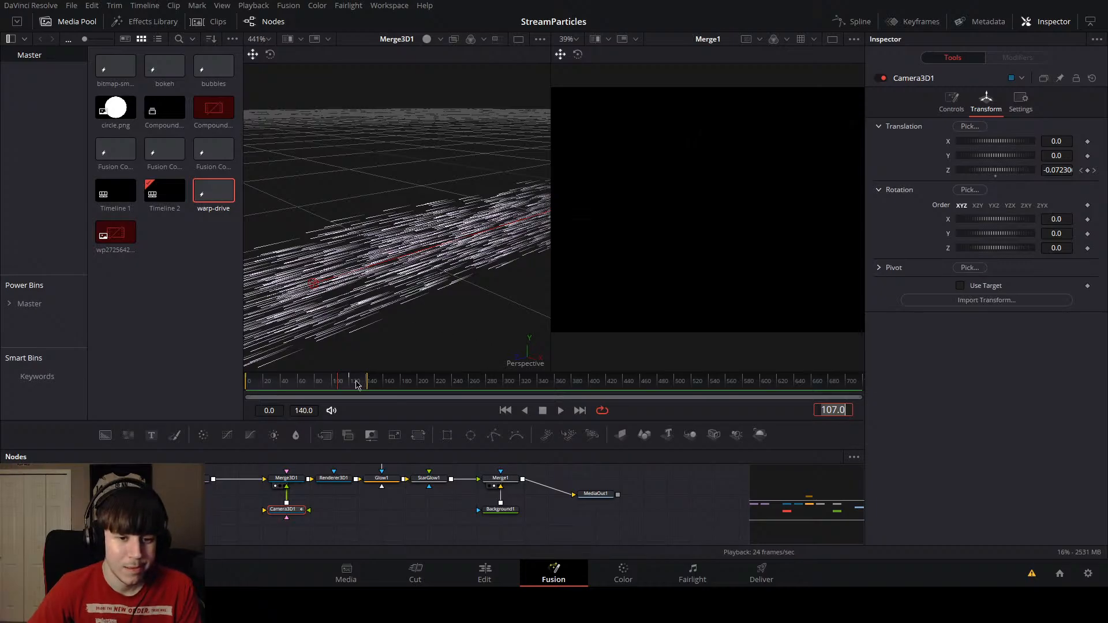
click(282, 383)
drag(281, 383, 275, 385)
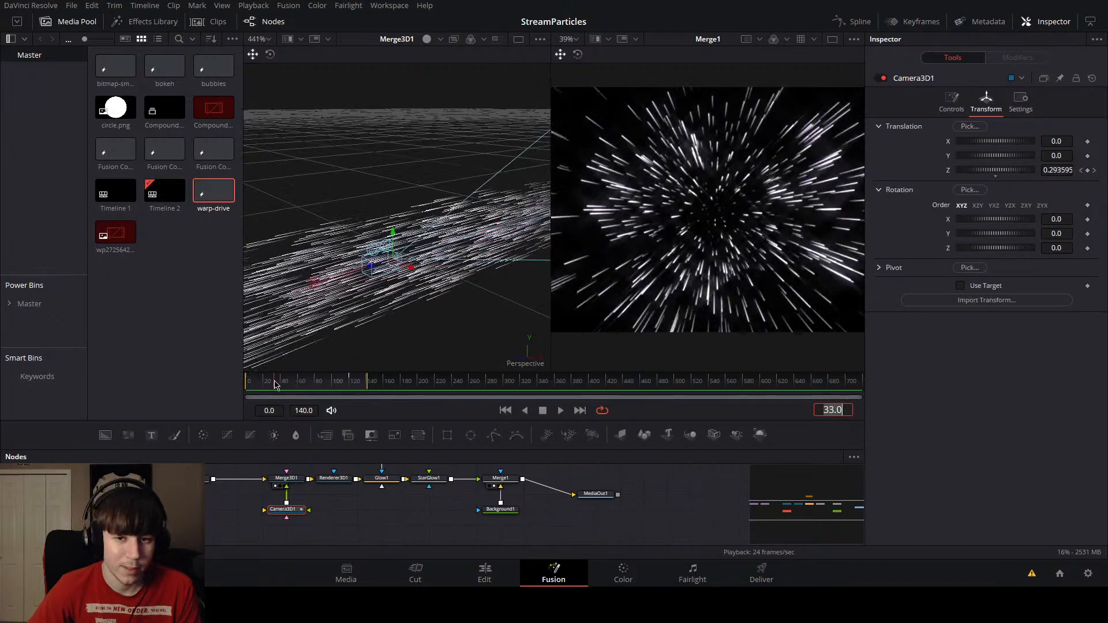
Step: Enable motion blur on the Renderer3D1 node
drag(367, 506, 348, 533)
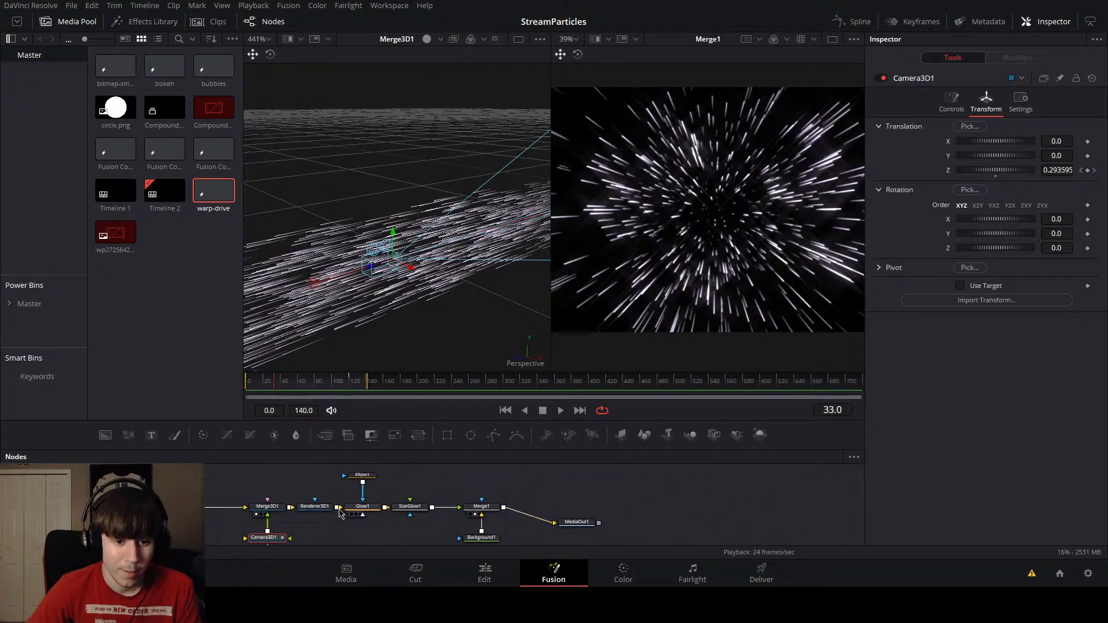
click(318, 508)
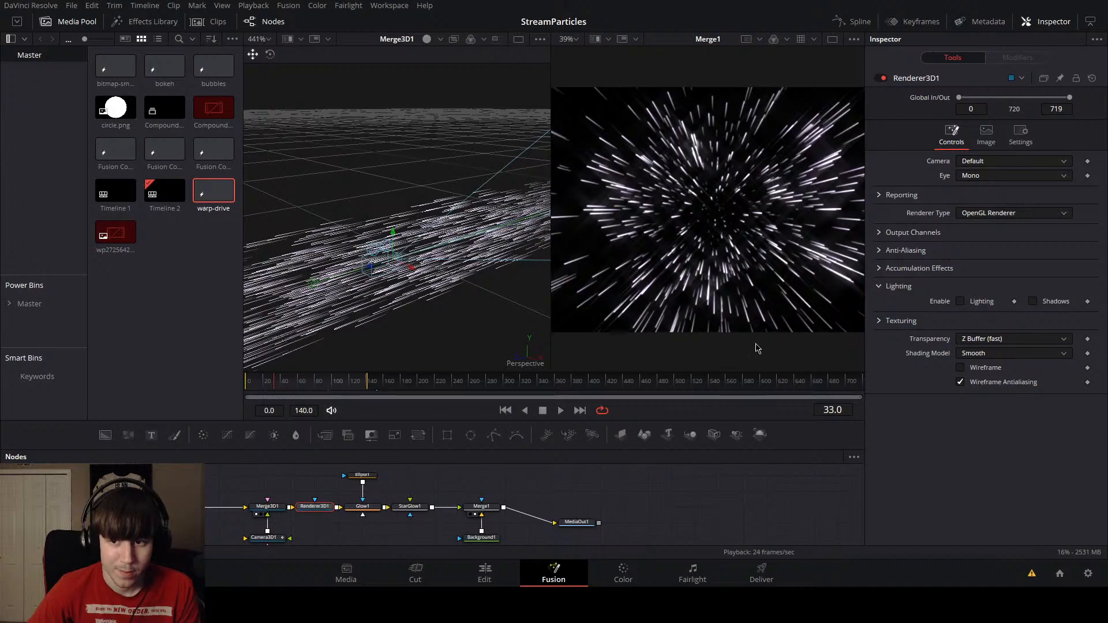
click(1020, 138)
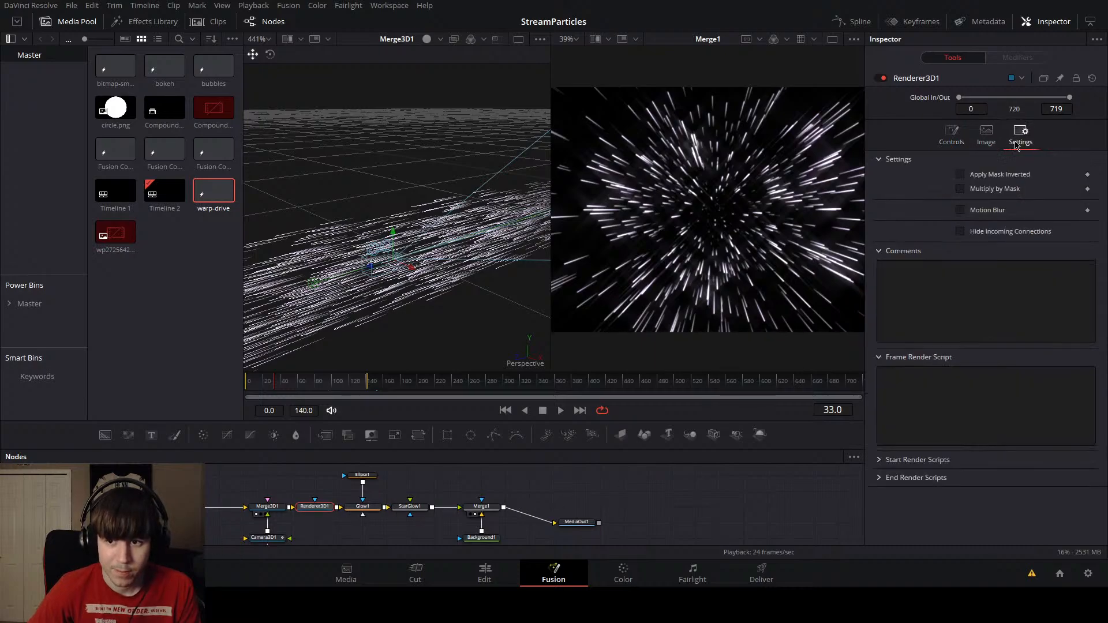
click(963, 211)
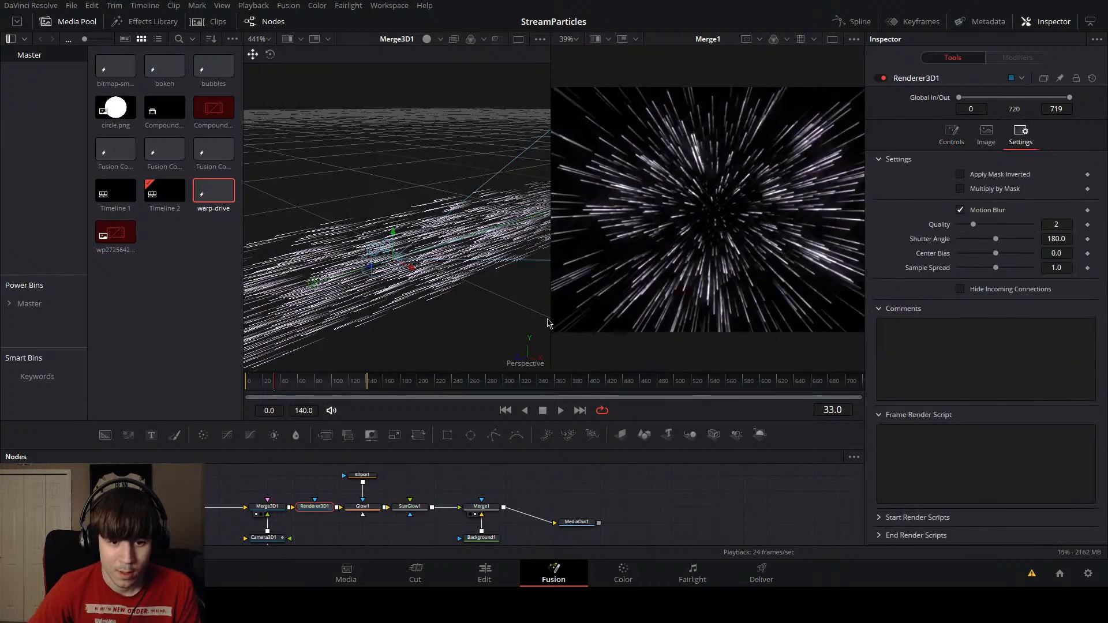
Step: Scrub the blurred streaks, return to frame 33 and compare the render with Renderer3D1's motion blur off and on
click(300, 386)
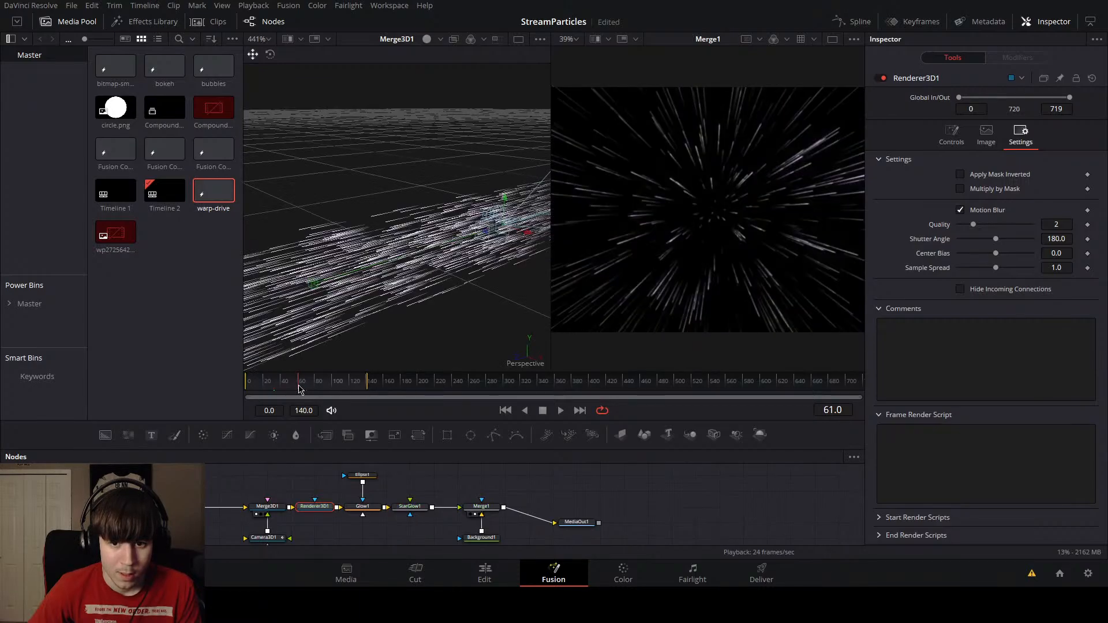
drag(300, 390, 310, 386)
drag(298, 387, 274, 388)
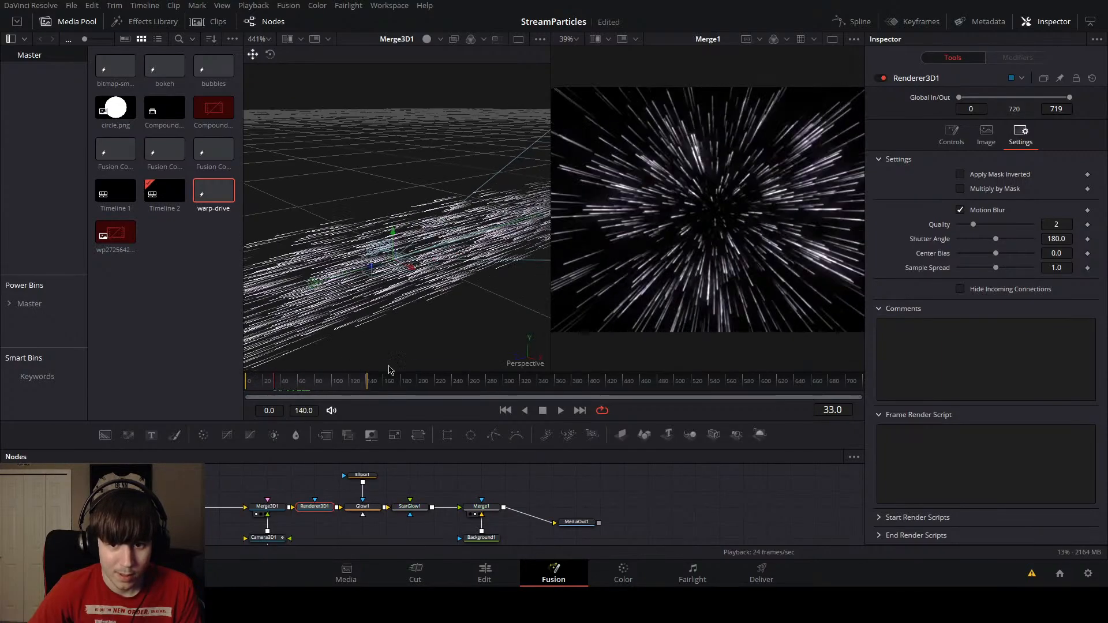
click(960, 210)
click(961, 210)
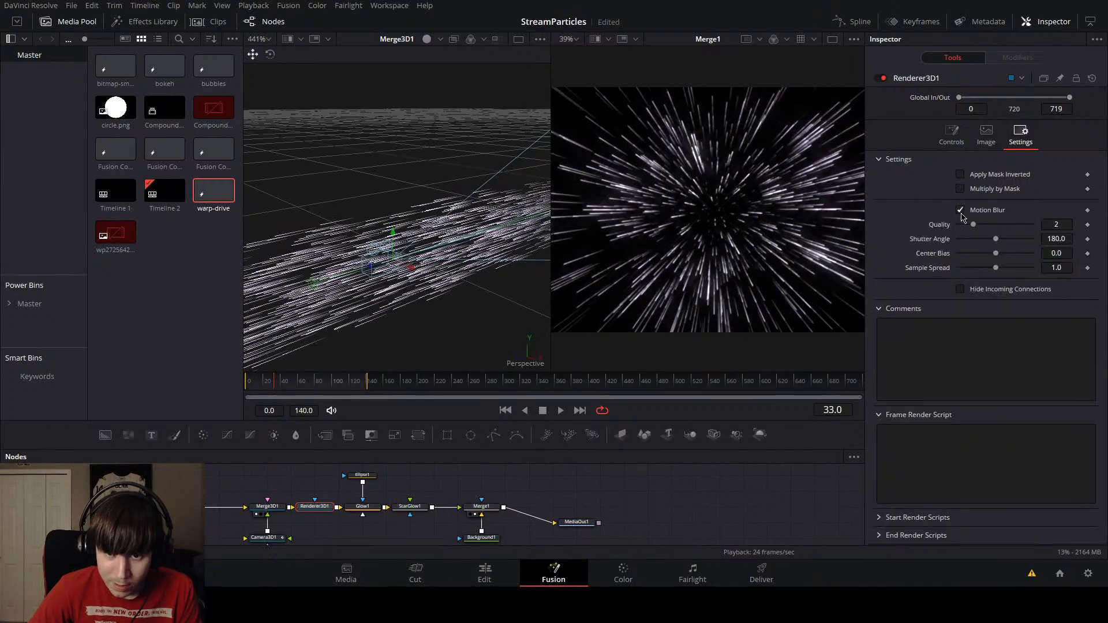
click(960, 210)
click(960, 210)
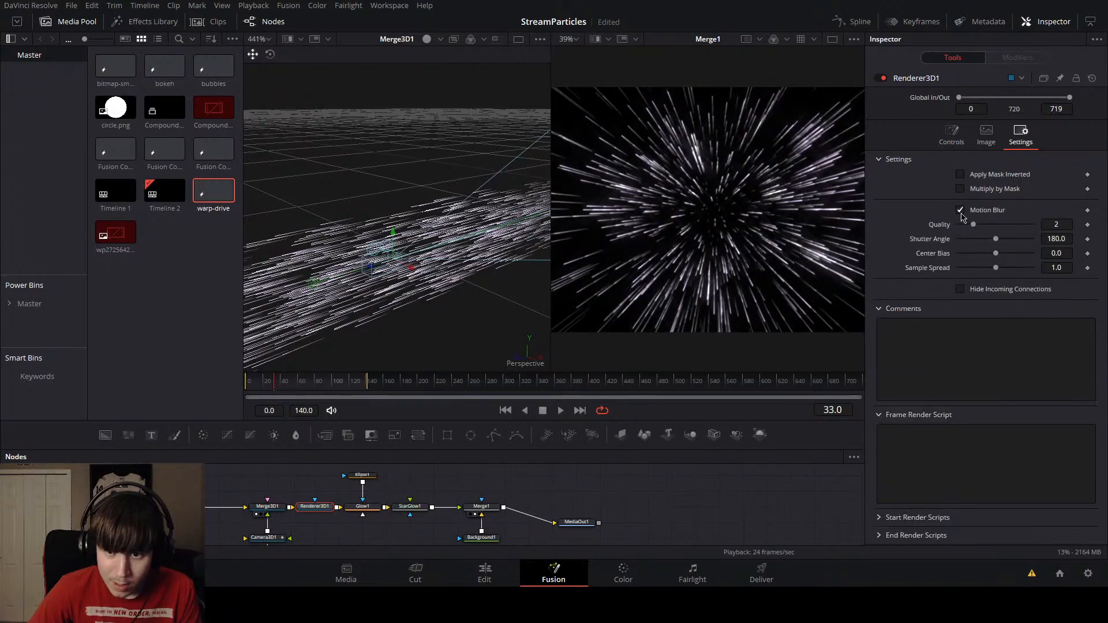
click(960, 210)
click(960, 210)
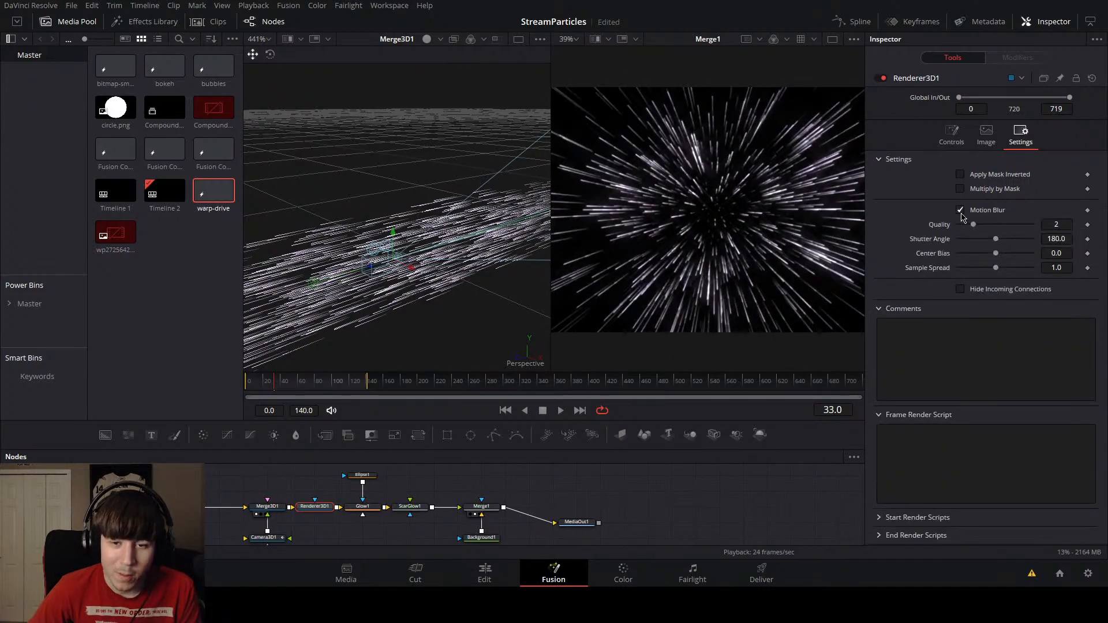
Step: Try a motion blur quality of 8, play the animation from frame 36, and restore the quality to 2
drag(973, 225, 1020, 229)
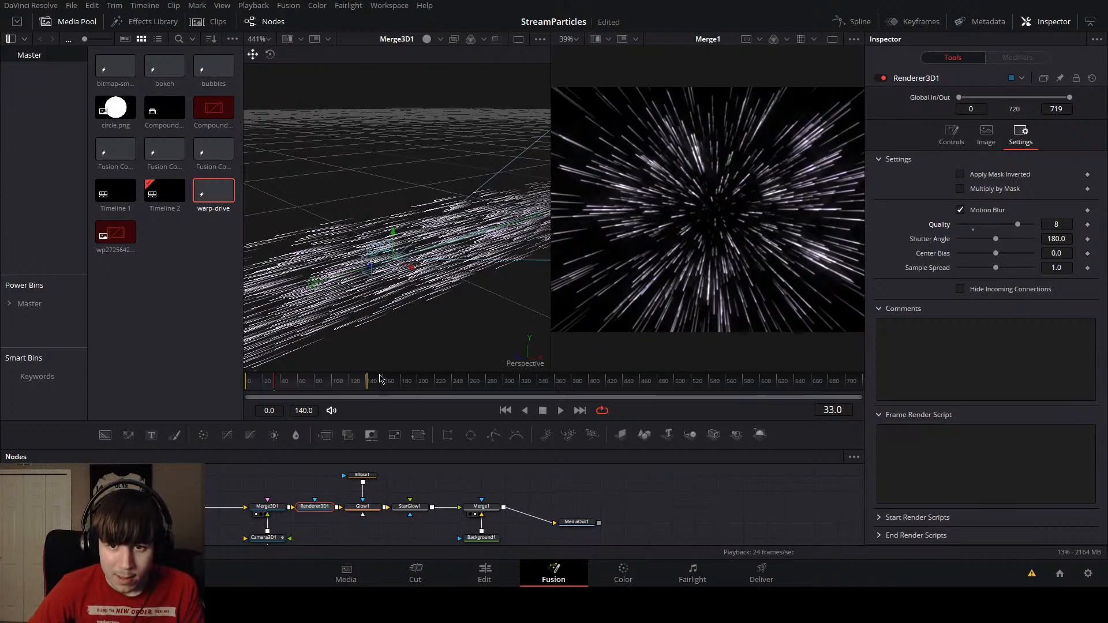
click(276, 390)
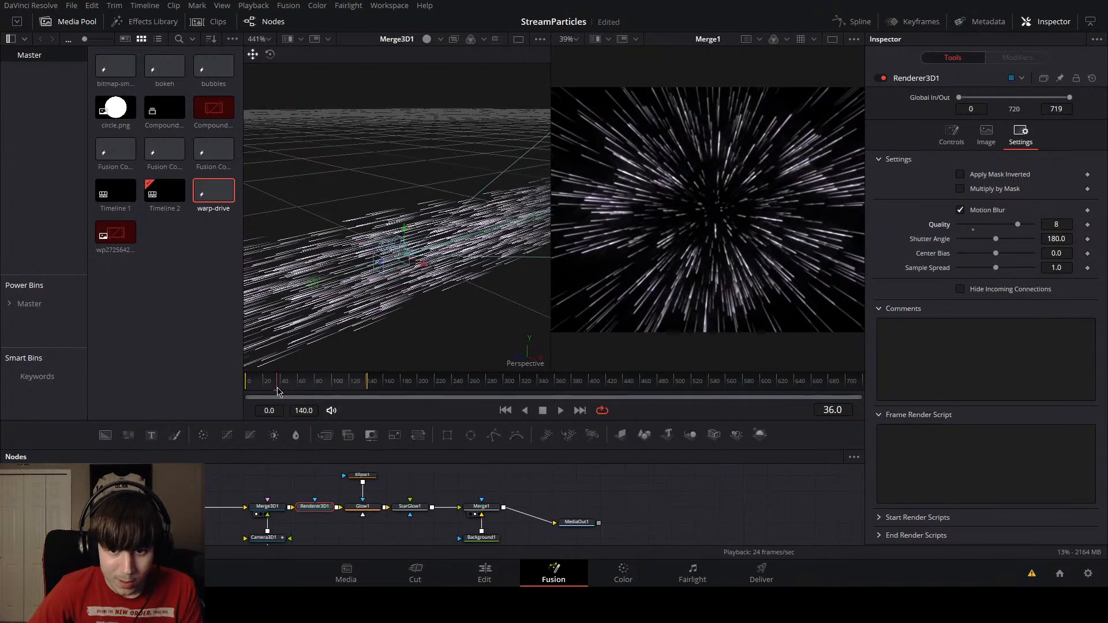
key(space)
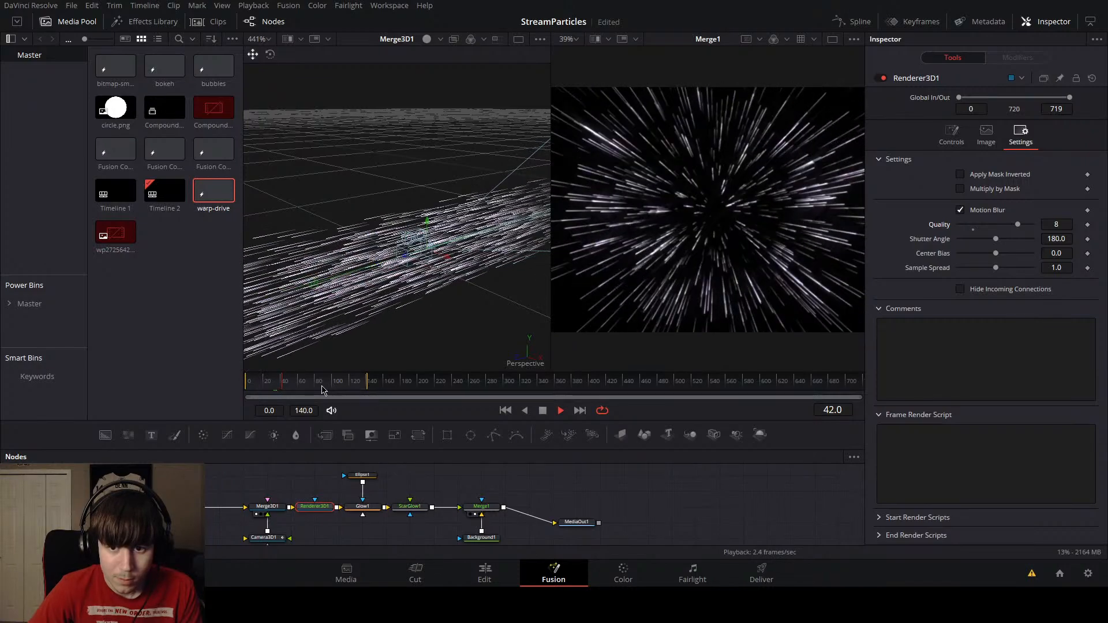
key(space)
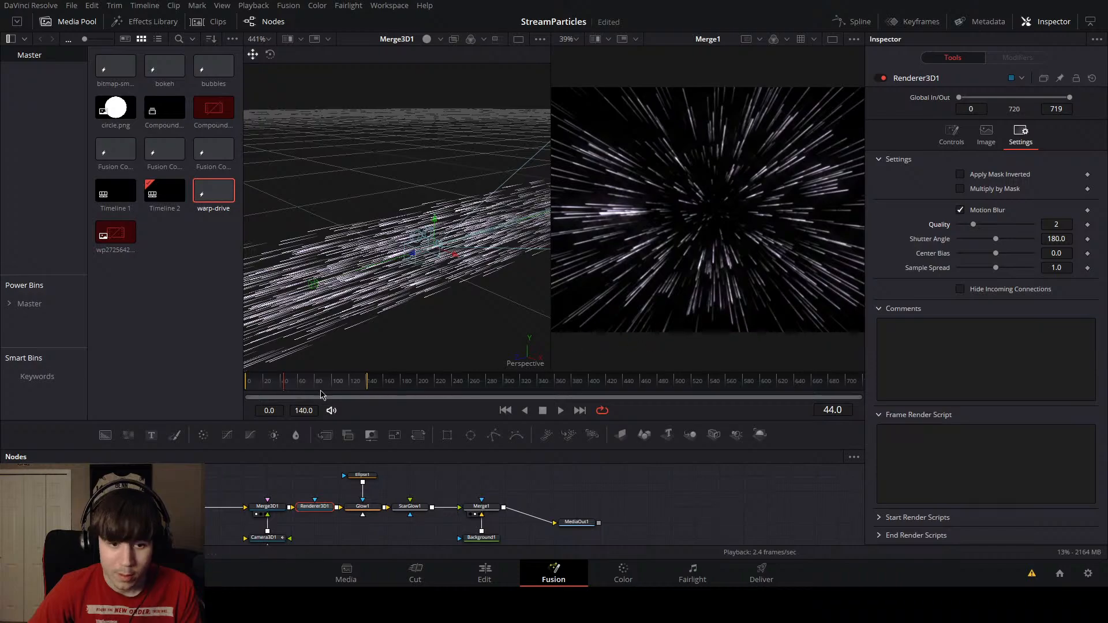
Step: Return to frame 0 and save the project
click(246, 386)
key(ctrl+s)
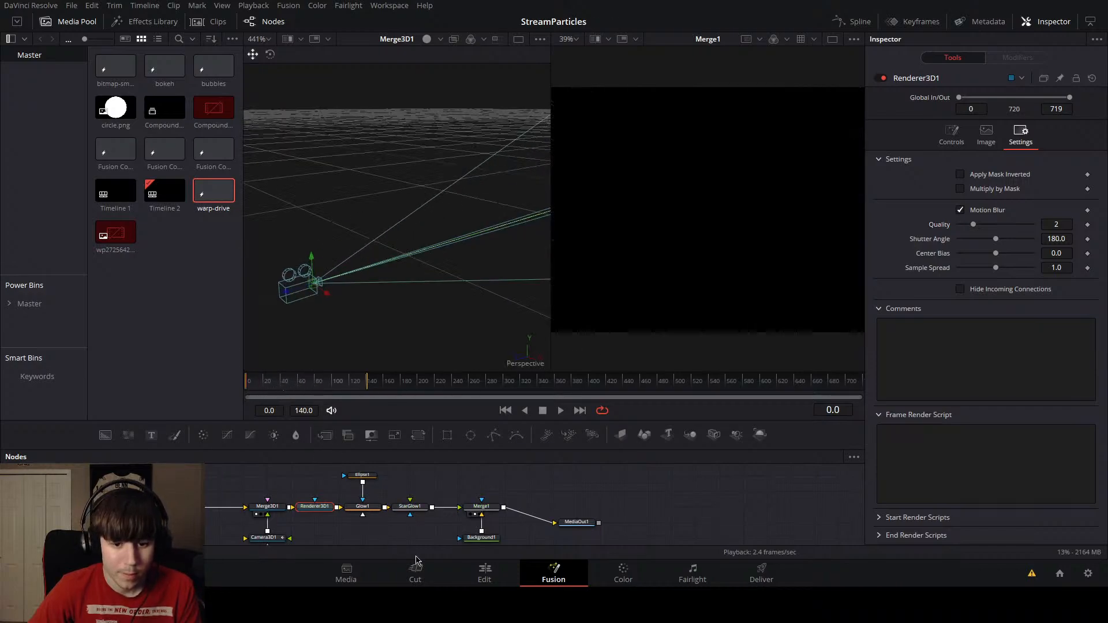
Step: On the Edit page, place the warp-drive composition on the Video 1 track at 01:00:44:12
click(473, 577)
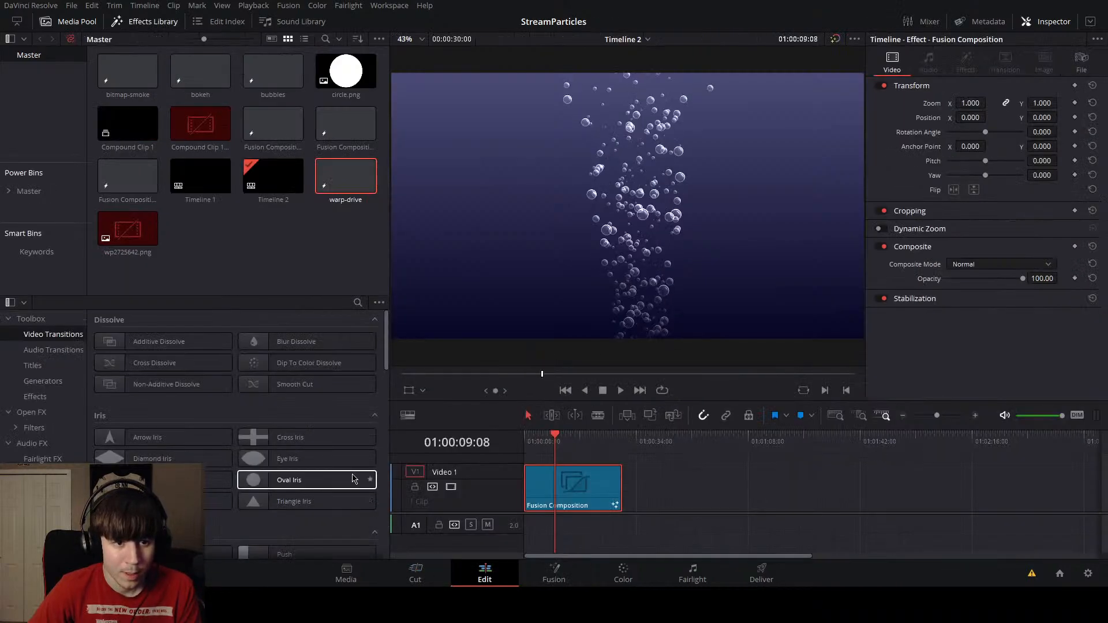
click(670, 456)
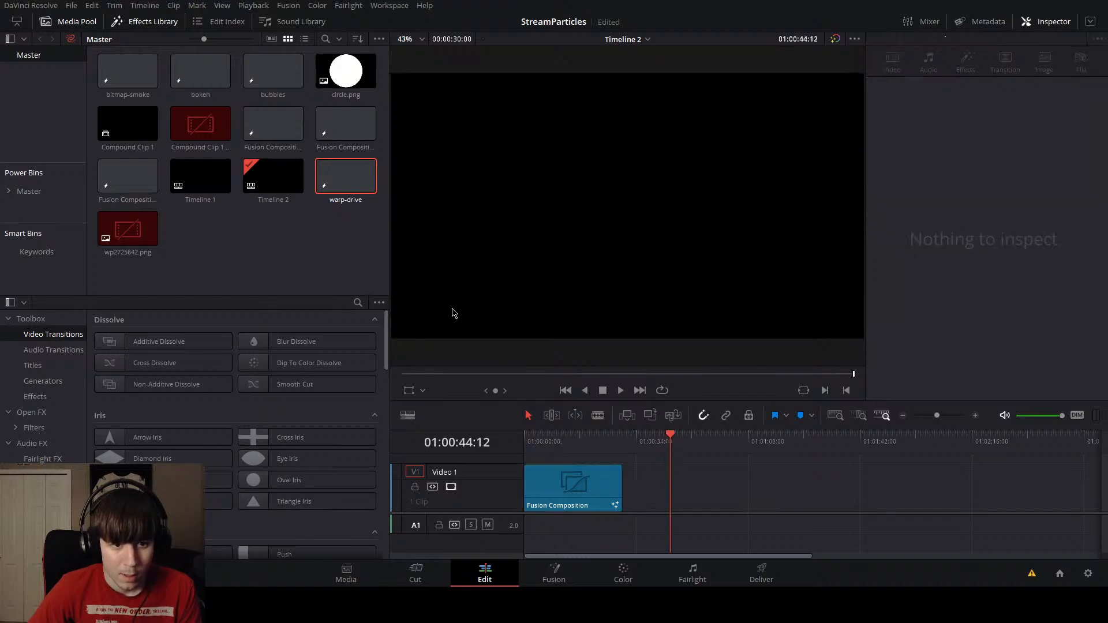
drag(360, 173, 673, 482)
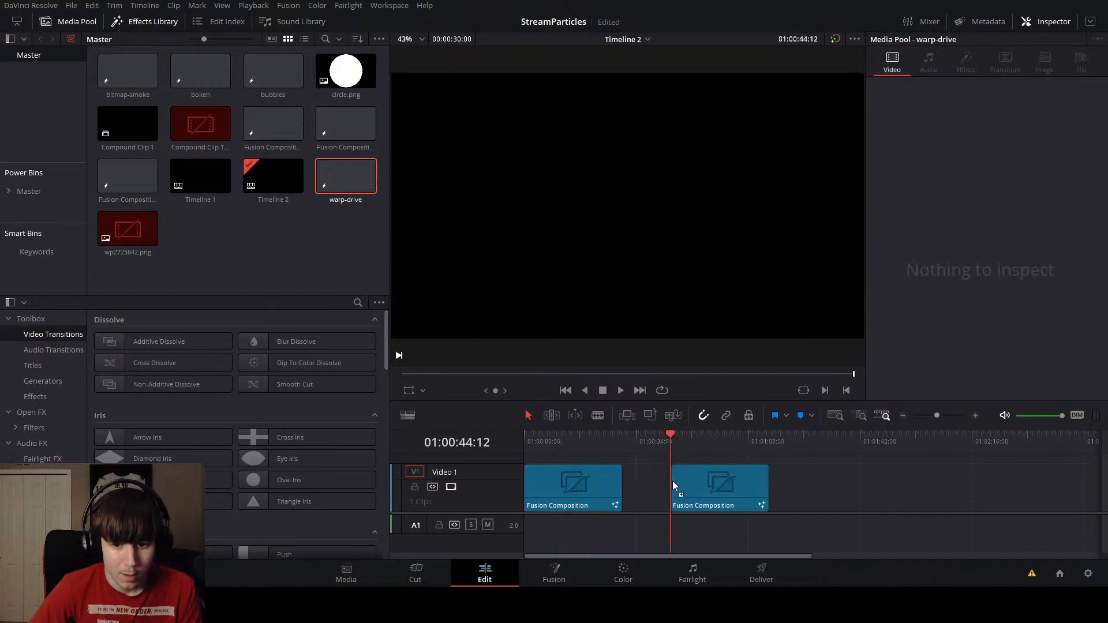
Step: Play part of the placed warp-drive clip, go back to its start at 01:00:44:12 and select it
click(683, 440)
key(space)
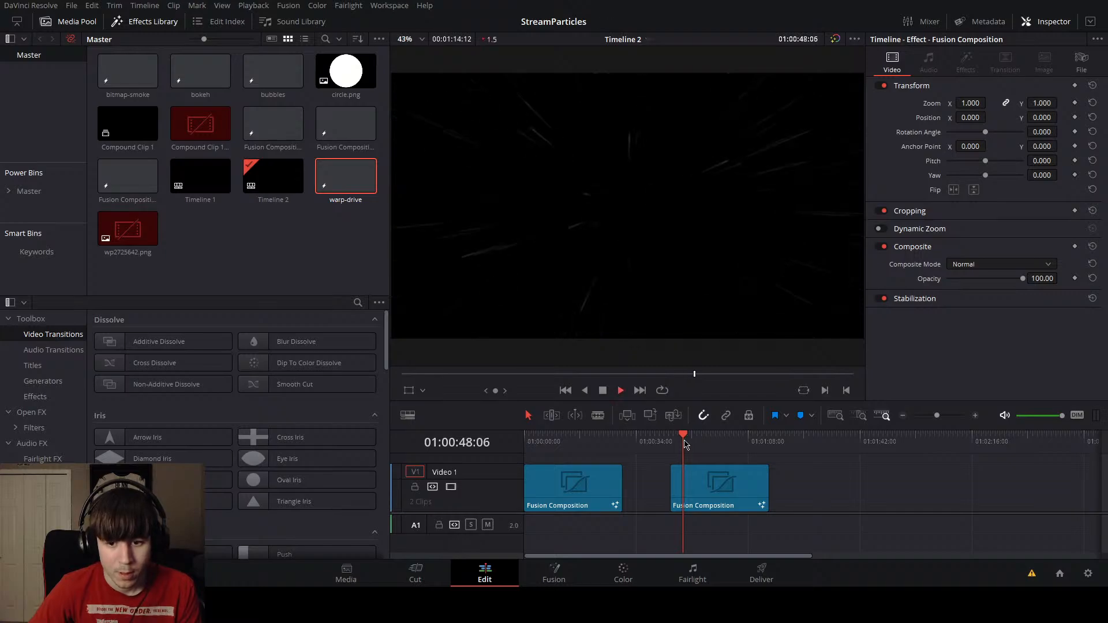
click(682, 439)
drag(684, 442, 670, 443)
click(698, 491)
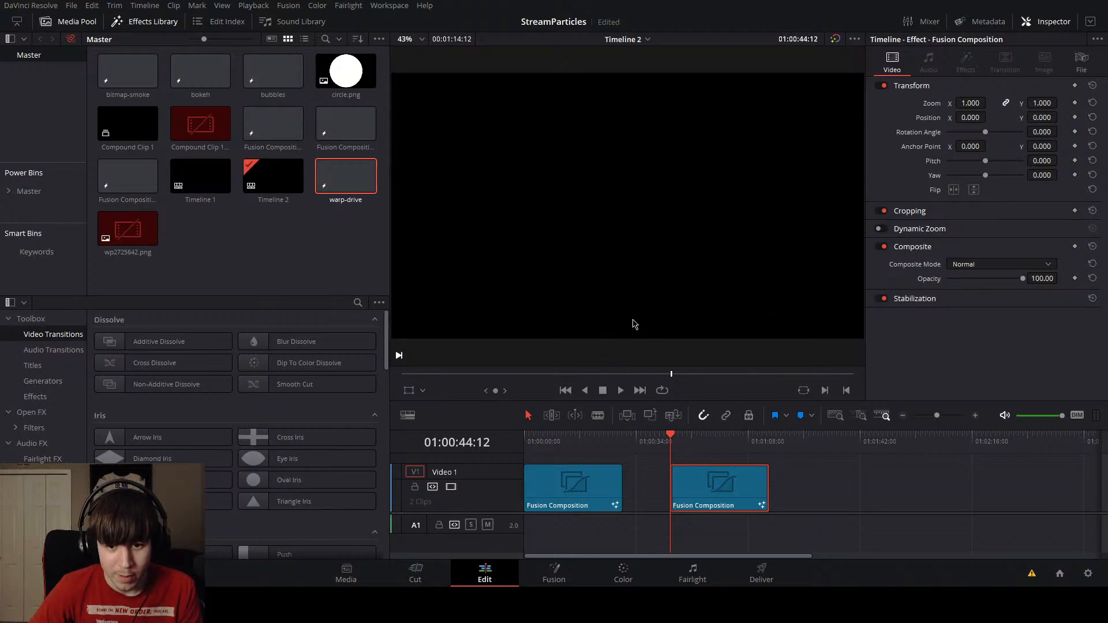
Step: Try turning the warp-drive clip into a compound clip, check it at 01:00:49:01, and undo back past its placement on the timeline
key(Return)
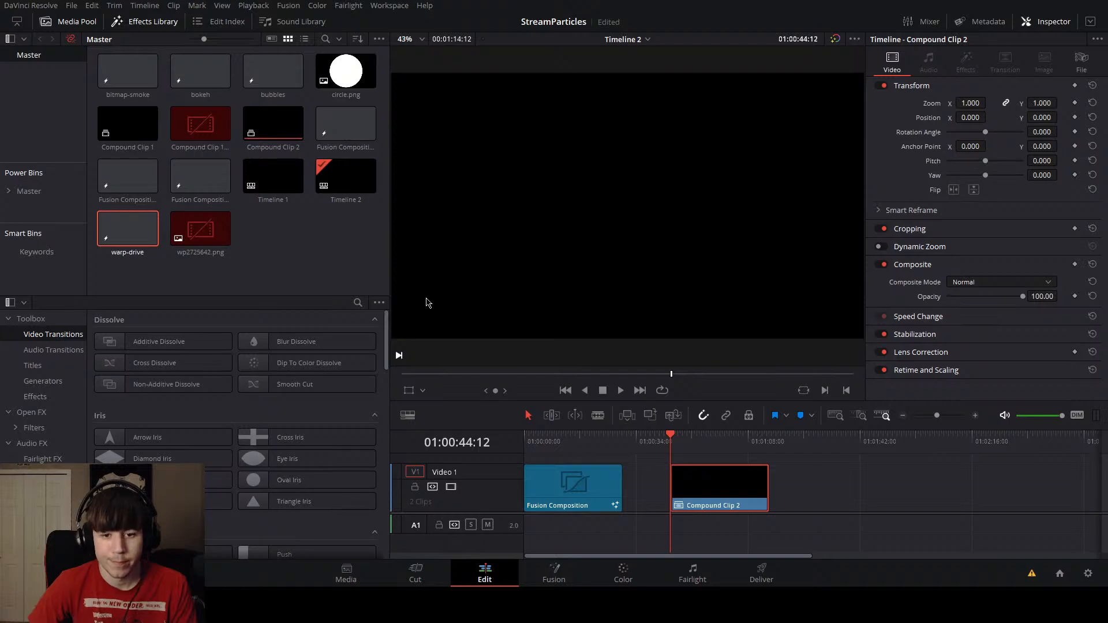
mouse_move(689, 442)
mouse_down()
mouse_move(705, 442)
mouse_move(685, 442)
mouse_up()
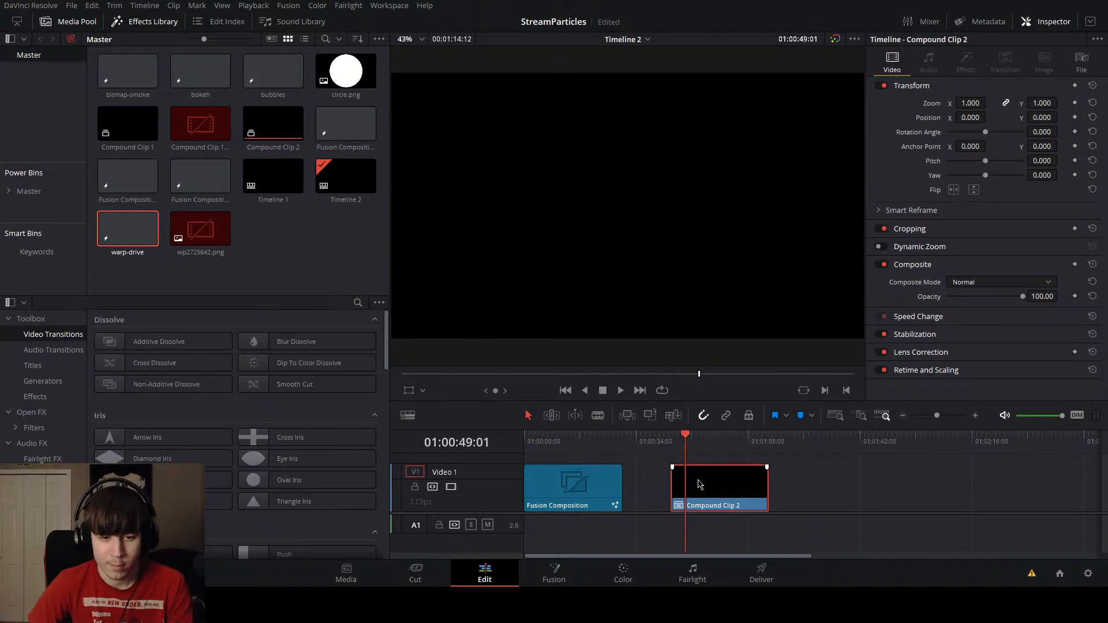
key(ctrl+z)
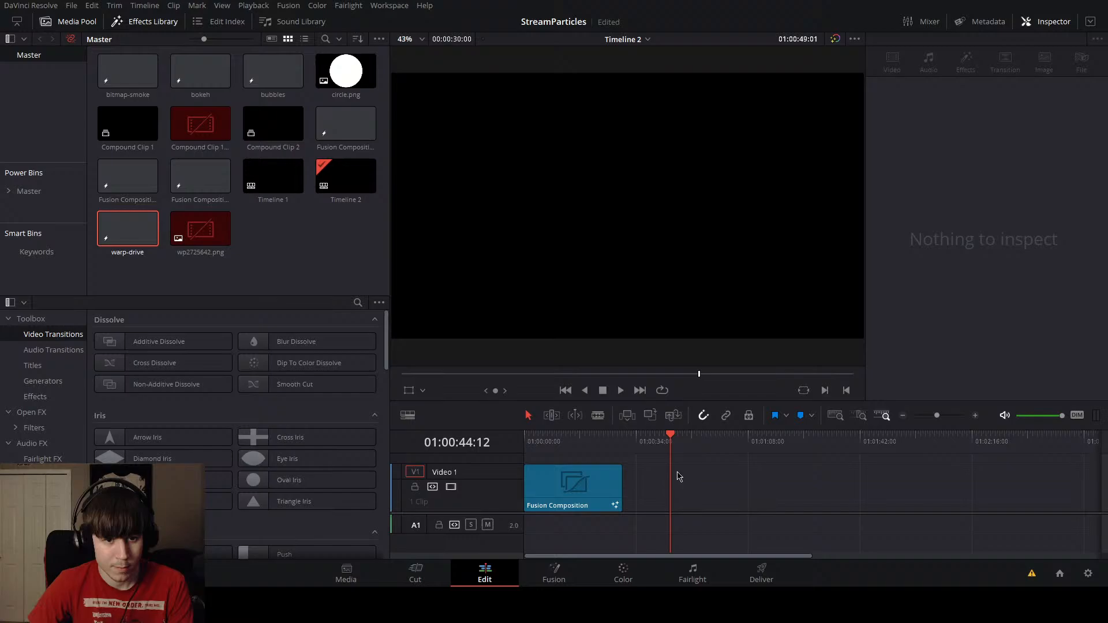
Step: Open the warp-drive composition in Fusion and inspect the camera in the 3D view at frame 79
double_click(116, 250)
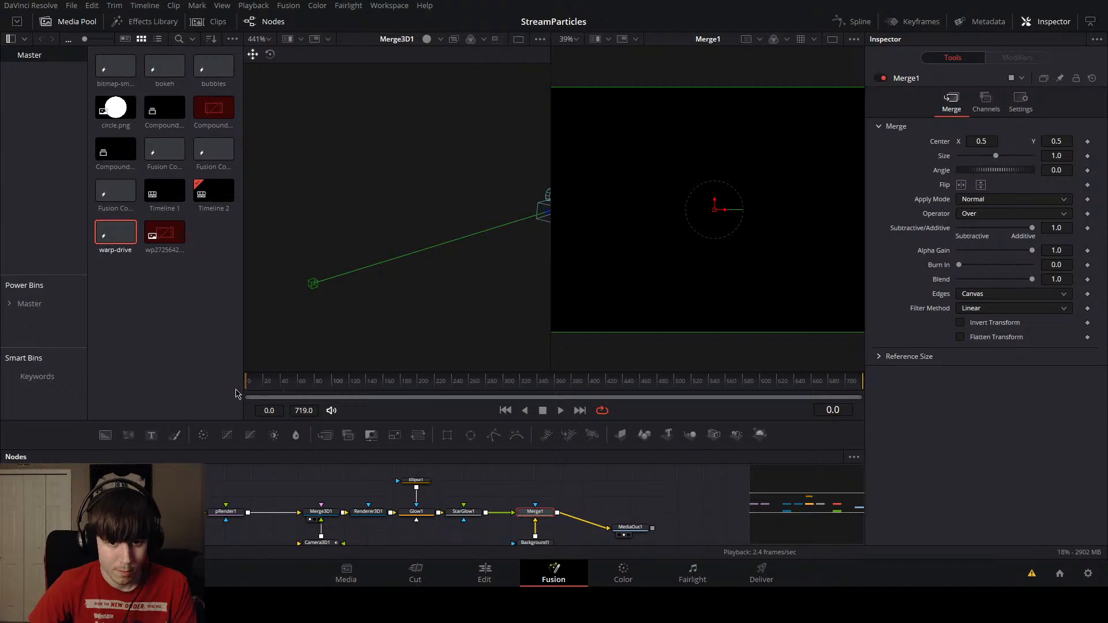
key(space)
drag(295, 384, 317, 379)
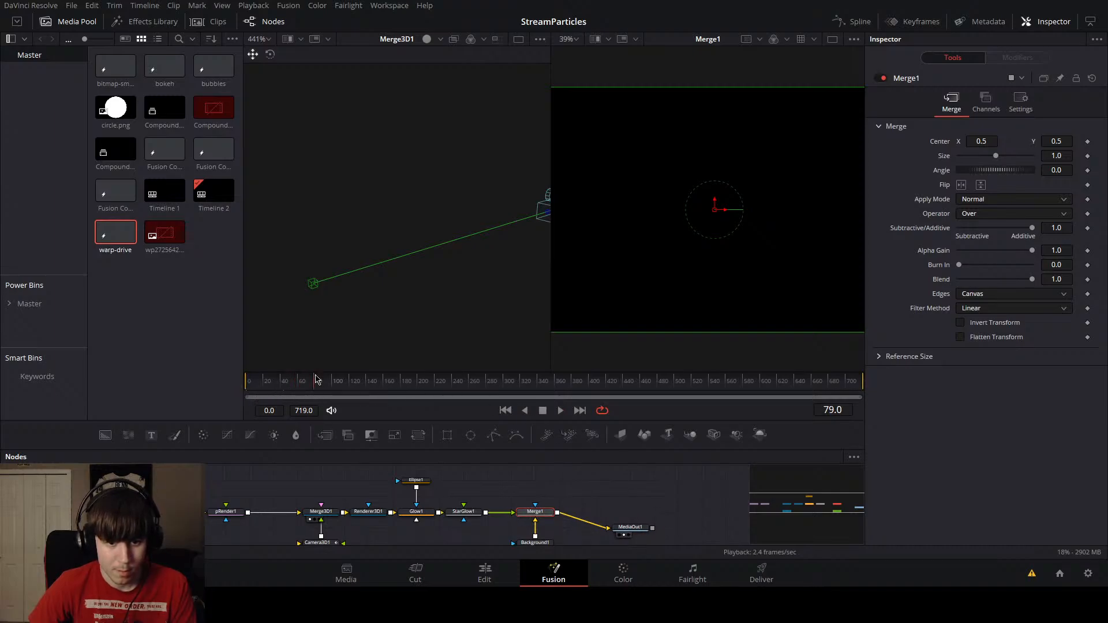
scroll(395, 311, up, 8)
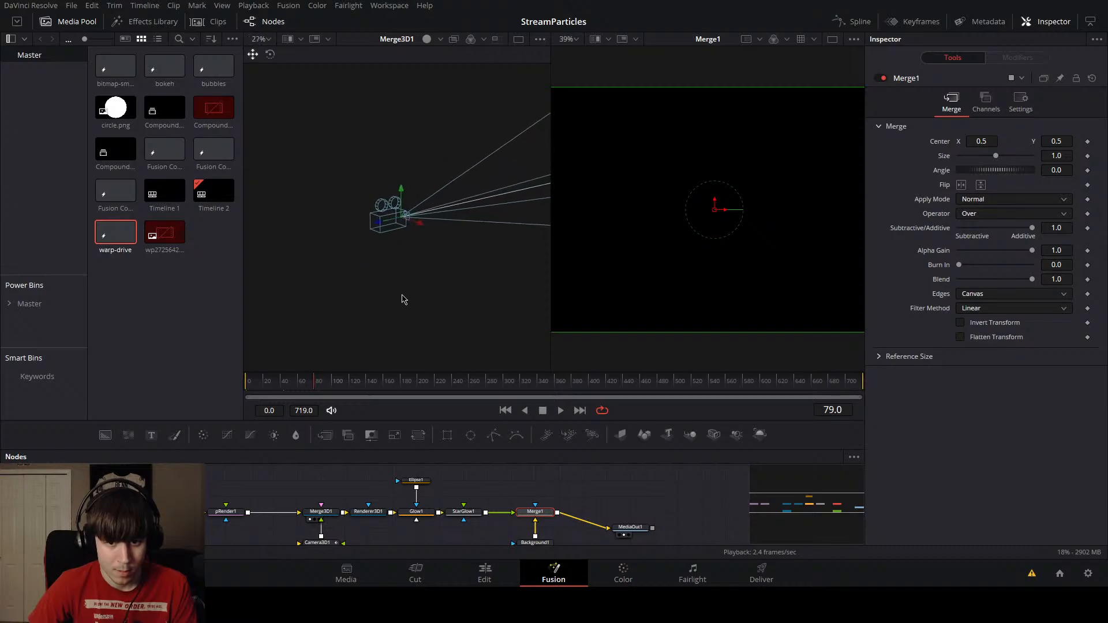
drag(403, 300, 381, 313)
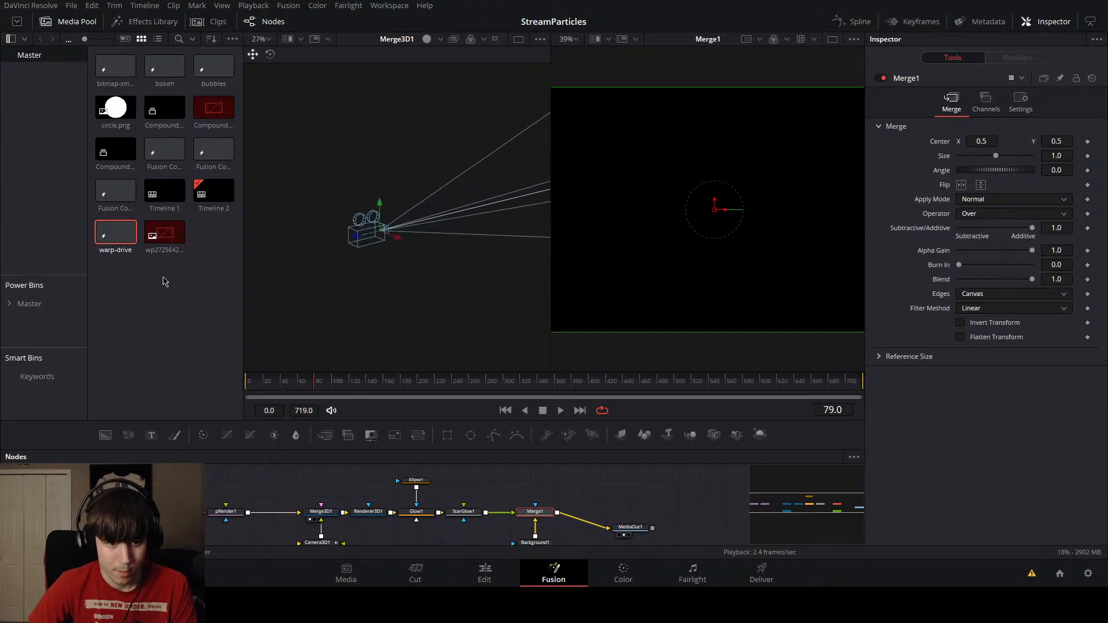
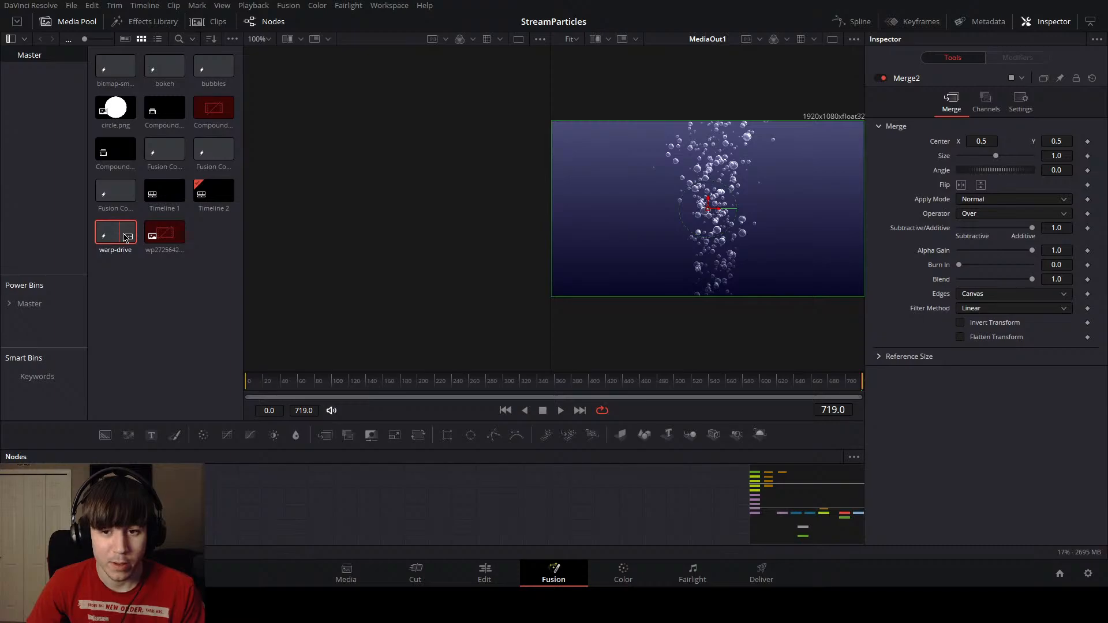
Step: Open the warp-drive composition from the media pool and set its render range to end at frame 140
double_click(125, 236)
drag(271, 383, 367, 395)
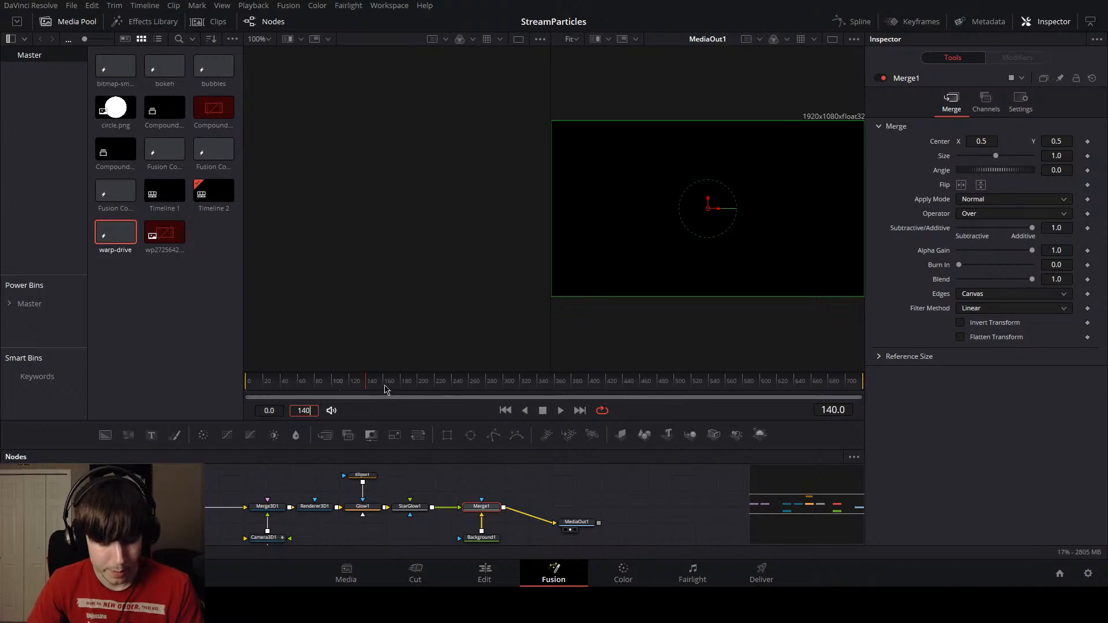
text(140)
key(Return)
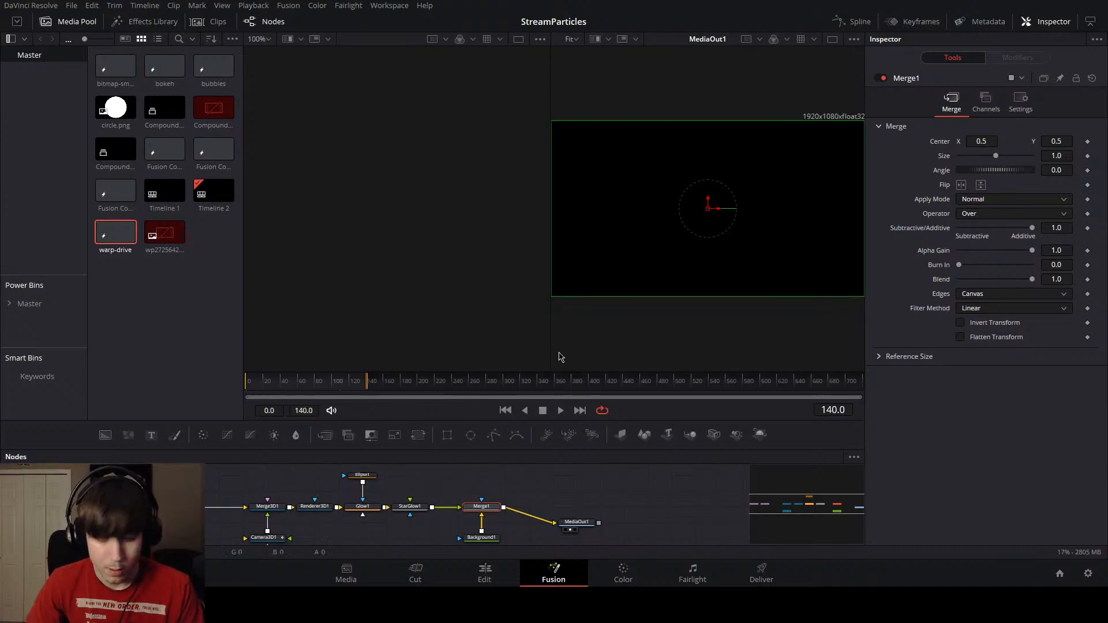
Step: Check the StarGlow1 and Glow1 nodes and turn off motion blur on the Renderer3D1 node
drag(464, 491, 508, 461)
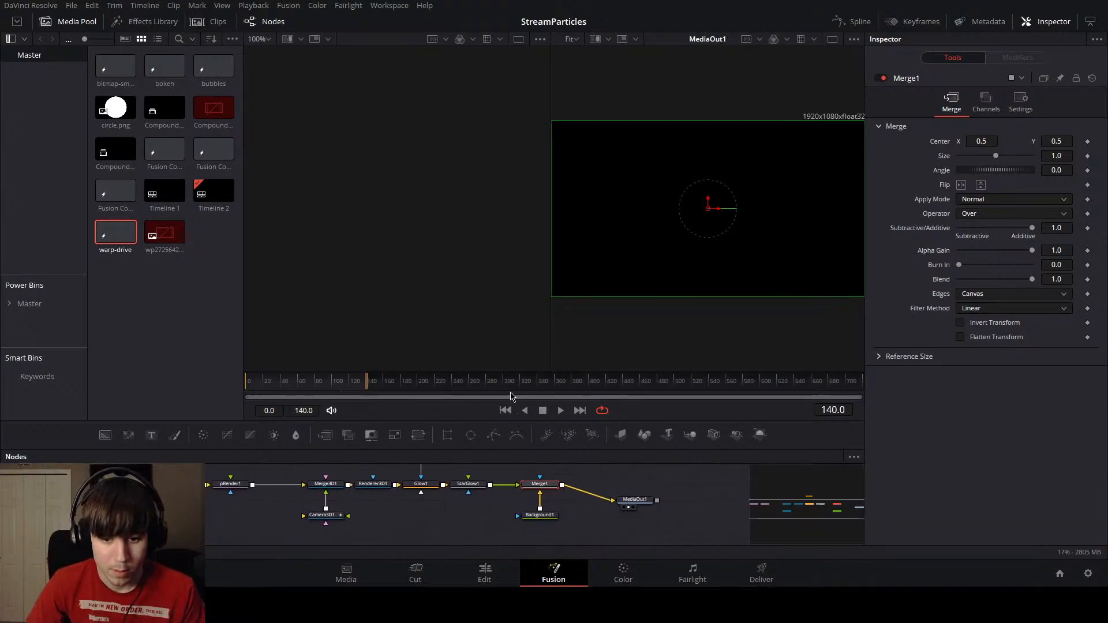
click(468, 484)
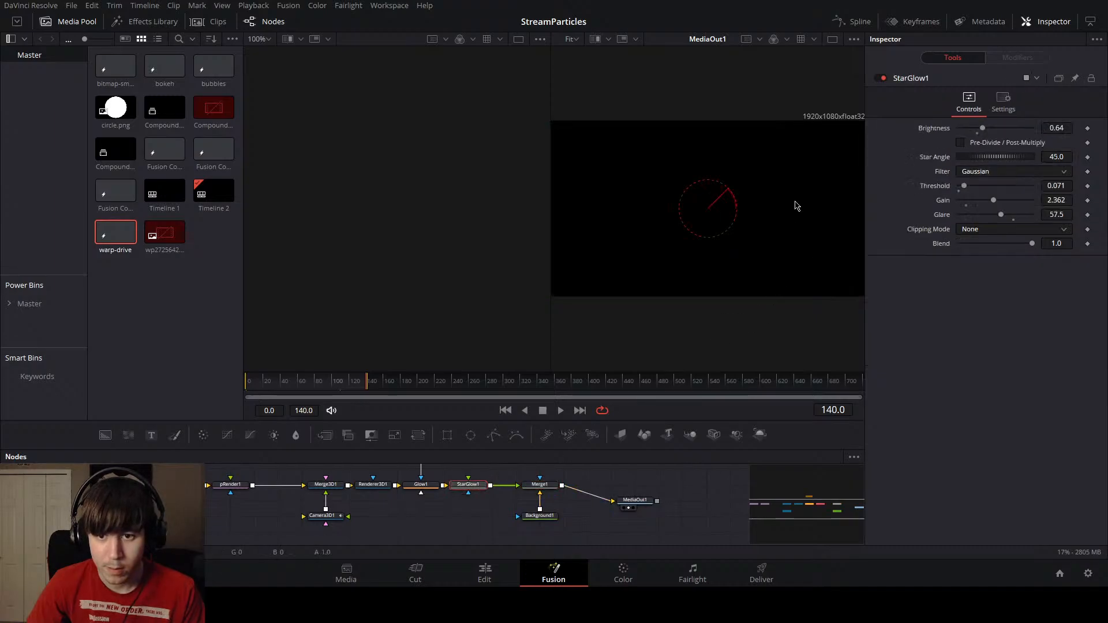
click(418, 486)
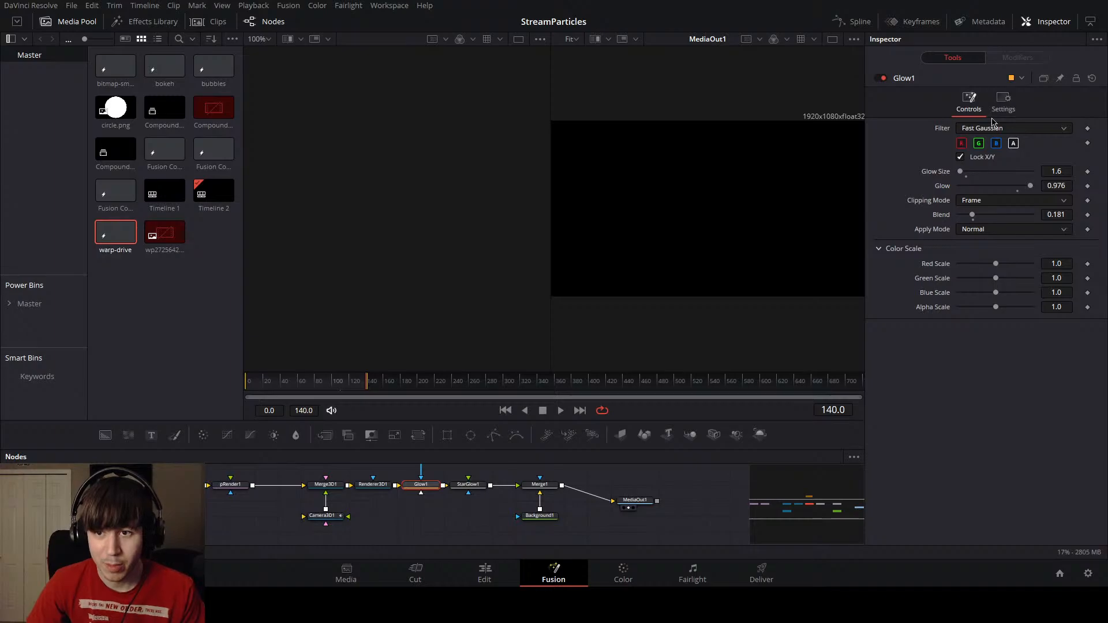
click(377, 485)
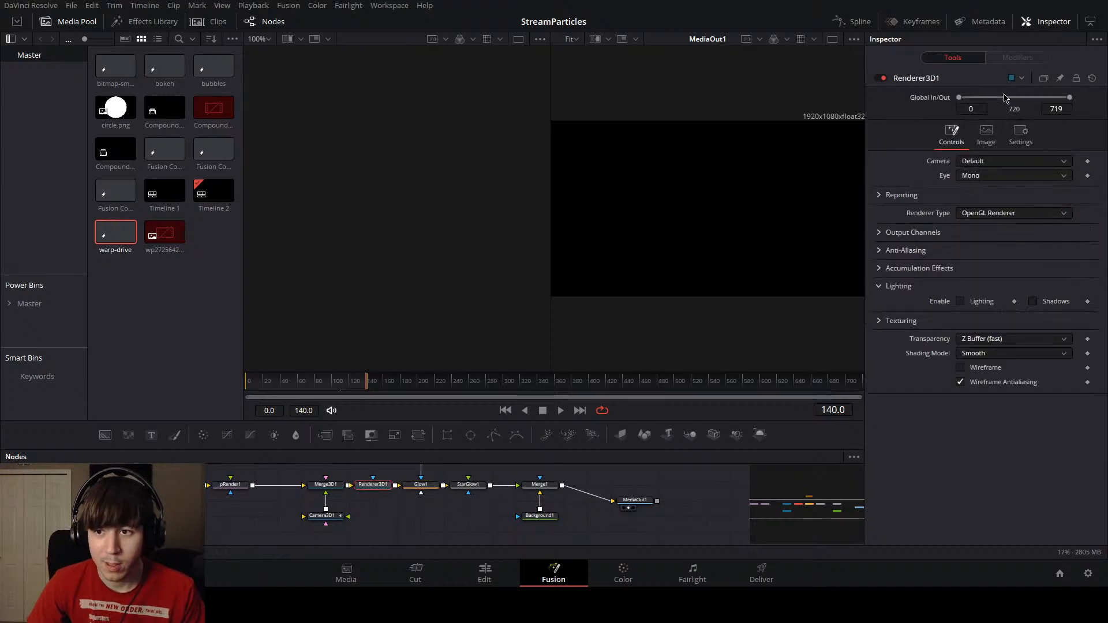
click(1021, 134)
click(960, 210)
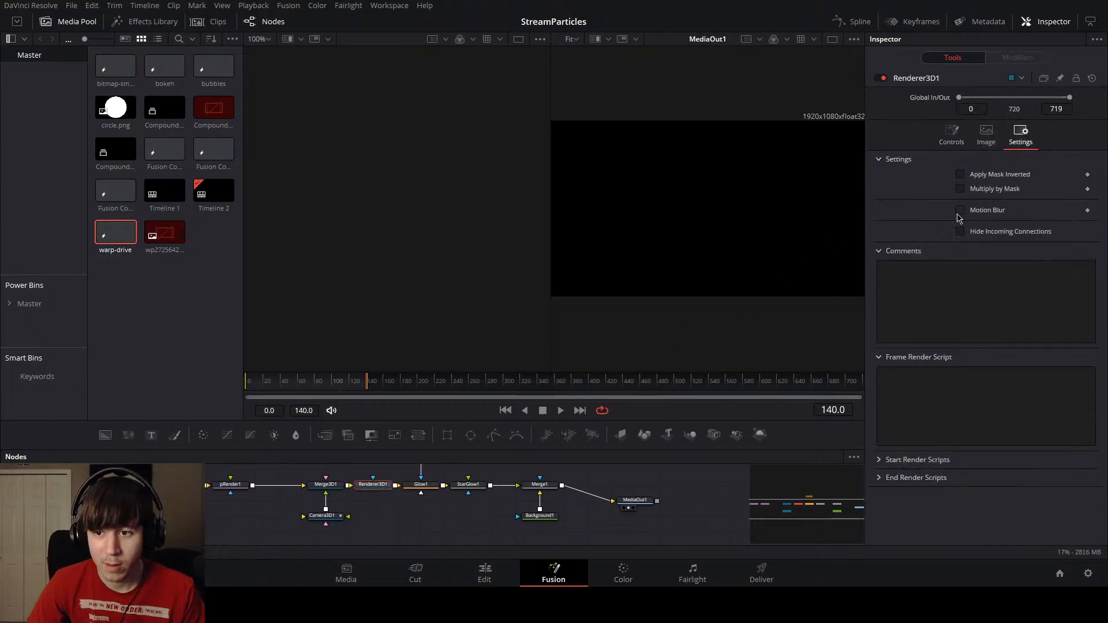
Step: Line up the MediaOut1 node in the same row as Merge1 and select Merge1
click(538, 485)
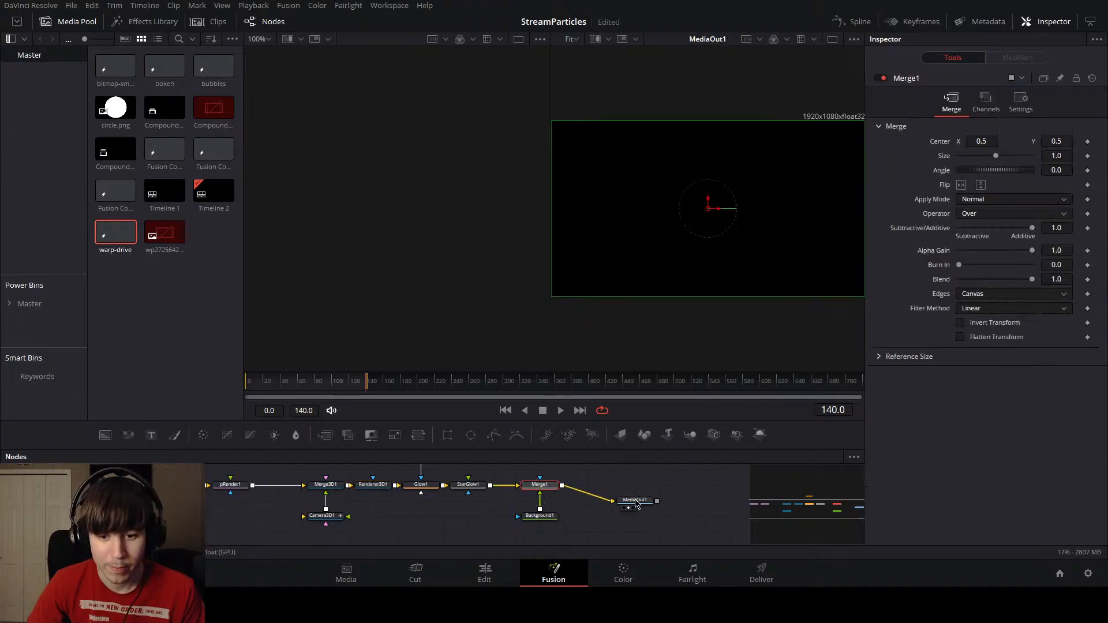
drag(655, 484, 700, 481)
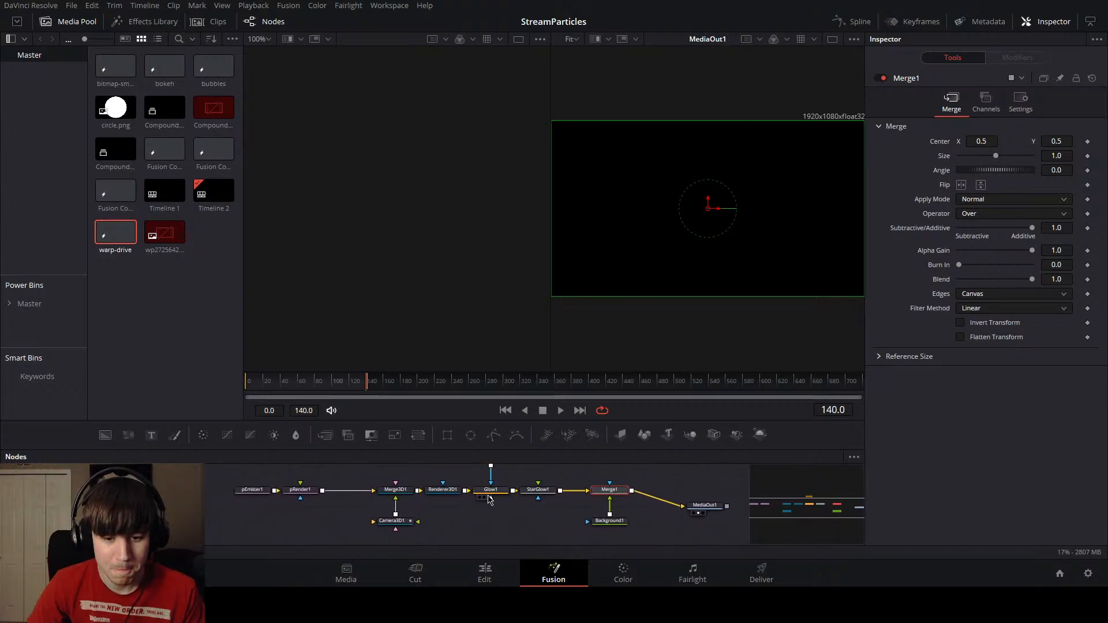
click(453, 490)
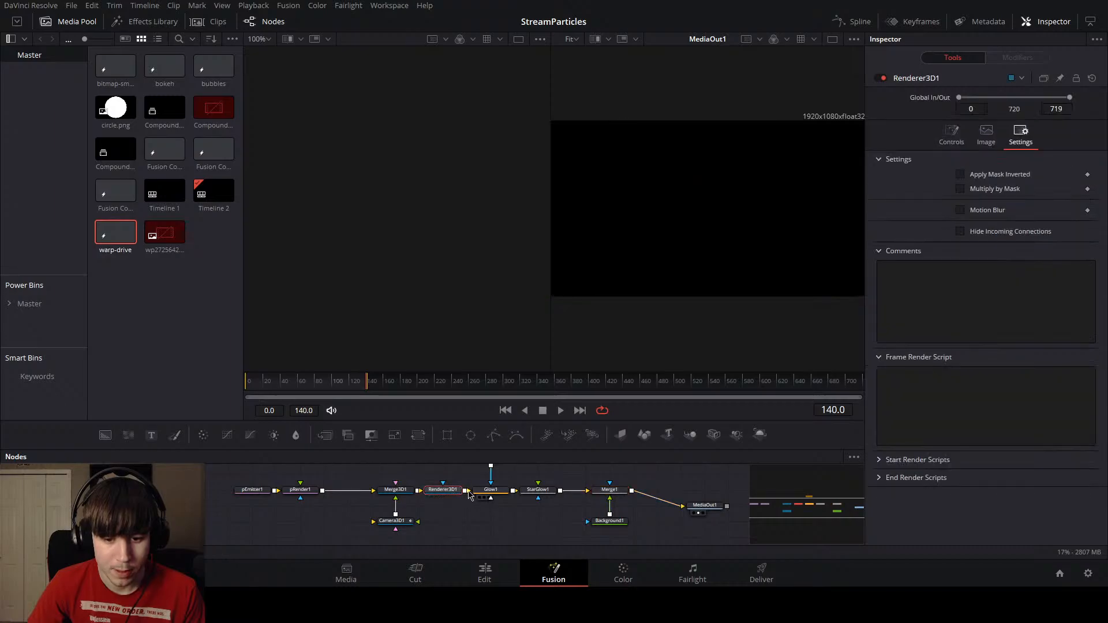
drag(467, 492, 470, 492)
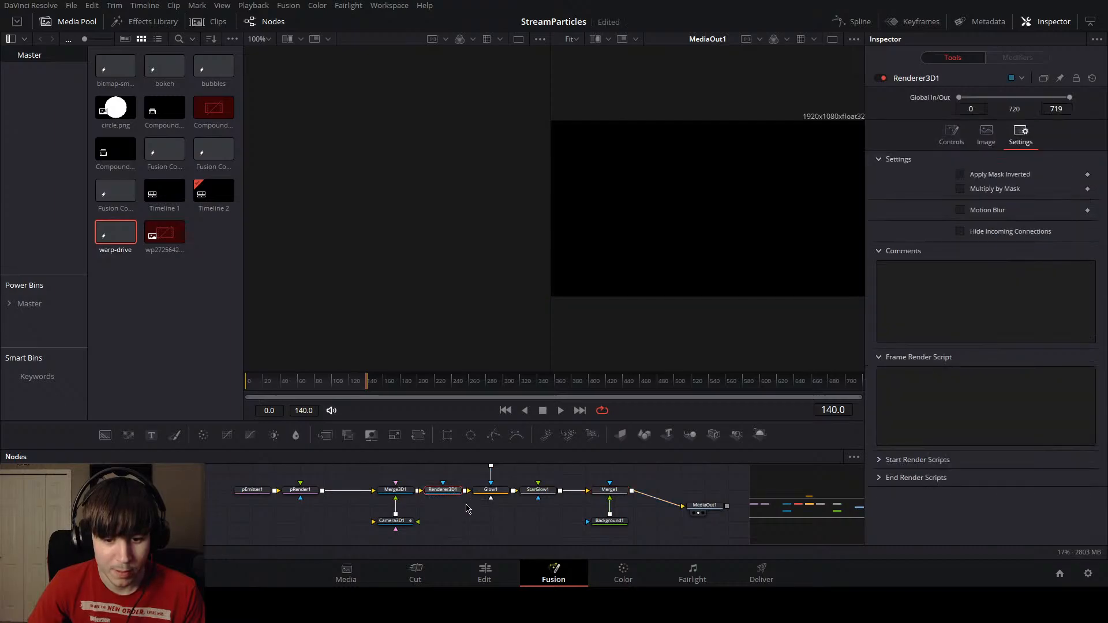
click(470, 515)
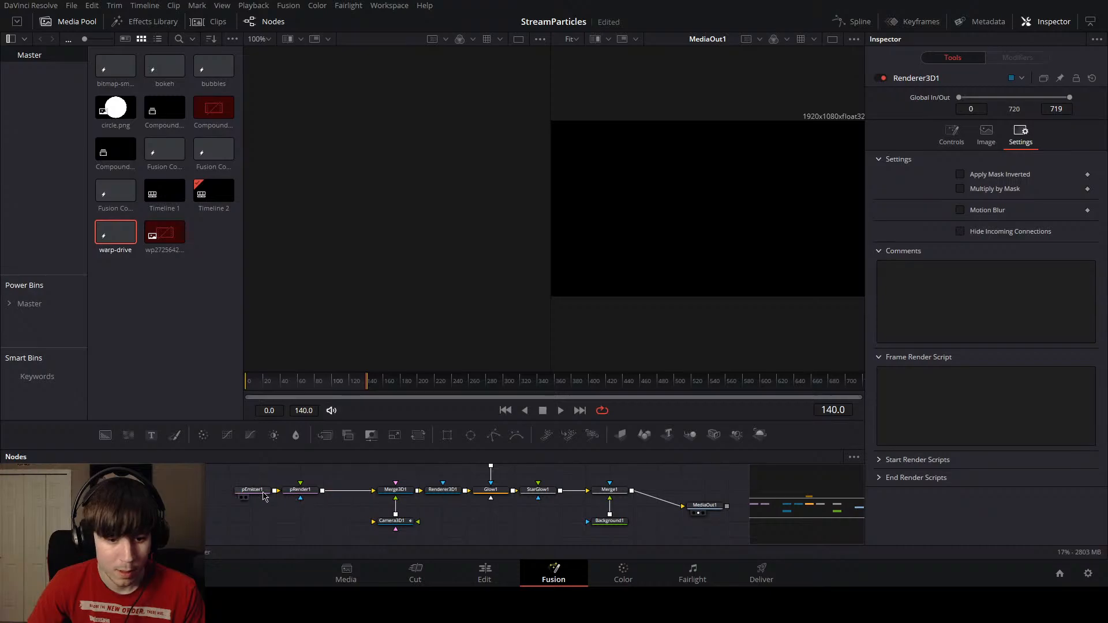
drag(353, 504, 292, 512)
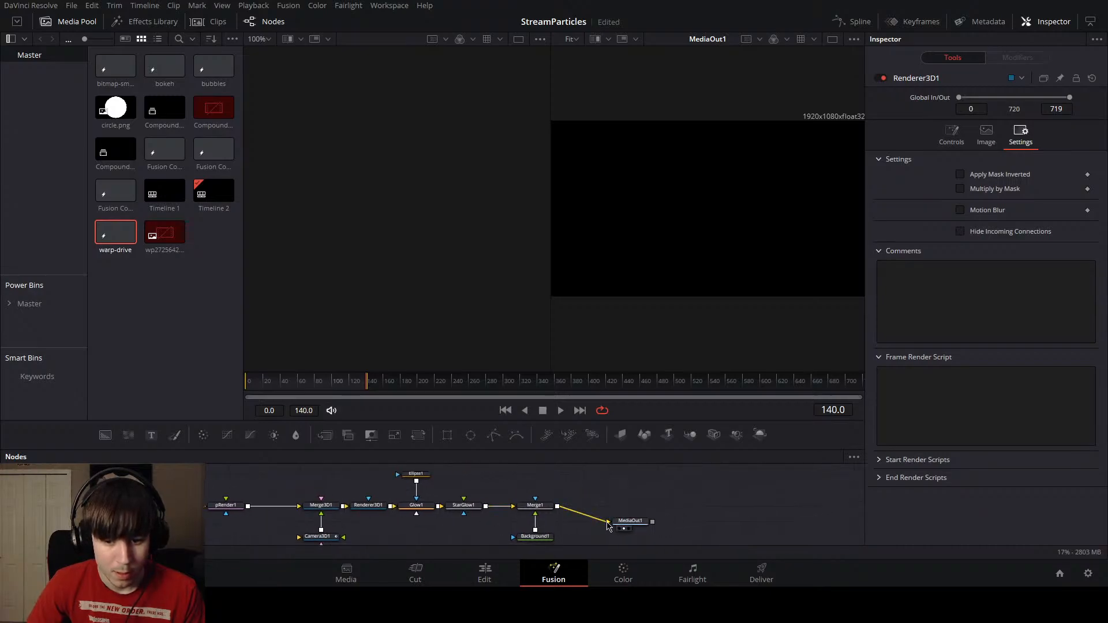
drag(610, 523, 593, 509)
click(534, 506)
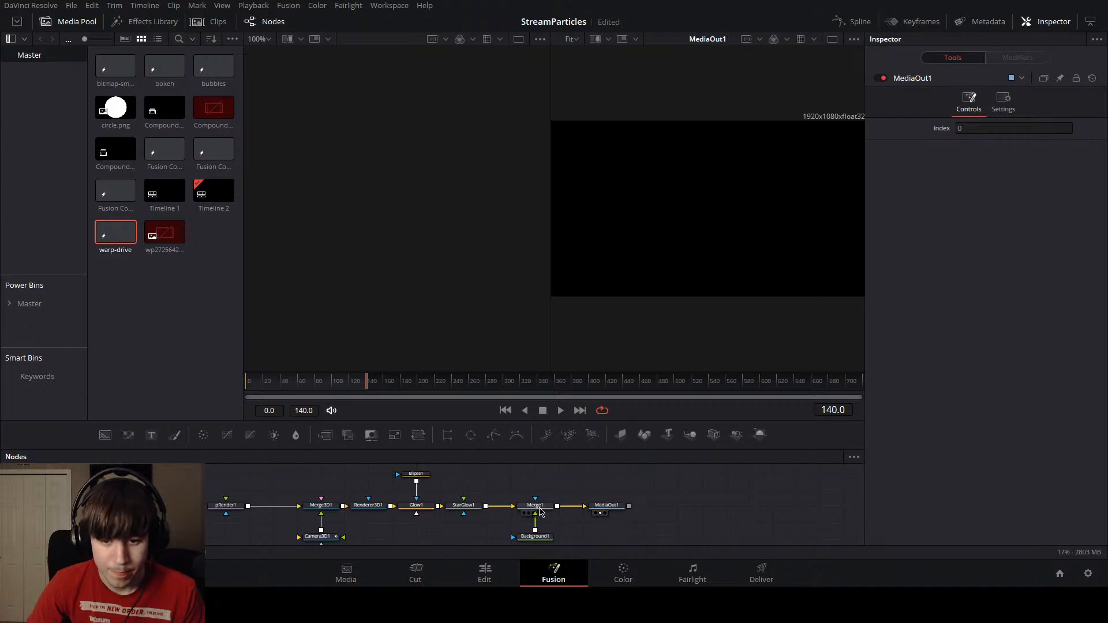
Step: Play the warp-drive animation from frame 12 to preview the particle stream
drag(672, 320, 697, 314)
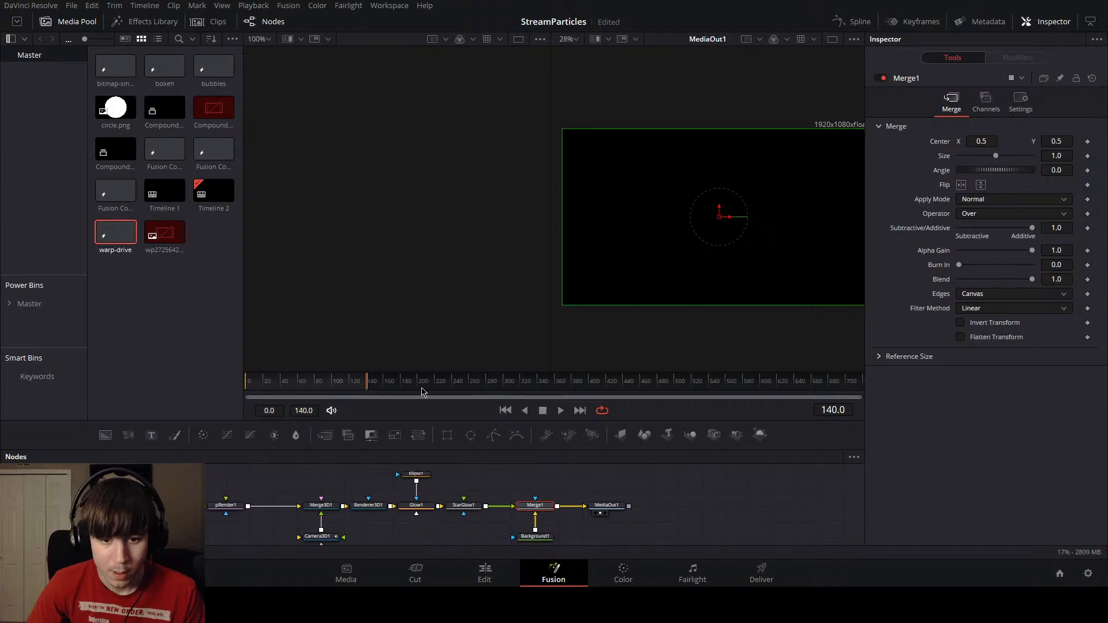
drag(302, 392, 258, 391)
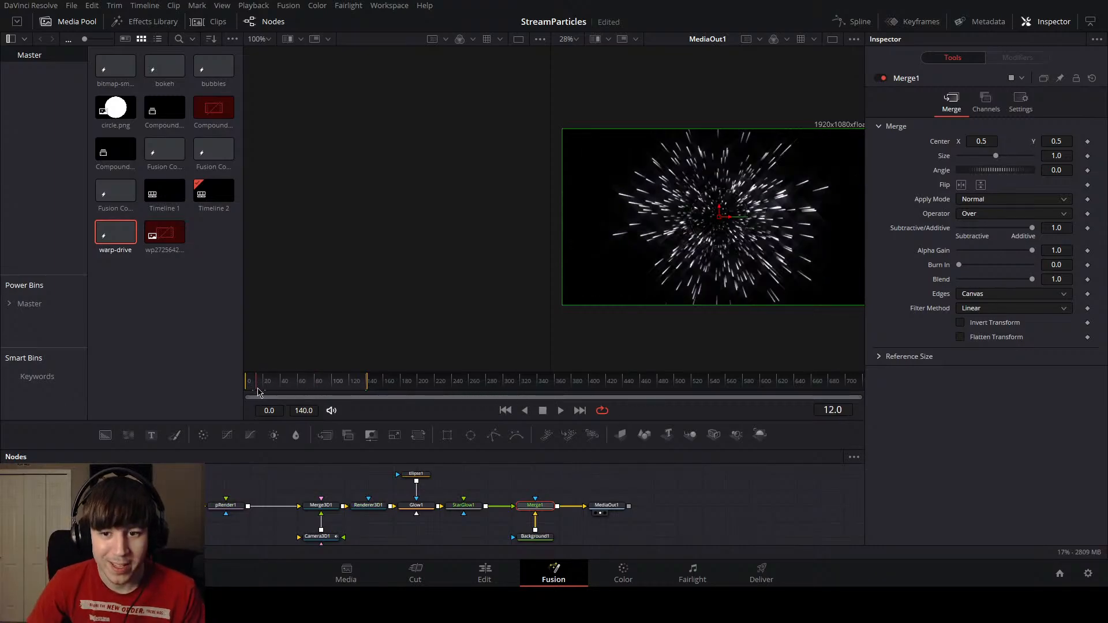
key(space)
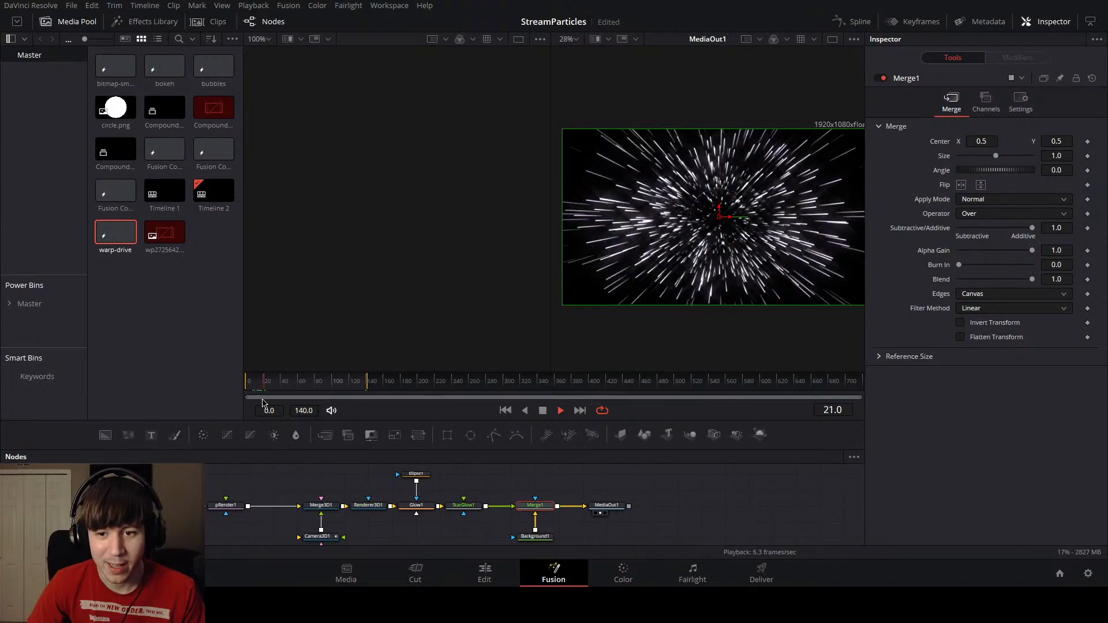
key(space)
Step: Switch to a single viewer and hide the media pool to enlarge the MediaOut1 preview
click(833, 40)
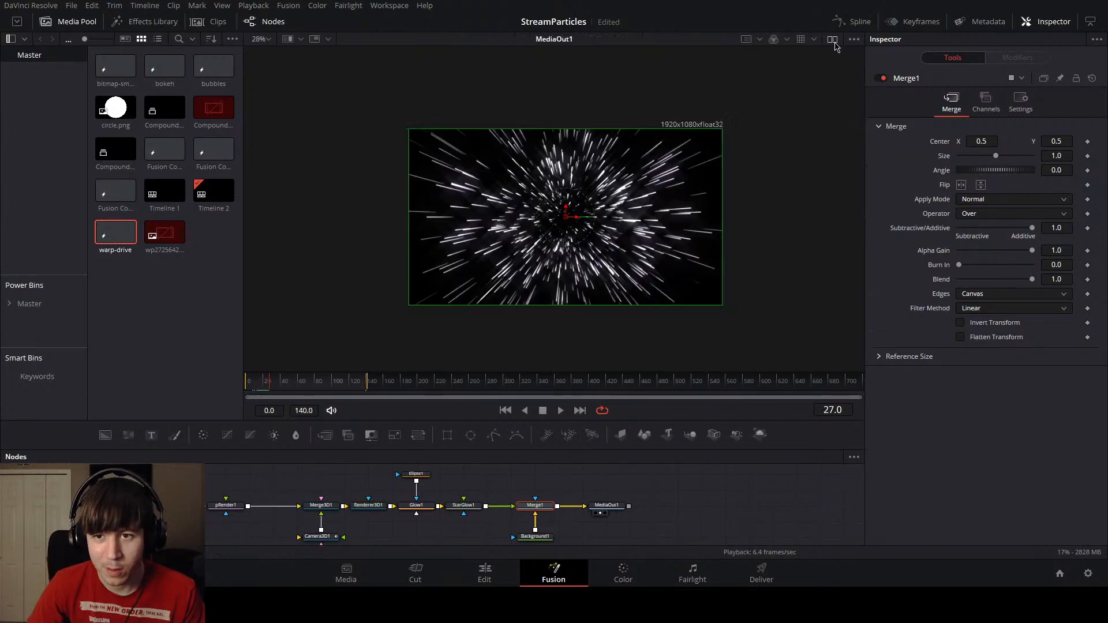
click(74, 22)
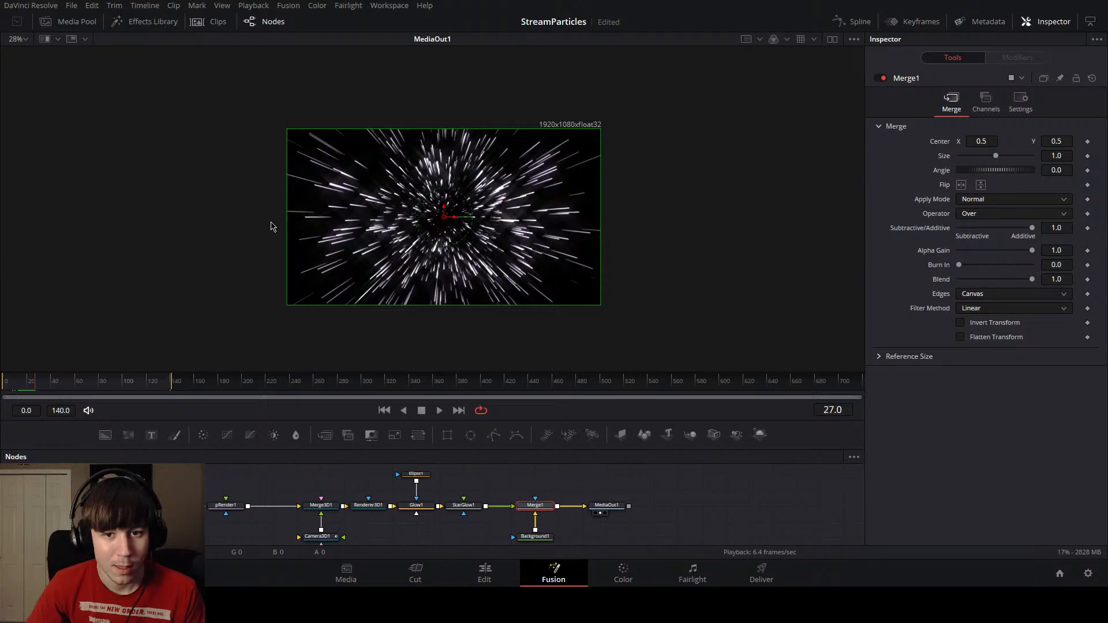
scroll(269, 218, up, 1)
Step: Replay the opening of the animation, stop at frame 32 and save the project
drag(23, 385, 3, 384)
key(space)
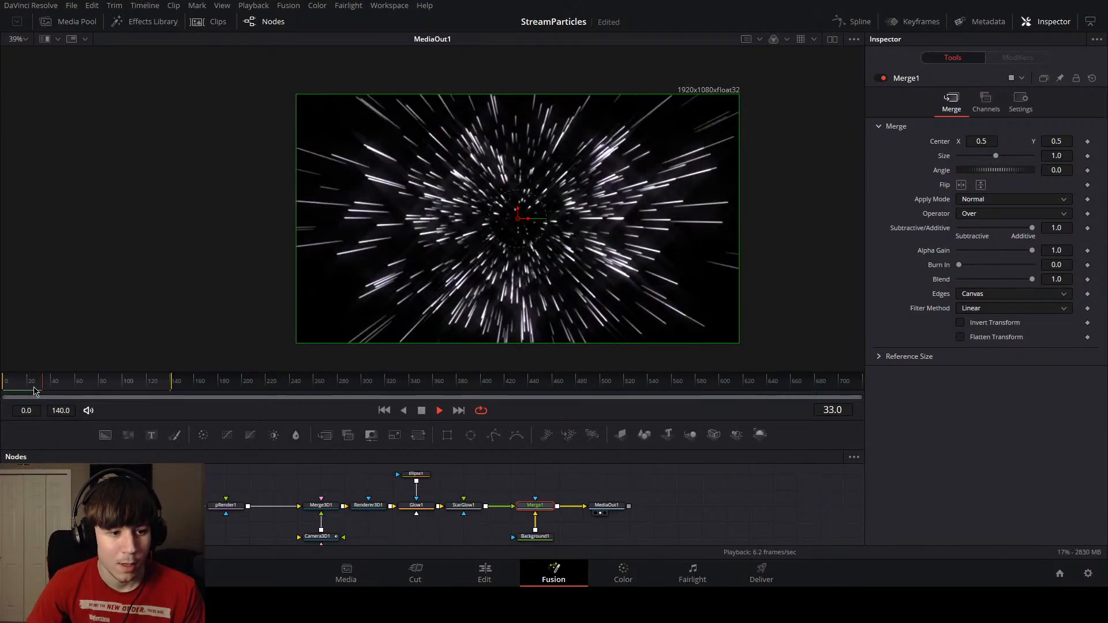
drag(36, 386, 11, 385)
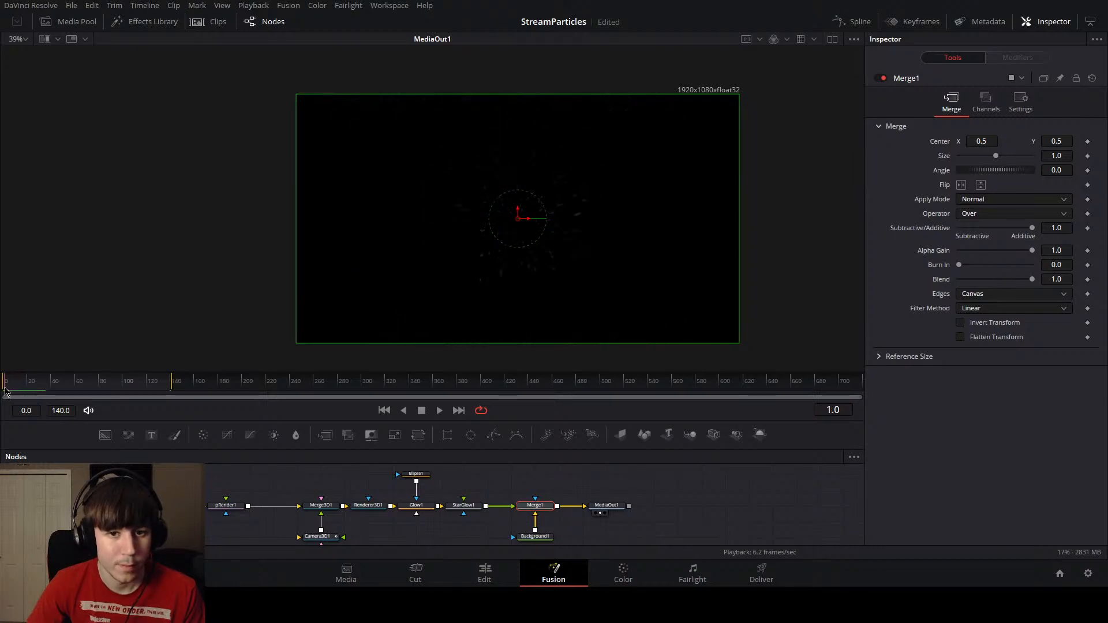
drag(15, 392, 42, 408)
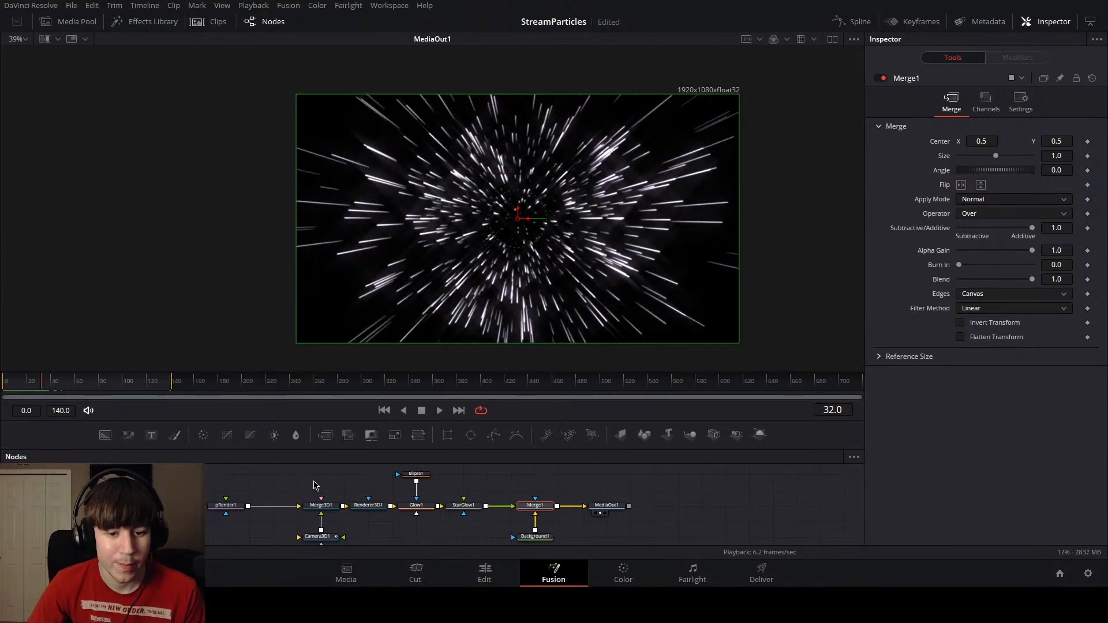
key(ctrl+s)
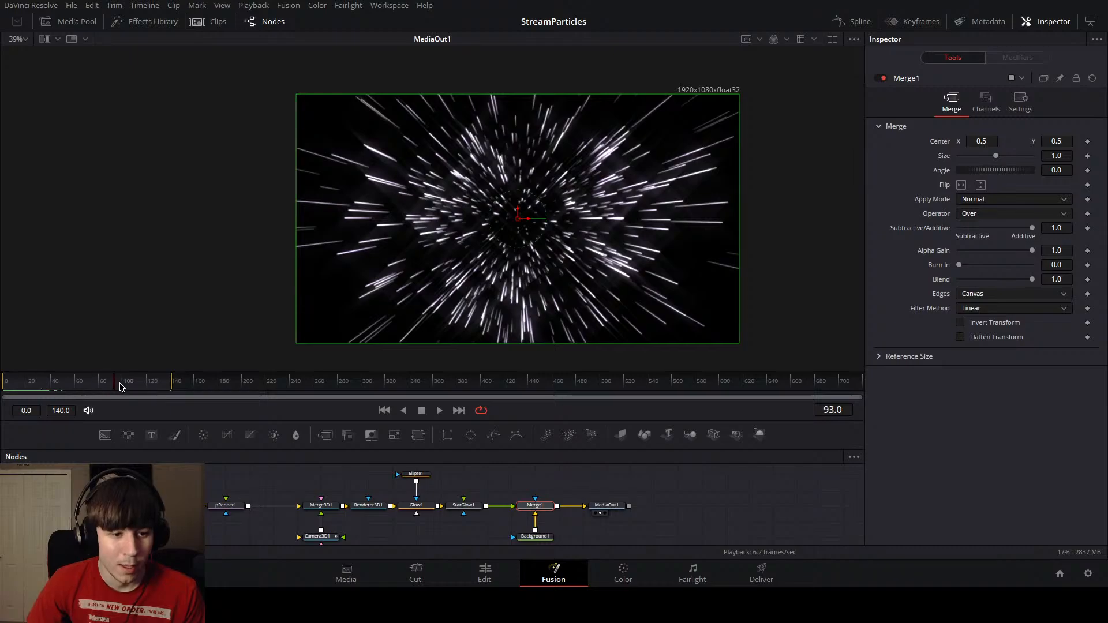
Step: Scrub back and review the opening frames of the star stream, ending at frame 5
drag(121, 386, 34, 398)
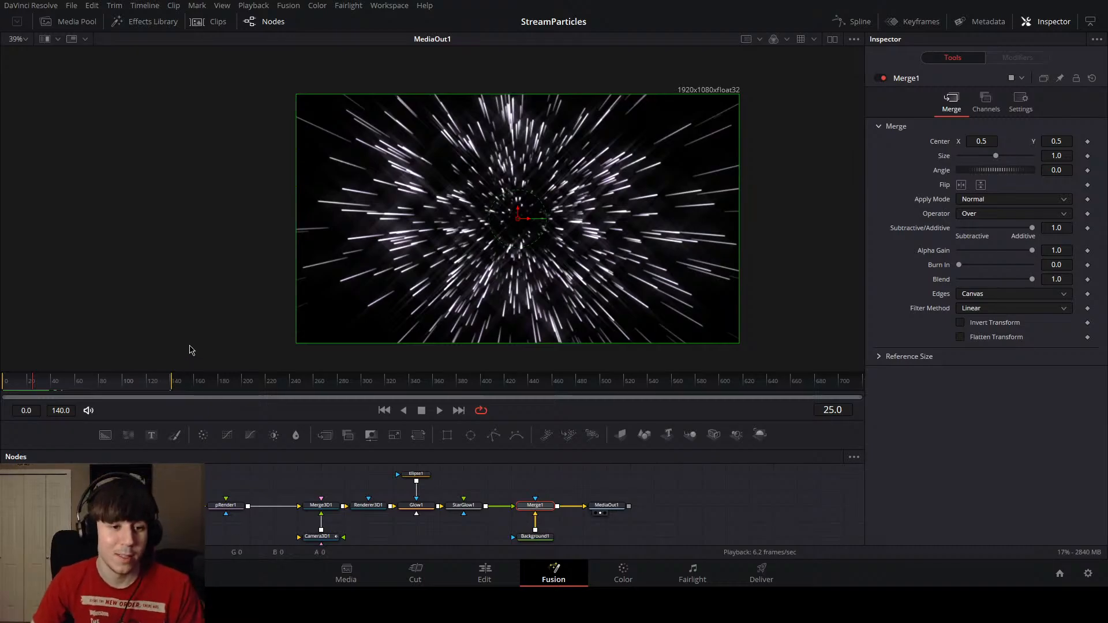
drag(69, 387, 3, 410)
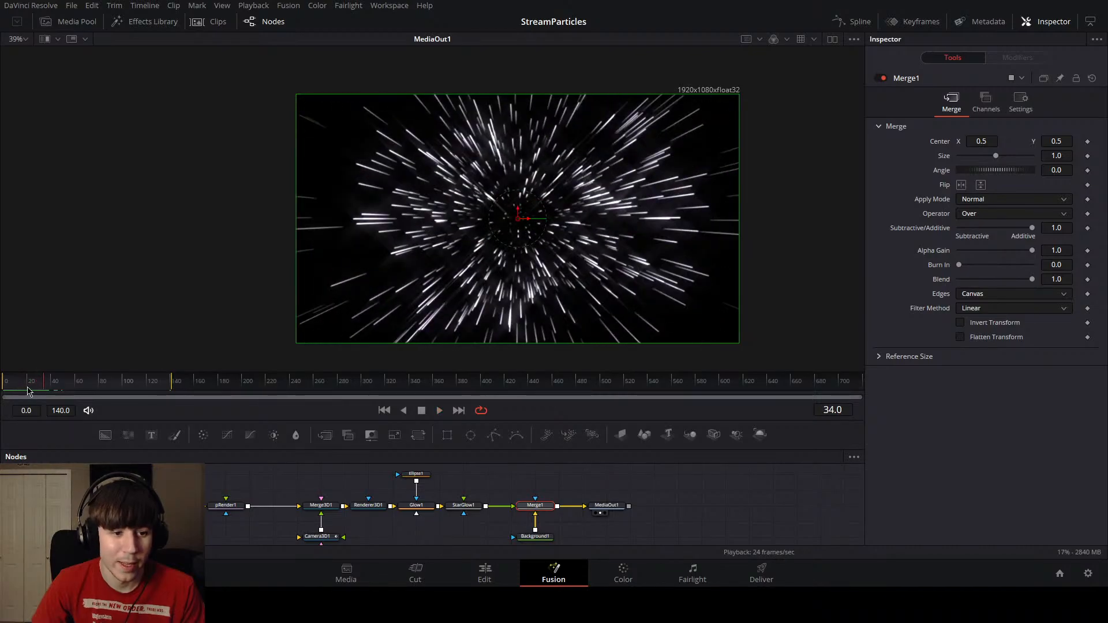
click(8, 386)
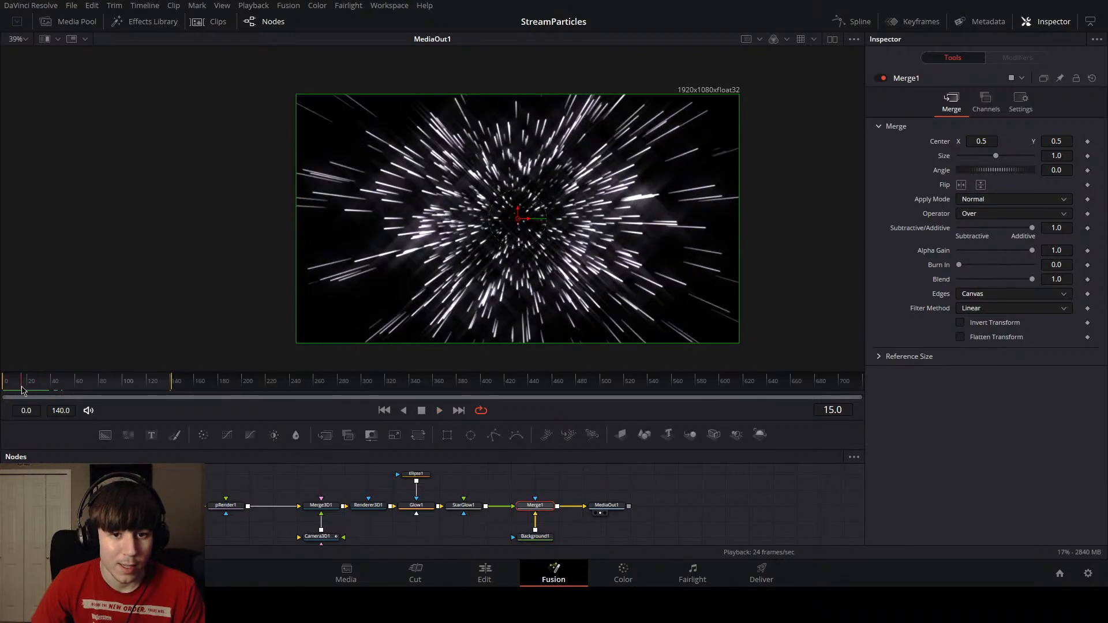
click(6, 391)
click(11, 391)
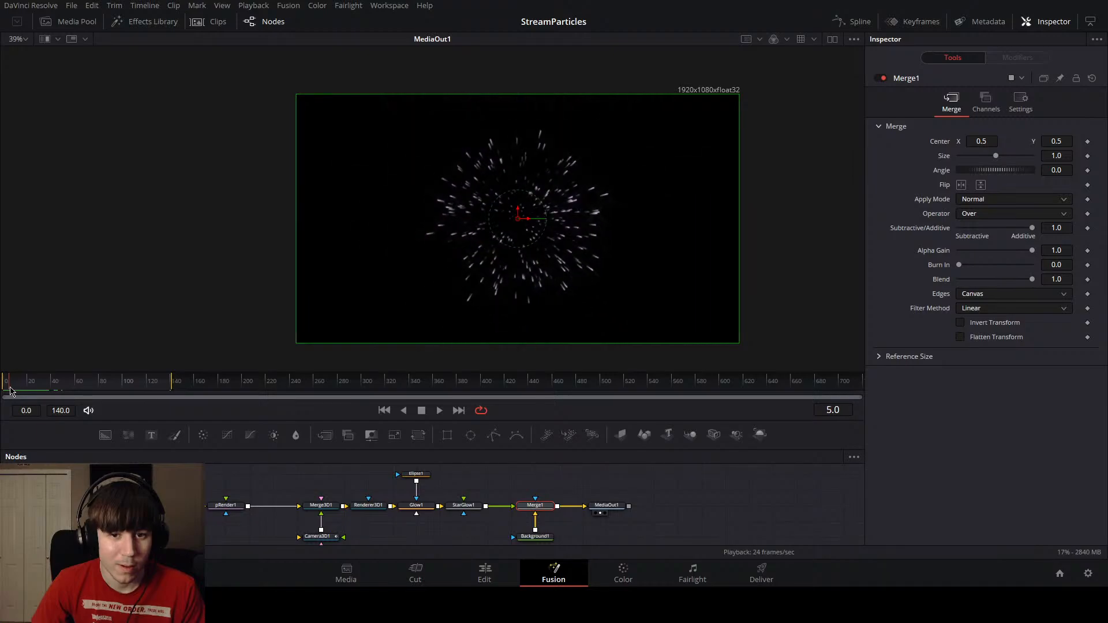
Step: Replay the star stream from frame 2, return to the opening frames and stop at frame 8
click(10, 391)
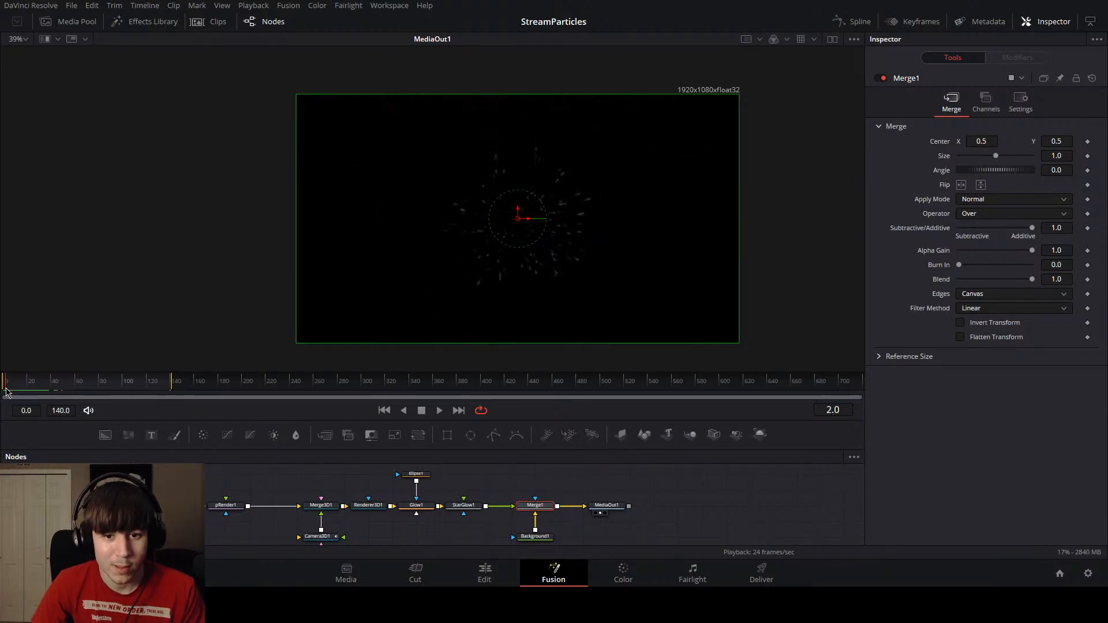
key(space)
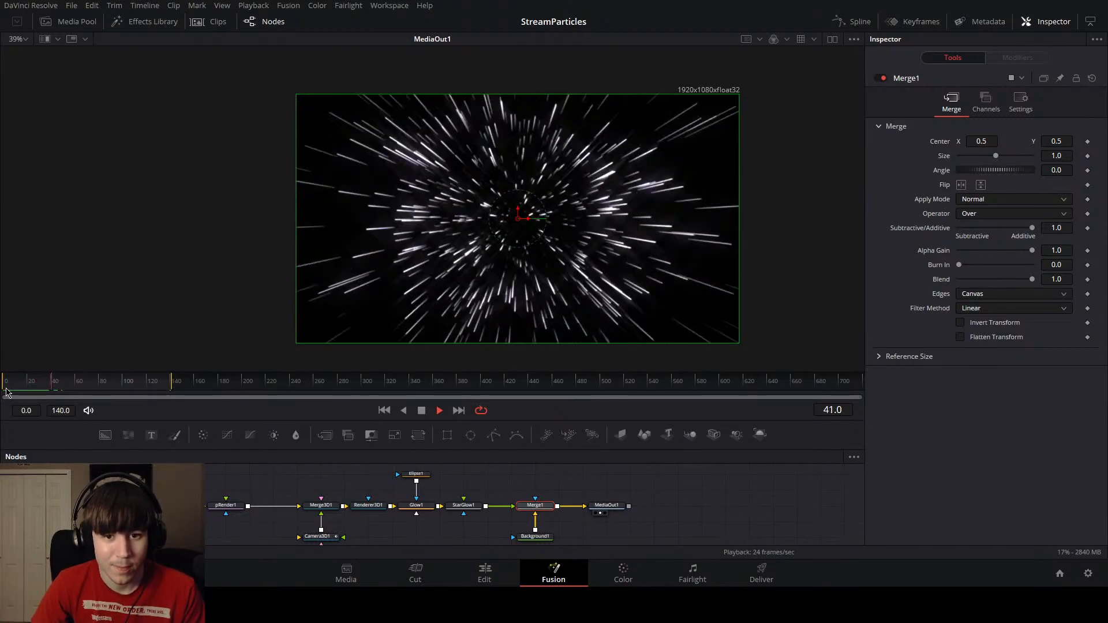
click(11, 391)
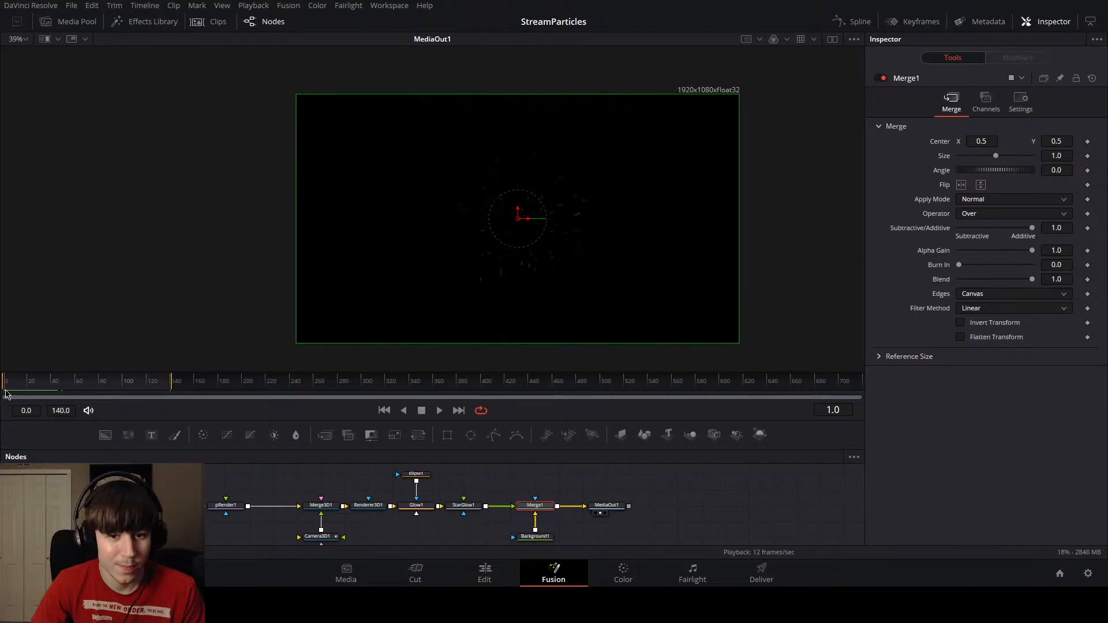
click(14, 392)
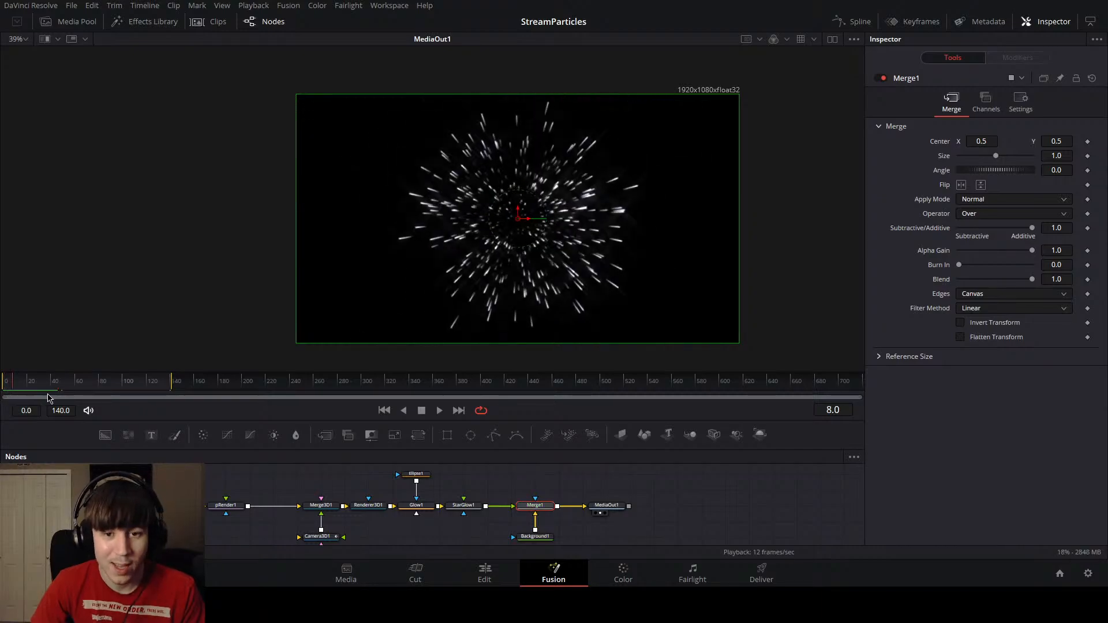
Step: Restore the two-viewer layout, load pRender1 into the empty viewer and select the pEmitter1 sphere in the 3D scene
click(833, 39)
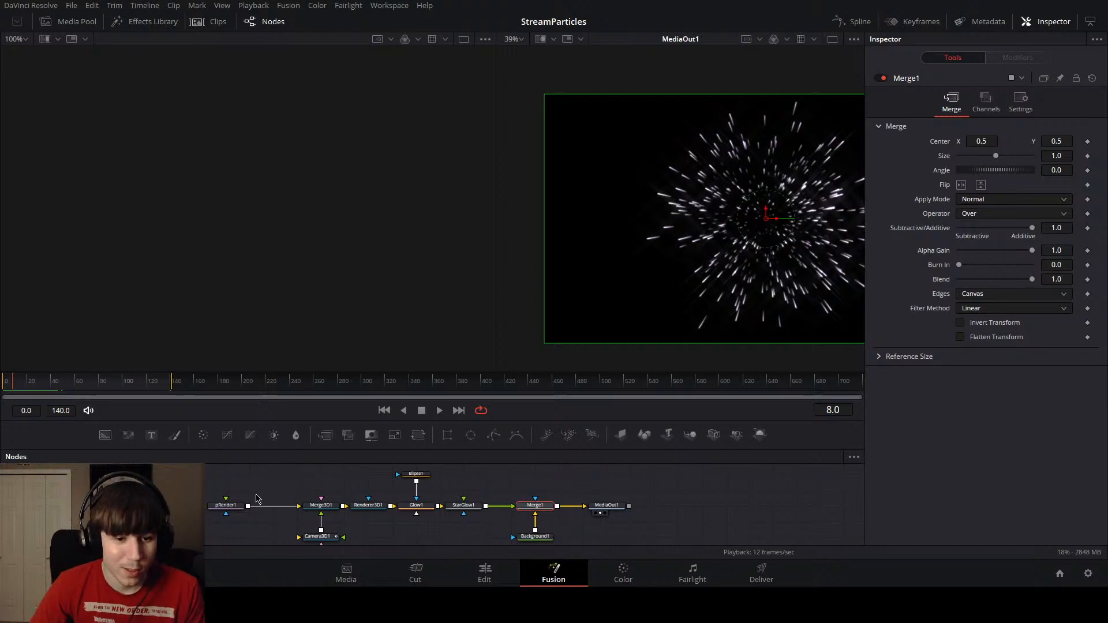
click(226, 505)
key(1)
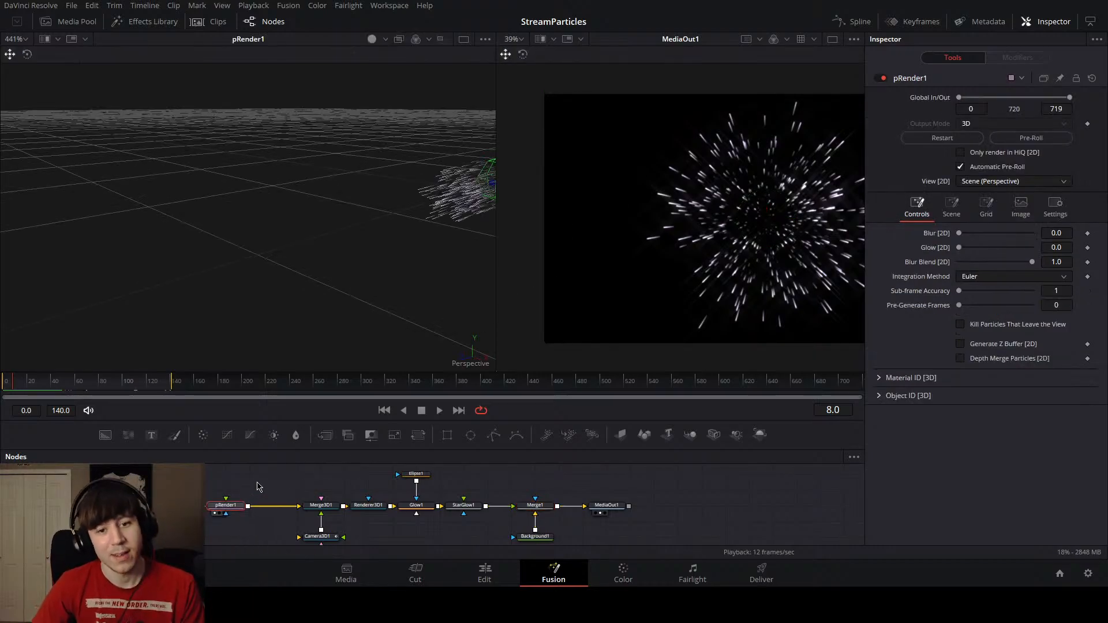
drag(380, 283, 181, 341)
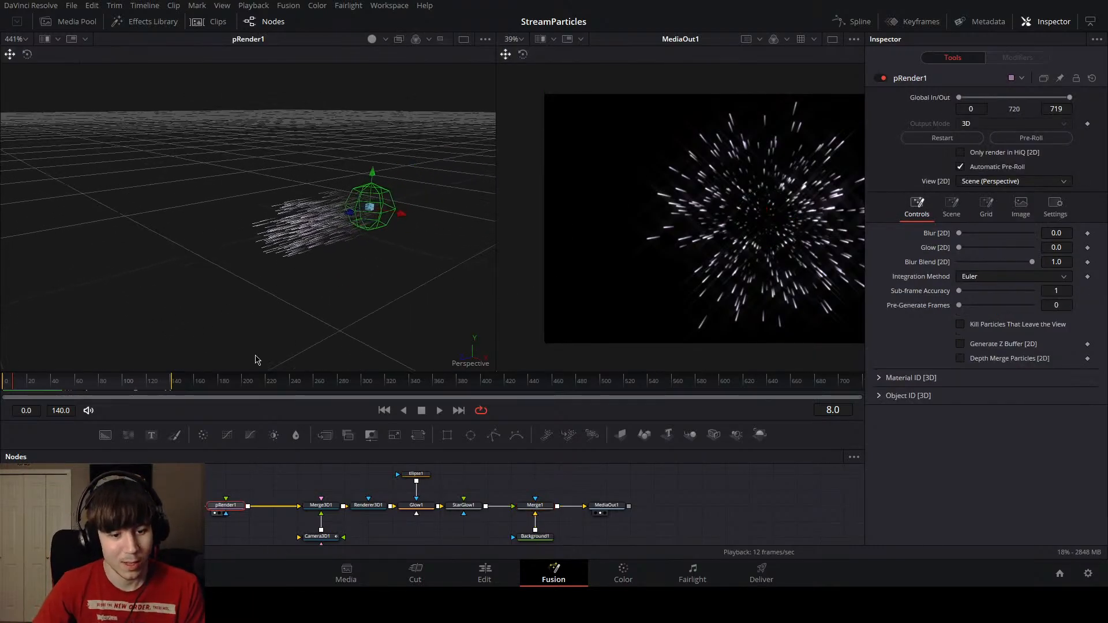
click(370, 207)
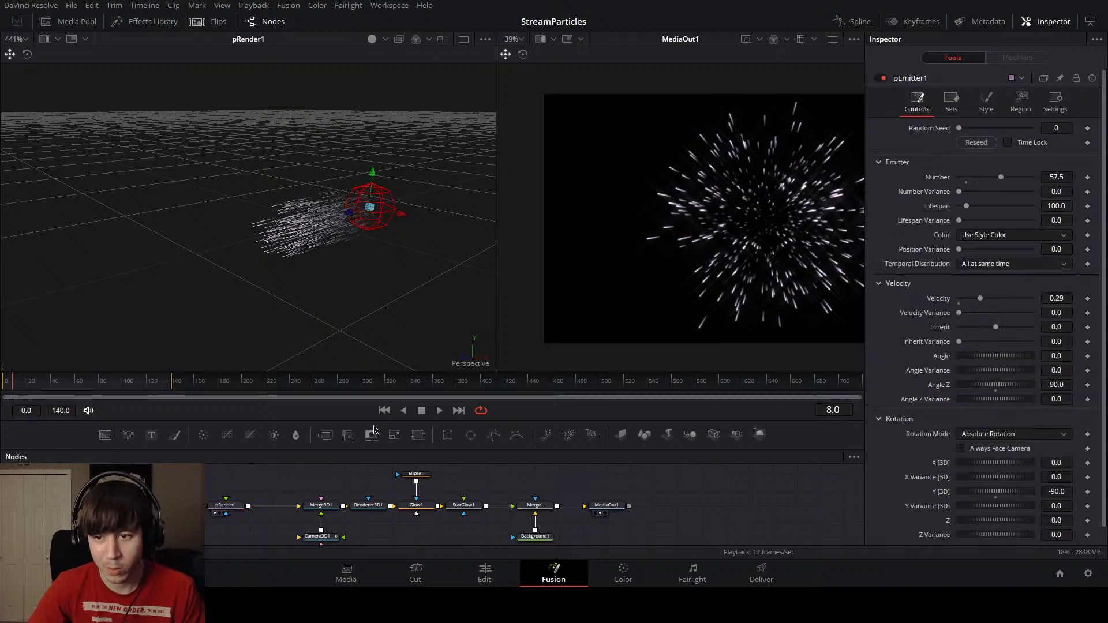
Step: Keyframe pEmitter1's velocity at frame 0 and lower its value to 0.134
drag(170, 392, 4, 395)
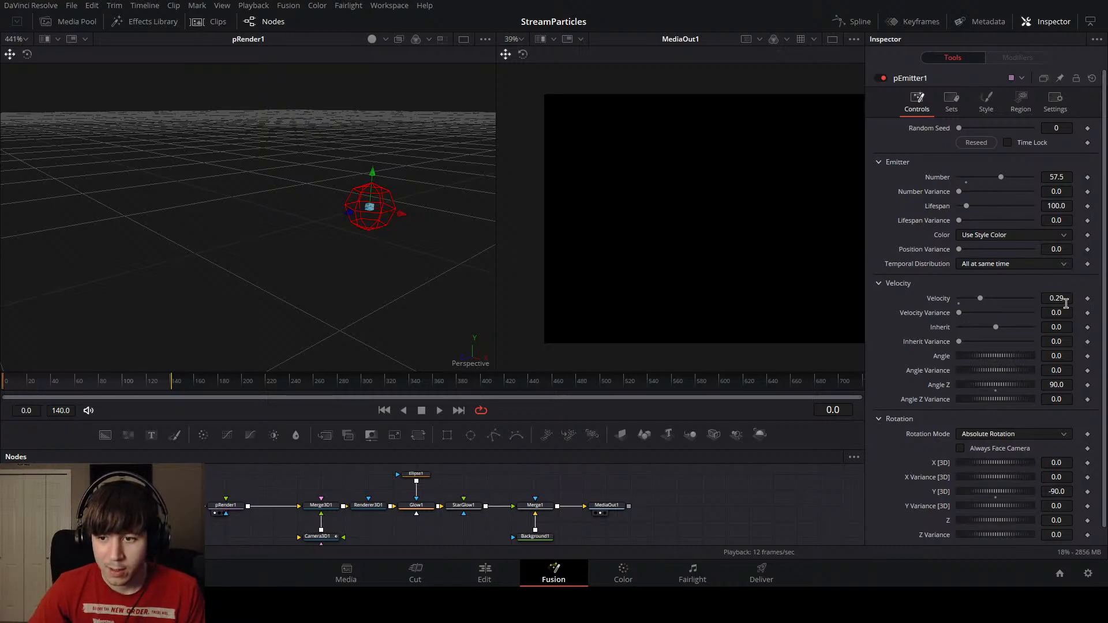
click(1088, 300)
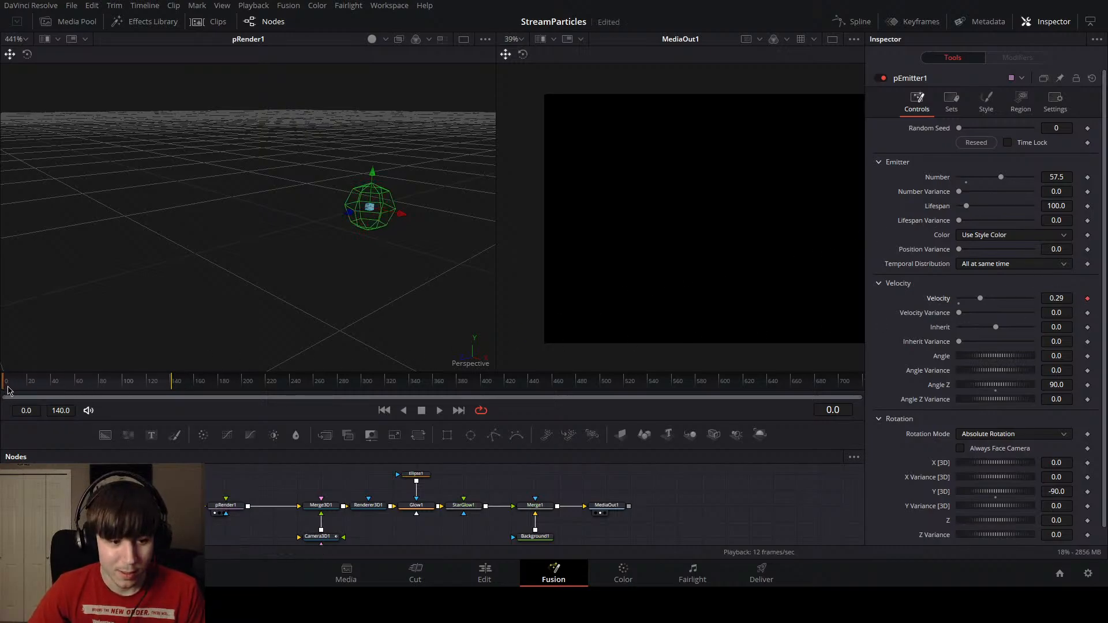
drag(8, 390, 20, 391)
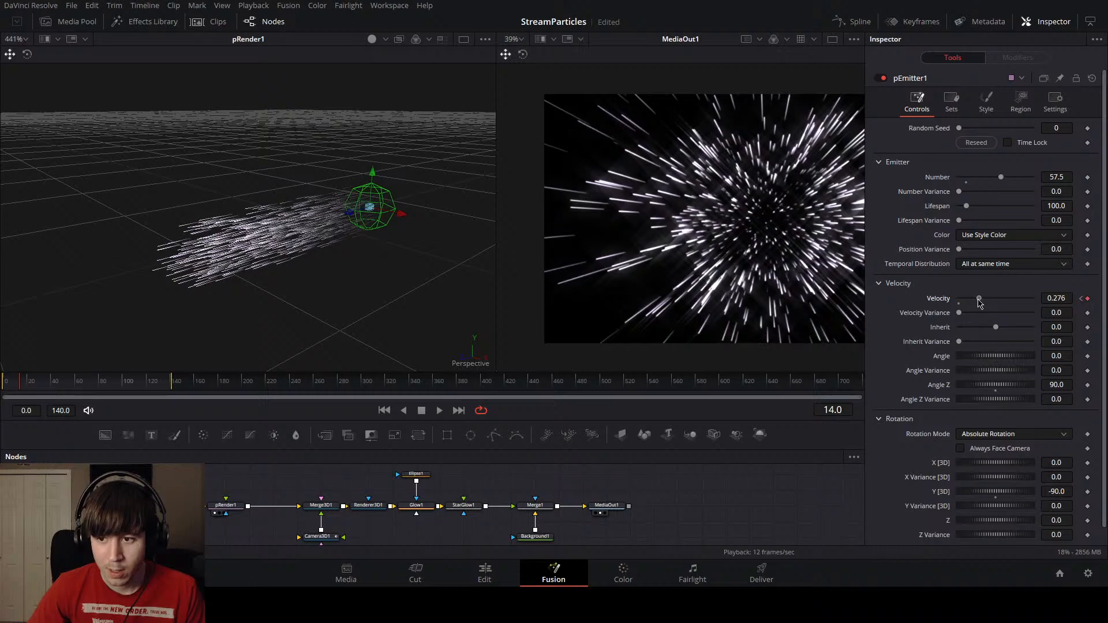
click(1079, 300)
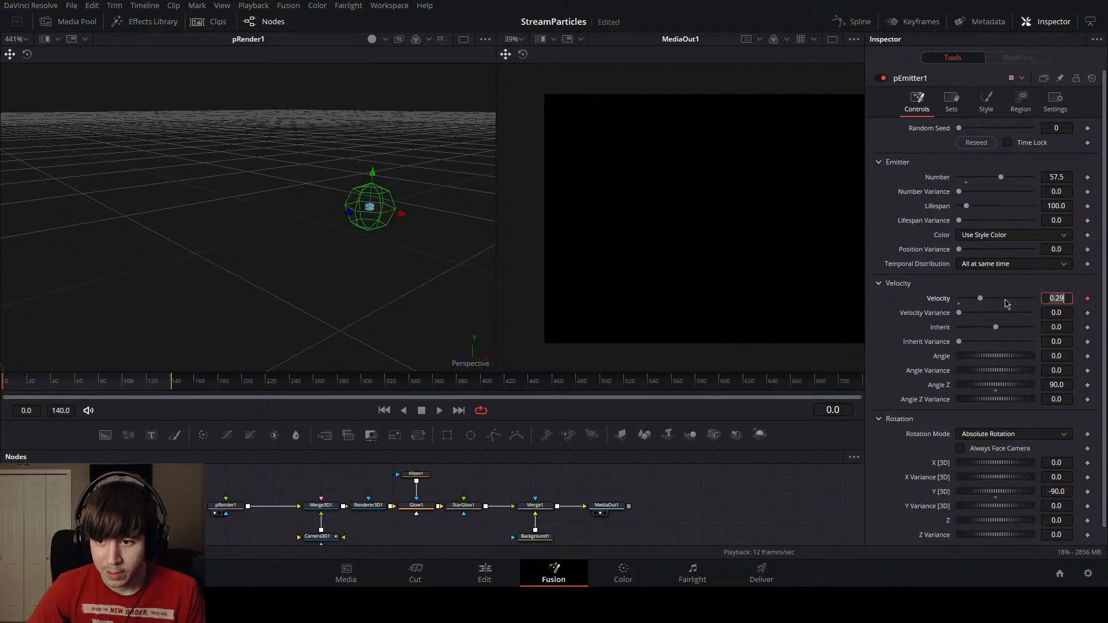
drag(976, 301, 973, 302)
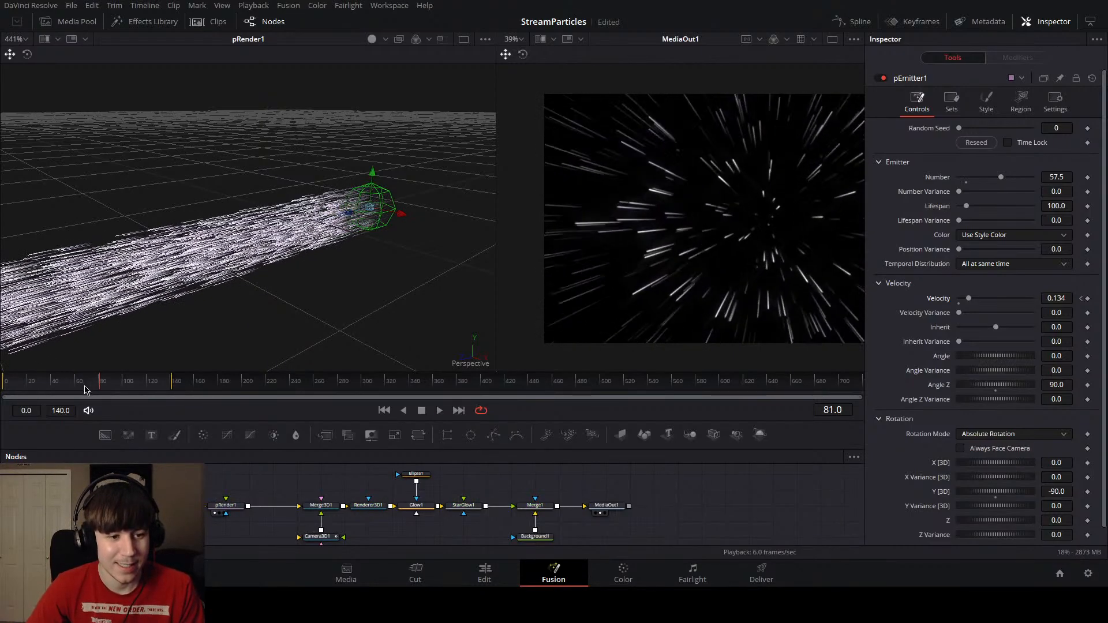
Step: Scrub and replay the early frames to check the slower particle stream
drag(84, 386, 14, 387)
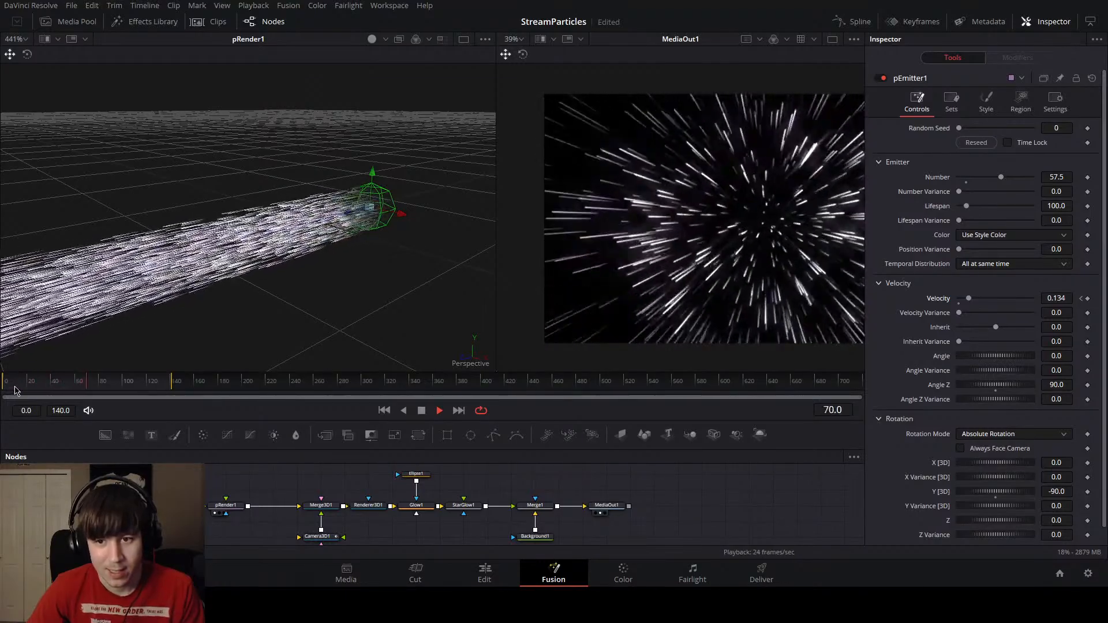
drag(19, 389, 7, 390)
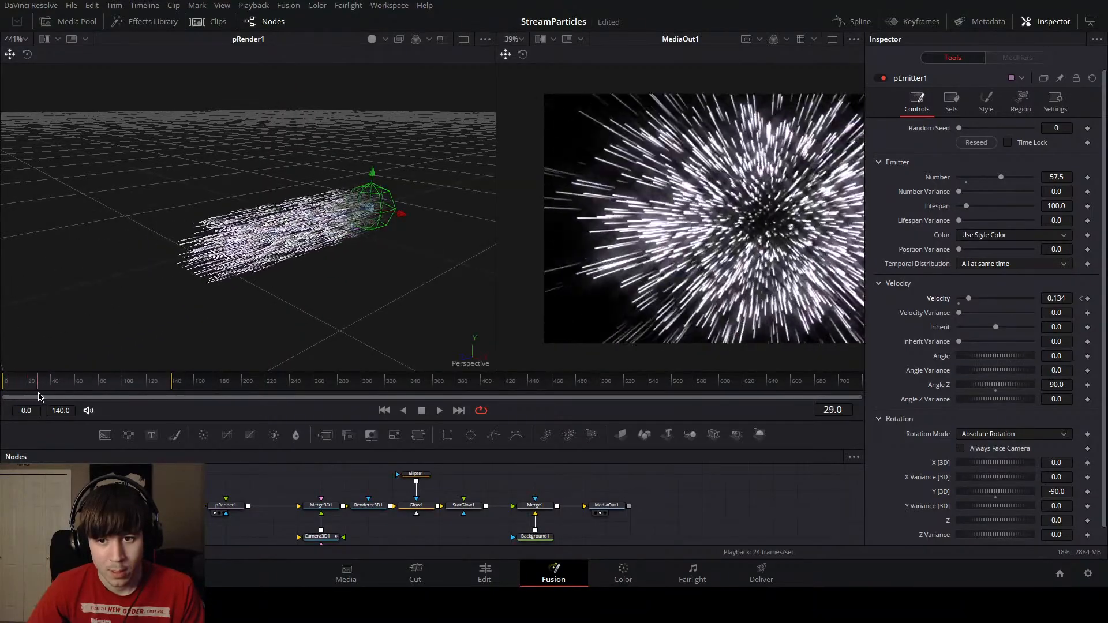
drag(38, 394, 9, 402)
key(space)
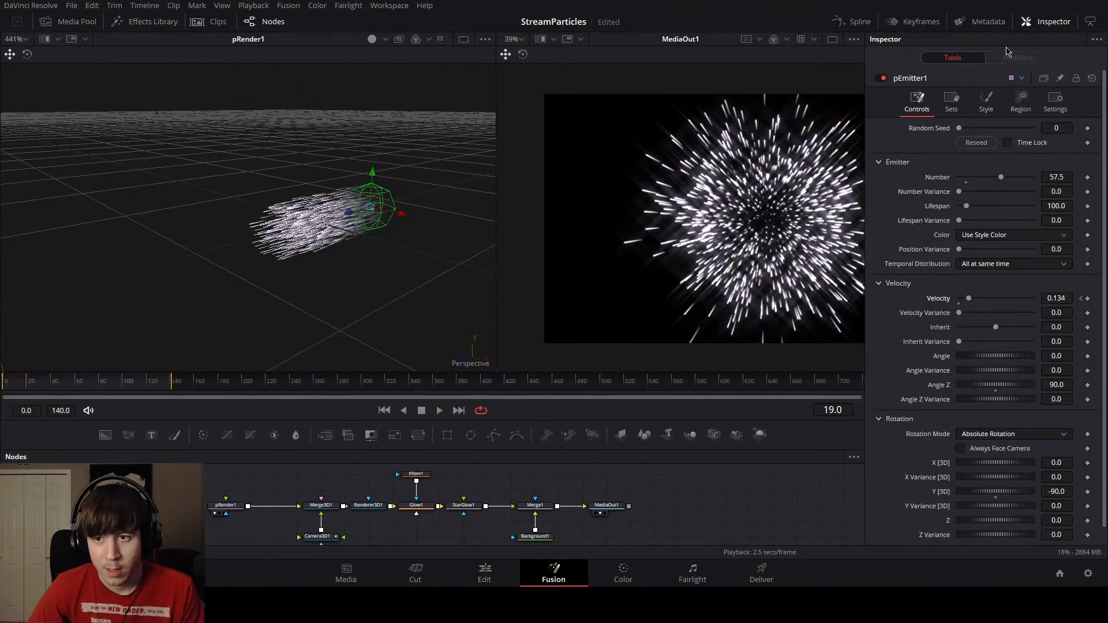
Step: Hide the Inspector to widen the viewers, play the animation from the start to frame 117, and scrub back to frame 58
click(1039, 18)
click(8, 396)
key(space)
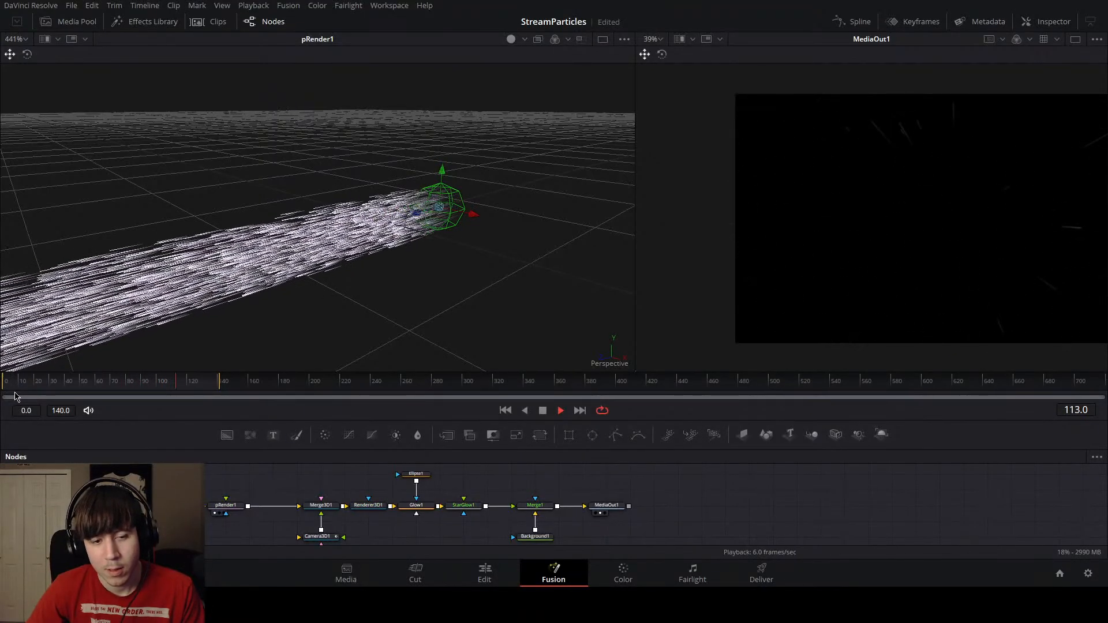
key(space)
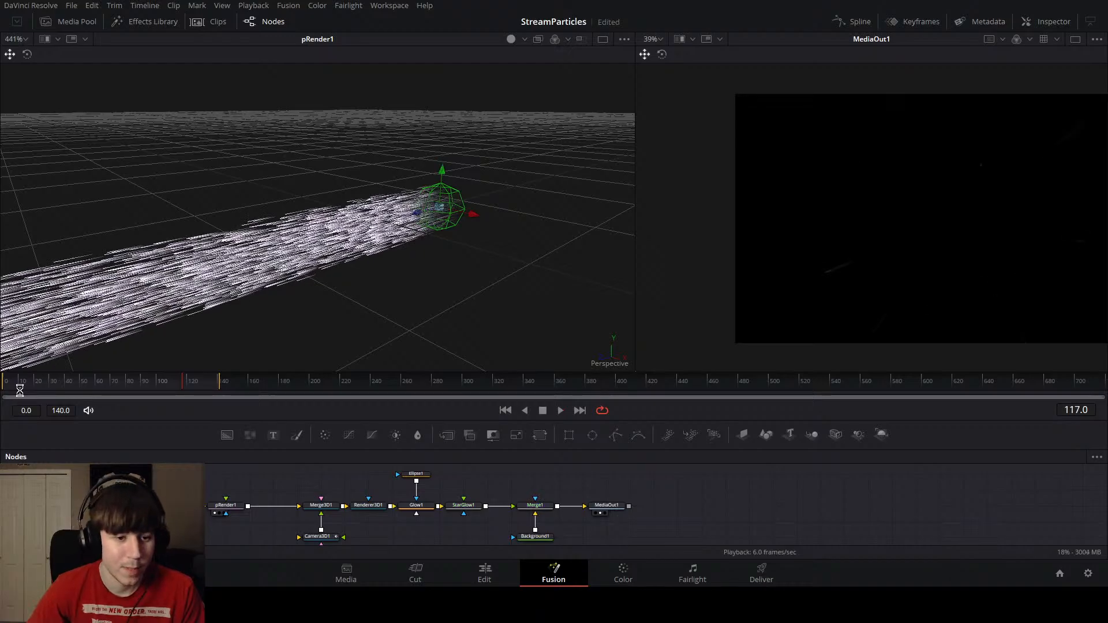
mouse_move(163, 390)
mouse_down()
mouse_move(218, 389)
mouse_move(106, 404)
mouse_move(117, 391)
mouse_up()
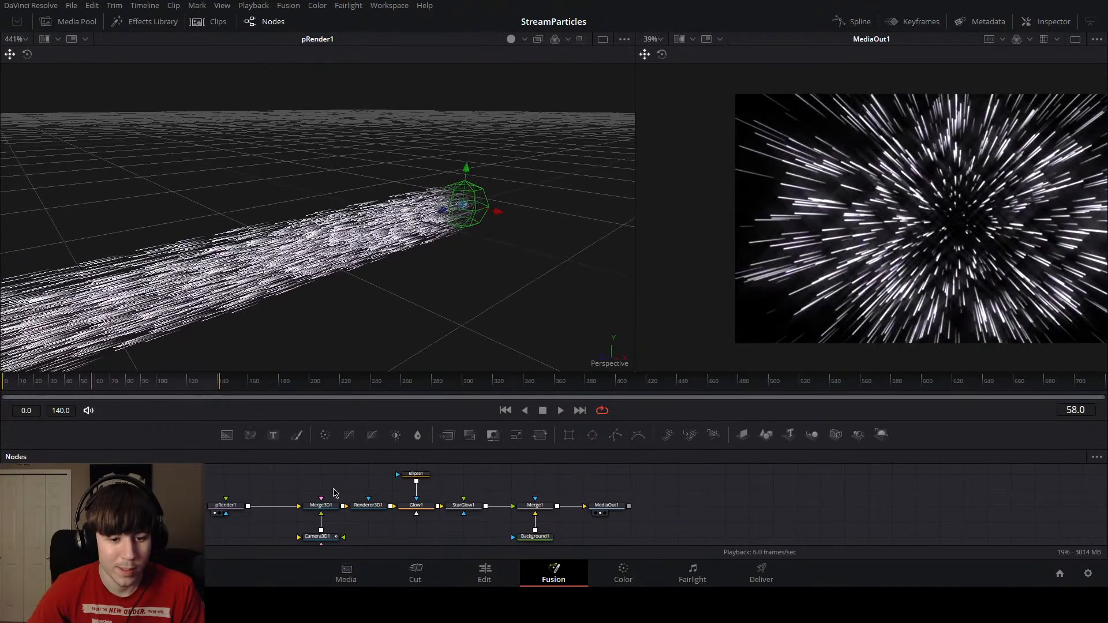
Step: Load Merge3D1 into the 3D viewer and inspect the camera's position in the particle stream, scrubbing back to frame 32
click(321, 505)
key(1)
drag(324, 341, 406, 318)
click(182, 385)
drag(182, 388, 53, 403)
scroll(327, 271, up, 5)
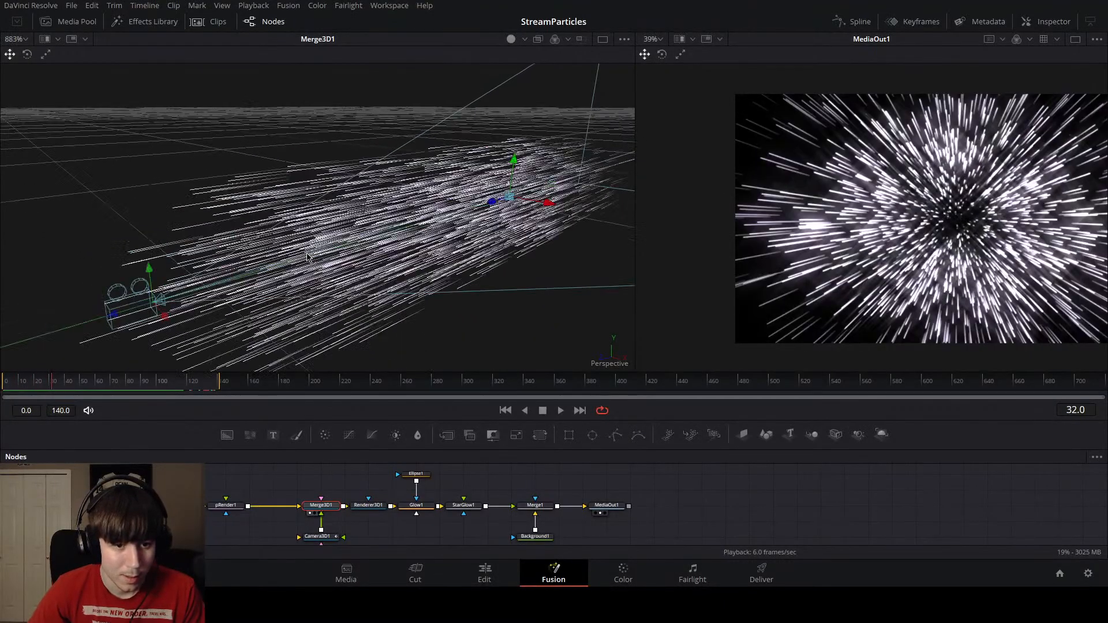
Step: Move the playhead to frame 360 and set the render range end to 360
mouse_move(142, 386)
mouse_down()
mouse_move(36, 388)
mouse_move(7, 402)
mouse_move(94, 385)
mouse_move(555, 395)
mouse_up()
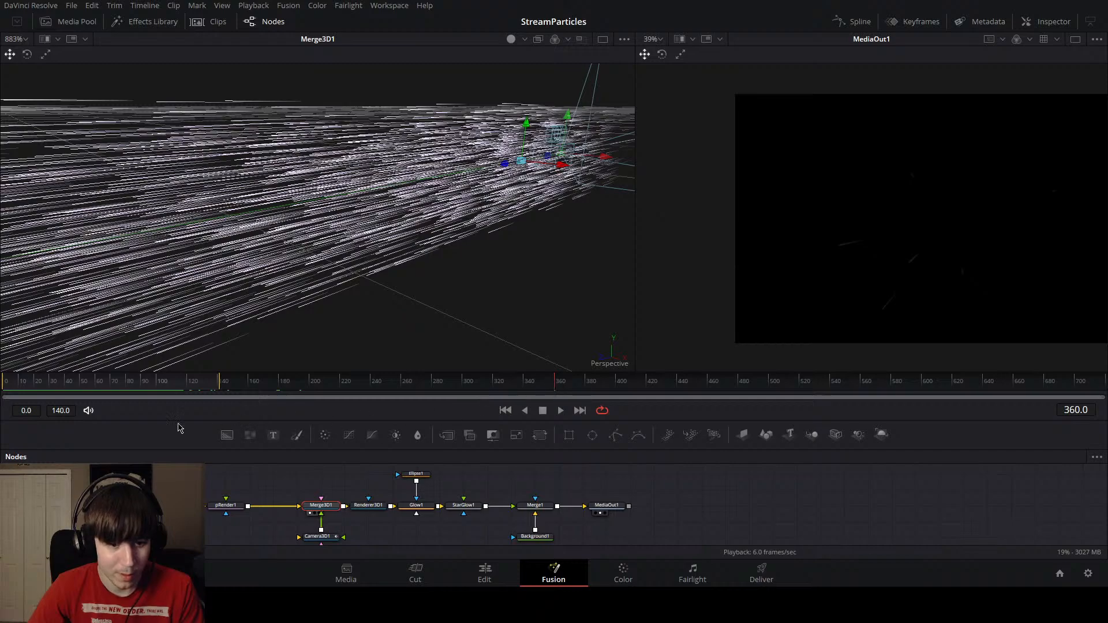
click(64, 410)
text(360)
key(Return)
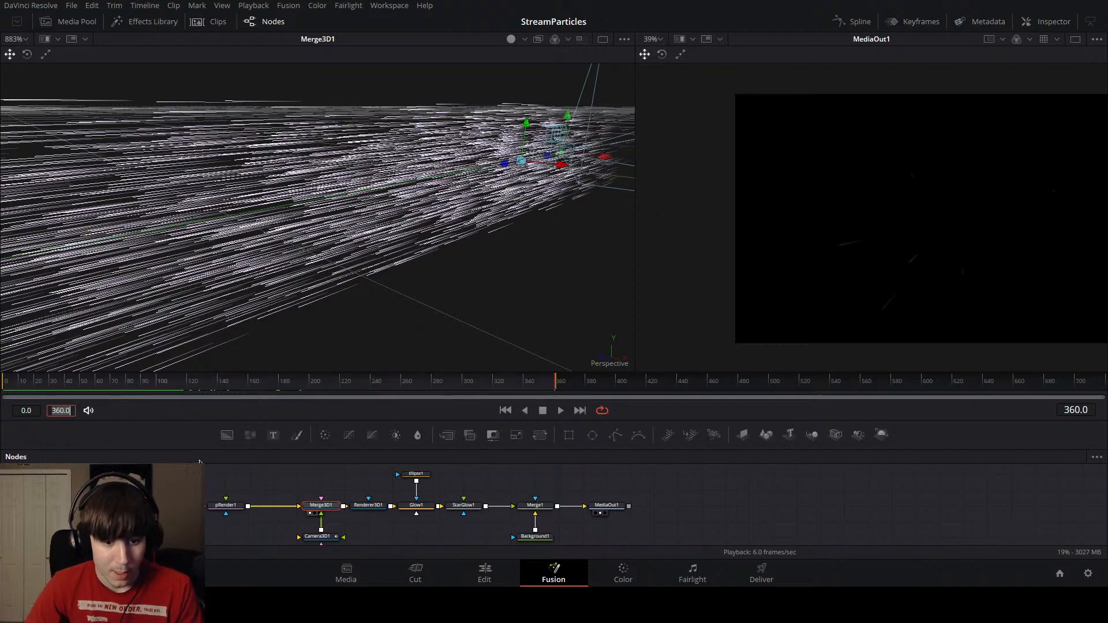
click(279, 463)
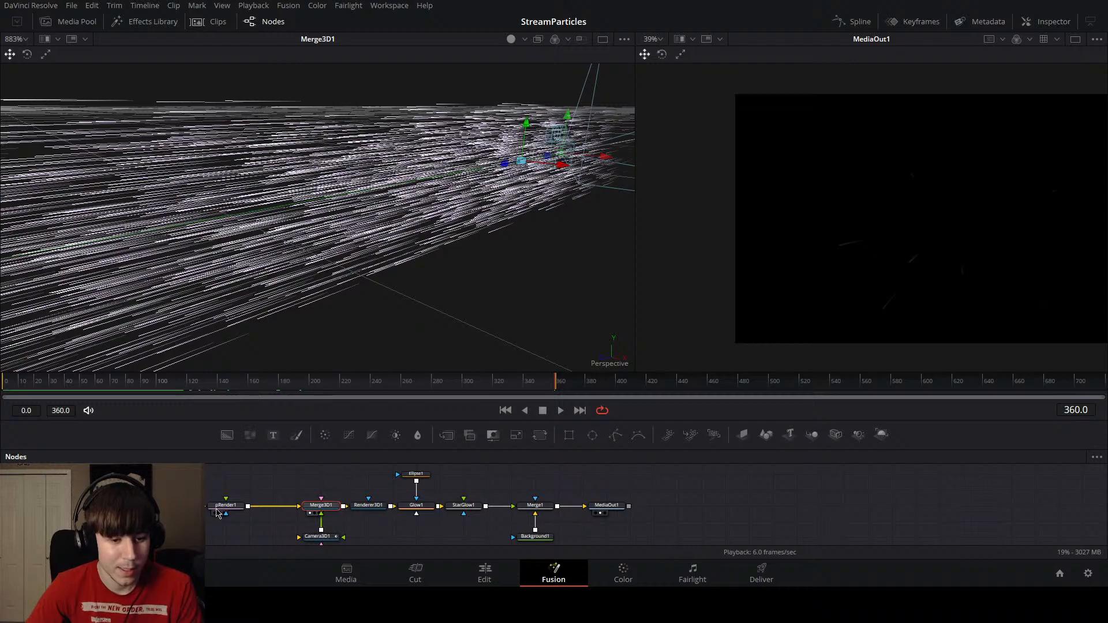
Step: Select Camera3D1 and expand its track in the Keyframes editor to reach the ZOffset animation
click(317, 537)
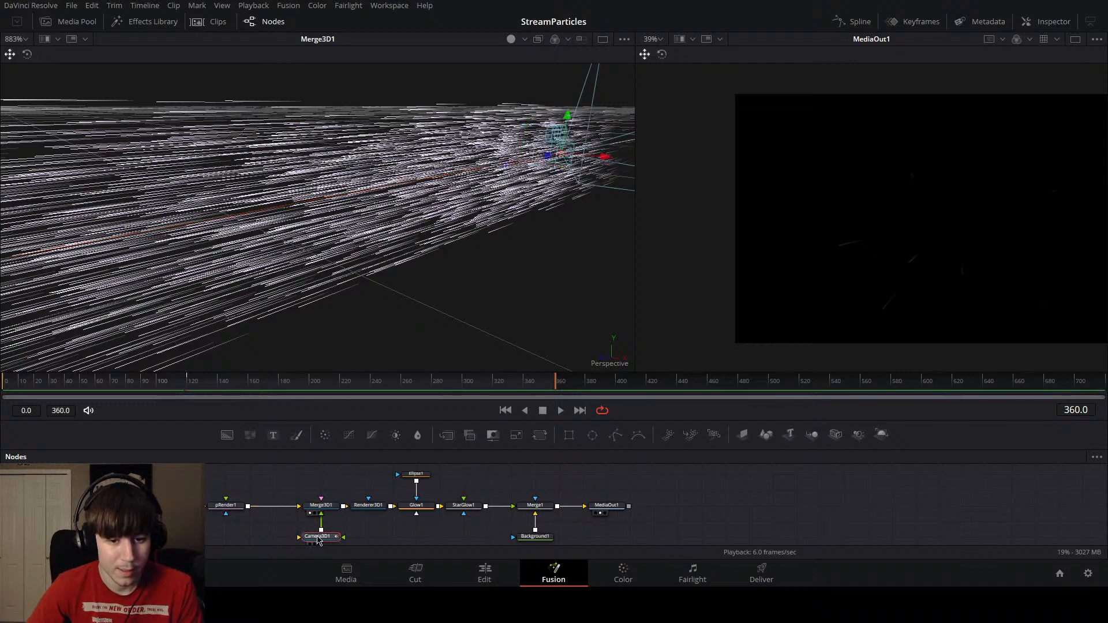
click(854, 22)
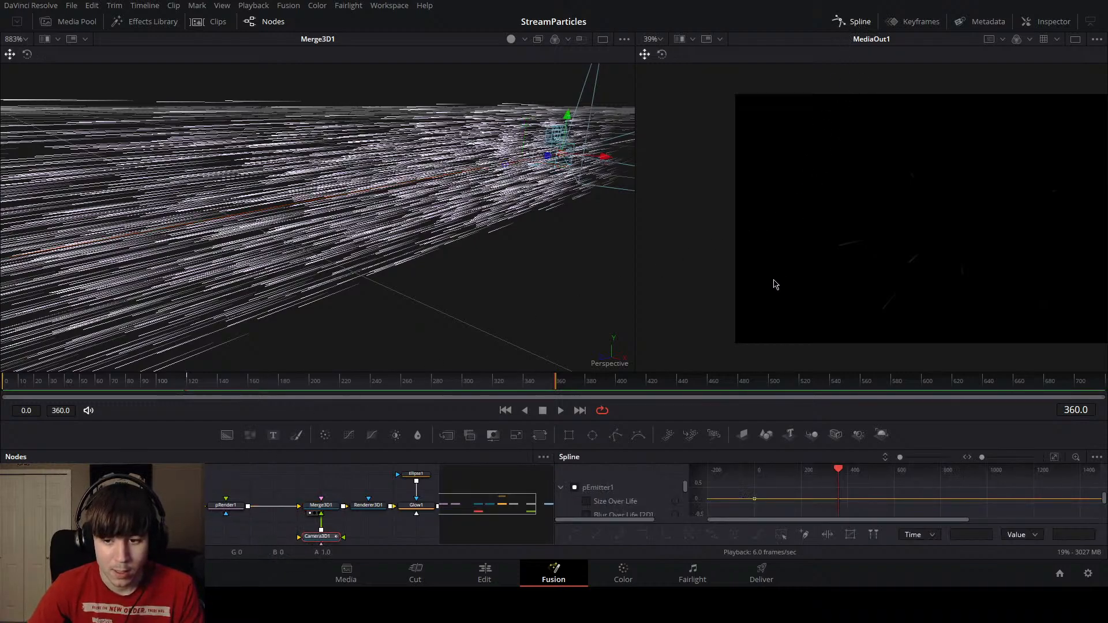
click(859, 21)
click(918, 21)
scroll(644, 498, down, 5)
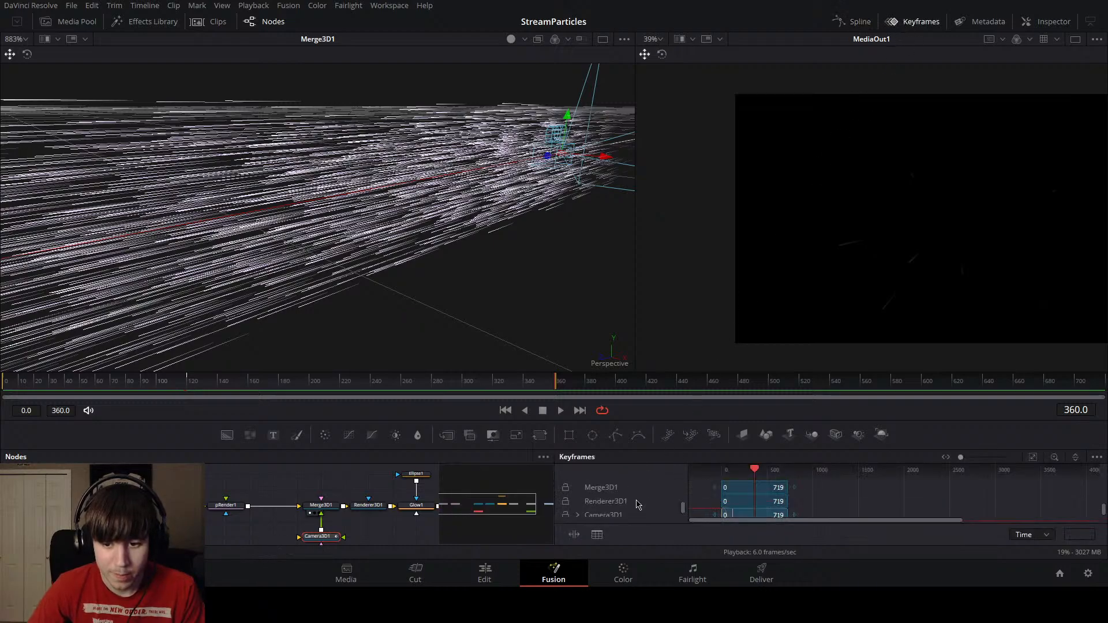
click(578, 515)
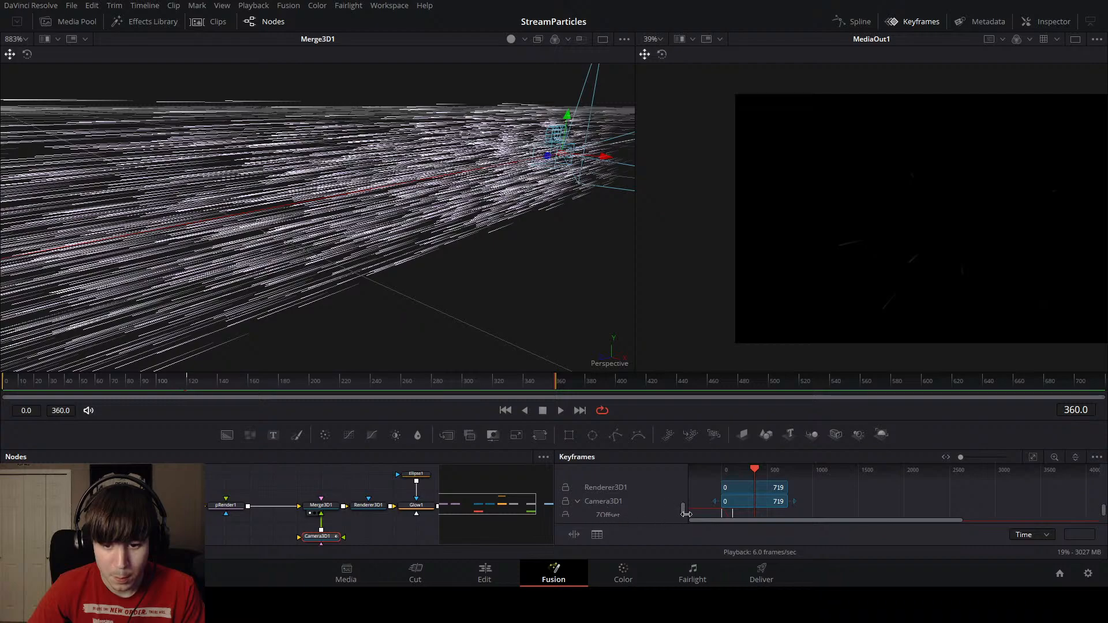
drag(686, 513, 801, 508)
click(611, 519)
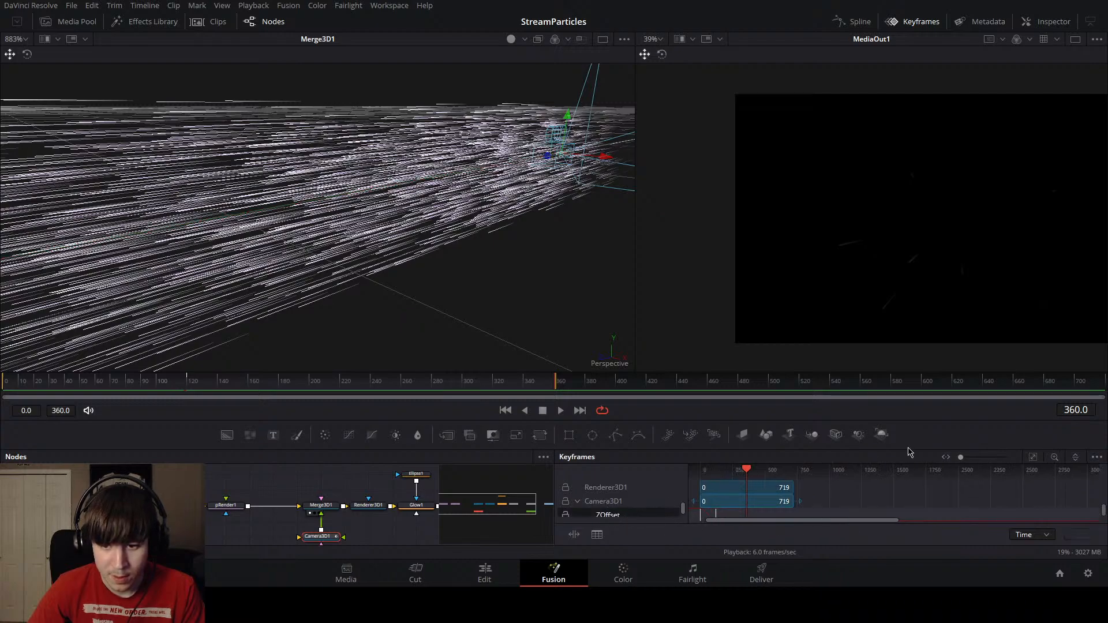
Step: Fit the keyframe timeline to the full clip range and enlarge the Keyframes editor to show Camera3D1's ZOffset track
click(1032, 459)
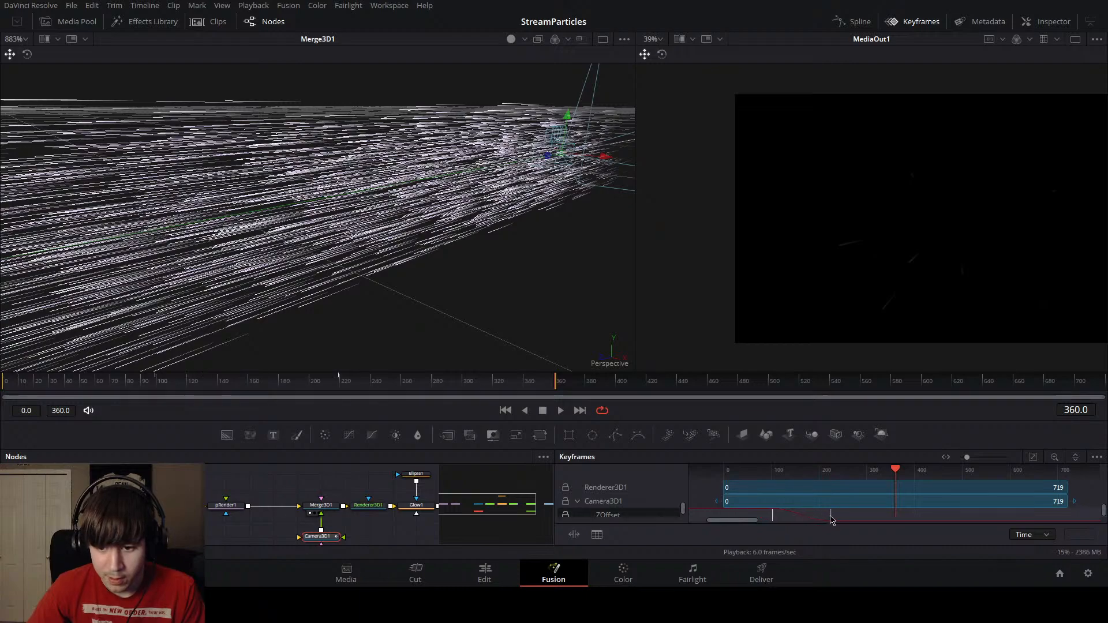
click(781, 514)
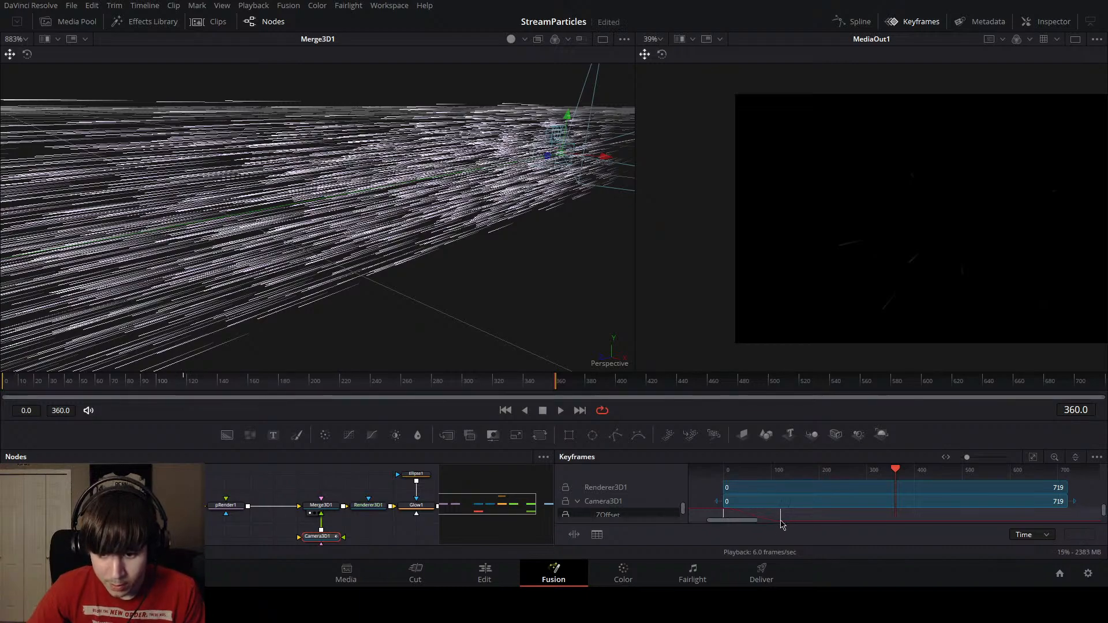
click(780, 521)
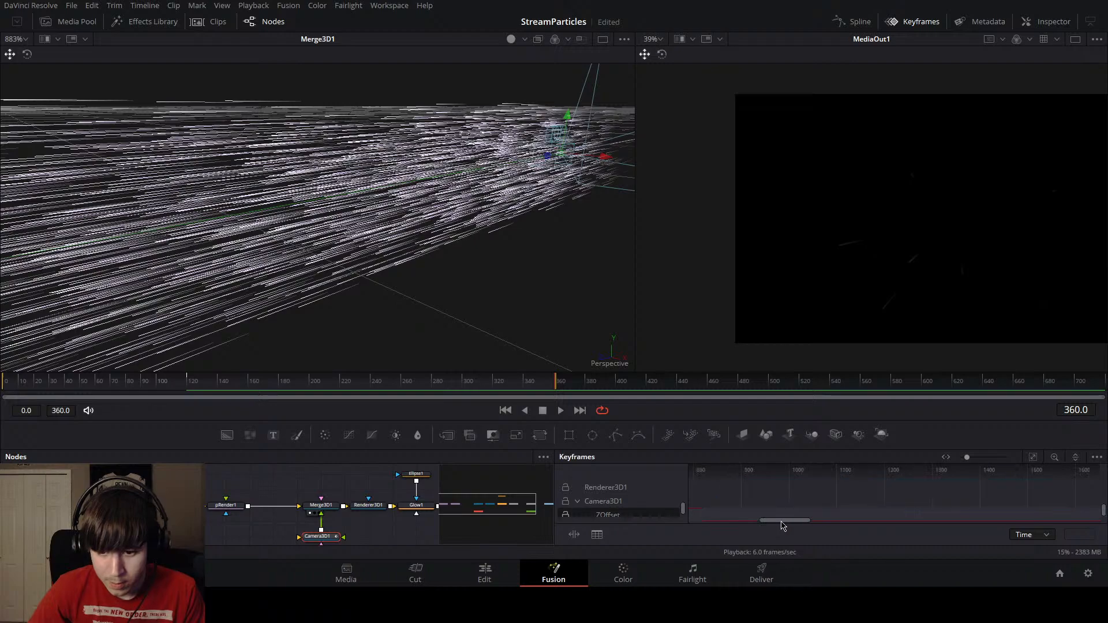
drag(784, 525, 730, 523)
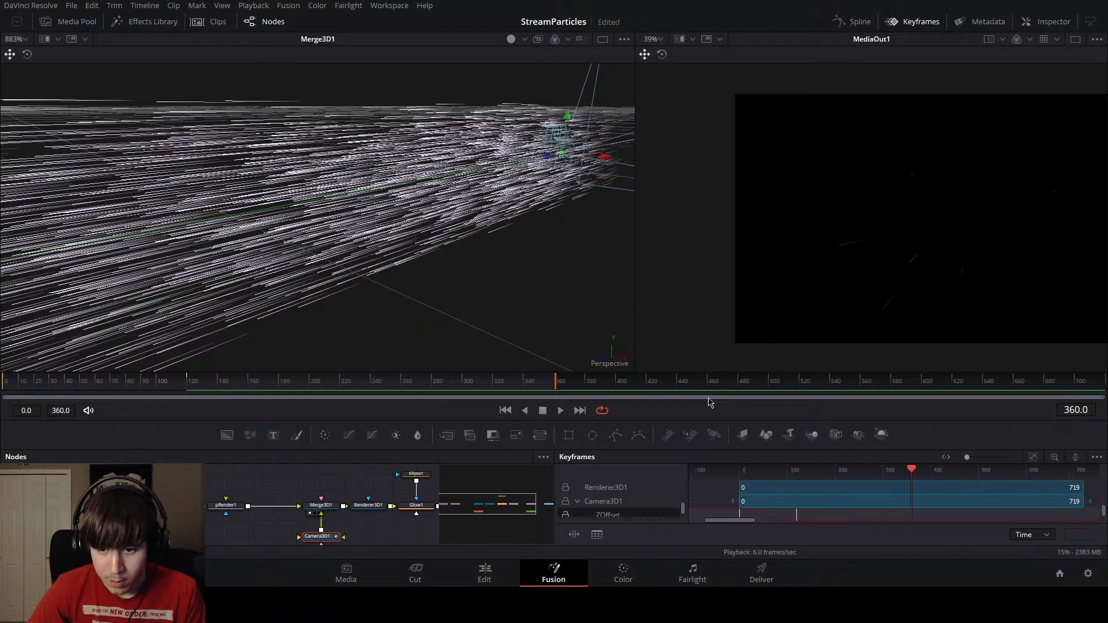
drag(705, 373, 698, 208)
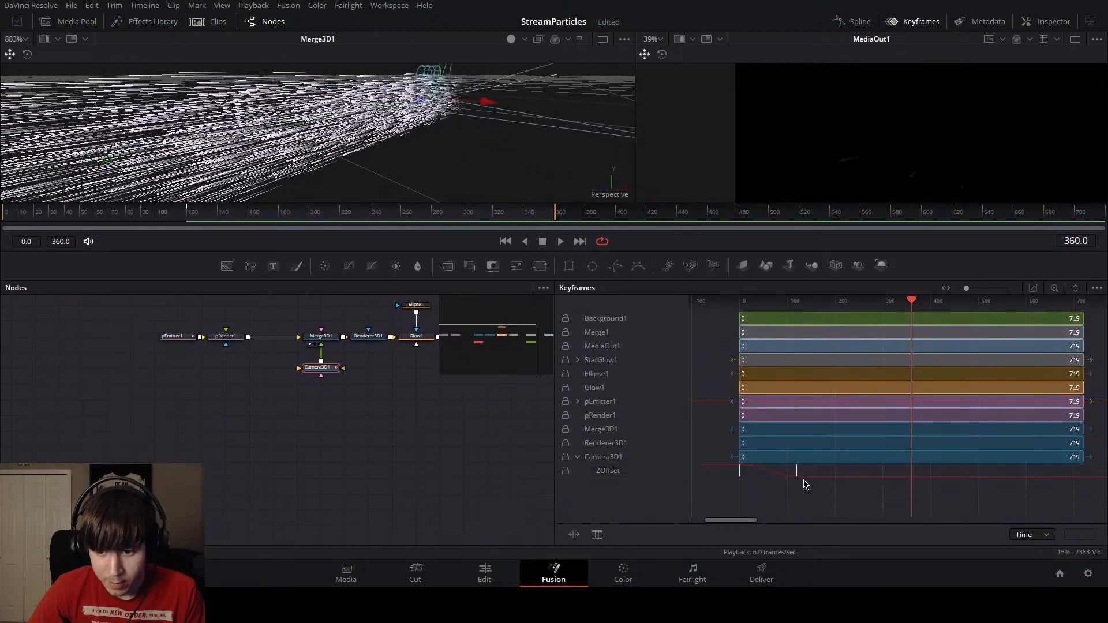
Step: Move Camera3D1's ending ZOffset keyframe to frame 360 and play the animation to check the slower camera move
drag(808, 489, 912, 478)
click(888, 506)
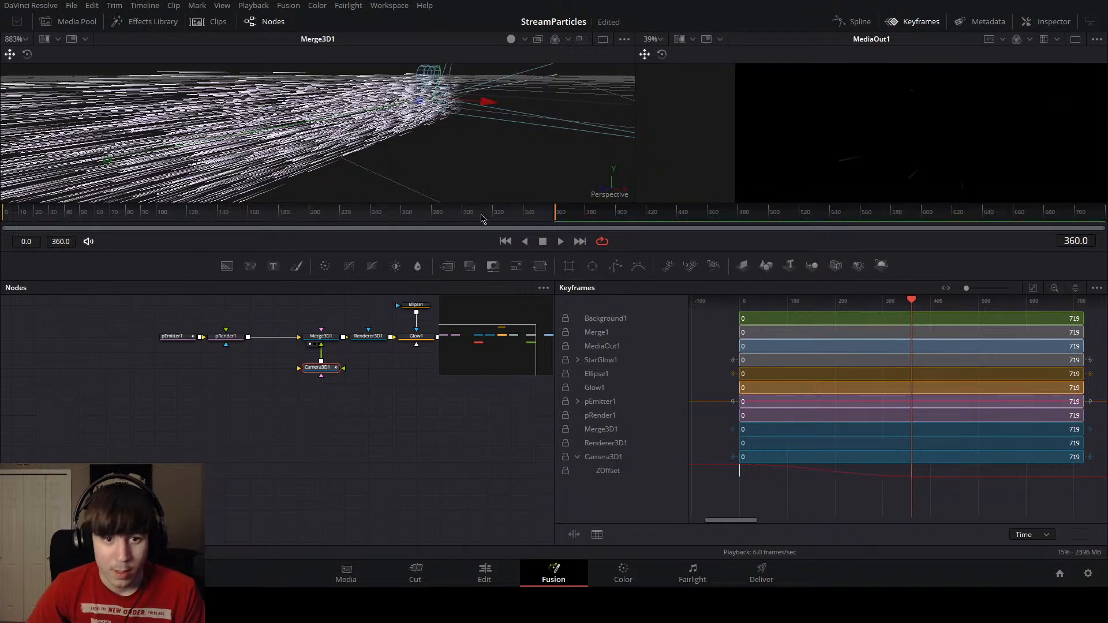
key(space)
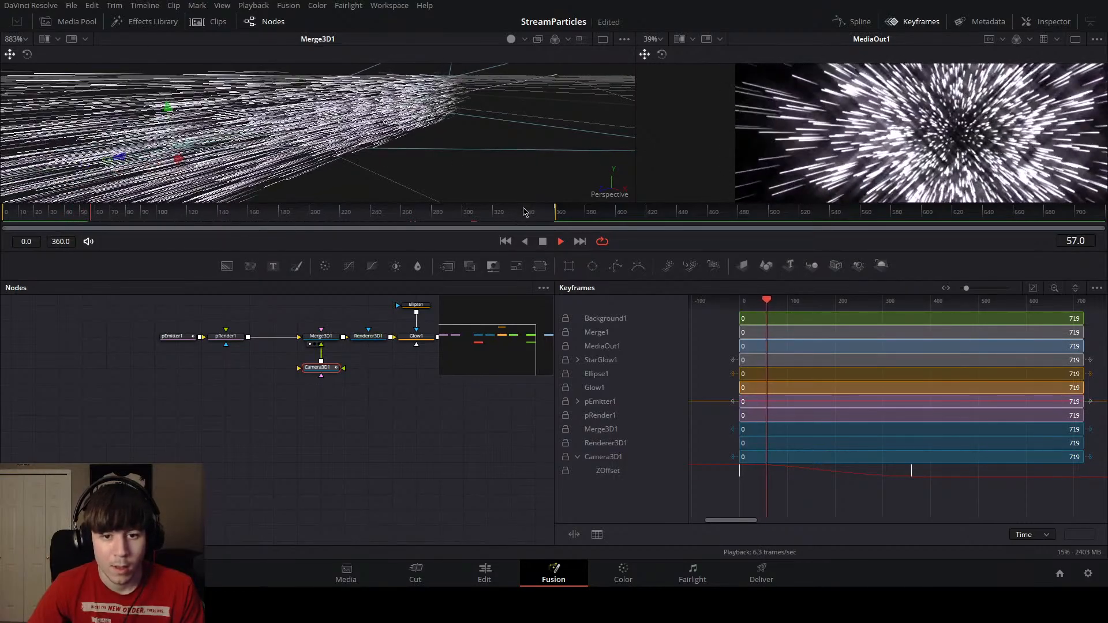
Step: Enlarge the viewer area, show MediaOut1 alone in a single viewer to review the star stream, and stop playback
drag(523, 209, 509, 415)
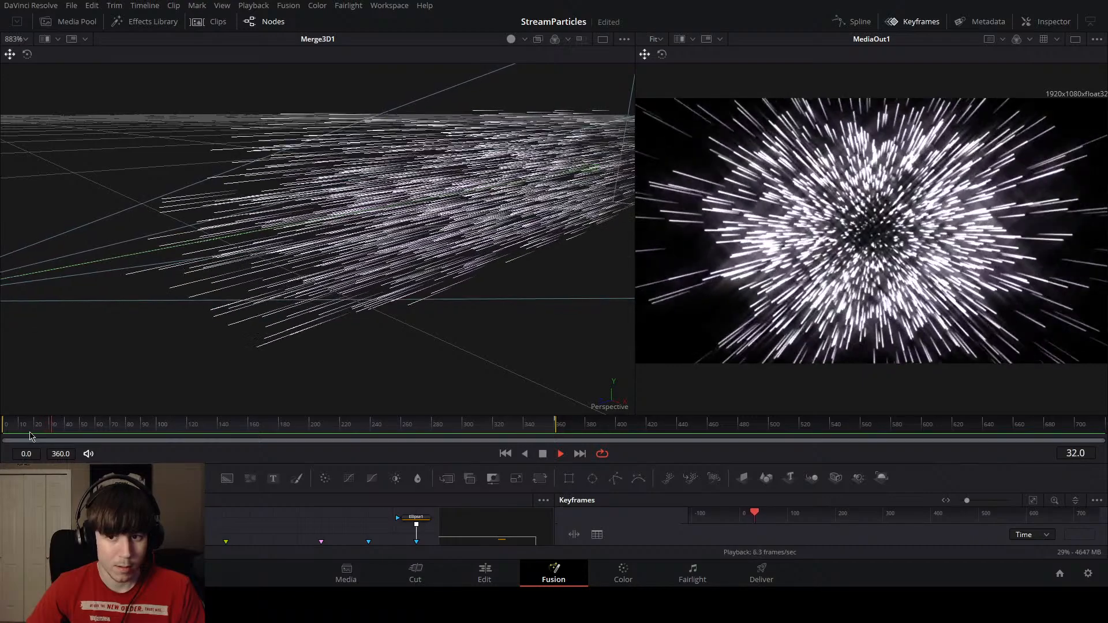
click(1075, 38)
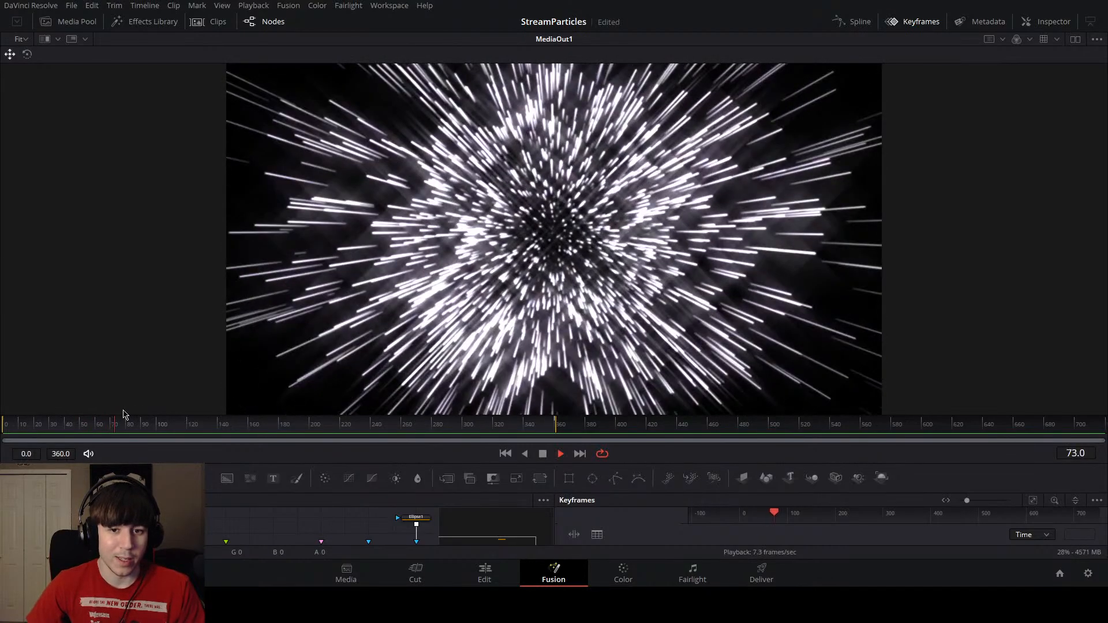
key(space)
Step: Open pEmitter1's settings in the Inspector and go to its Velocity keyframe at frame 0
drag(321, 524, 383, 510)
click(241, 537)
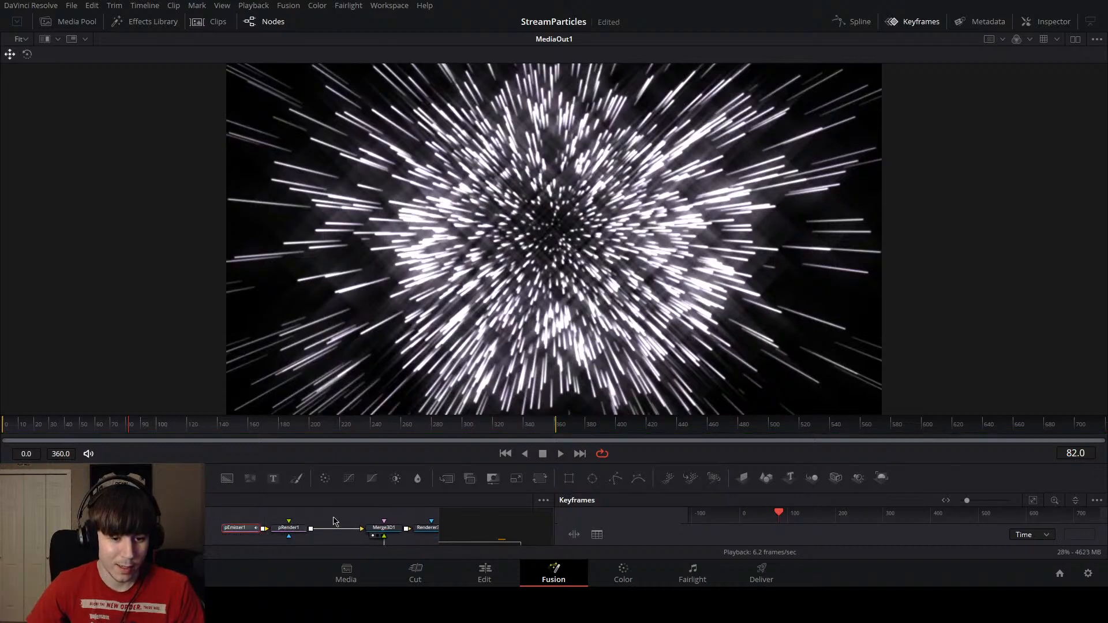
click(1050, 22)
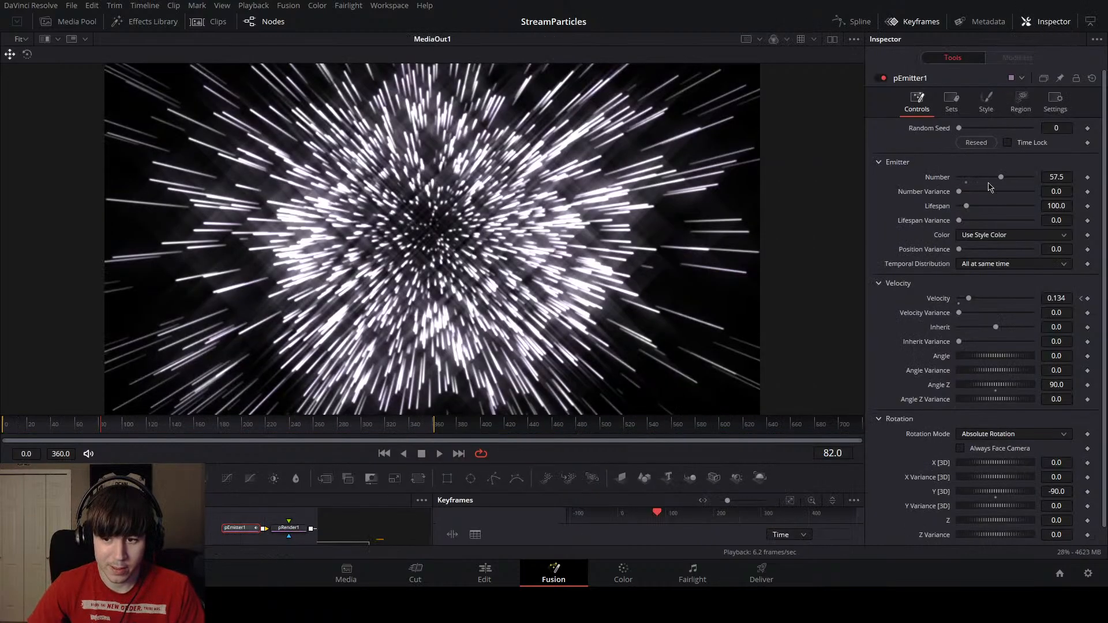
click(1082, 299)
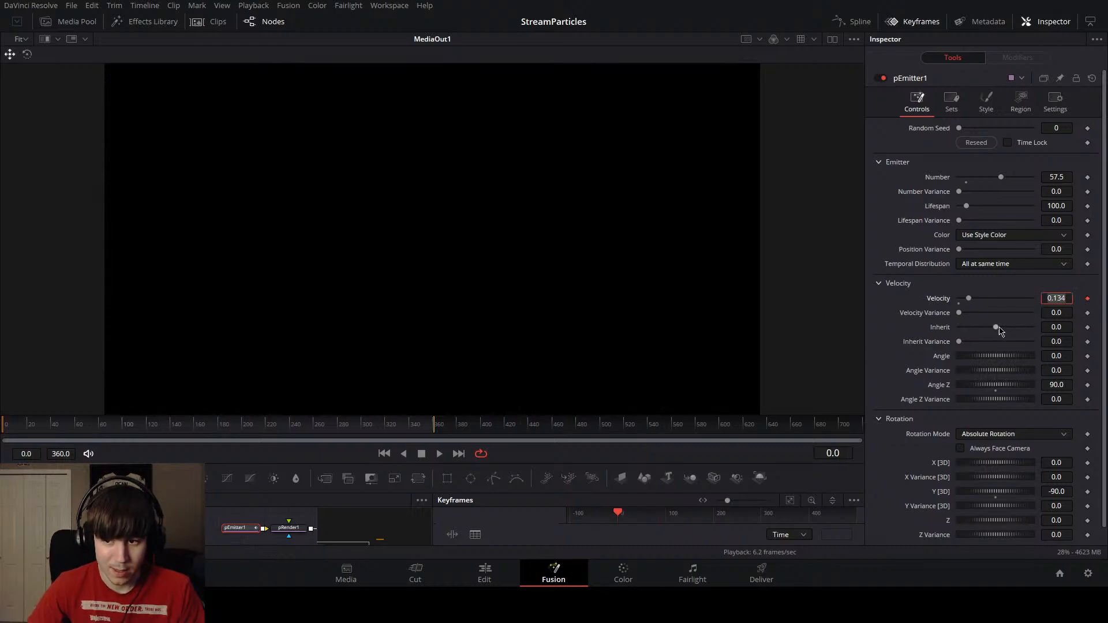
click(241, 530)
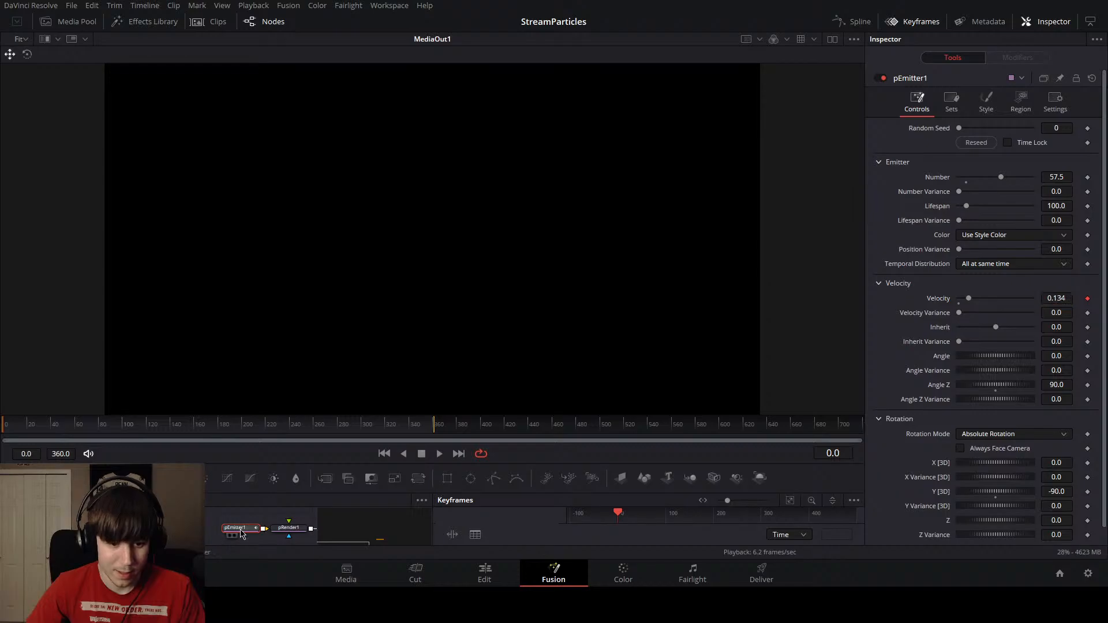
mouse_move(56, 438)
mouse_down()
mouse_move(5, 433)
mouse_move(56, 436)
mouse_up()
click(1080, 298)
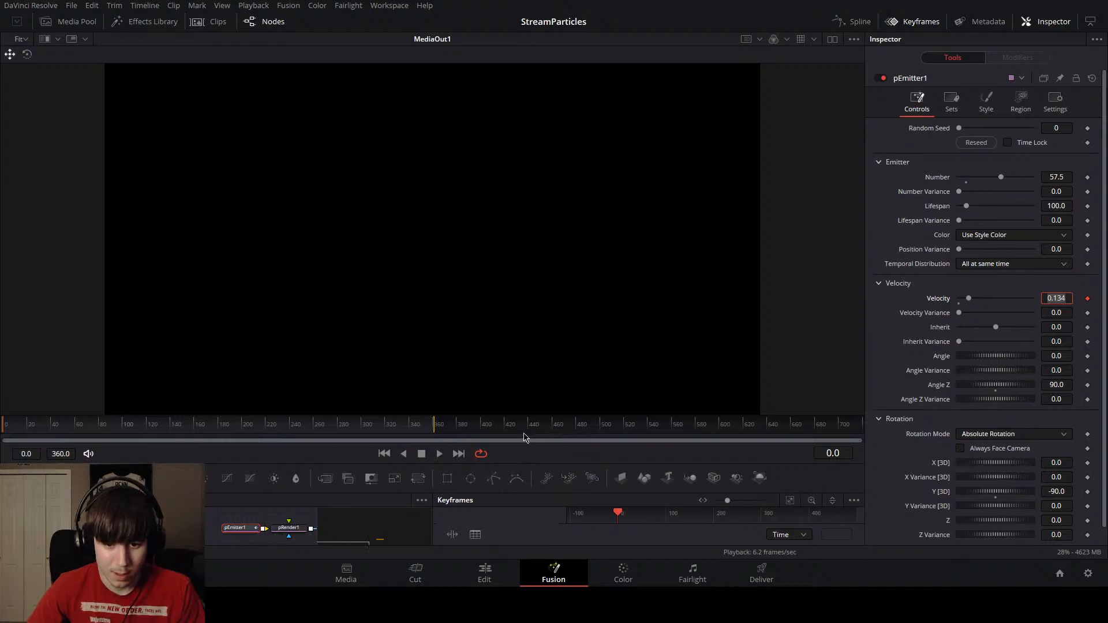
Step: Enlarge the Keyframes editor and expand pEmitter1 to examine the keyframes on its Velocity track
drag(527, 412, 518, 189)
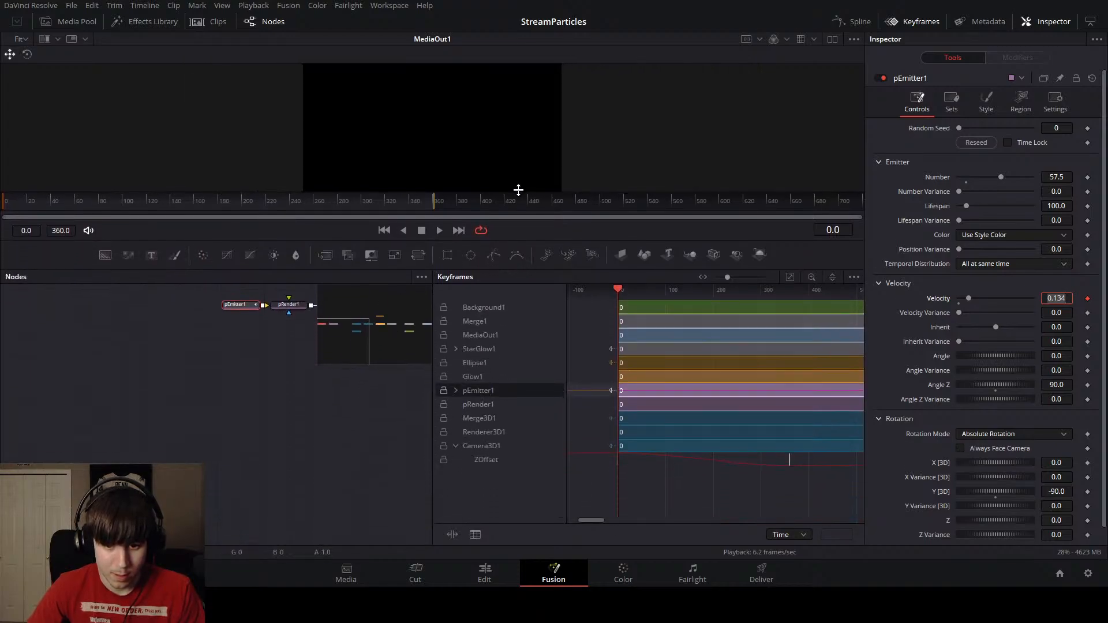
click(457, 392)
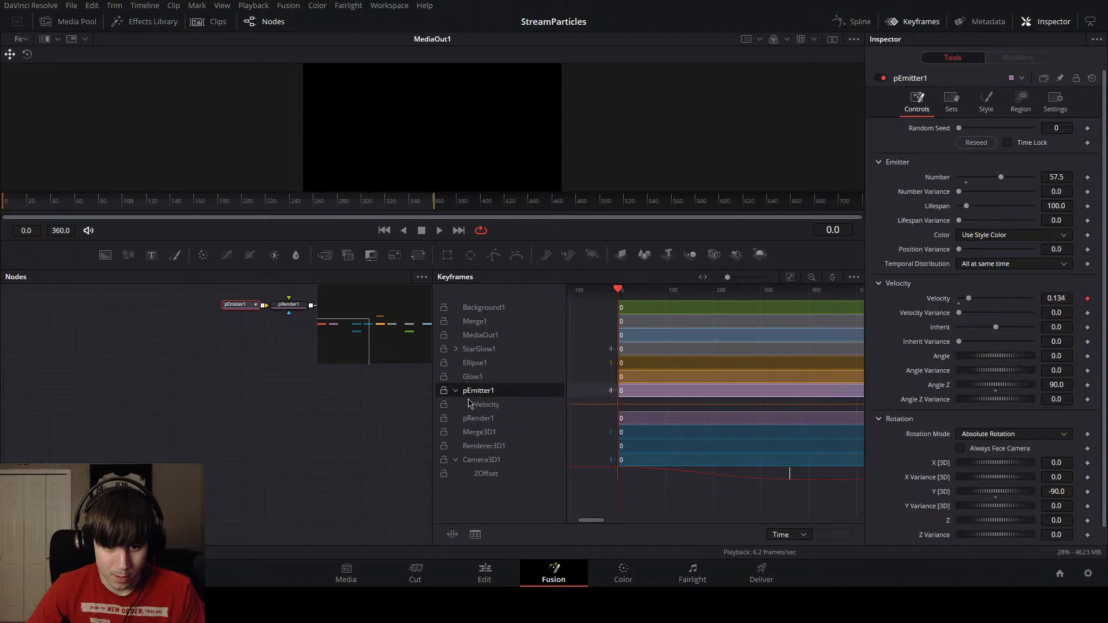
click(472, 404)
scroll(645, 474, up, 3)
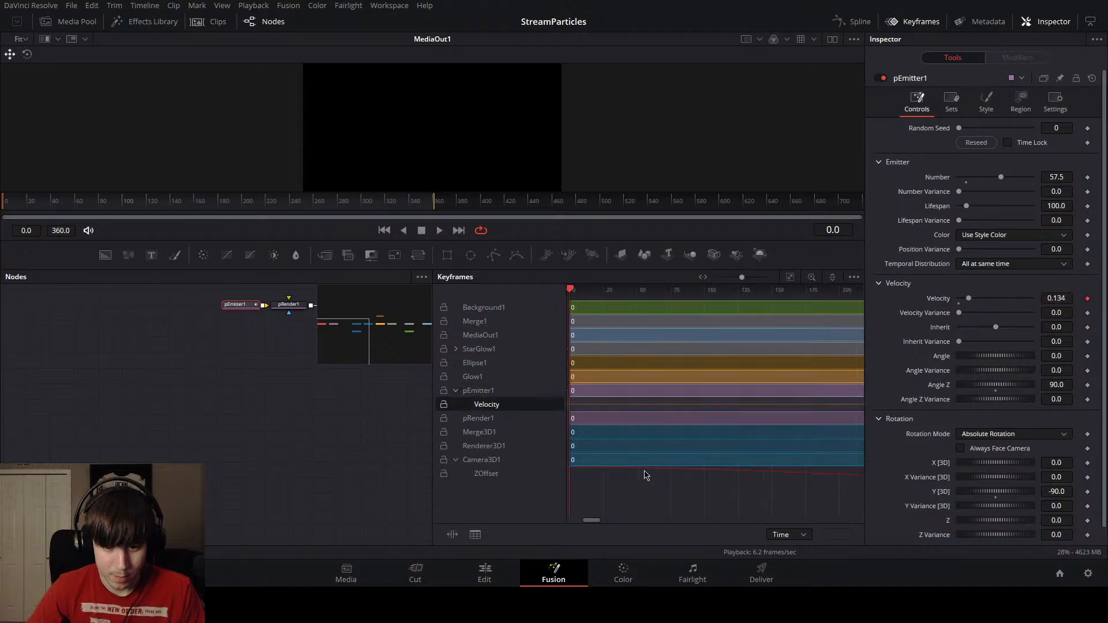
scroll(645, 474, down, 2)
Step: Scrub to frame 34, enlarge the viewer, and reduce pEmitter1's particle Number to 23.6
drag(144, 218, 44, 213)
drag(193, 409, 220, 471)
drag(263, 263, 263, 402)
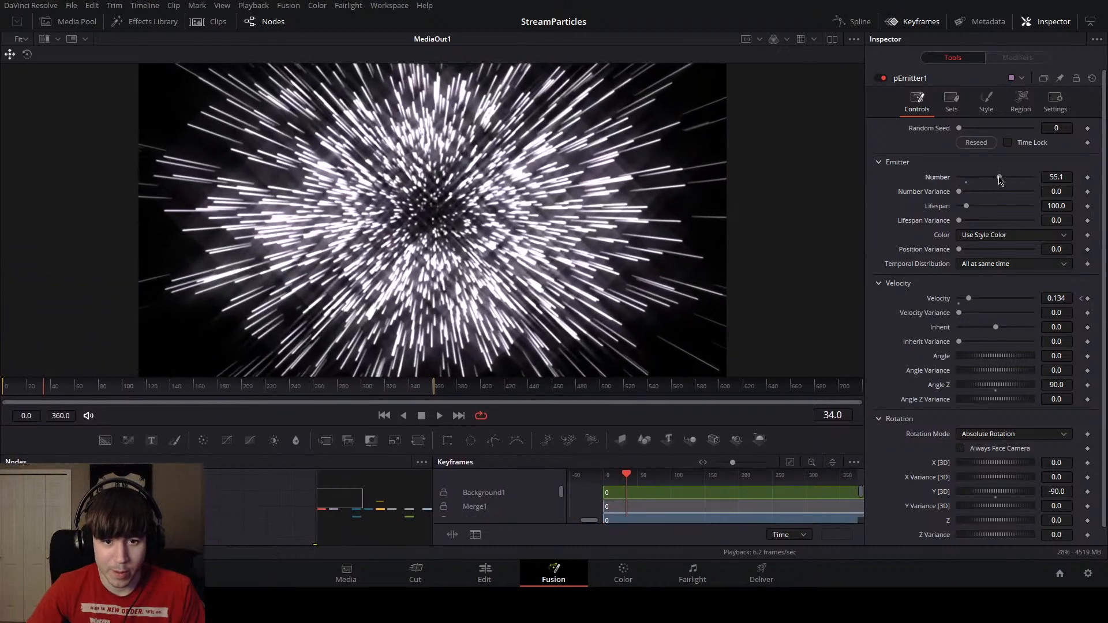
drag(1000, 180, 977, 177)
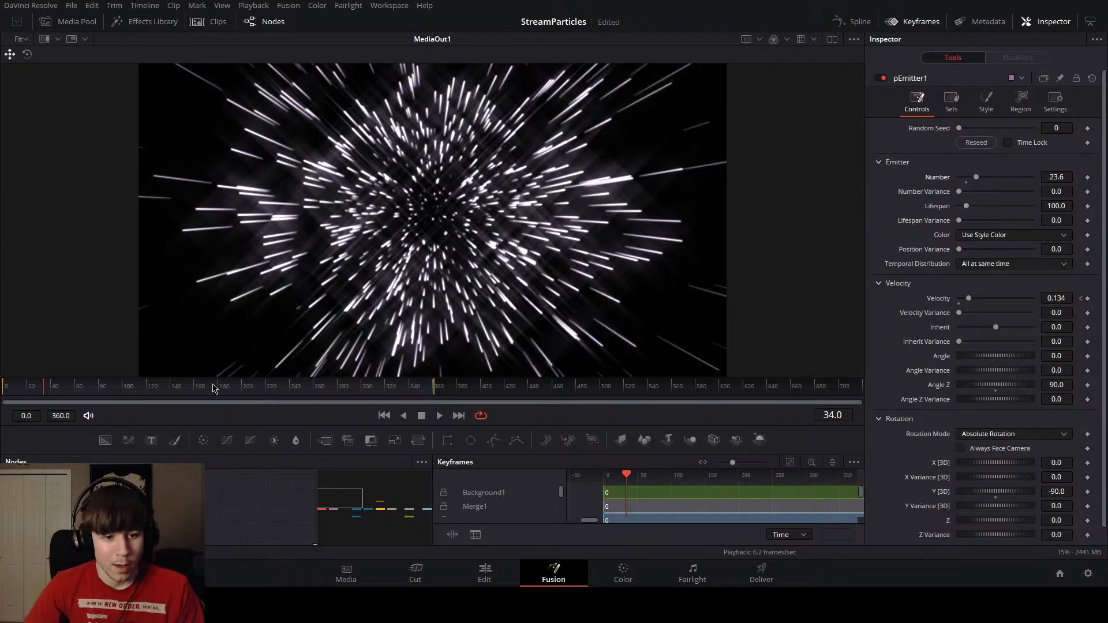
Step: Play the animation from frame 0 to review the sparser star stream
click(40, 391)
drag(40, 390, 2, 395)
key(space)
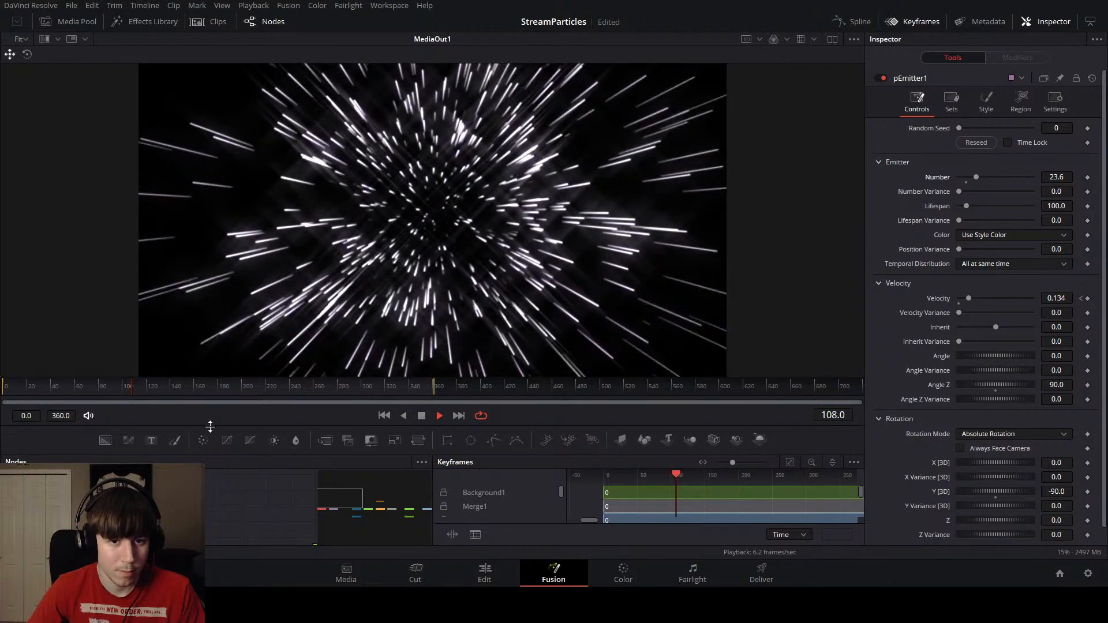
scroll(443, 229, down, 4)
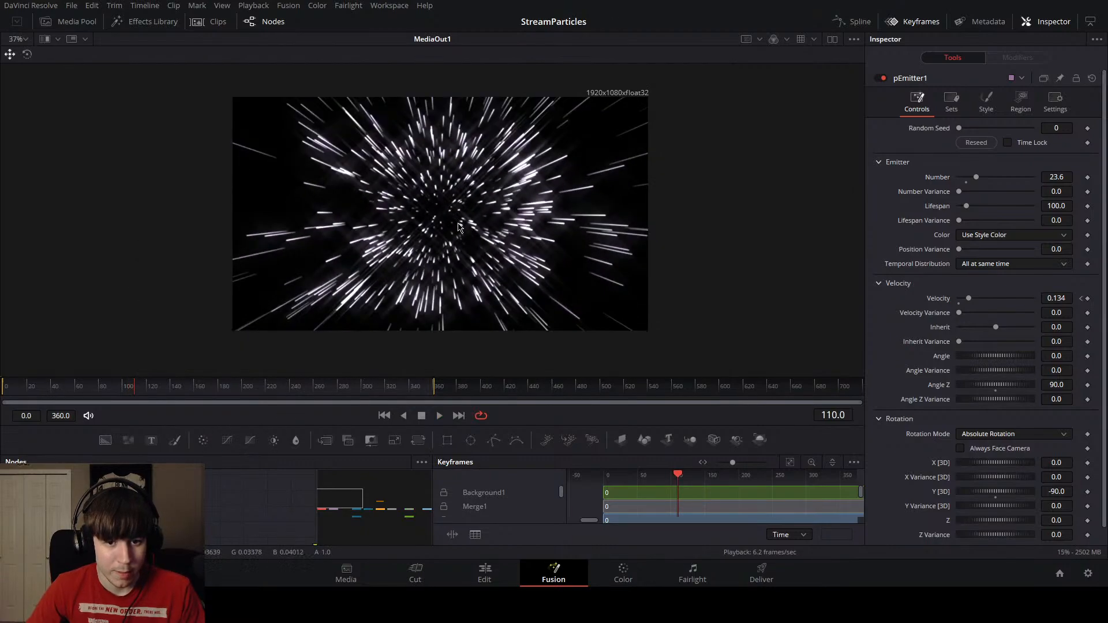
scroll(444, 230, up, 4)
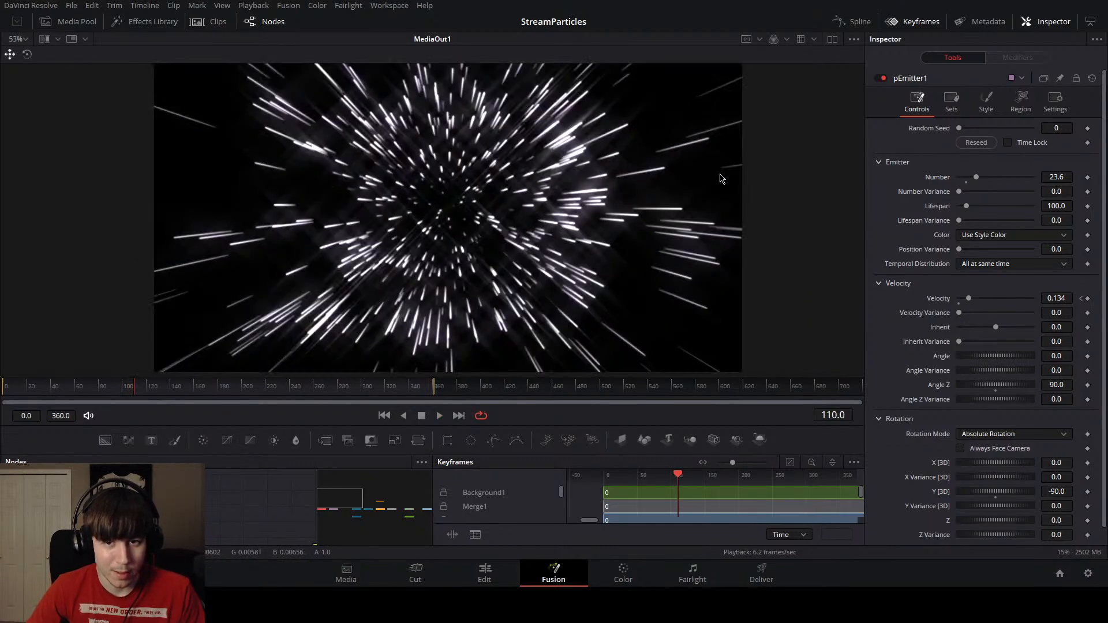
Step: Close the Keyframes editor and bring the whole node chain through MediaOut1 into view
click(917, 26)
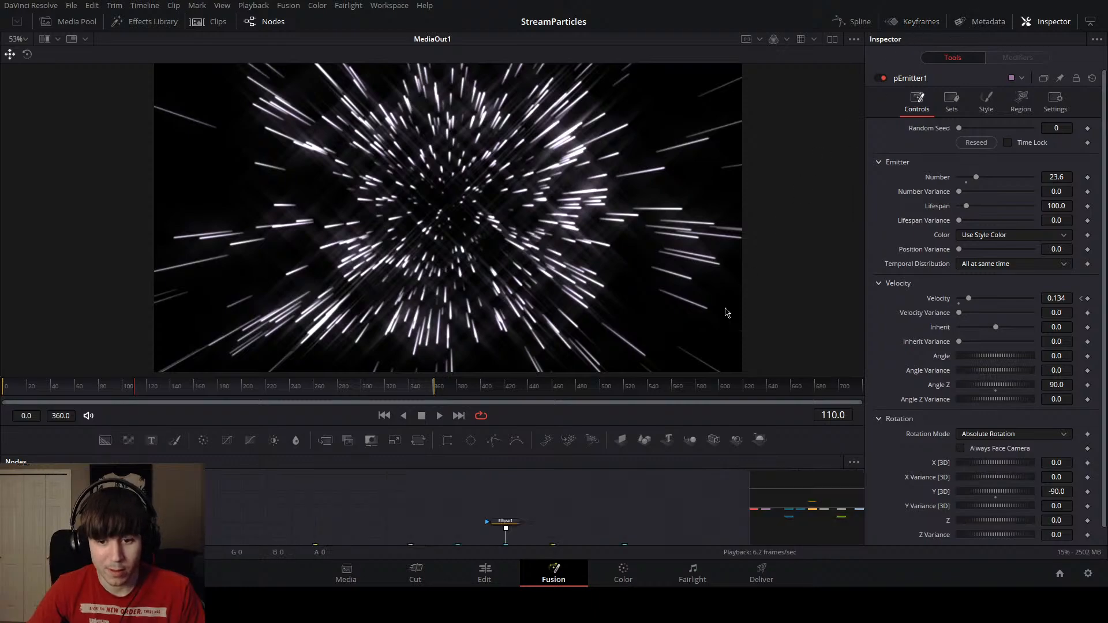
drag(476, 516, 258, 492)
scroll(447, 526, down, 2)
drag(369, 504, 302, 504)
click(378, 514)
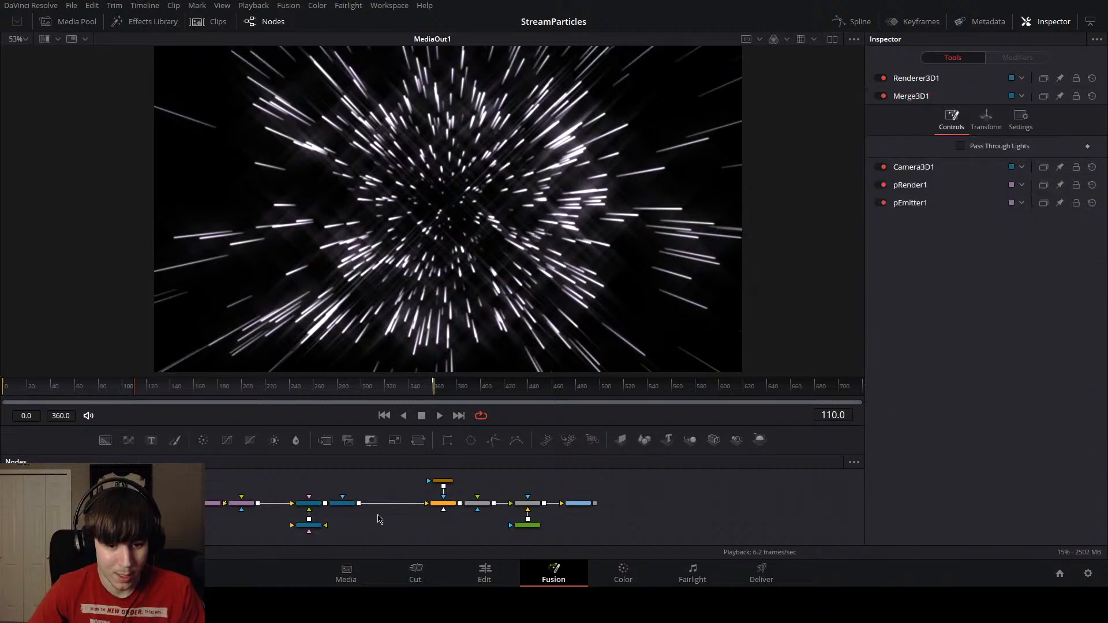
Step: Inspect Renderer3D1's output in the viewer and switch the viewer back to MediaOut1
click(343, 505)
key(1)
click(395, 532)
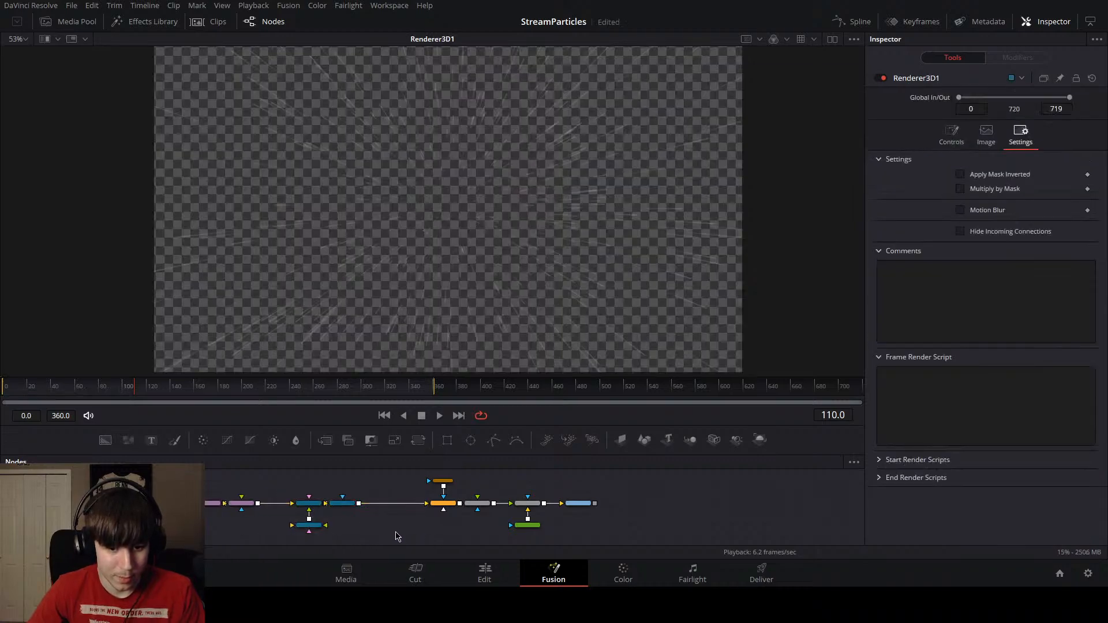
scroll(398, 537, up, 2)
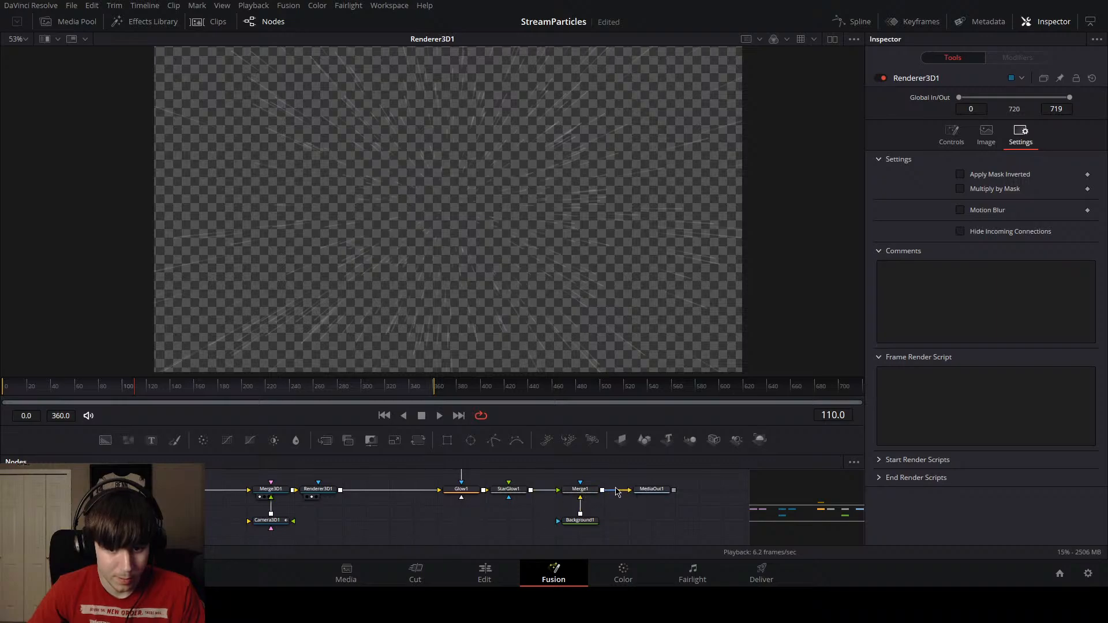
click(664, 490)
key(2)
Step: Add a Background merged over Renderer3D1's output ahead of Glow1, place its node above the merge, and set its color to white
click(330, 493)
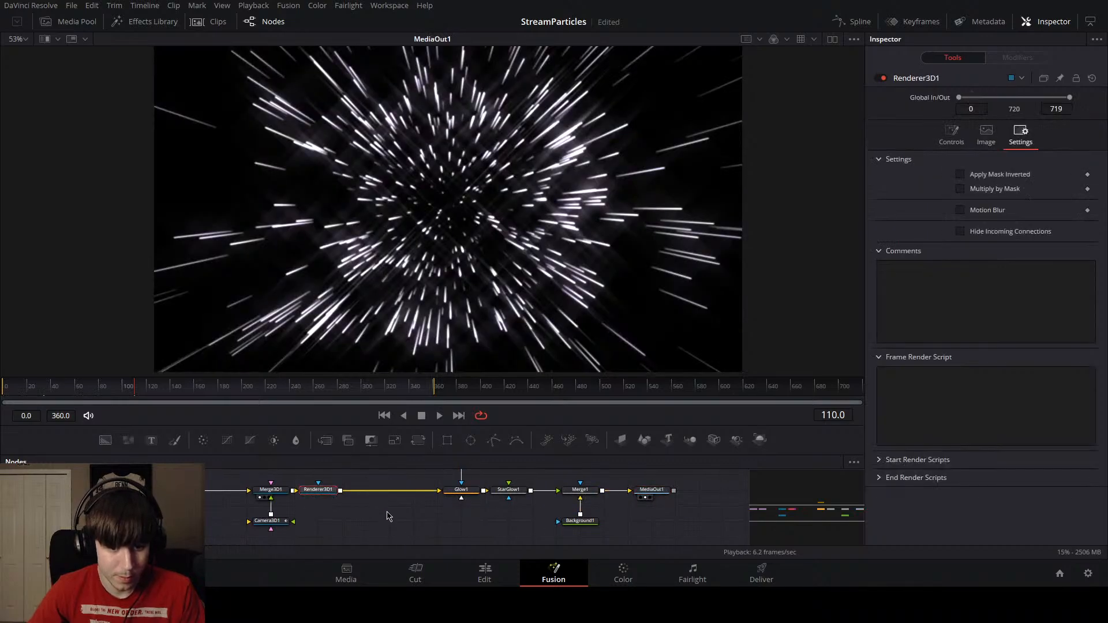
drag(386, 516, 398, 539)
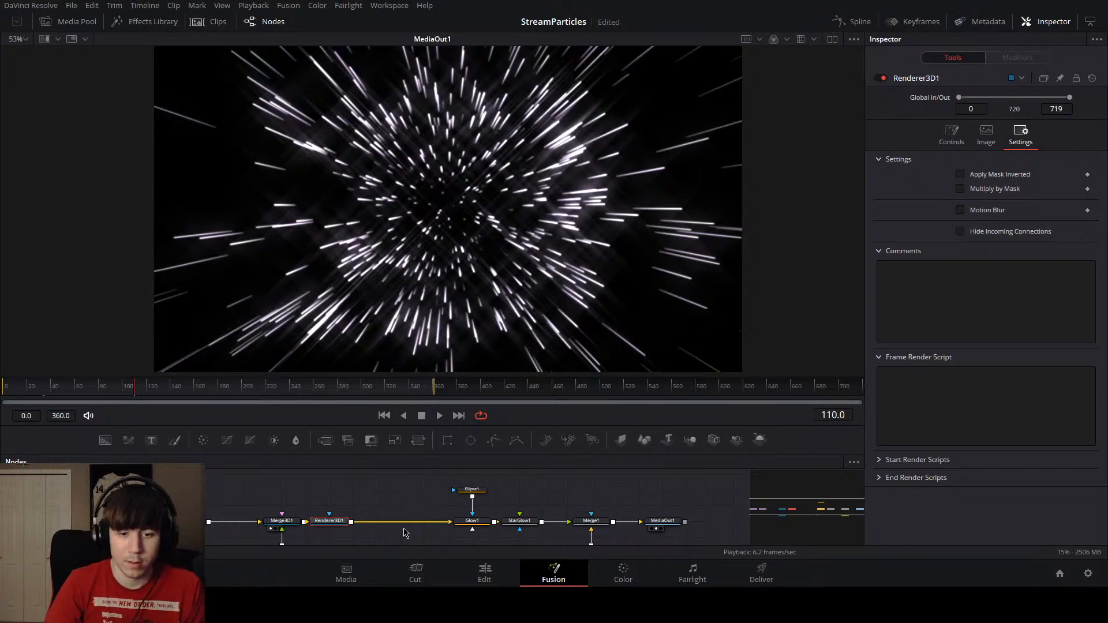
key(ctrl+v)
scroll(404, 524, up, 1)
scroll(365, 528, down, 1)
drag(330, 519, 400, 472)
drag(293, 521, 407, 480)
scroll(420, 518, up, 1)
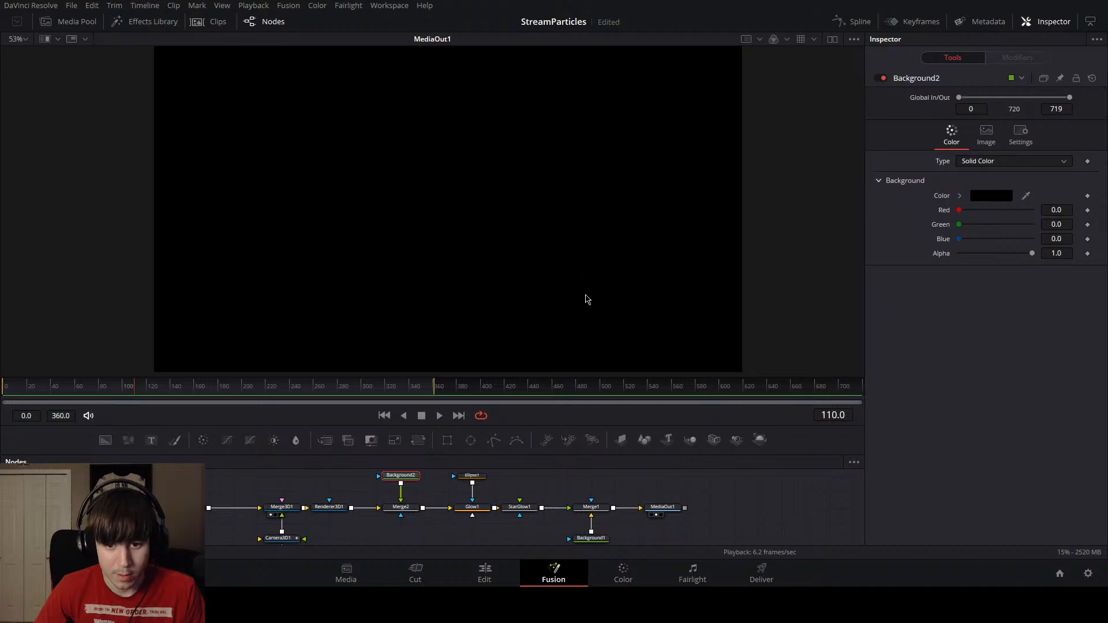
click(694, 399)
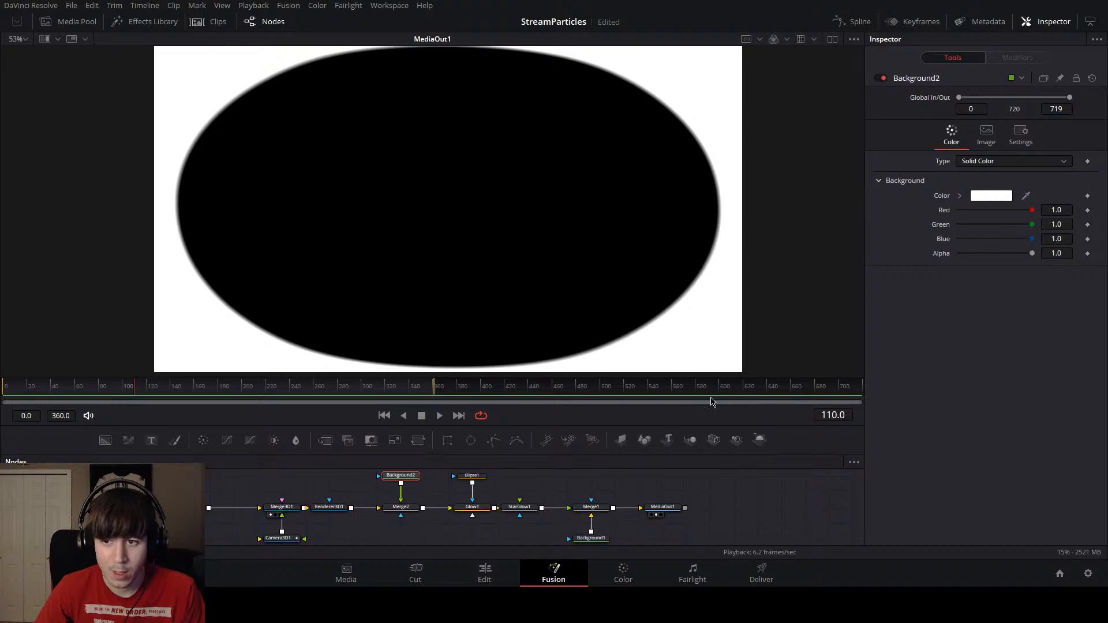
Step: Mask Background2 with a new Ellipse and place the ellipse node directly above it
drag(419, 491, 423, 509)
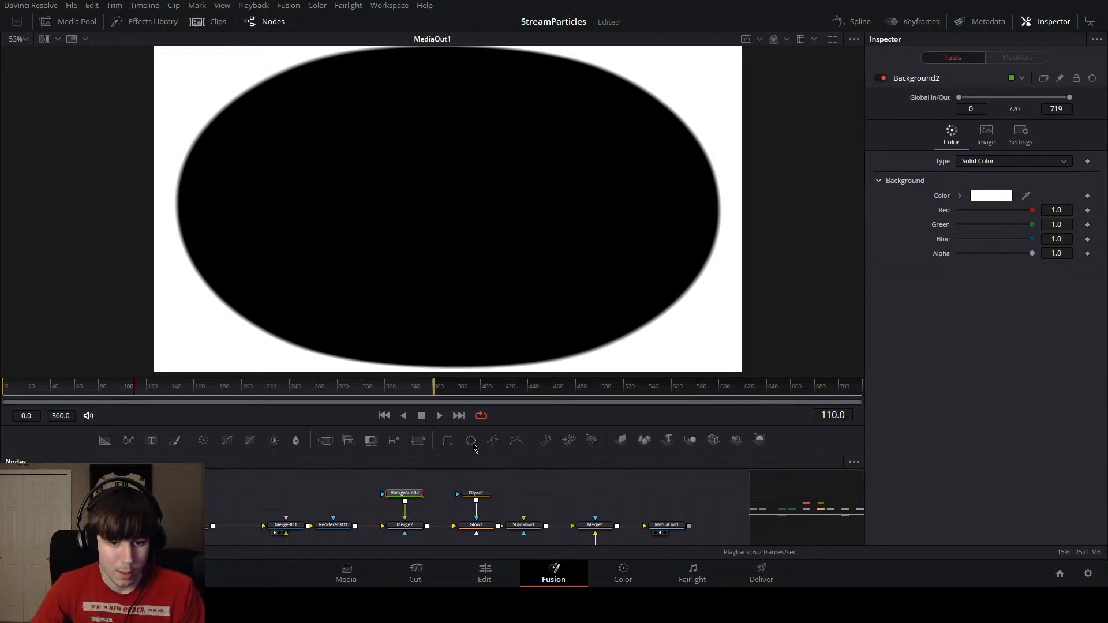
drag(472, 444, 384, 495)
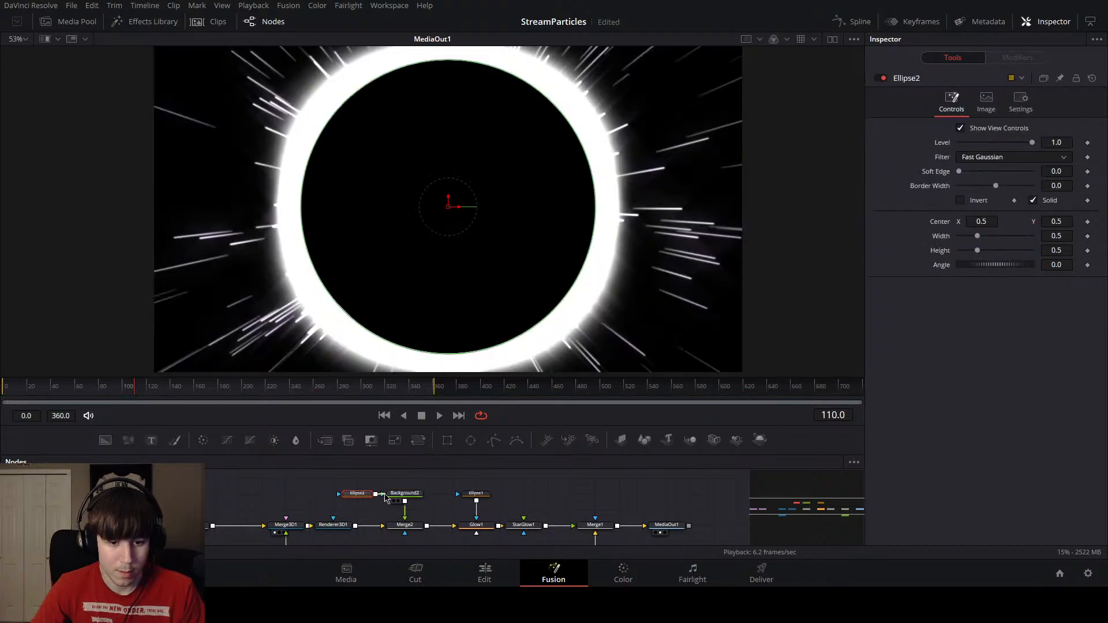
scroll(472, 297, down, 2)
scroll(472, 302, up, 2)
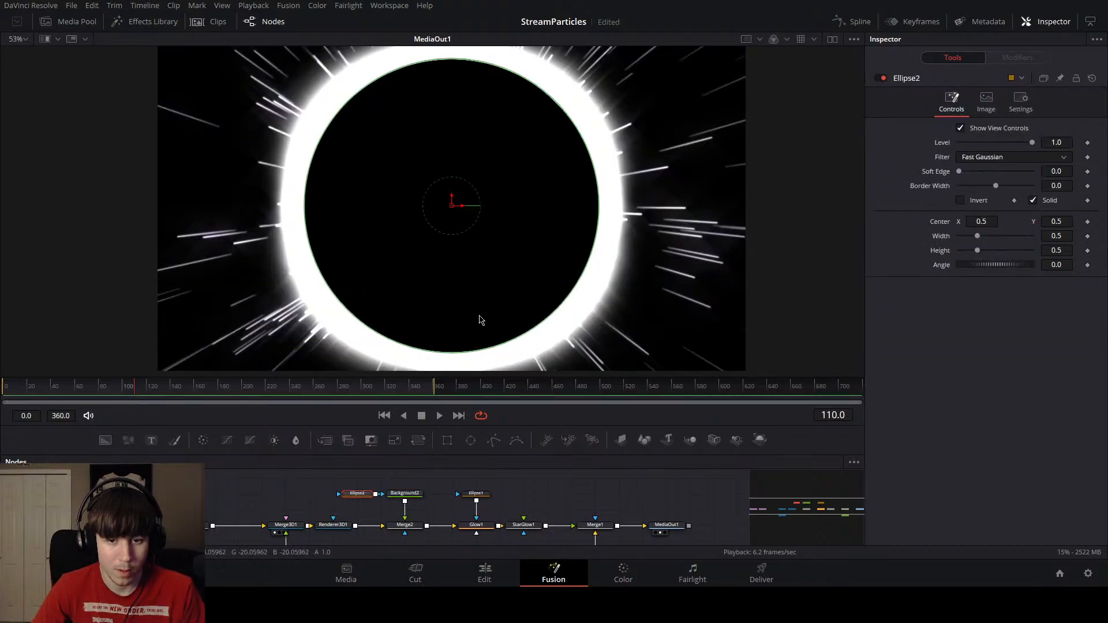
click(404, 493)
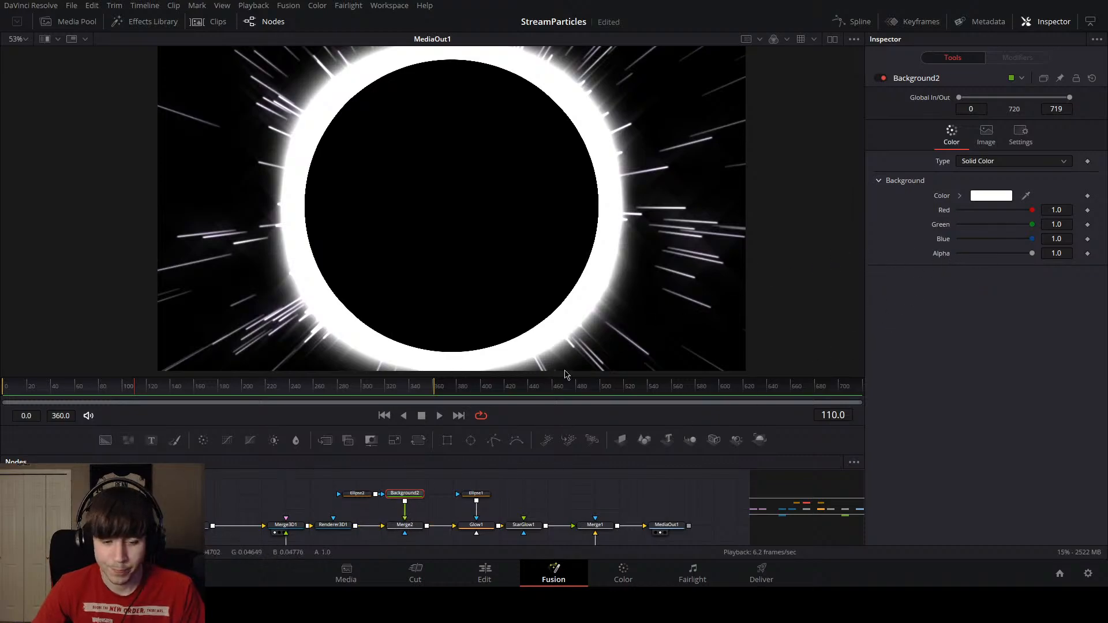
drag(357, 493, 405, 477)
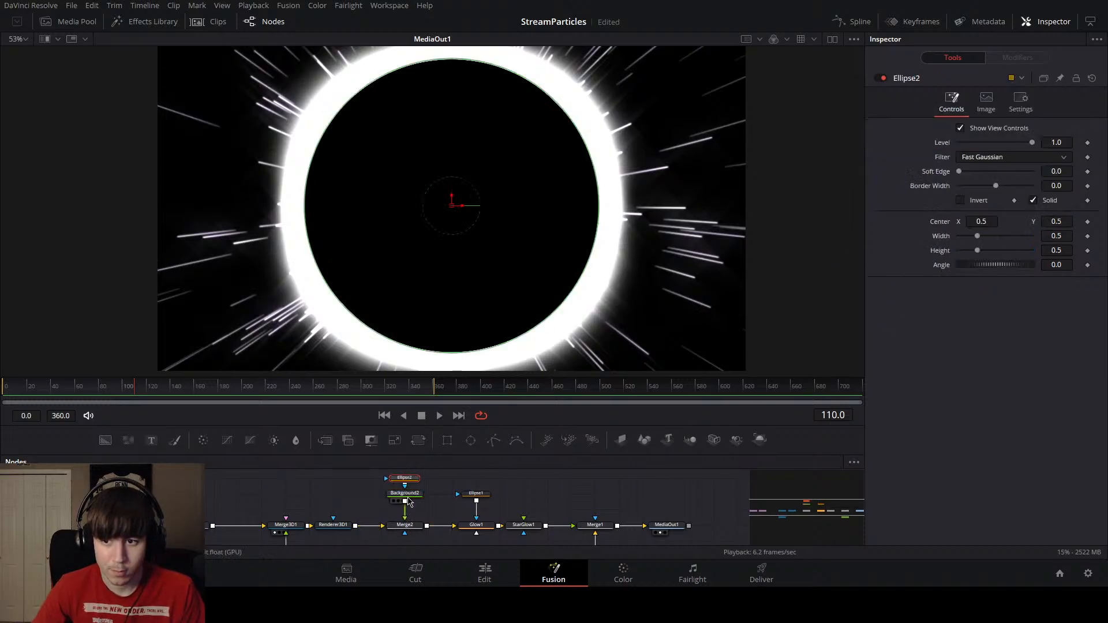
Step: Try inverting the Ellipse2 mask, play the animation to check the look, and undo the inversion
click(960, 200)
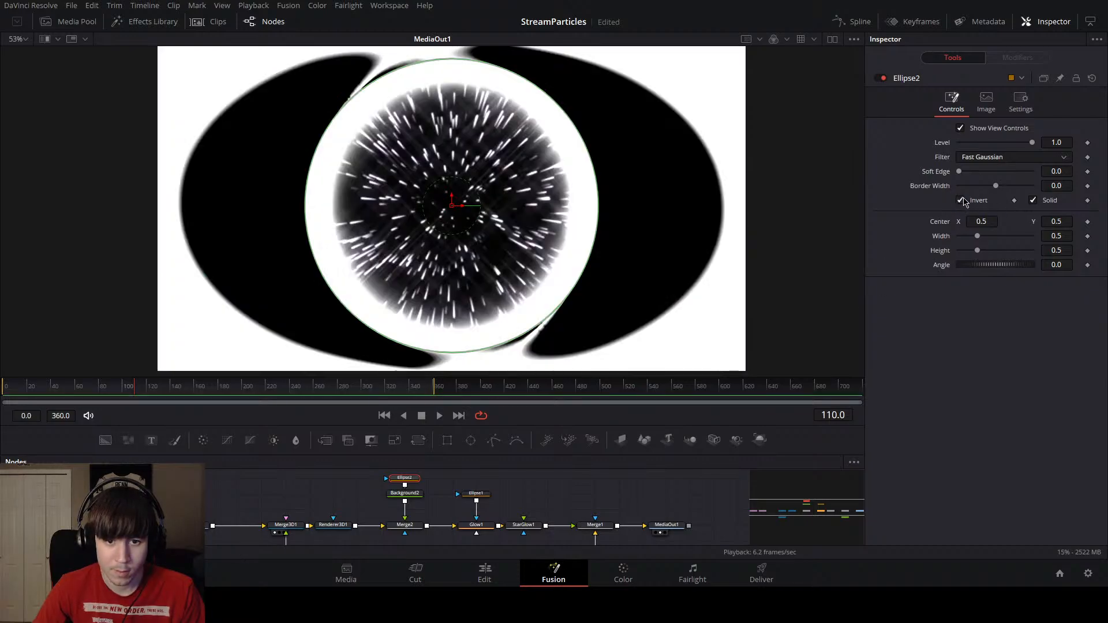
click(961, 200)
click(961, 200)
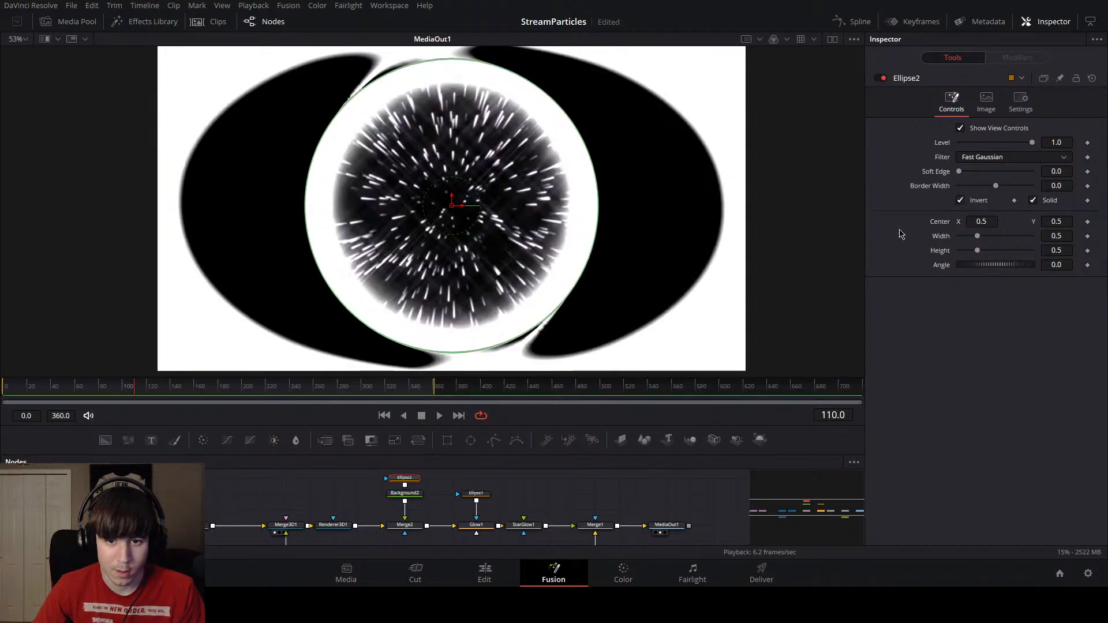
key(space)
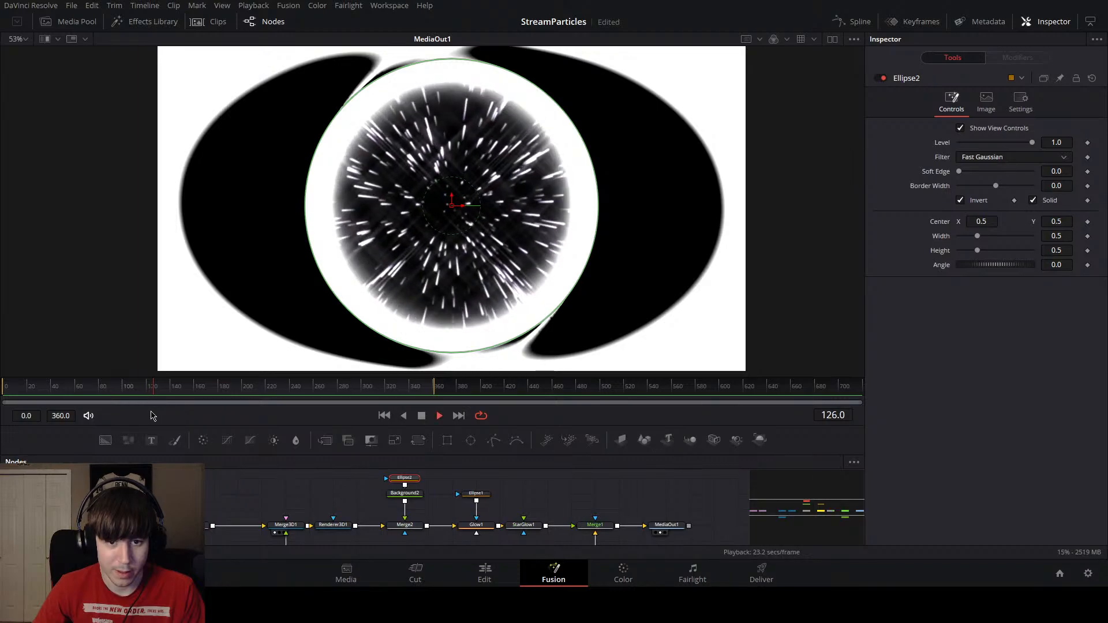
scroll(336, 248, down, 3)
scroll(334, 260, up, 2)
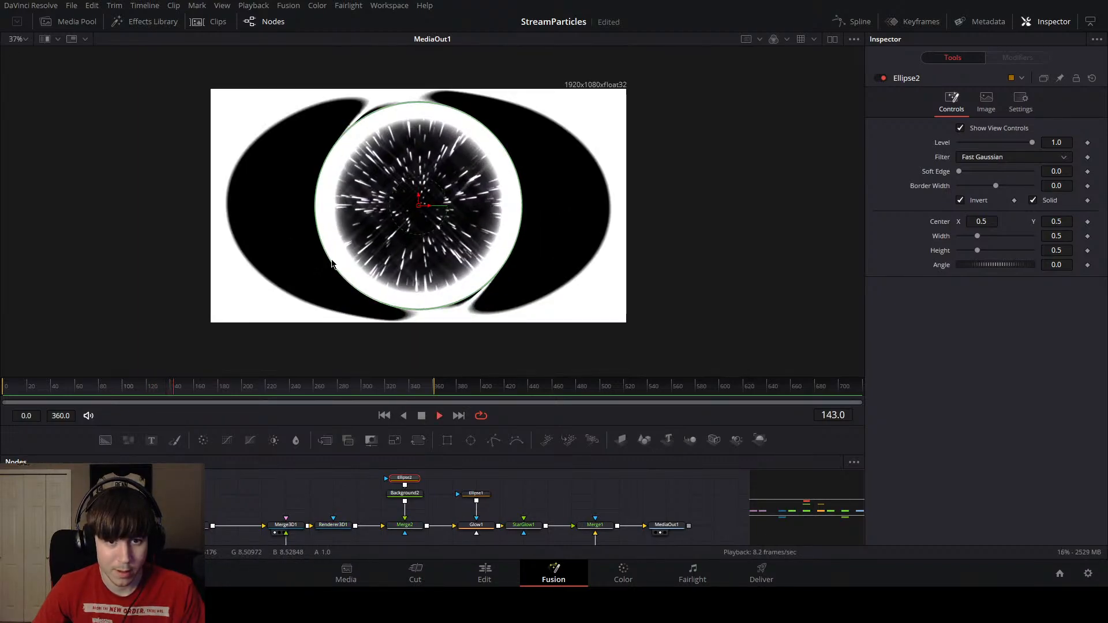
scroll(332, 263, up, 2)
key(space)
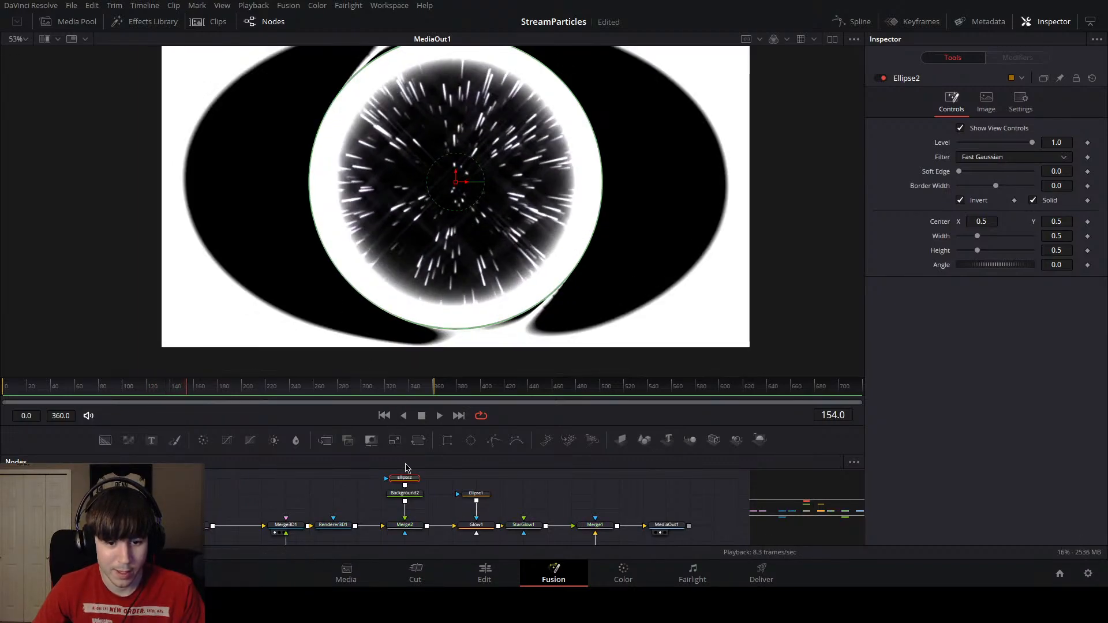
key(ctrl+z)
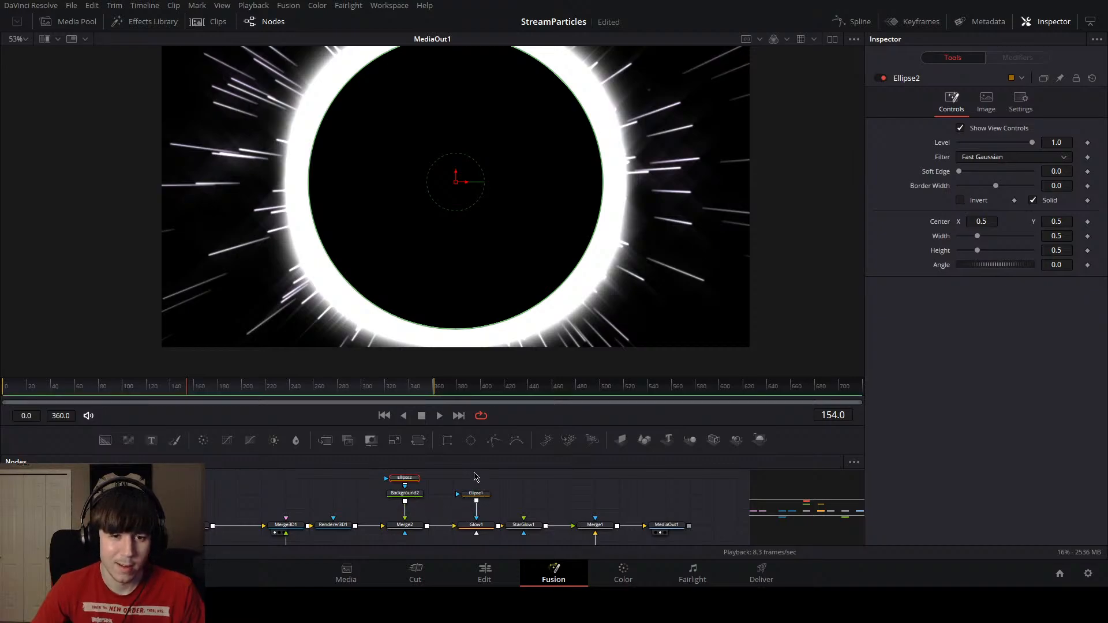
scroll(485, 472, down, 2)
scroll(529, 491, up, 2)
scroll(485, 496, up, 1)
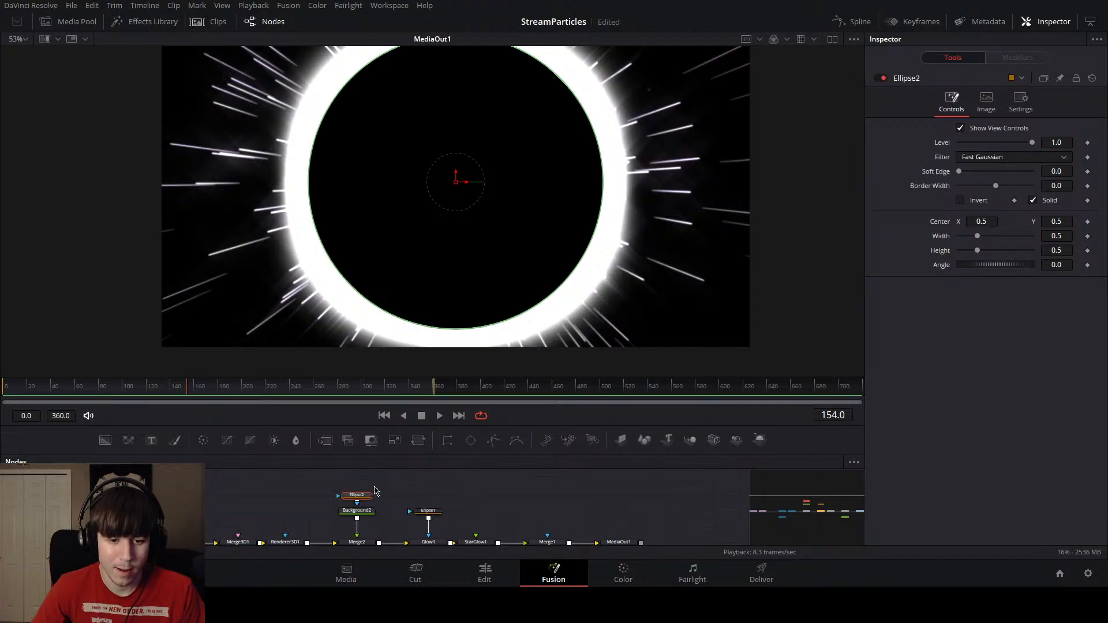
Step: Detach Merge2, together with Background2 and Ellipse2, from between Renderer3D1 and Glow1 and park the nodes beyond MediaOut1
drag(375, 491, 339, 473)
drag(343, 542, 324, 477)
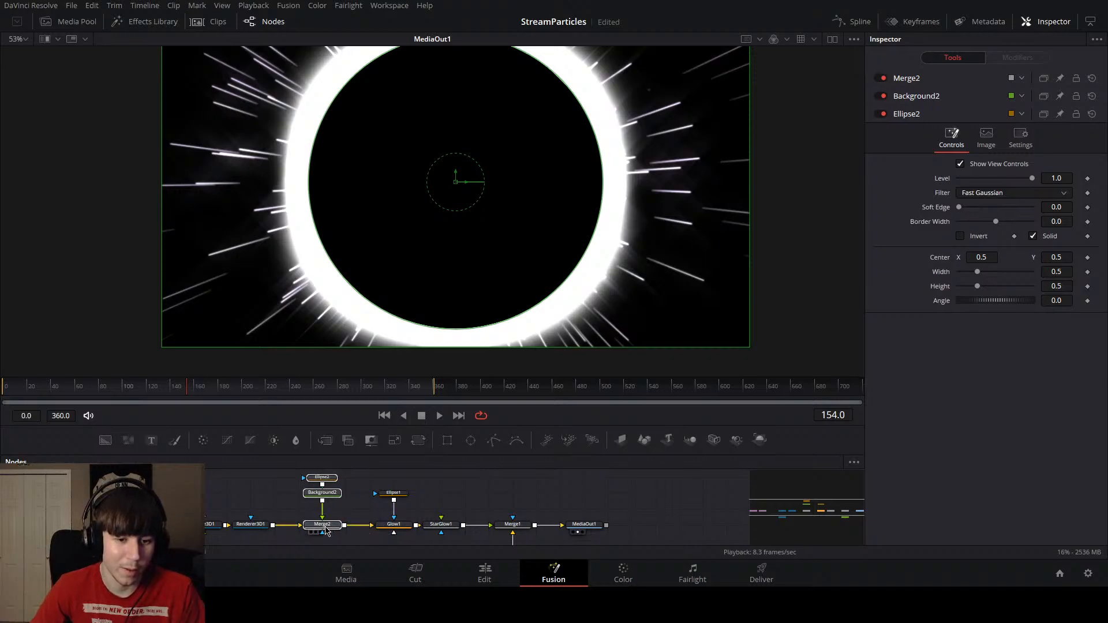
drag(324, 530, 640, 507)
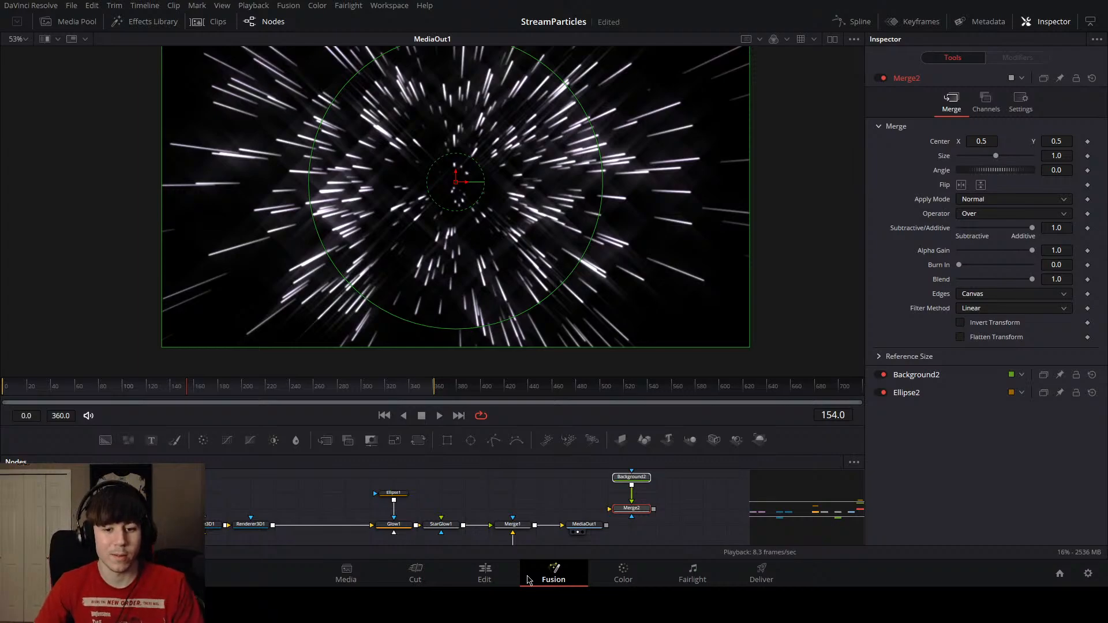
Step: Move Glow1, StarGlow1, Merge1 and their attached nodes closer to Renderer3D1 to leave room before MediaOut1
drag(420, 544, 385, 525)
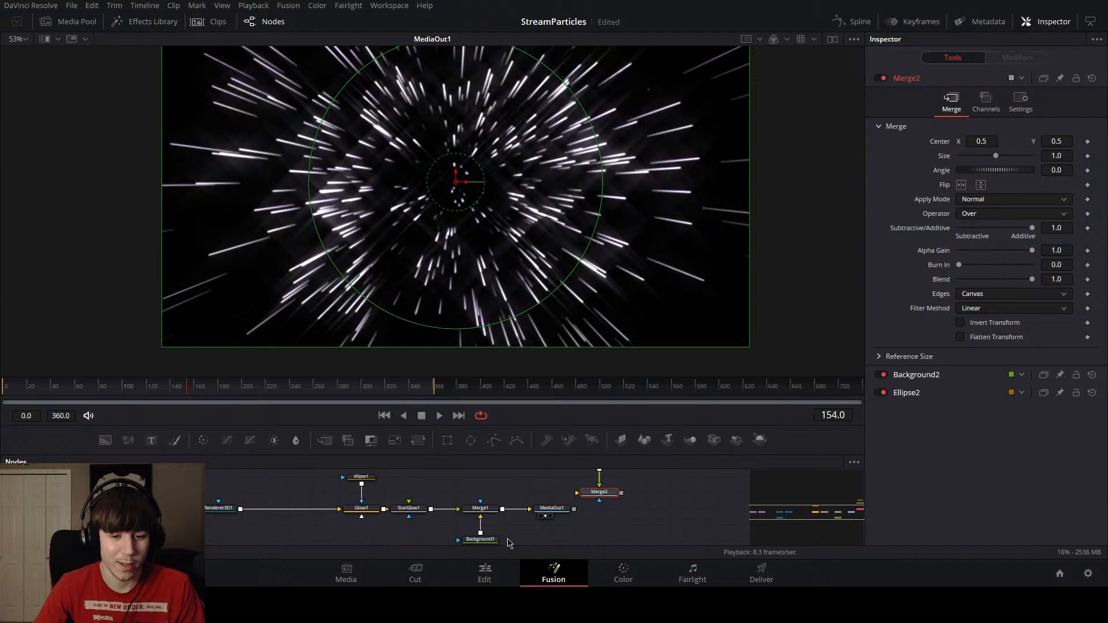
drag(507, 545, 341, 474)
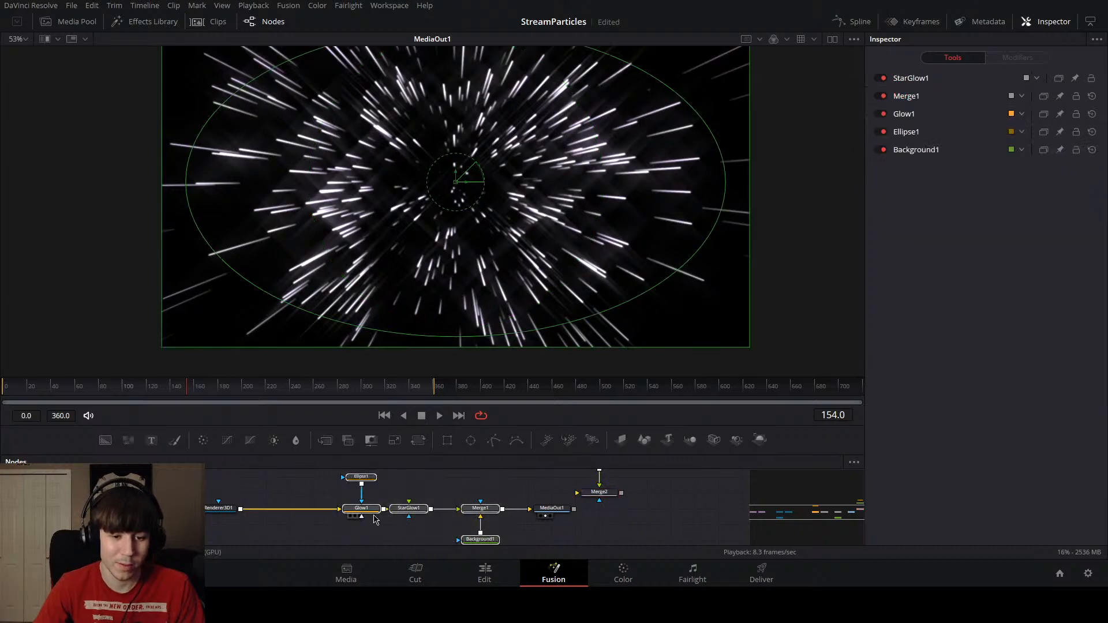
drag(368, 515, 296, 515)
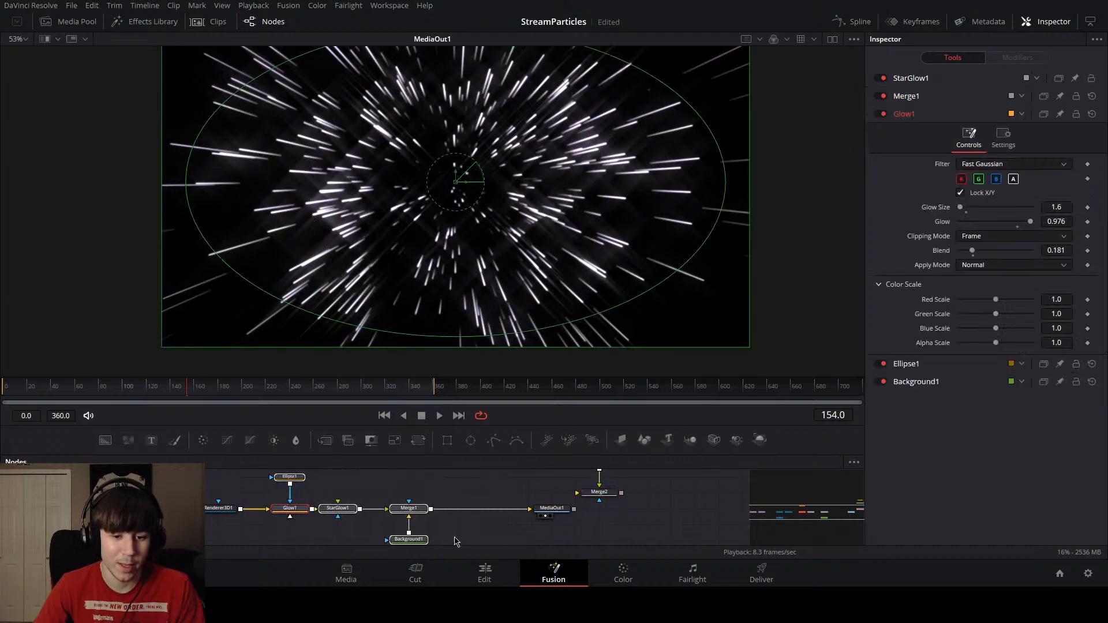
click(415, 509)
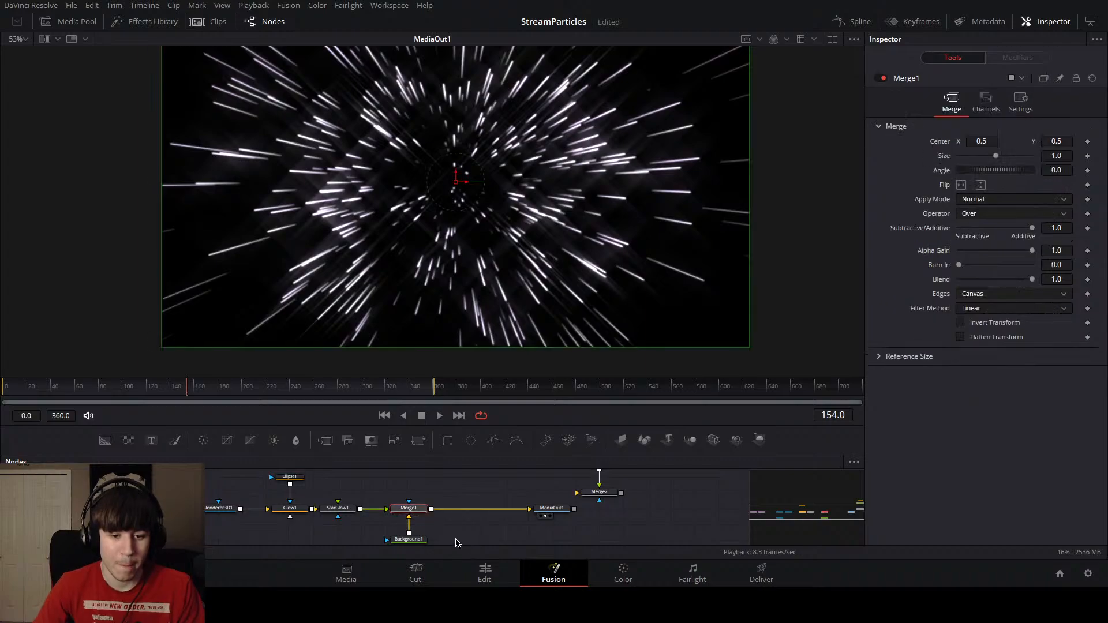
Step: Insert the Merge2 group with Background2 and Ellipse2 into the connection between Merge1 and MediaOut1
scroll(635, 512, up, 2)
drag(657, 532, 582, 472)
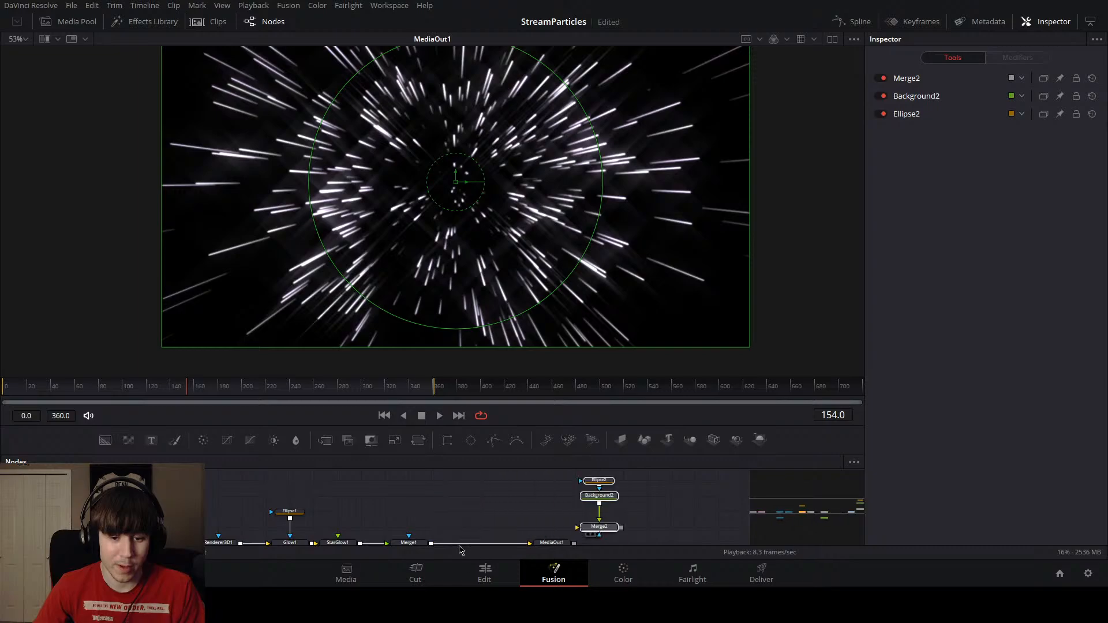
drag(608, 521, 481, 546)
key(ctrl+z)
scroll(623, 536, down, 2)
drag(597, 496, 478, 512)
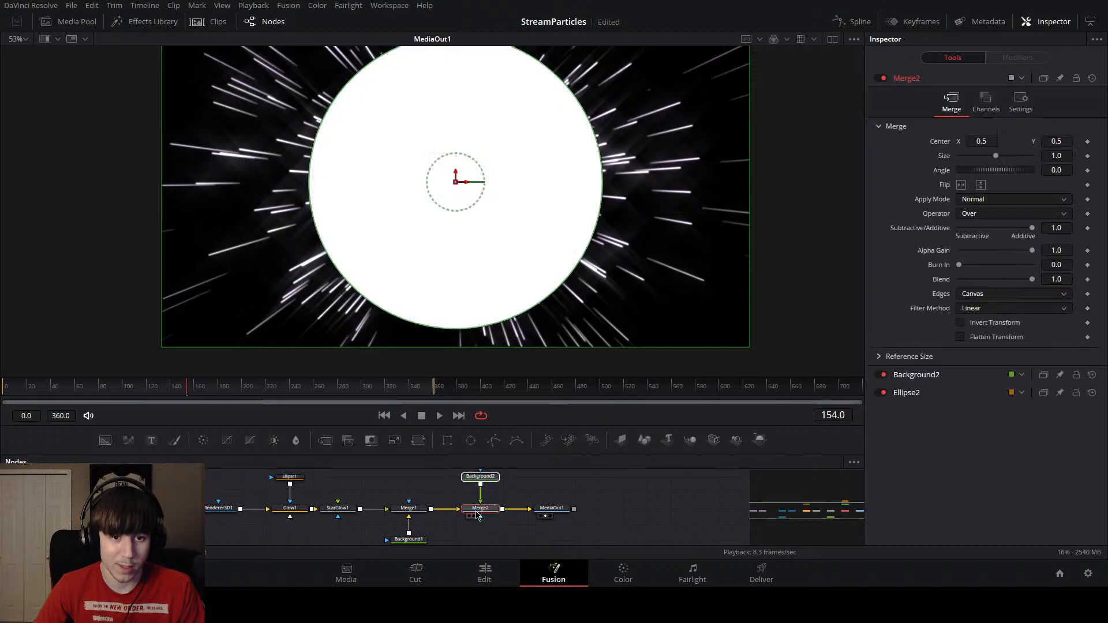
scroll(621, 510, up, 2)
Step: Shrink the Ellipse2 mask to a width of 0.05 and a height of 0.05
click(484, 494)
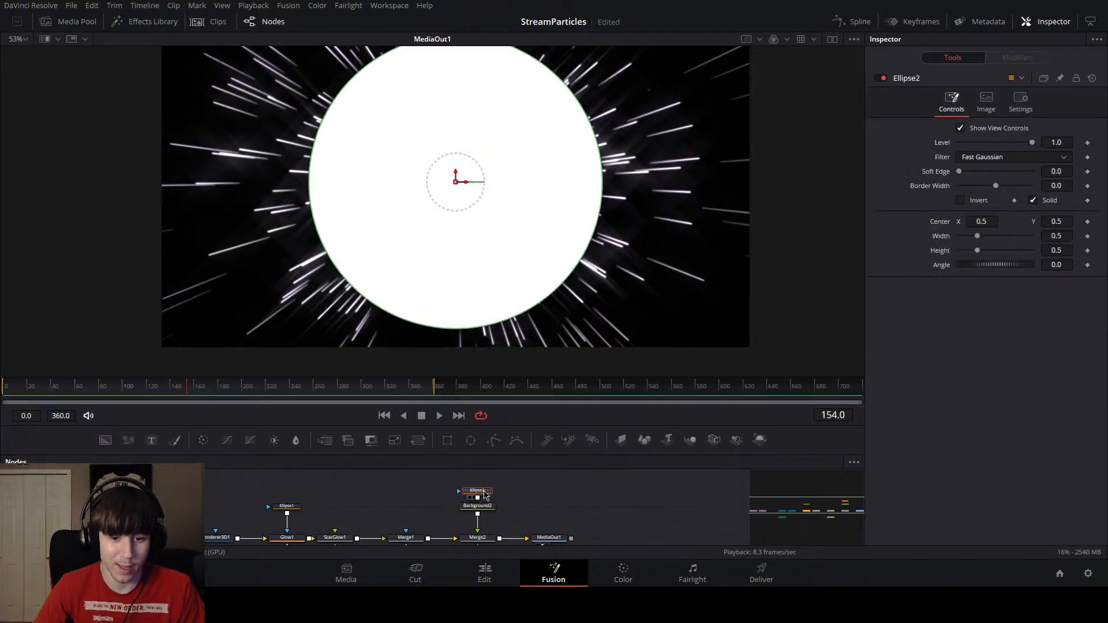
drag(982, 243, 966, 237)
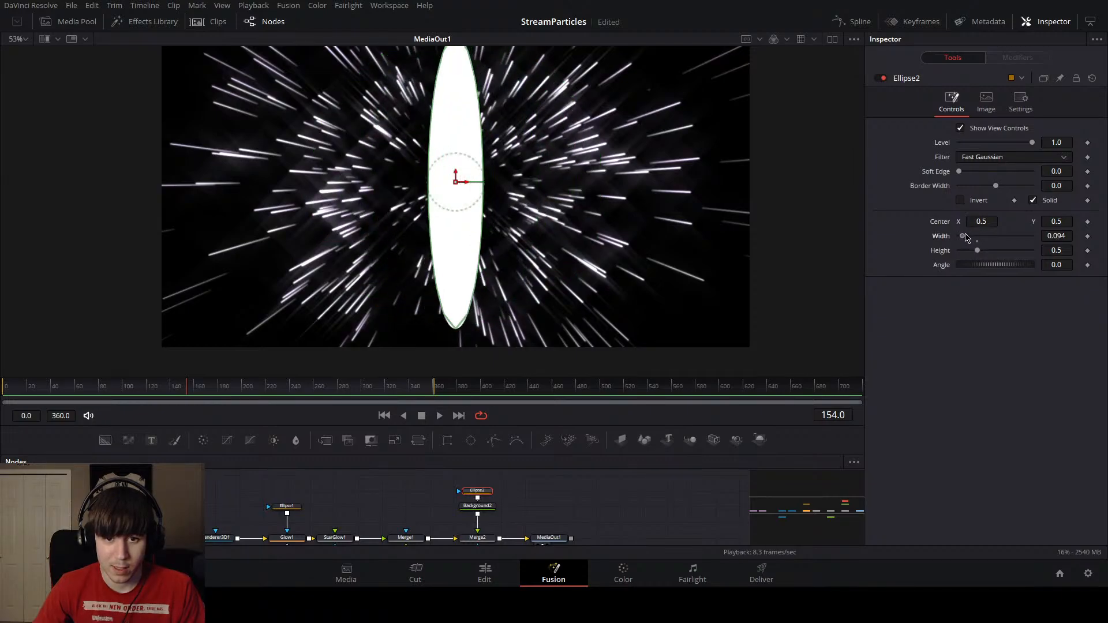
click(1060, 236)
text(0.05)
key(Tab)
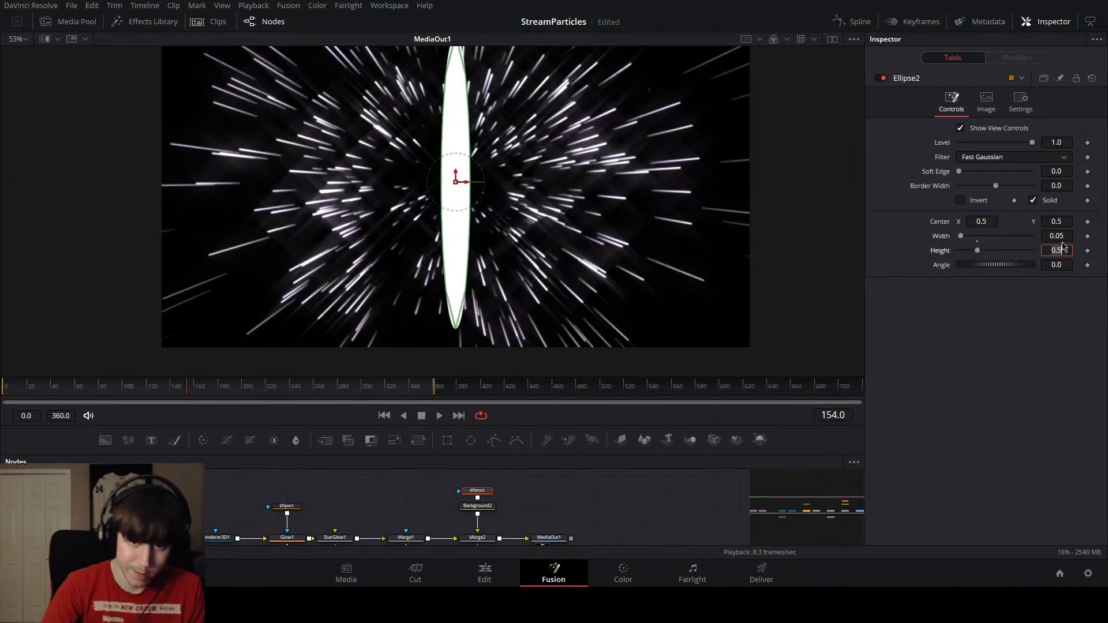
text(0.05)
key(Tab)
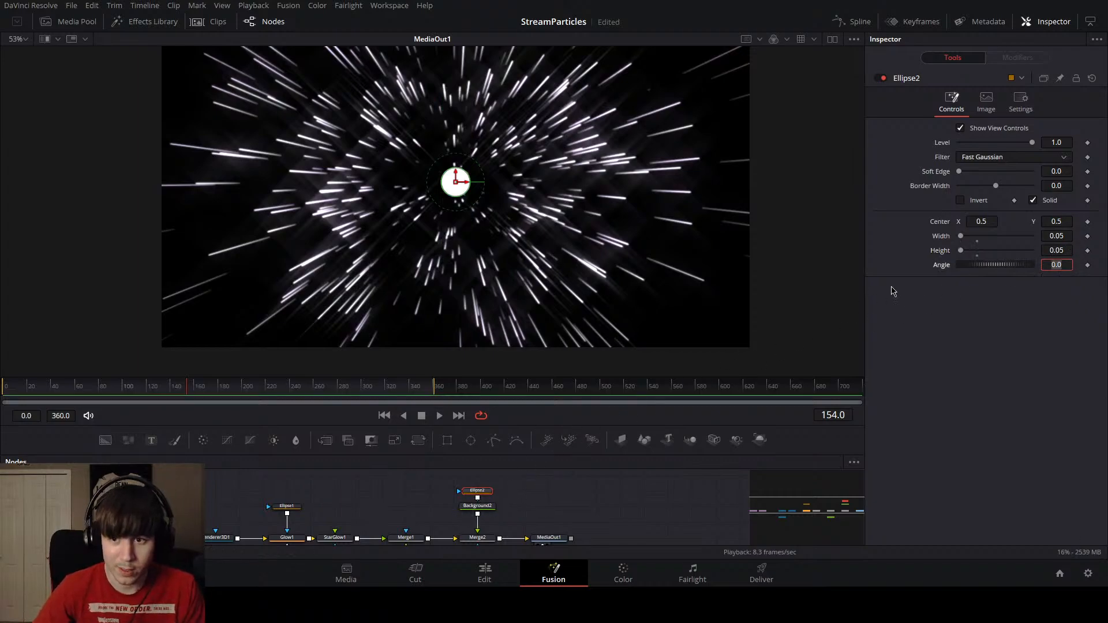
Step: Set Ellipse2's Soft Edge to 0.0362 and Border Width to -0.022, and play the animation to check the look
drag(966, 172, 977, 176)
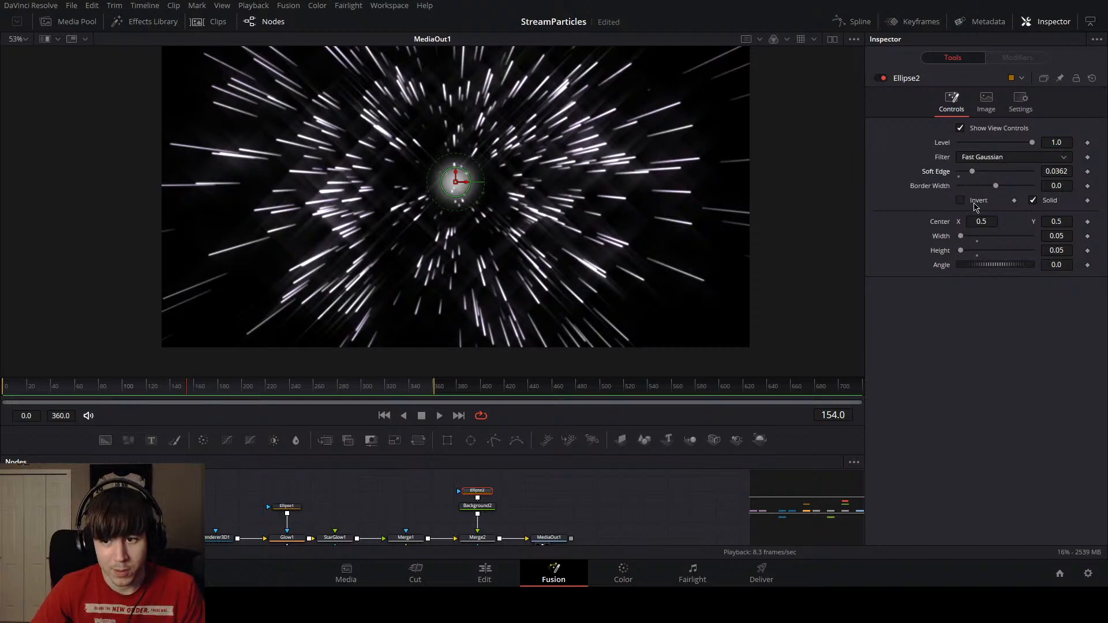
drag(995, 186, 992, 197)
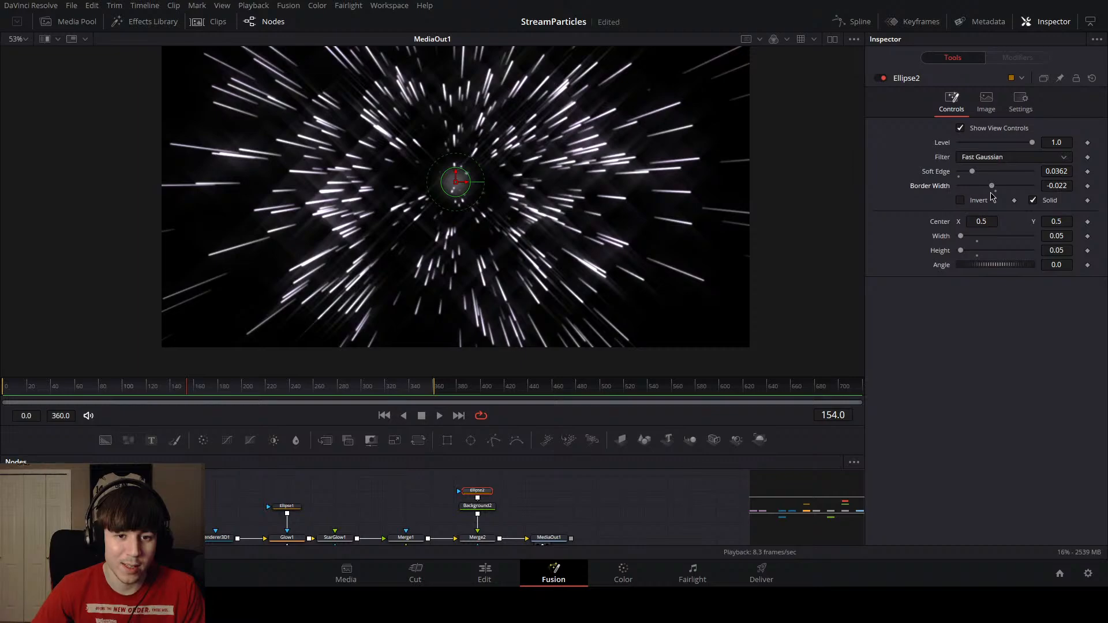
drag(474, 388, 87, 392)
key(space)
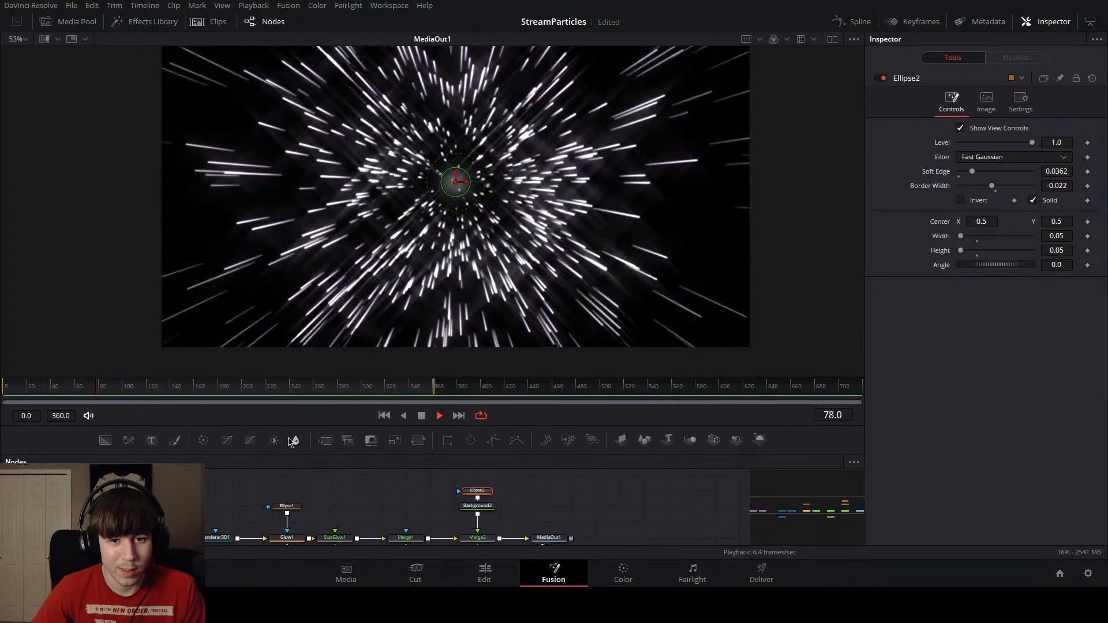
key(space)
Step: Delete Merge2, Background2 and Ellipse2 from the node graph
drag(464, 498, 417, 478)
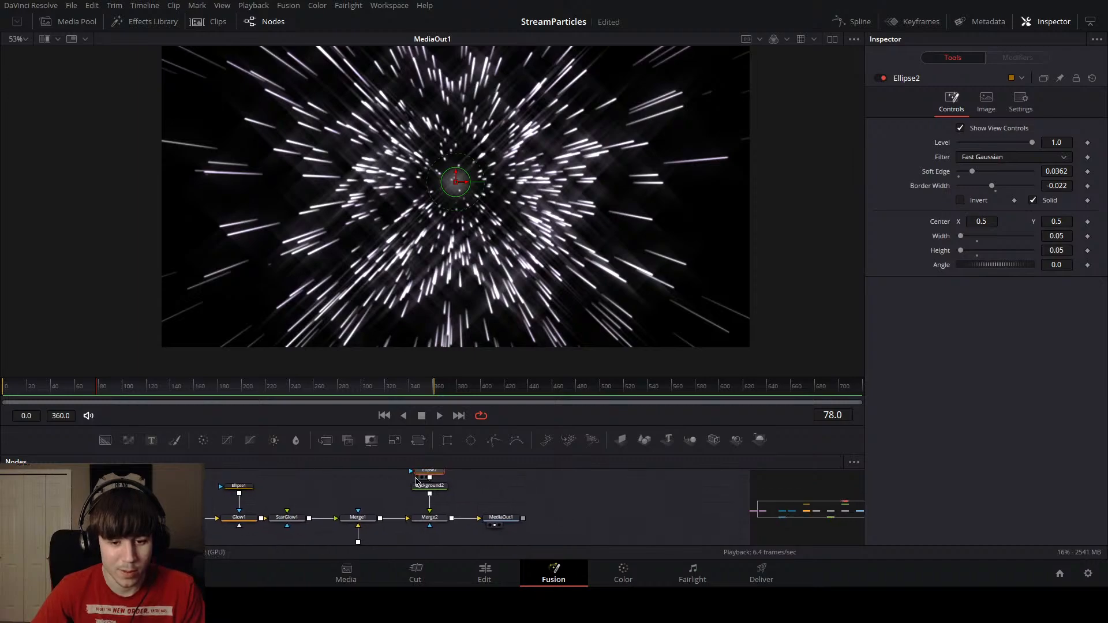
scroll(415, 479, down, 2)
drag(444, 533, 414, 470)
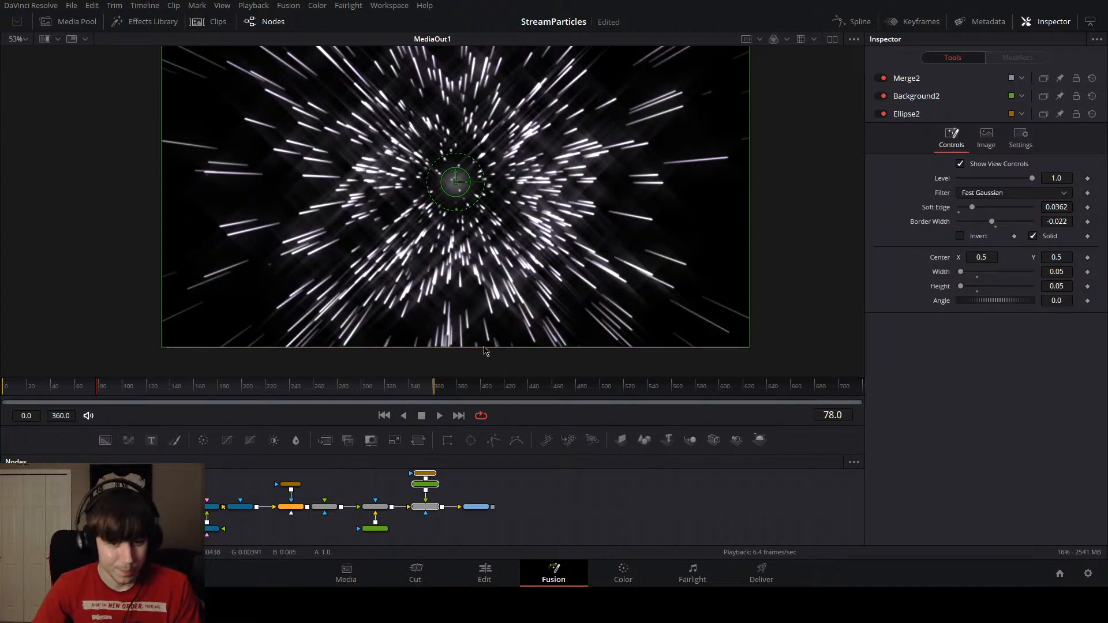
key(Delete)
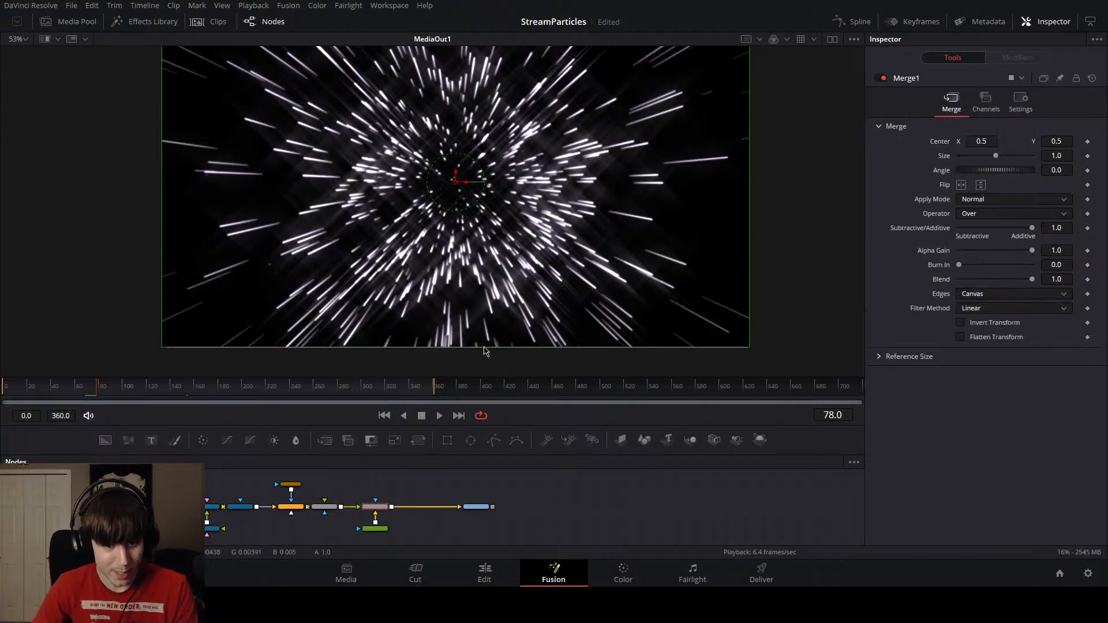
Step: Play the animation from an earlier frame and frame the whole MediaOut1 image in the viewer
drag(385, 389, 55, 404)
key(space)
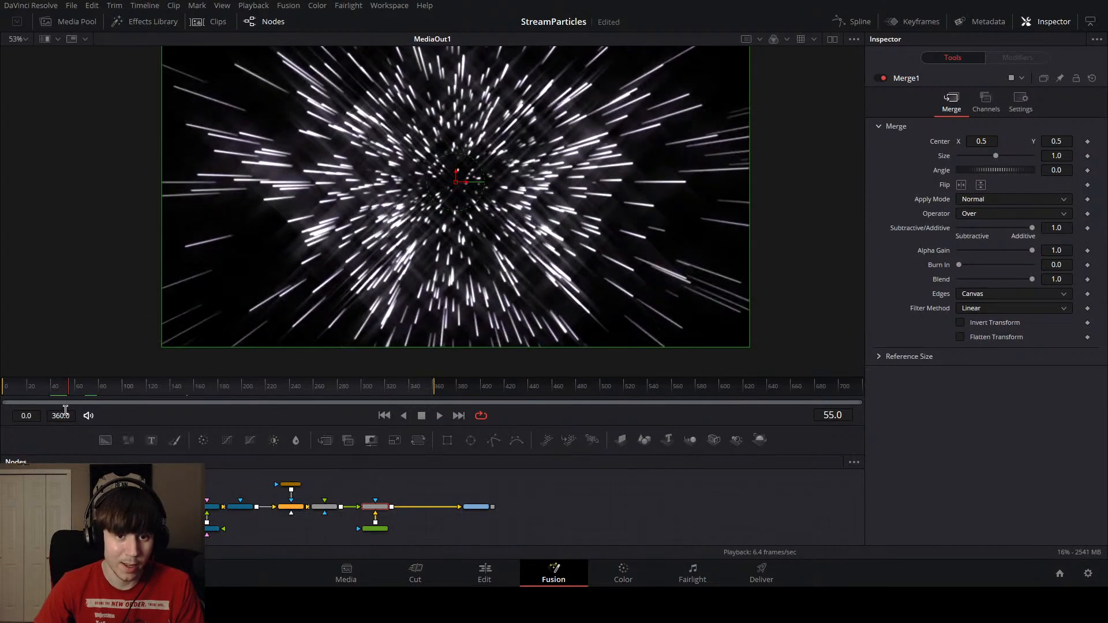
key(space)
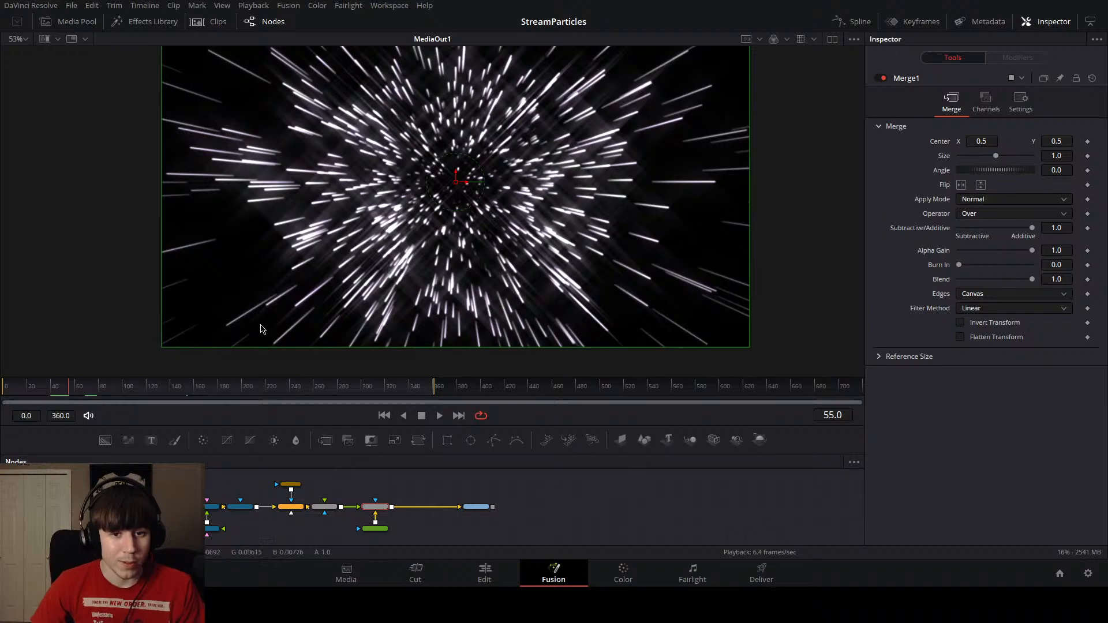
scroll(288, 287, down, 2)
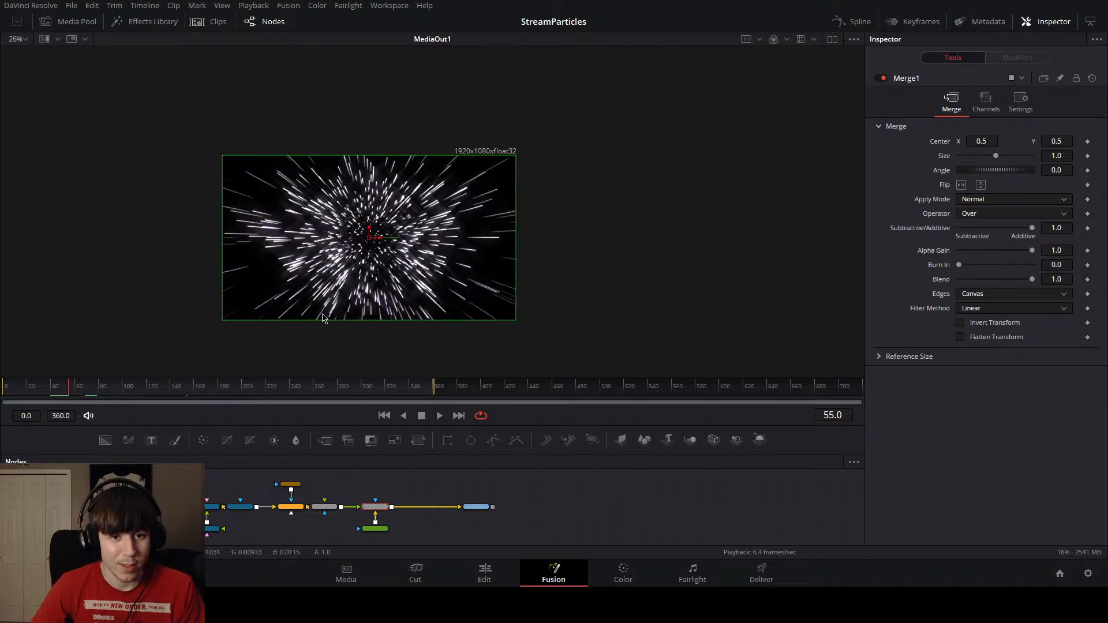
drag(345, 304, 472, 295)
scroll(478, 283, up, 1)
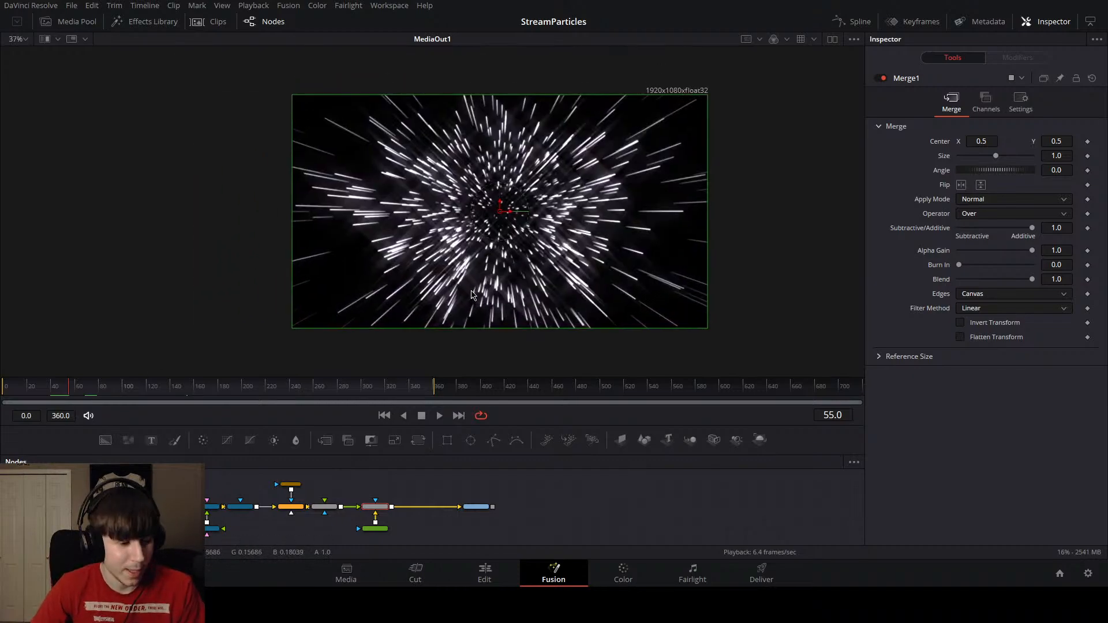